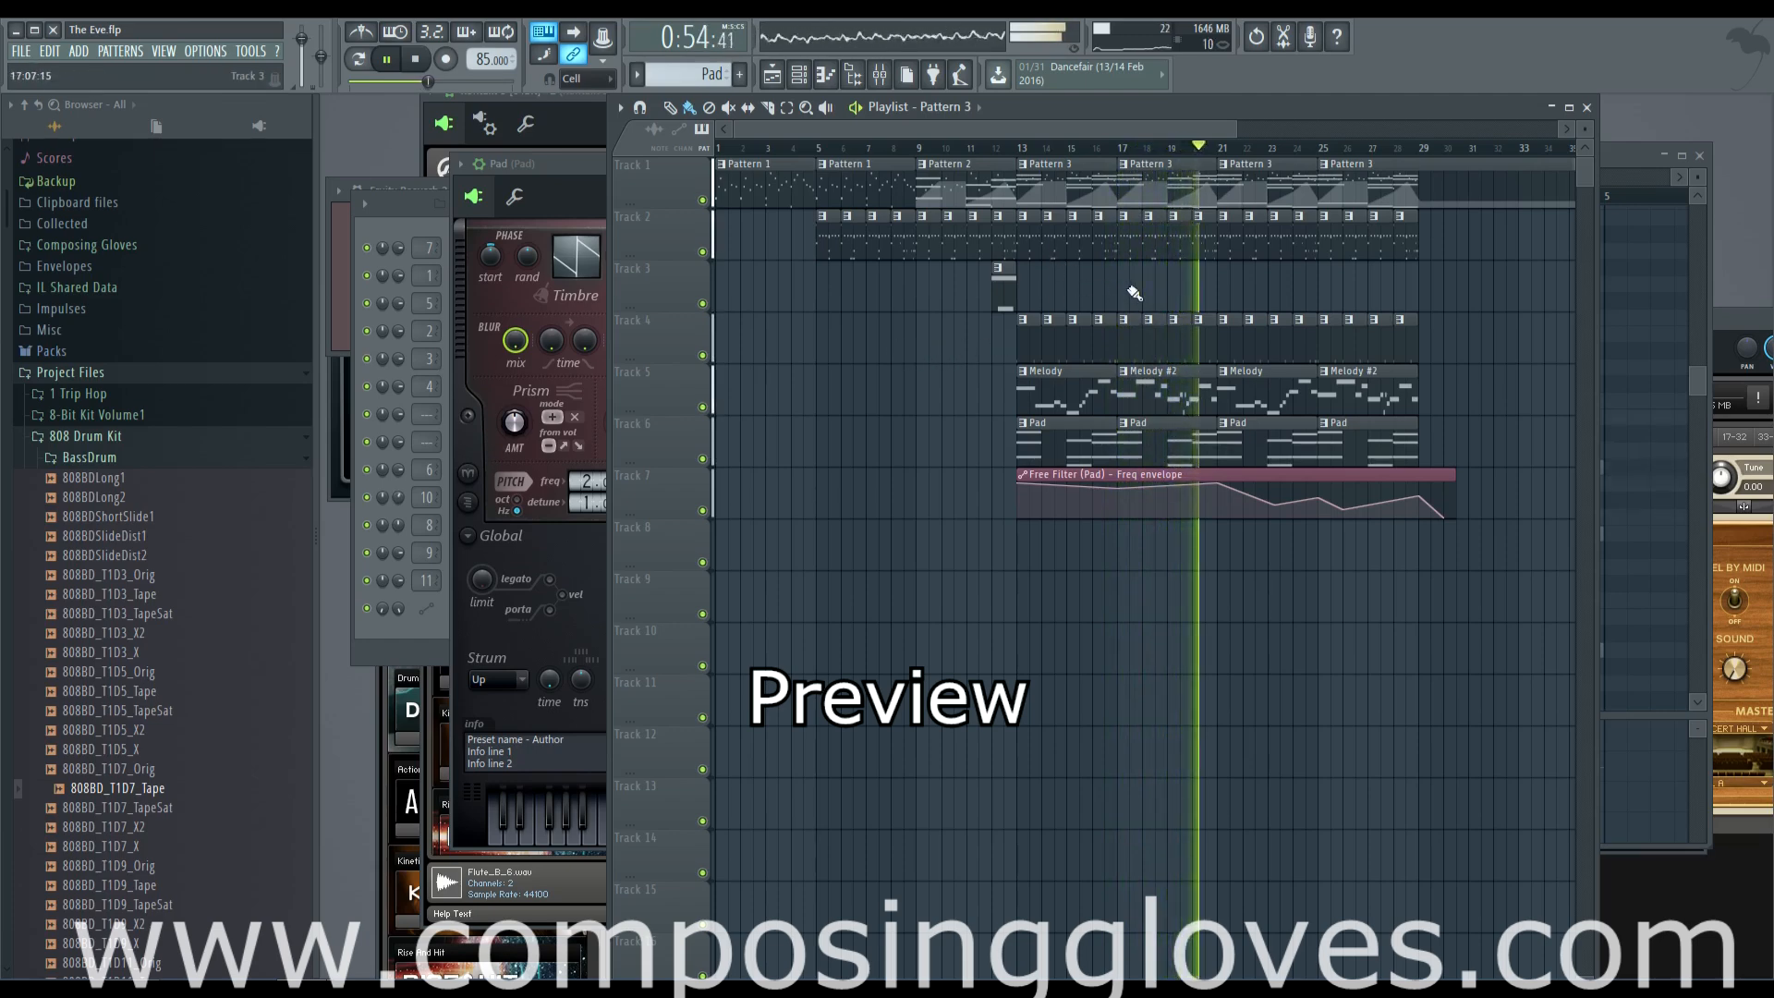
{"action": "left_click_drag", "start_coordinate": [1156, 293], "coordinate": [977, 295]}
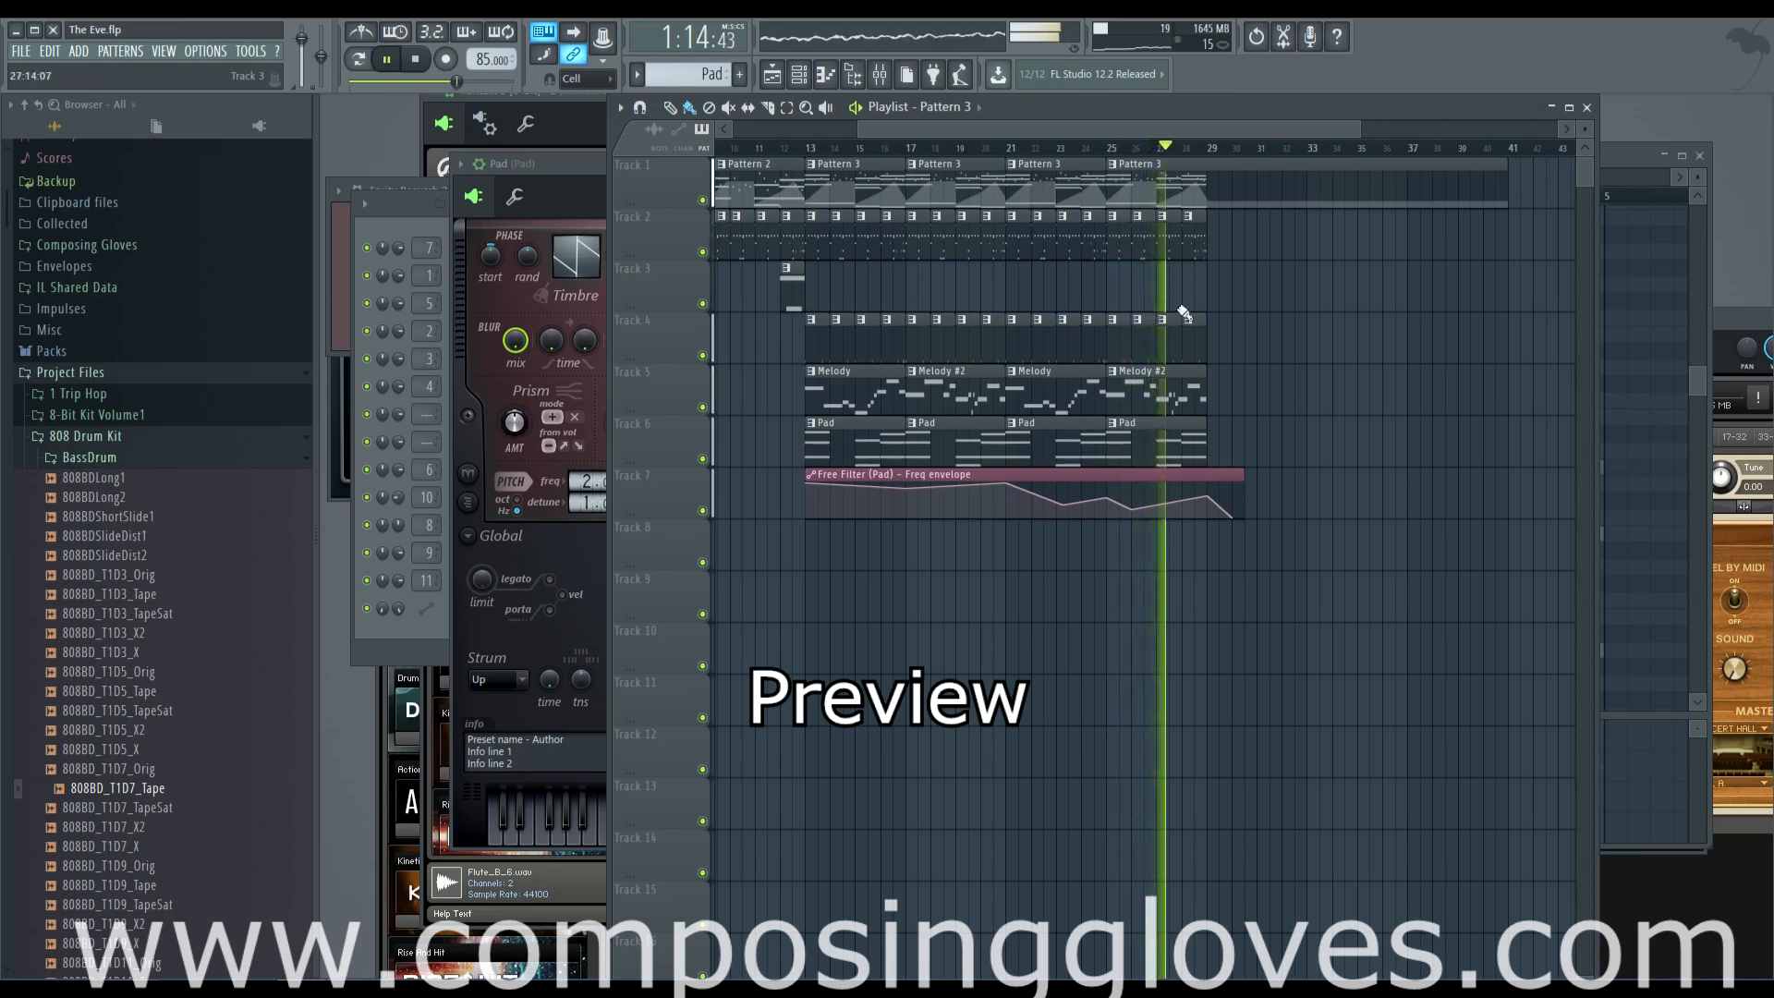
{"action": "scroll", "coordinate": [1208, 308], "scroll_direction": "up", "scroll_amount": 2}
{"action": "left_click_drag", "start_coordinate": [1254, 308], "coordinate": [1131, 306]}
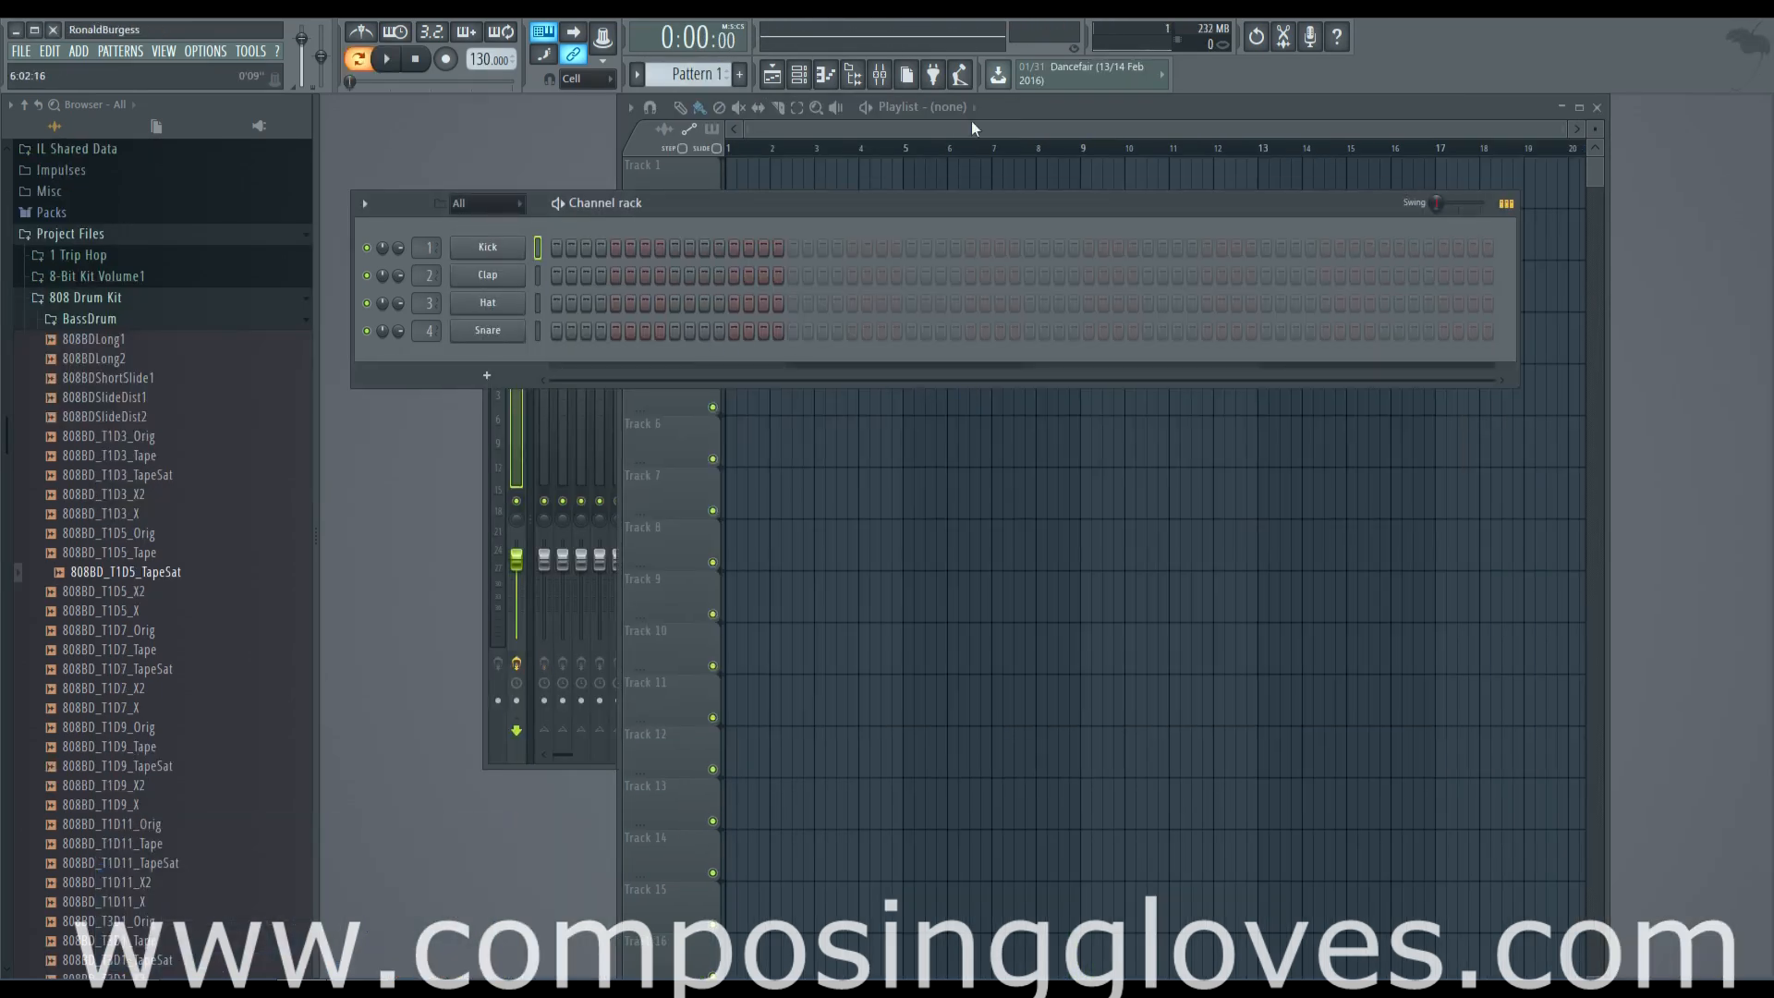
Set the project tempo to 85 BPM and collapse the 808 Drum Kit and Project Files folders in the browser
{"action": "left_click", "coordinate": [973, 122]}
{"action": "left_click", "coordinate": [571, 236]}
{"action": "left_click", "coordinate": [138, 301]}
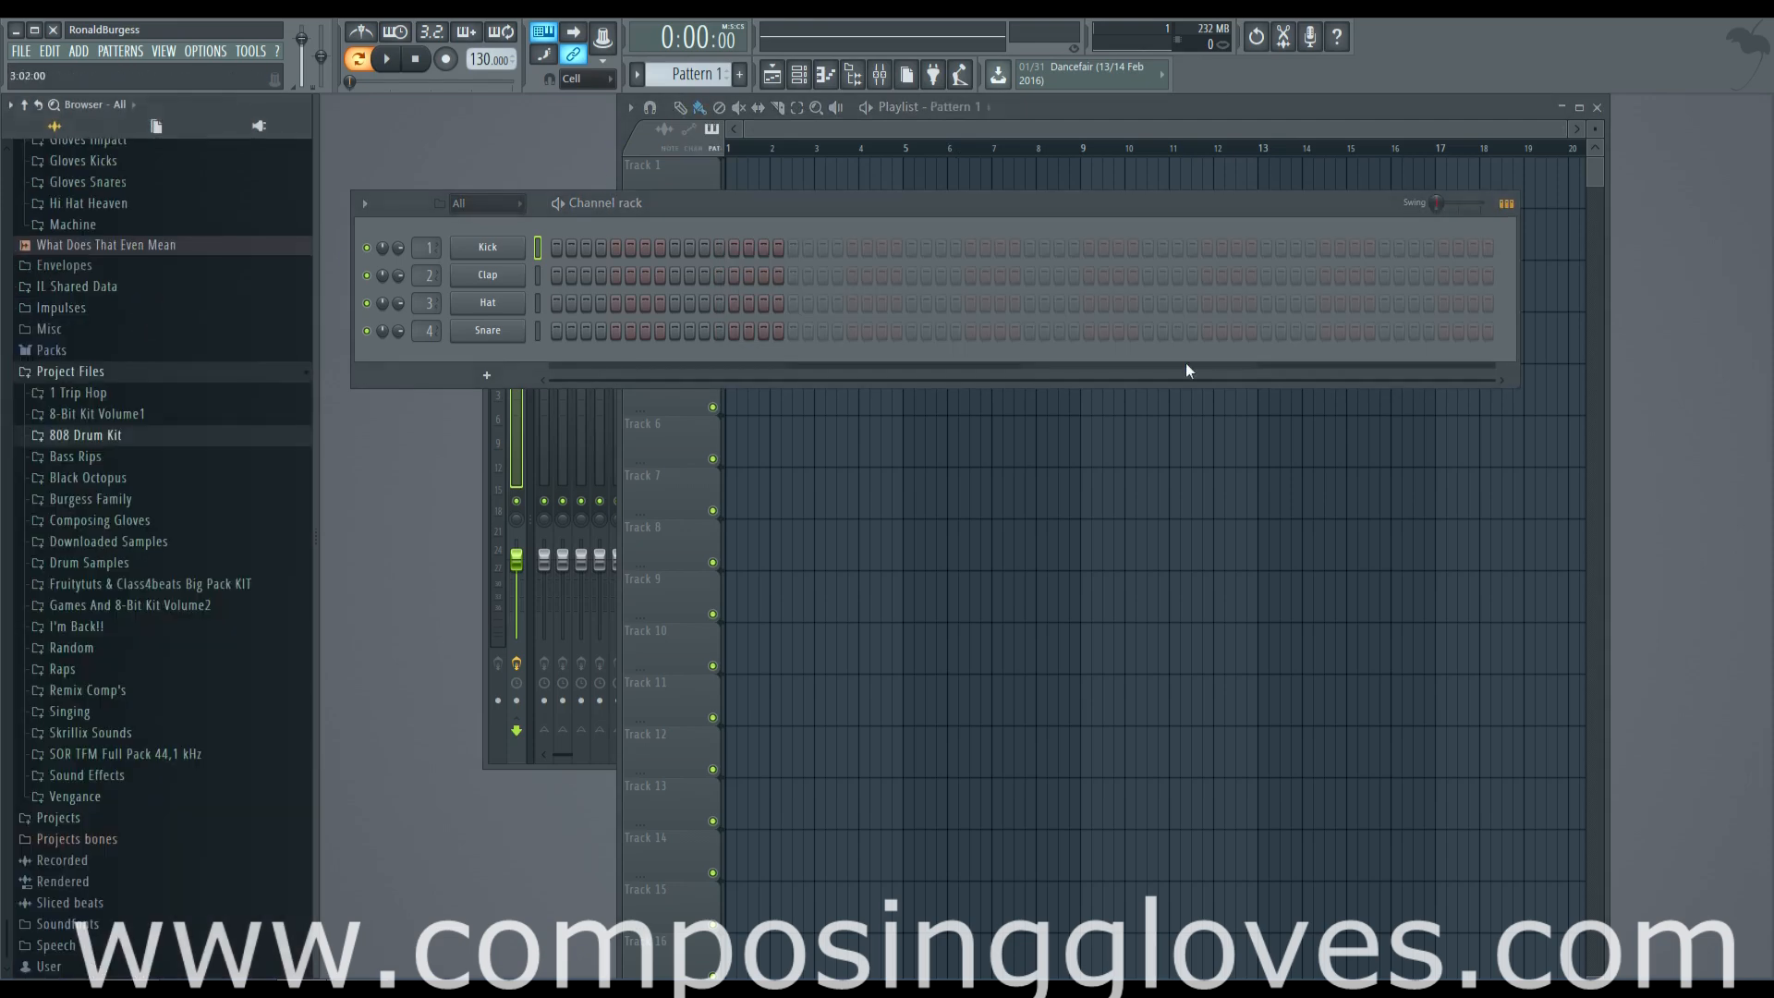
{"action": "left_click", "coordinate": [1597, 180]}
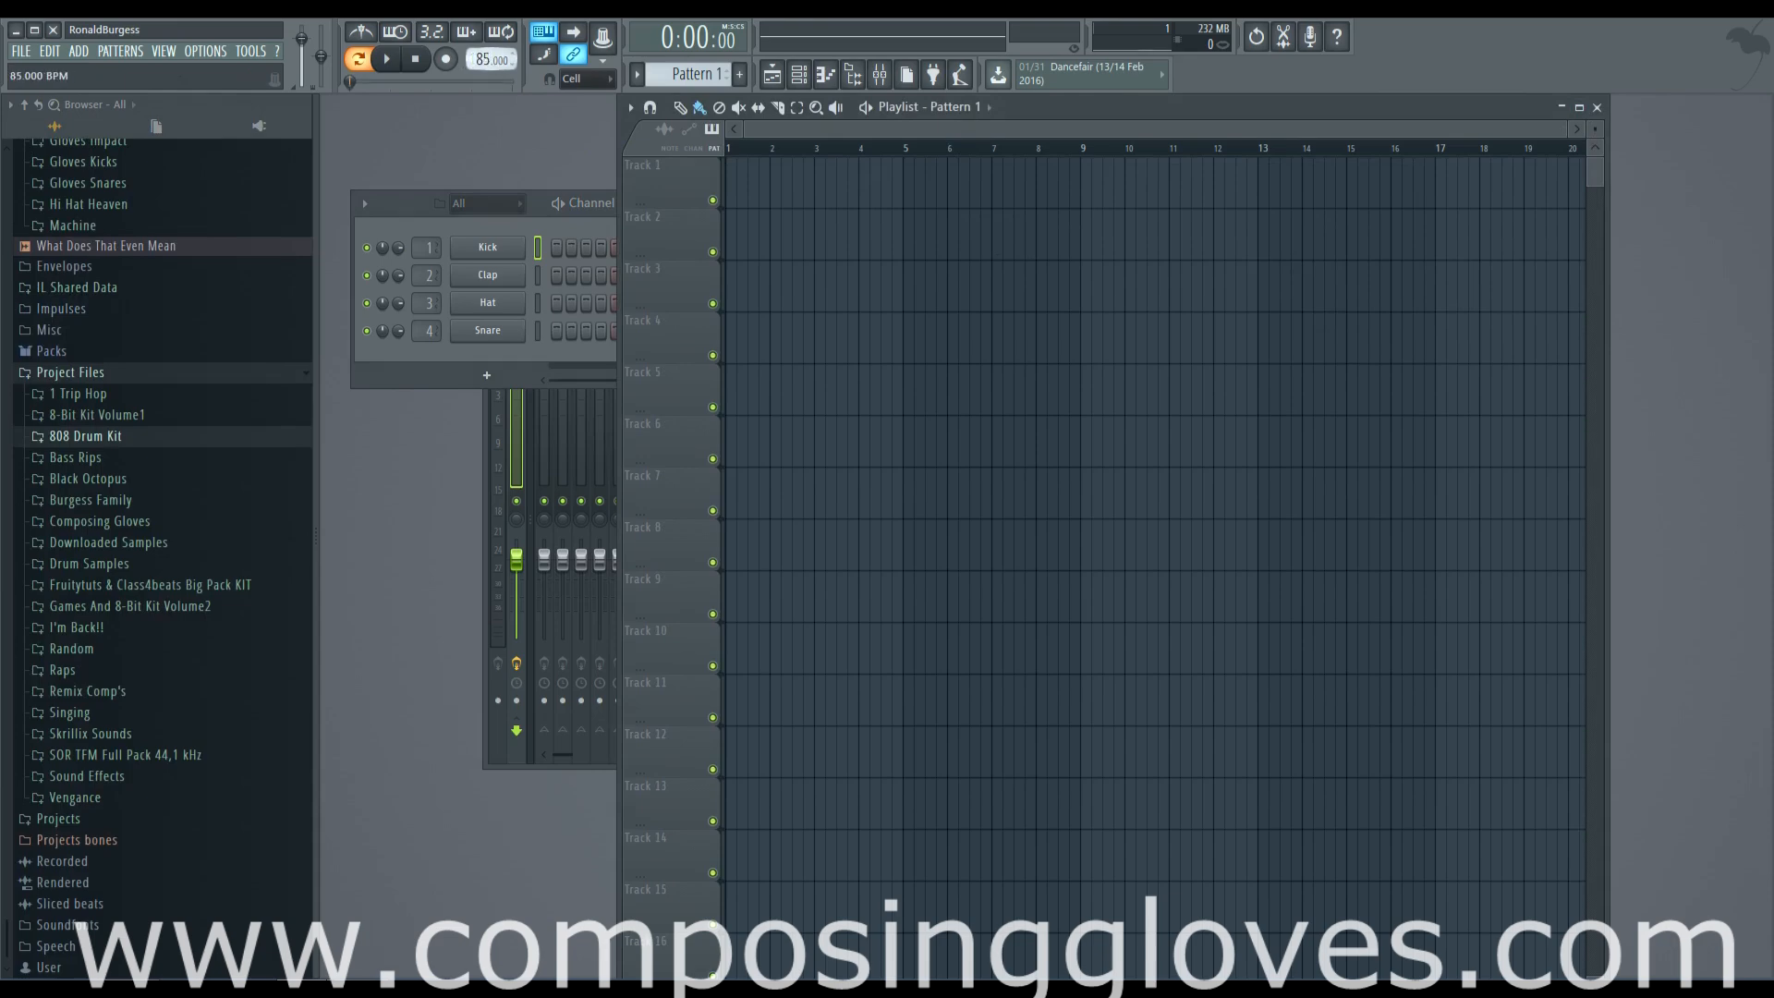
{"action": "key", "text": "F6"}
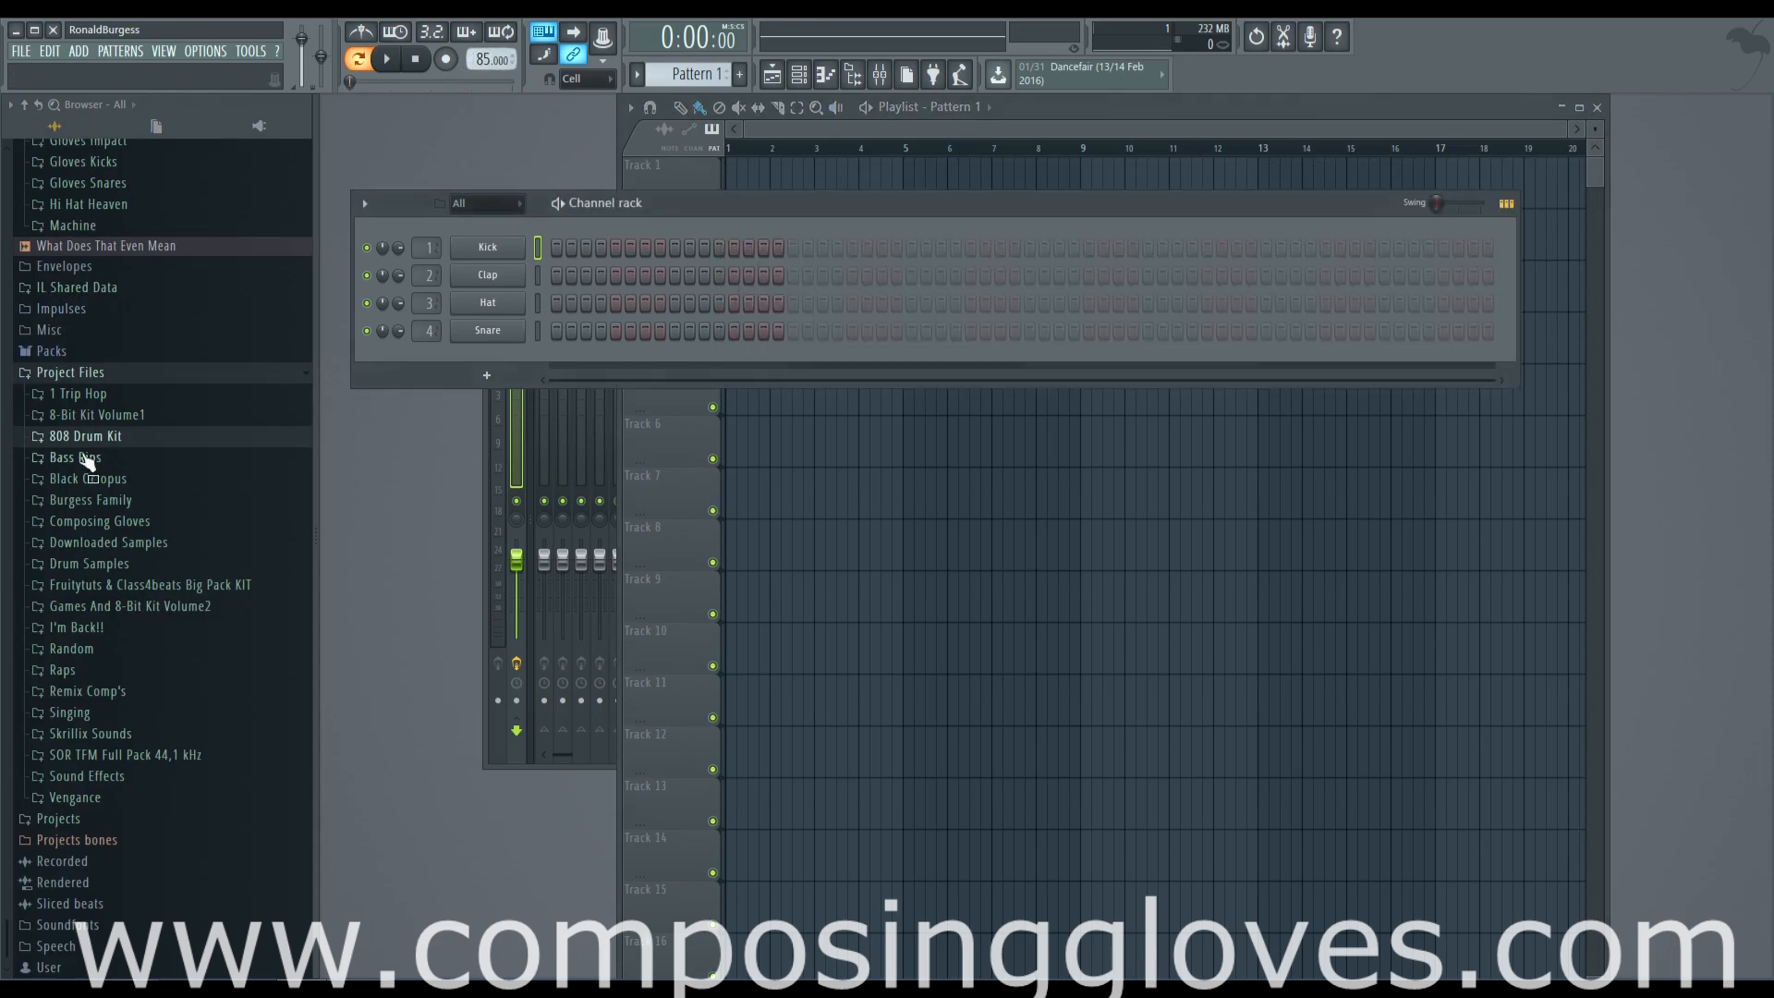
{"action": "left_click", "coordinate": [37, 373]}
Add a Kontakt 5 [64bit] channel to the project and move its plugin window clear of the channel rack
{"action": "left_click", "coordinate": [486, 374]}
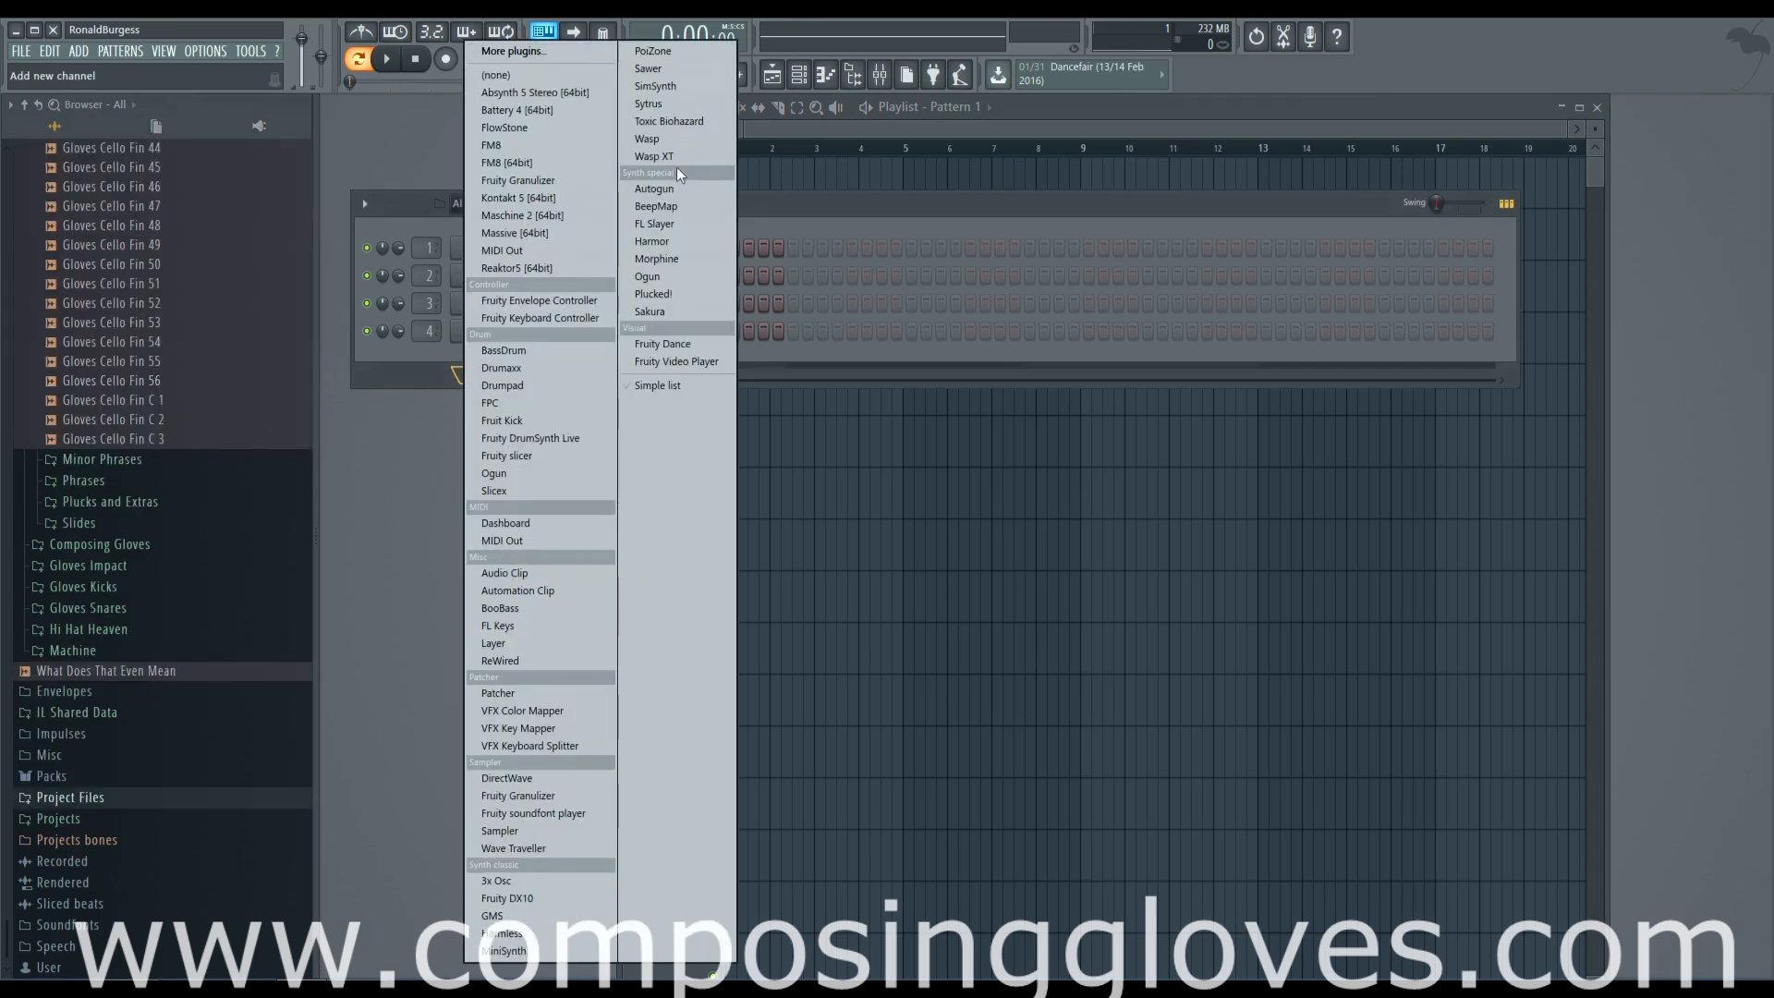
{"action": "left_click", "coordinate": [550, 197]}
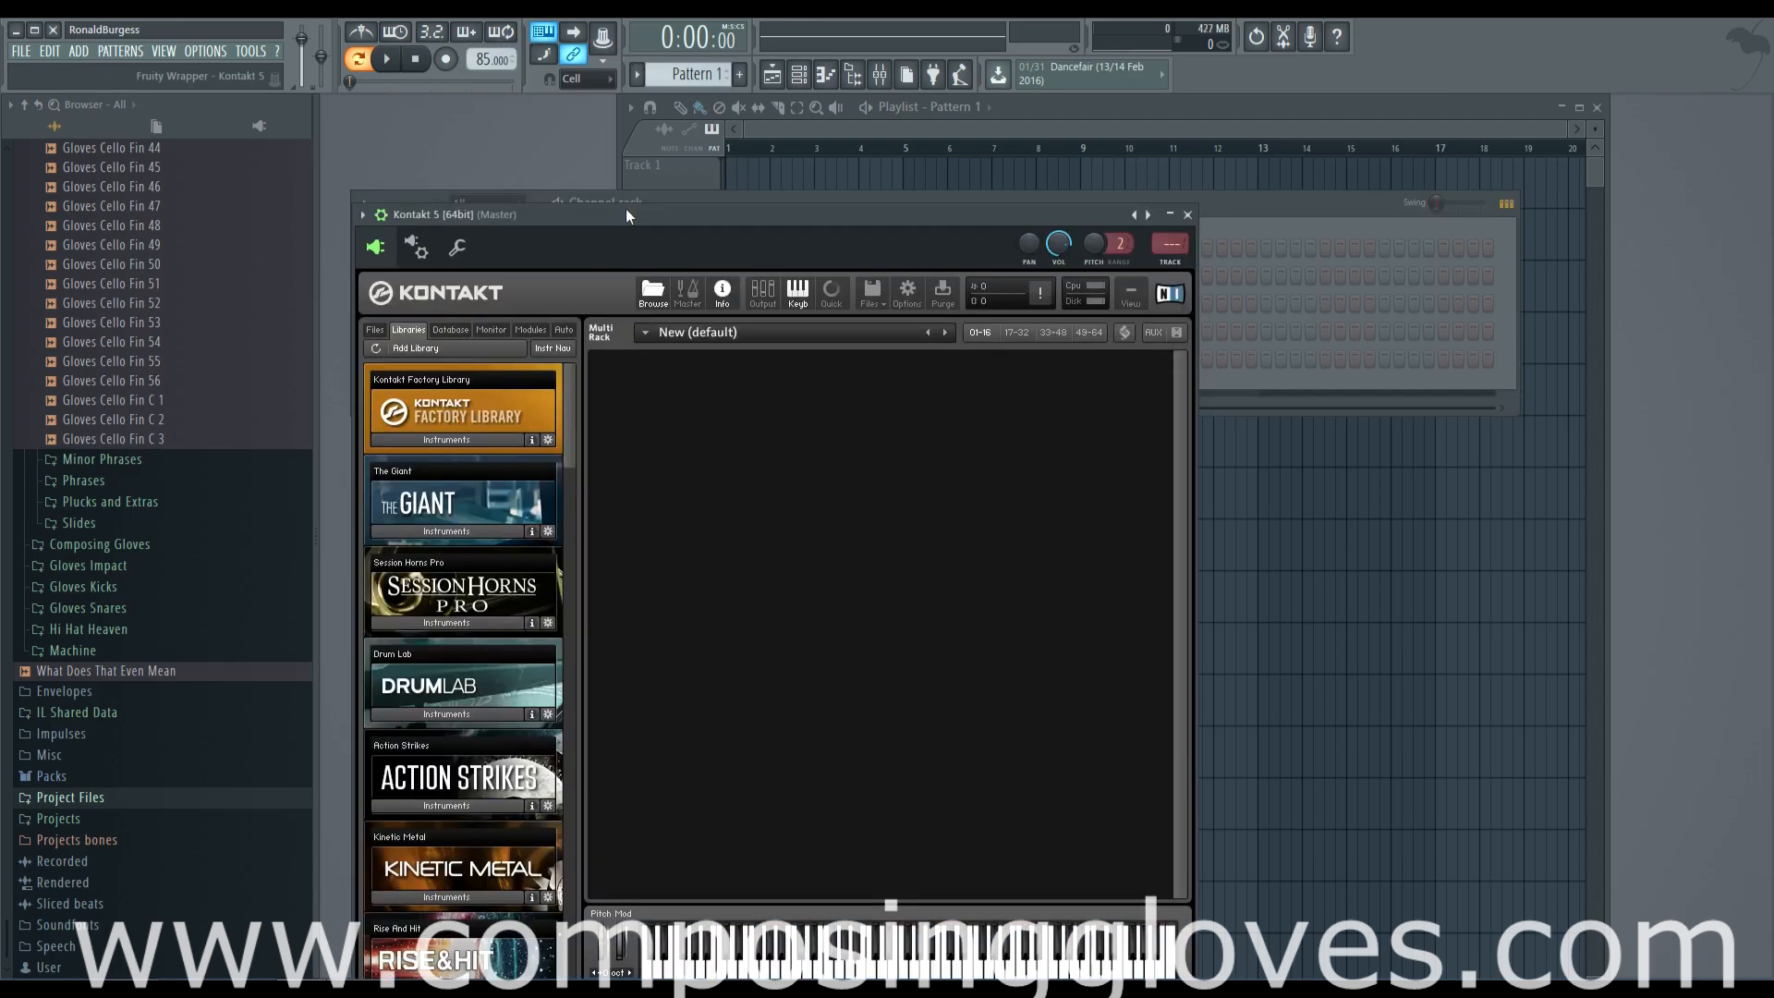
{"action": "left_click_drag", "start_coordinate": [627, 213], "coordinate": [836, 55]}
Load Harp.nki from the 1 - VSL Strings folder of the Kontakt Factory Library and audition a note
{"action": "left_click", "coordinate": [680, 314]}
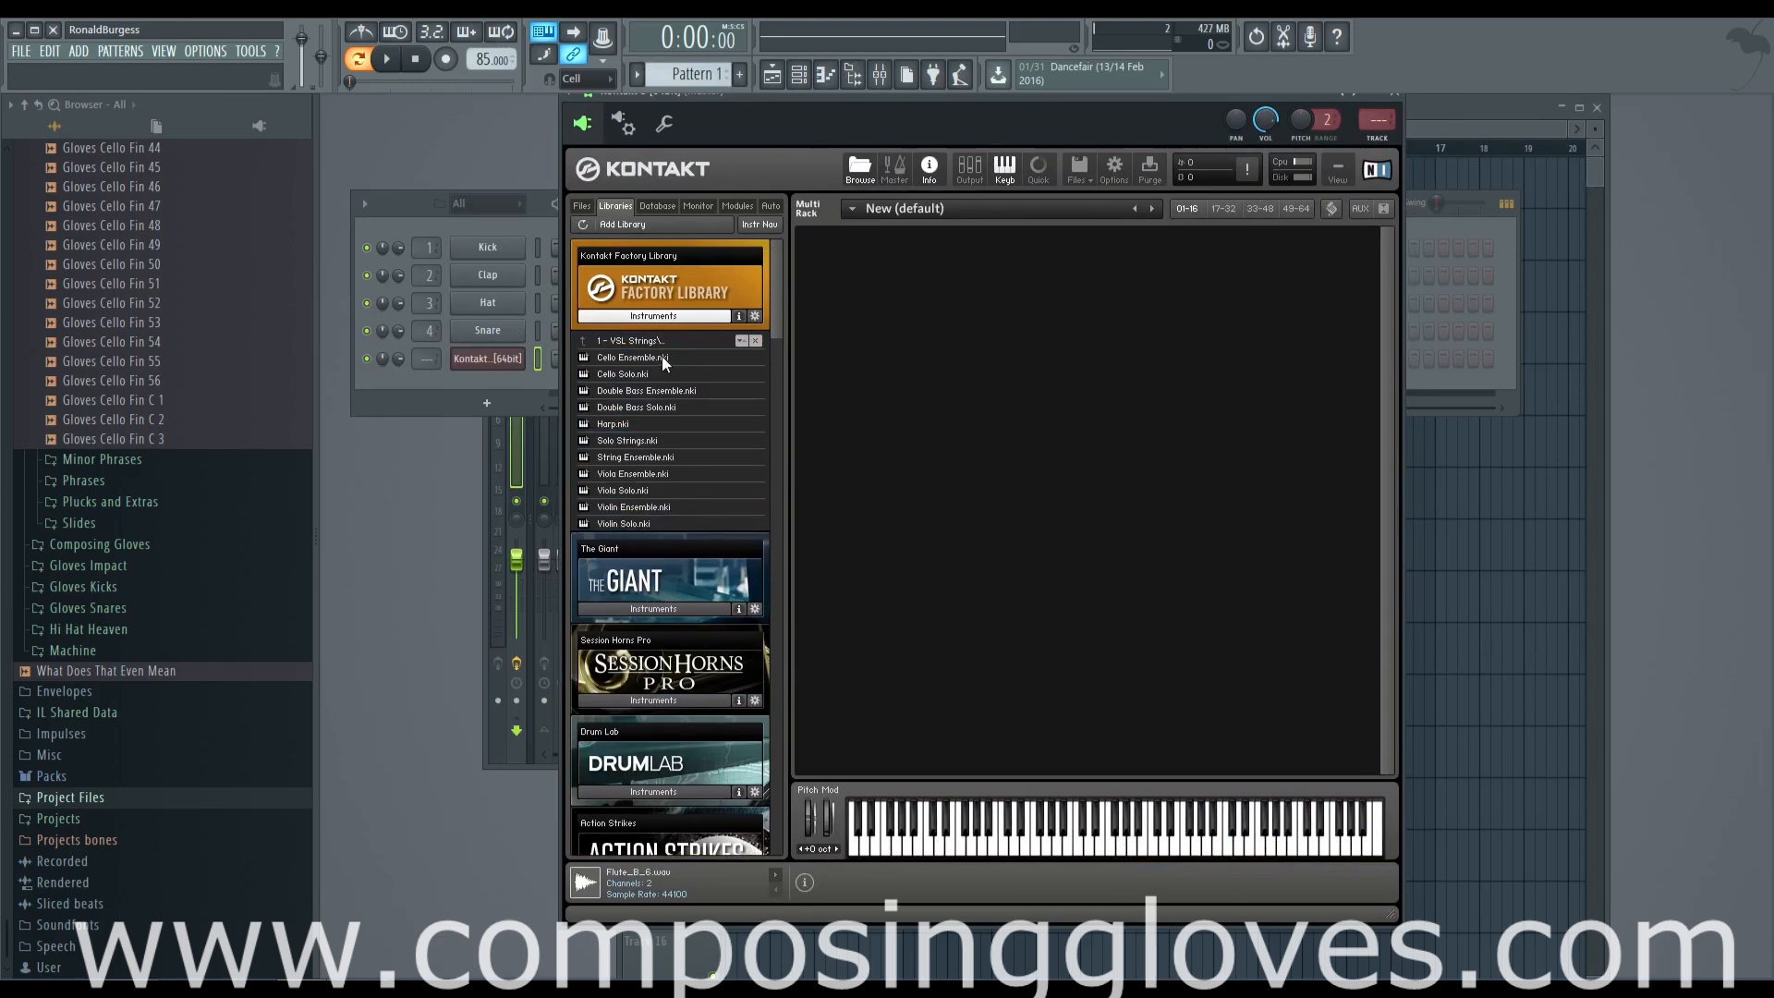
{"action": "left_click", "coordinate": [609, 341]}
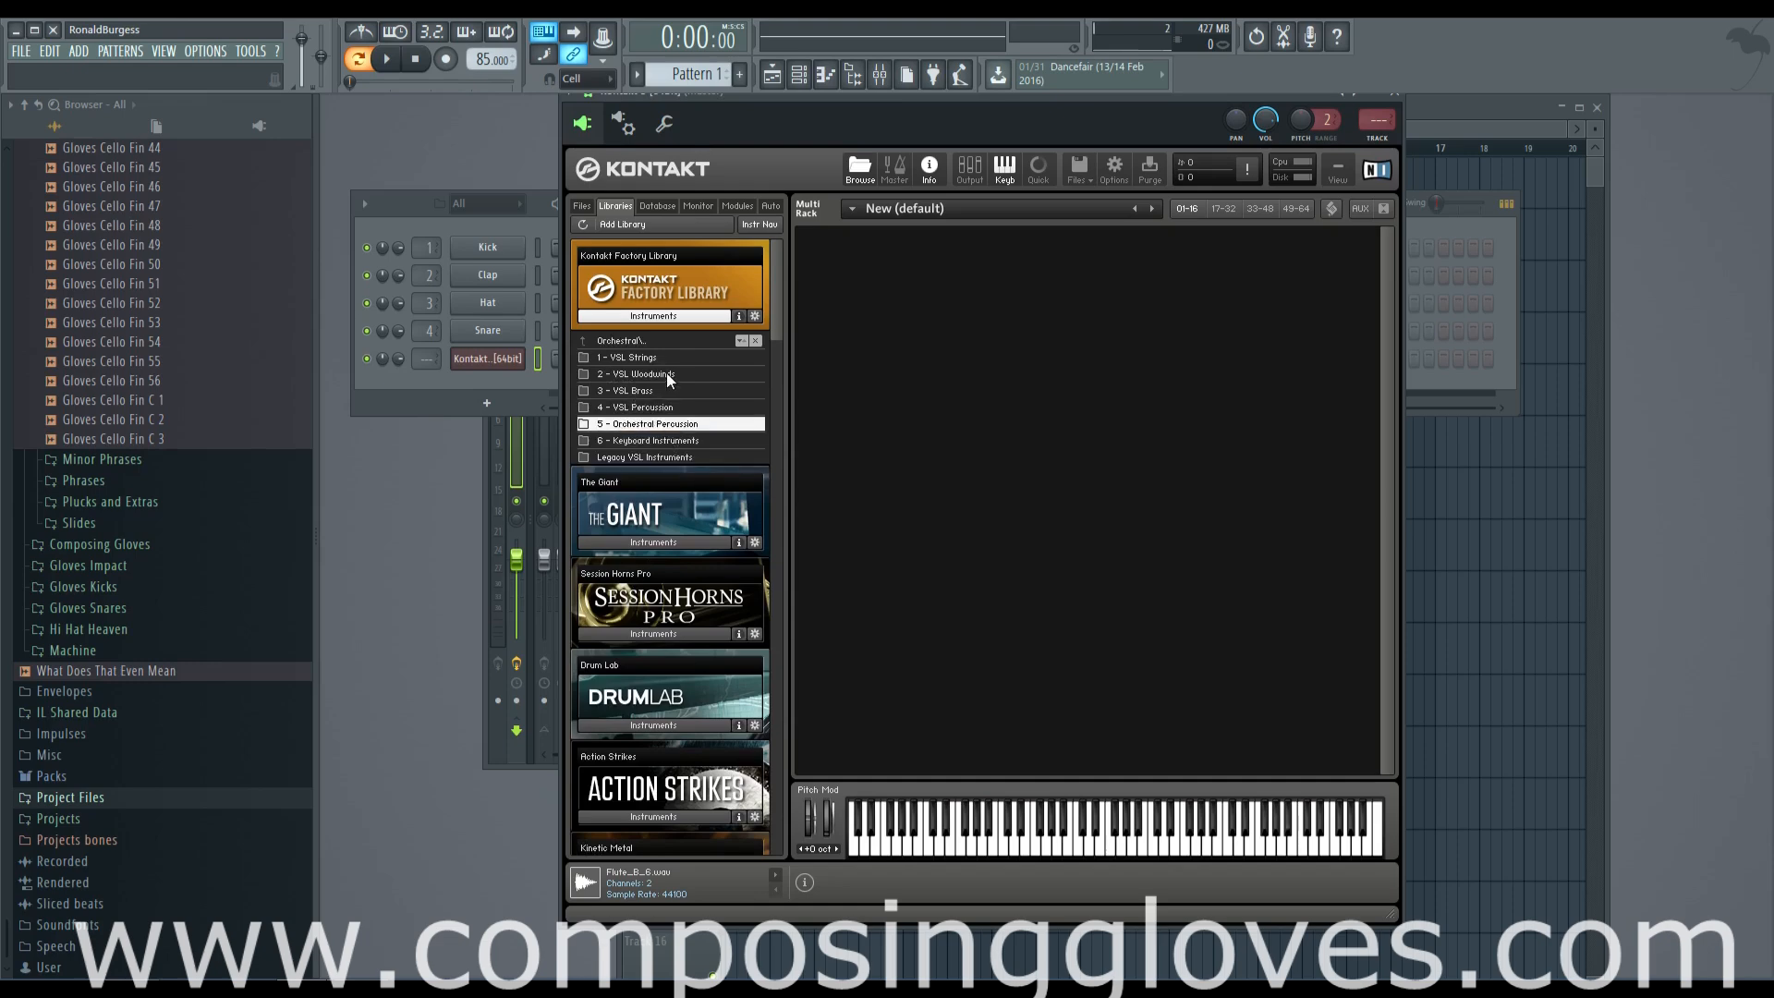
{"action": "left_click", "coordinate": [657, 357]}
{"action": "double_click", "coordinate": [665, 424]}
{"action": "left_click", "coordinate": [1143, 843]}
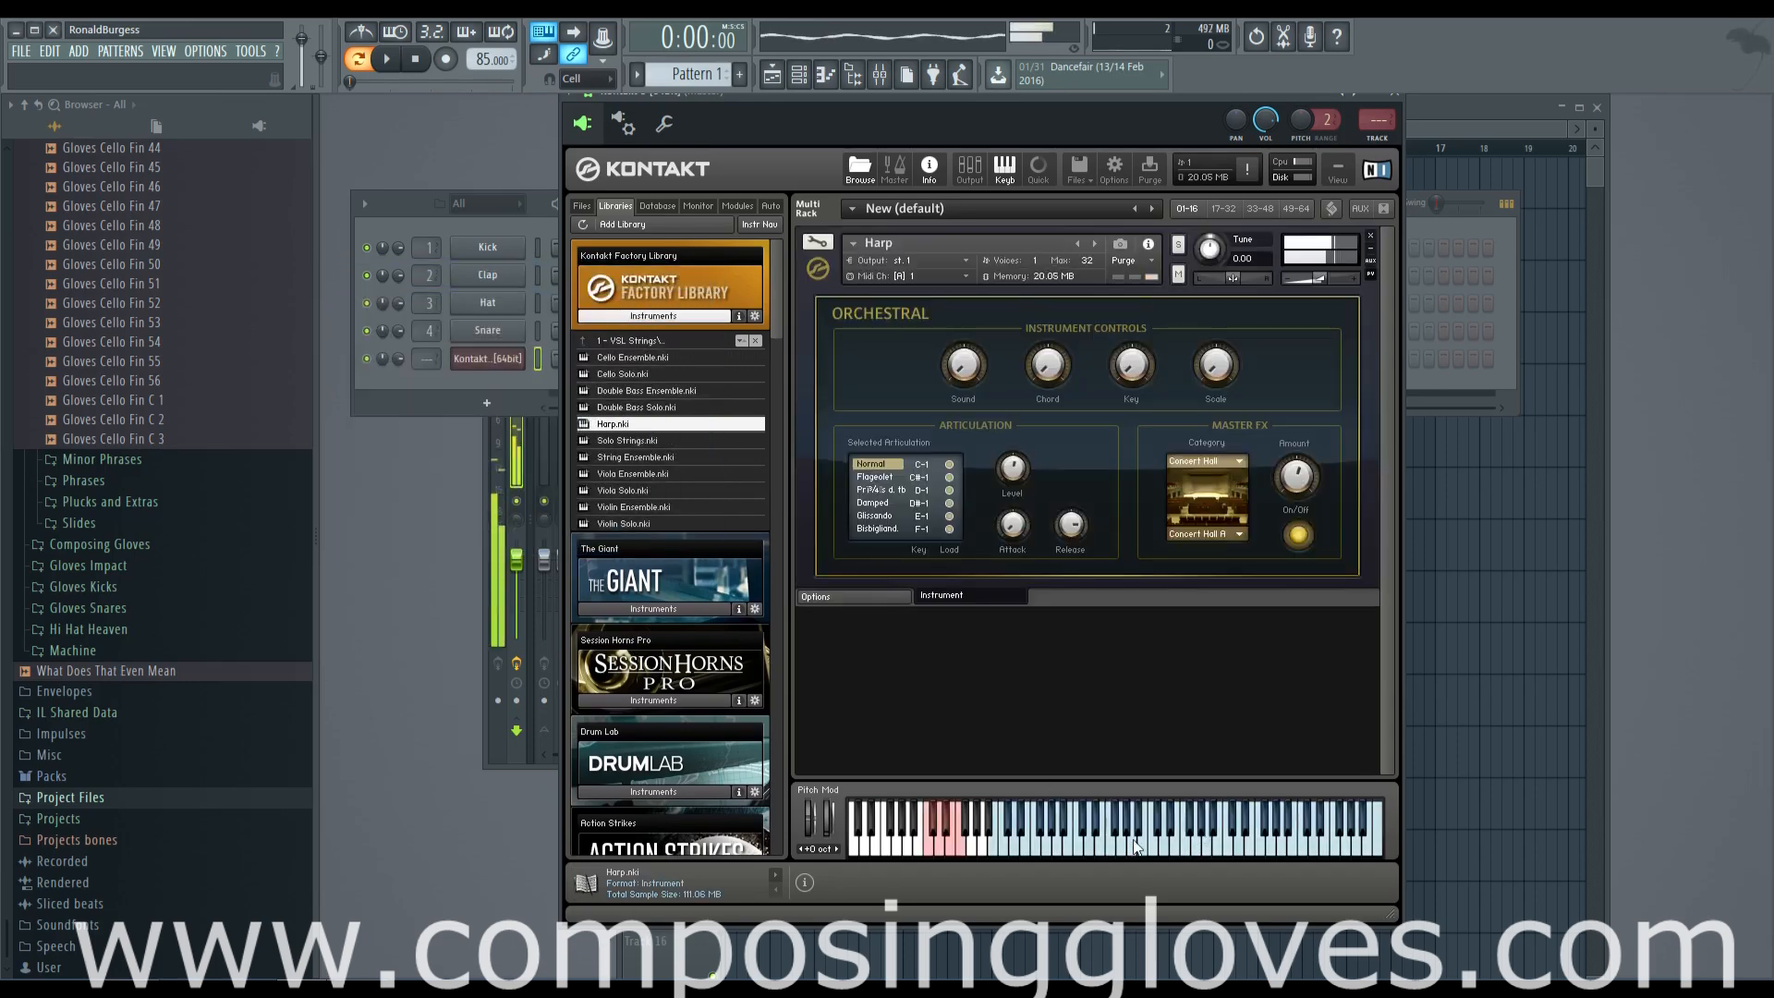
Open the Kontakt channel's piano roll and place an A5 note at the start of bar 1
{"action": "left_click", "coordinate": [468, 378]}
{"action": "right_click", "coordinate": [493, 366]}
{"action": "left_click", "coordinate": [616, 363]}
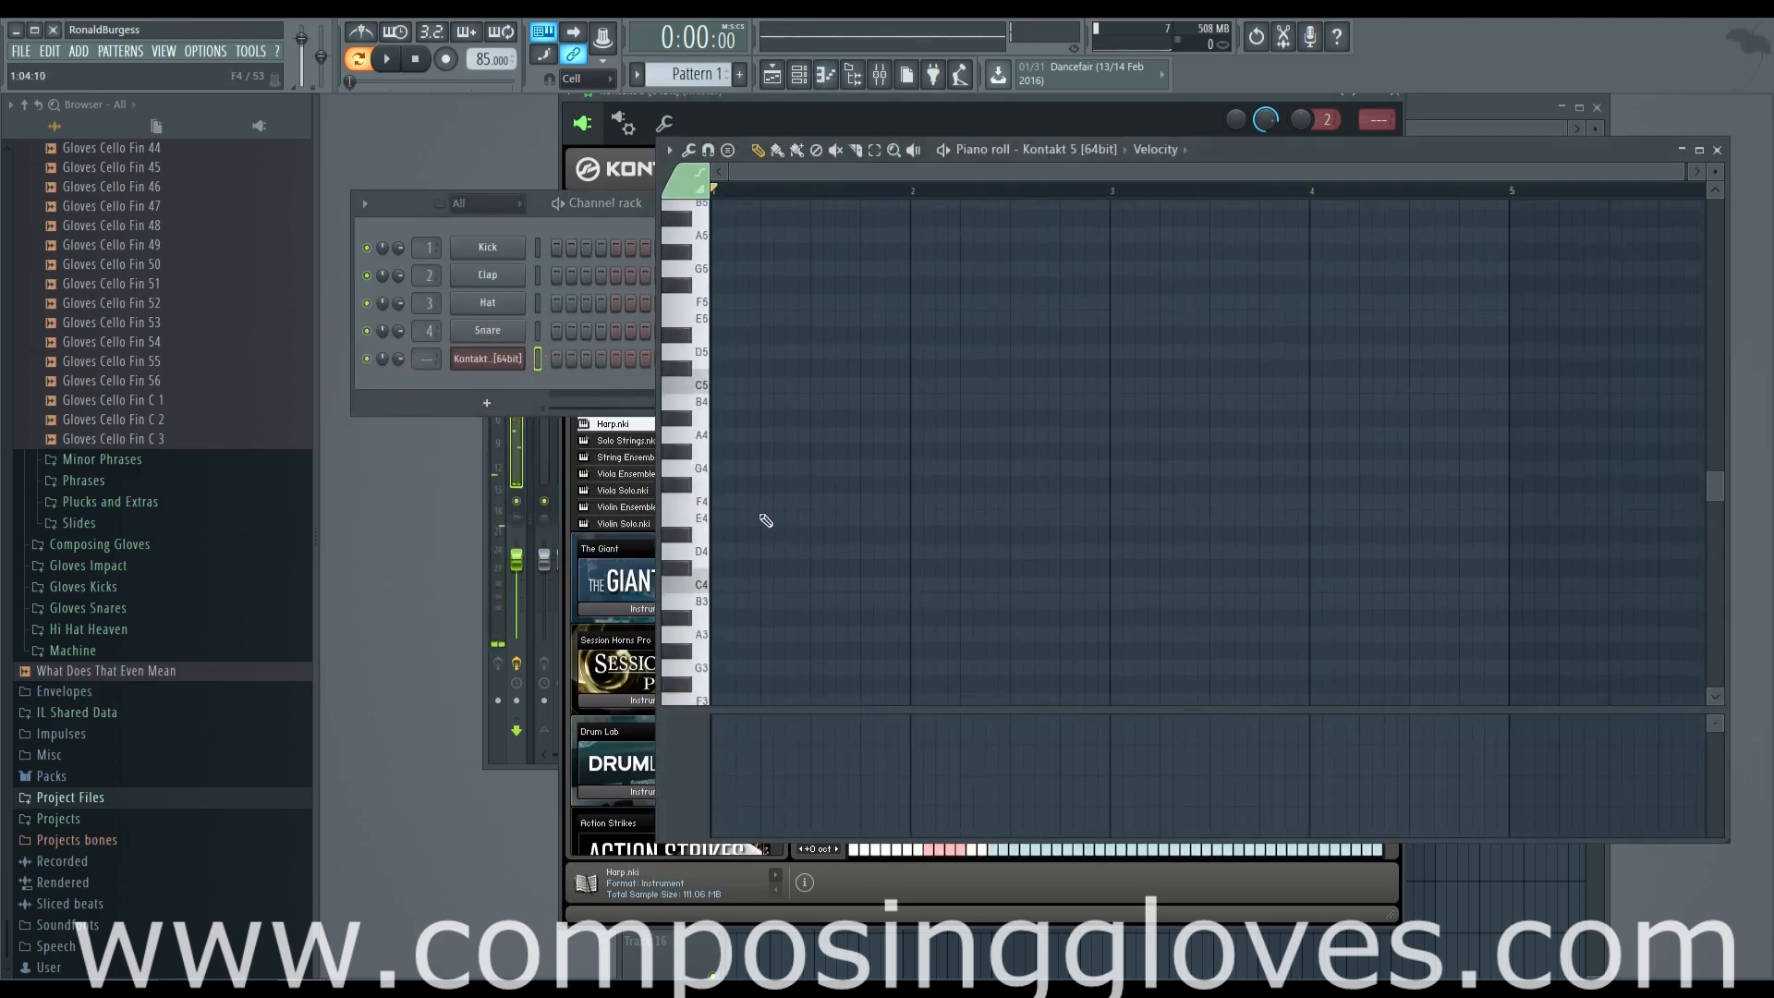
{"action": "scroll", "coordinate": [728, 590], "scroll_direction": "up", "scroll_amount": 4}
{"action": "left_click", "coordinate": [721, 436]}
Complete the bar 1 phrase with E6, A6, D6, F6 and E6 notes while playing the pattern back
{"action": "scroll", "coordinate": [745, 481], "scroll_direction": "up", "scroll_amount": 4}
{"action": "key", "text": "space"}
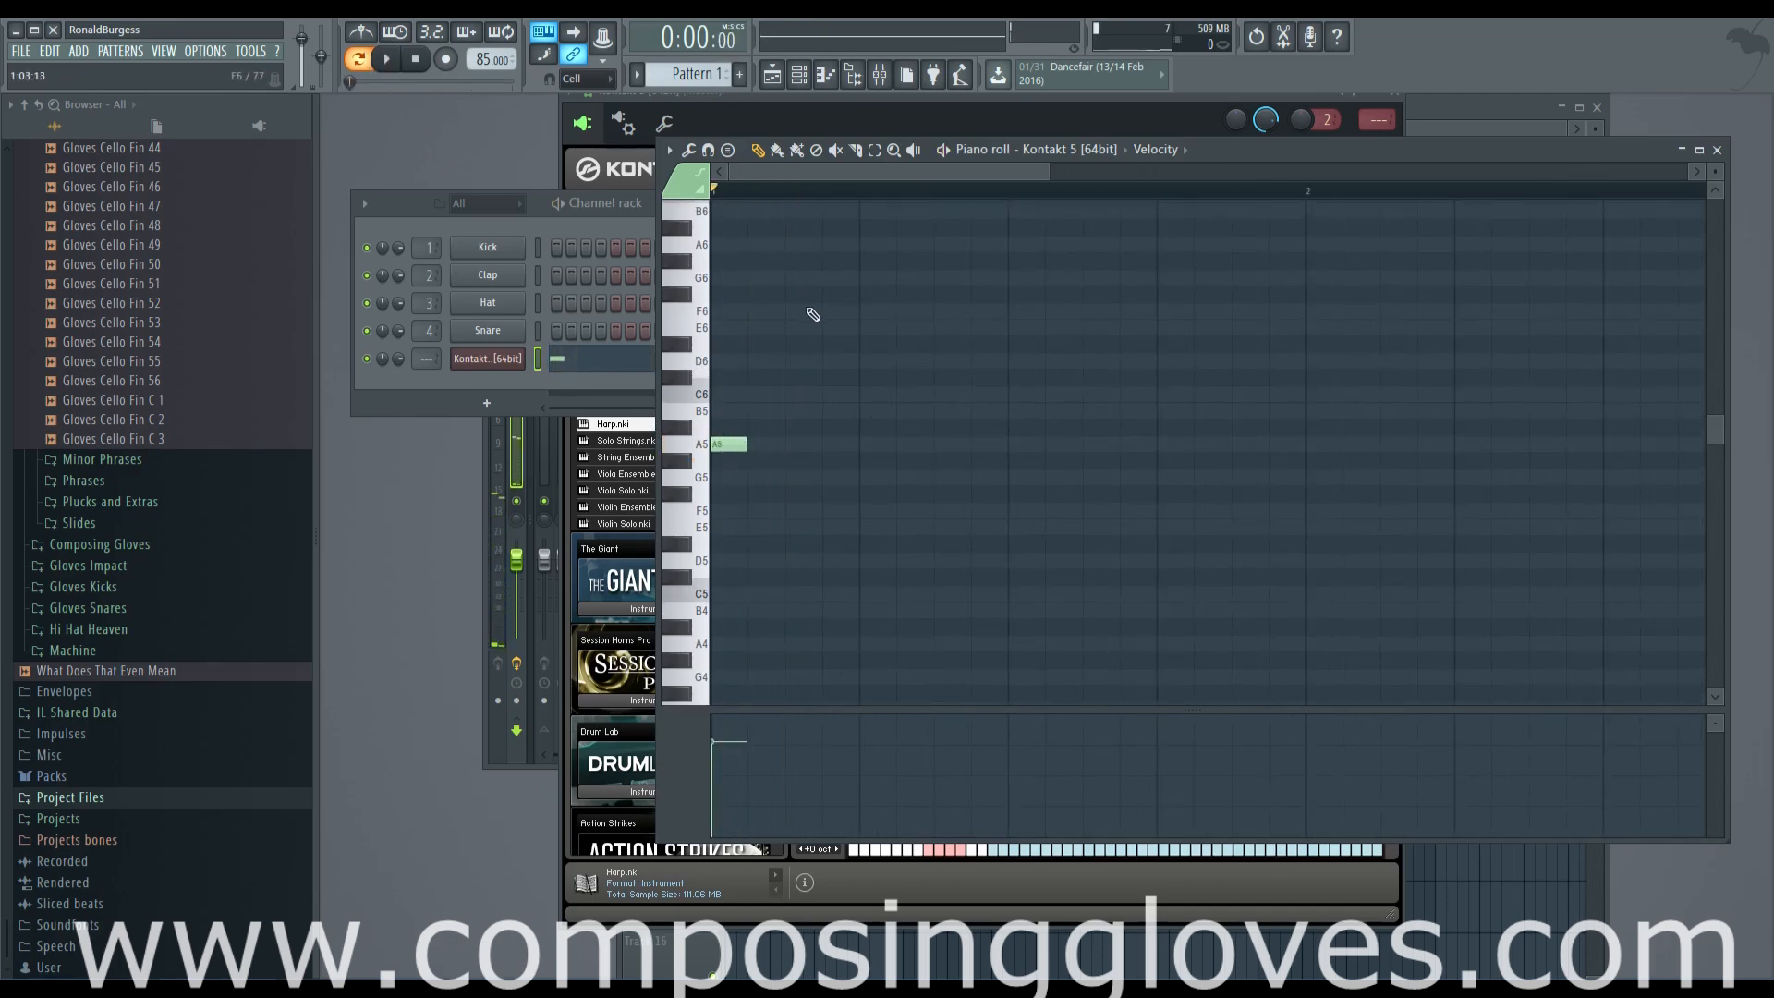
{"action": "scroll", "coordinate": [800, 305], "scroll_direction": "up", "scroll_amount": 1}
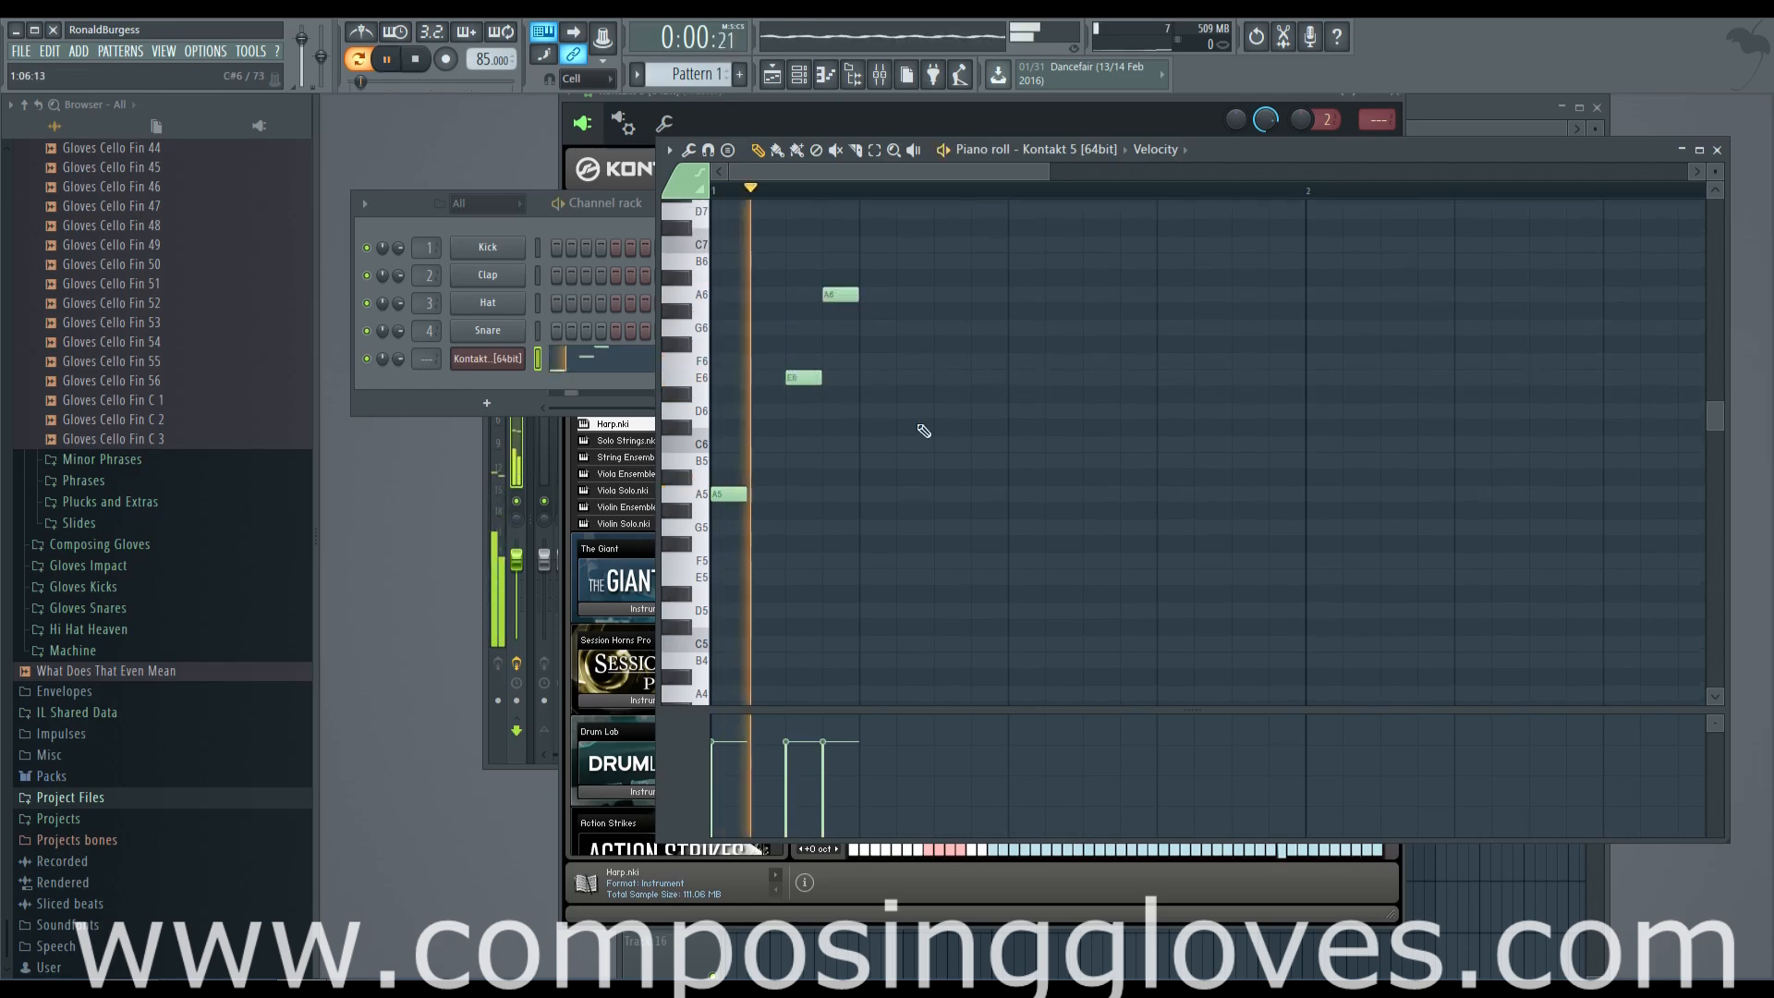
{"action": "left_click", "coordinate": [936, 410]}
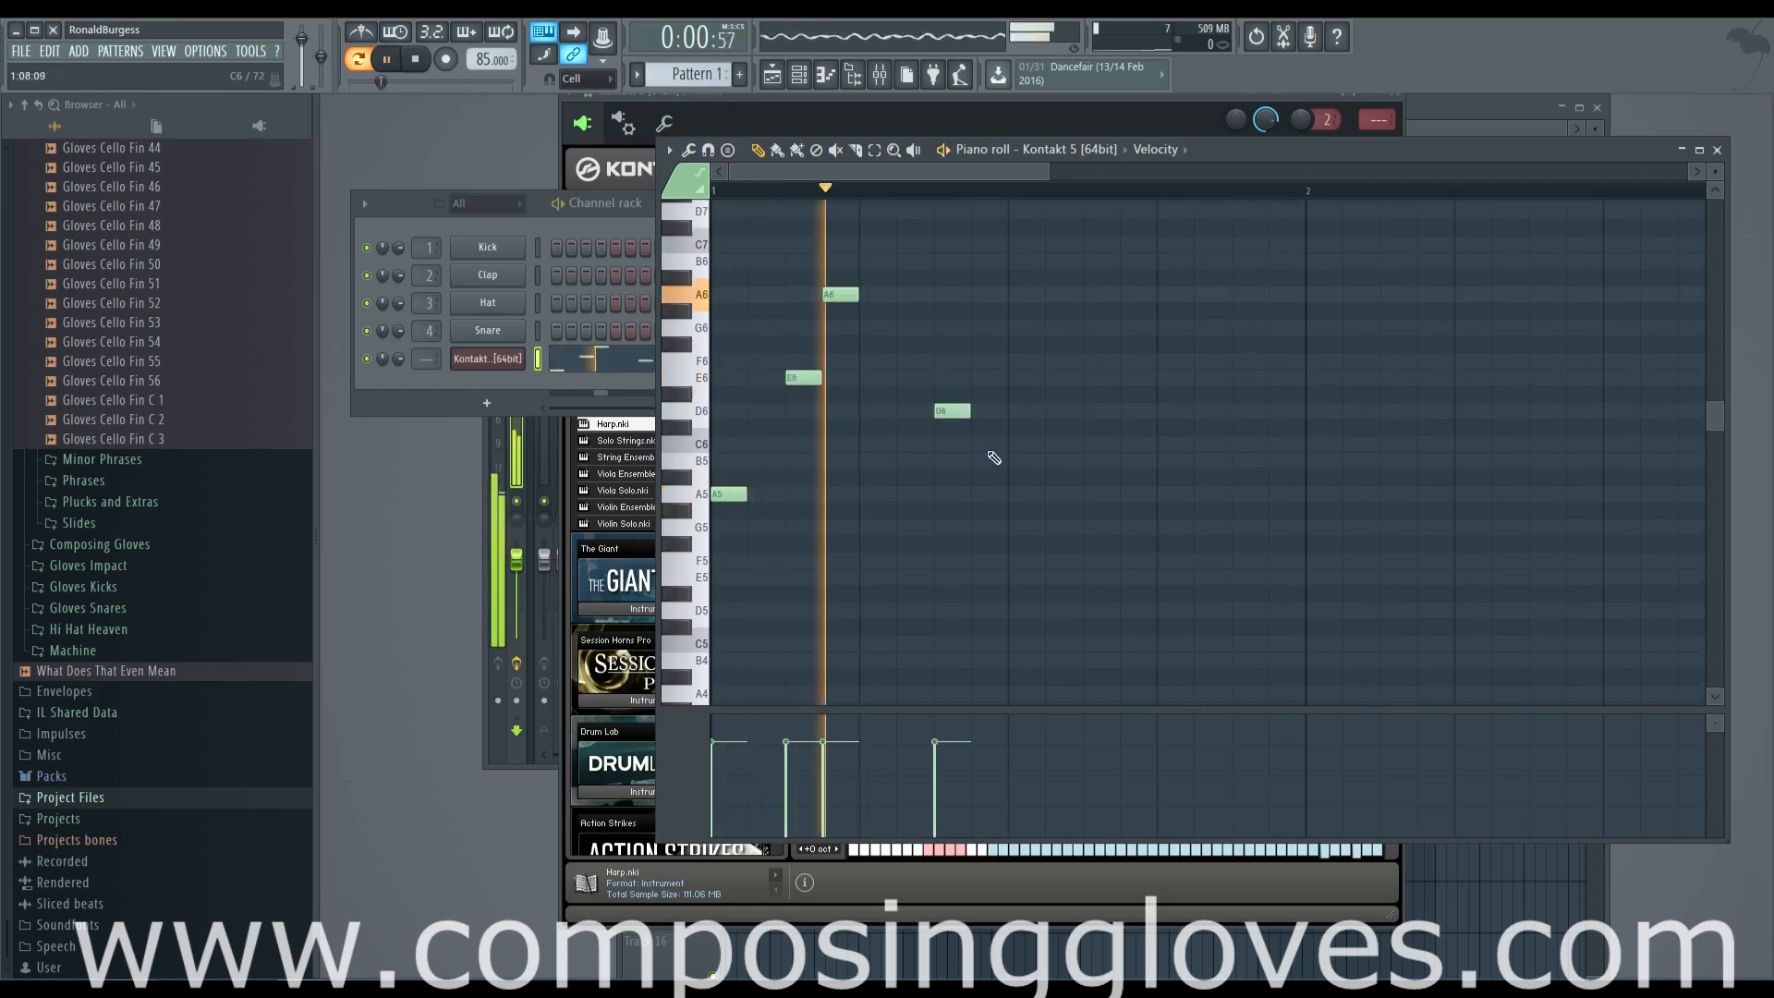
{"action": "key", "text": "space"}
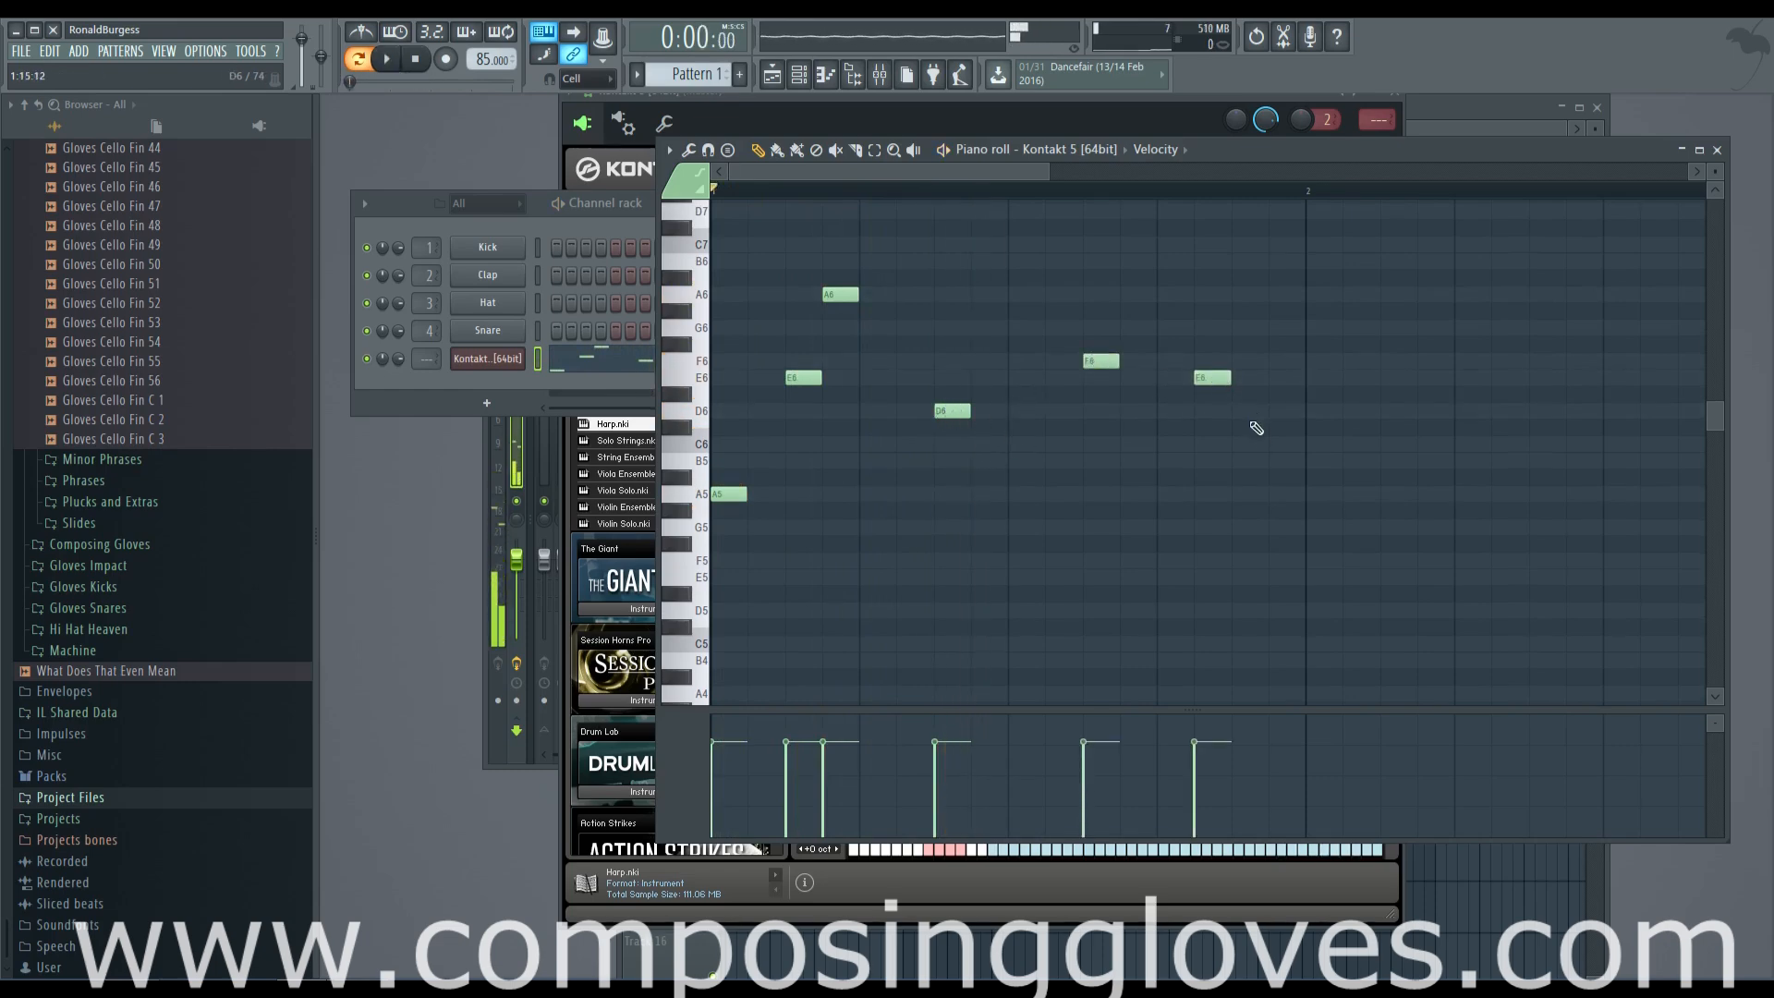
Duplicate the six-note phrase from bar 1 into bars 2 and 3
{"action": "scroll", "coordinate": [1264, 467], "scroll_direction": "down", "scroll_amount": 2}
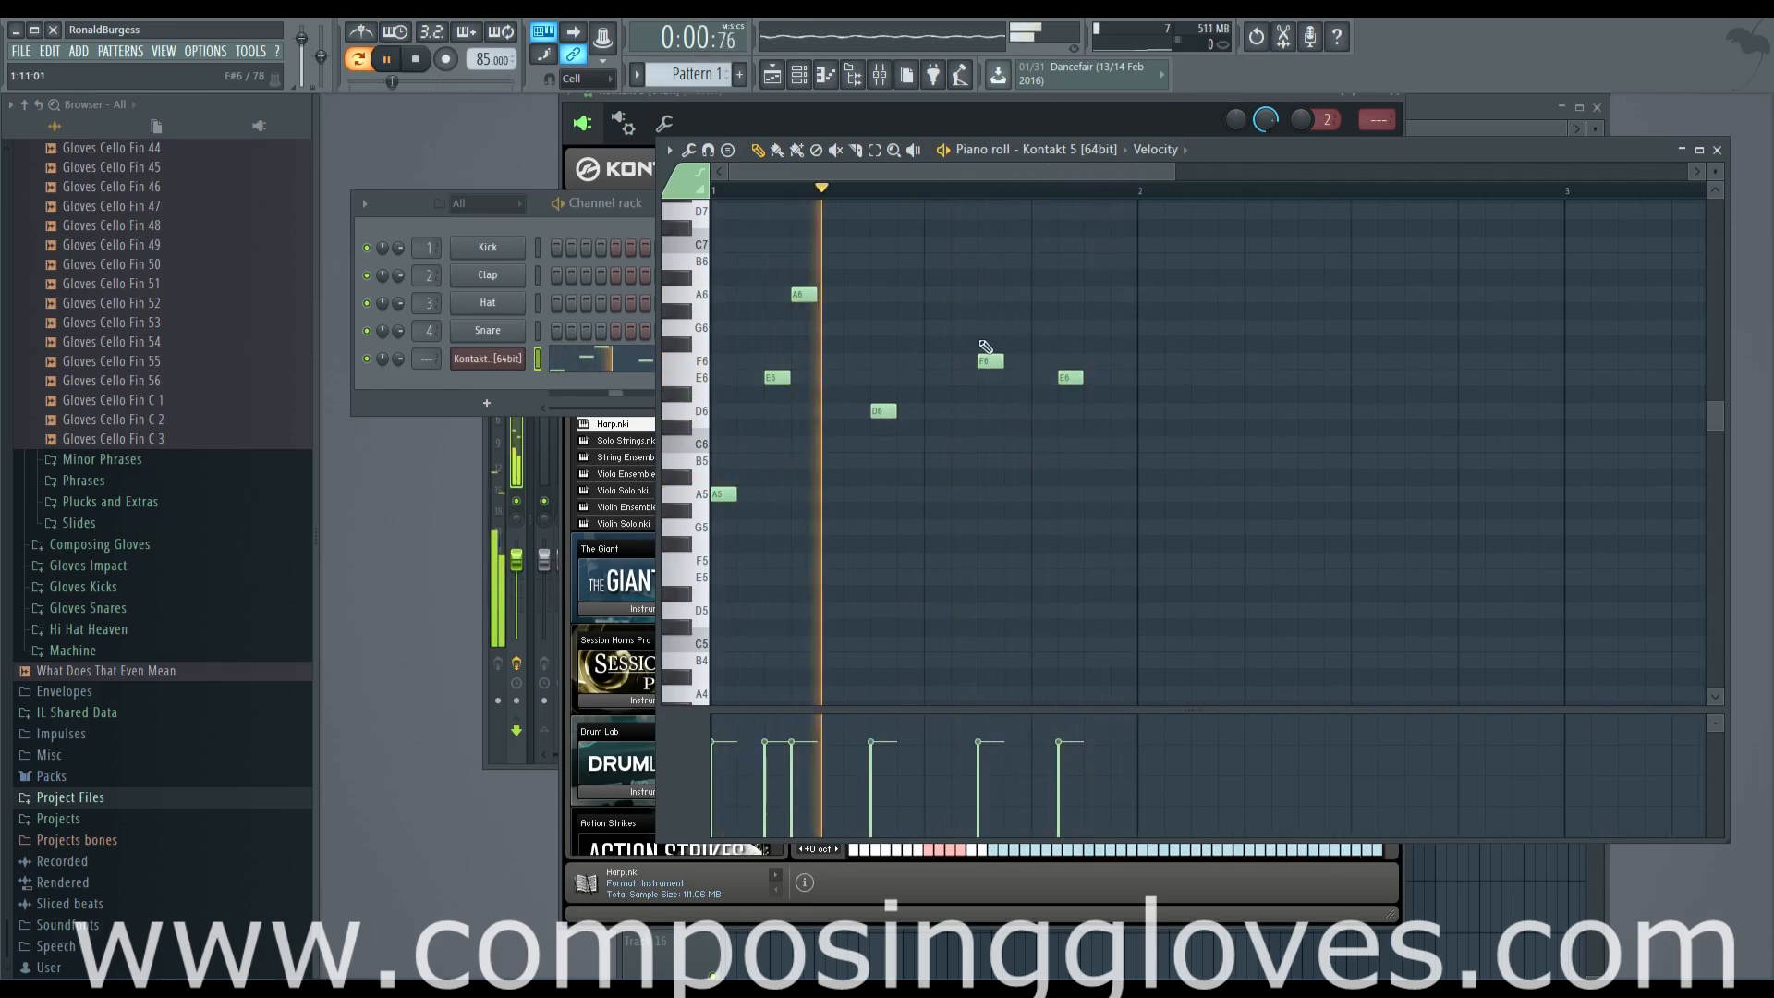
{"action": "left_click_drag", "start_coordinate": [694, 258], "coordinate": [1380, 634]}
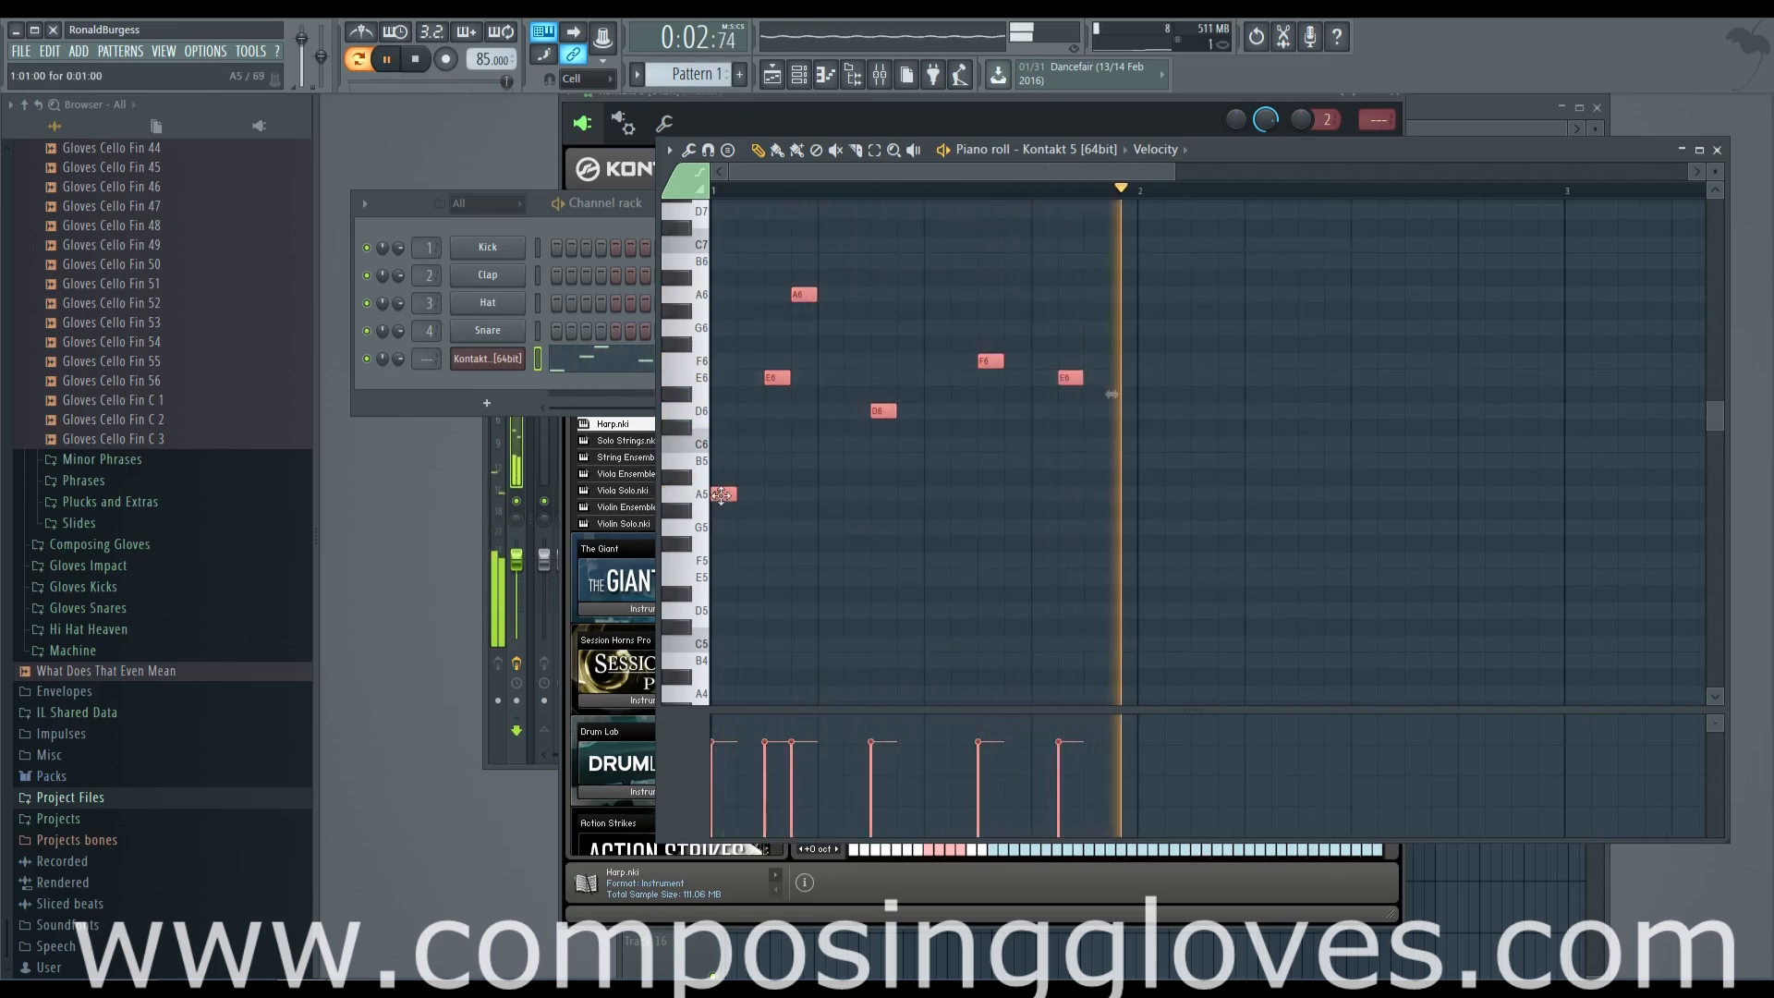
{"action": "key", "text": "ctrl+b"}
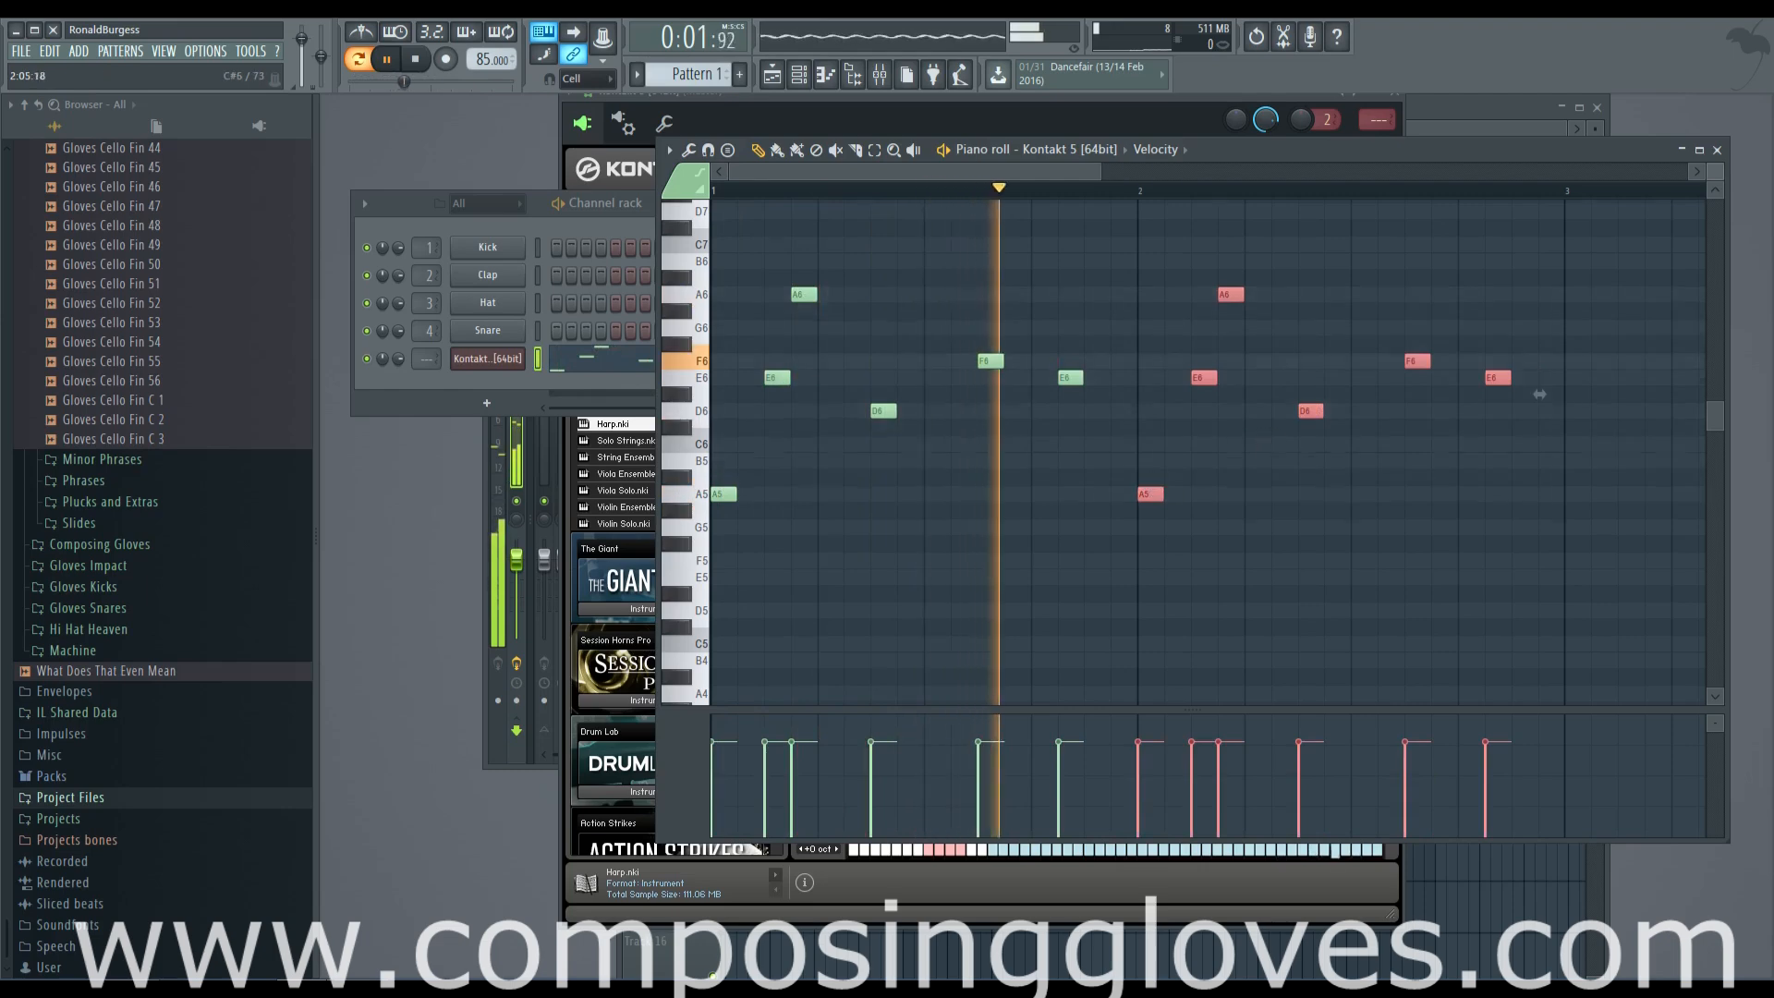
{"action": "scroll", "coordinate": [1281, 441], "scroll_direction": "down", "scroll_amount": 2}
{"action": "scroll", "coordinate": [1253, 462], "scroll_direction": "up", "scroll_amount": 4}
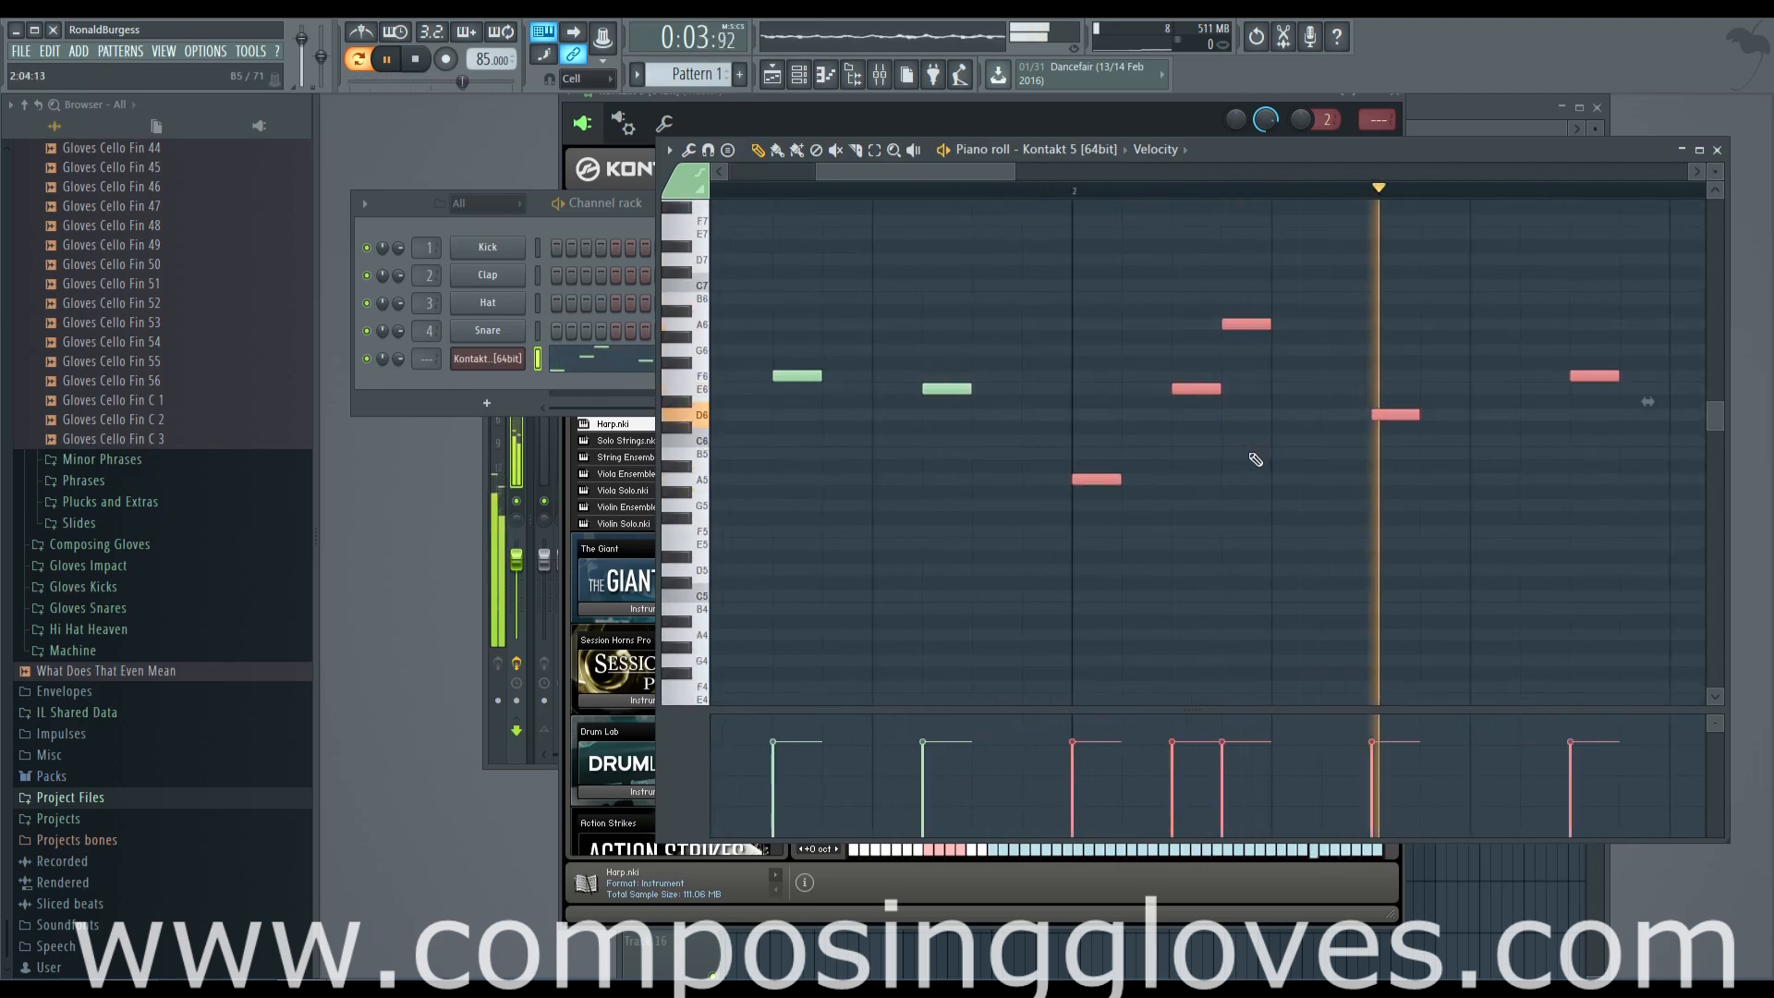
{"action": "left_click_drag", "start_coordinate": [1715, 171], "coordinate": [1715, 152]}
{"action": "mouse_move", "coordinate": [1213, 455]}
{"action": "left_mouse_down"}
{"action": "mouse_move", "coordinate": [875, 466]}
{"action": "mouse_move", "coordinate": [1420, 500]}
{"action": "mouse_move", "coordinate": [1378, 475]}
{"action": "mouse_move", "coordinate": [883, 492]}
{"action": "left_mouse_up"}
{"action": "scroll", "coordinate": [1206, 471], "scroll_direction": "down", "scroll_amount": 2}
{"action": "scroll", "coordinate": [1441, 489], "scroll_direction": "down", "scroll_amount": 2}
Rework the bar 3 phrase into A5, F6, C7, A6, D6, F6 and G6, checking it by playback
{"action": "left_click_drag", "start_coordinate": [943, 400], "coordinate": [943, 386]}
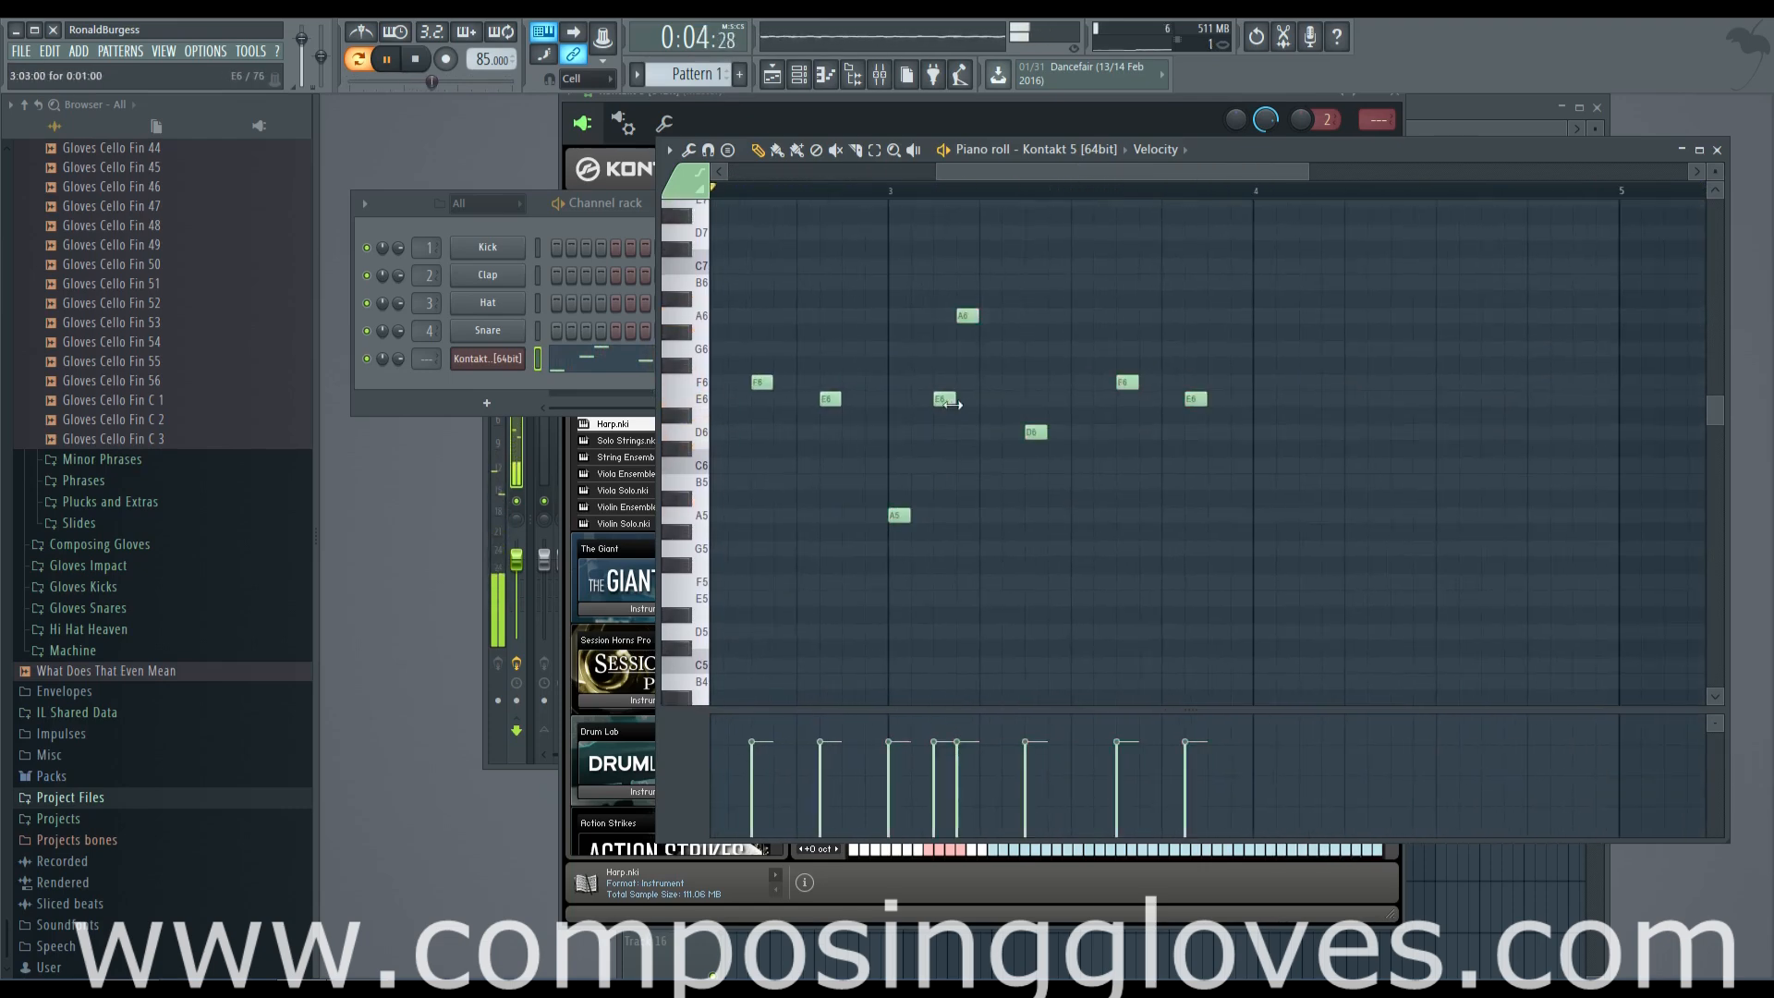
{"action": "key", "text": "space"}
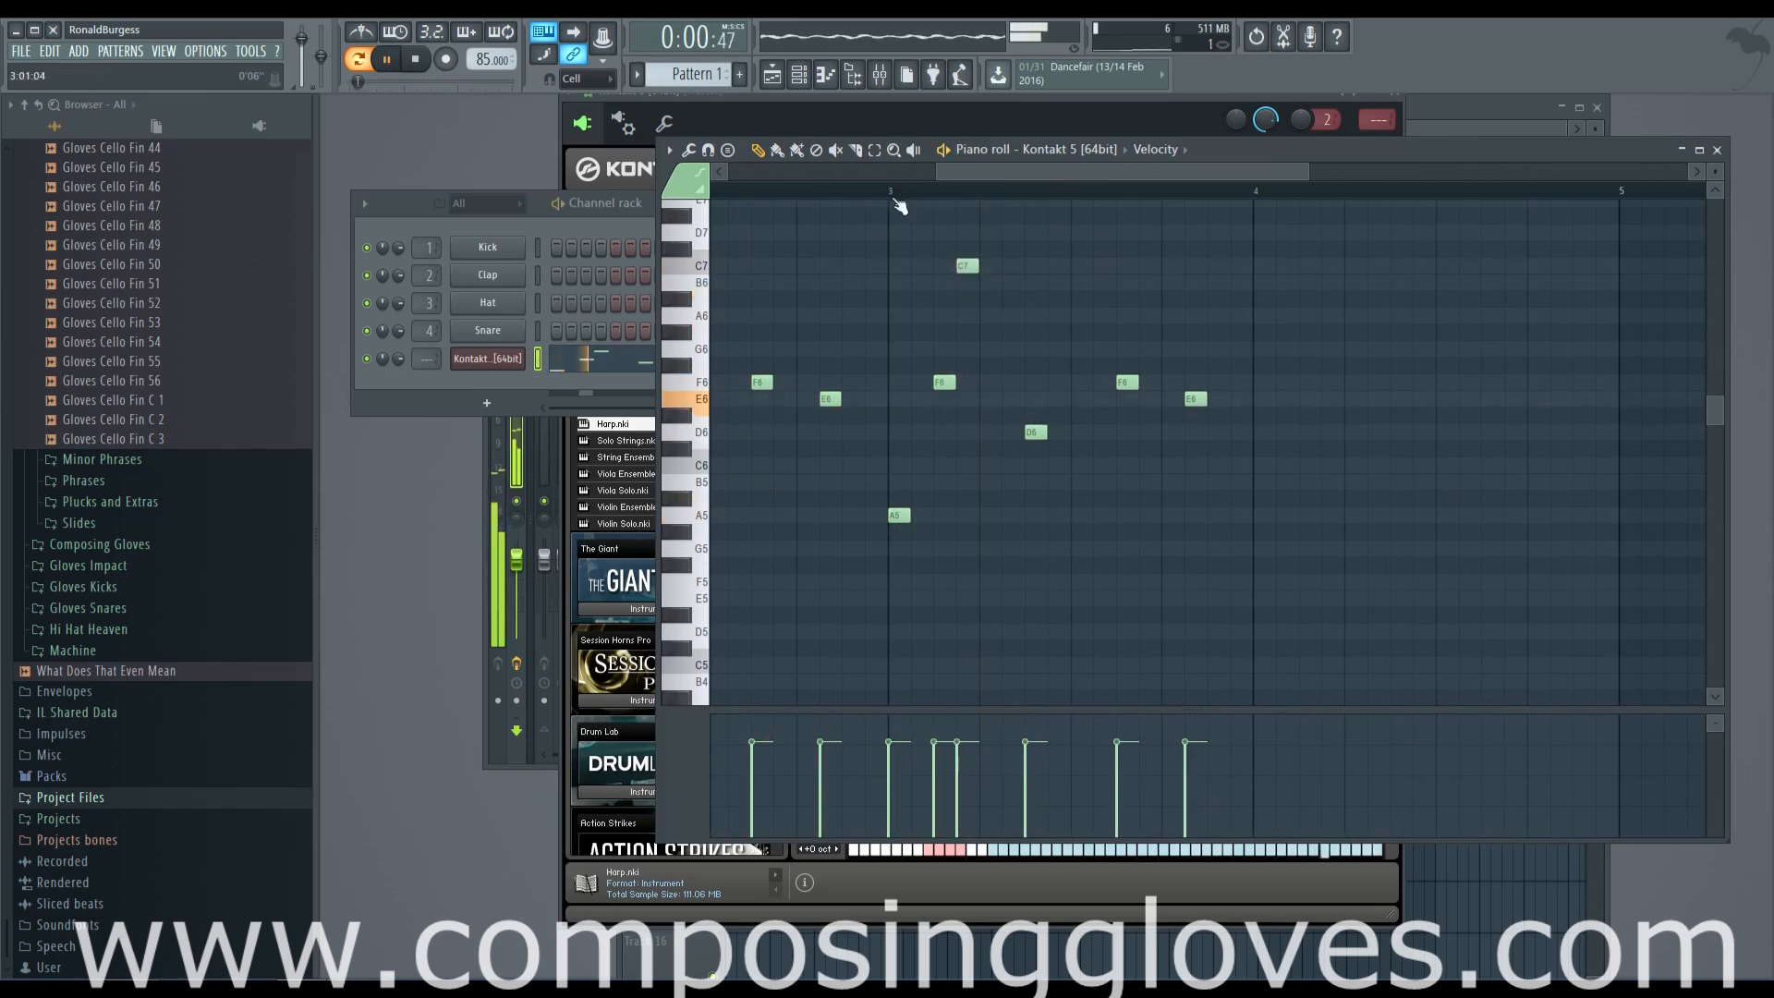
{"action": "key", "text": "space"}
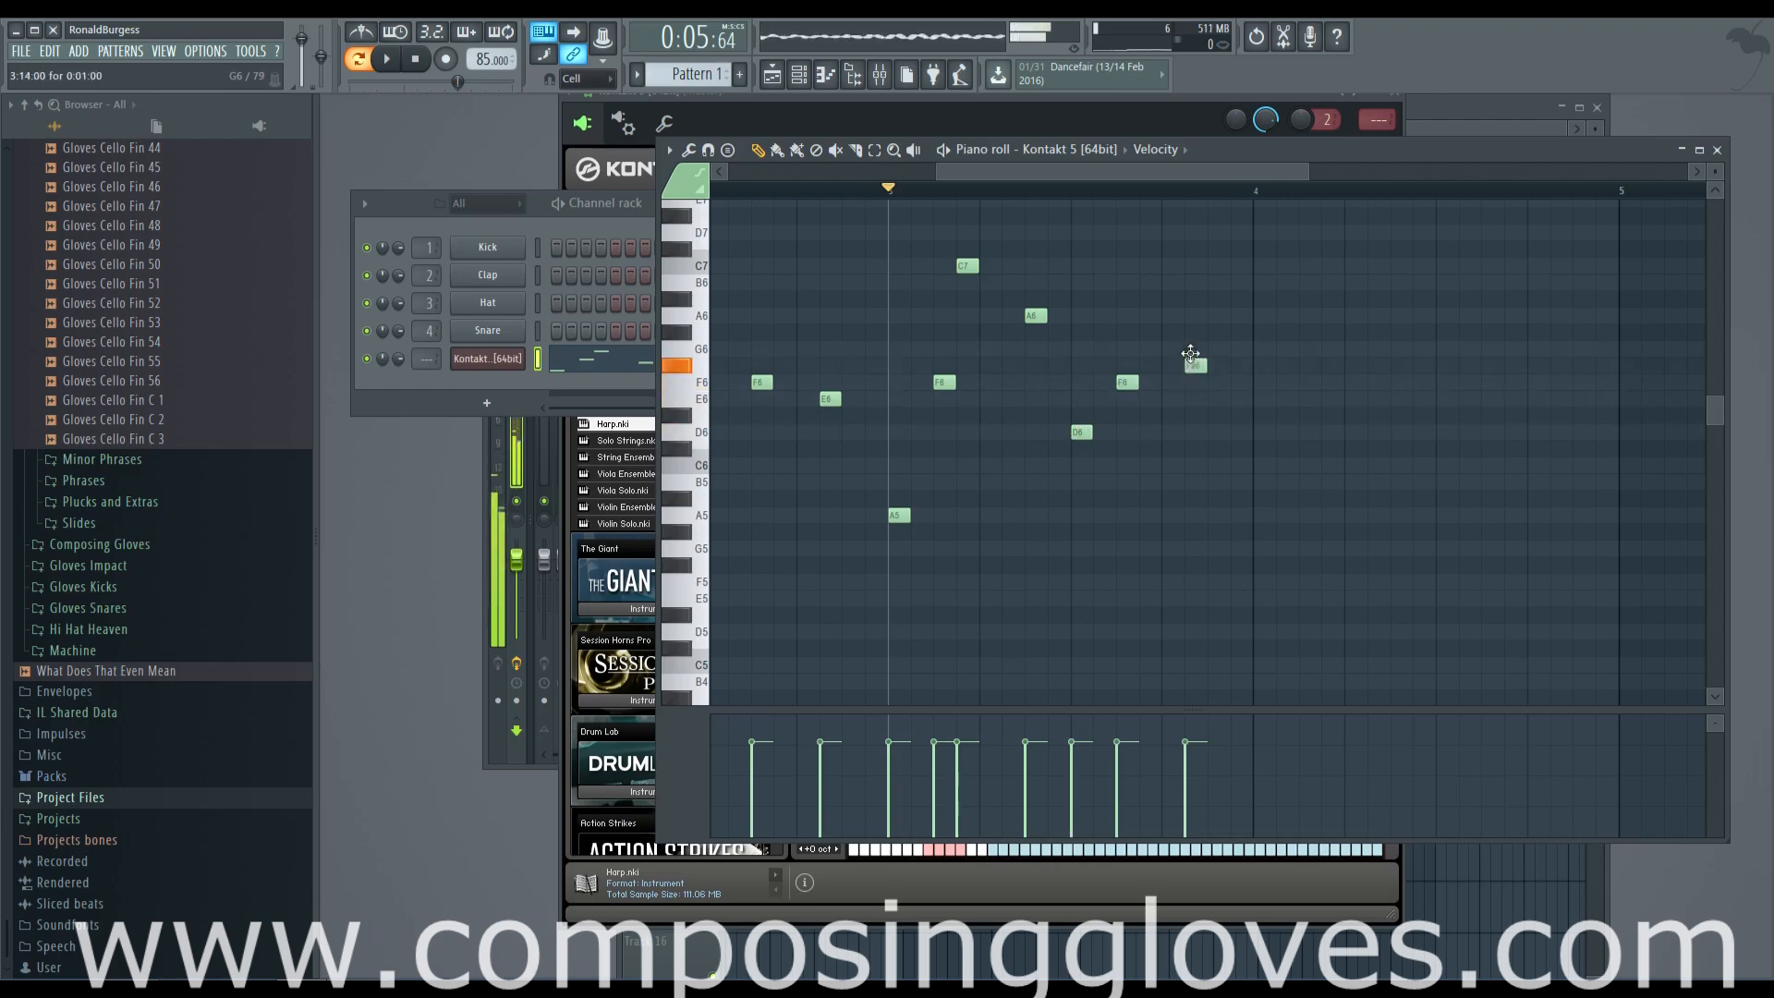
{"action": "key", "text": "space"}
{"action": "scroll", "coordinate": [947, 463], "scroll_direction": "down", "scroll_amount": 2, "text": "ctrl"}
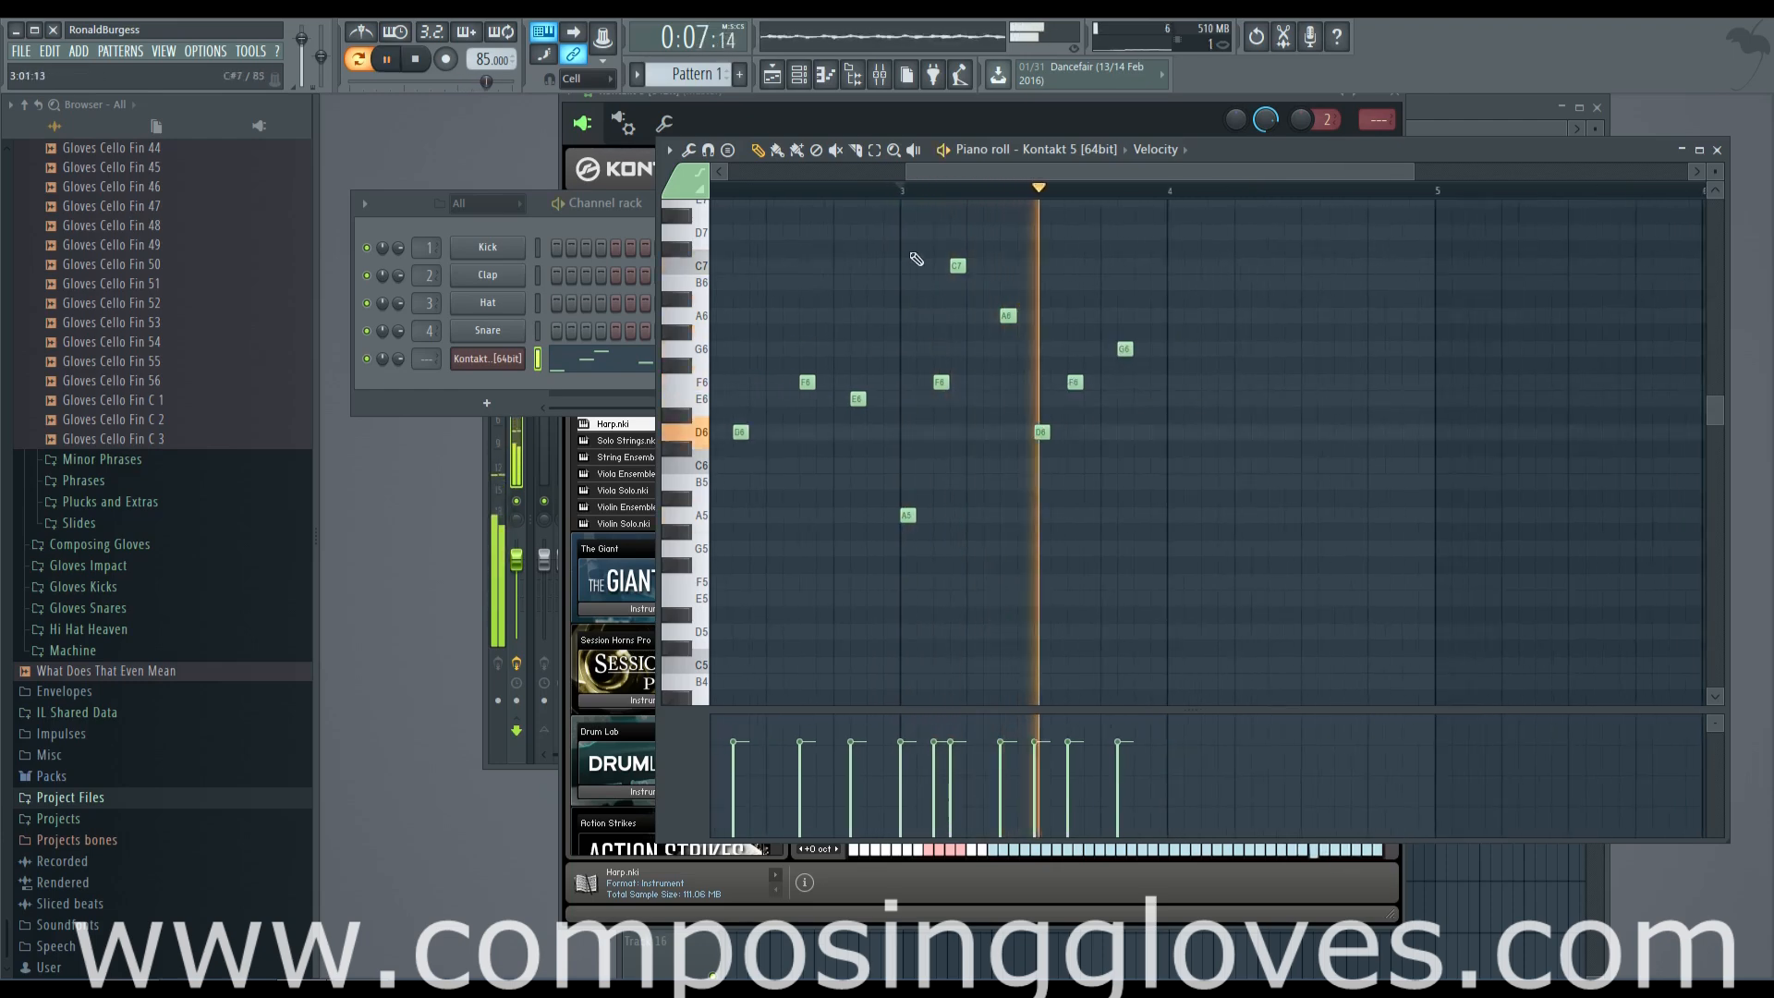
Write a bar 4 phrase with the notes E6, G#6, B6, G#6, F6, E6 and D6
{"action": "left_click_drag", "start_coordinate": [896, 225], "coordinate": [1105, 584]}
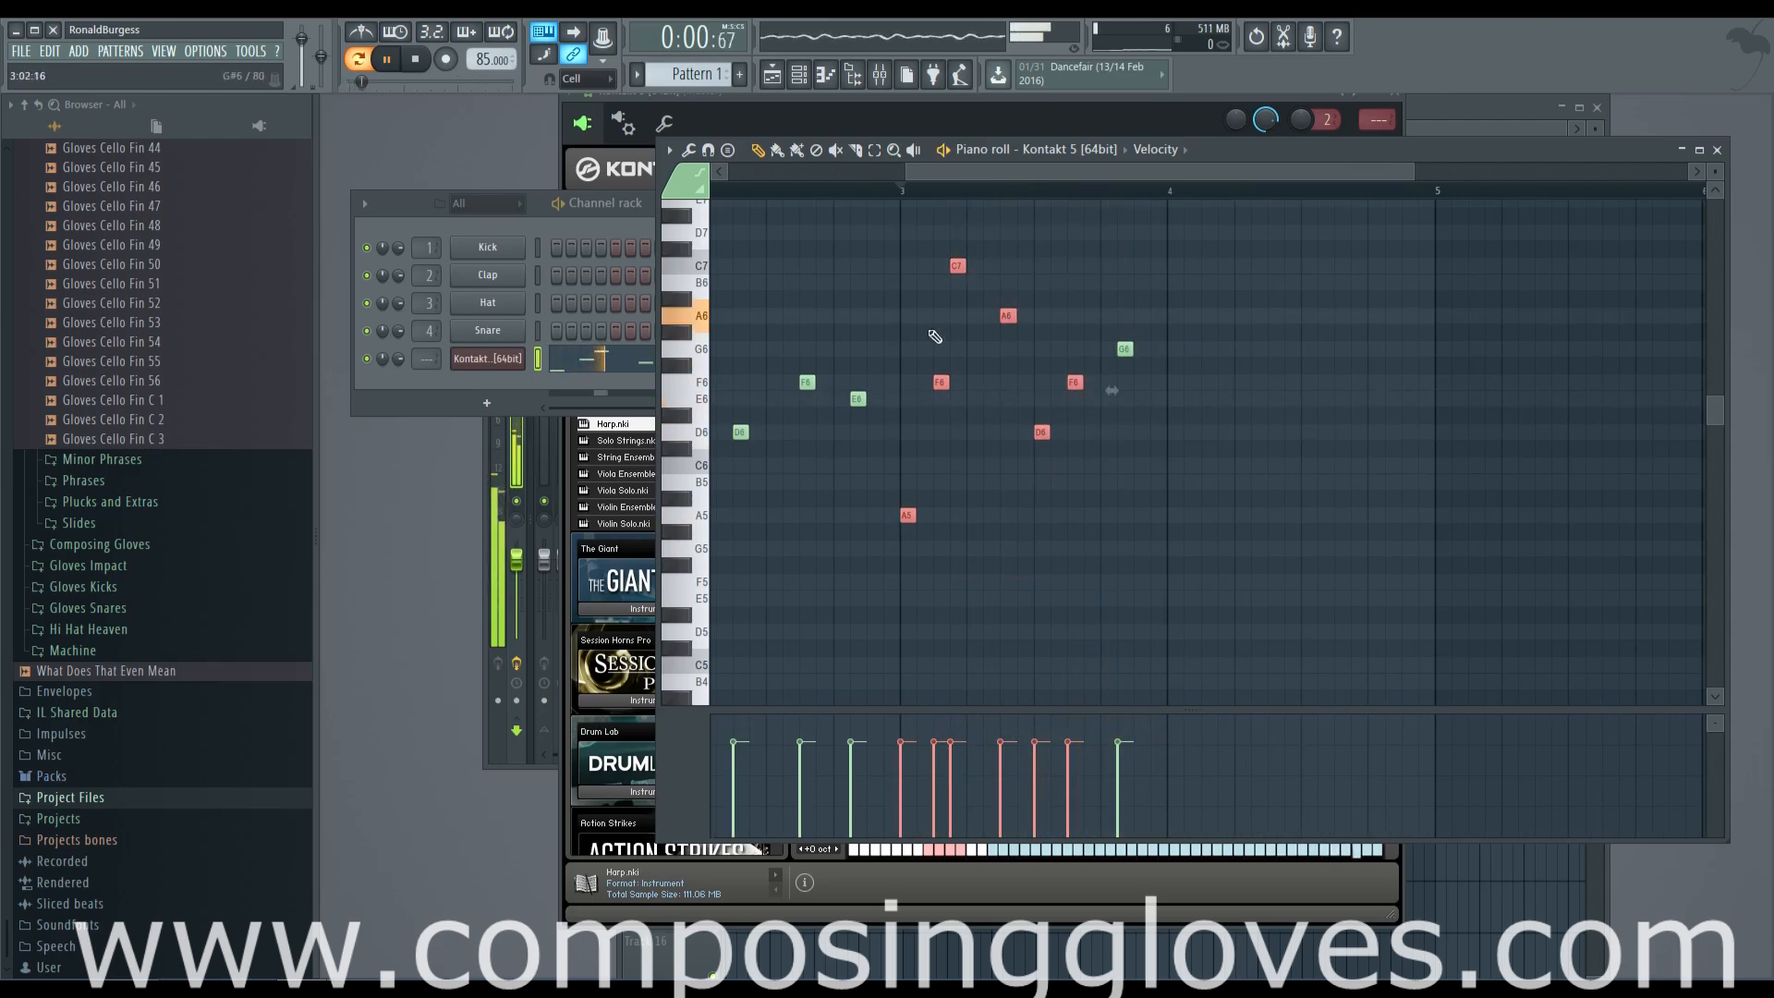
{"action": "left_click_drag", "start_coordinate": [910, 246], "coordinate": [1251, 596]}
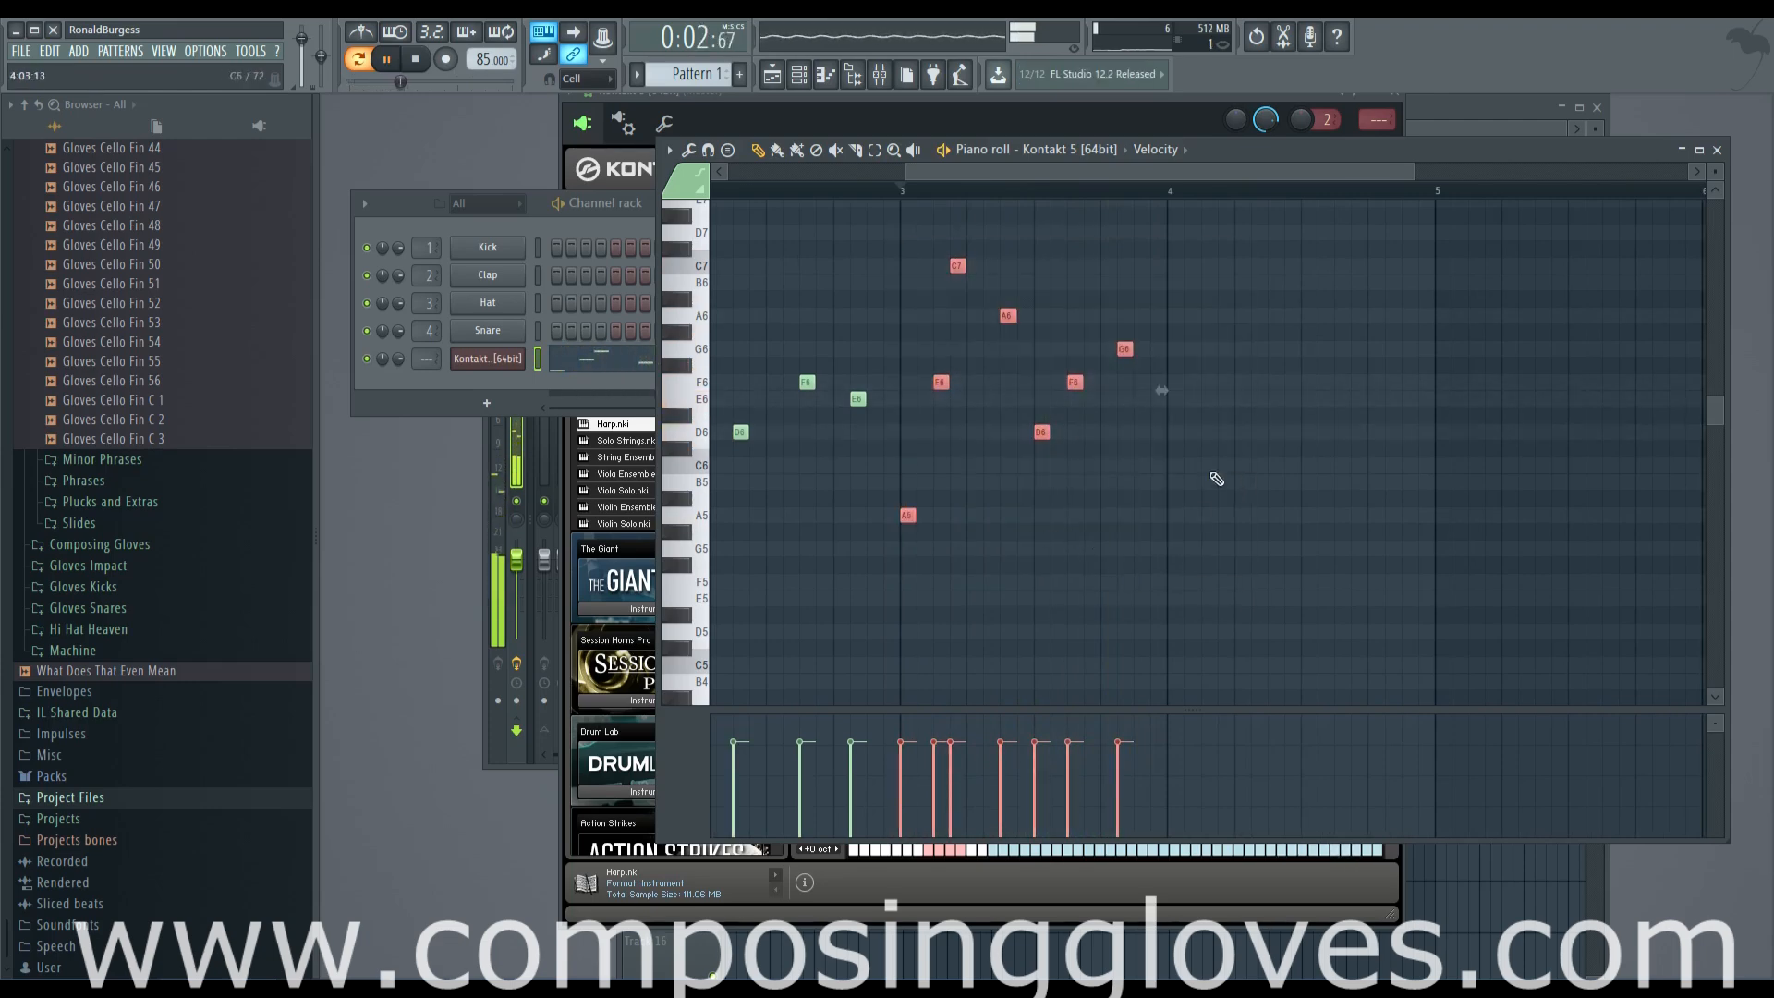
{"action": "scroll", "coordinate": [1211, 489], "scroll_direction": "up", "scroll_amount": 2, "text": "ctrl"}
{"action": "mouse_move", "coordinate": [1212, 470]}
{"action": "left_mouse_down"}
{"action": "mouse_move", "coordinate": [1413, 483]}
{"action": "mouse_move", "coordinate": [1166, 482]}
{"action": "mouse_move", "coordinate": [1093, 551]}
{"action": "left_mouse_up"}
{"action": "left_click", "coordinate": [1131, 418]}
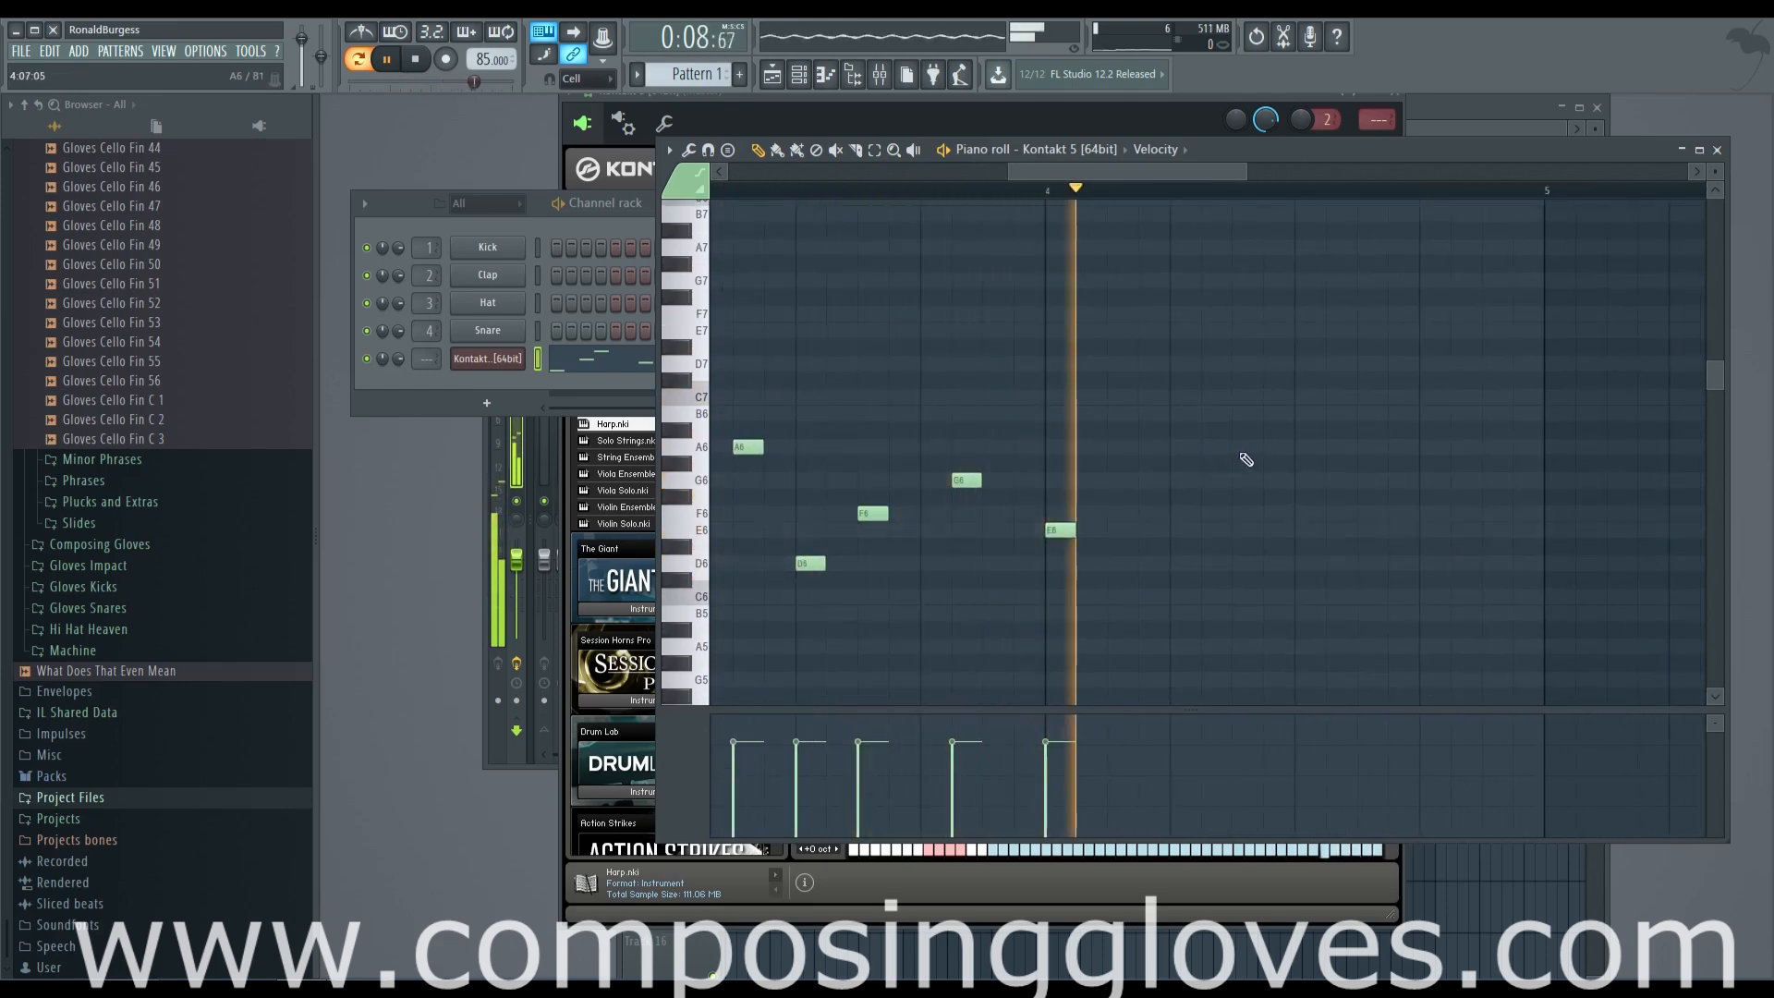
{"action": "key", "text": "space"}
{"action": "left_click", "coordinate": [1141, 463]}
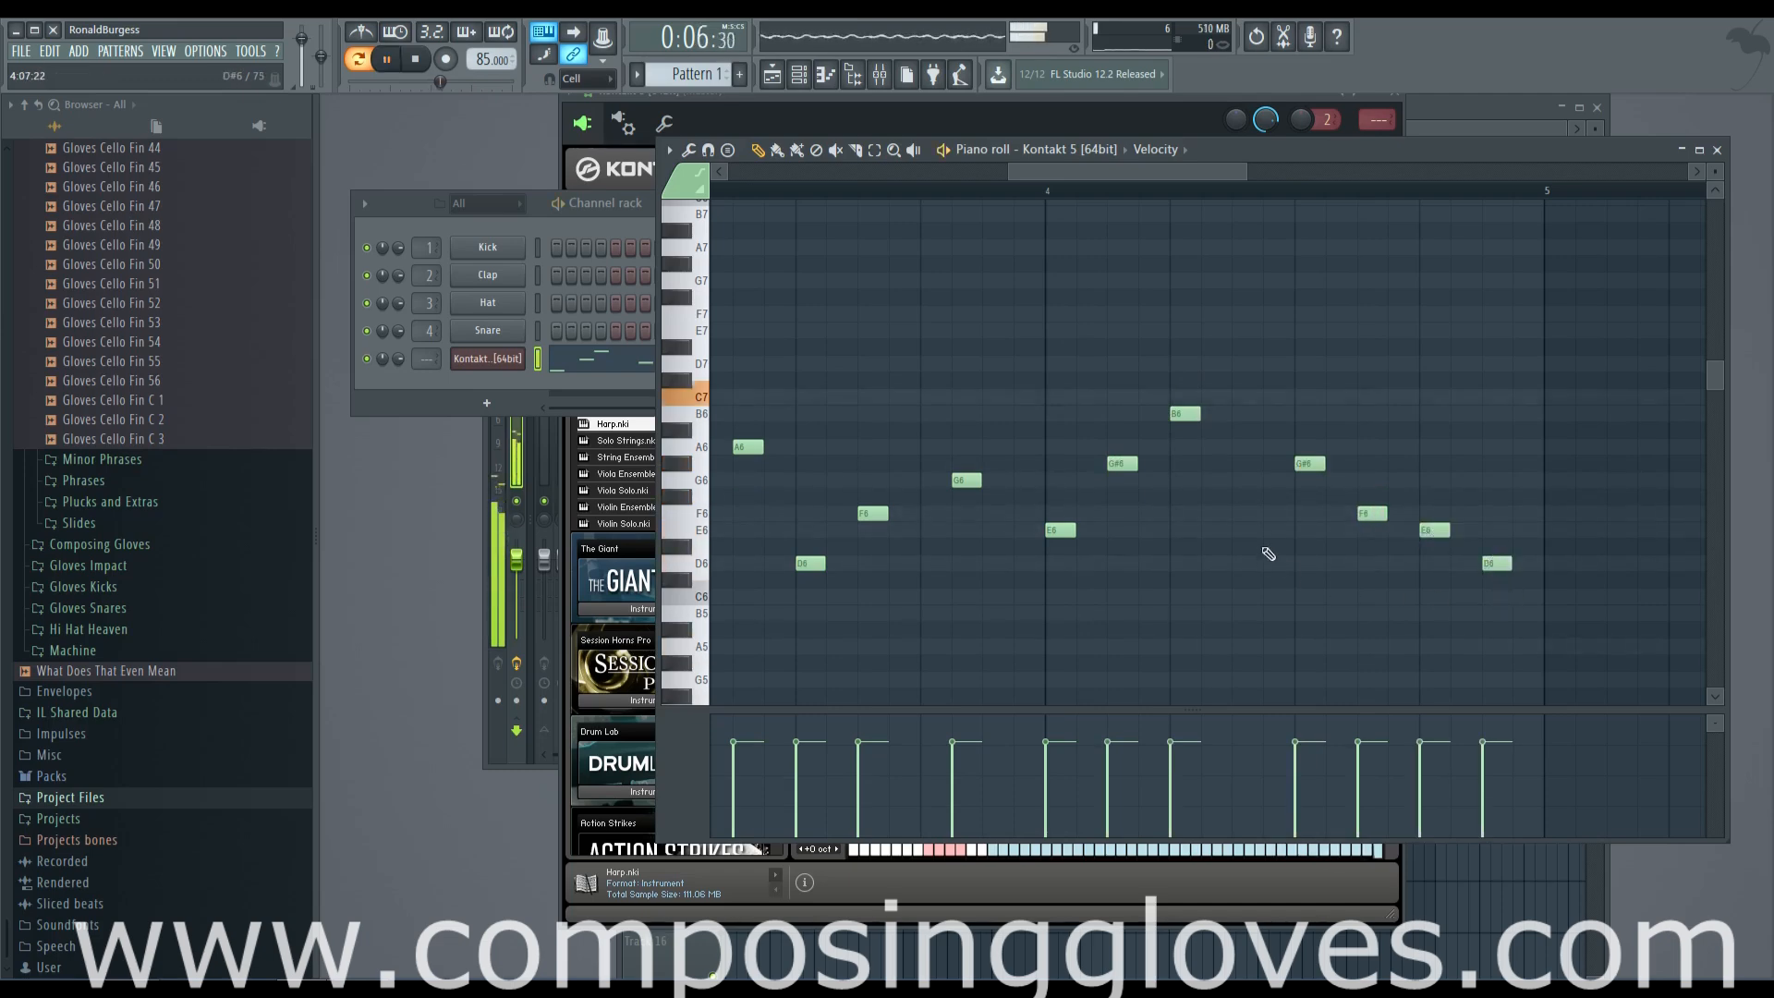
Place Pattern 1 at the start of Track 1 in the playlist
{"action": "scroll", "coordinate": [1109, 551], "scroll_direction": "down", "scroll_amount": 4}
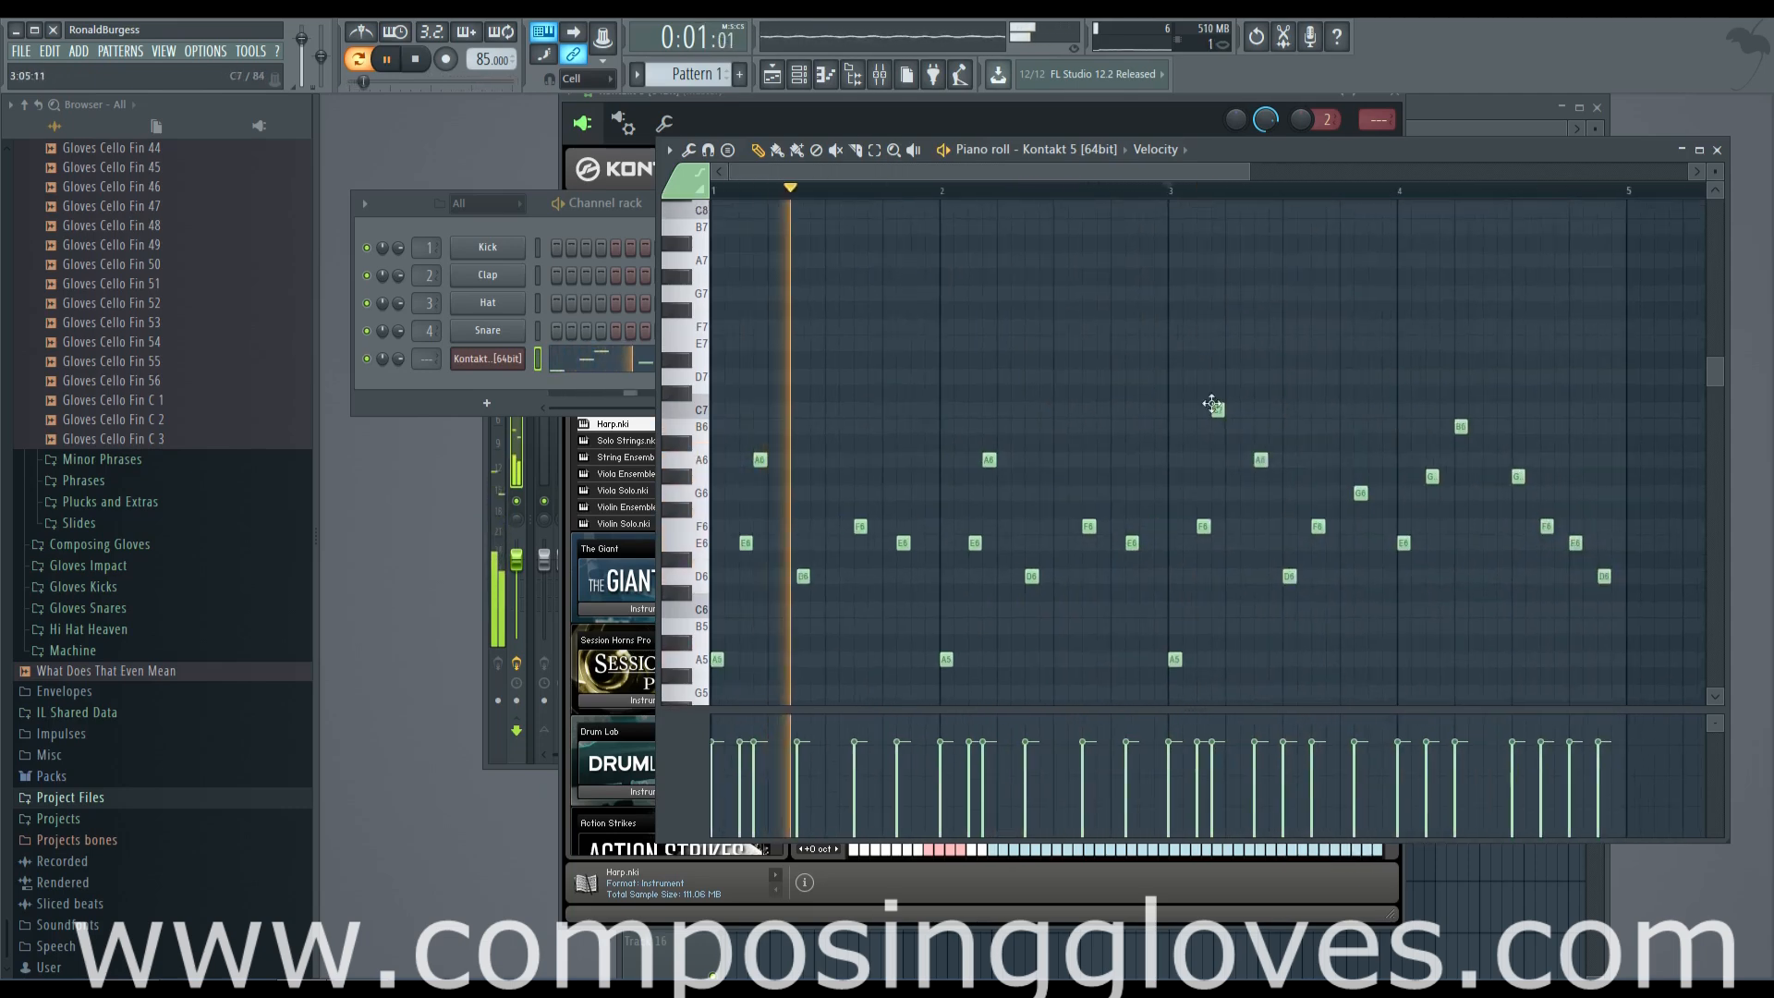
{"action": "key", "text": "F5"}
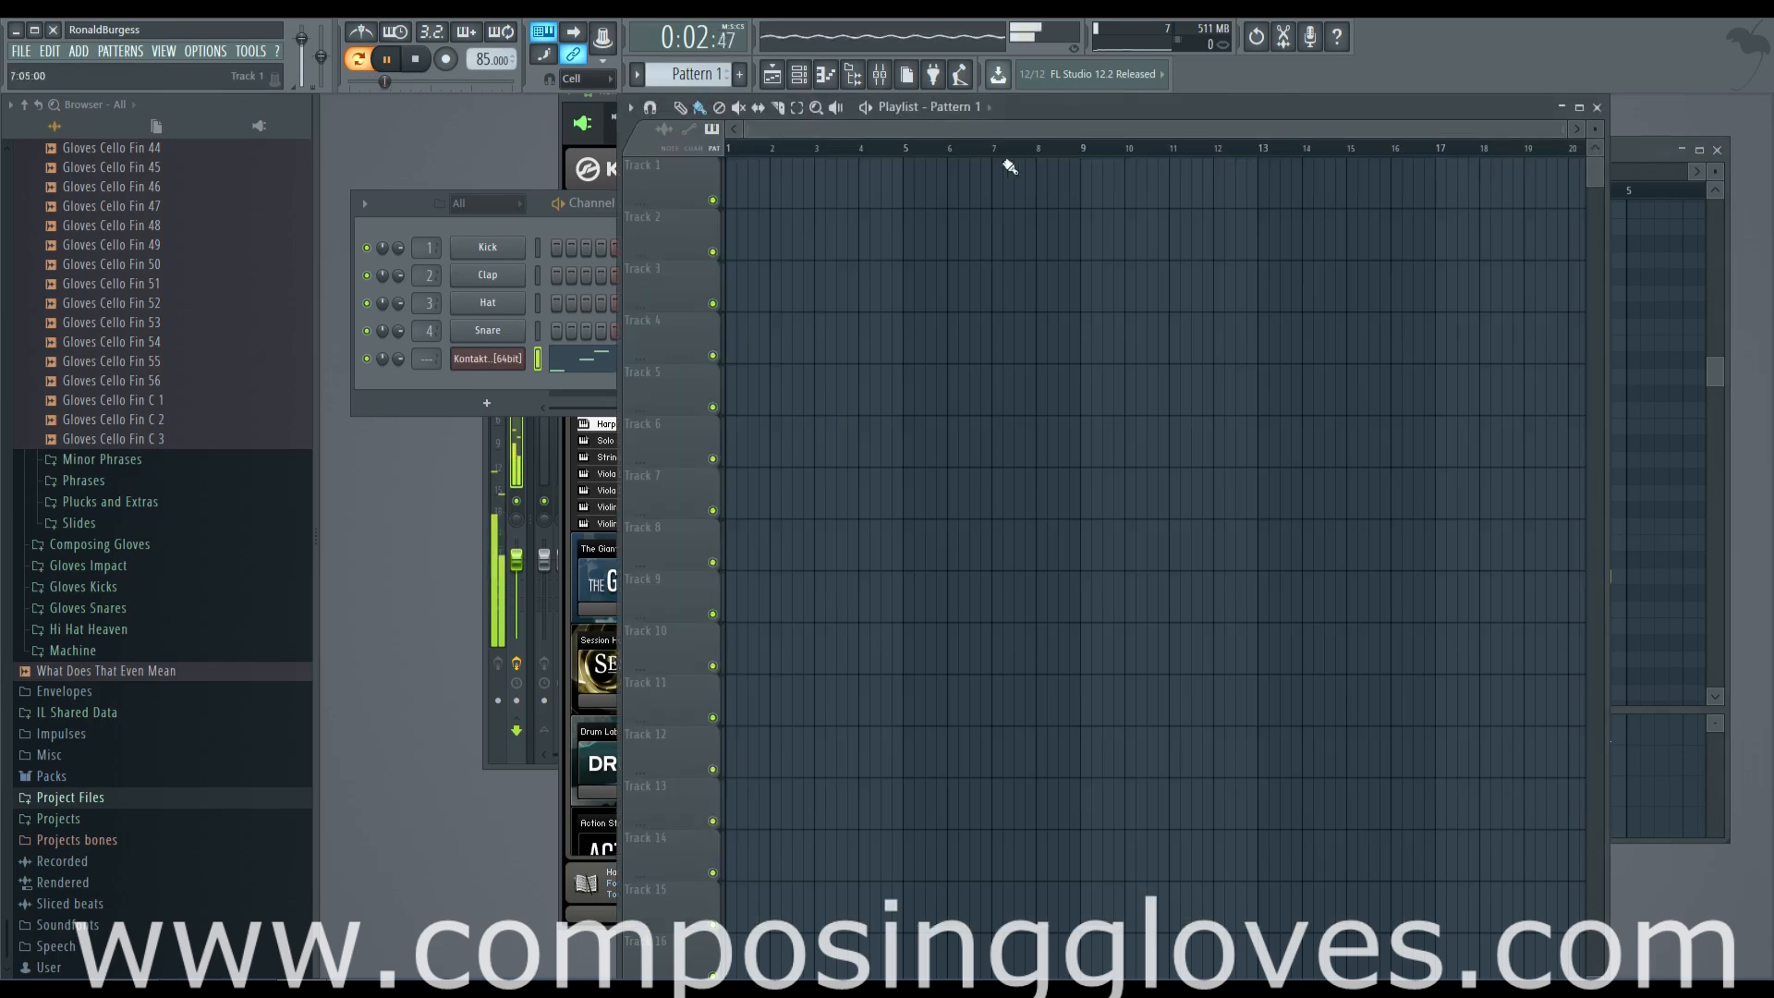
{"action": "left_click", "coordinate": [742, 202]}
Rename the Kontakt 5 channel to "Harp" and stop the playback
{"action": "left_click", "coordinate": [519, 379]}
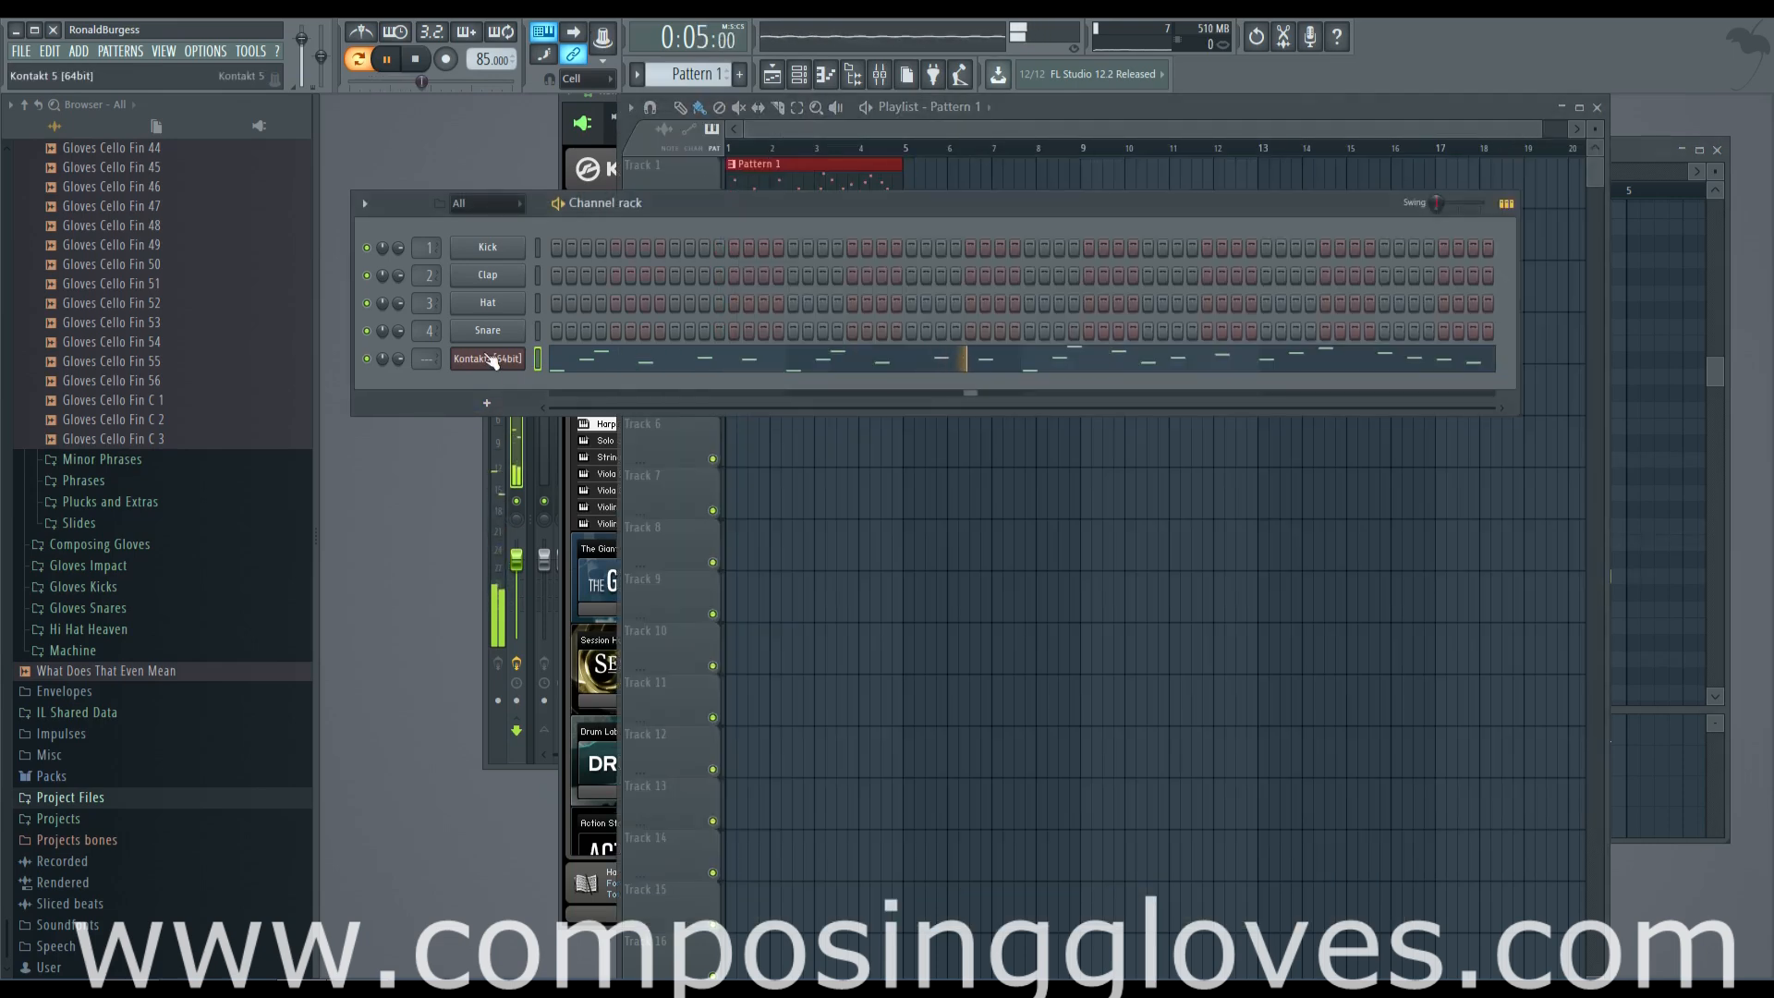
{"action": "left_click", "coordinate": [487, 402]}
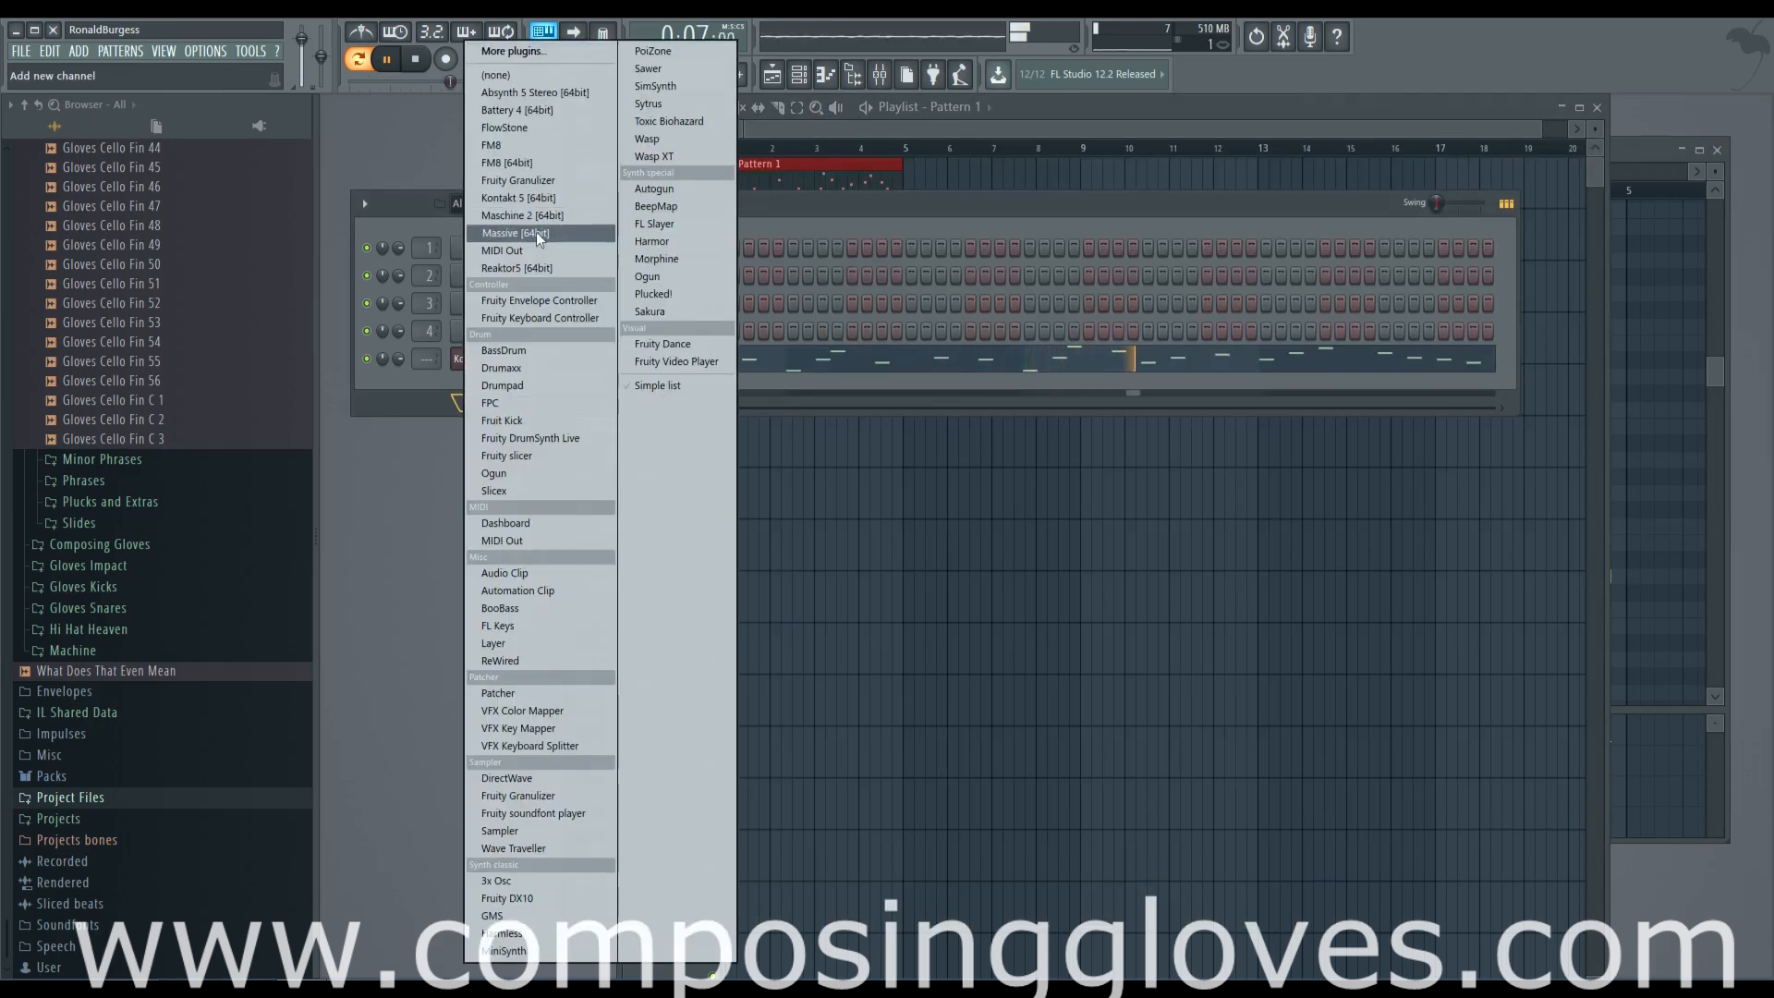
{"action": "left_click", "coordinate": [518, 198]}
{"action": "right_click", "coordinate": [504, 358]}
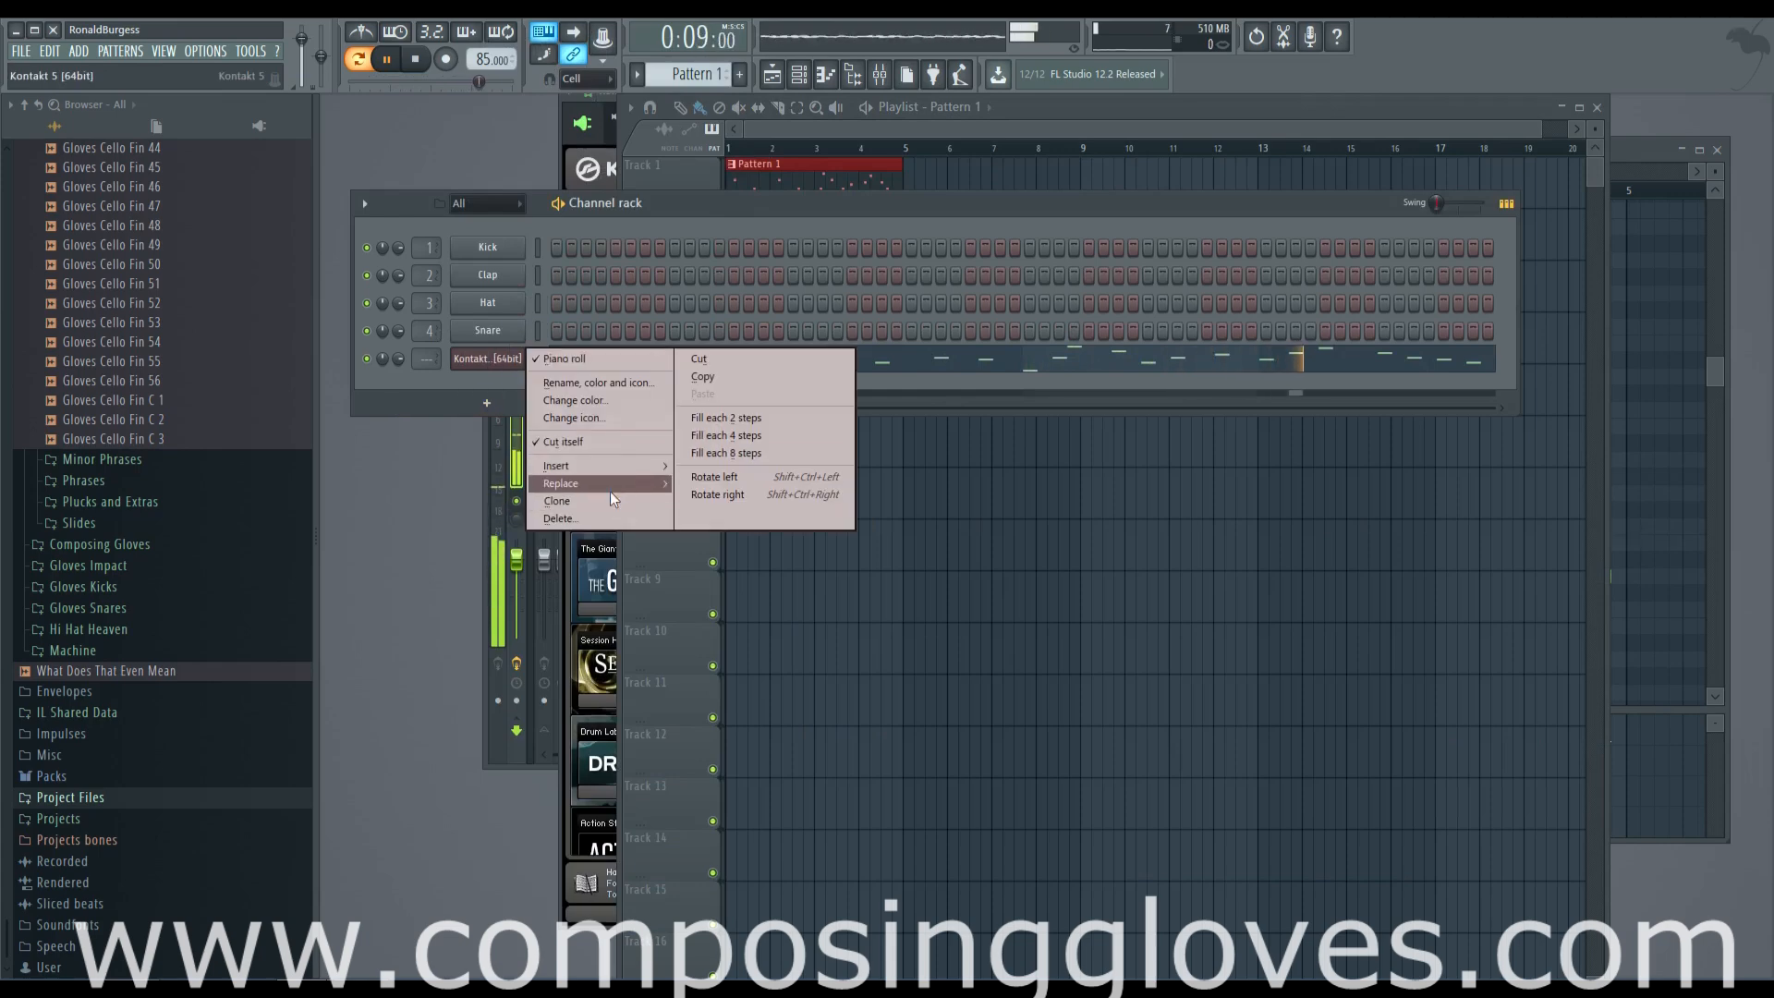
{"action": "left_click", "coordinate": [607, 384]}
{"action": "type", "text": "Harp"}
{"action": "key", "text": "Return"}
{"action": "key", "text": "space"}
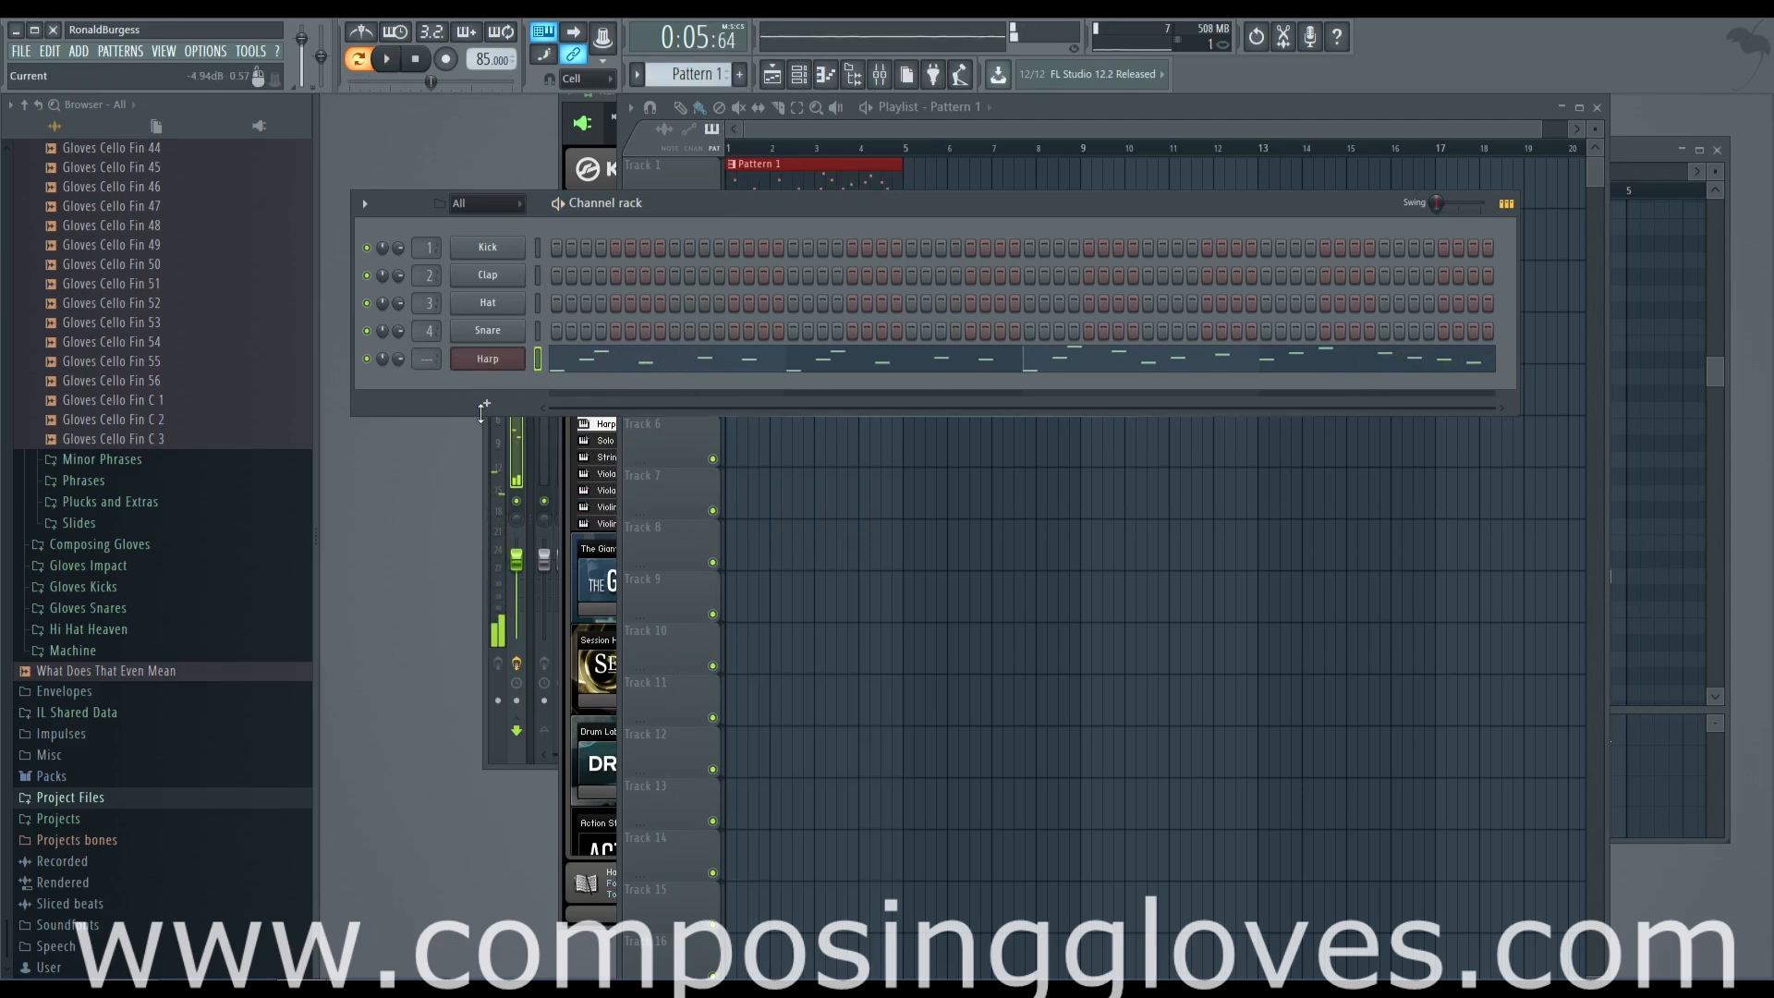
Add a second Kontakt 5 channel and load Harp.nki from the 1 - VSL Strings folder into it
{"action": "left_click", "coordinate": [482, 407]}
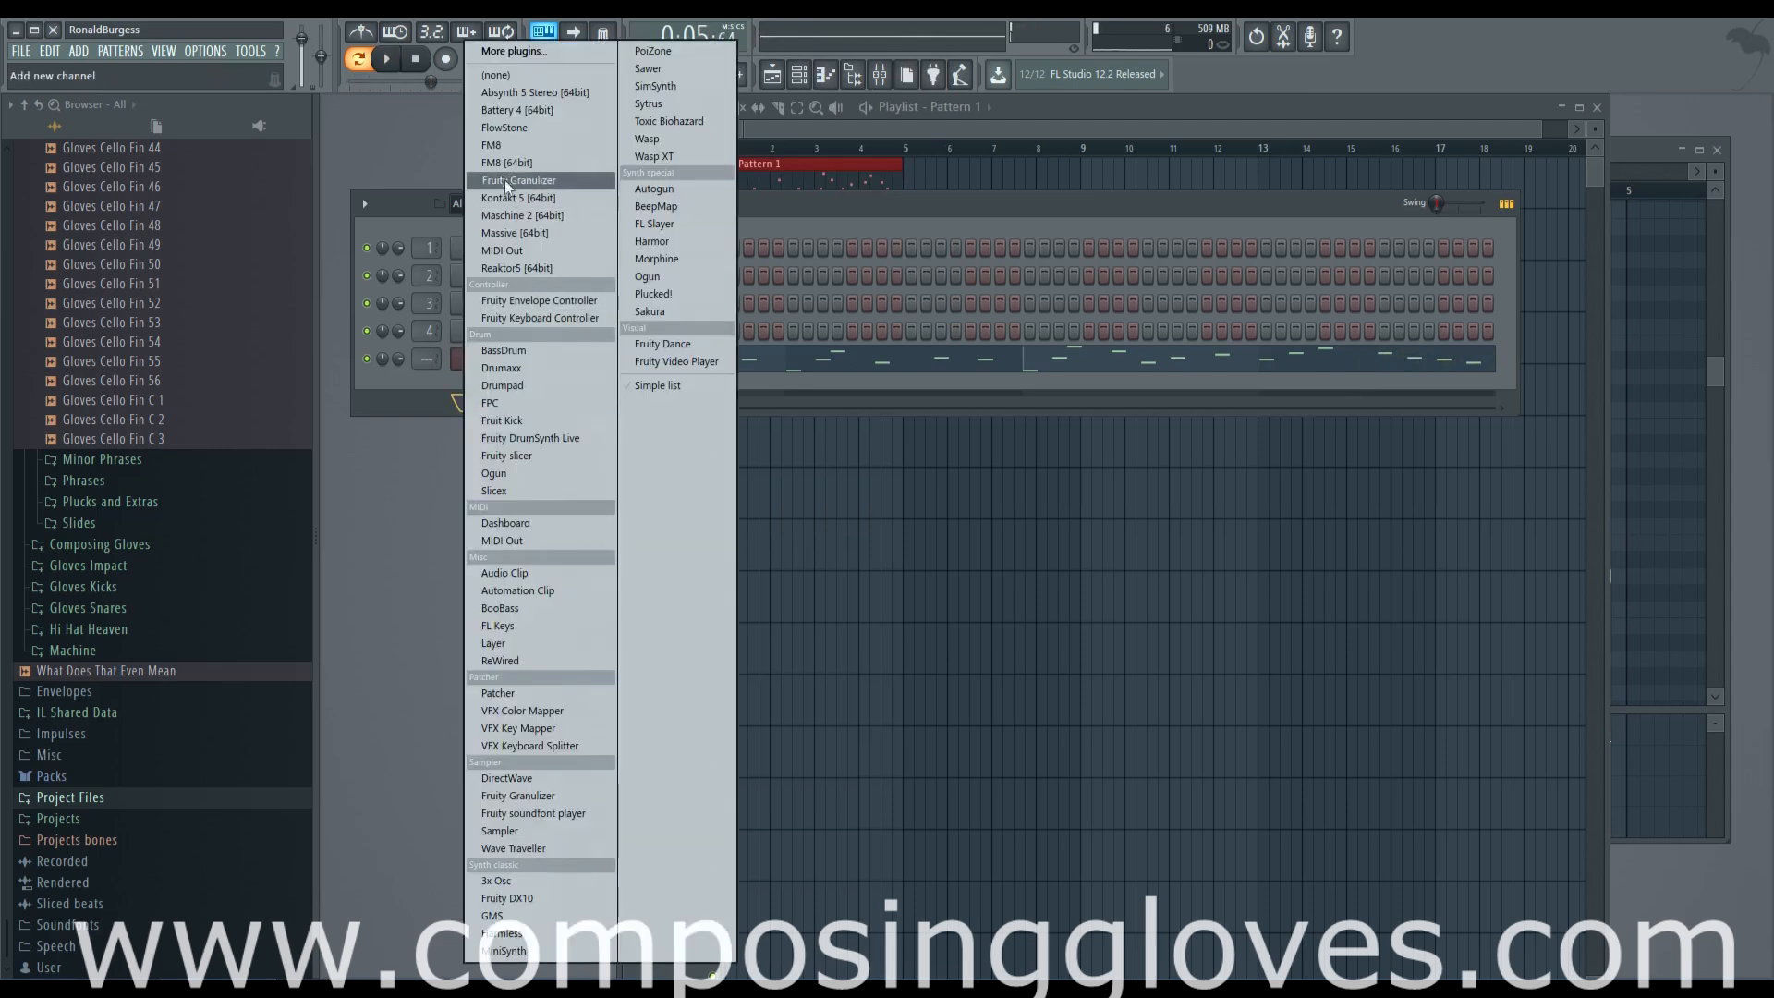
{"action": "left_click", "coordinate": [573, 198]}
{"action": "left_click", "coordinate": [541, 464]}
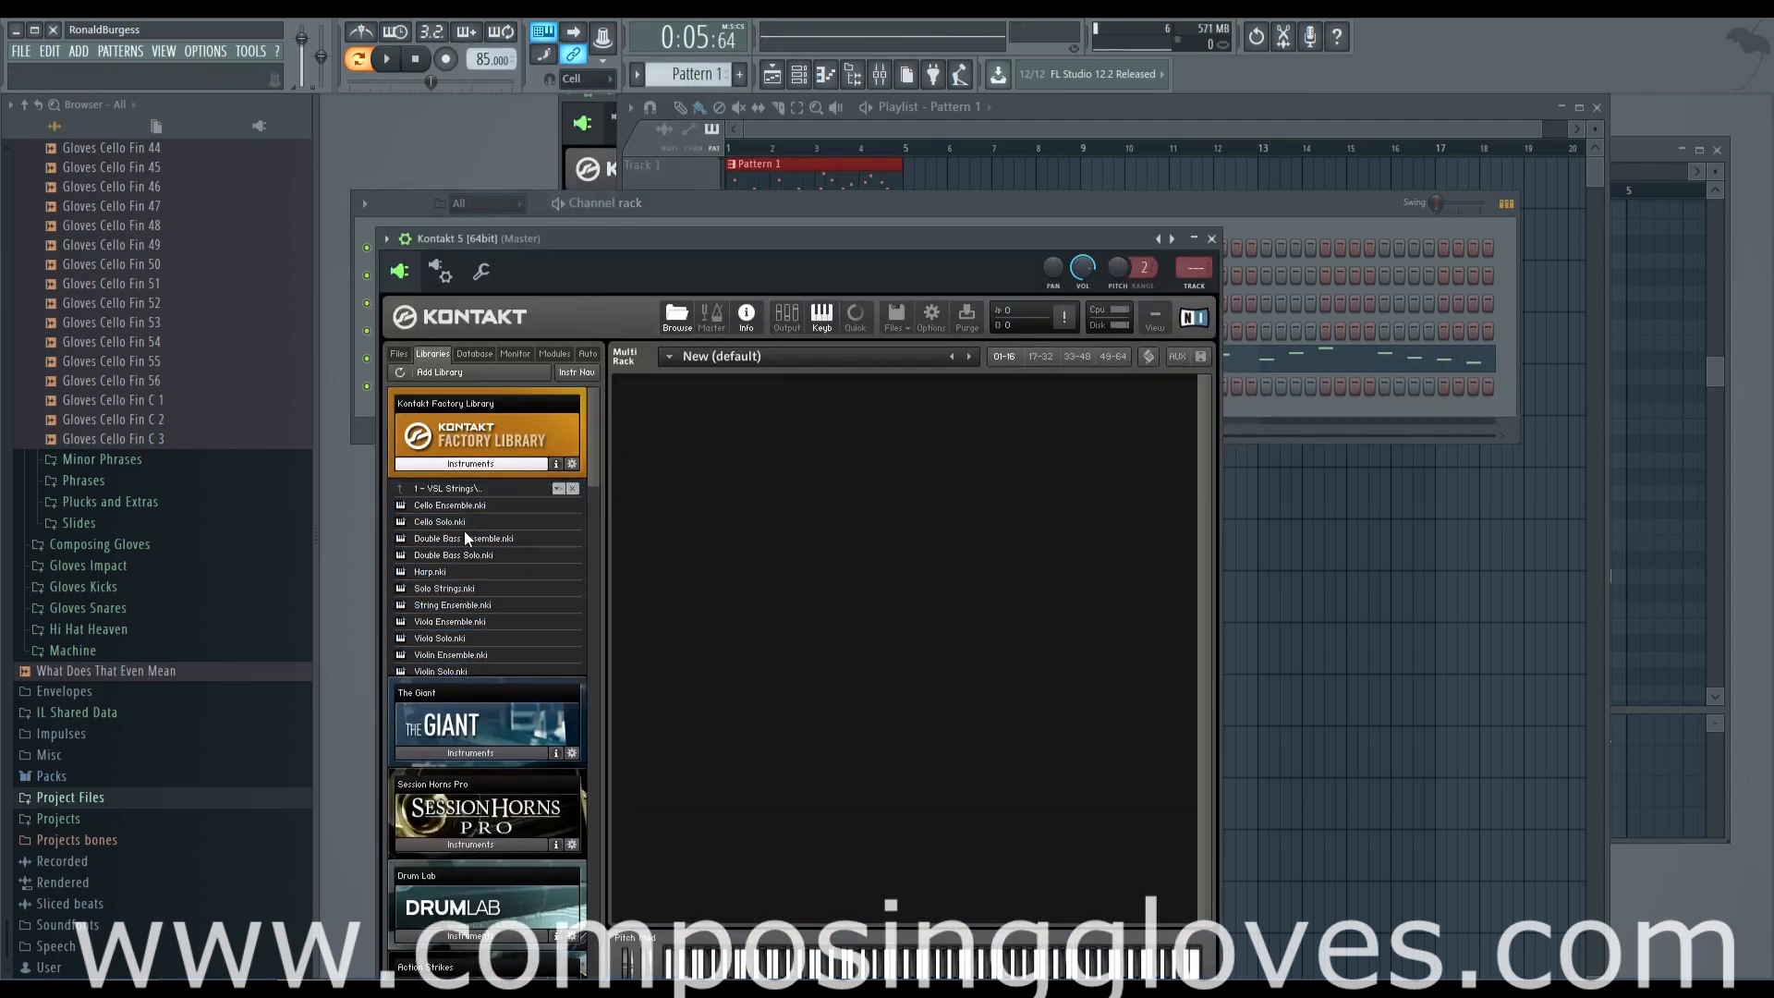
{"action": "double_click", "coordinate": [458, 570]}
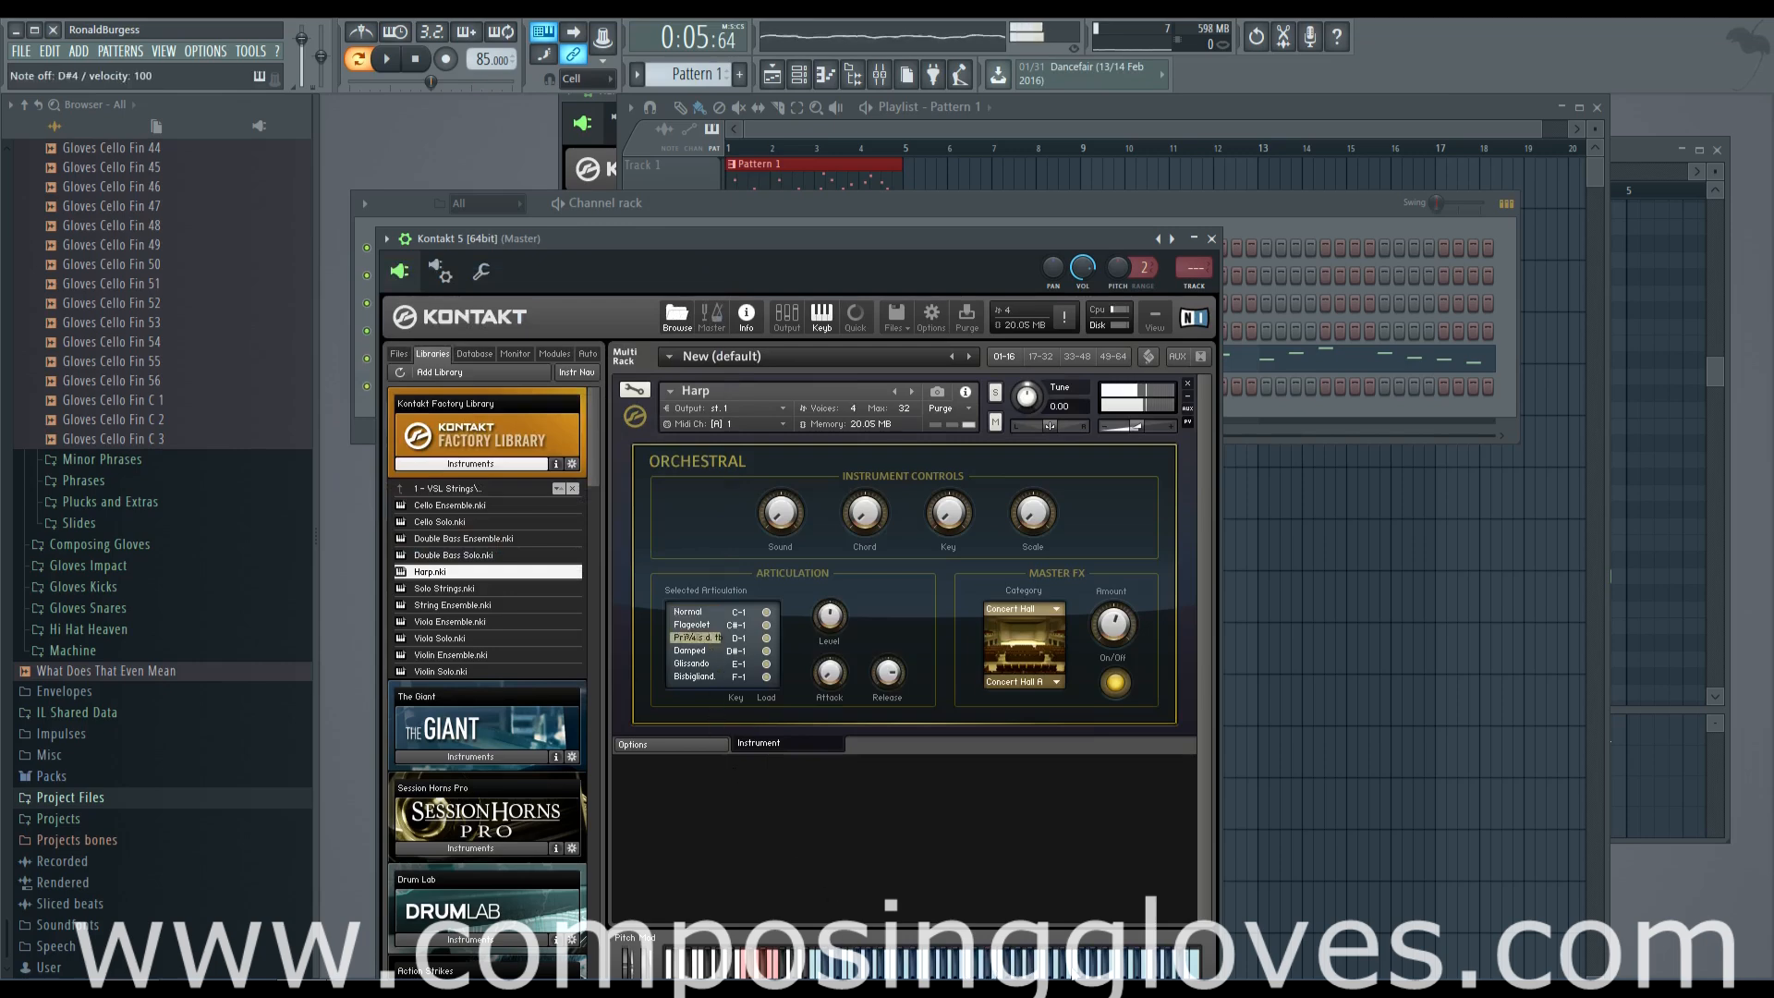
Try the second harp's articulations, select Flageolet and audition it
{"action": "left_click", "coordinate": [702, 654]}
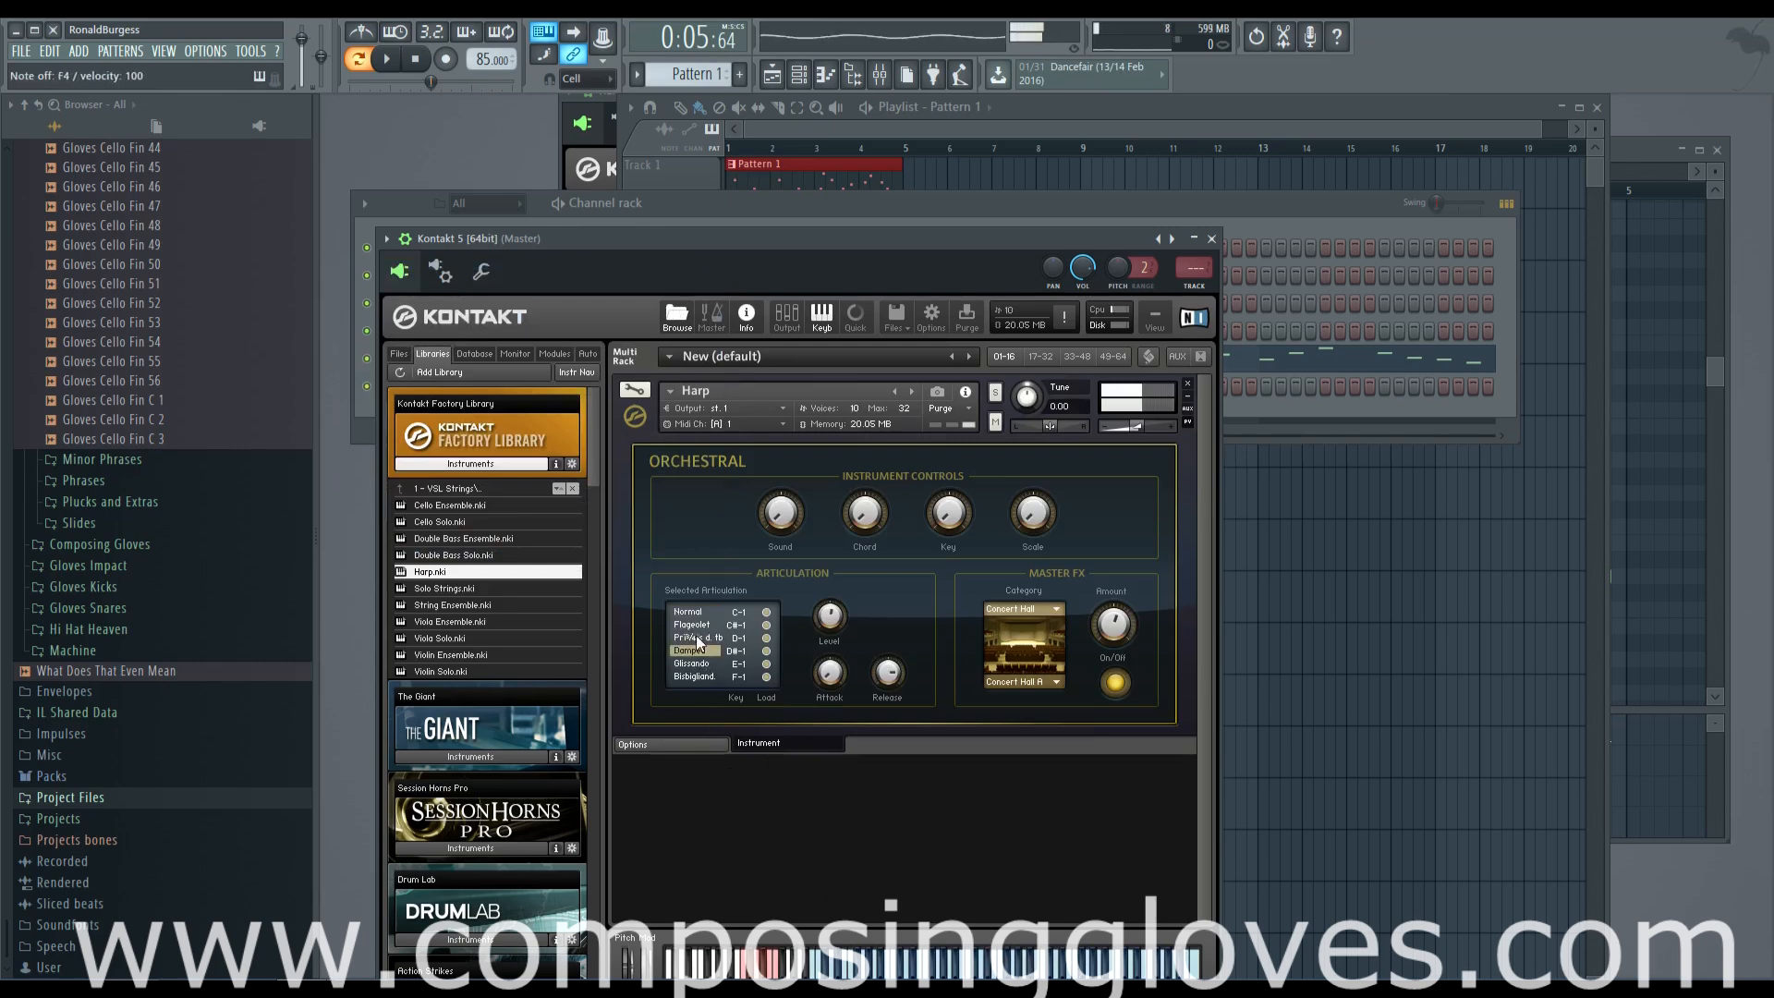
{"action": "left_click", "coordinate": [693, 625]}
{"action": "key", "text": "b"}
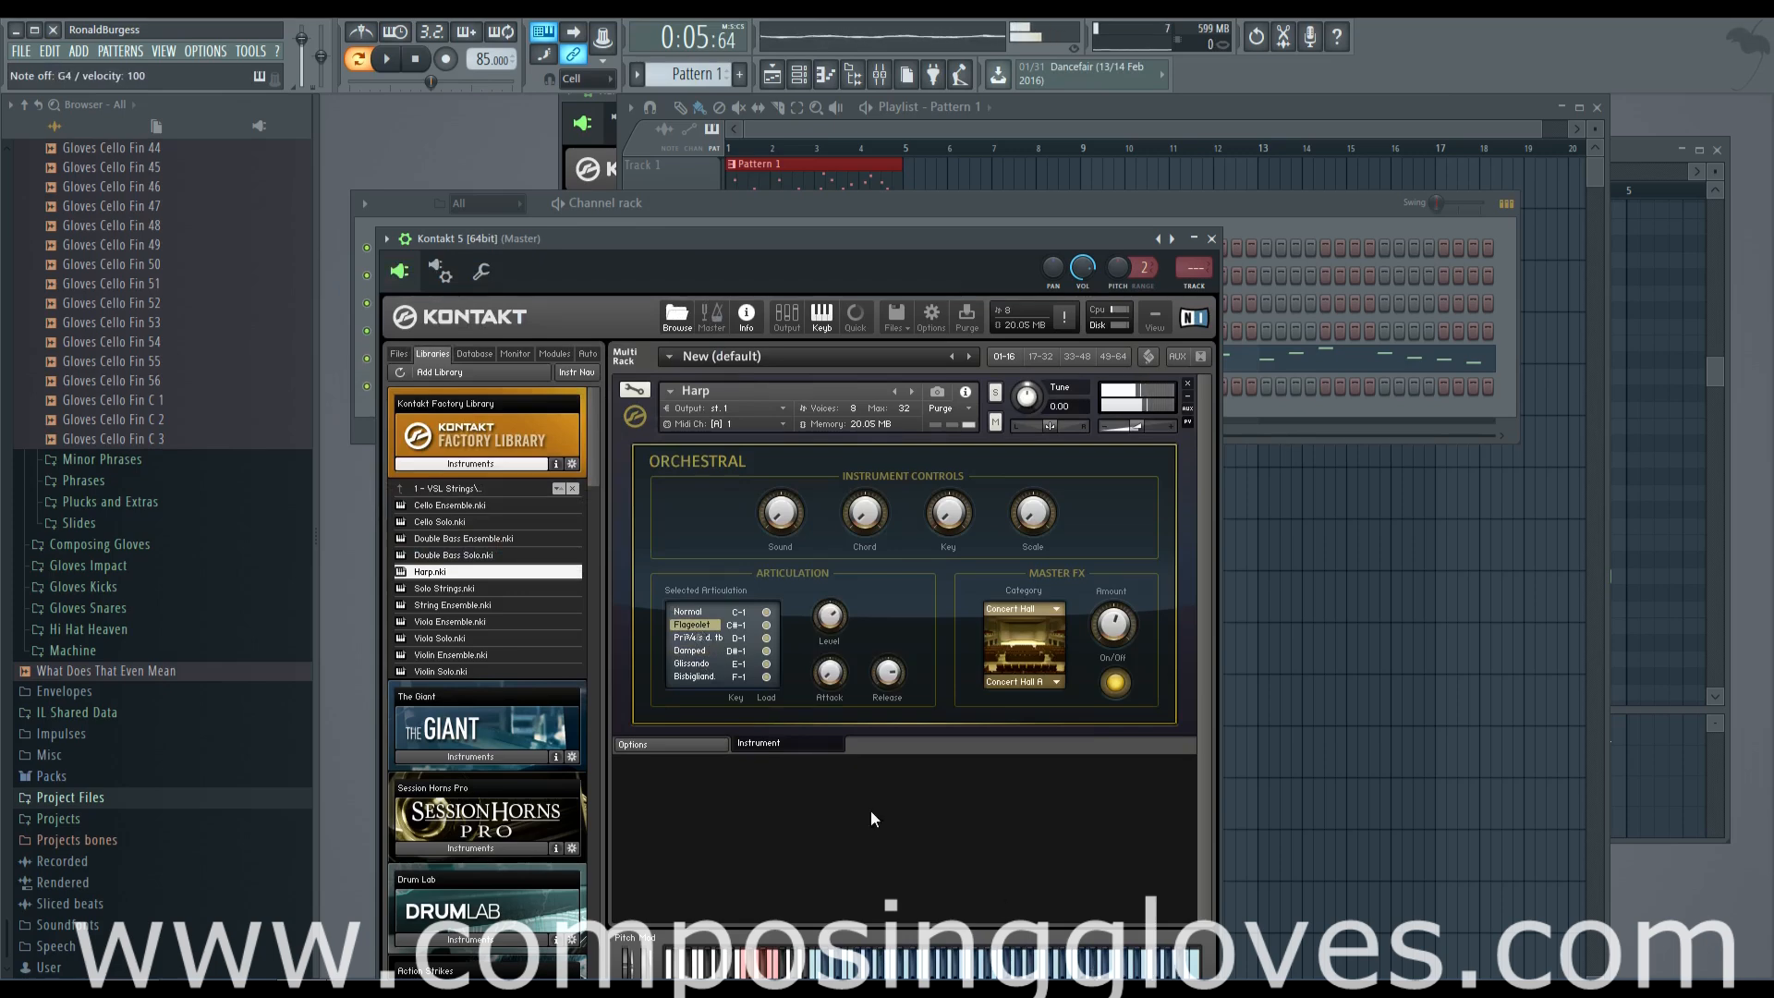
In the second Kontakt channel's piano roll, write A5 in bars 1 and 2, F6 in bar 3 and E6 in bar 4
{"action": "left_click", "coordinate": [354, 412]}
{"action": "right_click", "coordinate": [480, 393]}
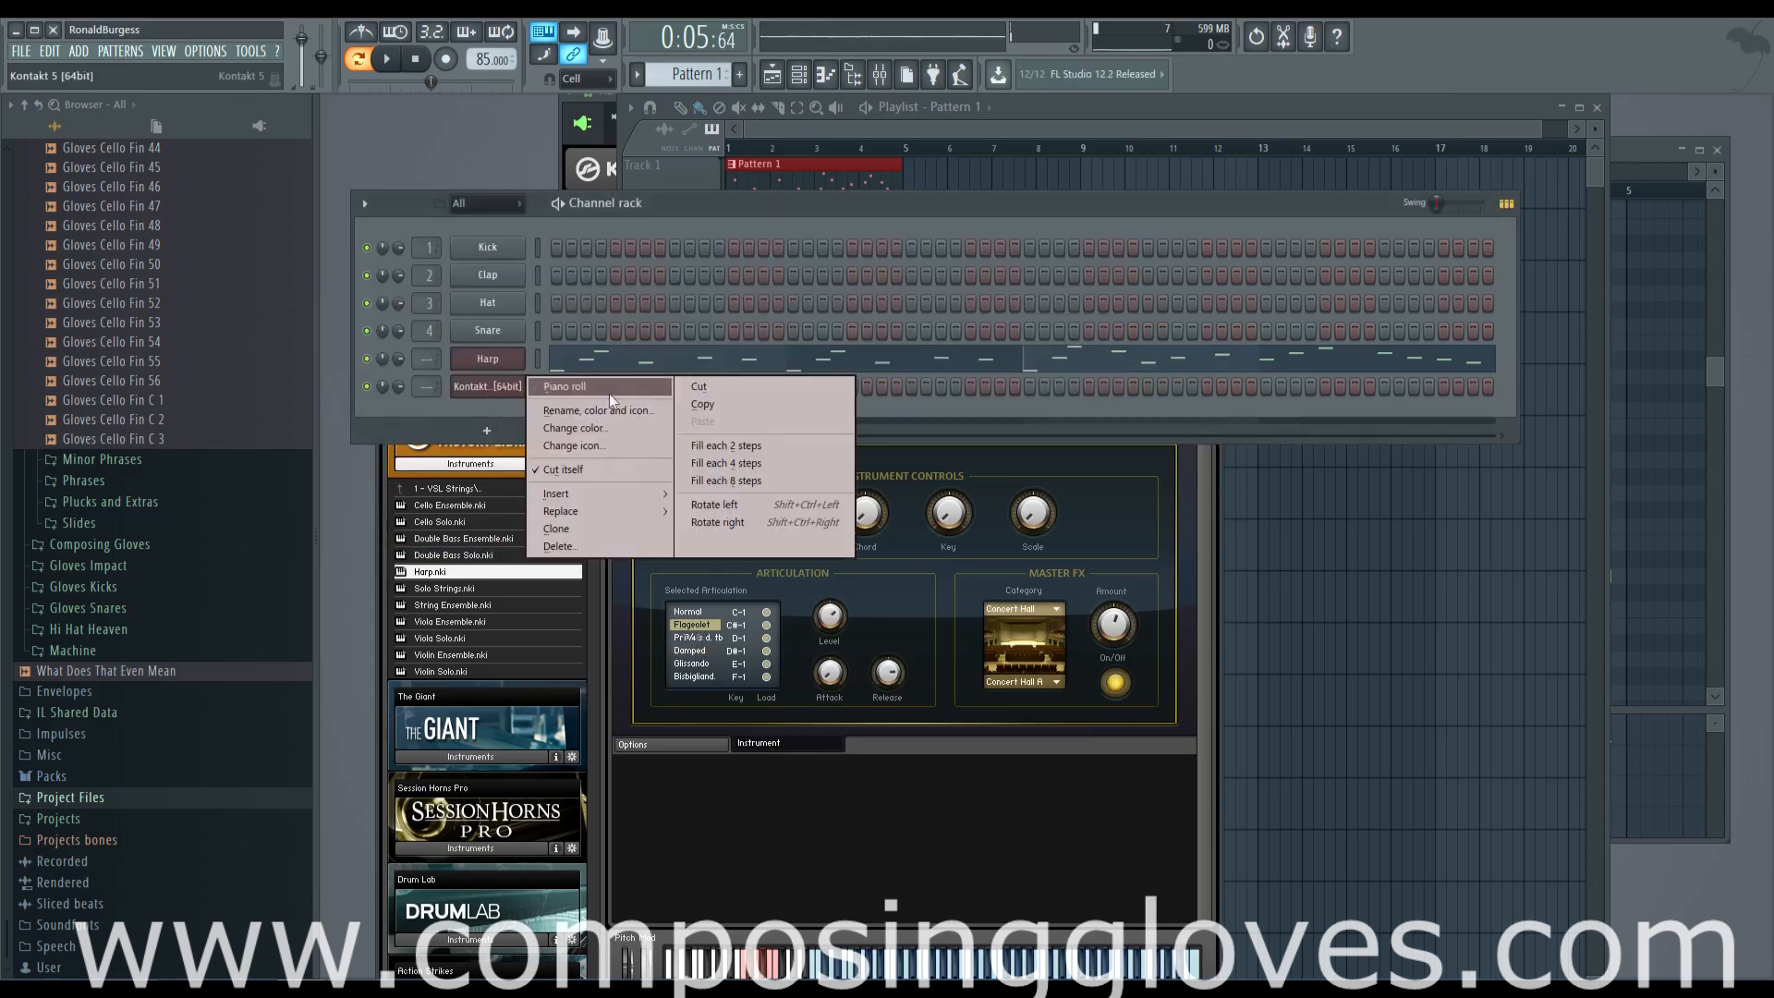
{"action": "left_click", "coordinate": [598, 388]}
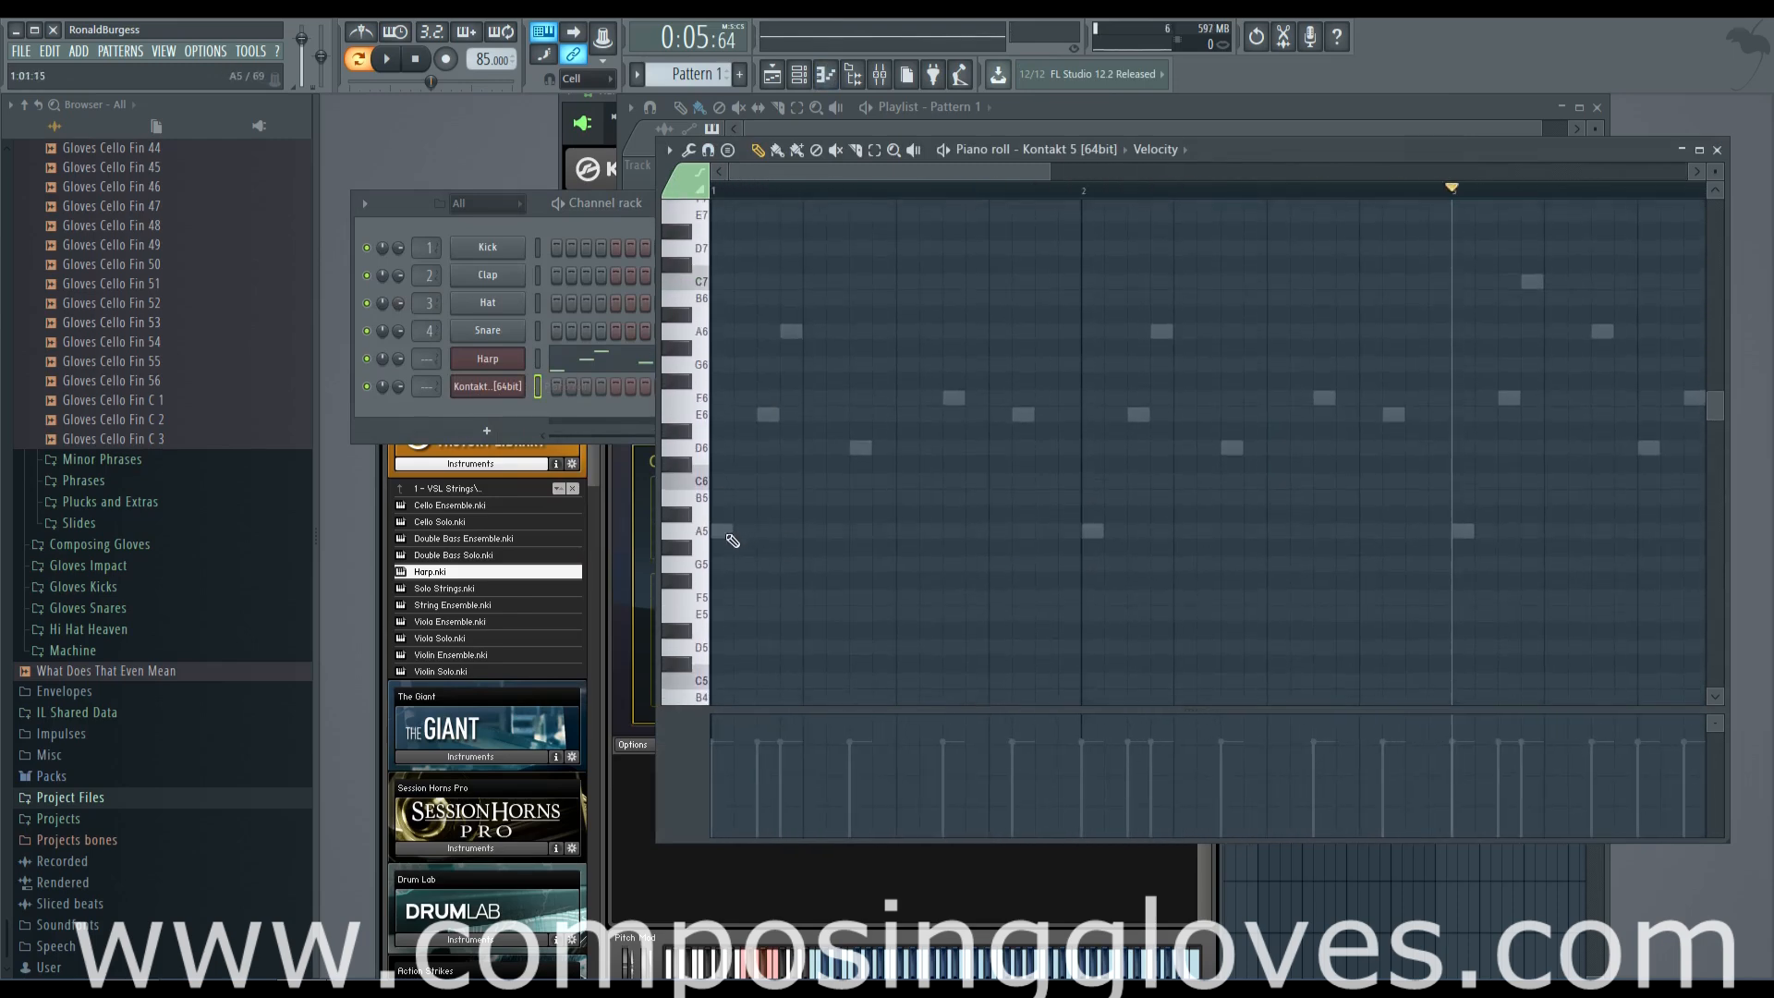
{"action": "left_click", "coordinate": [886, 587]}
{"action": "left_click", "coordinate": [1310, 453]}
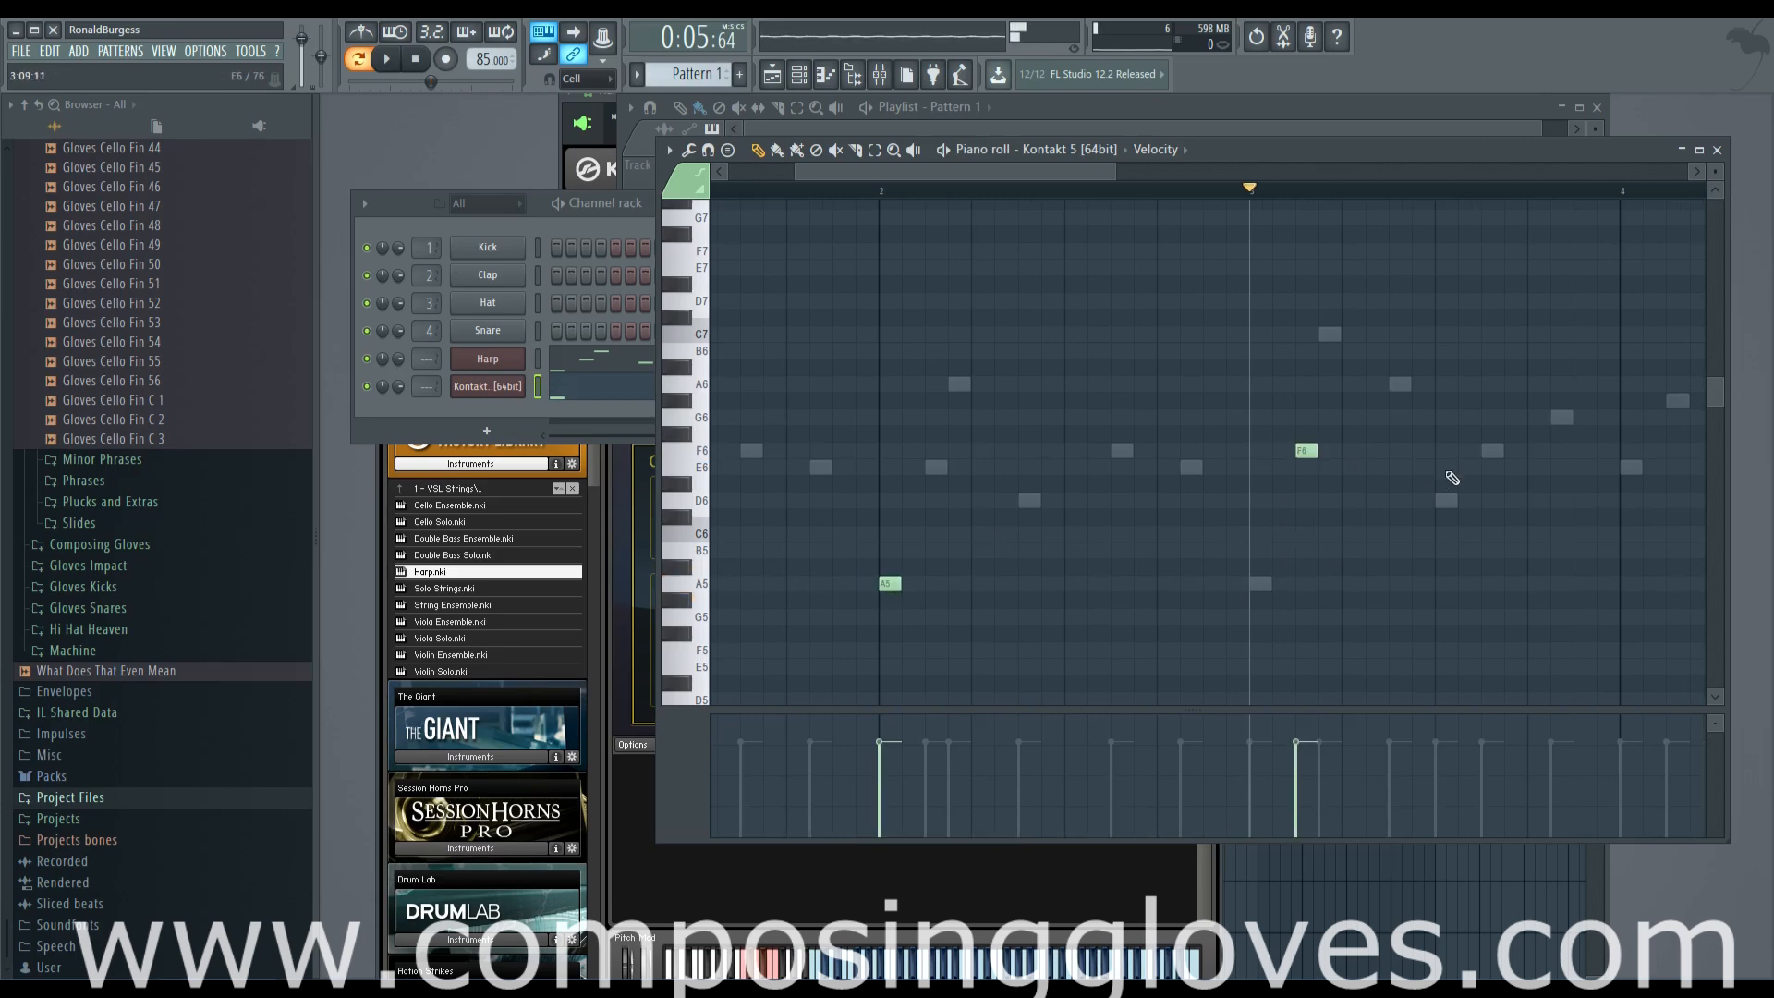
{"action": "left_click", "coordinate": [1317, 446]}
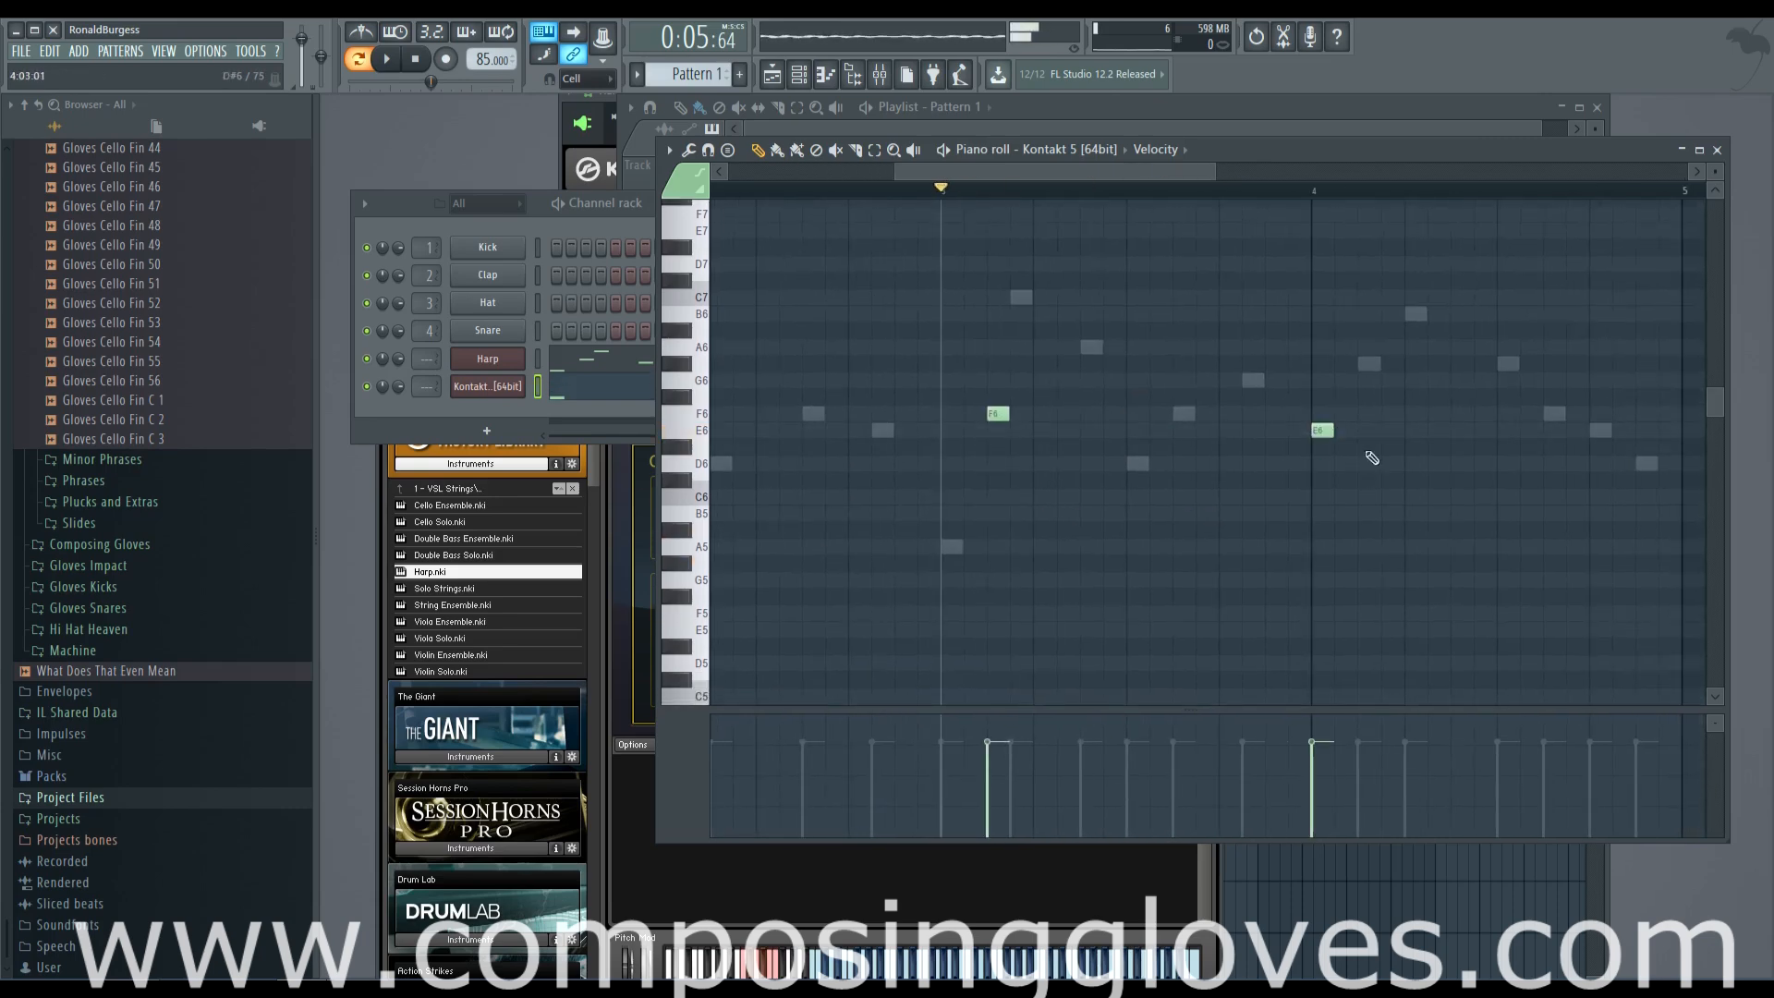
Play the pattern and check the playlist and the second harp instrument while it runs
{"action": "left_click", "coordinate": [745, 190]}
{"action": "left_click_drag", "start_coordinate": [745, 191], "coordinate": [551, 254]}
{"action": "key", "text": "space"}
{"action": "left_click", "coordinate": [1065, 126]}
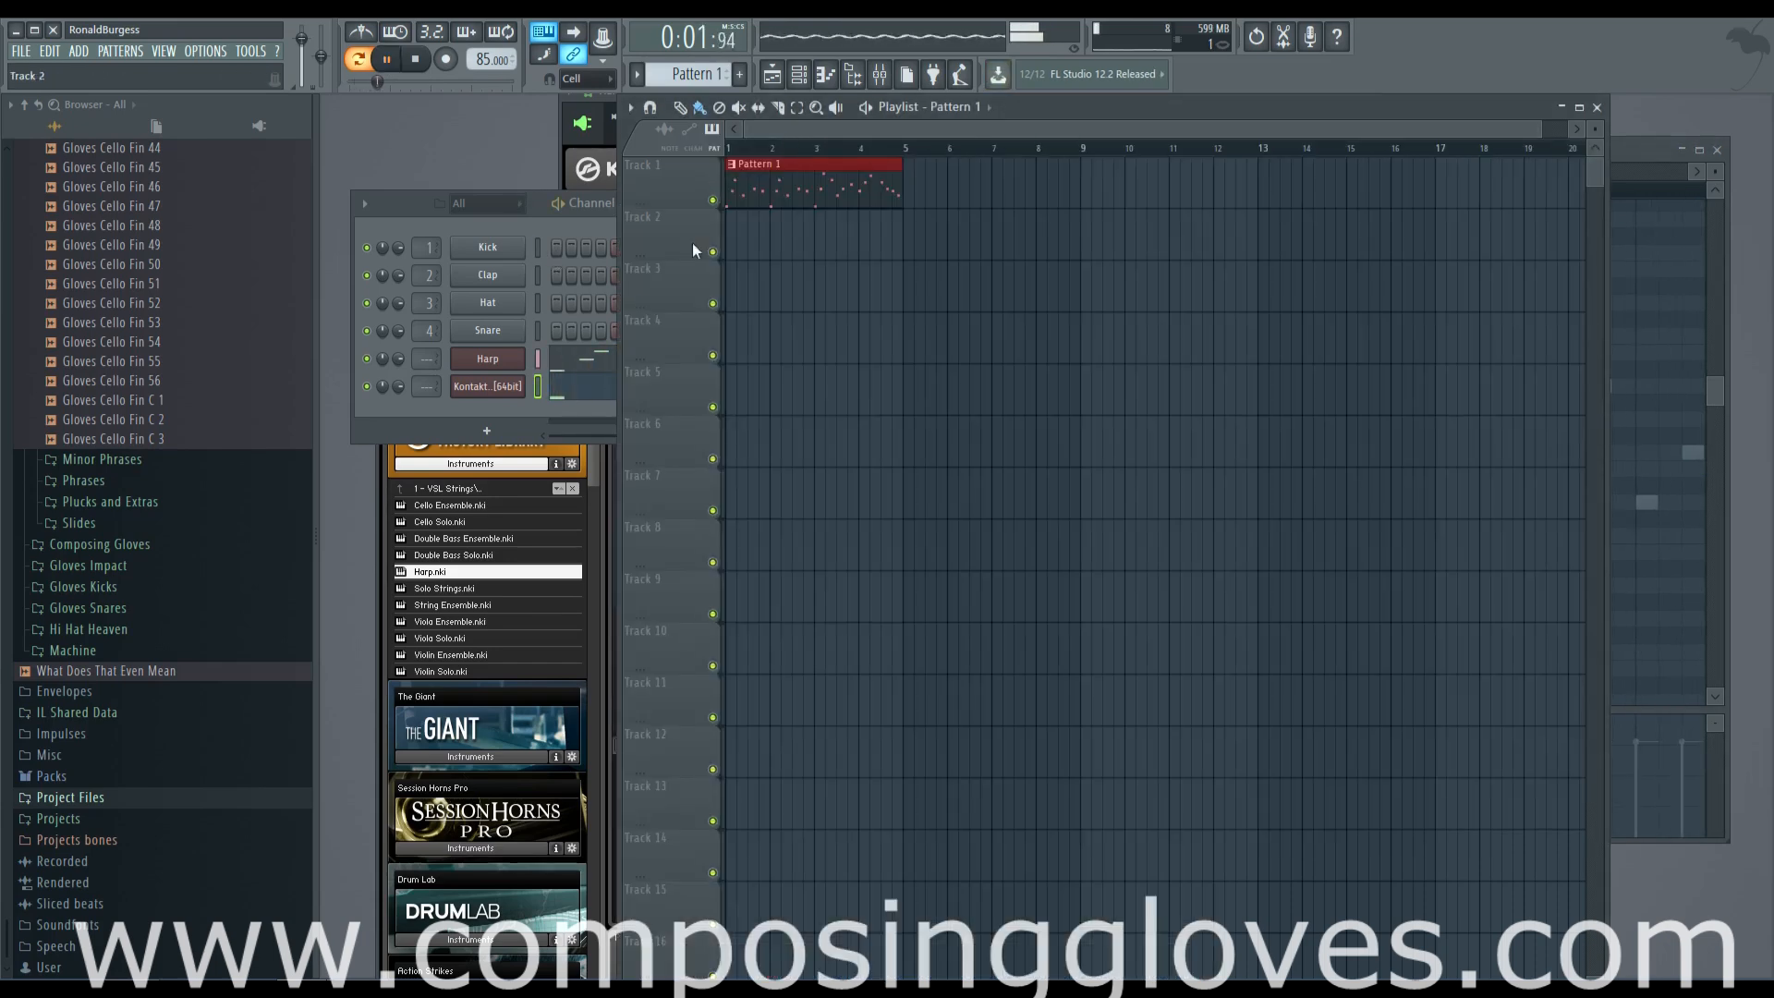
{"action": "left_click", "coordinate": [495, 387]}
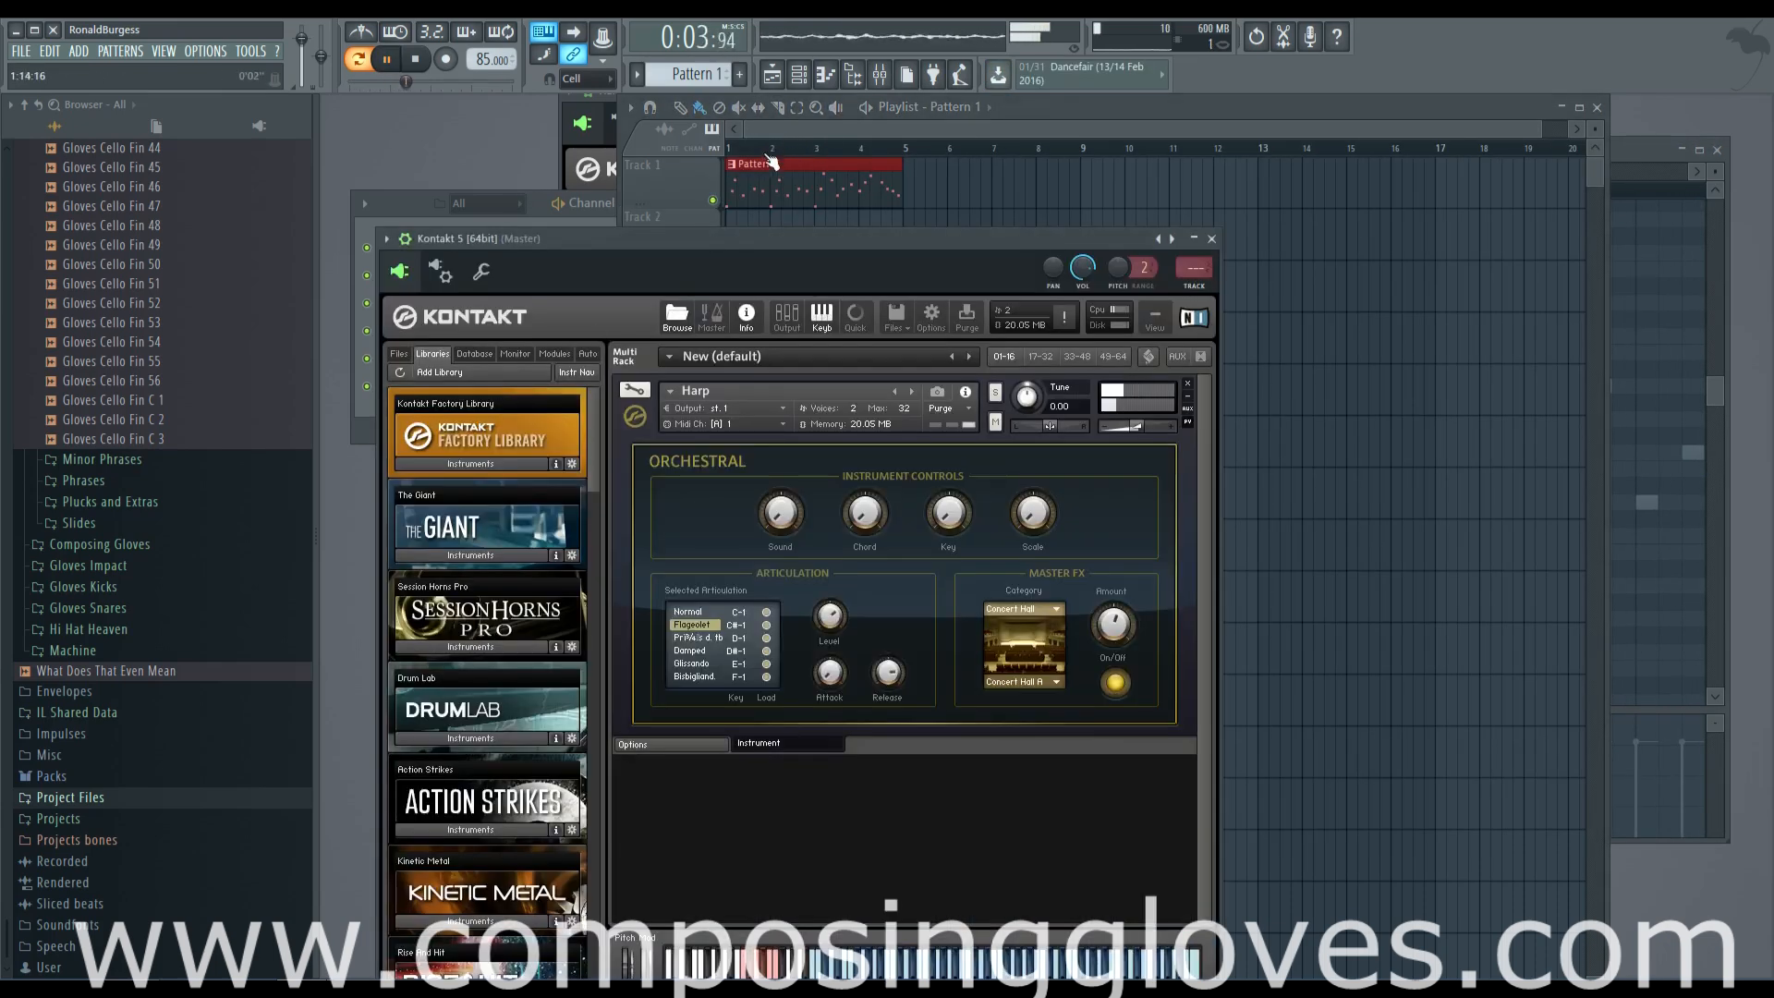
{"action": "left_click", "coordinate": [608, 224]}
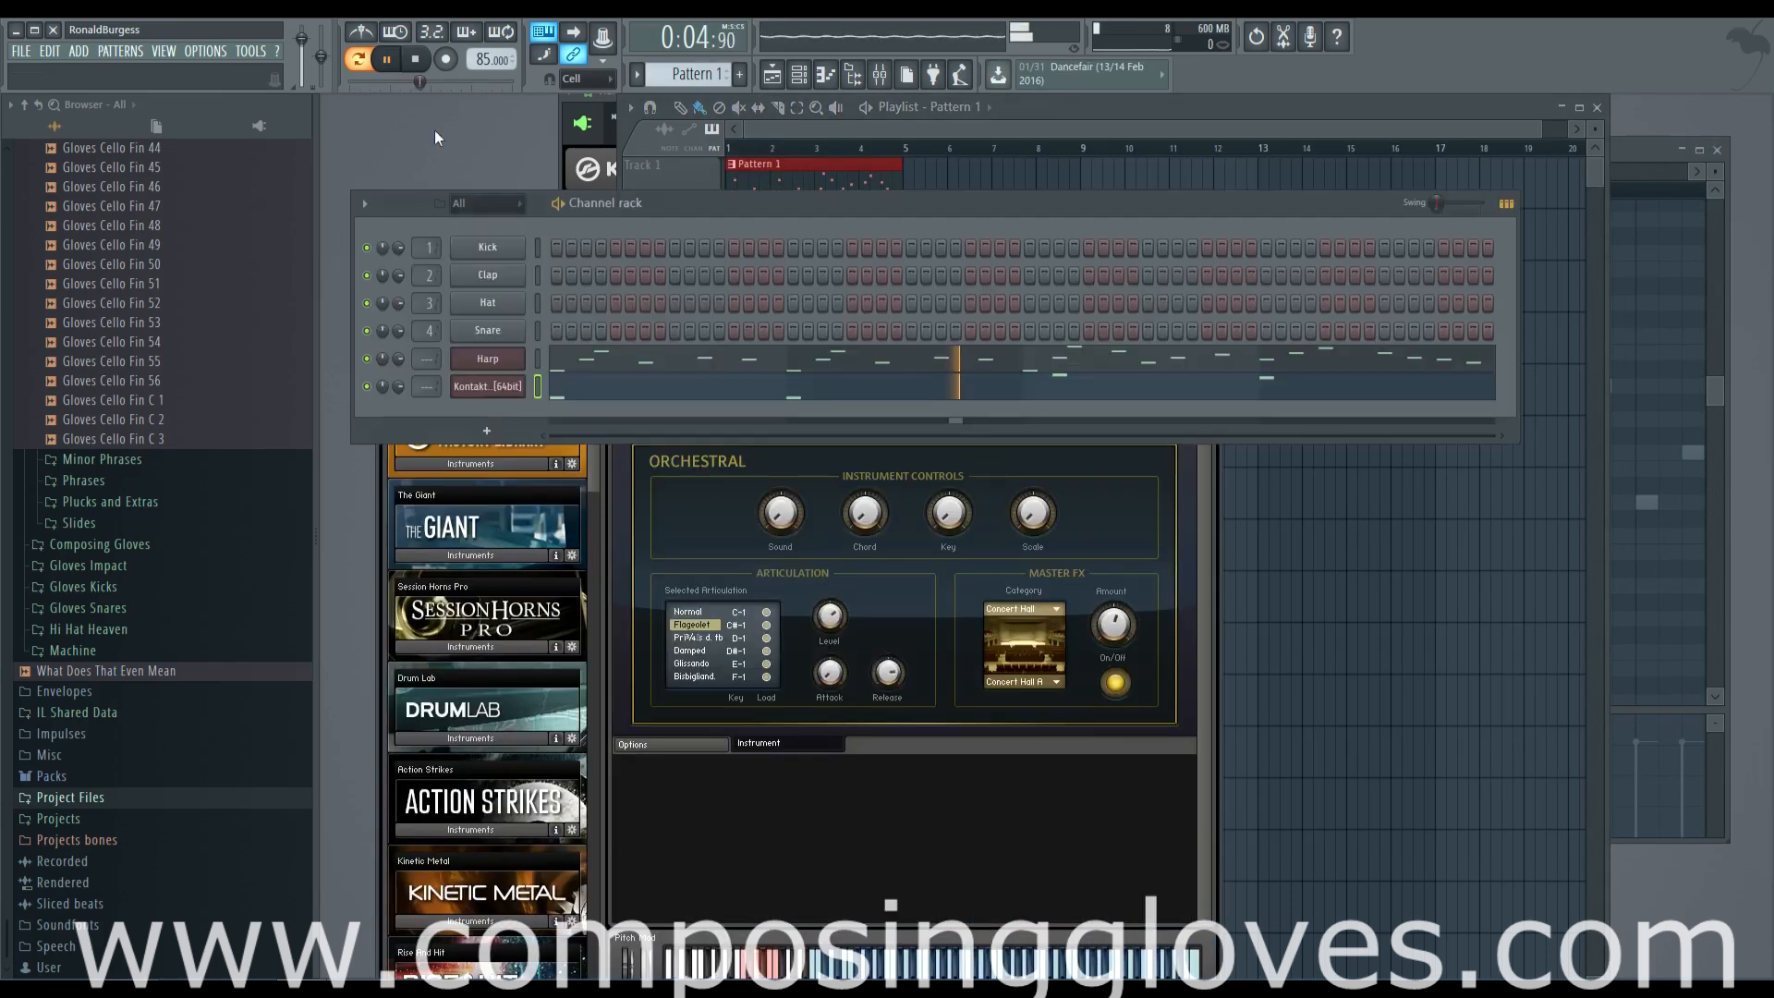
{"action": "left_click", "coordinate": [504, 431]}
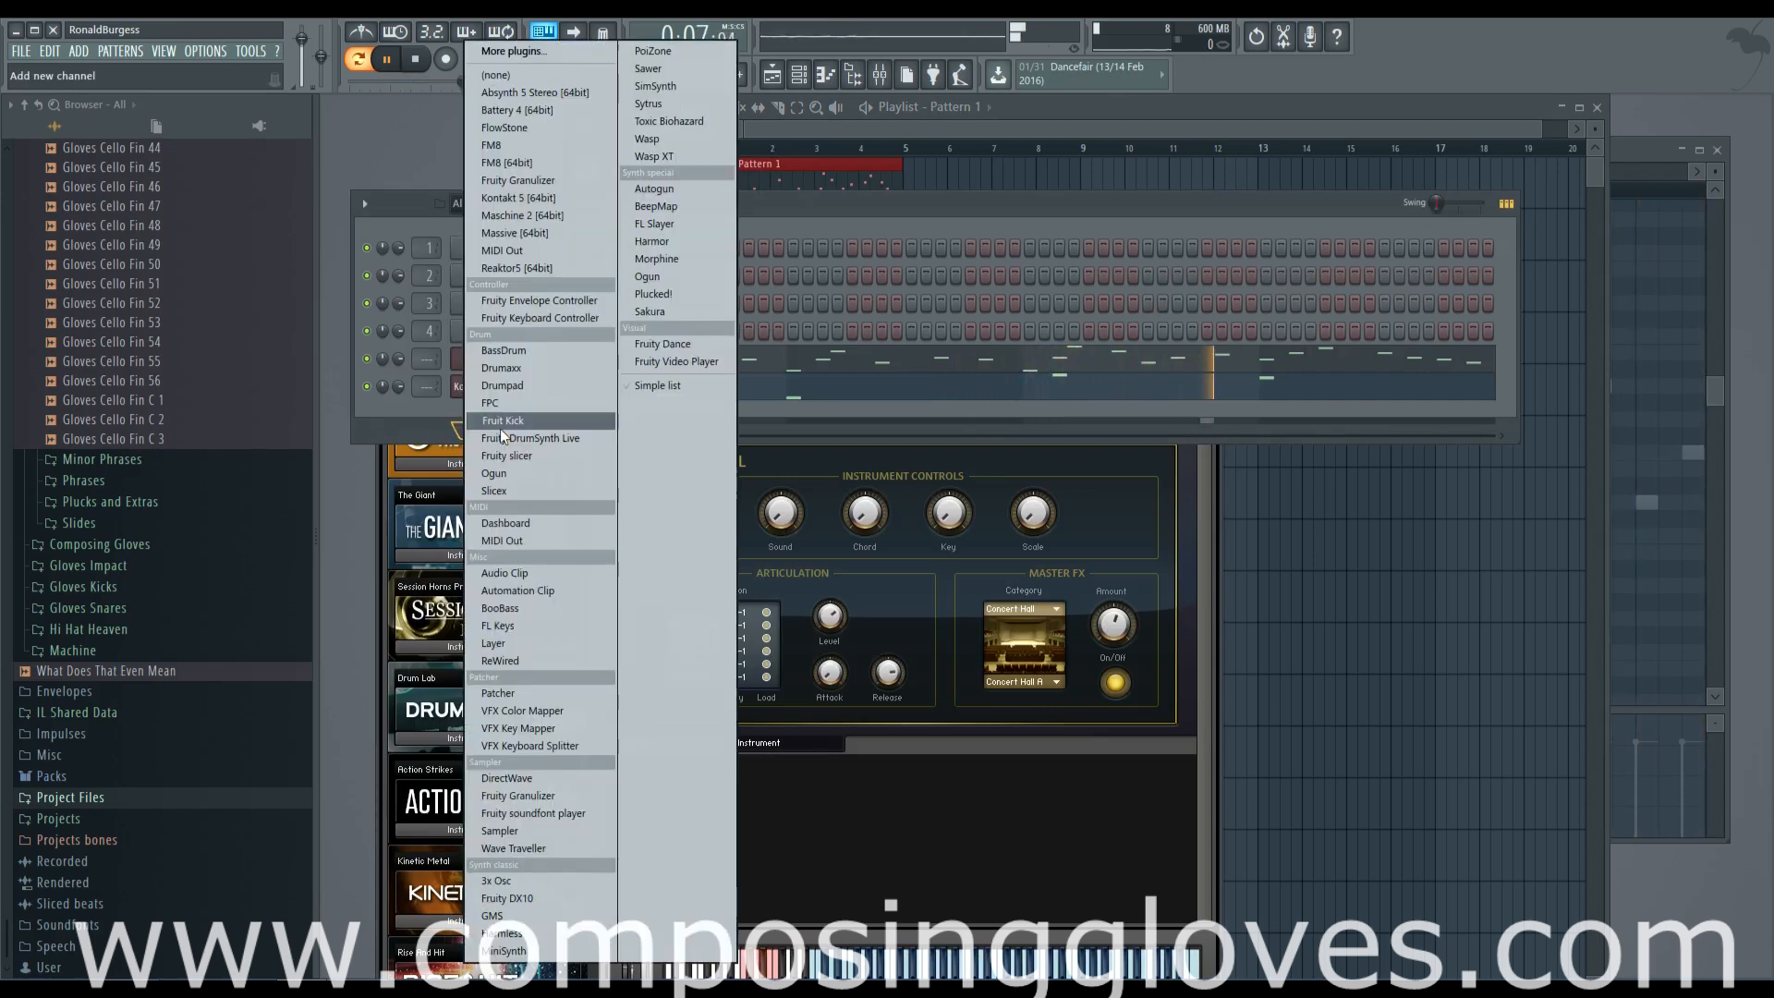
{"action": "left_click", "coordinate": [1056, 398]}
Transpose the second harp's F6 and E6 down an octave to F5 and E5, aligned to the starts of bars 3 and 4
{"action": "left_click_drag", "start_coordinate": [1303, 524], "coordinate": [758, 388]}
{"action": "left_click_drag", "start_coordinate": [935, 271], "coordinate": [1386, 420]}
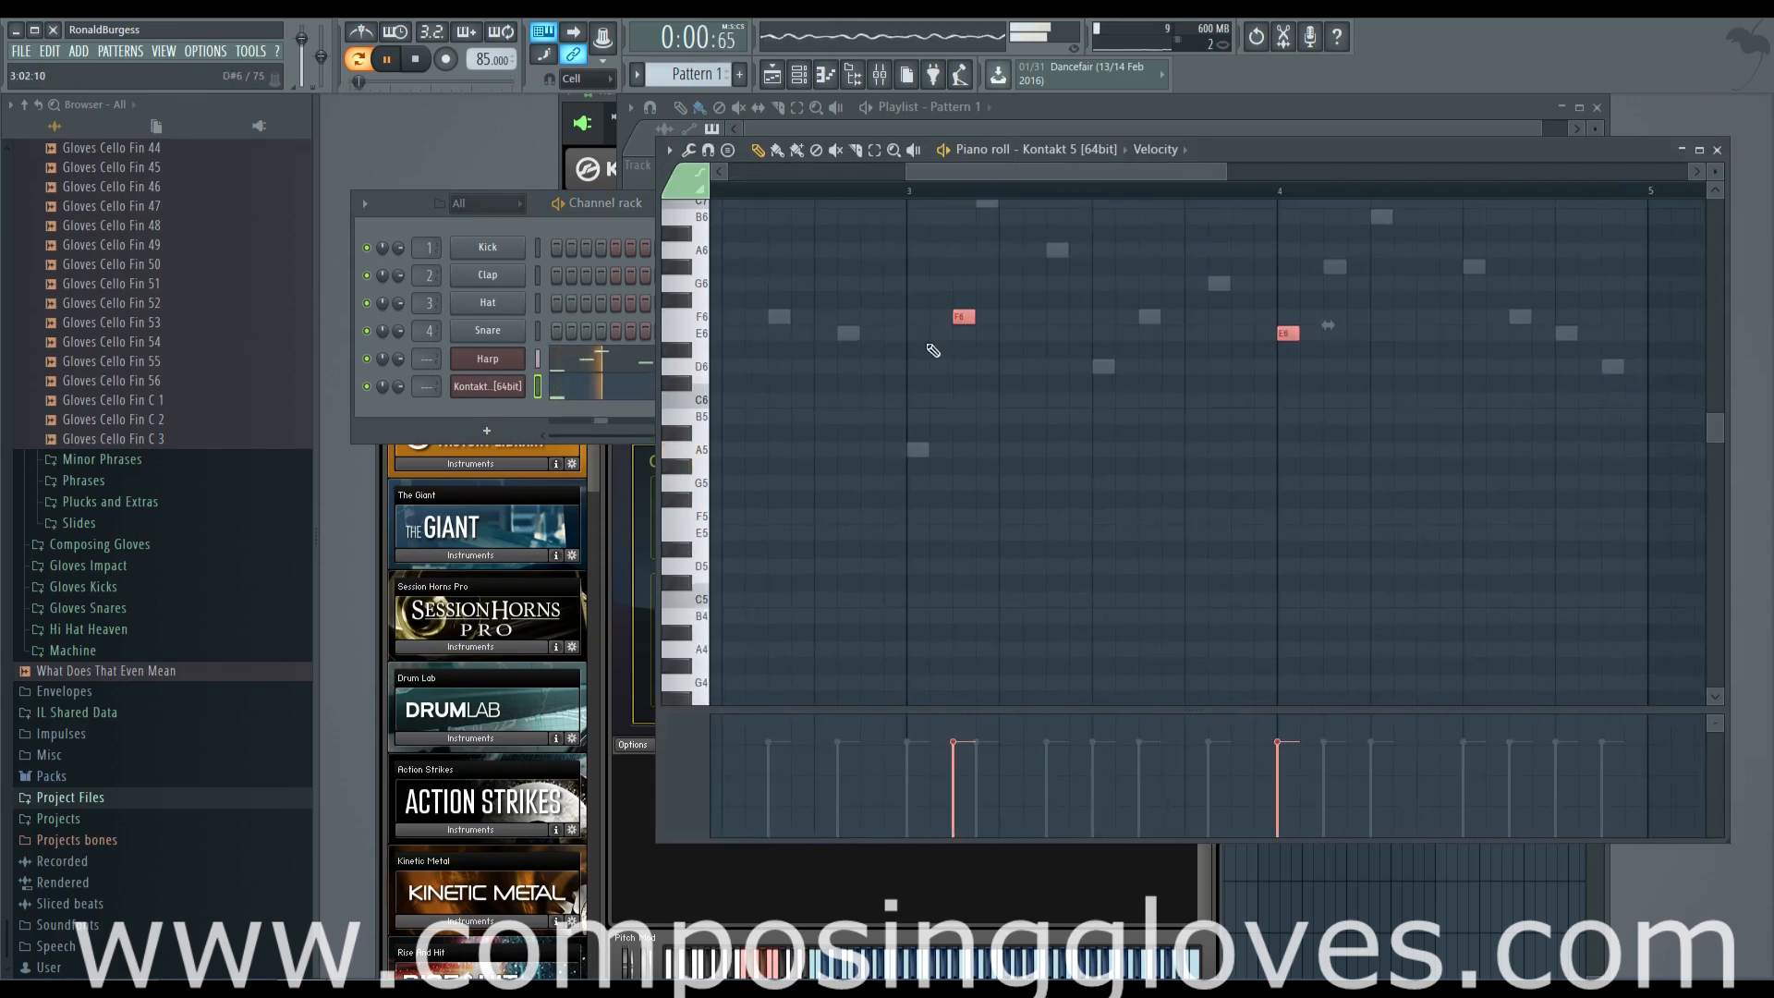
{"action": "left_click_drag", "start_coordinate": [962, 319], "coordinate": [968, 529]}
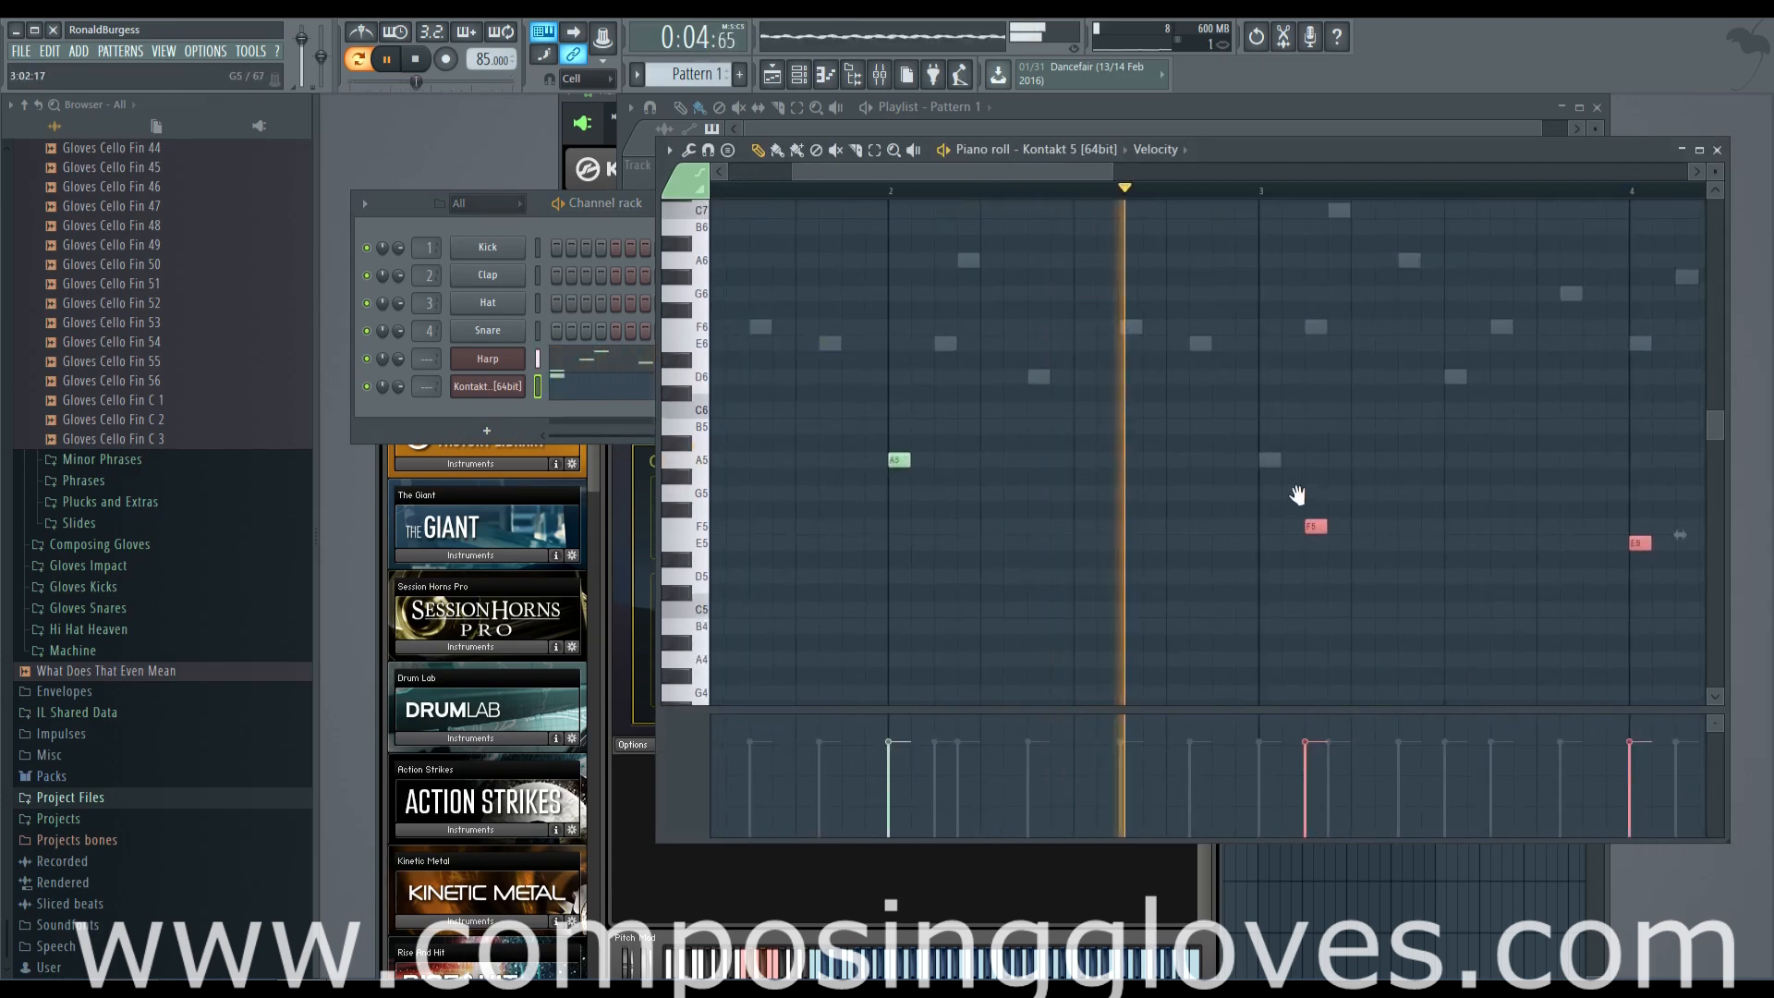
{"action": "left_click_drag", "start_coordinate": [1311, 524], "coordinate": [1174, 479]}
{"action": "left_click", "coordinate": [1361, 479], "text": "ctrl"}
{"action": "left_click_drag", "start_coordinate": [1432, 541], "coordinate": [1478, 540]}
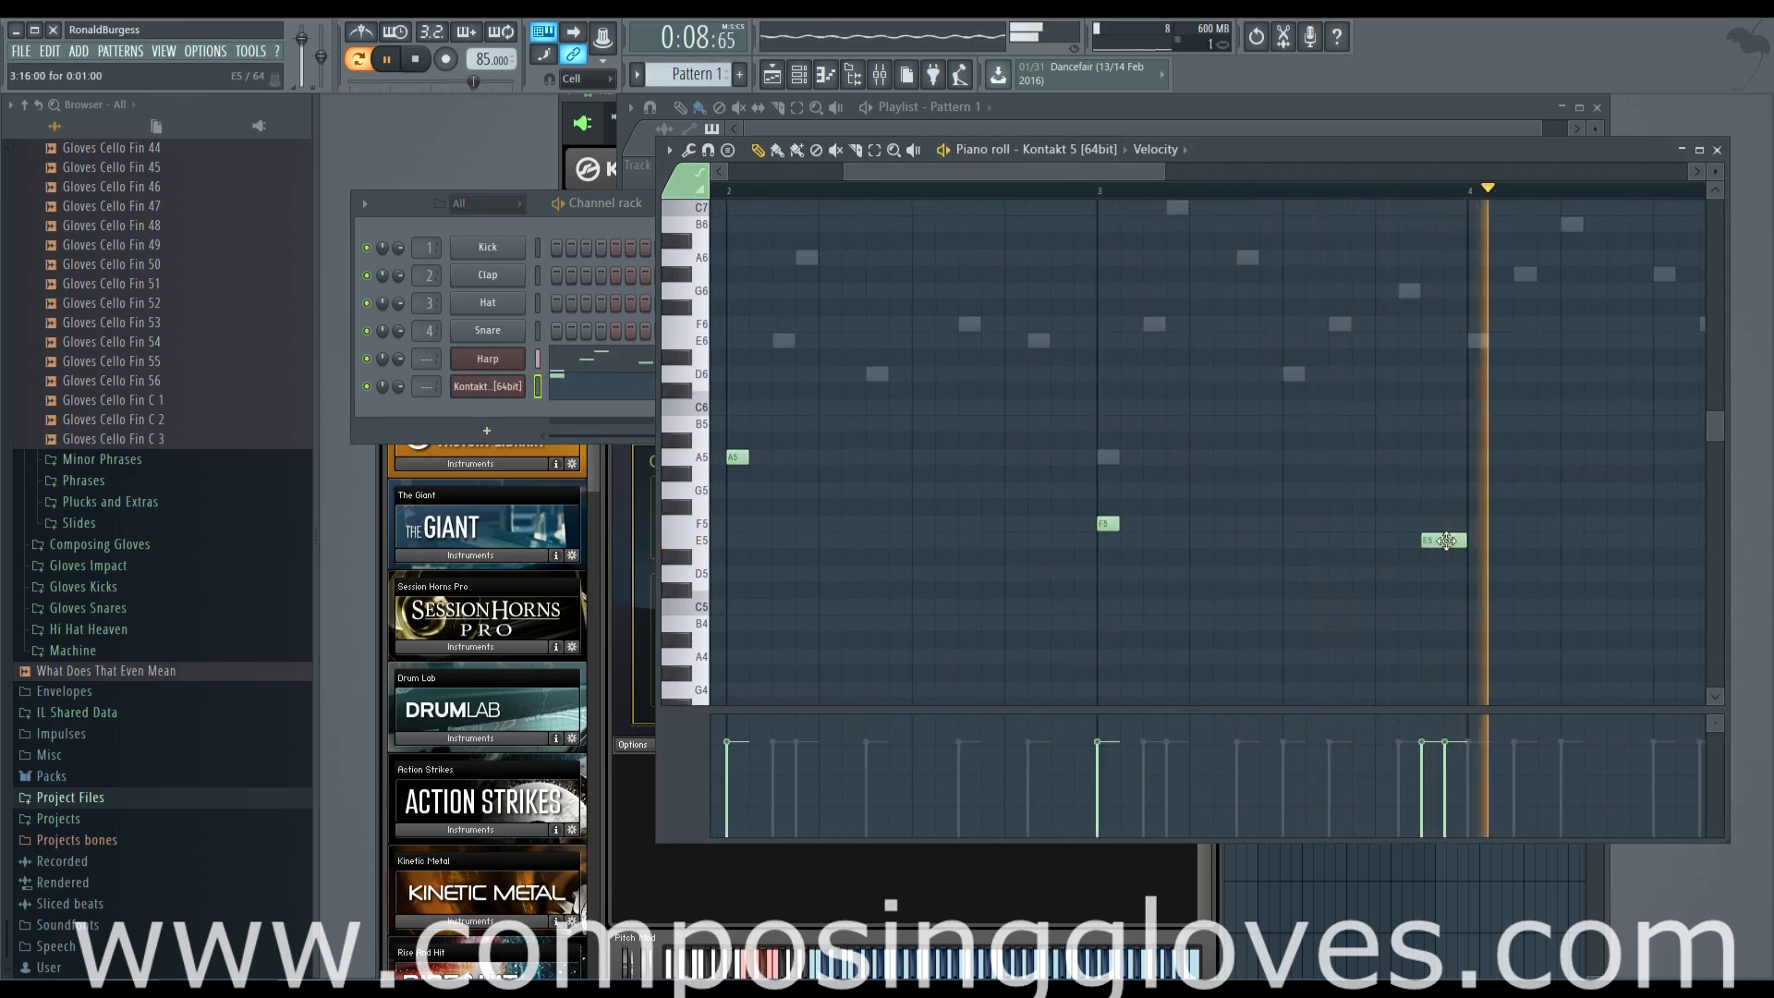
Stop the playback and add a third Kontakt 5 channel
{"action": "left_click", "coordinate": [973, 120]}
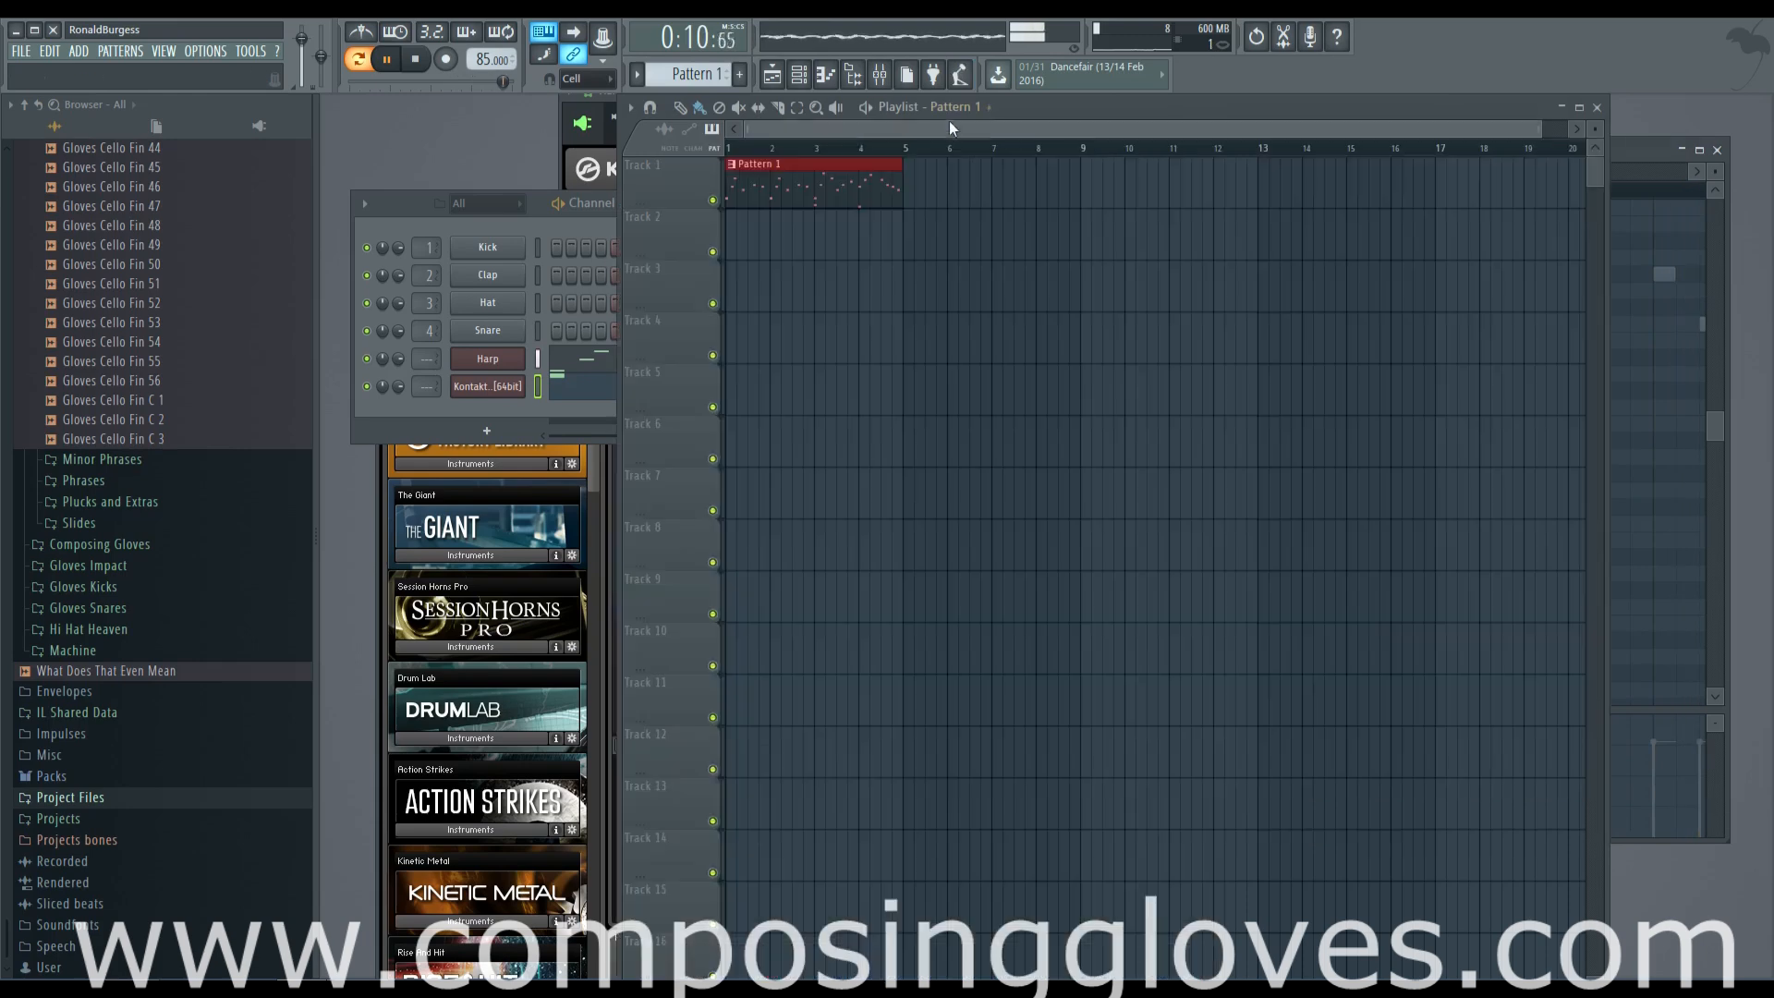
{"action": "left_click", "coordinate": [517, 200]}
{"action": "key", "text": "space"}
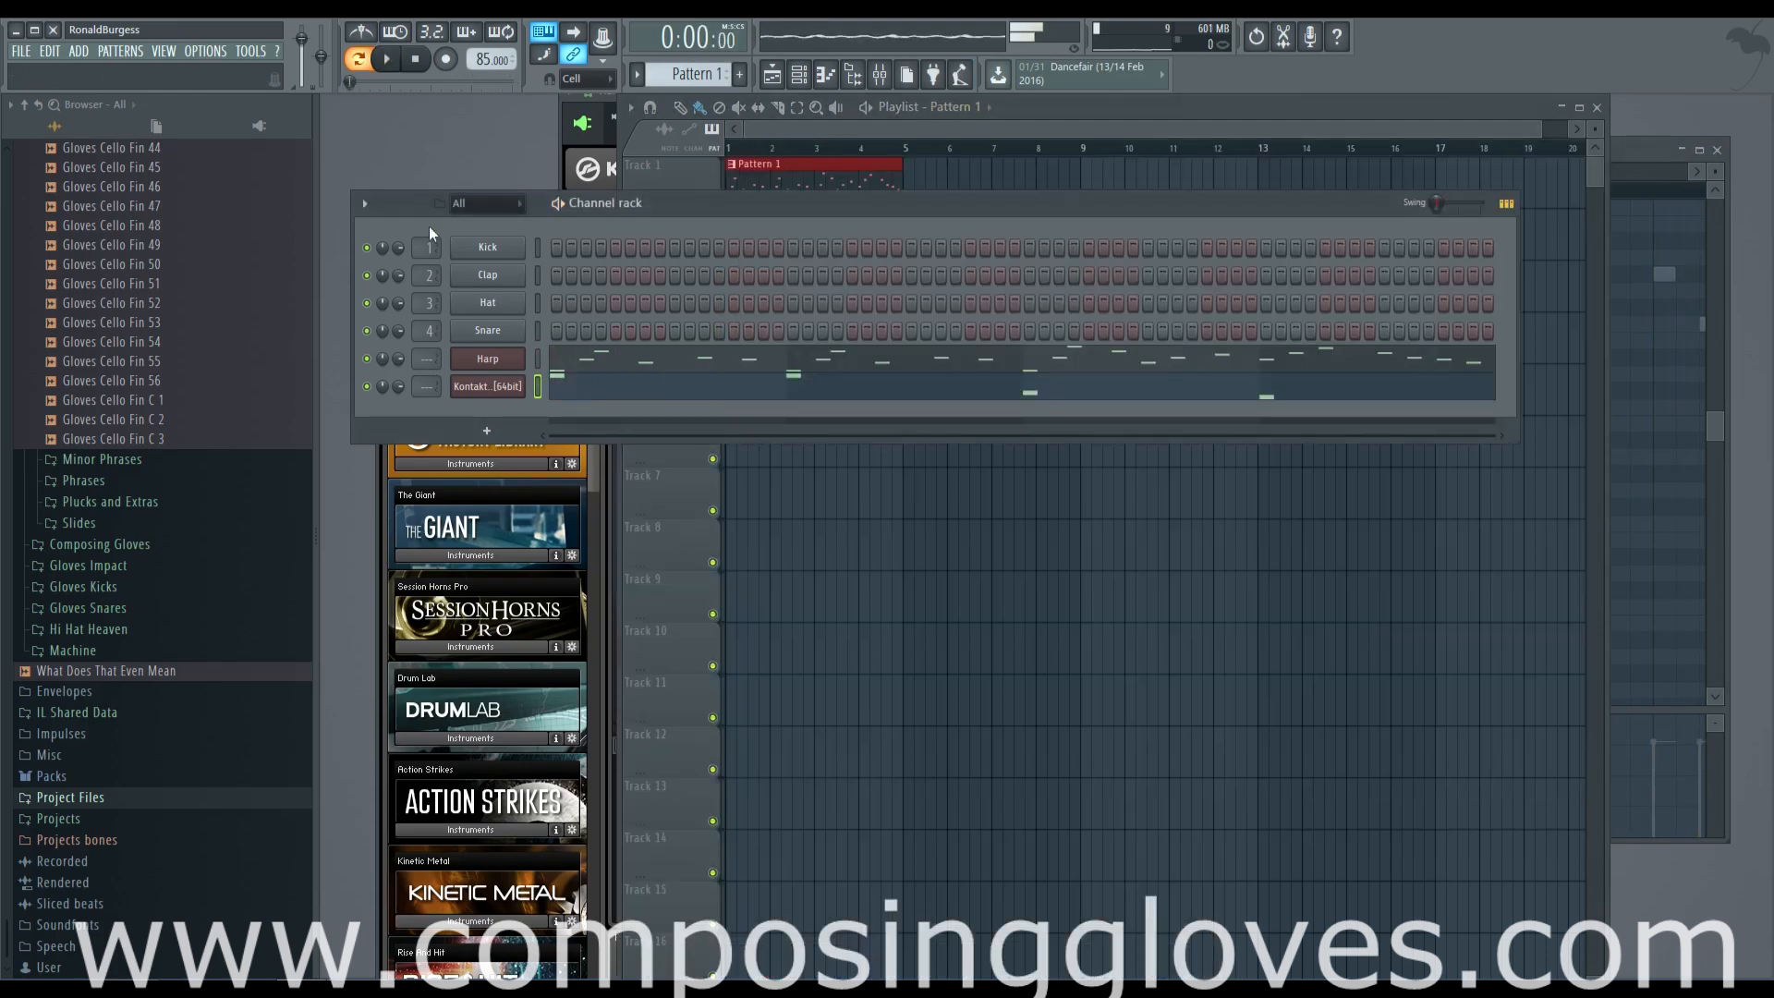
{"action": "left_click", "coordinate": [490, 428]}
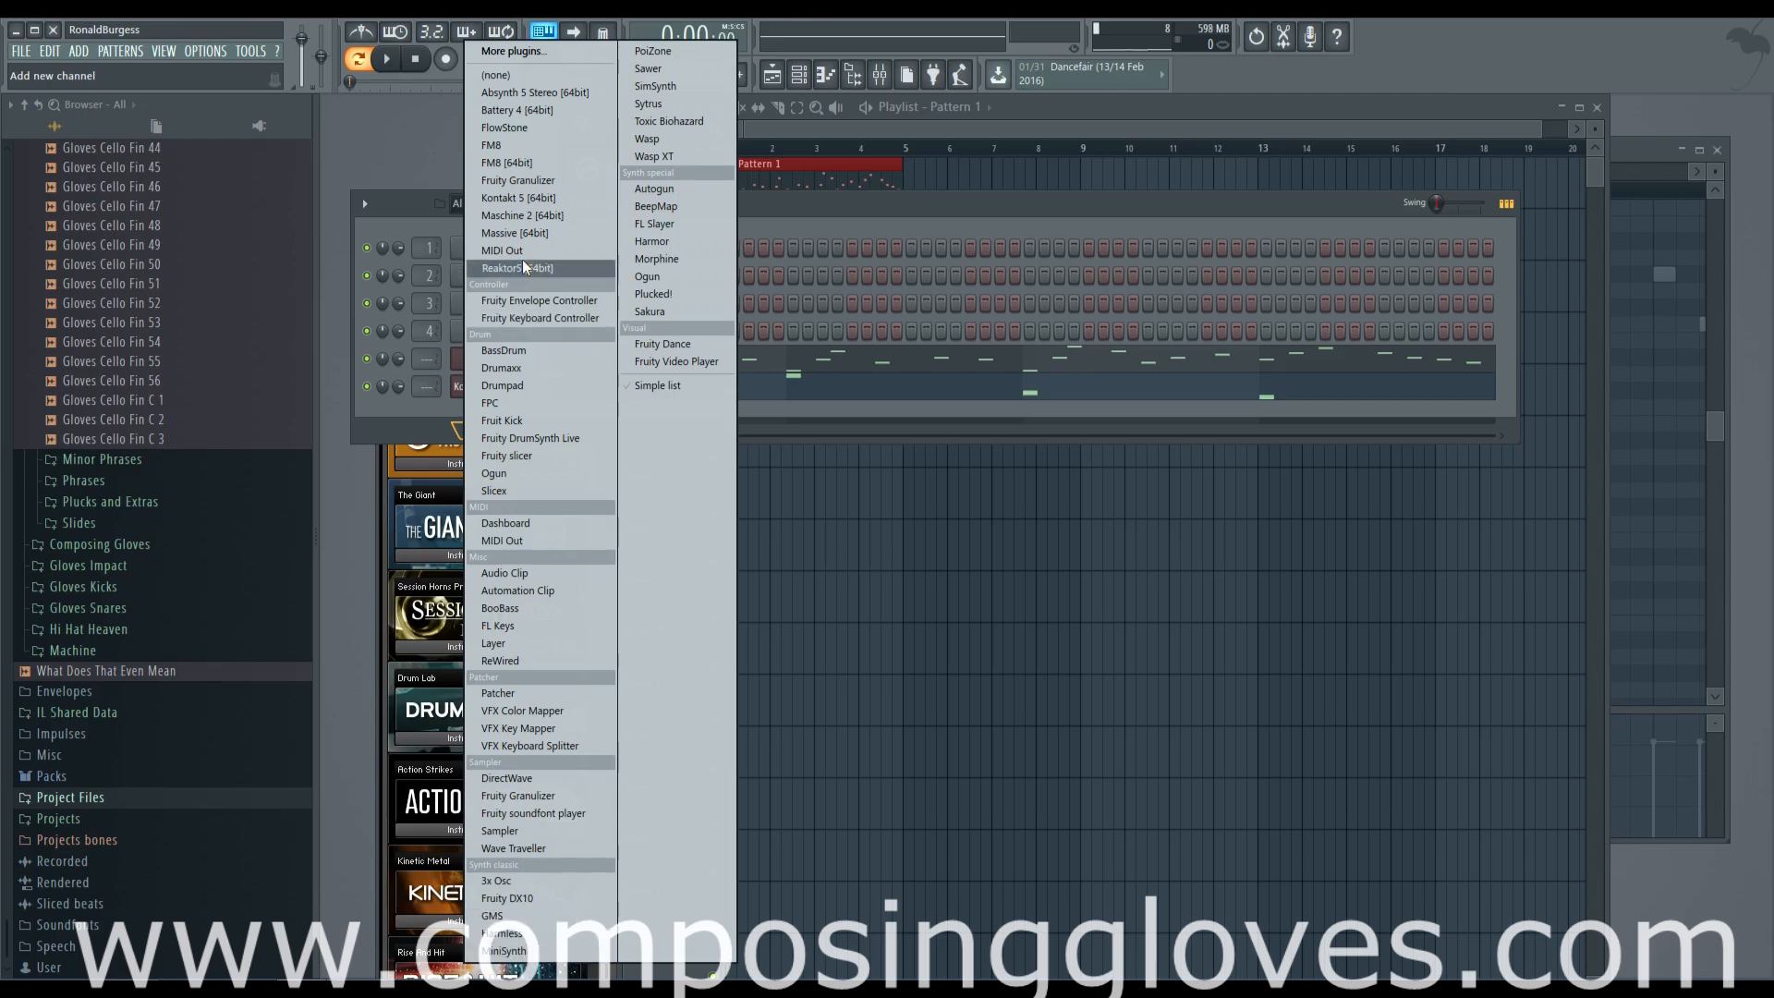
{"action": "left_click", "coordinate": [564, 197]}
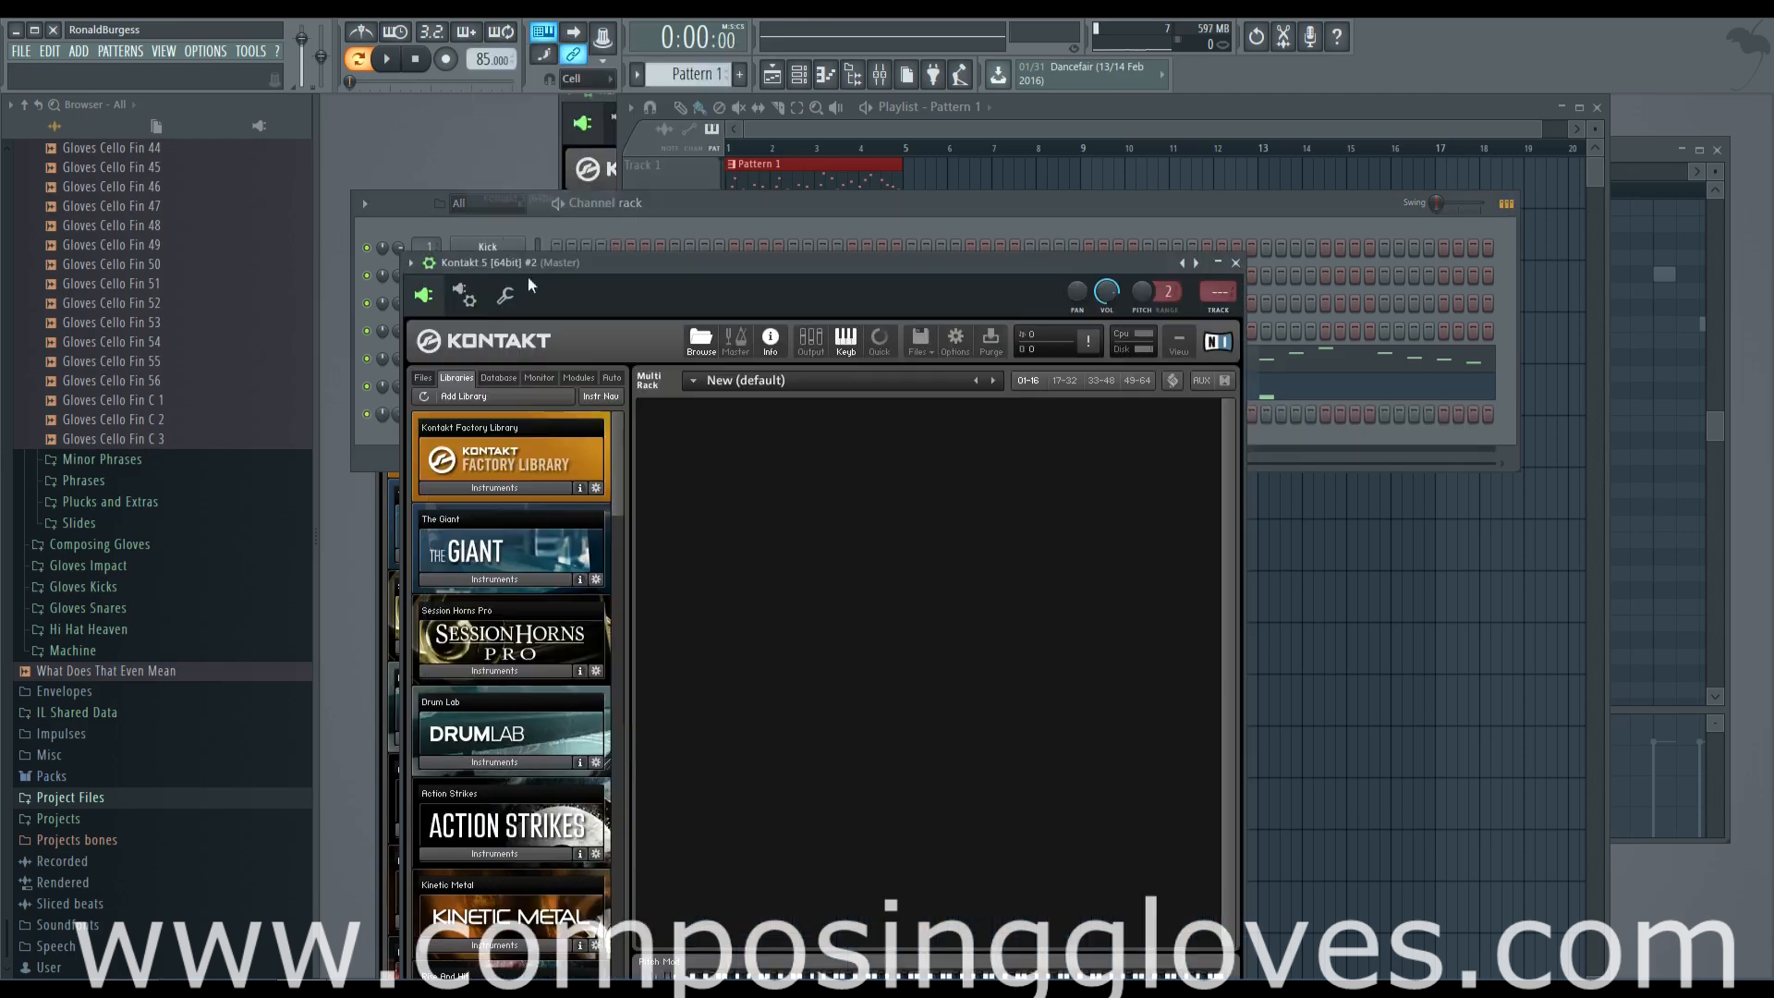
Browse the Kontakt Factory Library in the new channel to the Drum Kits folder
{"action": "left_click", "coordinate": [545, 316]}
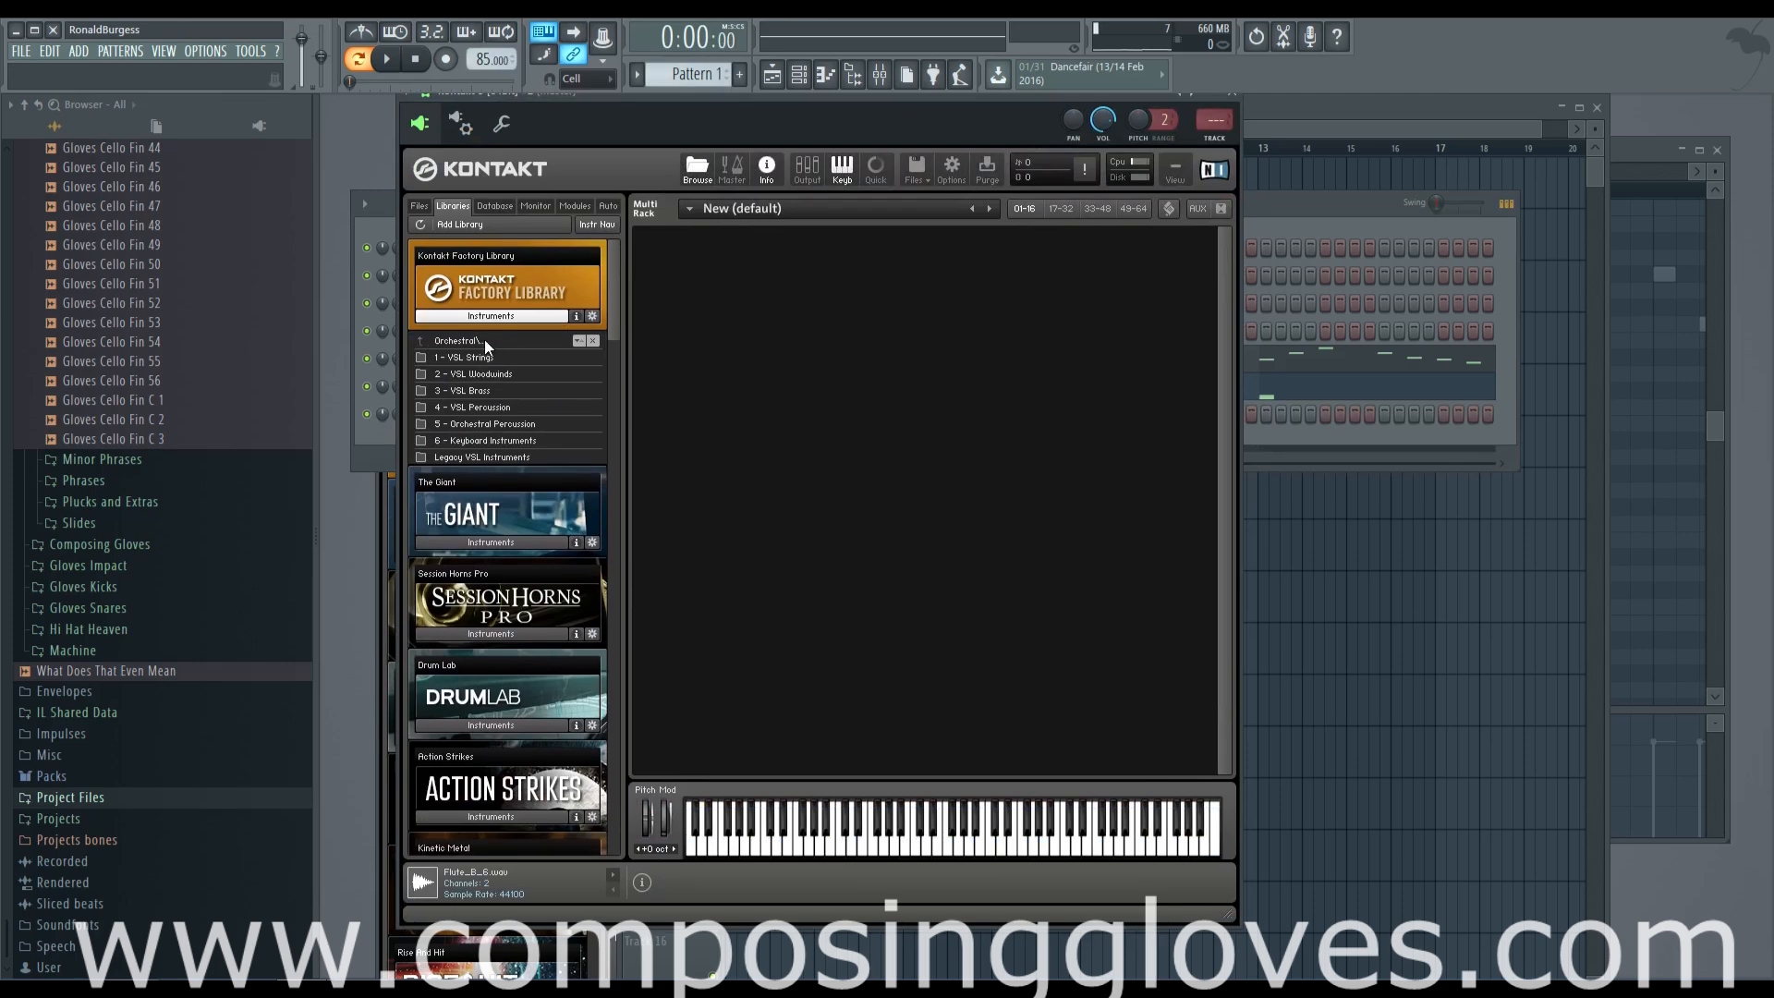
{"action": "scroll", "coordinate": [541, 402], "scroll_direction": "down", "scroll_amount": 1}
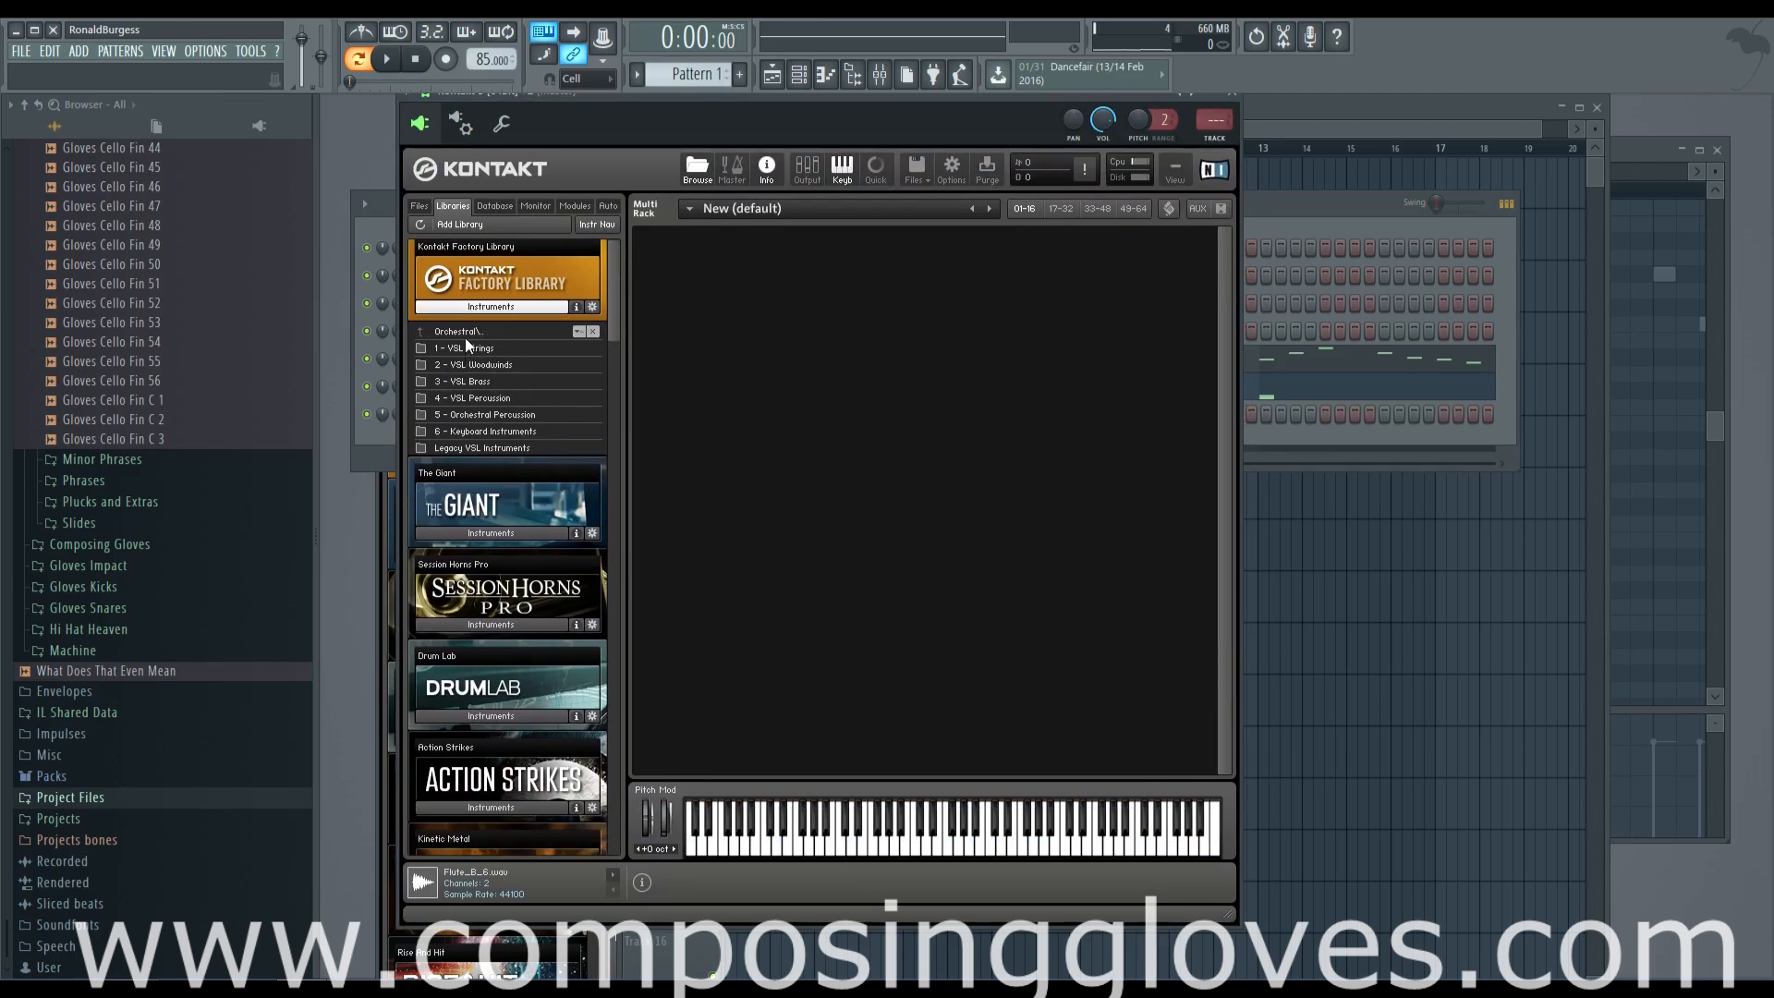
{"action": "left_click", "coordinate": [473, 332]}
{"action": "left_click", "coordinate": [494, 347]}
{"action": "left_click", "coordinate": [491, 450]}
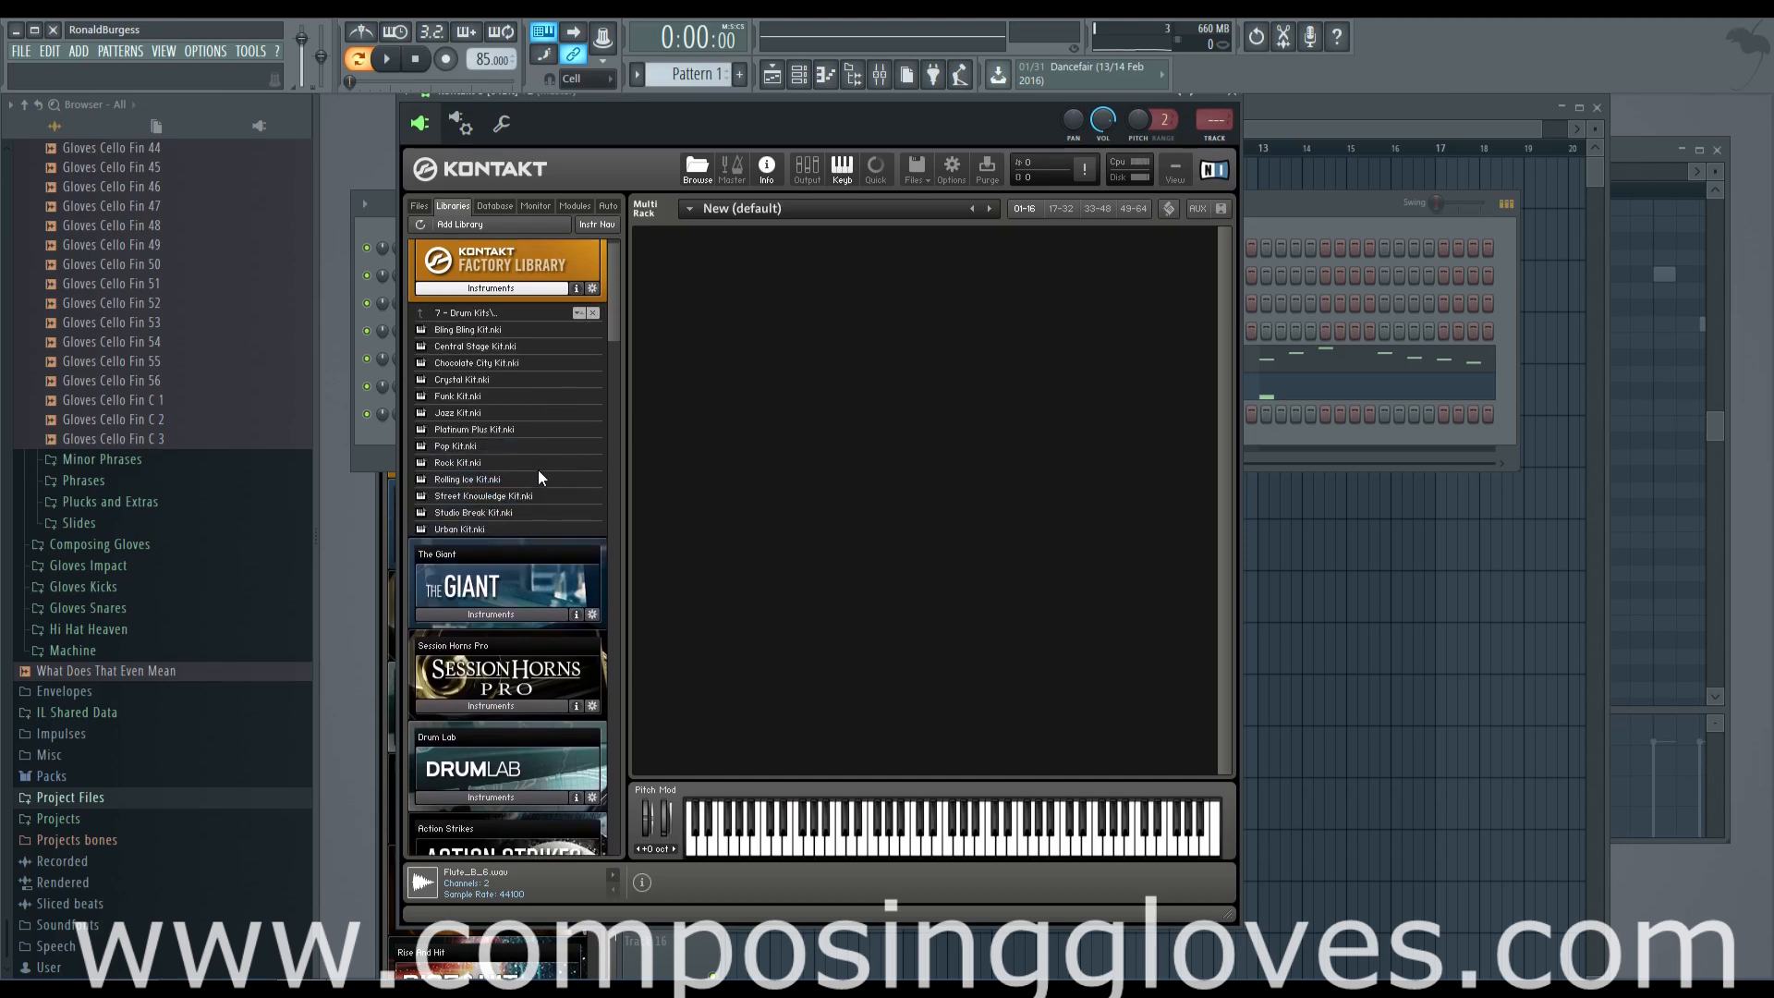
Try Studio Break Kit.nki and Street Knowledge Kit.nki in the rack, and remove both
{"action": "double_click", "coordinate": [508, 515]}
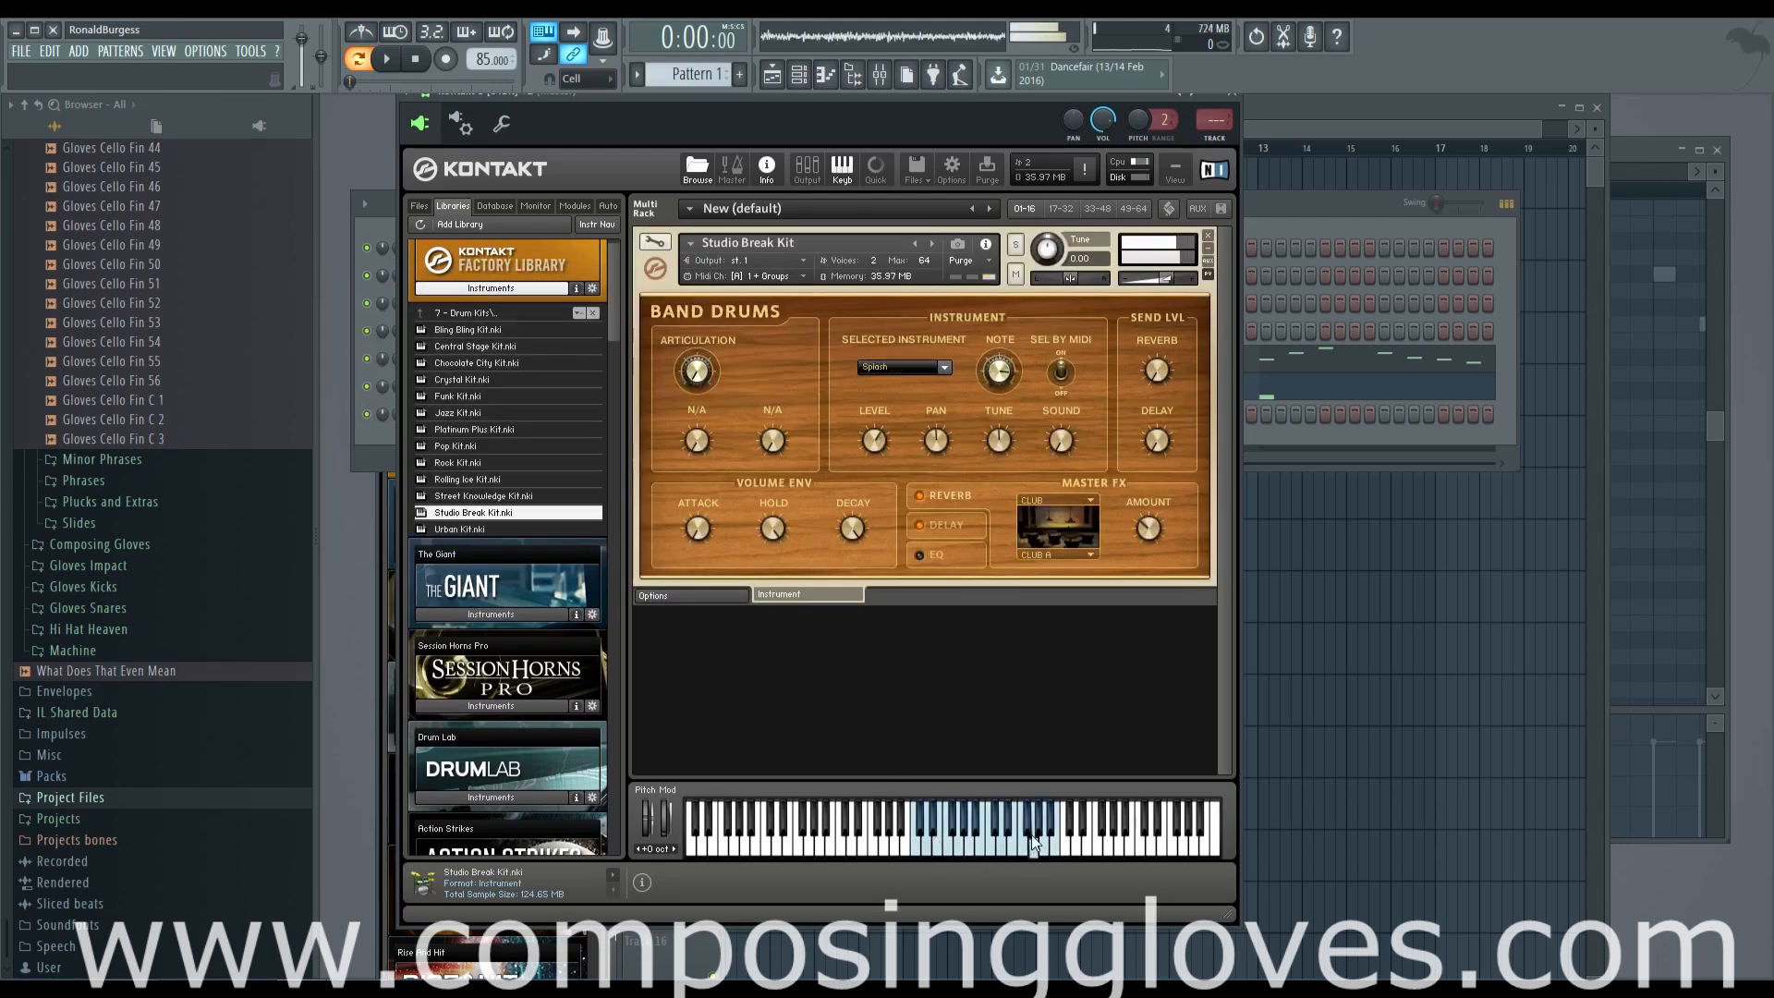
{"action": "left_click", "coordinate": [495, 499]}
{"action": "double_click", "coordinate": [494, 499]}
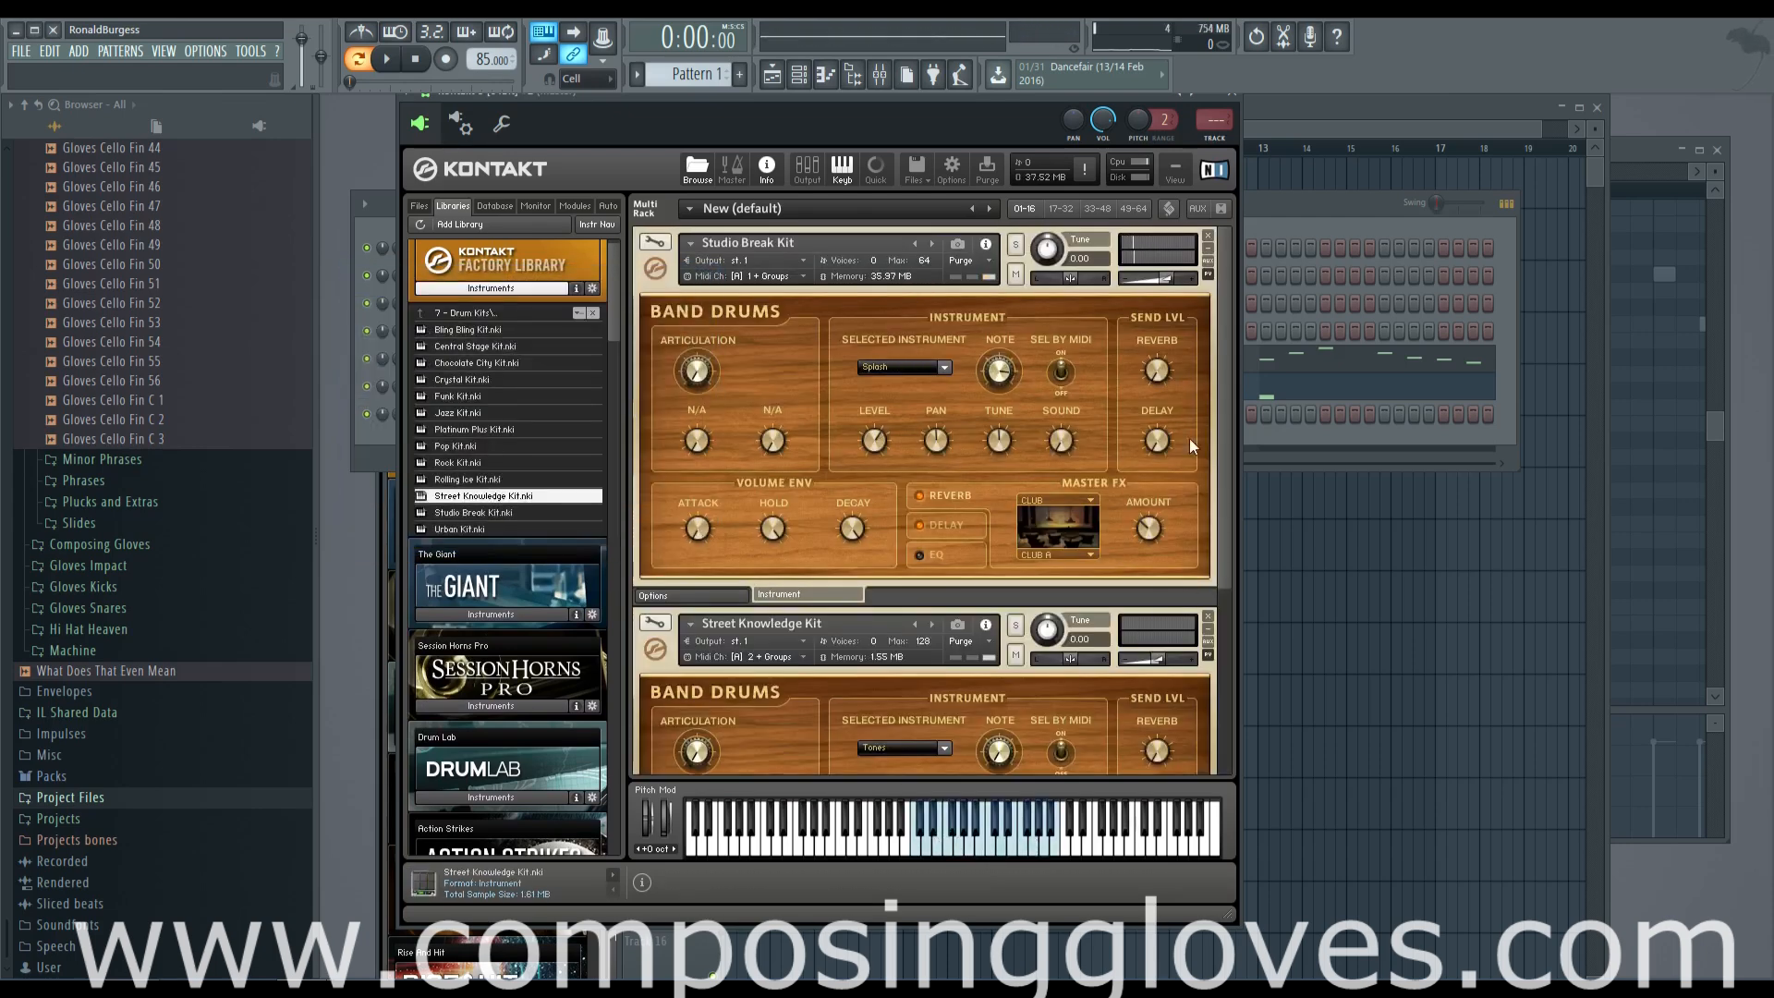
{"action": "left_click", "coordinate": [1208, 237]}
{"action": "left_click", "coordinate": [1208, 237]}
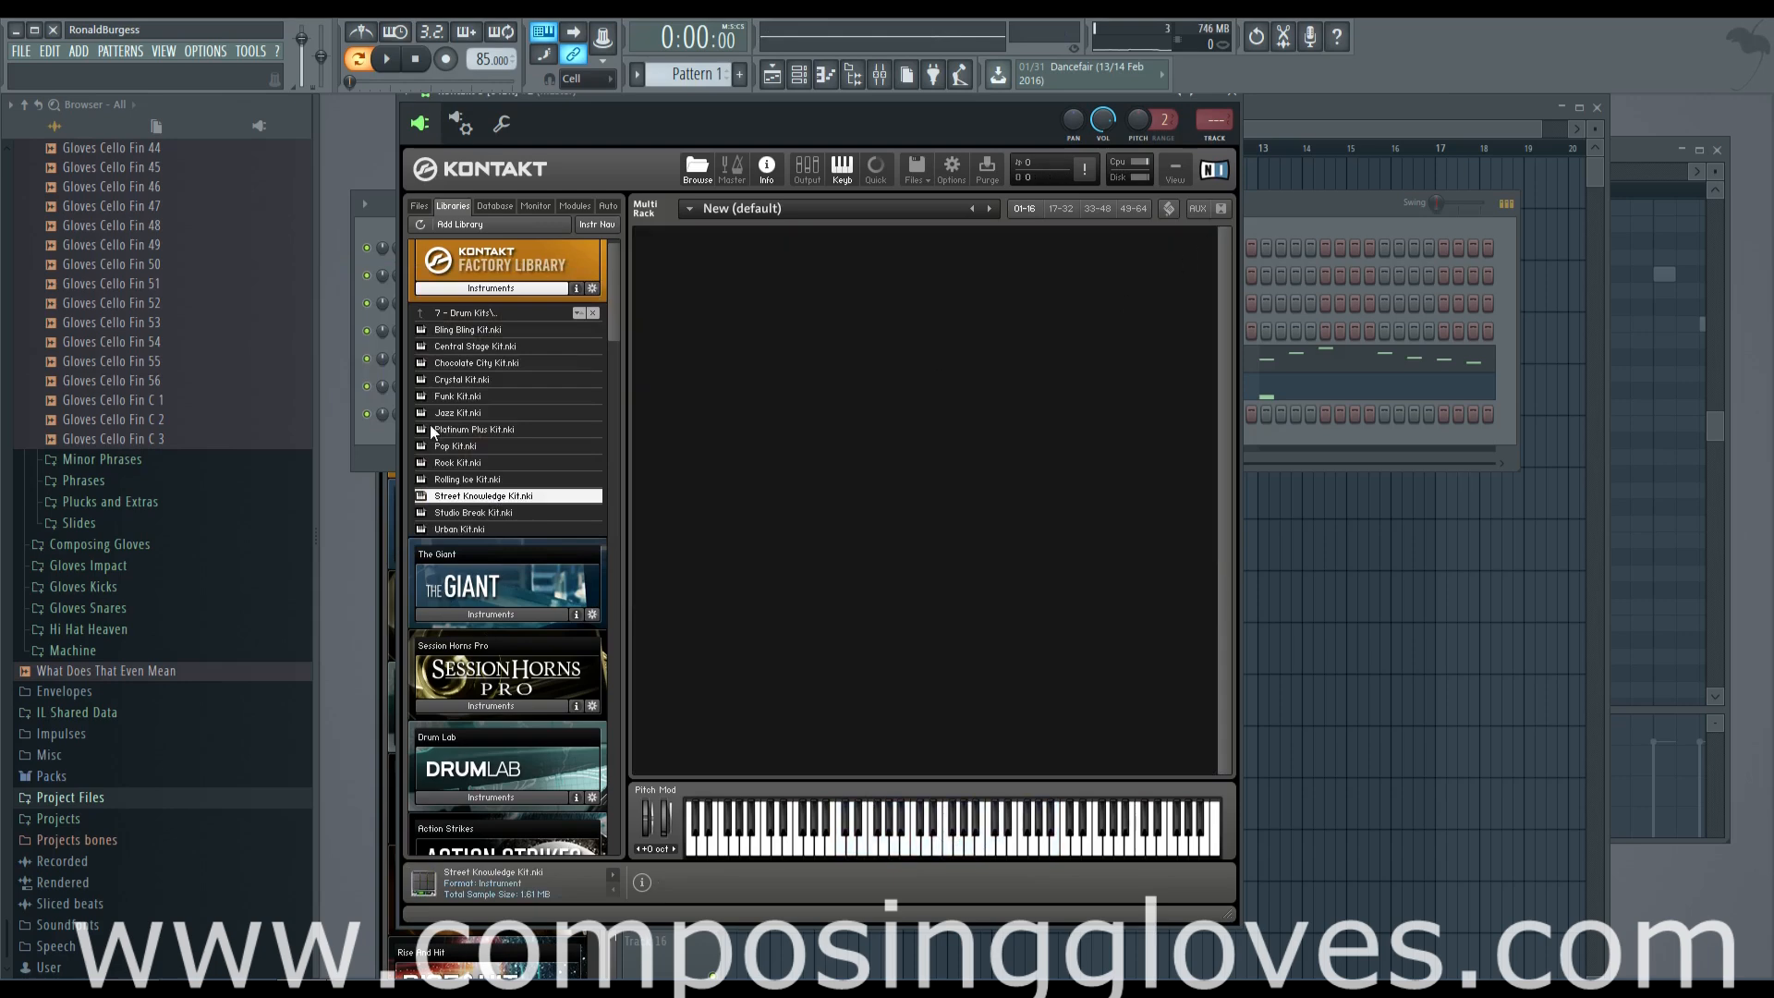
Load Street Knowledge Kit.nki and audition its drum sounds on the Kontakt keyboard
{"action": "double_click", "coordinate": [483, 499]}
{"action": "left_click", "coordinate": [882, 855]}
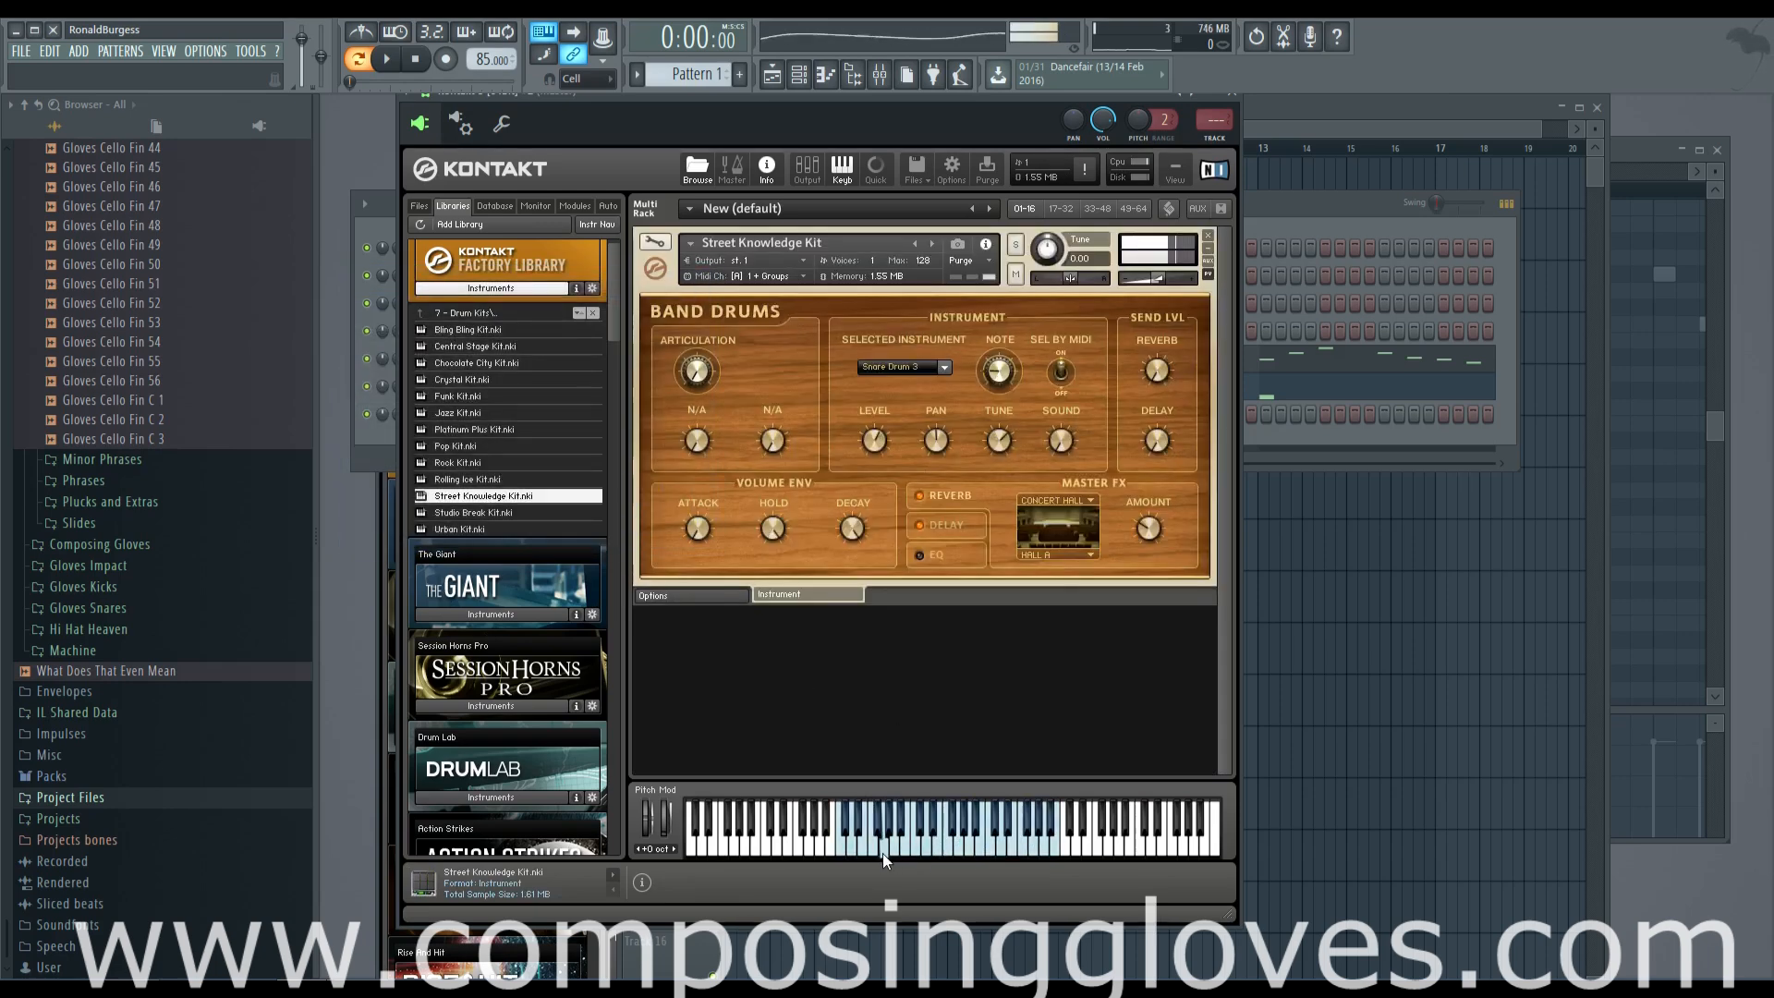
{"action": "left_click", "coordinate": [915, 850]}
{"action": "left_click", "coordinate": [984, 849]}
{"action": "left_click", "coordinate": [984, 848]}
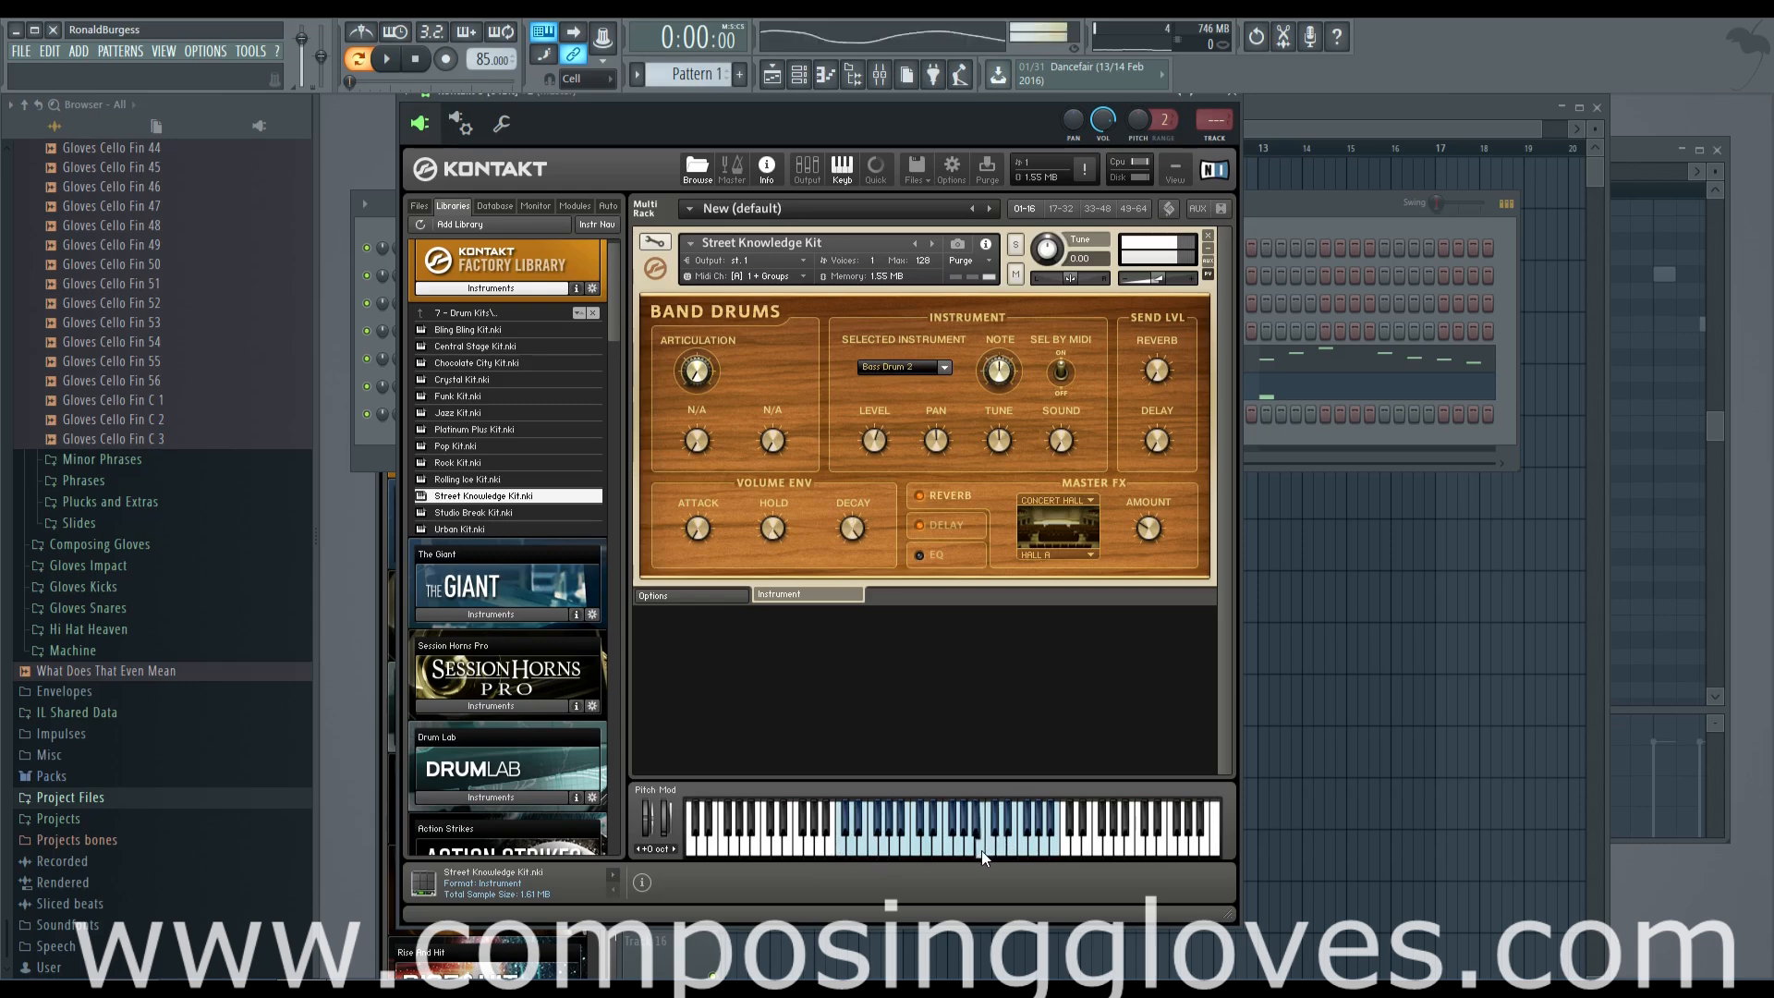
Create a second pattern named "Drums"
{"action": "left_click", "coordinate": [373, 428]}
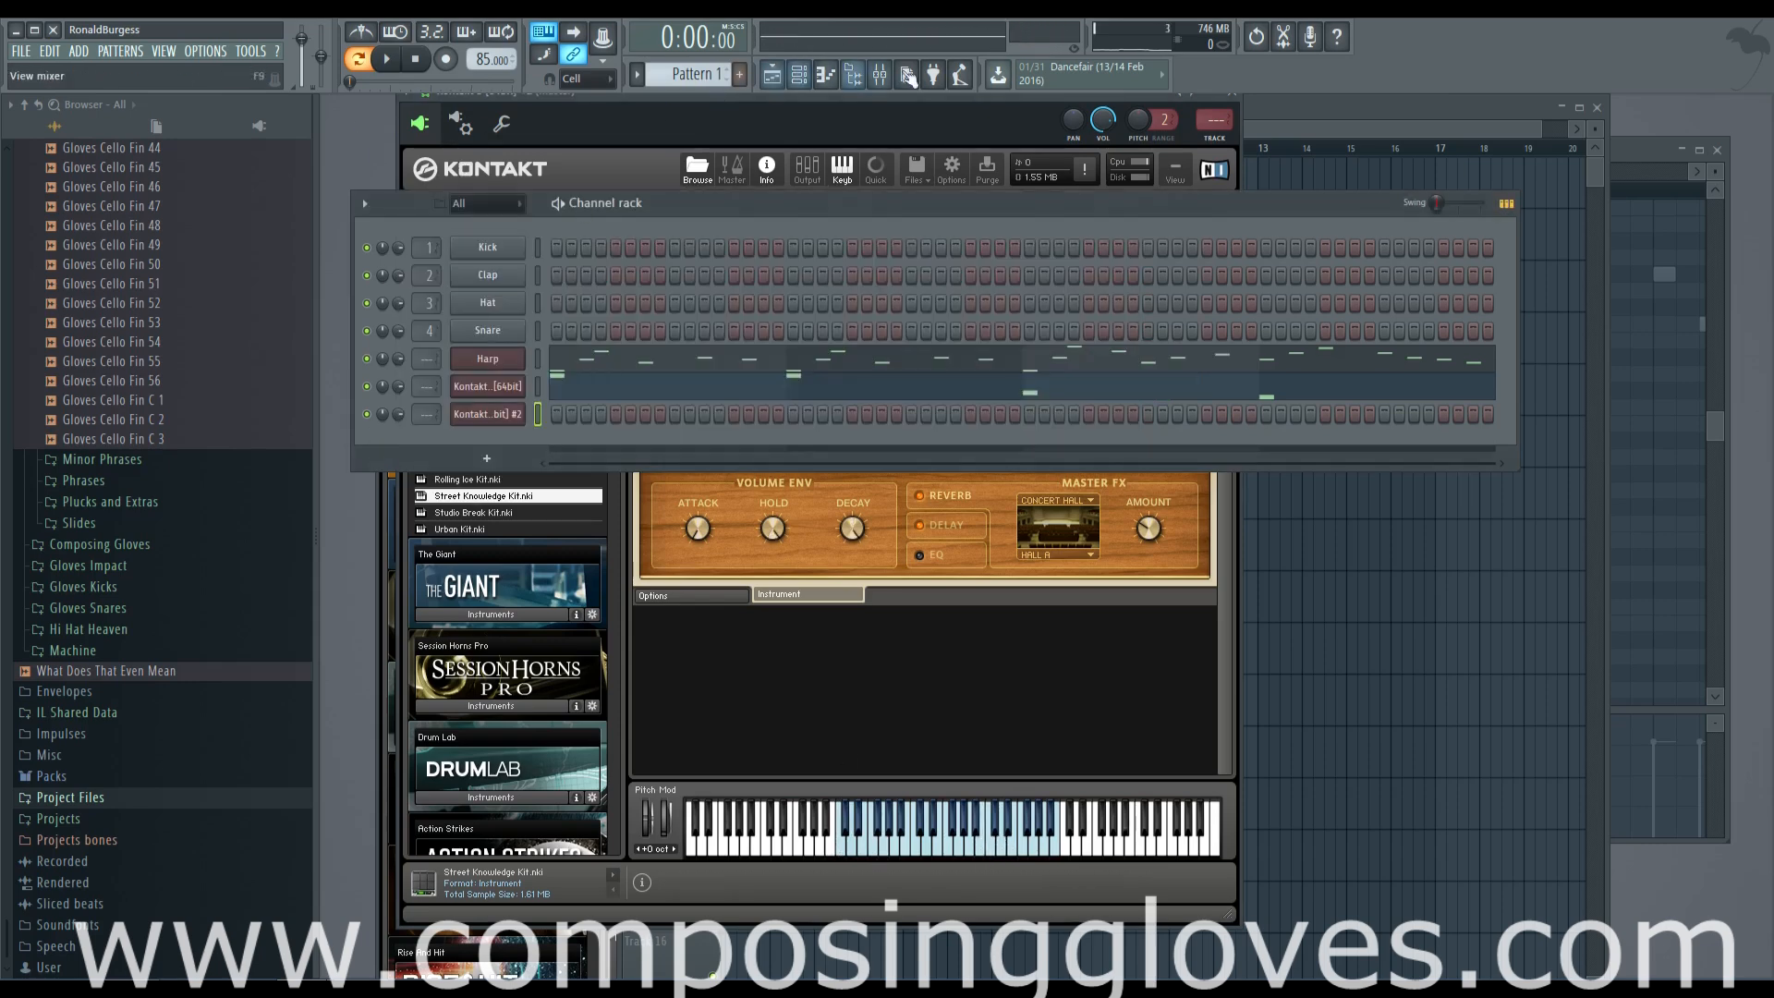
{"action": "left_click", "coordinate": [739, 74]}
{"action": "type", "text": "Dru"}
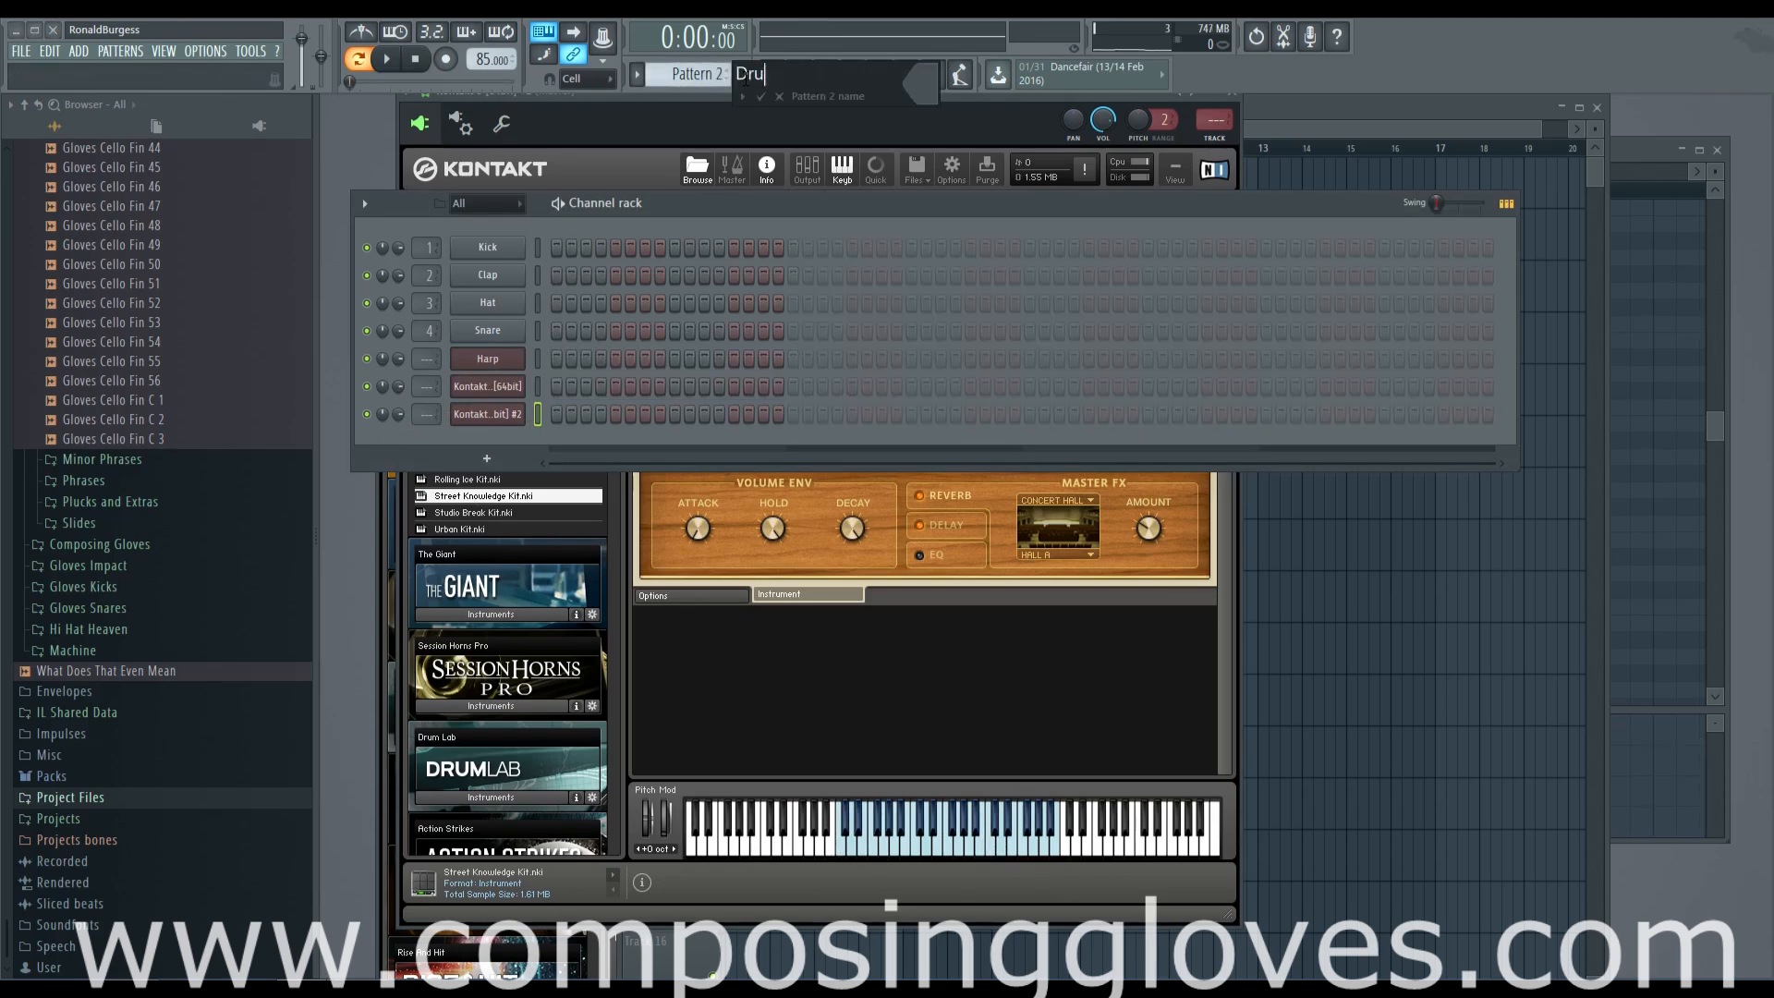
{"action": "type", "text": "ms"}
{"action": "key", "text": "Return"}
{"action": "right_click", "coordinate": [508, 414]}
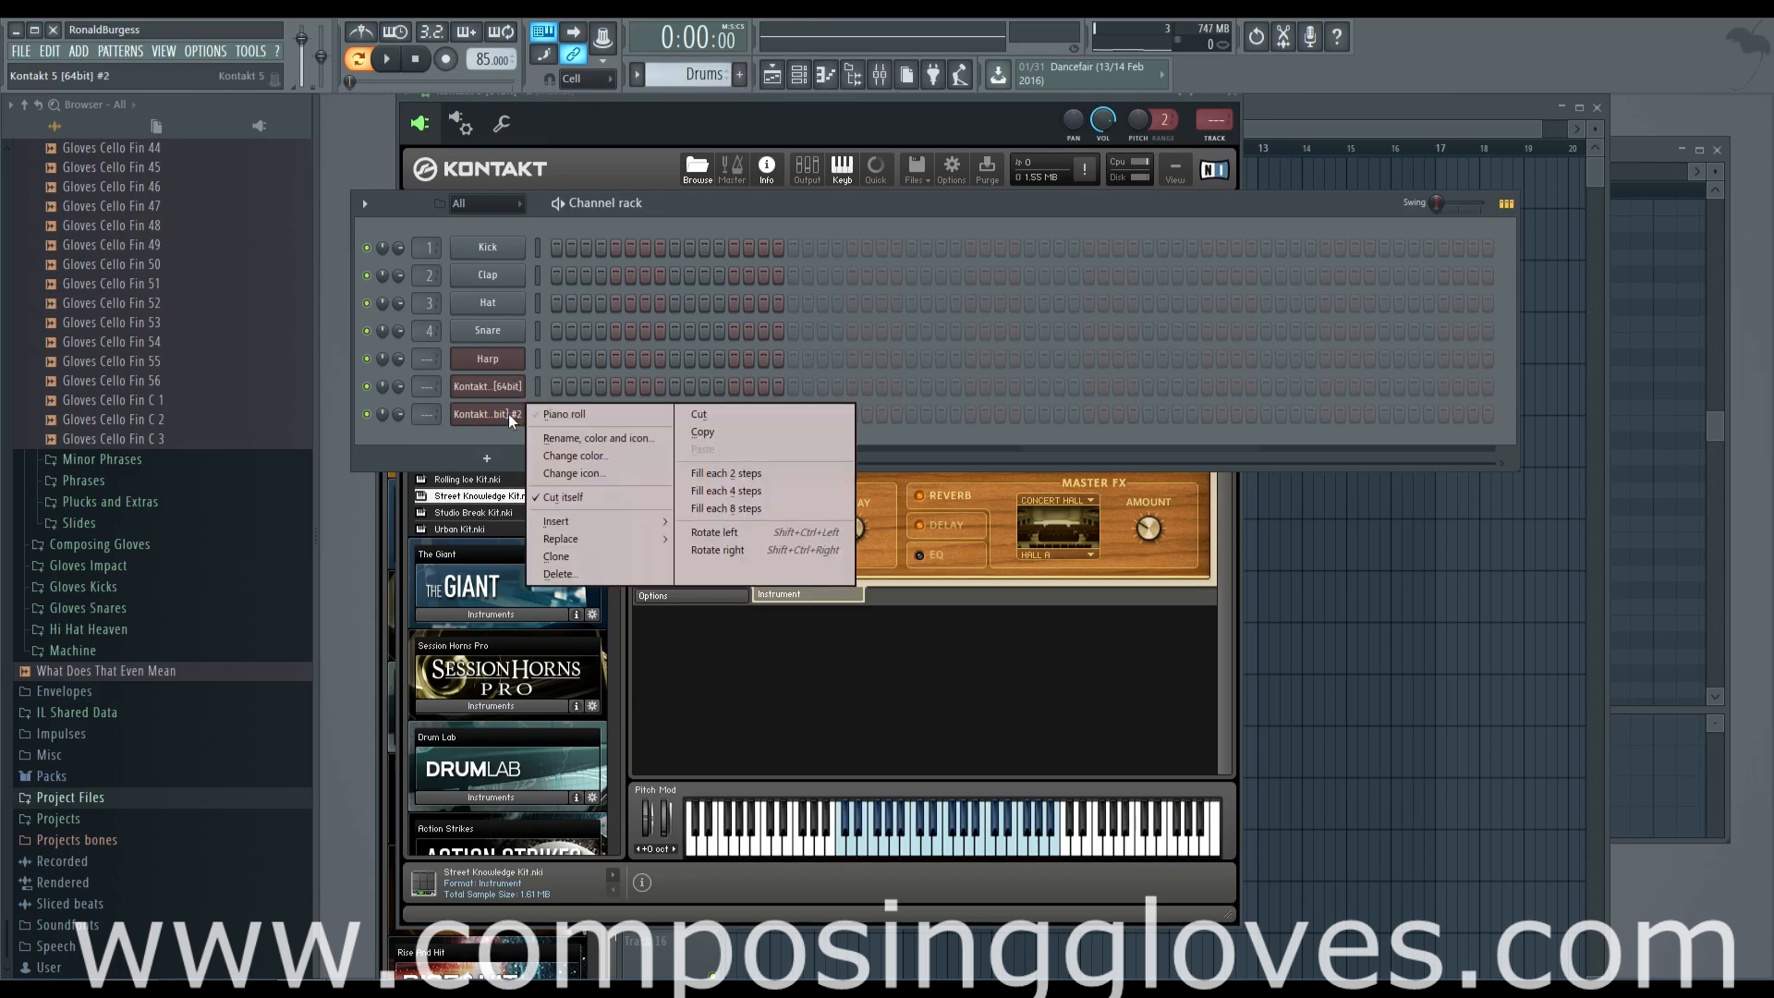
{"action": "right_click", "coordinate": [499, 415]}
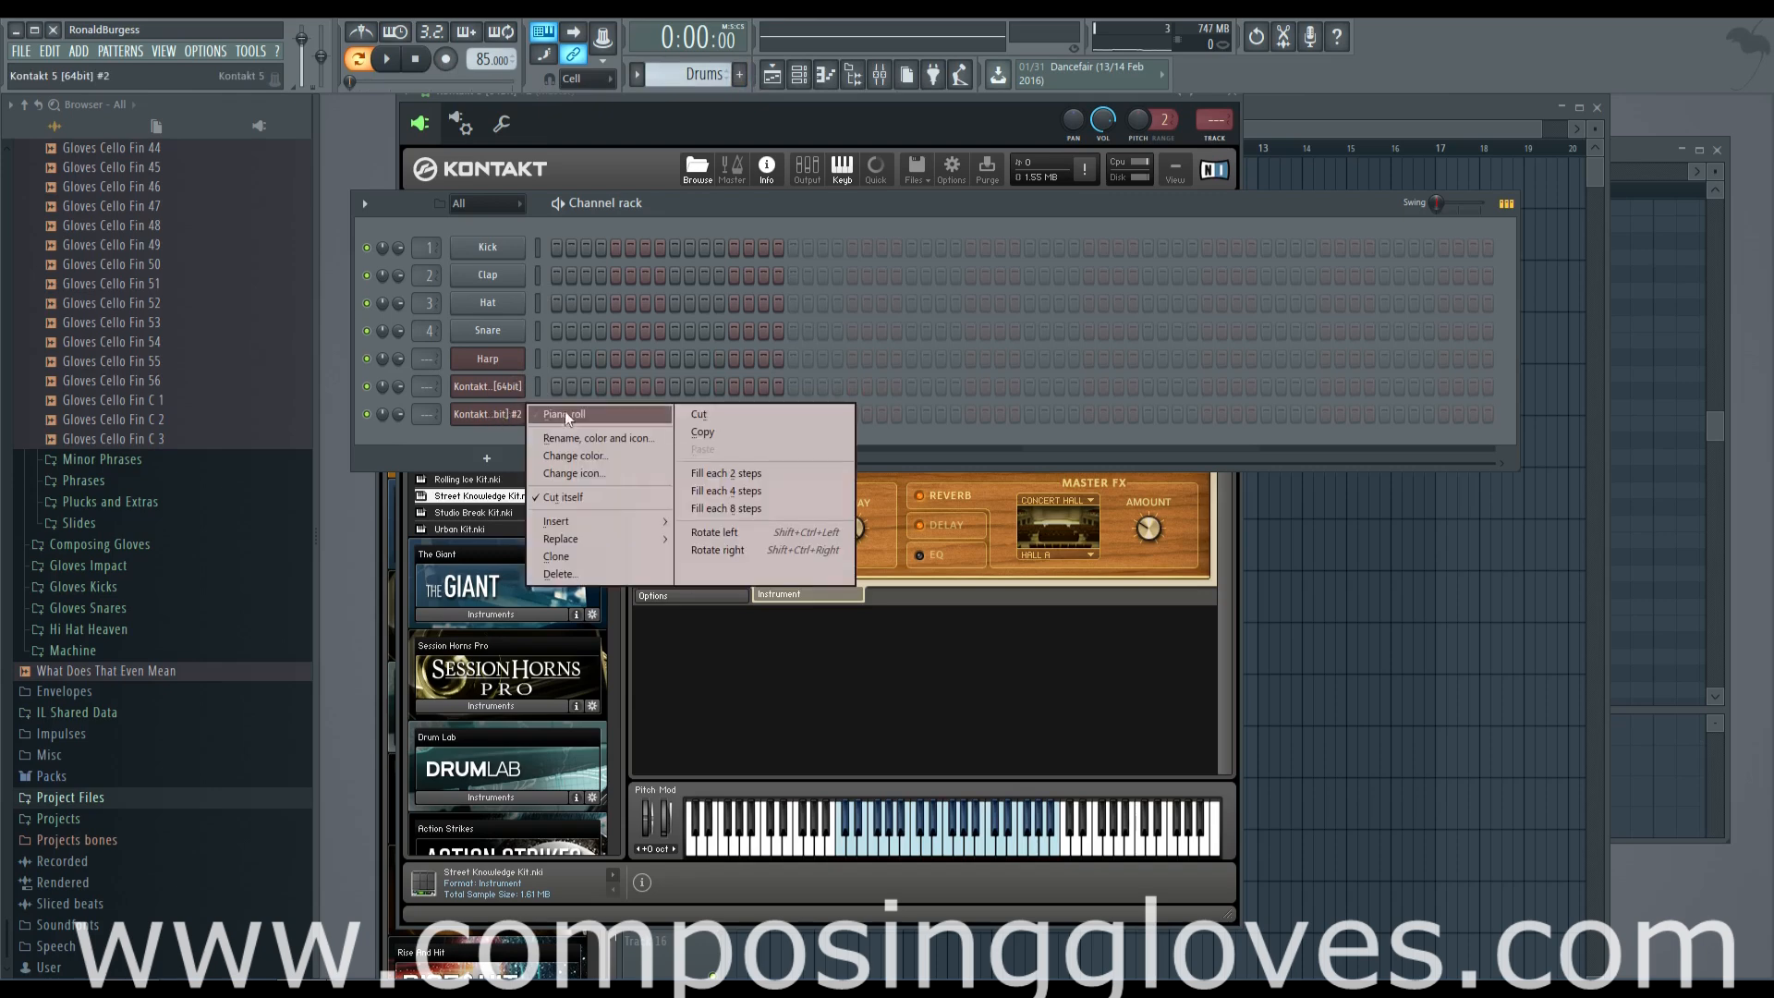
{"action": "left_click", "coordinate": [633, 440]}
{"action": "key", "text": "Escape"}
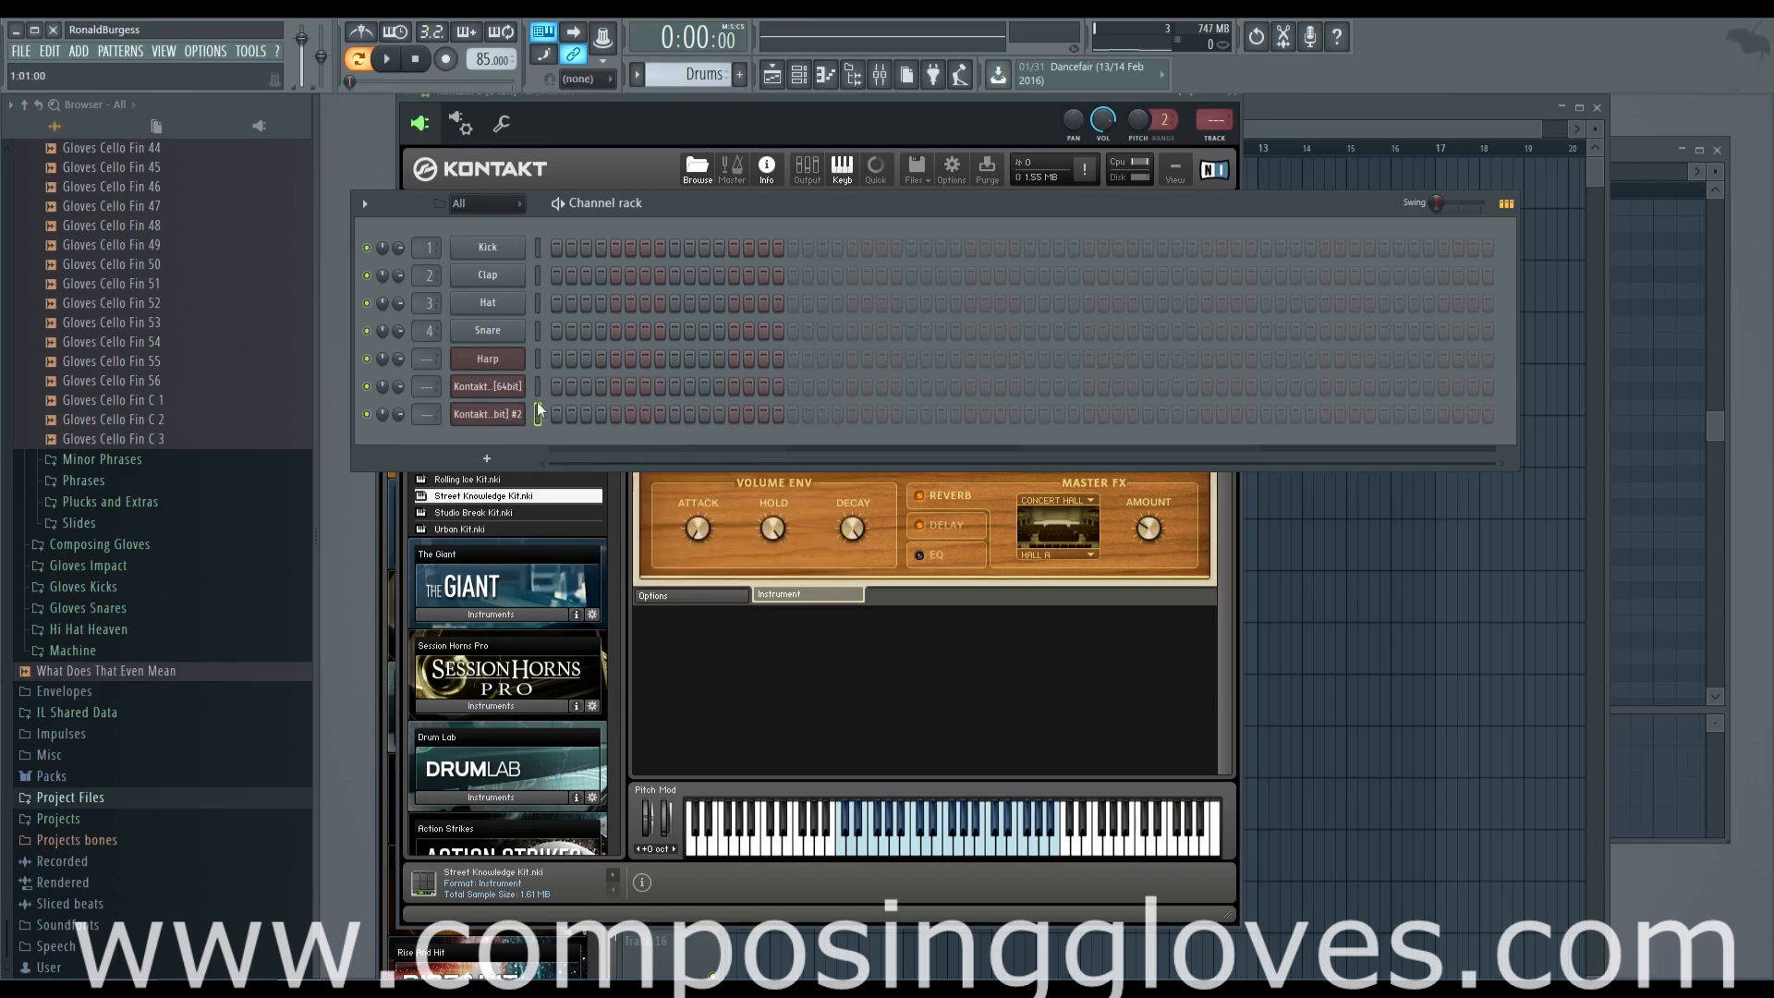
{"action": "right_click", "coordinate": [493, 413]}
{"action": "left_click", "coordinate": [579, 414]}
Rename the third Kontakt channel, holding the Street Knowledge Kit, to "Drums"
{"action": "right_click", "coordinate": [514, 414]}
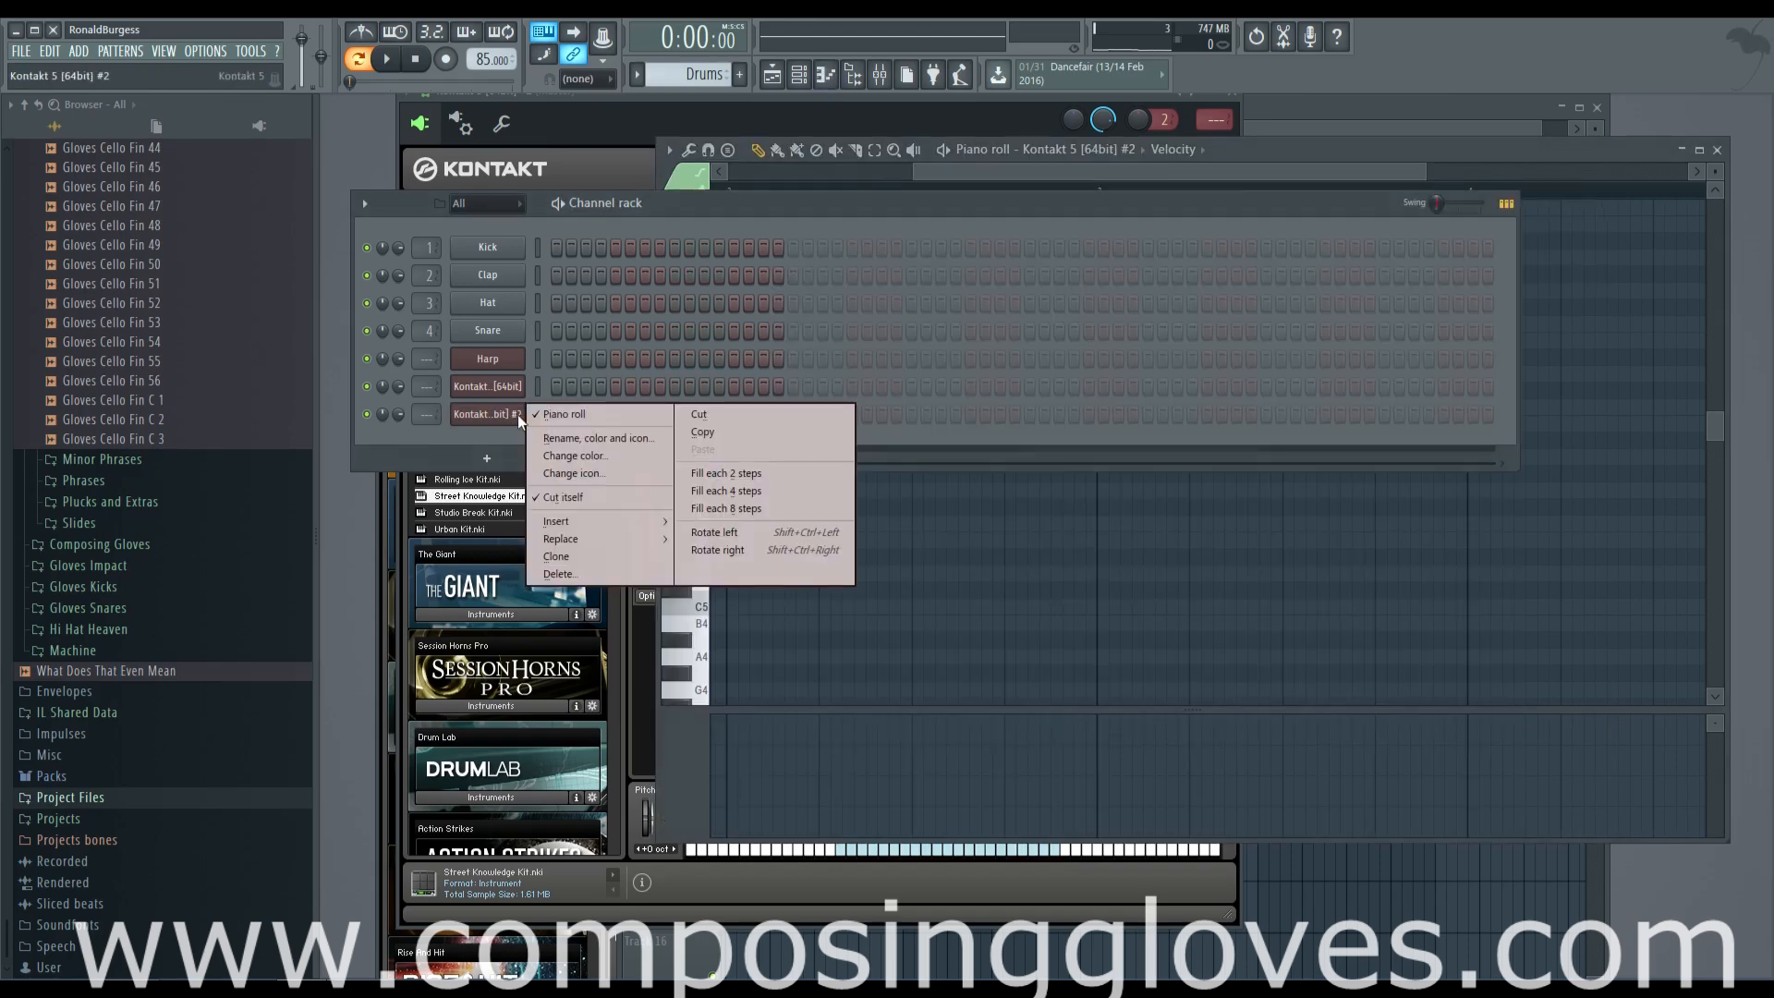
{"action": "left_click", "coordinate": [647, 443]}
{"action": "type", "text": "D"}
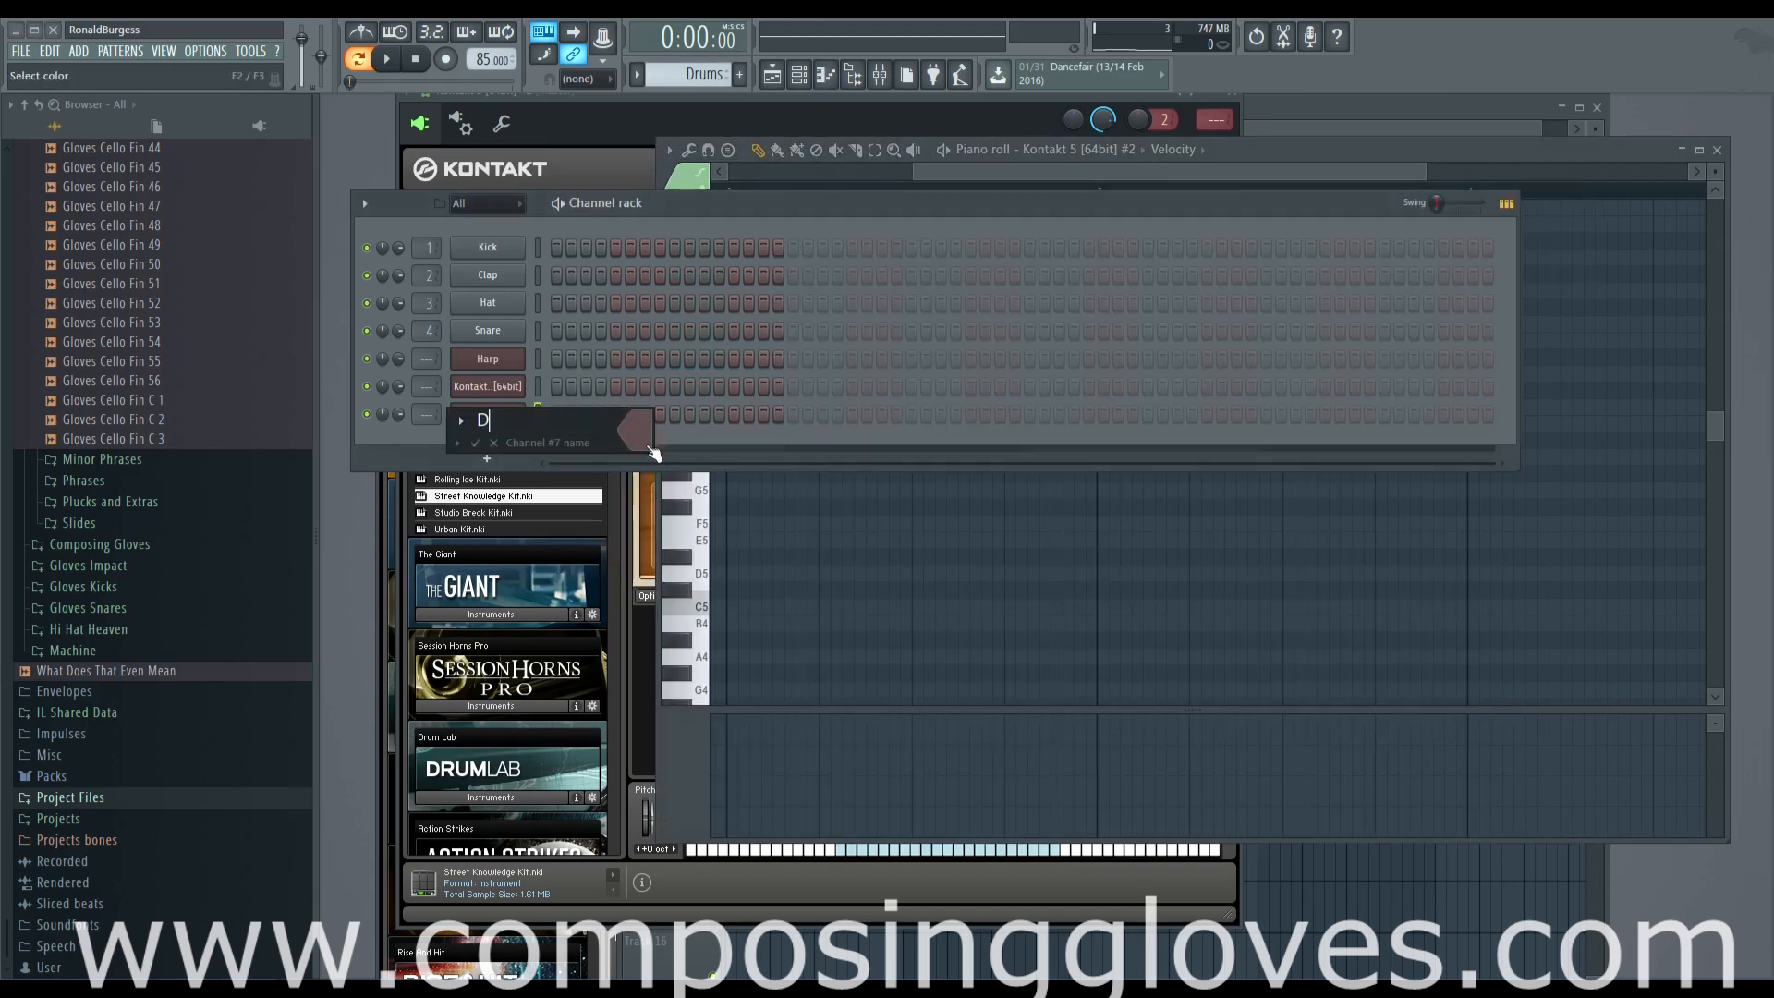
{"action": "type", "text": "rums"}
{"action": "key", "text": "Return"}
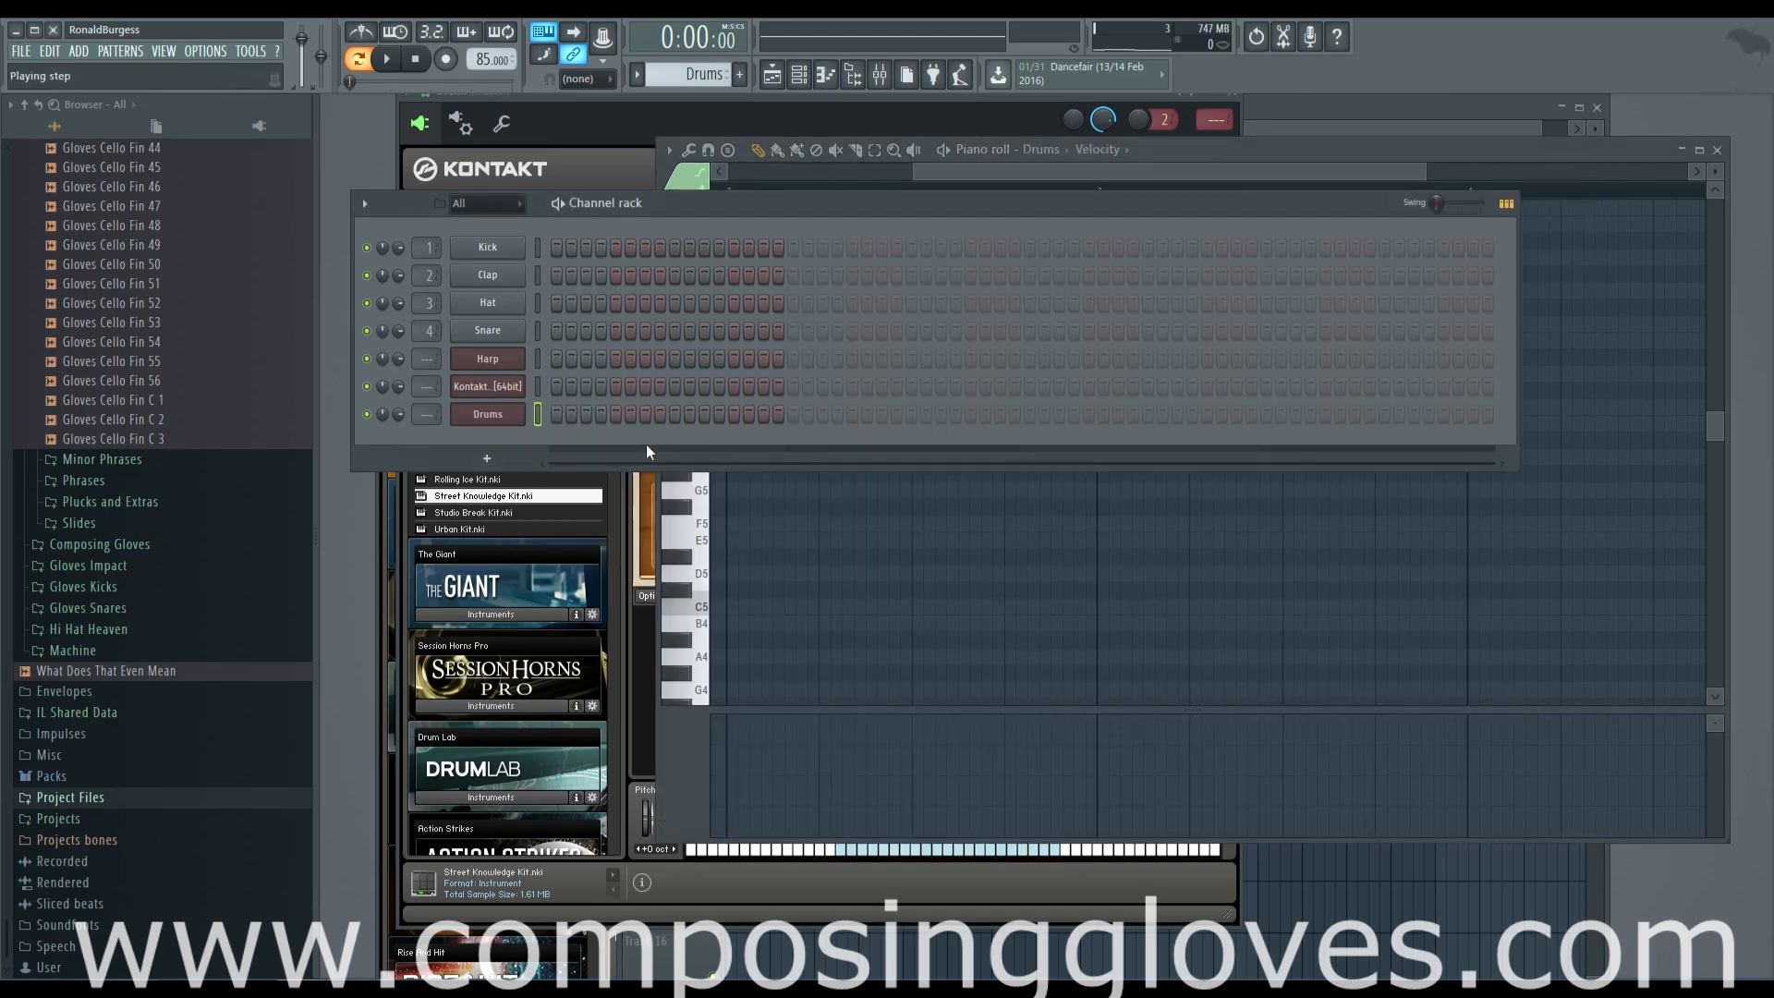
Open the piano roll of the Drums channel
{"action": "right_click", "coordinate": [514, 421]}
{"action": "left_click", "coordinate": [553, 413]}
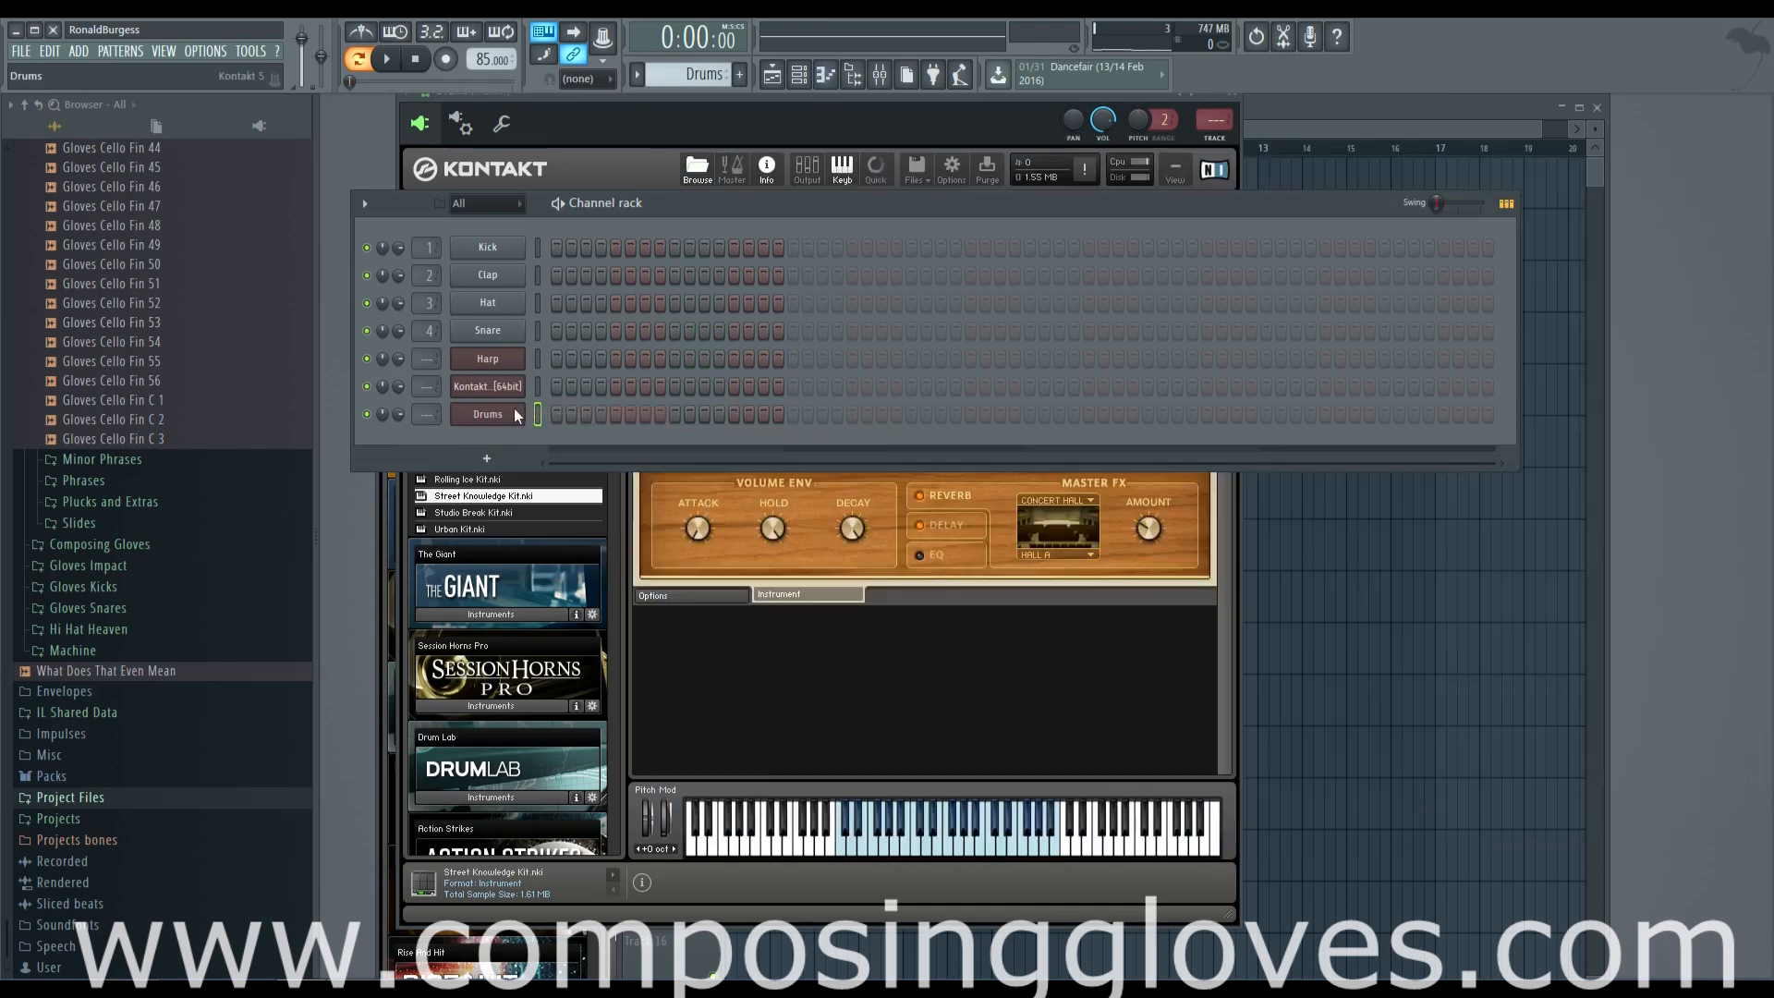
{"action": "right_click", "coordinate": [518, 413]}
{"action": "left_click", "coordinate": [565, 413]}
Audition the drum kit's sounds across the piano roll keys from the upper octaves downward
{"action": "left_click", "coordinate": [698, 425]}
{"action": "left_click", "coordinate": [699, 458]}
{"action": "left_click", "coordinate": [696, 574]}
{"action": "left_click", "coordinate": [688, 525]}
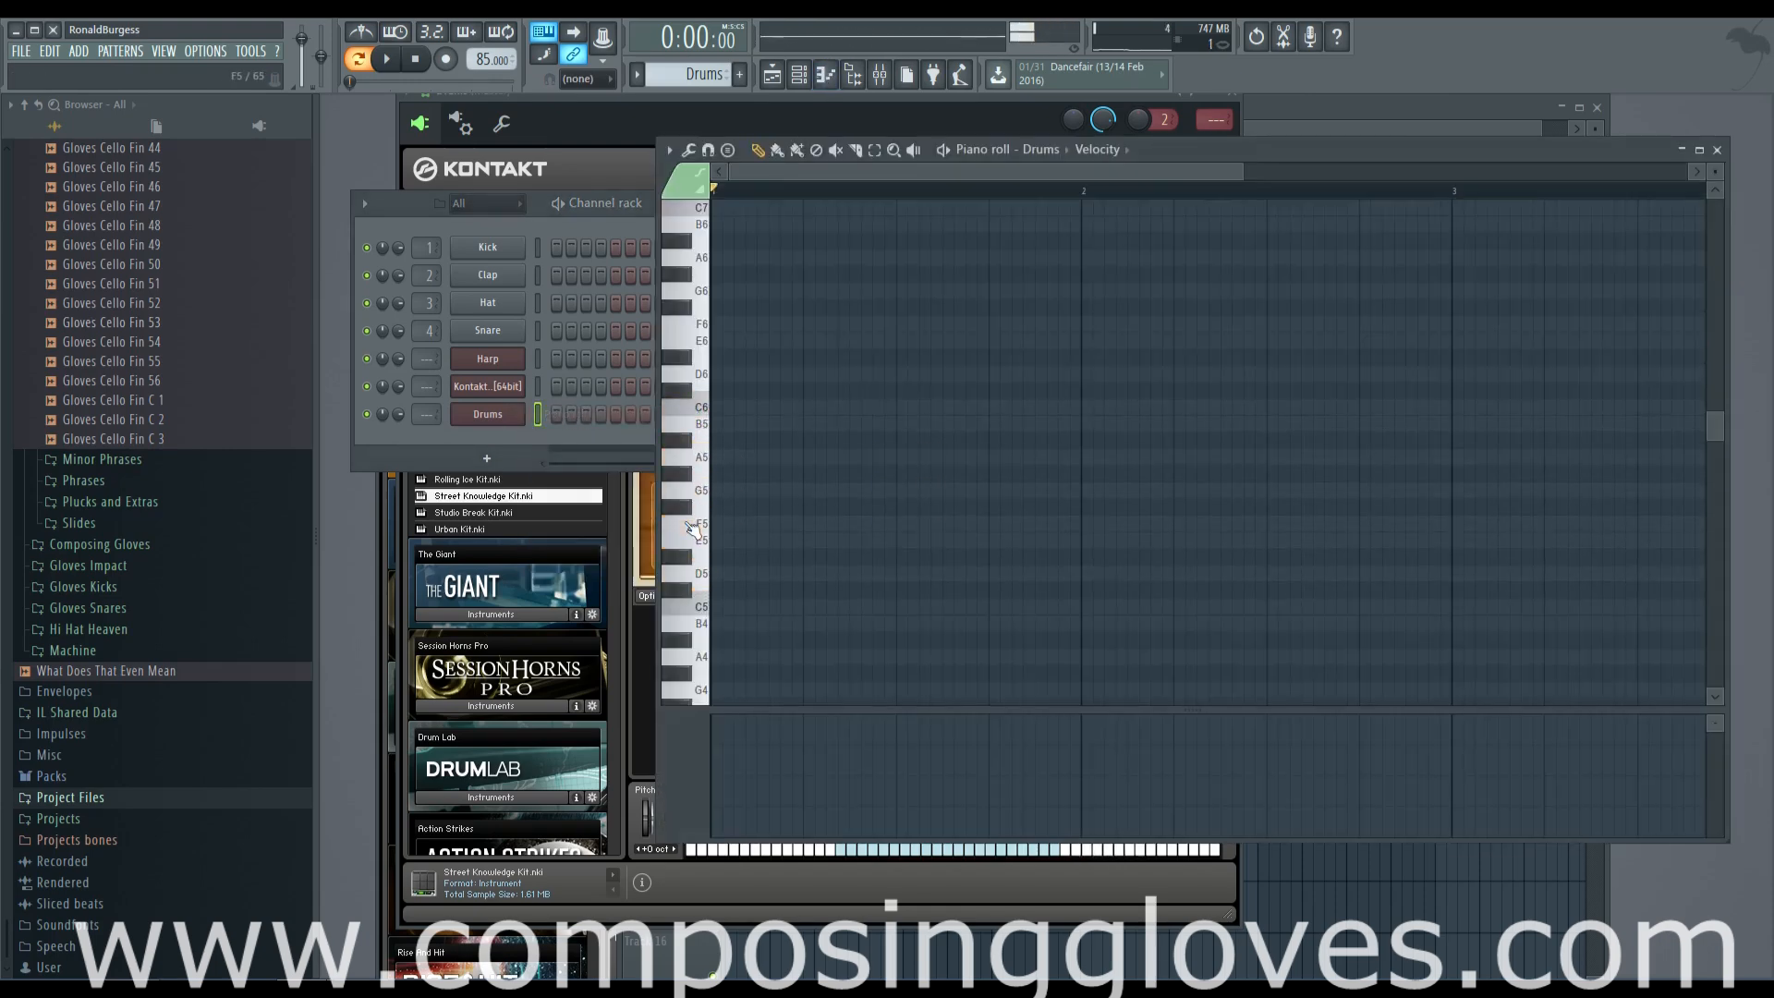
{"action": "scroll", "coordinate": [693, 529], "scroll_direction": "down", "scroll_amount": 3}
{"action": "left_click", "coordinate": [695, 499]}
{"action": "left_click", "coordinate": [698, 527]}
{"action": "left_click", "coordinate": [702, 556]}
{"action": "left_click", "coordinate": [708, 620]}
Audition the lower keys around C4 and place a C4 drum note at the start of bar 1
{"action": "scroll", "coordinate": [705, 638], "scroll_direction": "down", "scroll_amount": 3}
{"action": "left_click", "coordinate": [700, 605]}
{"action": "left_click", "coordinate": [700, 626]}
{"action": "left_click", "coordinate": [697, 607]}
{"action": "left_click", "coordinate": [700, 607]}
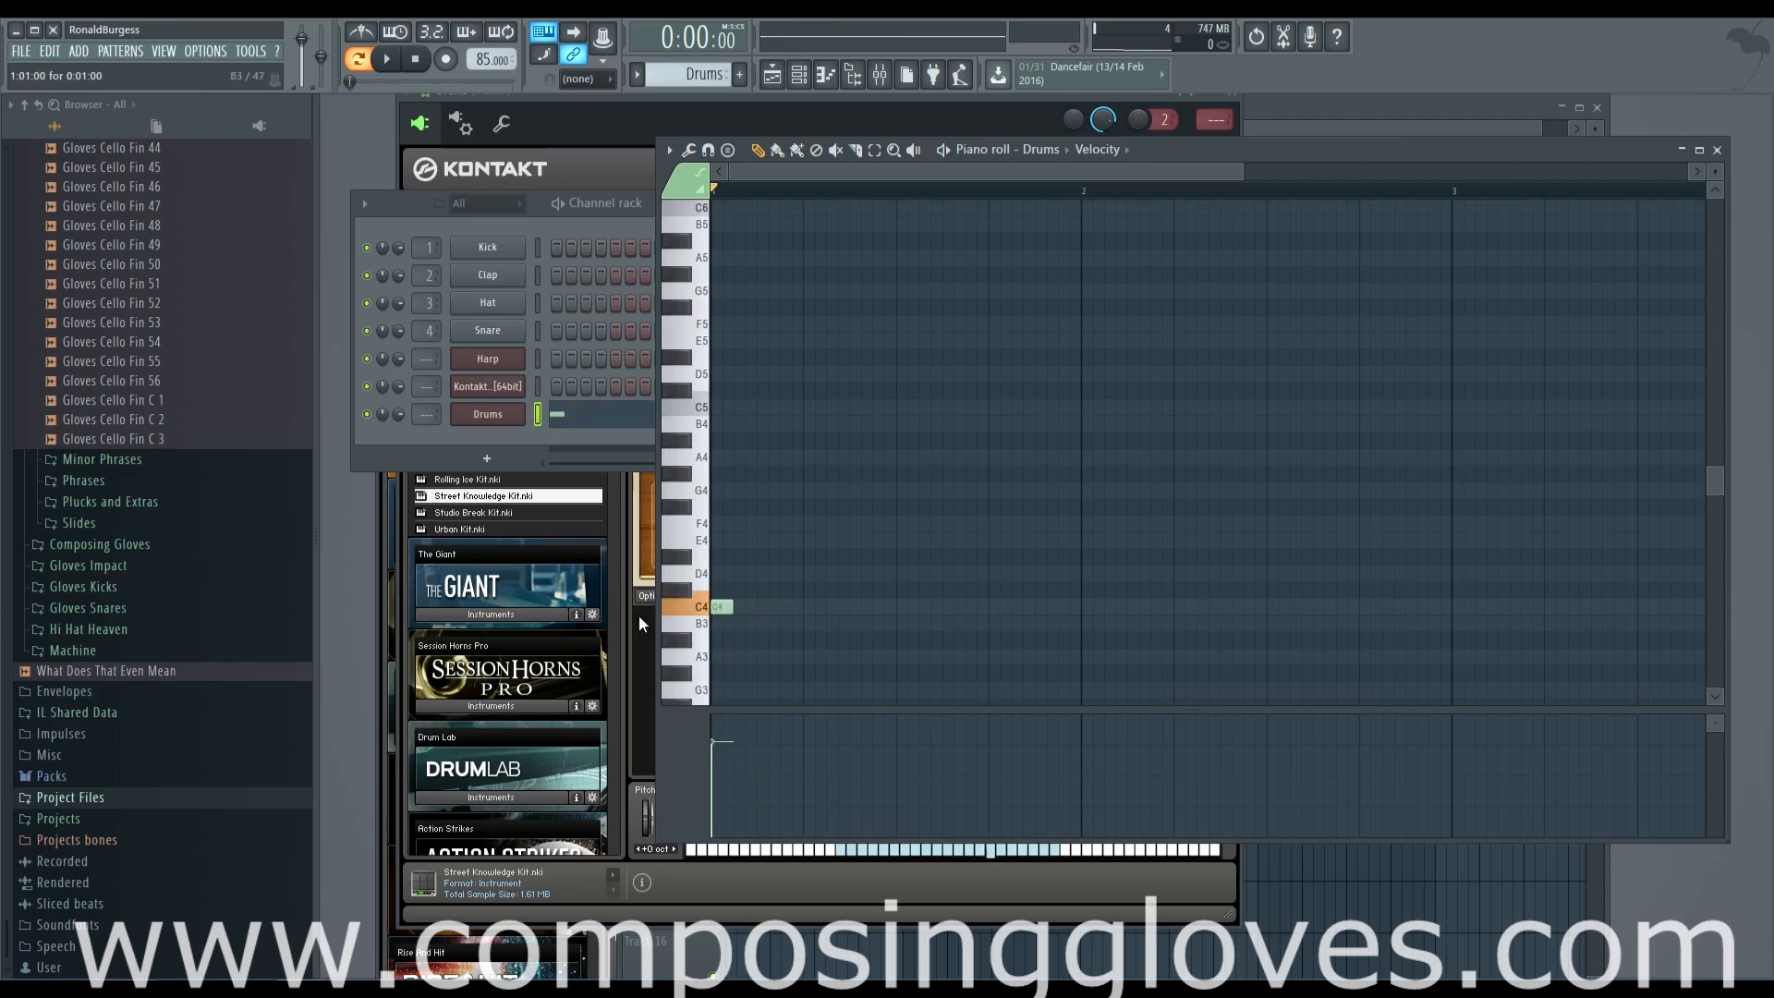
Play the drum pattern and audition the kit sounds on the keys around G4
{"action": "key", "text": "space"}
{"action": "scroll", "coordinate": [762, 577], "scroll_direction": "up", "scroll_amount": 3}
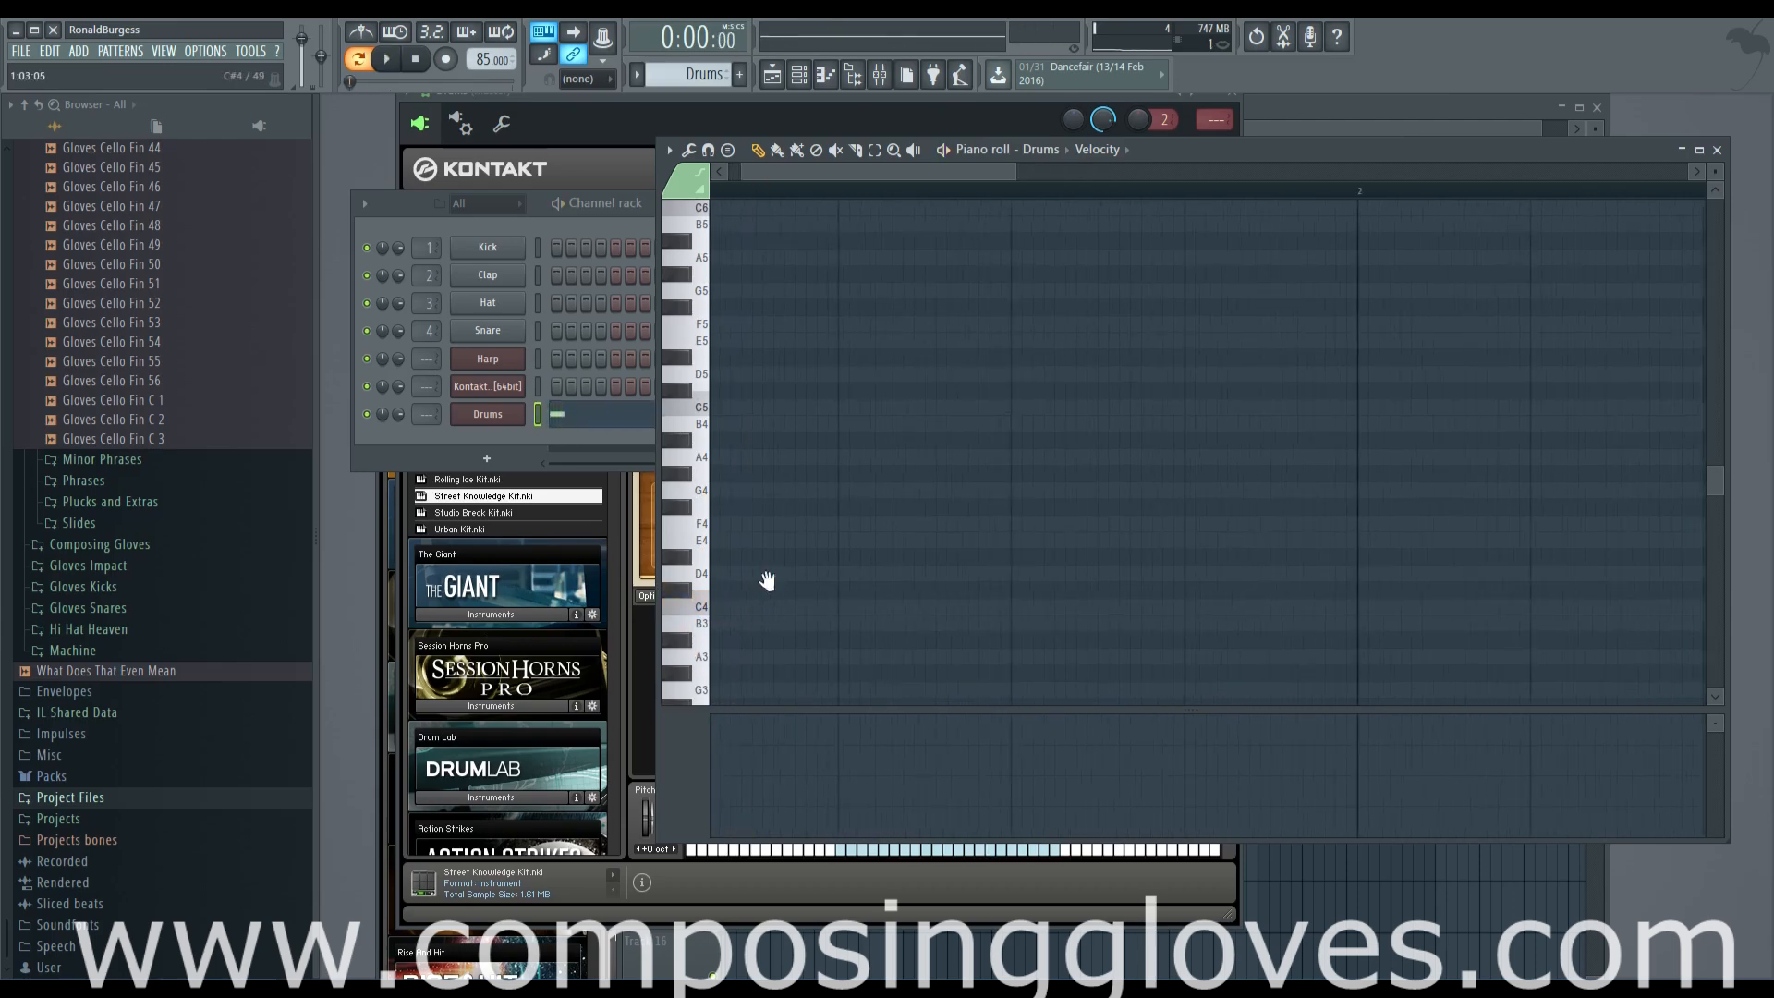
{"action": "left_click_drag", "start_coordinate": [761, 582], "coordinate": [1005, 578]}
{"action": "left_click", "coordinate": [704, 420]}
{"action": "left_click", "coordinate": [705, 480]}
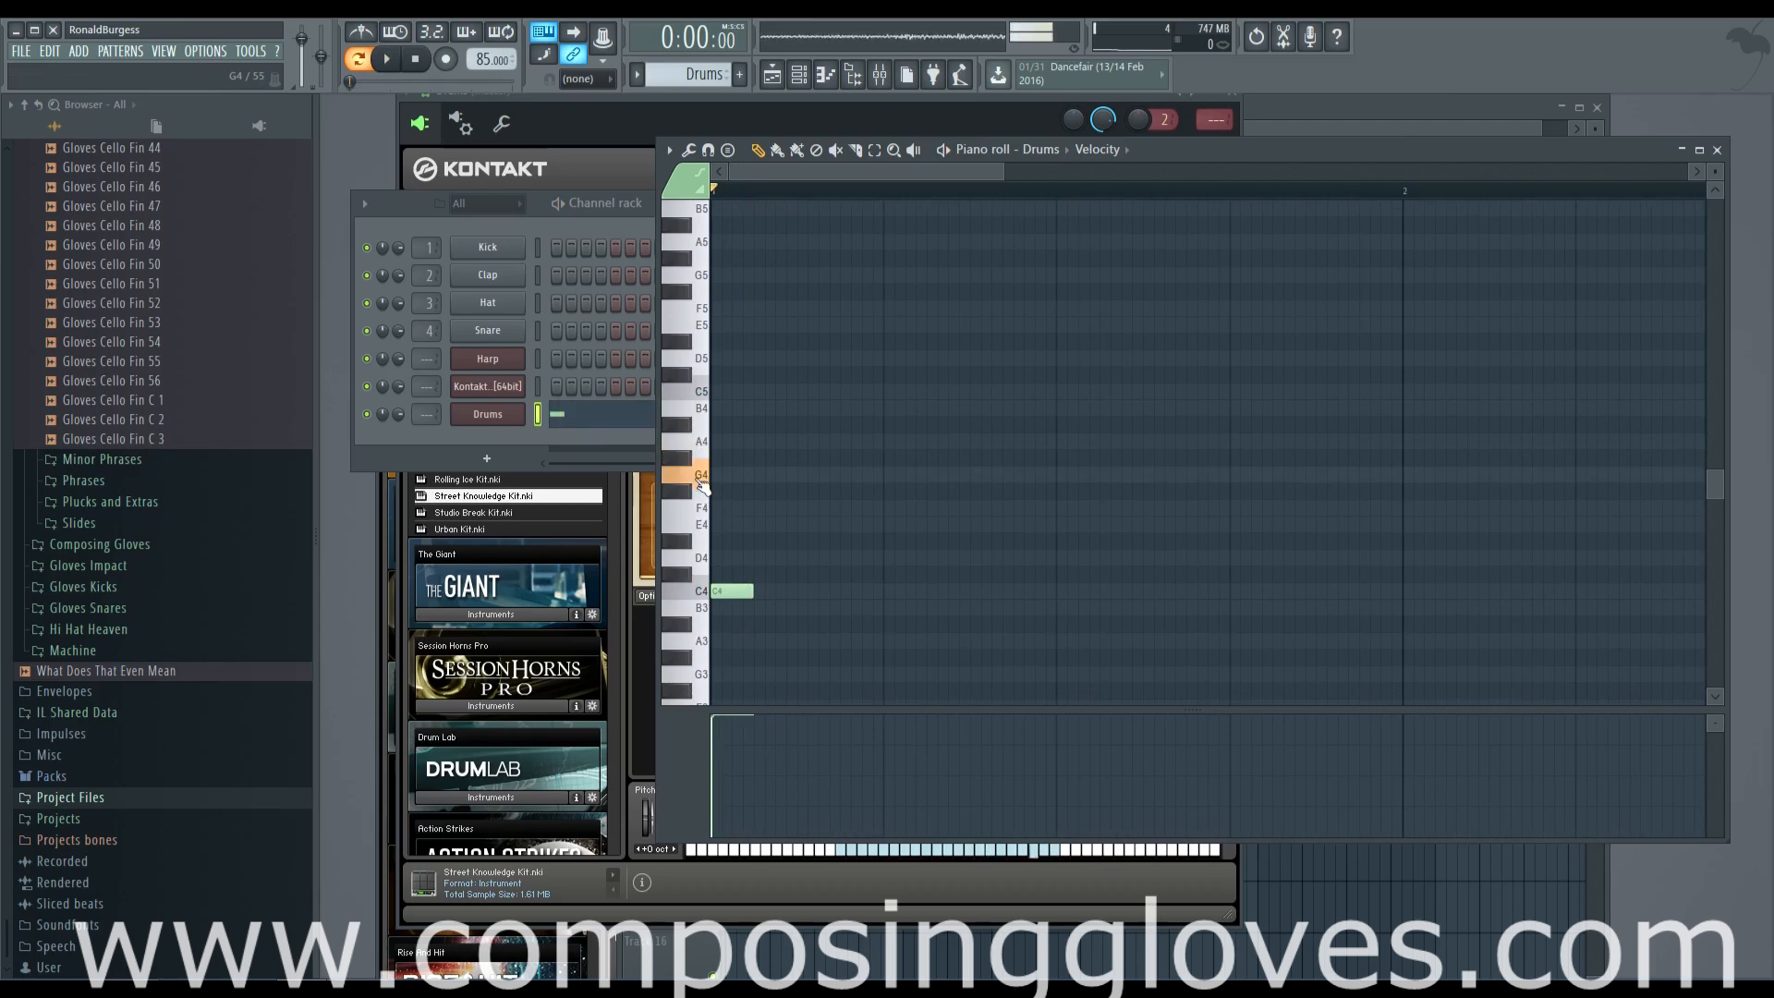
{"action": "key", "text": "space"}
{"action": "key", "text": "space"}
Place and remove a trial F4 note, and set the grid snap to Cell
{"action": "left_click", "coordinate": [804, 510]}
{"action": "right_click", "coordinate": [800, 508]}
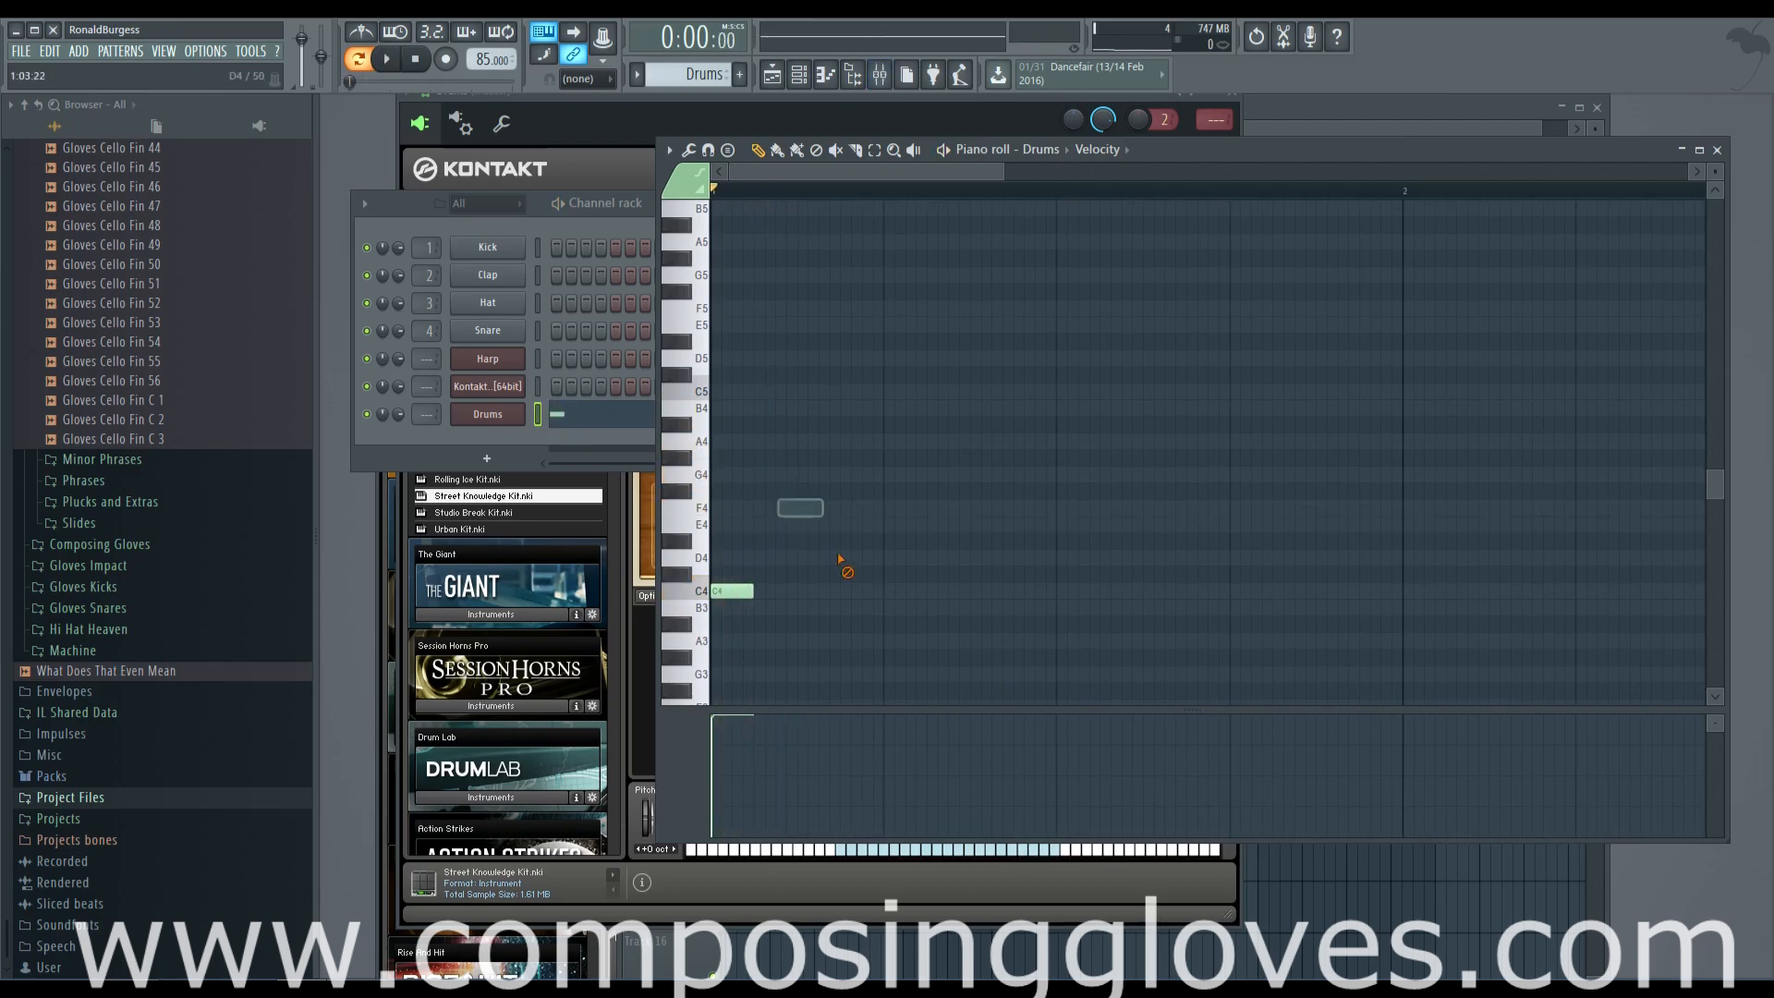
{"action": "left_click", "coordinate": [609, 80]}
{"action": "left_click", "coordinate": [600, 119]}
Add seven F4 notes across bar 1, one on every eighth after the opening C4 note
{"action": "left_click", "coordinate": [824, 512]}
{"action": "scroll", "coordinate": [910, 568], "scroll_direction": "down", "scroll_amount": 3}
{"action": "key", "text": "space"}
{"action": "key", "text": "space"}
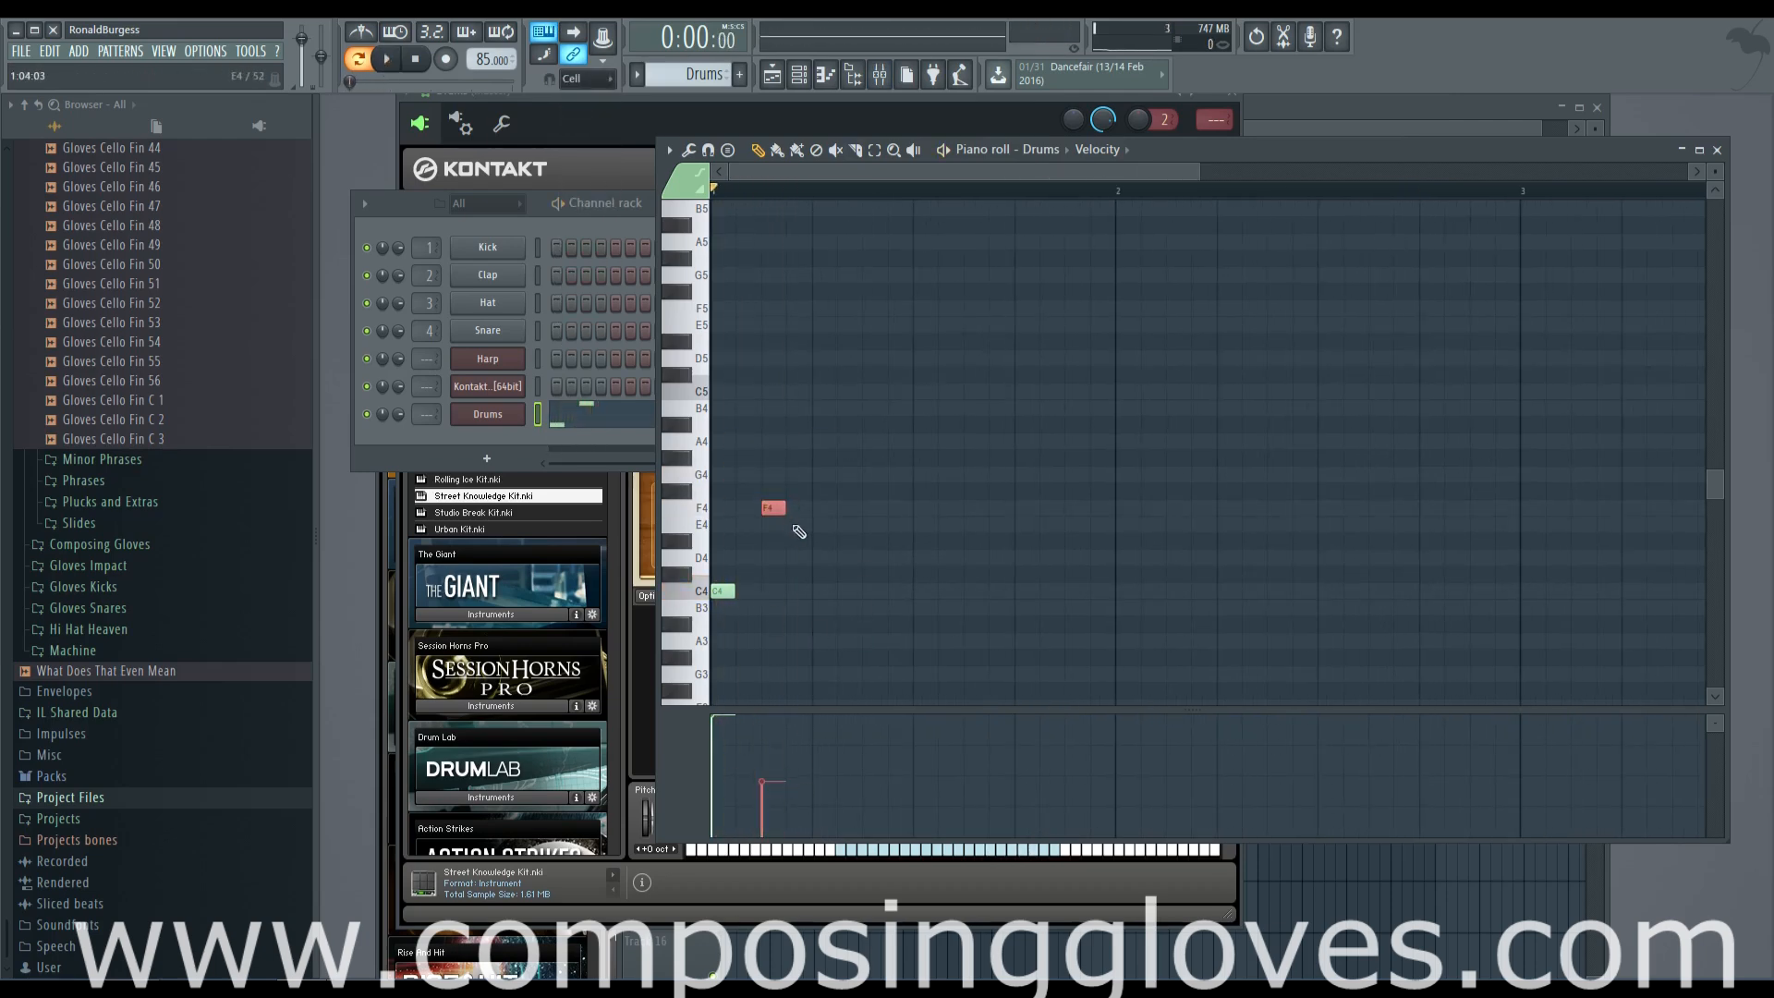
{"action": "left_click", "coordinate": [822, 510]}
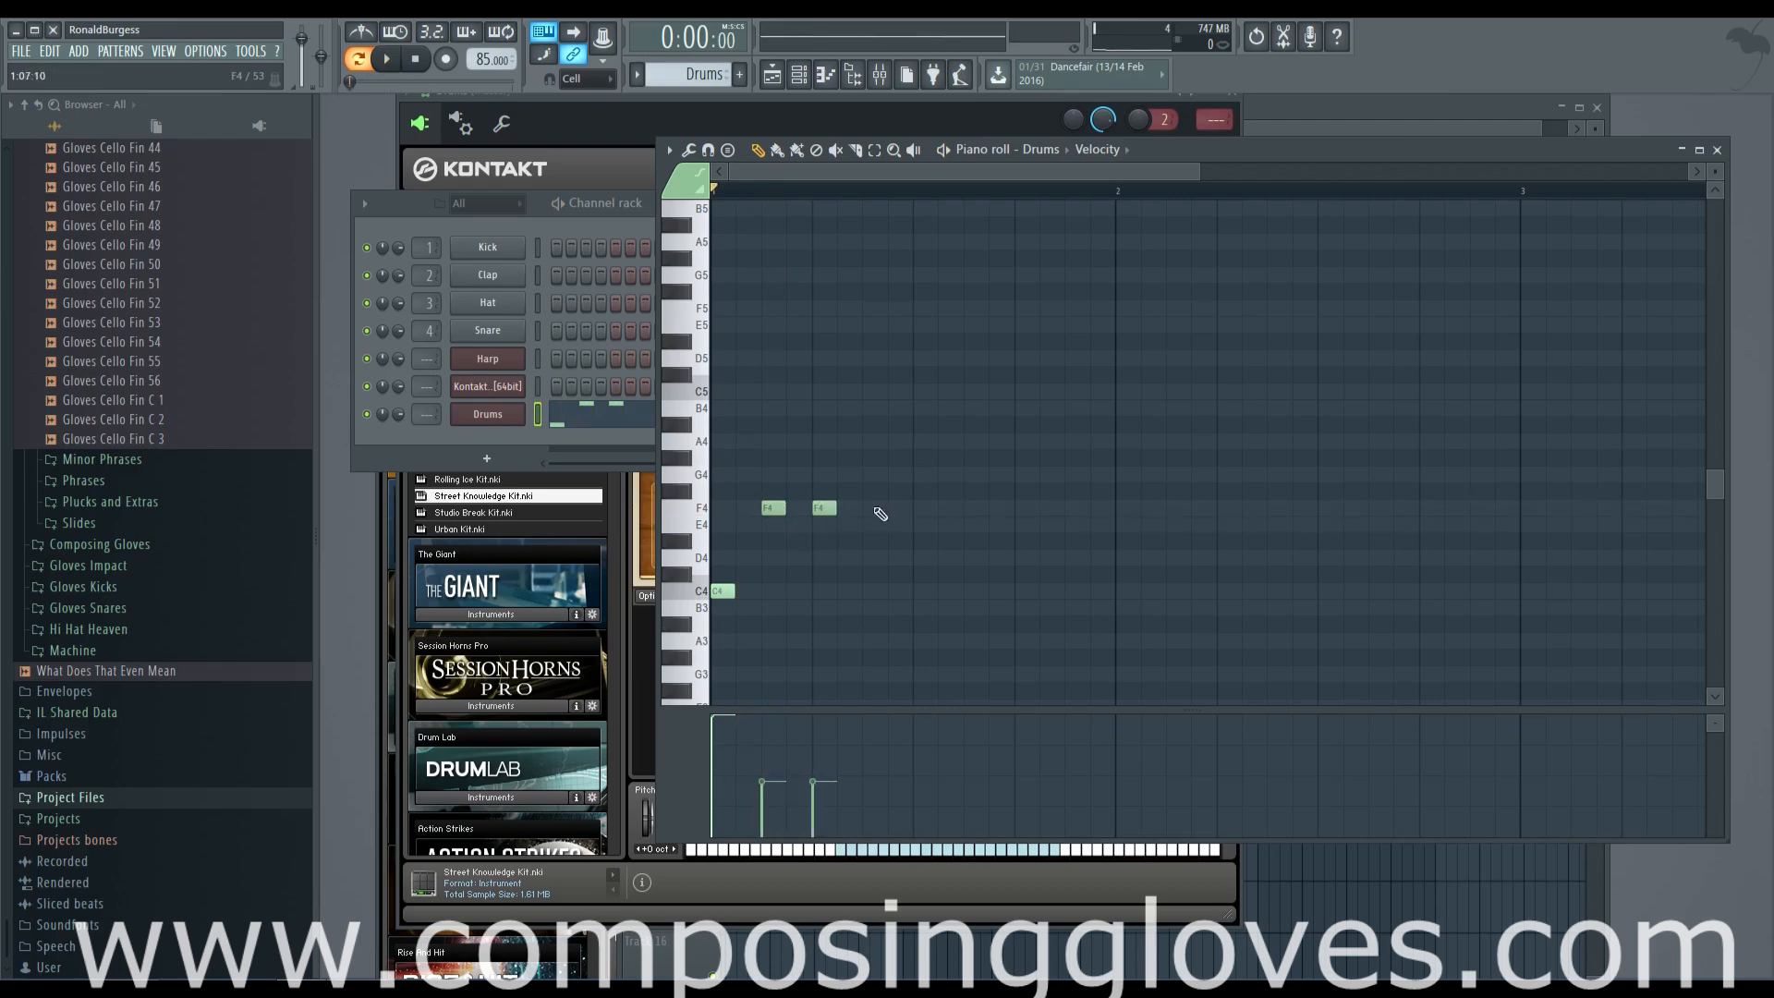
{"action": "left_click", "coordinate": [976, 510]}
{"action": "left_click", "coordinate": [1026, 509]}
{"action": "left_click", "coordinate": [1078, 509]}
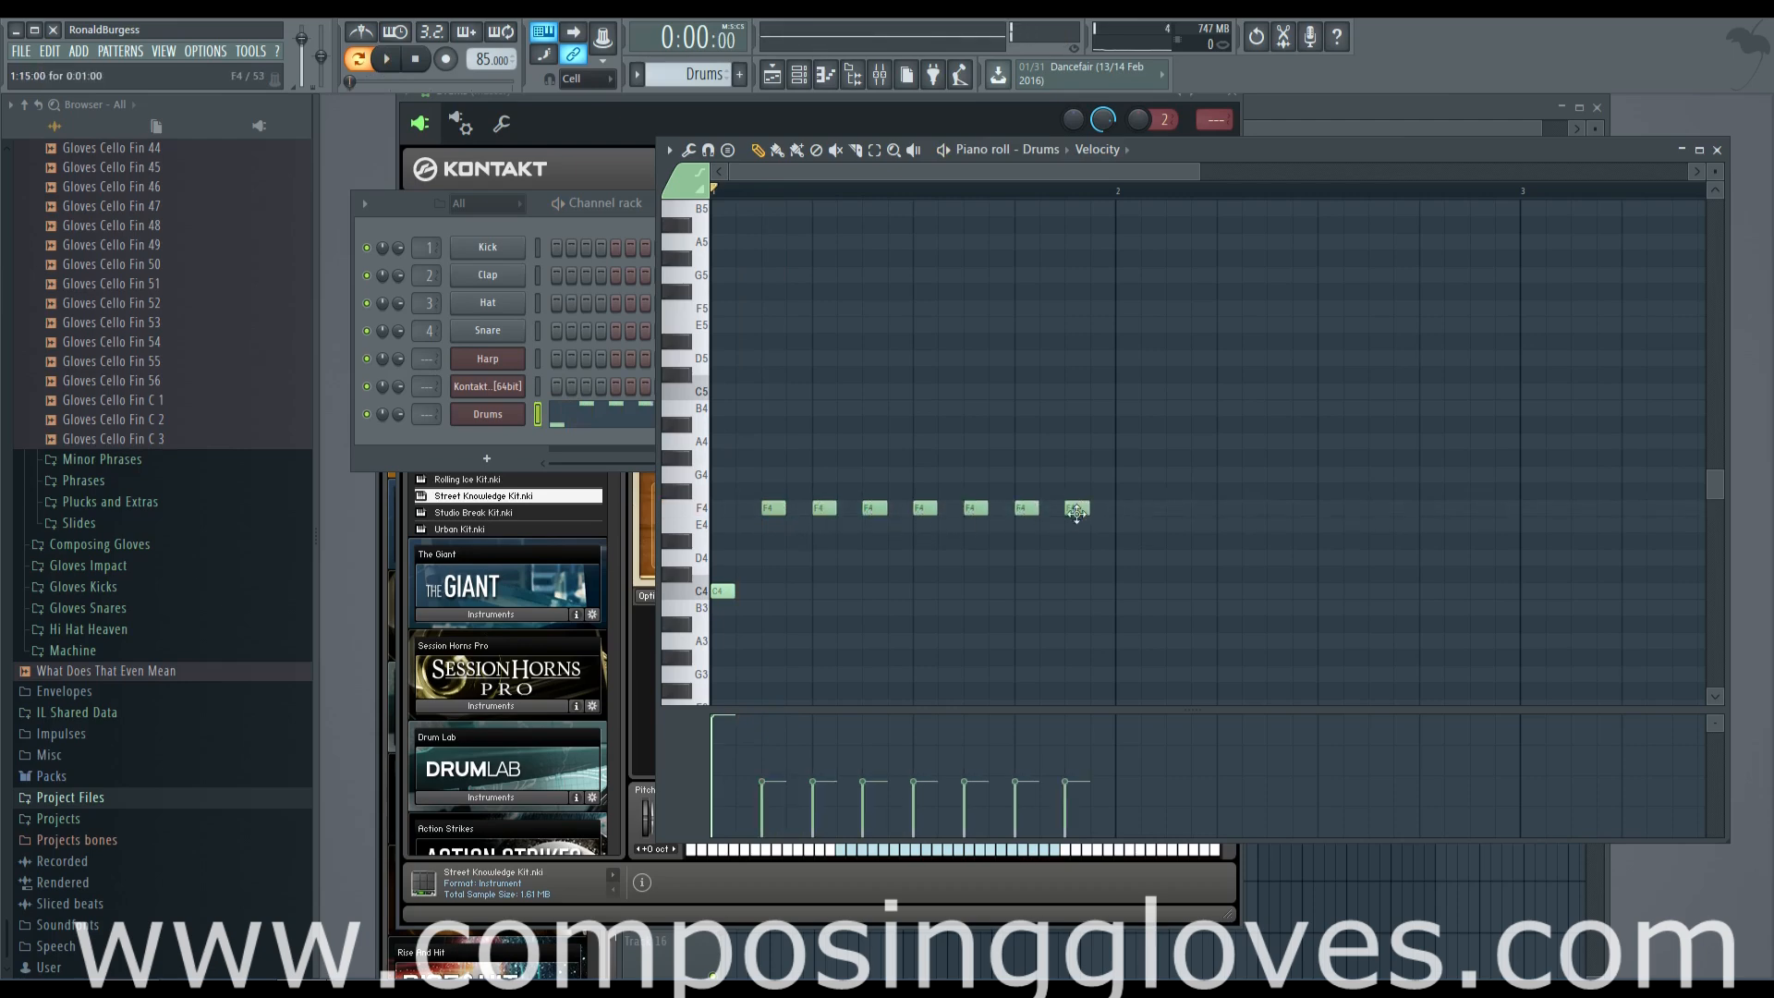
Select the F4 notes and give them varied velocities, with the first slightly higher, checking the groove in playback
{"action": "left_click_drag", "start_coordinate": [746, 467], "coordinate": [1506, 608]}
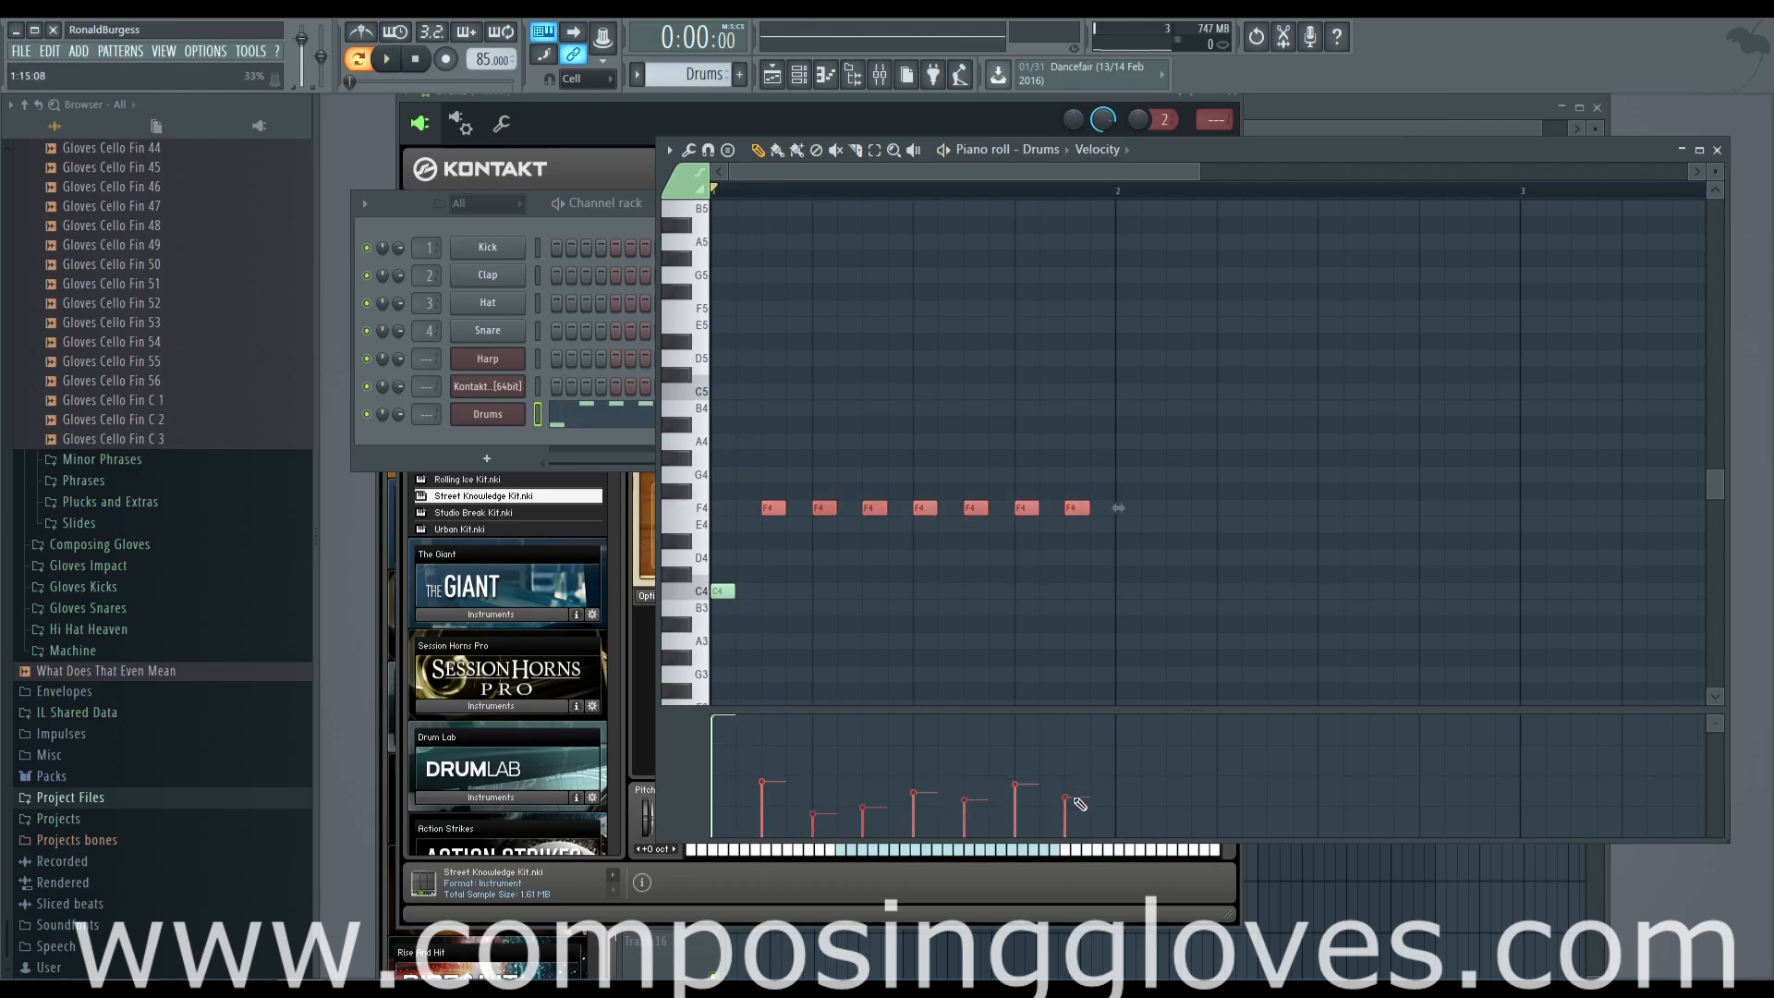
{"action": "key", "text": "space"}
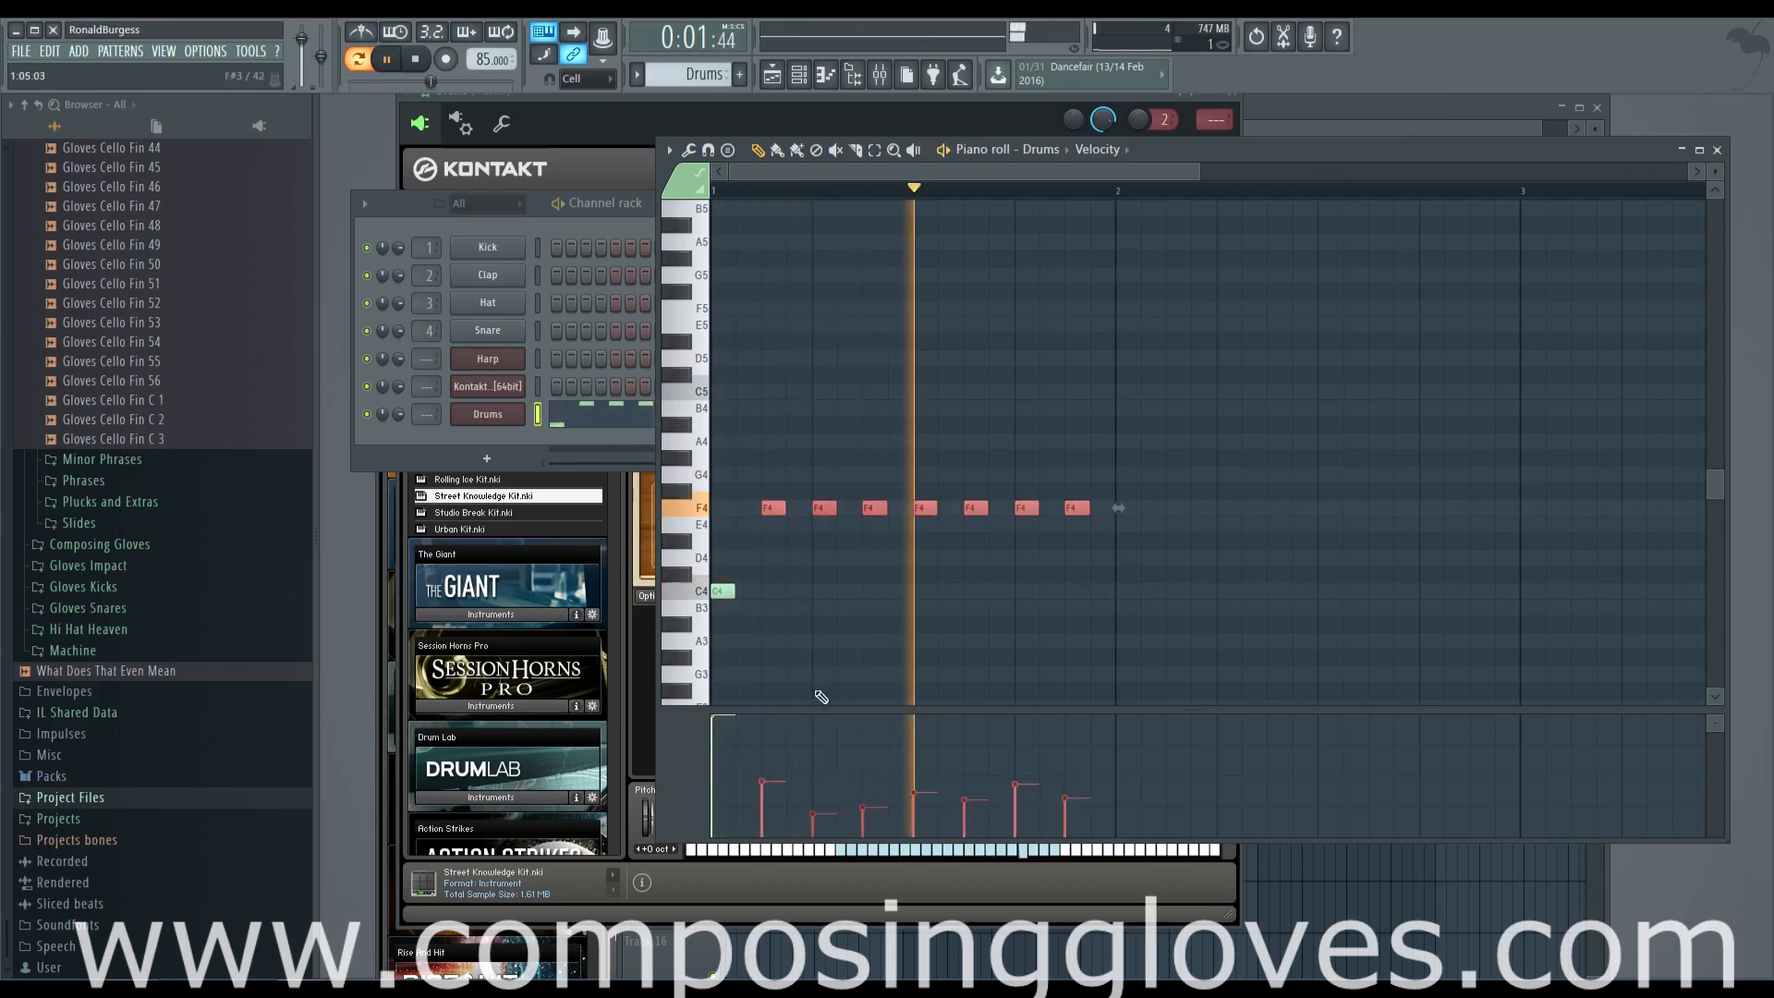
{"action": "left_click_drag", "start_coordinate": [768, 785], "coordinate": [768, 773]}
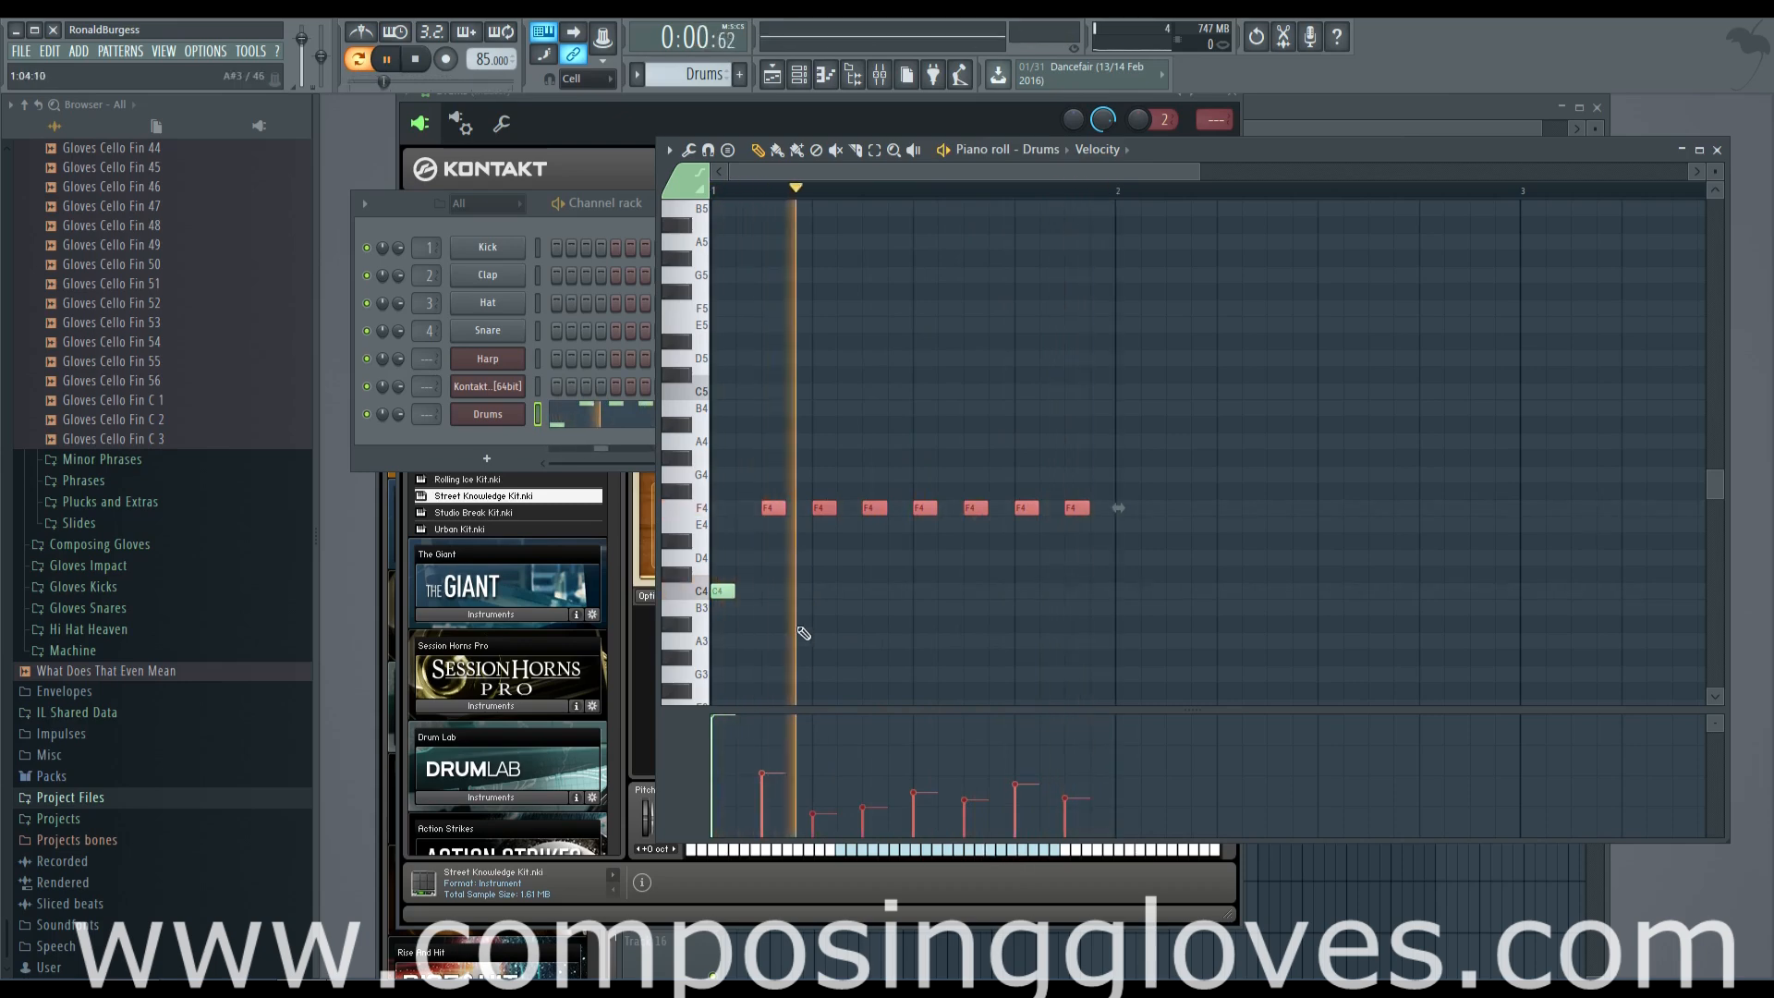
{"action": "key", "text": "space"}
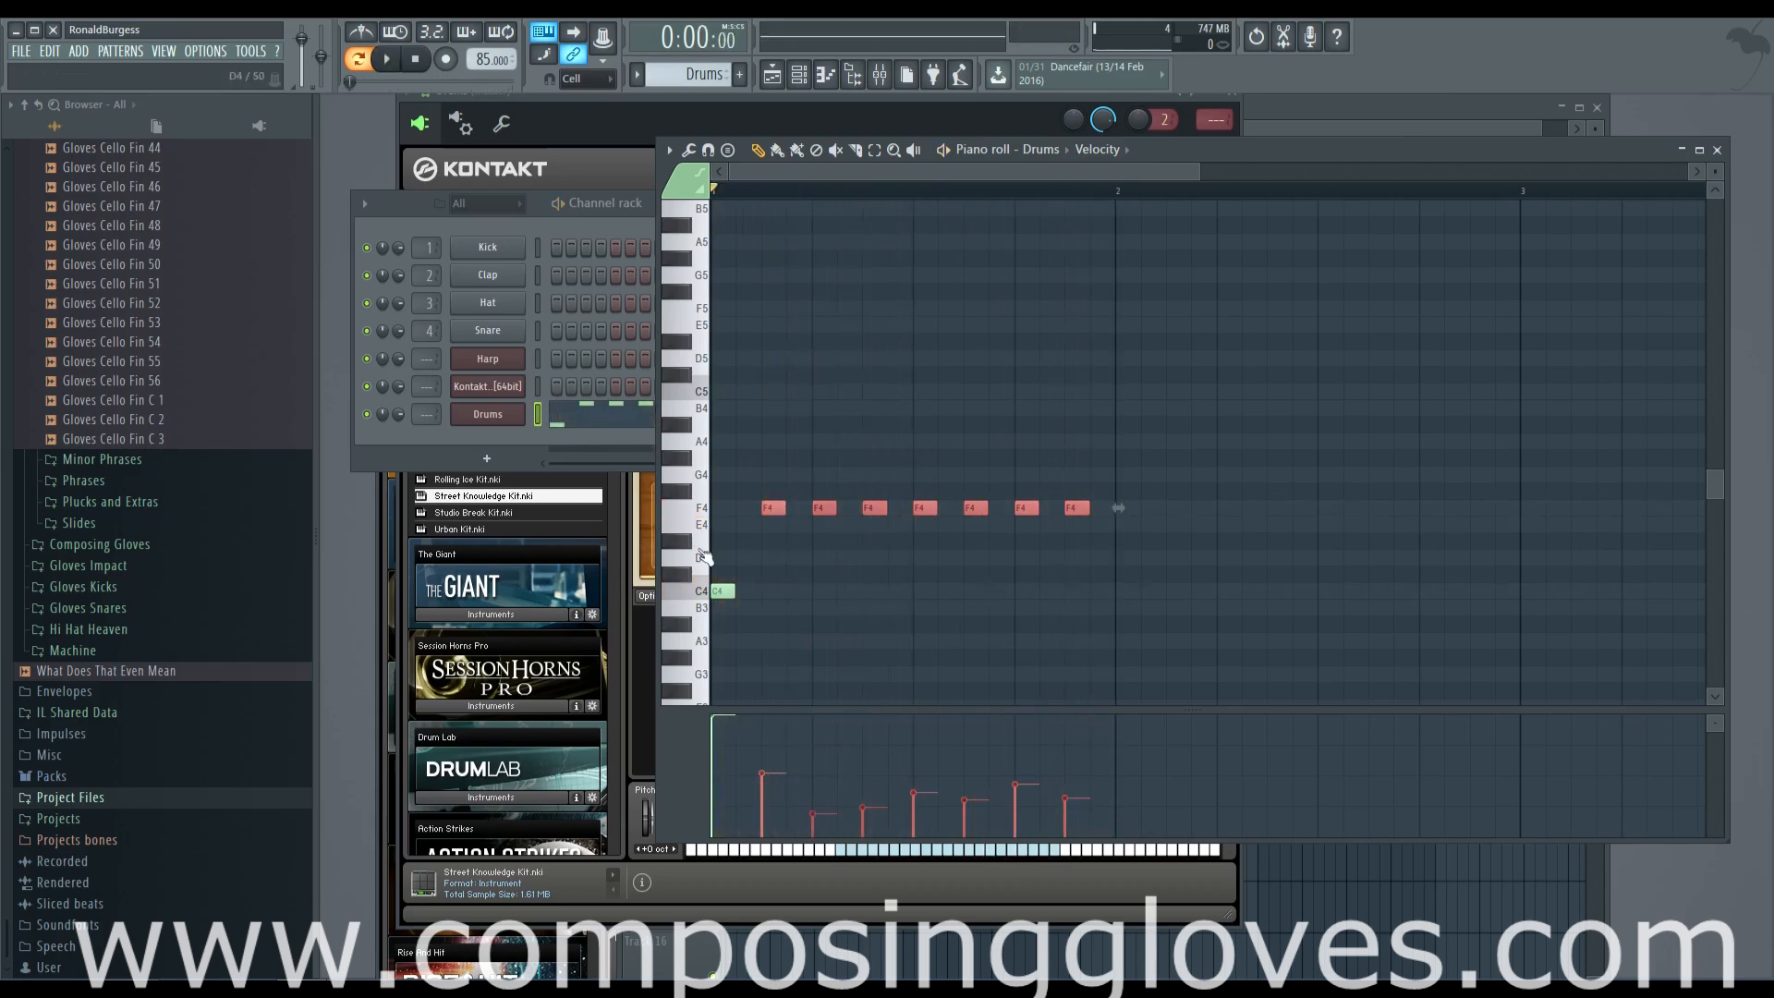
Add an E4 note on beat 3 of bar 1 at about 85% velocity and play the pattern
{"action": "left_click", "coordinate": [851, 529]}
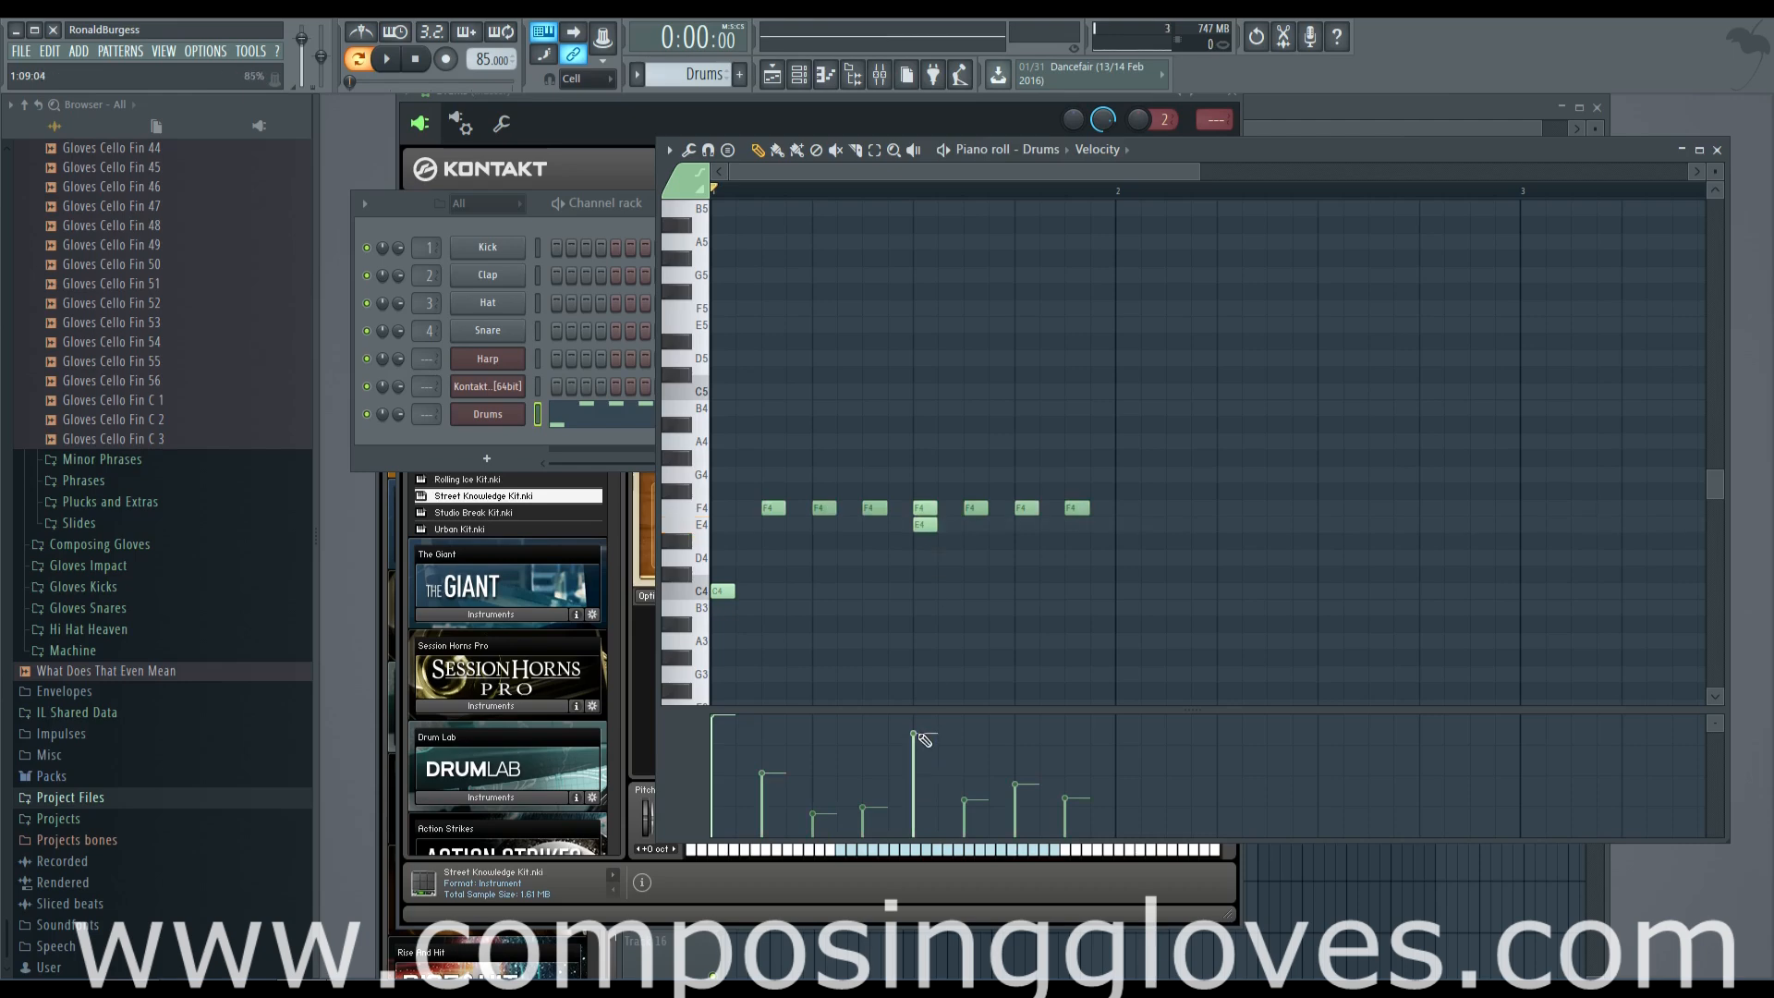
{"action": "left_click", "coordinate": [923, 526]}
{"action": "left_click_drag", "start_coordinate": [825, 168], "coordinate": [807, 174]}
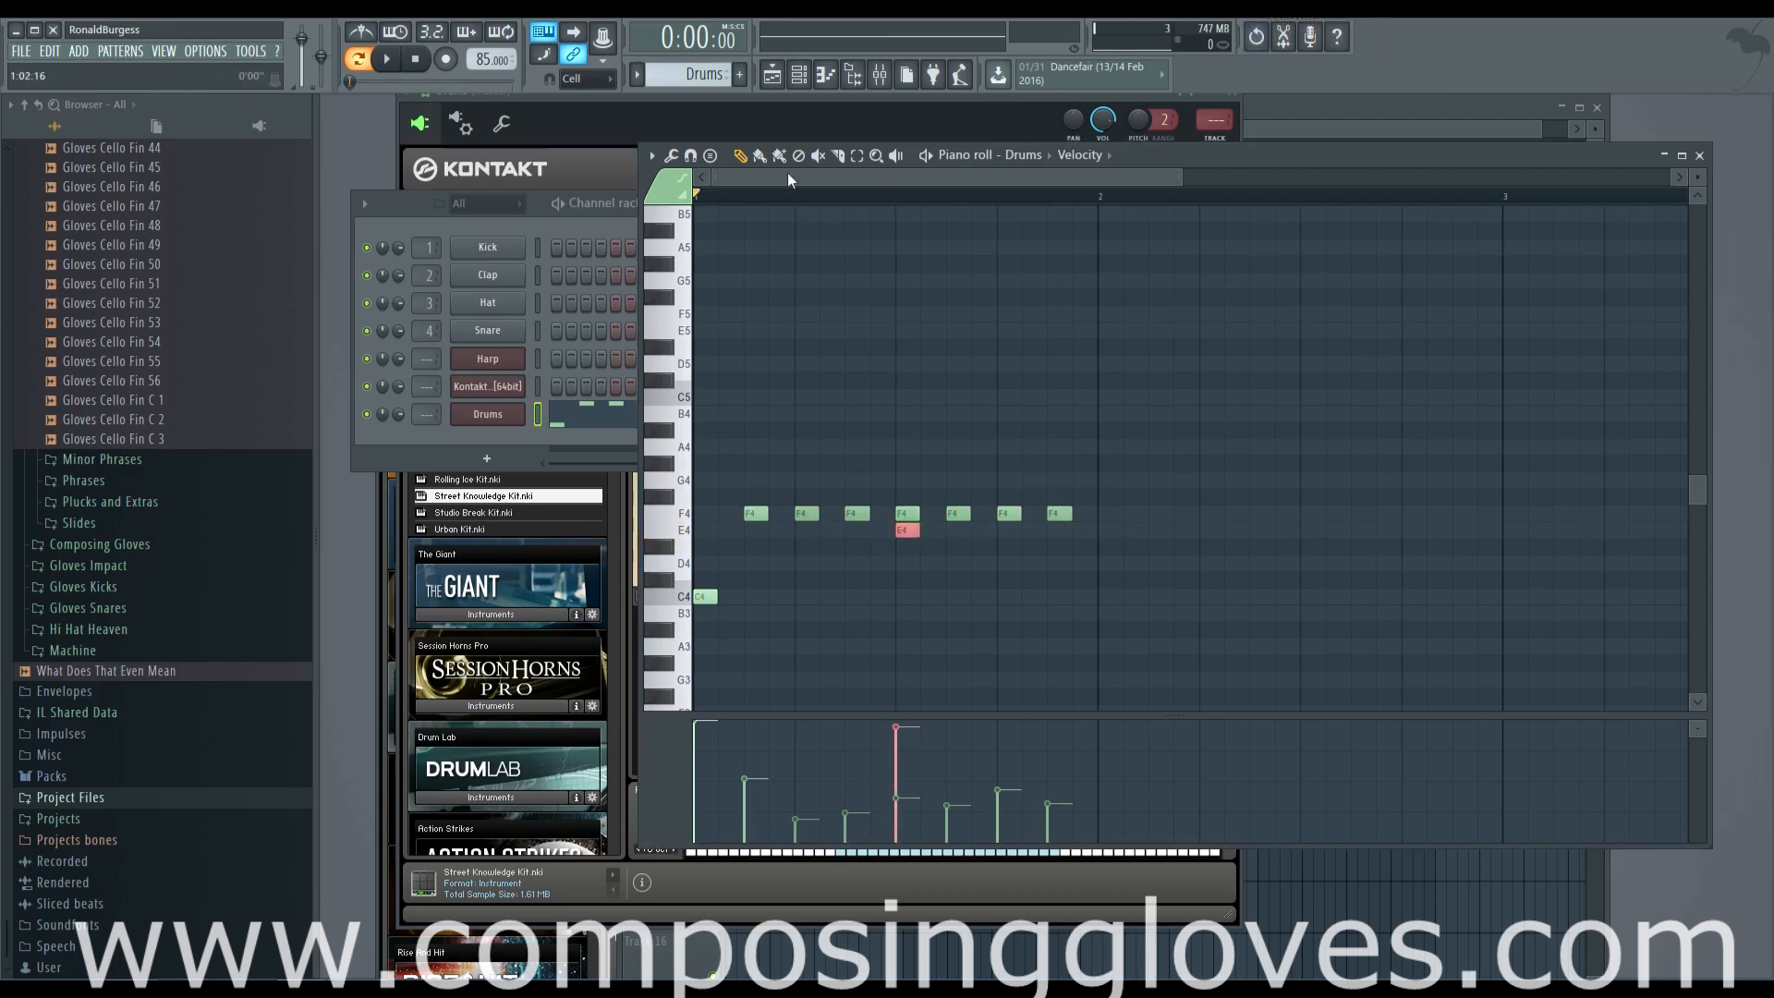
{"action": "key", "text": "space"}
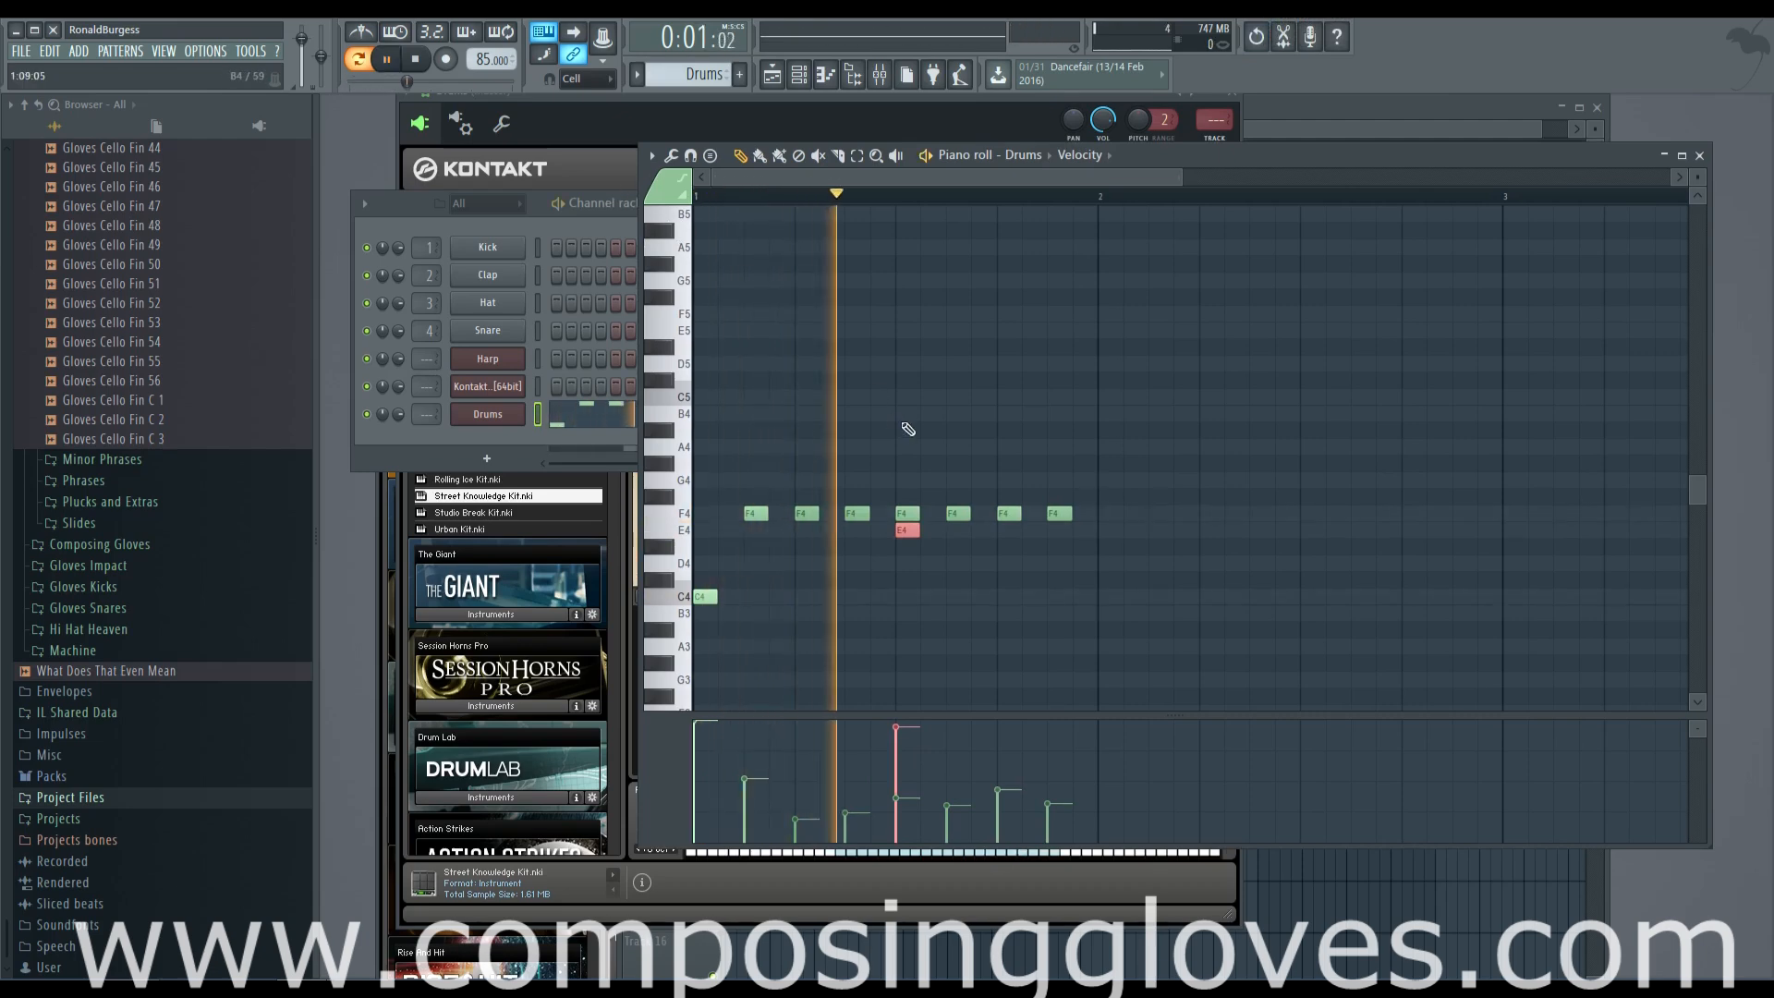
{"action": "key", "text": "space"}
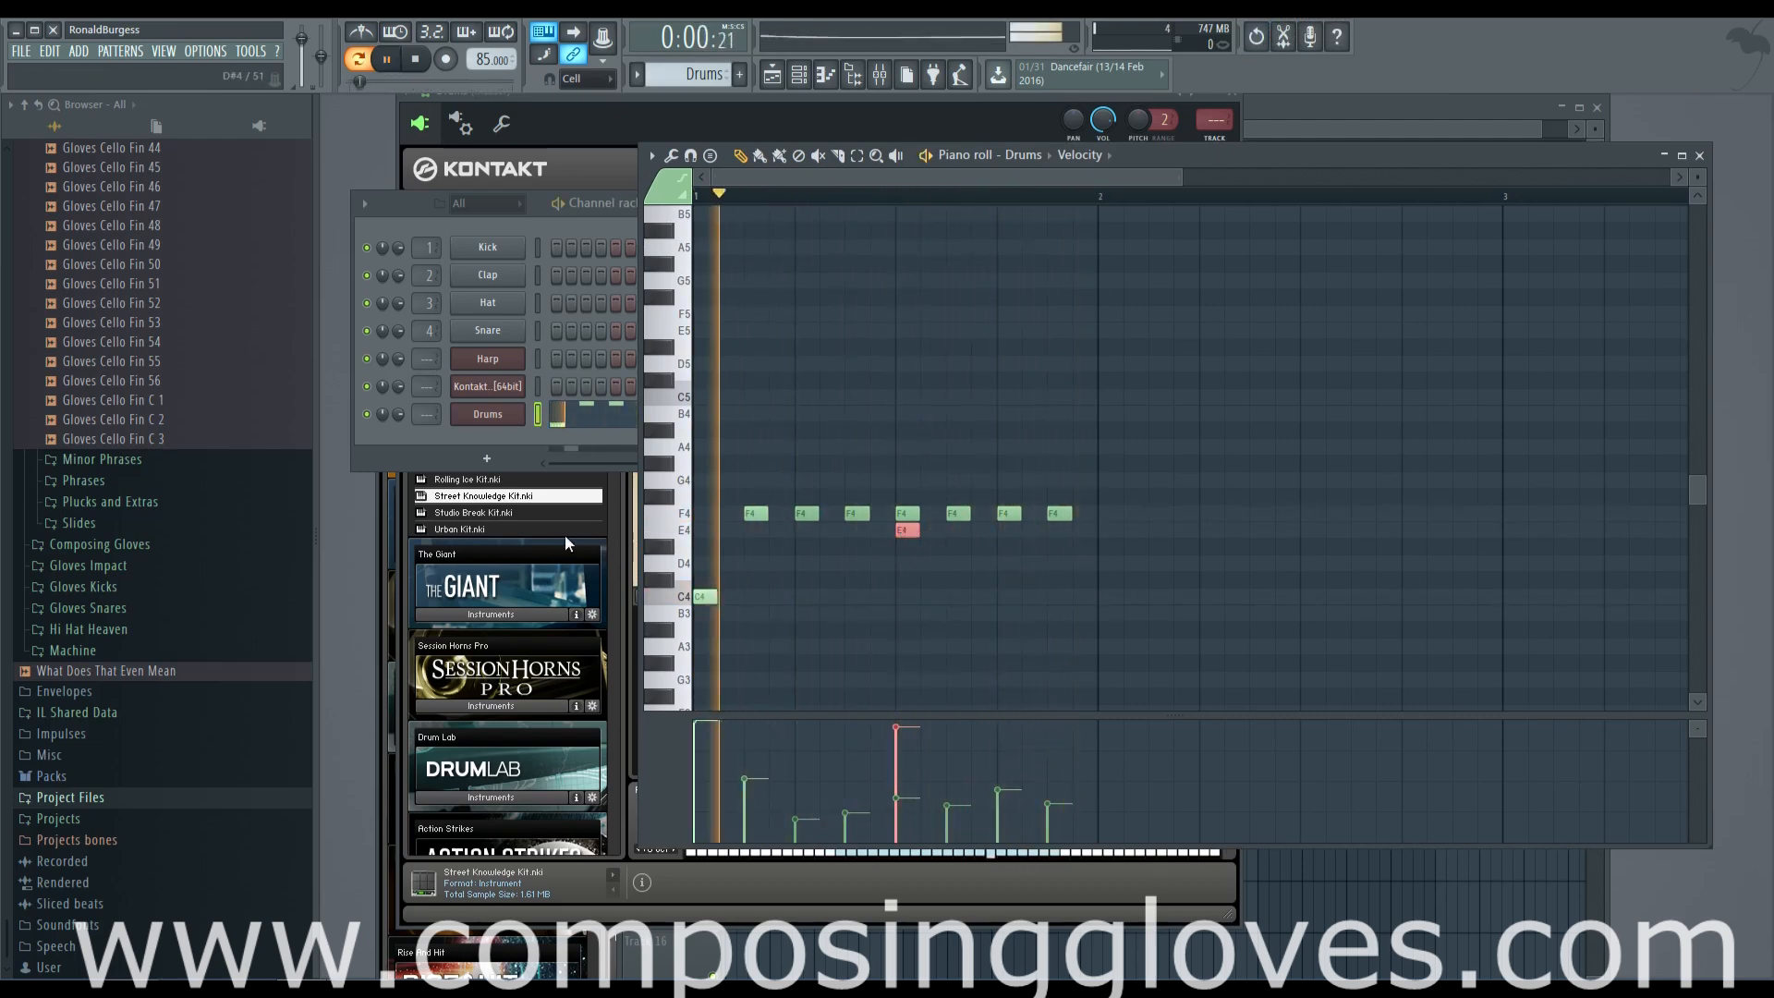
Layer G3 and D3 notes with the E4 note on beat 3 and play the pattern
{"action": "mouse_move", "coordinate": [674, 574]}
{"action": "left_mouse_down"}
{"action": "mouse_move", "coordinate": [682, 691]}
{"action": "mouse_move", "coordinate": [682, 577]}
{"action": "left_mouse_up"}
{"action": "left_click", "coordinate": [907, 580]}
{"action": "key", "text": "space"}
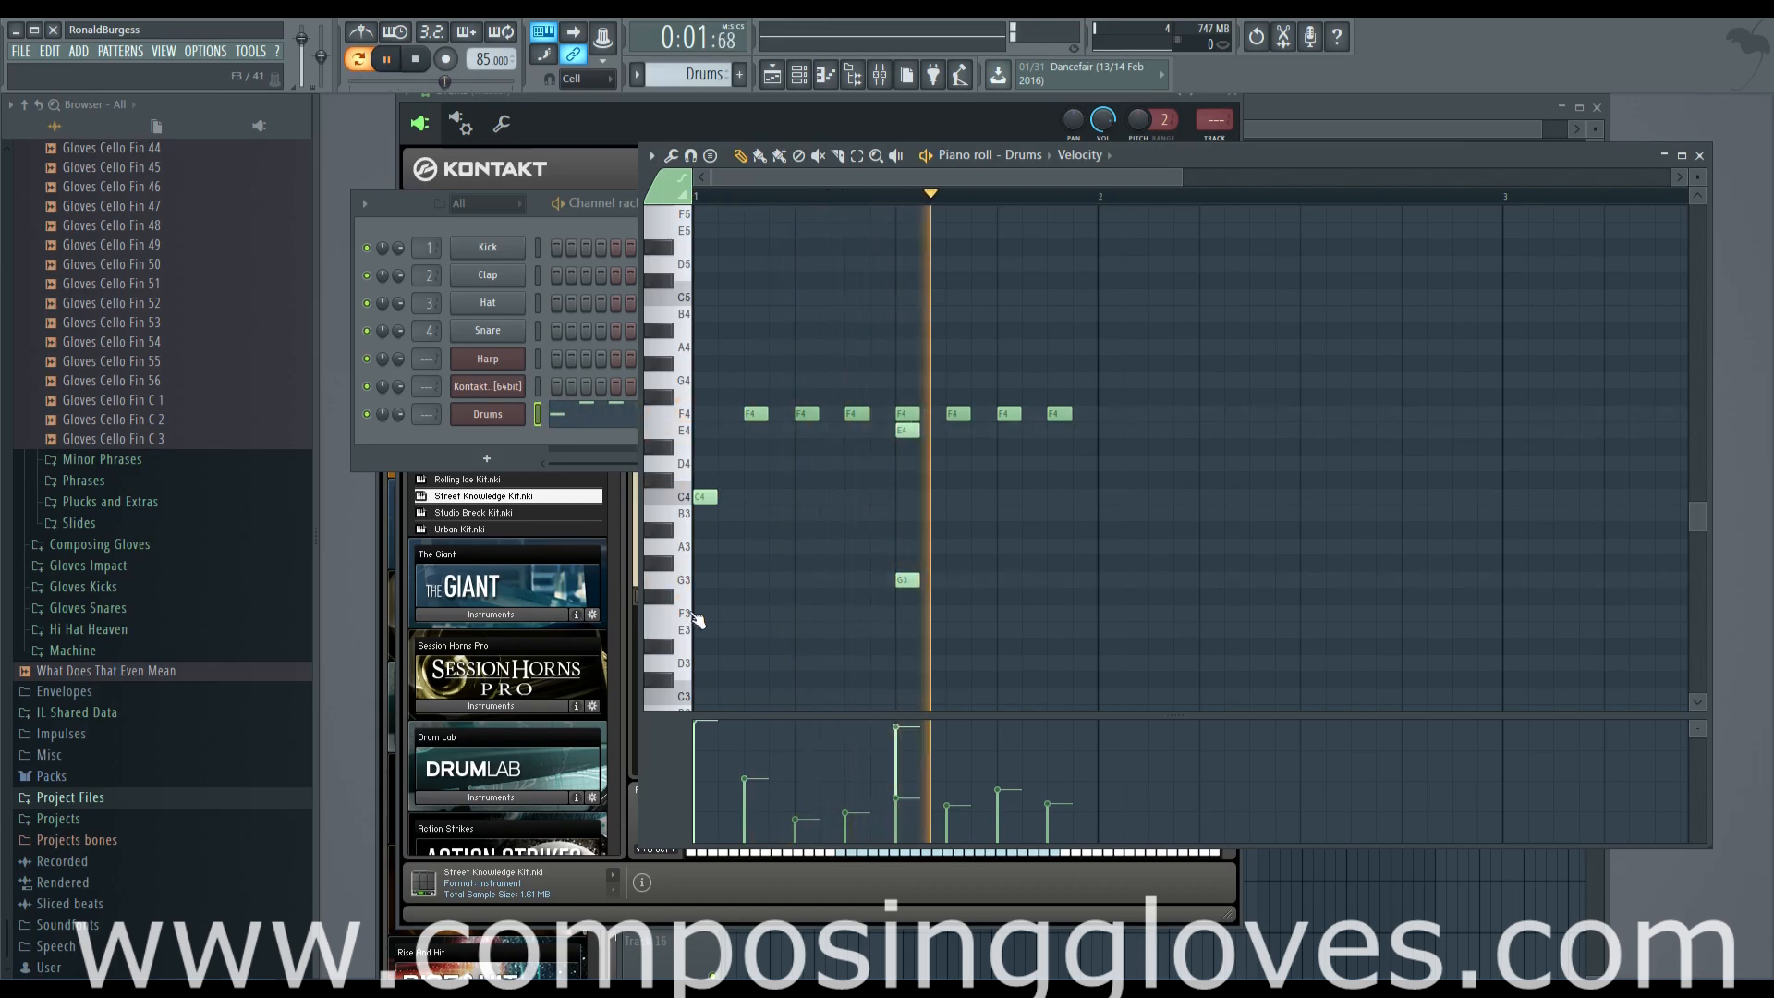
{"action": "key", "text": "space"}
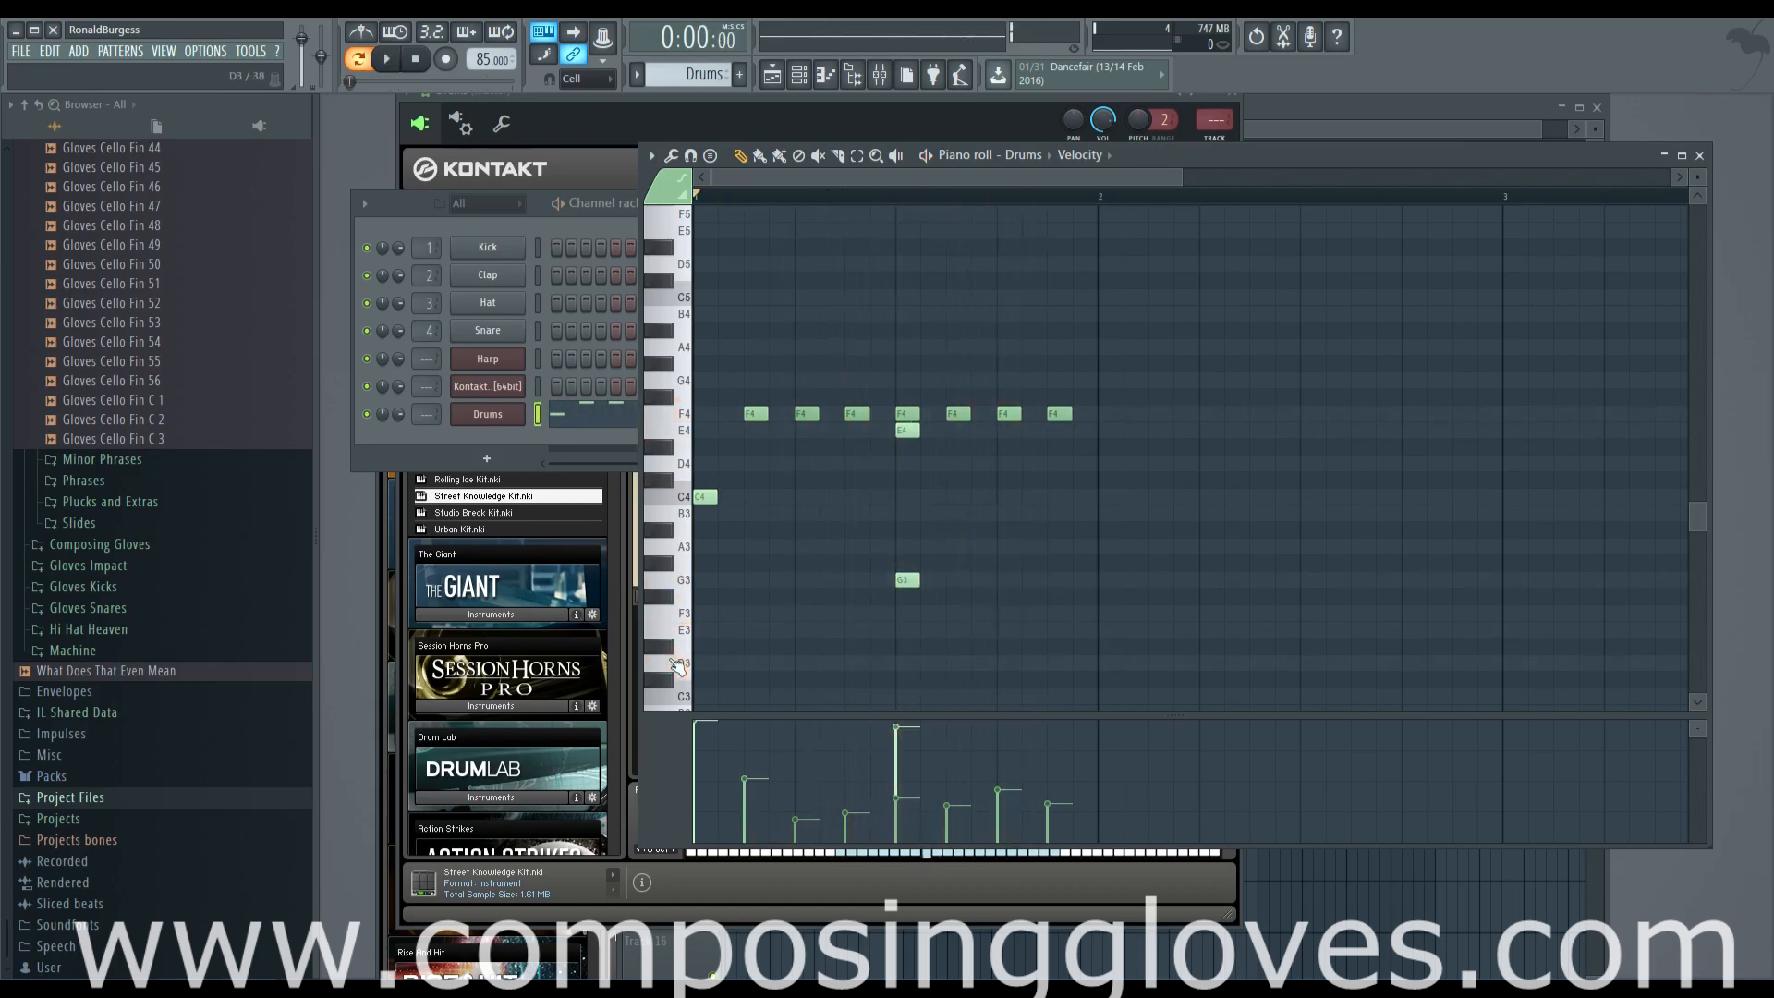
{"action": "left_click_drag", "start_coordinate": [679, 685], "coordinate": [679, 584]}
{"action": "left_click", "coordinate": [905, 563]}
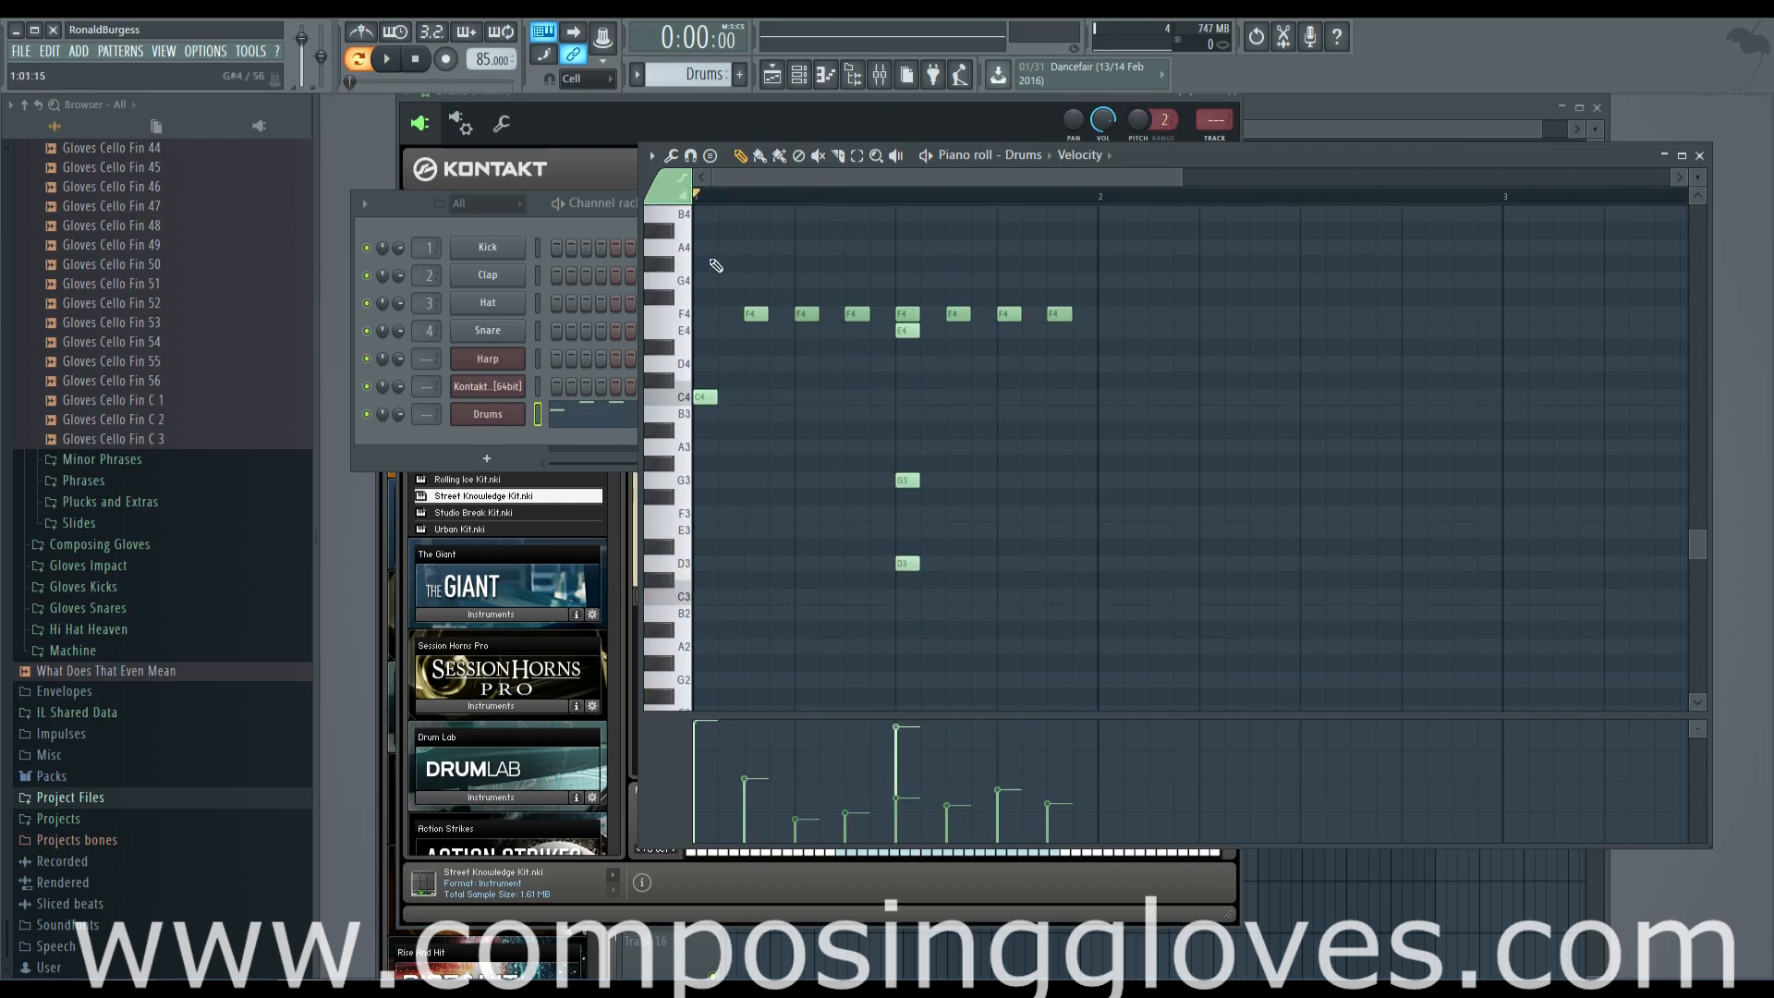
{"action": "key", "text": "space"}
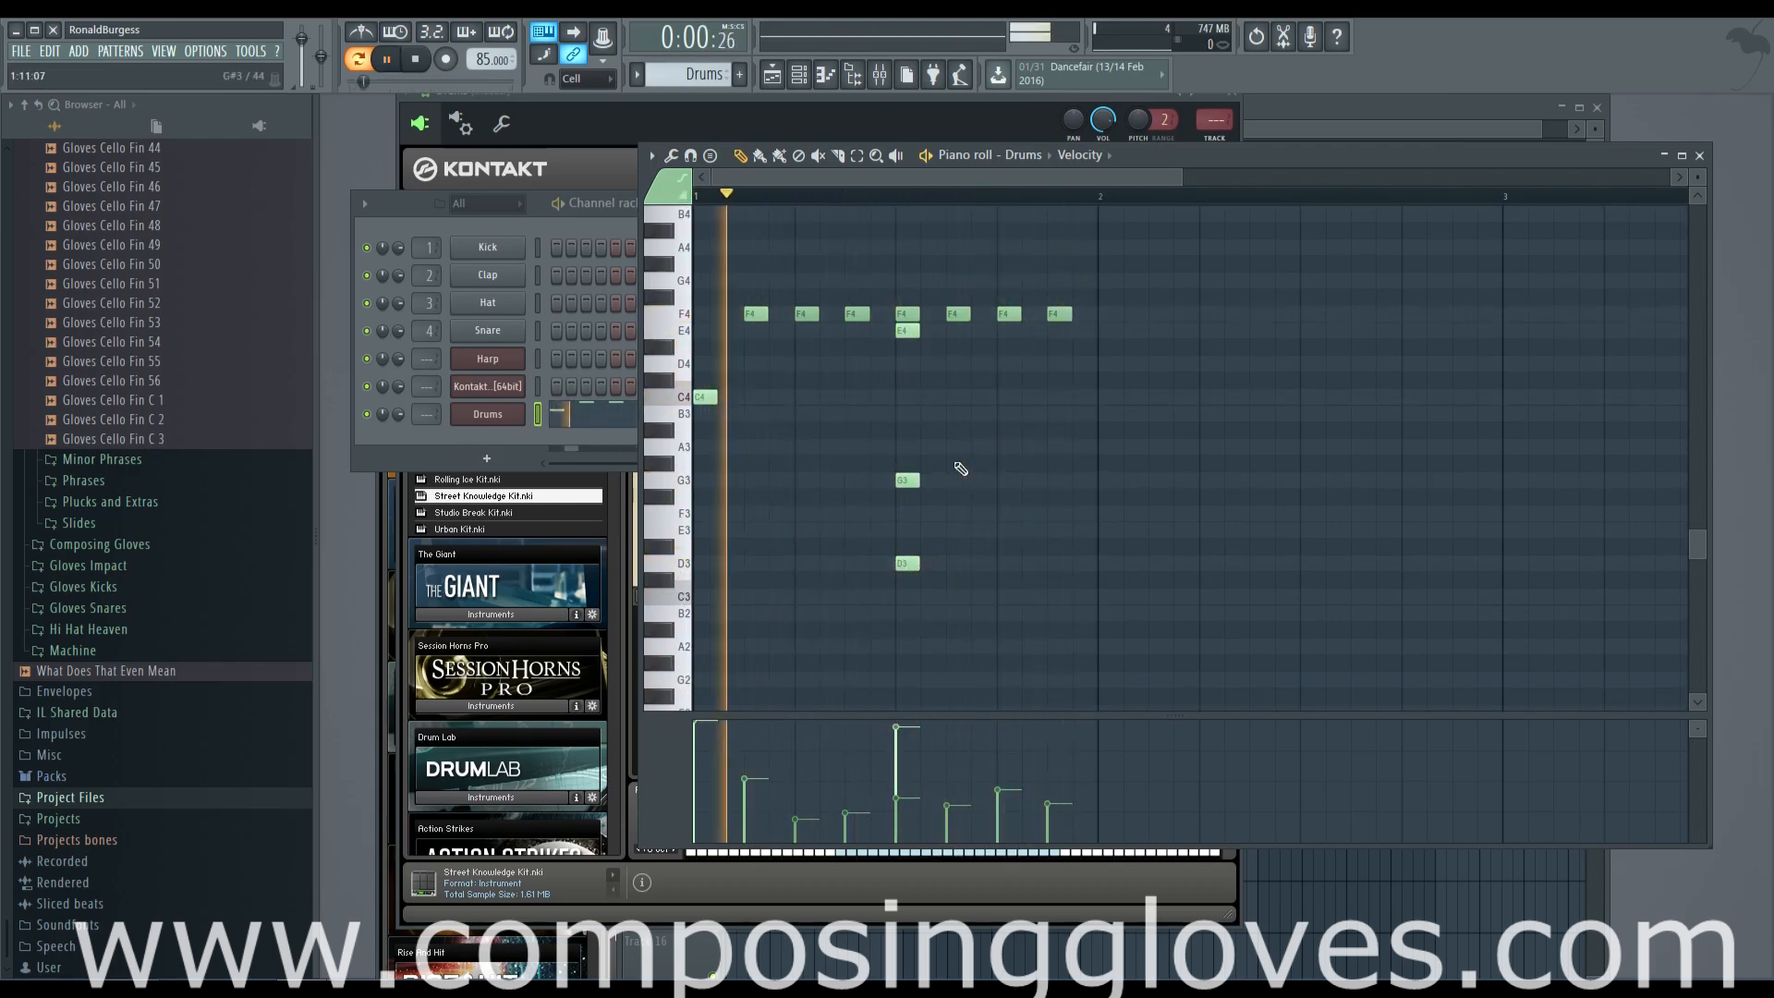
{"action": "key", "text": "space"}
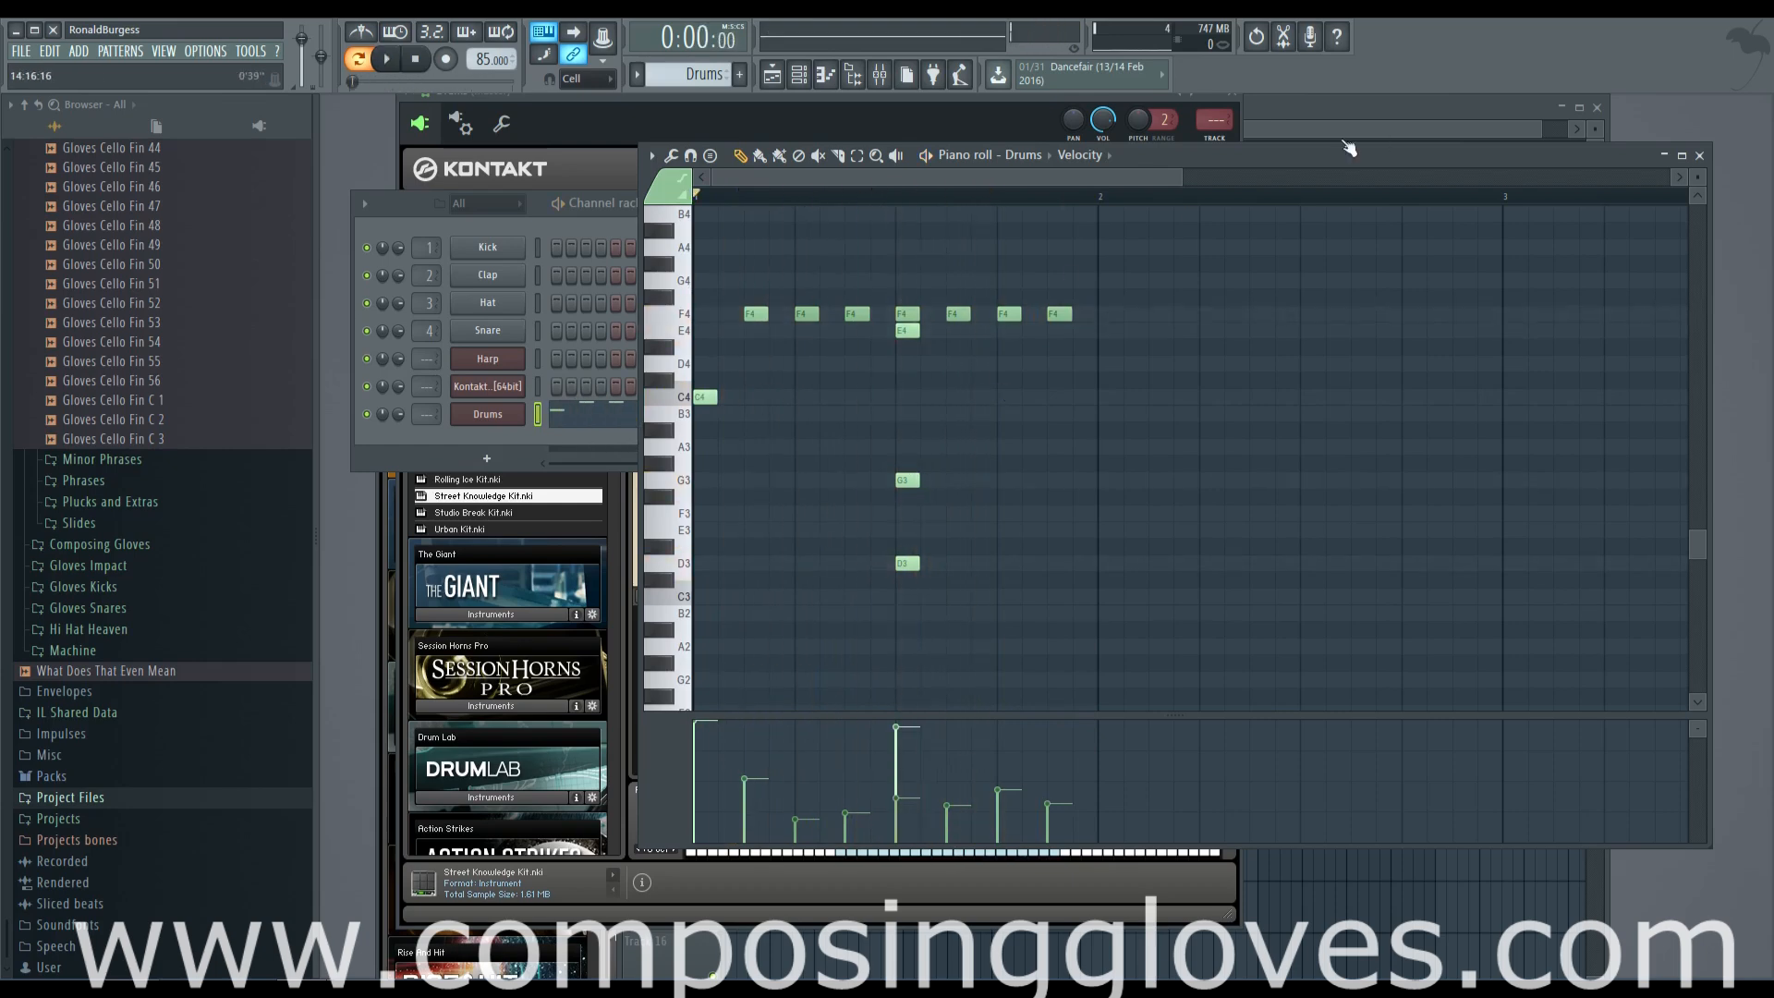
Open the playlist and place two Drums clips on Track 2, at bars 5 and 6
{"action": "key", "text": "F5"}
{"action": "left_click", "coordinate": [917, 231]}
{"action": "left_click", "coordinate": [968, 241]}
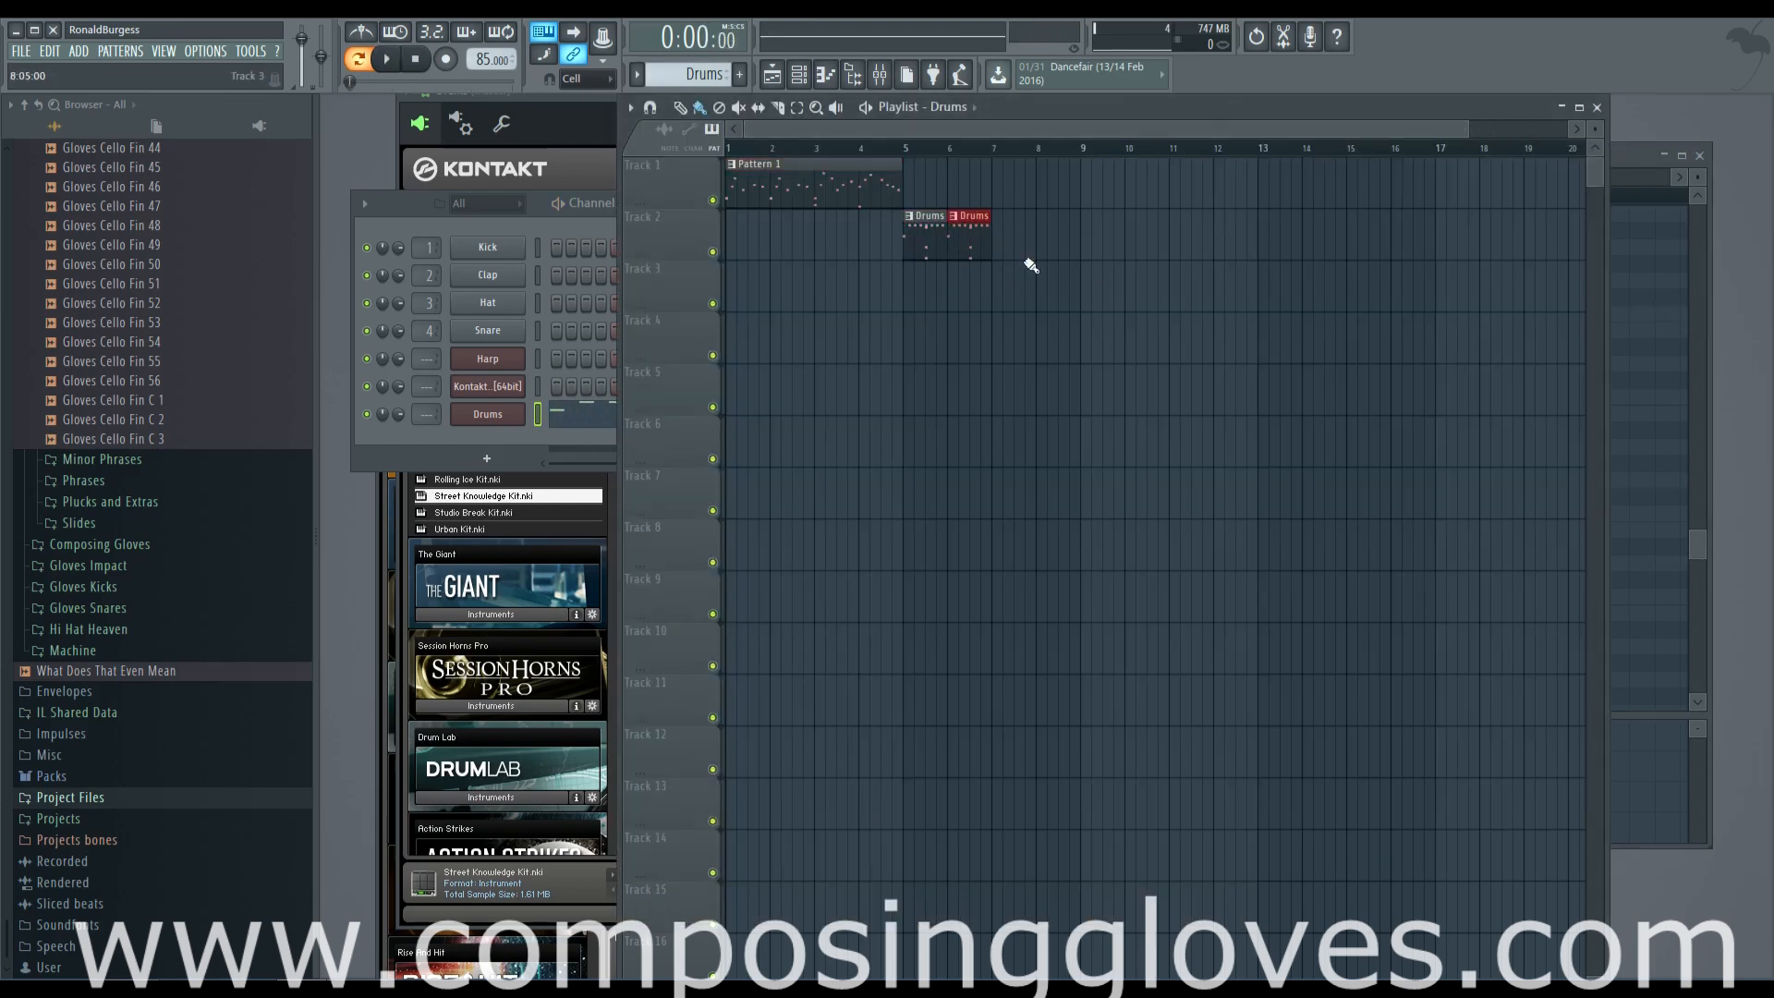
Copy the Pattern 1 clip to bar 5 on Track 1 and play the arrangement
{"action": "scroll", "coordinate": [922, 222], "scroll_direction": "up", "scroll_amount": 3}
{"action": "scroll", "coordinate": [891, 213], "scroll_direction": "left", "scroll_amount": 3}
{"action": "scroll", "coordinate": [939, 227], "scroll_direction": "down", "scroll_amount": 2}
{"action": "left_click", "coordinate": [848, 187]}
{"action": "left_click_drag", "start_coordinate": [849, 186], "coordinate": [1086, 208]}
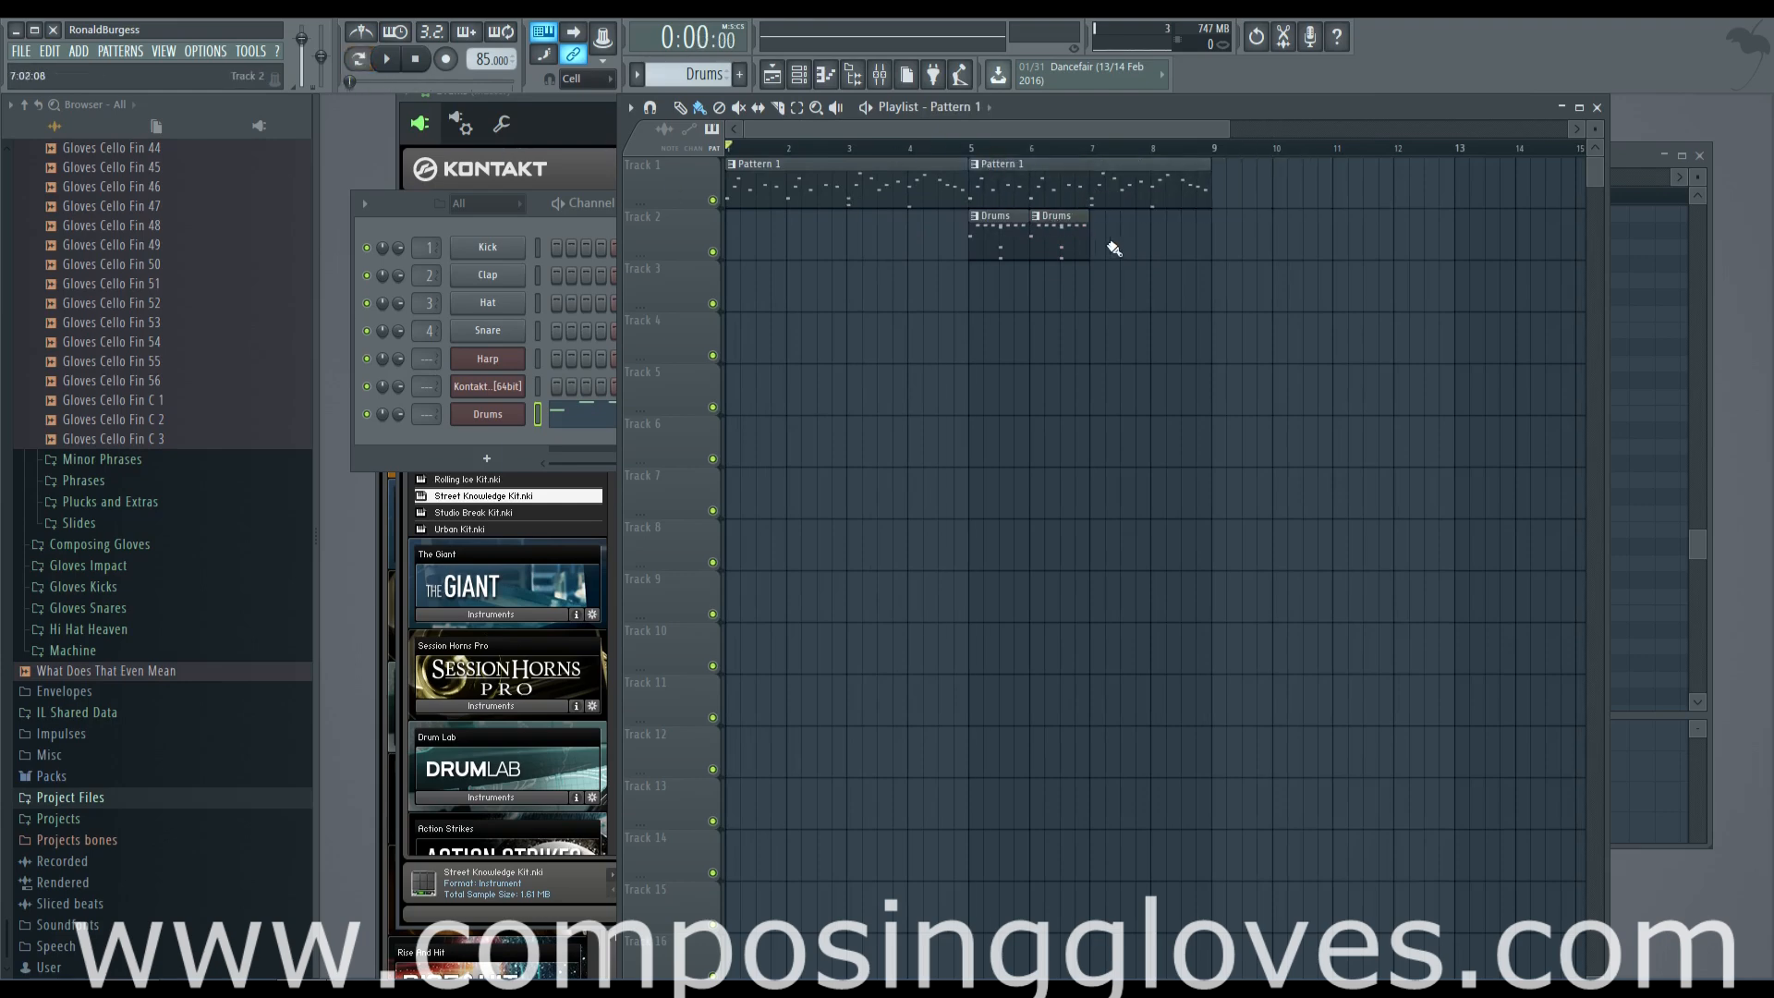
{"action": "key", "text": "space"}
{"action": "scroll", "coordinate": [855, 171], "scroll_direction": "up", "scroll_amount": 1}
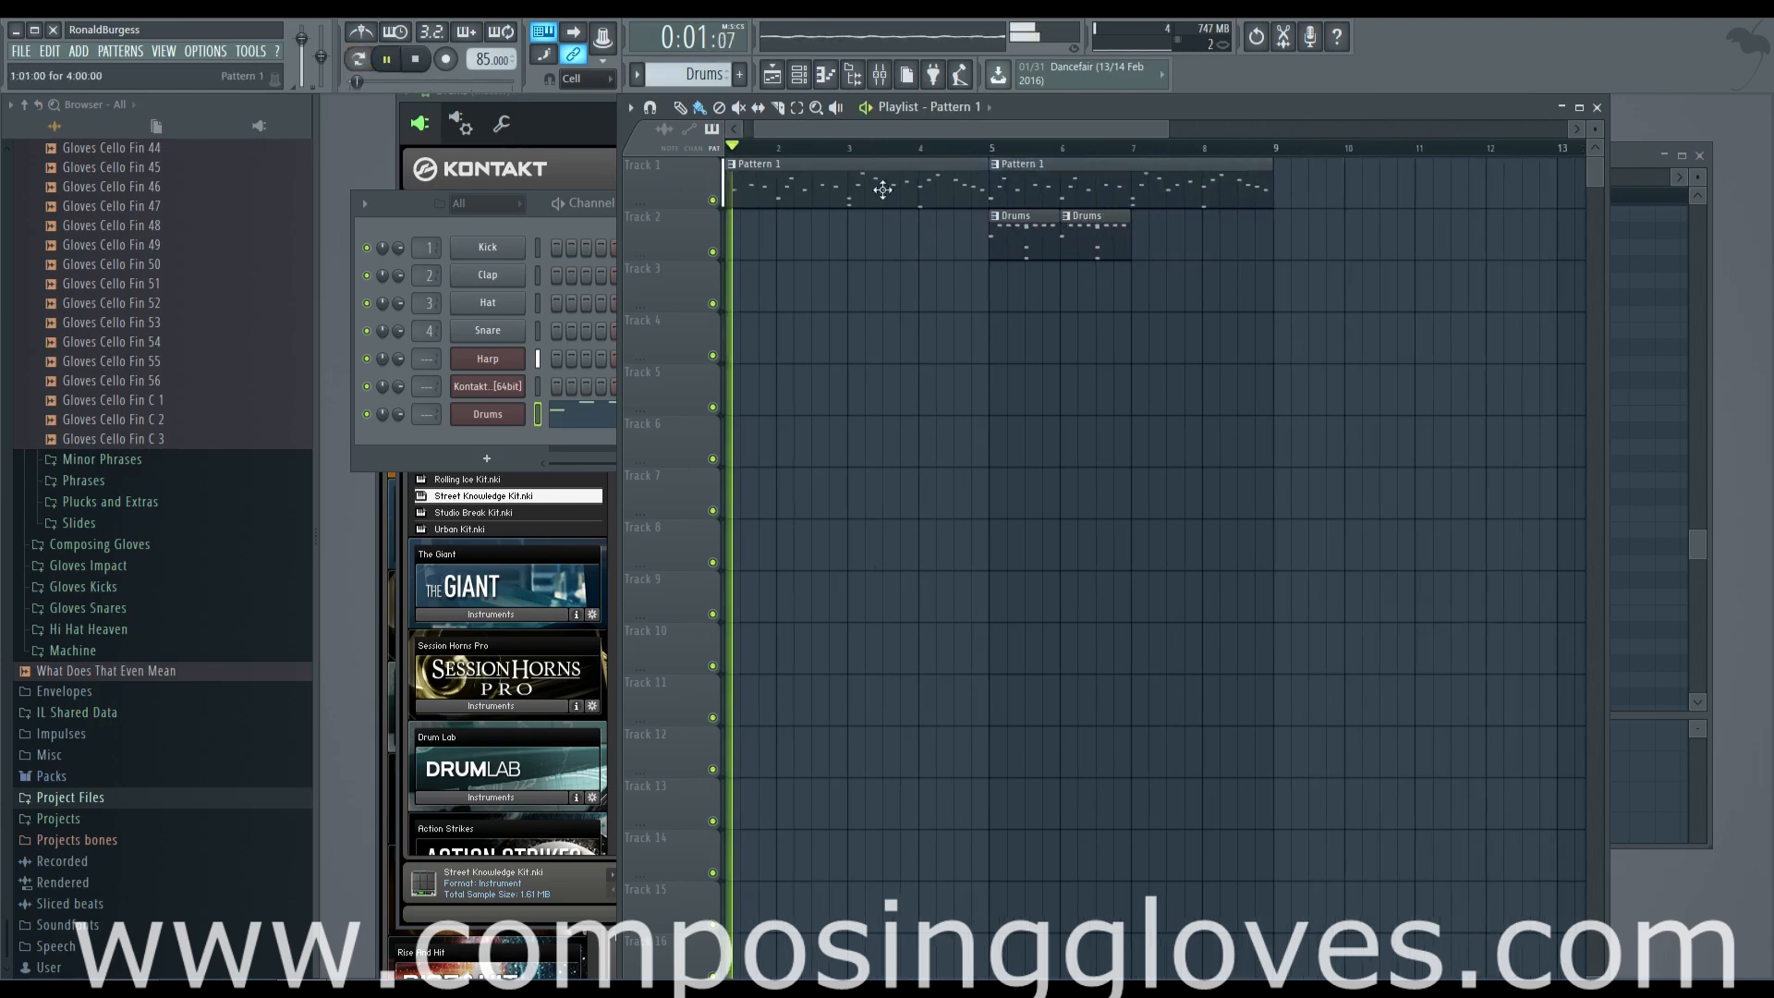
Rename the unnamed Kontakt channel "Harp 2" and stop the arrangement's playback
{"action": "left_click", "coordinate": [430, 231]}
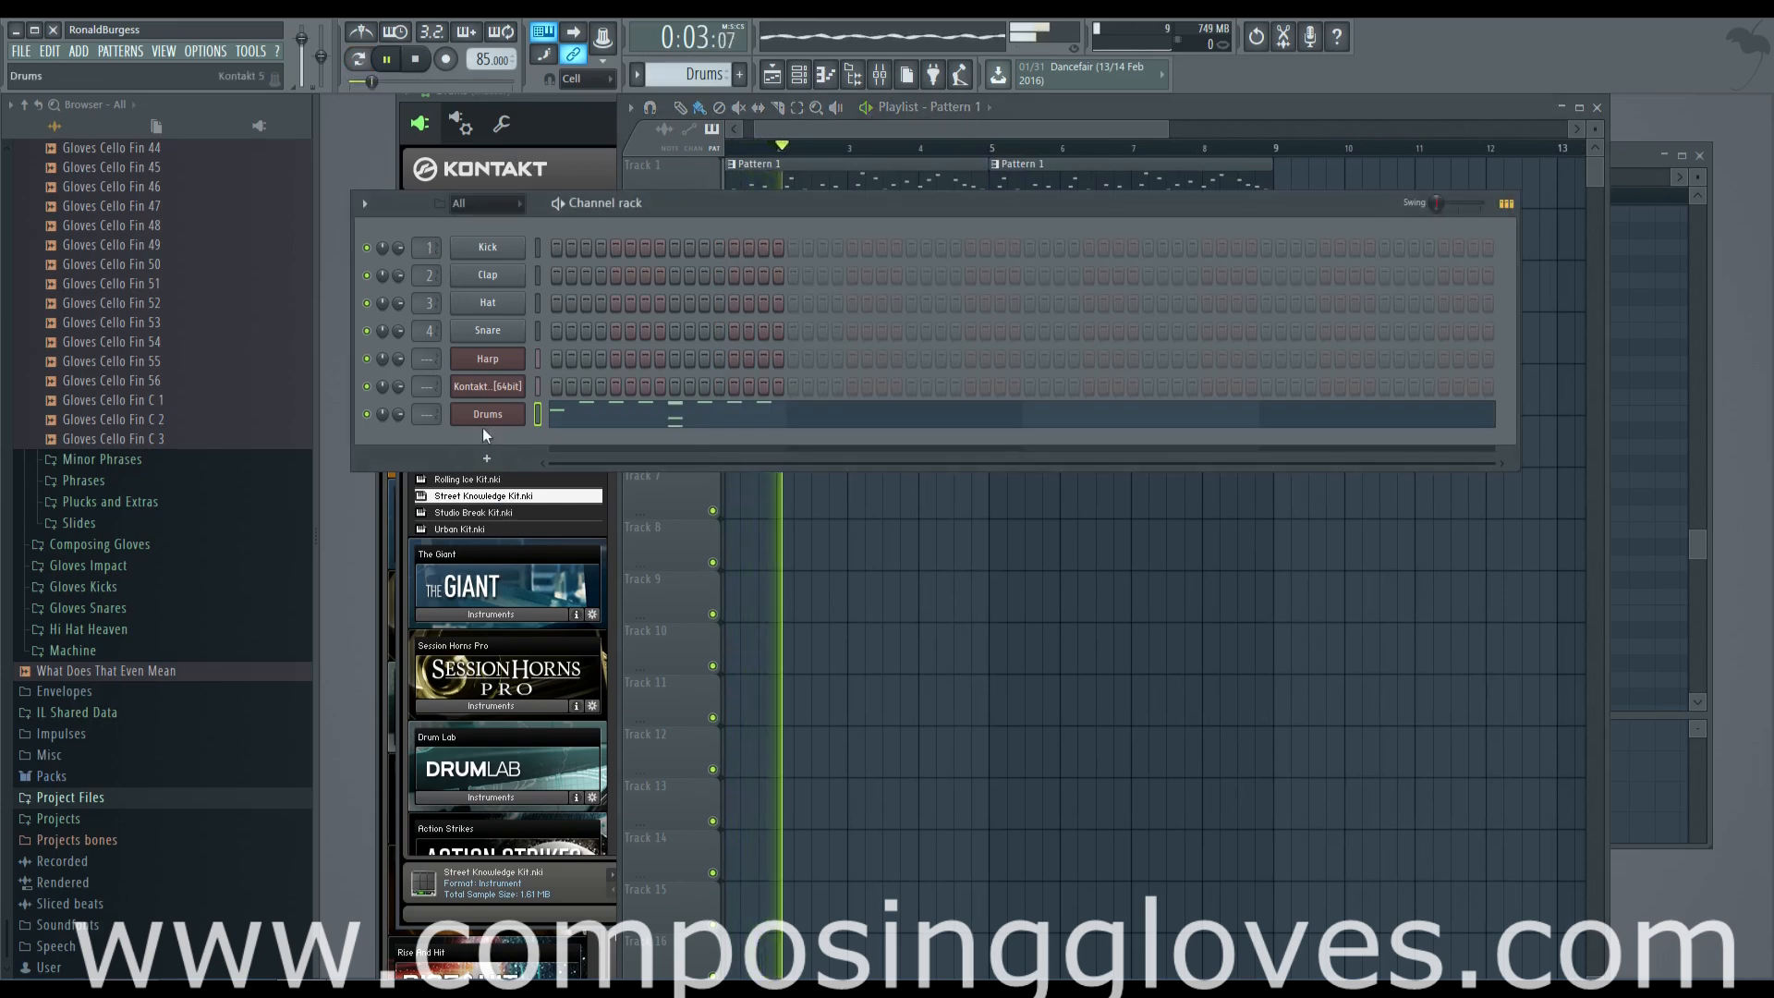
{"action": "left_click", "coordinate": [487, 458]}
{"action": "right_click", "coordinate": [471, 395]}
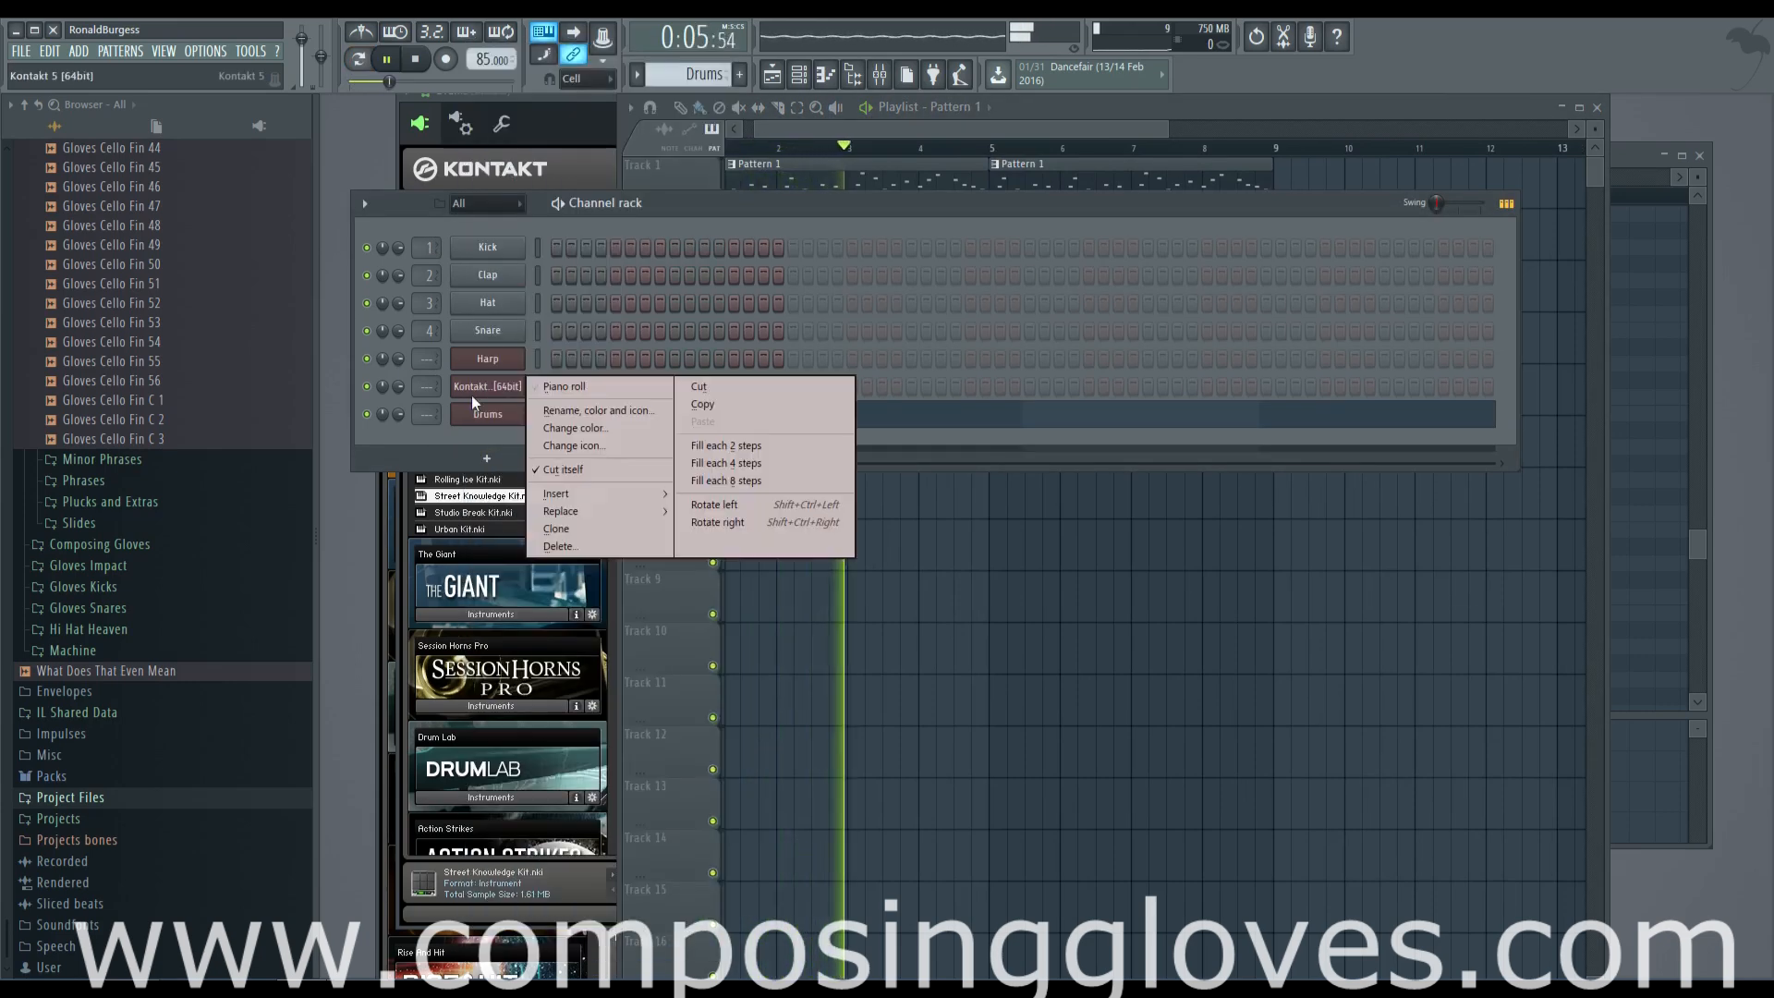
{"action": "left_click", "coordinate": [614, 417]}
{"action": "type", "text": "Drums"}
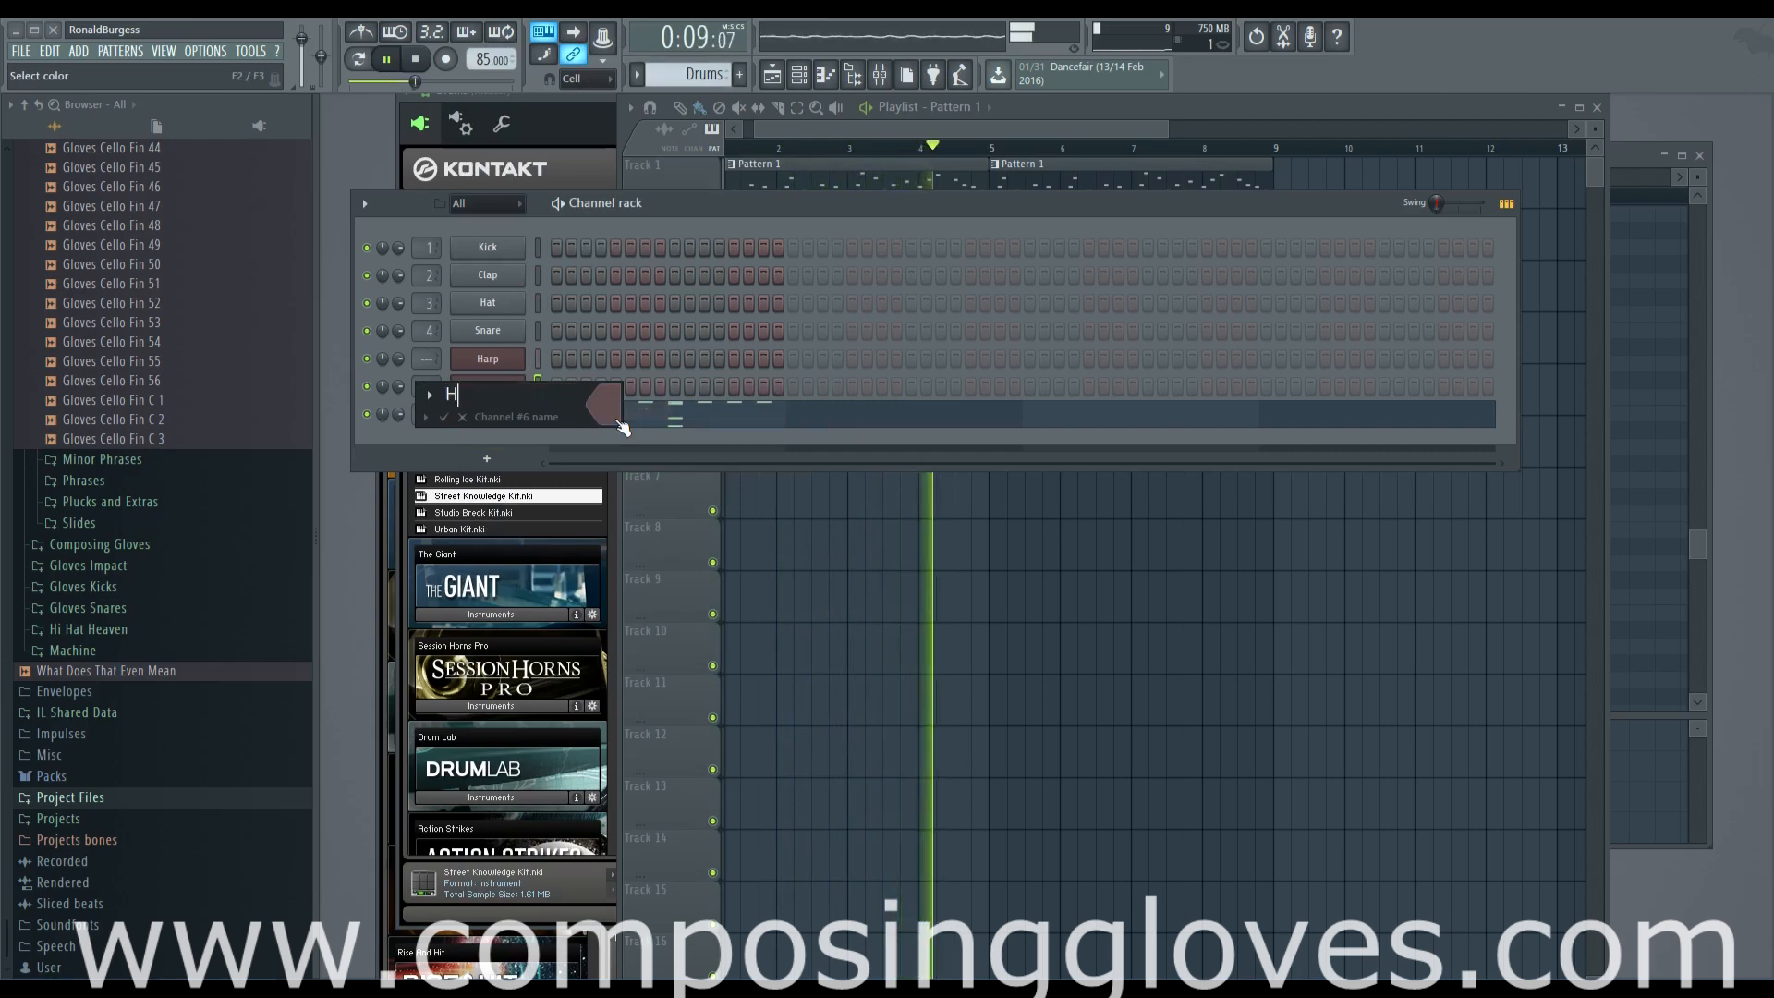
{"action": "key", "text": "Return"}
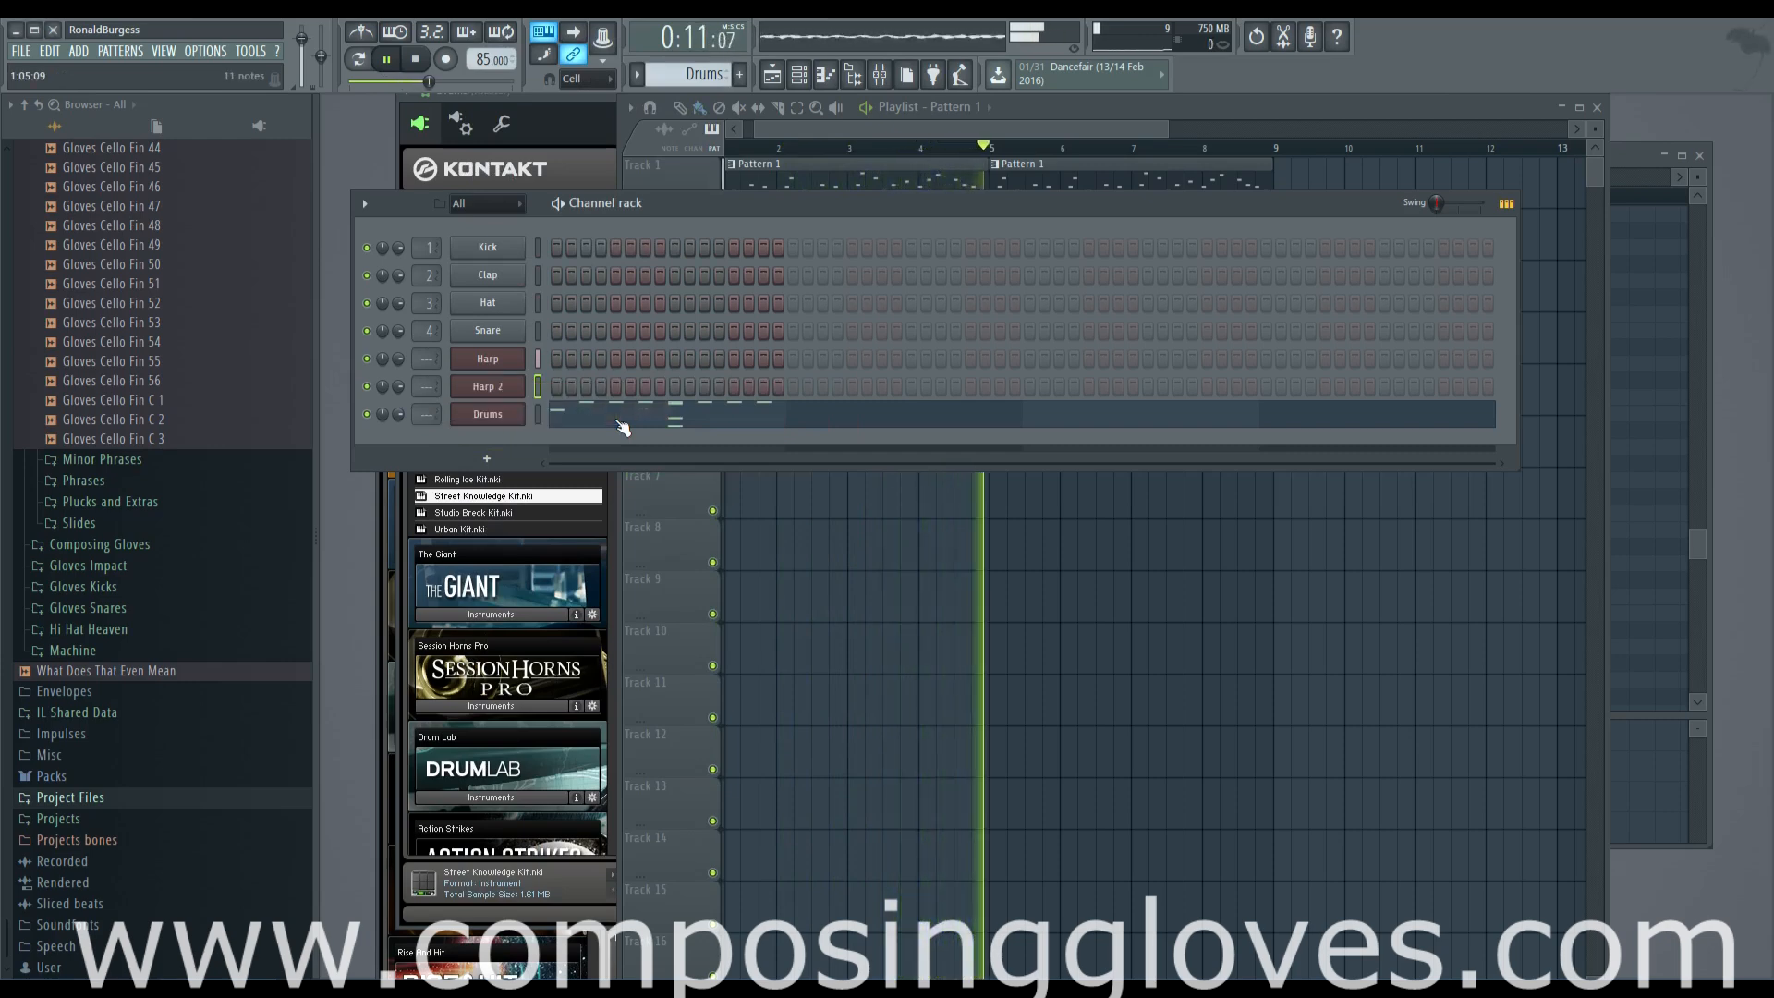
{"action": "left_click", "coordinate": [1012, 133]}
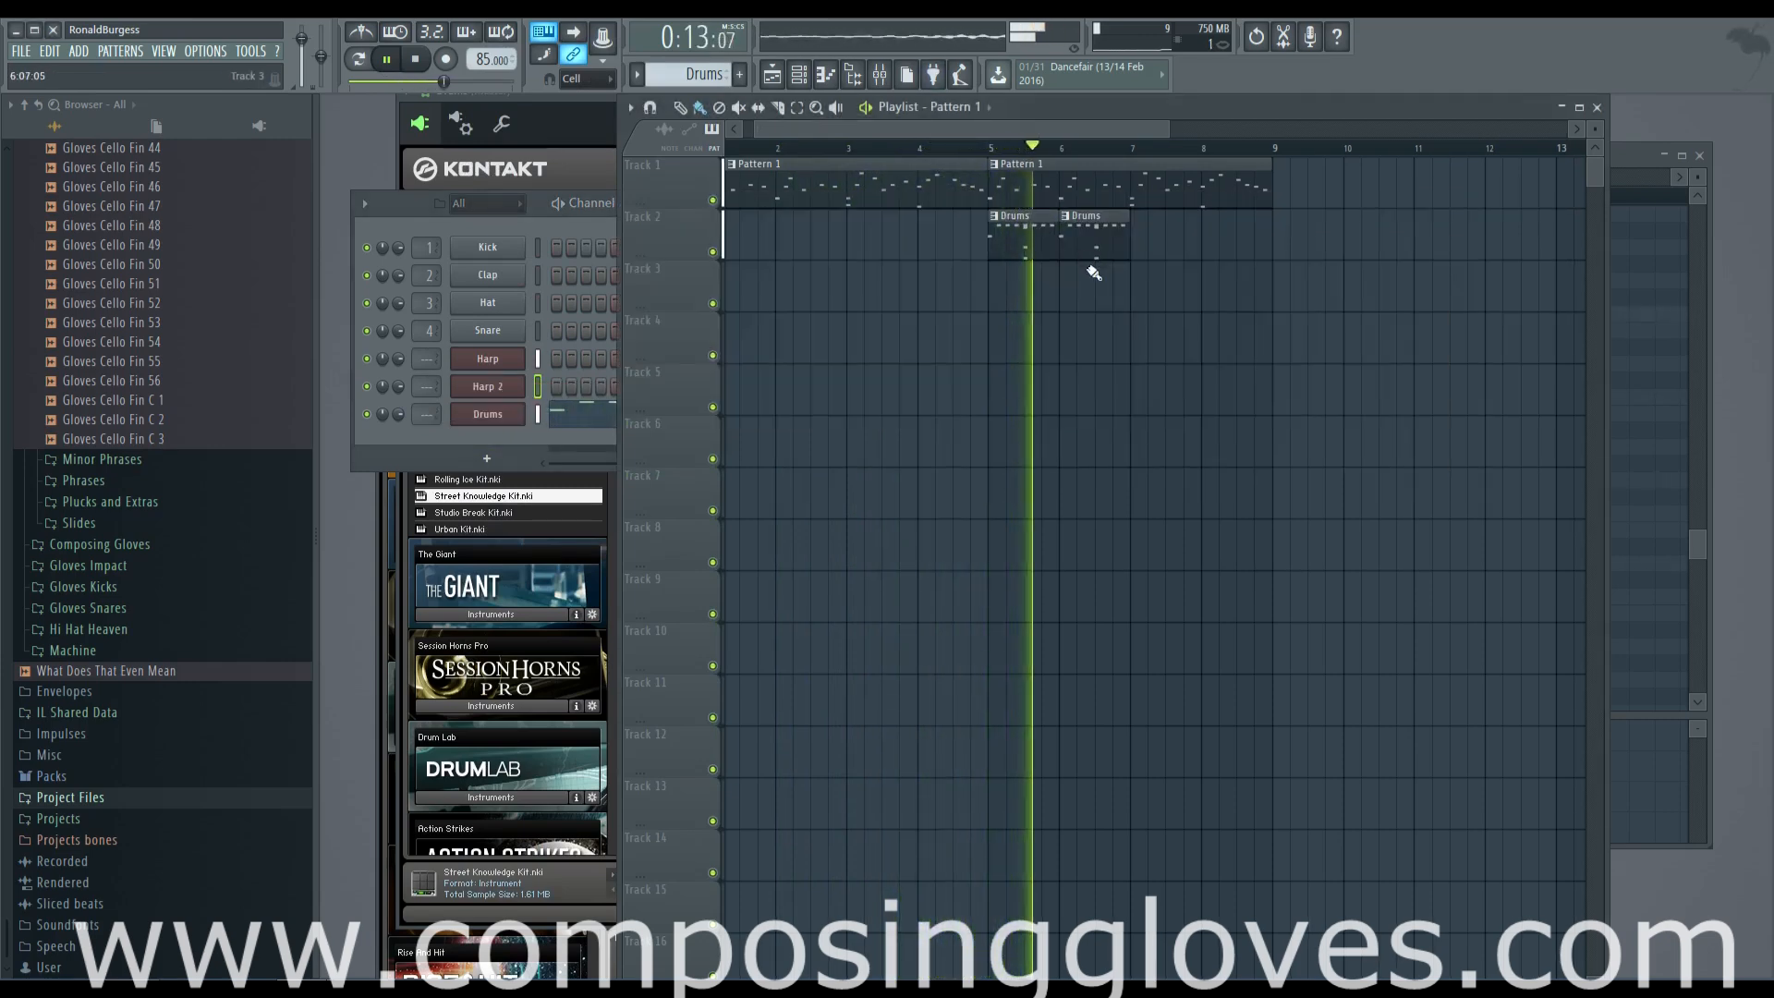
{"action": "key", "text": "space"}
Remove the C4 note from the Drums pattern and create a new pattern named "Kick"
{"action": "left_click", "coordinate": [512, 427]}
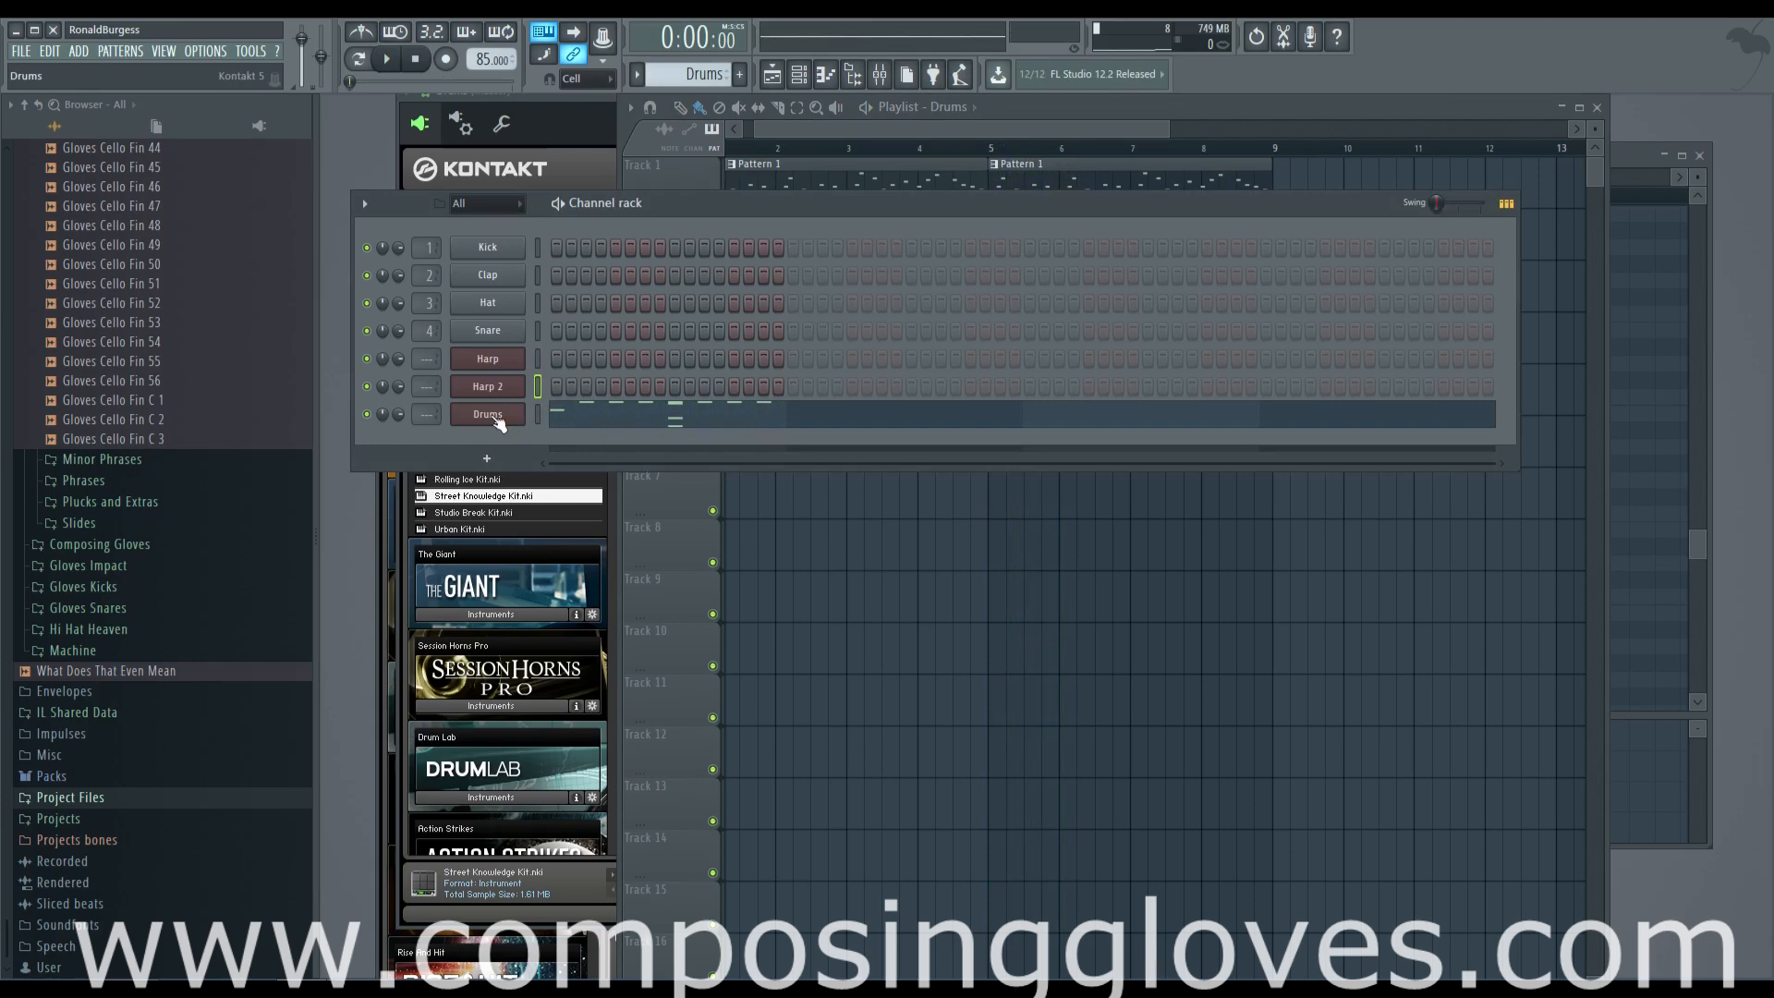
{"action": "left_click", "coordinate": [566, 423]}
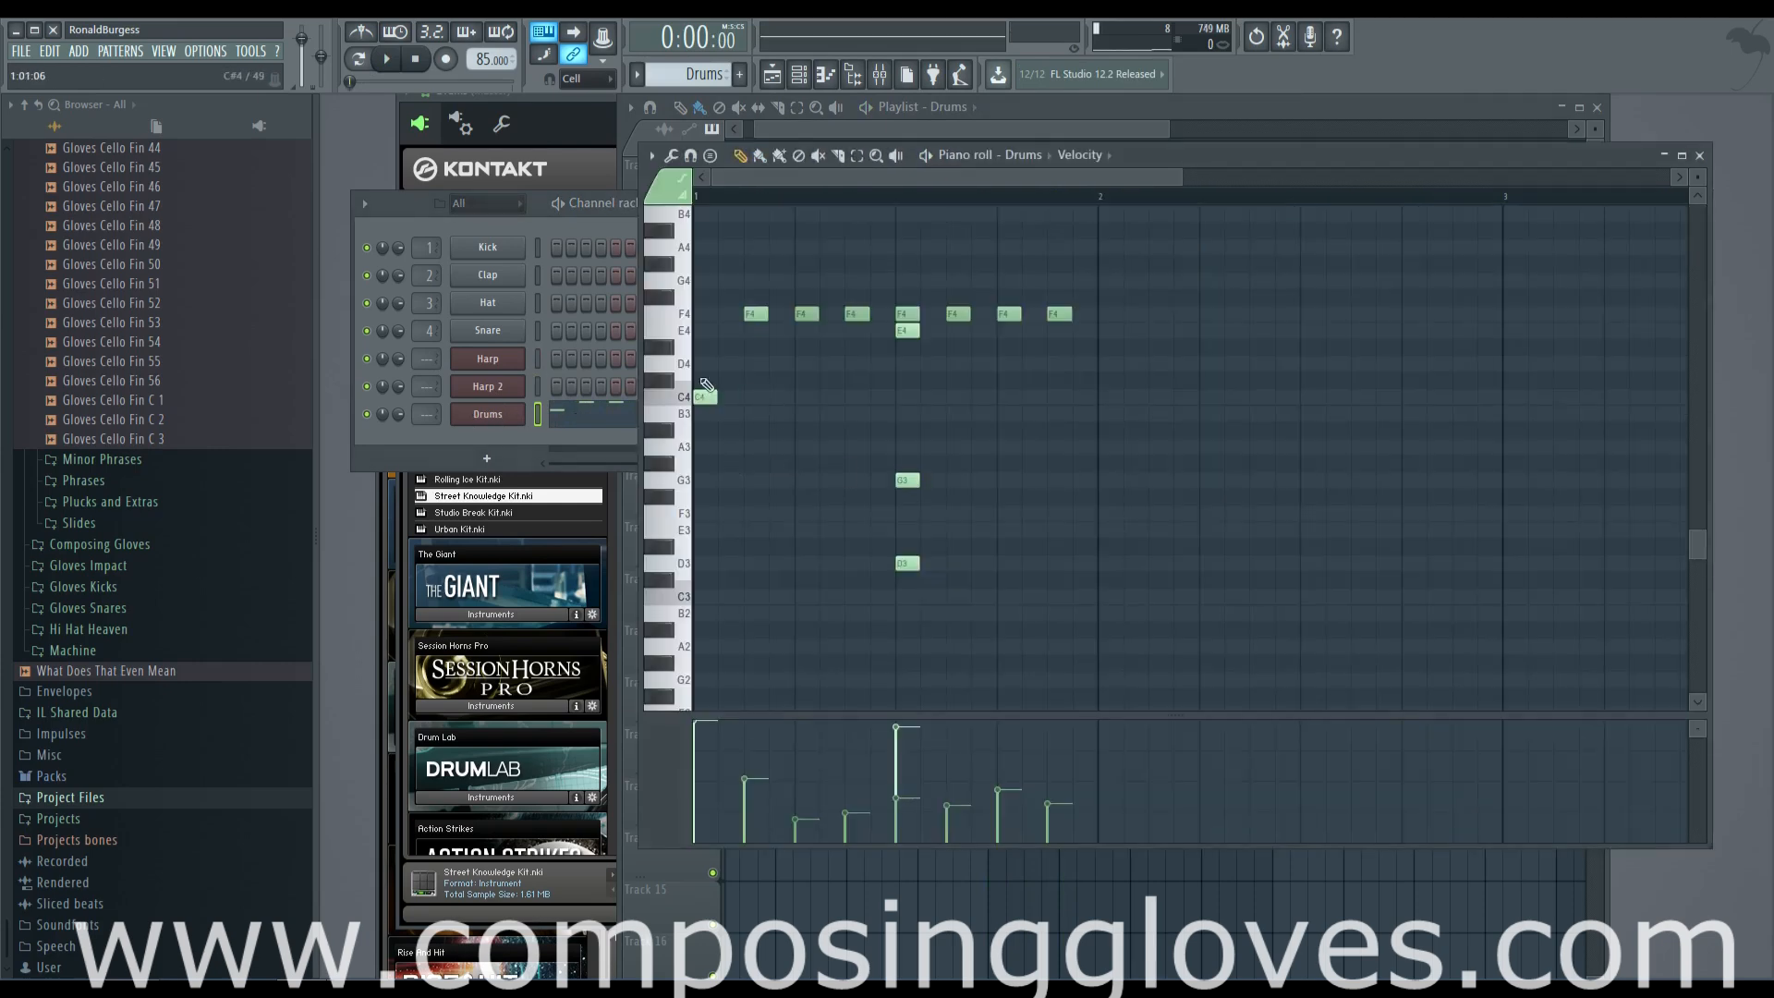
{"action": "left_click", "coordinate": [532, 436]}
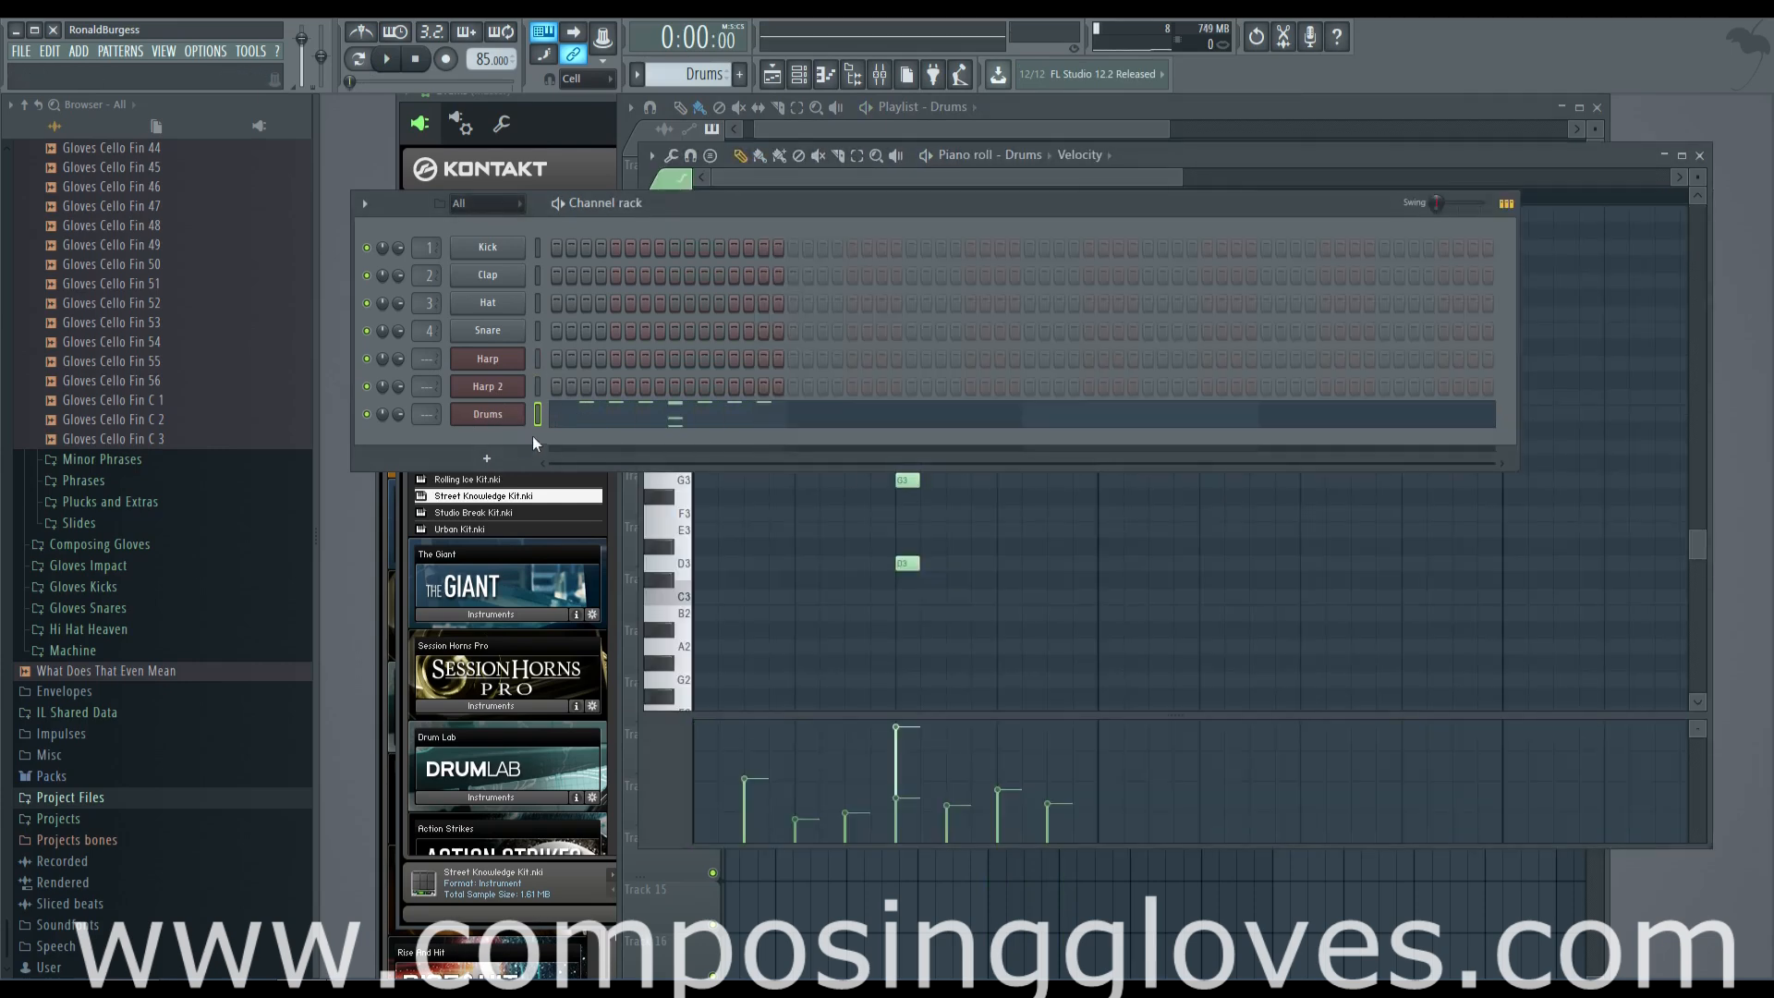
{"action": "left_click", "coordinate": [739, 74]}
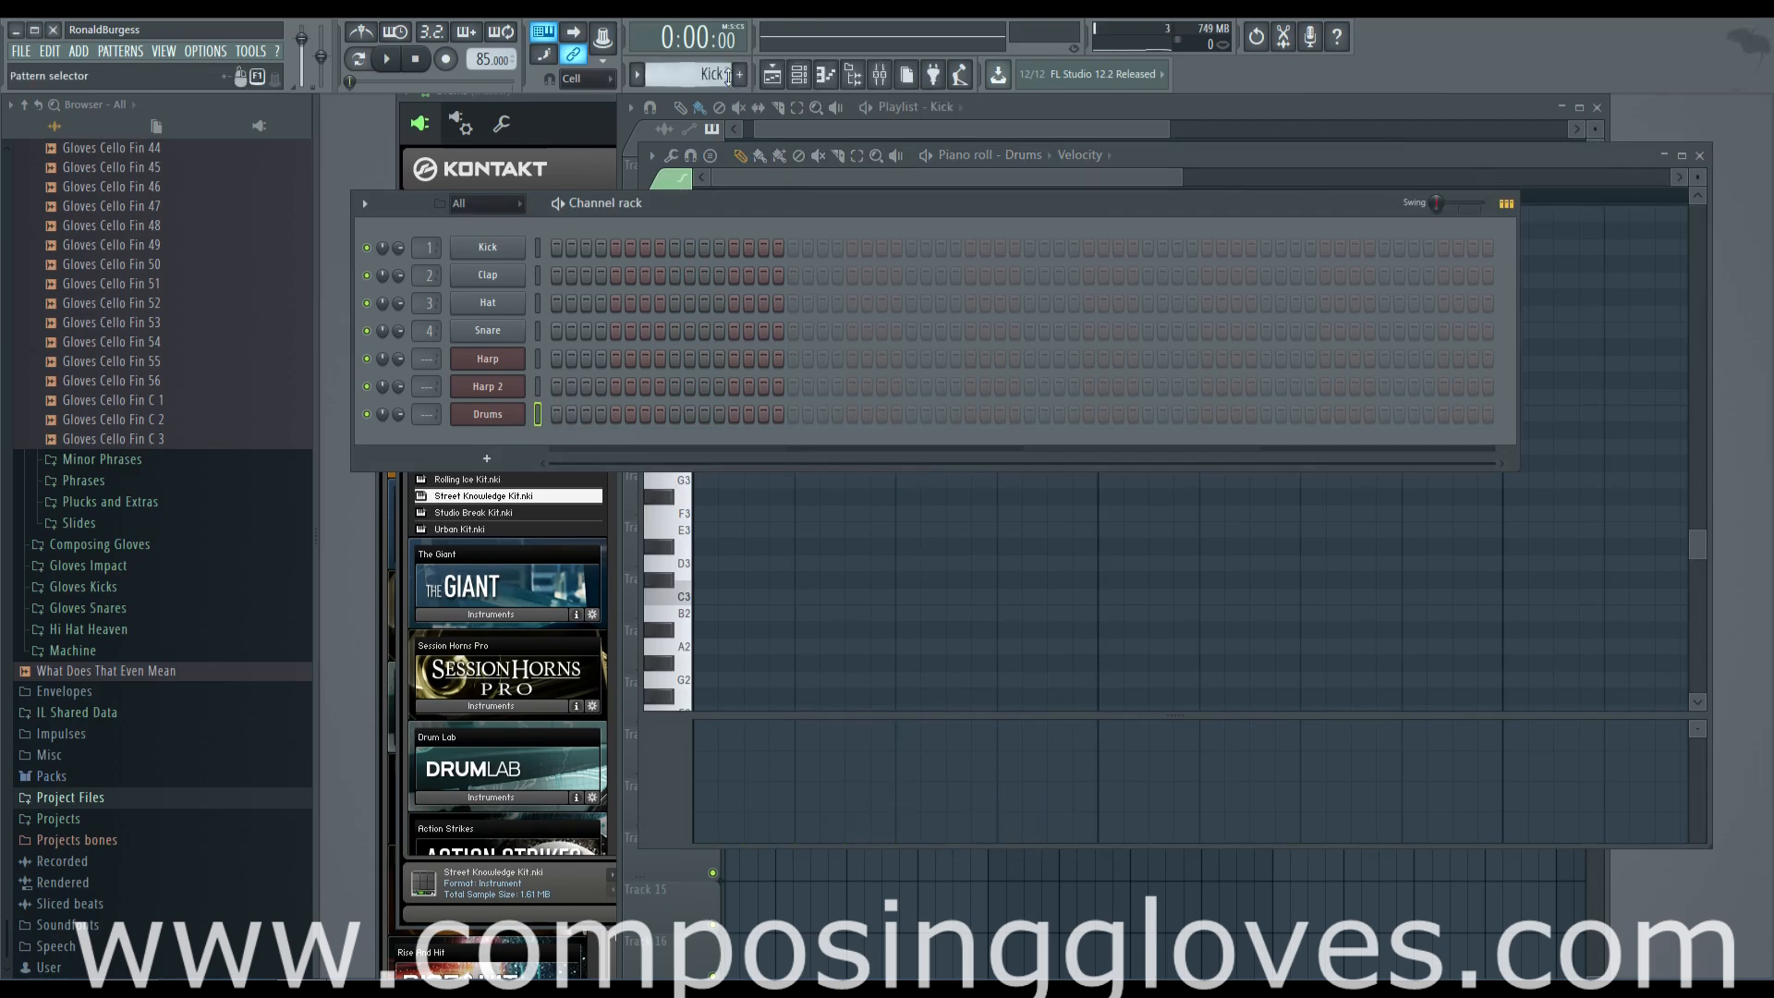
Move the Drums channel's Kontakt window aside and switch back to the Drums pattern from its playlist clip
{"action": "right_click", "coordinate": [514, 414]}
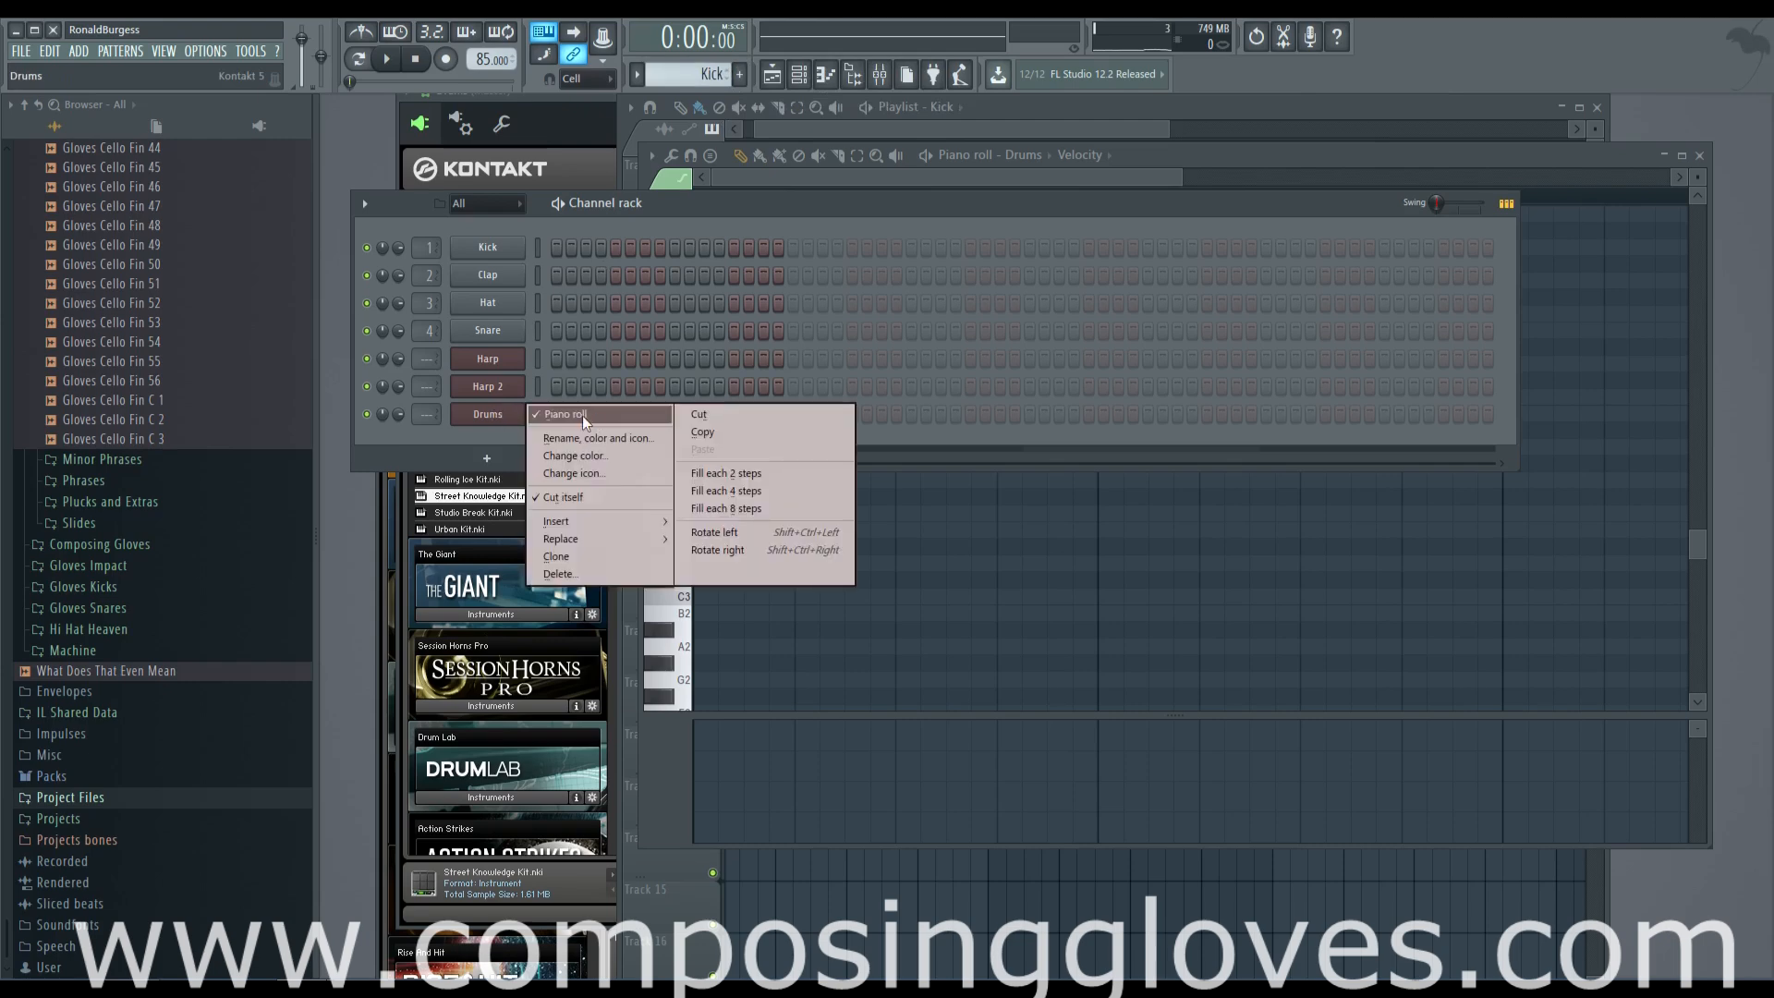
{"action": "left_click", "coordinate": [486, 422]}
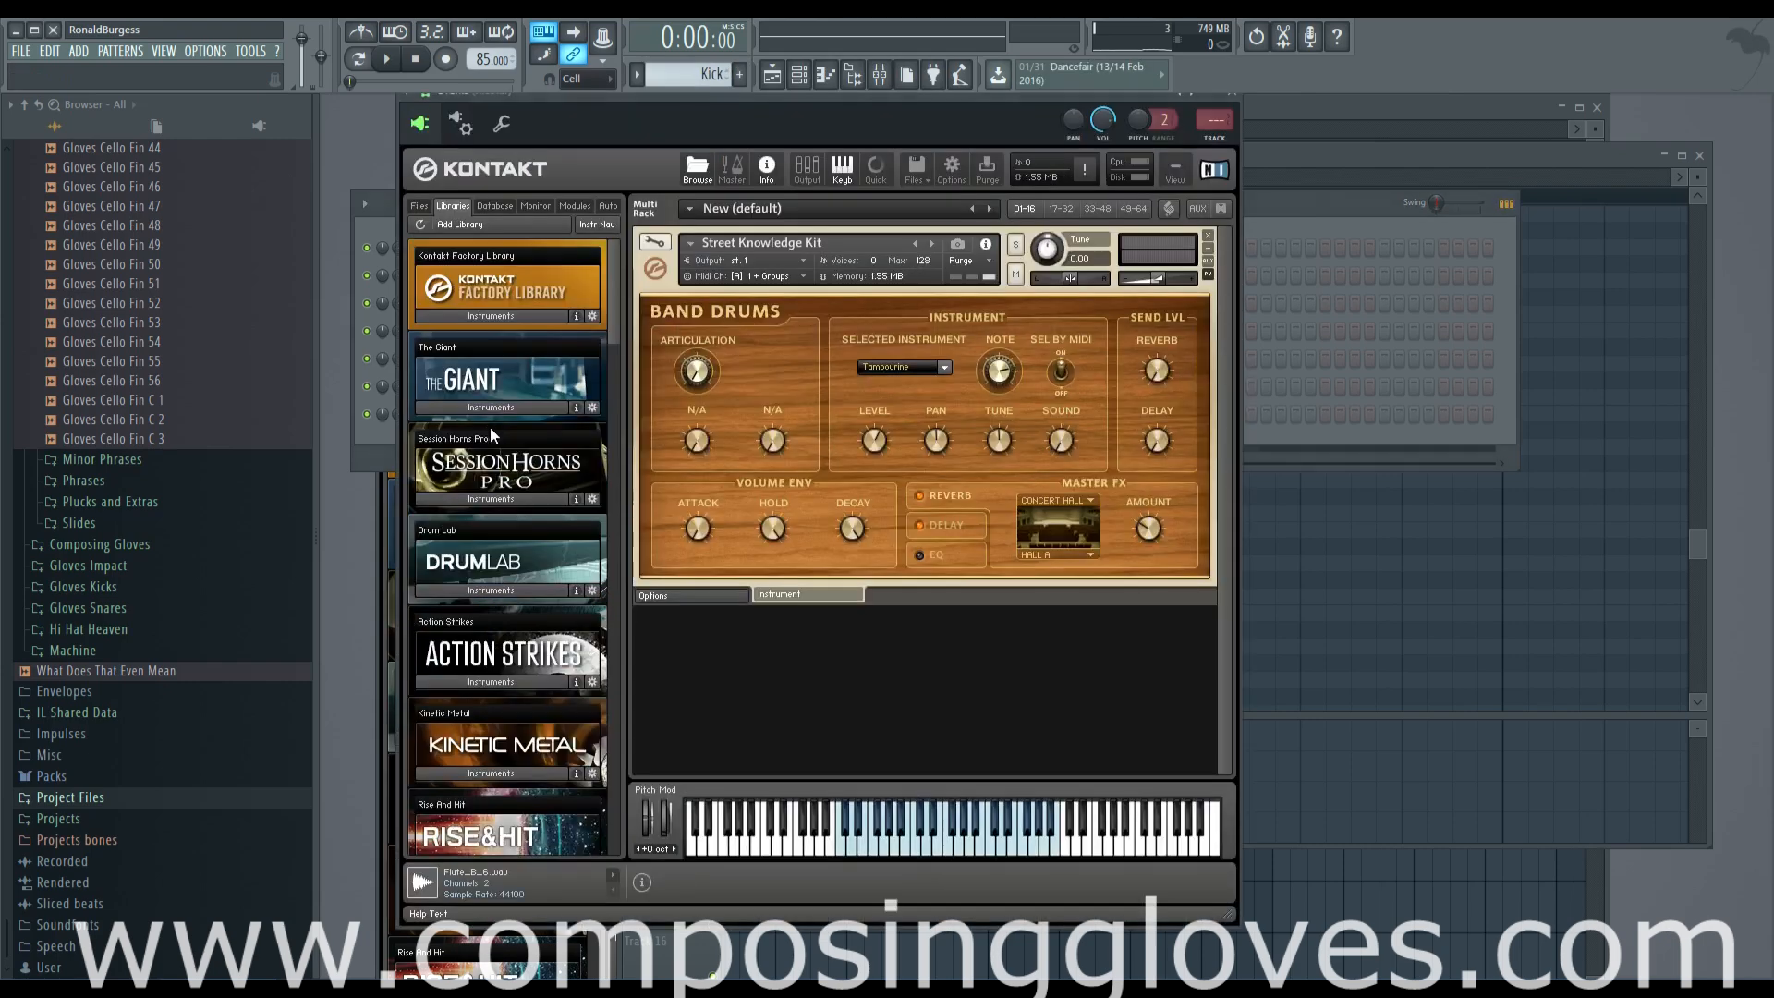
{"action": "left_click_drag", "start_coordinate": [715, 98], "coordinate": [1388, 326]}
{"action": "left_click", "coordinate": [910, 158]}
{"action": "left_click", "coordinate": [1058, 135]}
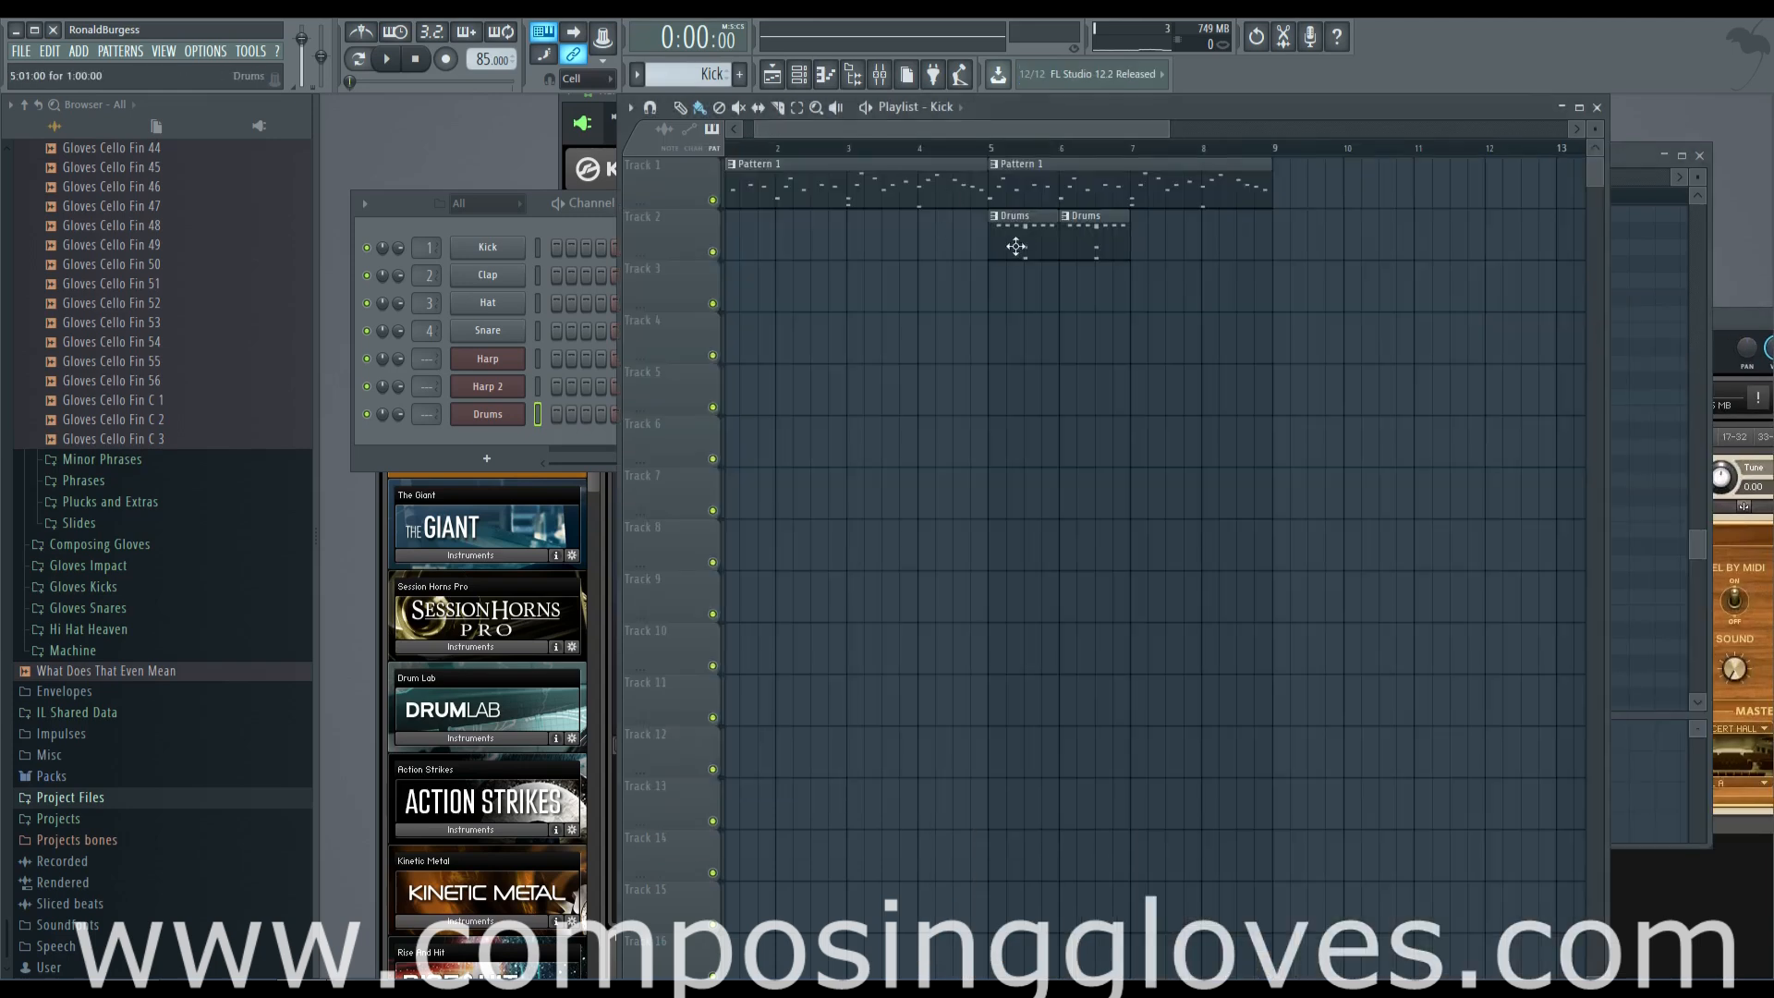
{"action": "left_click", "coordinate": [578, 408]}
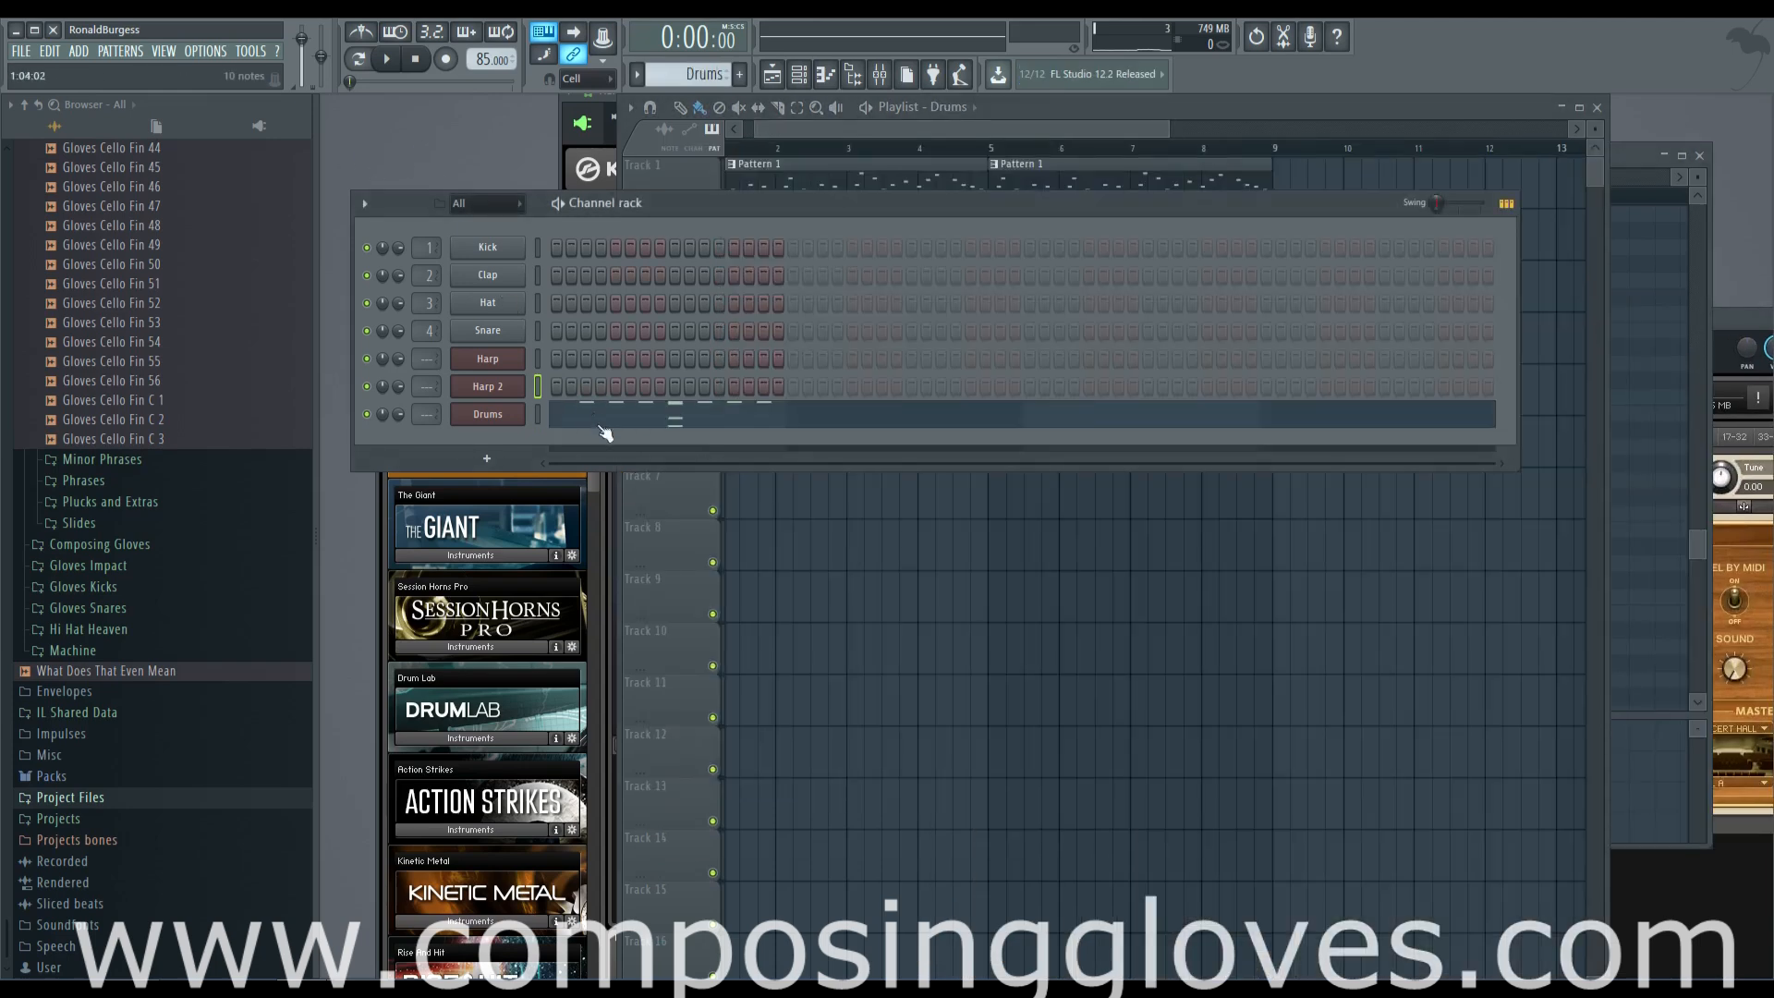
Put the C4 note back at the start of the Drums pattern
{"action": "left_click", "coordinate": [603, 429]}
{"action": "left_click", "coordinate": [659, 405]}
{"action": "left_click", "coordinate": [514, 406]}
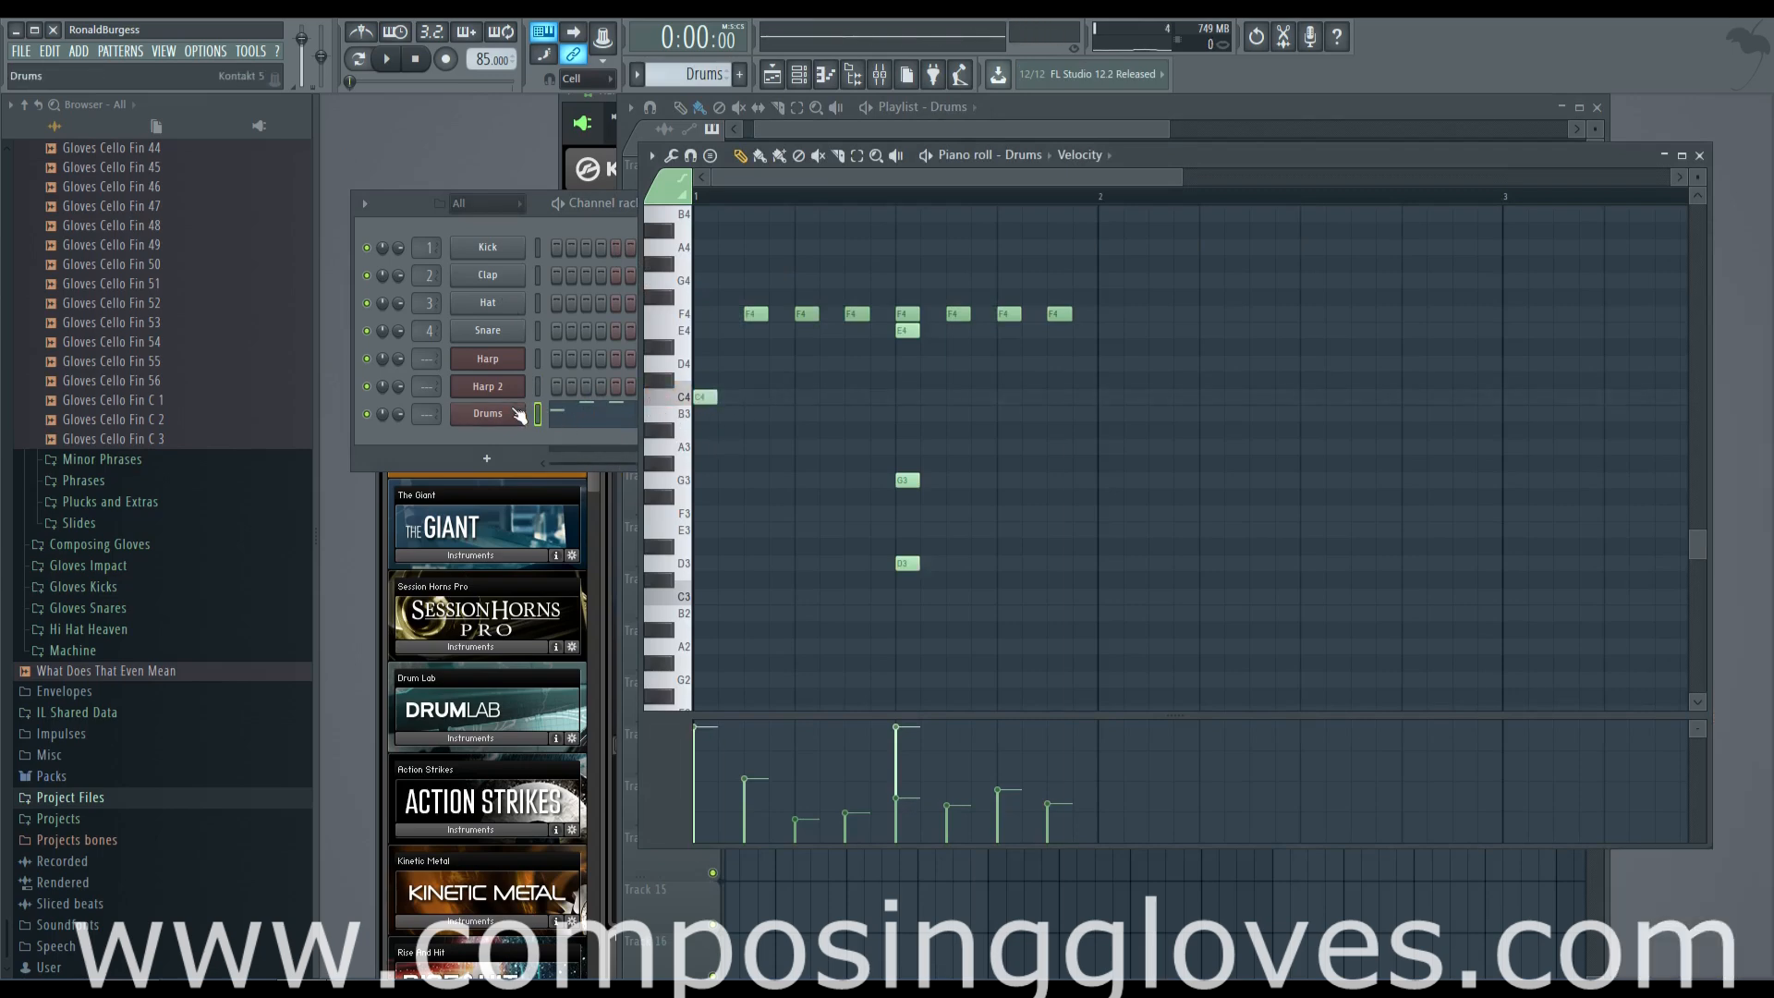
{"action": "left_click", "coordinate": [477, 145]}
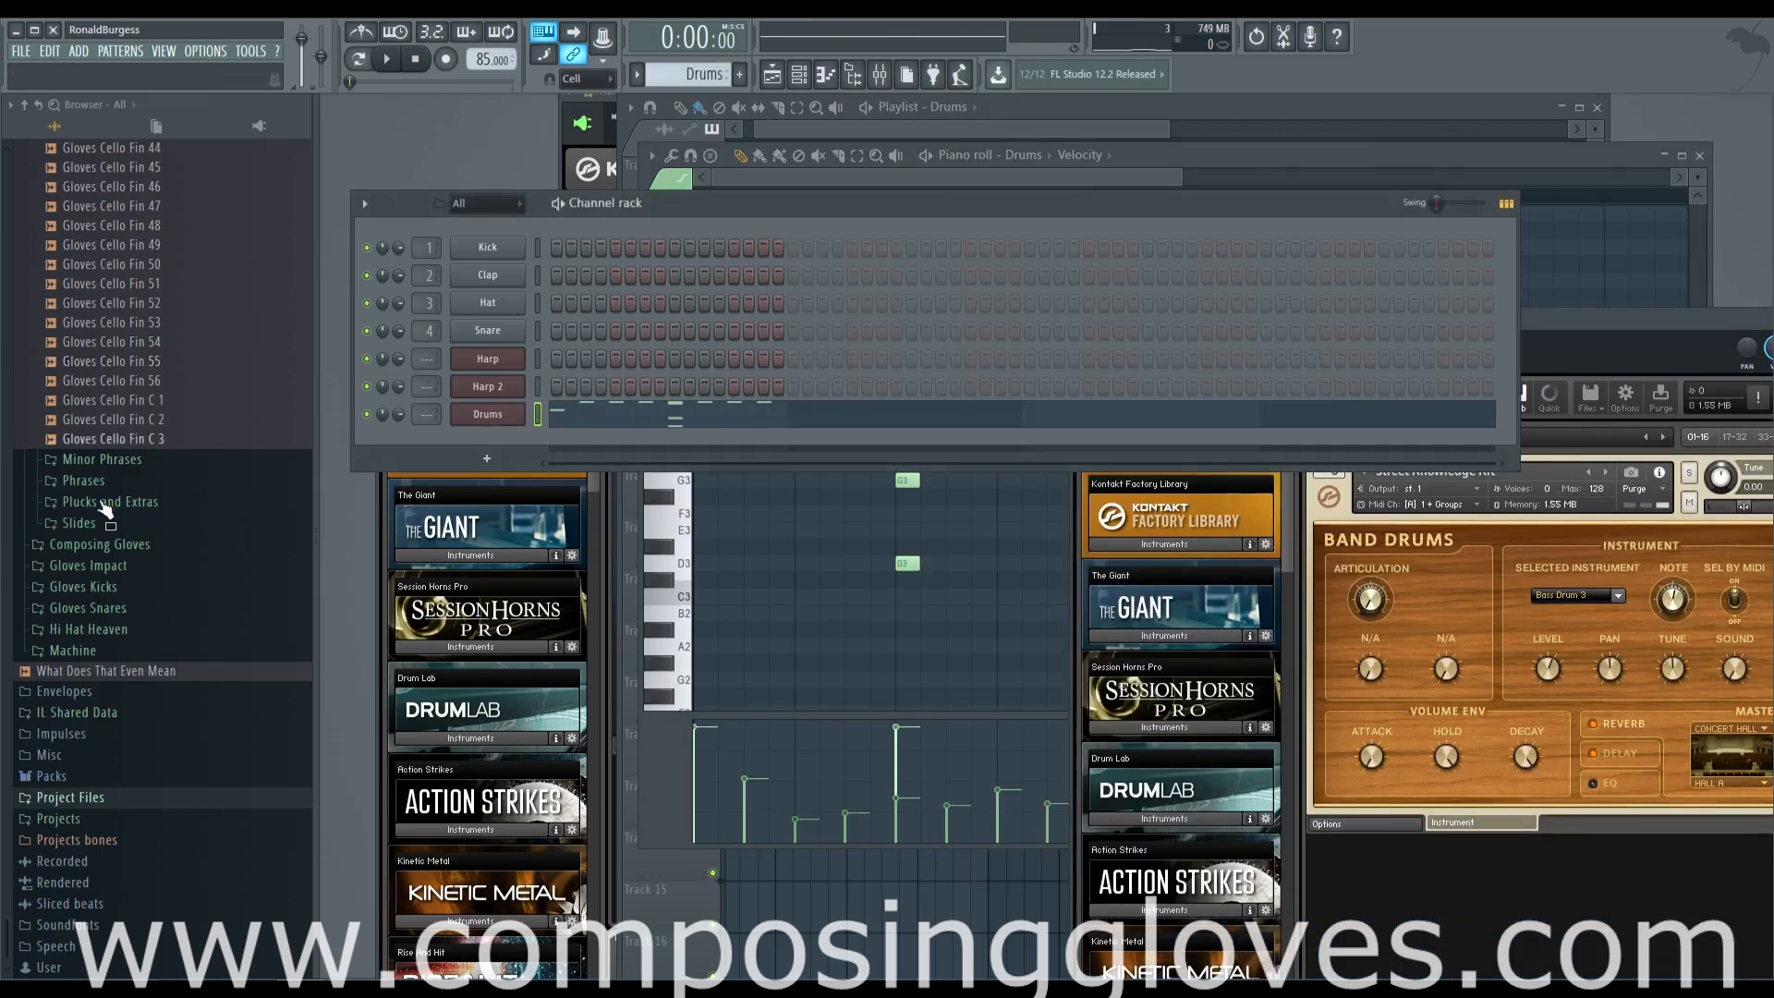
Collapse the Cello sample folders, open the Gloves Kicks folder and preview its kick samples
{"action": "scroll", "coordinate": [119, 398], "scroll_direction": "up", "scroll_amount": 15}
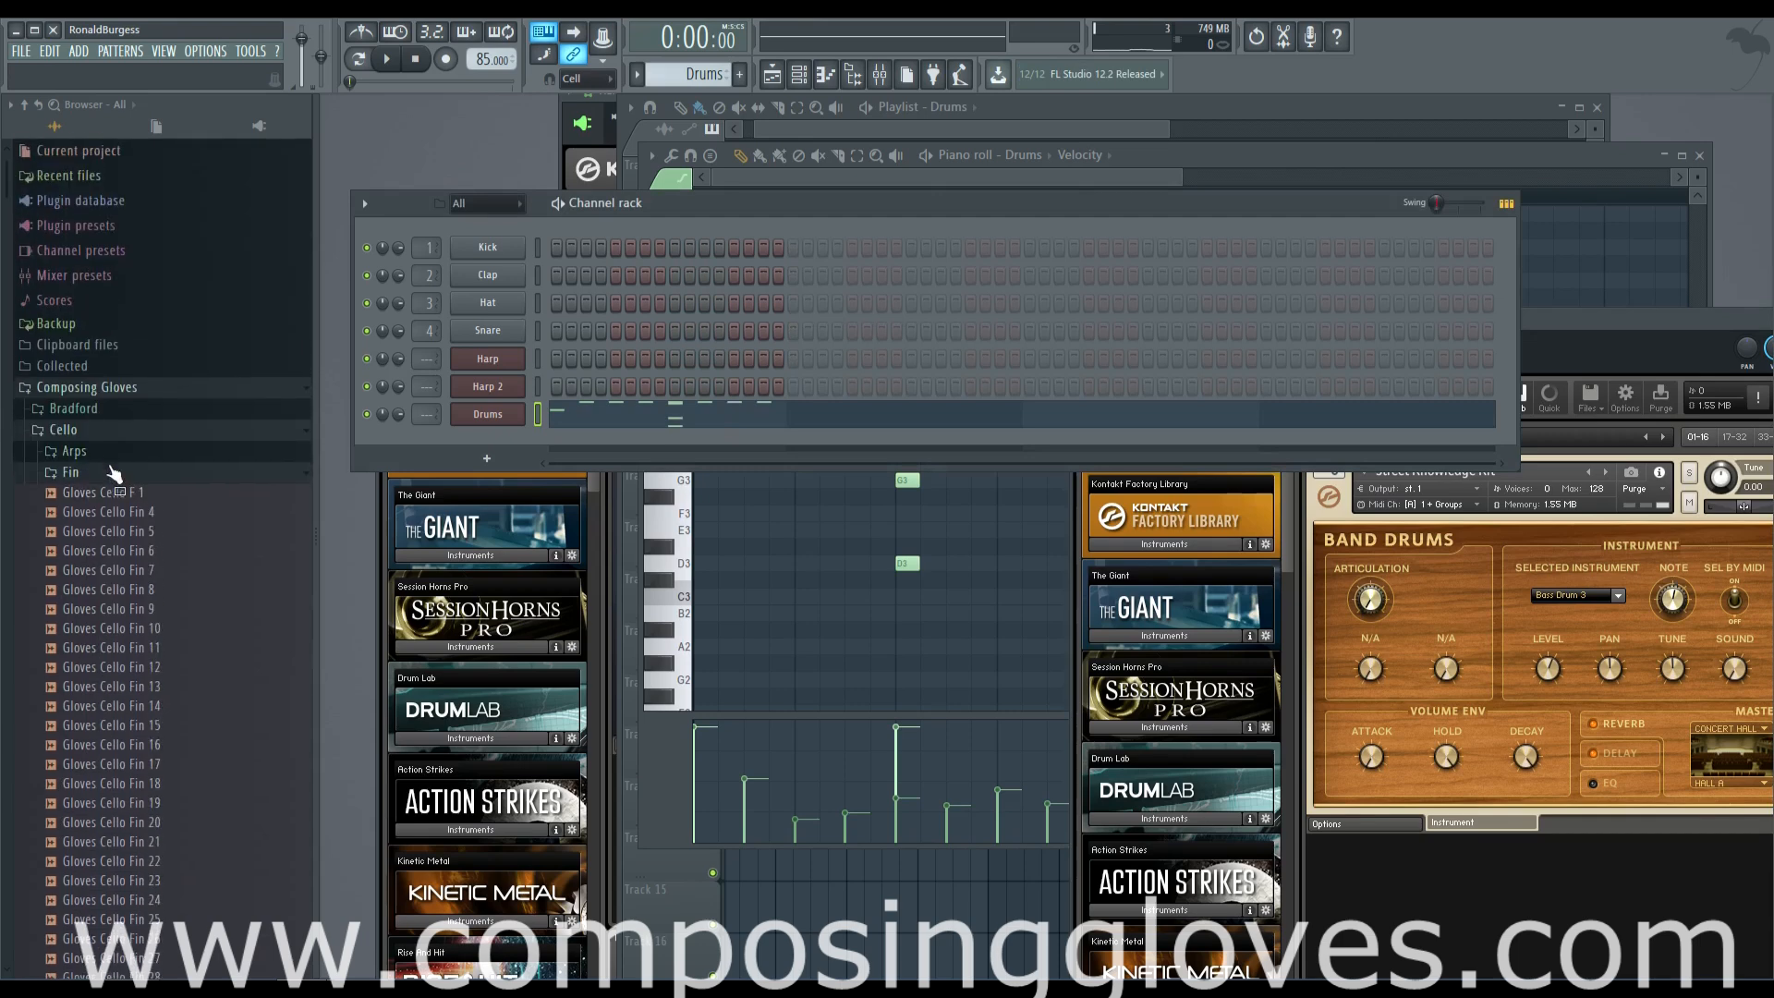
{"action": "left_click", "coordinate": [113, 473]}
{"action": "left_click", "coordinate": [103, 434]}
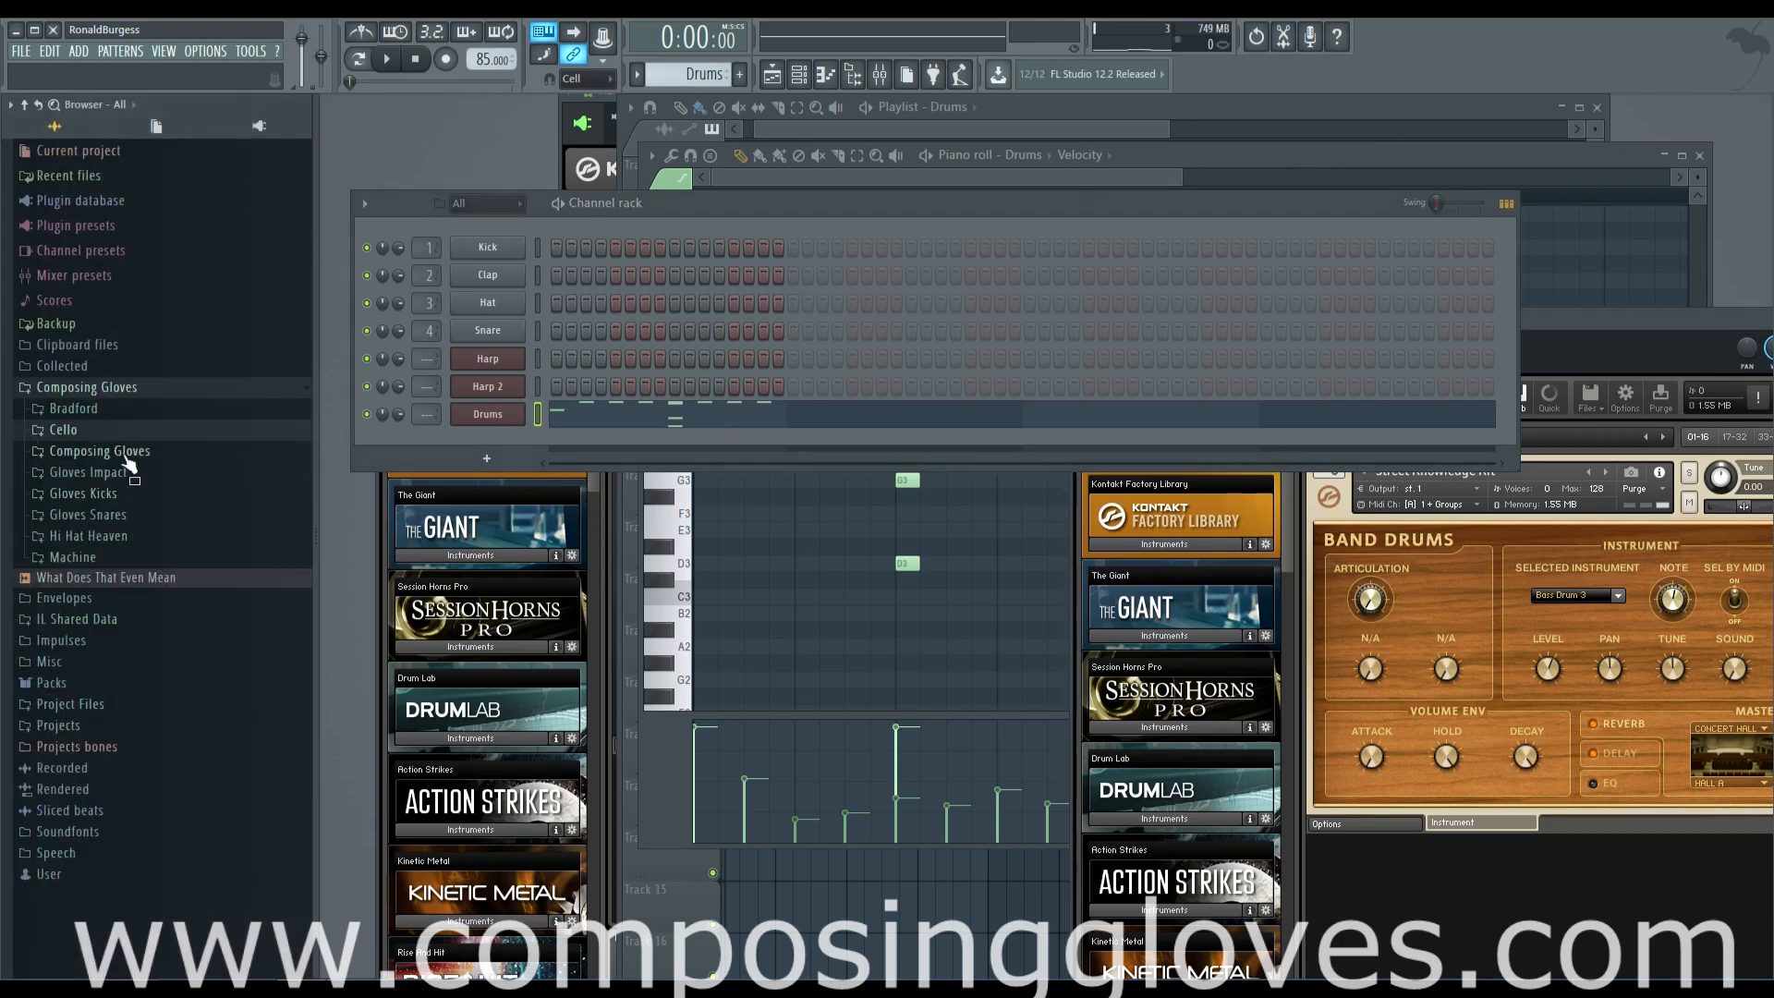
{"action": "left_click", "coordinate": [154, 494]}
{"action": "left_click", "coordinate": [138, 534]}
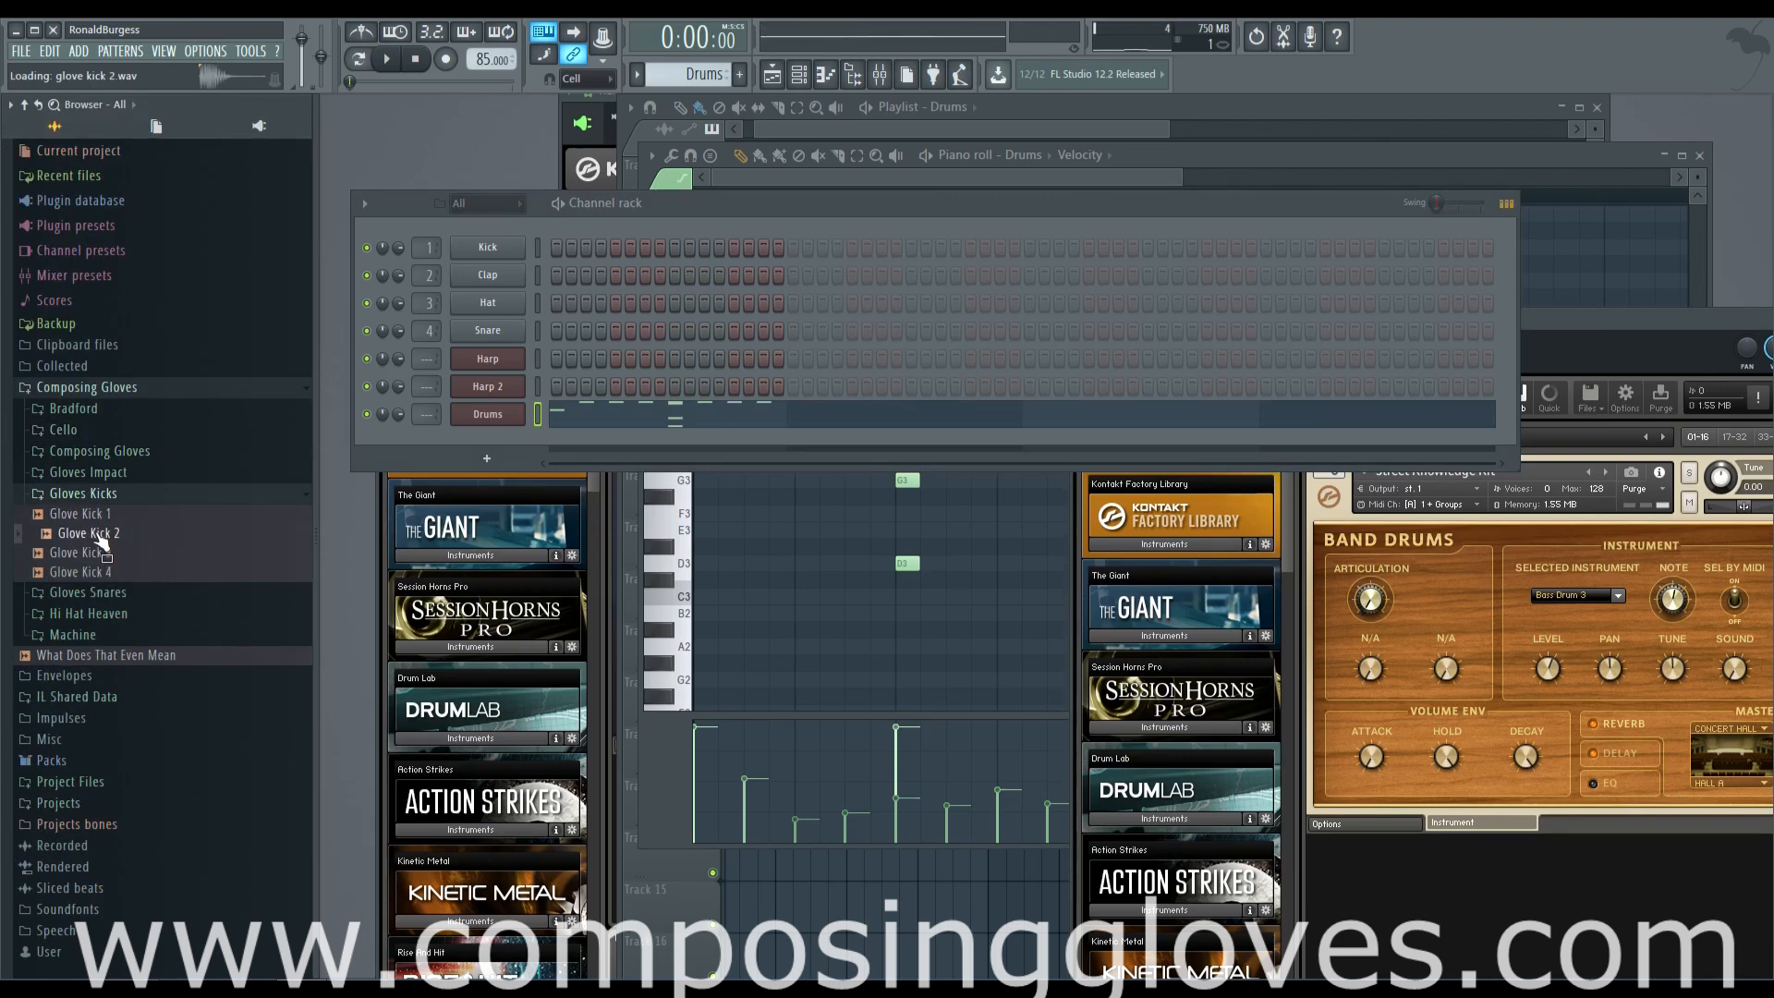
{"action": "left_click", "coordinate": [100, 572]}
{"action": "left_click", "coordinate": [94, 537]}
Add Glove Kick 1 as a channel below Kick with some fade-out and enable its first step
{"action": "left_click_drag", "start_coordinate": [83, 514], "coordinate": [489, 268]}
{"action": "left_click_drag", "start_coordinate": [744, 536], "coordinate": [743, 512]}
{"action": "left_click", "coordinate": [558, 274]}
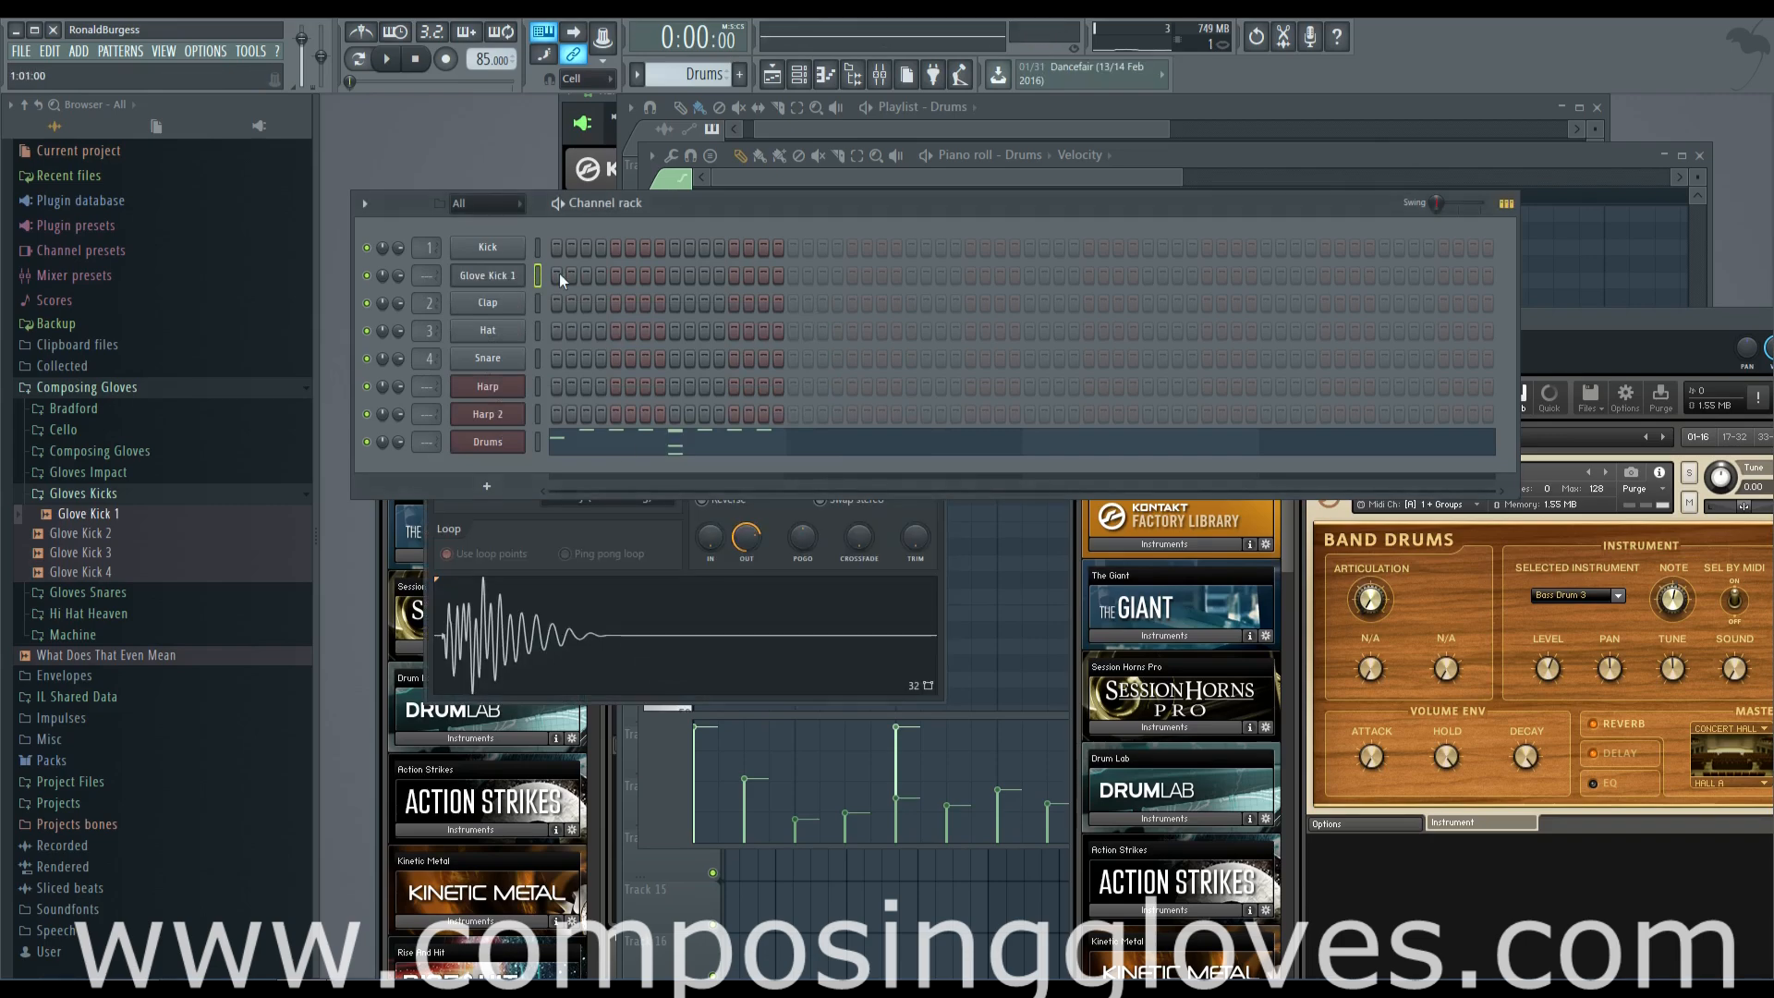
Route Glove Kick 1 to mixer track 5 with Fruity Parametric EQ 2, boosting band 2 in the lows while the pattern plays
{"action": "left_click", "coordinate": [522, 289]}
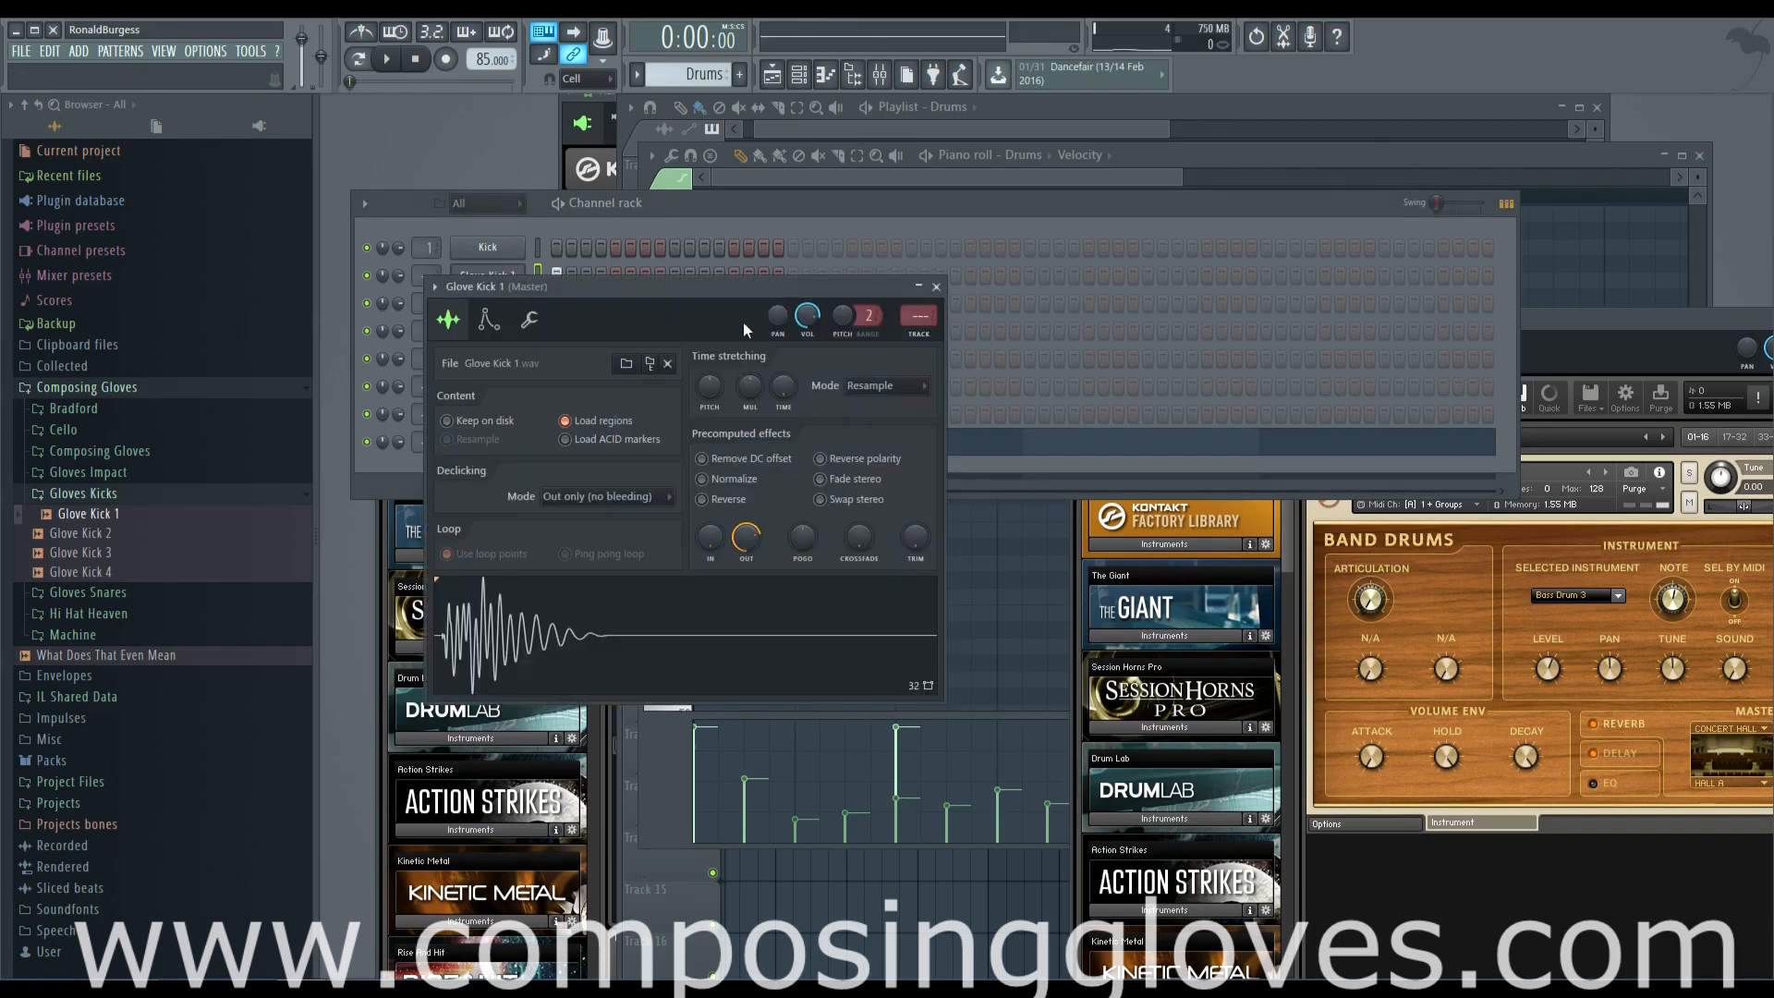
{"action": "key", "text": "F9"}
{"action": "left_click", "coordinate": [1382, 351]}
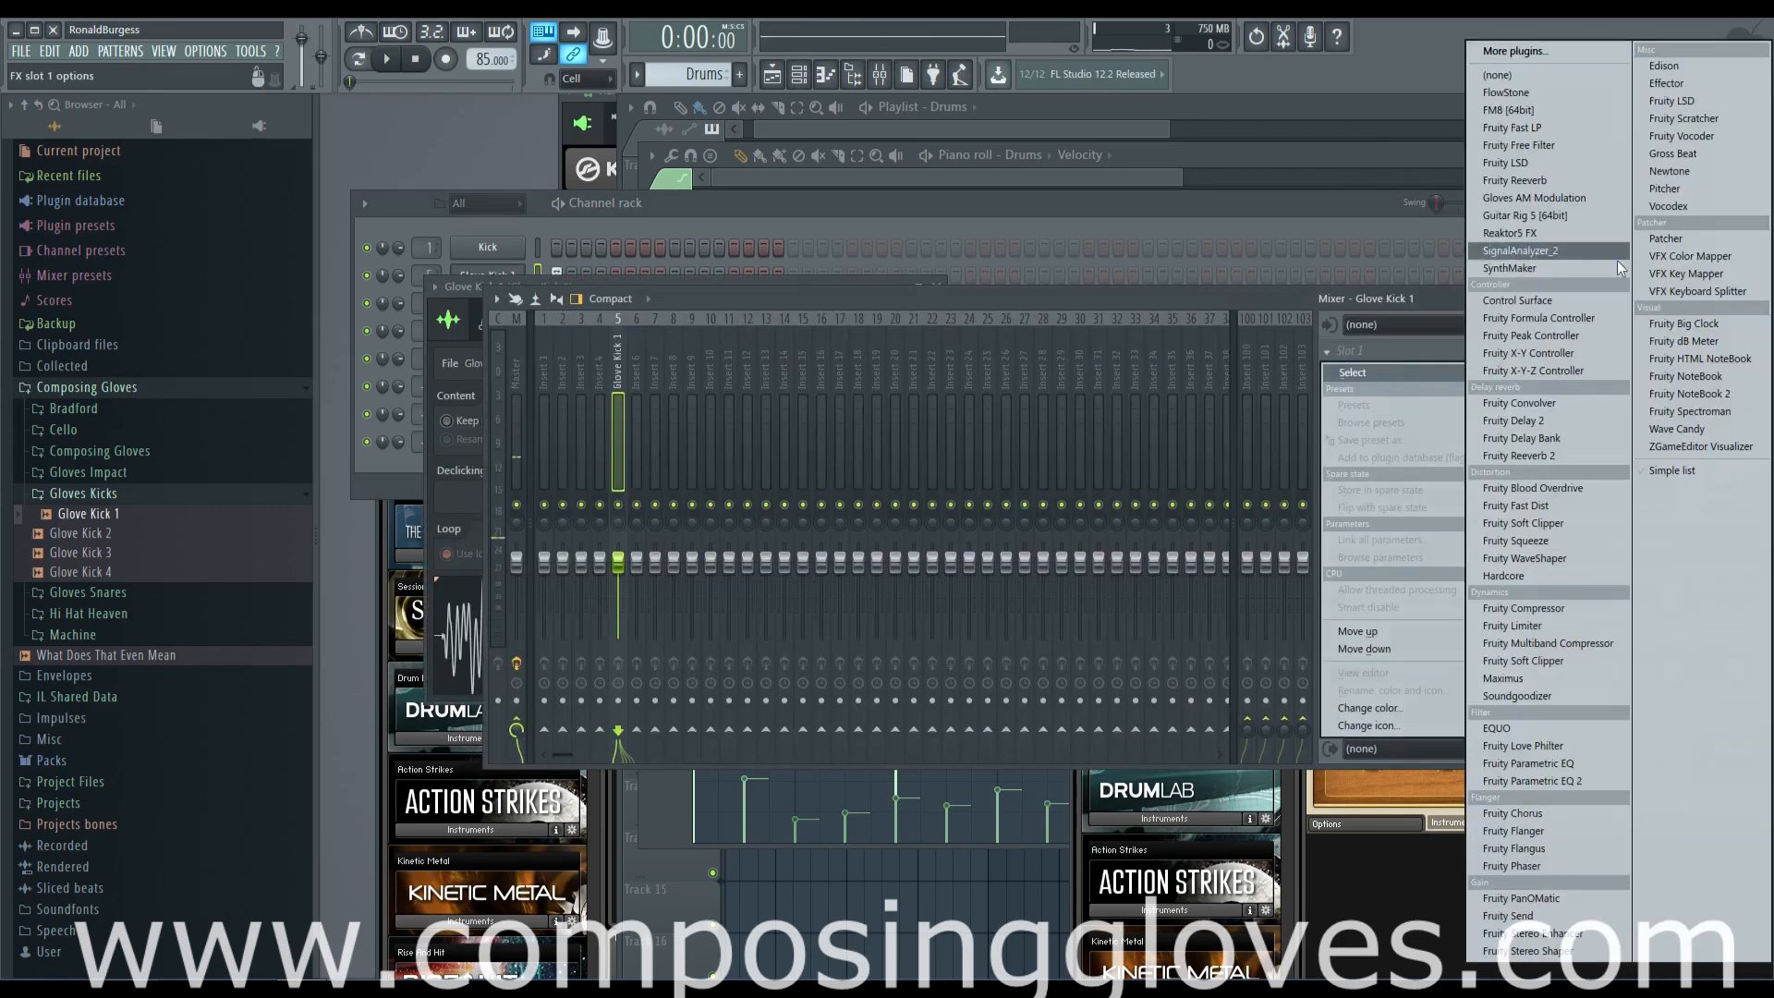
{"action": "left_click", "coordinate": [1586, 767]}
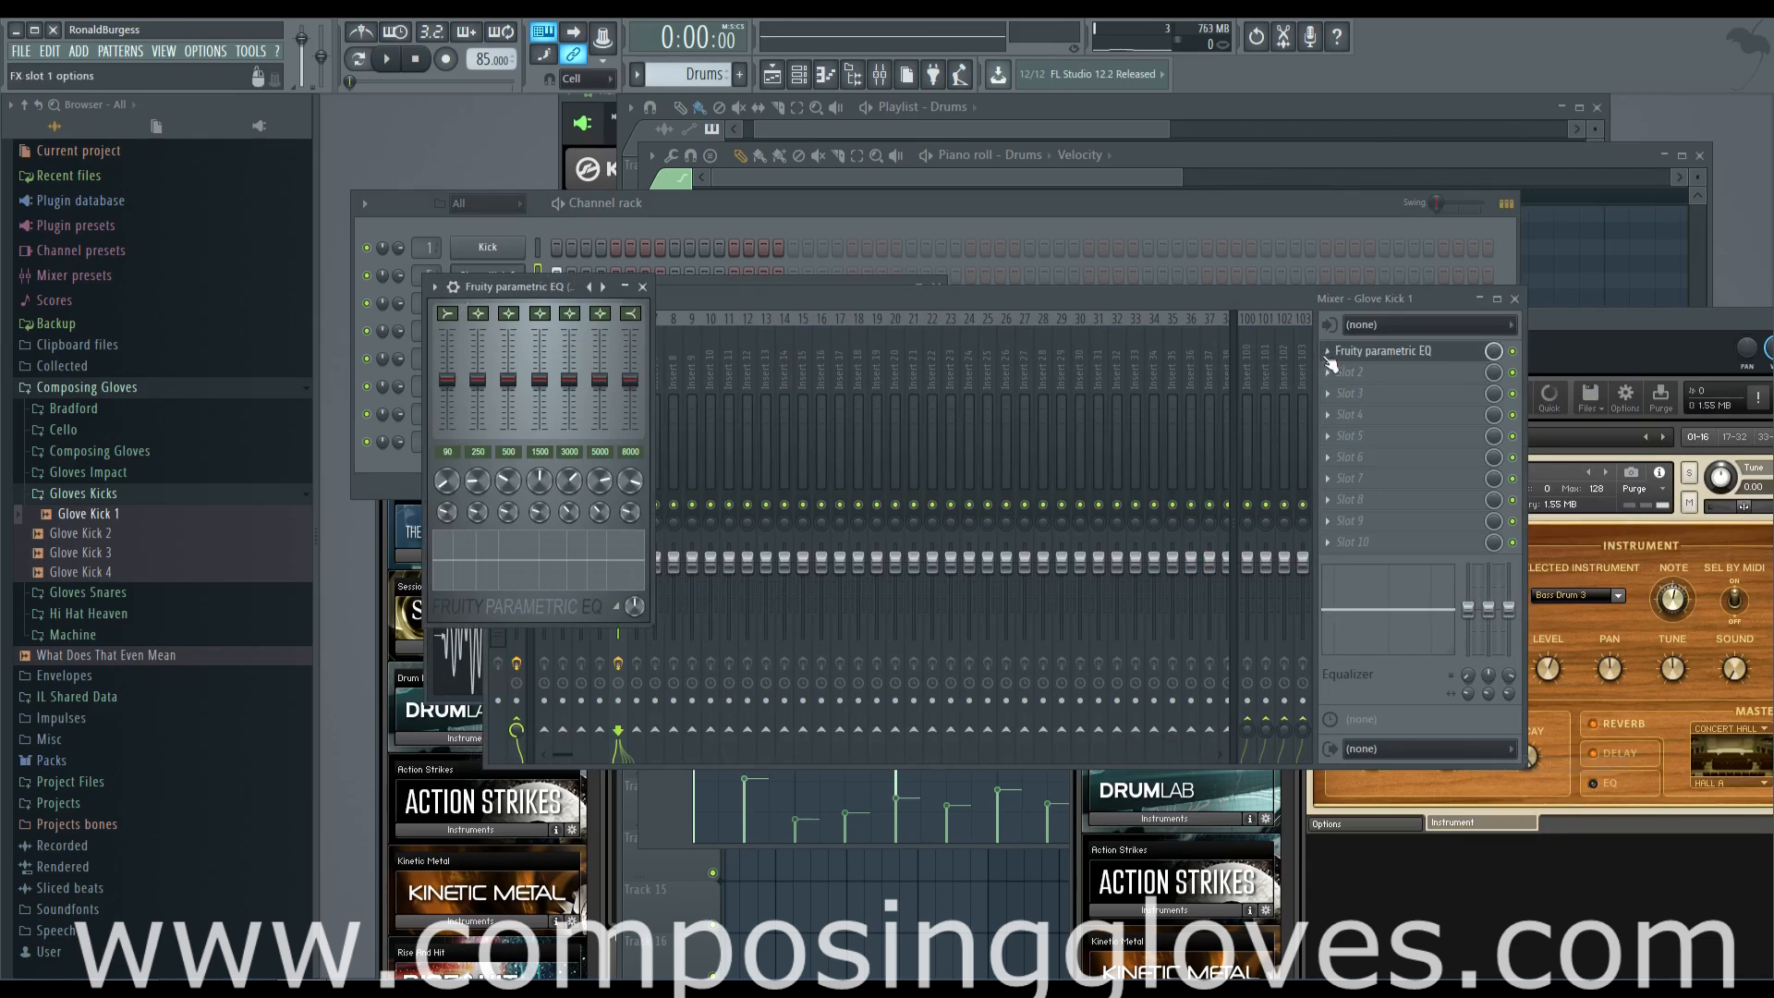
{"action": "left_click", "coordinate": [1323, 353]}
{"action": "mouse_move", "coordinate": [1351, 372]}
{"action": "left_click", "coordinate": [1571, 781]}
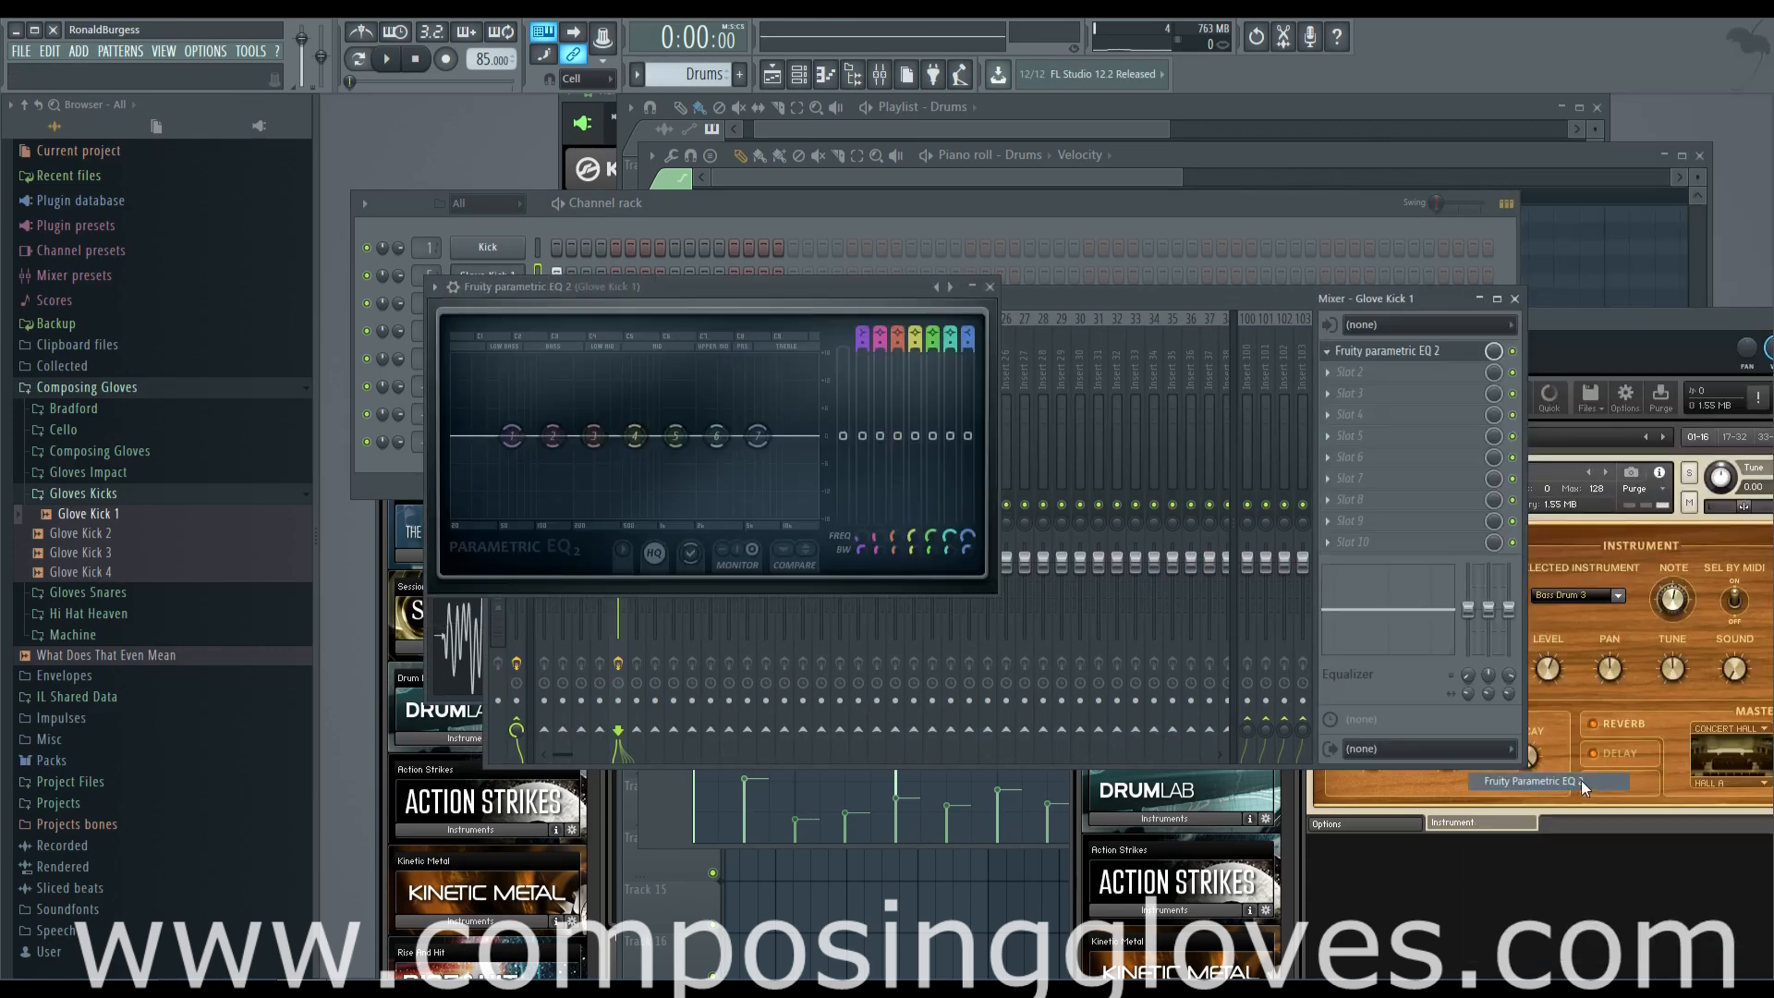
{"action": "left_click", "coordinate": [382, 61]}
{"action": "left_click_drag", "start_coordinate": [552, 435], "coordinate": [552, 407]}
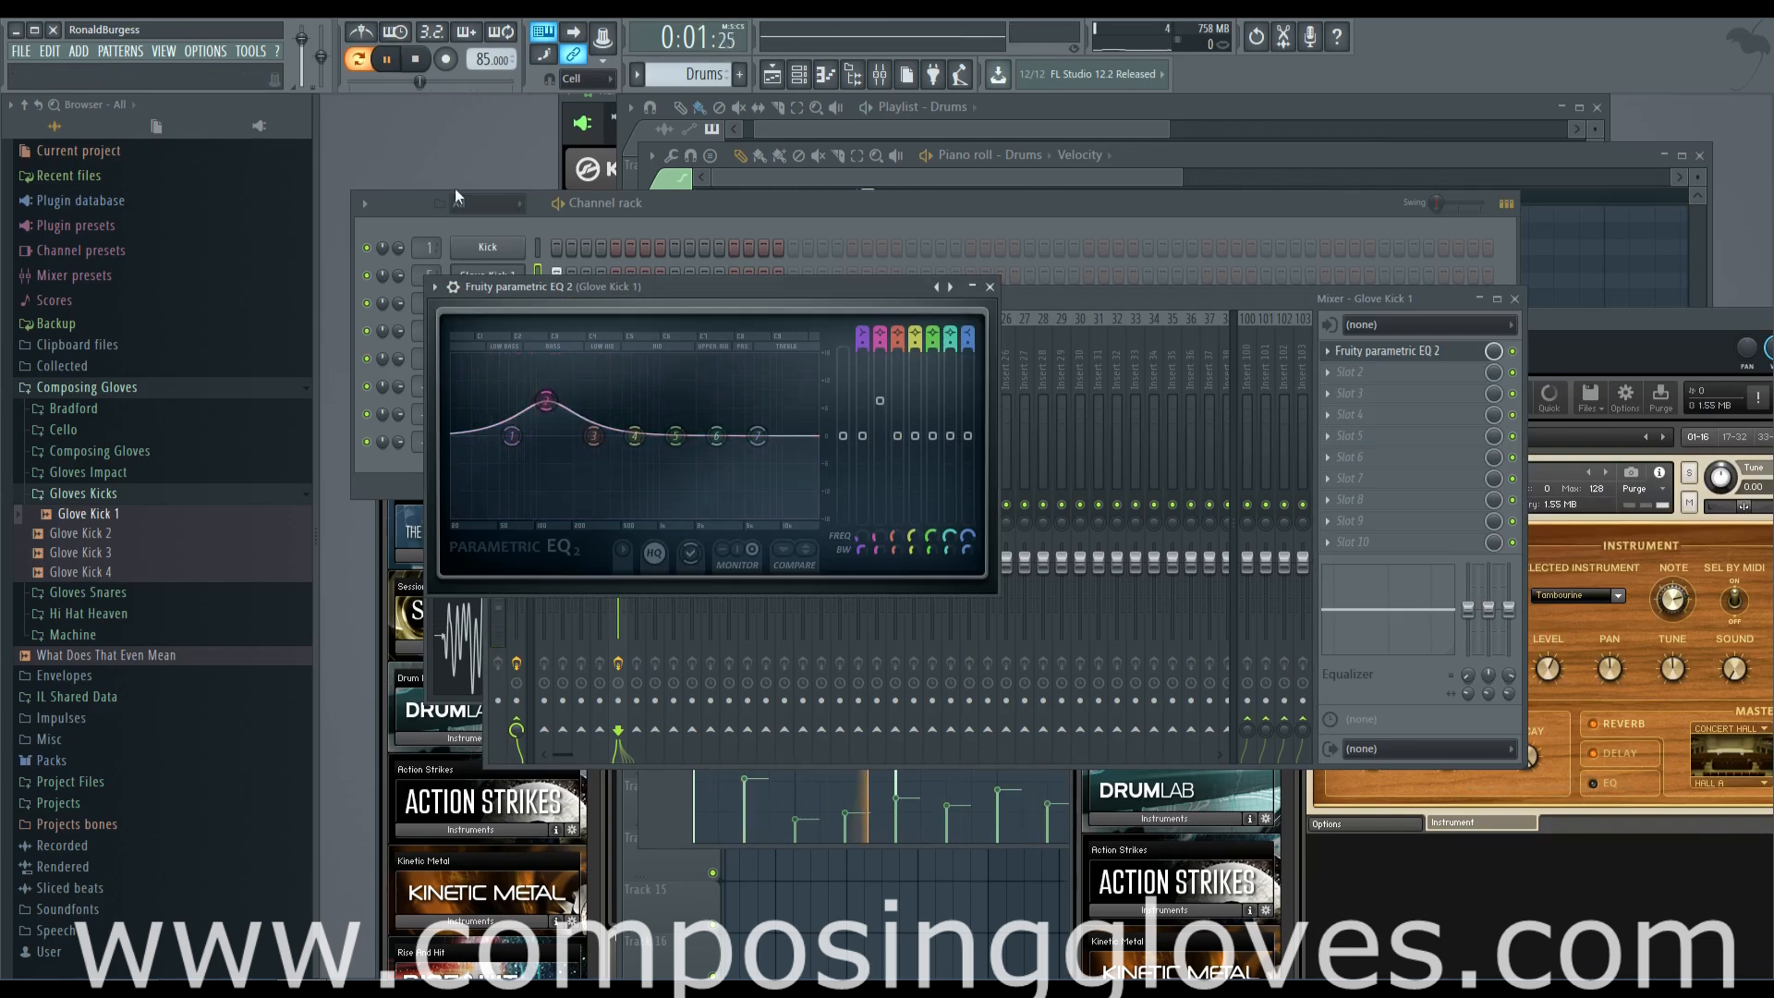
Route the Drums channel to mixer track 6 with Fruity Parametric EQ 2, boosting bands 2 and 4
{"action": "left_click", "coordinate": [472, 231]}
{"action": "left_click", "coordinate": [510, 443]}
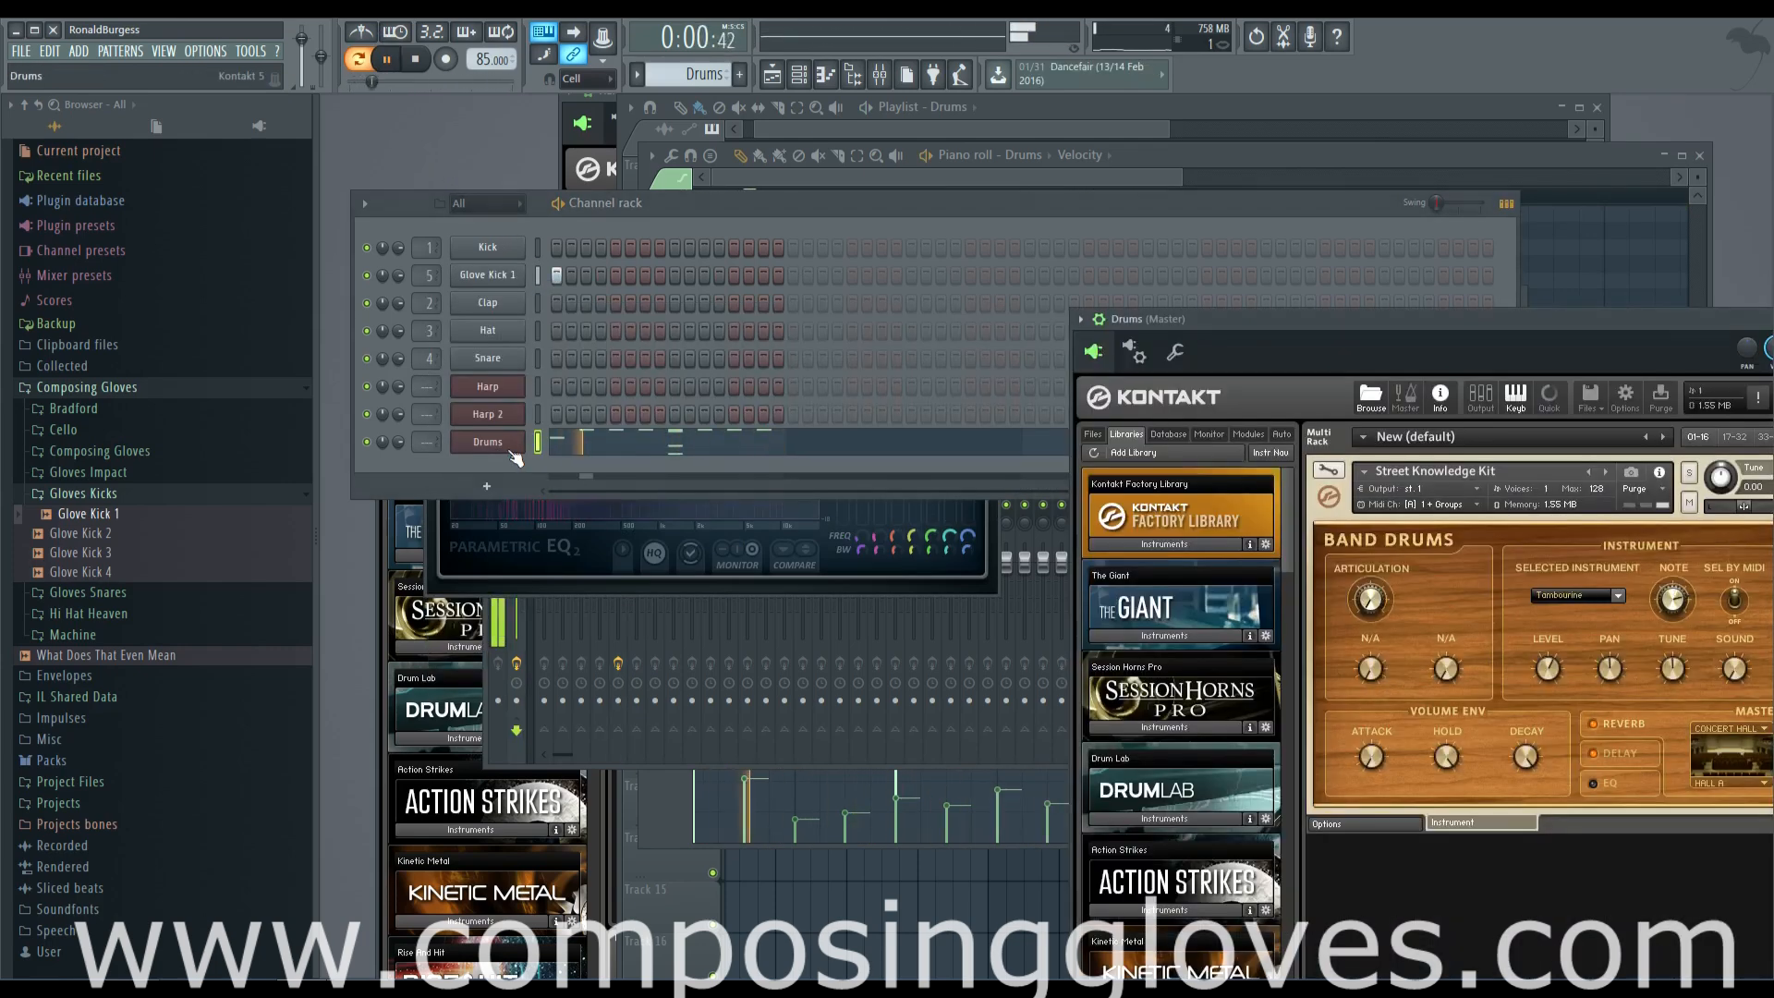
{"action": "key", "text": "ctrl+l"}
{"action": "left_click", "coordinate": [1319, 358]}
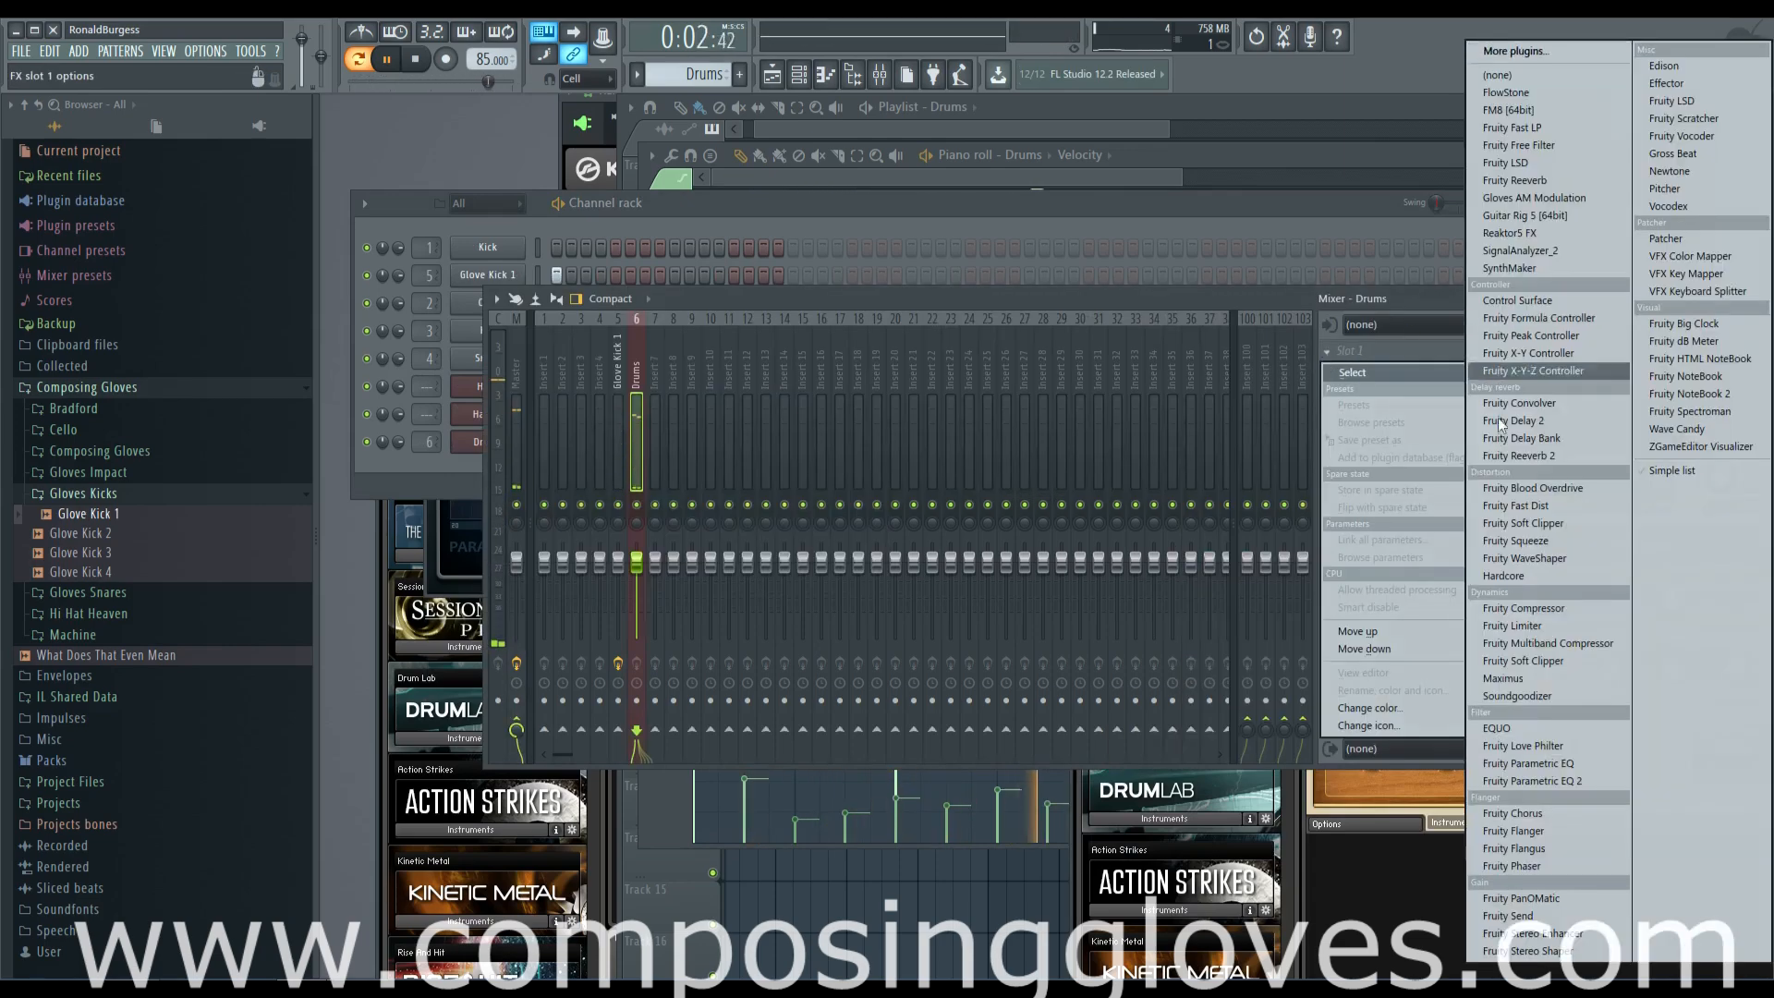
{"action": "left_click", "coordinate": [1584, 785]}
{"action": "left_click_drag", "start_coordinate": [601, 484], "coordinate": [594, 470]}
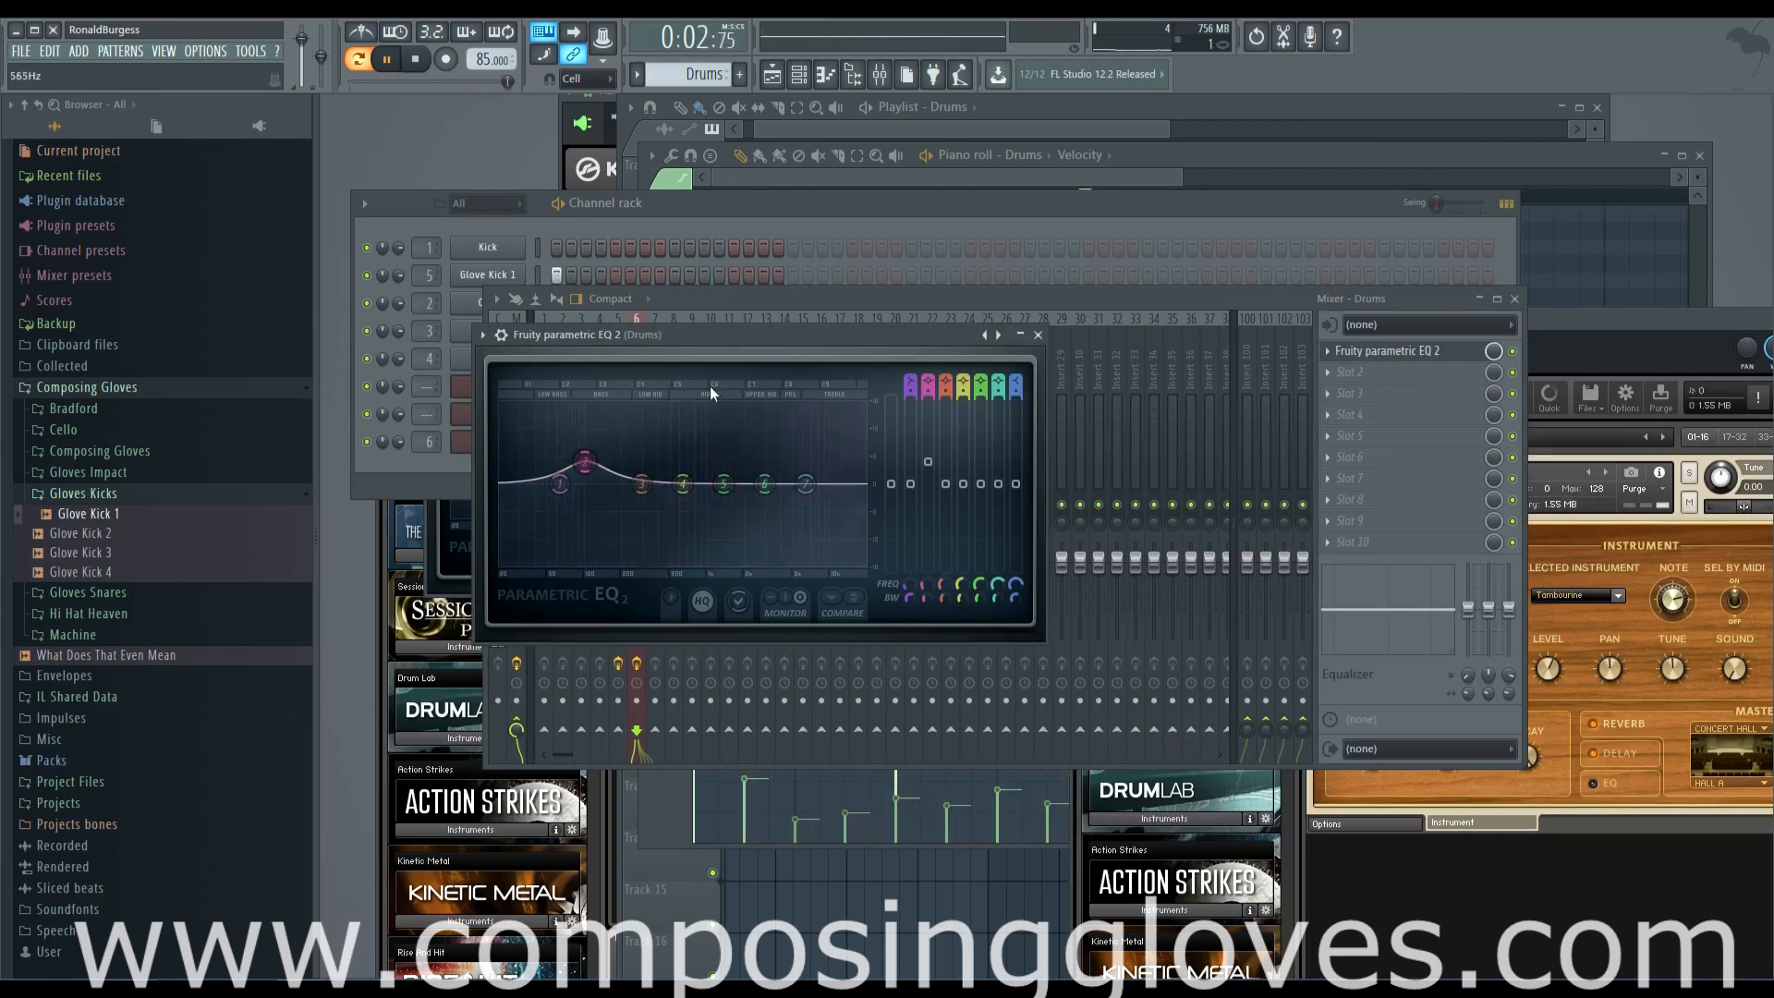
{"action": "left_click_drag", "start_coordinate": [684, 485], "coordinate": [733, 467]}
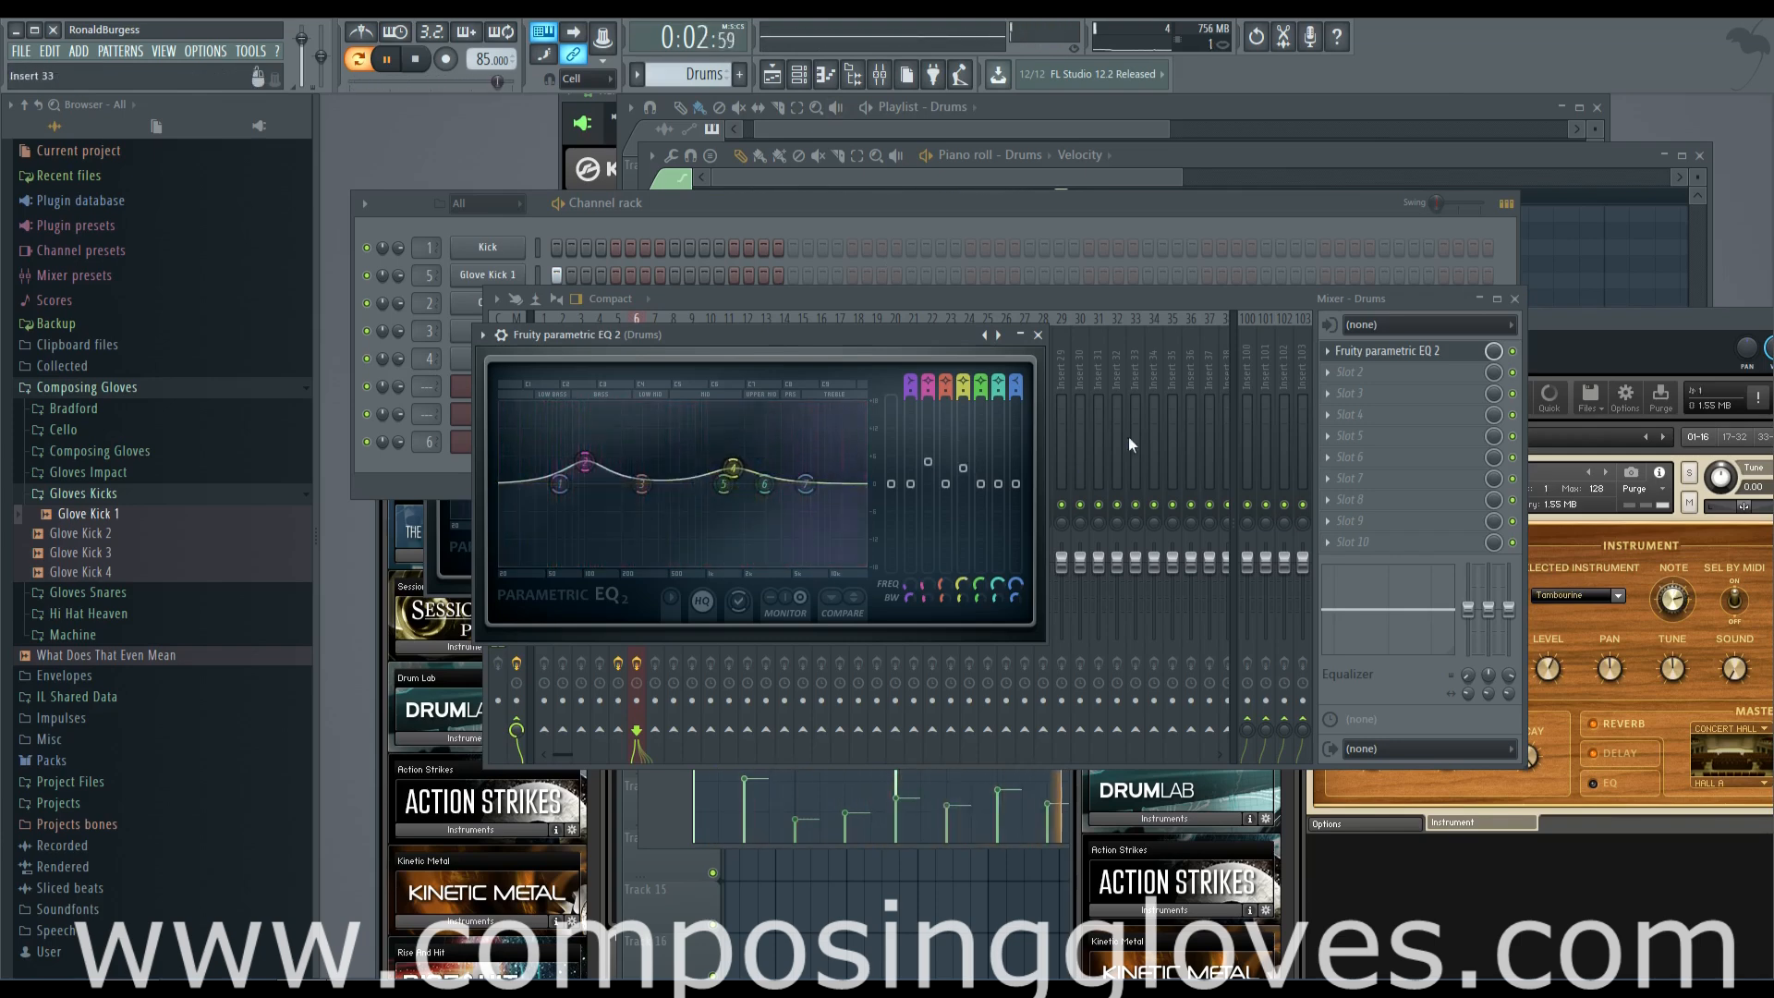
Copy the Drums clip to bar 6 on Track 2 of the playlist and stop playback
{"action": "left_click", "coordinate": [1026, 298]}
{"action": "left_click", "coordinate": [978, 120]}
{"action": "scroll", "coordinate": [1130, 307], "scroll_direction": "up", "scroll_amount": 2}
{"action": "left_click_drag", "start_coordinate": [1058, 249], "coordinate": [1089, 266], "text": "ctrl"}
{"action": "scroll", "coordinate": [1129, 283], "scroll_direction": "up", "scroll_amount": 4}
{"action": "key", "text": "space"}
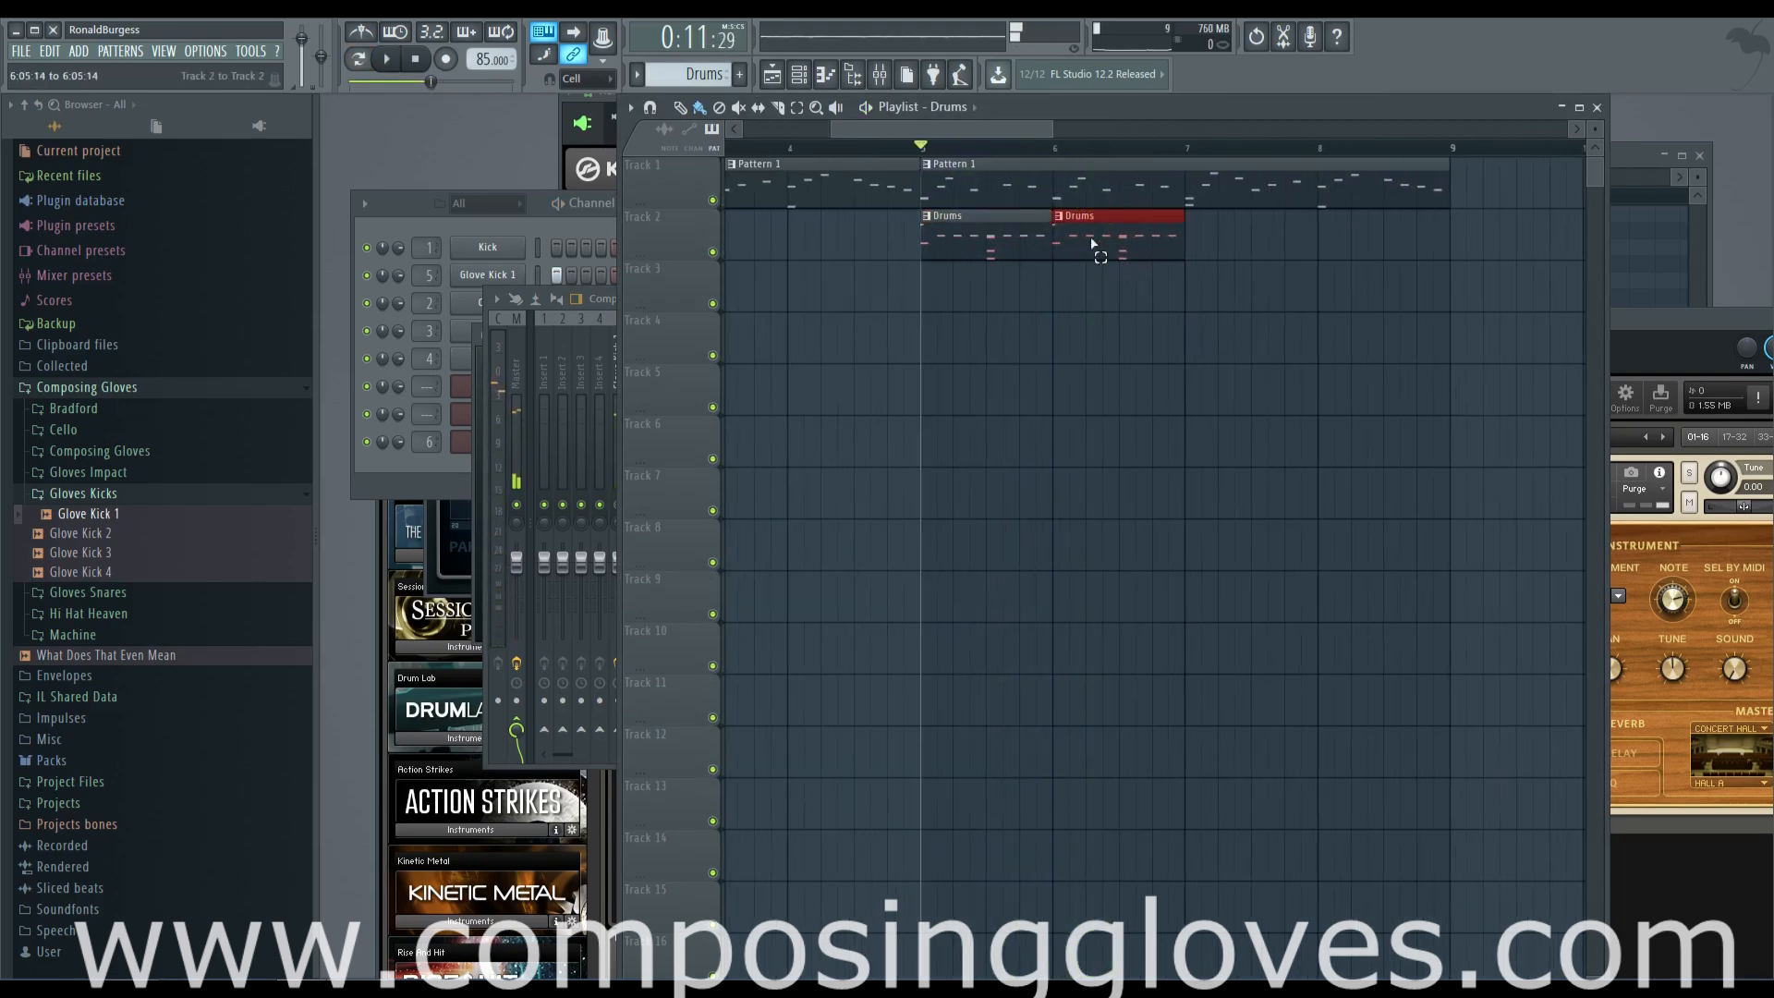
Make the Drums clip at bar 6 a unique pattern and open it in the piano roll
{"action": "left_click", "coordinate": [1061, 218]}
{"action": "left_click", "coordinate": [1131, 321]}
{"action": "double_click", "coordinate": [1094, 239]}
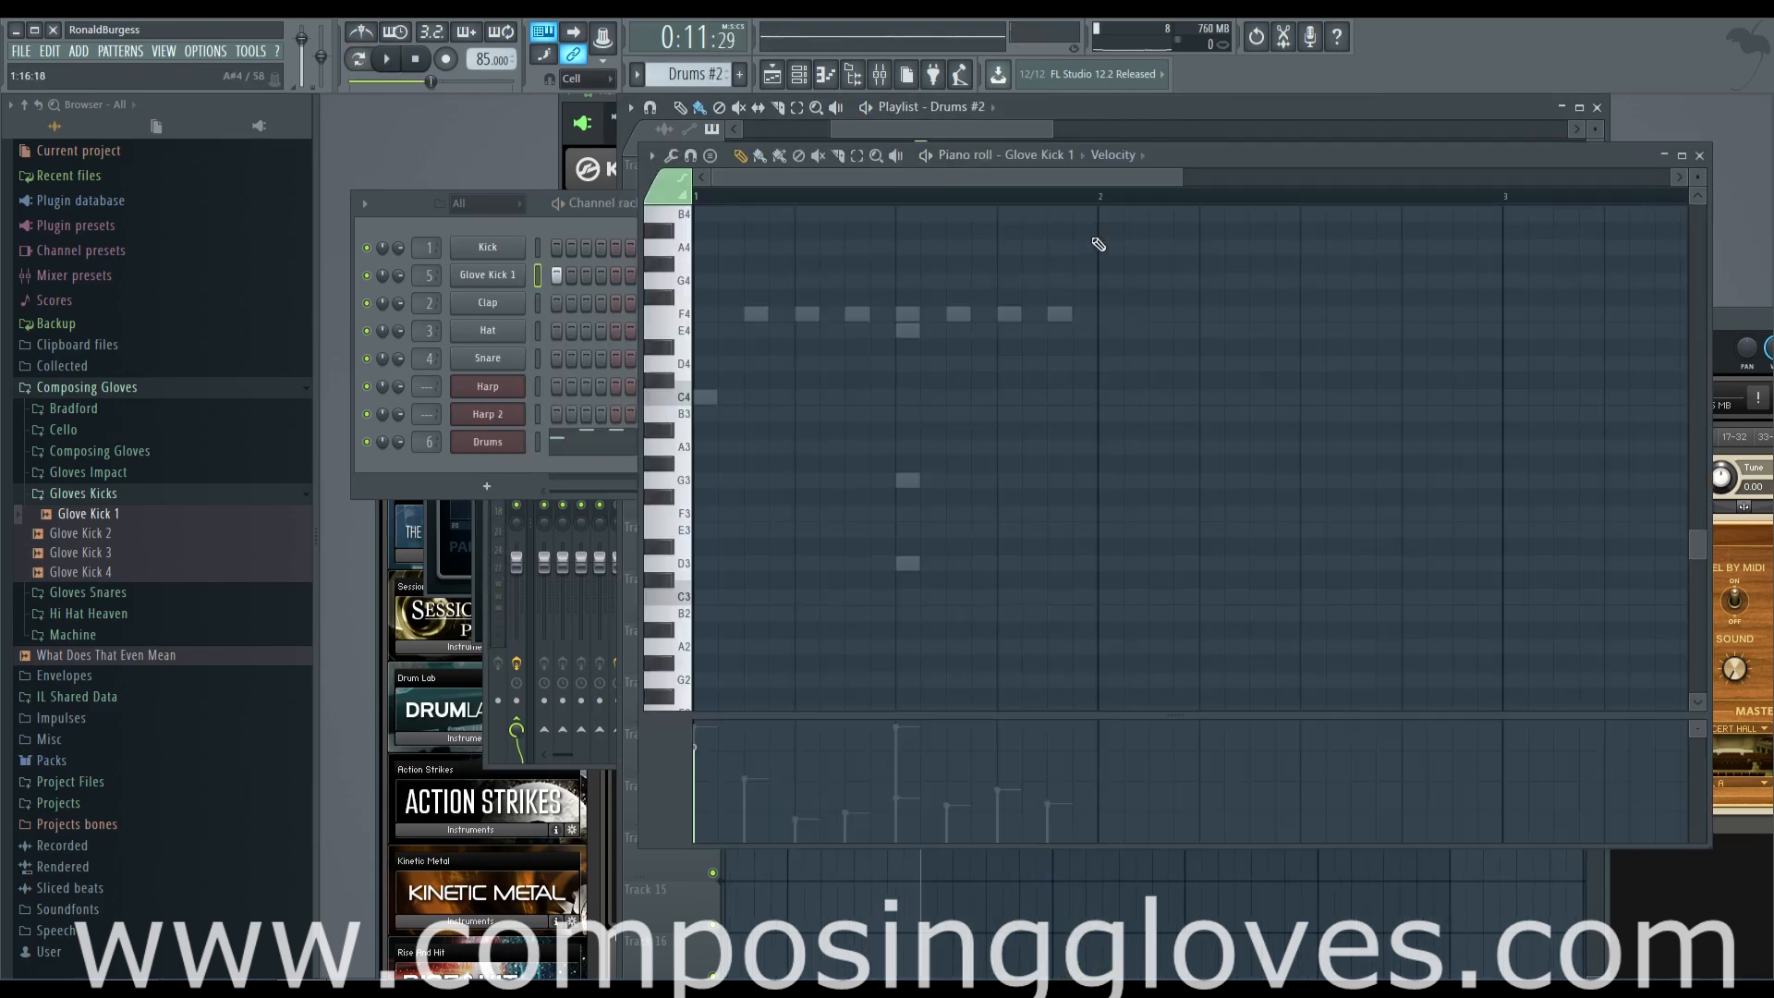
{"action": "scroll", "coordinate": [870, 349], "scroll_direction": "up", "scroll_amount": 1}
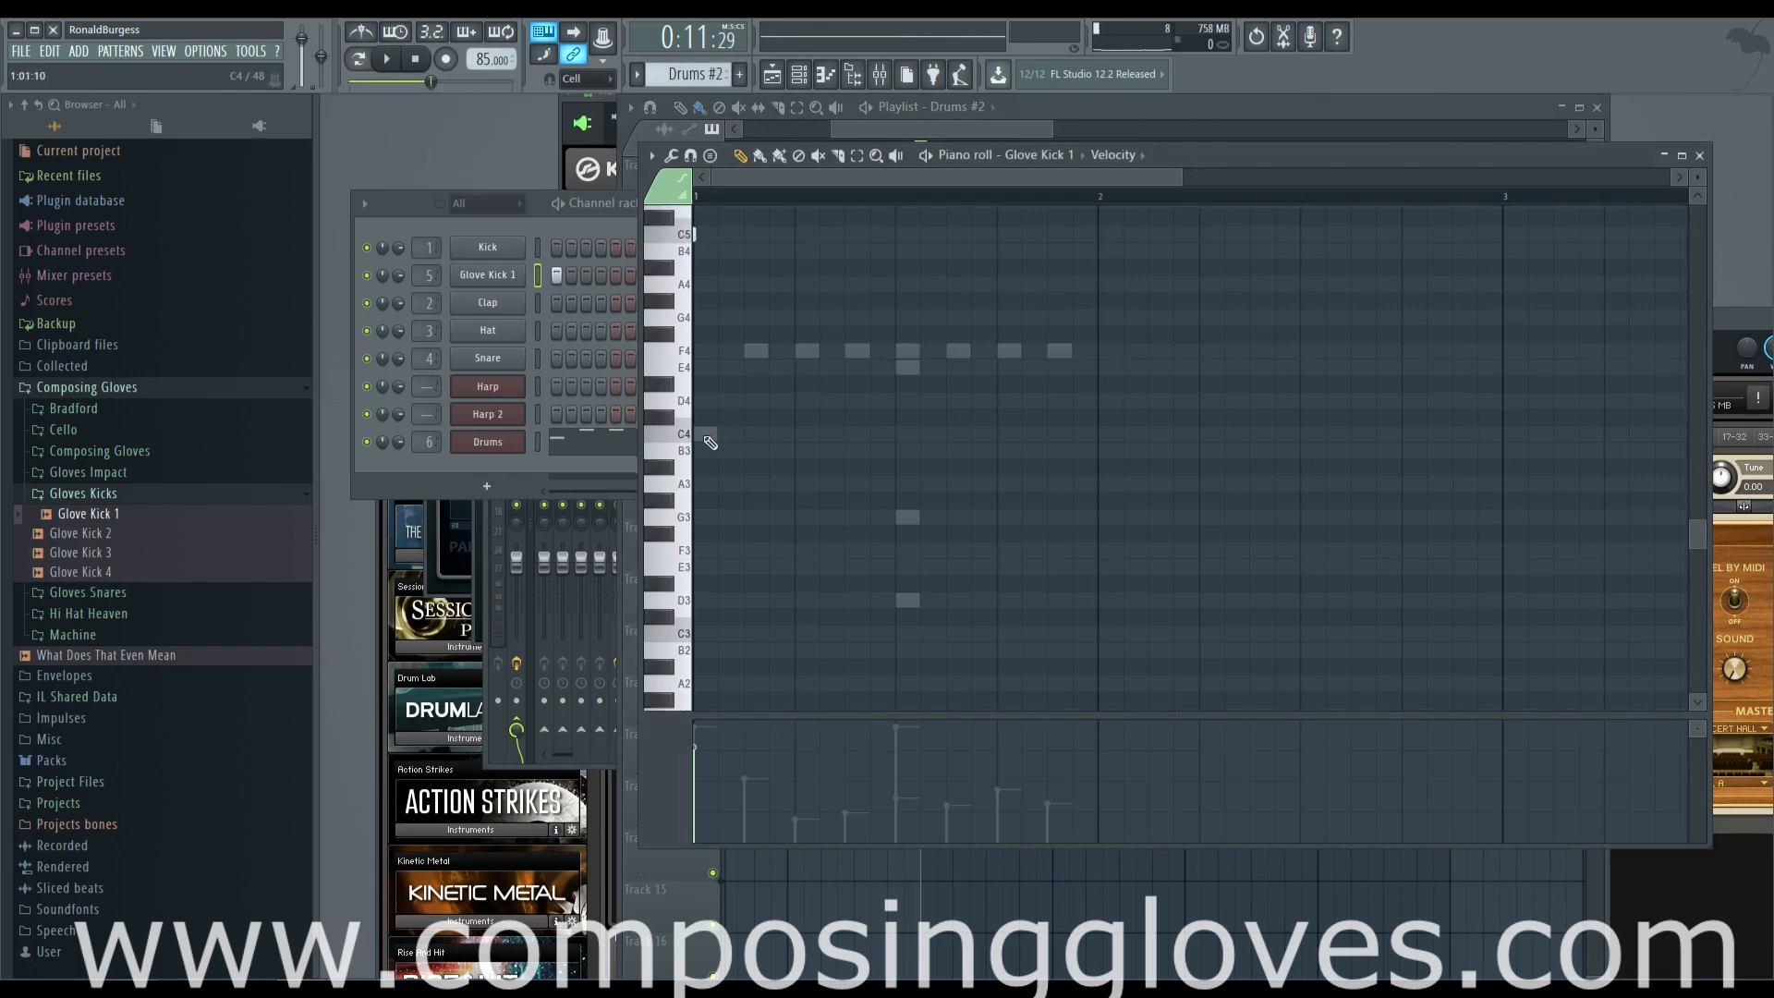
{"action": "double_click", "coordinate": [705, 438]}
{"action": "left_click", "coordinate": [1003, 380]}
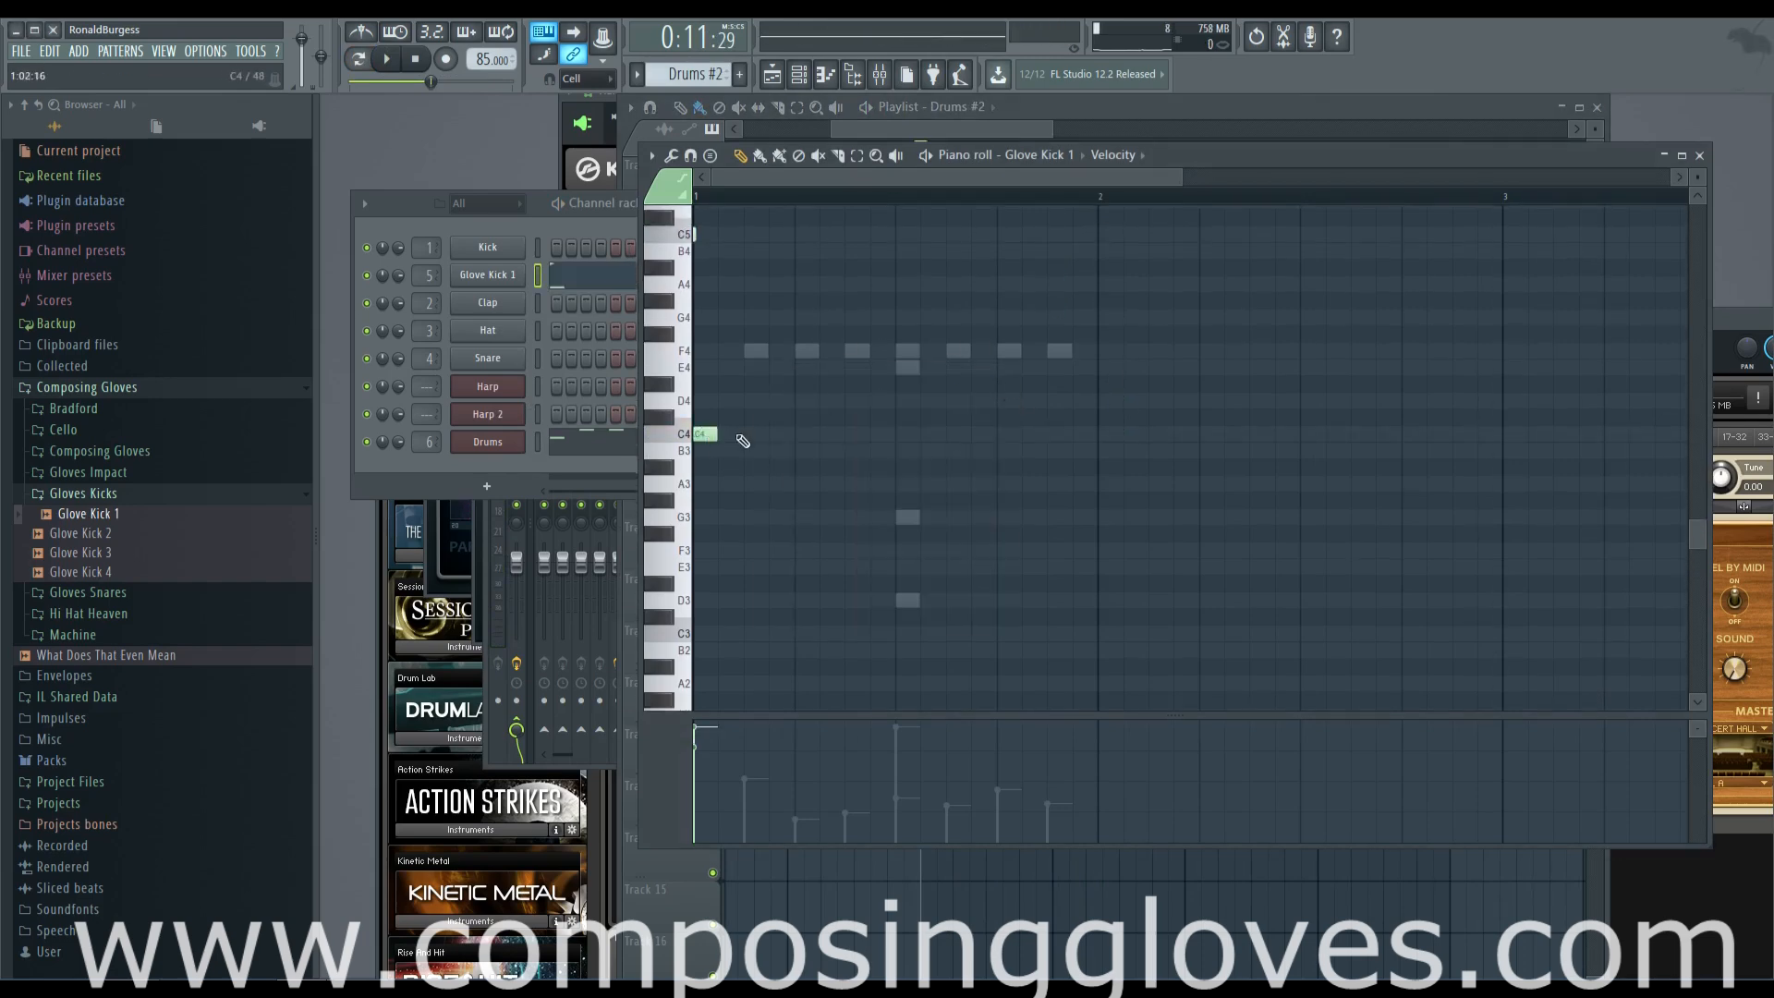
{"action": "right_click", "coordinate": [703, 439]}
Show the Drums channel's notes of pattern Drums #2 and play the pattern from its start
{"action": "scroll", "coordinate": [802, 458], "scroll_direction": "up", "scroll_amount": 1}
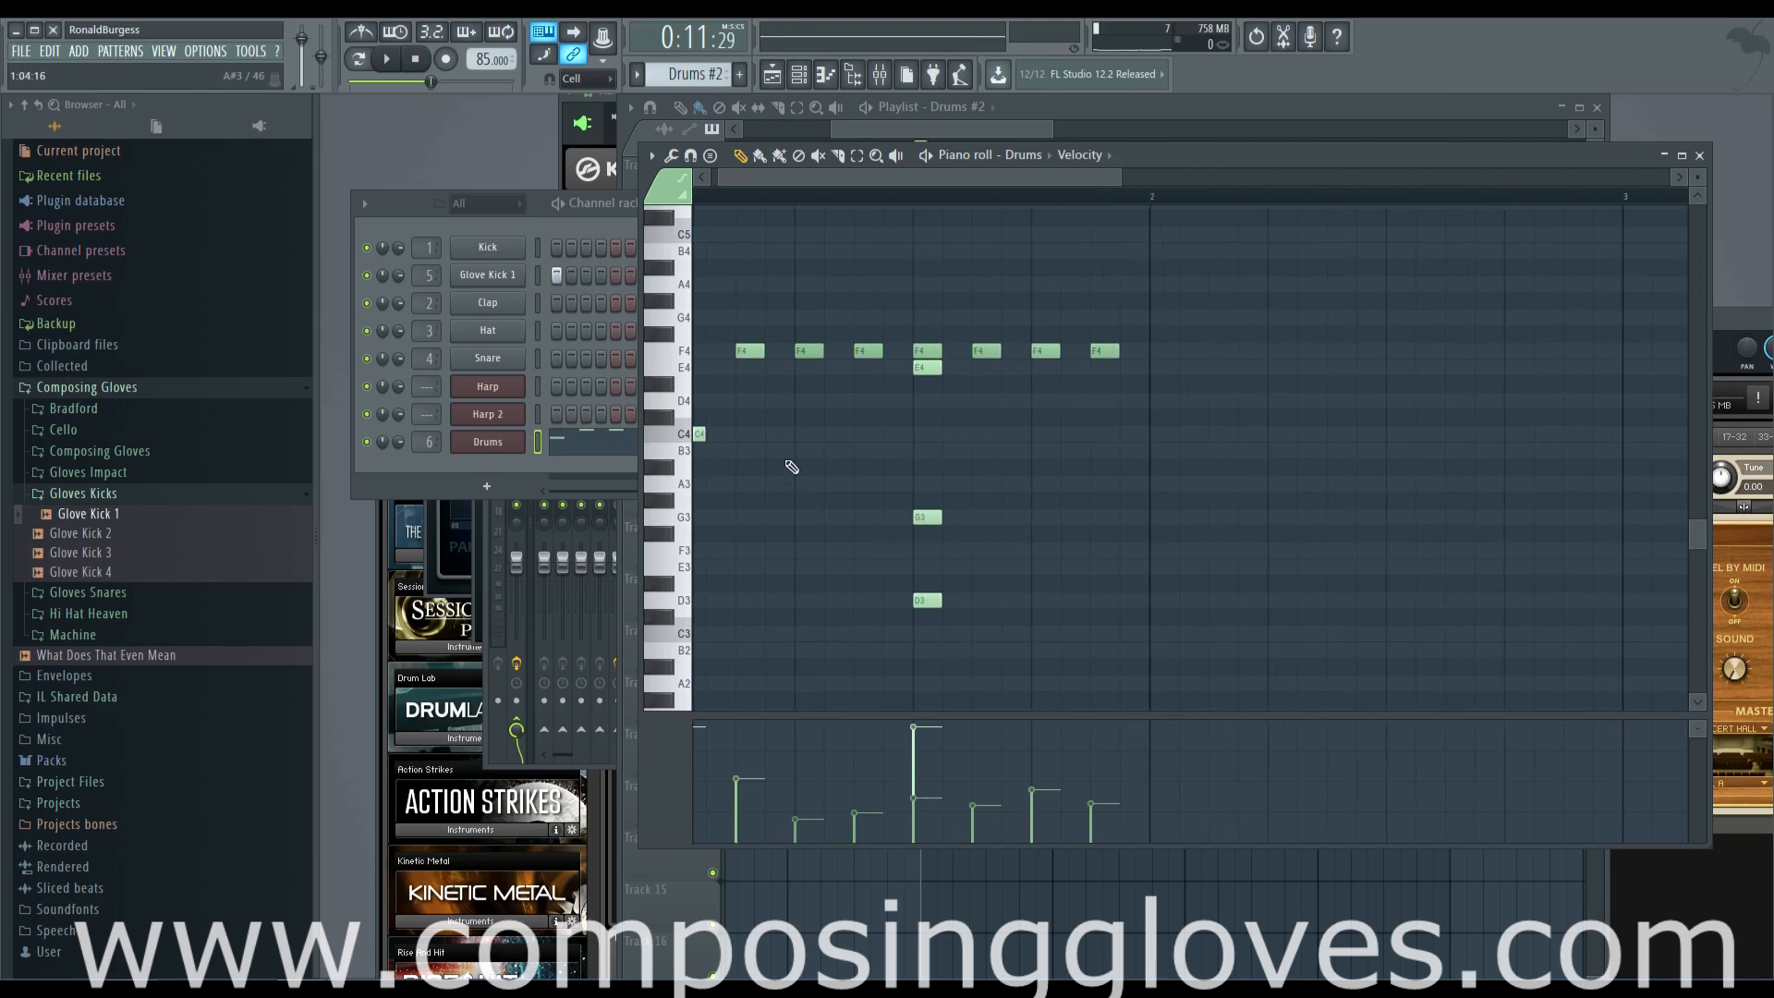
{"action": "left_click_drag", "start_coordinate": [785, 467], "coordinate": [961, 470]}
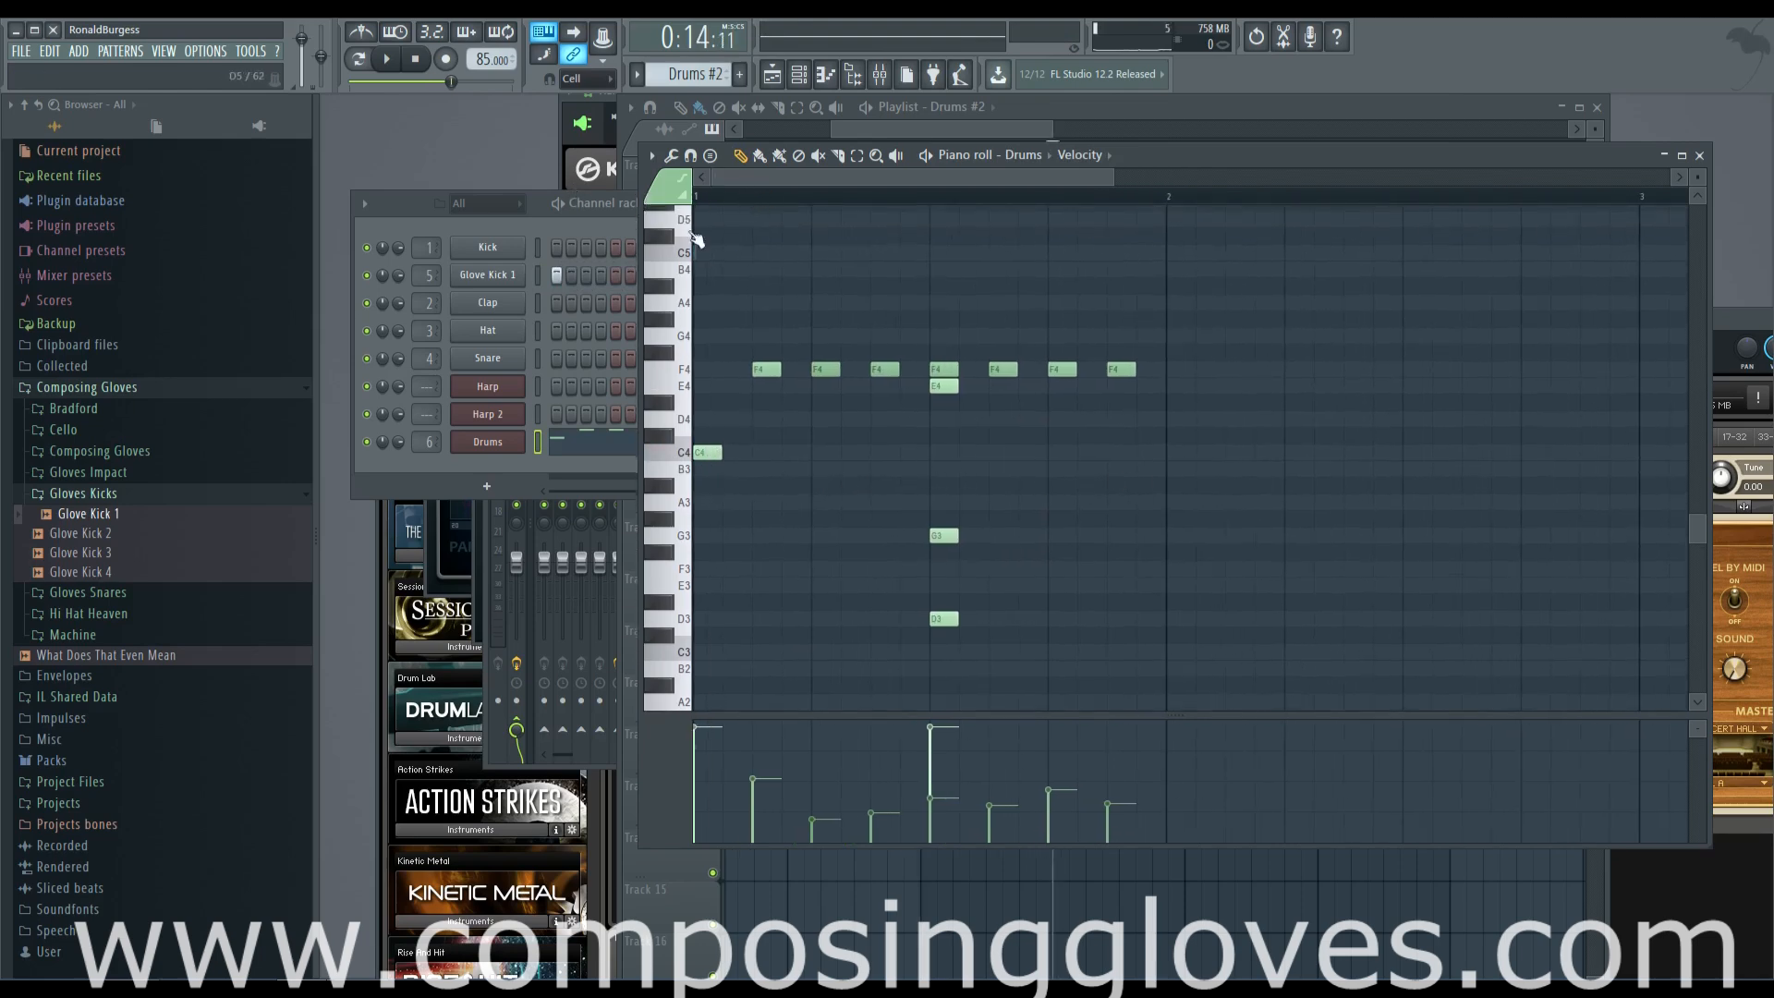
{"action": "left_click", "coordinate": [384, 59]}
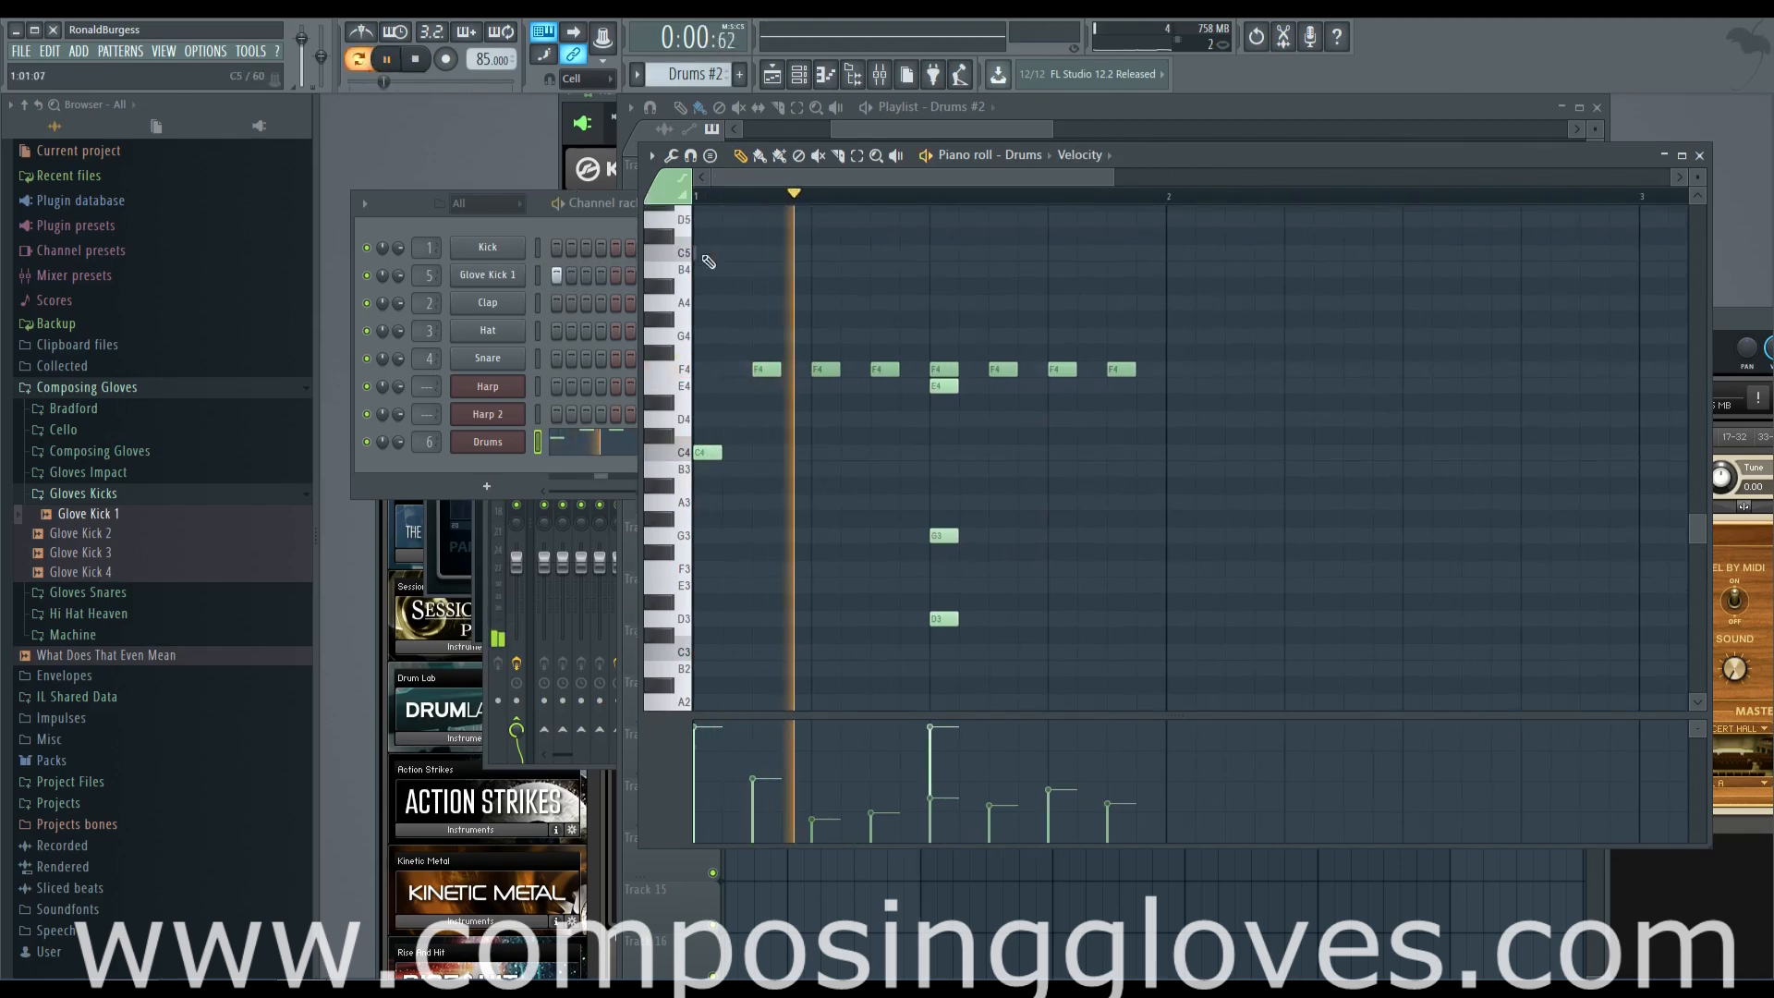
{"action": "key", "text": "space"}
{"action": "left_click", "coordinate": [876, 452]}
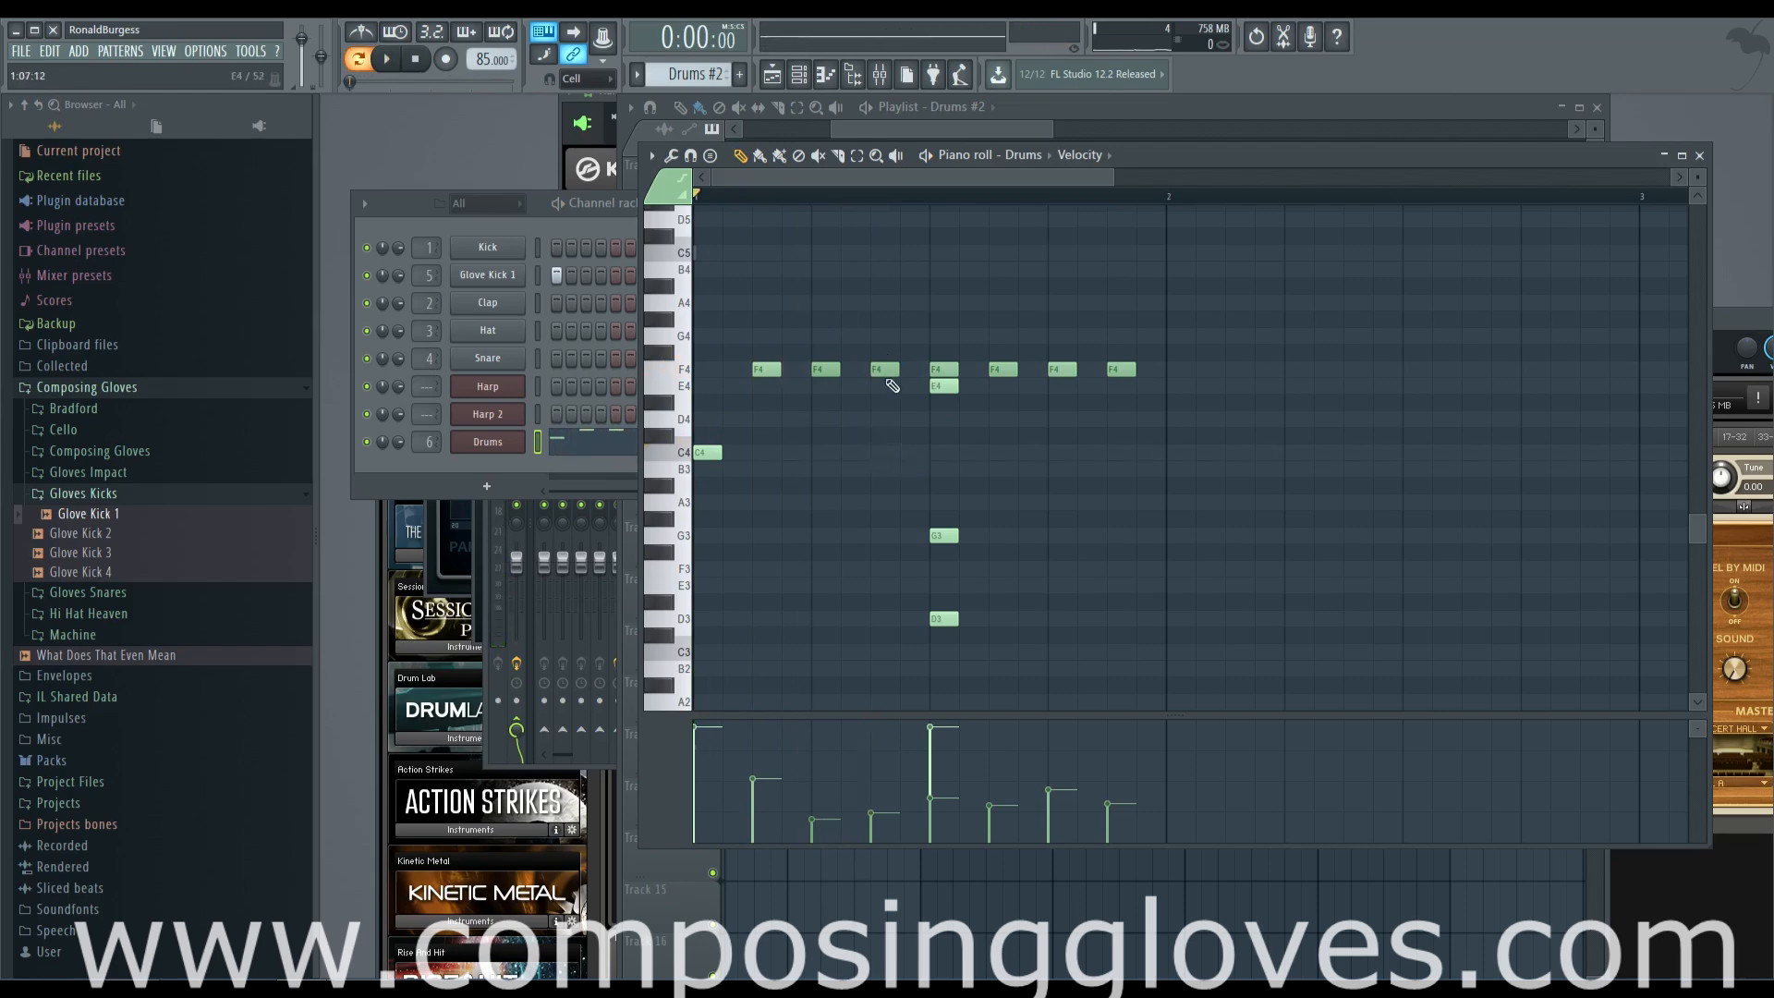
Add two consecutive D3 notes with rising velocities directly before the existing D3 hit, and audition the pattern
{"action": "left_click", "coordinate": [878, 619]}
{"action": "left_click", "coordinate": [913, 620]}
{"action": "left_click_drag", "start_coordinate": [884, 593], "coordinate": [915, 659]}
{"action": "key", "text": "space"}
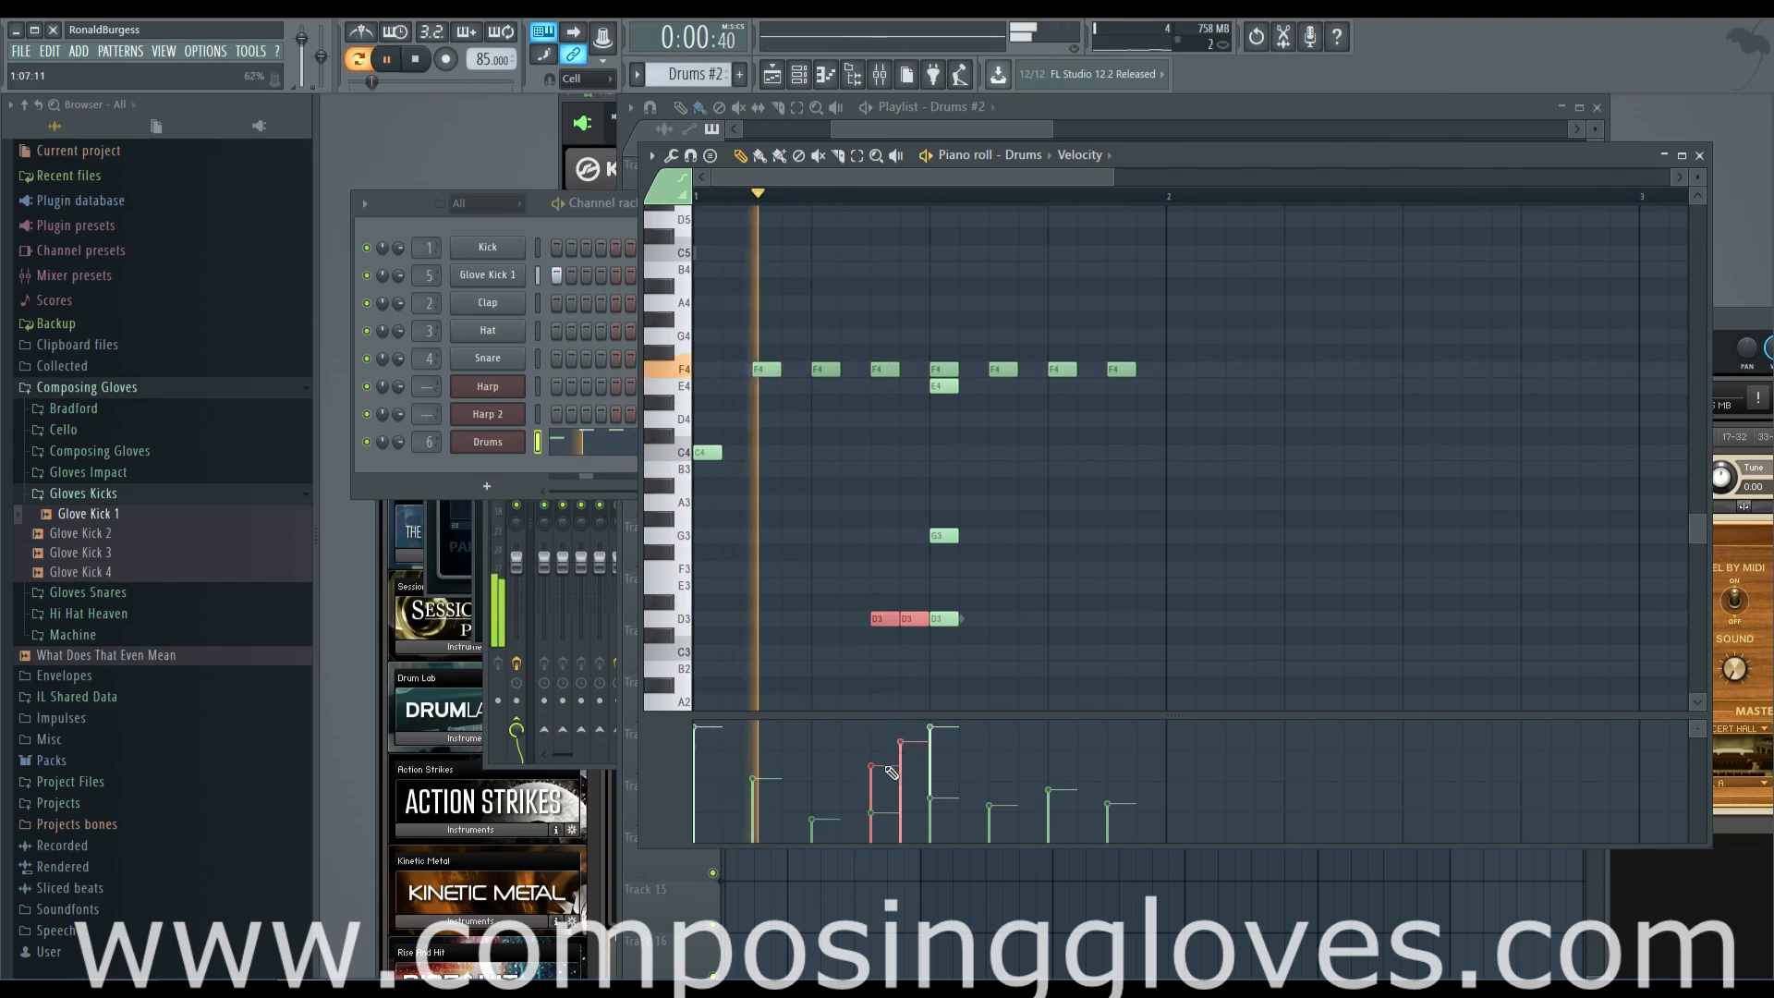
{"action": "scroll", "coordinate": [928, 671], "scroll_direction": "up", "scroll_amount": 2}
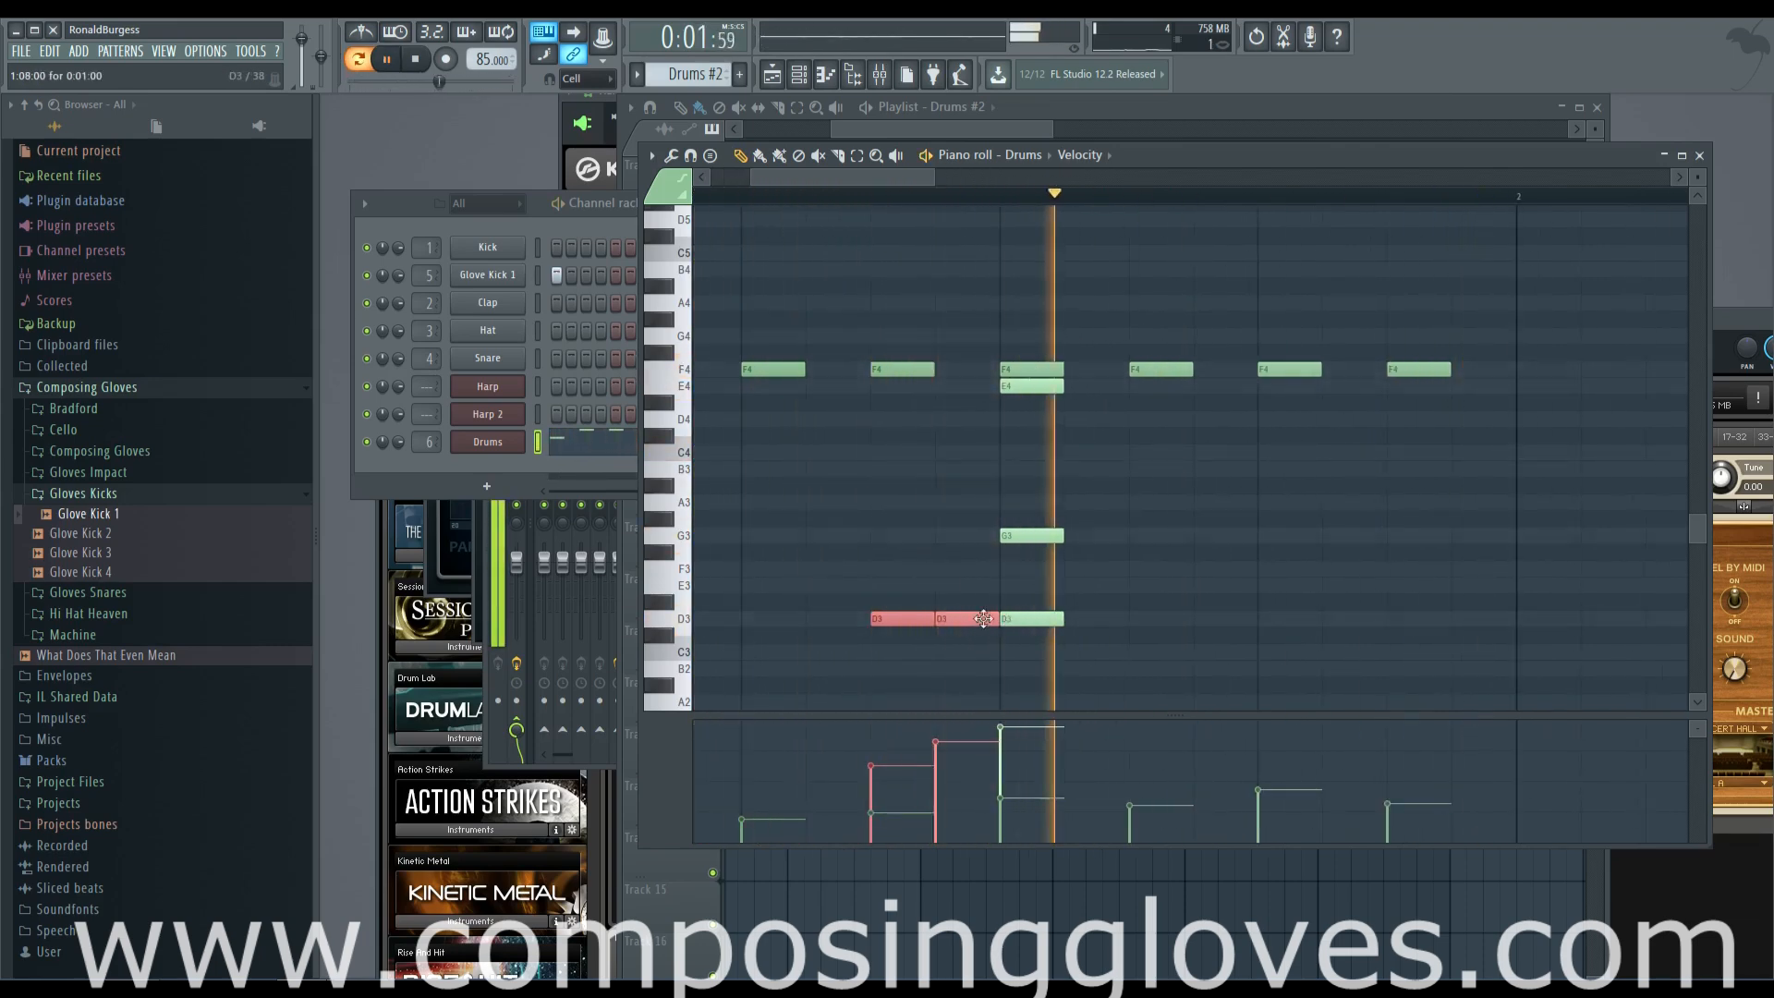
{"action": "key", "text": "space"}
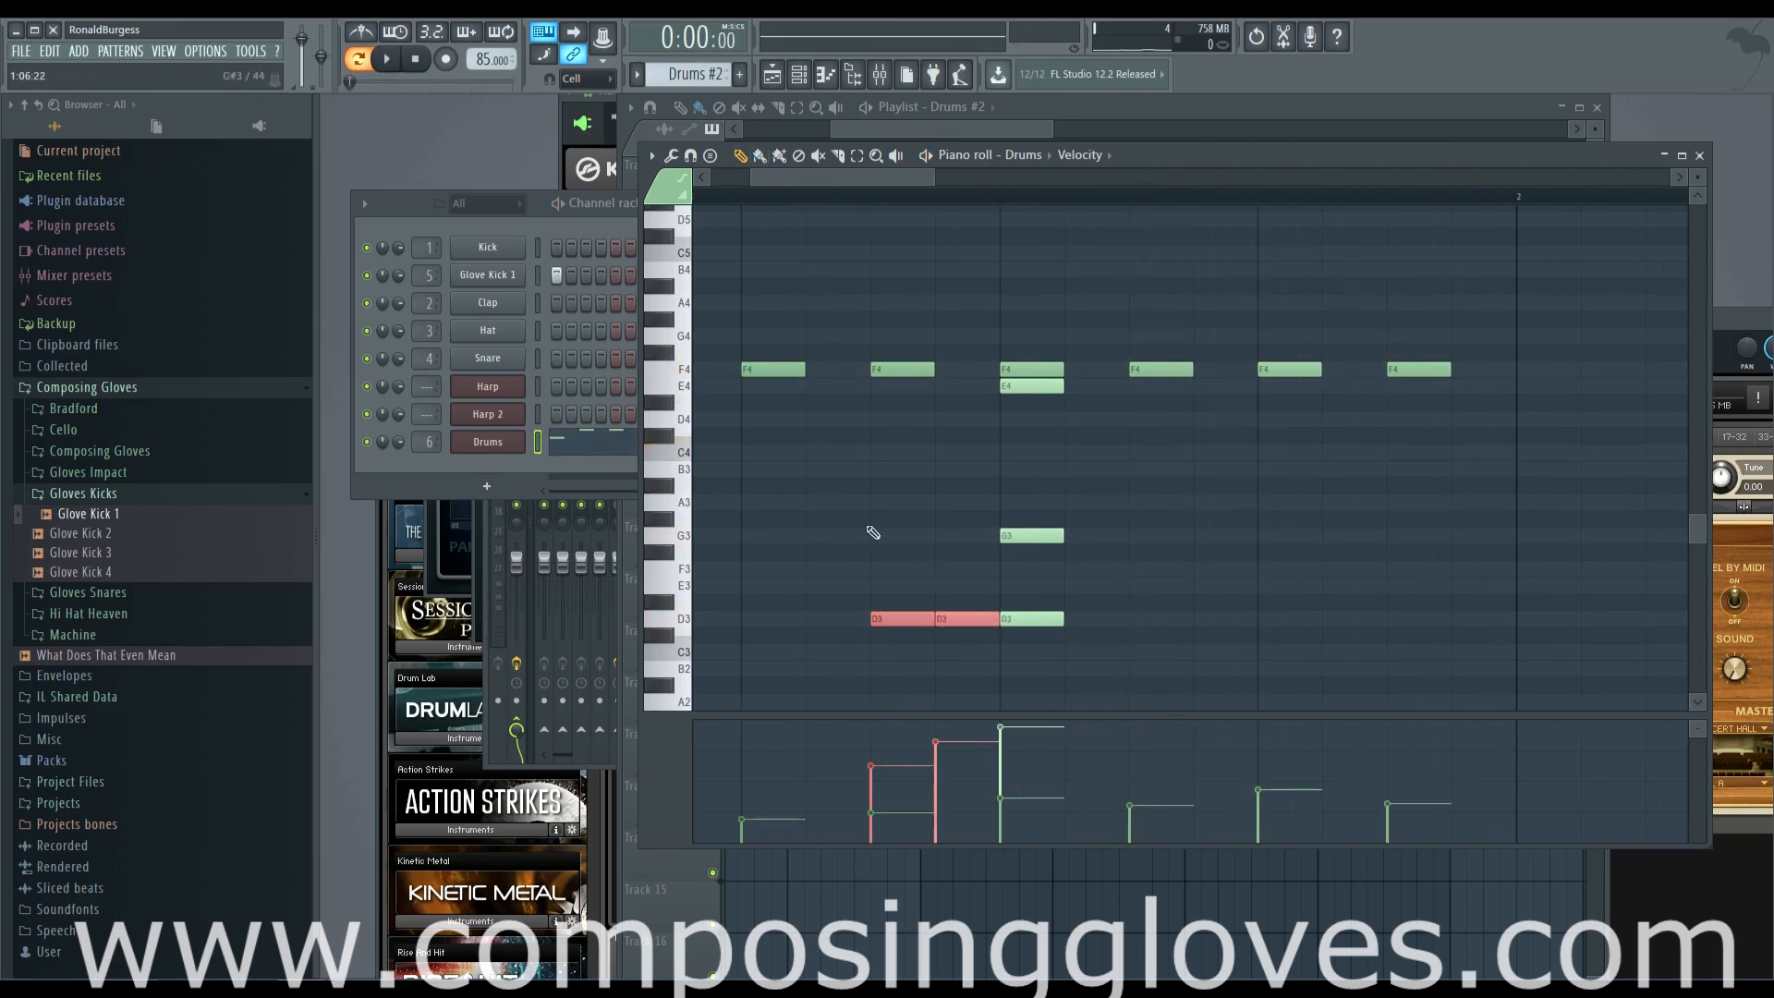
Set the snap to 1/2 step, shorten the second added D3 note to start half a step later, and play the pattern
{"action": "left_click", "coordinate": [590, 78]}
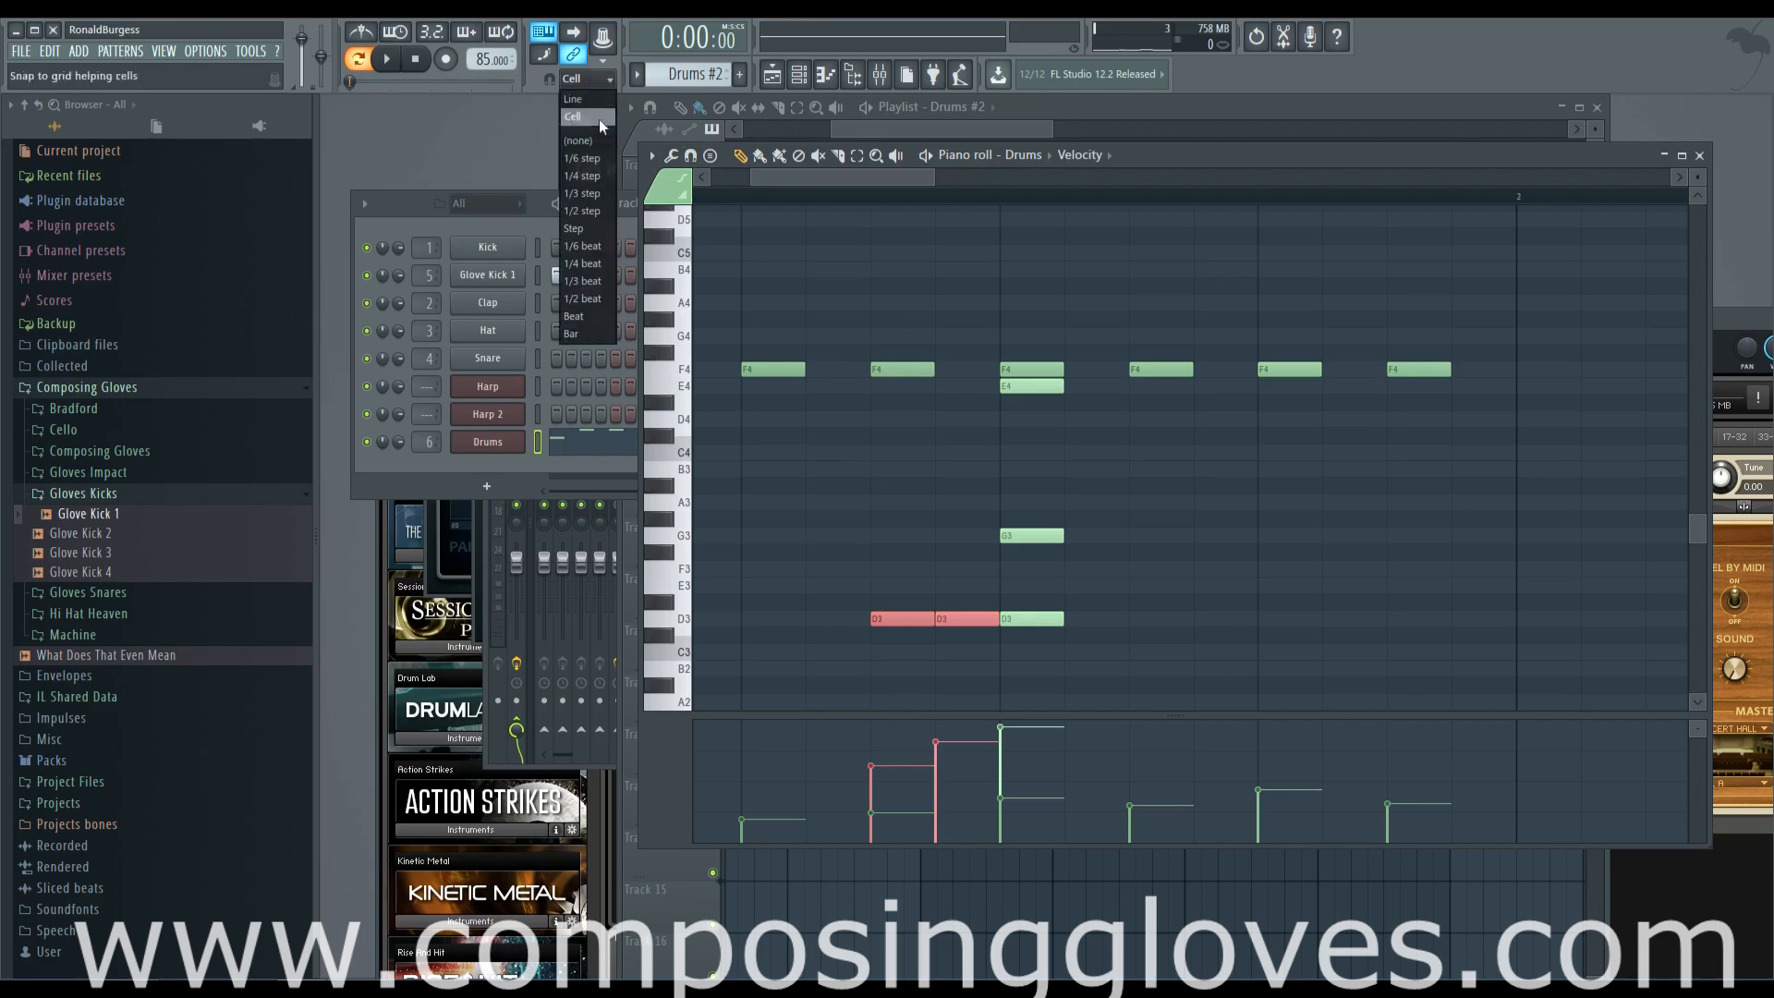
{"action": "left_click", "coordinate": [591, 211]}
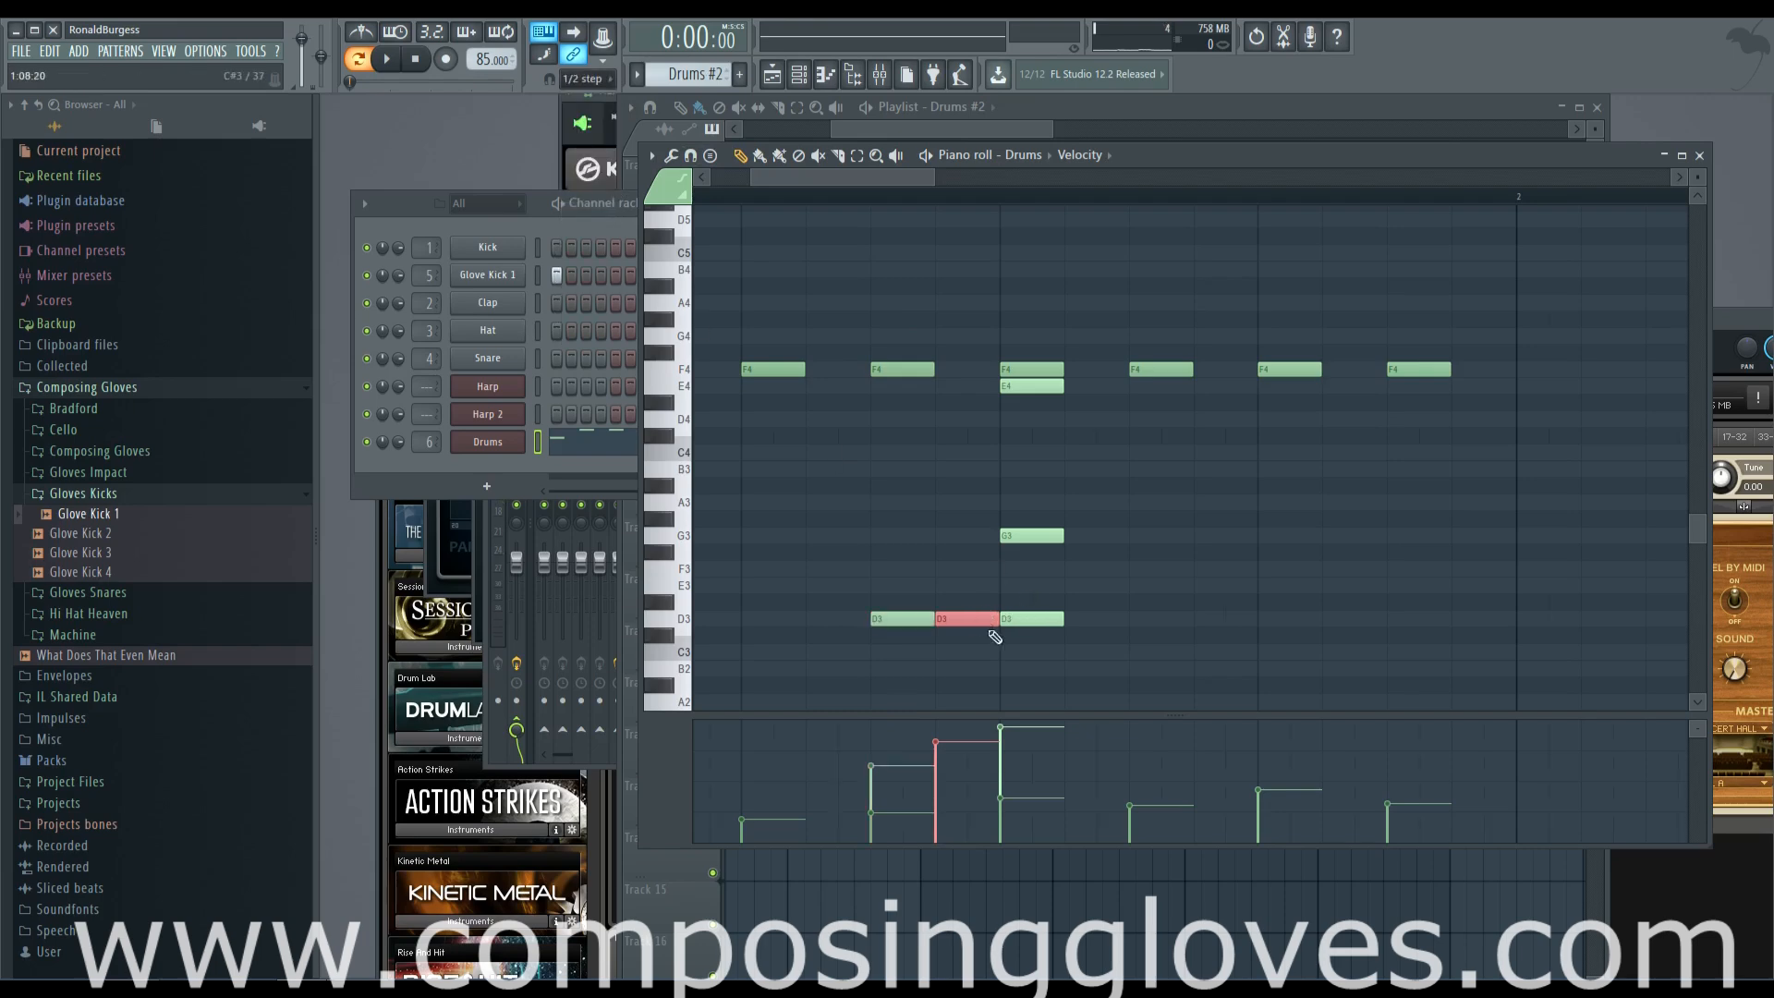
{"action": "left_click_drag", "start_coordinate": [950, 619], "coordinate": [983, 619]}
{"action": "key", "text": "space"}
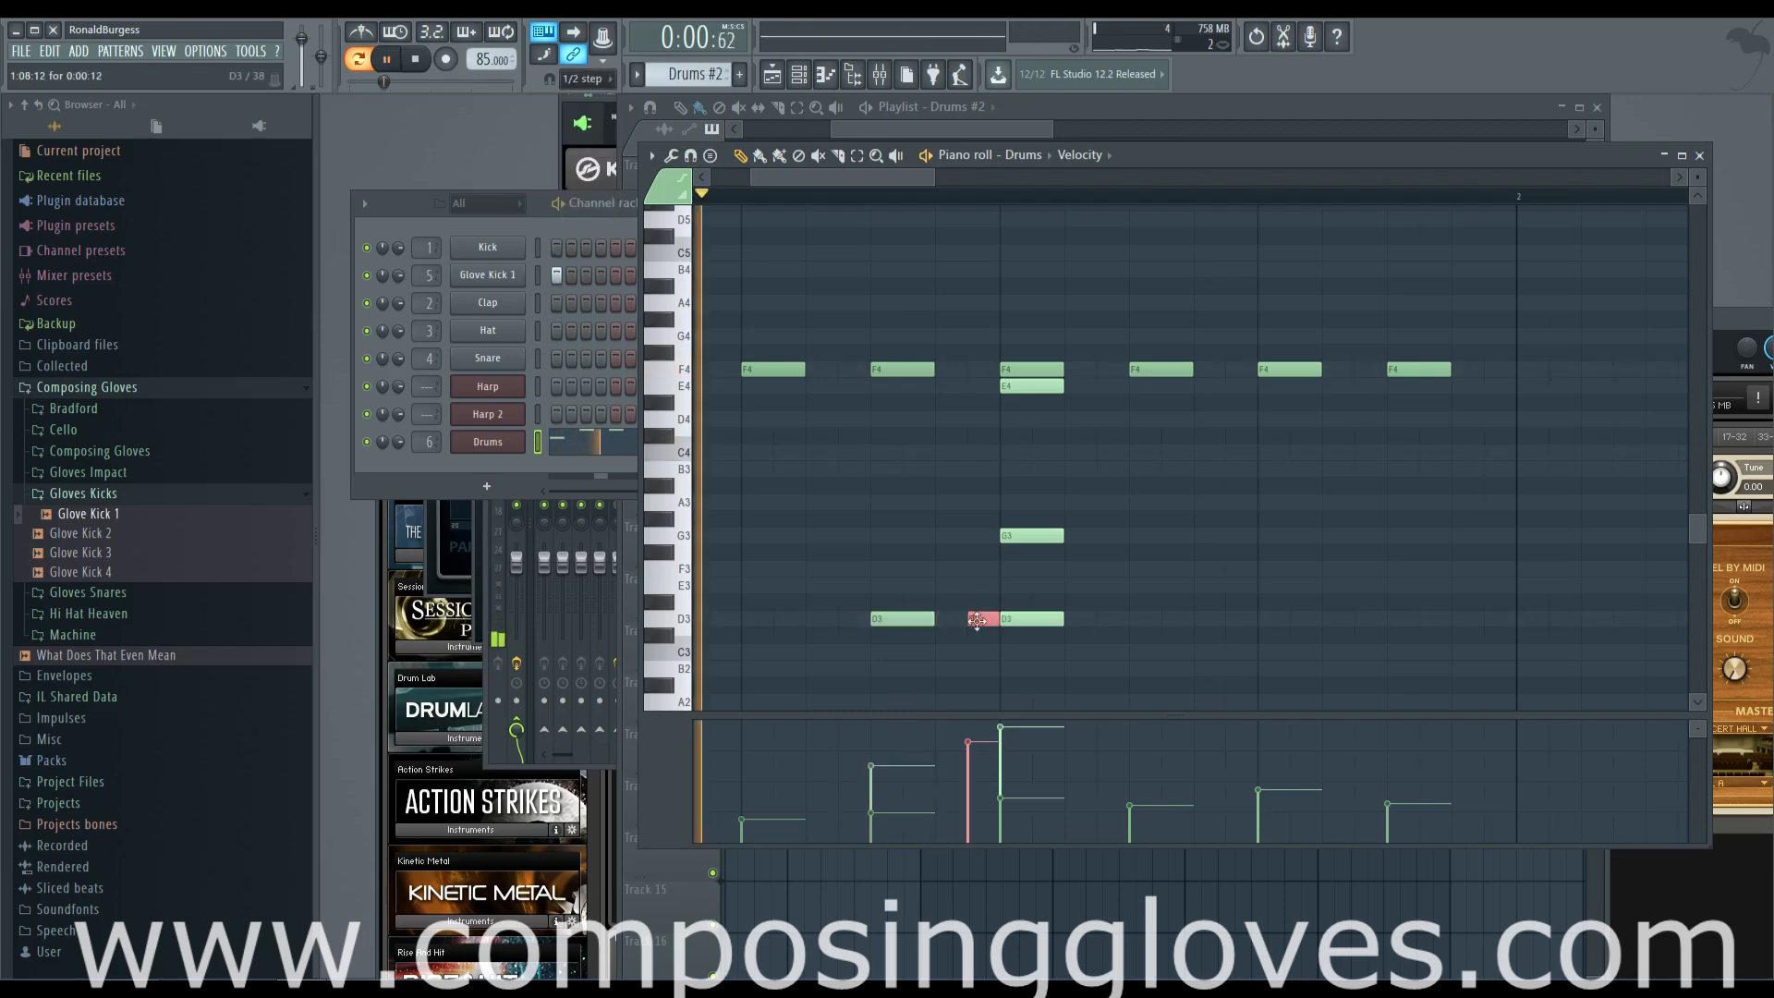
Add a half-step D3 note between the two added D3 notes and give all three a soft, rising velocity ramp
{"action": "left_click", "coordinate": [968, 756]}
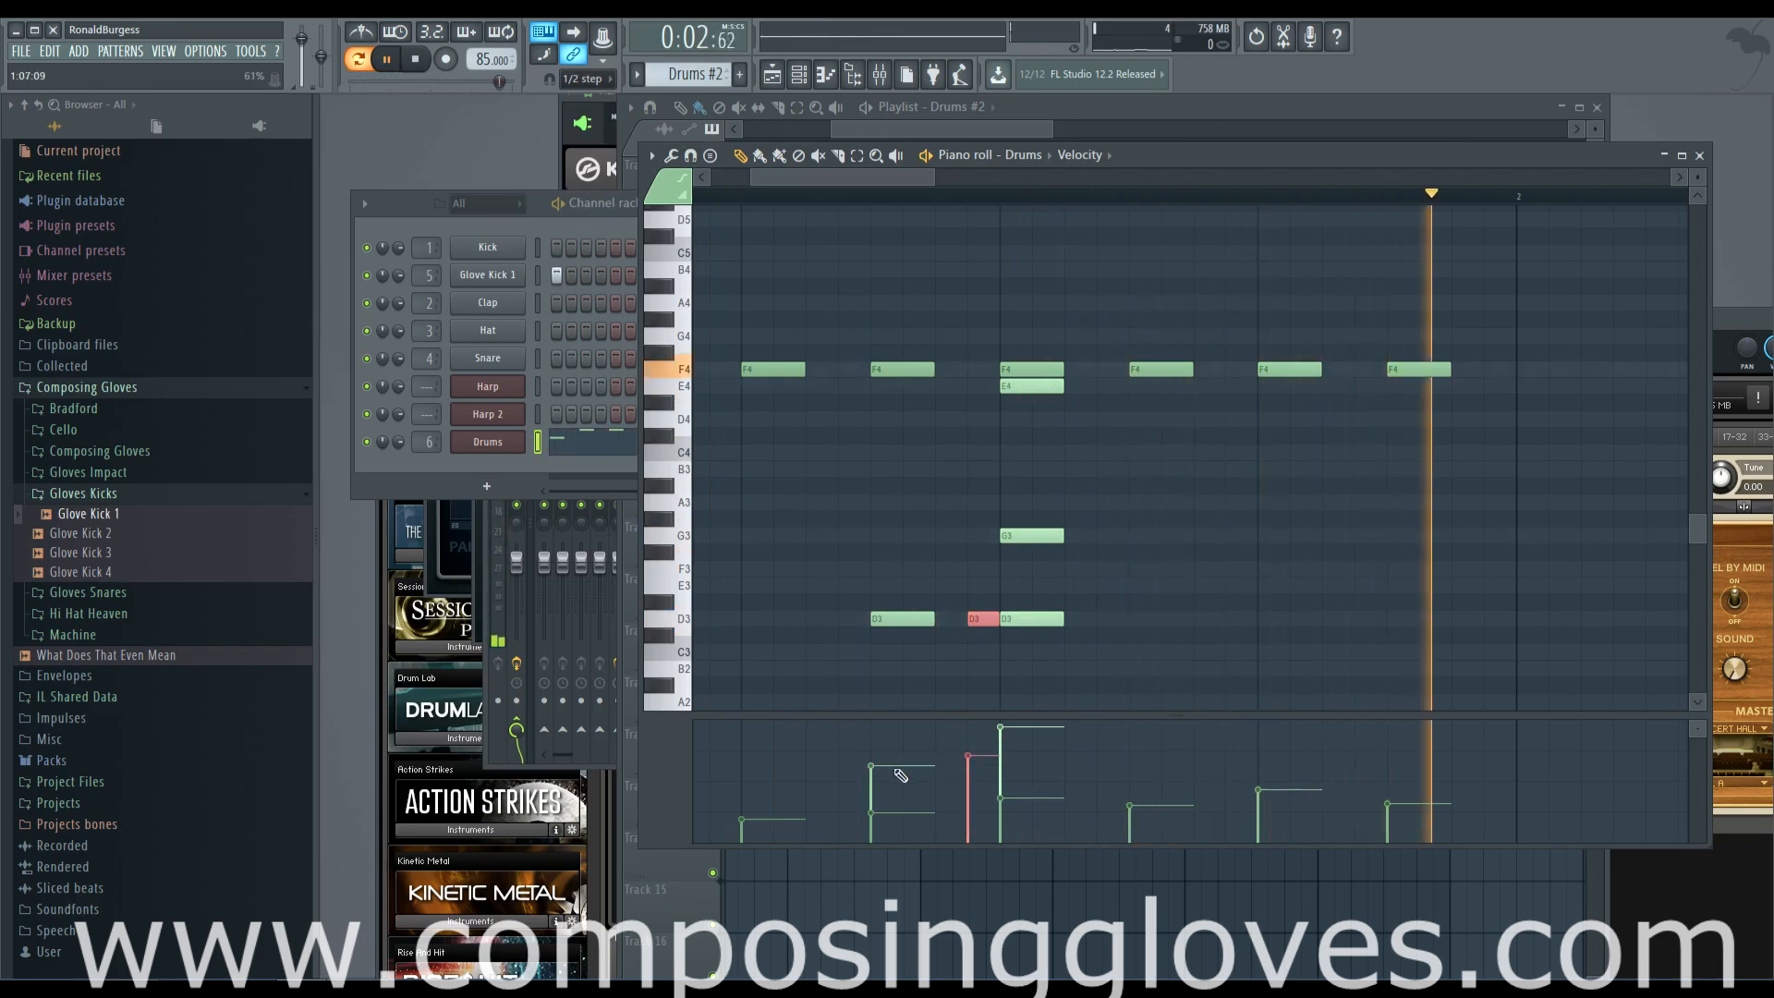
{"action": "left_click", "coordinate": [895, 613]}
{"action": "left_click", "coordinate": [872, 792]}
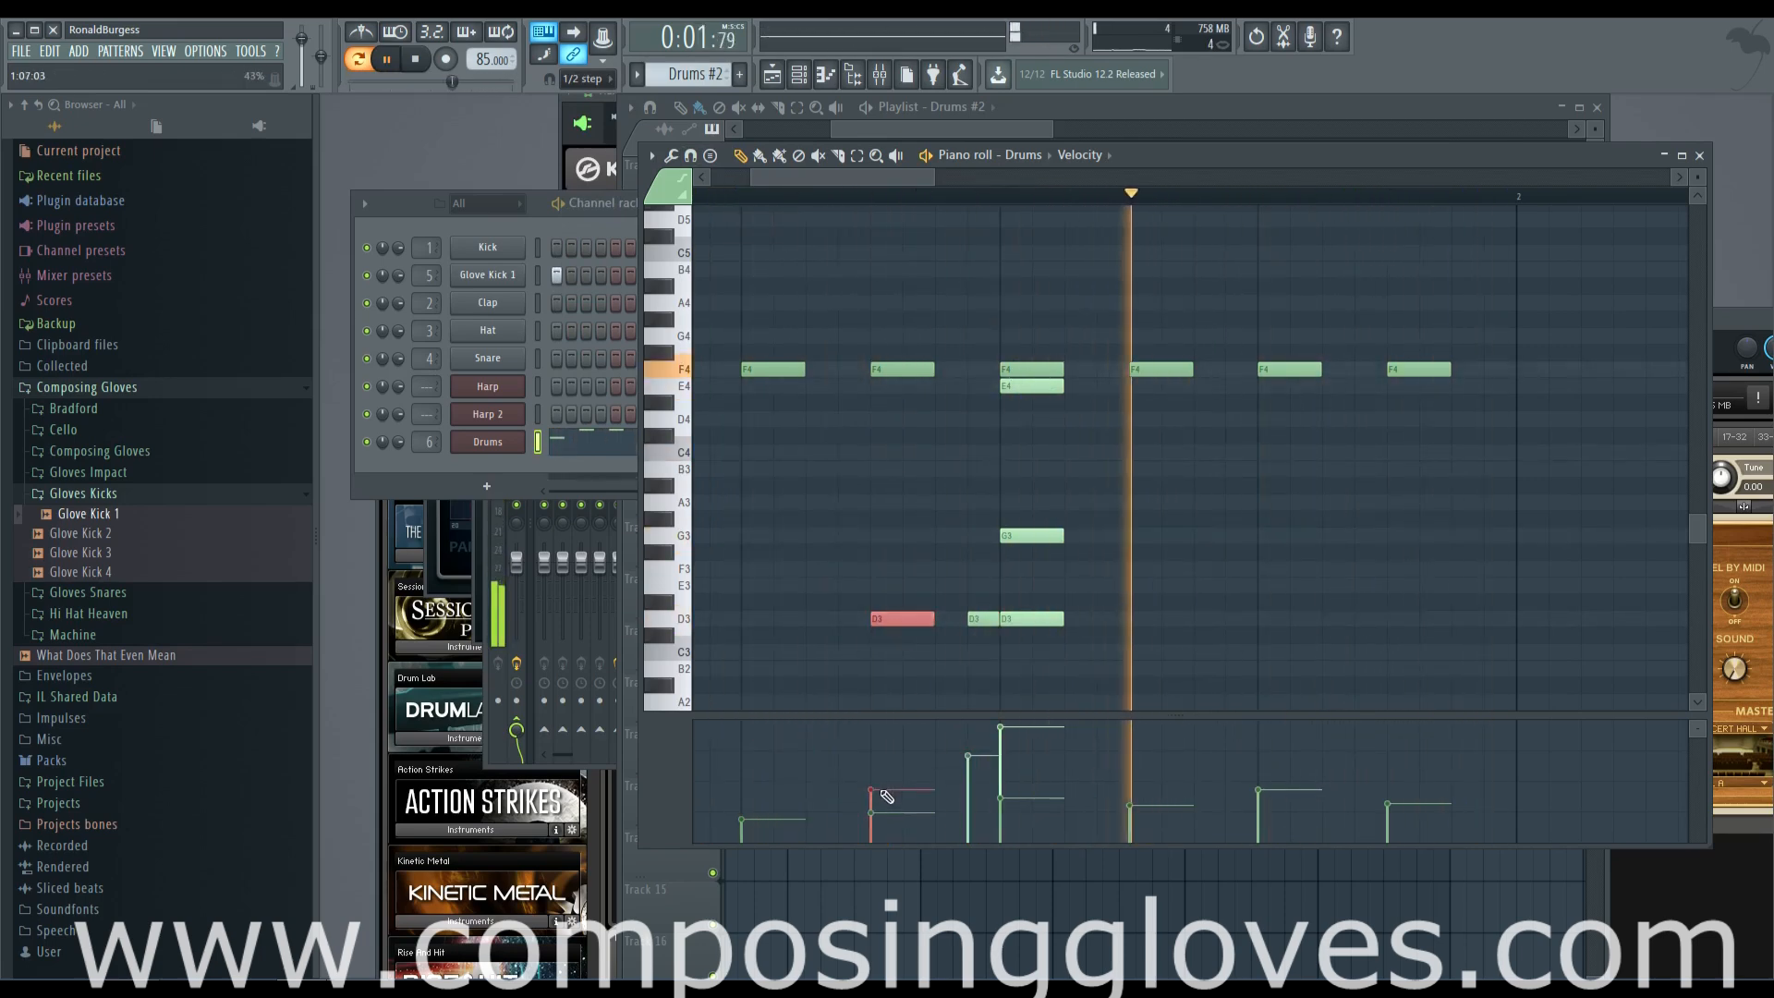
{"action": "left_click", "coordinate": [949, 617]}
{"action": "left_click", "coordinate": [939, 782]}
{"action": "left_click_drag", "start_coordinate": [946, 783], "coordinate": [938, 779]}
{"action": "left_click_drag", "start_coordinate": [907, 613], "coordinate": [976, 651]}
{"action": "left_click_drag", "start_coordinate": [872, 811], "coordinate": [981, 798]}
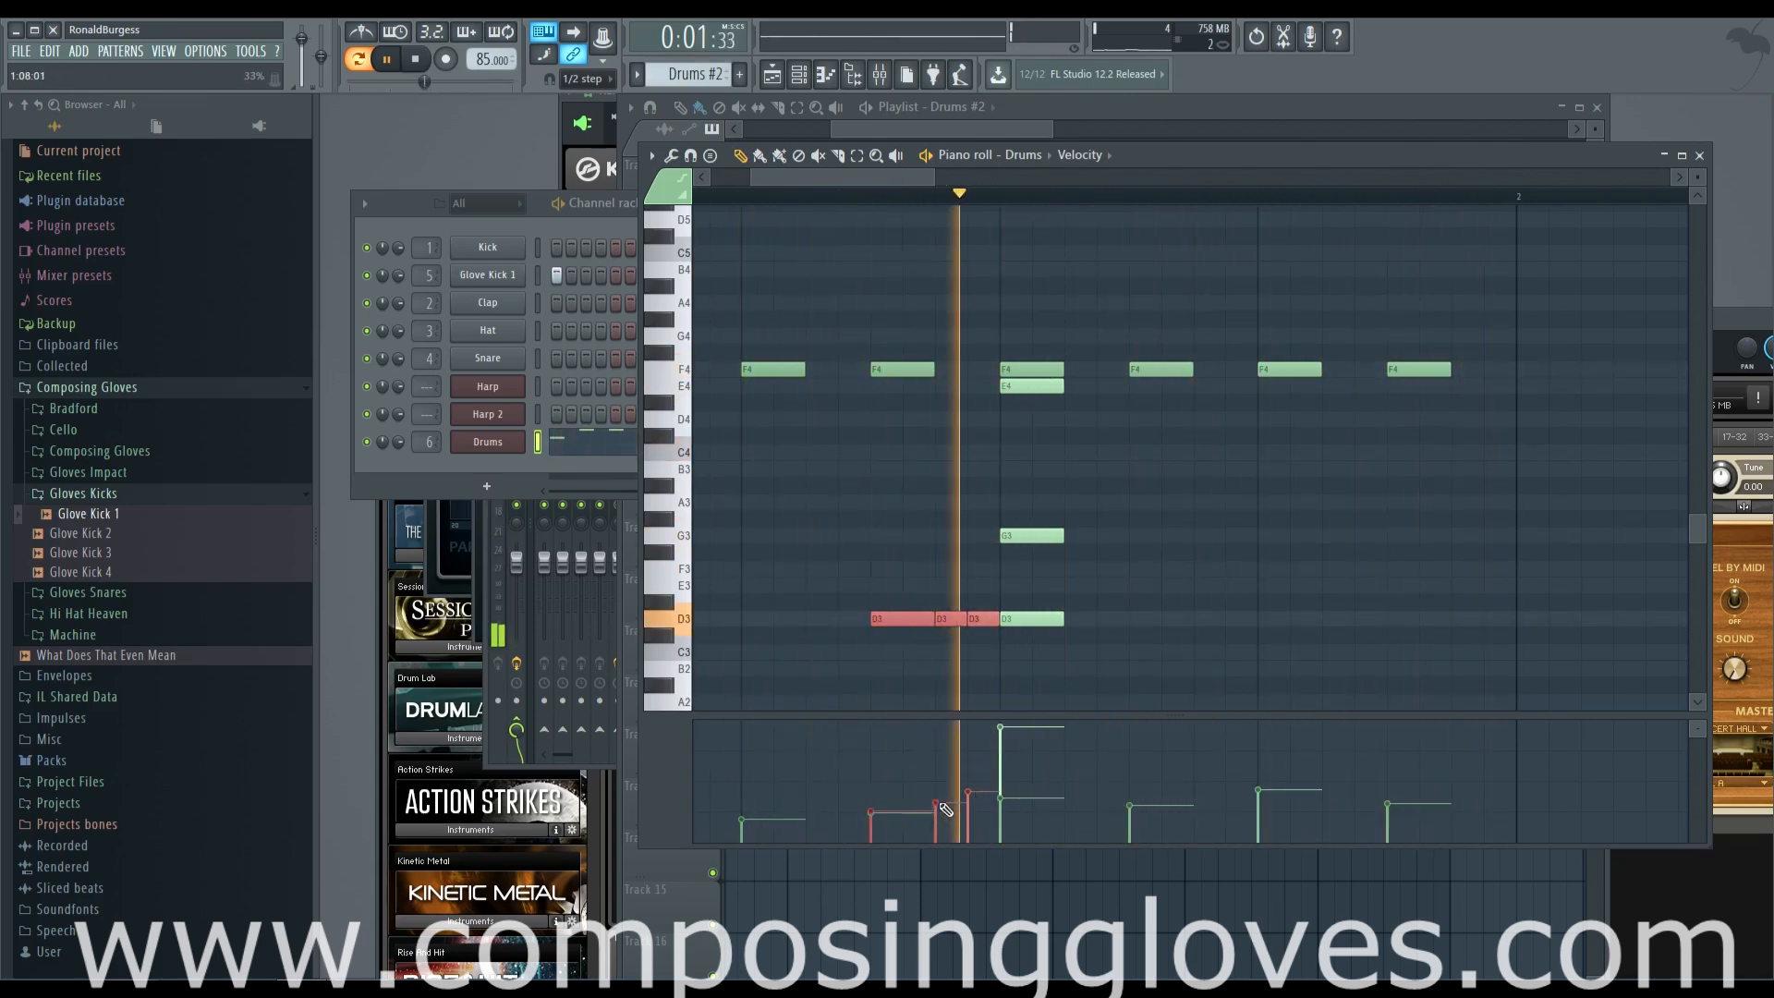
Return to the playlist, stop the pattern playback and place the song position just before bar 5
{"action": "left_click", "coordinate": [1043, 121]}
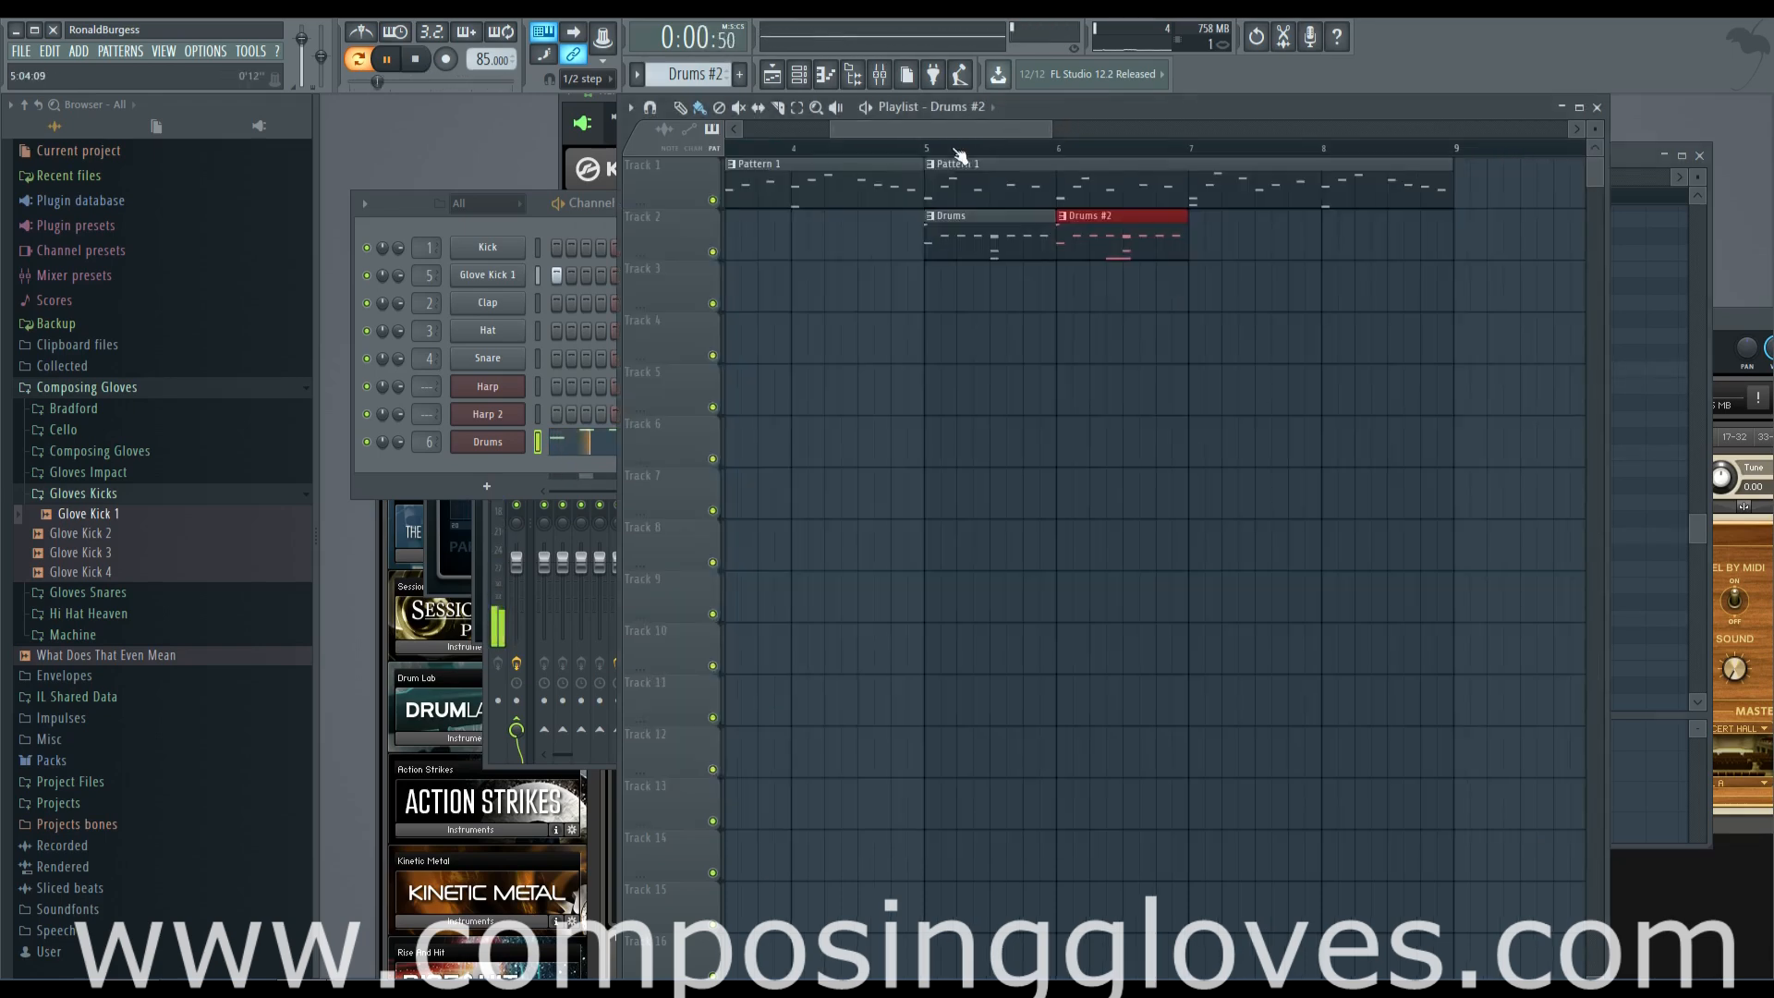
{"action": "left_click", "coordinate": [458, 195]}
{"action": "key", "text": "space"}
{"action": "left_click", "coordinate": [634, 121]}
{"action": "left_click_drag", "start_coordinate": [1284, 151], "coordinate": [1252, 149]}
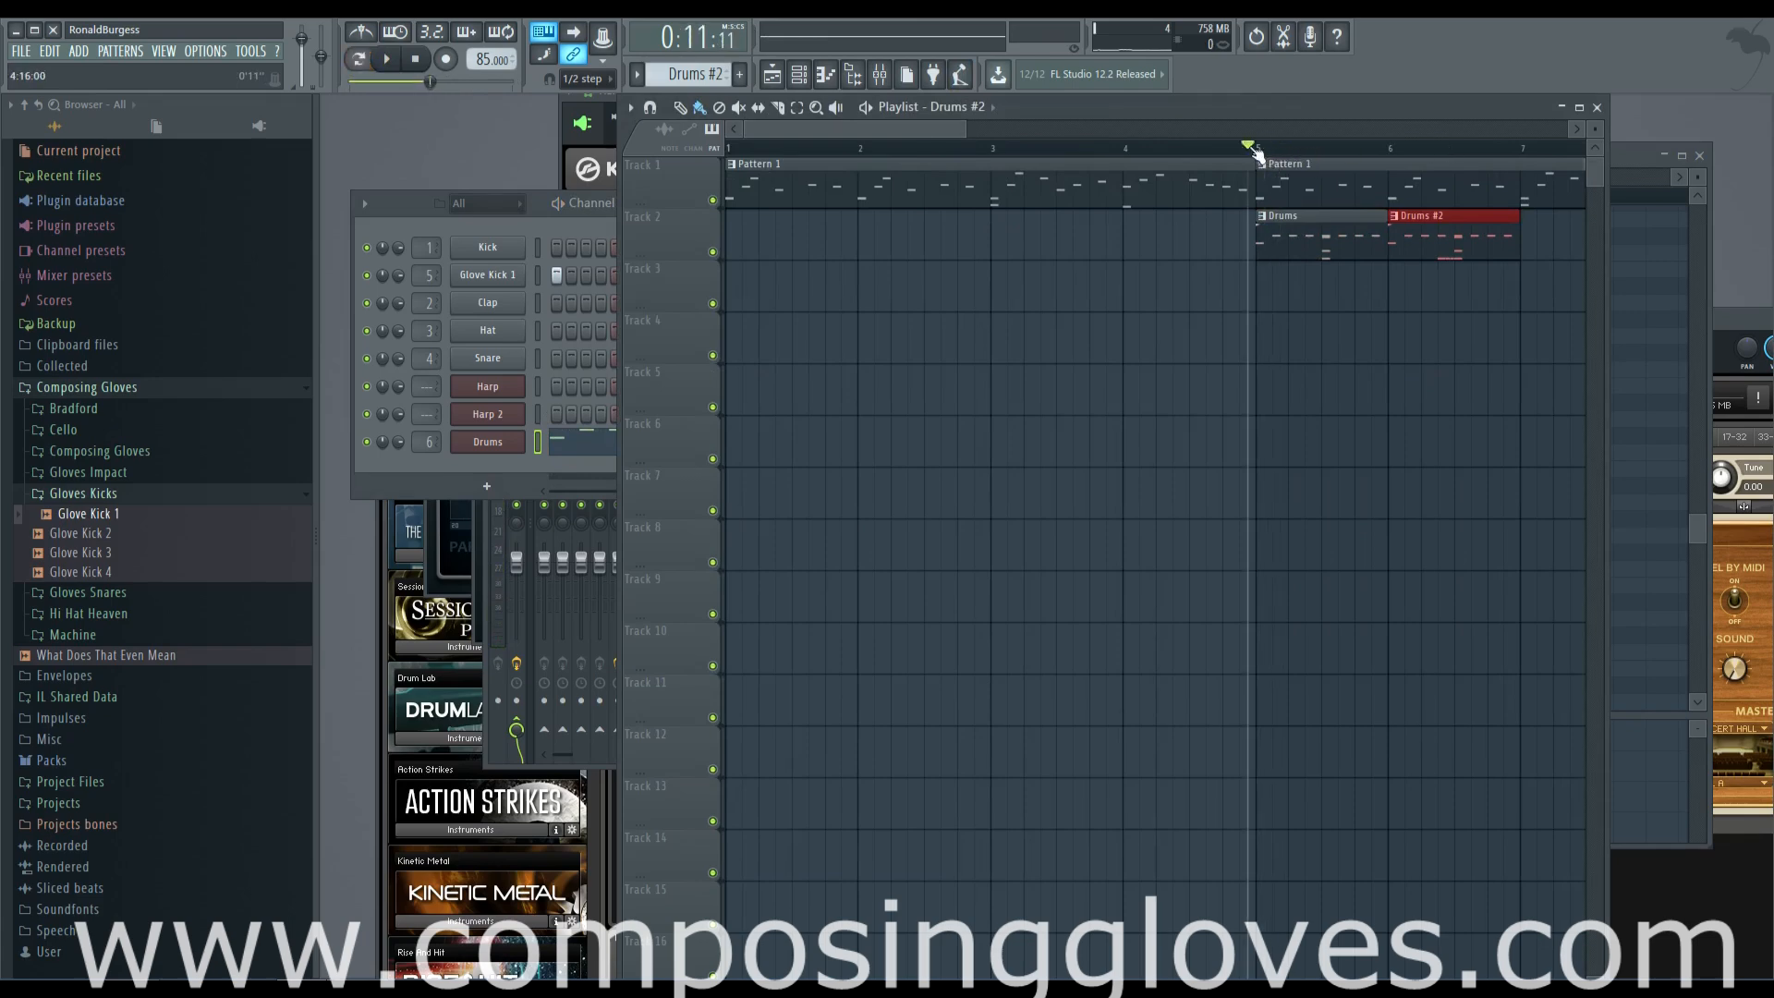
Set the snap back to Cell and play the arrangement from just before bar 5
{"action": "left_click", "coordinate": [576, 84]}
{"action": "left_click", "coordinate": [584, 124]}
{"action": "left_click", "coordinate": [729, 151]}
{"action": "key", "text": "space"}
{"action": "scroll", "coordinate": [1058, 148], "scroll_direction": "down", "scroll_amount": 2}
{"action": "left_click", "coordinate": [1088, 149]}
{"action": "left_click", "coordinate": [1069, 148]}
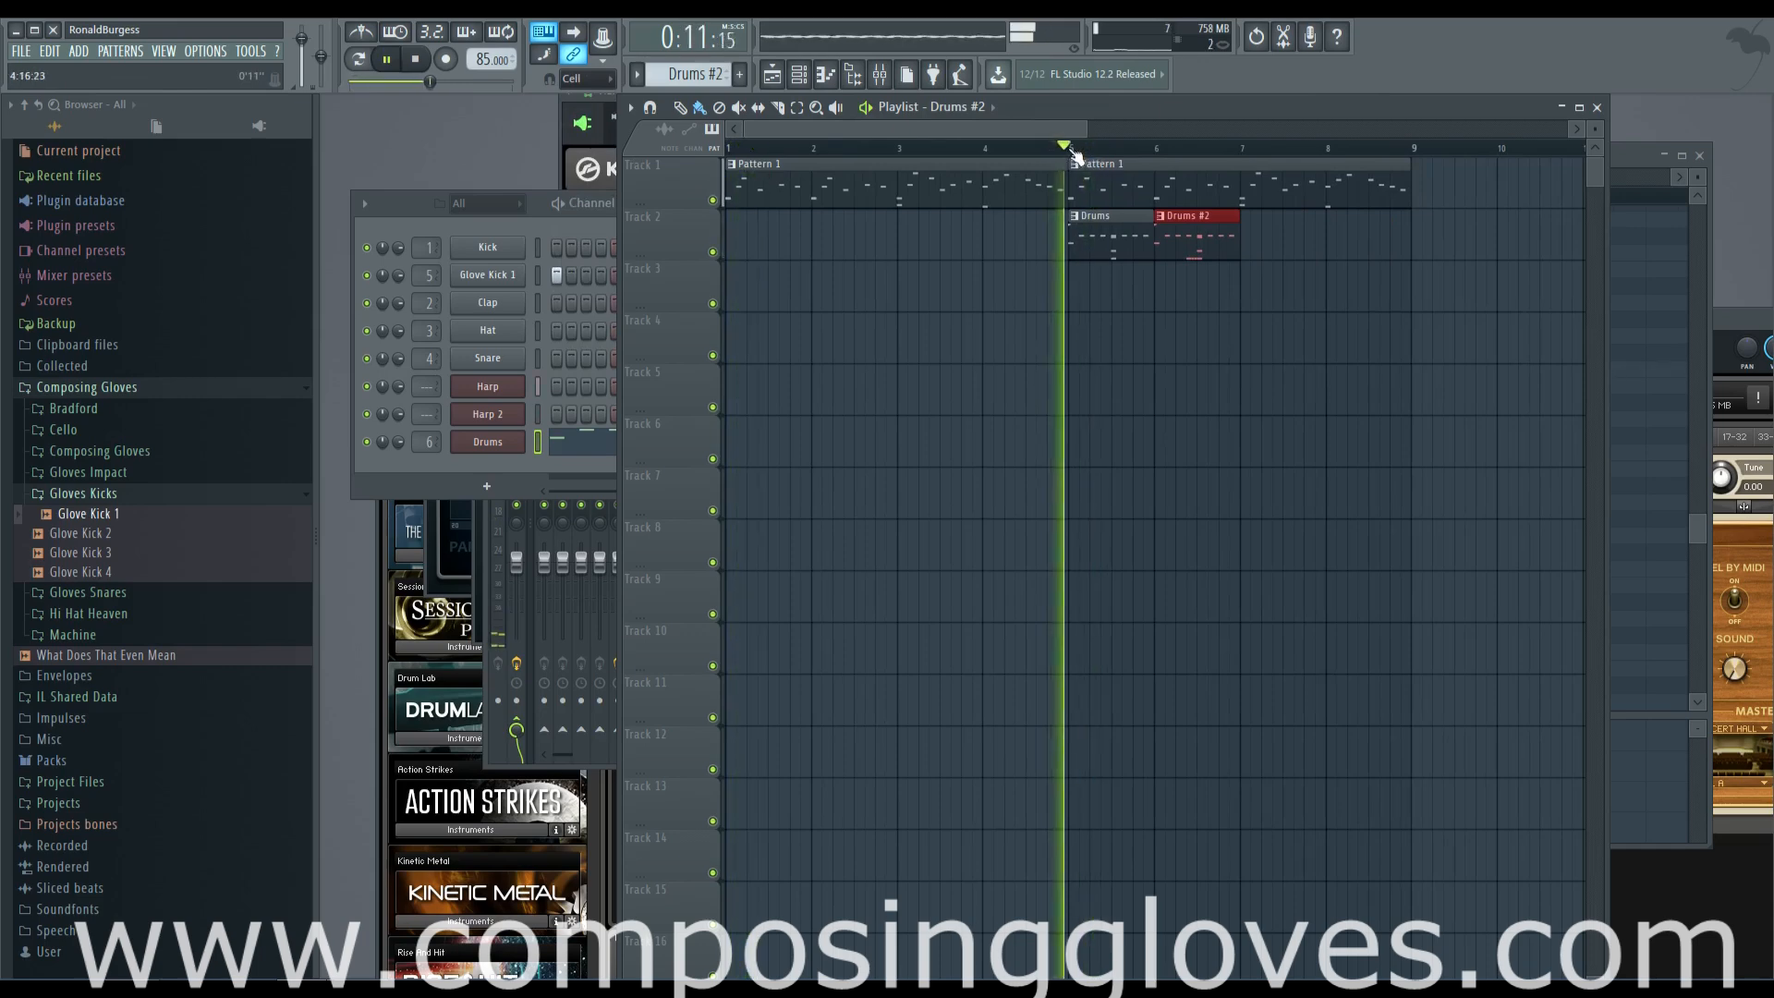
Copy the Drums and Drums #2 clips on Track 2 to bars 7 and 8, and stop the playback
{"action": "left_click_drag", "start_coordinate": [1018, 131], "coordinate": [1082, 131]}
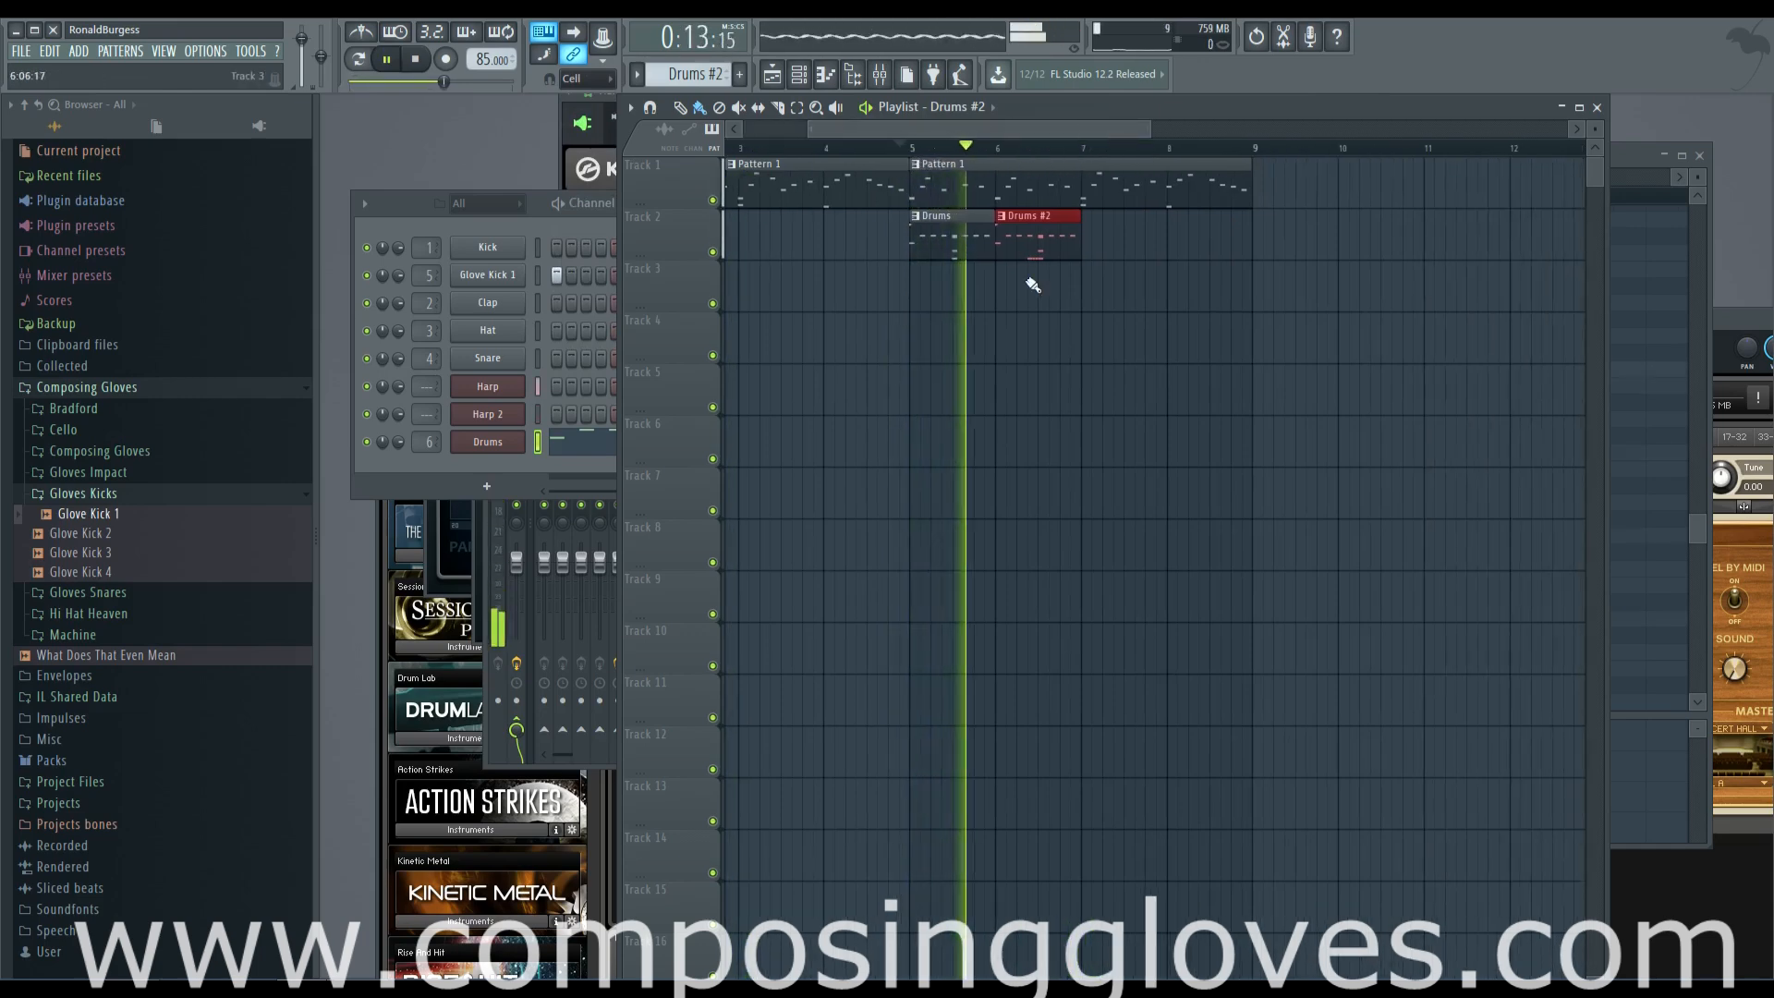
{"action": "scroll", "coordinate": [1027, 270], "scroll_direction": "up", "scroll_amount": 2}
{"action": "left_click_drag", "start_coordinate": [928, 249], "coordinate": [1287, 245]}
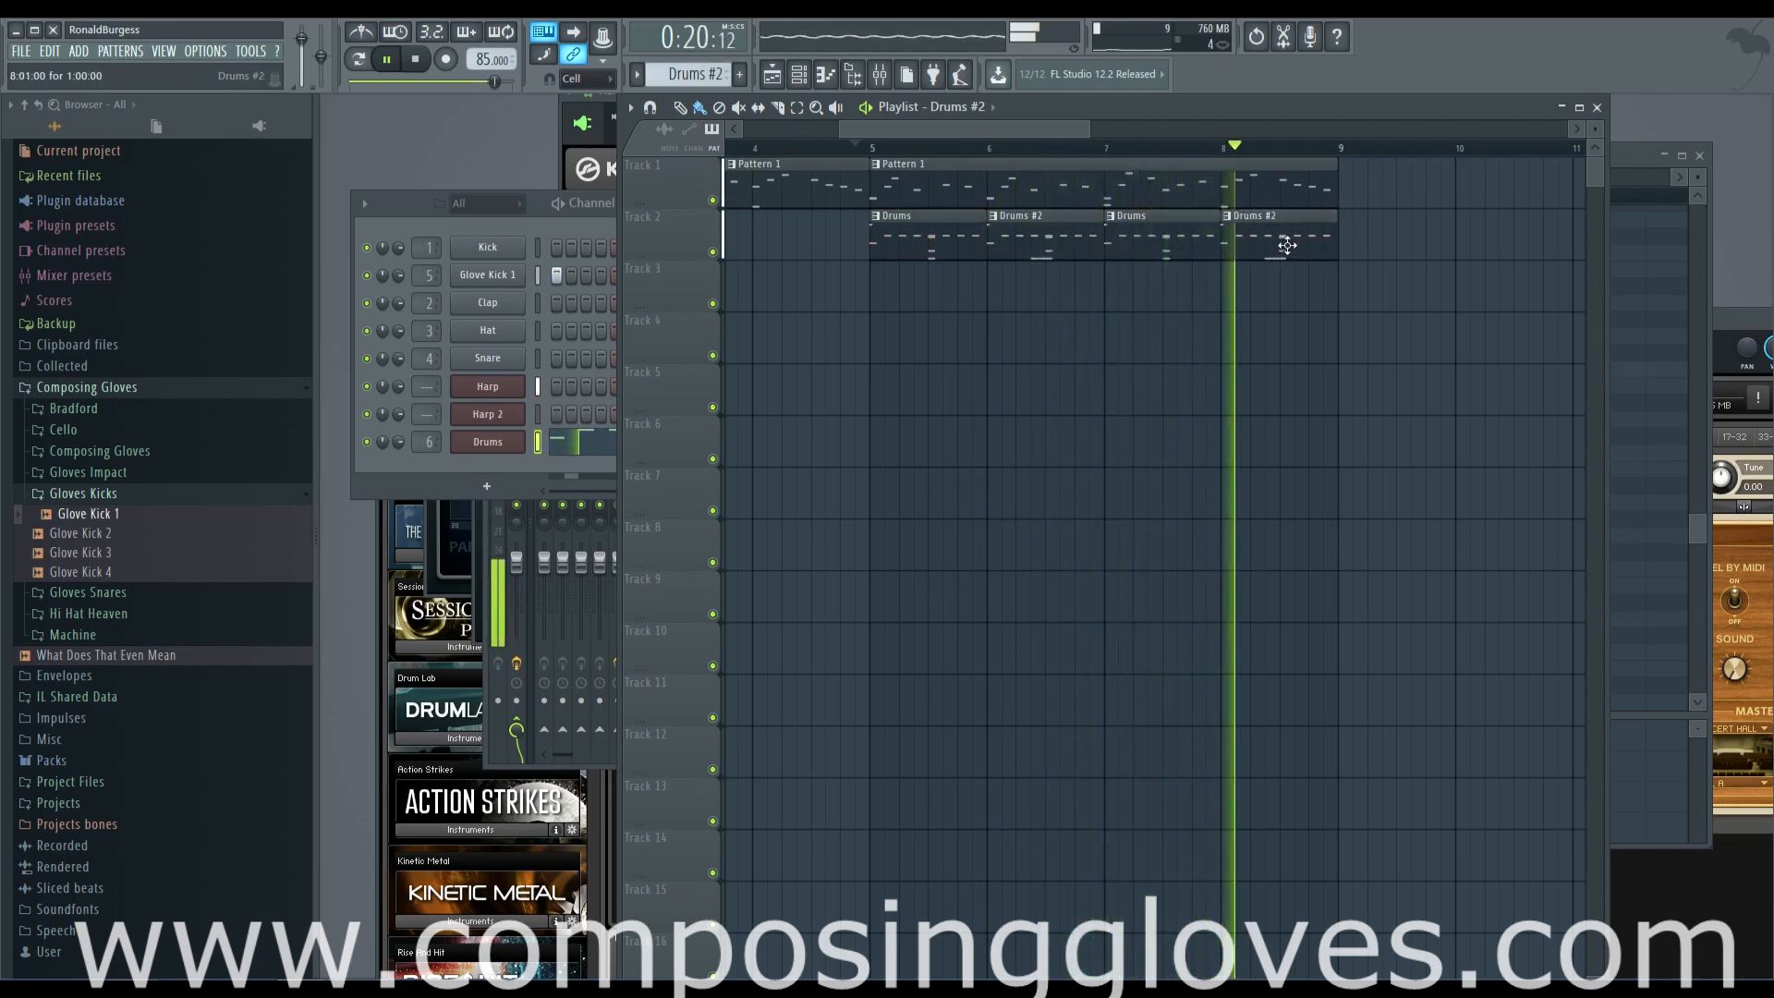
{"action": "key", "text": "space"}
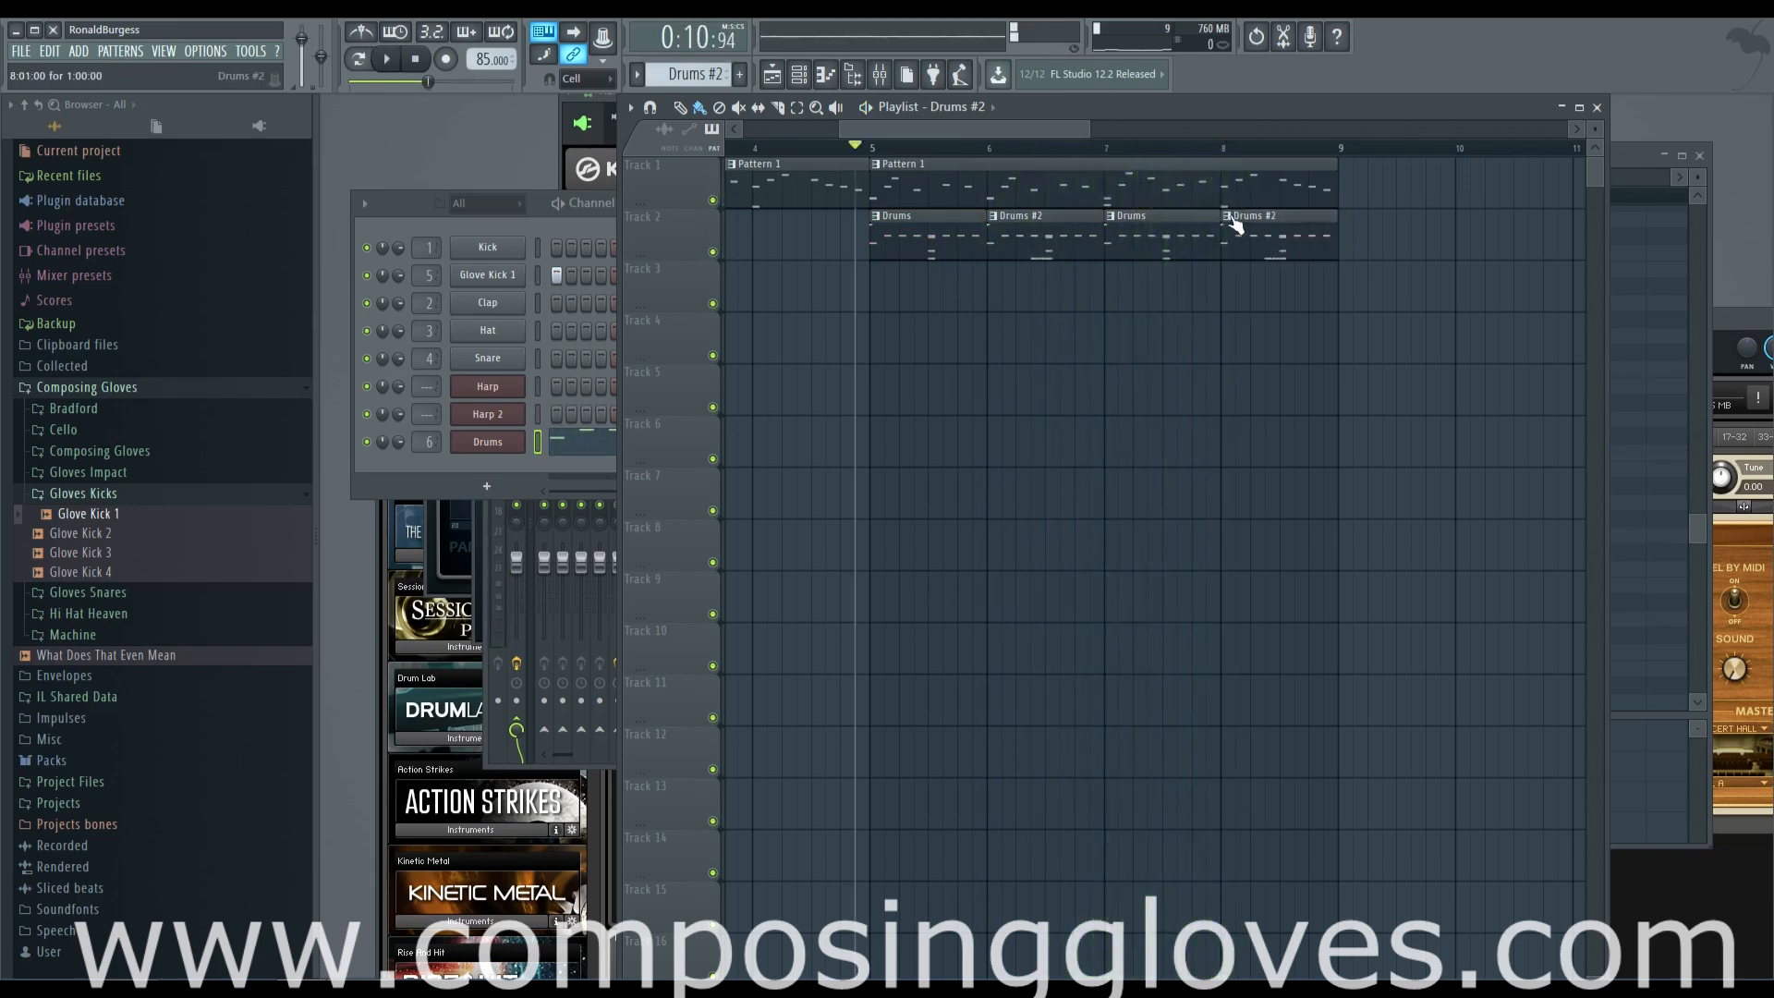
Make the Drums #2 clip at bar 8 unique and open its Drums notes in the piano roll
{"action": "left_click", "coordinate": [1232, 220]}
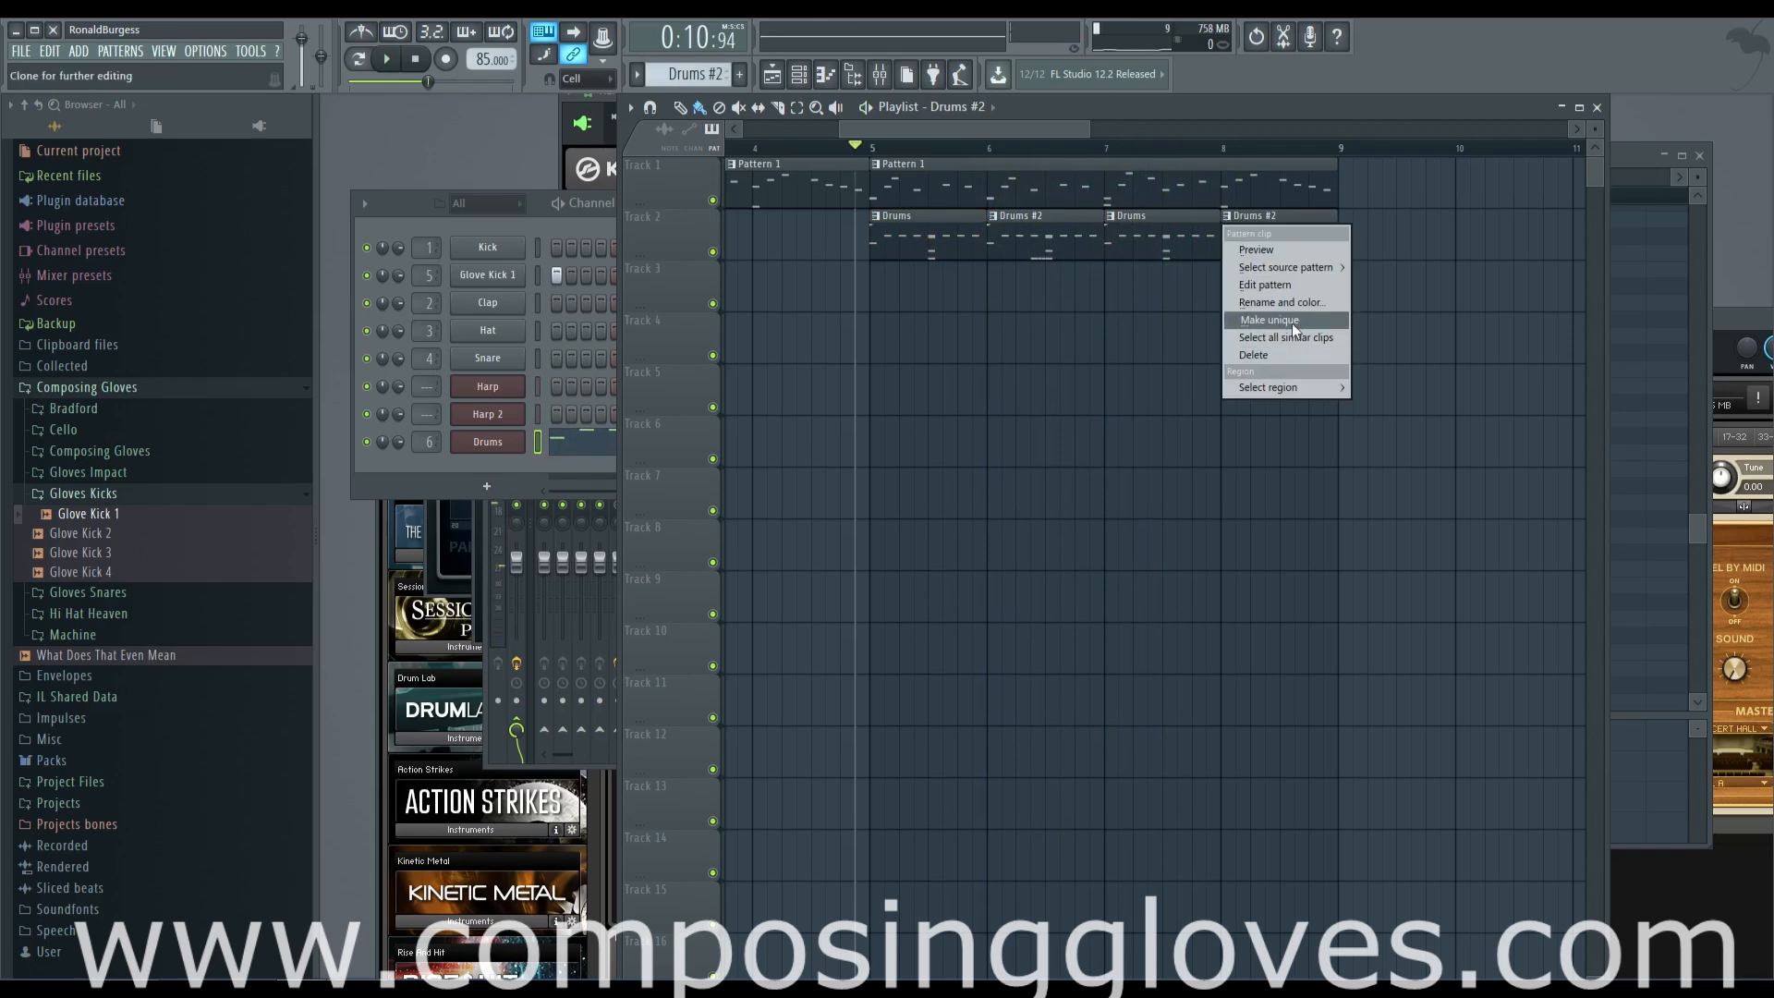
{"action": "left_click", "coordinate": [1298, 323]}
{"action": "double_click", "coordinate": [1268, 229]}
{"action": "left_click", "coordinate": [635, 450]}
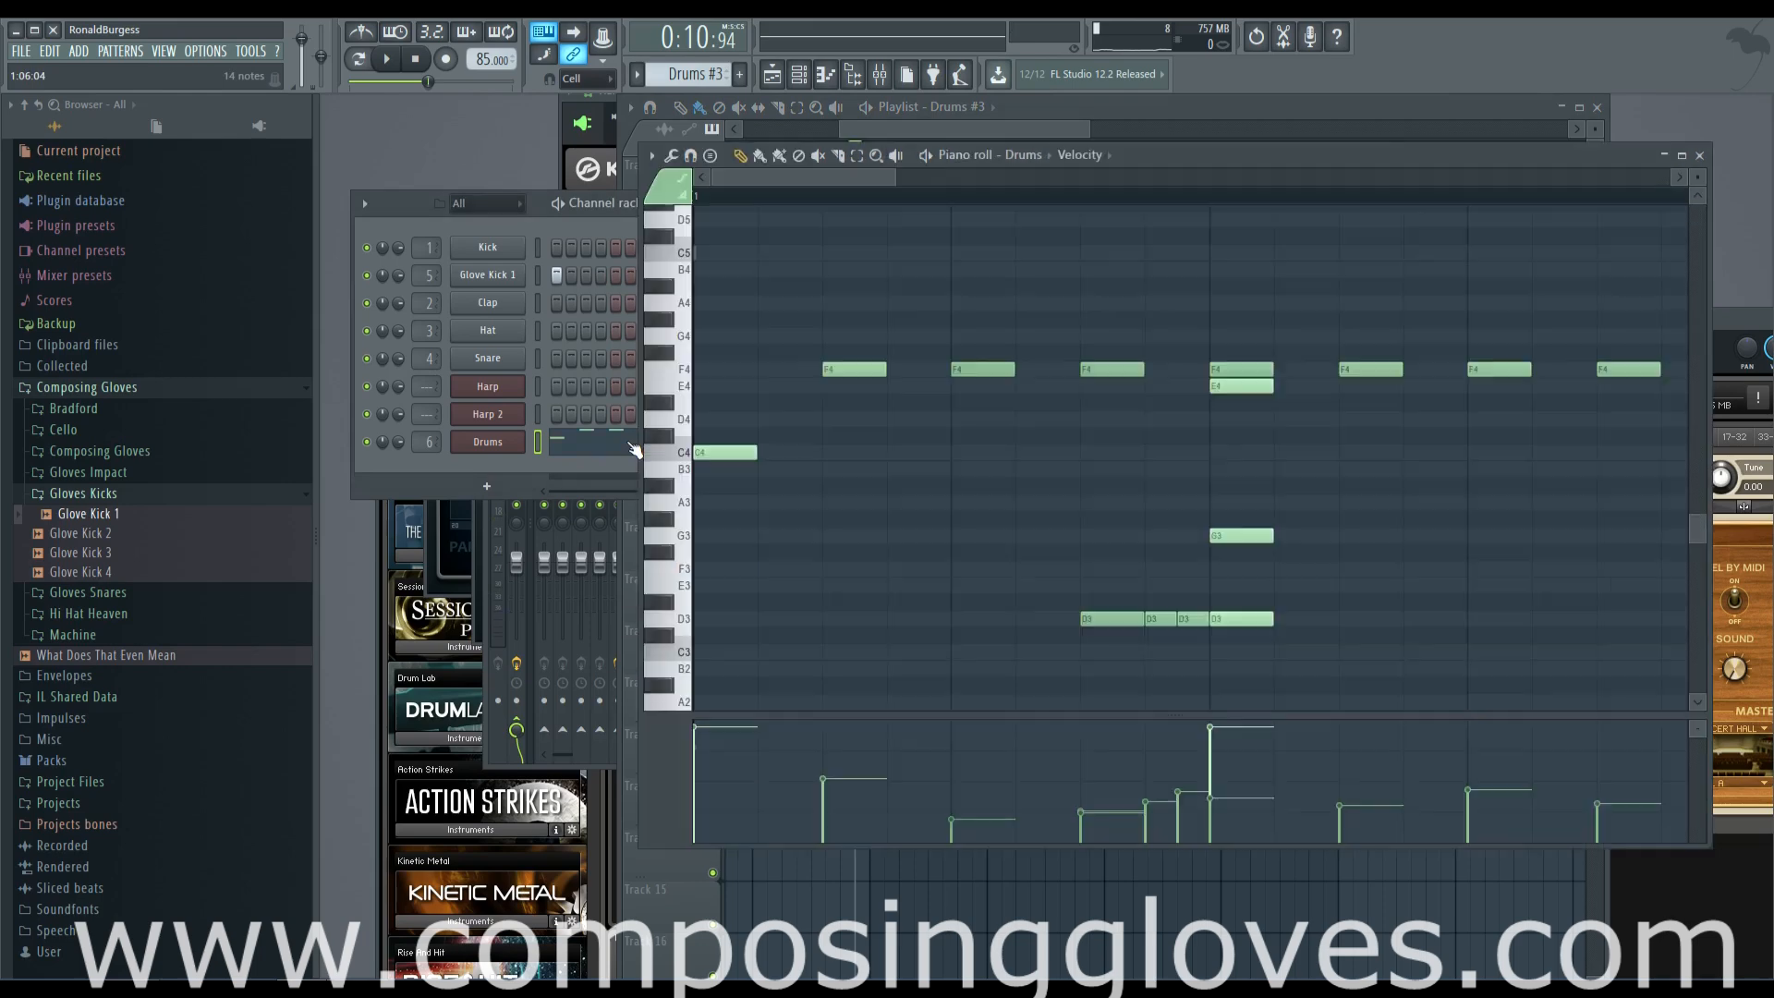
Replace the three D3 lead-in notes with a short C4 note under the third F4 hit, and play the result
{"action": "scroll", "coordinate": [949, 451], "scroll_direction": "down", "scroll_amount": 2}
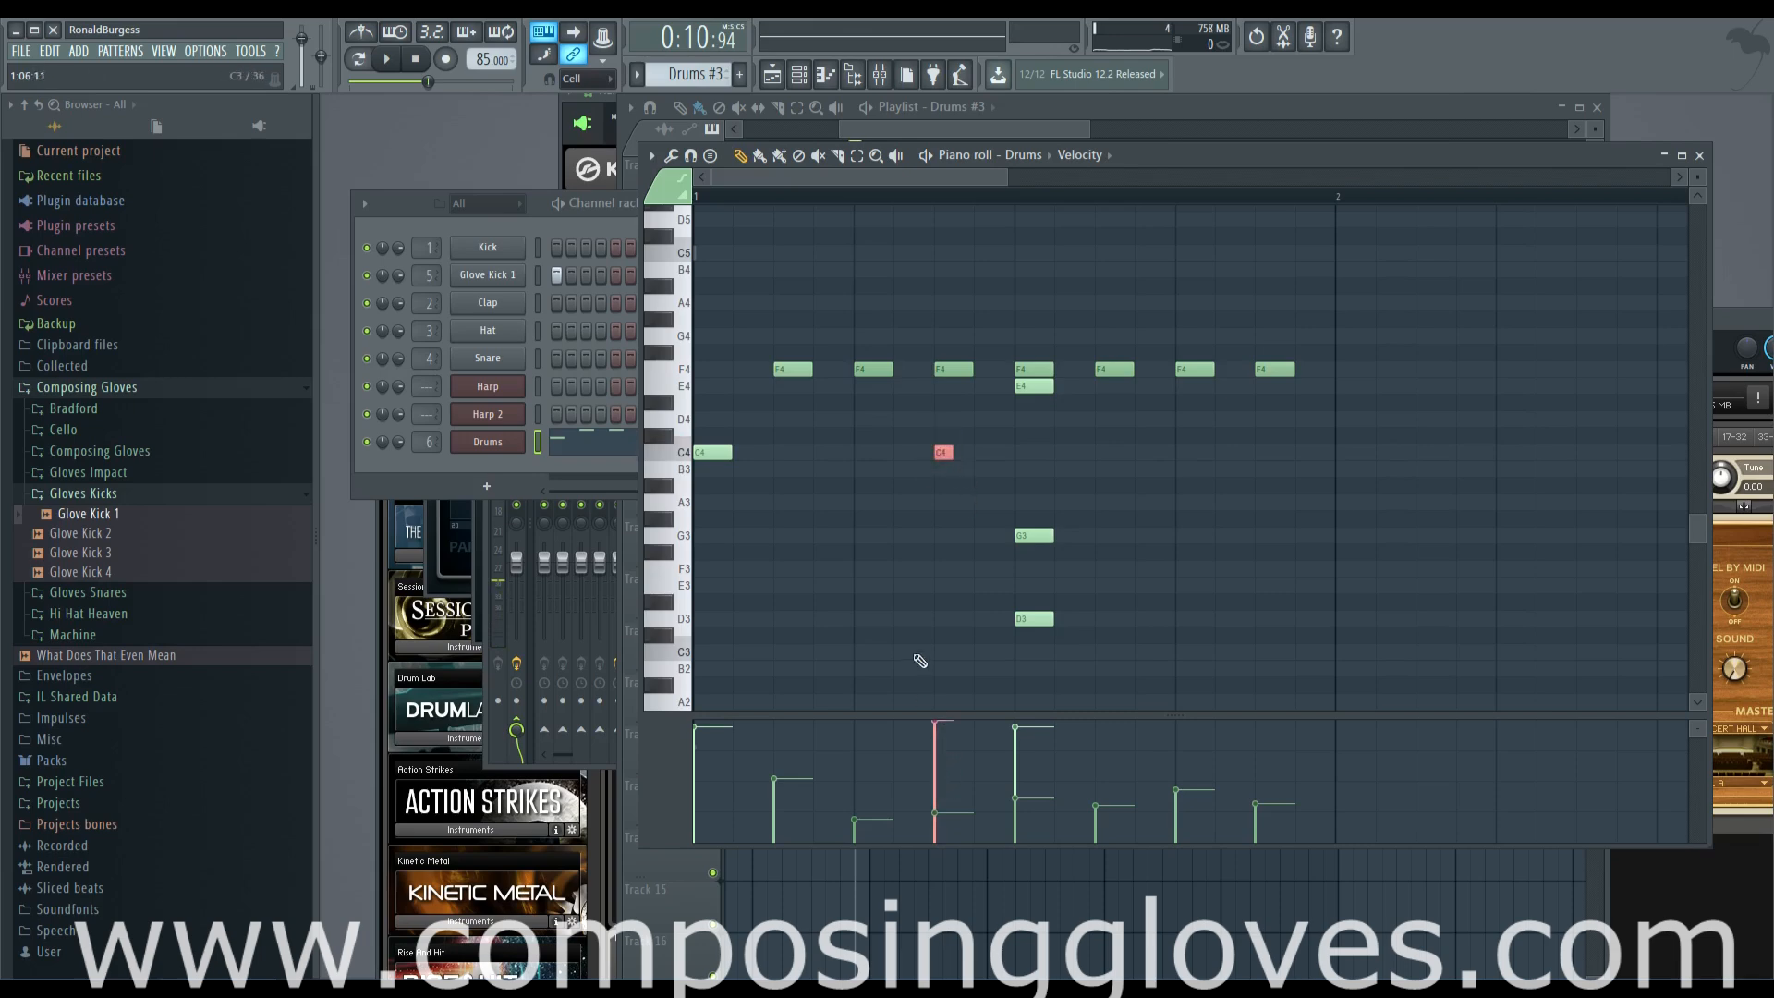
{"action": "key", "text": "space"}
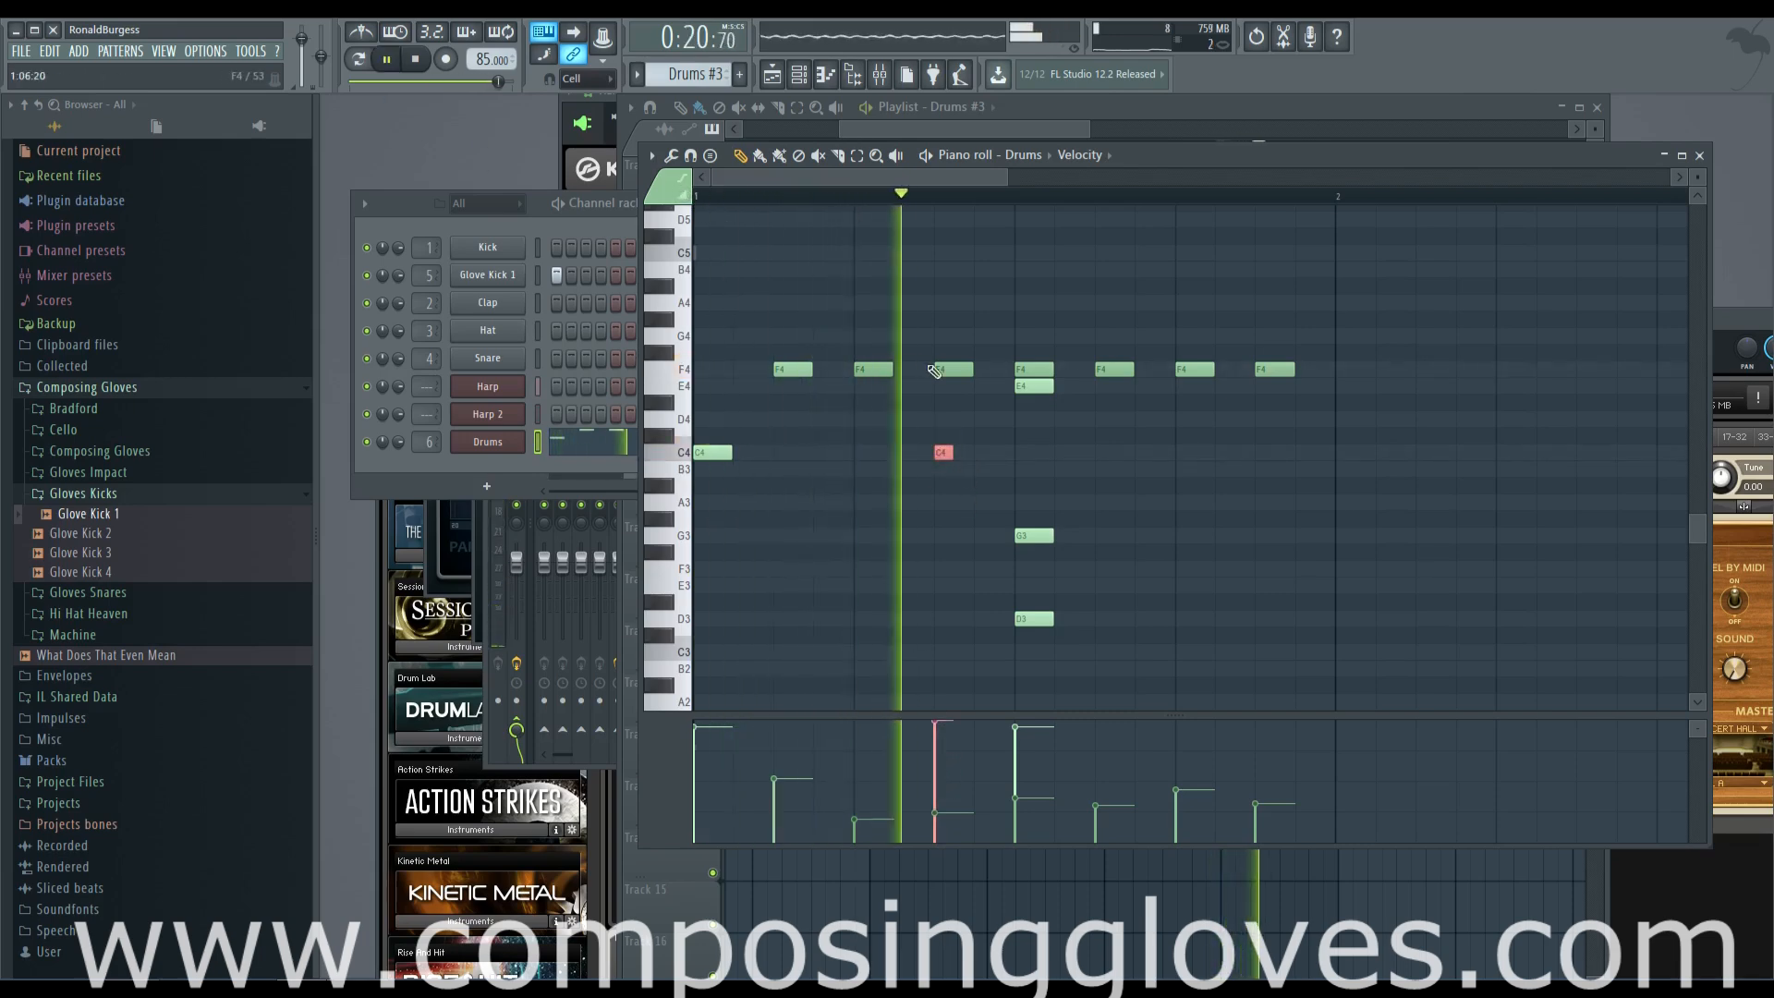
{"action": "key", "text": "space"}
Add short G3 notes at steps 11, 14, 15 and 16, plus D3 and C4 notes at step 15, and audition them
{"action": "left_click", "coordinate": [1107, 535]}
{"action": "left_click", "coordinate": [1224, 535]}
{"action": "left_click", "coordinate": [1264, 535]}
{"action": "left_click", "coordinate": [1305, 535]}
{"action": "left_click", "coordinate": [1266, 619]}
{"action": "left_click", "coordinate": [1262, 452]}
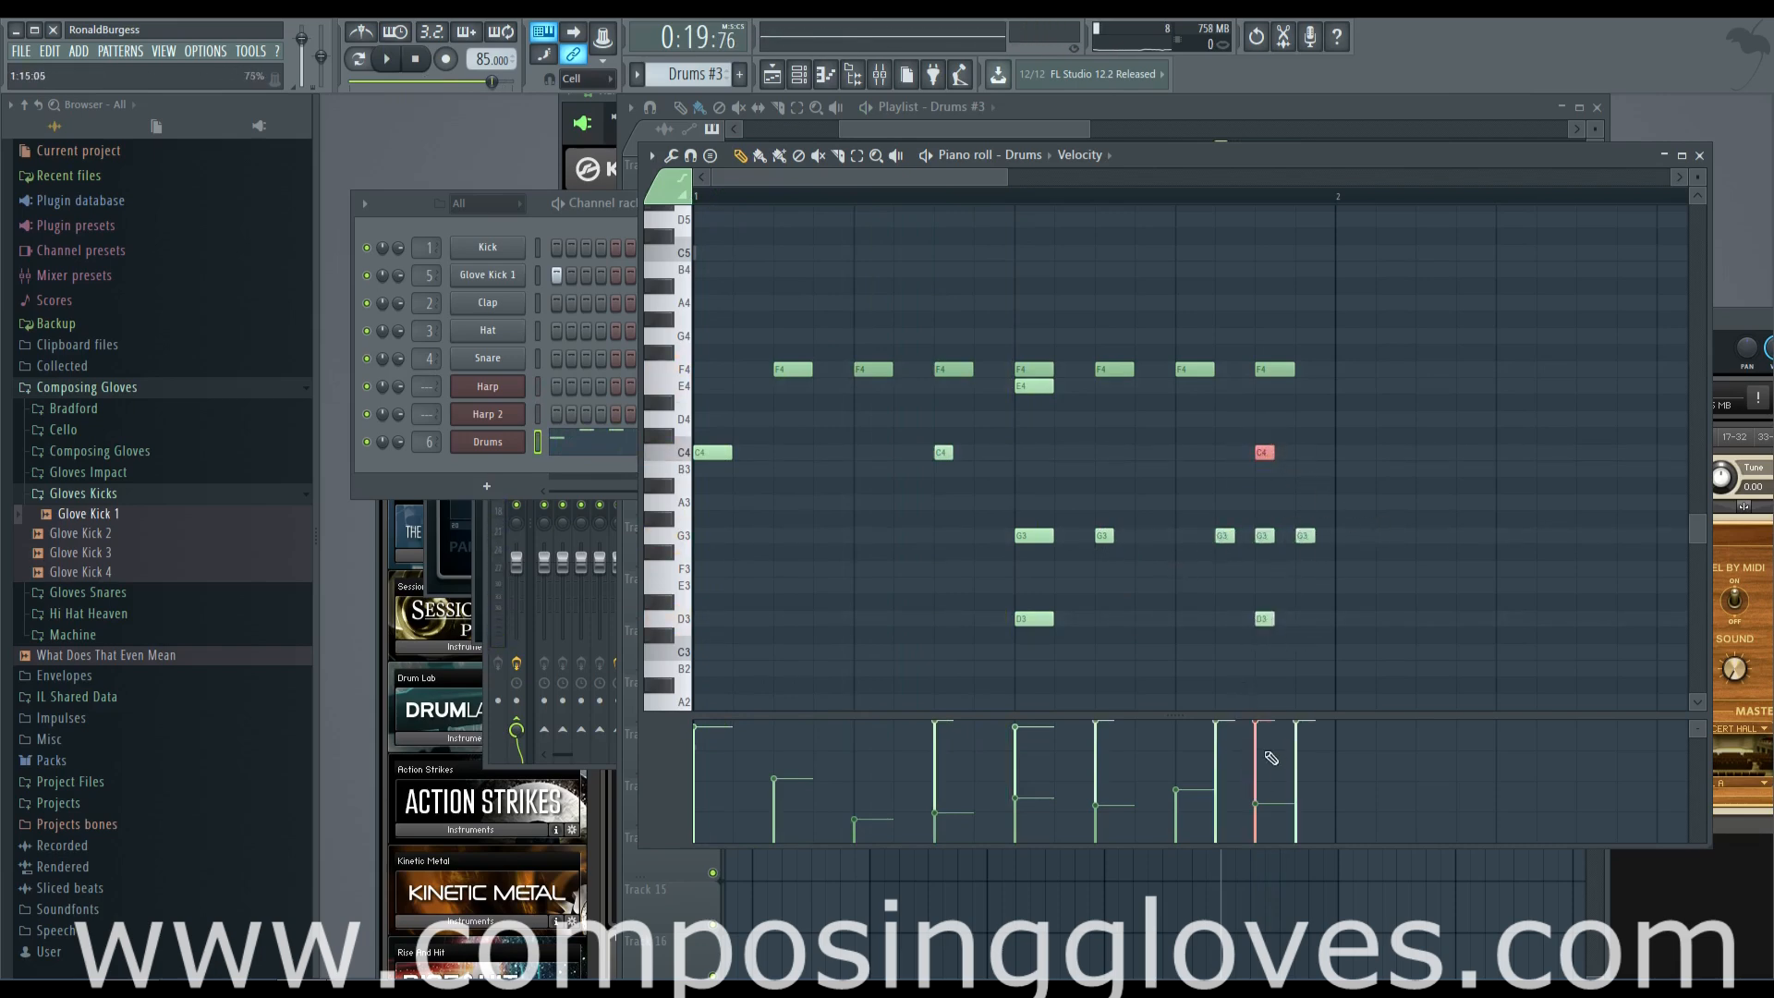
{"action": "key", "text": "space"}
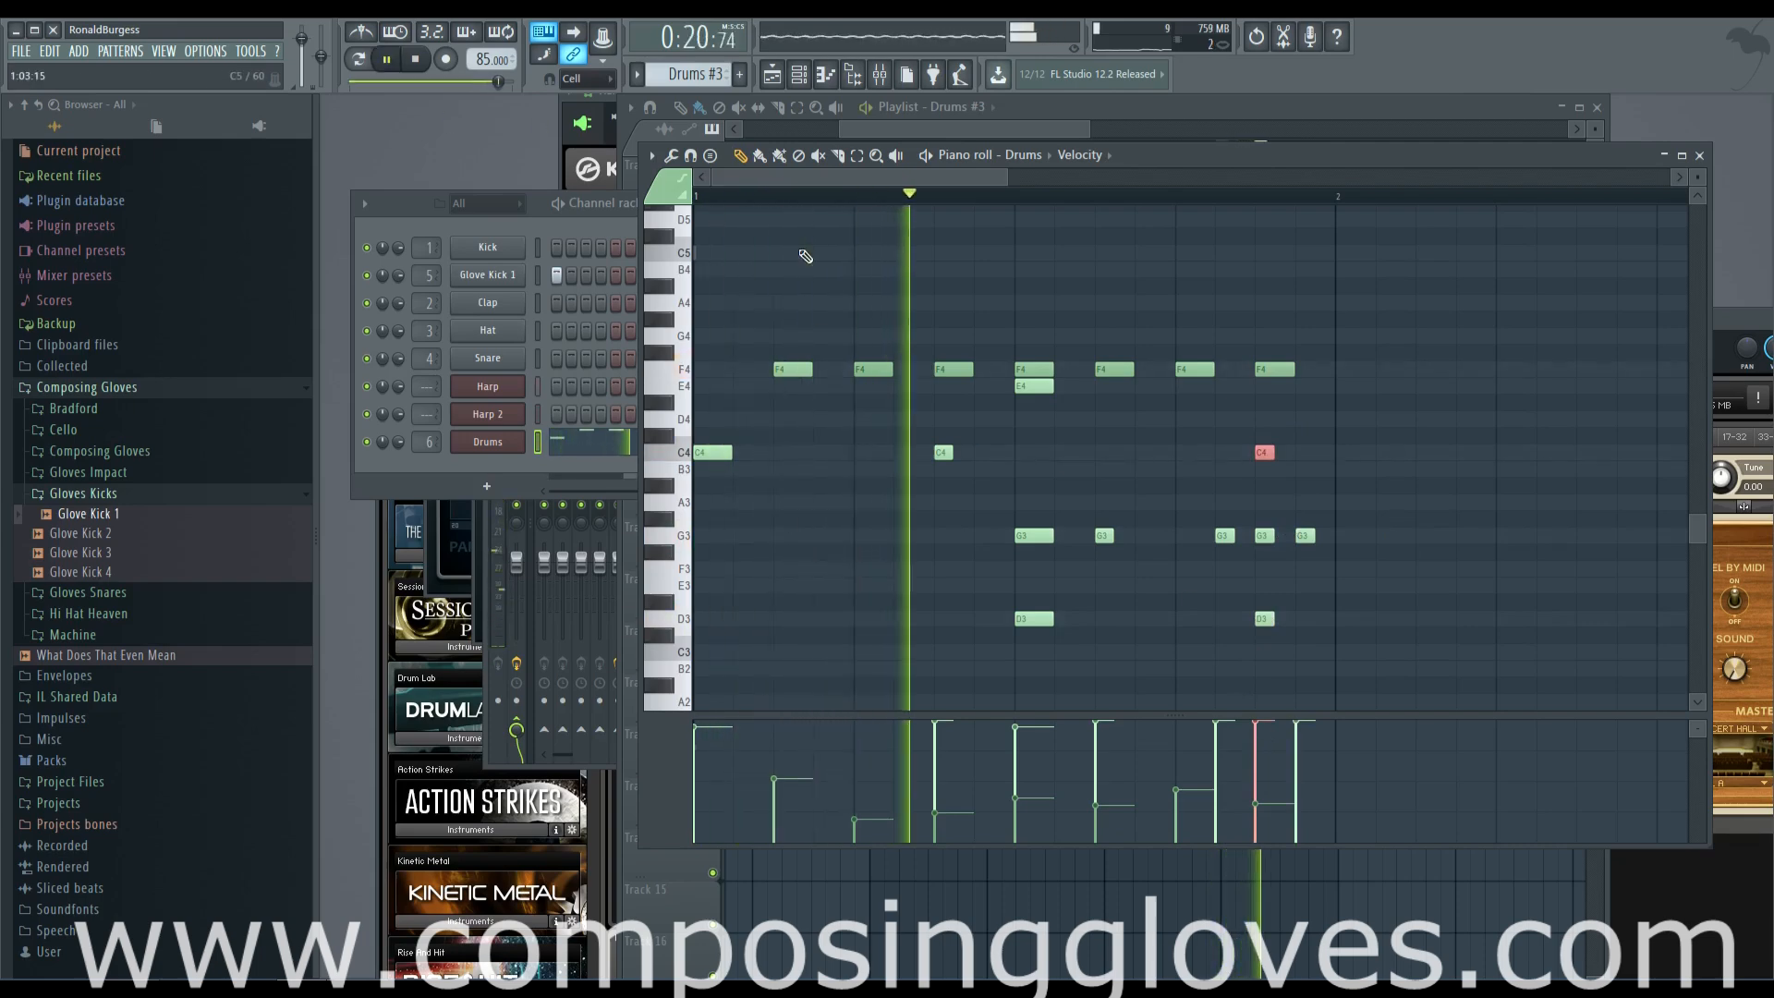
{"action": "key", "text": "space"}
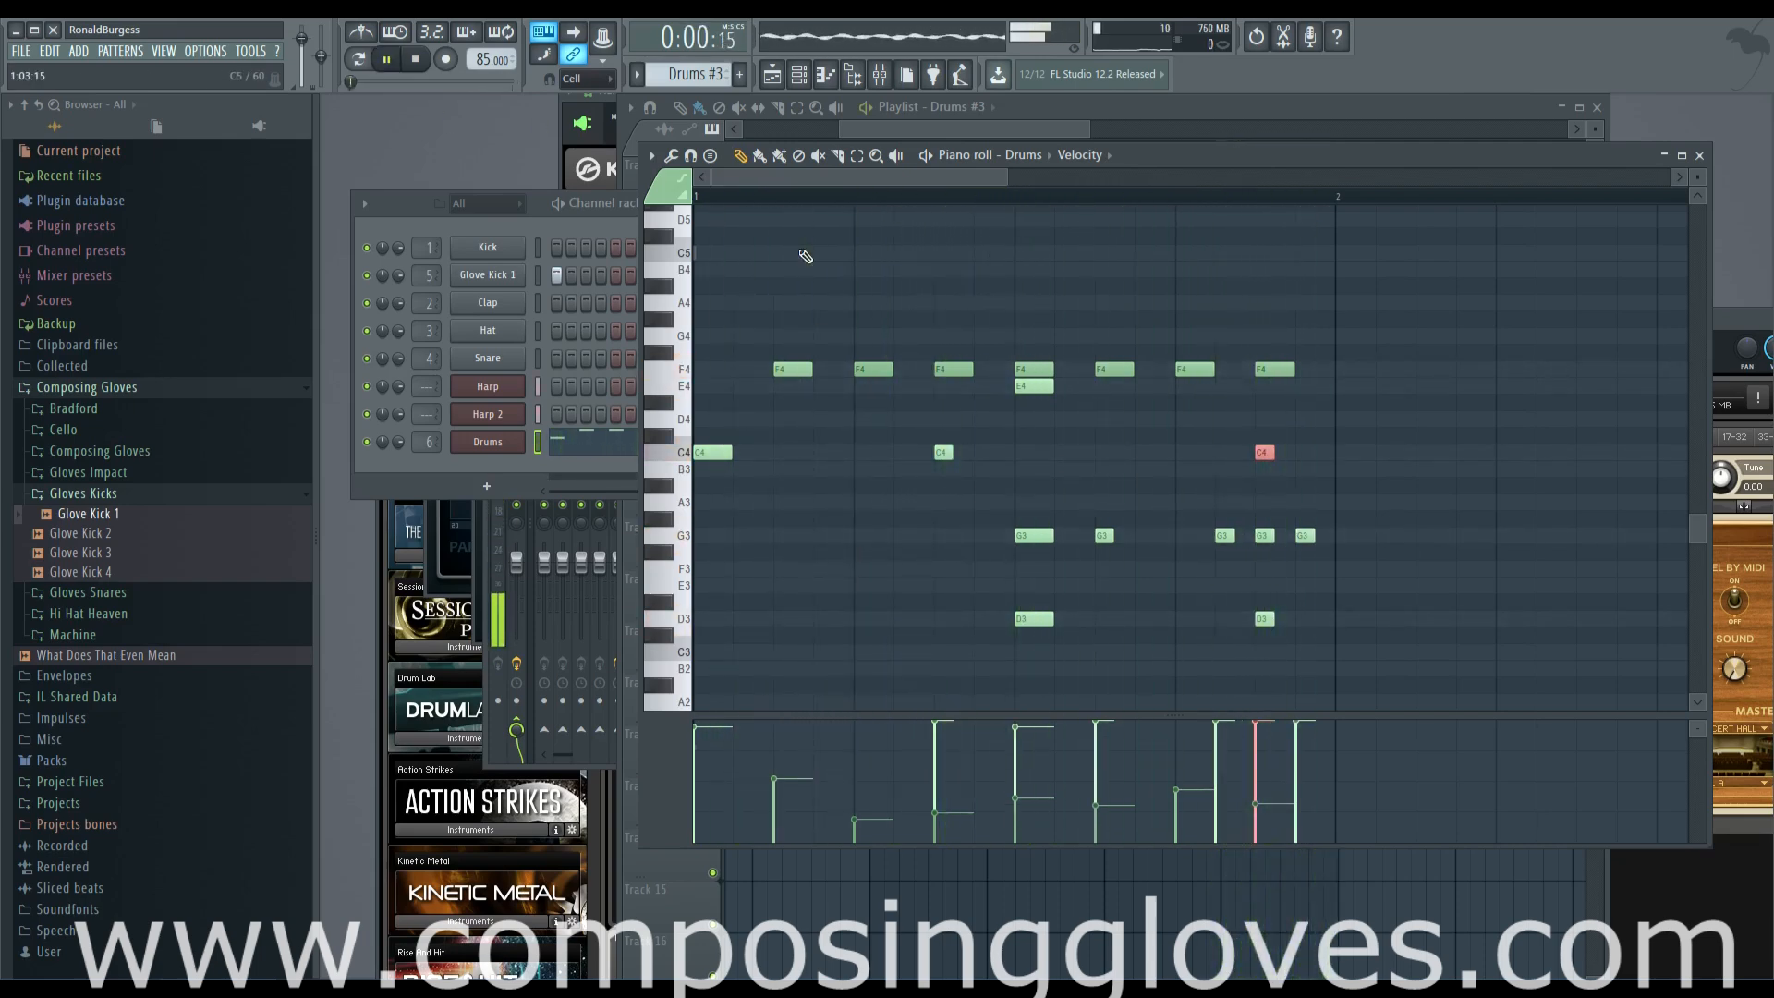
{"action": "left_click_drag", "start_coordinate": [1210, 529], "coordinate": [1345, 547]}
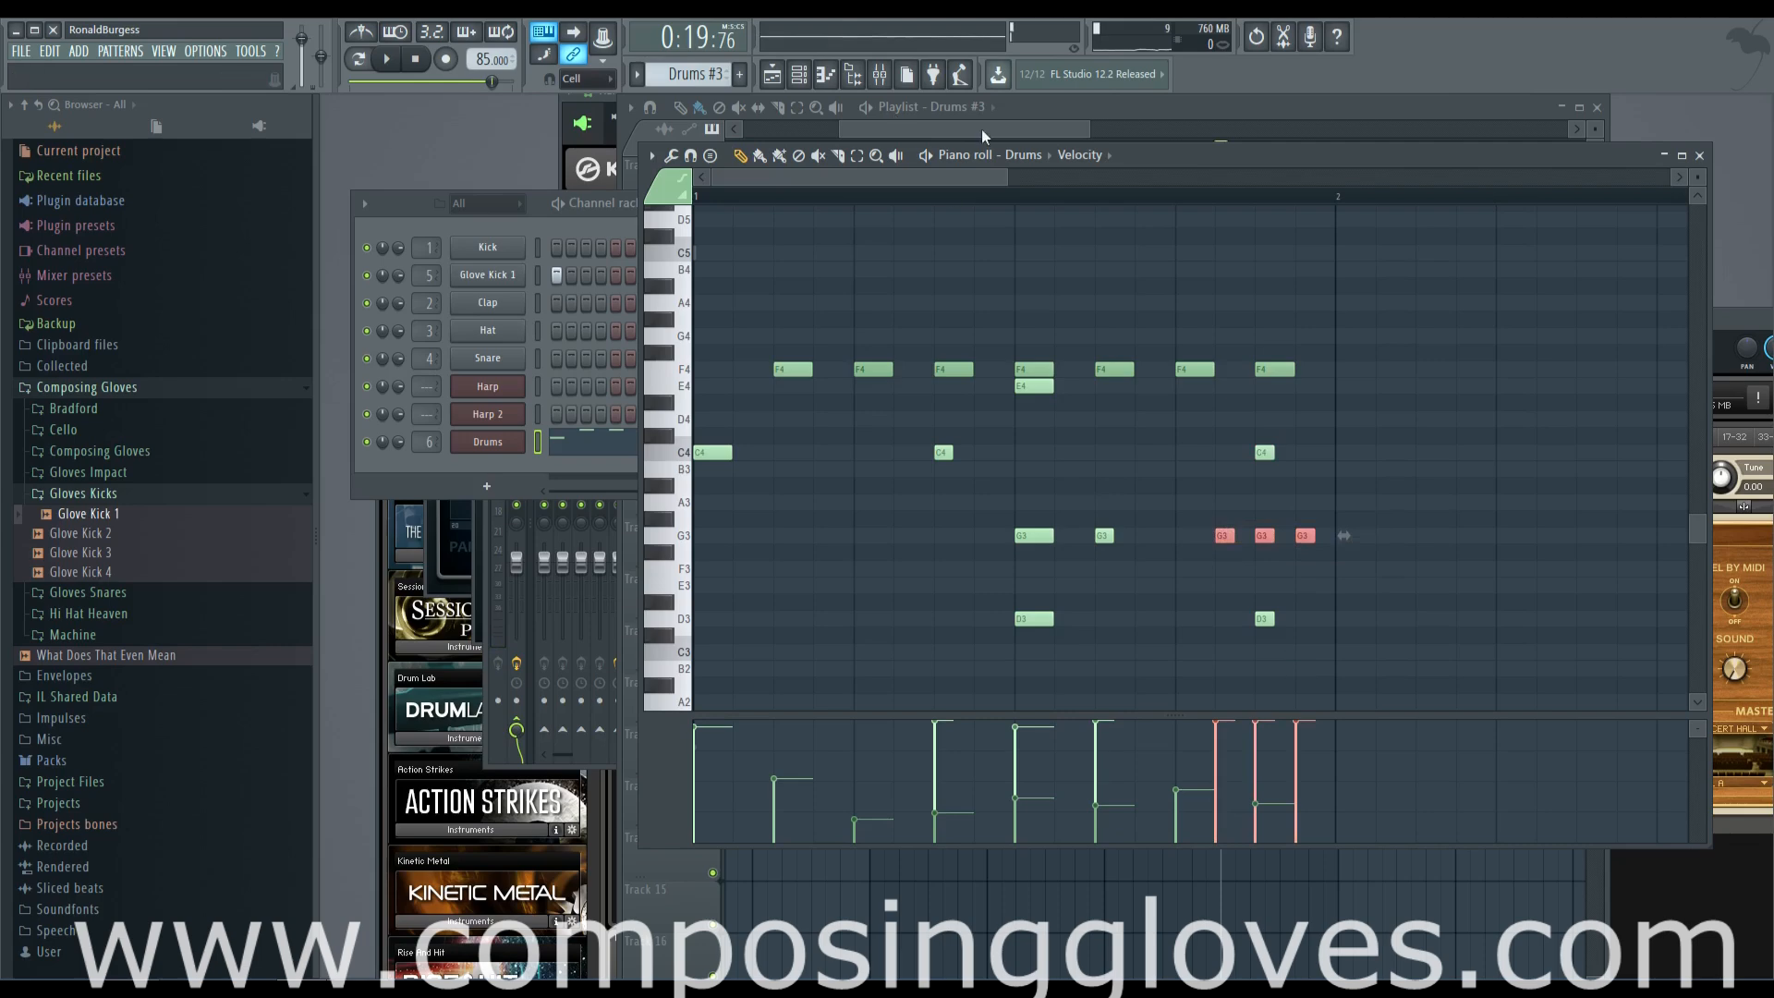
{"action": "left_click", "coordinate": [1095, 157]}
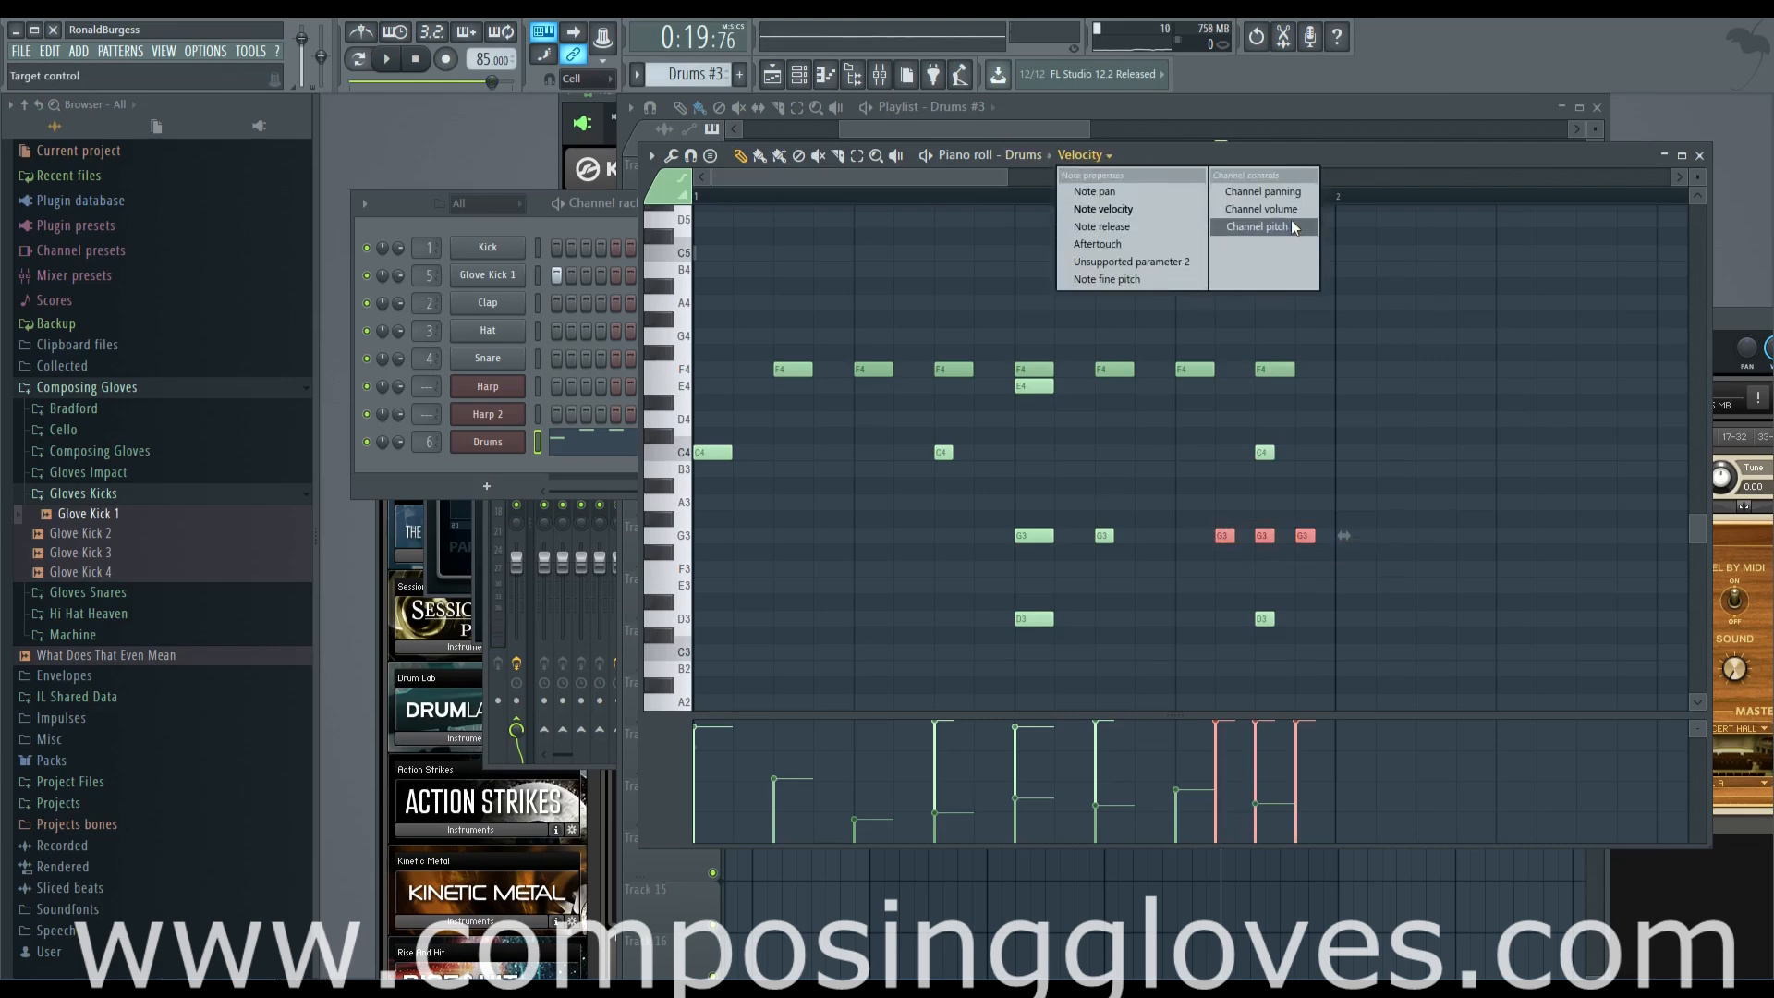
{"action": "left_click", "coordinate": [1168, 209]}
{"action": "left_click", "coordinate": [1233, 505]}
Try time selections around step 11 and the last quarter of the pattern, playing it back to audition the ending
{"action": "left_click", "coordinate": [1143, 201], "text": "ctrl"}
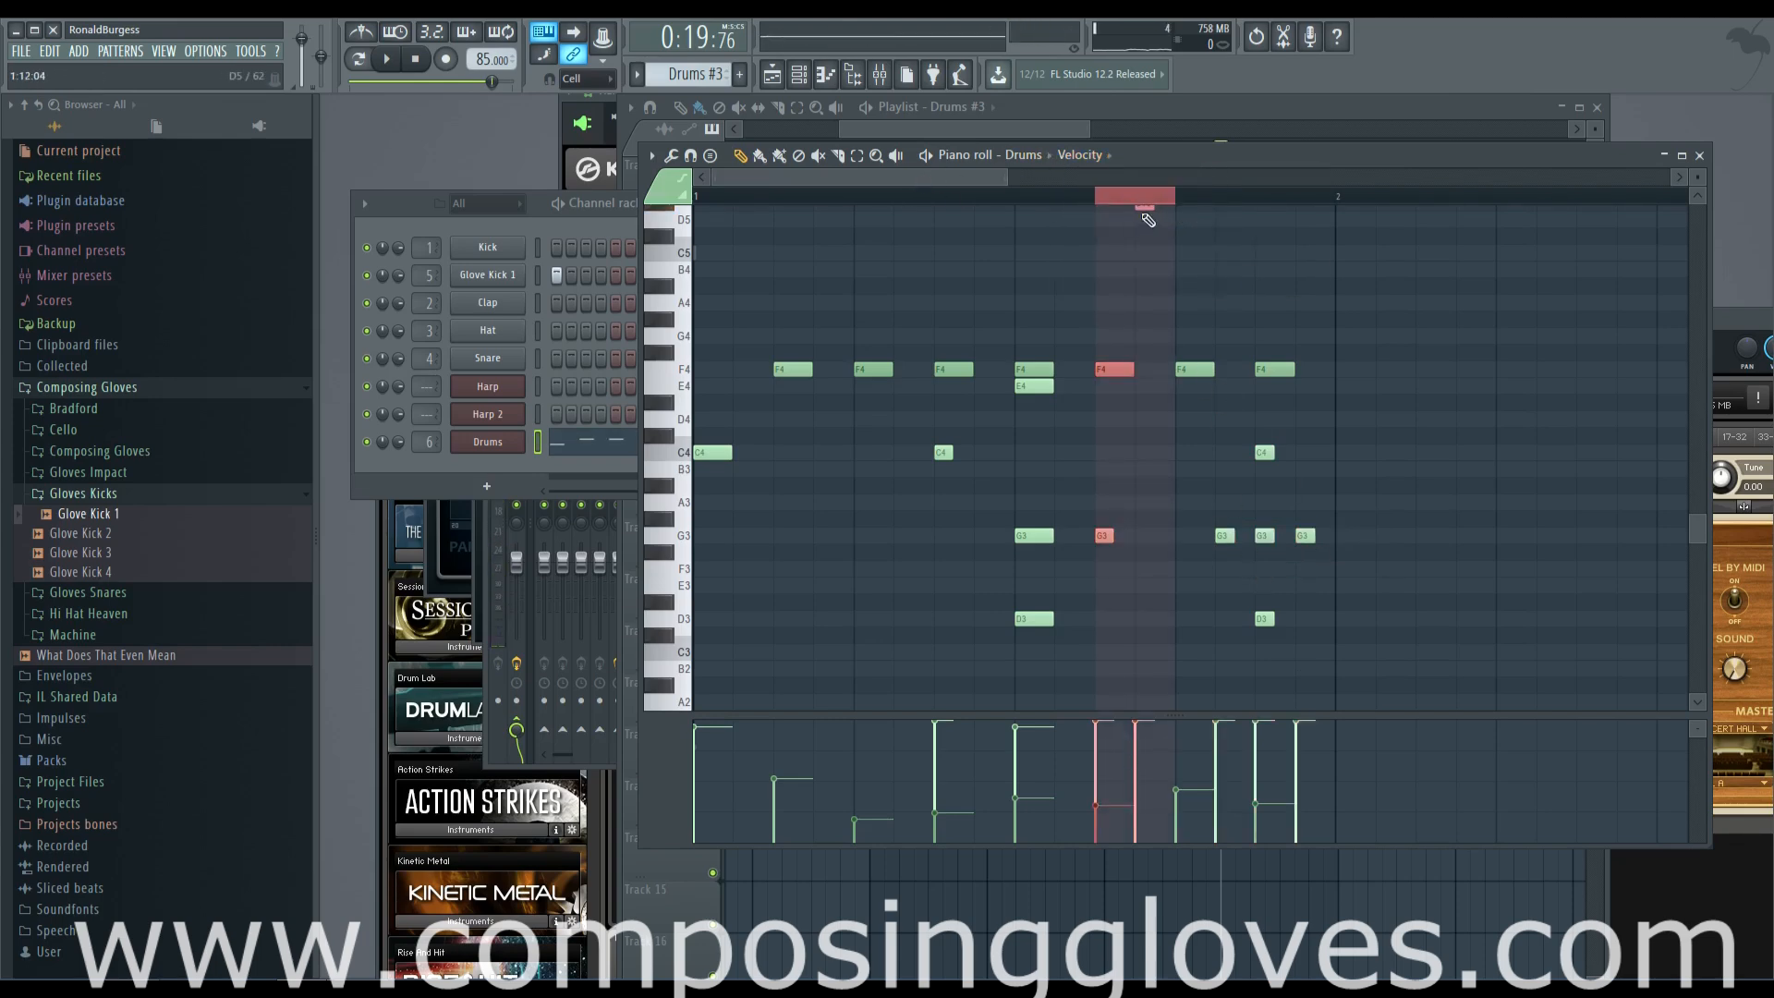
{"action": "scroll", "coordinate": [1144, 202], "scroll_direction": "up", "scroll_amount": 3}
{"action": "left_click_drag", "start_coordinate": [1162, 212], "coordinate": [1078, 199]}
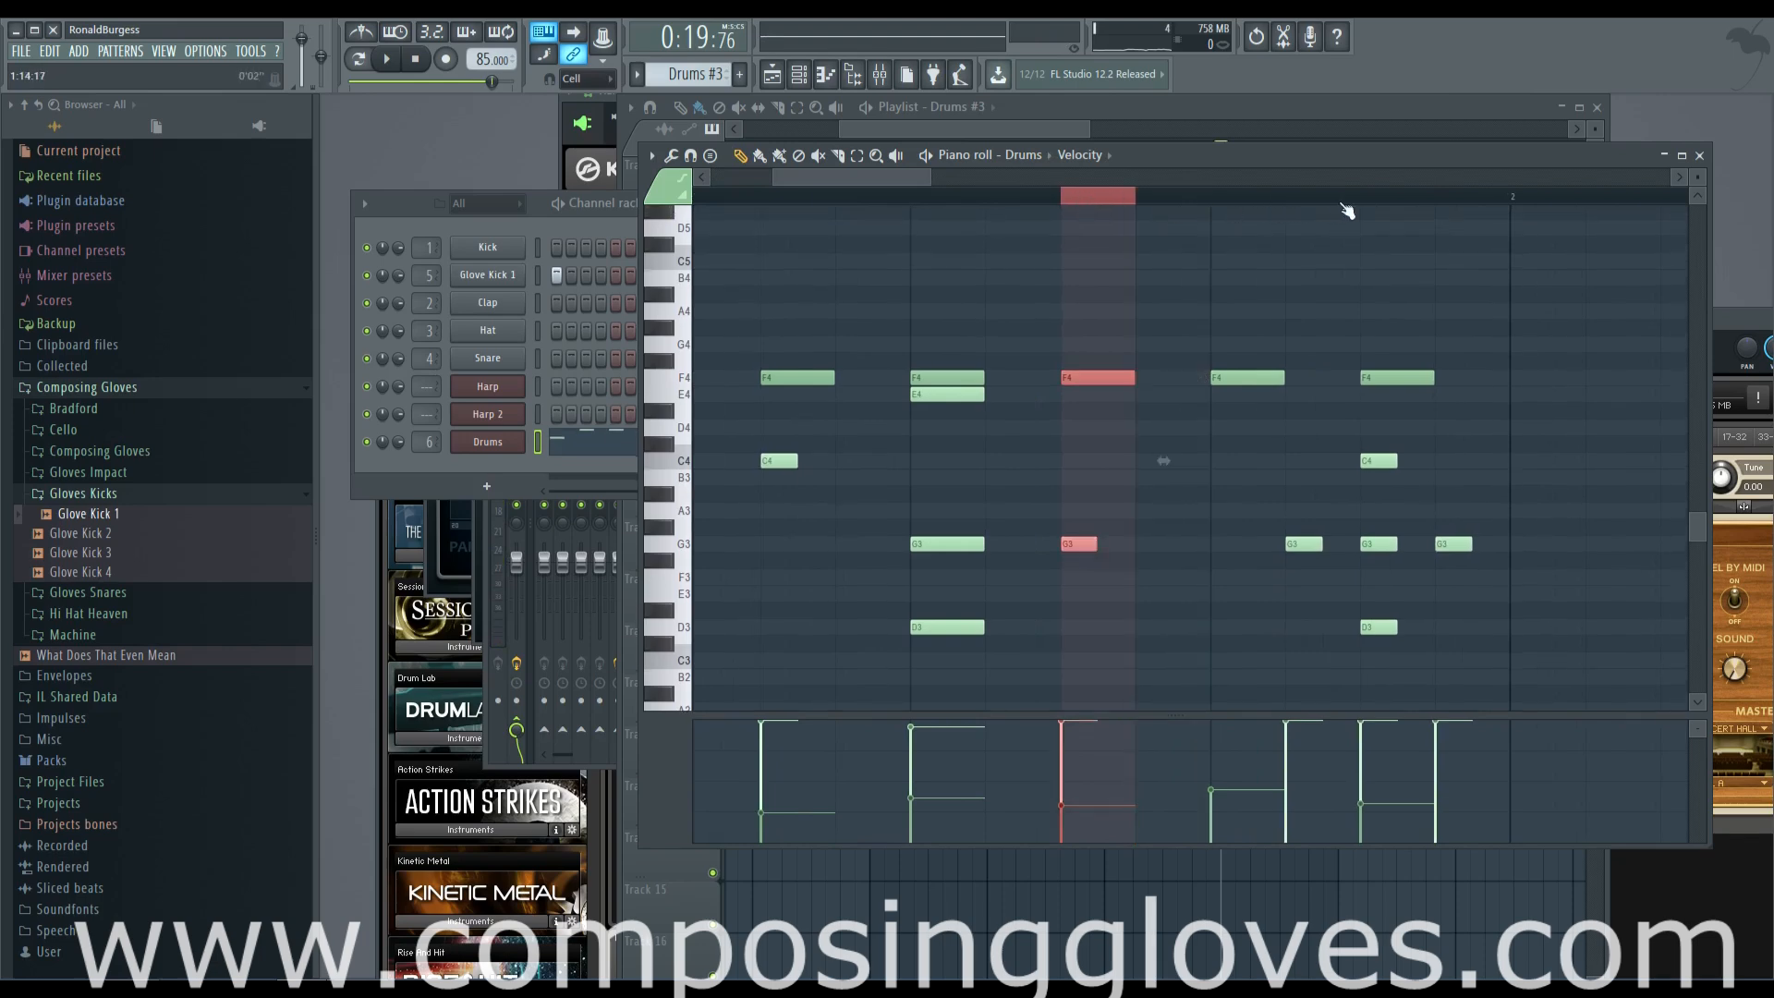
{"action": "left_click_drag", "start_coordinate": [1233, 205], "coordinate": [1461, 225]}
{"action": "key", "text": "space"}
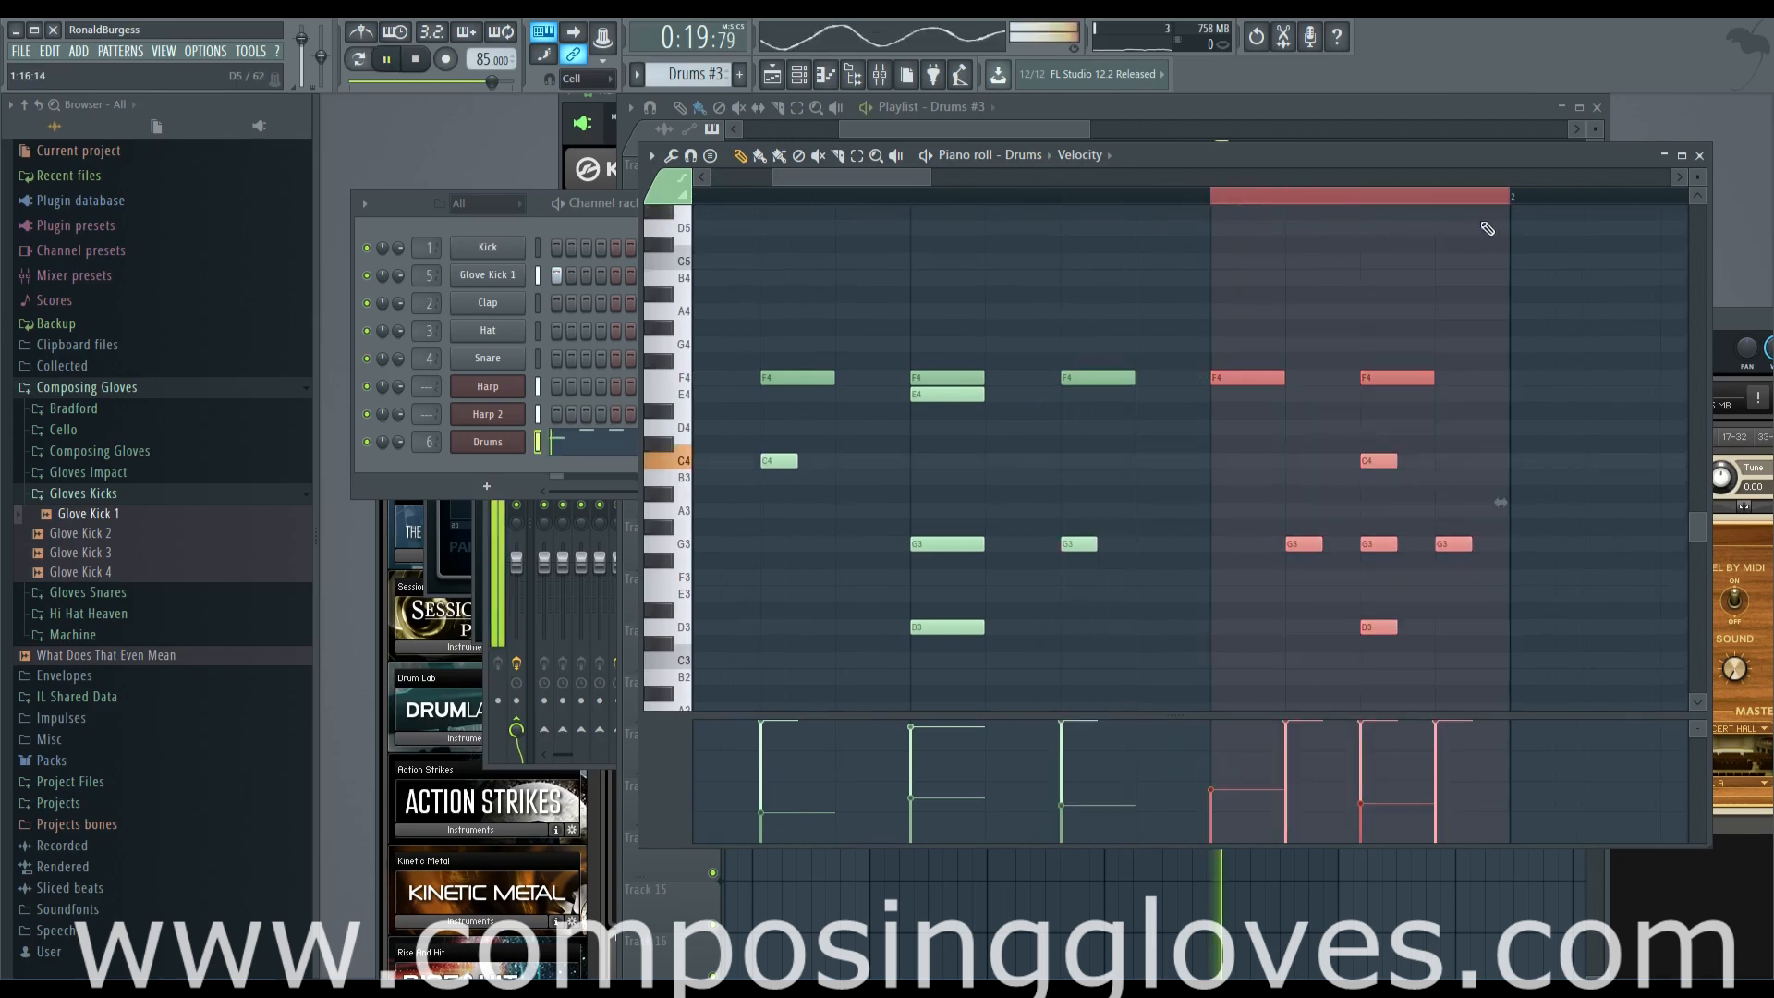
{"action": "right_click", "coordinate": [1228, 201]}
{"action": "right_click", "coordinate": [1224, 199]}
{"action": "key", "text": "space"}
Set the snap to 1/2 step and add half-step G3 notes directly after the G3 hits at steps 15 and 16
{"action": "scroll", "coordinate": [1372, 545], "scroll_direction": "up", "scroll_amount": 3}
{"action": "left_click_drag", "start_coordinate": [1530, 527], "coordinate": [1225, 523]}
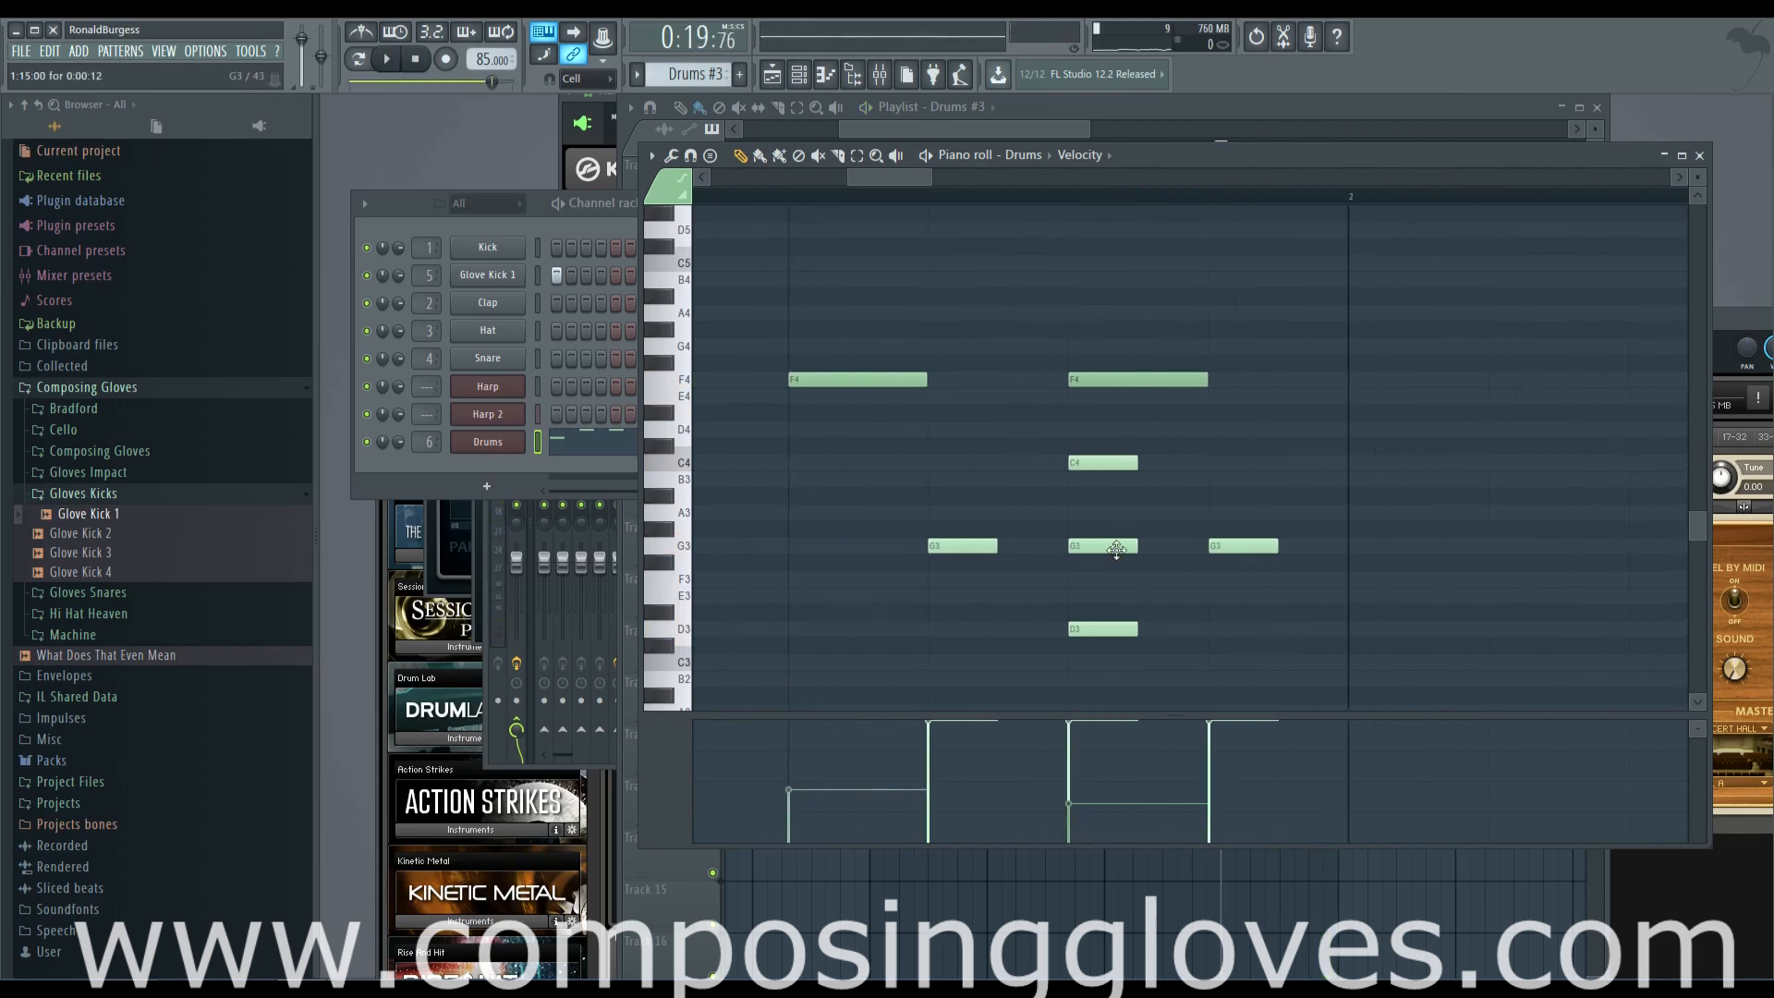
{"action": "left_click", "coordinate": [577, 79]}
{"action": "left_click", "coordinate": [596, 215]}
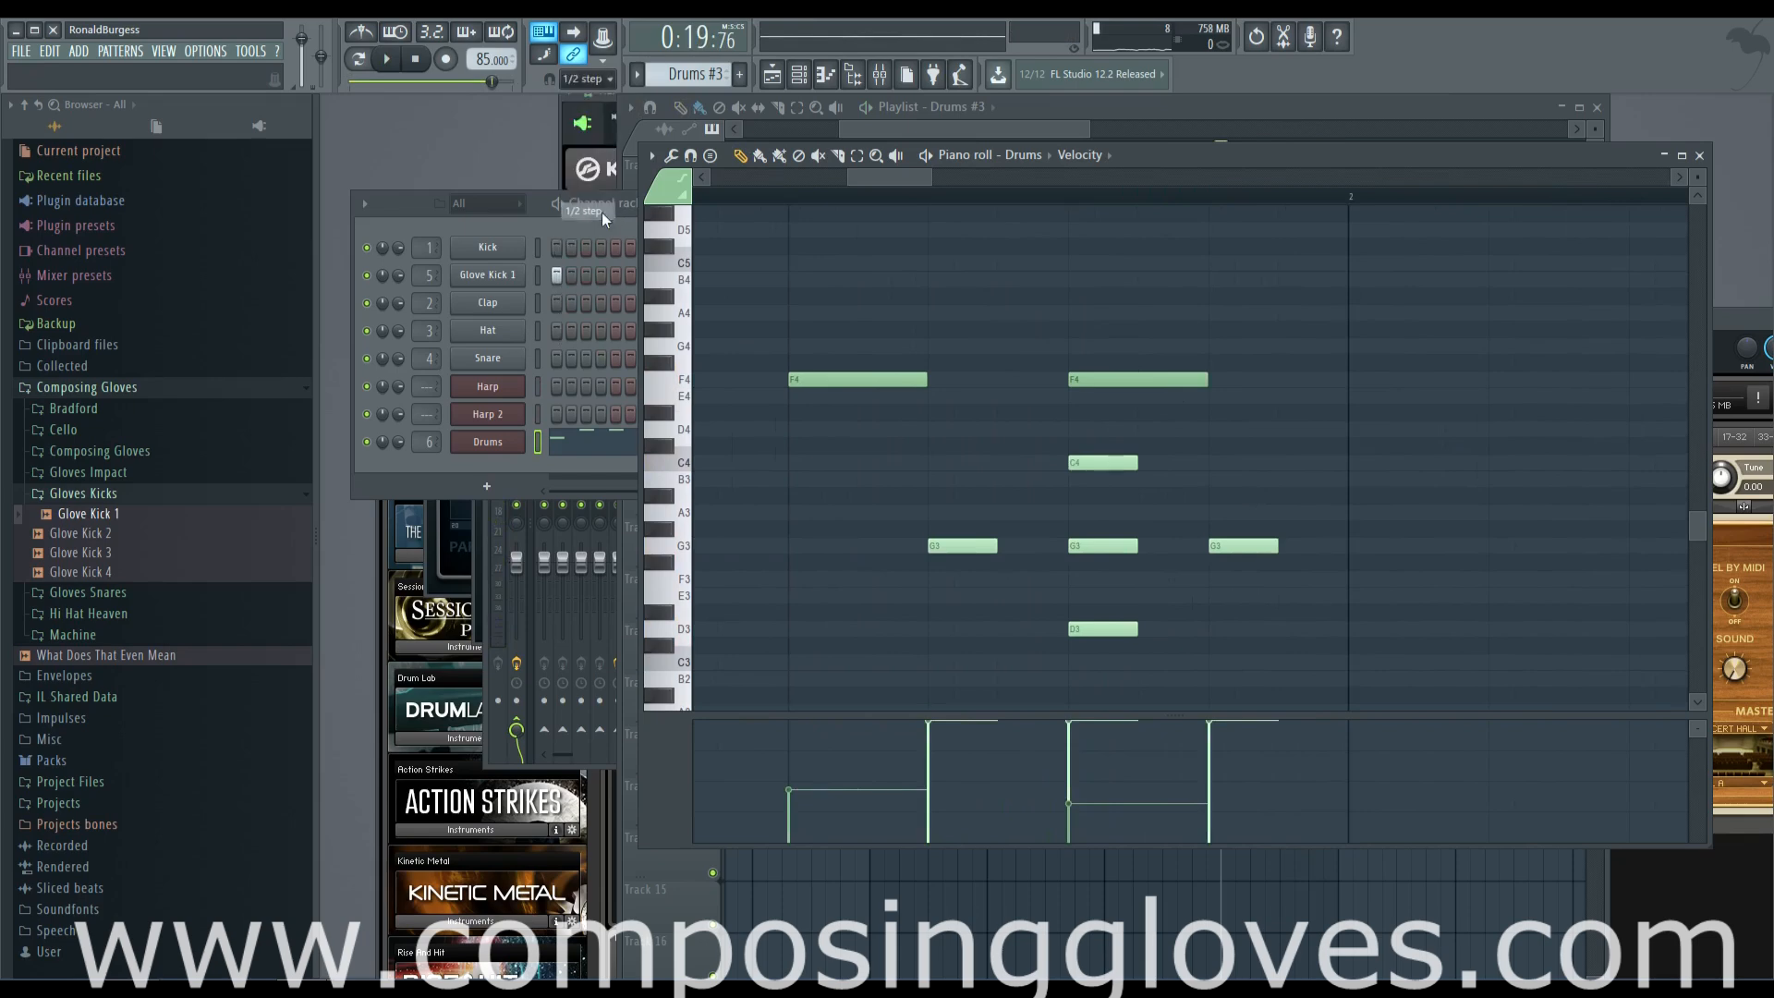
{"action": "left_click", "coordinate": [1152, 545]}
{"action": "left_click", "coordinate": [1289, 545]}
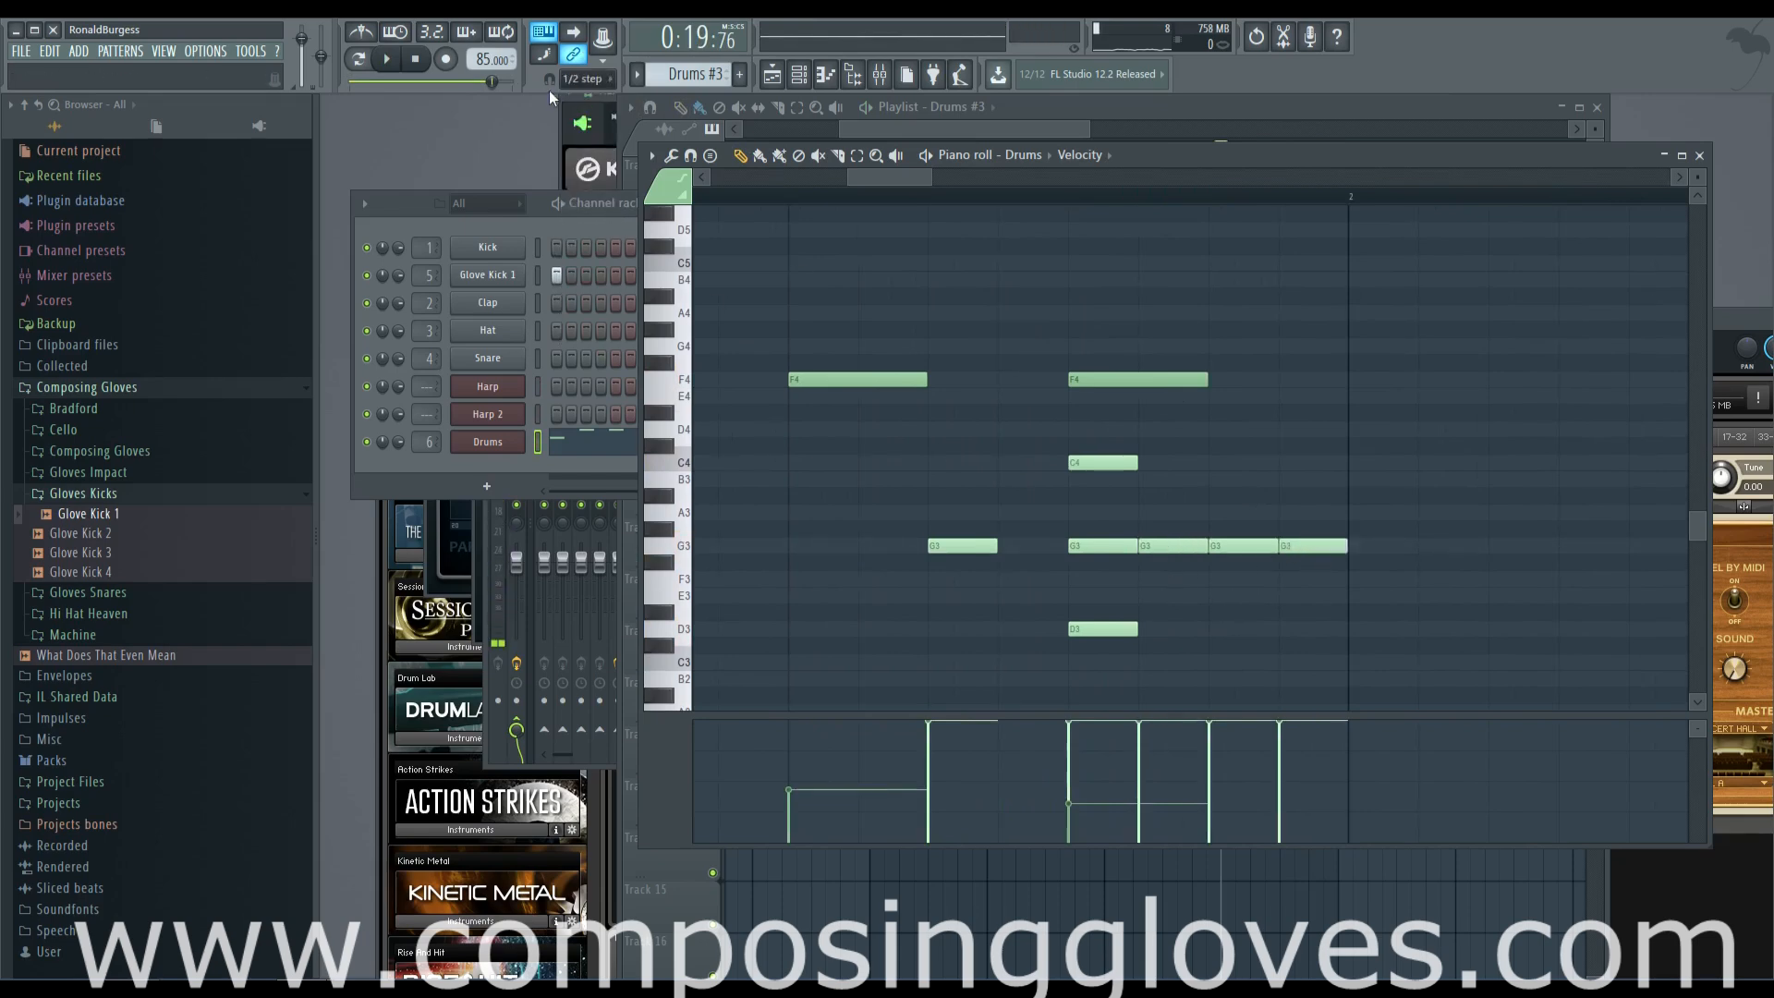
Set the snap to 1/4 step and select the last two G3 notes of the bar
{"action": "left_click", "coordinate": [582, 78]}
{"action": "left_click", "coordinate": [587, 176]}
{"action": "left_click_drag", "start_coordinate": [1241, 527], "coordinate": [1382, 591]}
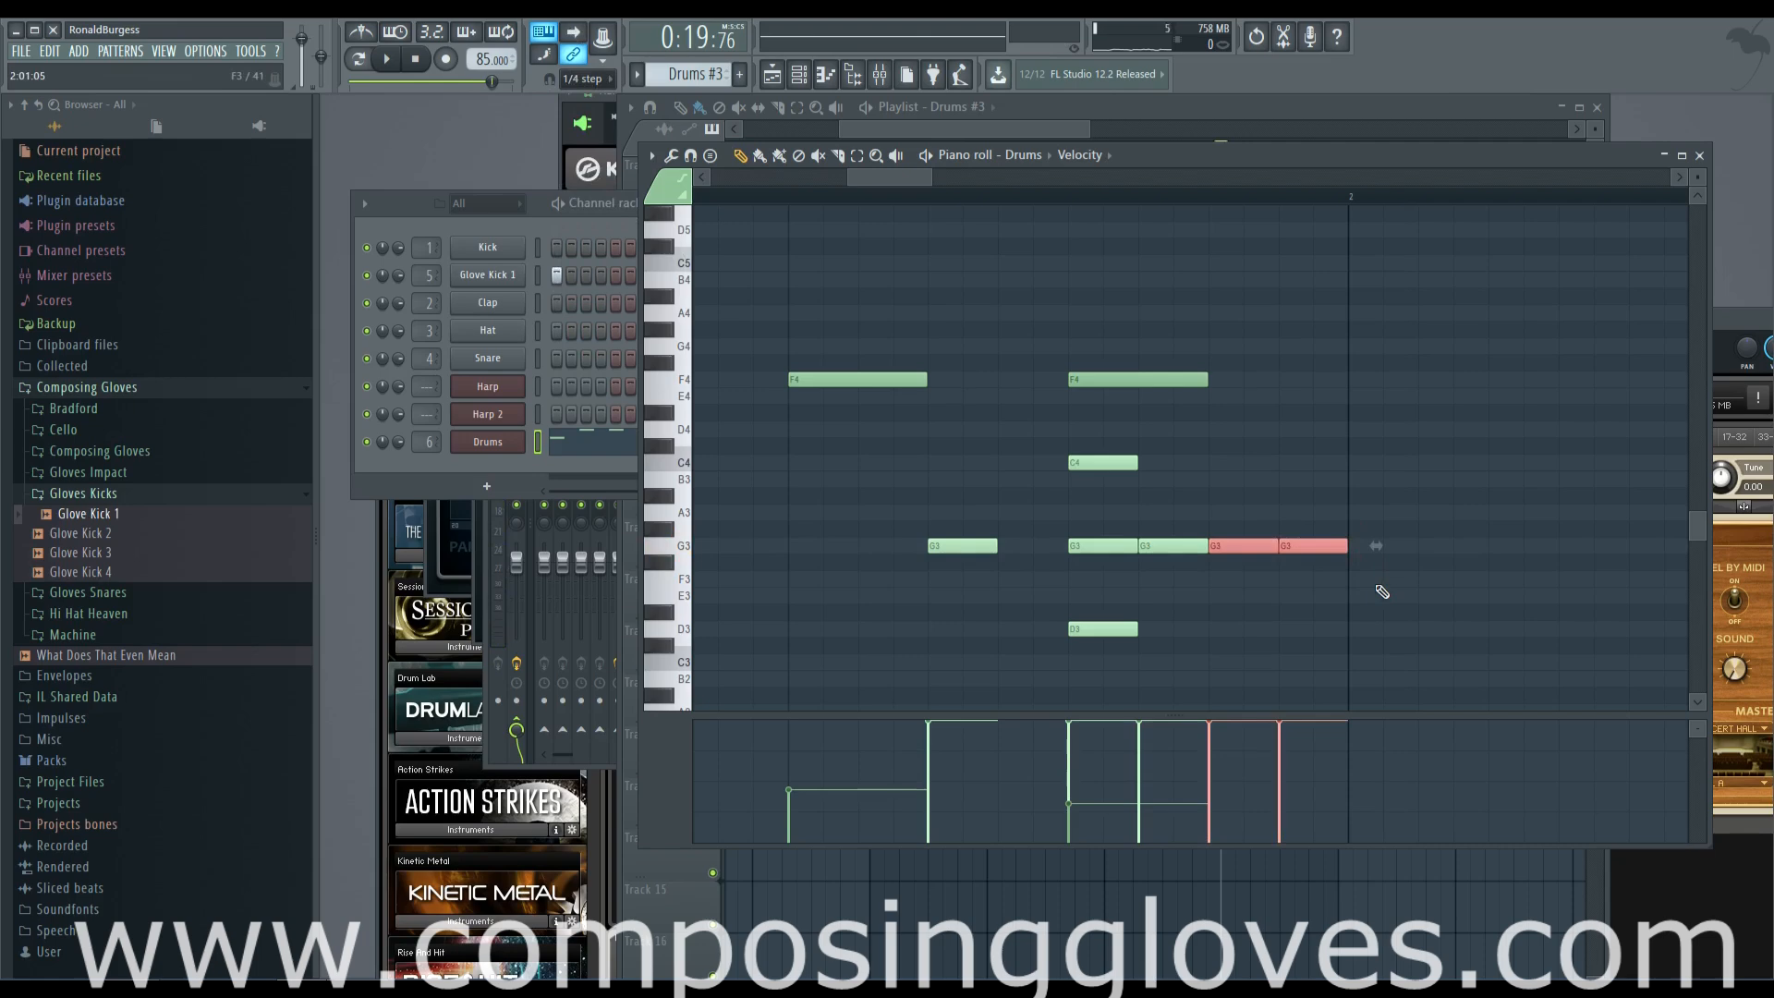
{"action": "key", "text": "alt+q"}
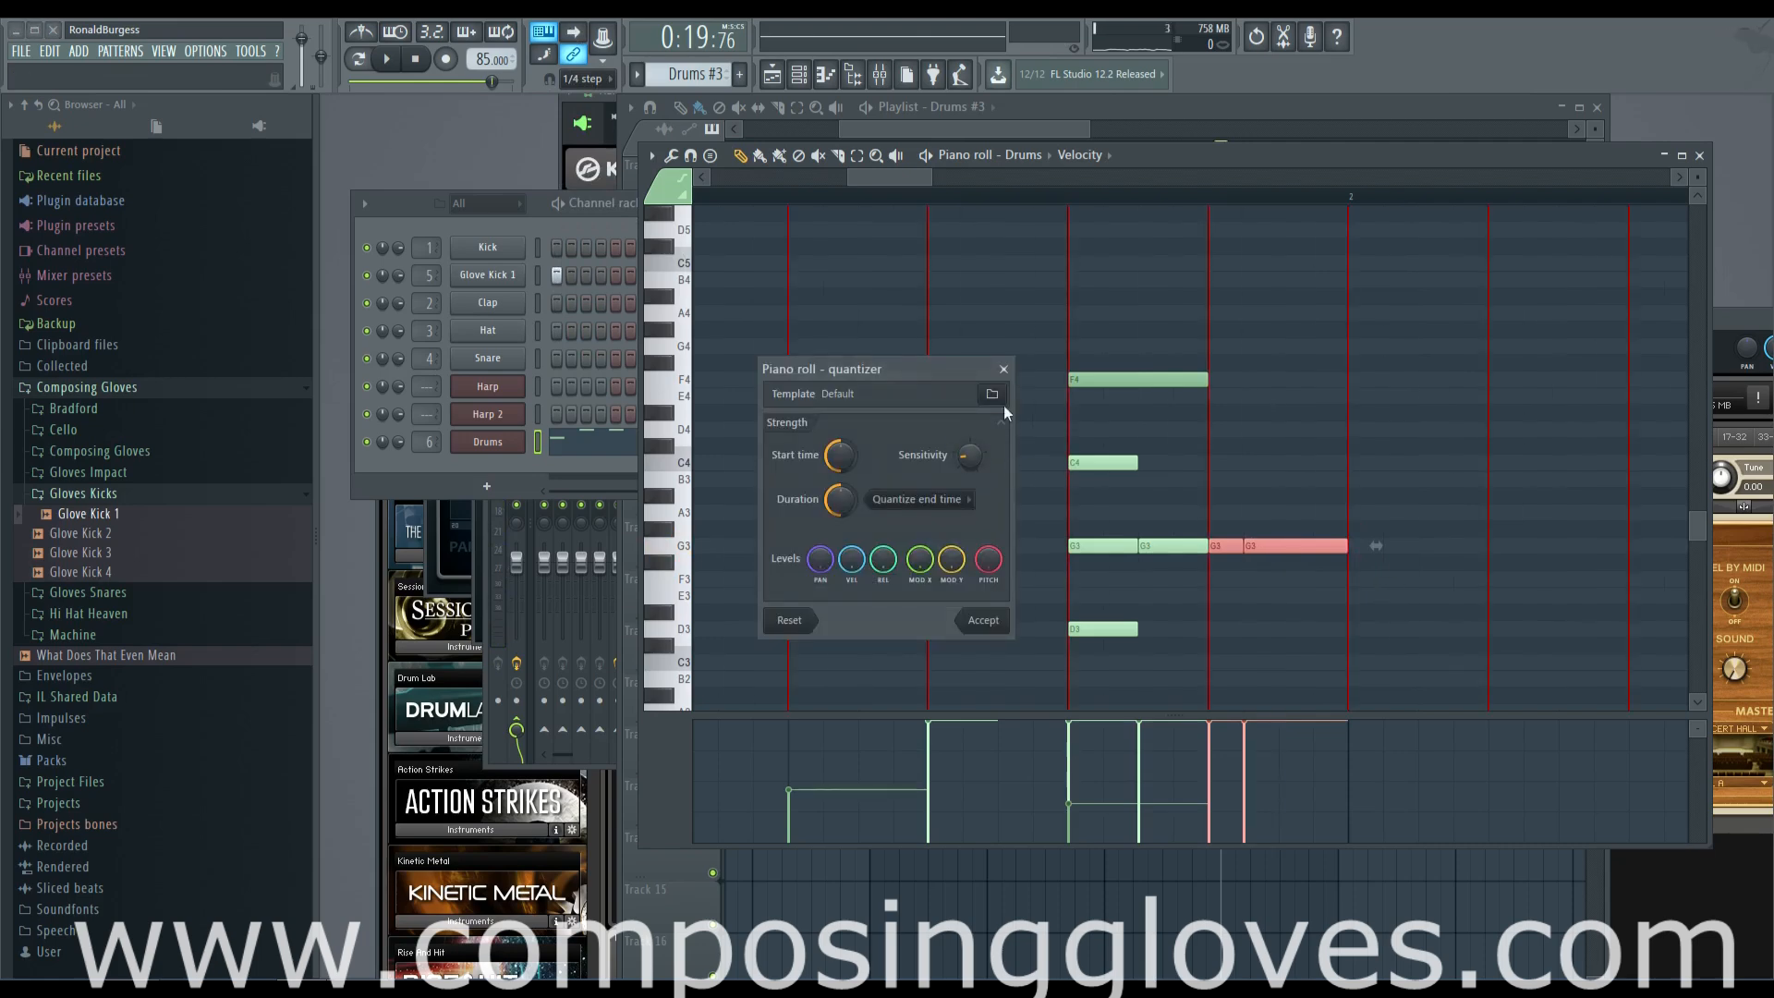
{"action": "left_click", "coordinate": [1003, 370]}
{"action": "key", "text": "alt+y"}
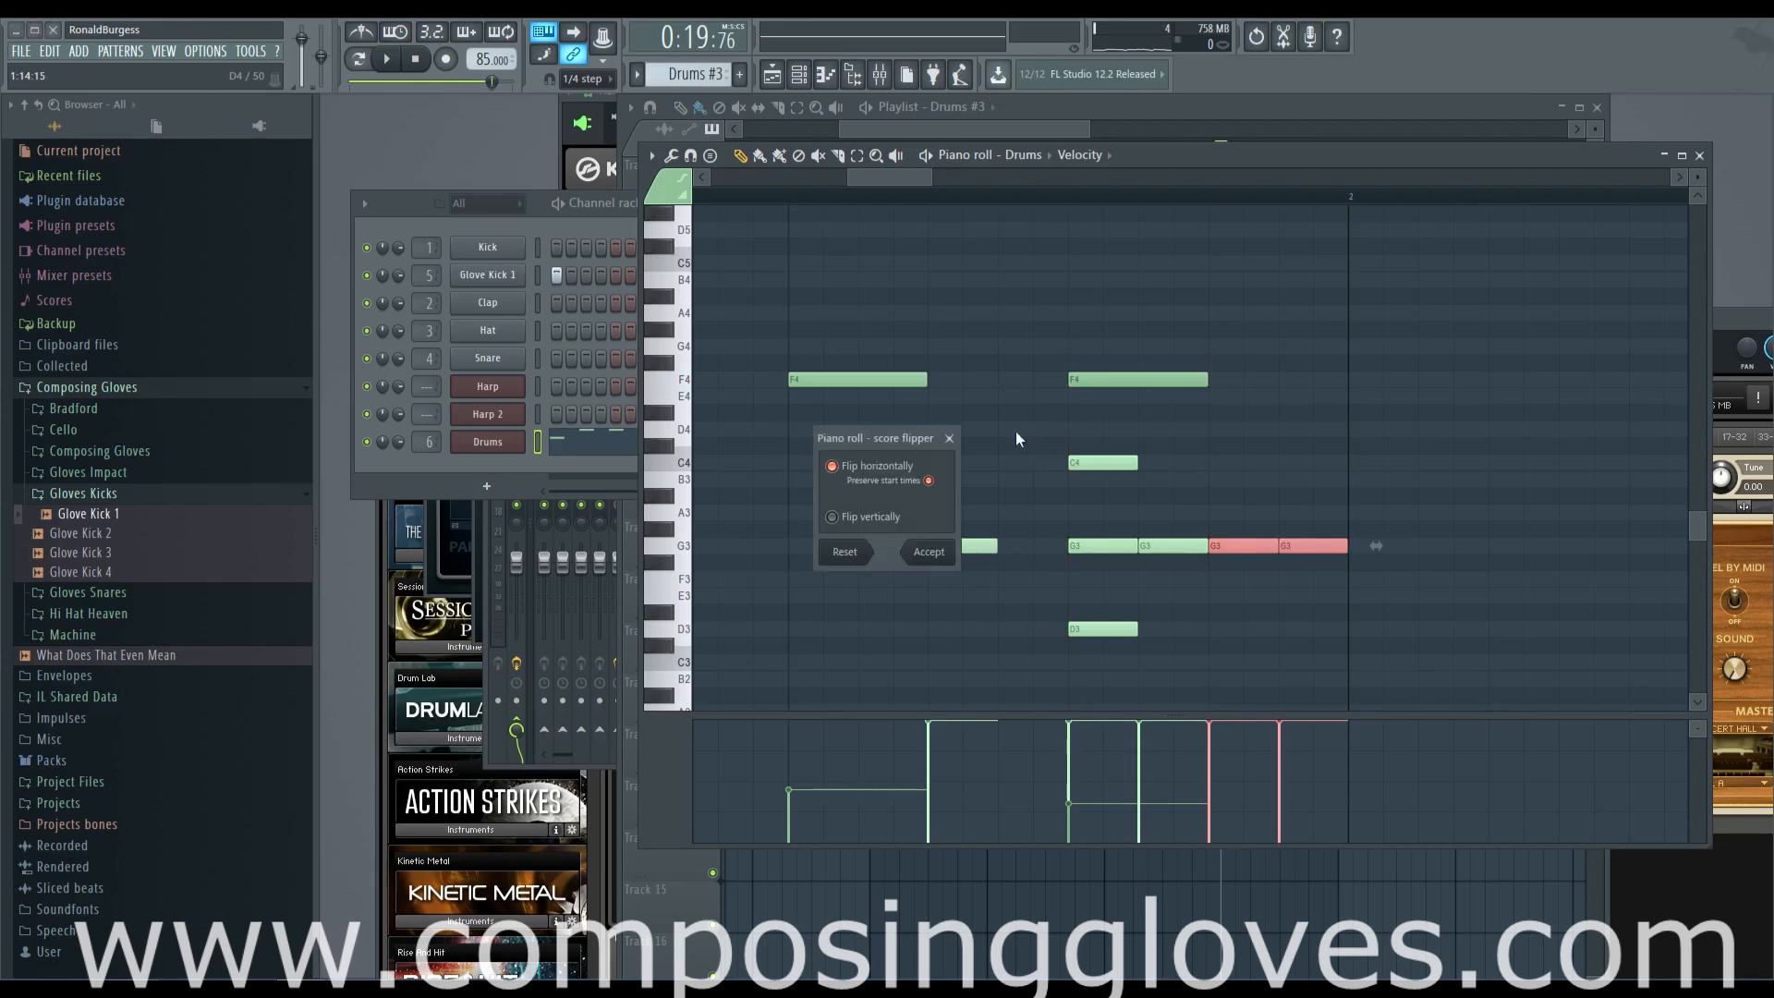
{"action": "left_click", "coordinate": [950, 439]}
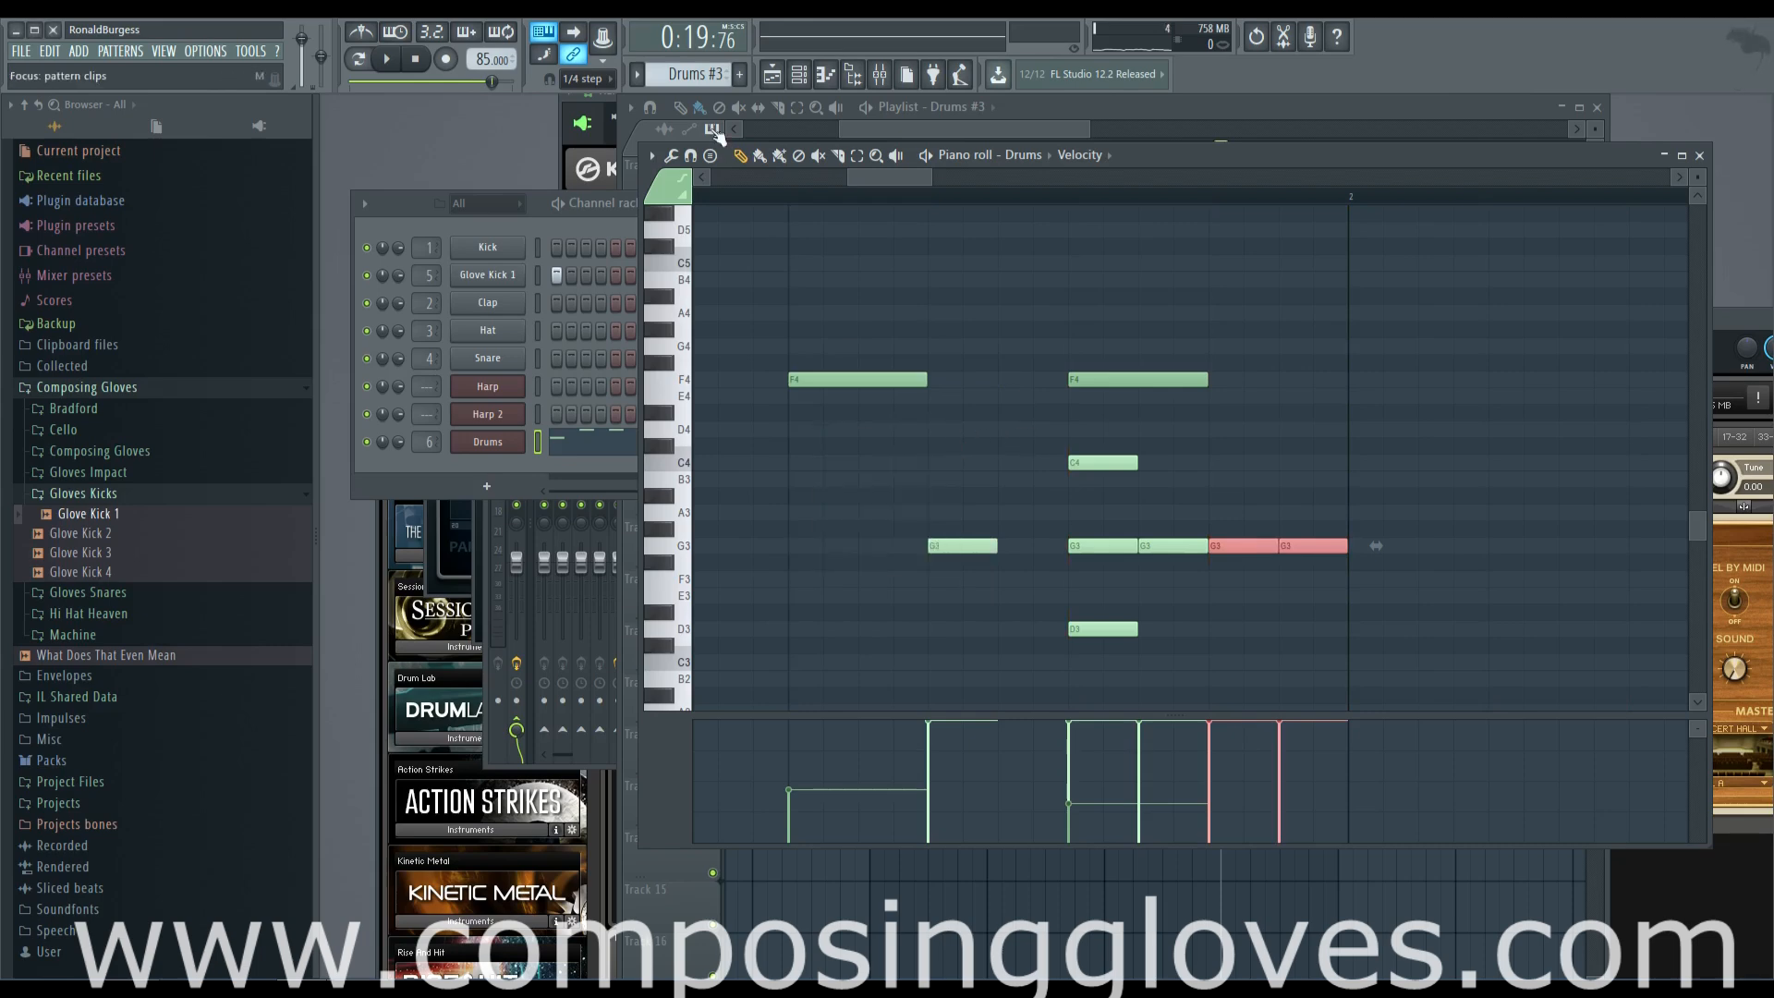
Turn the last two half-step G3 notes into four back-to-back quarter-step notes filling step 16
{"action": "left_click", "coordinate": [652, 156]}
{"action": "mouse_move", "coordinate": [712, 218]}
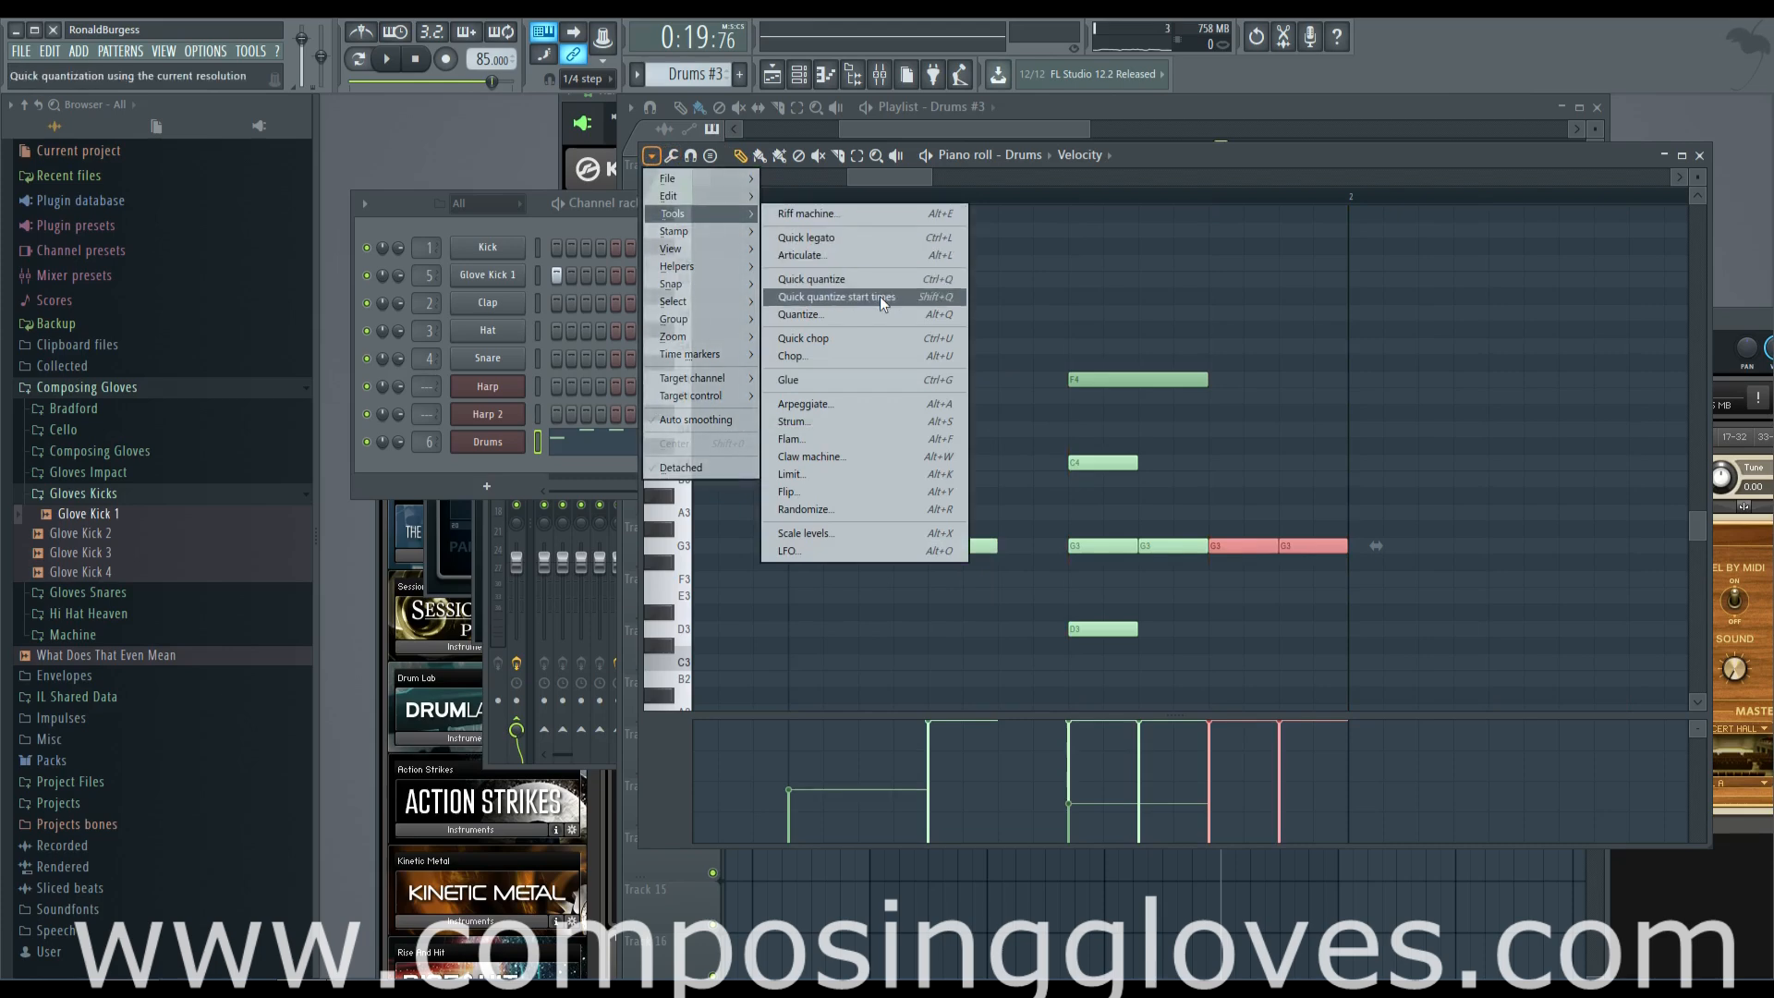
{"action": "left_click", "coordinate": [1256, 553]}
{"action": "mouse_move", "coordinate": [1345, 545]}
{"action": "left_mouse_down"}
{"action": "mouse_move", "coordinate": [1313, 550]}
{"action": "mouse_move", "coordinate": [1335, 553]}
{"action": "left_mouse_up"}
Shape the velocities of the G3 roll from step 15 to the bar end into a rising ramp, and audition it
{"action": "left_click_drag", "start_coordinate": [1226, 517], "coordinate": [1345, 564], "text": "ctrl"}
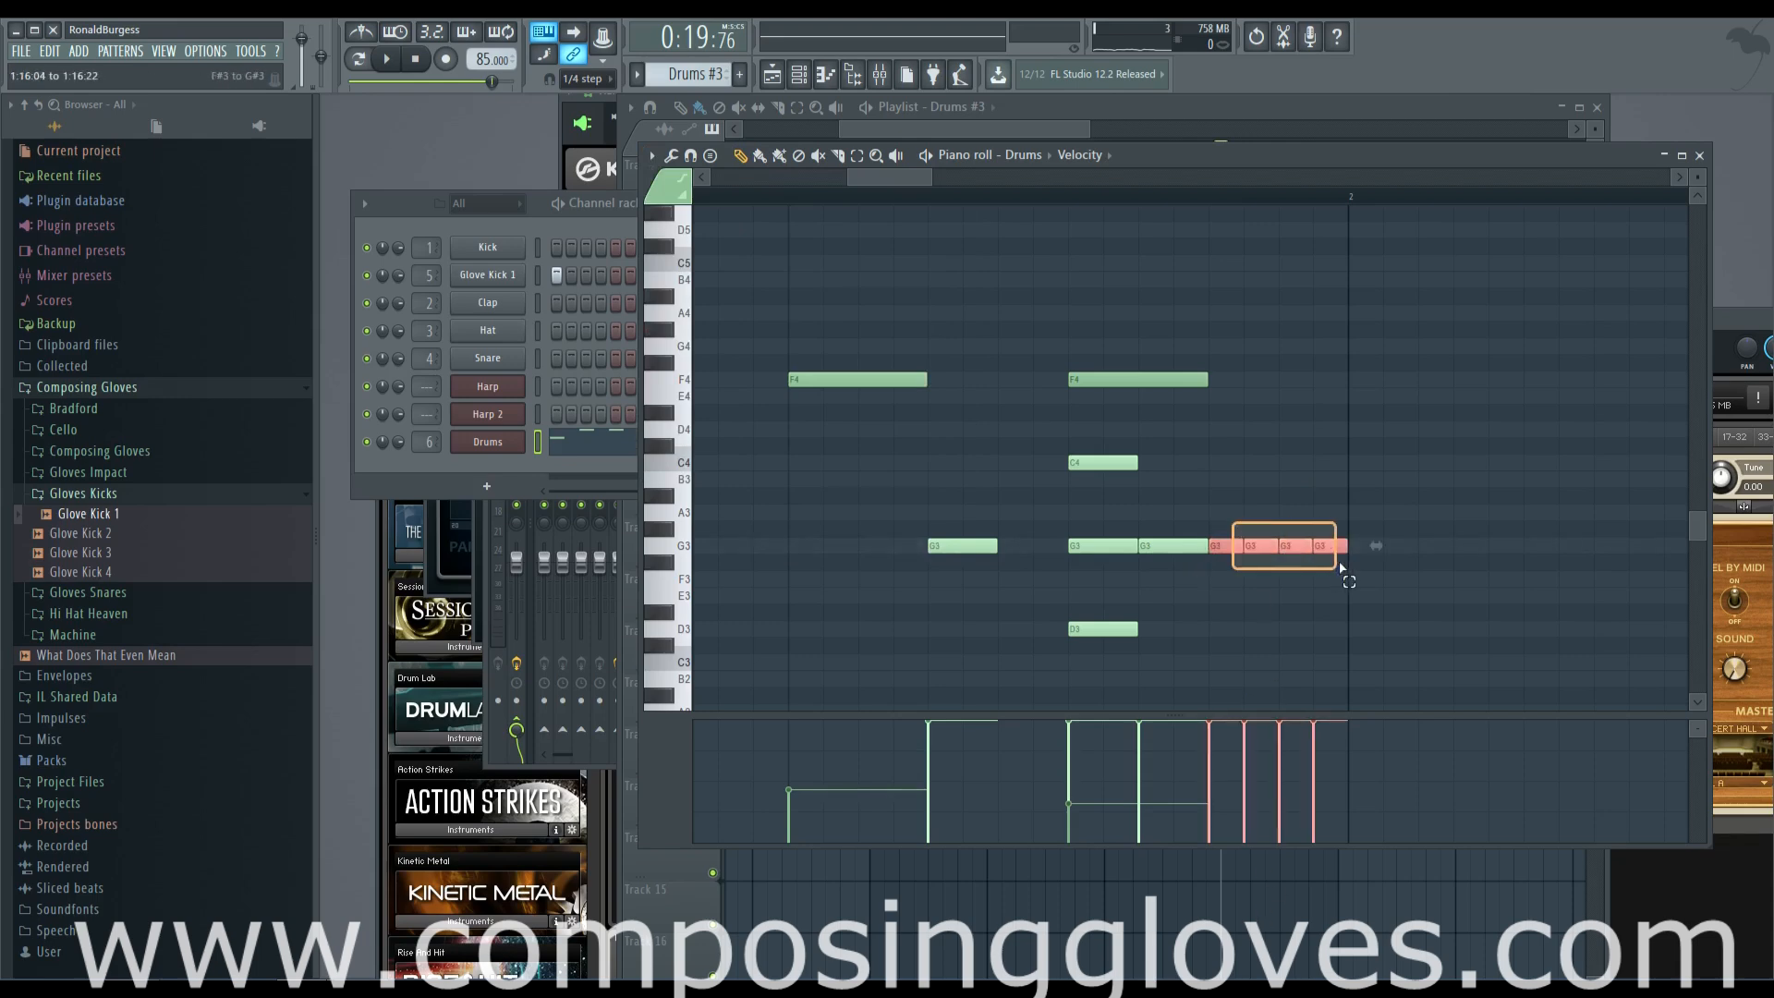
{"action": "left_click_drag", "start_coordinate": [1318, 726], "coordinate": [1318, 718]}
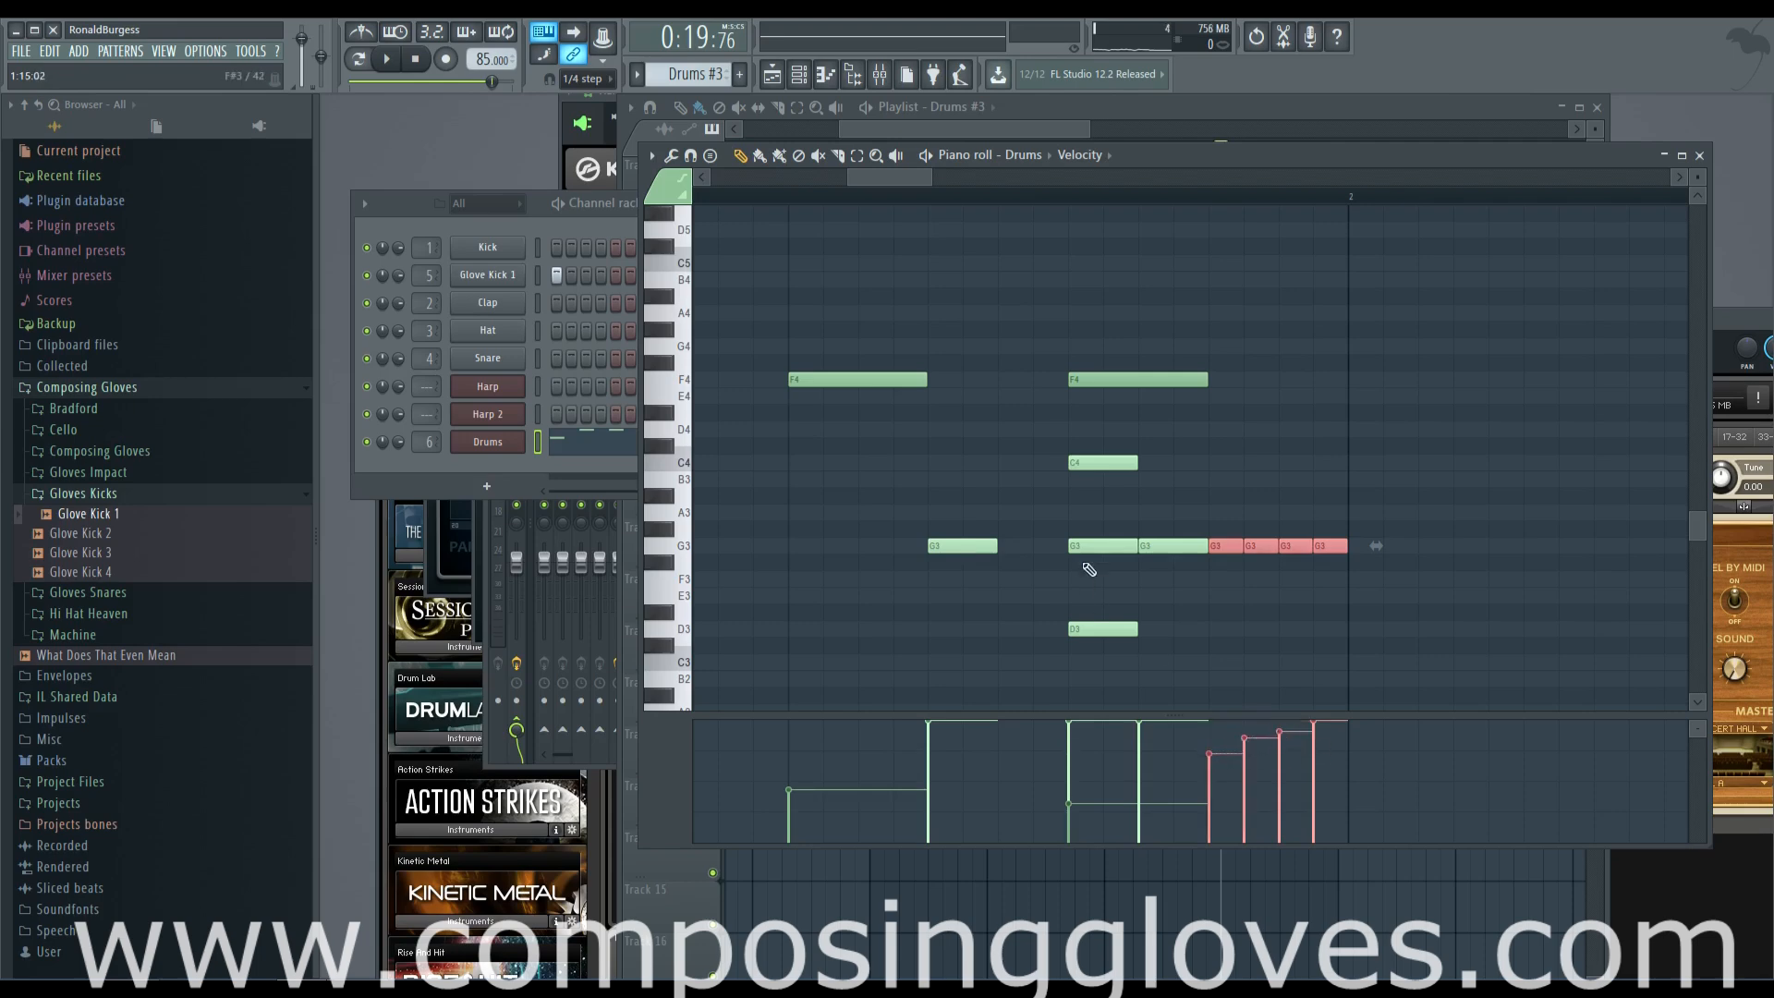
{"action": "left_click_drag", "start_coordinate": [1083, 532], "coordinate": [1213, 582], "text": "ctrl"}
{"action": "left_click_drag", "start_coordinate": [1078, 778], "coordinate": [1153, 781]}
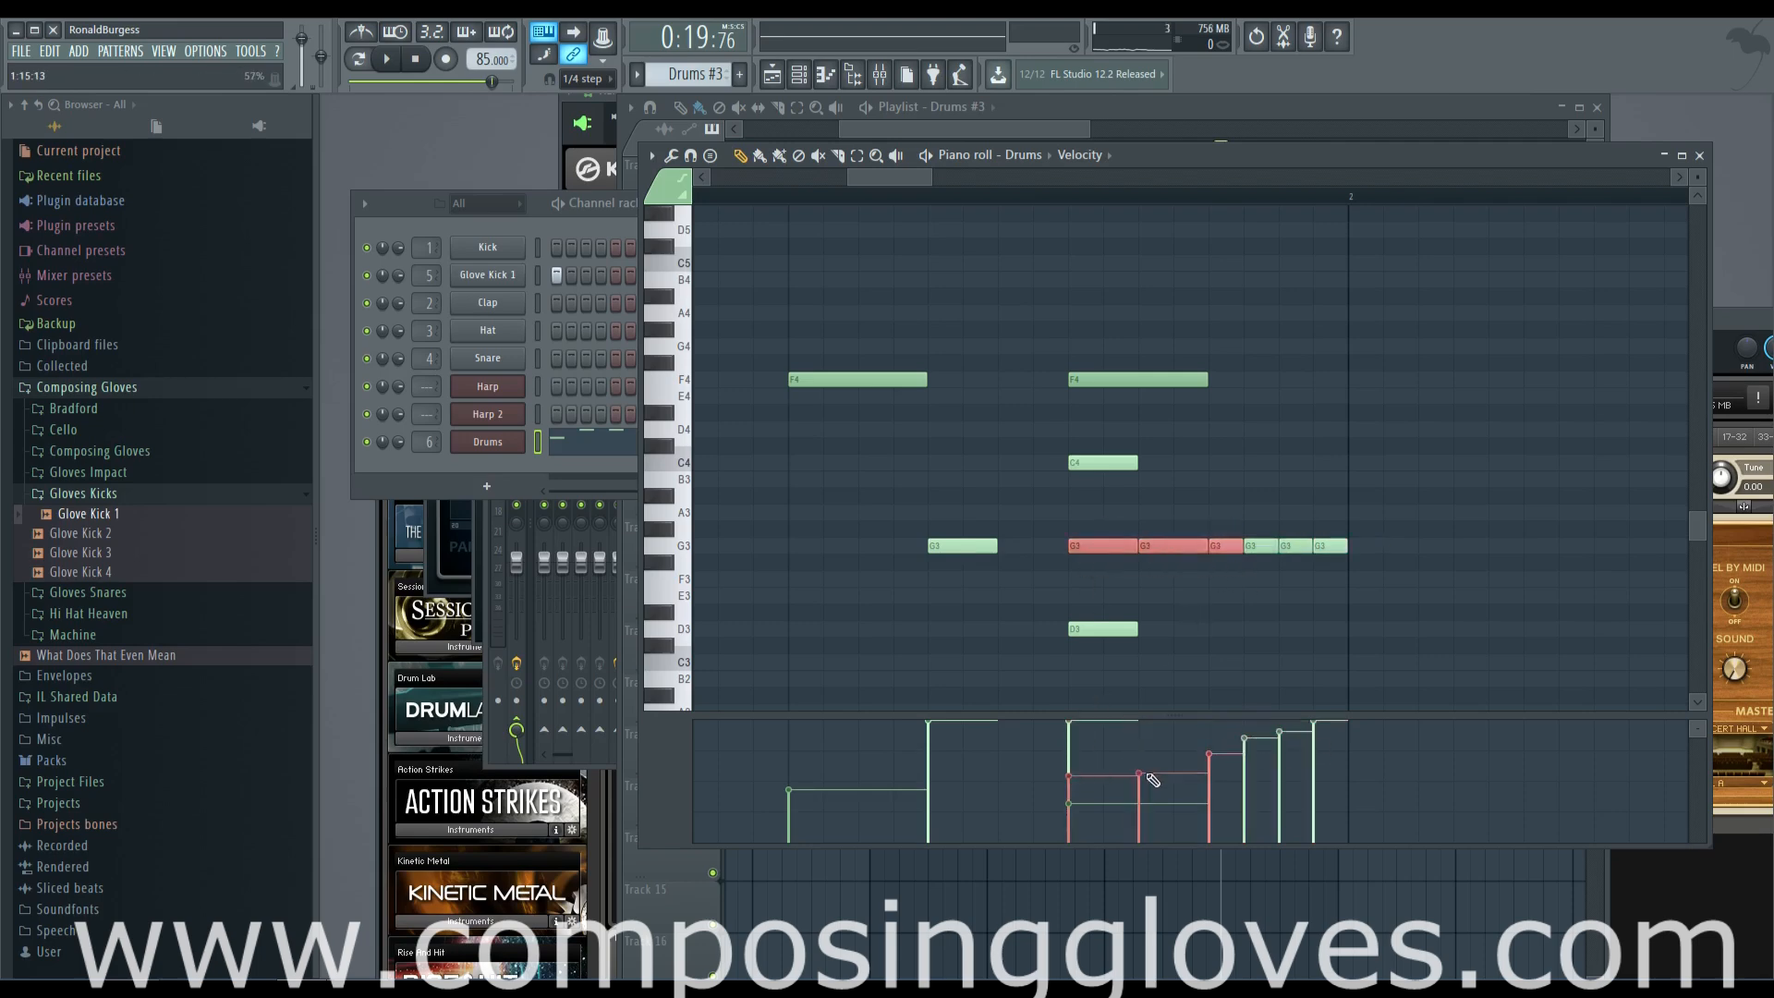
{"action": "key", "text": "space"}
{"action": "scroll", "coordinate": [1061, 625], "scroll_direction": "down", "scroll_amount": 2}
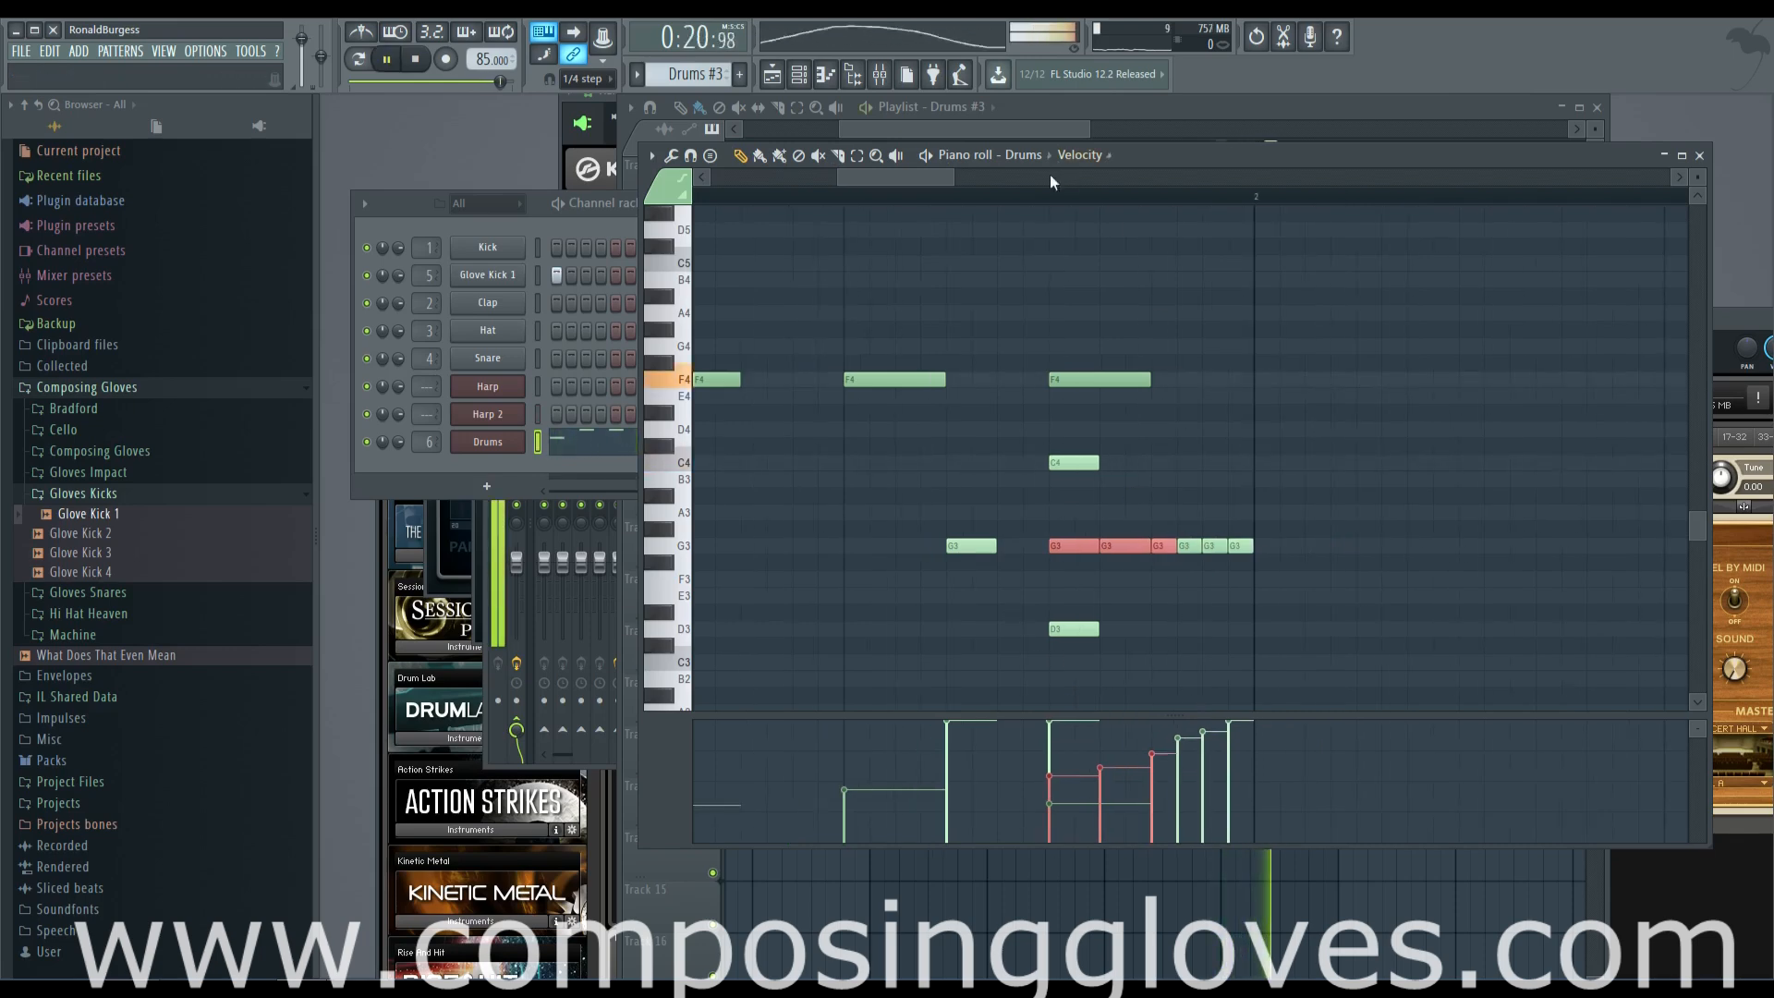
{"action": "key", "text": "space"}
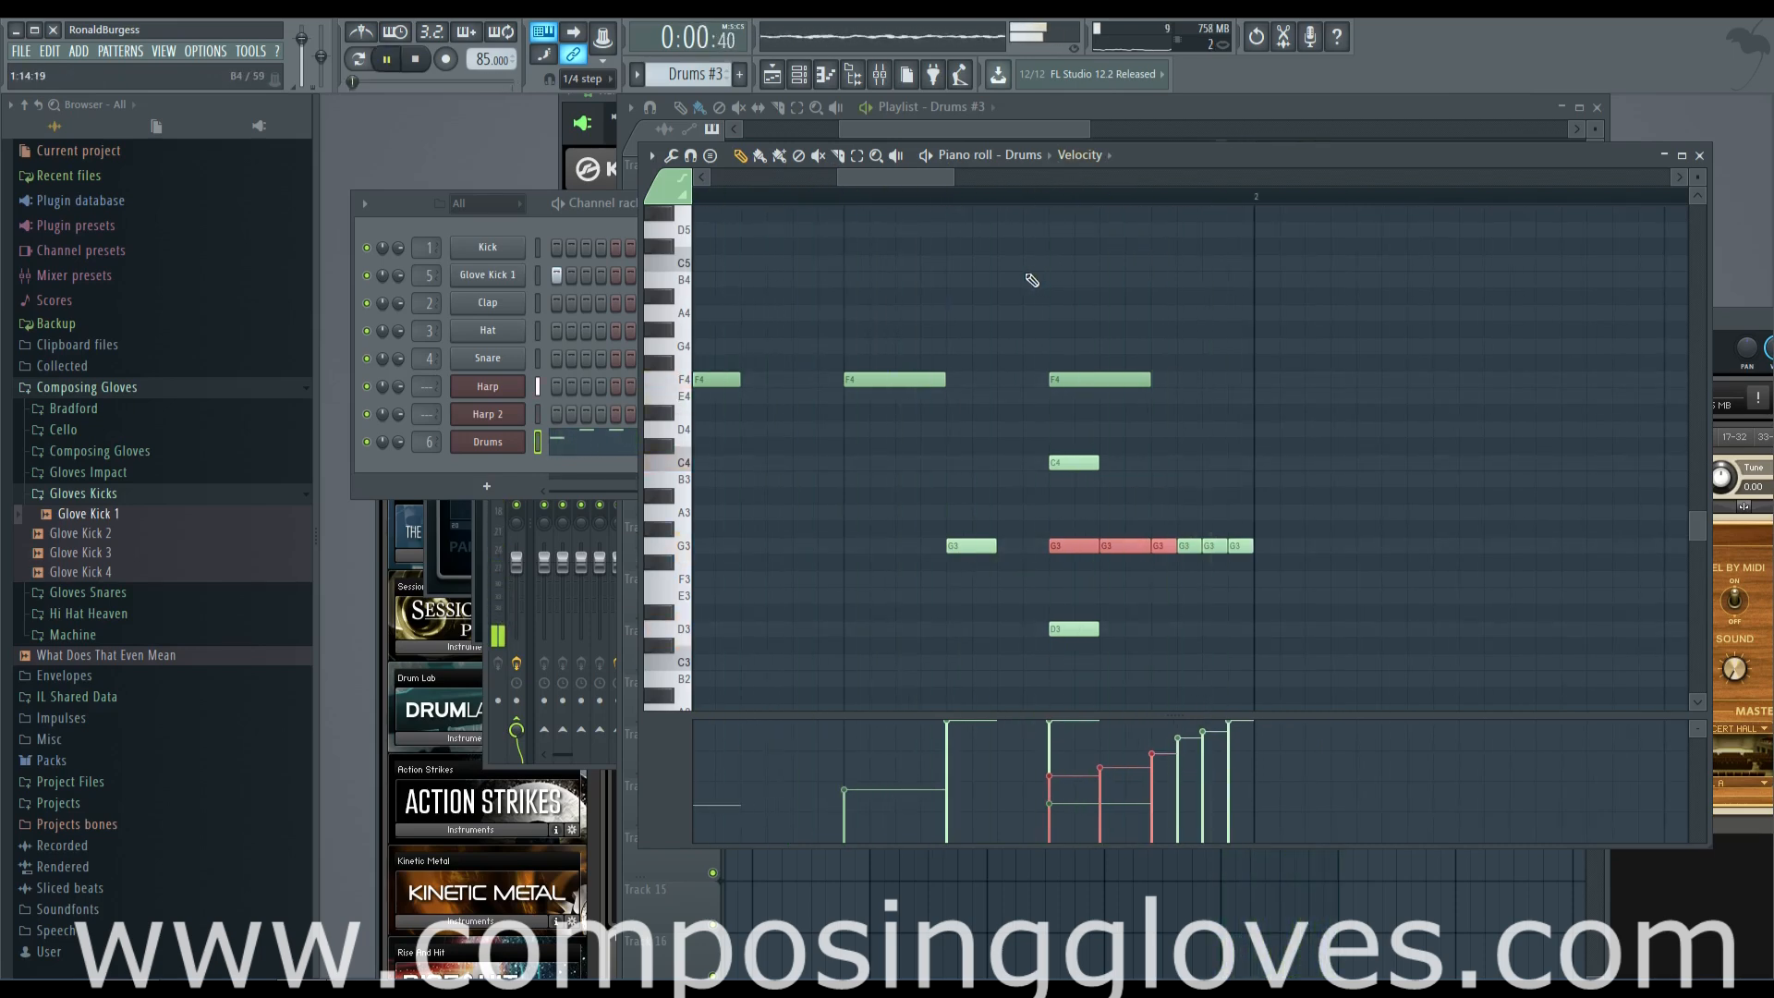
Return to the playlist, set the snap to Cell, add a Pattern 1 clip at bar 9 on Track 1 and make it unique
{"action": "left_click", "coordinate": [970, 130]}
{"action": "scroll", "coordinate": [1013, 135], "scroll_direction": "up", "scroll_amount": 5}
{"action": "scroll", "coordinate": [962, 158], "scroll_direction": "down", "scroll_amount": 5}
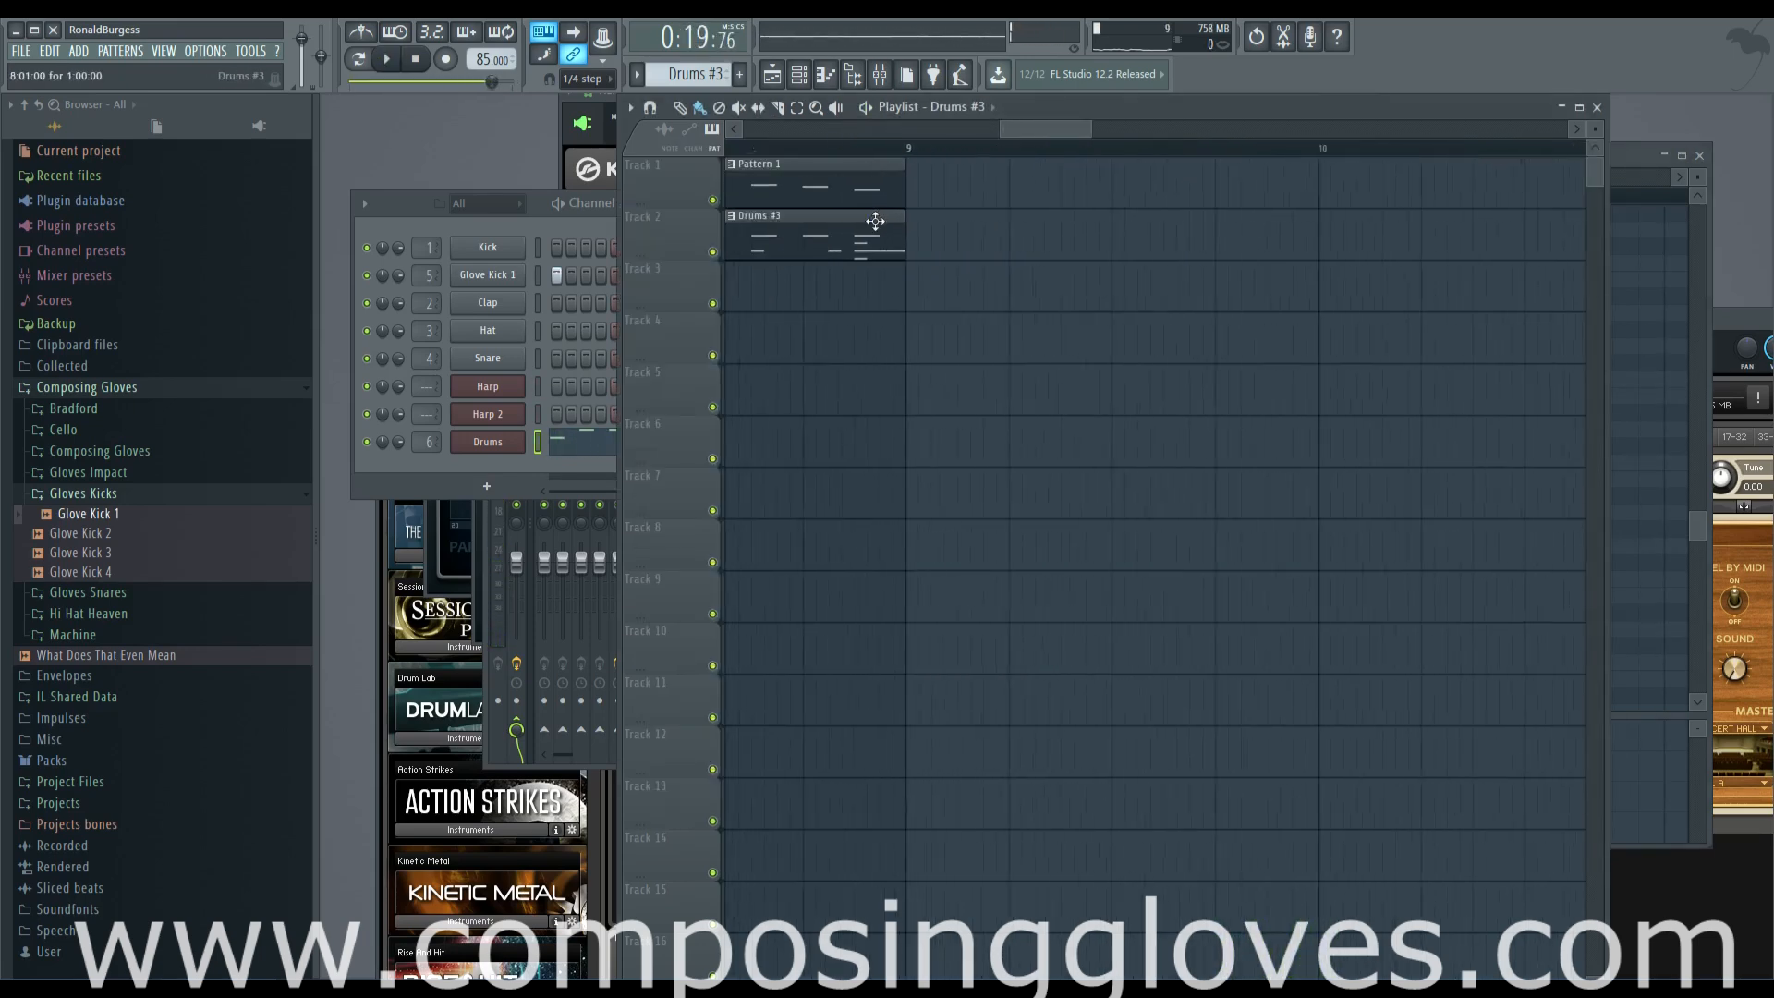
{"action": "scroll", "coordinate": [1028, 159], "scroll_direction": "down", "scroll_amount": 3}
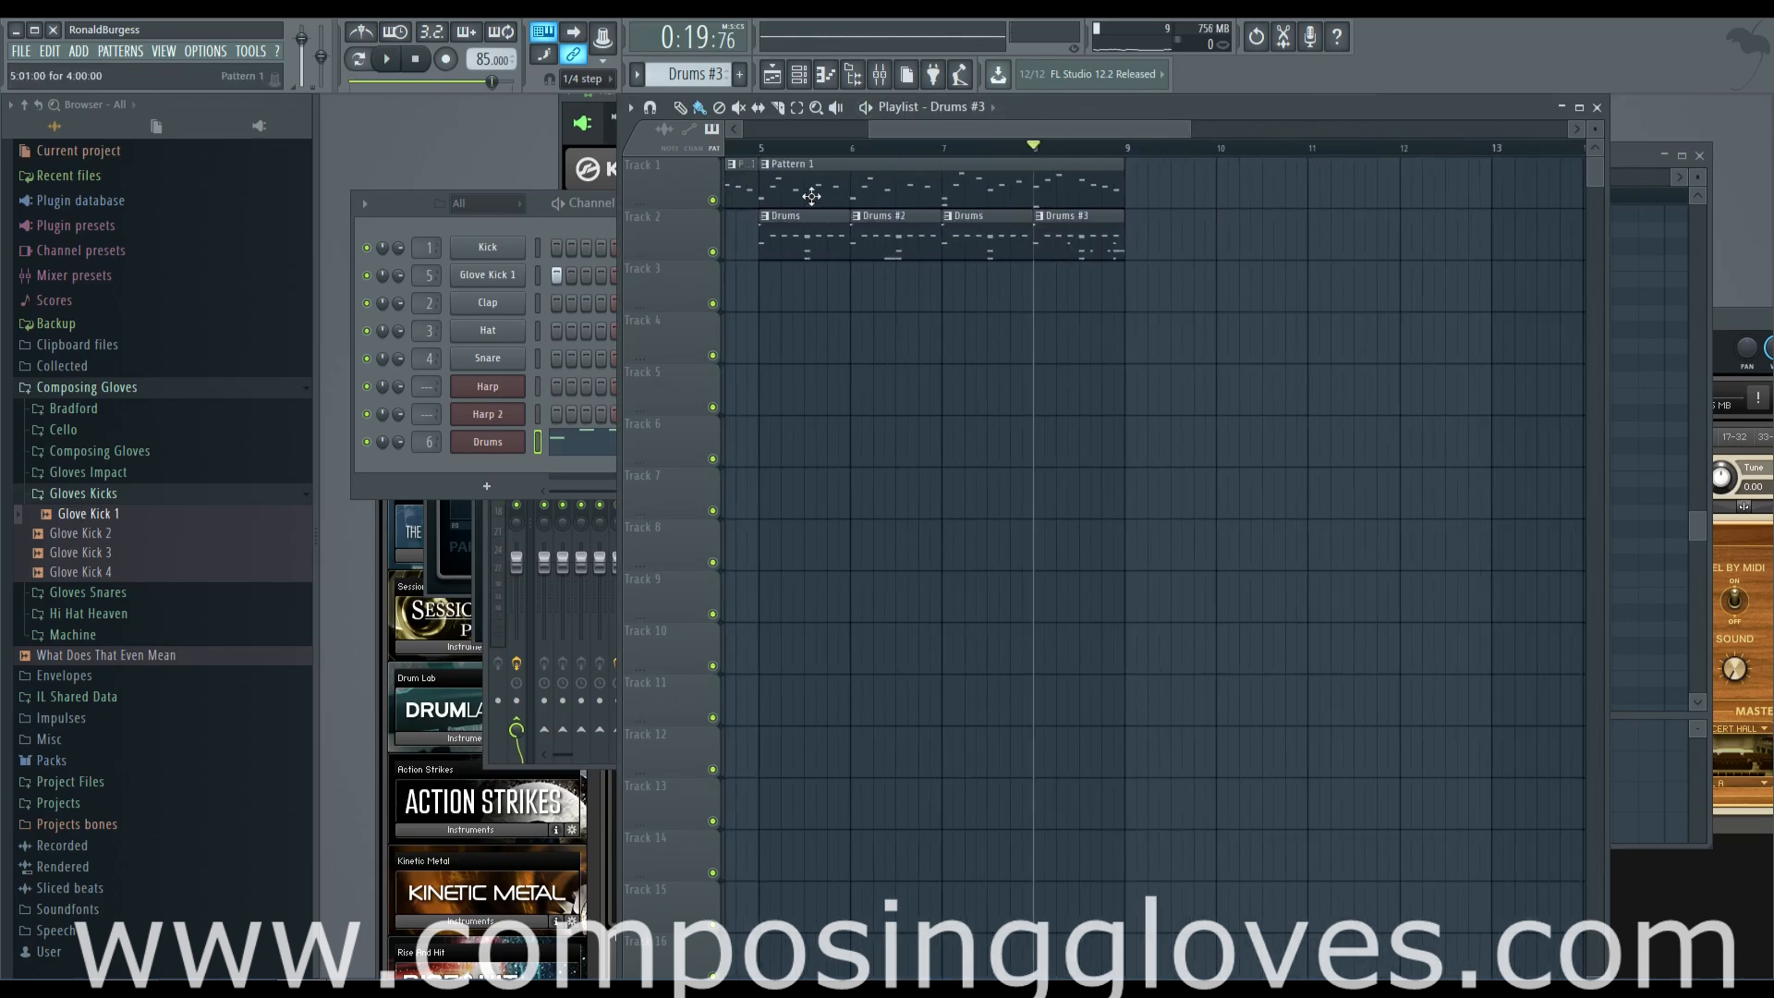
{"action": "left_click", "coordinate": [821, 201]}
{"action": "left_click", "coordinate": [586, 80]}
{"action": "left_click", "coordinate": [585, 117]}
{"action": "left_click_drag", "start_coordinate": [979, 200], "coordinate": [1335, 191], "text": "shift"}
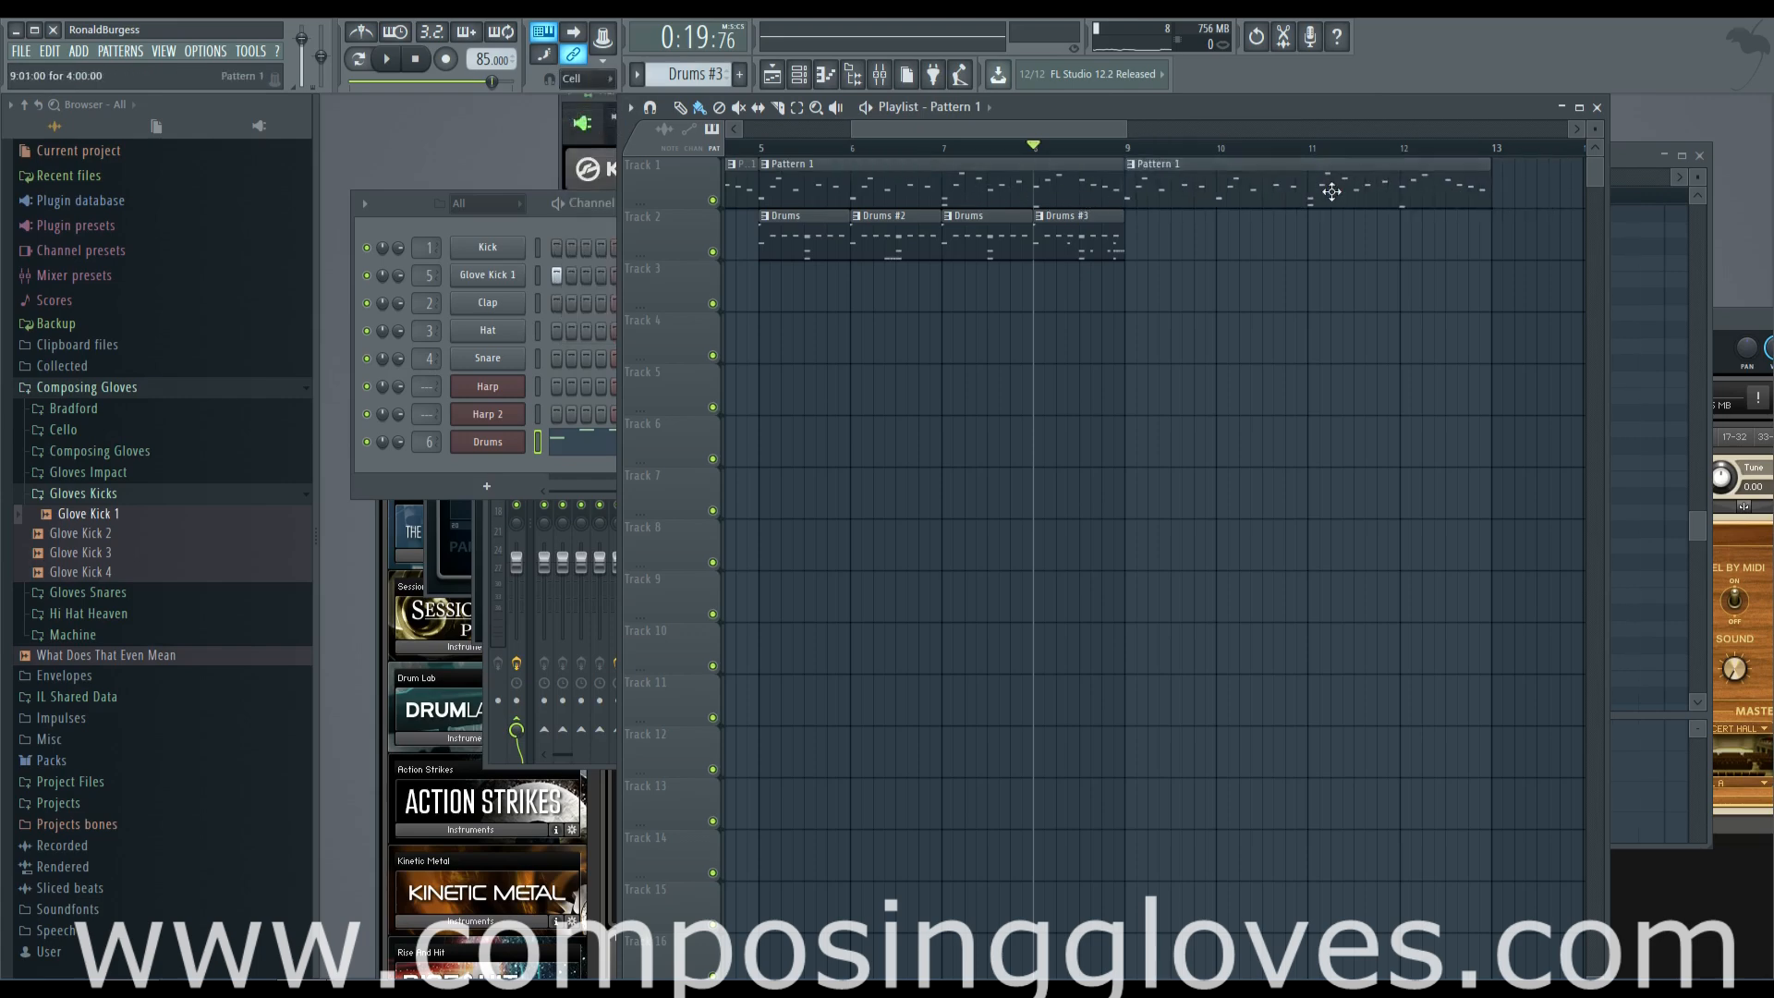
{"action": "left_click", "coordinate": [1131, 165]}
{"action": "left_click", "coordinate": [1174, 269]}
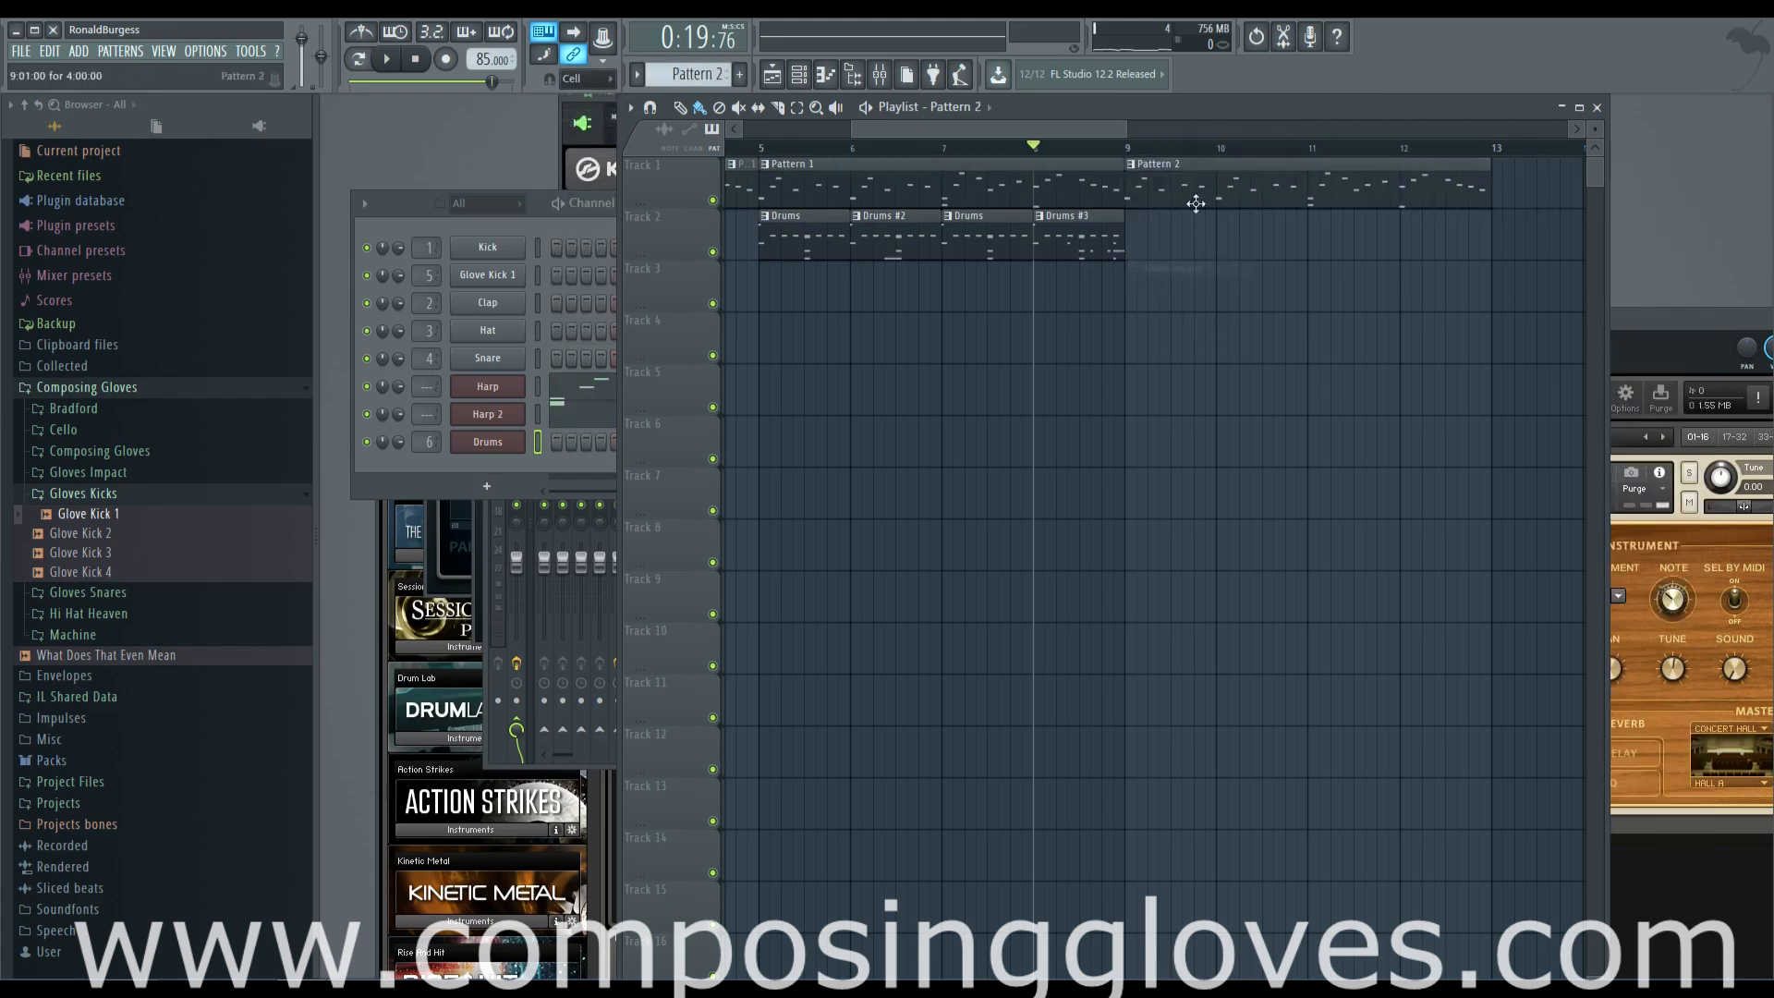
Add a new Kontakt 5 [64bit] instrument channel to the channel rack
{"action": "left_click", "coordinate": [526, 196]}
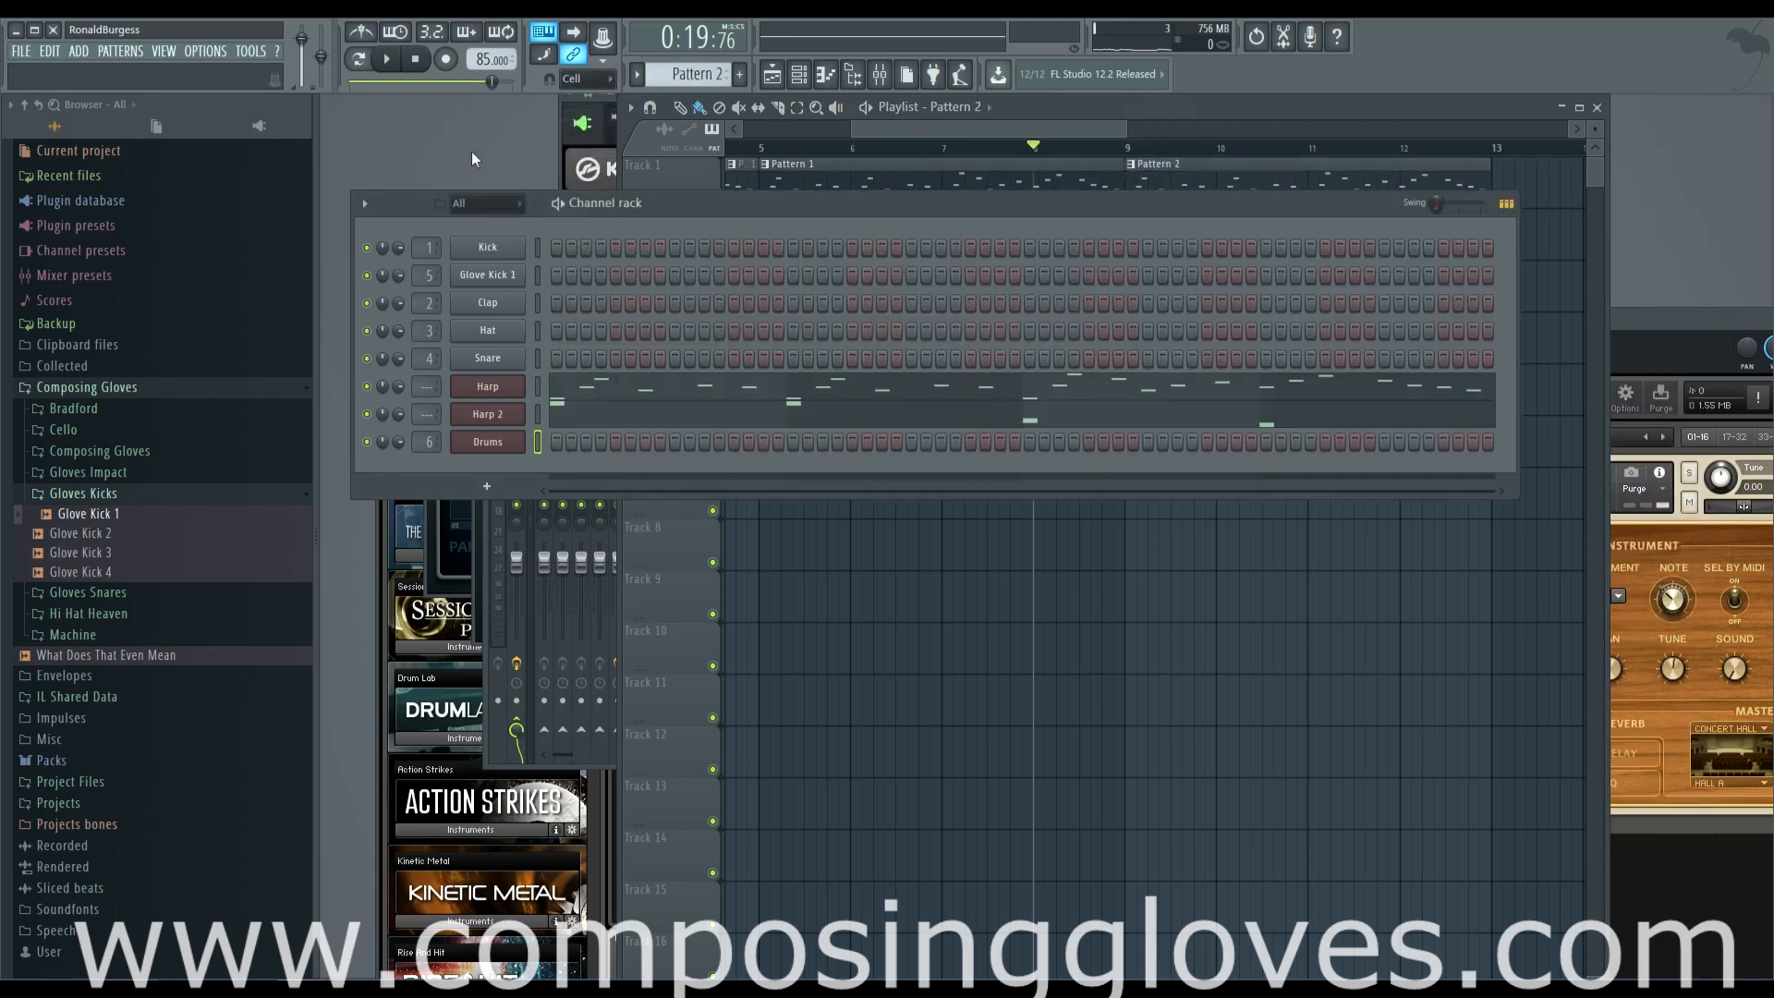
{"action": "left_click", "coordinate": [487, 490]}
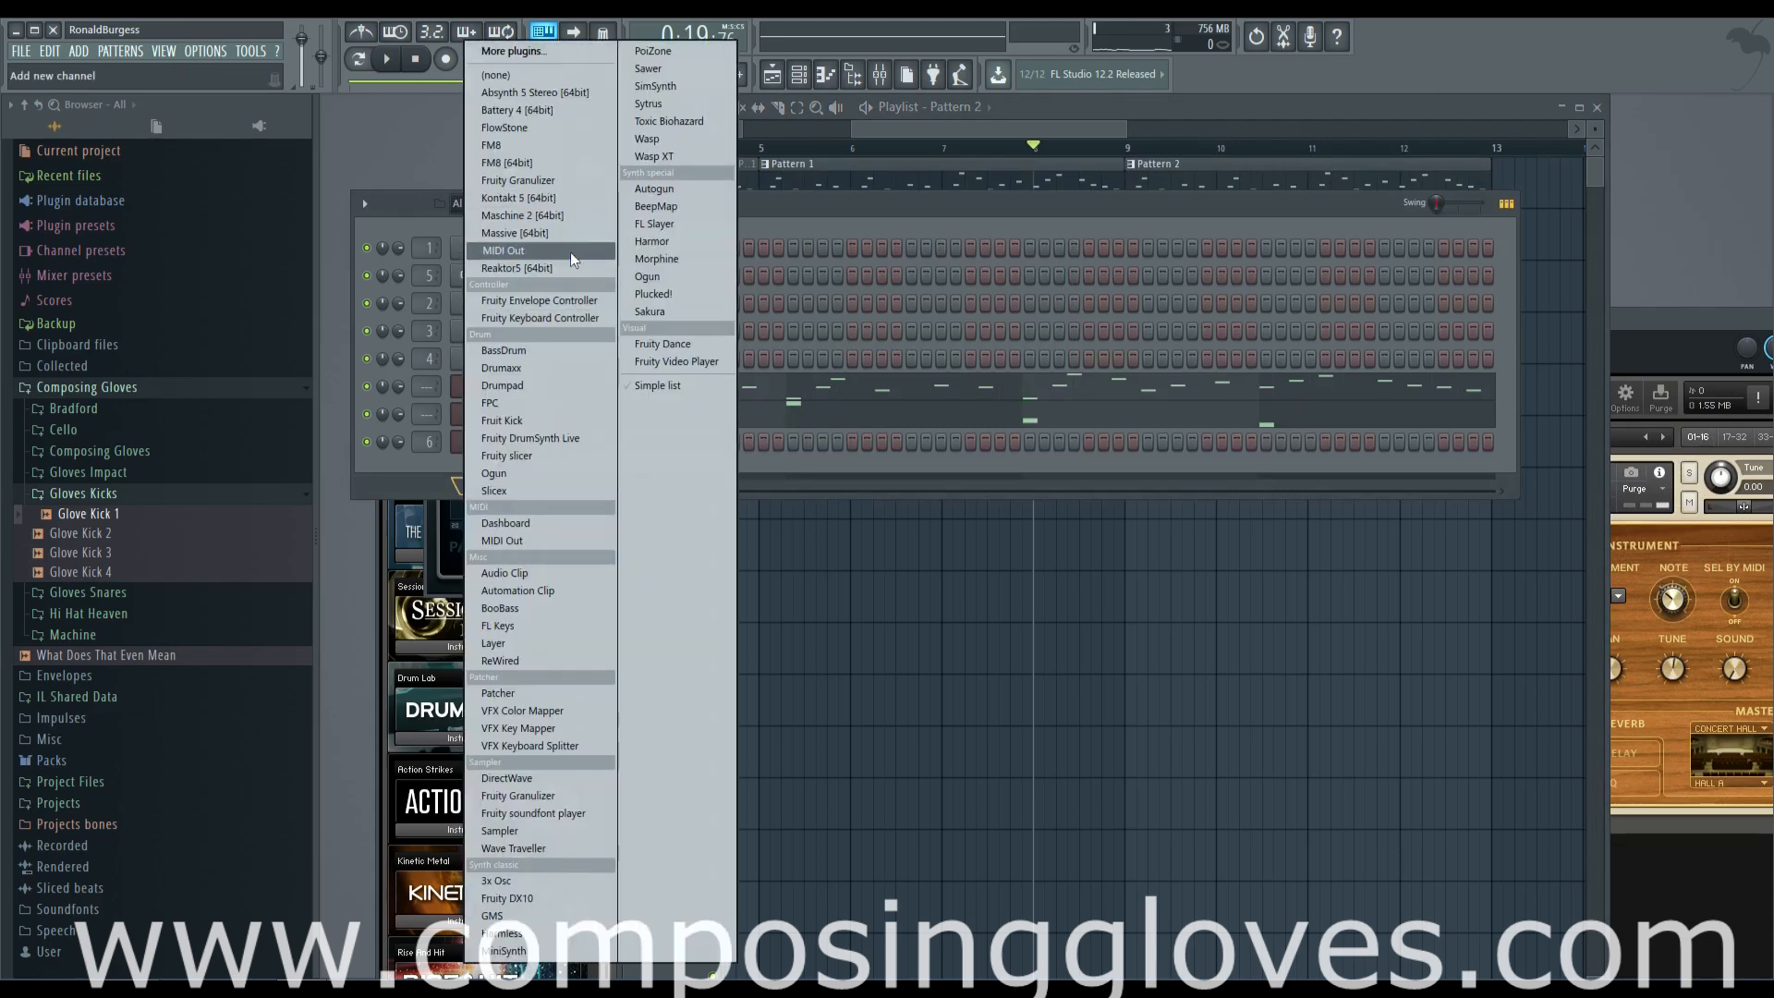
{"action": "left_click", "coordinate": [568, 199]}
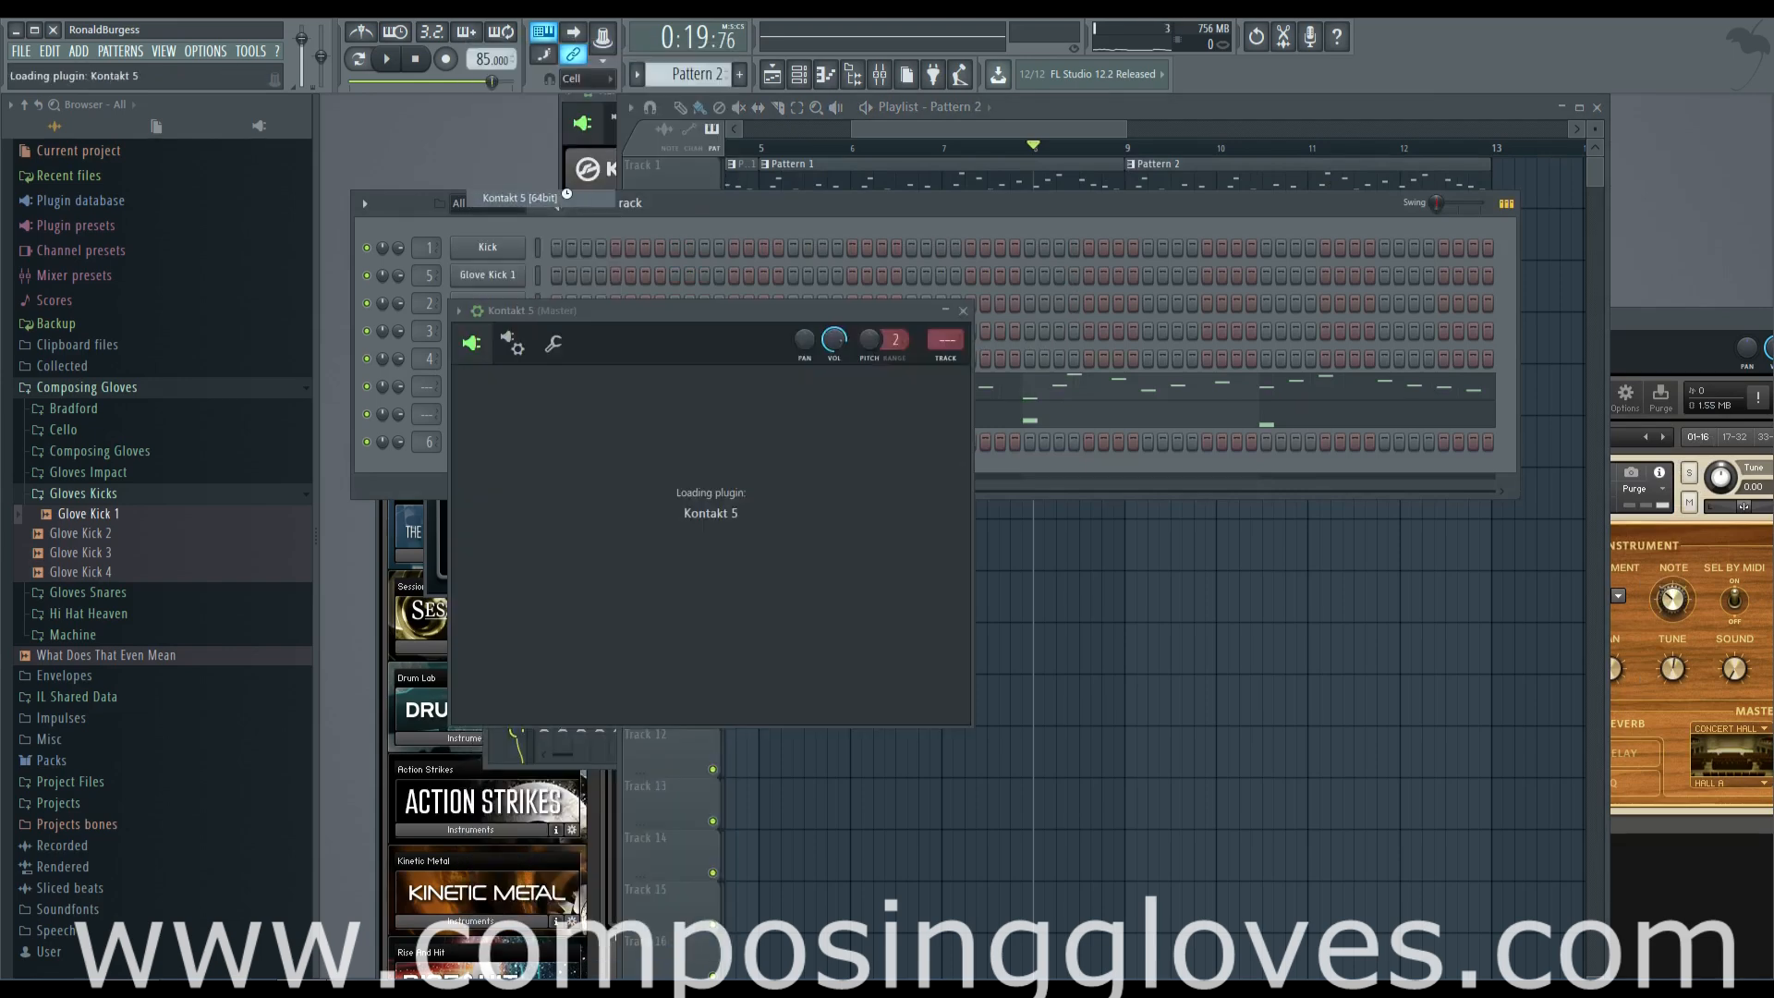
Move the new Kontakt 5 window clear and browse the Kontakt Factory Library to its Orchestral folder
{"action": "left_click_drag", "start_coordinate": [750, 314], "coordinate": [802, 111]}
{"action": "left_click", "coordinate": [644, 336]}
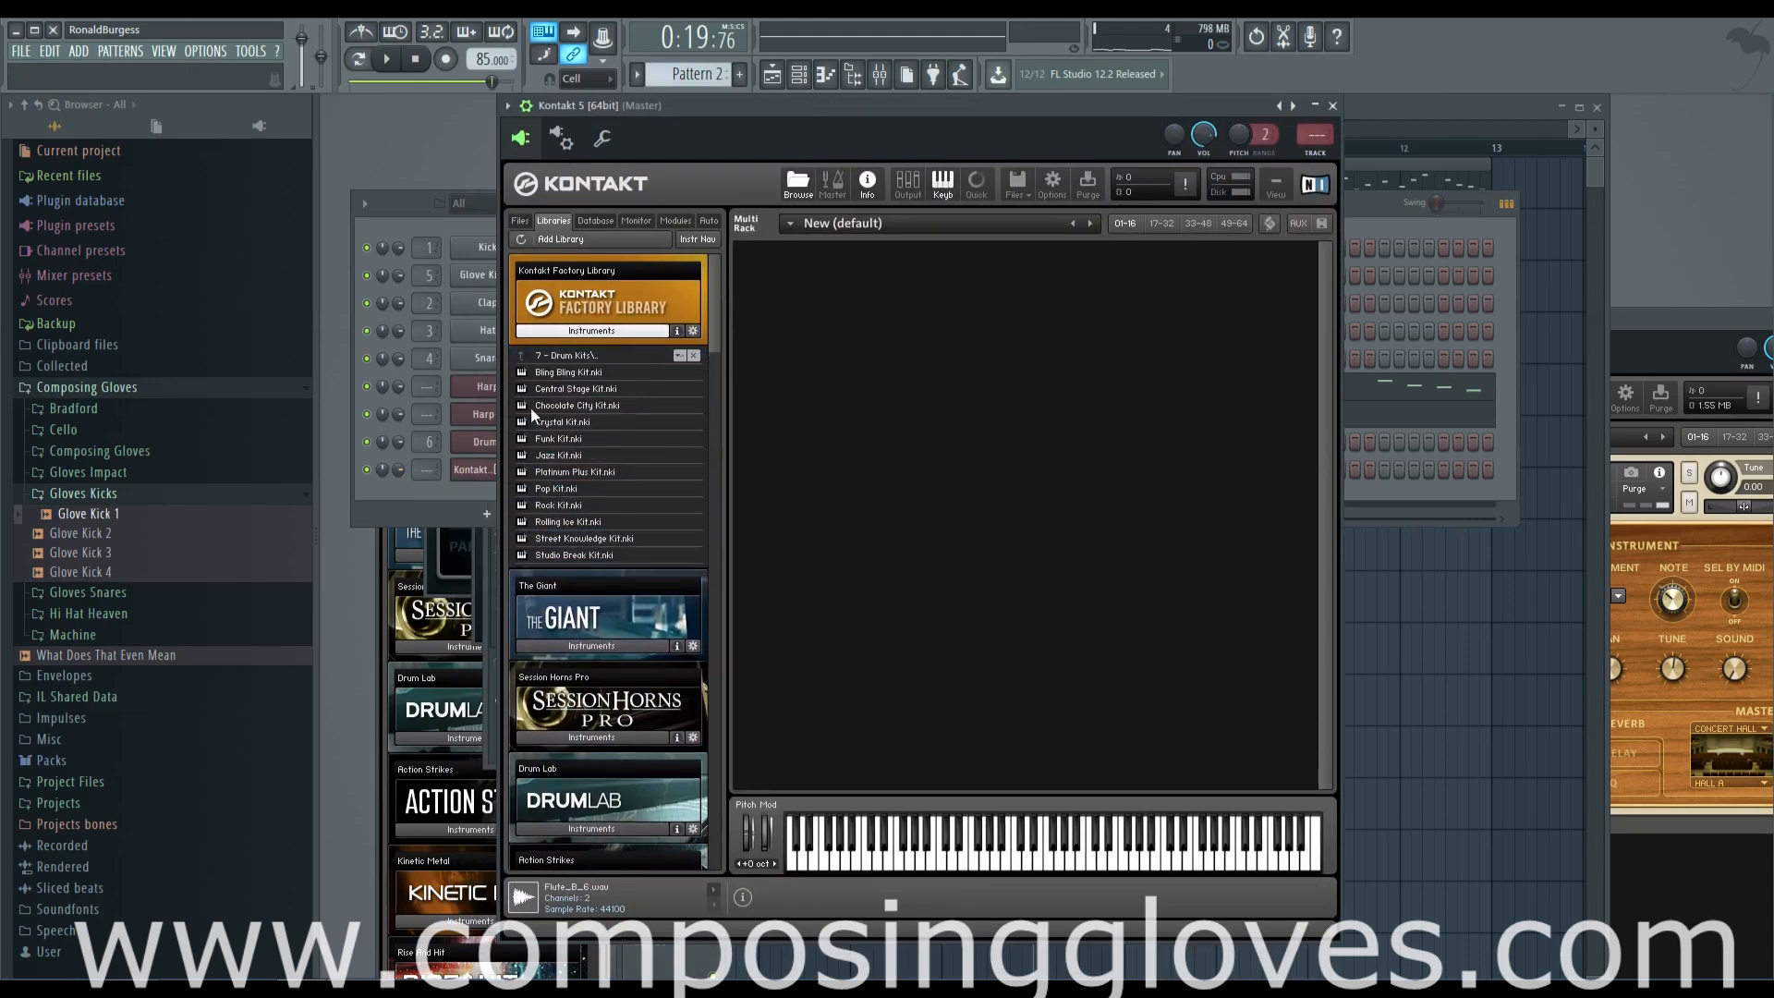
{"action": "left_click", "coordinate": [578, 354]}
{"action": "left_click", "coordinate": [564, 353]}
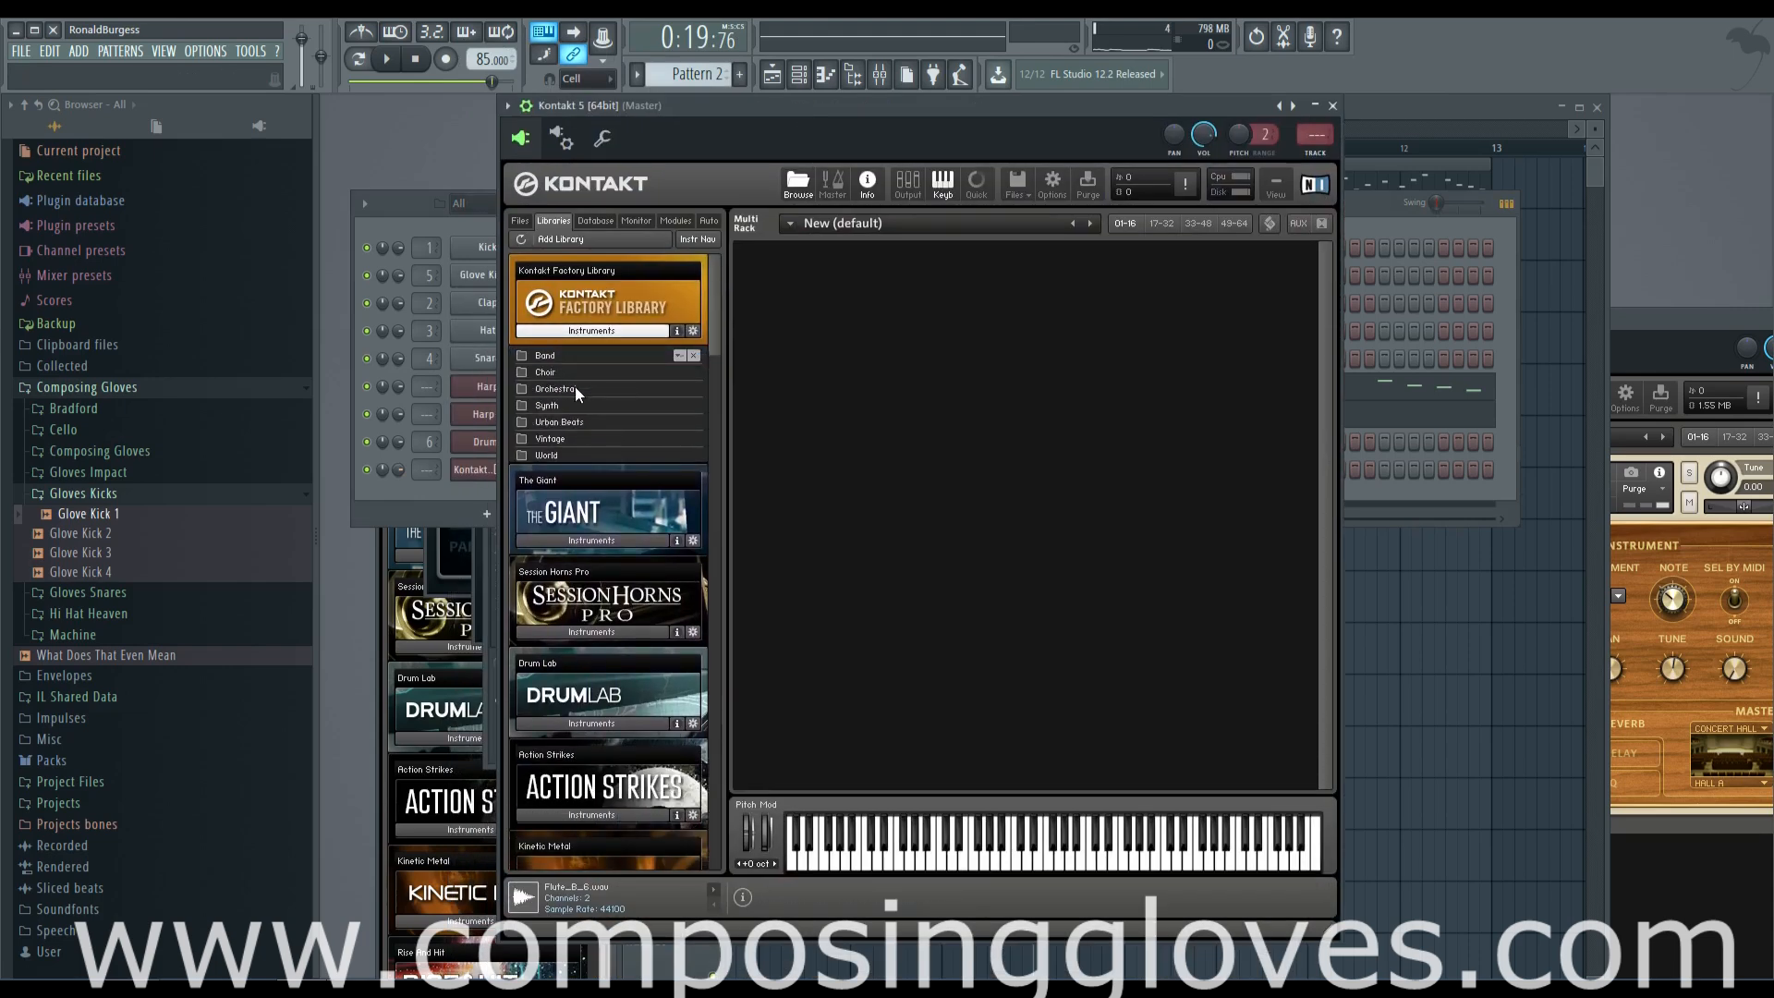
{"action": "left_click", "coordinate": [583, 409]}
{"action": "double_click", "coordinate": [576, 389]}
Load String Ensemble from the 1 - VSL Strings folder and audition it with a couple of keys
{"action": "left_click", "coordinate": [617, 391]}
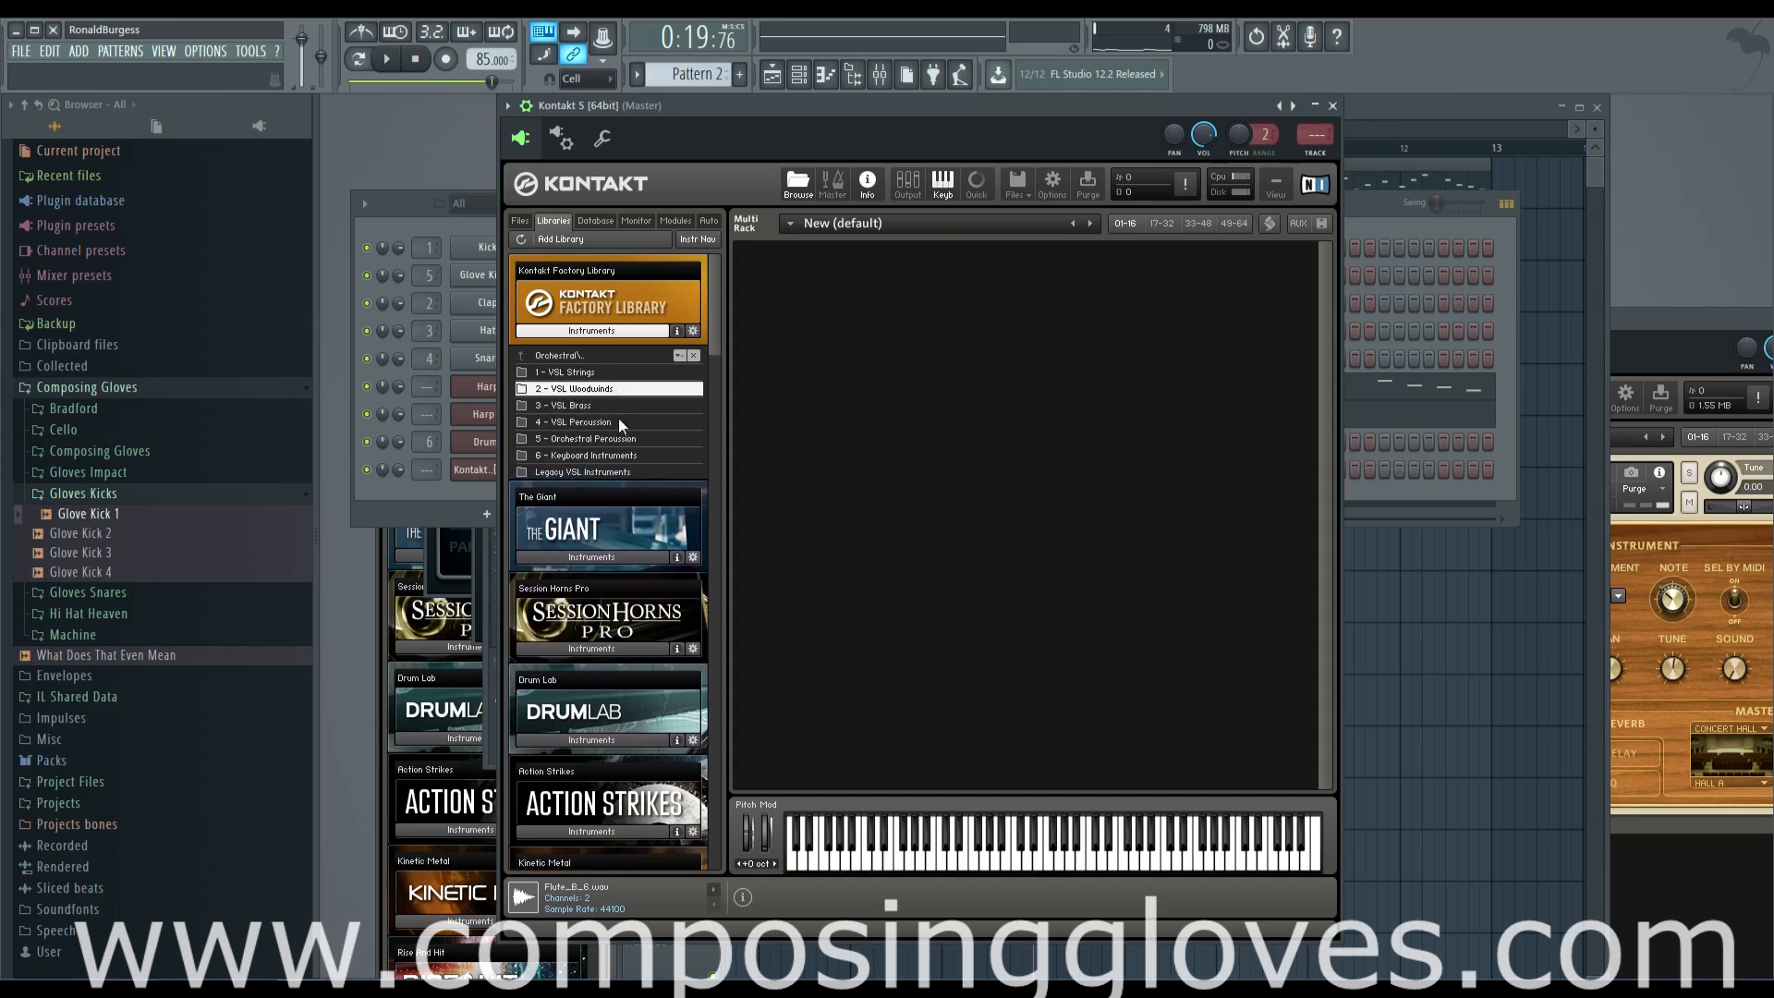
{"action": "left_click_drag", "start_coordinate": [618, 404], "coordinate": [617, 414]}
{"action": "left_click", "coordinate": [622, 425]}
{"action": "left_click", "coordinate": [625, 437]}
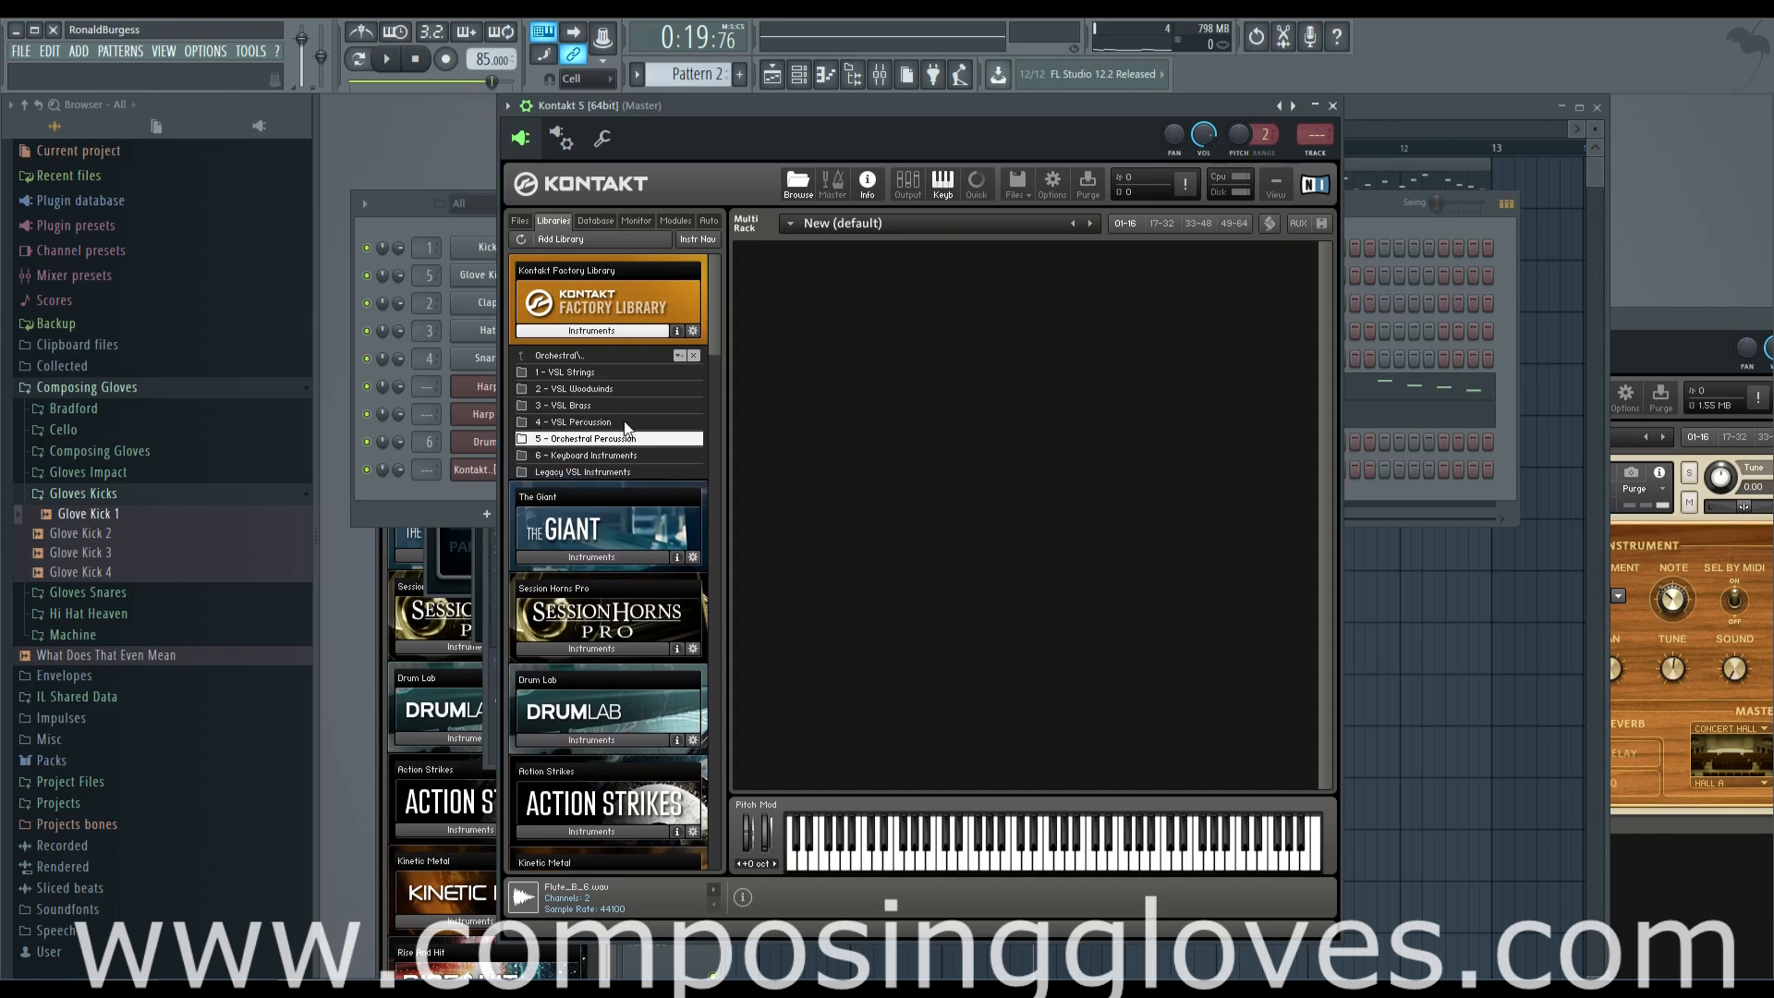
{"action": "double_click", "coordinate": [600, 370]}
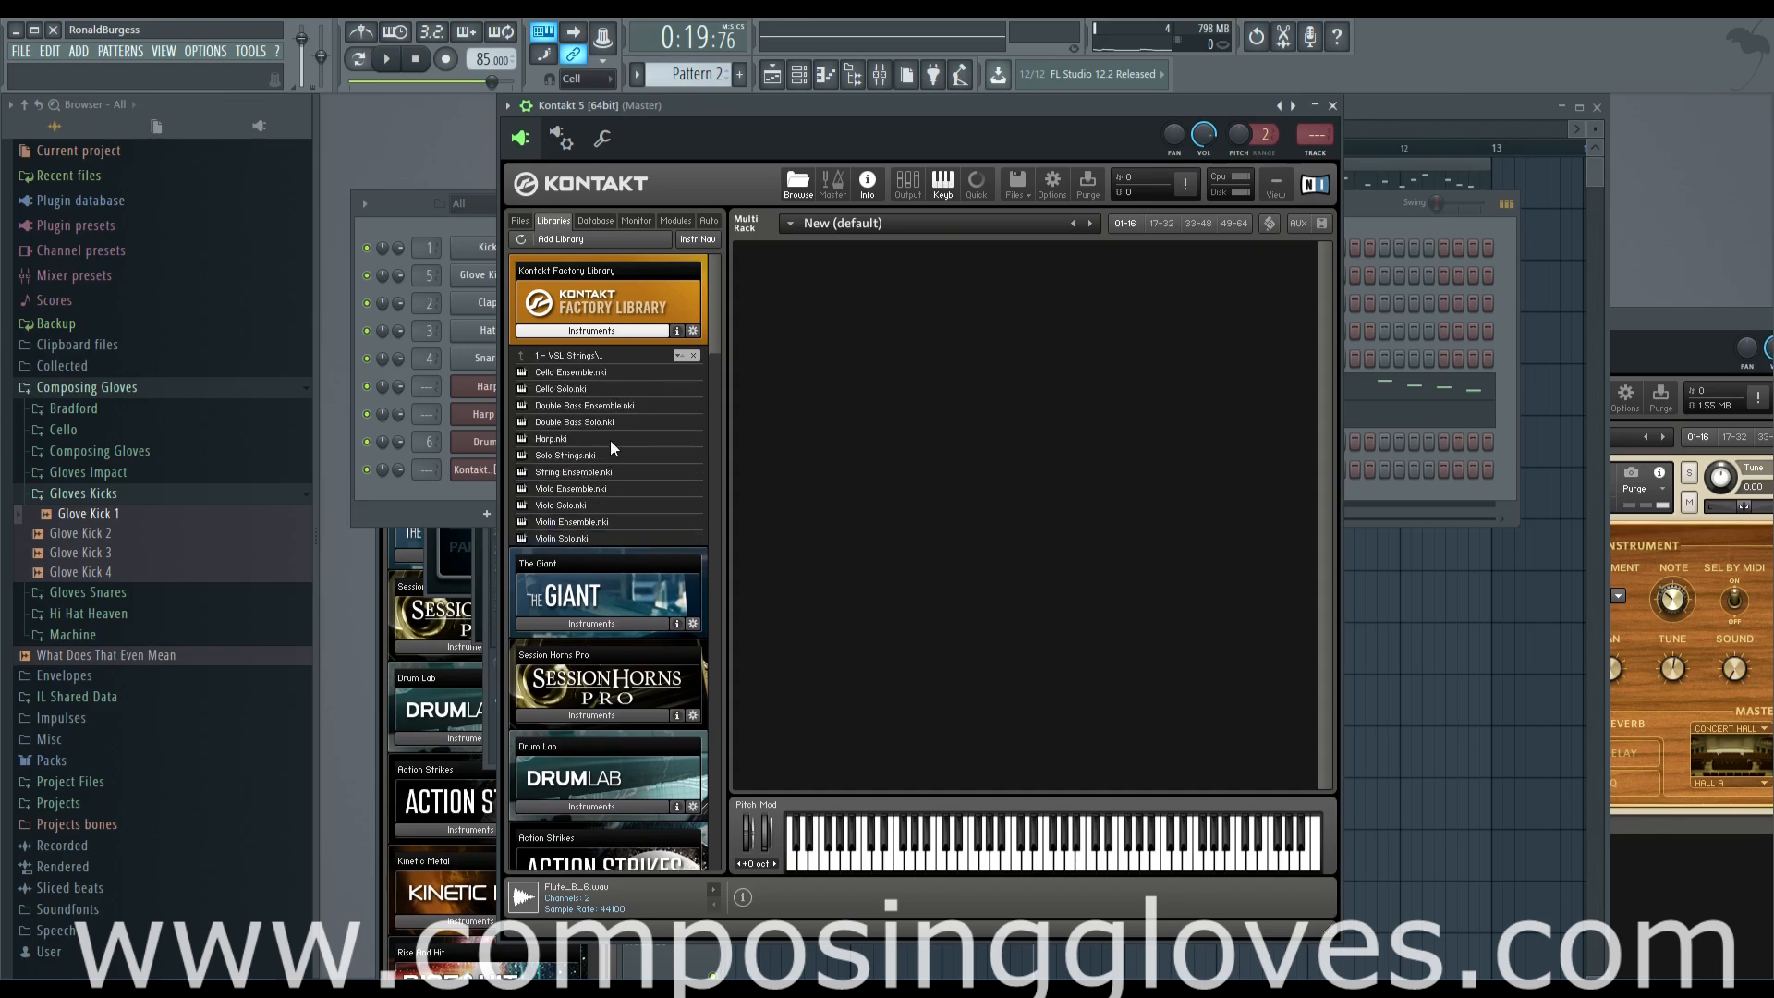
{"action": "double_click", "coordinate": [575, 474]}
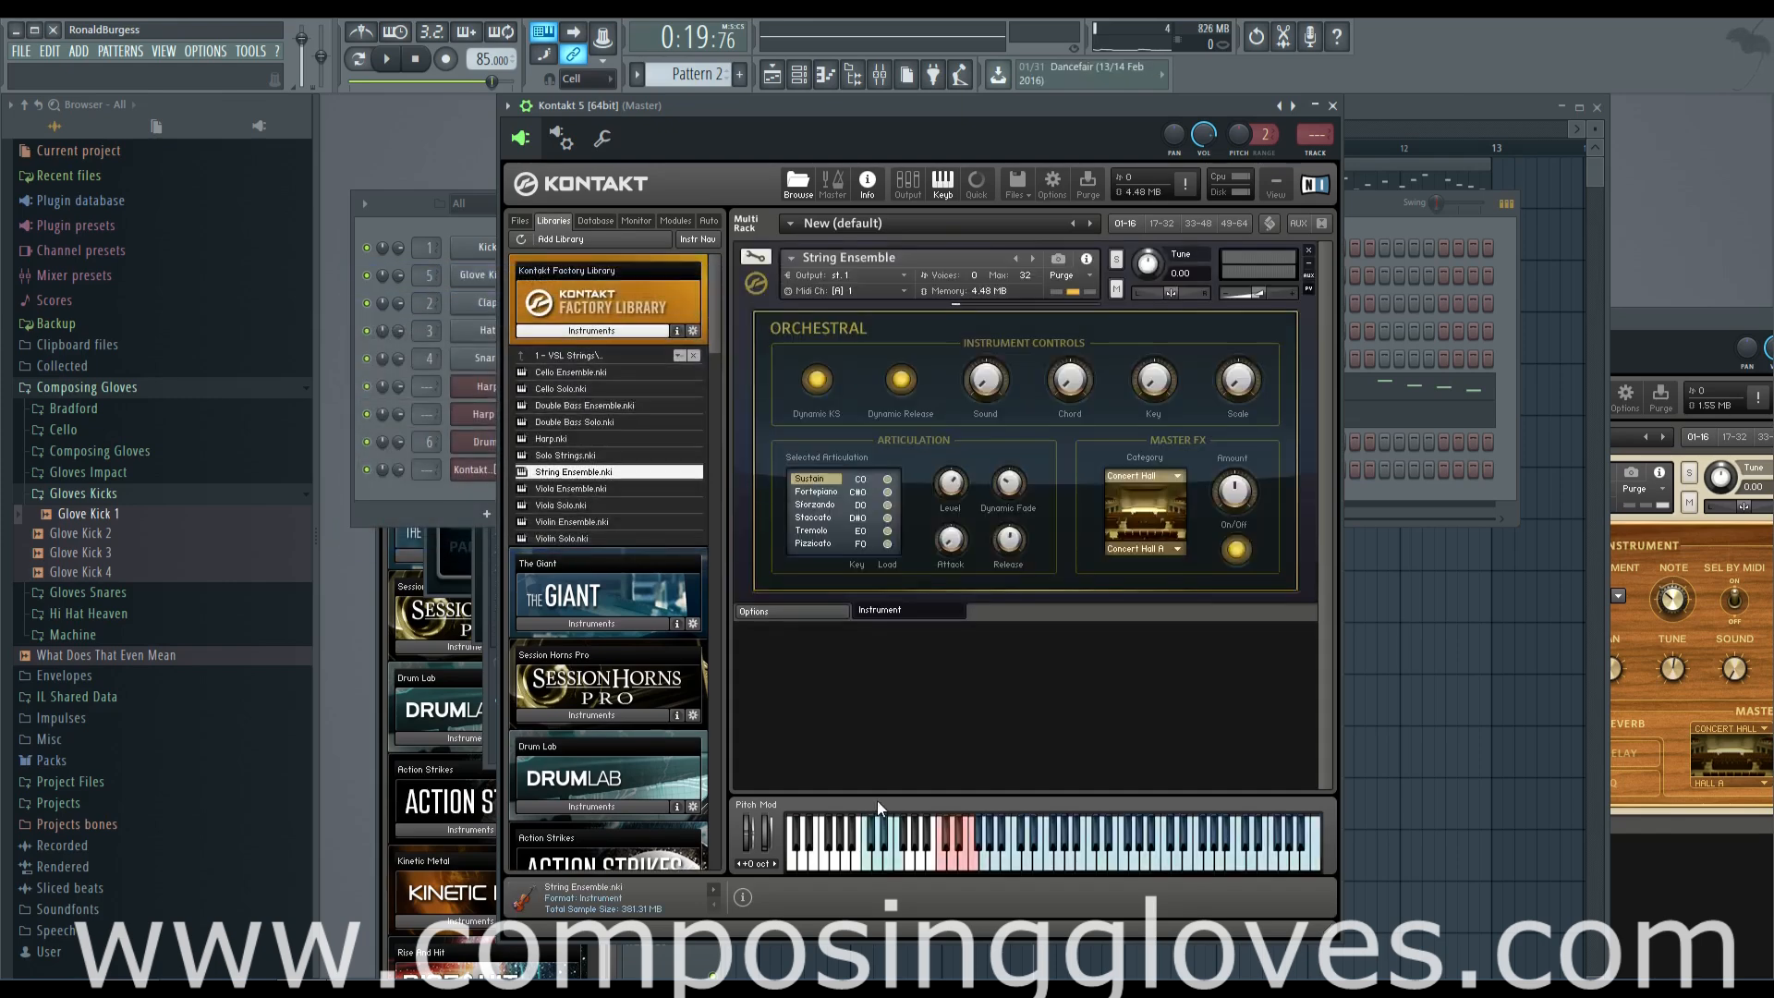
{"action": "left_click", "coordinate": [1058, 866]}
{"action": "left_click", "coordinate": [1173, 863]}
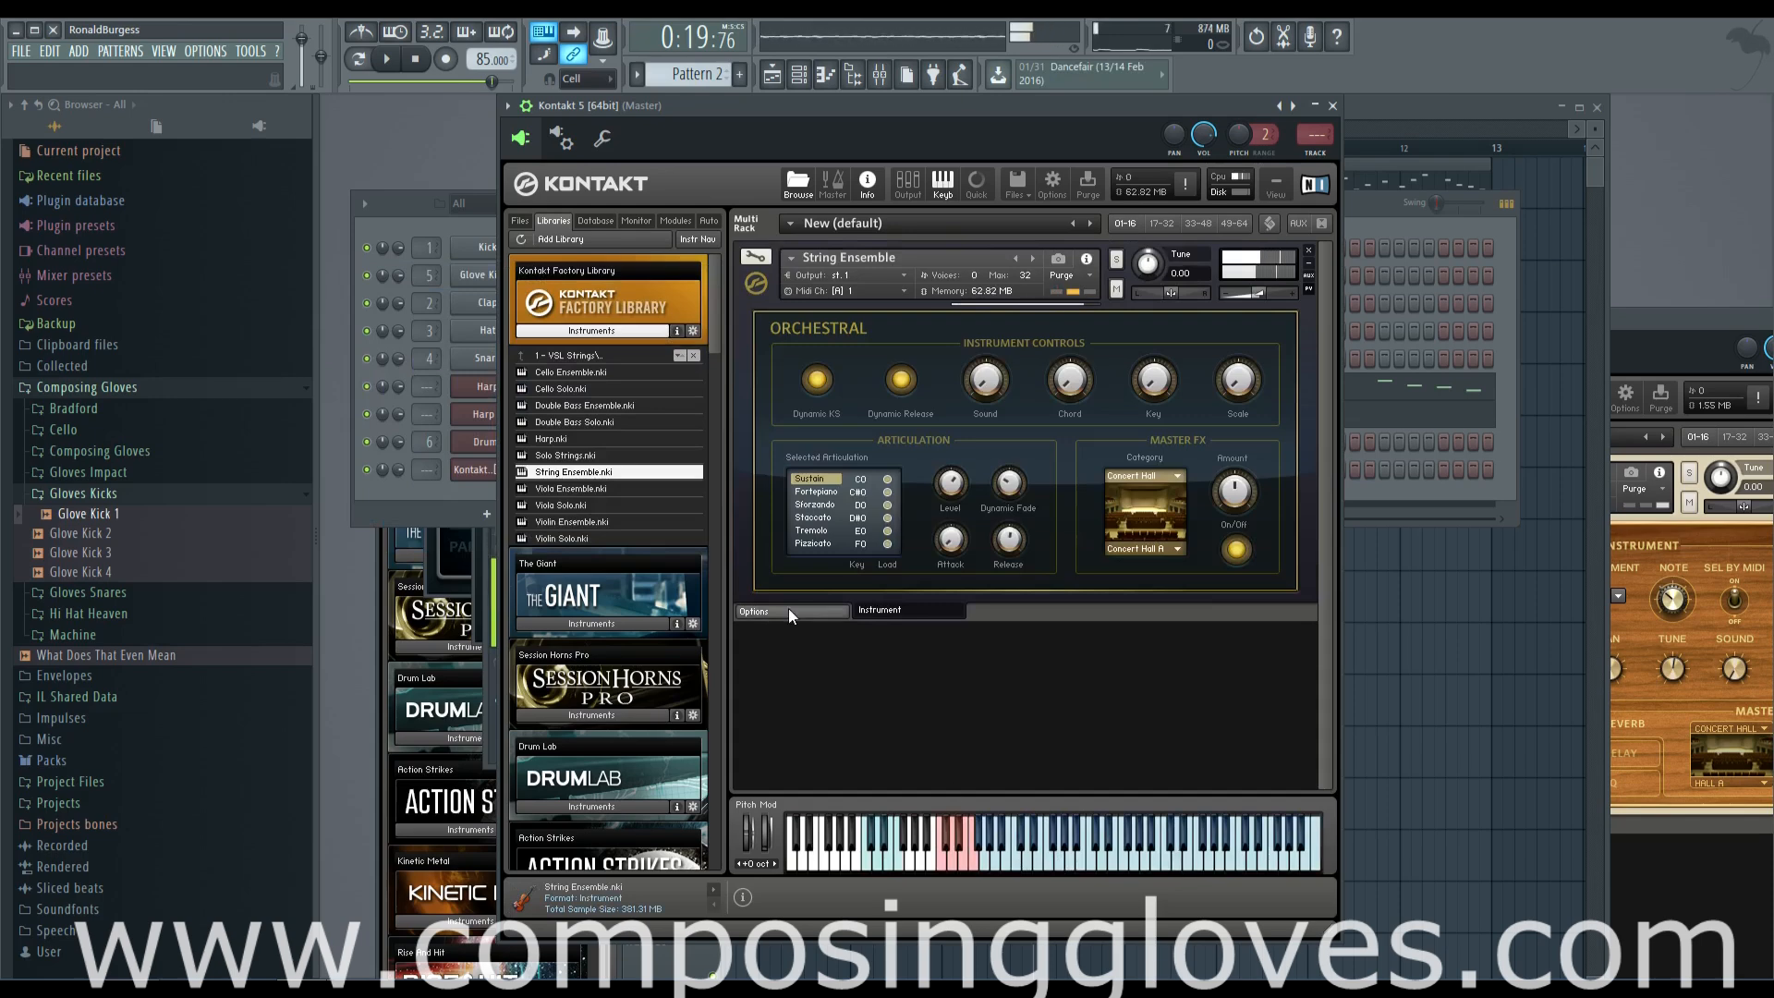
Open the piano roll of the string Kontakt channel in Pattern 2 and place an A5 note at the start of bar 1
{"action": "left_click", "coordinate": [458, 484]}
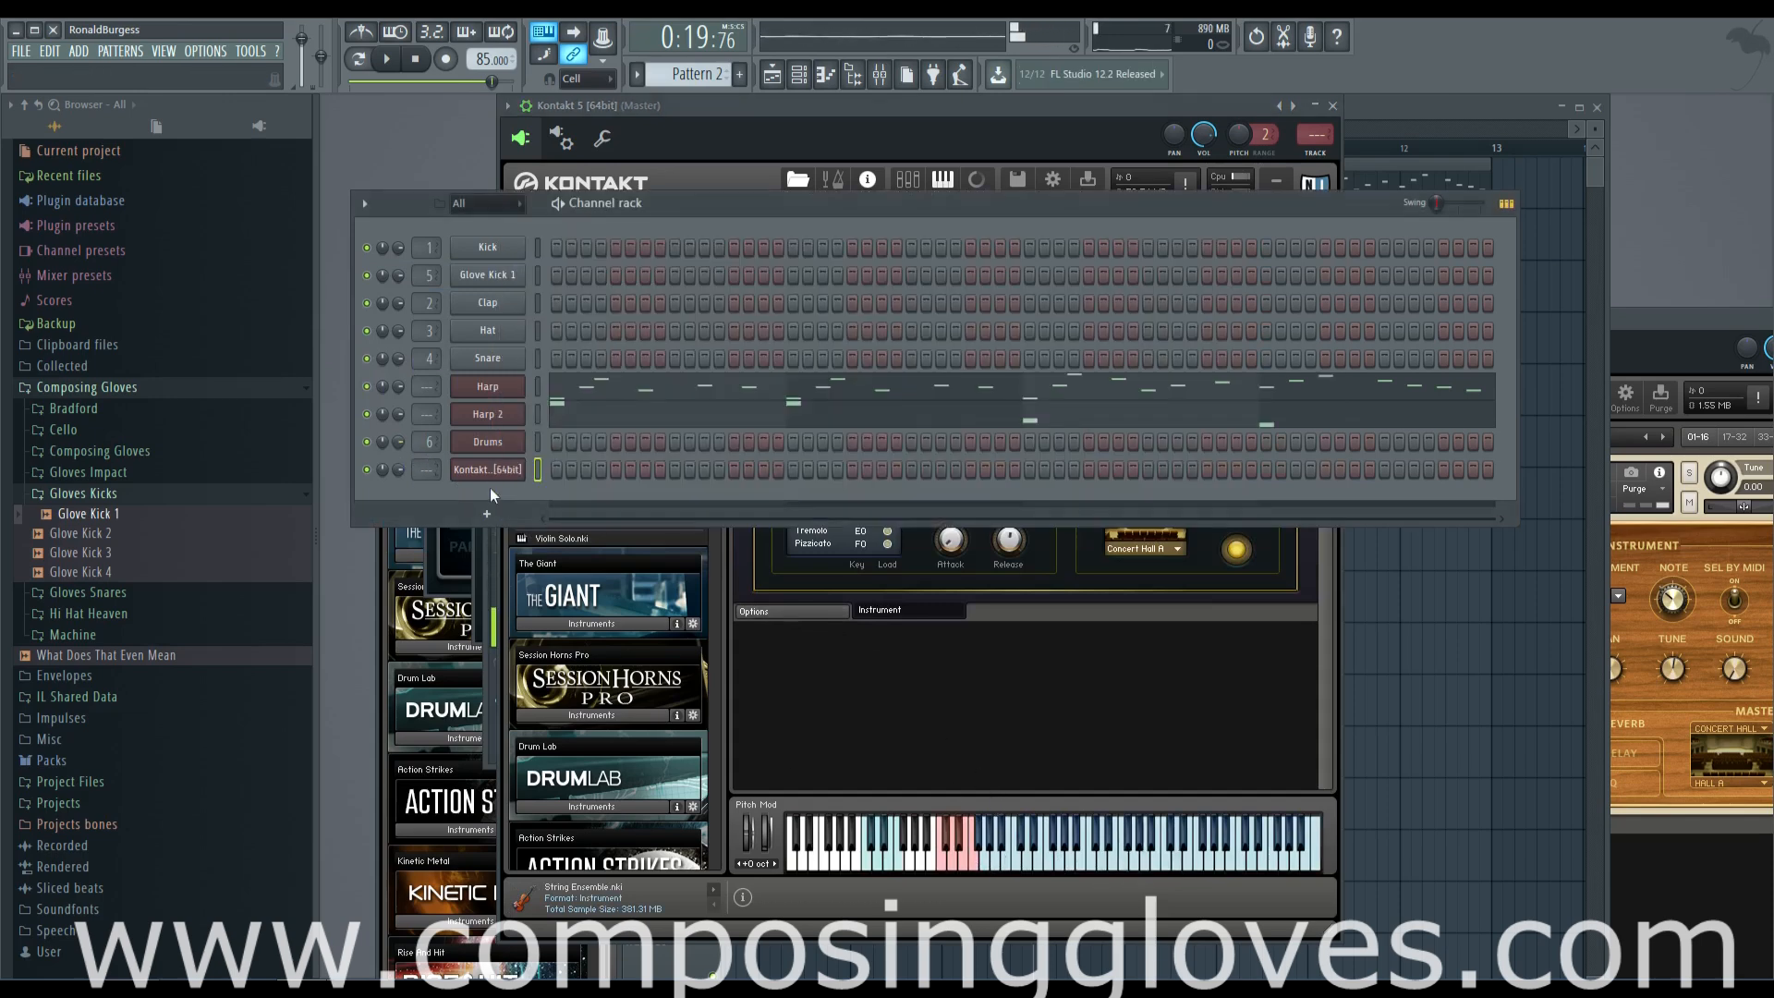
{"action": "right_click", "coordinate": [493, 475]}
{"action": "left_click", "coordinate": [558, 470]}
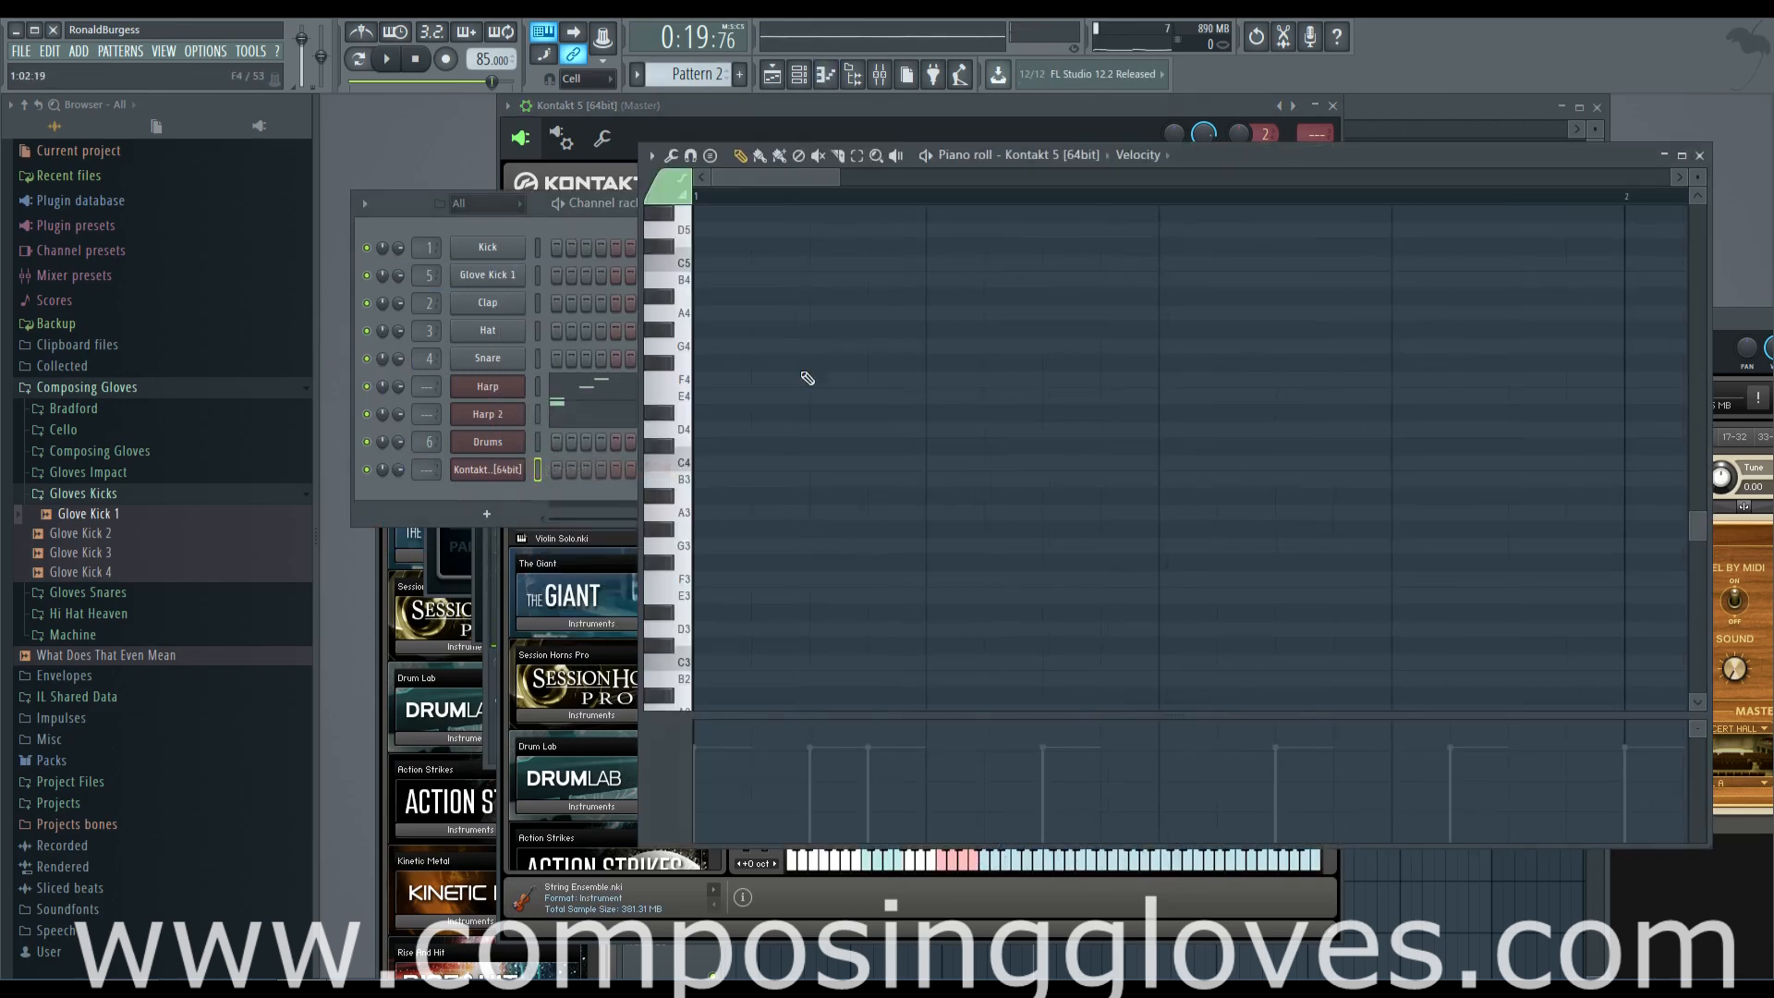
{"action": "scroll", "coordinate": [1166, 645], "scroll_direction": "up", "scroll_amount": 5}
{"action": "scroll", "coordinate": [1067, 542], "scroll_direction": "up", "scroll_amount": 1}
{"action": "scroll", "coordinate": [804, 540], "scroll_direction": "down", "scroll_amount": 8}
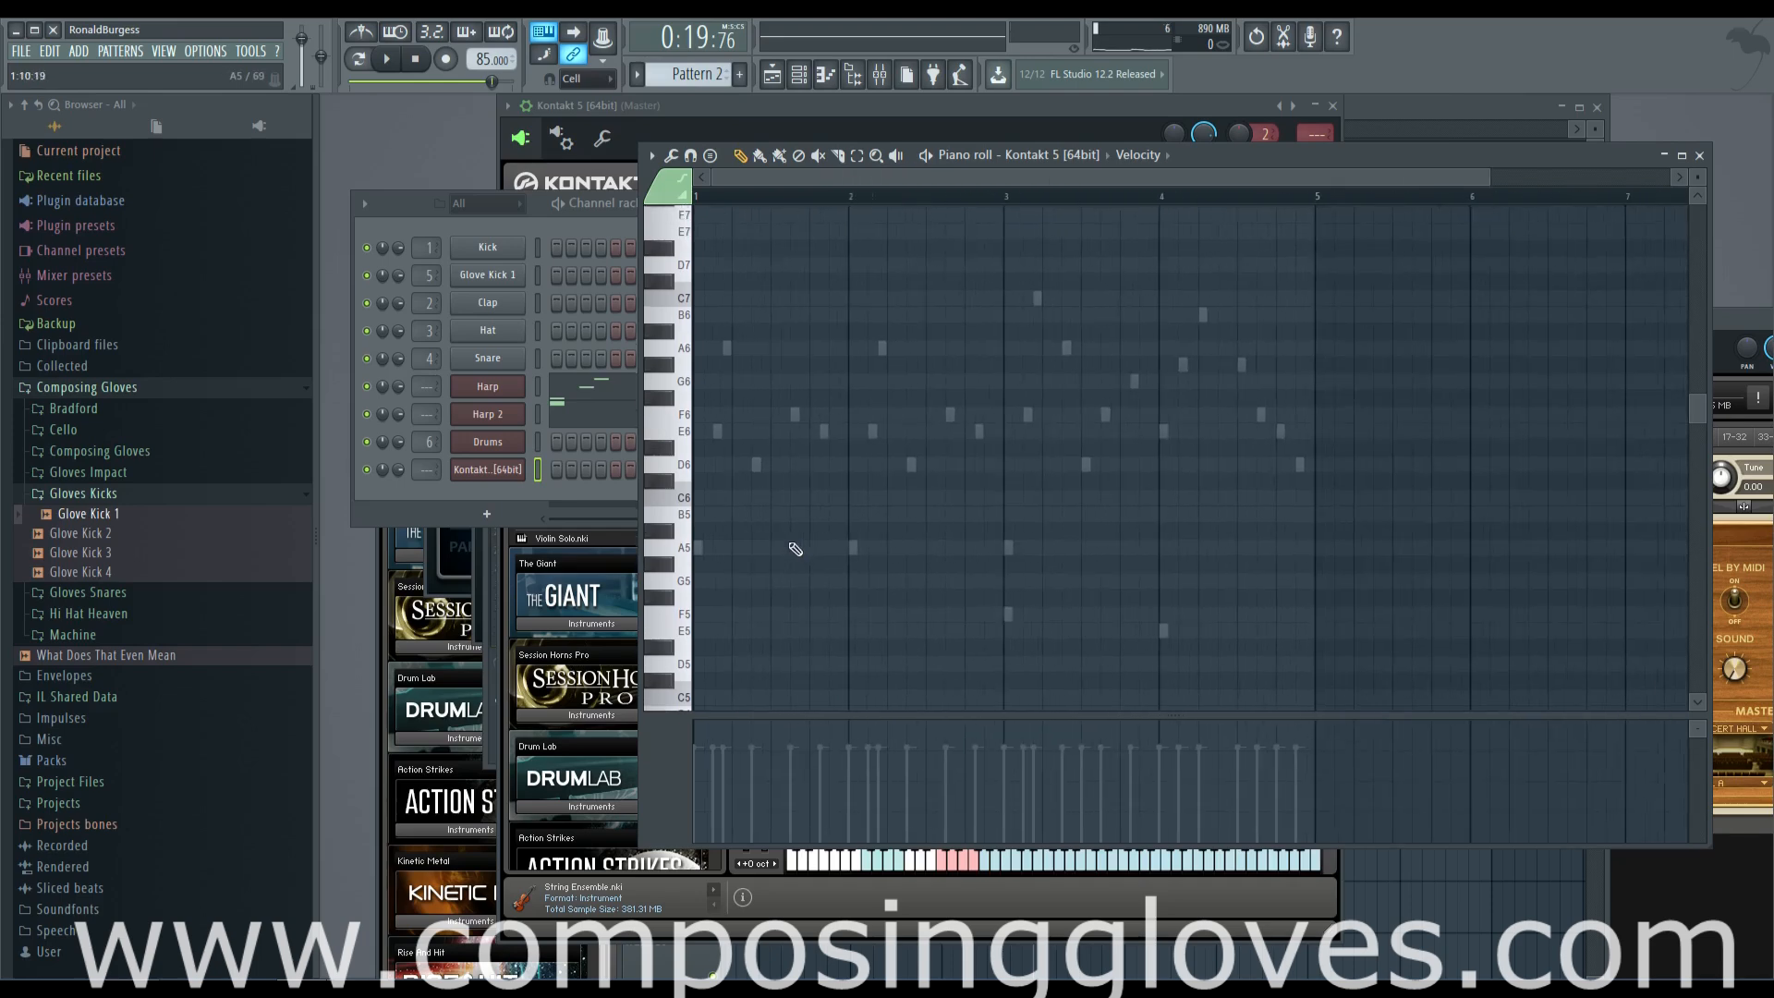
{"action": "left_click", "coordinate": [699, 548]}
Lengthen the A5 note to exactly one bar so it ends at the start of bar 2
{"action": "scroll", "coordinate": [711, 554], "scroll_direction": "up", "scroll_amount": 5}
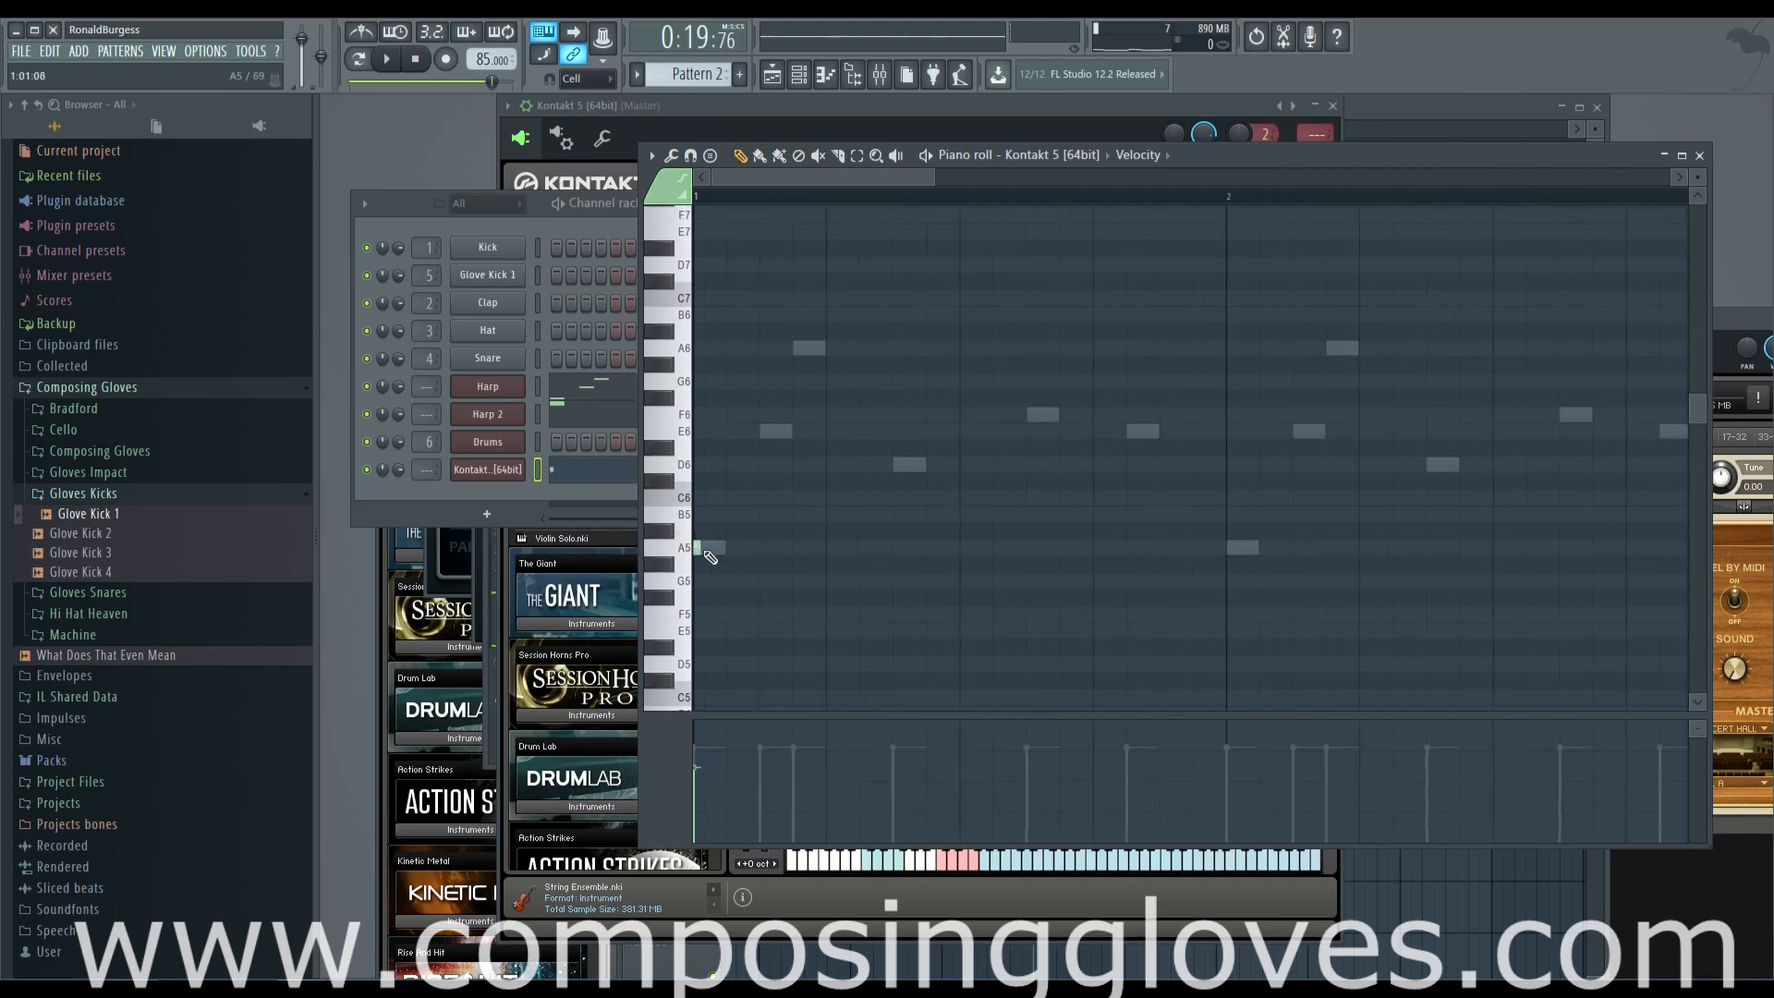
{"action": "left_click_drag", "start_coordinate": [699, 549], "coordinate": [1252, 567]}
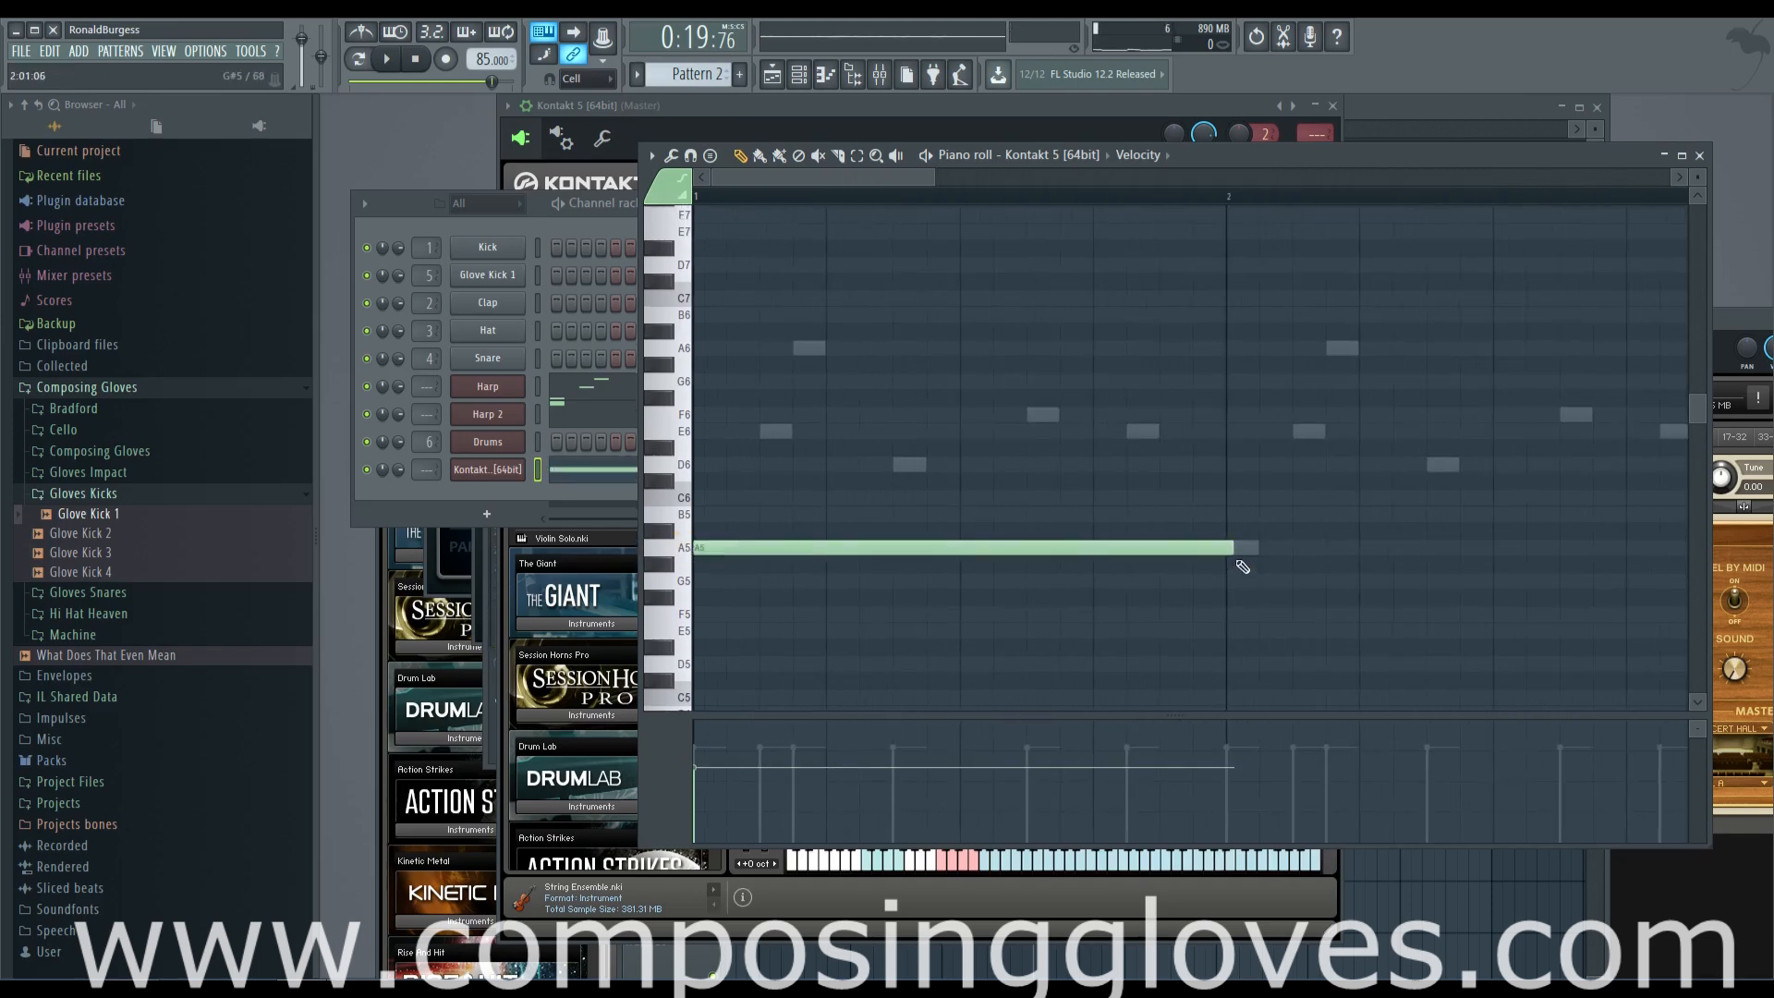
{"action": "scroll", "coordinate": [1236, 563], "scroll_direction": "up", "scroll_amount": 6}
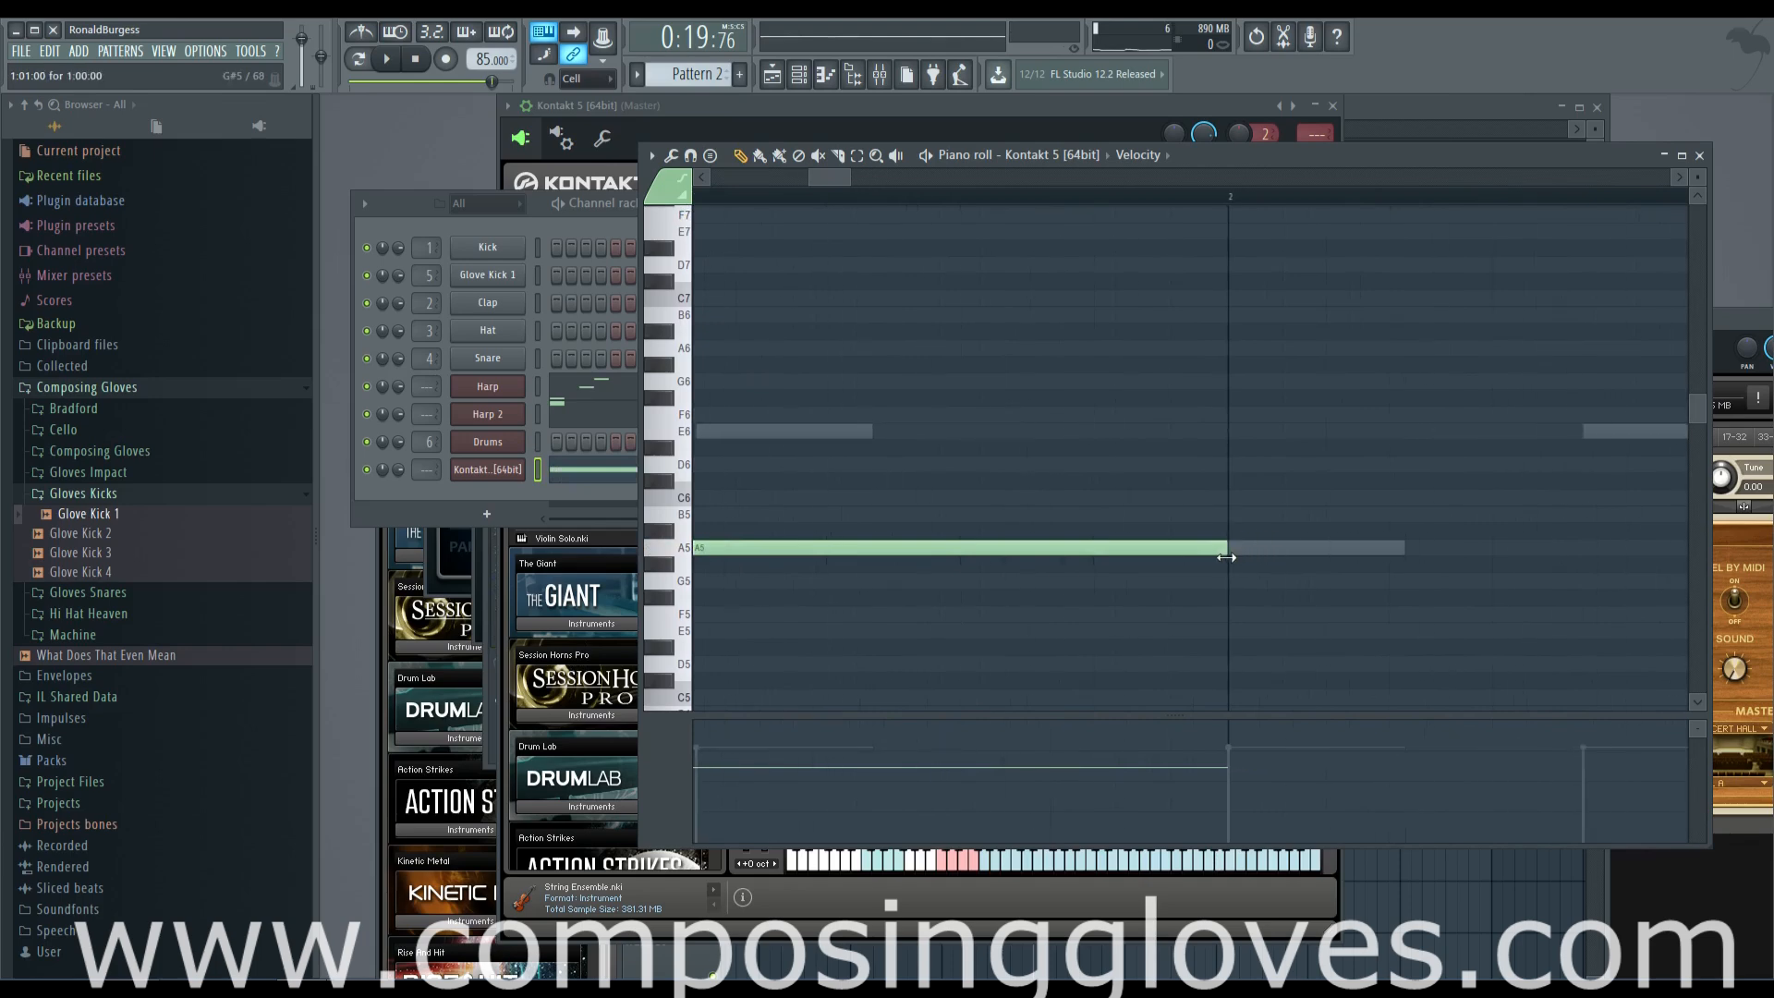
{"action": "scroll", "coordinate": [749, 197], "scroll_direction": "down", "scroll_amount": 3}
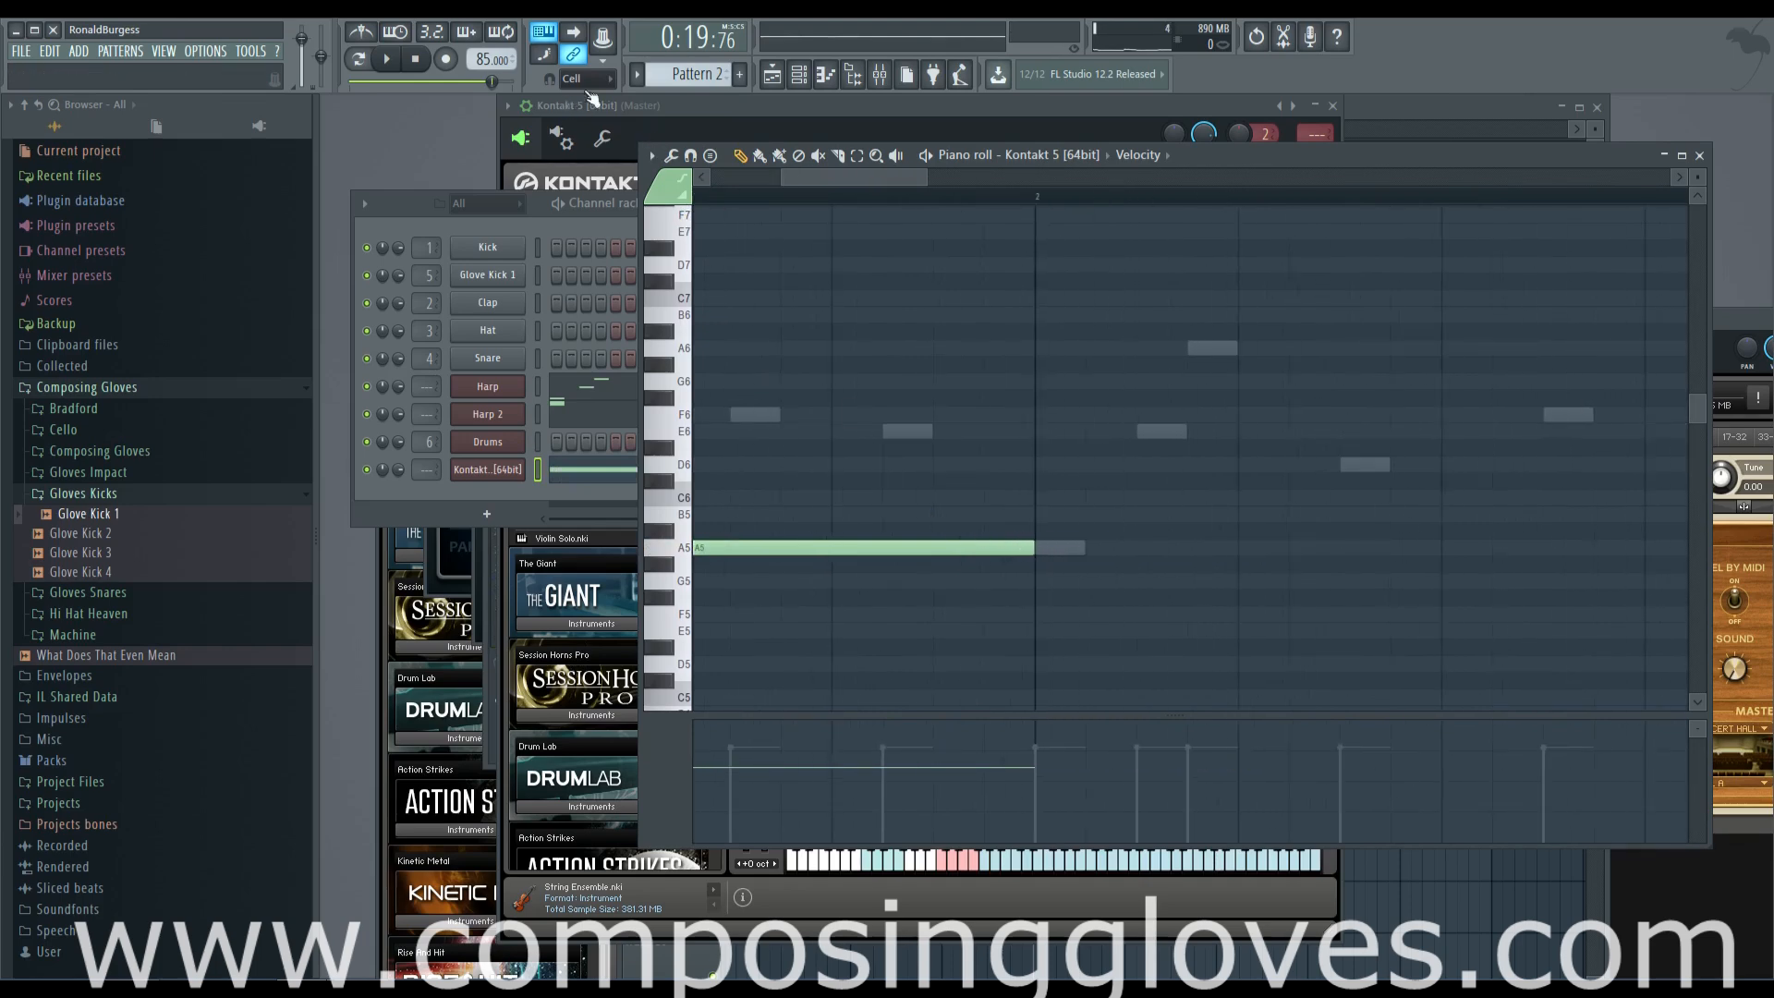
{"action": "left_click_drag", "start_coordinate": [832, 464], "coordinate": [1283, 527]}
{"action": "scroll", "coordinate": [792, 546], "scroll_direction": "down", "scroll_amount": 3}
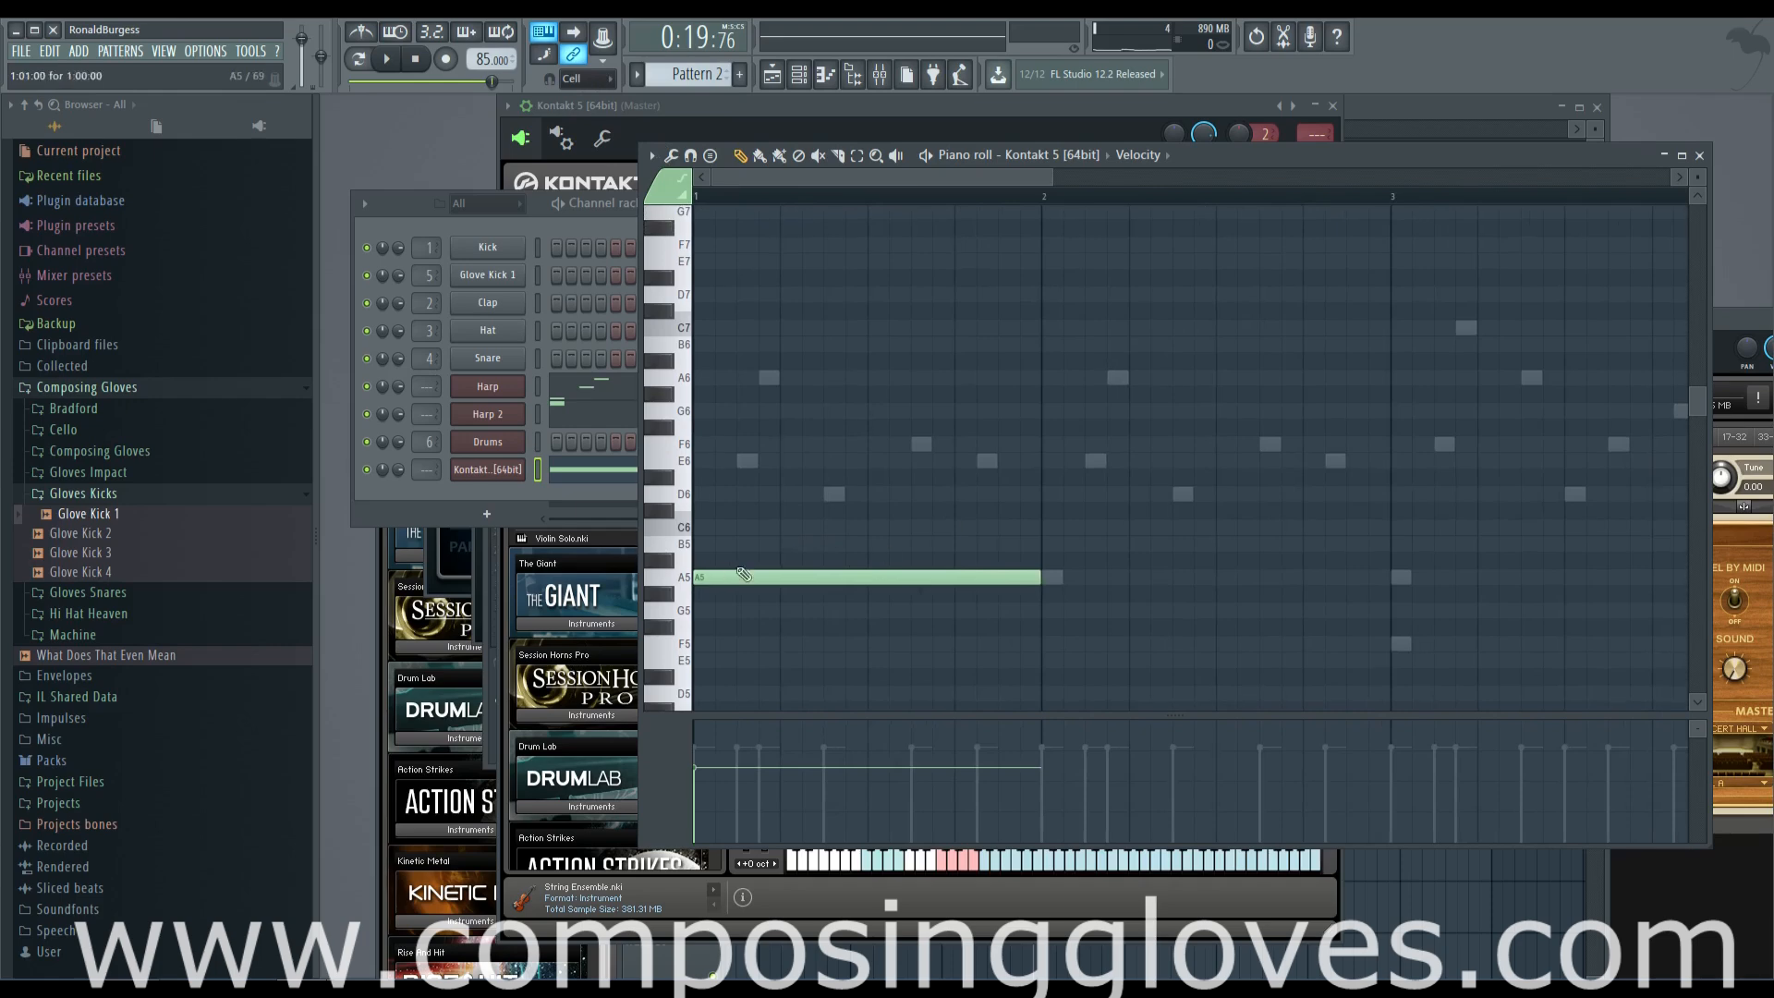
Add one-bar E6 and A6 notes above the A5 in bar 1 and audition the chord
{"action": "left_click", "coordinate": [747, 461]}
{"action": "left_click", "coordinate": [707, 378]}
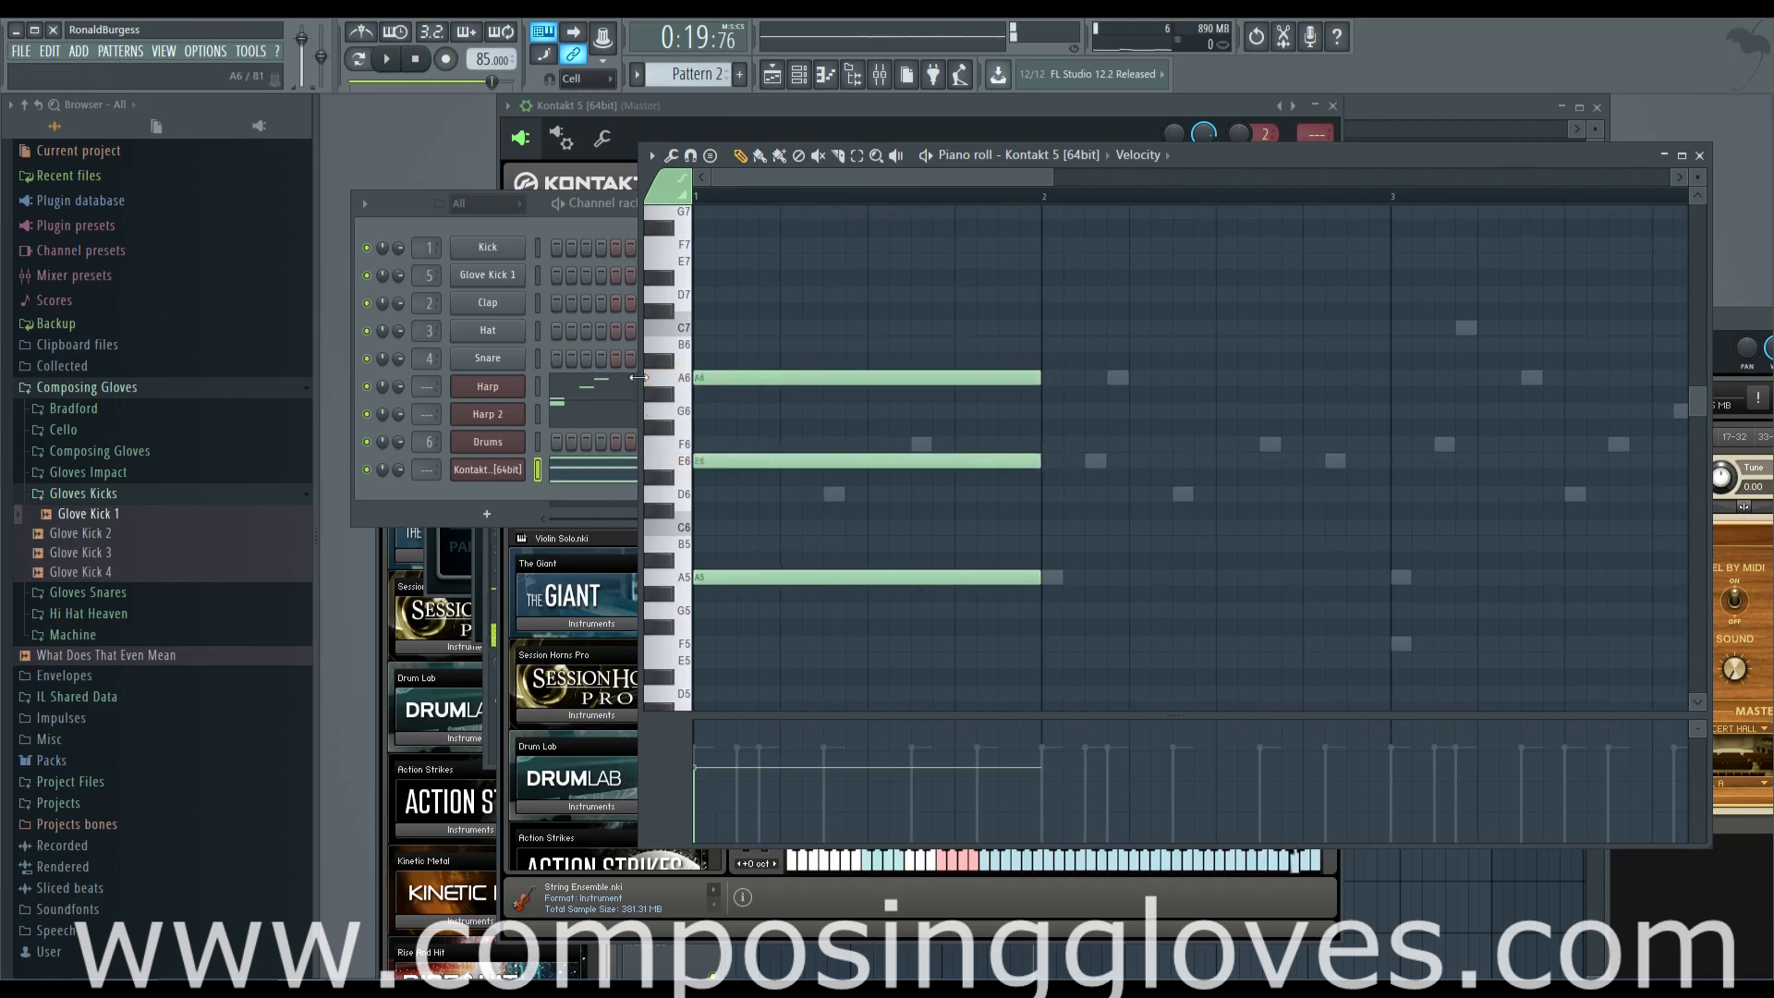
{"action": "left_click", "coordinate": [386, 59]}
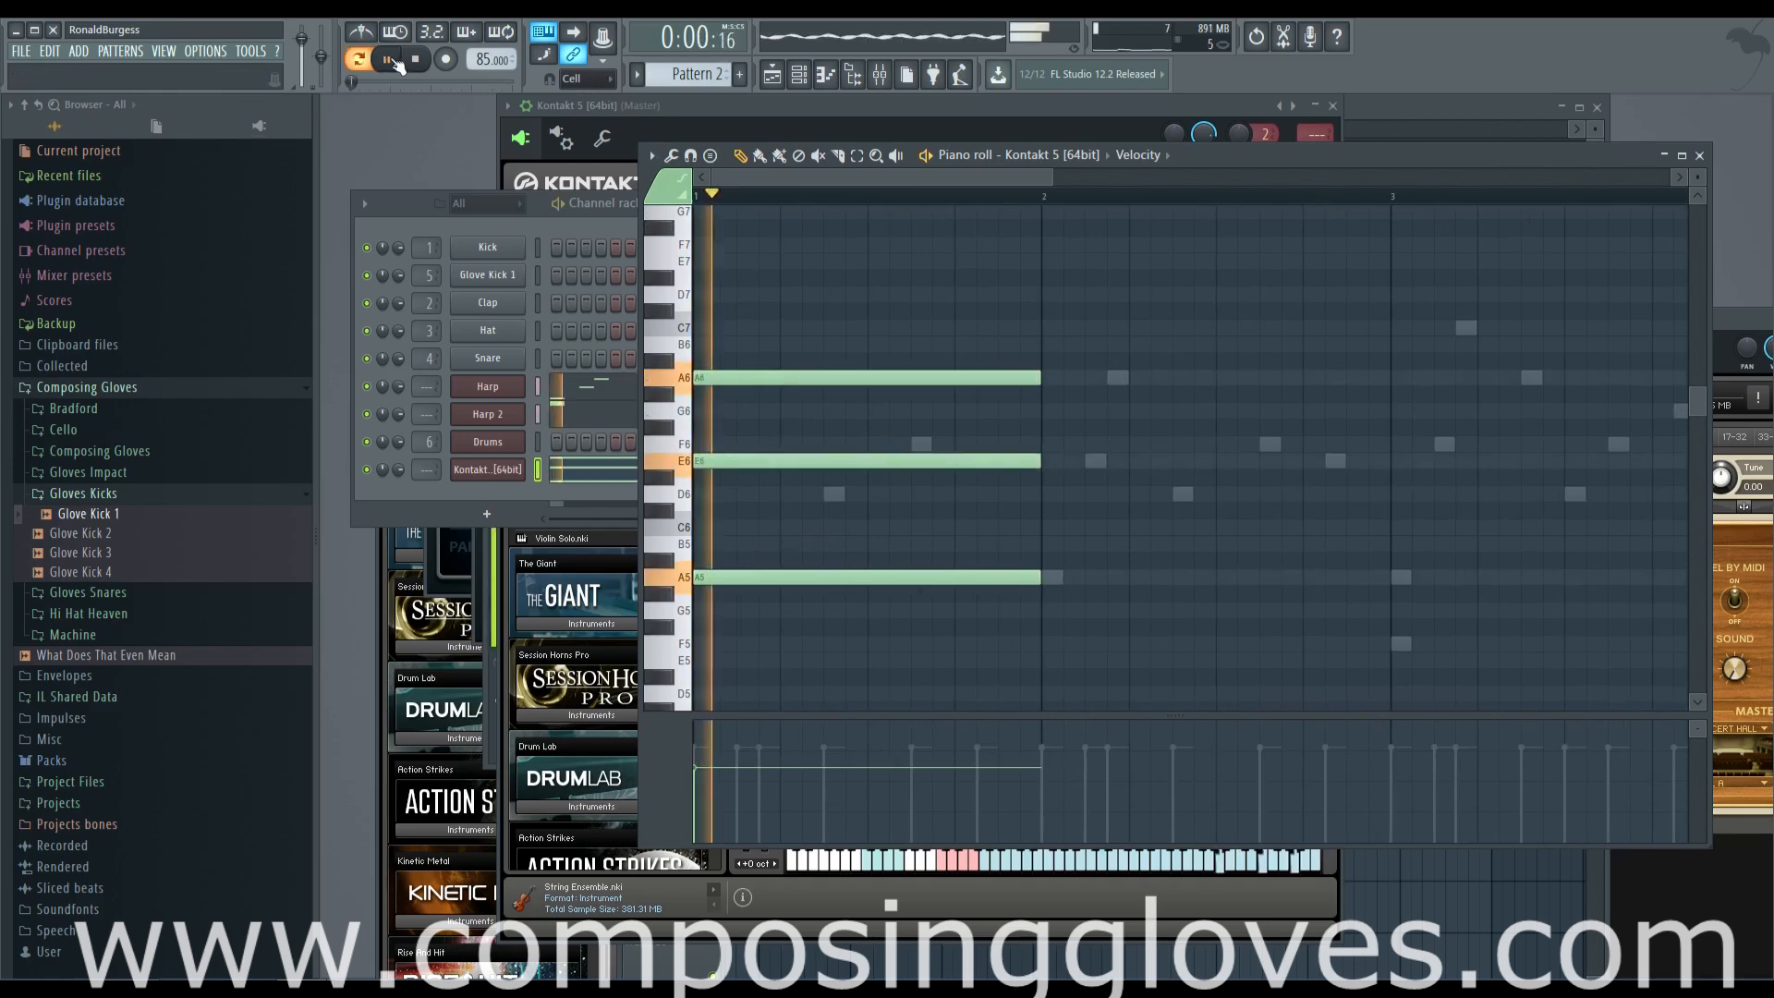
{"action": "scroll", "coordinate": [839, 341], "scroll_direction": "down", "scroll_amount": 1}
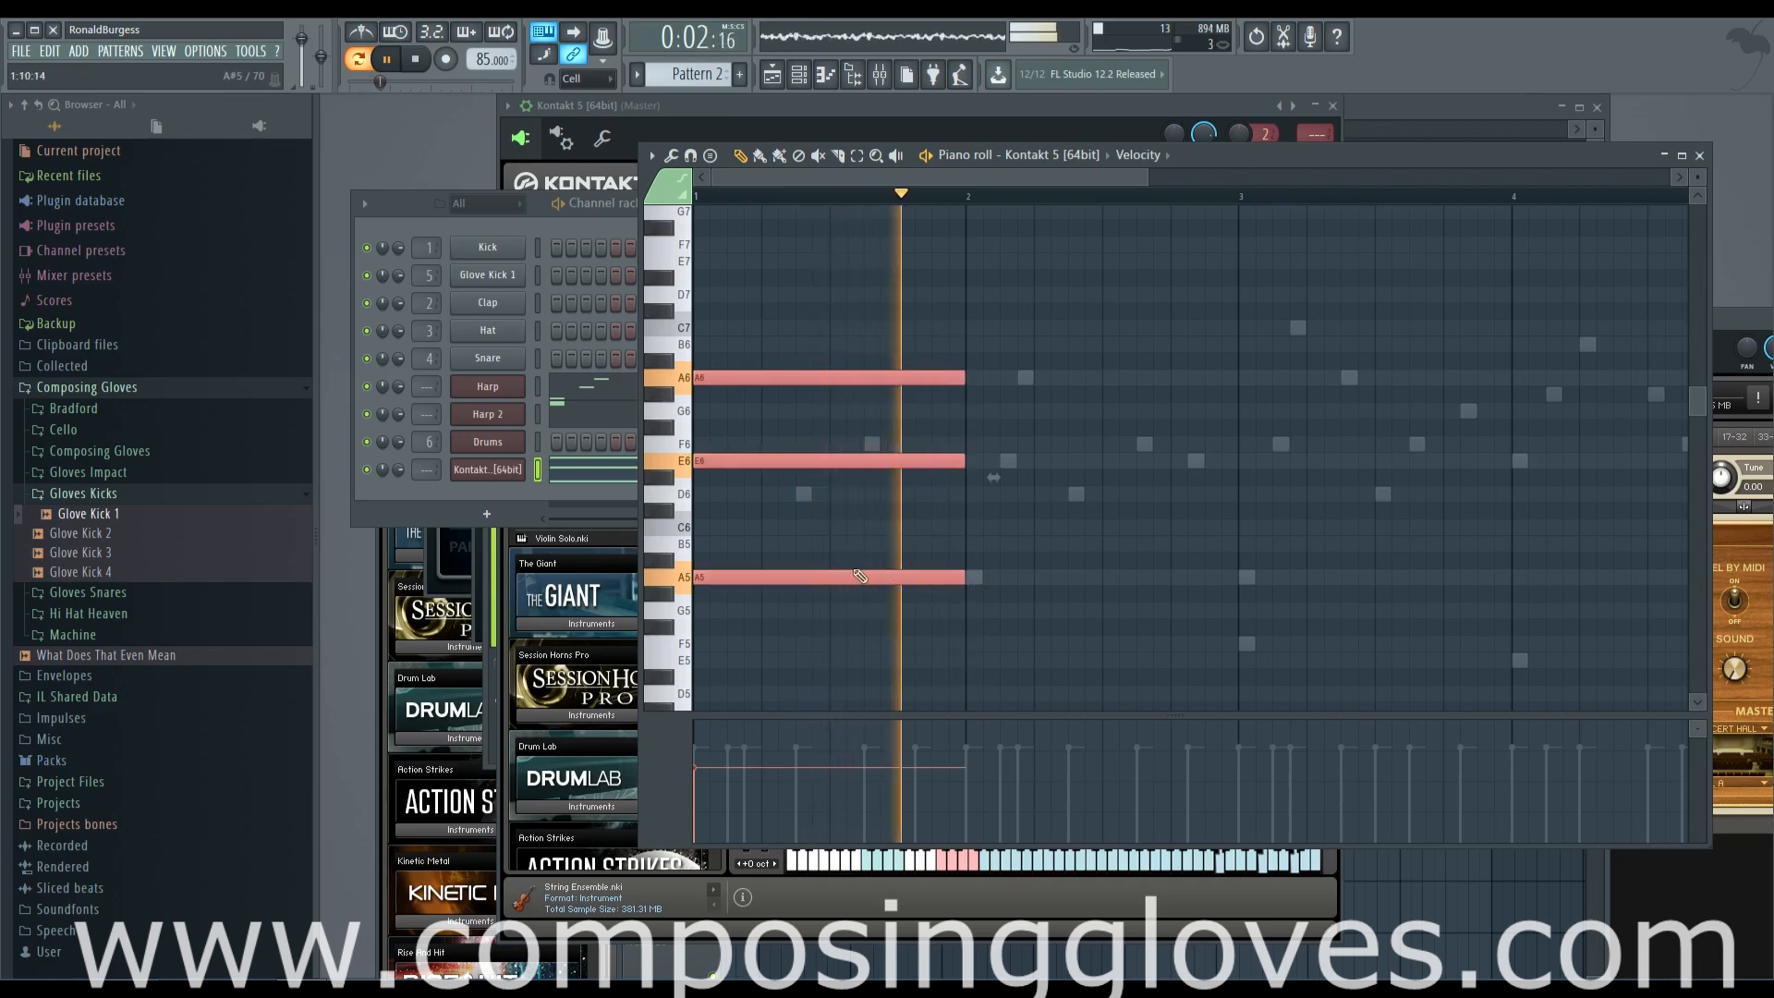
{"action": "scroll", "coordinate": [803, 517], "scroll_direction": "down", "scroll_amount": 1}
{"action": "key", "text": "space"}
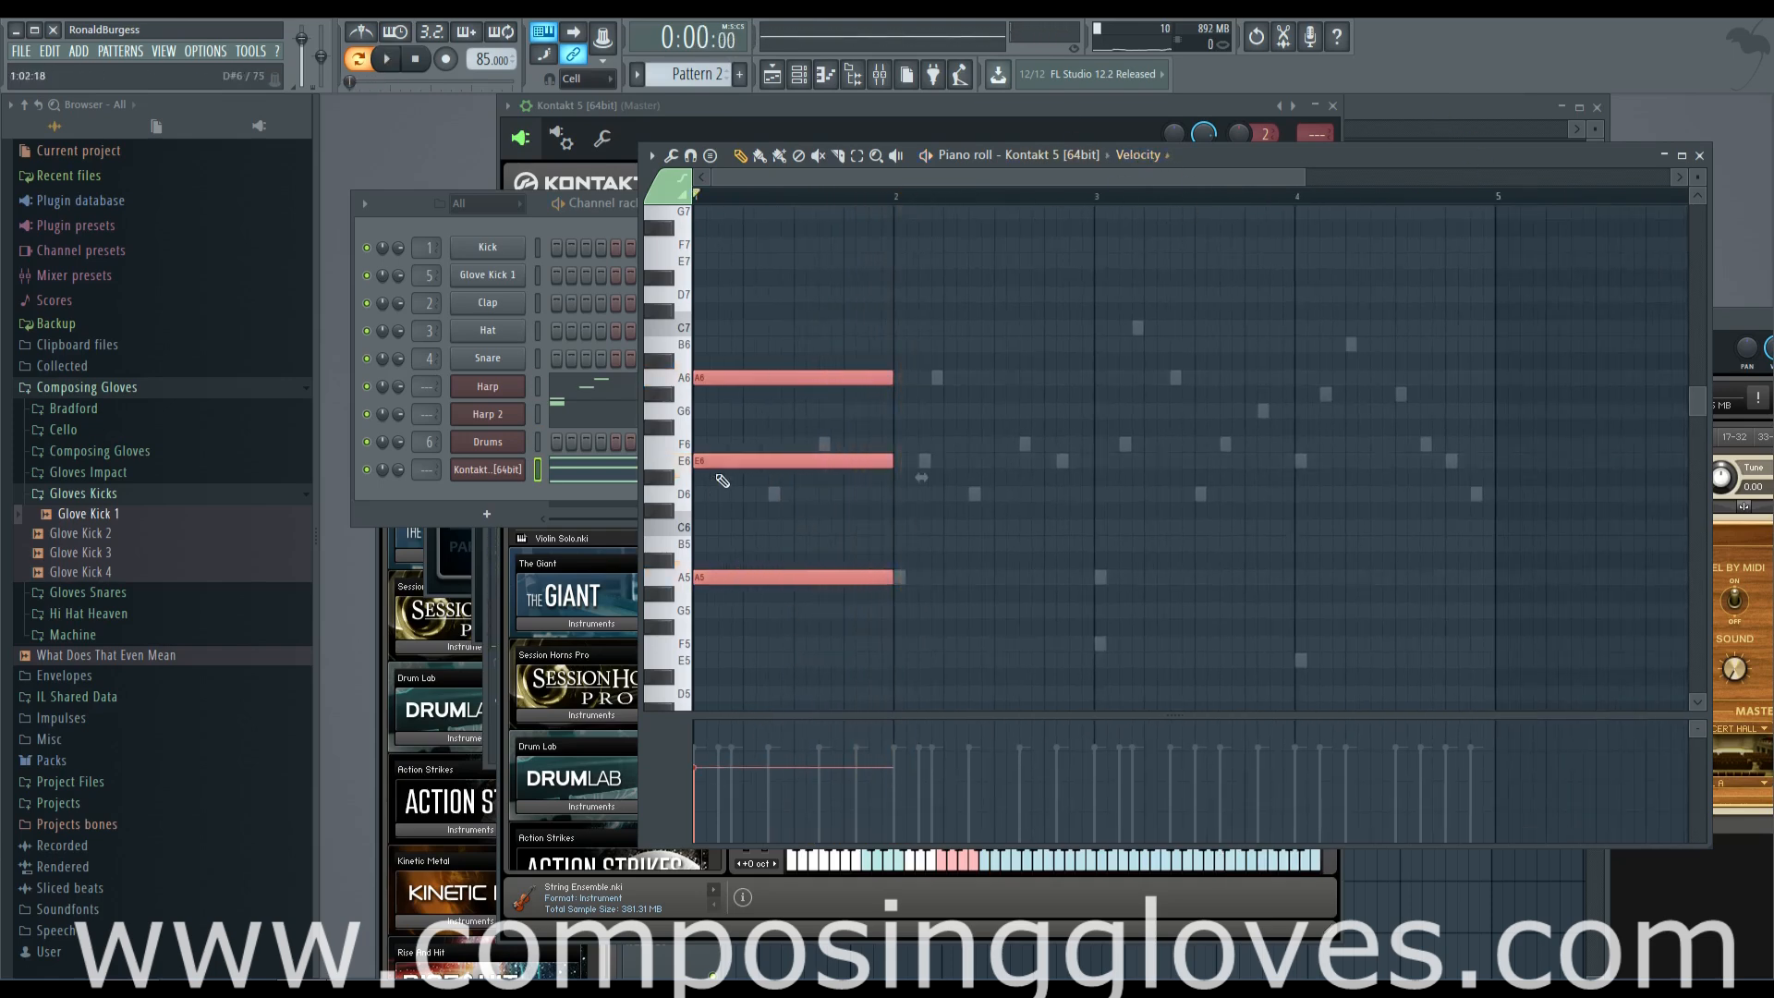
Show the channel volume in the event lane and draw a ramp rising across bar 1 to about 75%
{"action": "left_click", "coordinate": [1160, 160]}
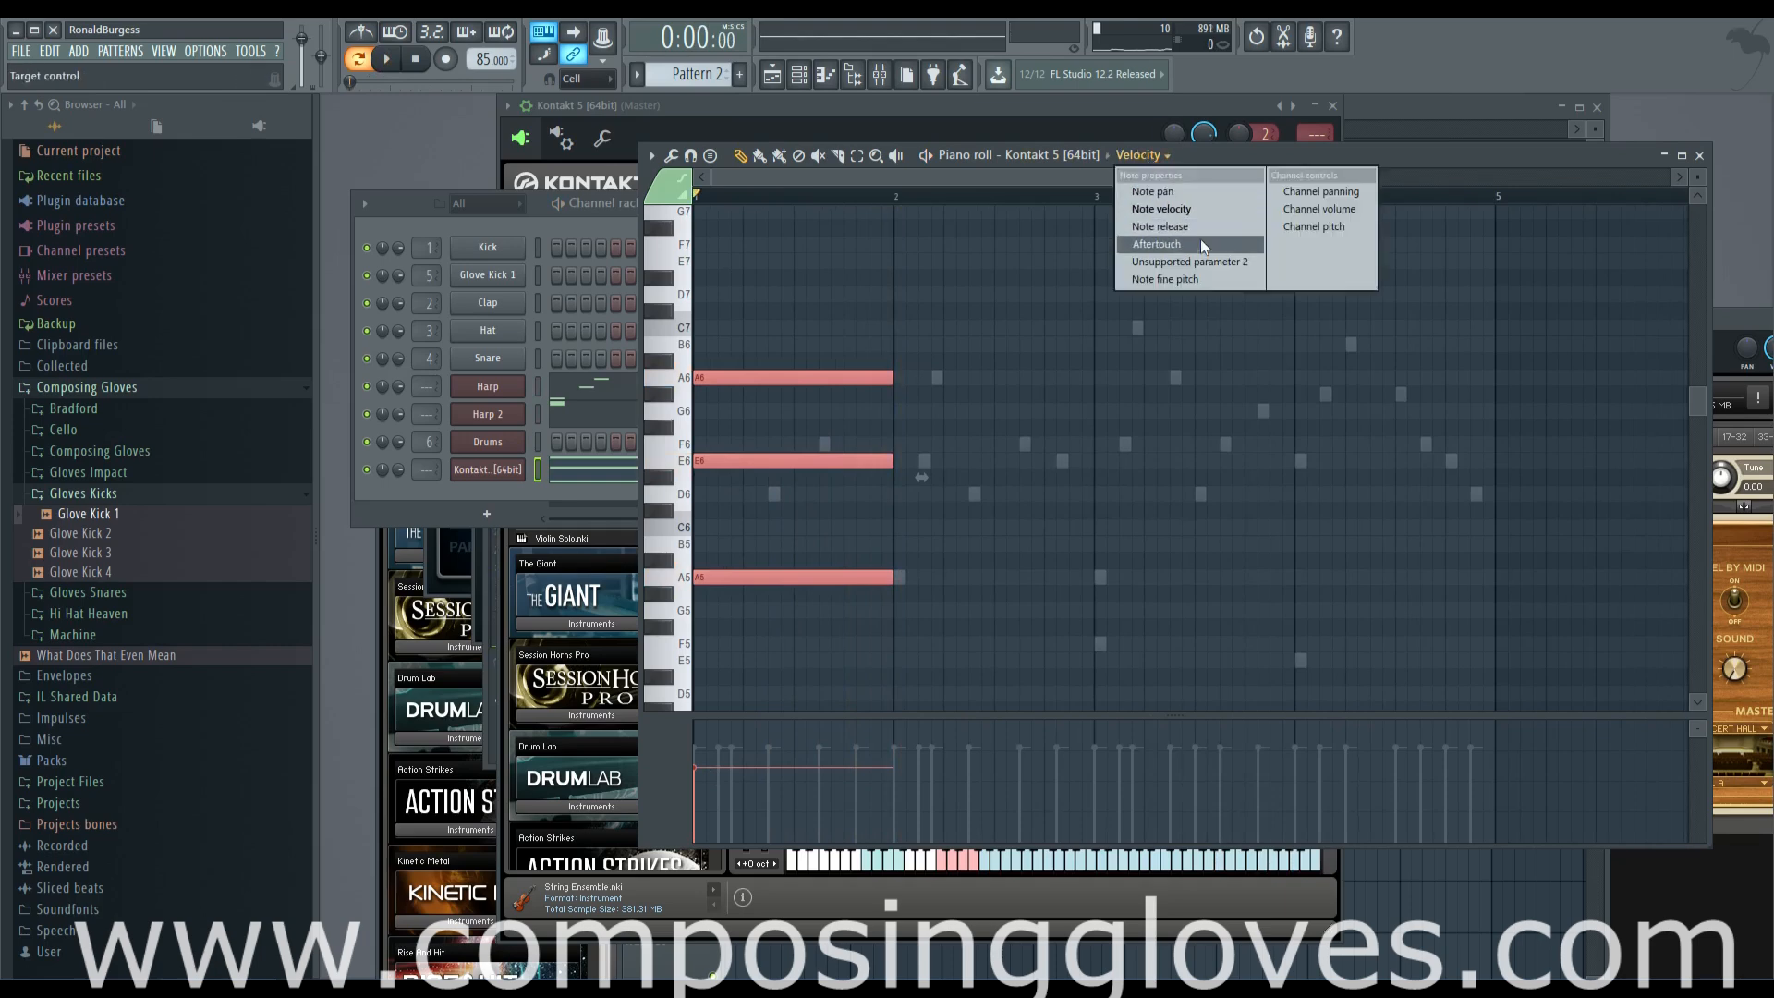
{"action": "left_click", "coordinate": [1320, 209]}
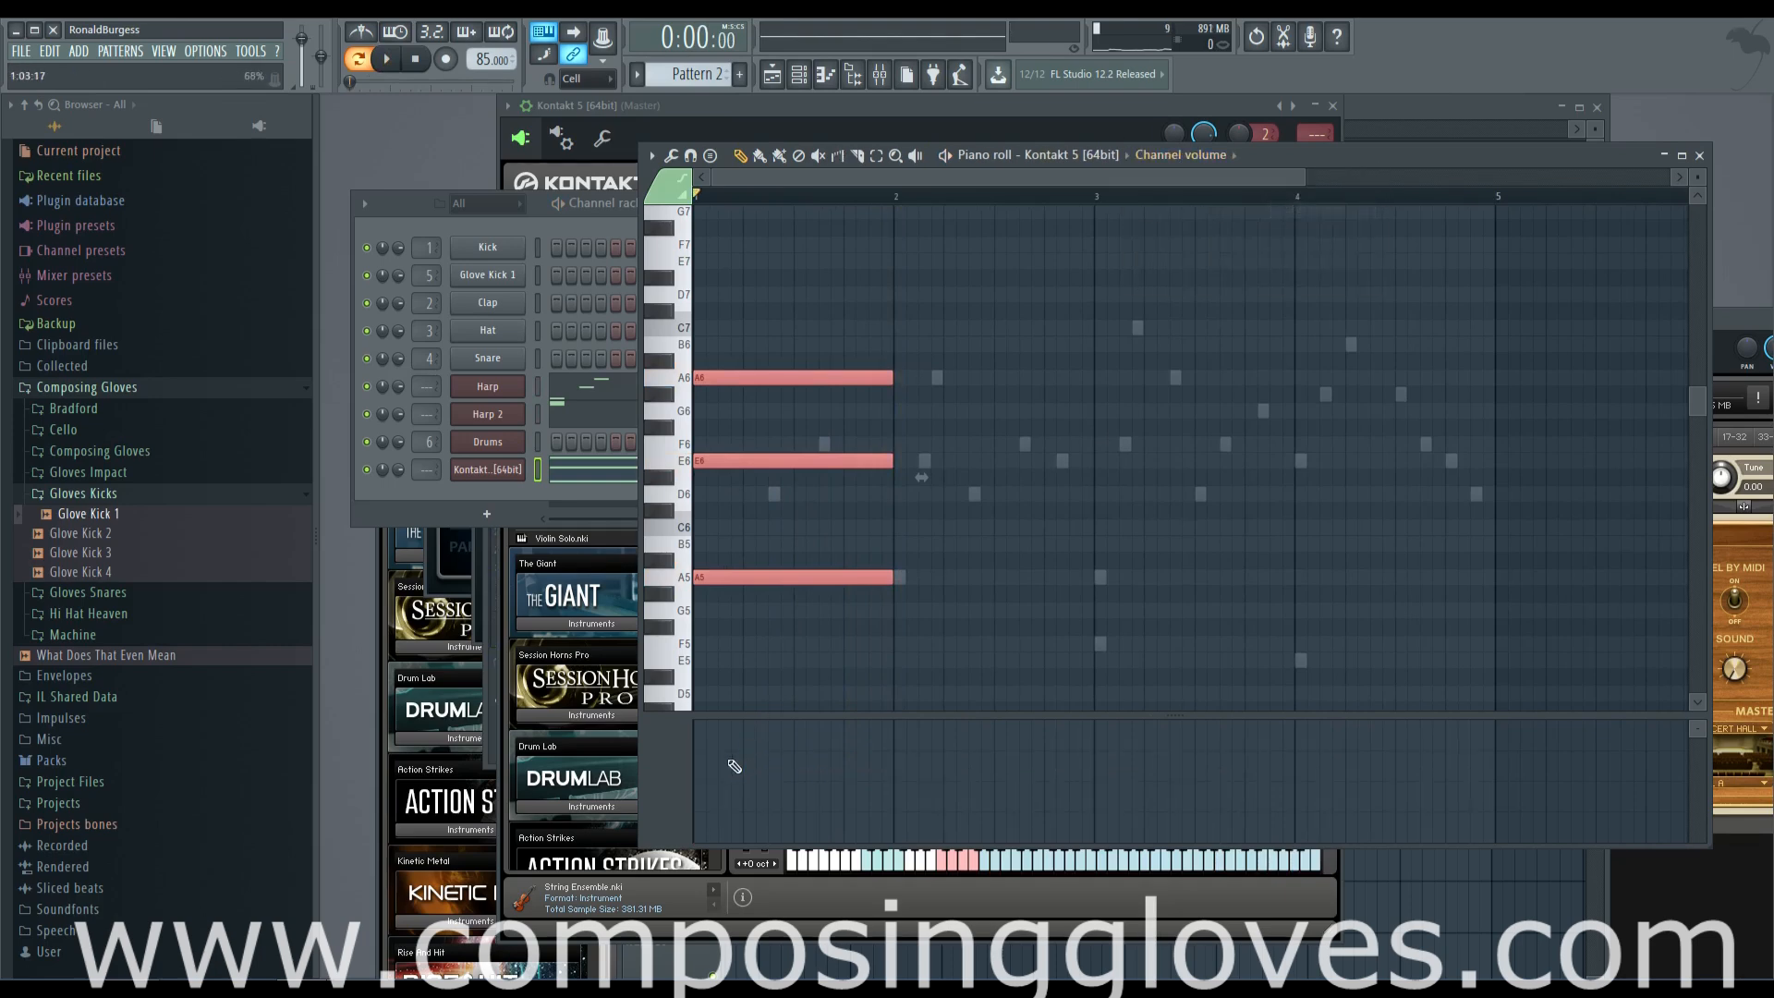
{"action": "left_click_drag", "start_coordinate": [712, 831], "coordinate": [701, 820]}
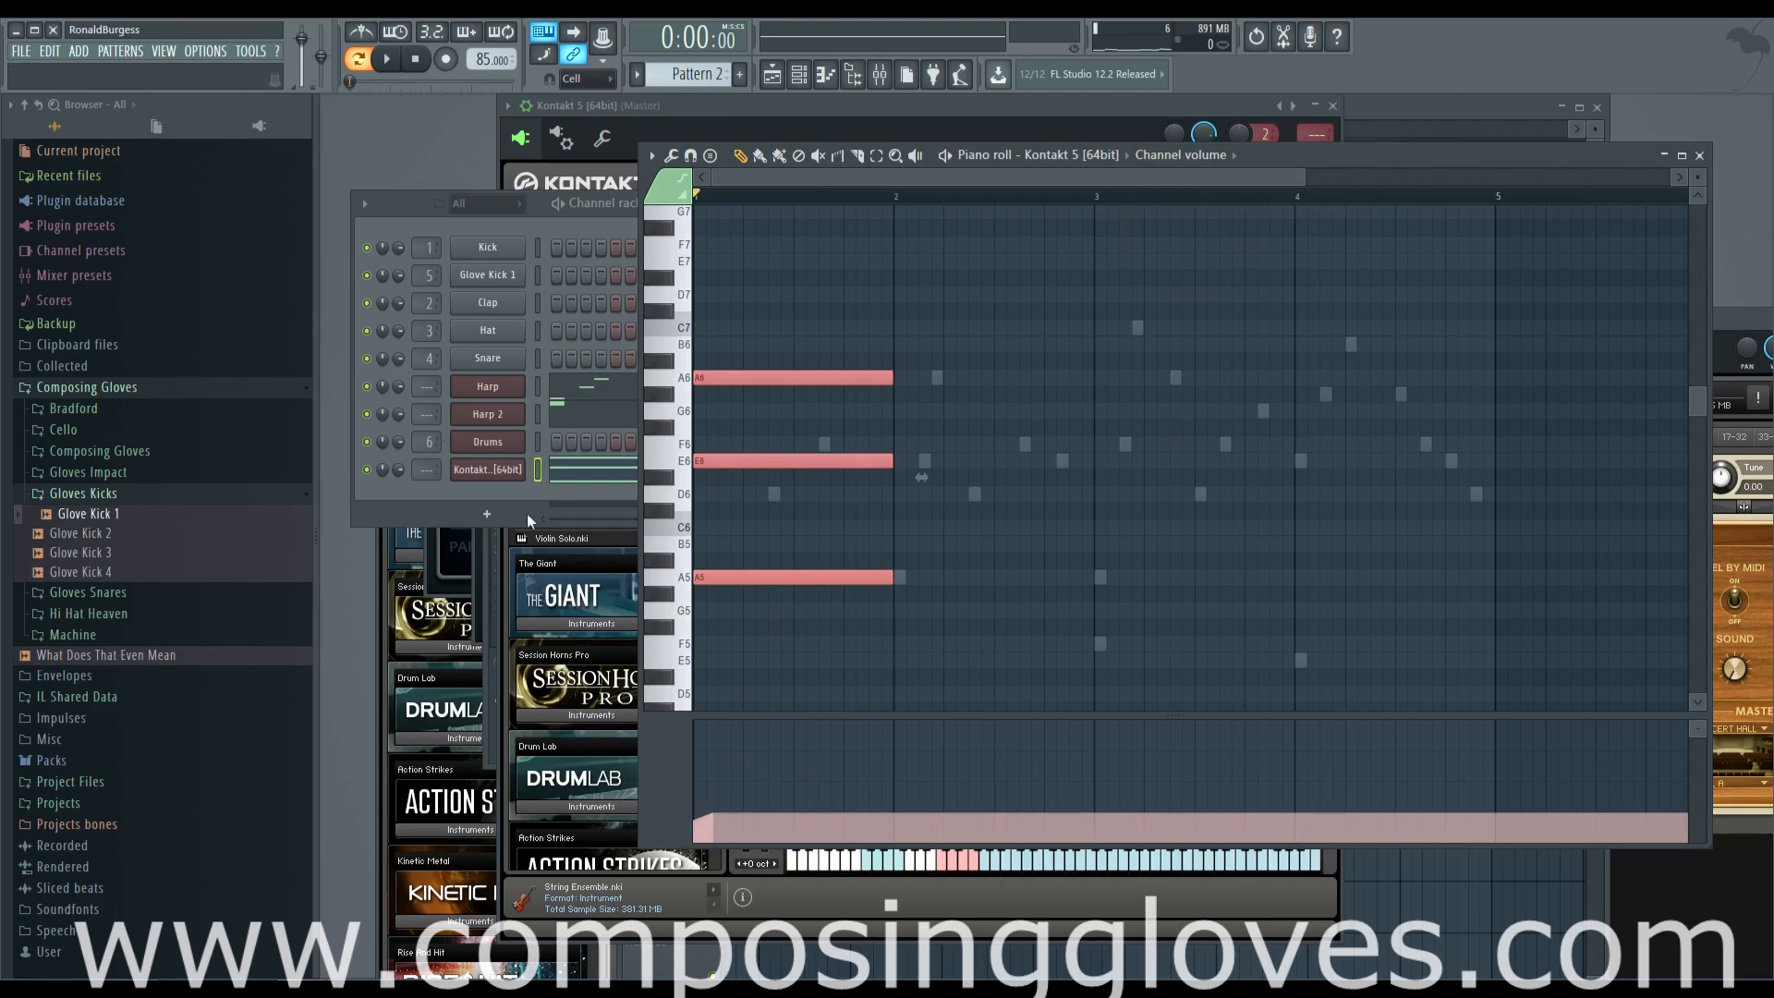
{"action": "left_click_drag", "start_coordinate": [717, 821], "coordinate": [890, 757]}
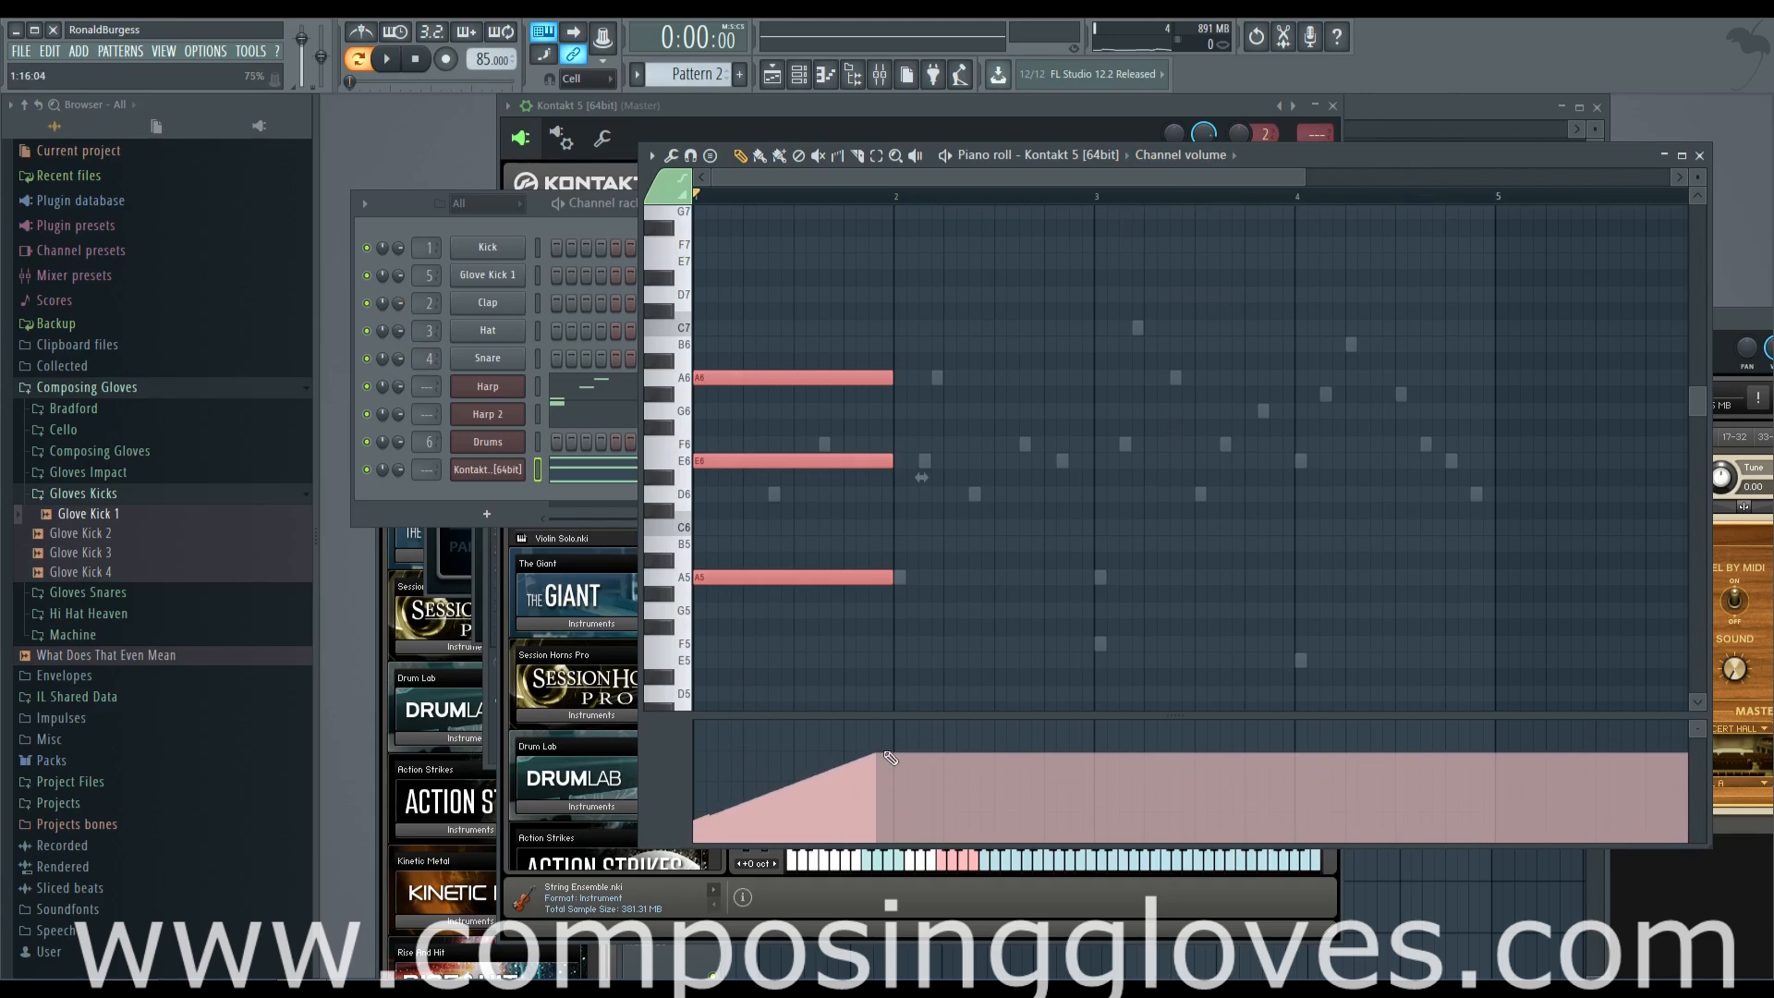
Play back the pattern to check the string swell against the String Ensemble window and piano roll
{"action": "left_click", "coordinate": [760, 155]}
{"action": "left_click", "coordinate": [487, 470]}
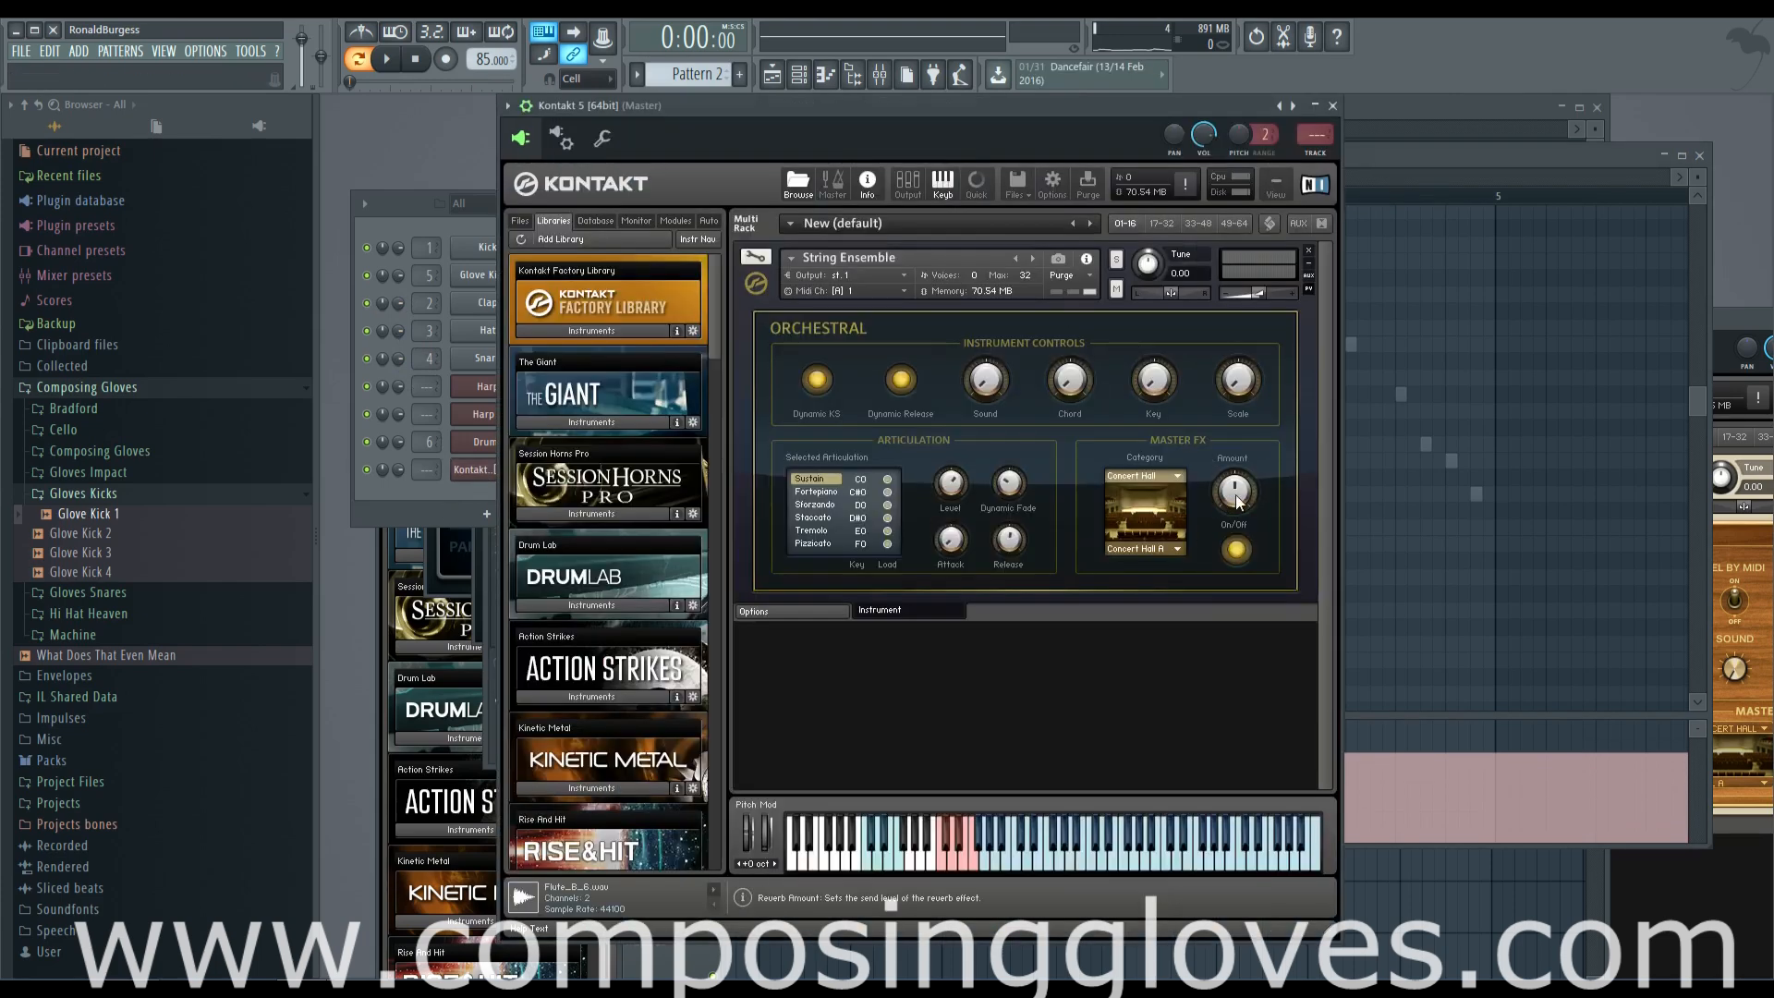
{"action": "key", "text": "space"}
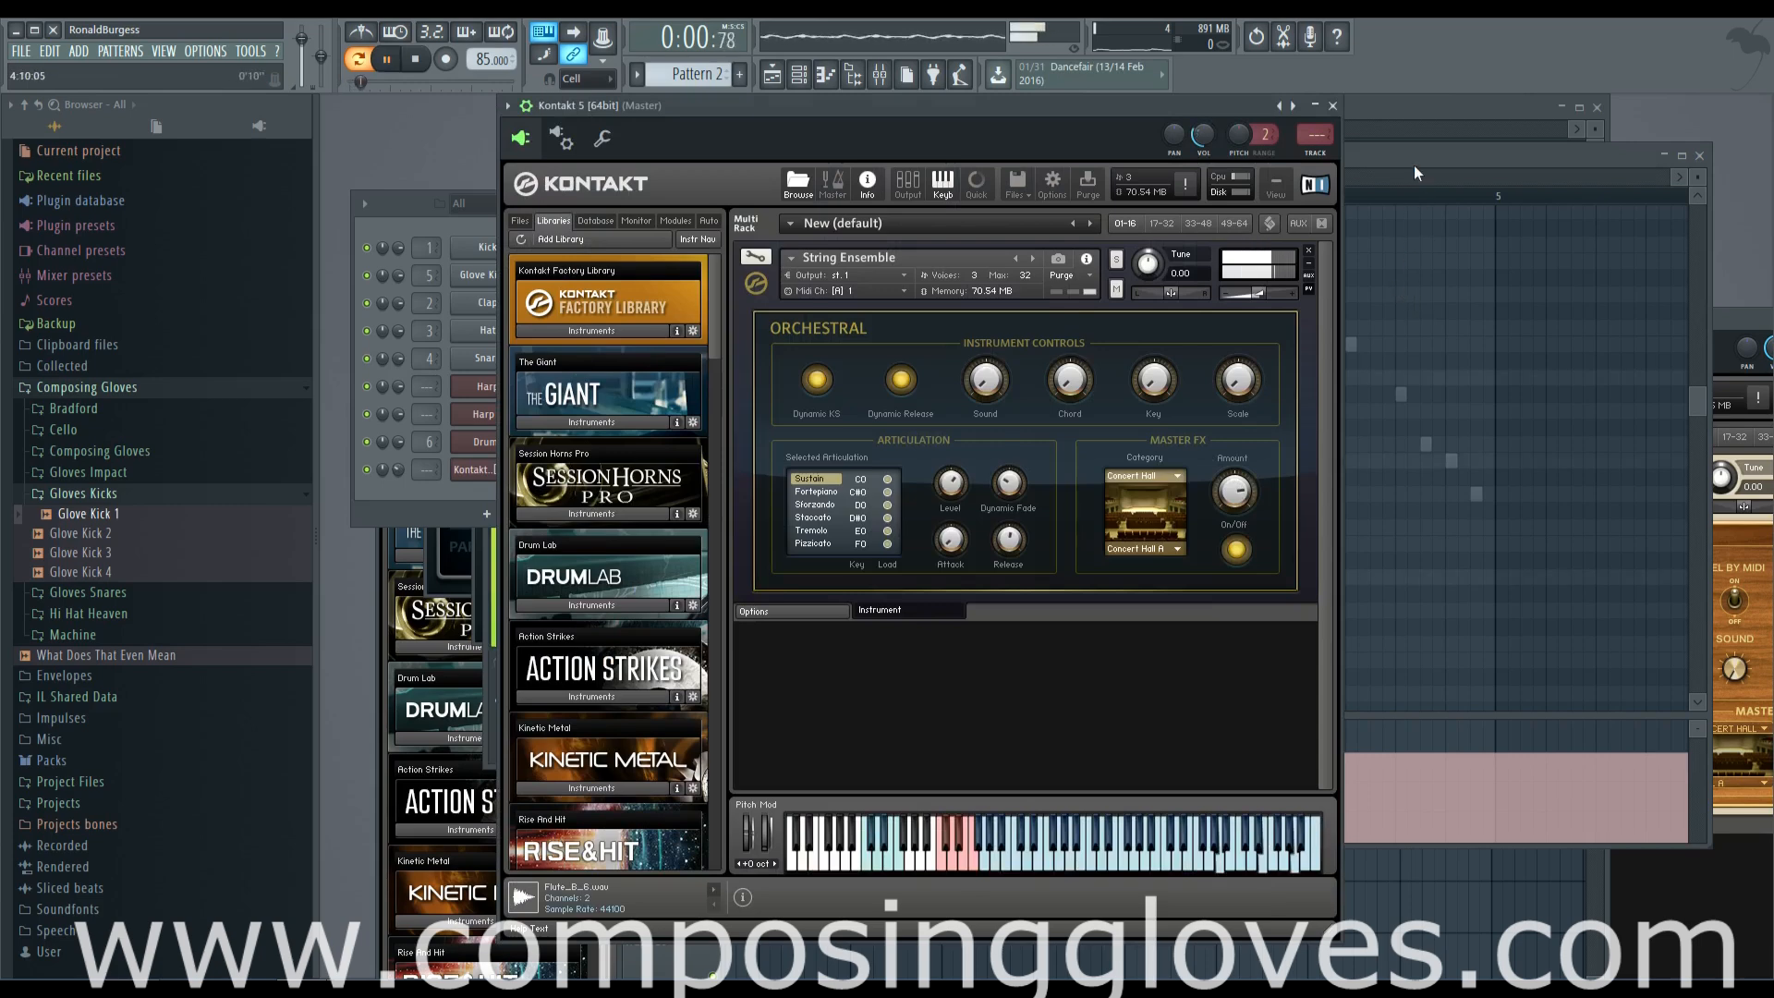
{"action": "left_click", "coordinate": [1414, 165]}
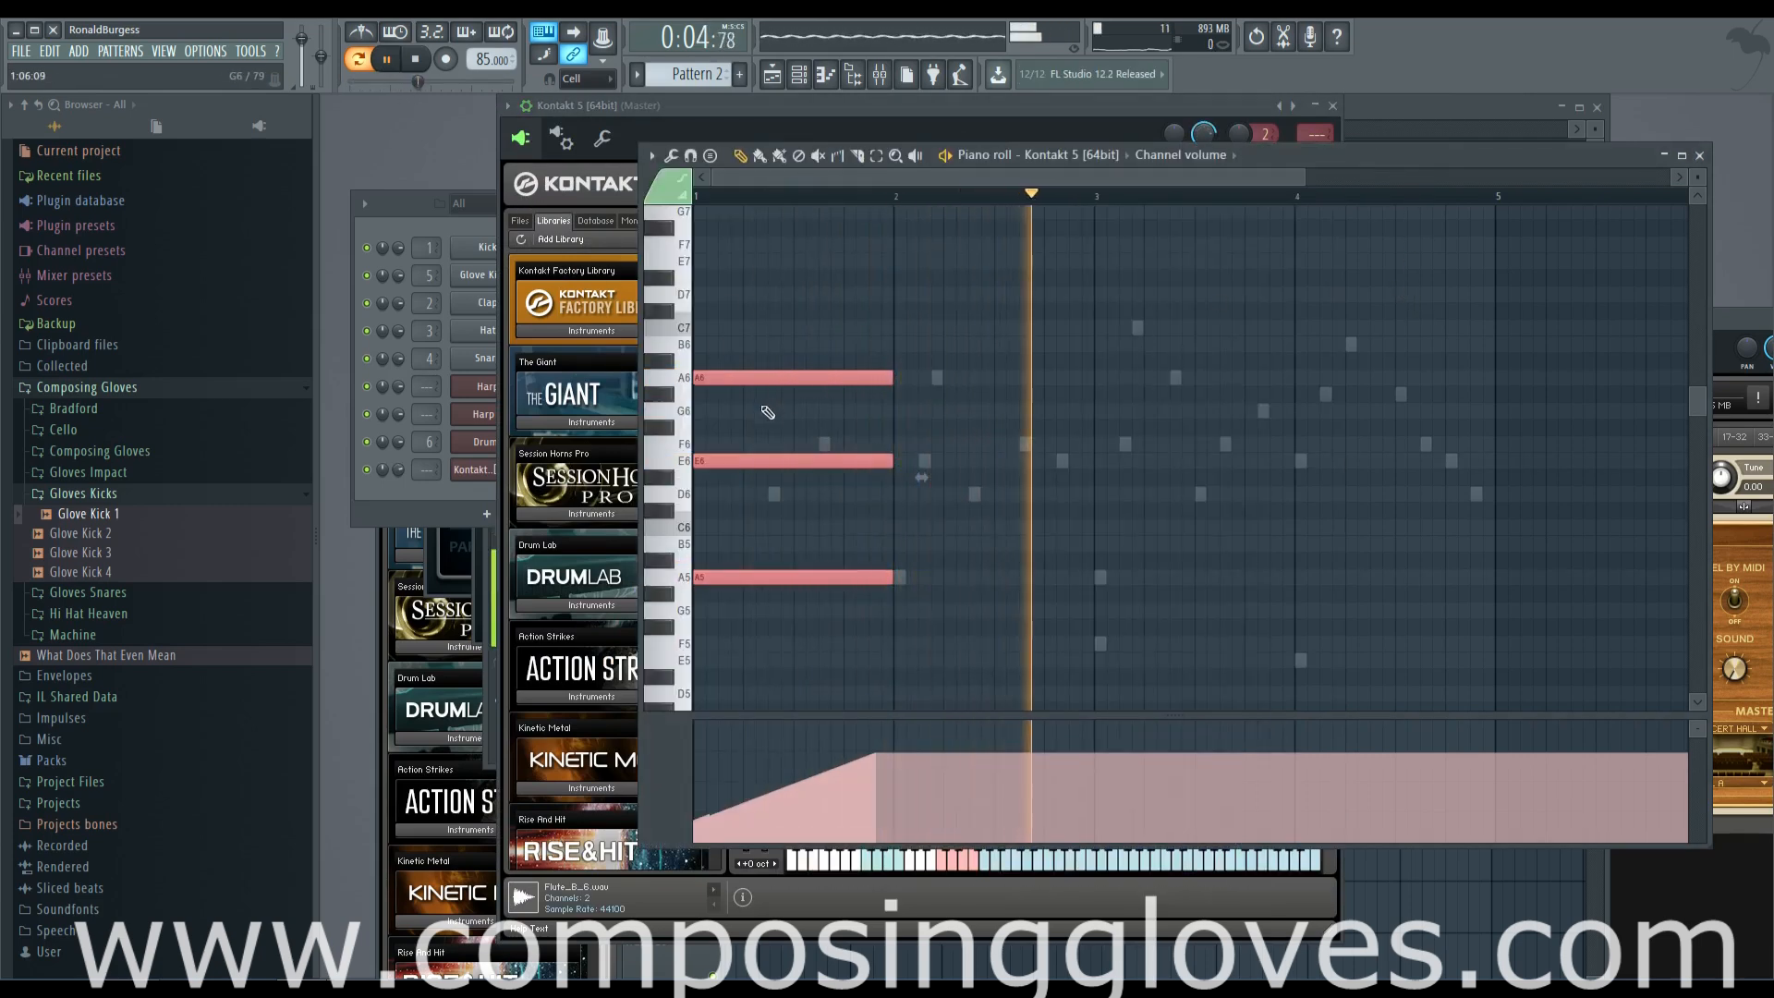
{"action": "key", "text": "space"}
Deselect the notes, add one-bar F5, A5 and F6 notes at bar 3, and start playback
{"action": "left_click", "coordinate": [863, 363], "text": "ctrl"}
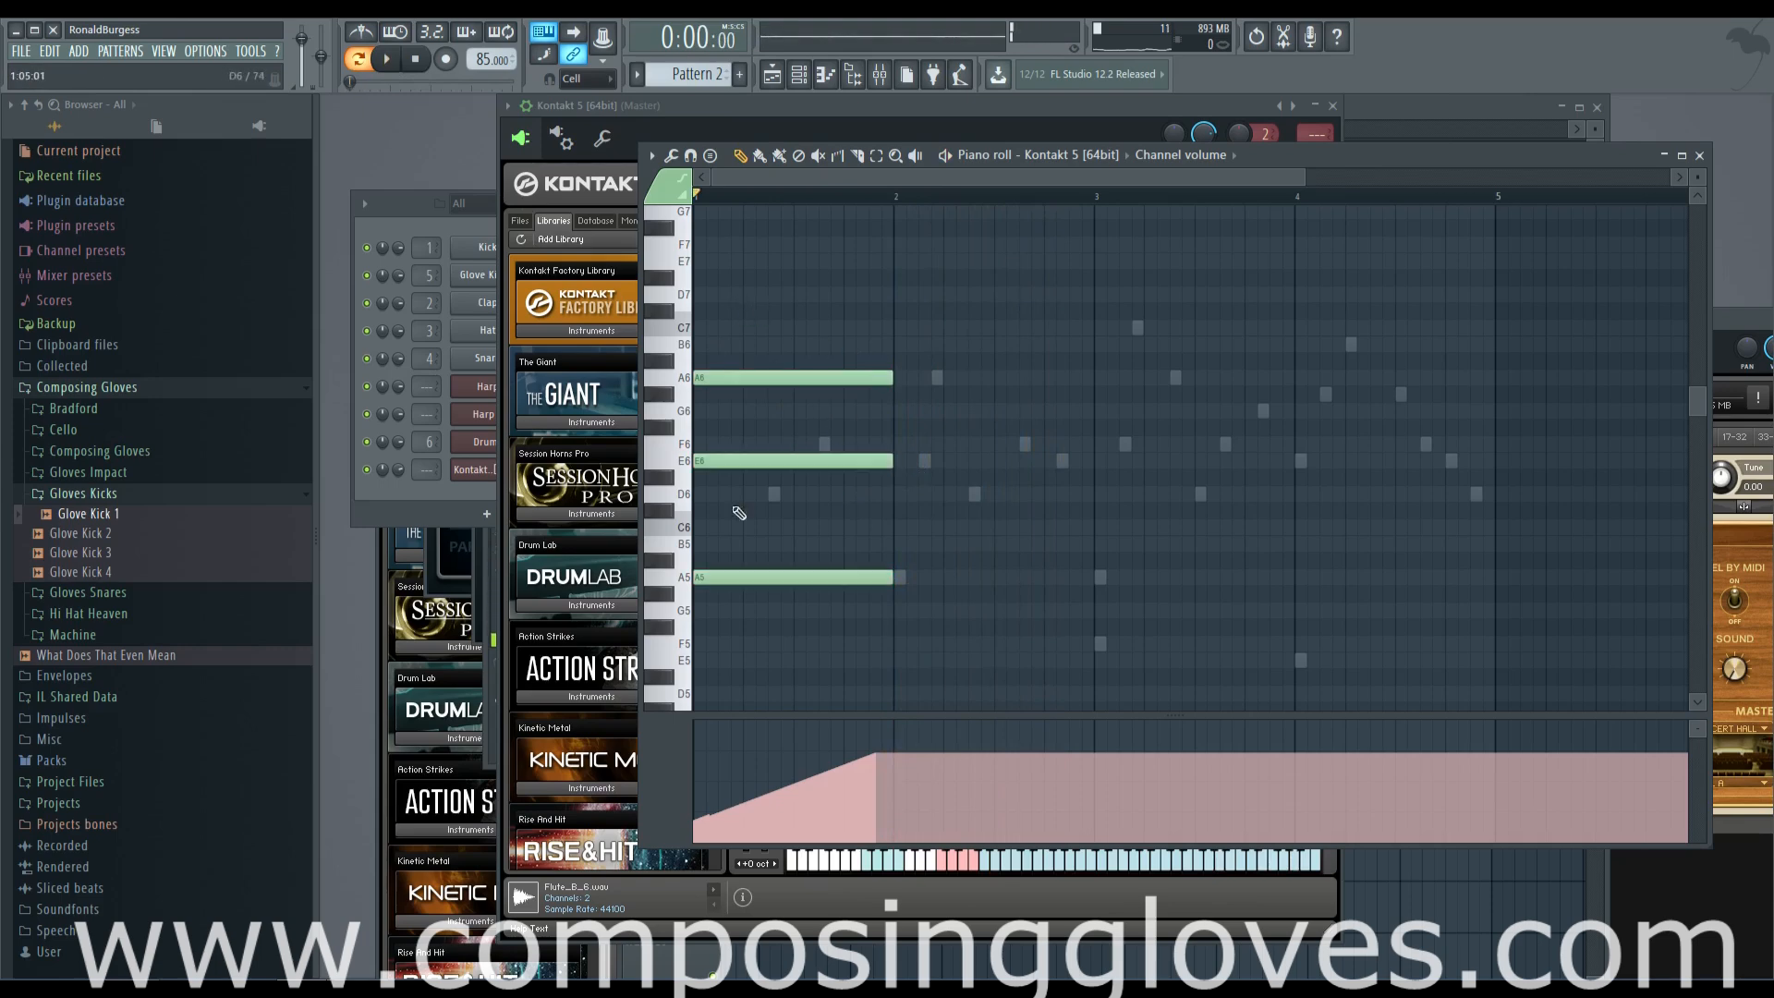
{"action": "left_click", "coordinate": [1099, 647]}
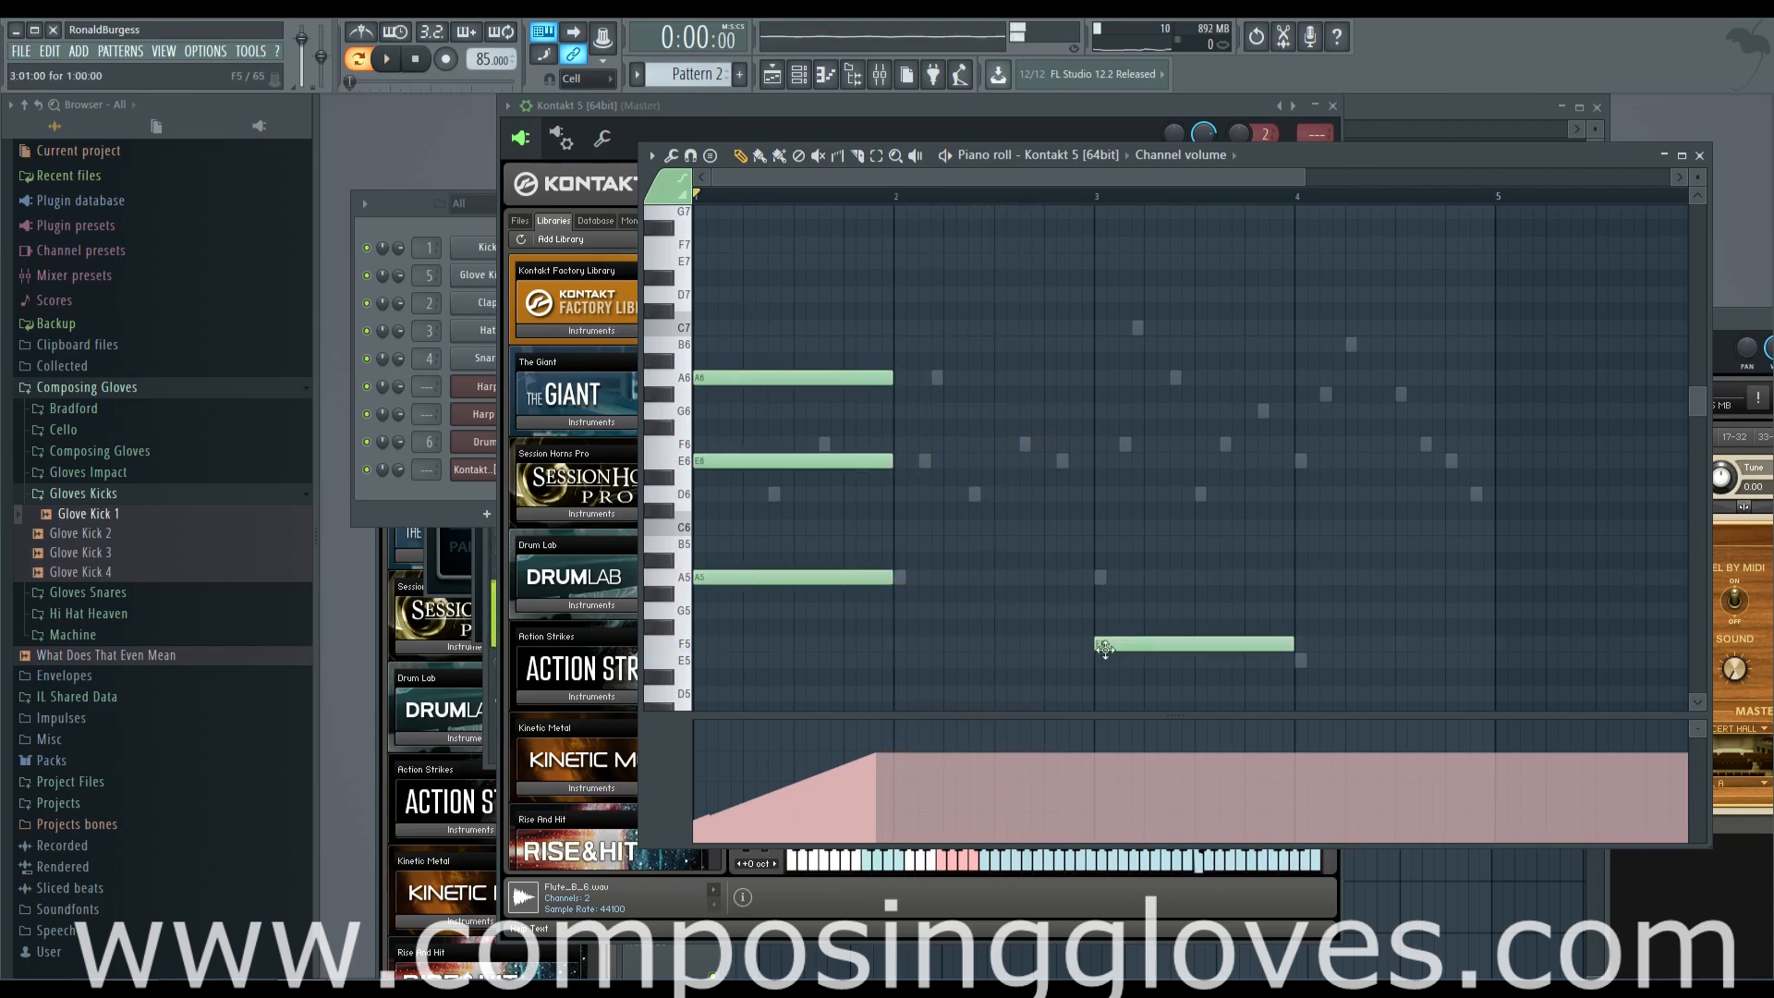
{"action": "left_click", "coordinate": [1103, 574]}
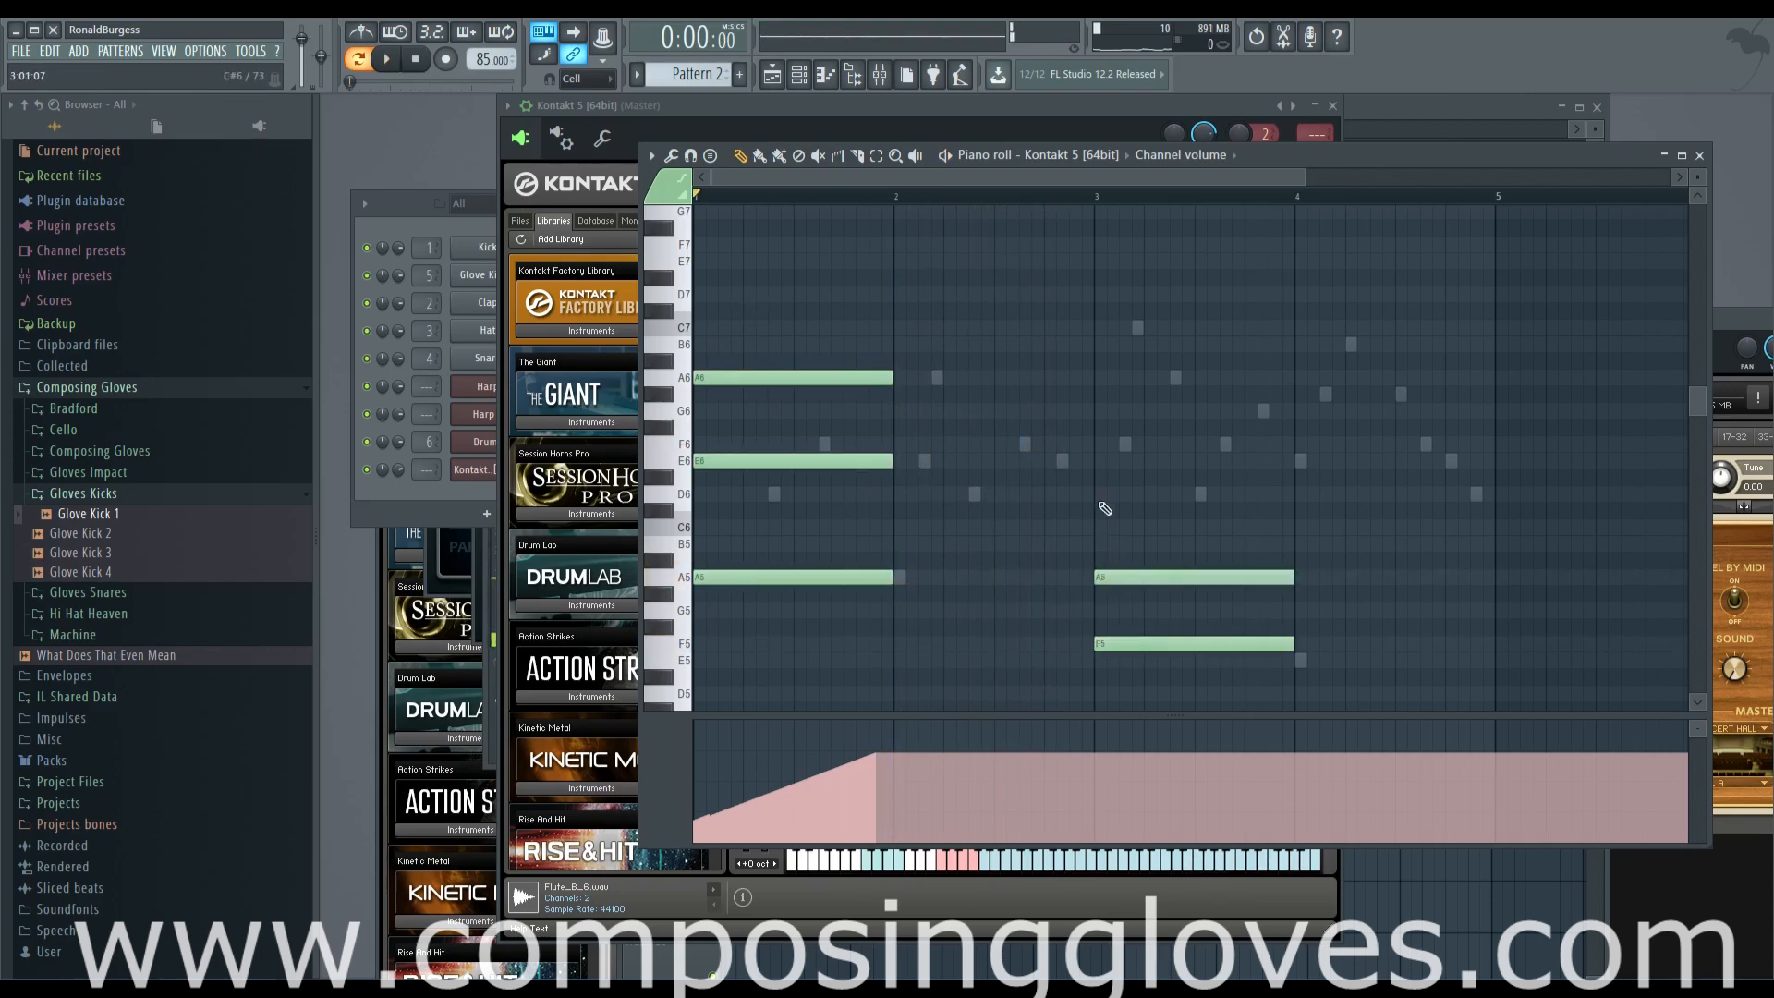
{"action": "left_click", "coordinate": [1101, 445]}
{"action": "key", "text": "space"}
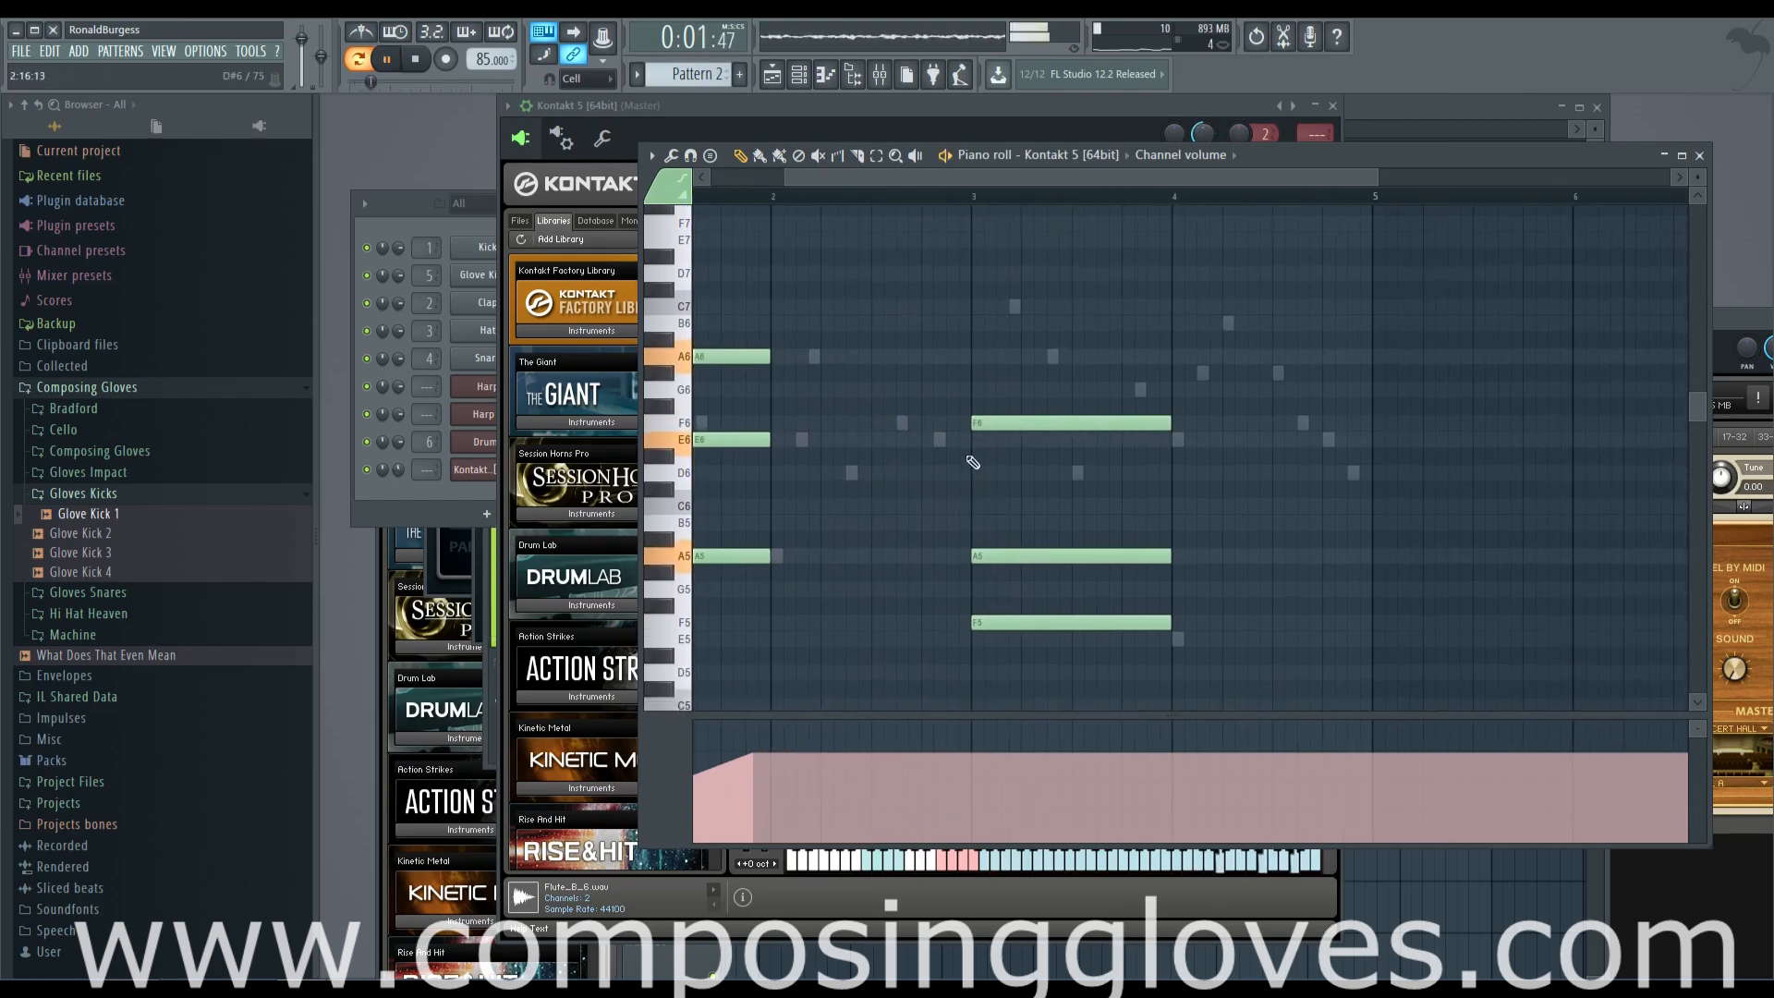
Add a one-bar chord of G#6, E6 and A5 at bar 4
{"action": "left_click", "coordinate": [1179, 372]}
{"action": "left_click", "coordinate": [1179, 440]}
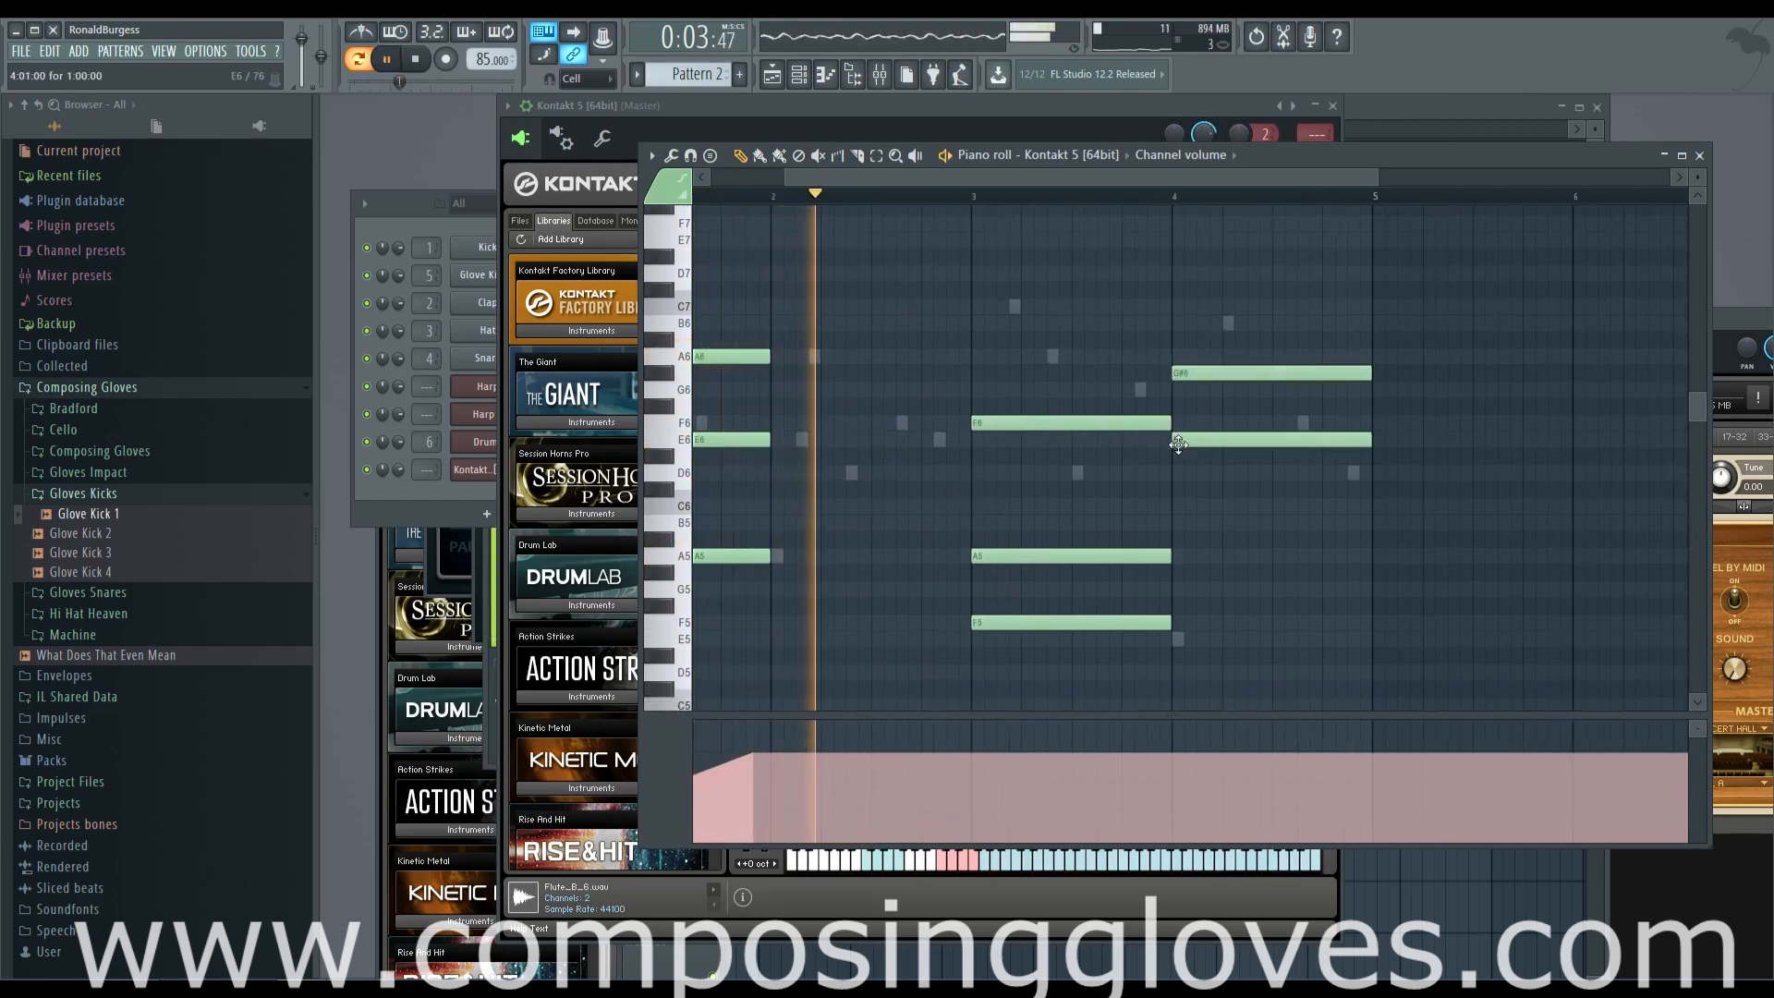
{"action": "left_click", "coordinate": [1179, 557]}
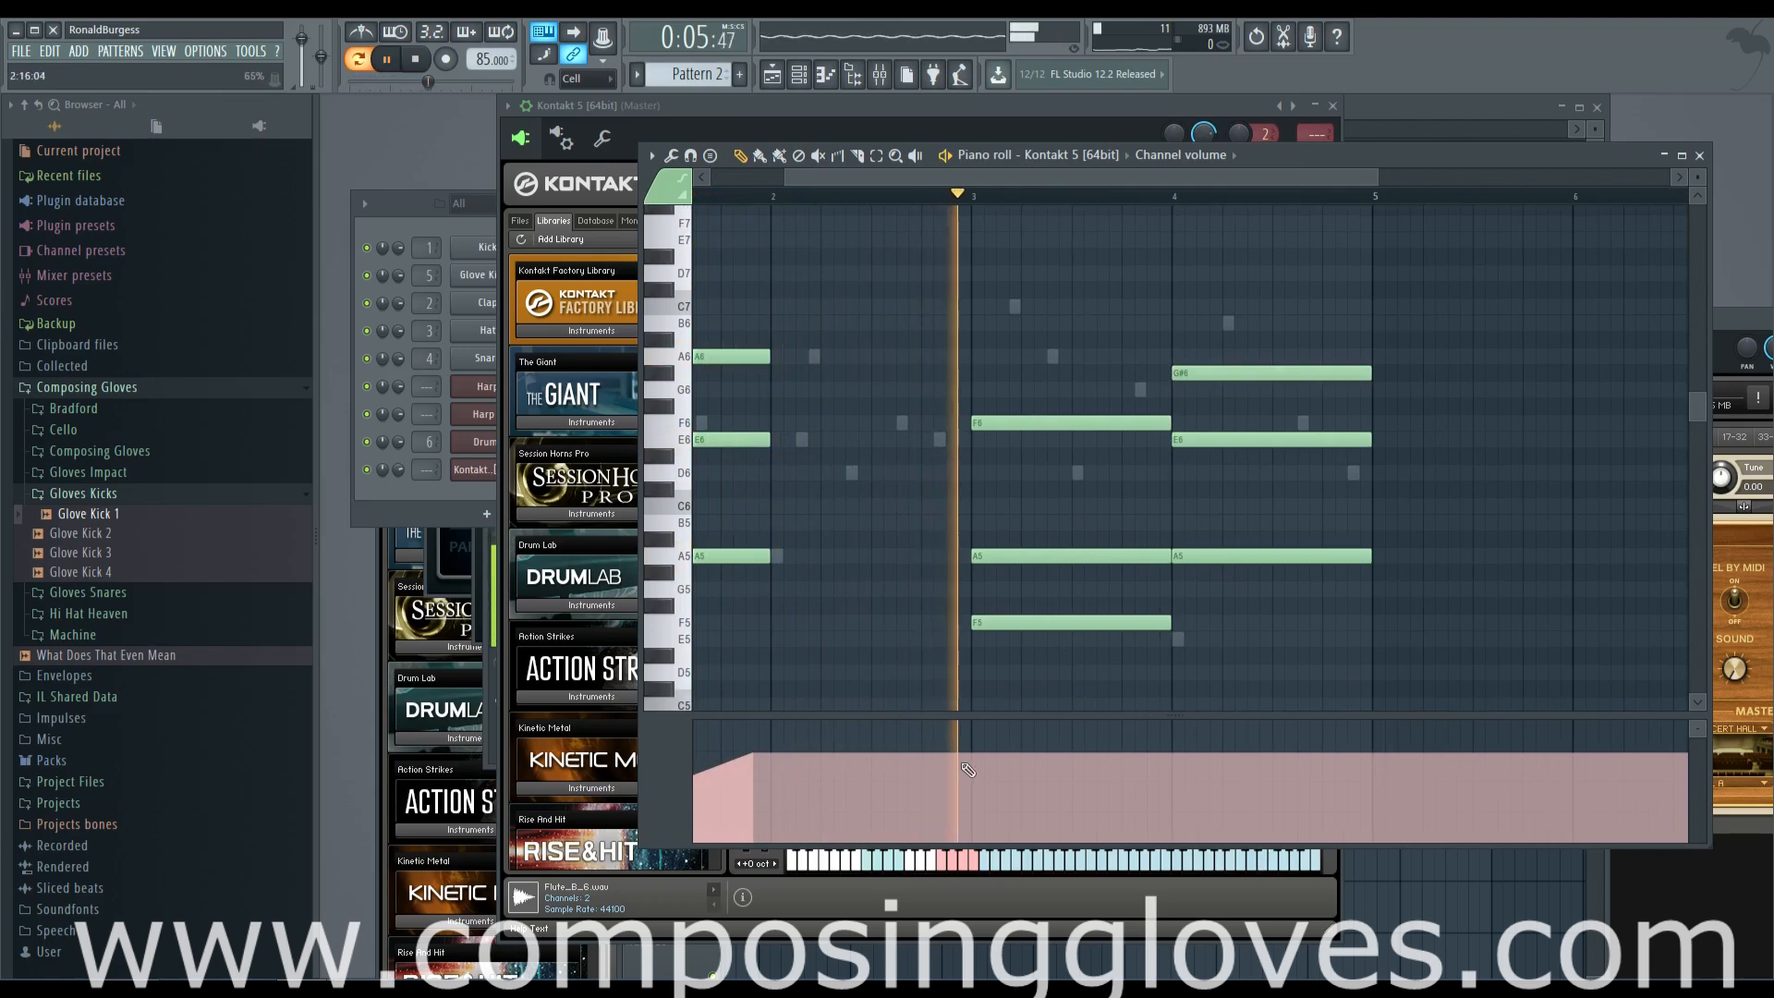
Draw a channel volume ramp rising from near zero at bar 3 to the end of bar 4, and return to the playlist
{"action": "left_click", "coordinate": [968, 823]}
{"action": "left_click_drag", "start_coordinate": [983, 827], "coordinate": [1164, 765]}
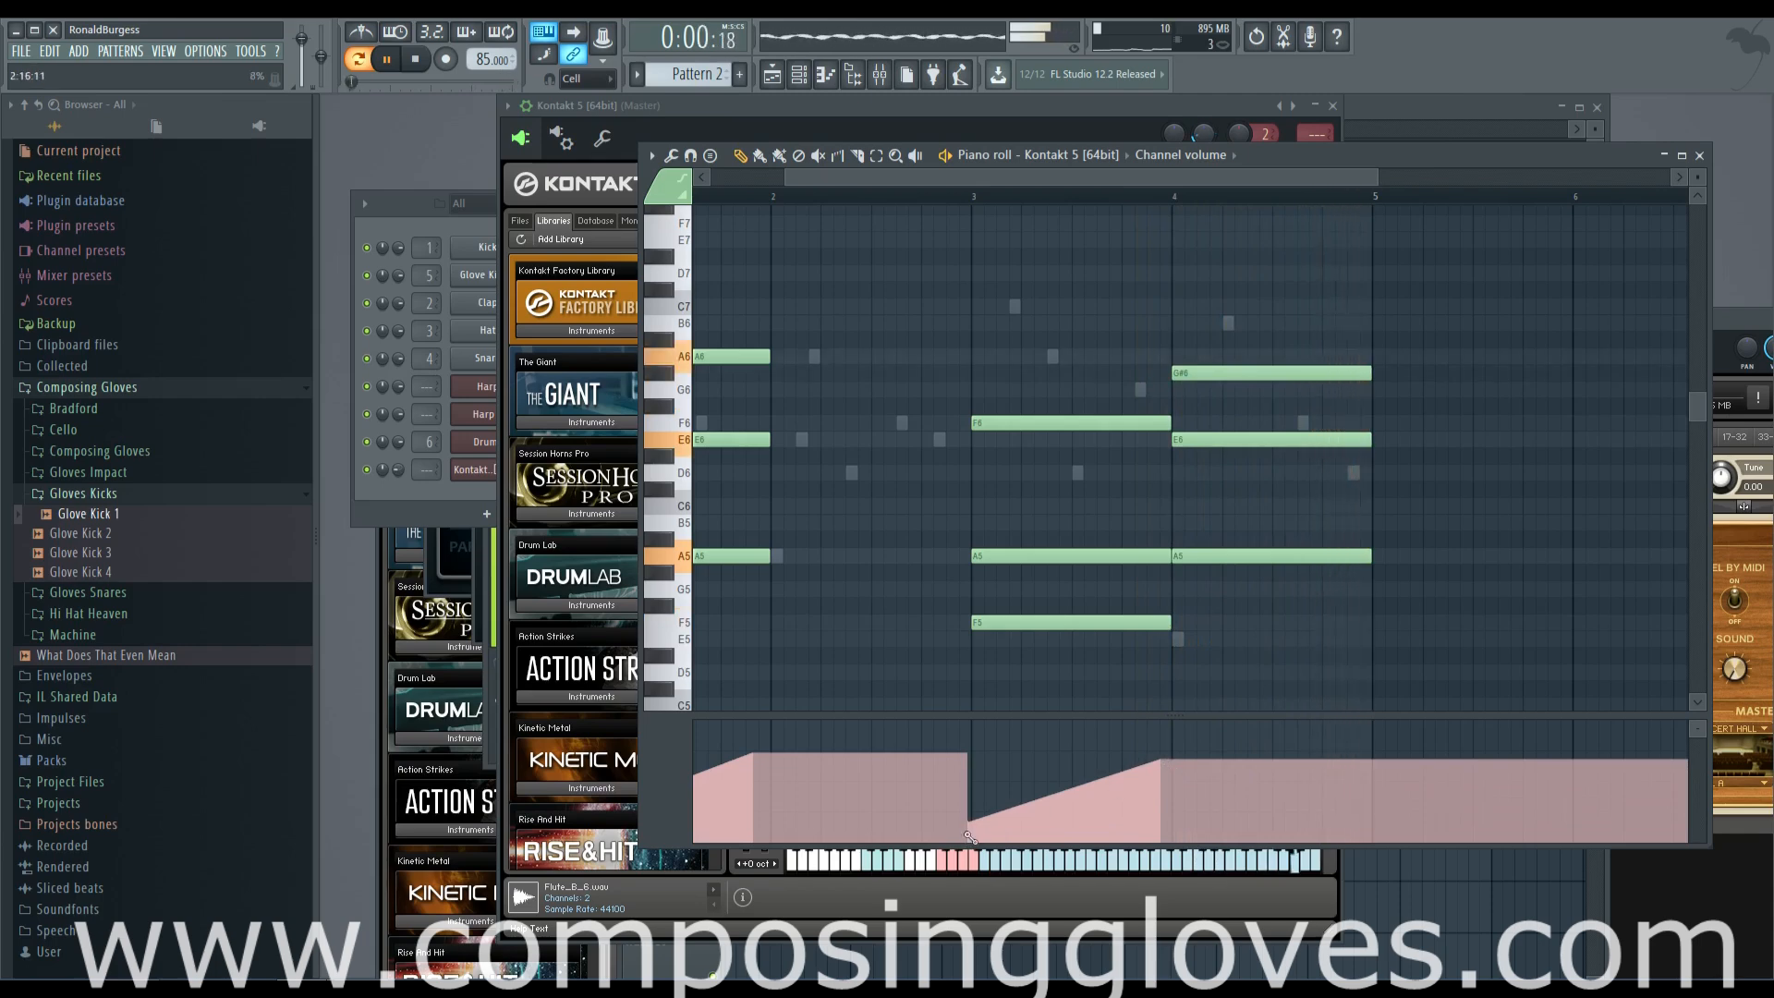
{"action": "mouse_move", "coordinate": [1007, 834]}
{"action": "left_mouse_down"}
{"action": "mouse_move", "coordinate": [1113, 778]}
{"action": "mouse_move", "coordinate": [1238, 818]}
{"action": "mouse_move", "coordinate": [1363, 756]}
{"action": "left_mouse_up"}
{"action": "left_click_drag", "start_coordinate": [1202, 672], "coordinate": [1325, 670]}
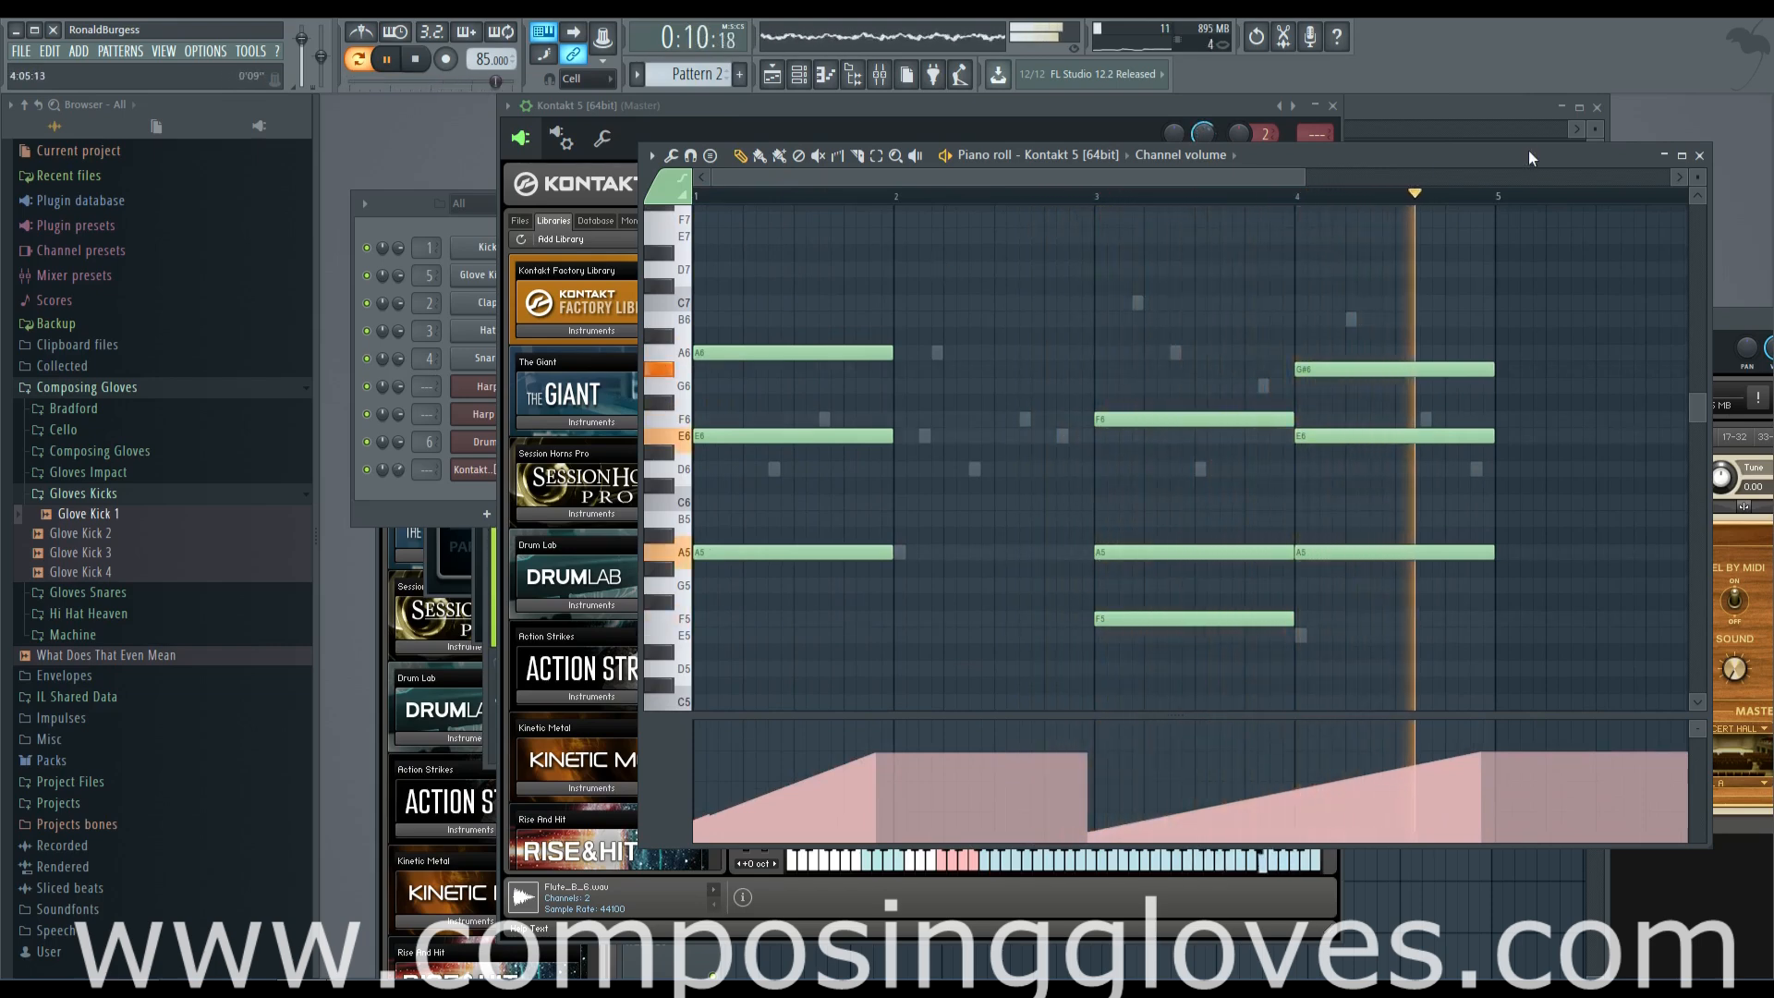
{"action": "key", "text": "F5"}
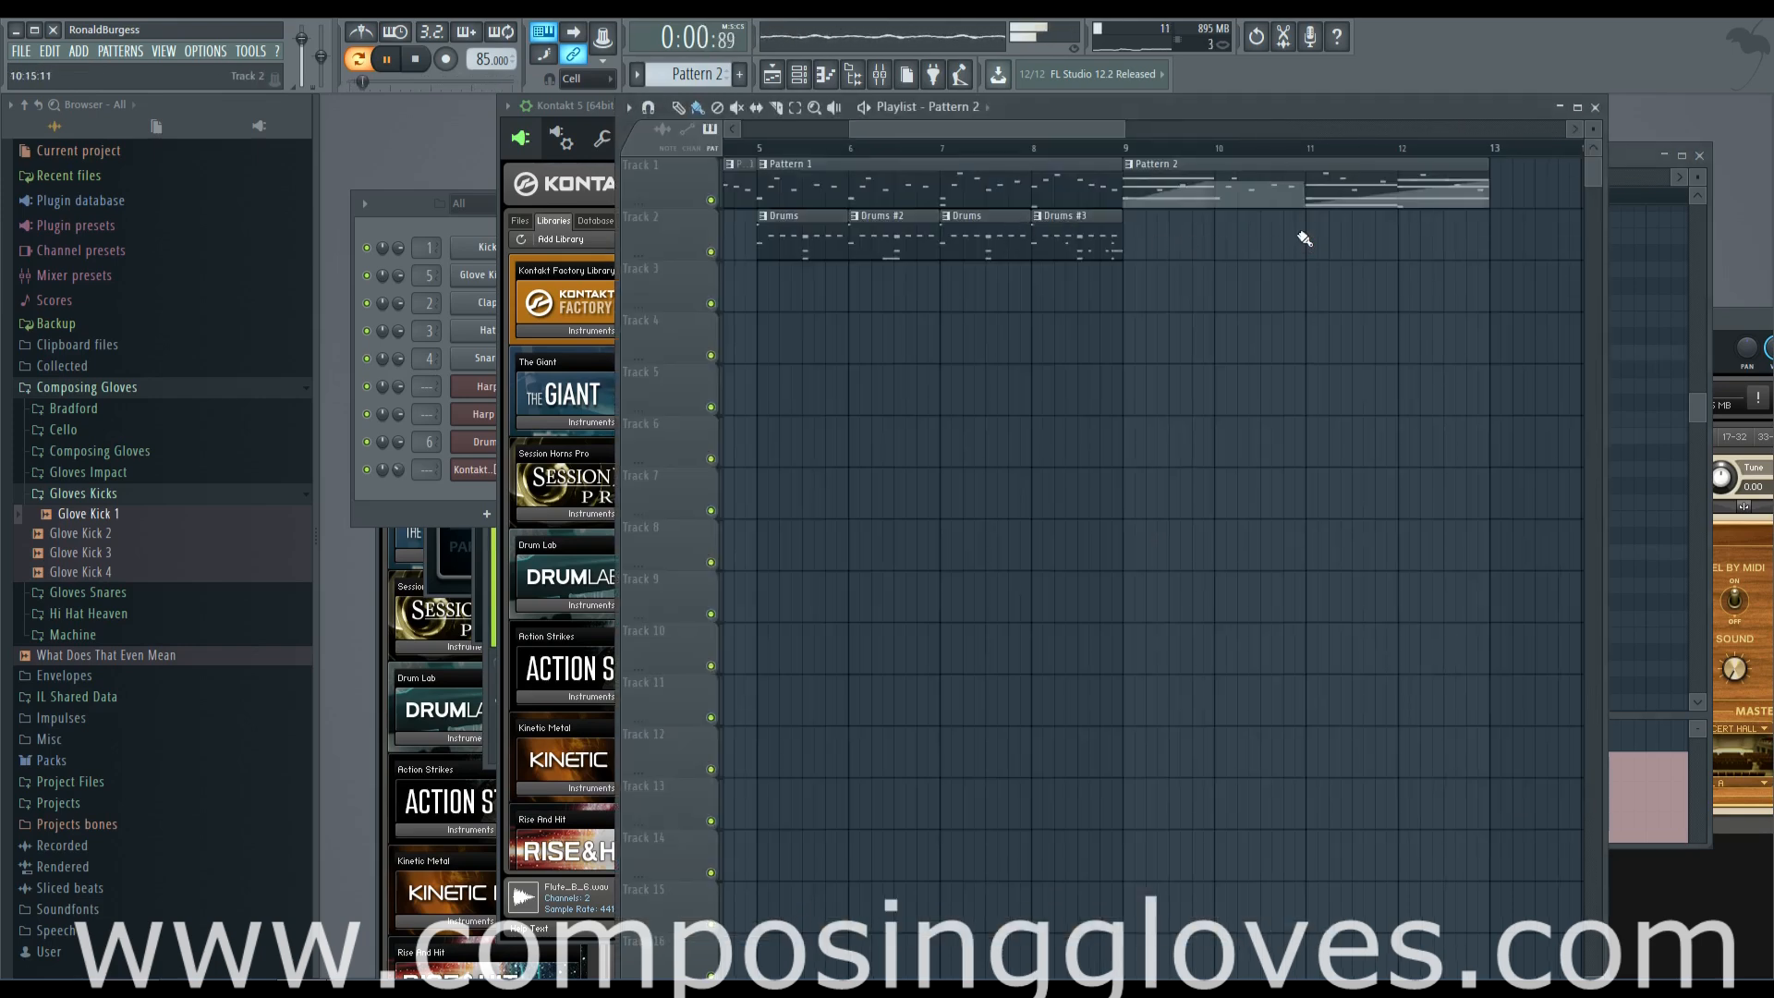
Reshape the string channel volume in bar 4 to peak mid-bar and fall to about 16% by bar 5
{"action": "left_click_drag", "start_coordinate": [1009, 129], "coordinate": [1067, 129]}
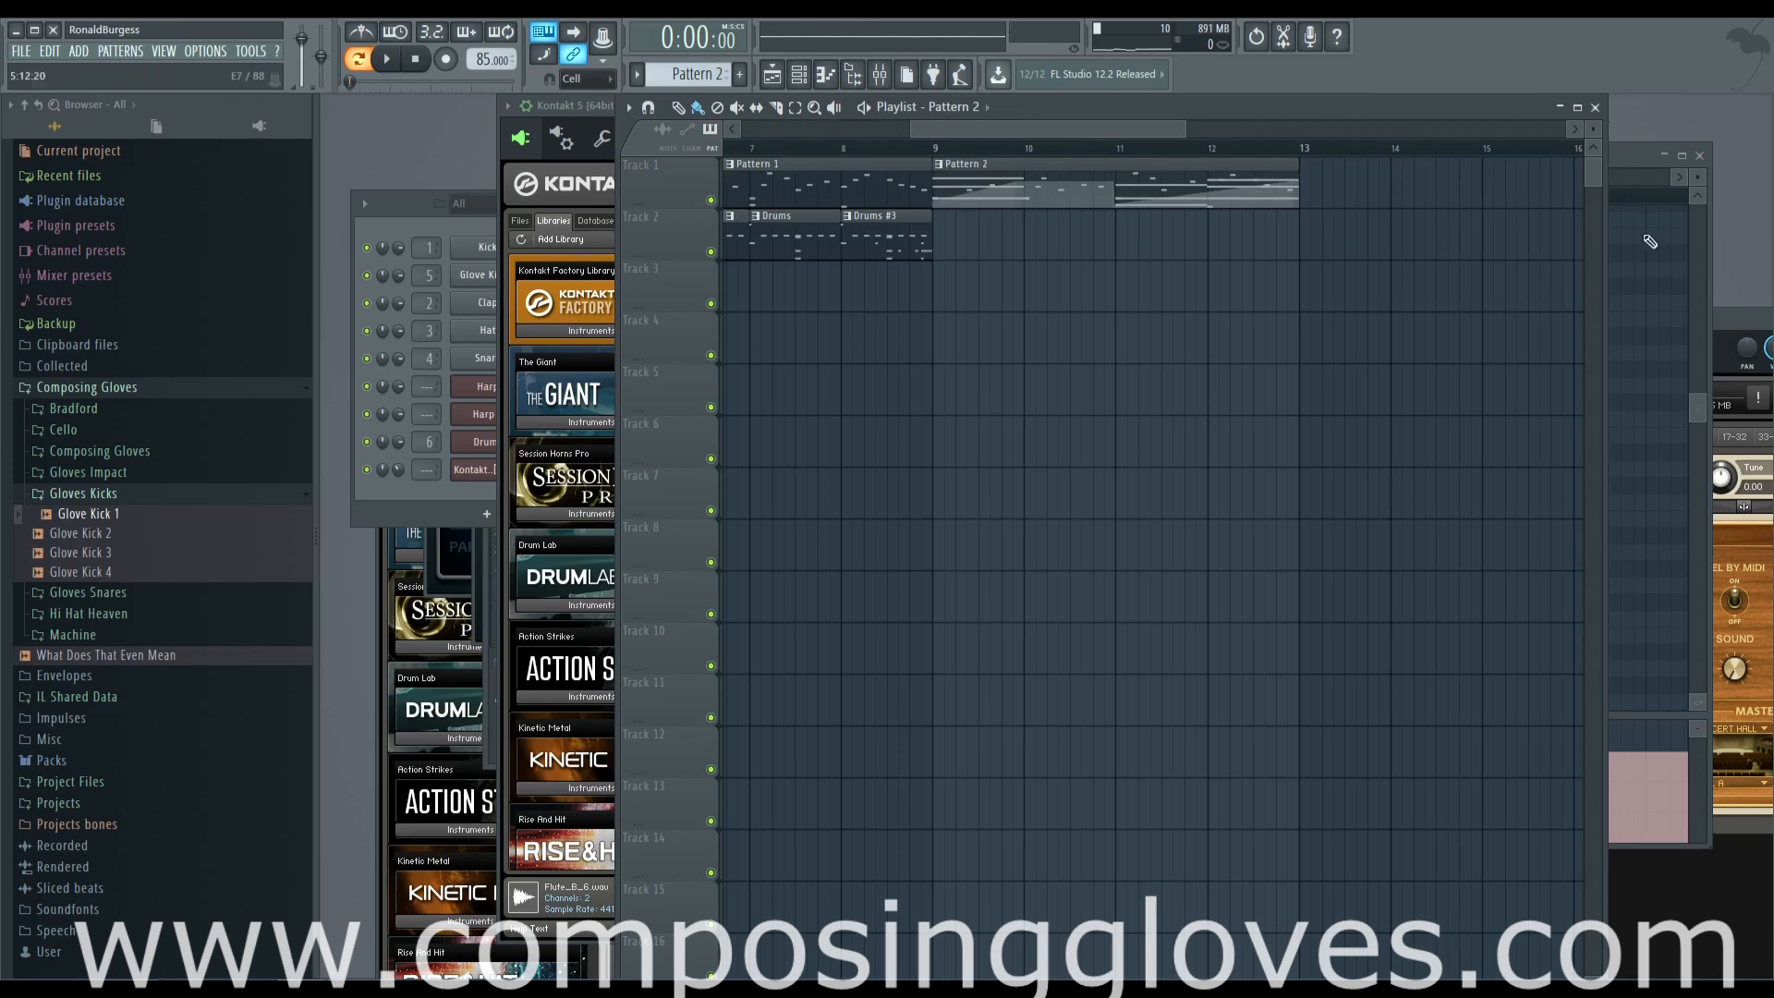
{"action": "left_click", "coordinate": [1625, 181]}
{"action": "left_click_drag", "start_coordinate": [1042, 175], "coordinate": [1067, 176]}
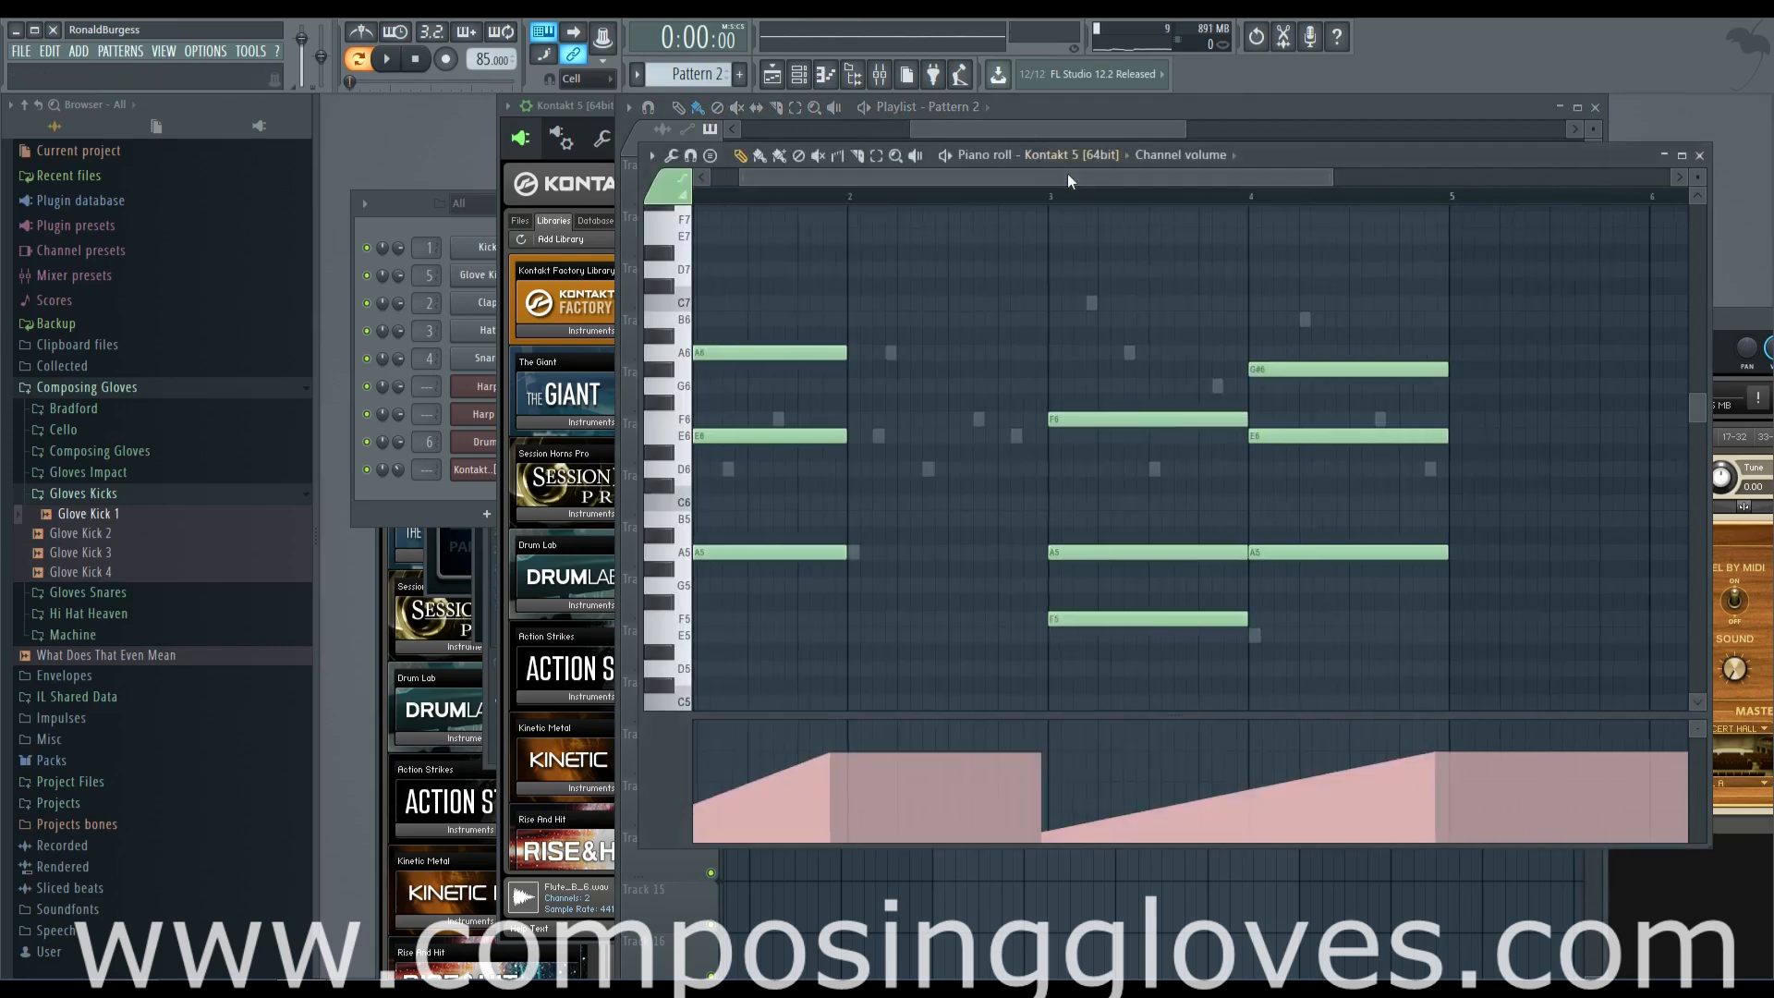
{"action": "scroll", "coordinate": [1309, 750], "scroll_direction": "up", "scroll_amount": 2}
{"action": "left_click_drag", "start_coordinate": [1318, 759], "coordinate": [1282, 757]}
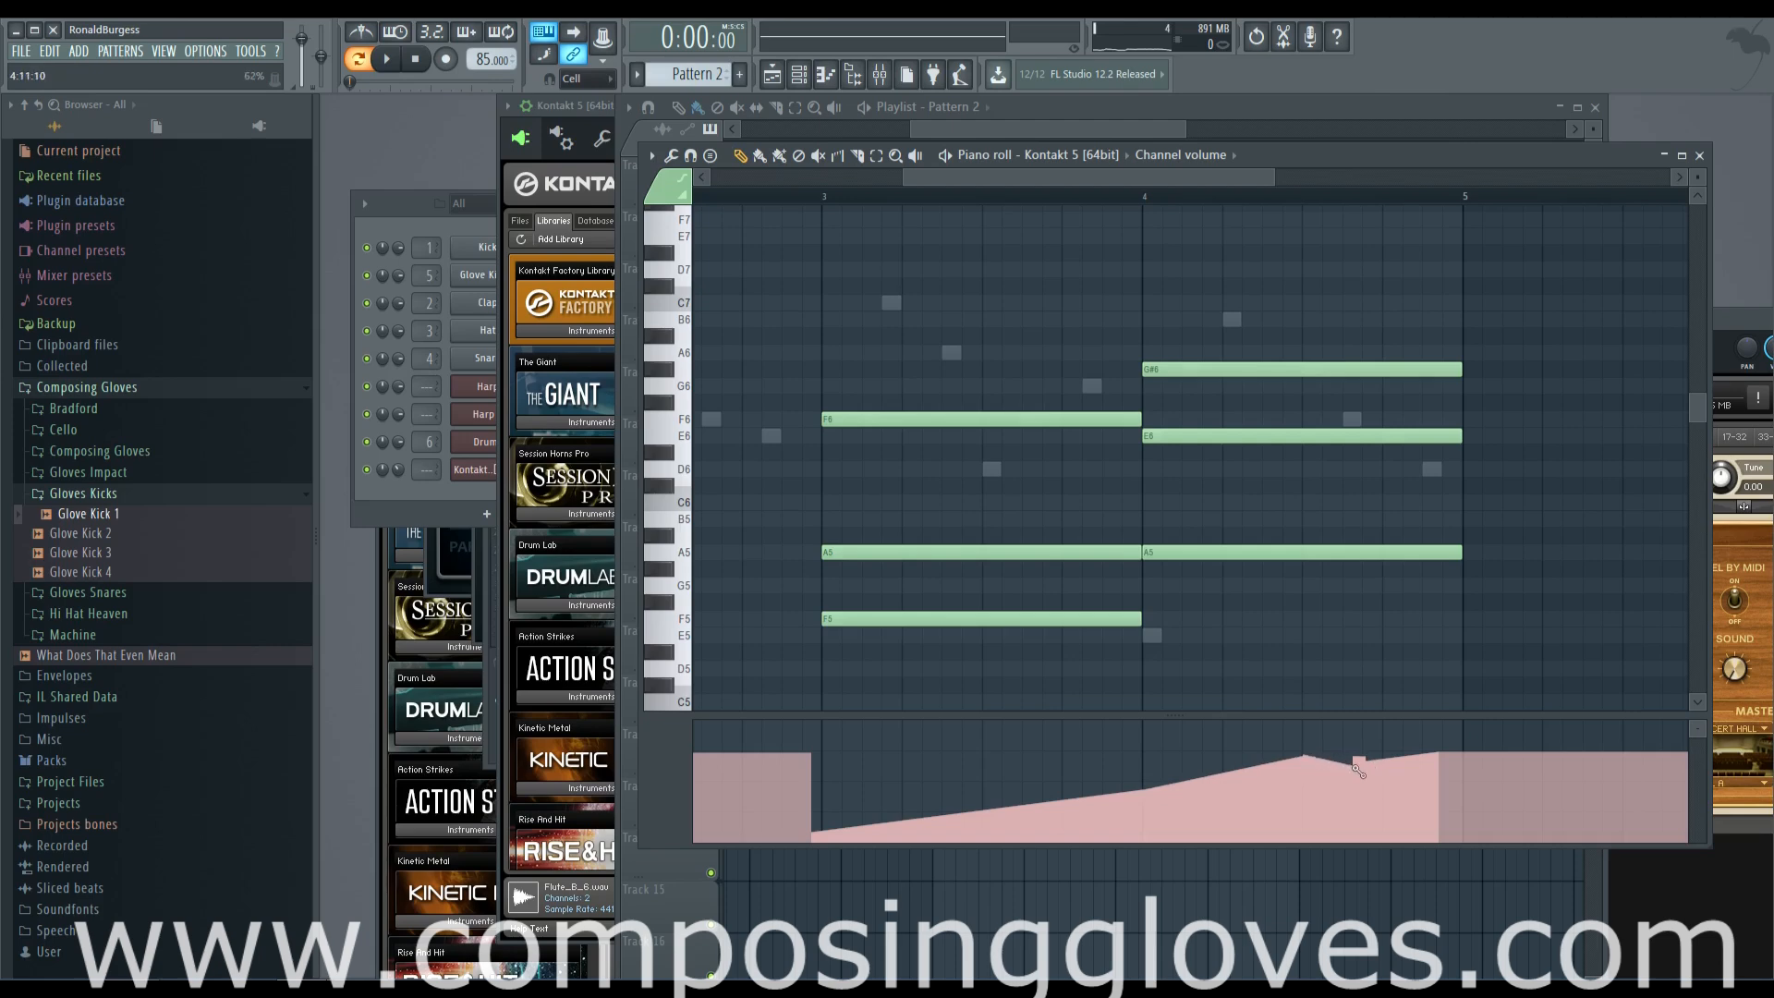
{"action": "left_click_drag", "start_coordinate": [1402, 787], "coordinate": [1461, 845]}
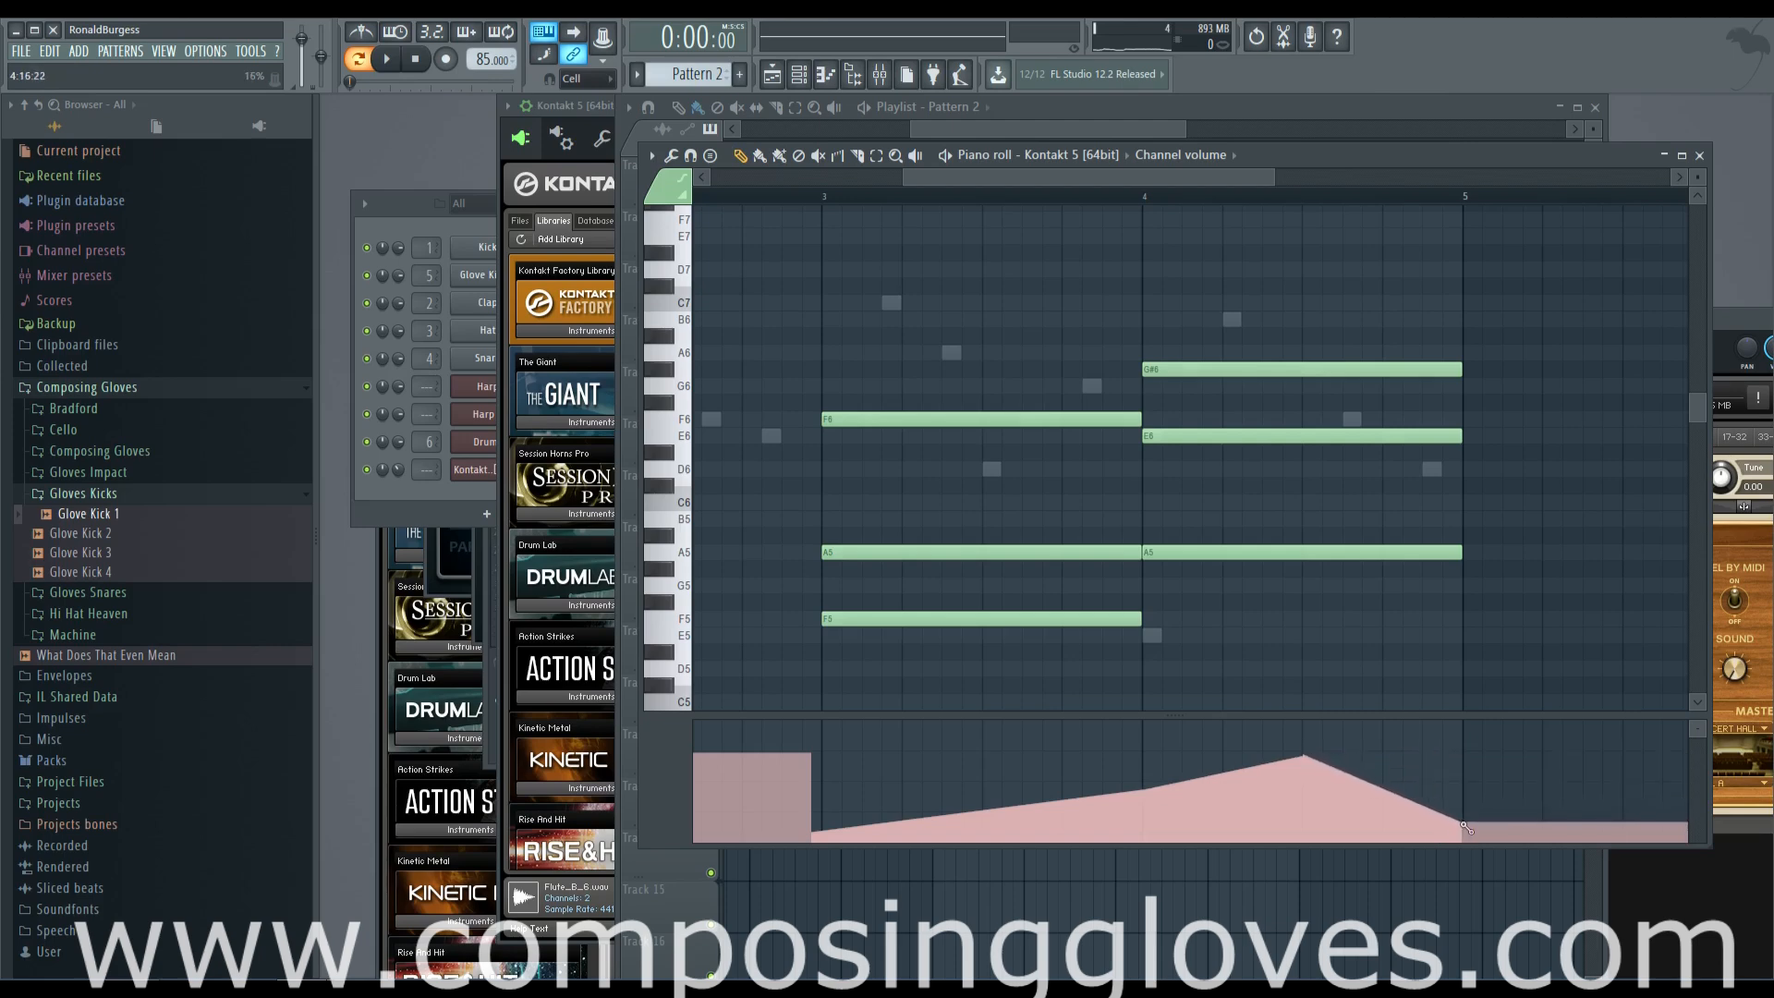
Play back the pattern in the piano roll to check the swell and fade across bars 3 and 4
{"action": "key", "text": "space"}
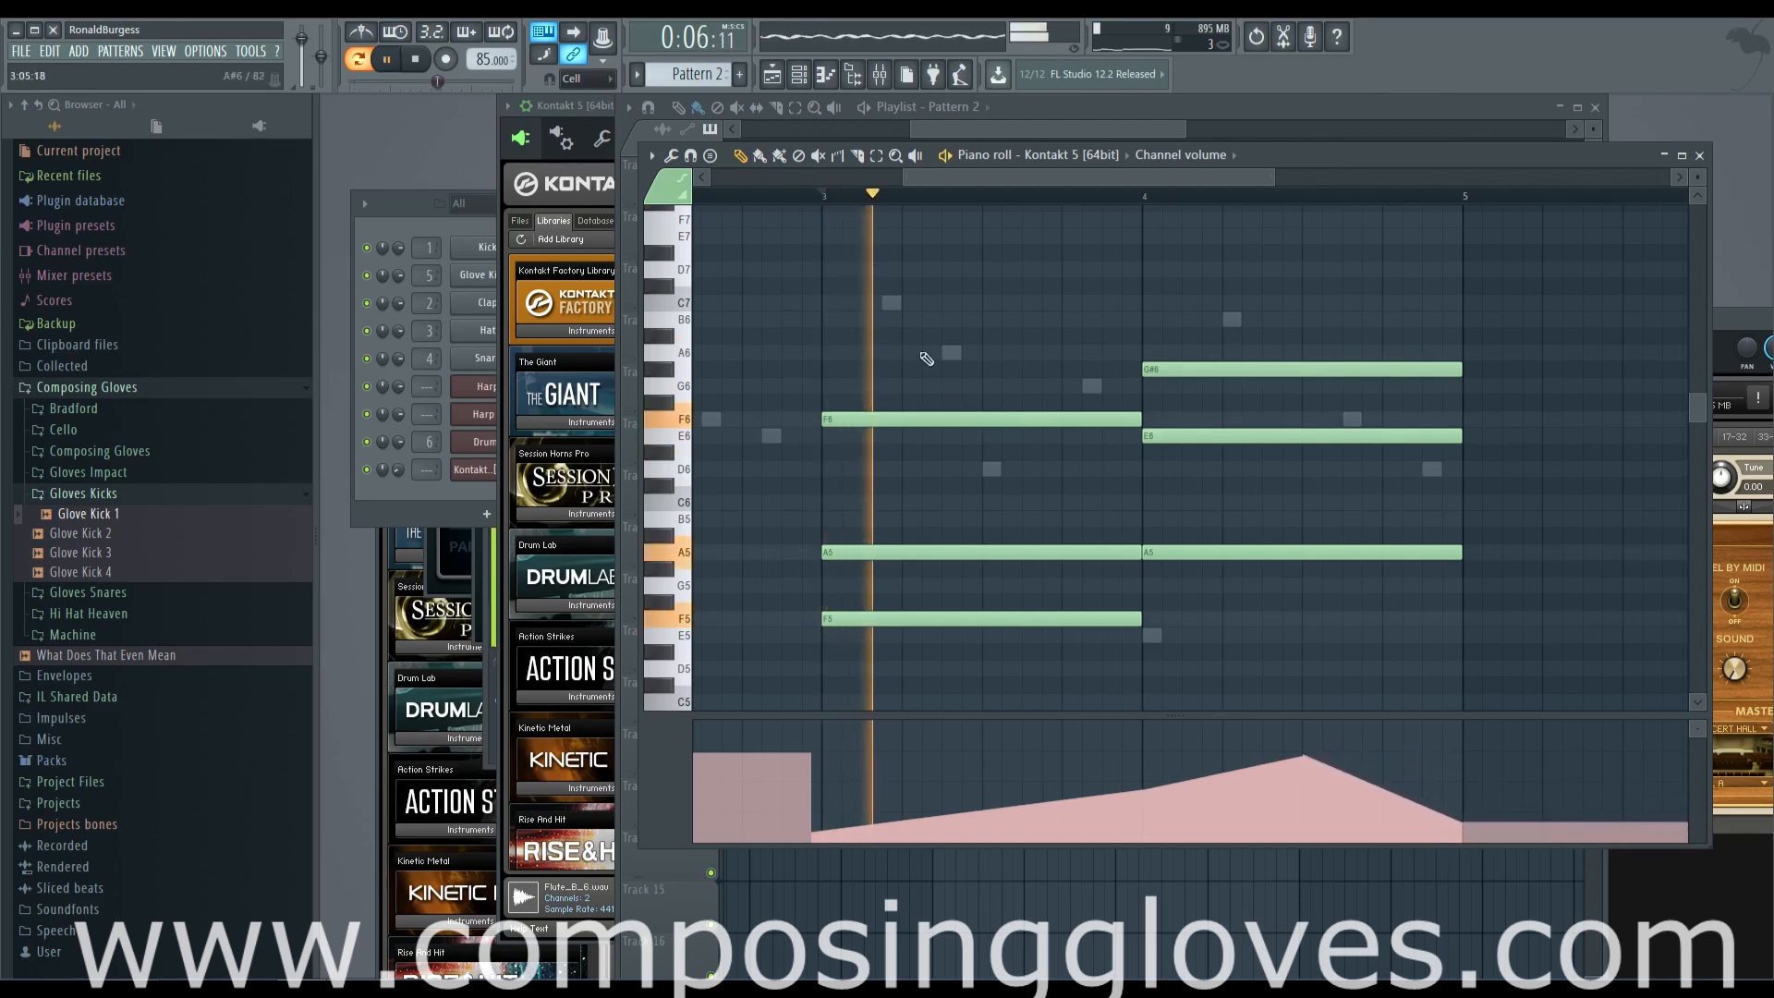
{"action": "left_click_drag", "start_coordinate": [1317, 609], "coordinate": [1146, 590]}
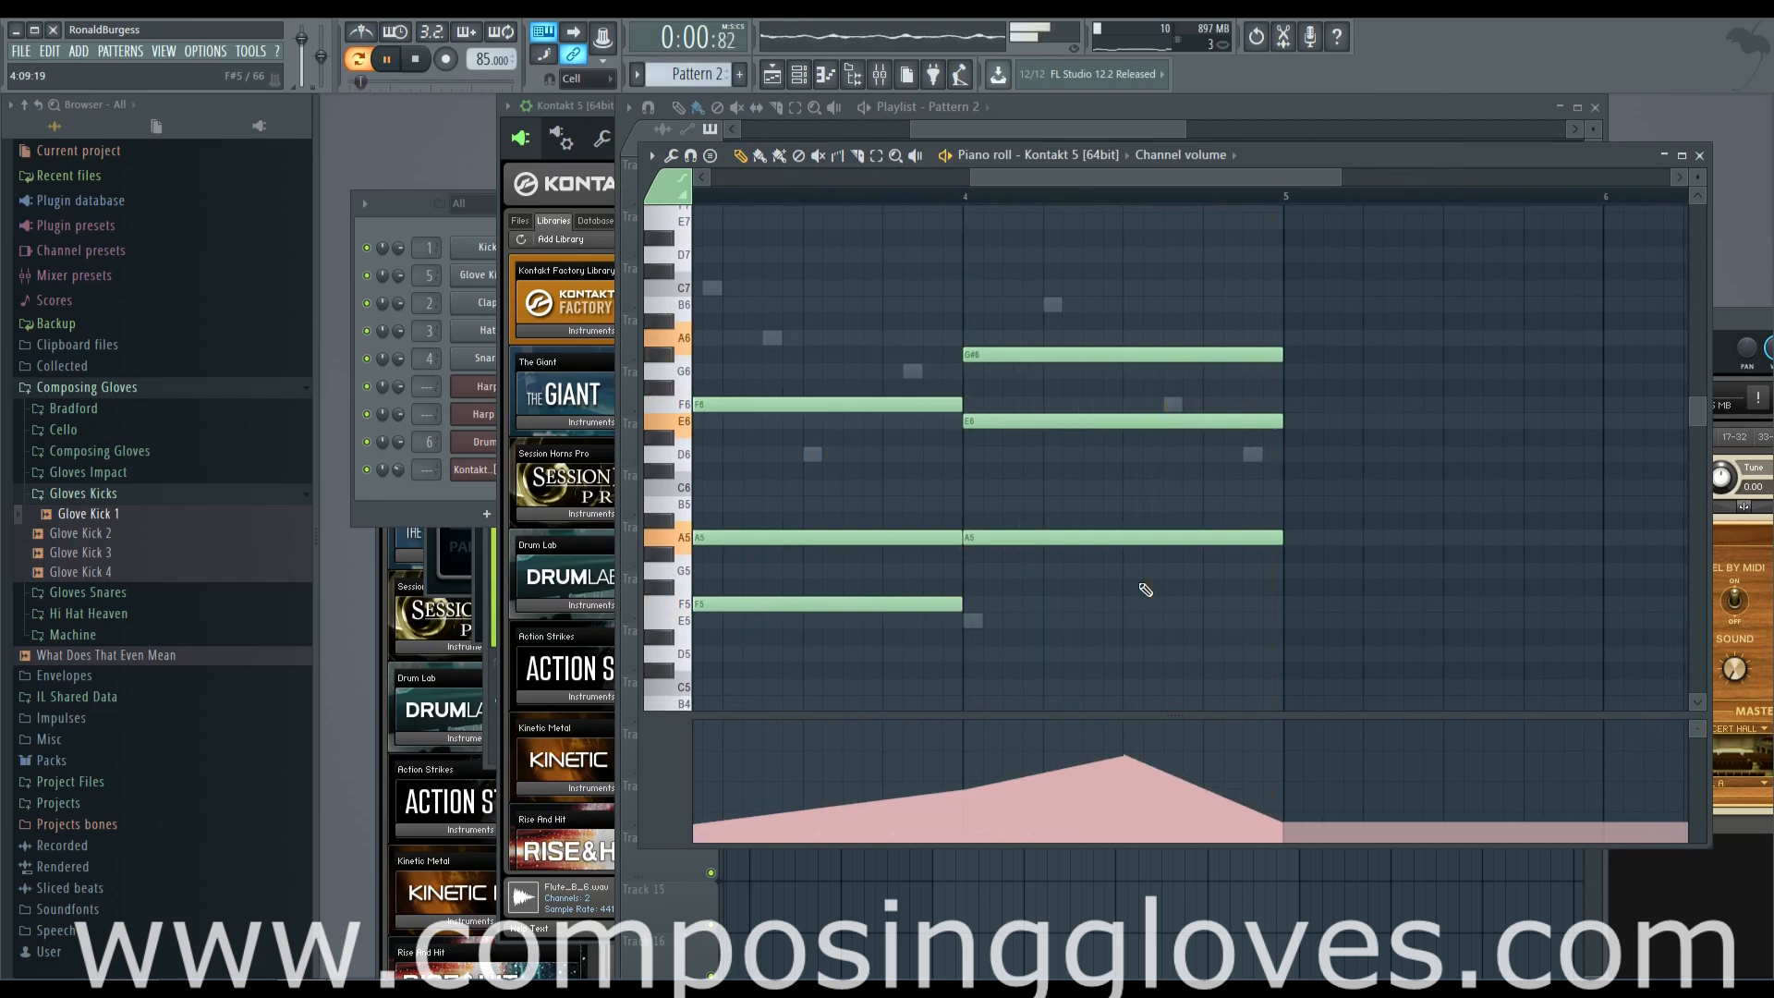
{"action": "key", "text": "space"}
Duplicate the four drum clips from bars 5–8 on Track 2 to bars 9–12 beneath Pattern 2
{"action": "left_click", "coordinate": [1095, 130]}
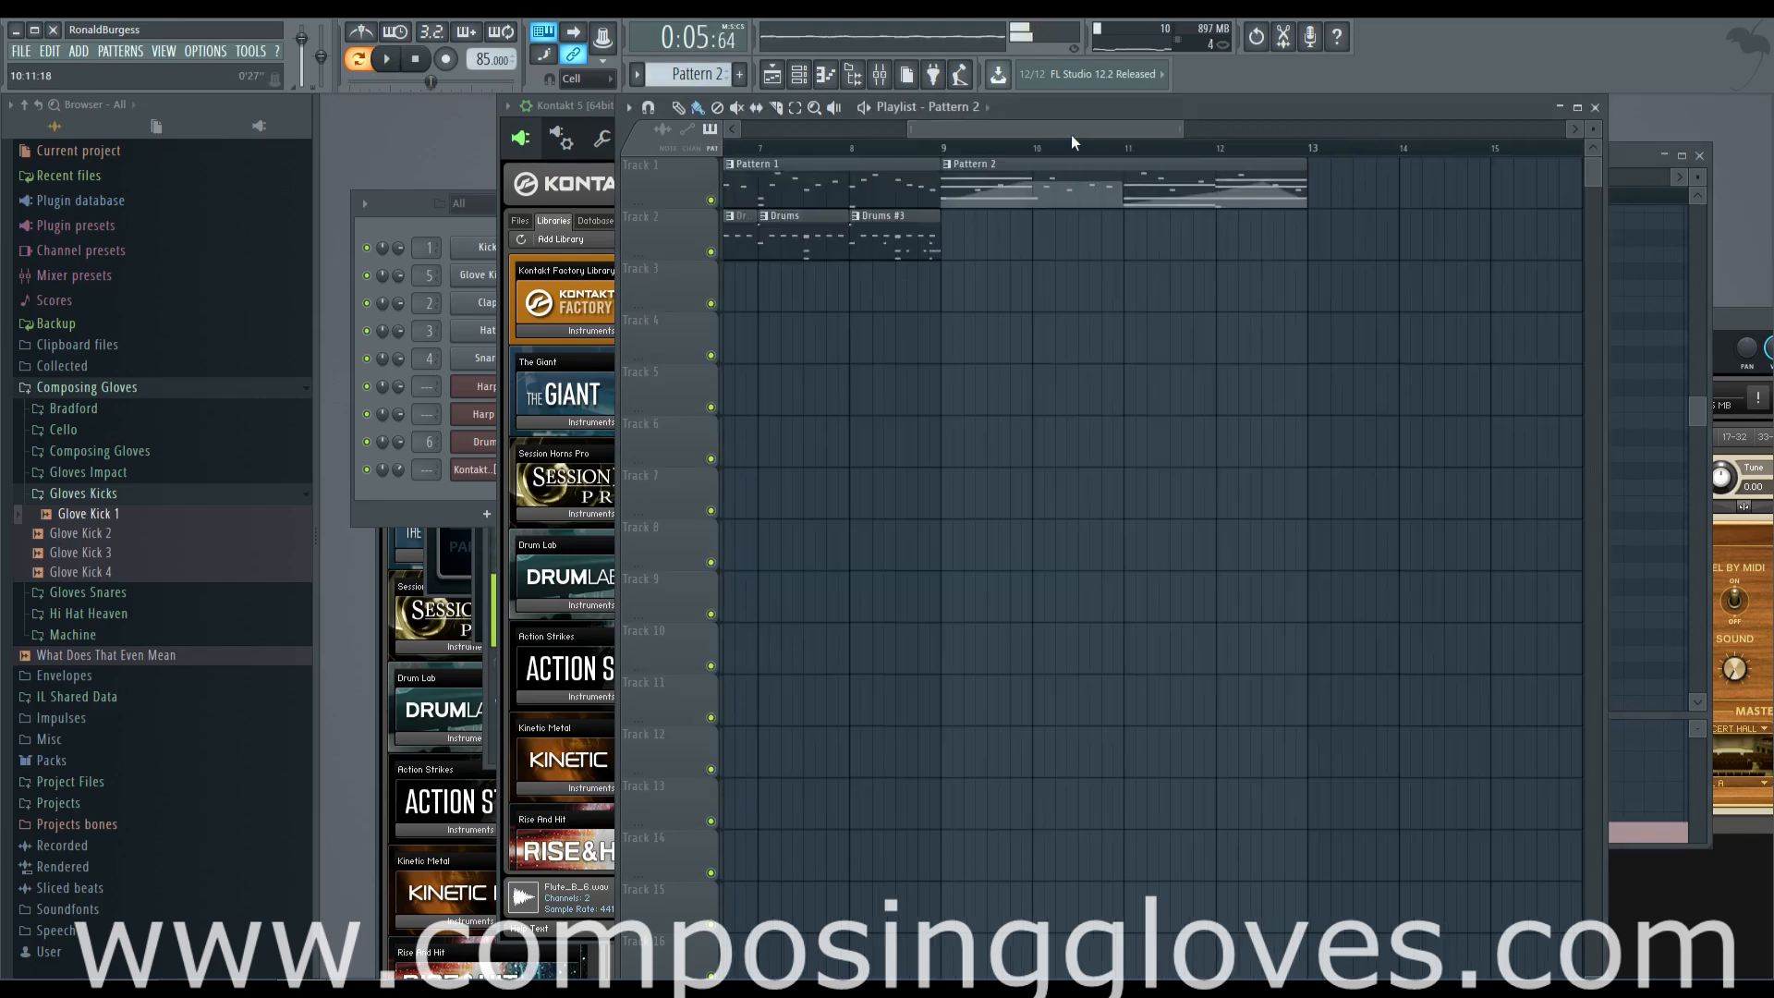
{"action": "left_click", "coordinate": [470, 195]}
{"action": "left_click_drag", "start_coordinate": [1143, 129], "coordinate": [1081, 145]}
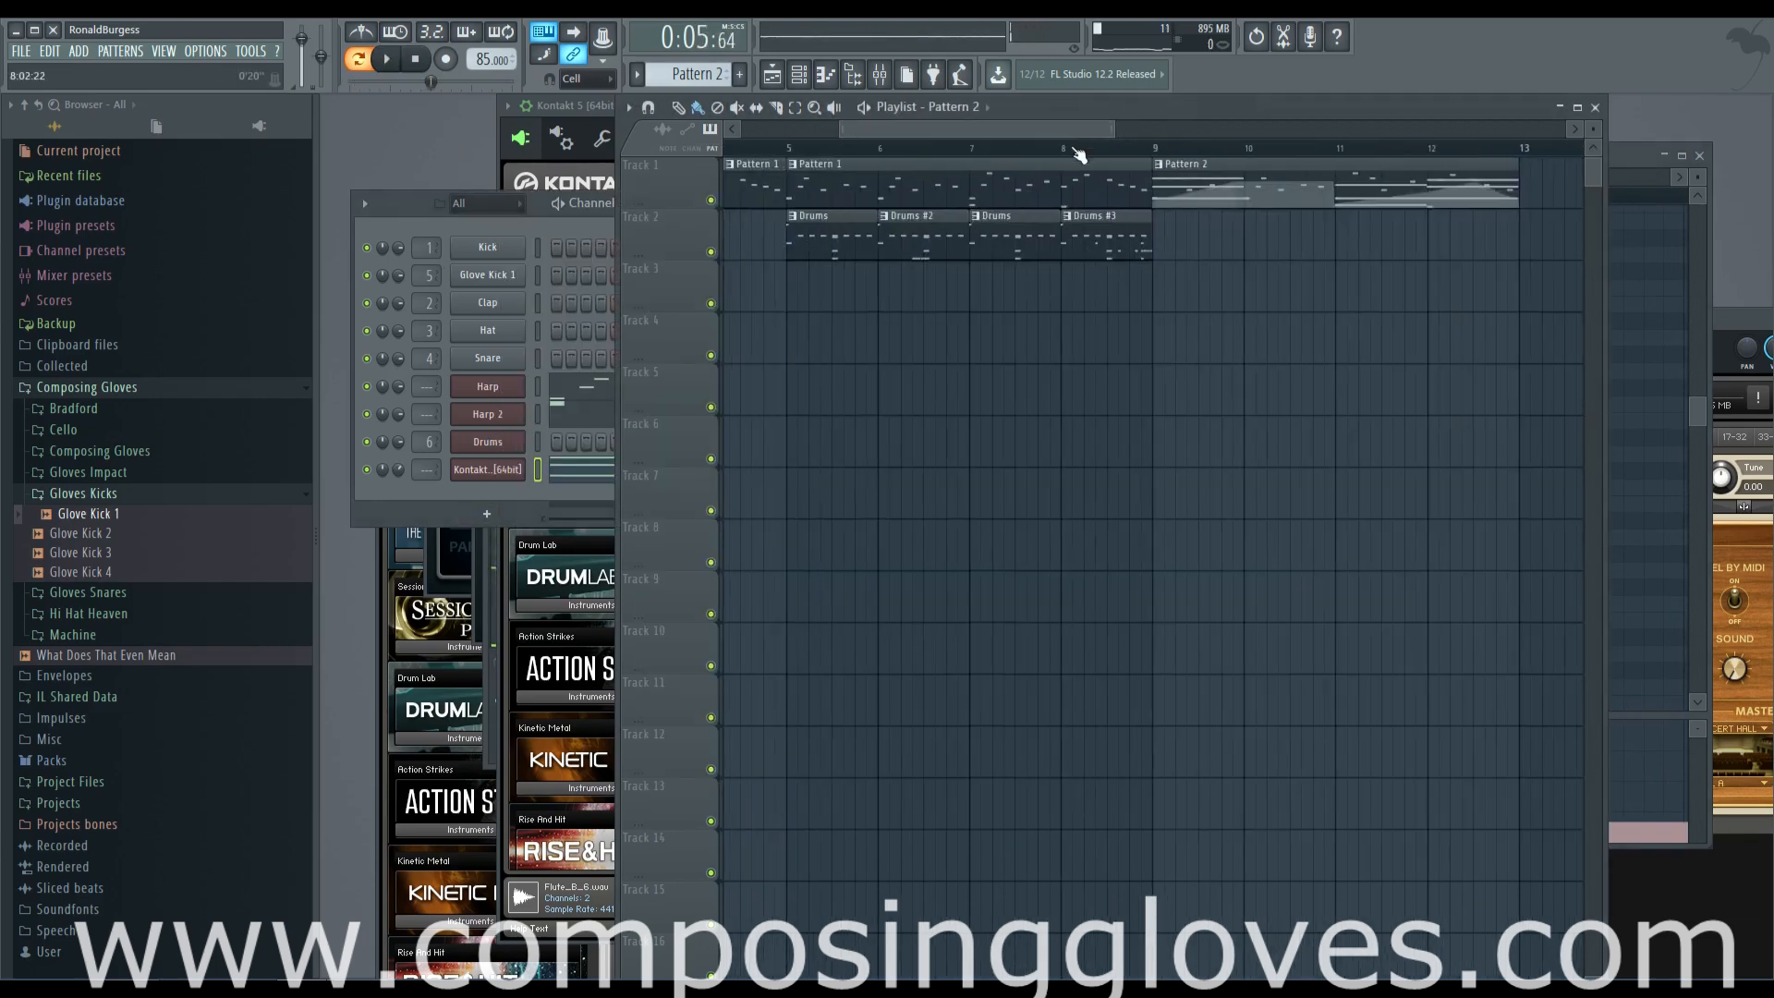
{"action": "scroll", "coordinate": [1038, 185], "scroll_direction": "down", "scroll_amount": 2}
{"action": "left_click_drag", "start_coordinate": [906, 240], "coordinate": [1106, 232]}
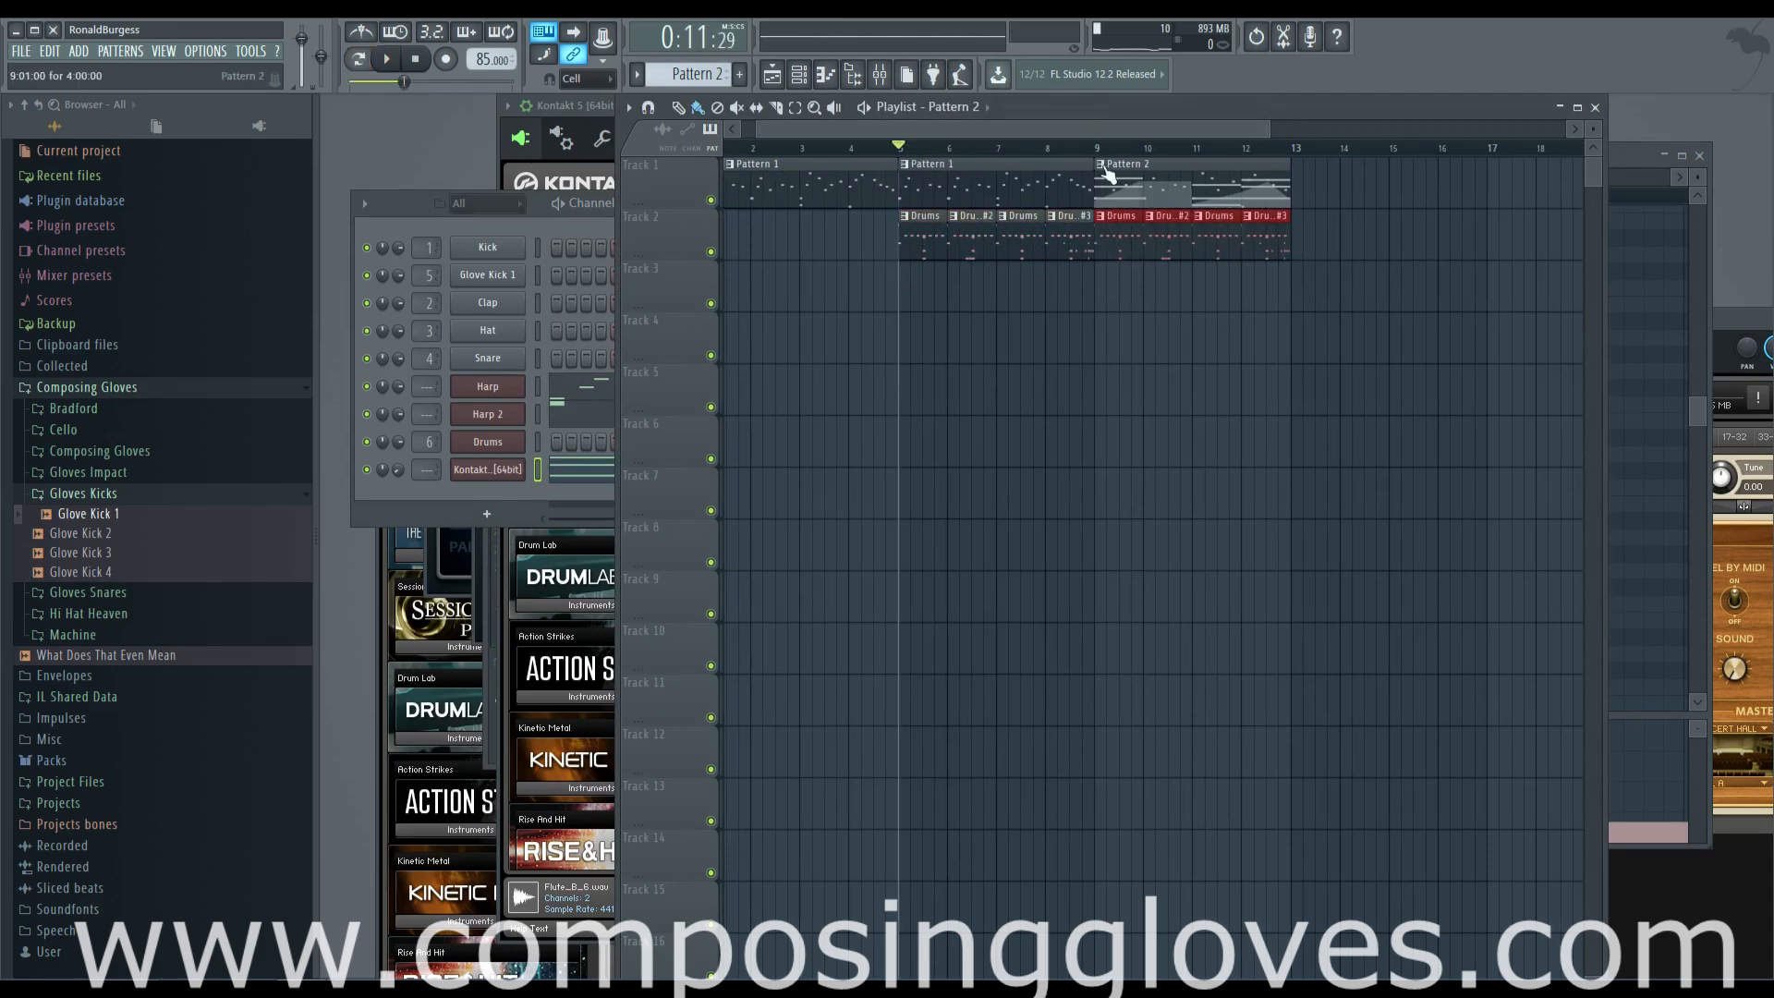
{"action": "scroll", "coordinate": [1110, 173], "scroll_direction": "up", "scroll_amount": 2}
{"action": "scroll", "coordinate": [1016, 155], "scroll_direction": "down", "scroll_amount": 4}
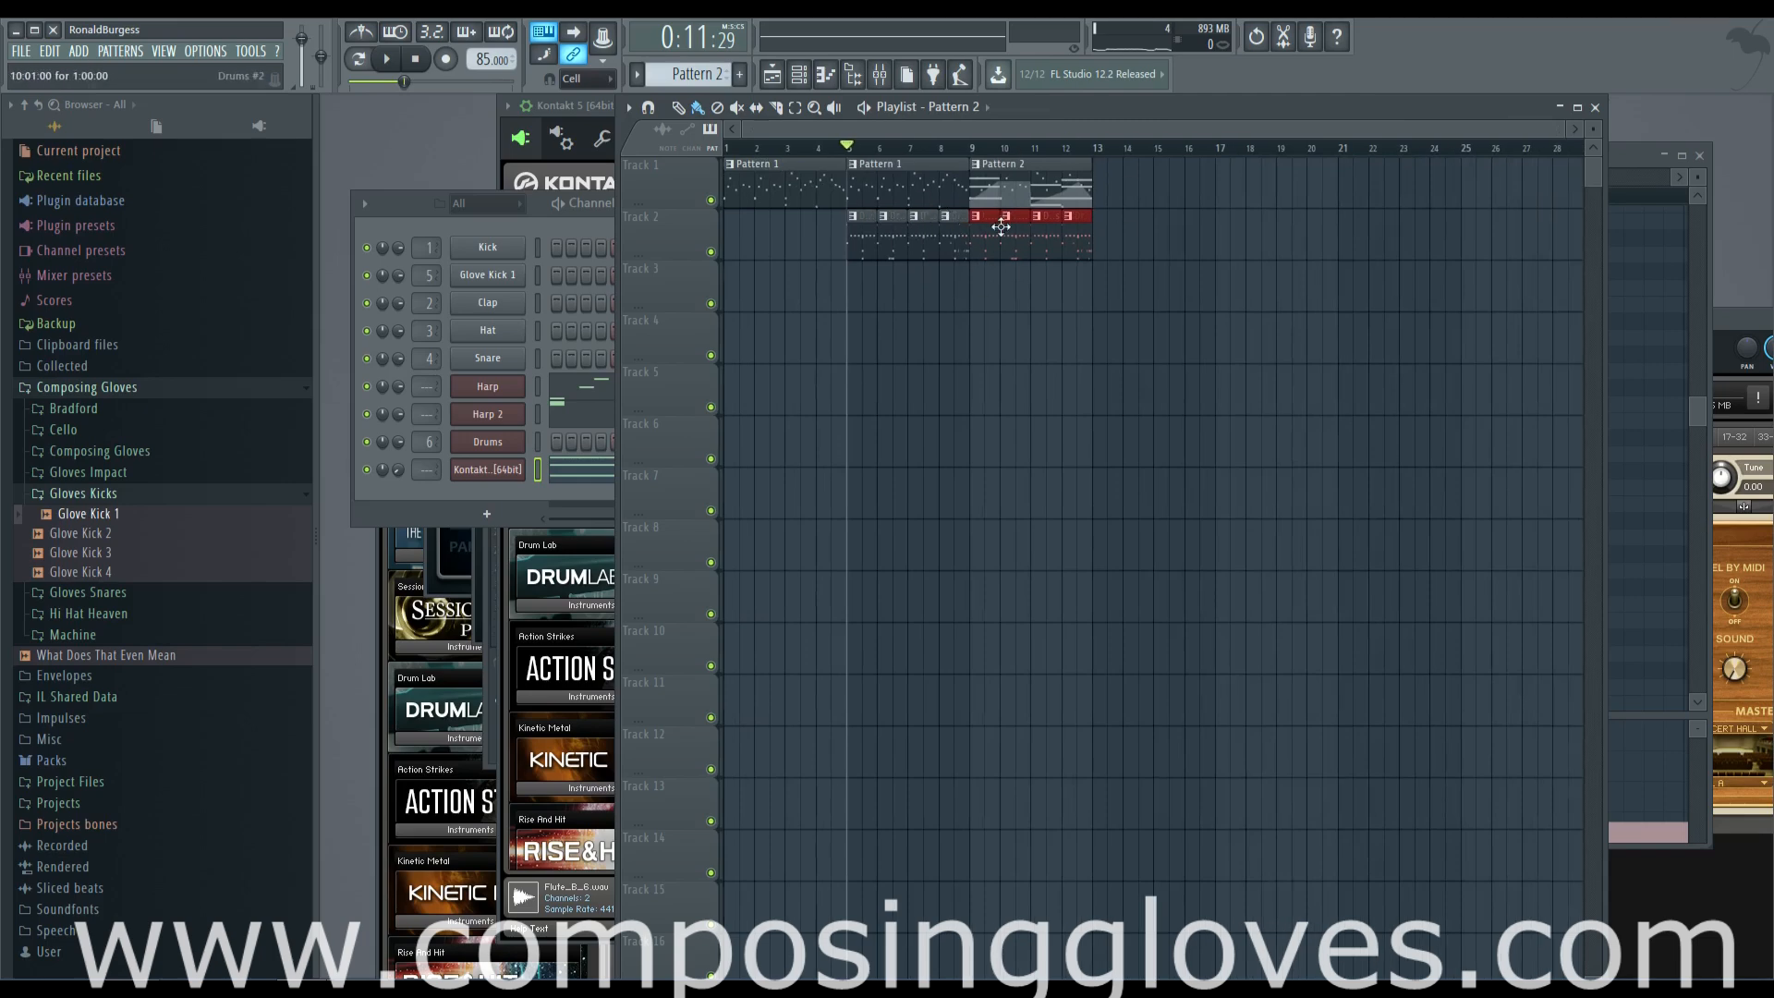
{"action": "scroll", "coordinate": [1002, 226], "scroll_direction": "up", "scroll_amount": 3}
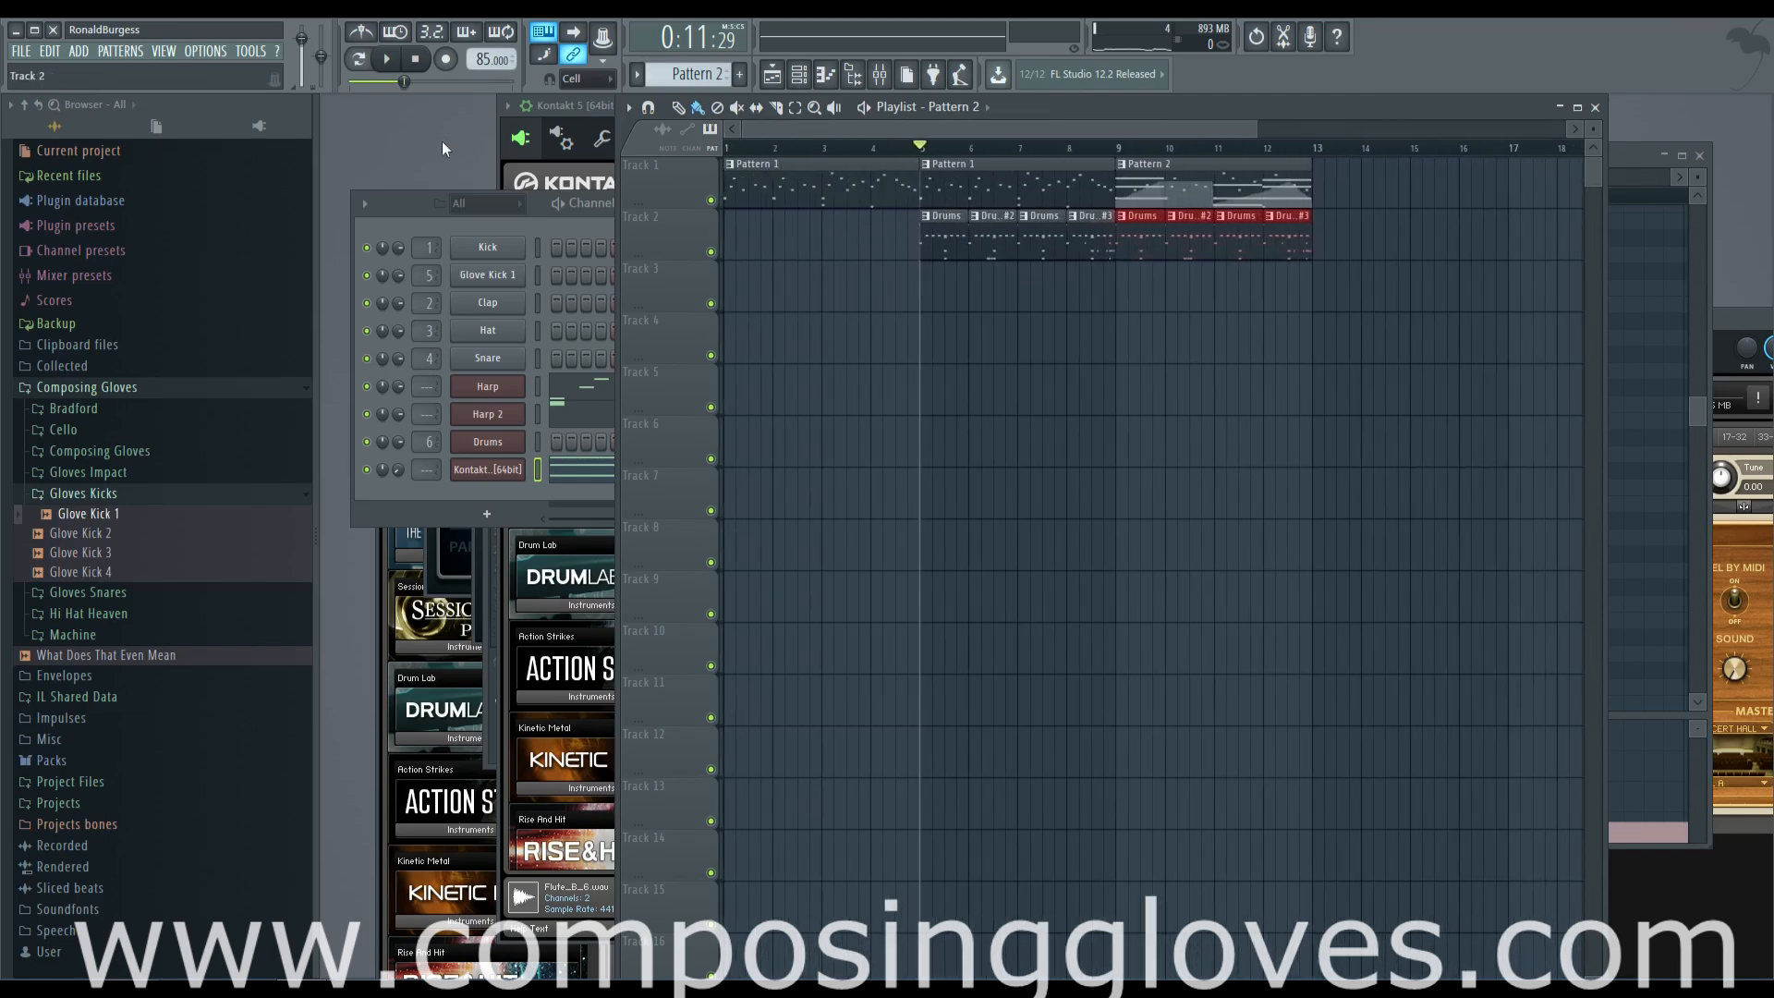
Play the whole playlist arrangement from the start to hear all sections together
{"action": "key", "text": "F6"}
{"action": "left_click", "coordinate": [926, 127]}
{"action": "left_click", "coordinate": [784, 149]}
{"action": "key", "text": "space"}
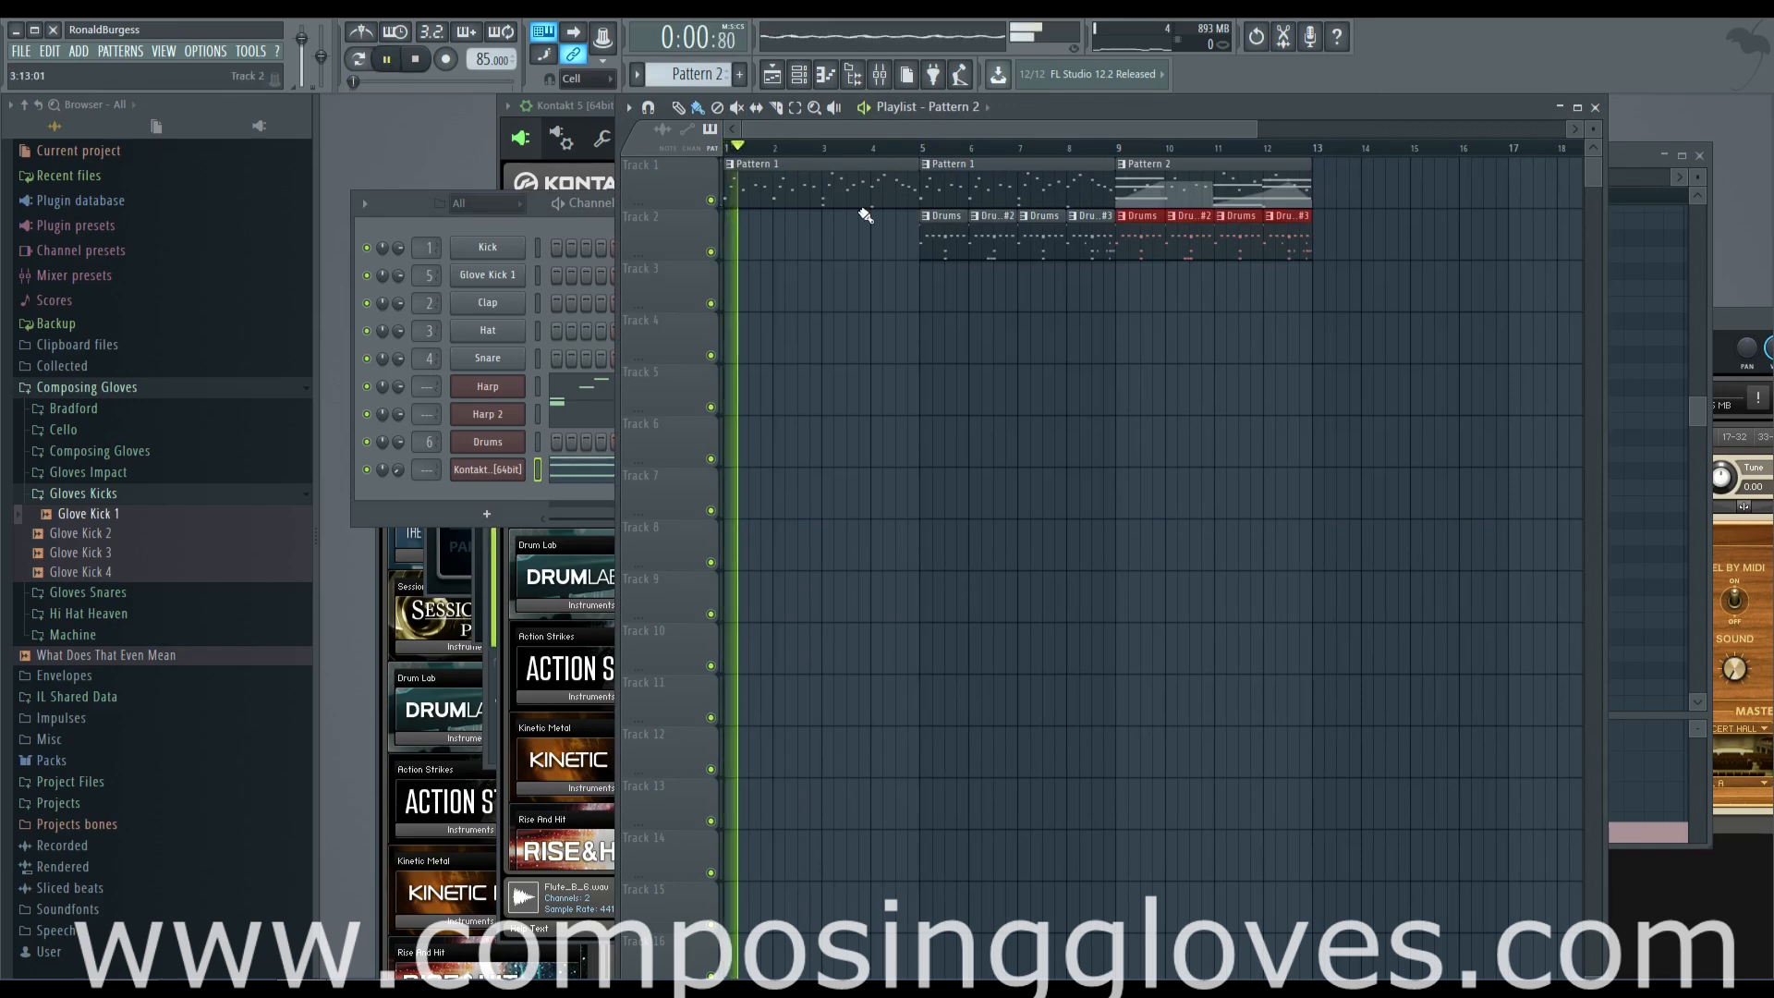
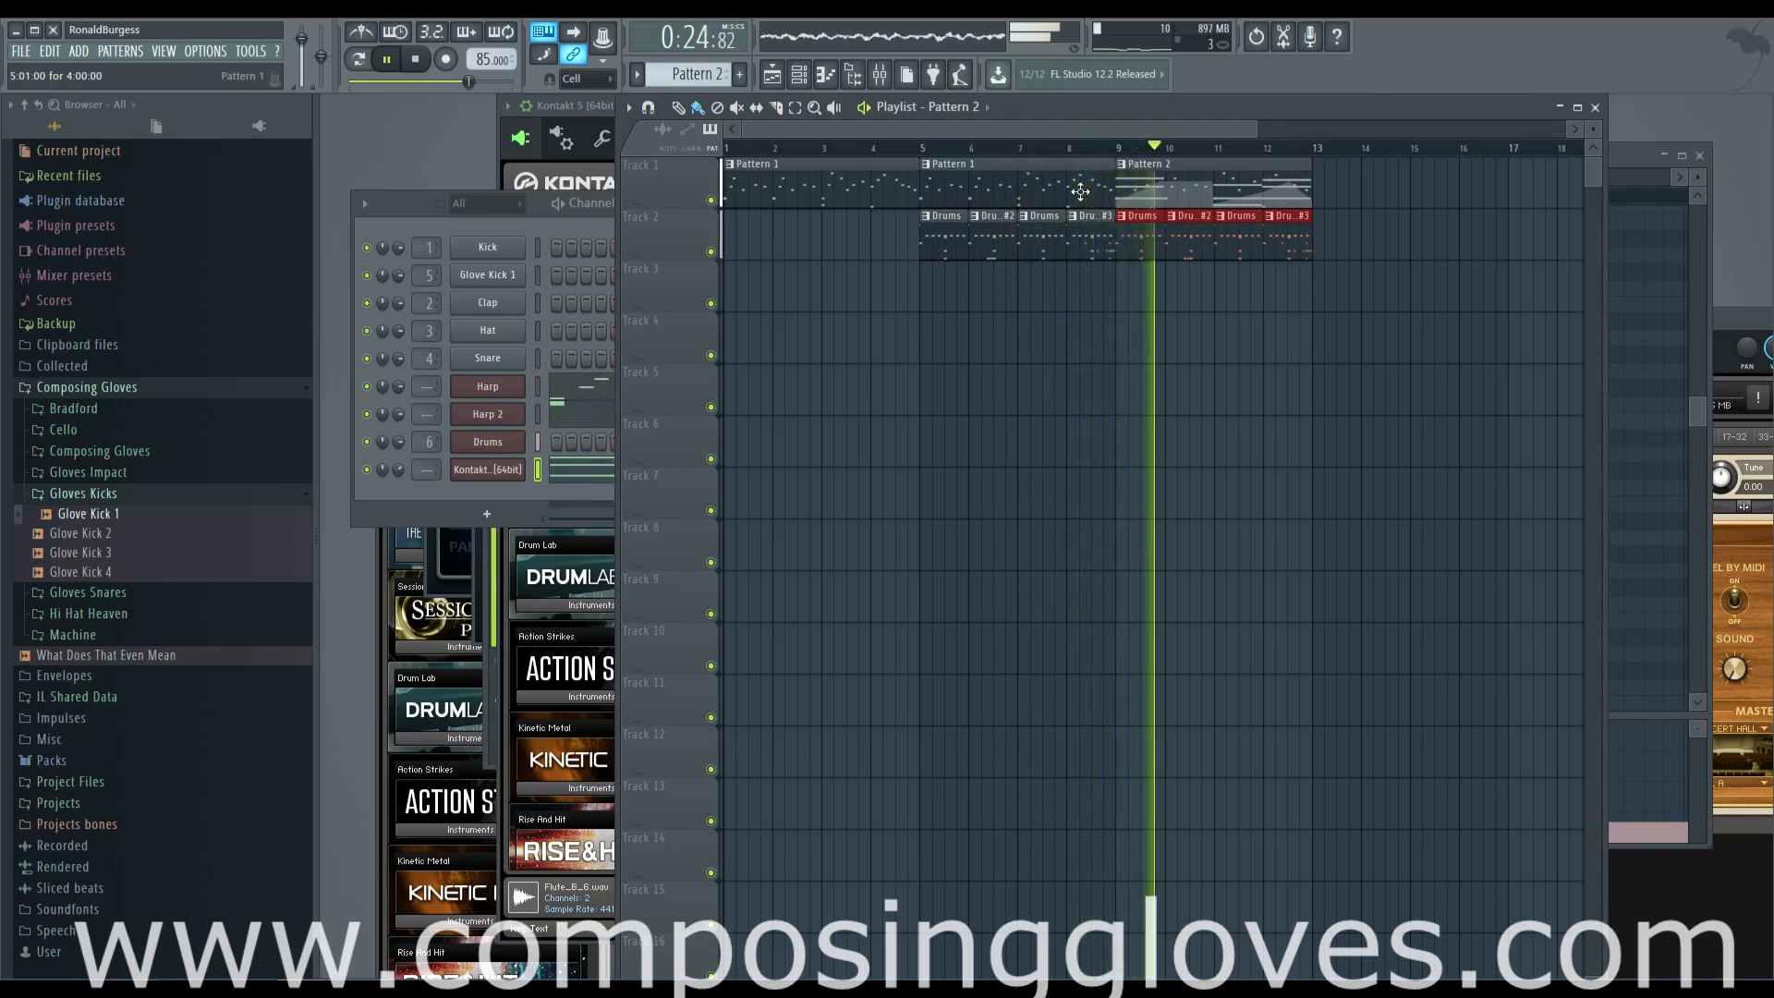
Stop playback and duplicate the Pattern 2 clip and its four drum clips from bars 9–12 to bars 13–16
{"action": "scroll", "coordinate": [1175, 198], "scroll_direction": "right", "scroll_amount": 5}
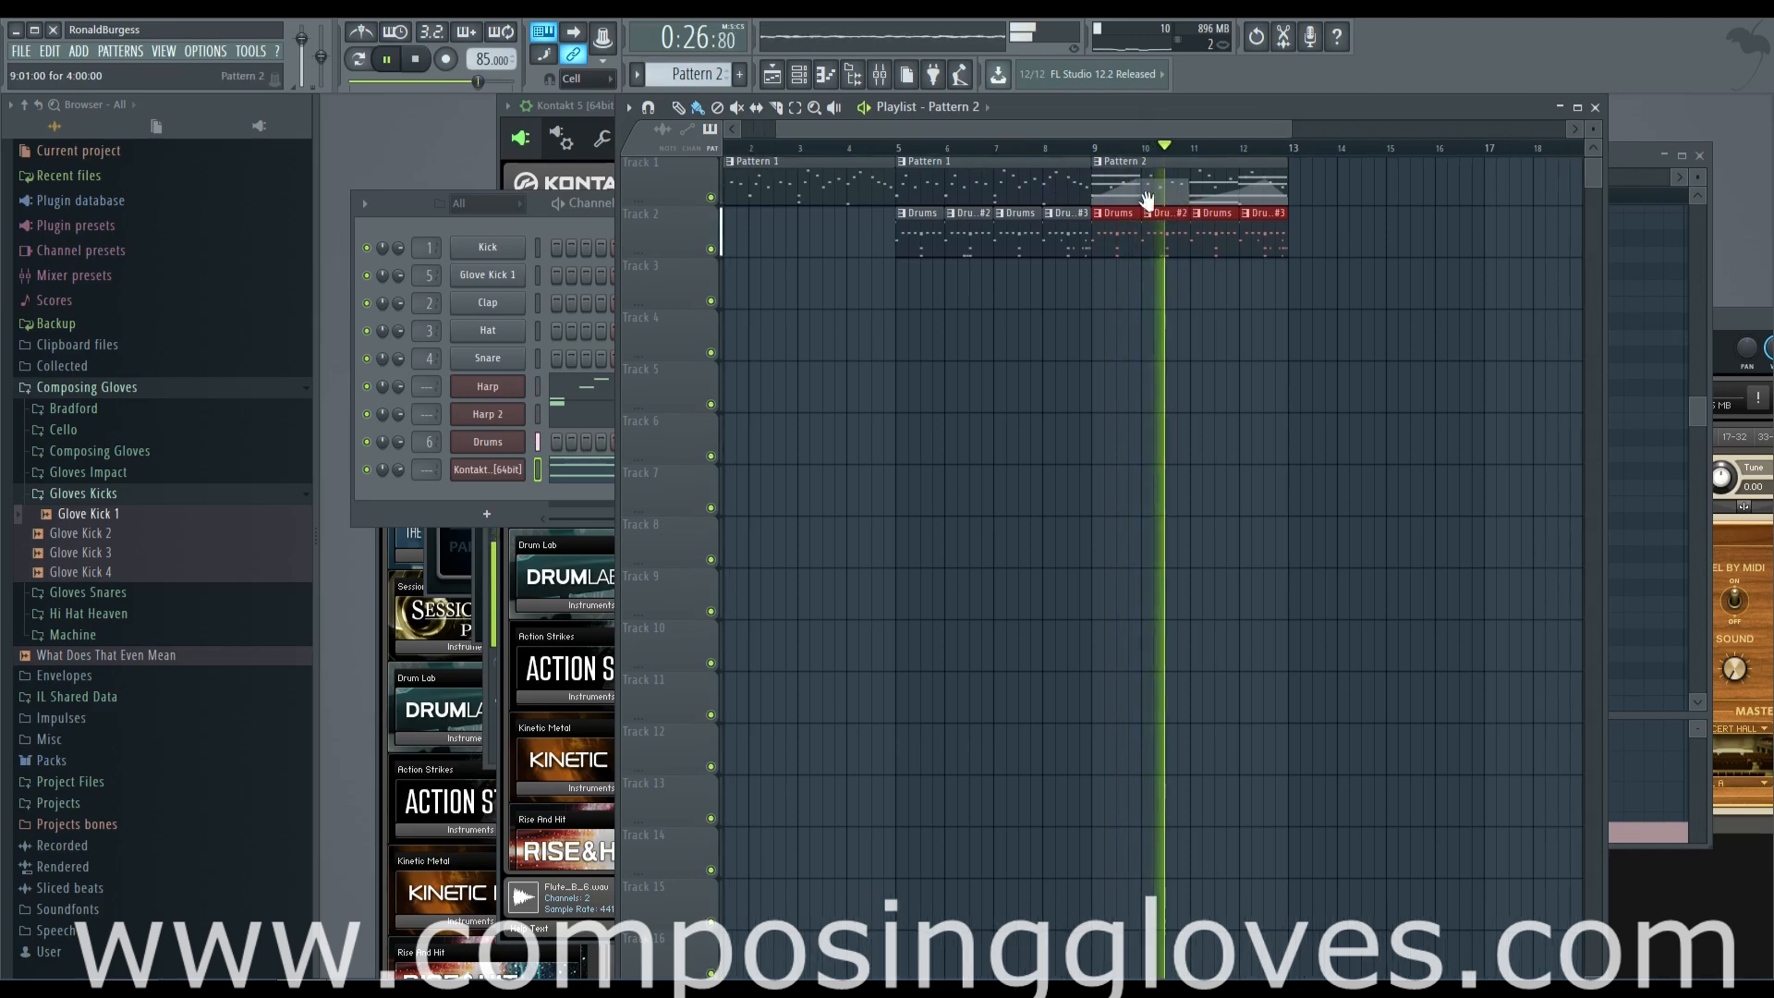
{"action": "key", "text": "space"}
{"action": "key", "text": "F6"}
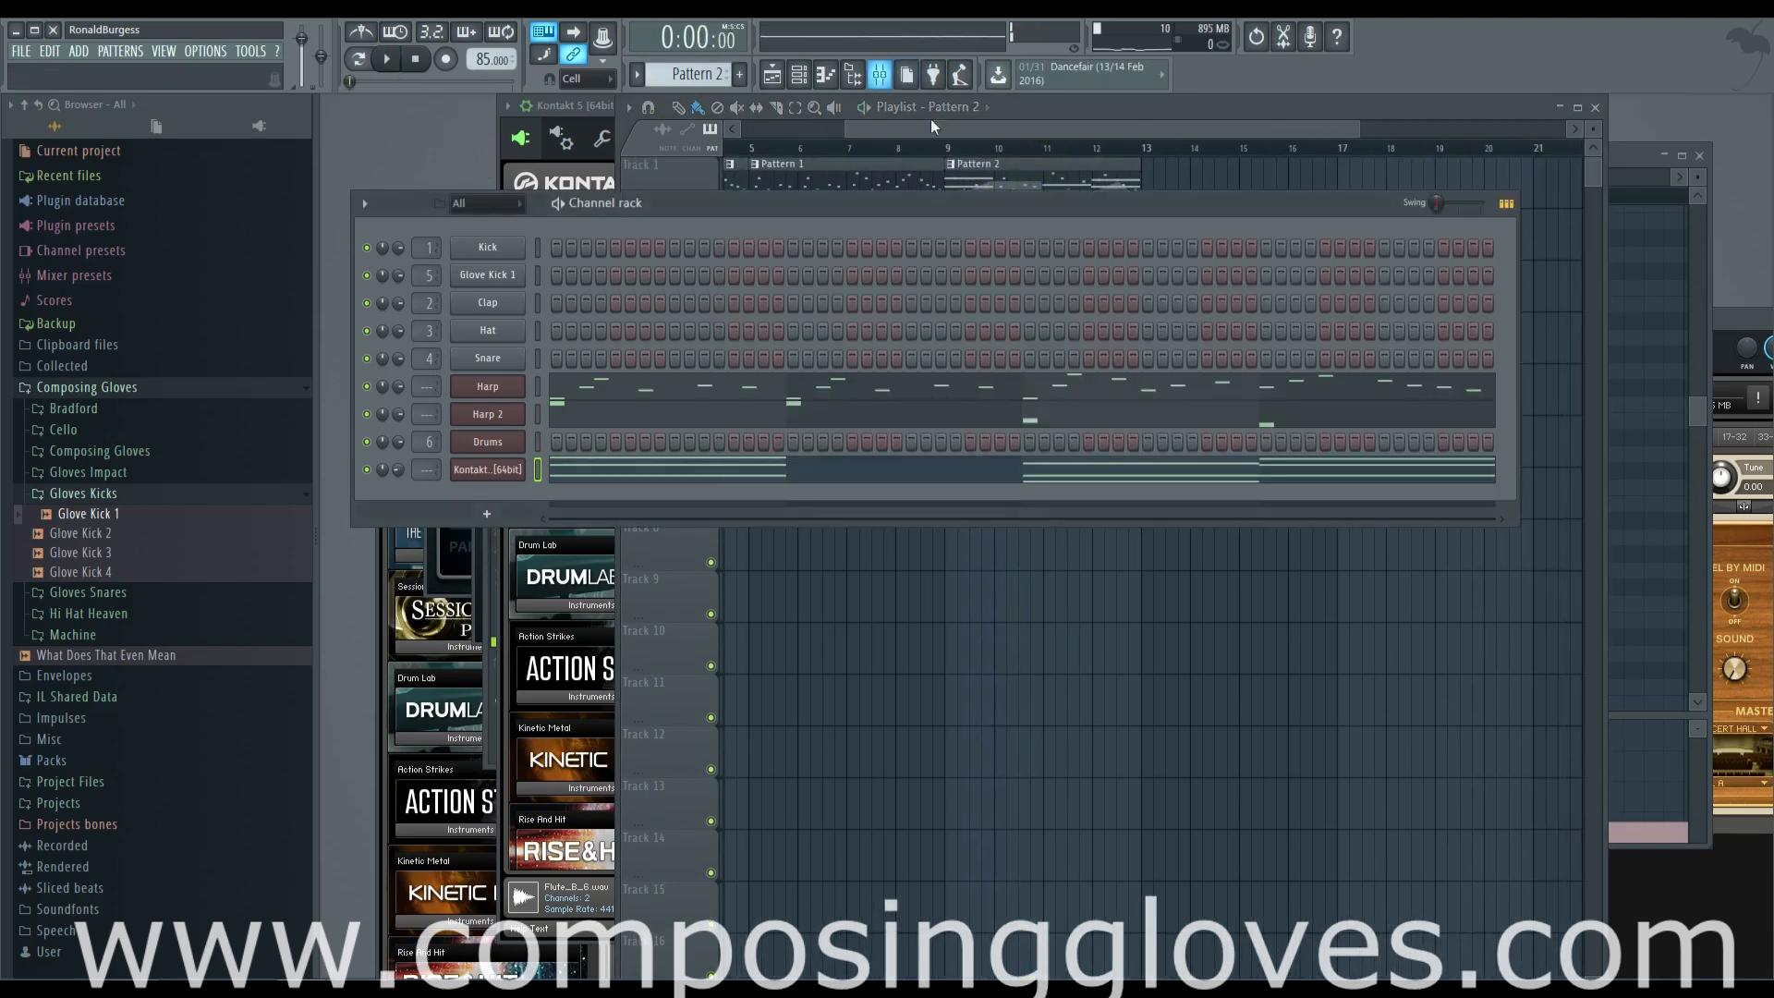
{"action": "left_click", "coordinate": [1010, 127]}
{"action": "left_click_drag", "start_coordinate": [947, 158], "coordinate": [1197, 307]}
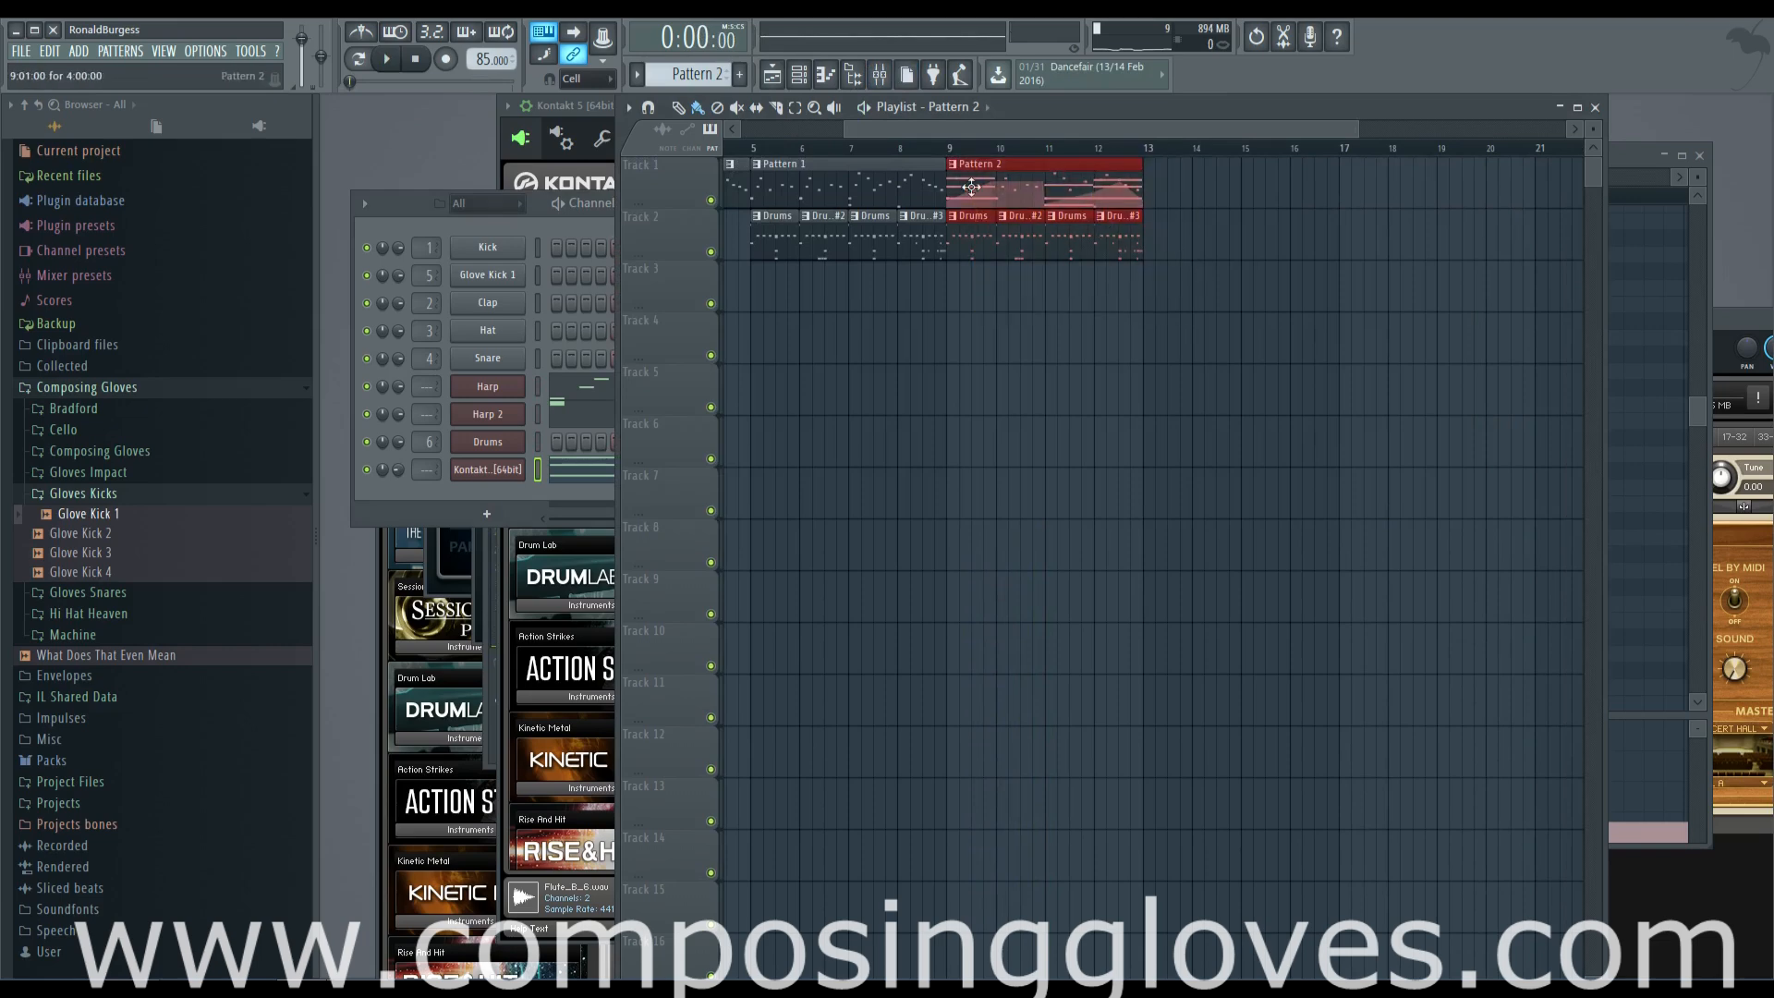
{"action": "key", "text": "ctrl+b"}
{"action": "left_click", "coordinate": [1274, 339]}
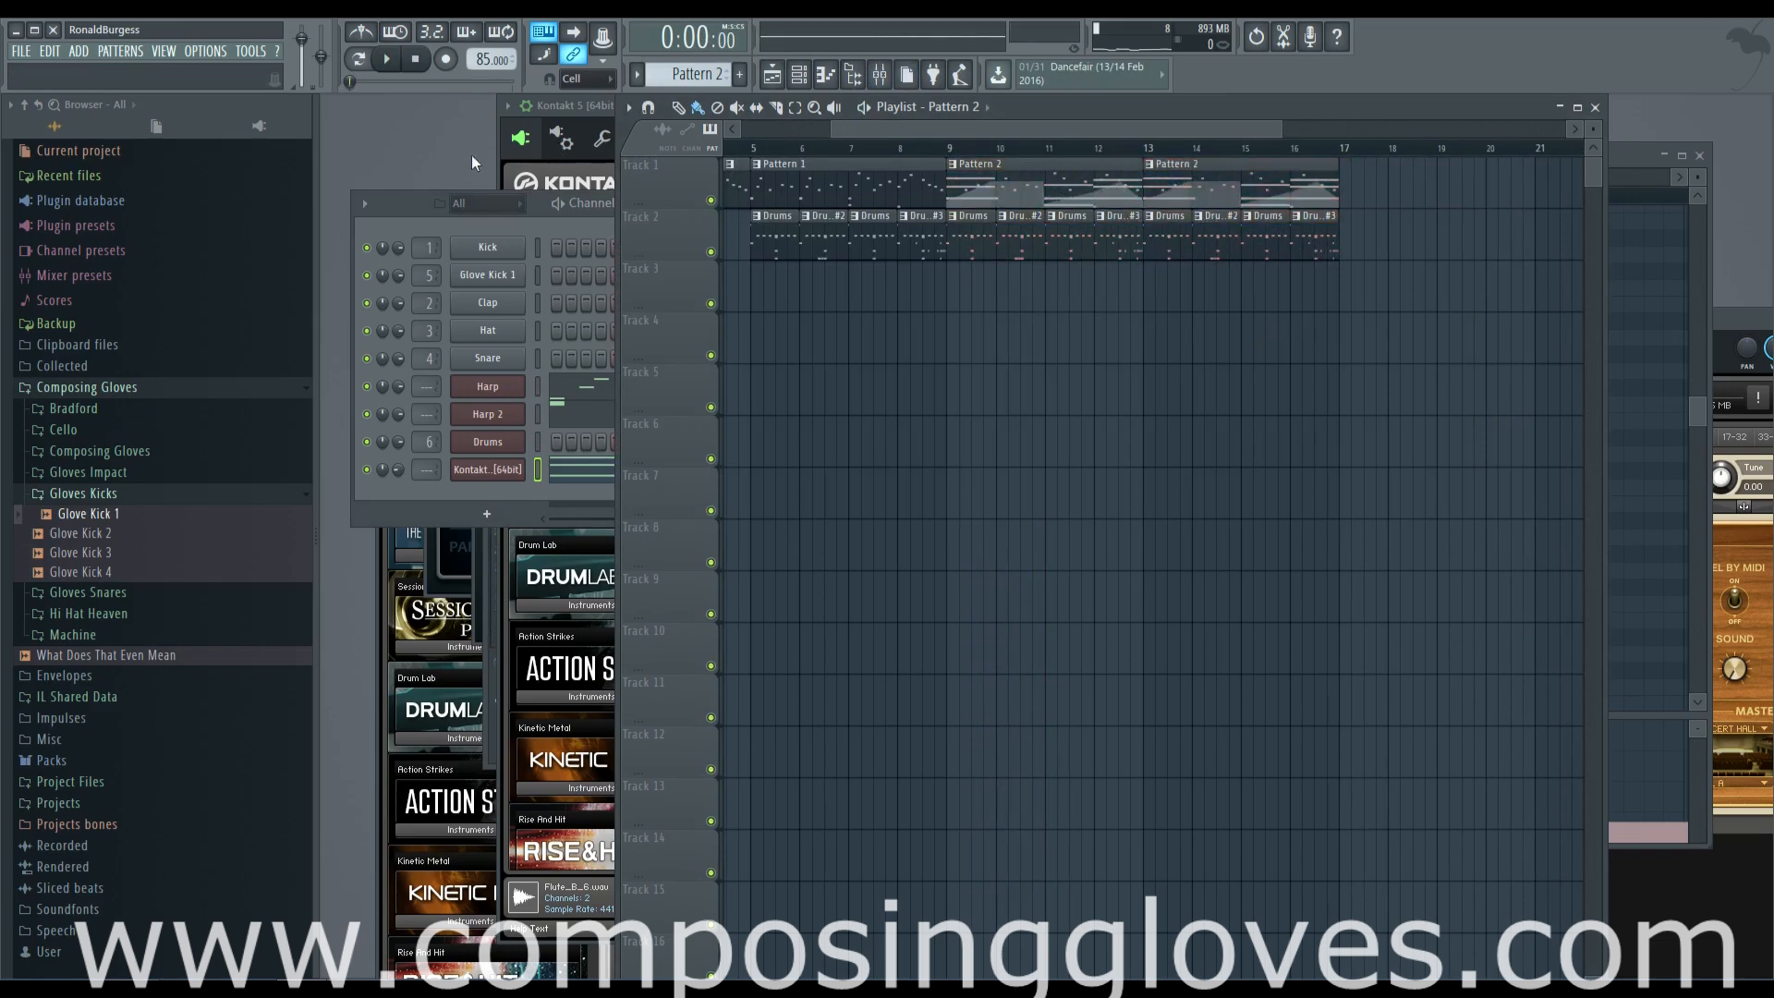
Create a new empty pattern and name it "Sub Drop!!!!!"
{"action": "key", "text": "F6"}
{"action": "left_click", "coordinate": [740, 74]}
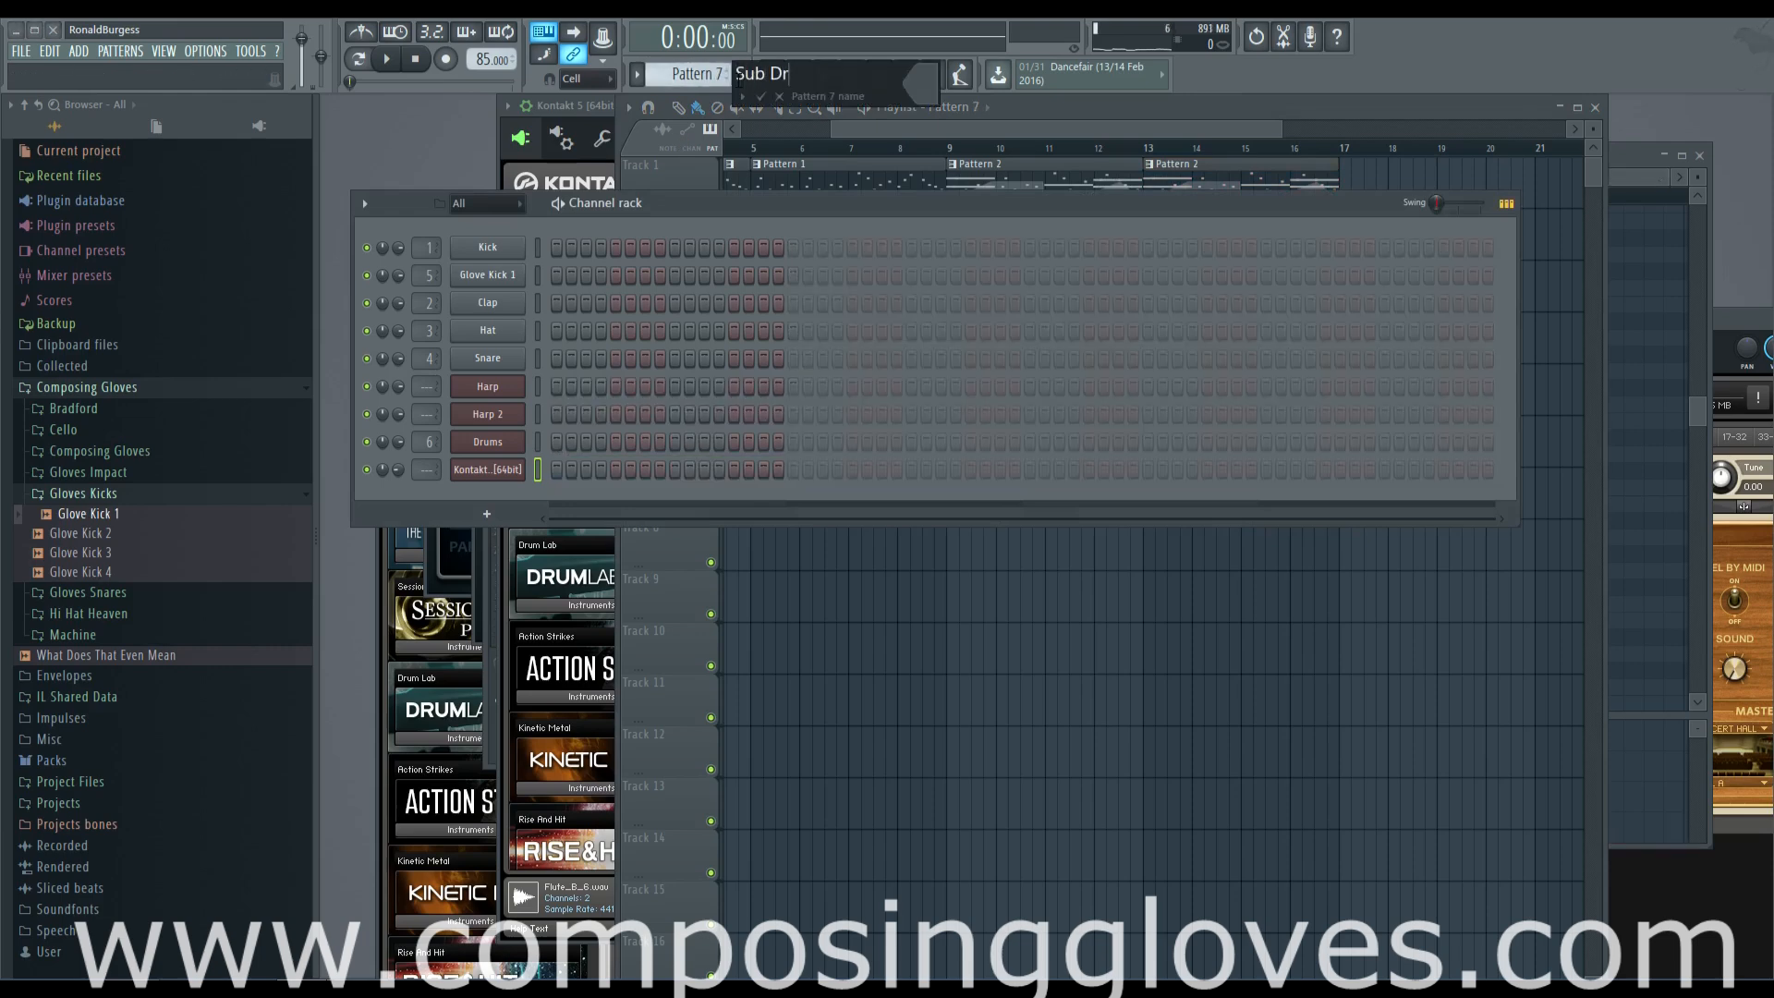
{"action": "type", "text": "Sub Drop!!!!!"}
{"action": "key", "text": "Return"}
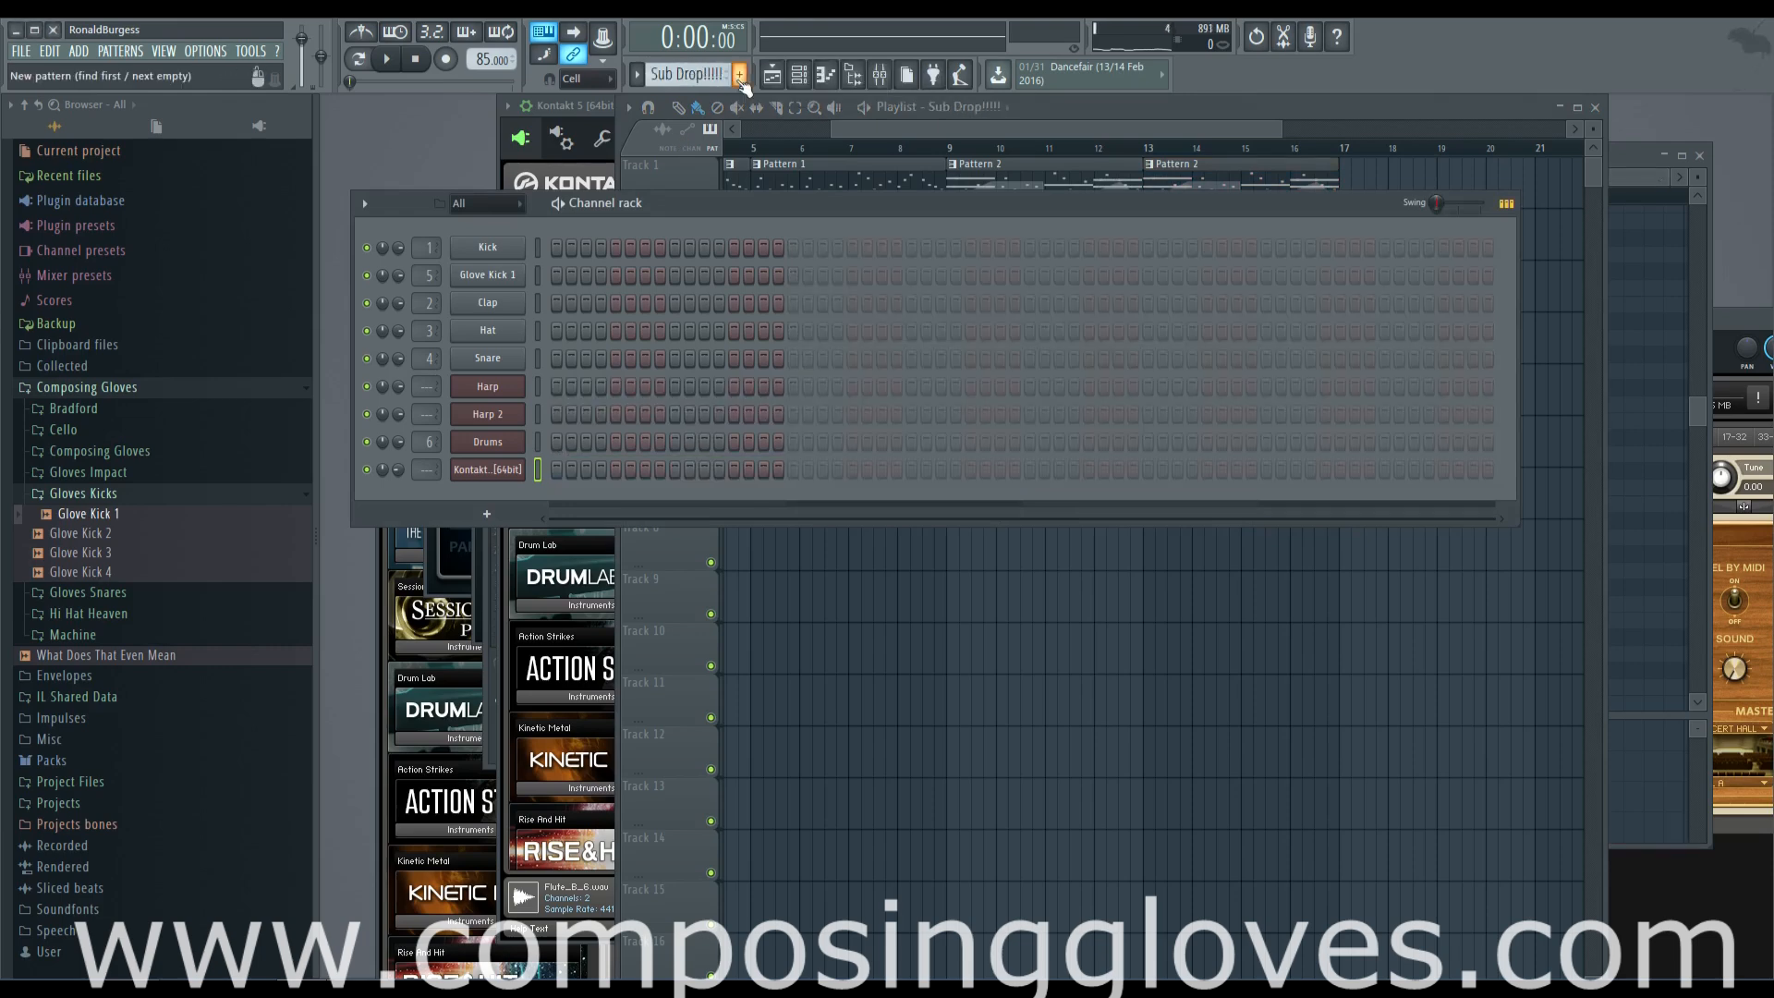
Add a Harmor synth channel and open its piano roll for the Sub Drop!!!!! pattern
{"action": "left_click", "coordinate": [487, 514]}
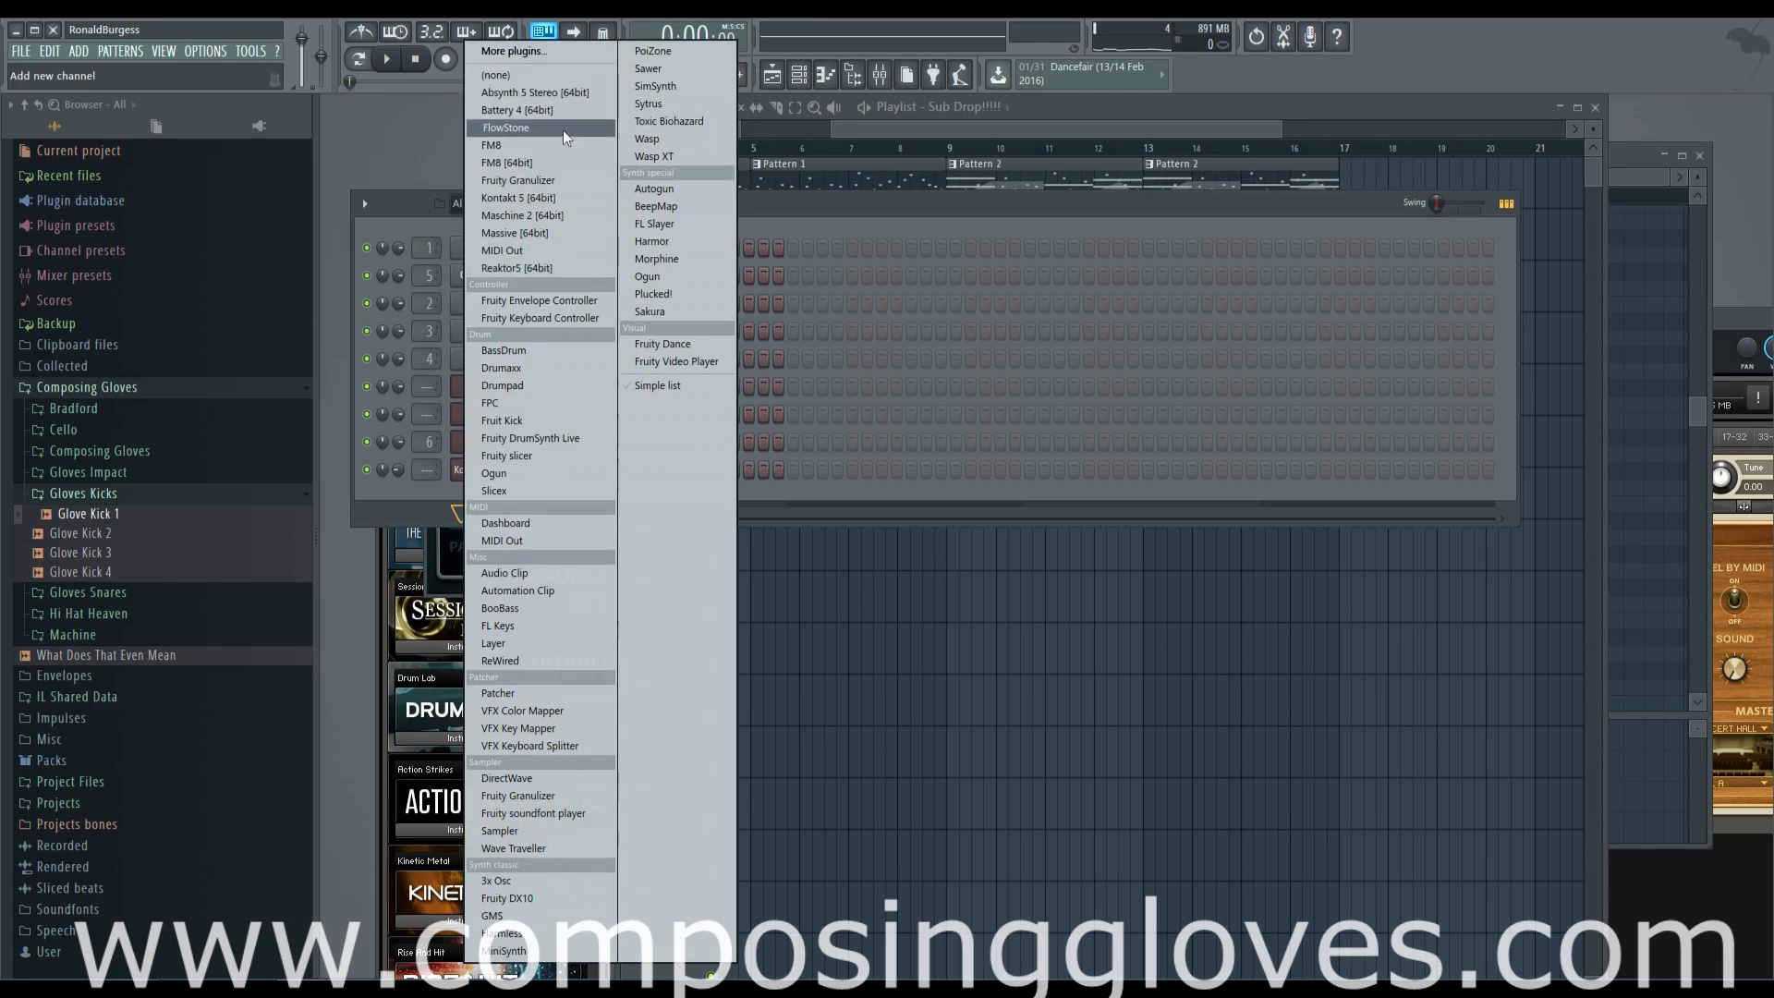
{"action": "left_click", "coordinate": [717, 238]}
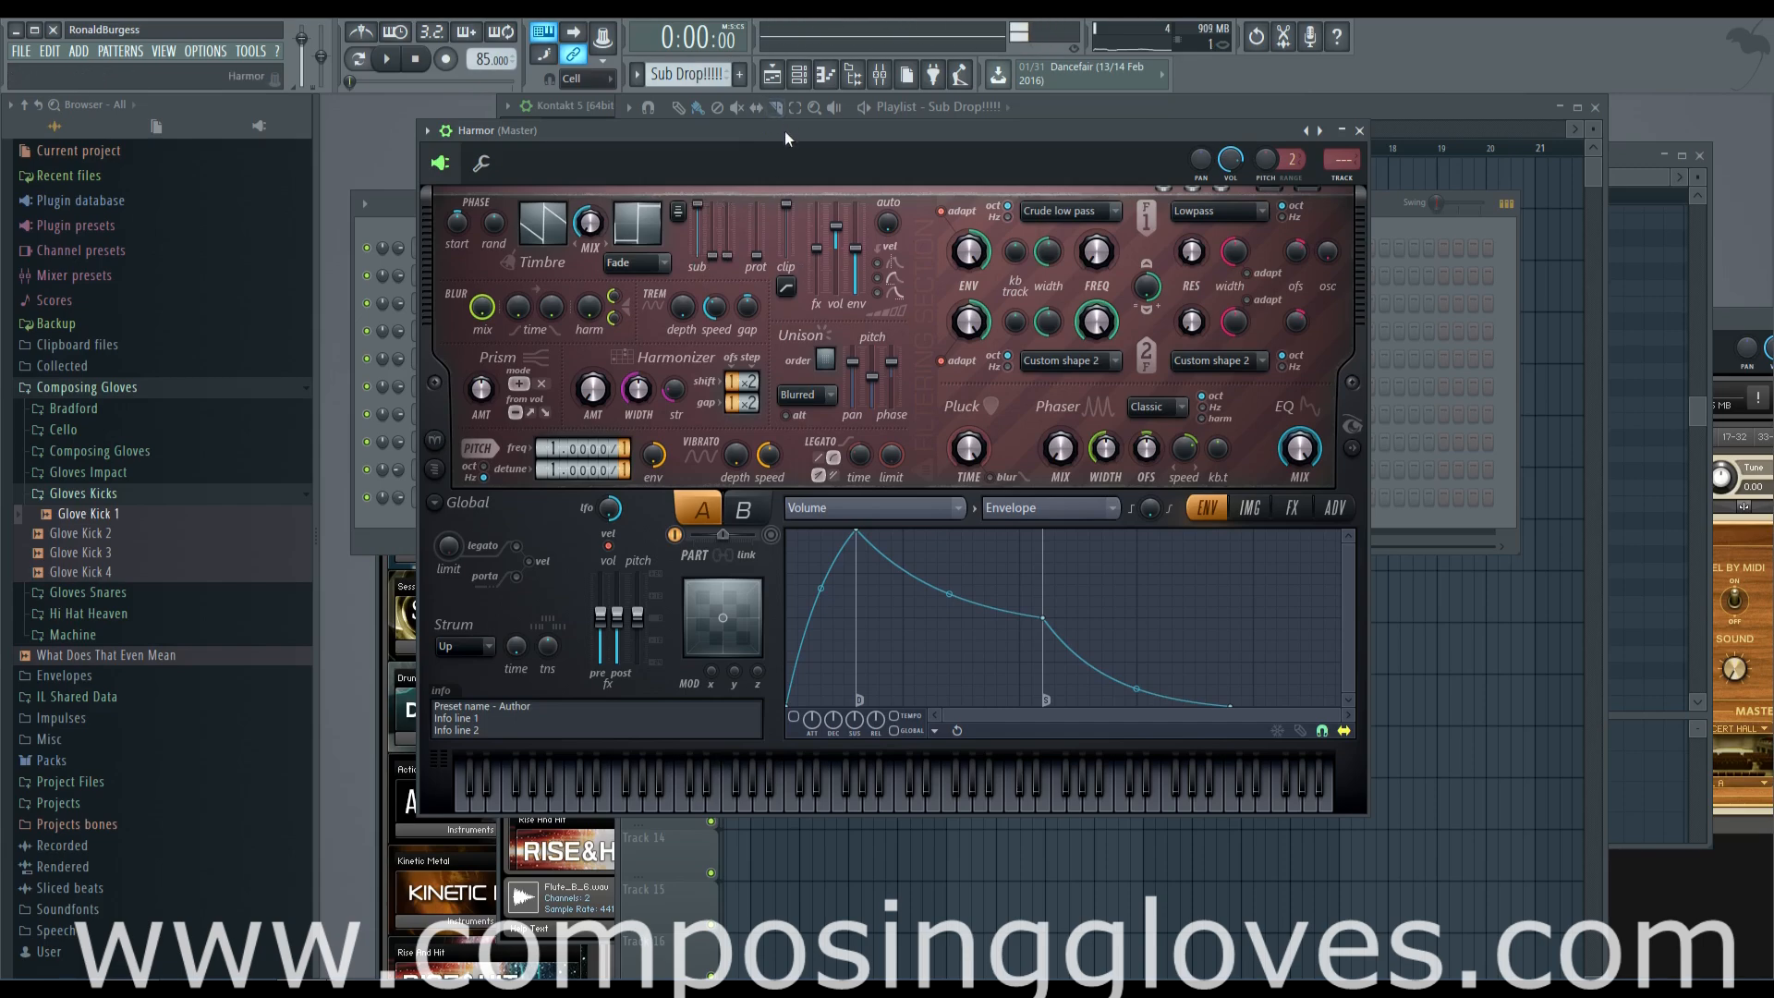
{"action": "left_click_drag", "start_coordinate": [784, 130], "coordinate": [1132, 167]}
{"action": "left_click", "coordinate": [452, 536]}
{"action": "right_click", "coordinate": [517, 498]}
{"action": "left_click", "coordinate": [557, 503]}
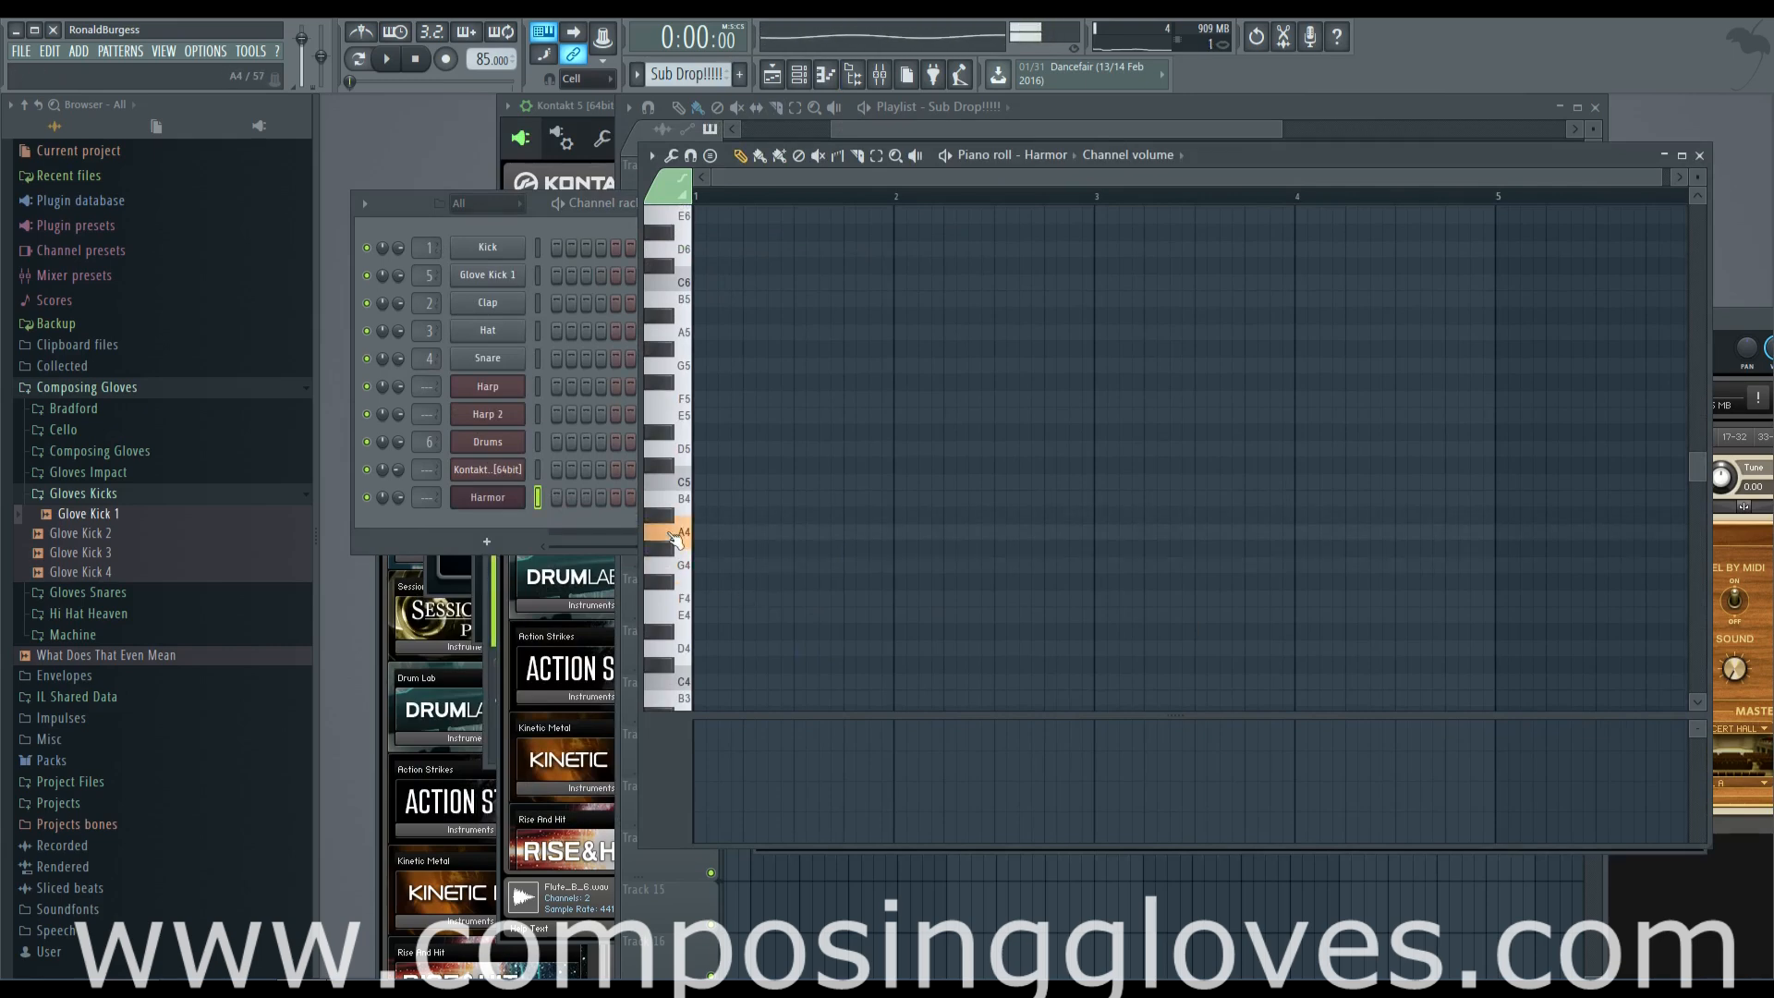
Draw a one-bar A4 note in bar 1 and a shorter A3 slide note beneath it, starting on beat 2
{"action": "left_click", "coordinate": [695, 531]}
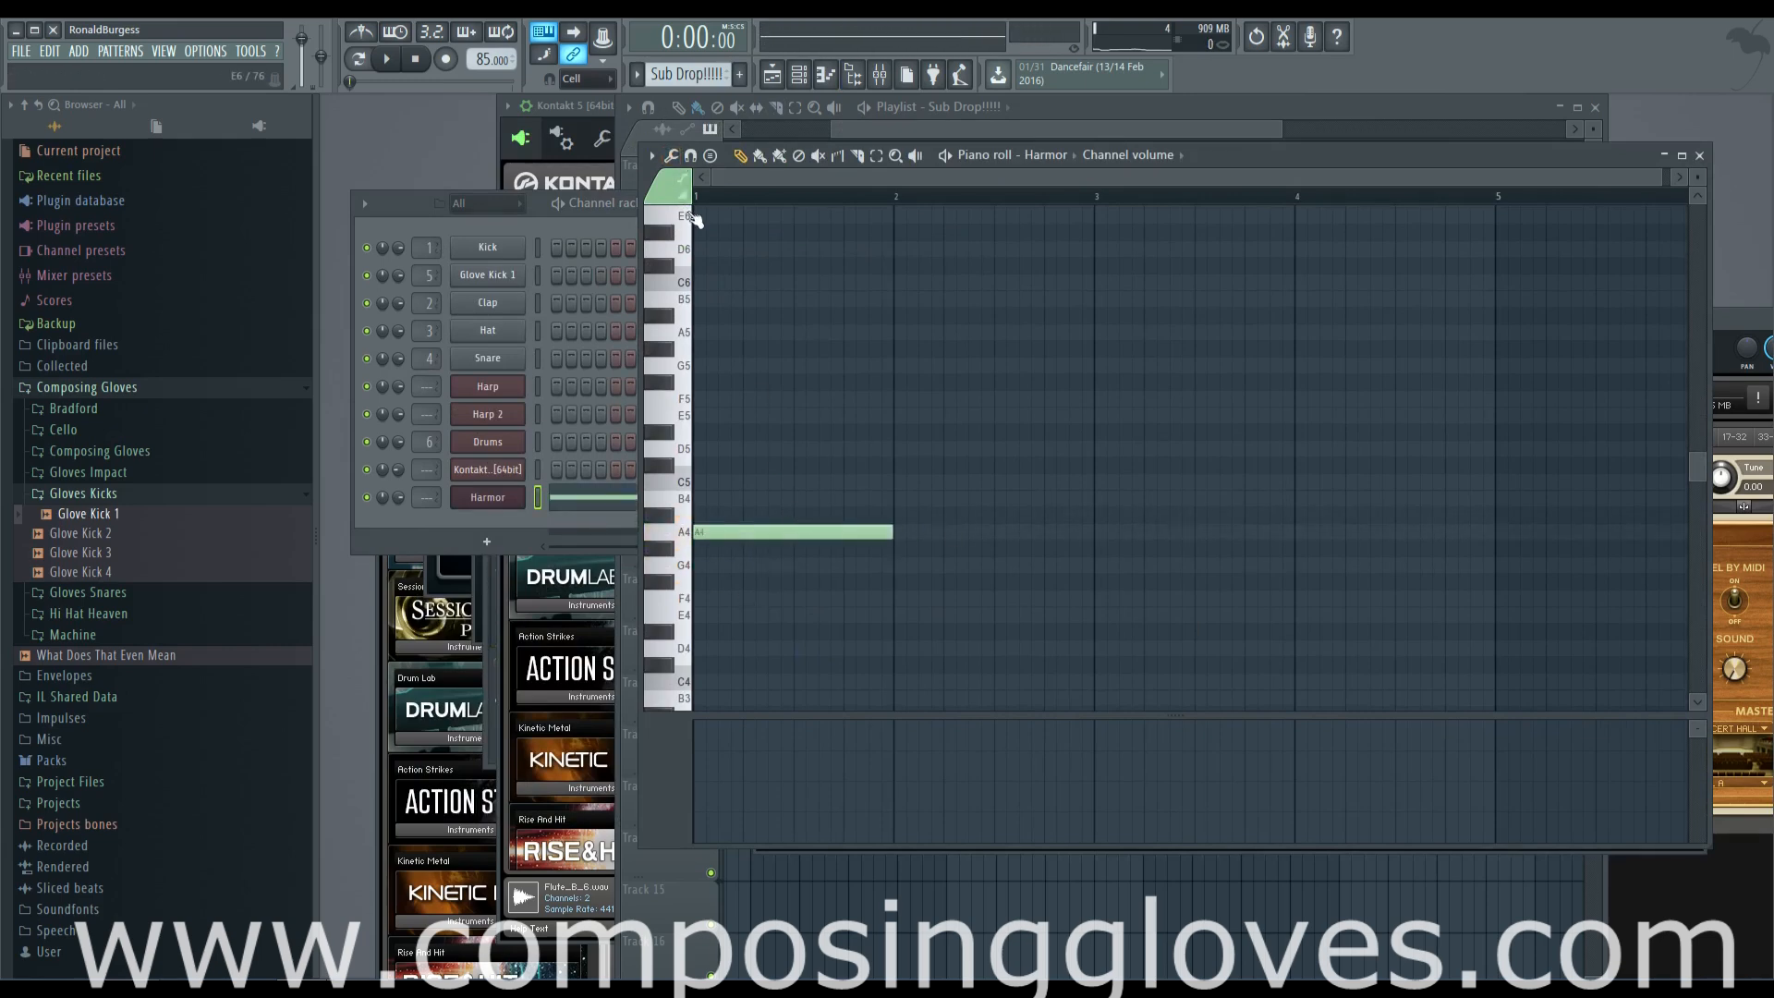
{"action": "scroll", "coordinate": [820, 515], "scroll_direction": "down", "scroll_amount": 2}
{"action": "left_click_drag", "start_coordinate": [797, 610], "coordinate": [799, 641]}
{"action": "left_click_drag", "start_coordinate": [987, 635], "coordinate": [785, 638]}
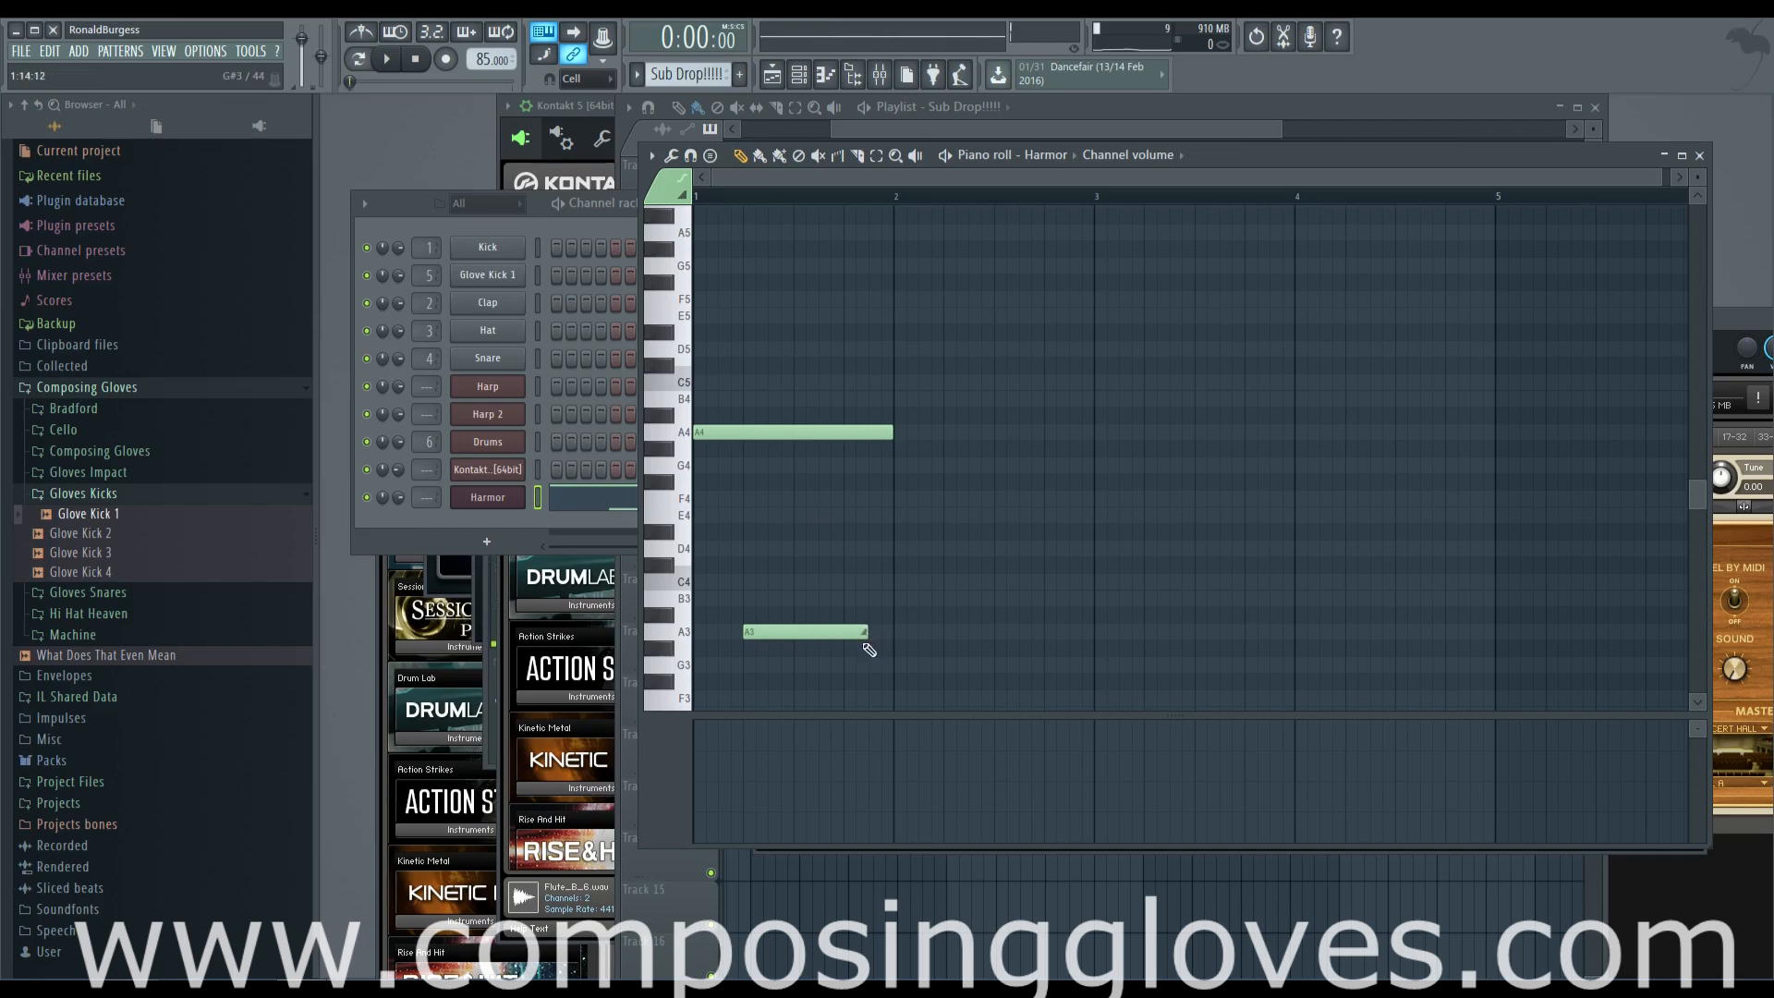
Place a Sub Drop!!!!! clip at bar 12 on Track 3, play it in context, and reopen its Harmor notes
{"action": "left_click", "coordinate": [1175, 108]}
{"action": "mouse_move", "coordinate": [1131, 303]}
{"action": "left_mouse_down"}
{"action": "mouse_move", "coordinate": [1331, 289]}
{"action": "mouse_move", "coordinate": [1100, 299]}
{"action": "left_mouse_up"}
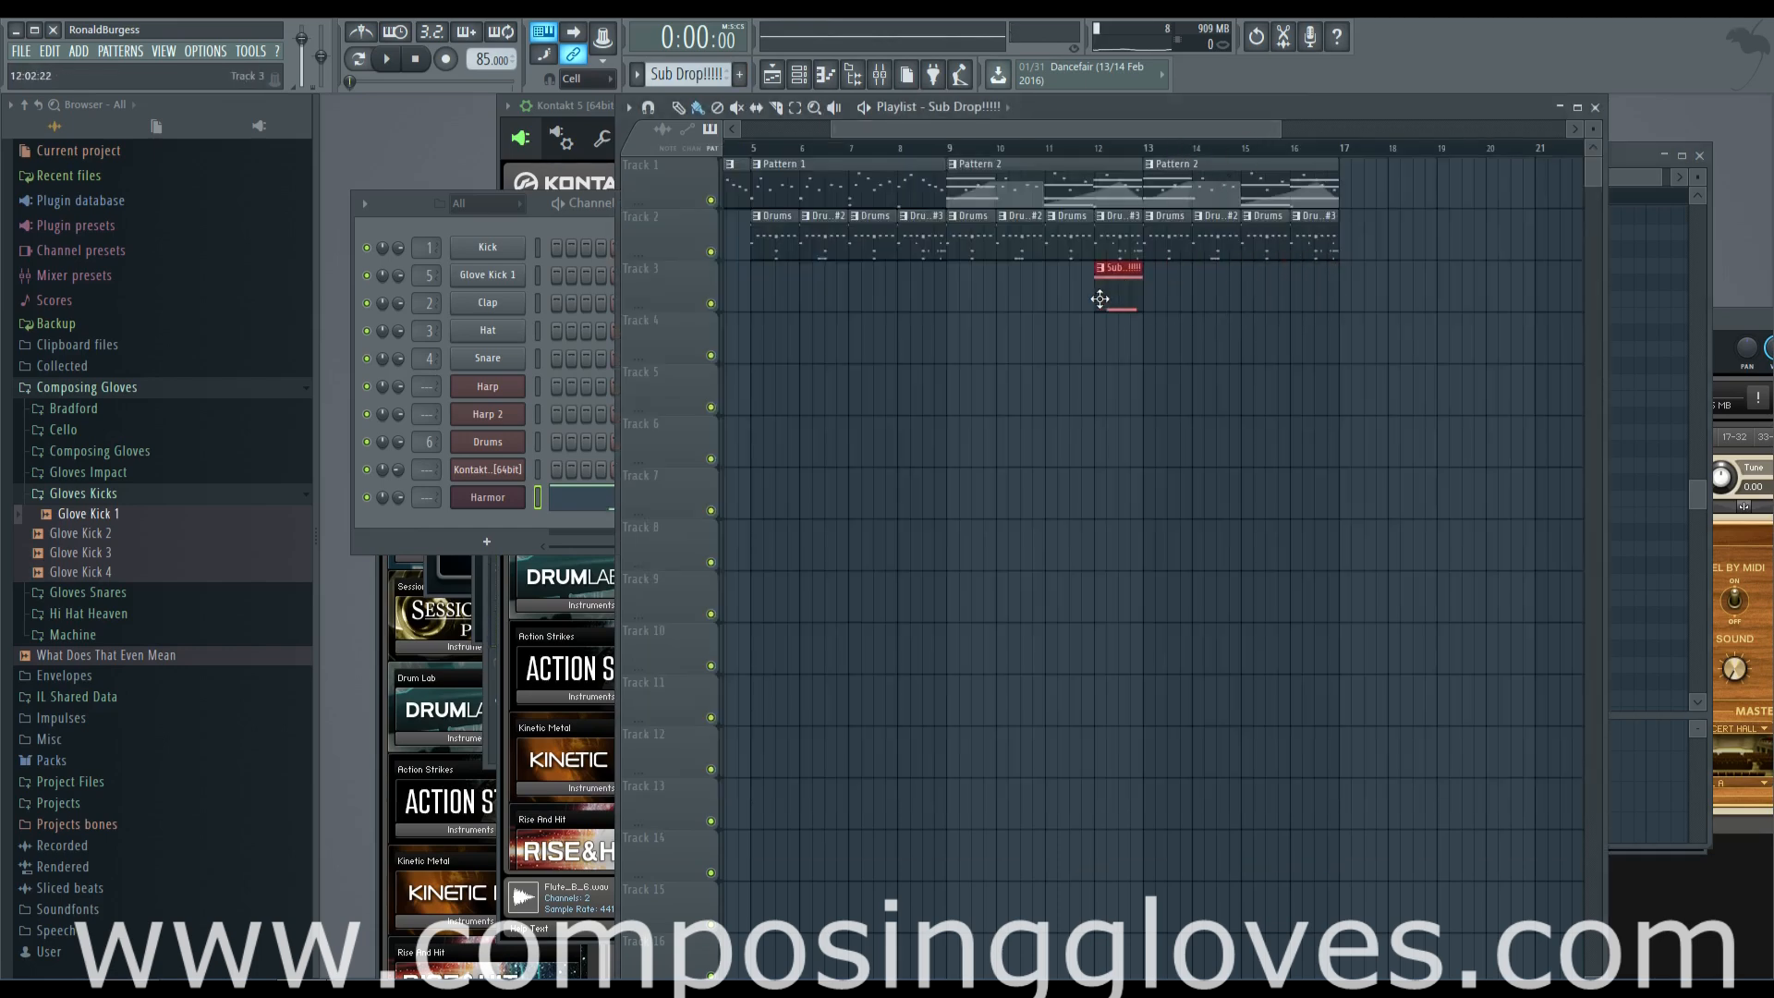
{"action": "left_click", "coordinate": [1083, 148]}
{"action": "key", "text": "space"}
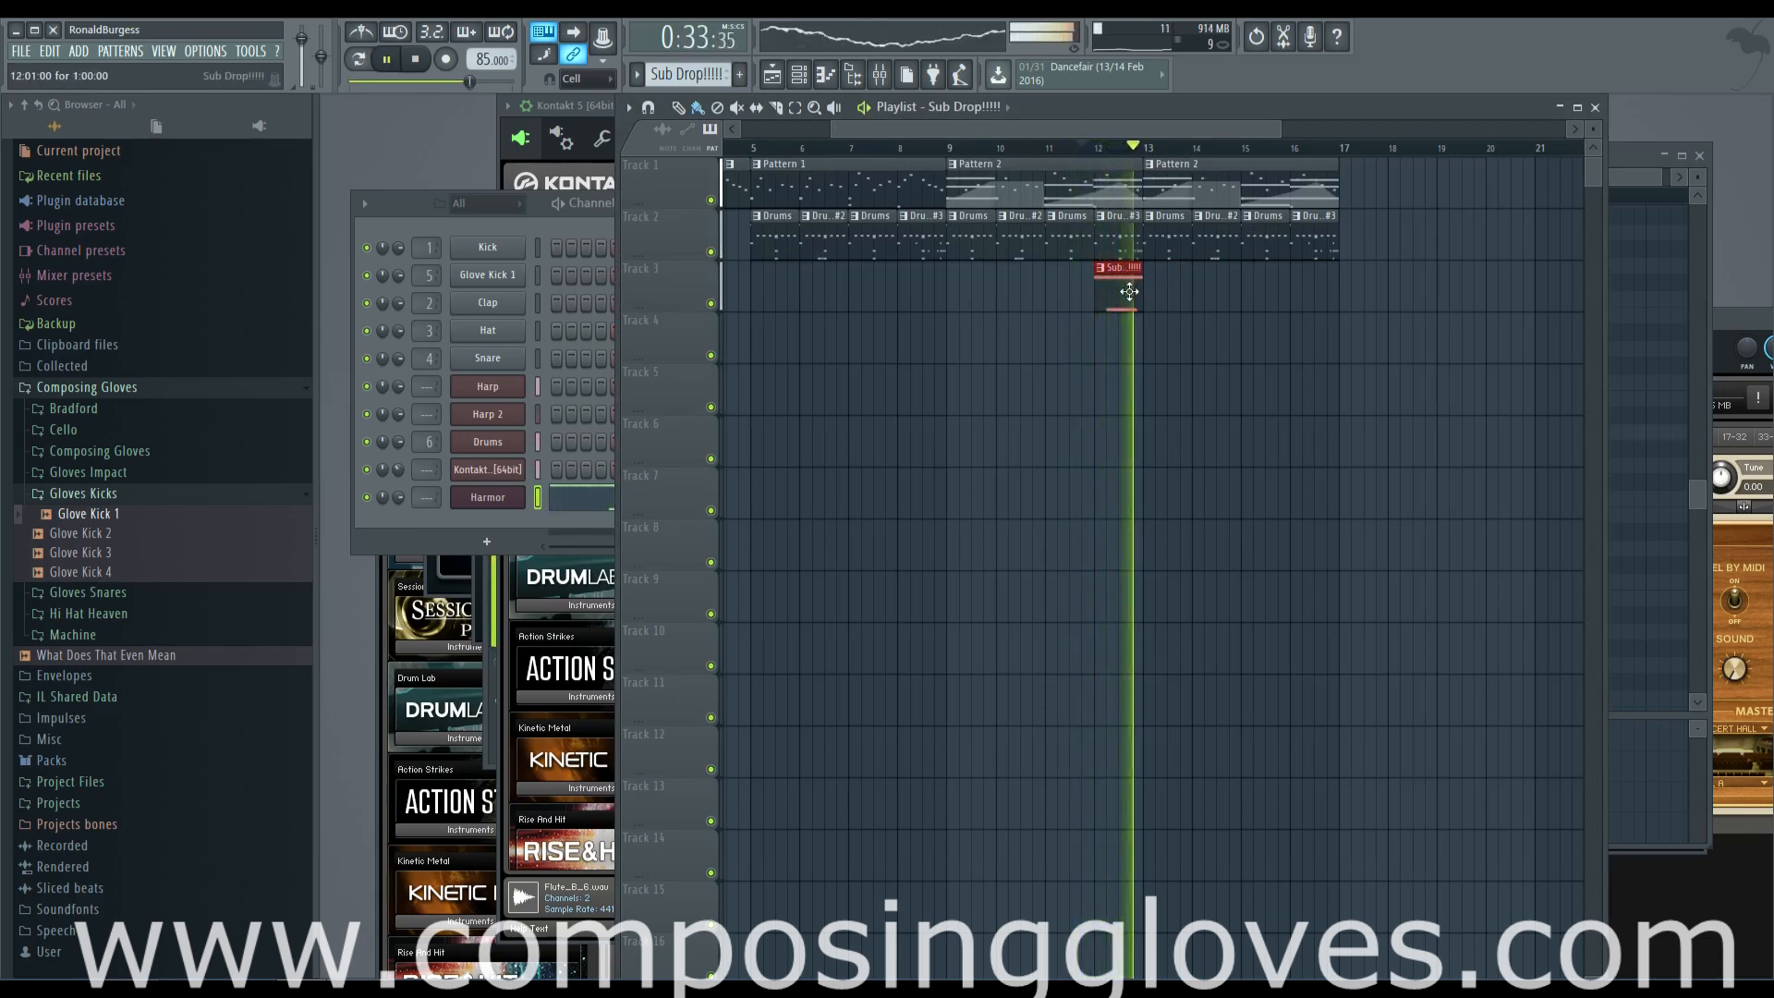
{"action": "double_click", "coordinate": [1129, 292]}
{"action": "key", "text": "space"}
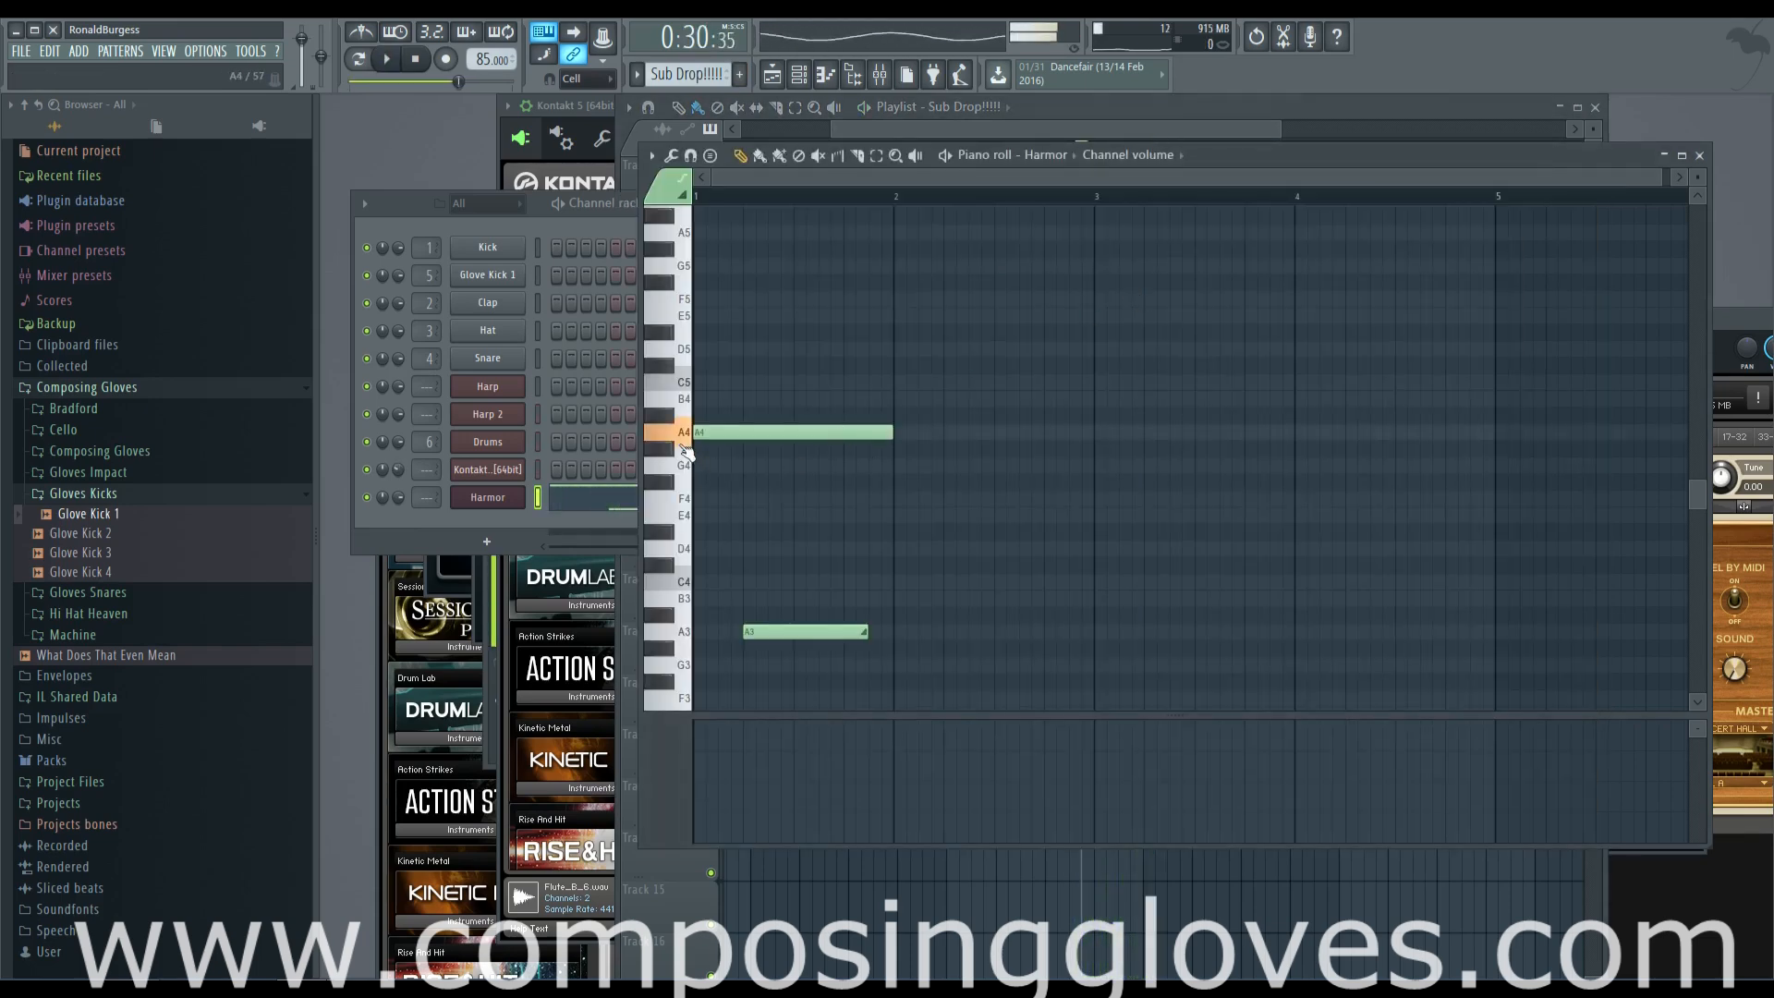
Using Pattern 2's string chords as reference, move the Sub Drop!!!!! pattern's one-bar note to E4 and play it back
{"action": "left_click", "coordinate": [1193, 136]}
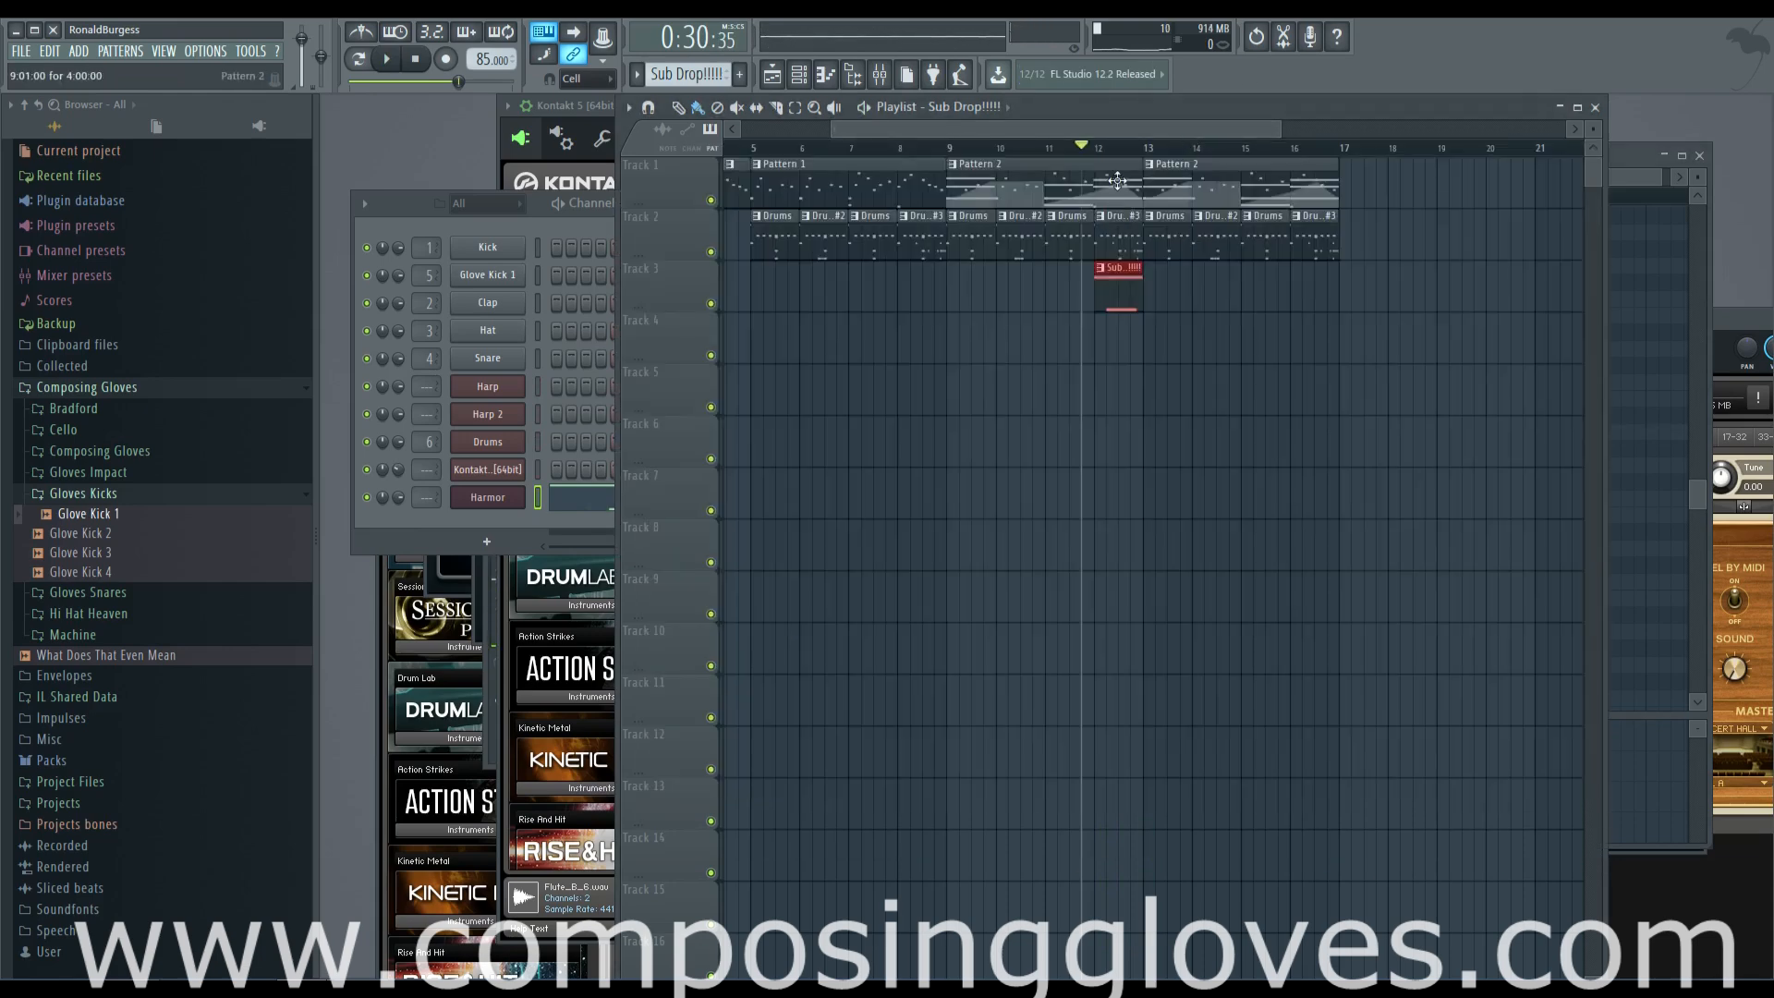
{"action": "double_click", "coordinate": [1115, 181]}
{"action": "left_click", "coordinate": [583, 472]}
{"action": "left_click", "coordinate": [585, 472]}
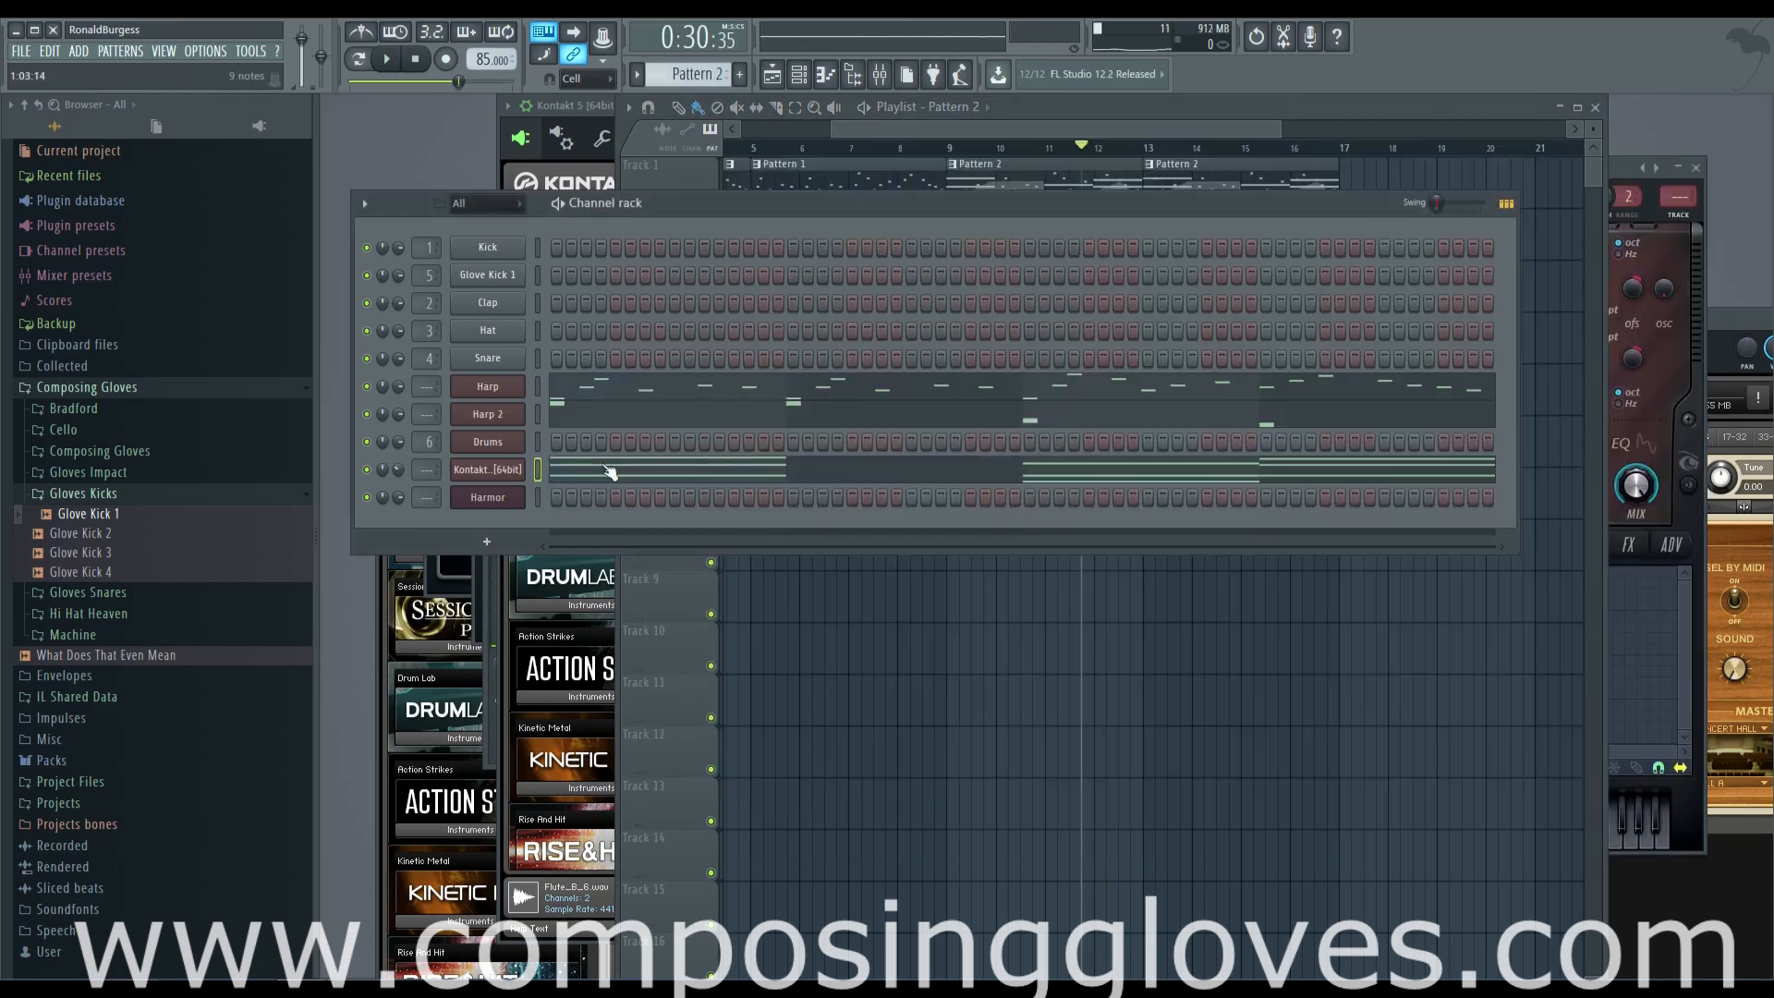
{"action": "left_click", "coordinate": [1154, 476]}
{"action": "left_click_drag", "start_coordinate": [1253, 366], "coordinate": [1032, 487]}
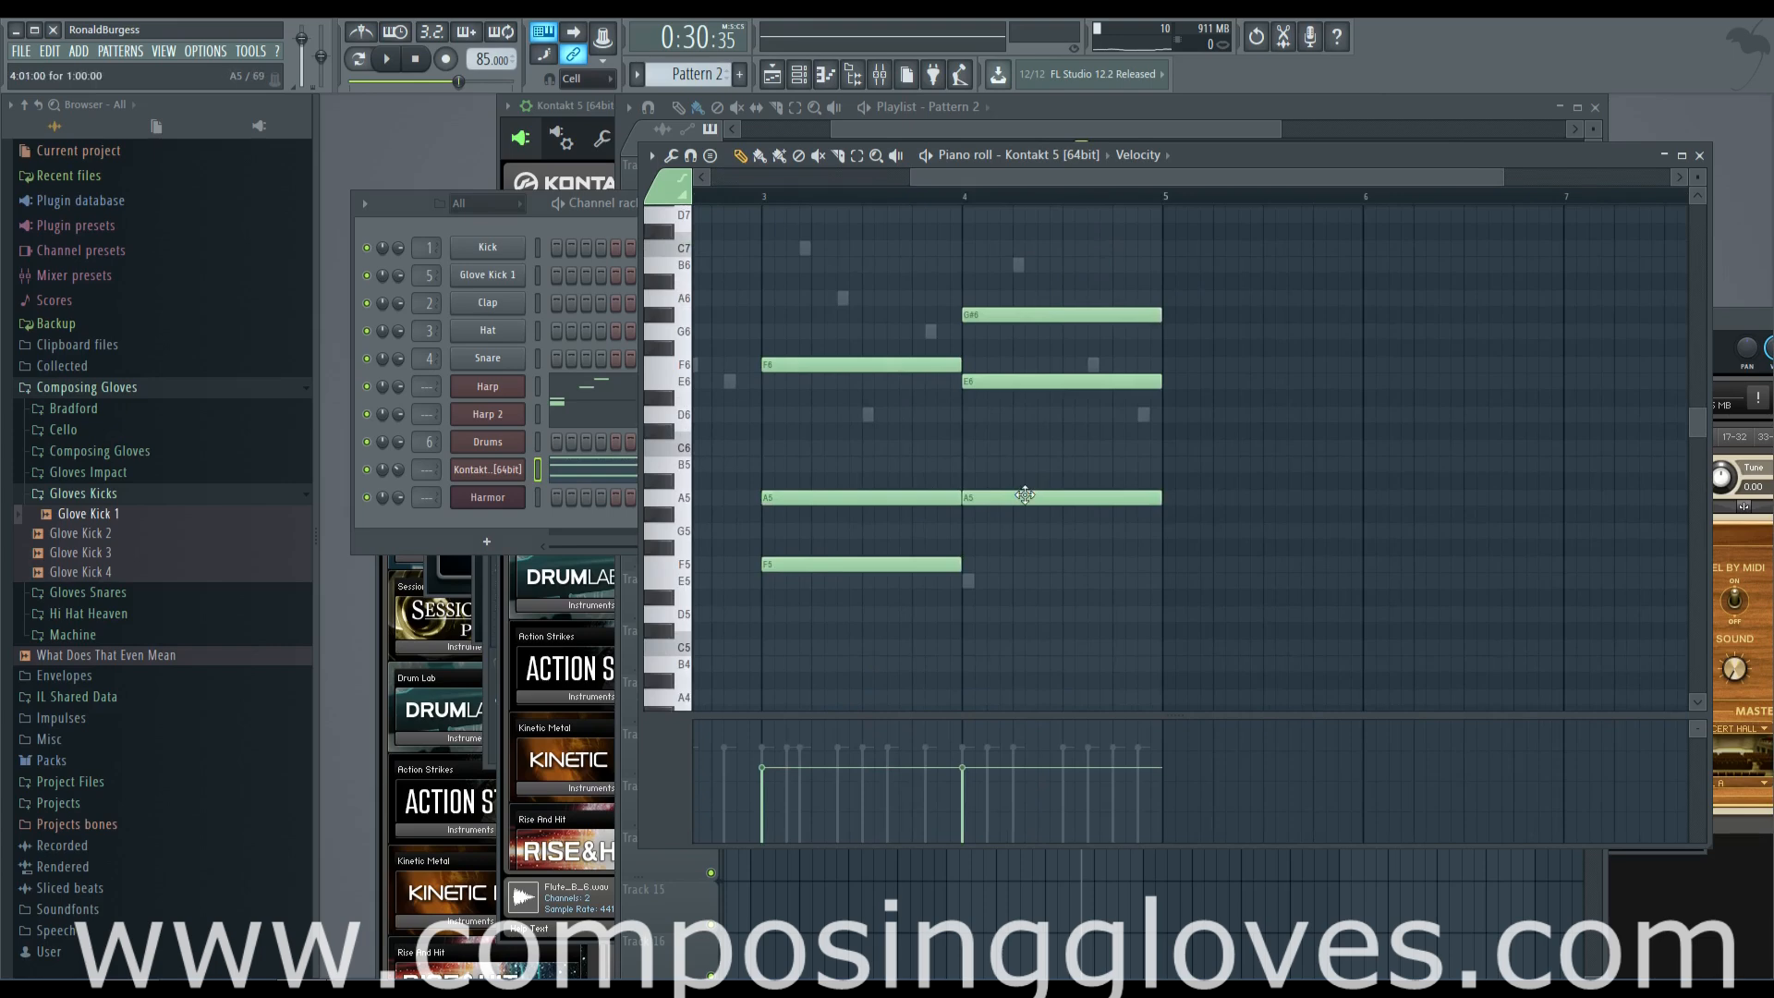
{"action": "left_click", "coordinate": [1092, 123]}
{"action": "double_click", "coordinate": [1125, 286]}
{"action": "scroll", "coordinate": [730, 490], "scroll_direction": "down", "scroll_amount": 5}
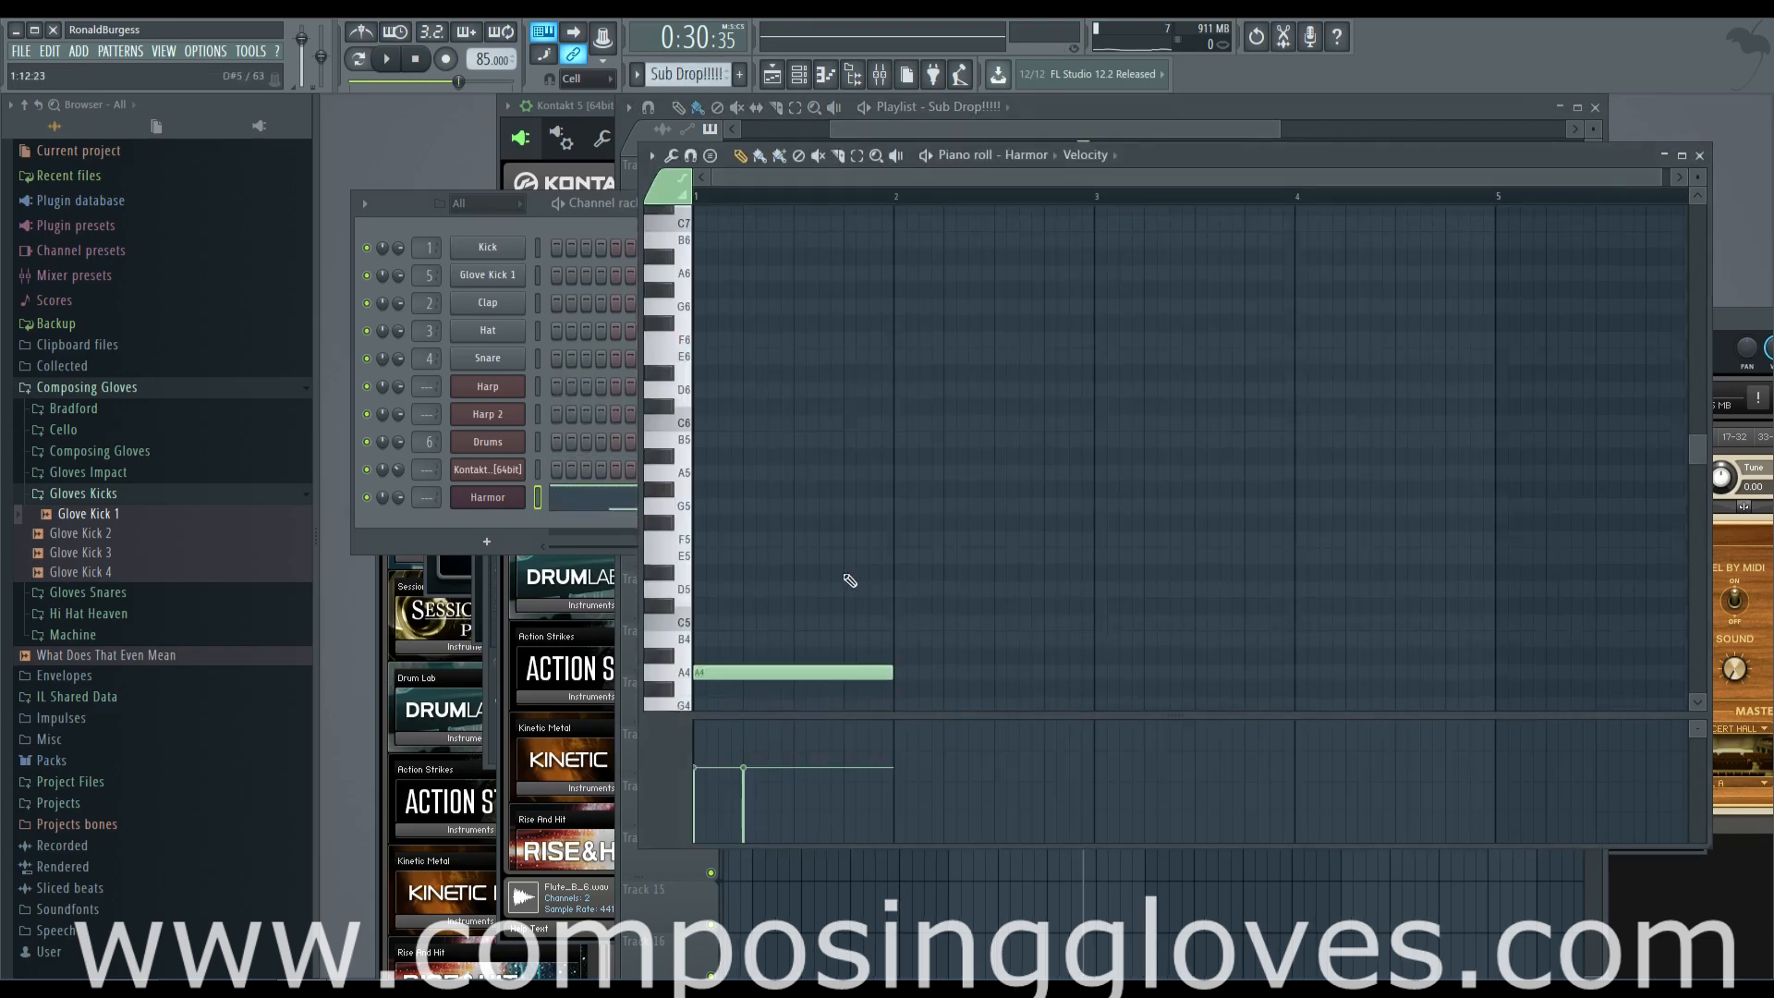
{"action": "left_click", "coordinate": [729, 450]}
{"action": "left_click_drag", "start_coordinate": [729, 459], "coordinate": [730, 530]}
{"action": "scroll", "coordinate": [761, 376], "scroll_direction": "down", "scroll_amount": 2}
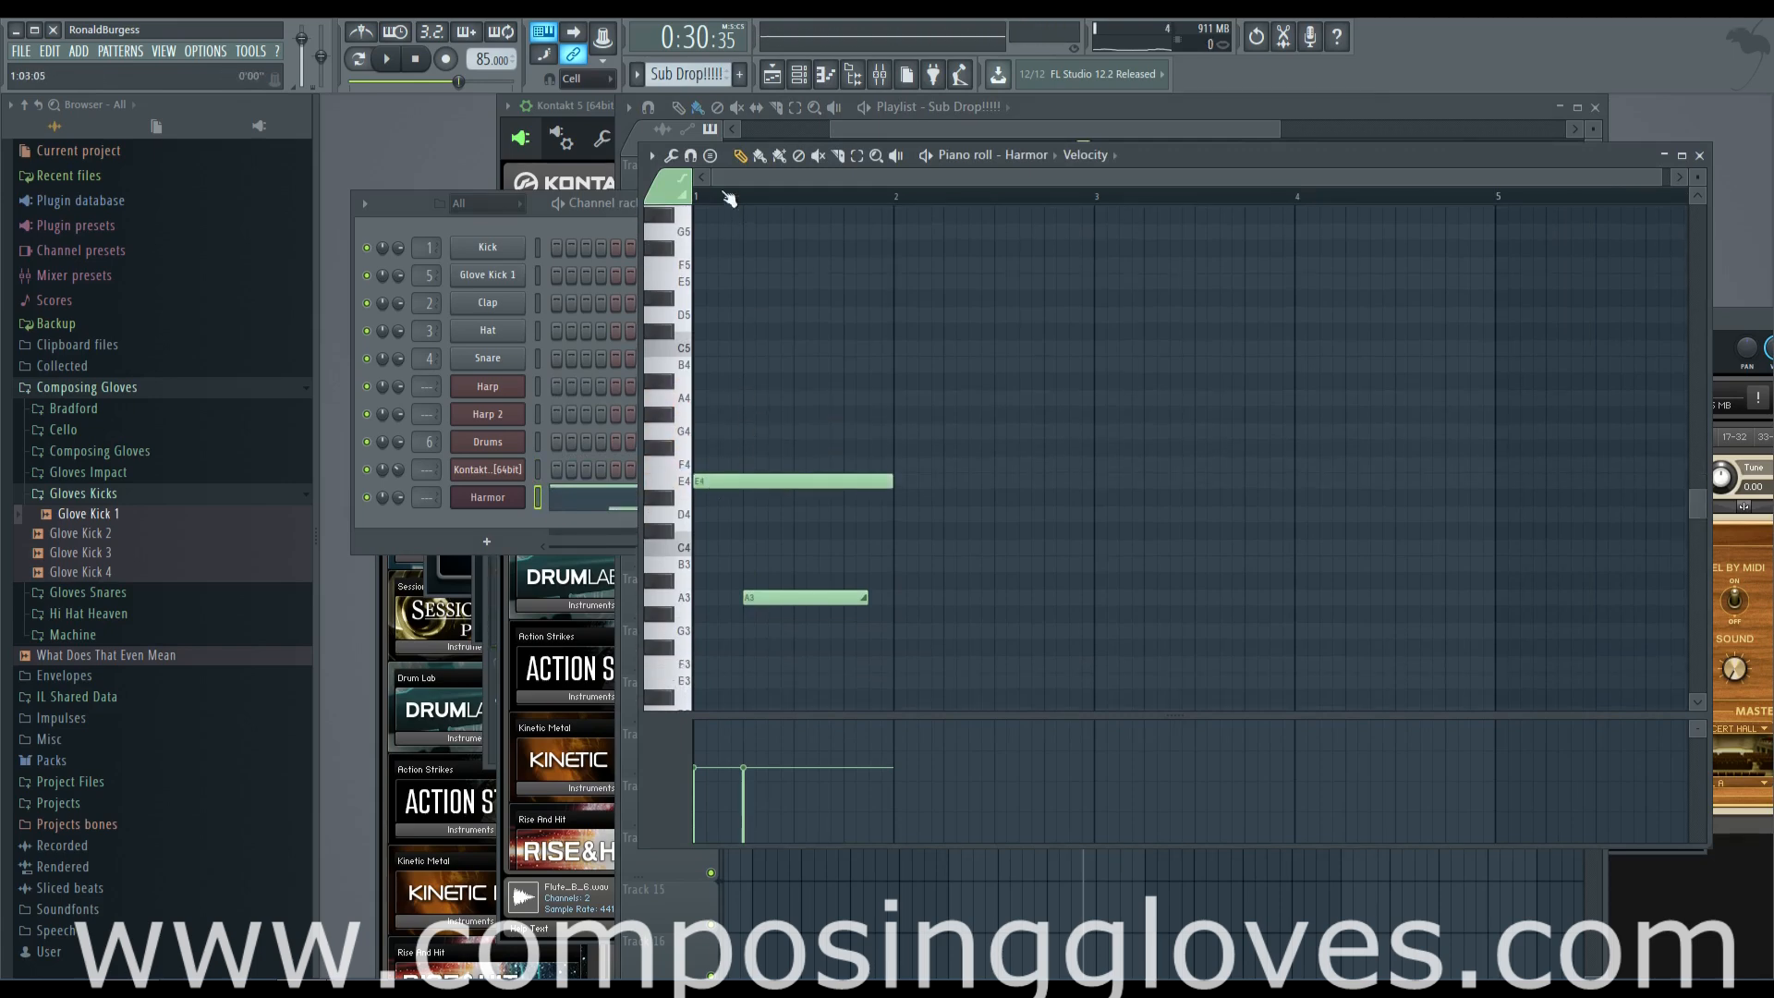
{"action": "key", "text": "space"}
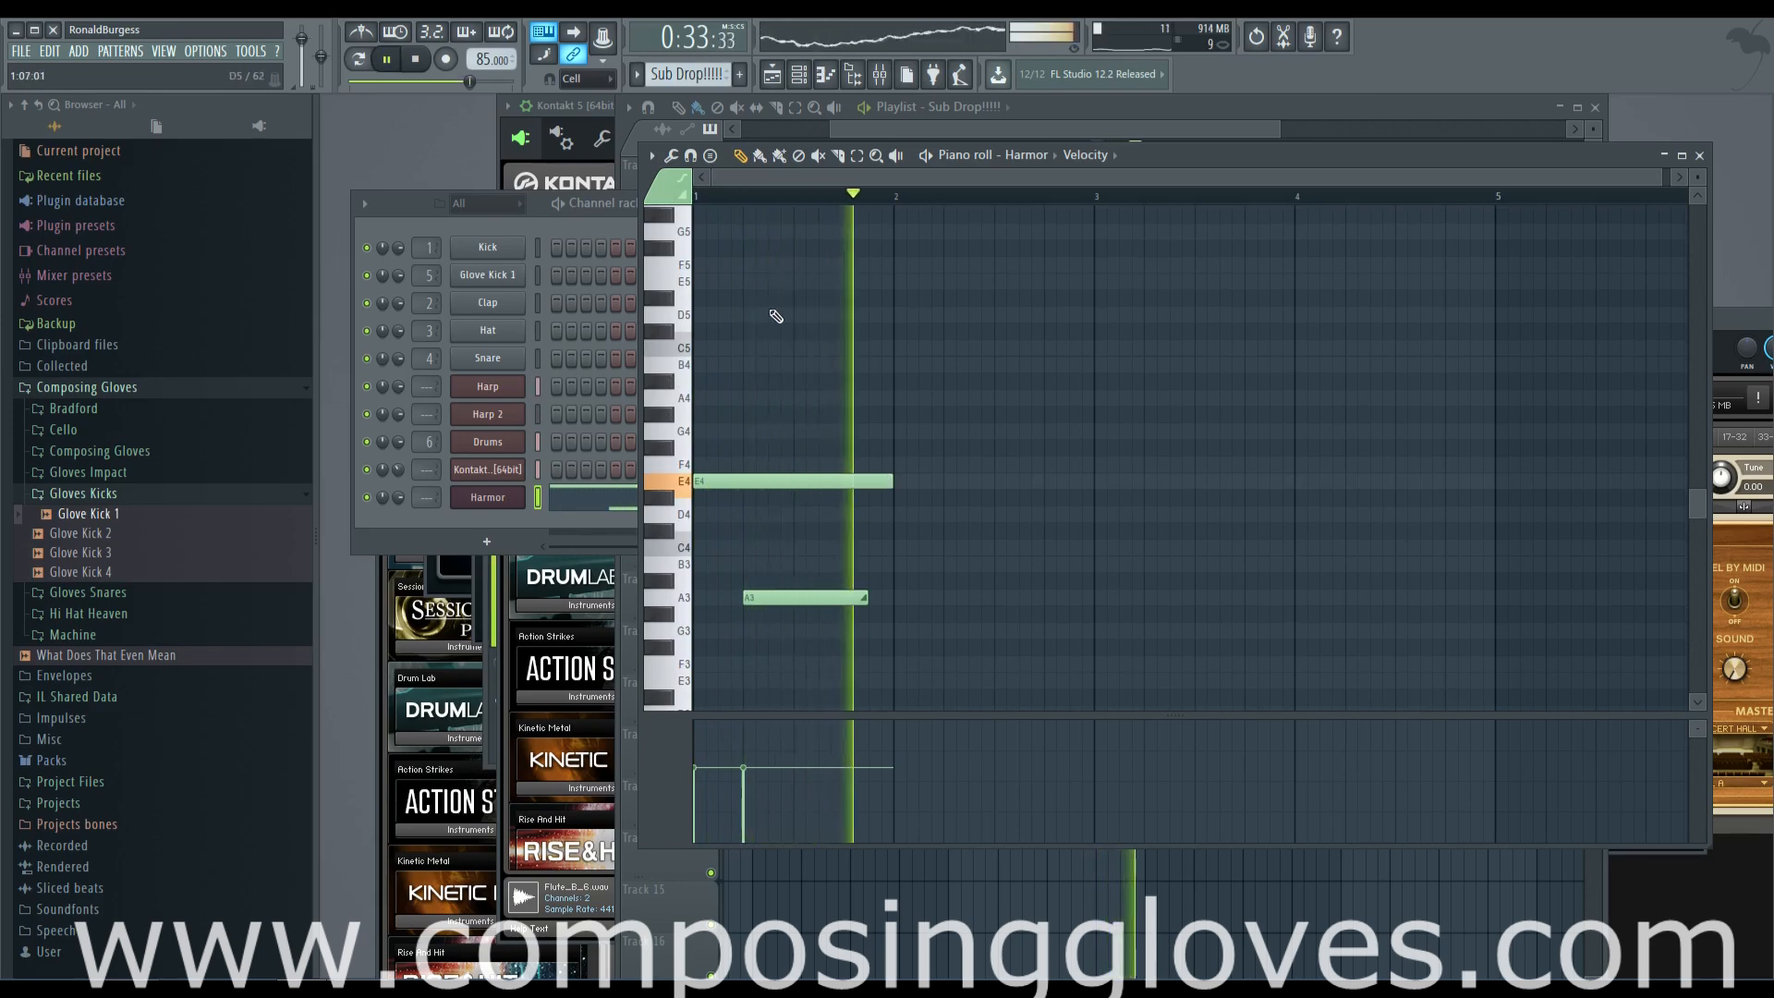
{"action": "key", "text": "space"}
Make the second Pattern 2 clip, at bar 13 in the playlist, a unique pattern
{"action": "key", "text": "F5"}
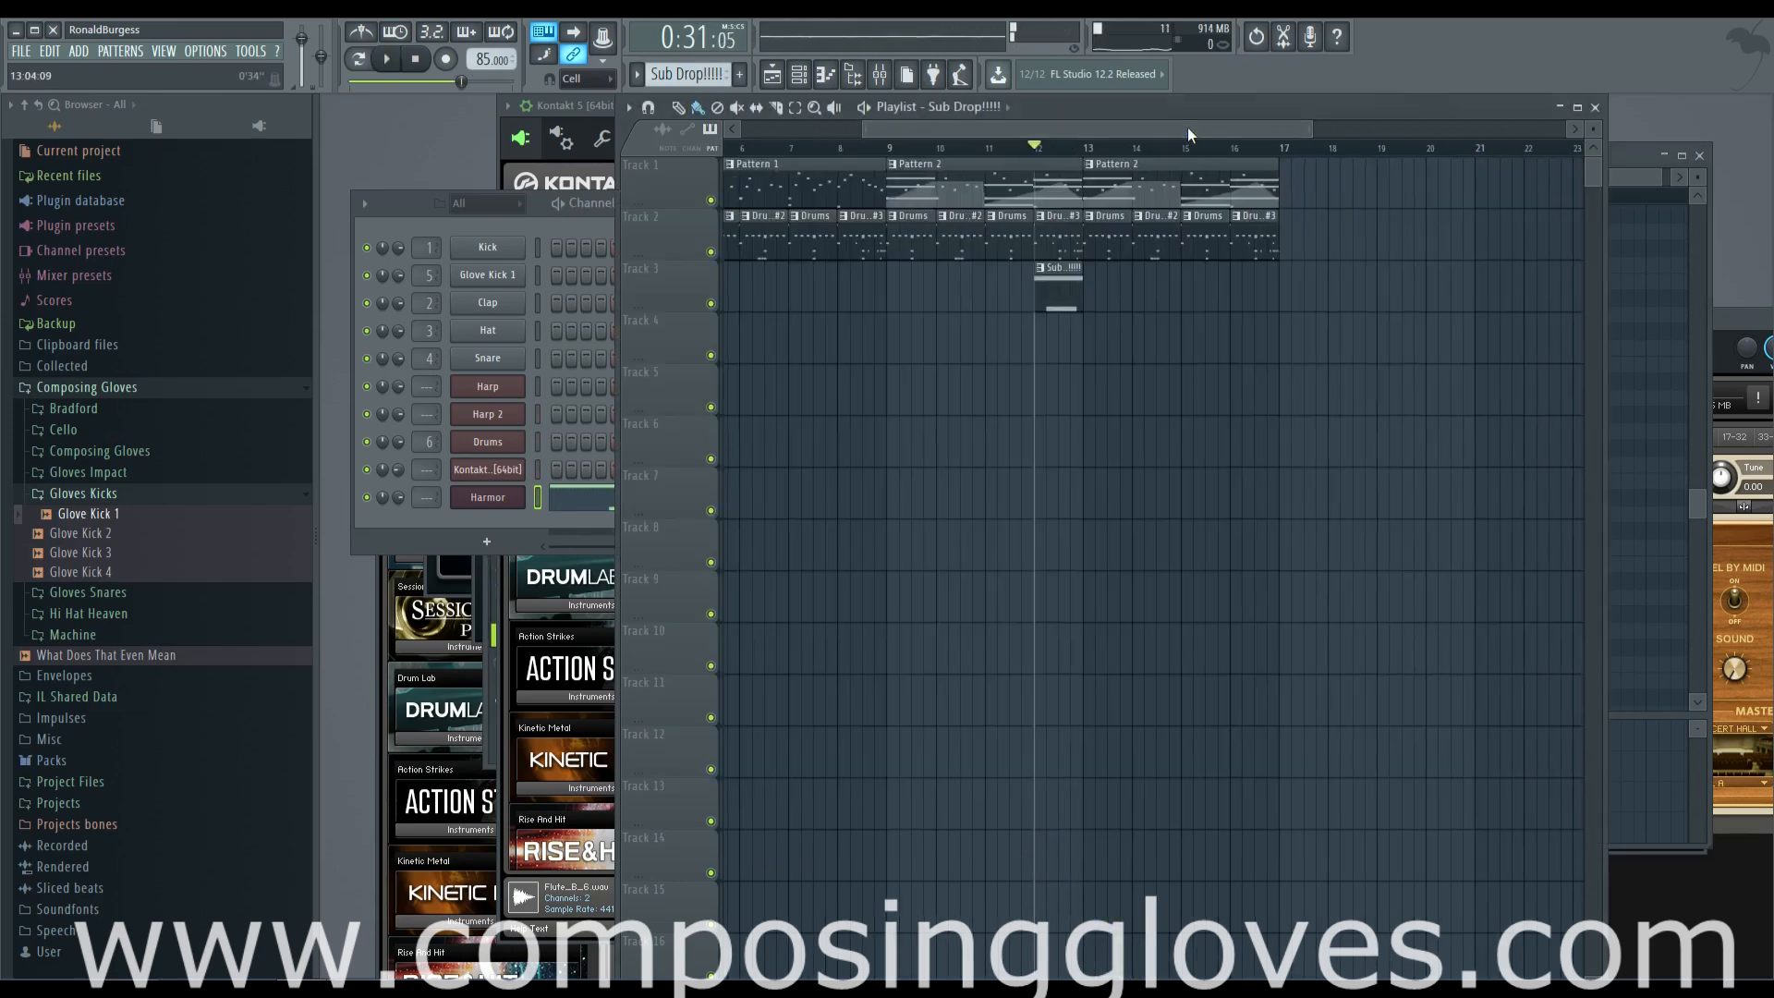
{"action": "left_click", "coordinate": [1090, 165]}
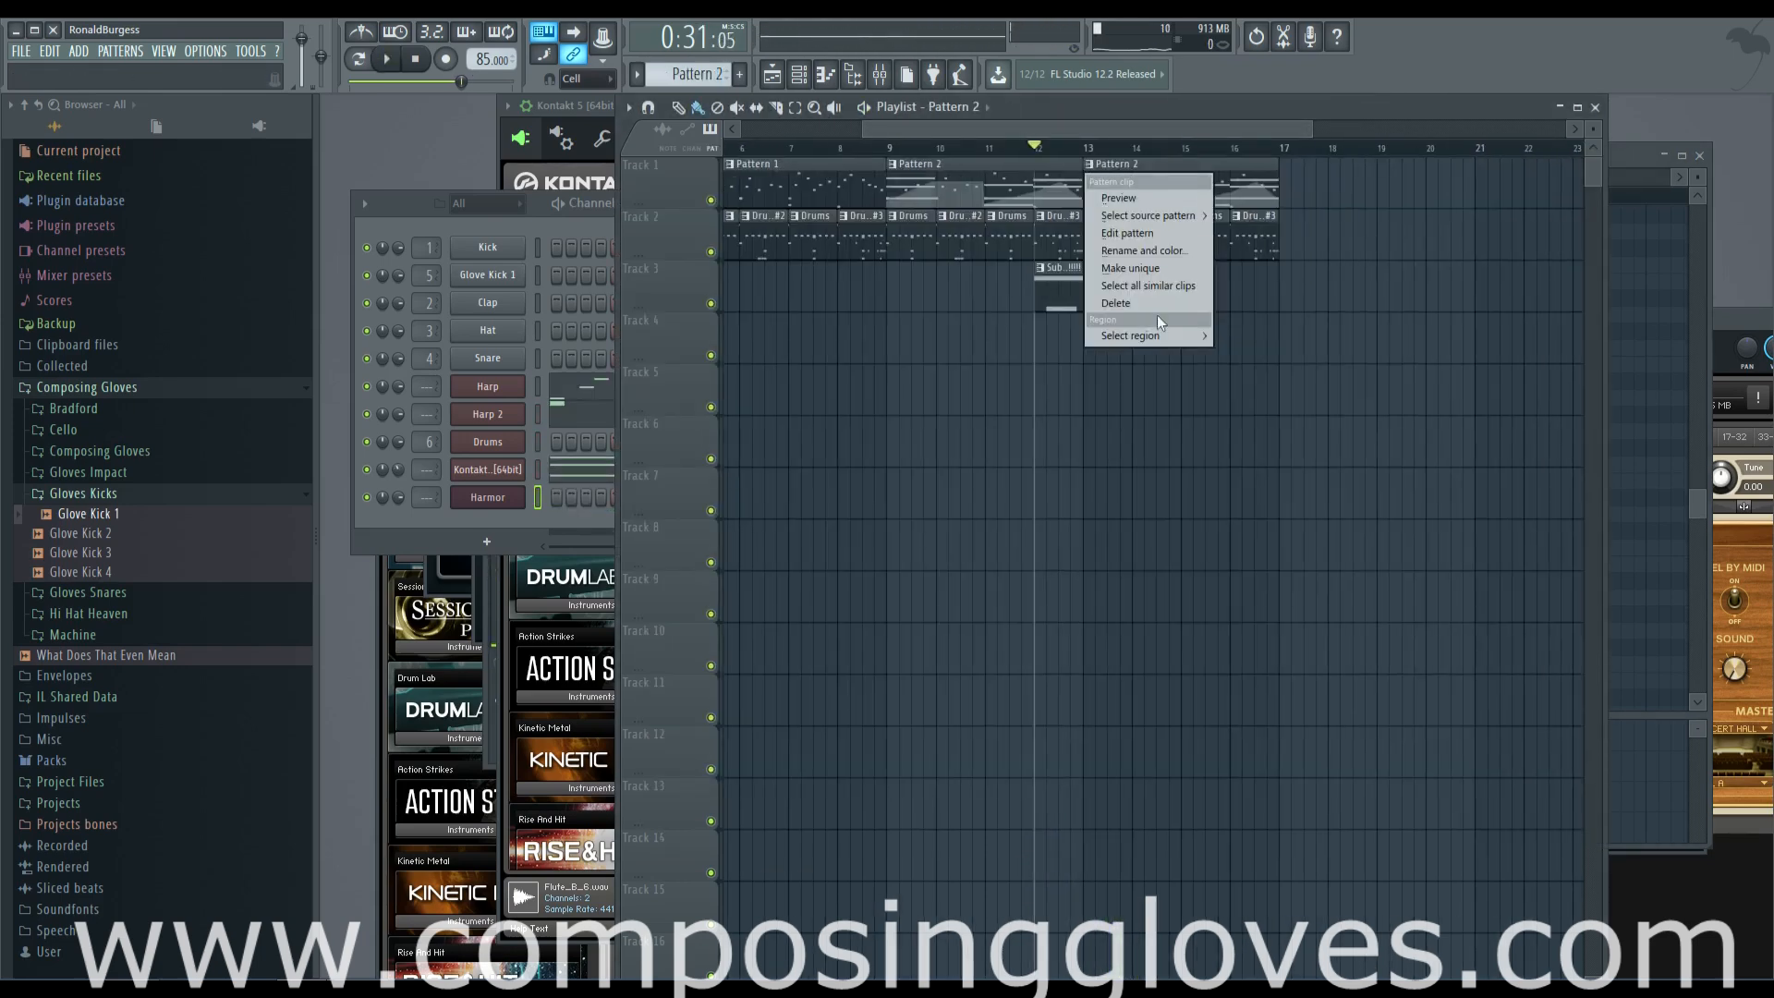
{"action": "left_click", "coordinate": [1131, 268]}
Place one-bar A5 Harmor notes in bars 1 and 2 of the new unique pattern
{"action": "left_click", "coordinate": [471, 196]}
{"action": "right_click", "coordinate": [488, 497]}
{"action": "left_click", "coordinate": [578, 496]}
{"action": "left_click", "coordinate": [716, 448]}
{"action": "scroll", "coordinate": [828, 454], "scroll_direction": "up", "scroll_amount": 1}
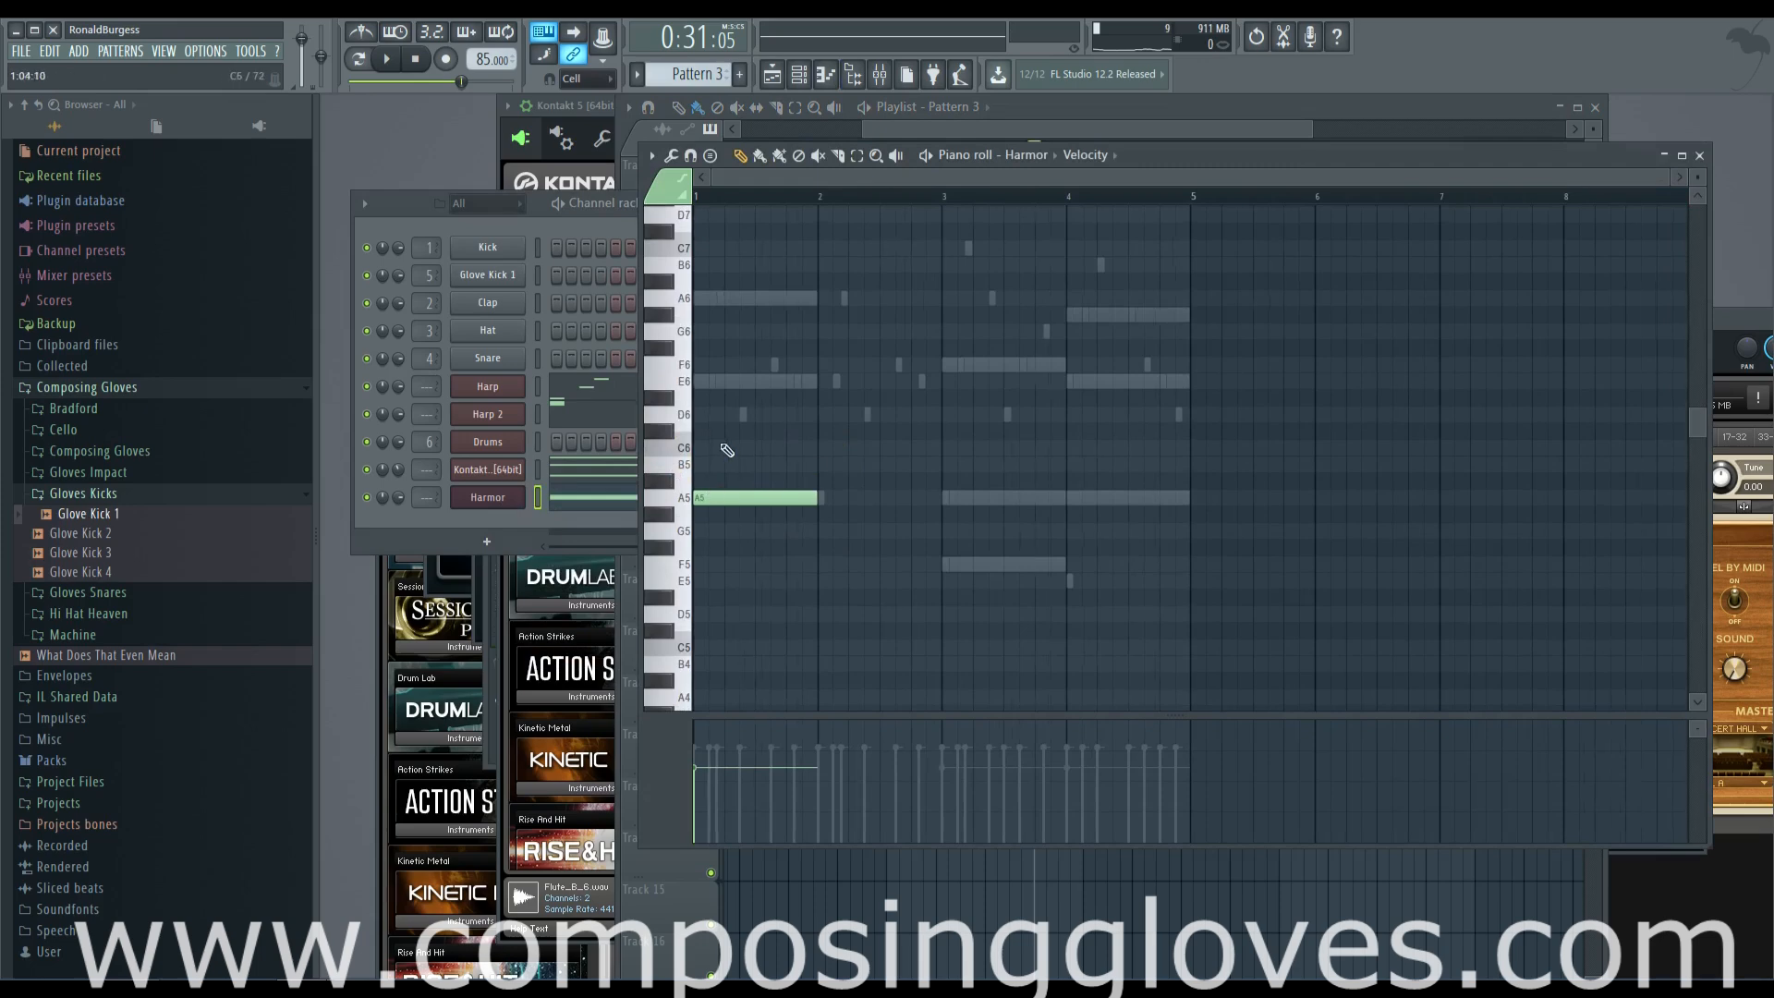
{"action": "scroll", "coordinate": [726, 451], "scroll_direction": "up", "scroll_amount": 3}
{"action": "left_click", "coordinate": [954, 497]}
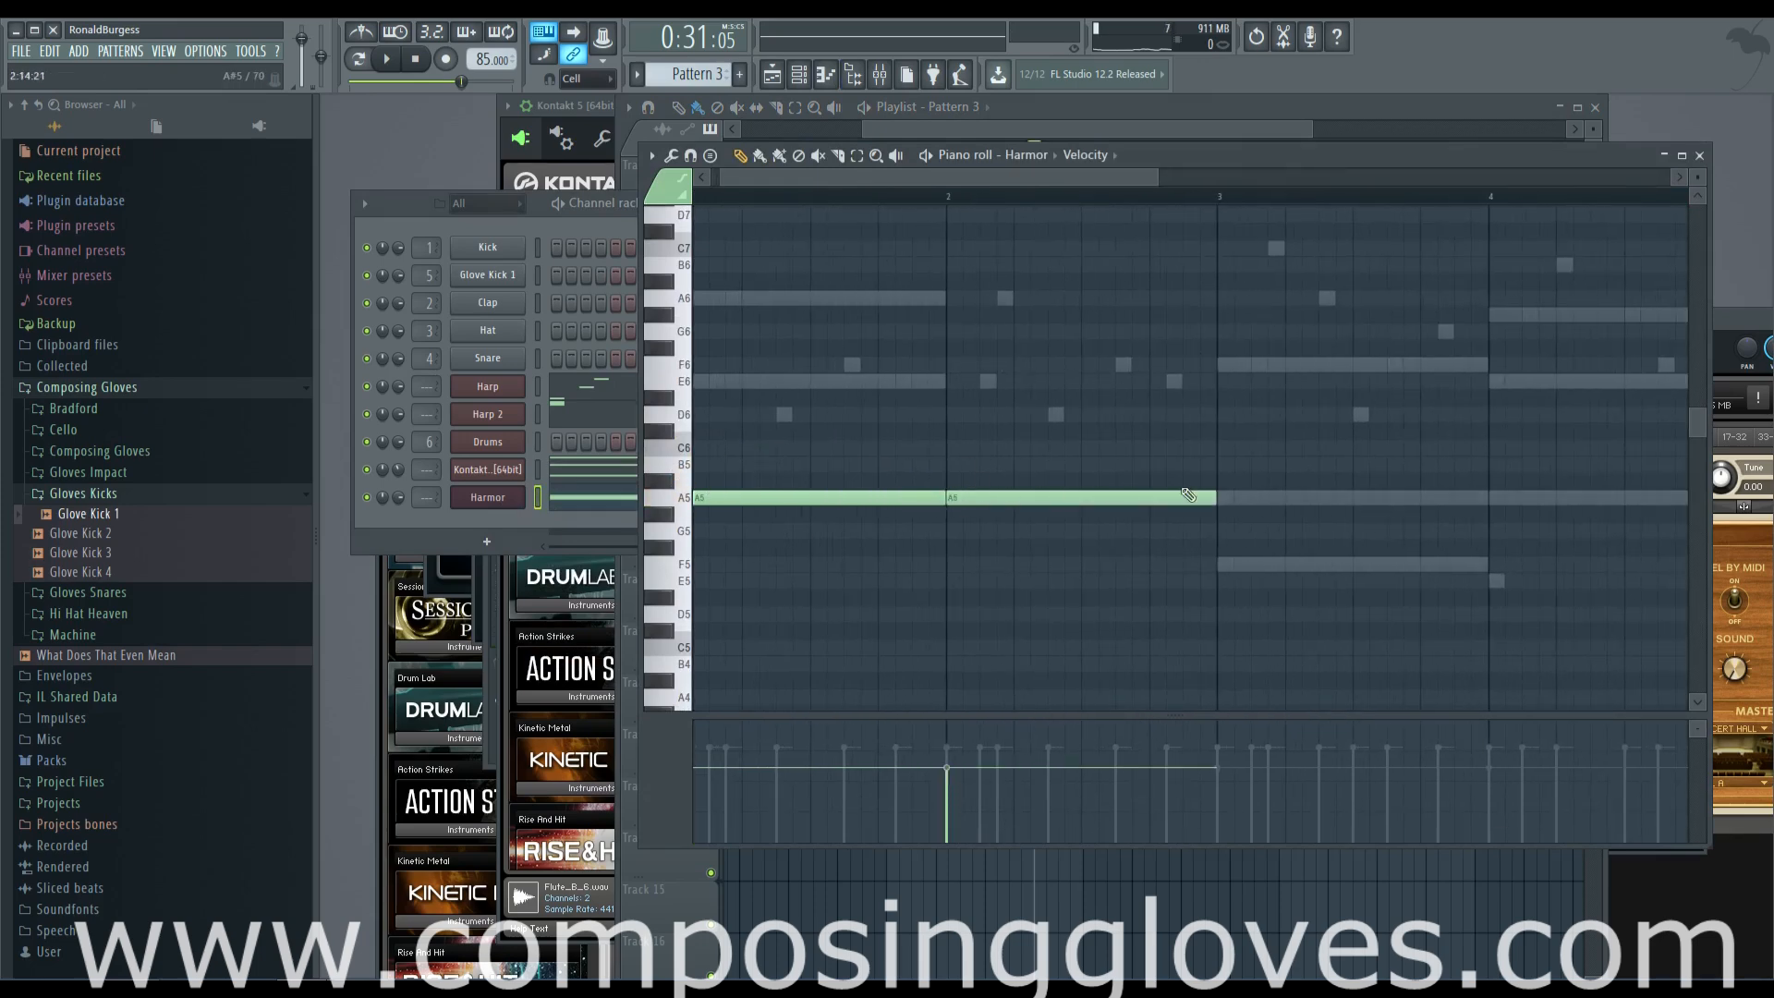
Add a one-bar F5 note in bar 3 and a one-bar E5 note in bar 4 to the Harmor line
{"action": "left_click", "coordinate": [1223, 566]}
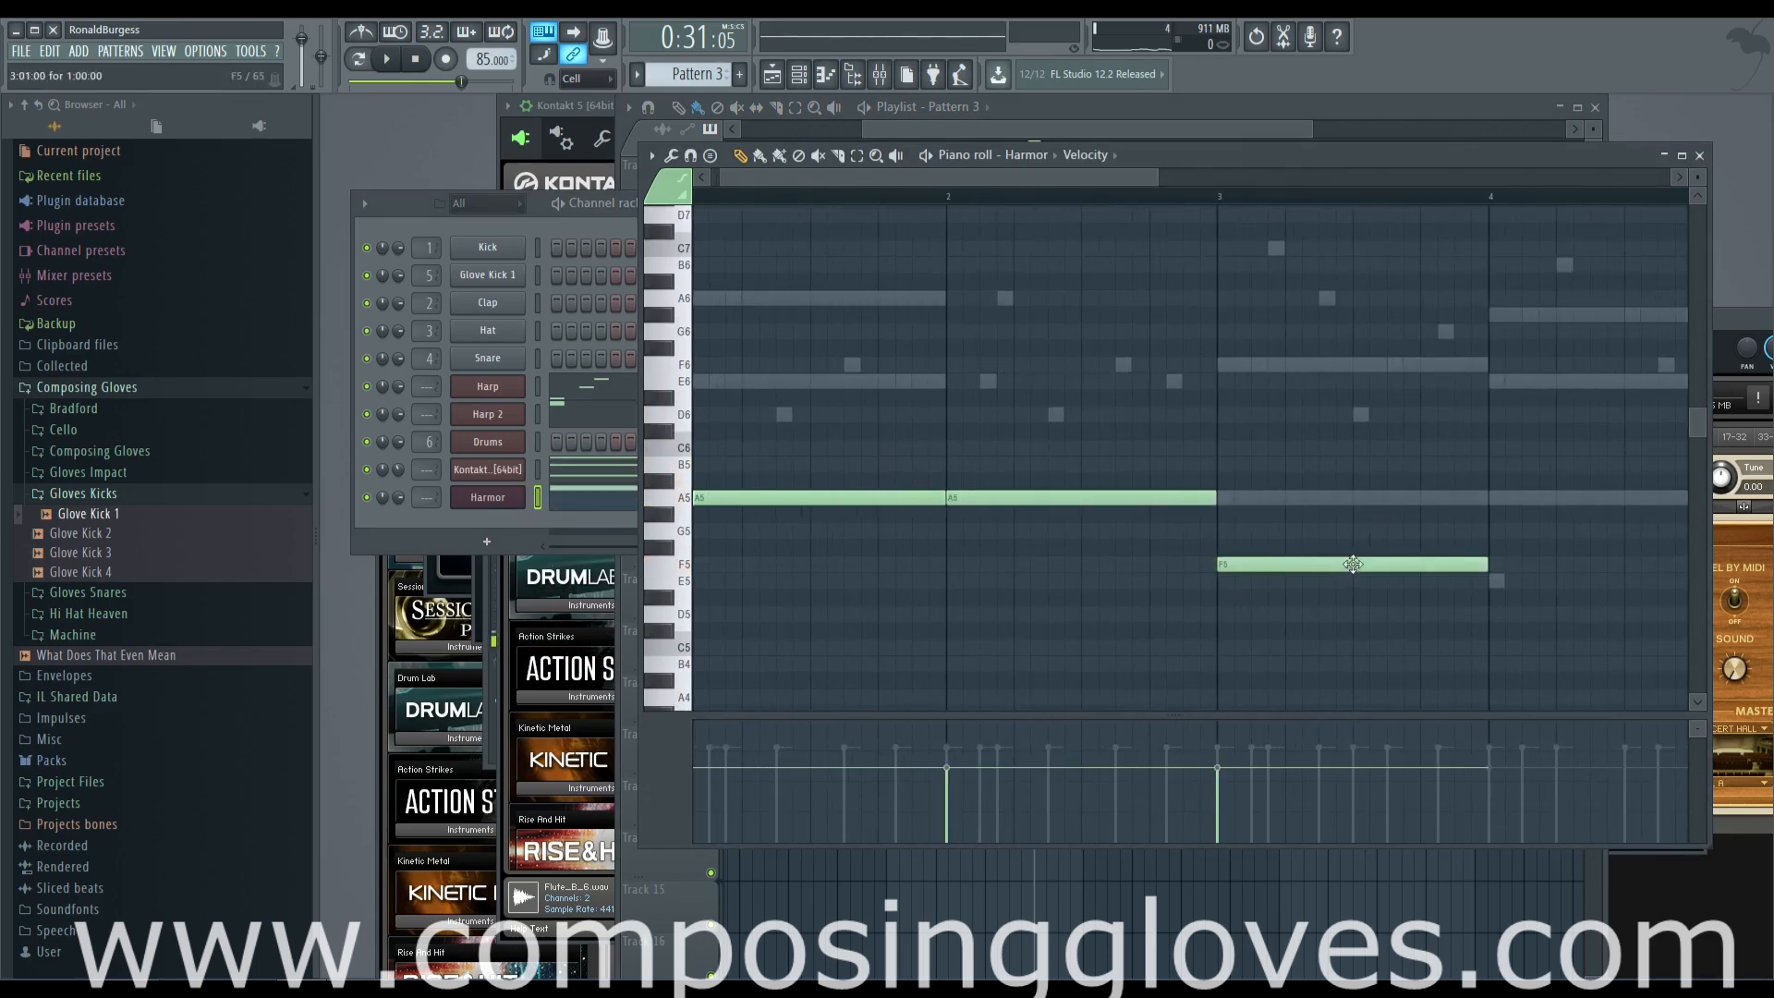
{"action": "scroll", "coordinate": [1339, 565], "scroll_direction": "right", "scroll_amount": 2}
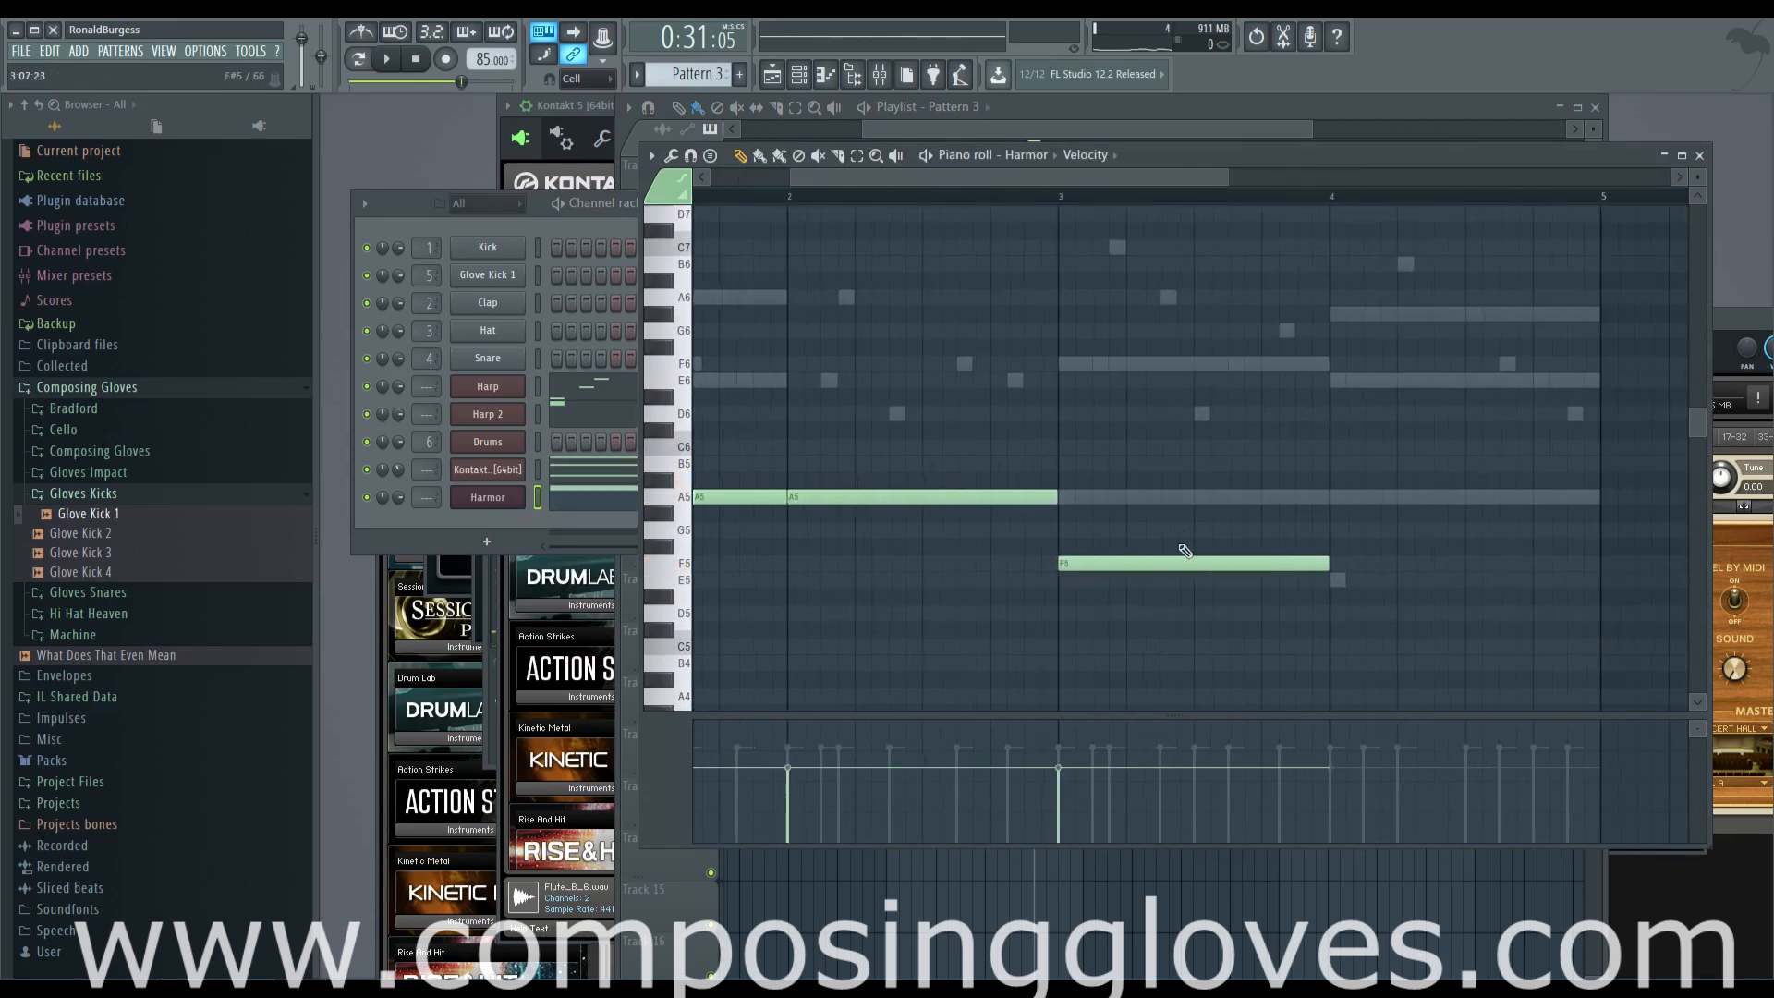
{"action": "left_click", "coordinate": [1097, 496]}
{"action": "left_click", "coordinate": [1070, 365]}
{"action": "right_click", "coordinate": [1186, 496]}
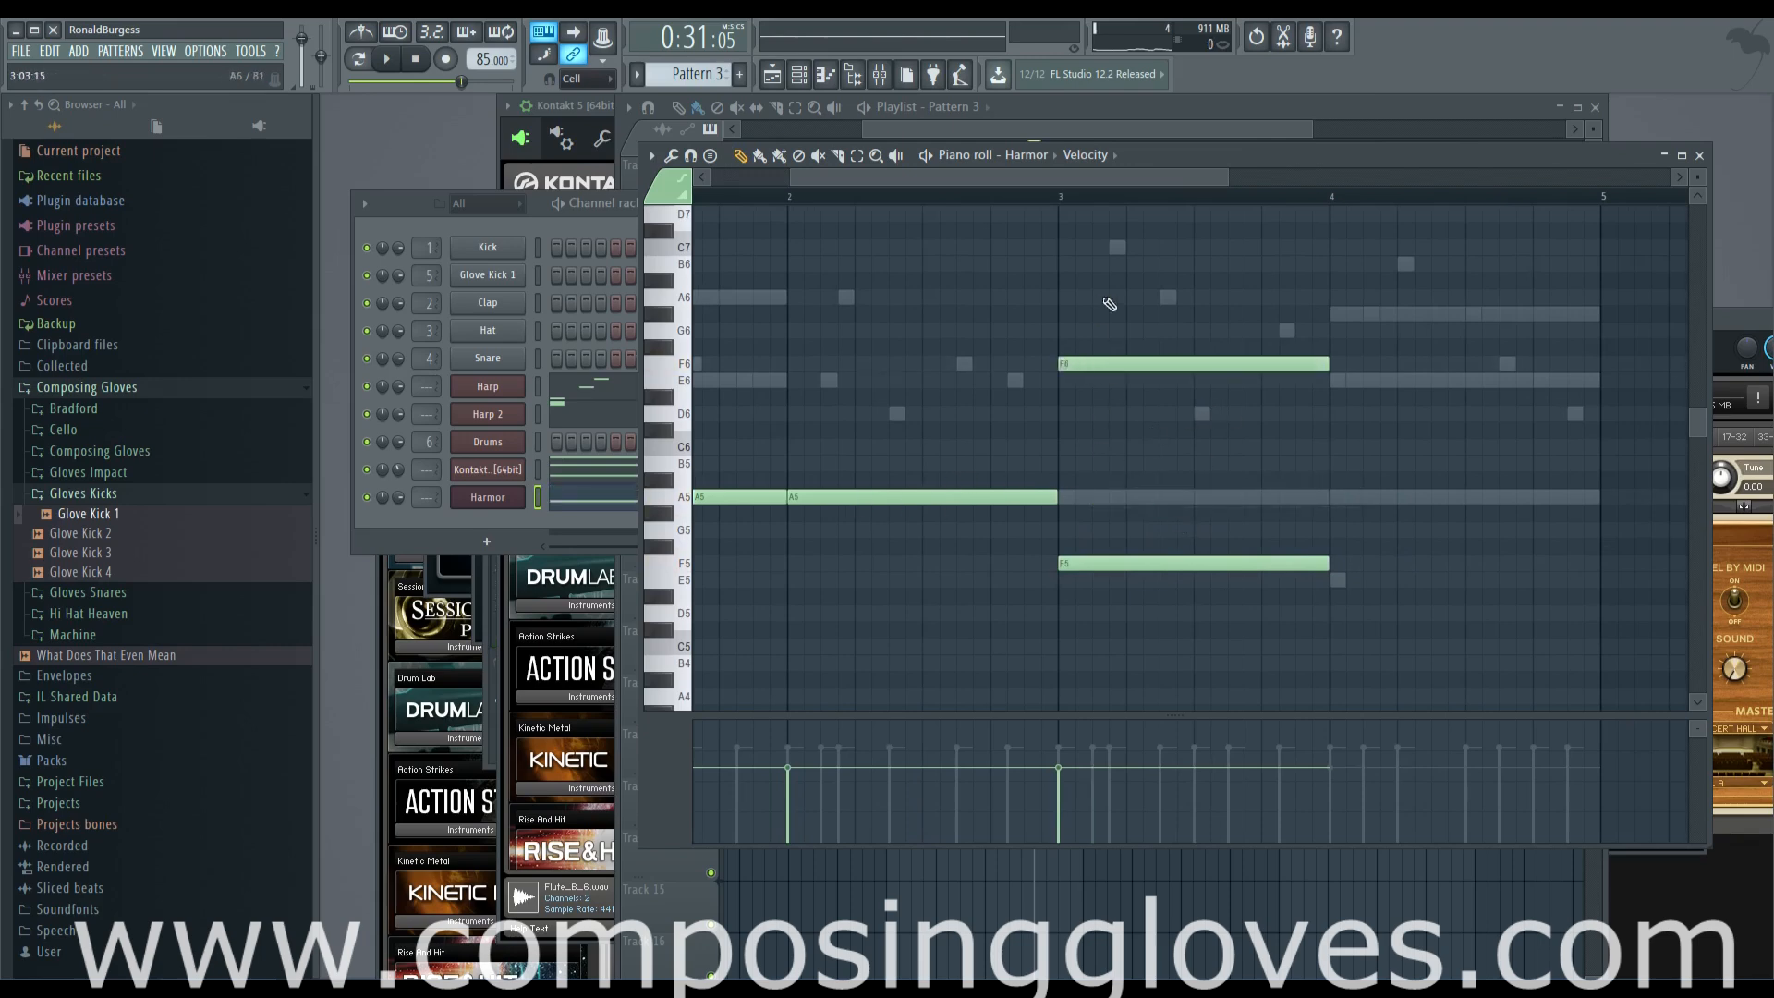
{"action": "right_click", "coordinate": [1210, 364]}
{"action": "left_click", "coordinate": [1342, 578]}
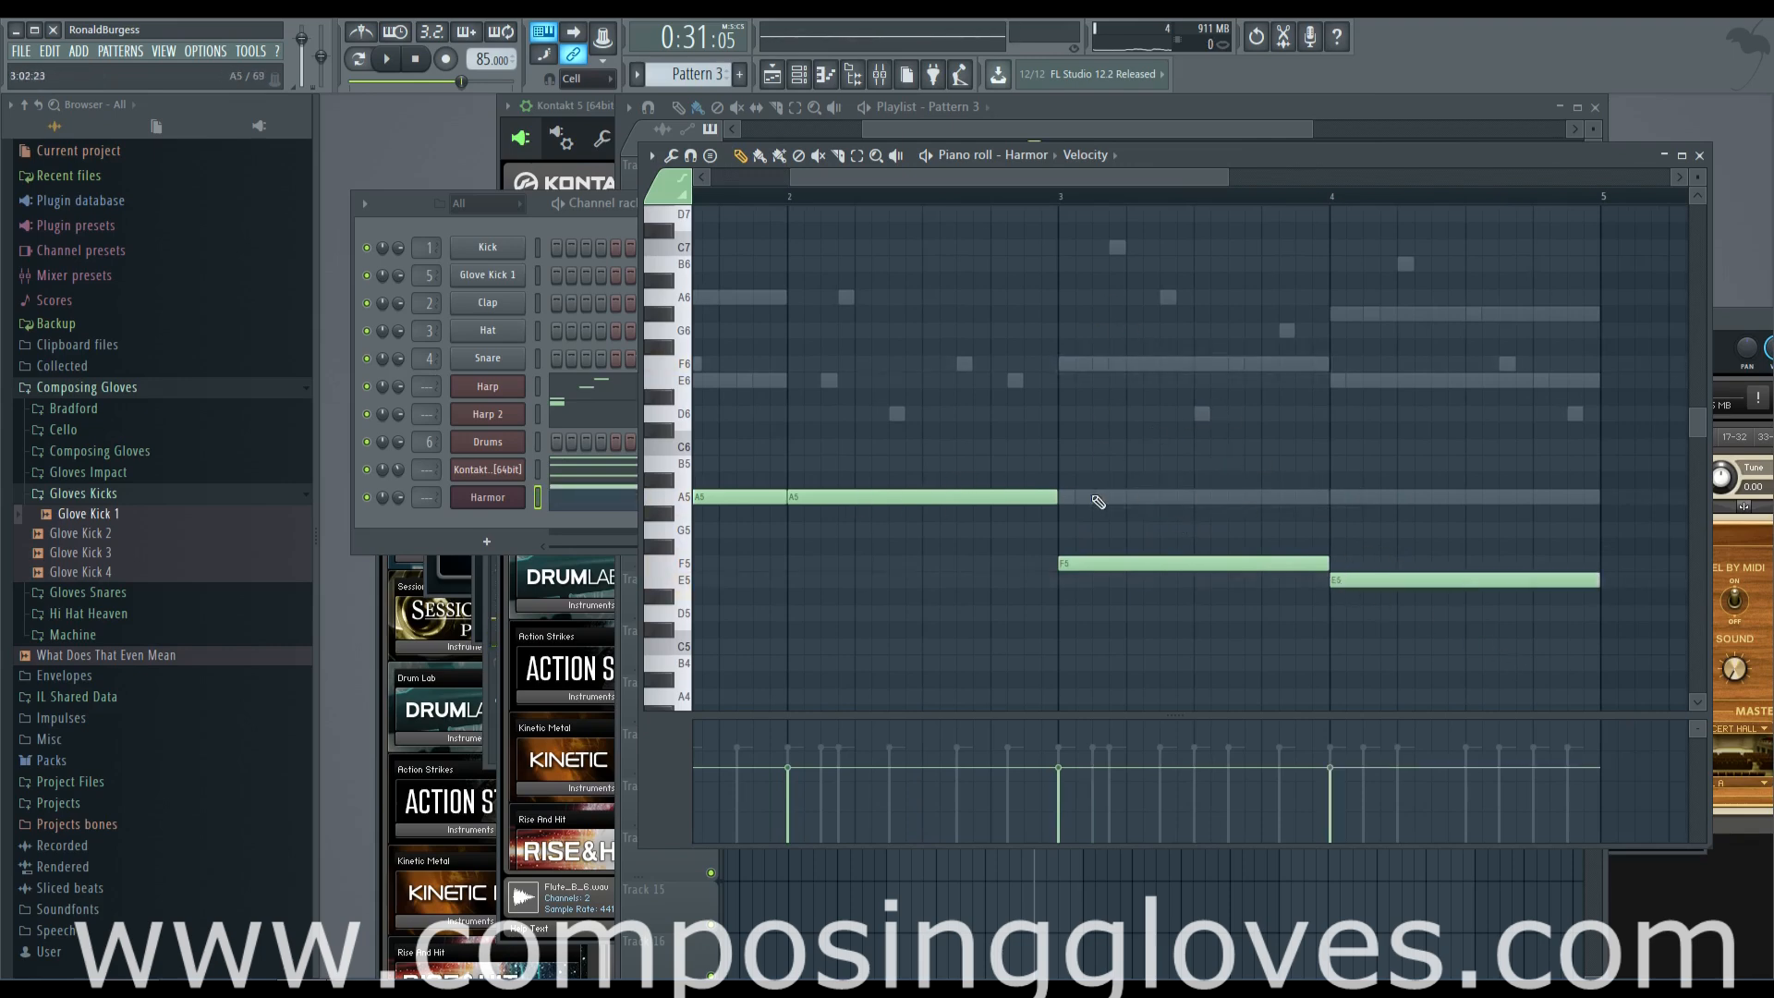
Transpose all four Harmor notes down two octaves so the line starts on A3
{"action": "scroll", "coordinate": [760, 472], "scroll_direction": "down", "scroll_amount": 3}
{"action": "key", "text": "ctrl+a"}
{"action": "scroll", "coordinate": [758, 483], "scroll_direction": "down", "scroll_amount": 3}
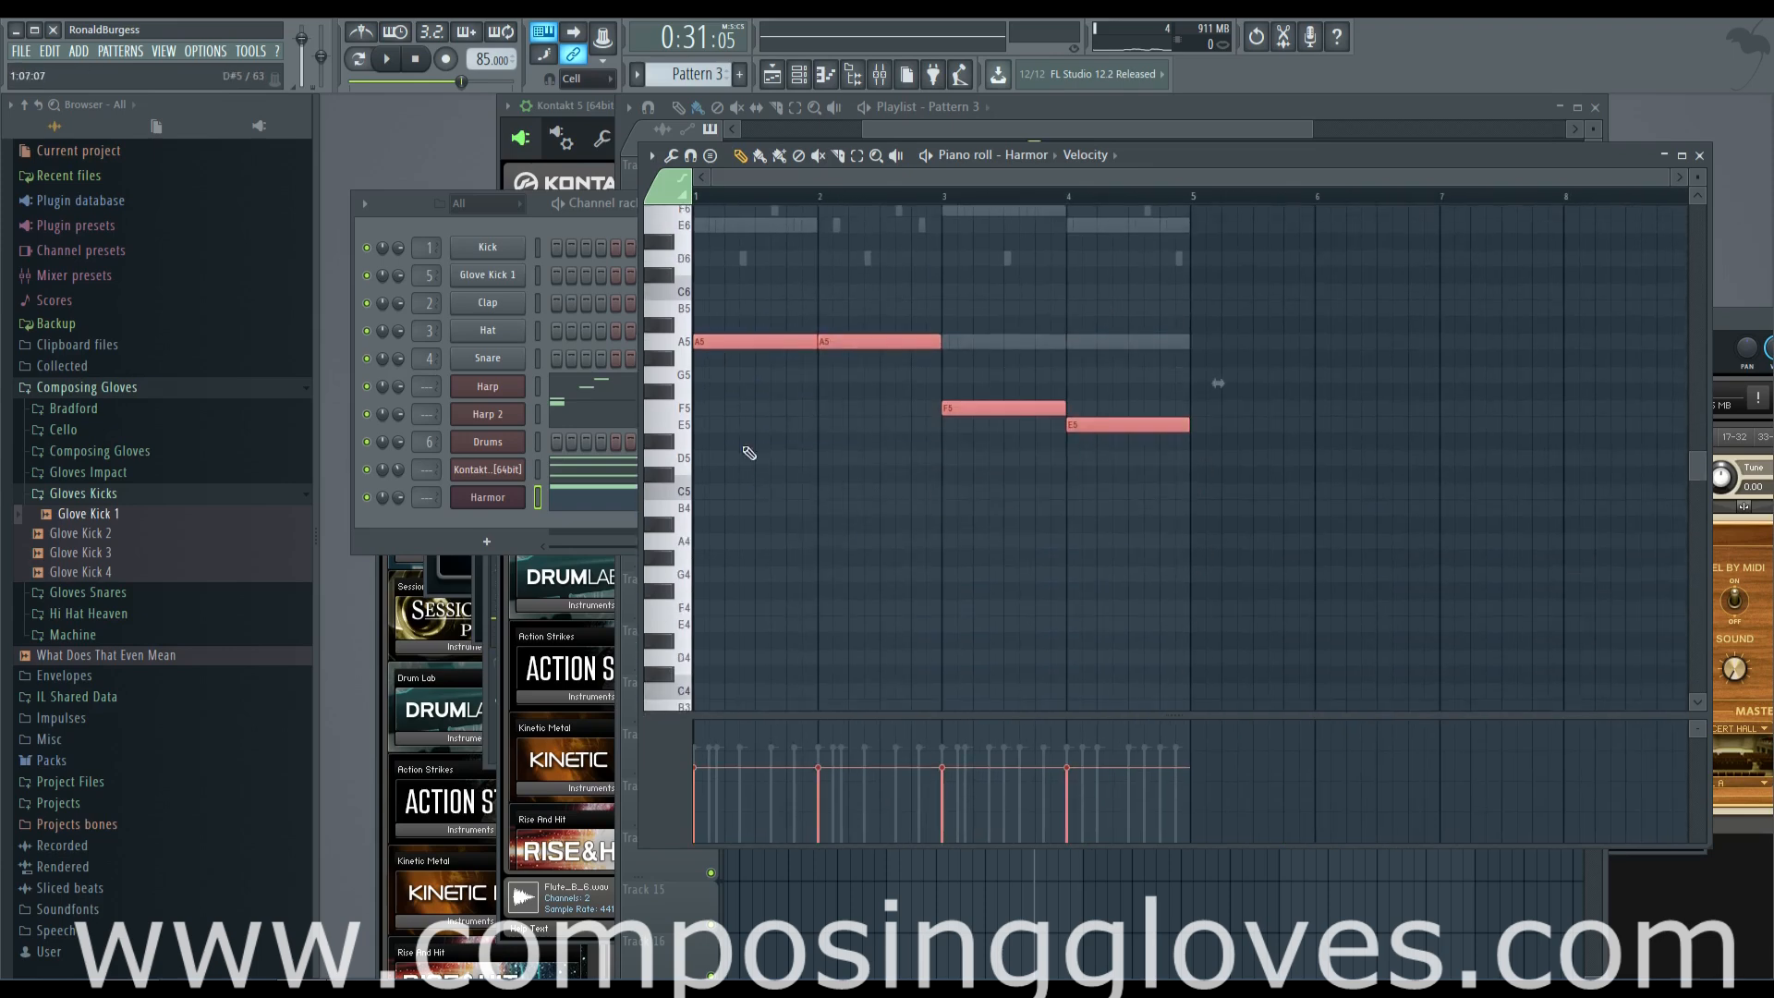
{"action": "left_click_drag", "start_coordinate": [736, 344], "coordinate": [634, 511]}
Play back the arrangement to hear the low Harmor line, checking its synth window, channel and notes
{"action": "key", "text": "space"}
{"action": "scroll", "coordinate": [770, 580], "scroll_direction": "up", "scroll_amount": 2}
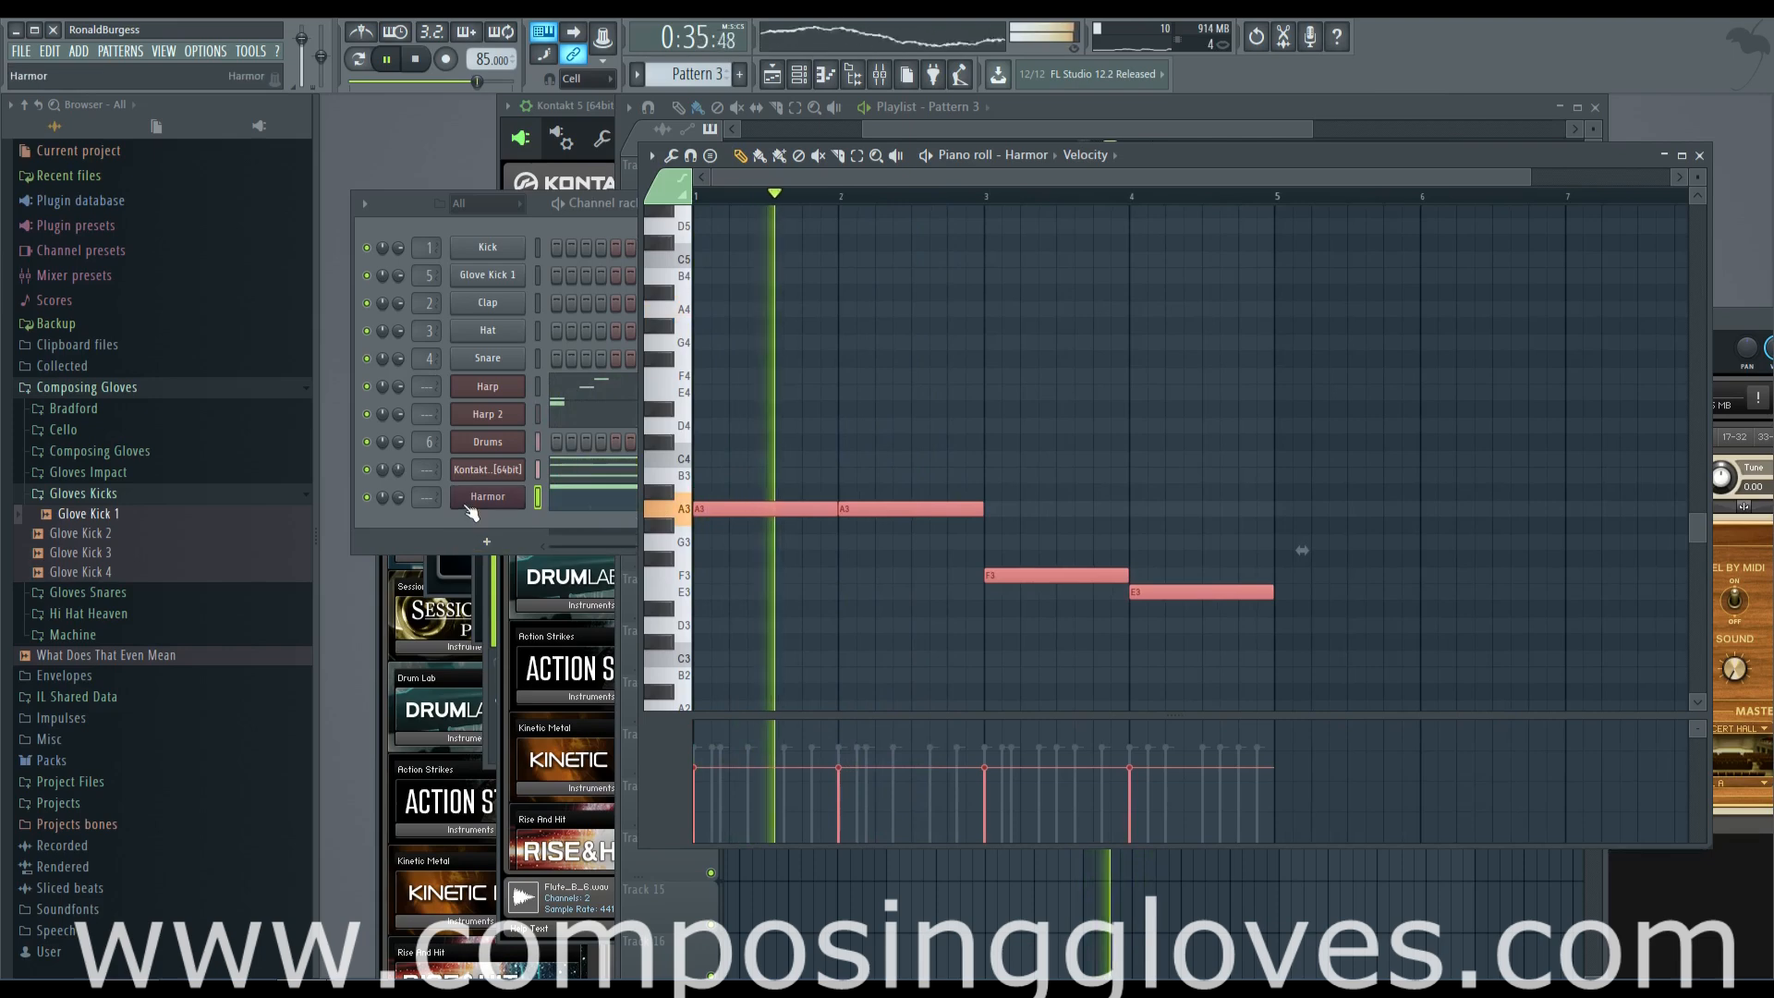
{"action": "left_click", "coordinate": [476, 499]}
{"action": "left_click", "coordinate": [406, 497]}
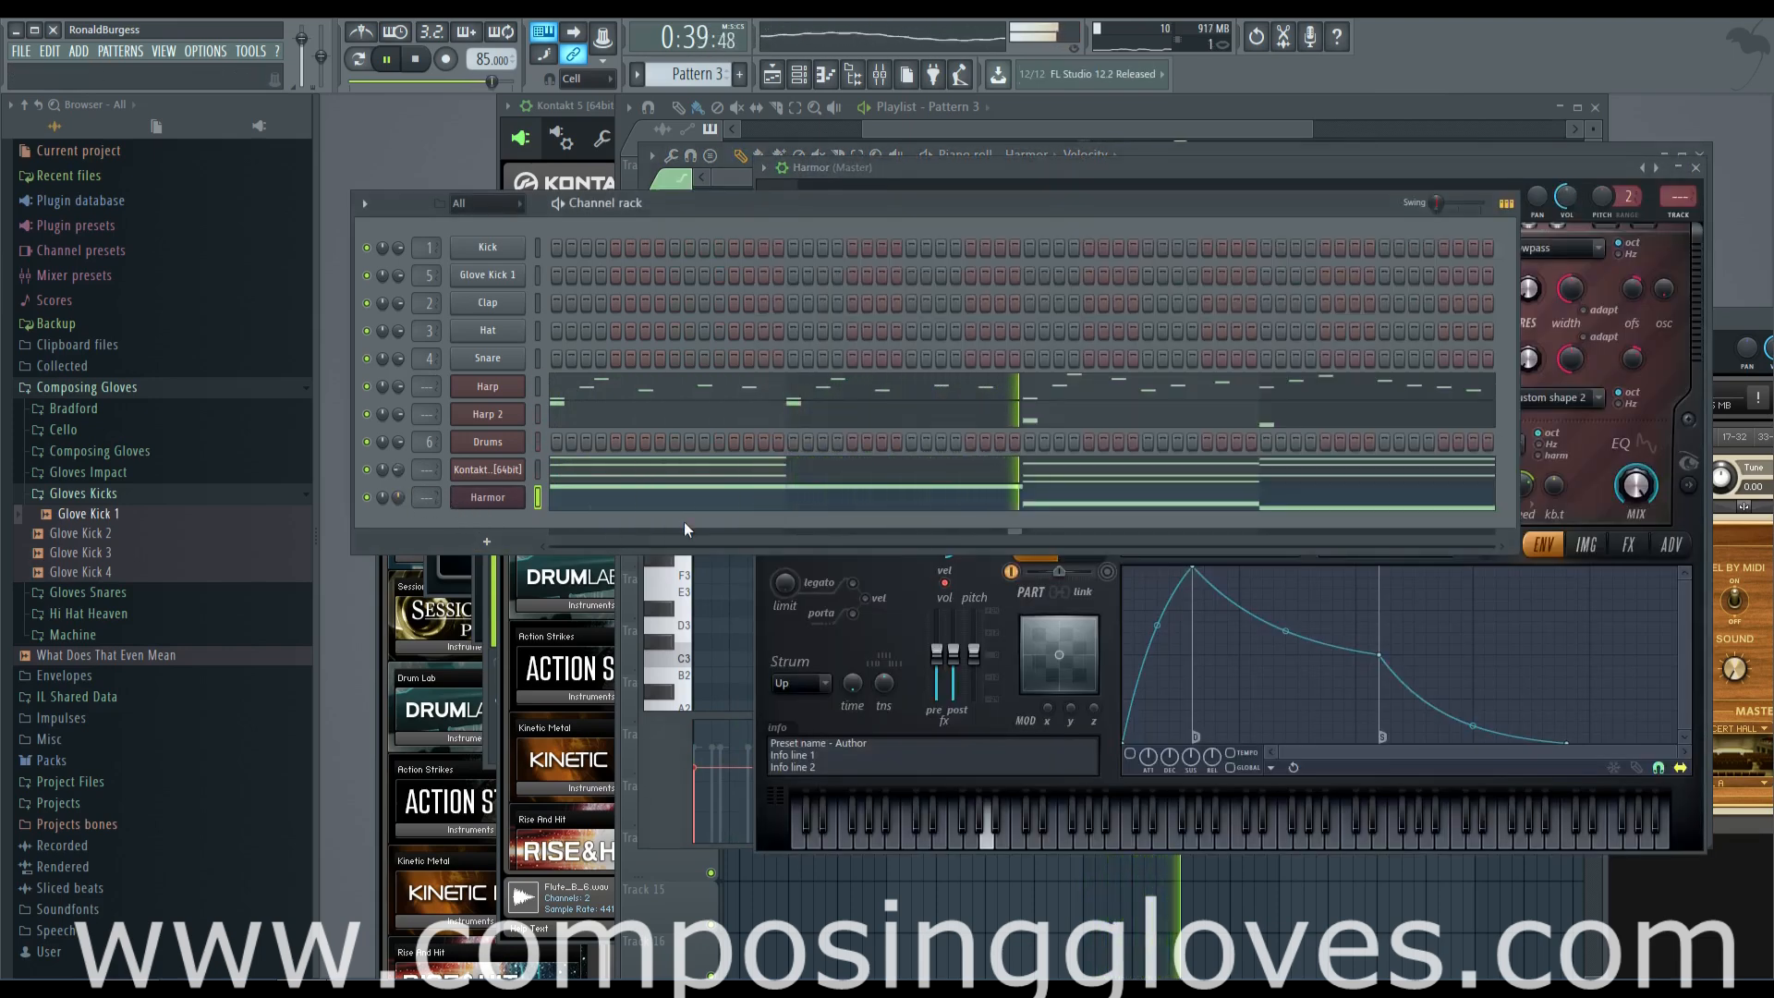
{"action": "left_click", "coordinate": [991, 509]}
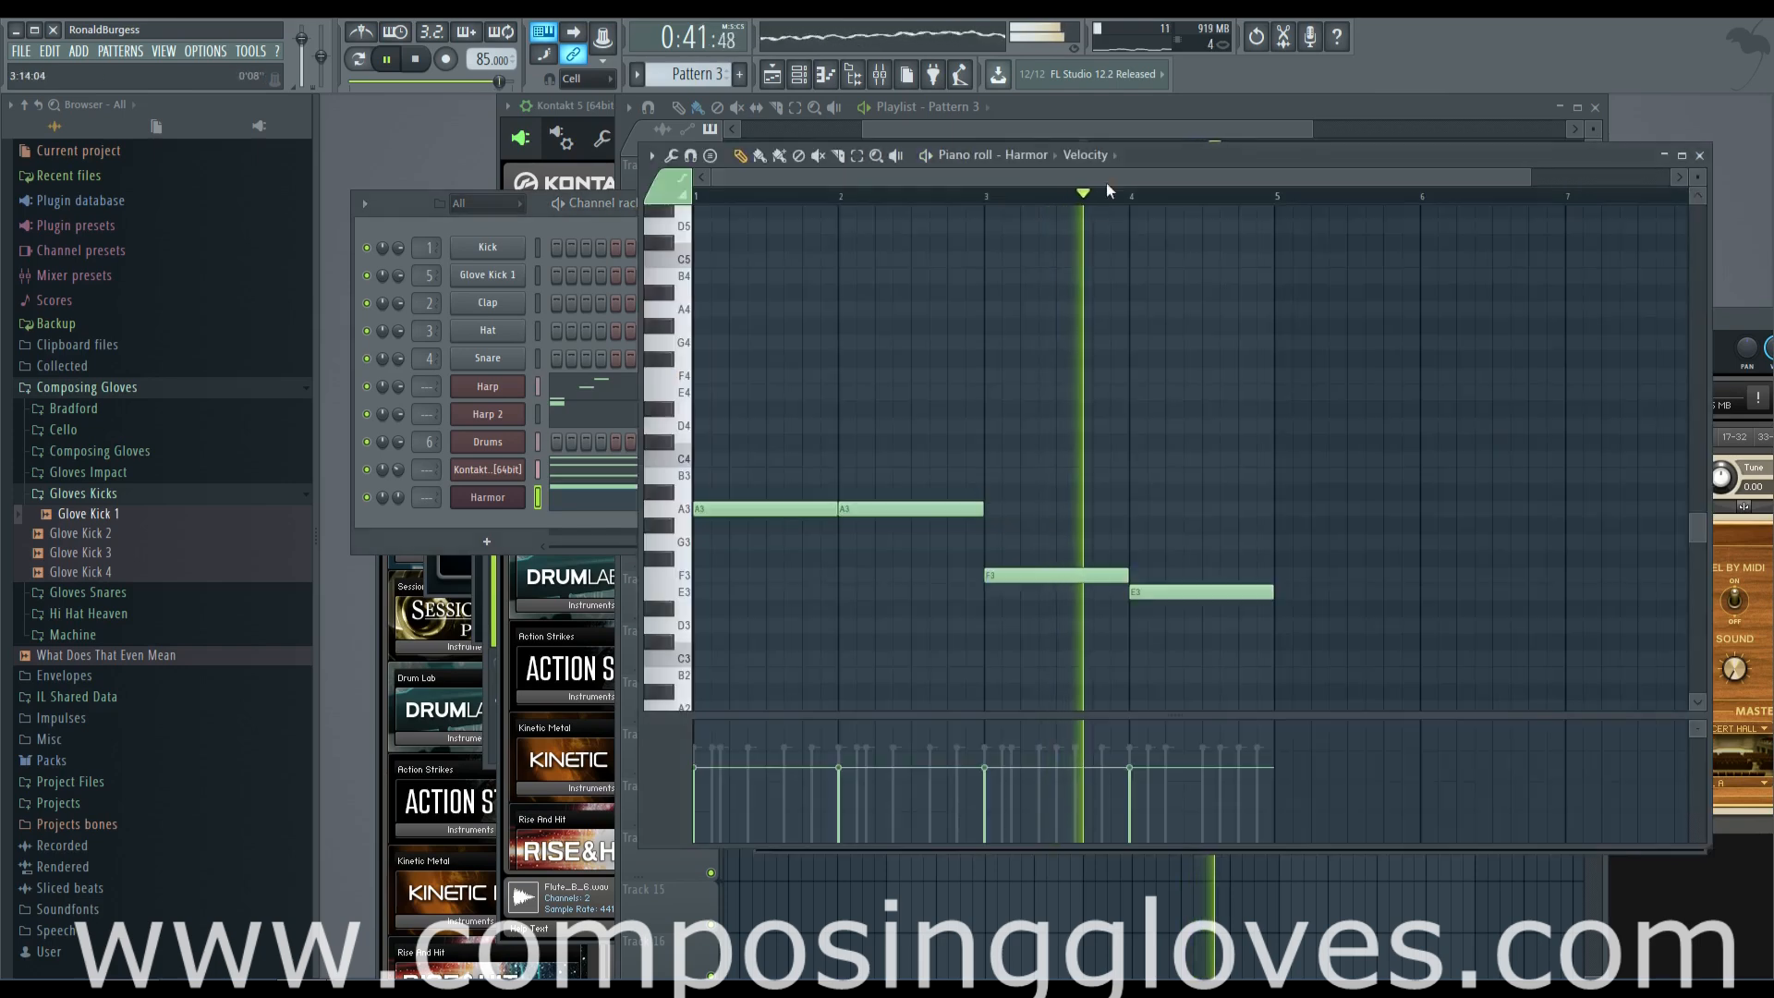
Duplicate the Pattern 3 clip and its four drum clips from bars 13–16 to bars 17–20
{"action": "left_click", "coordinate": [1100, 145]}
{"action": "left_click", "coordinate": [1132, 184]}
{"action": "left_click_drag", "start_coordinate": [1162, 177], "coordinate": [1357, 184]}
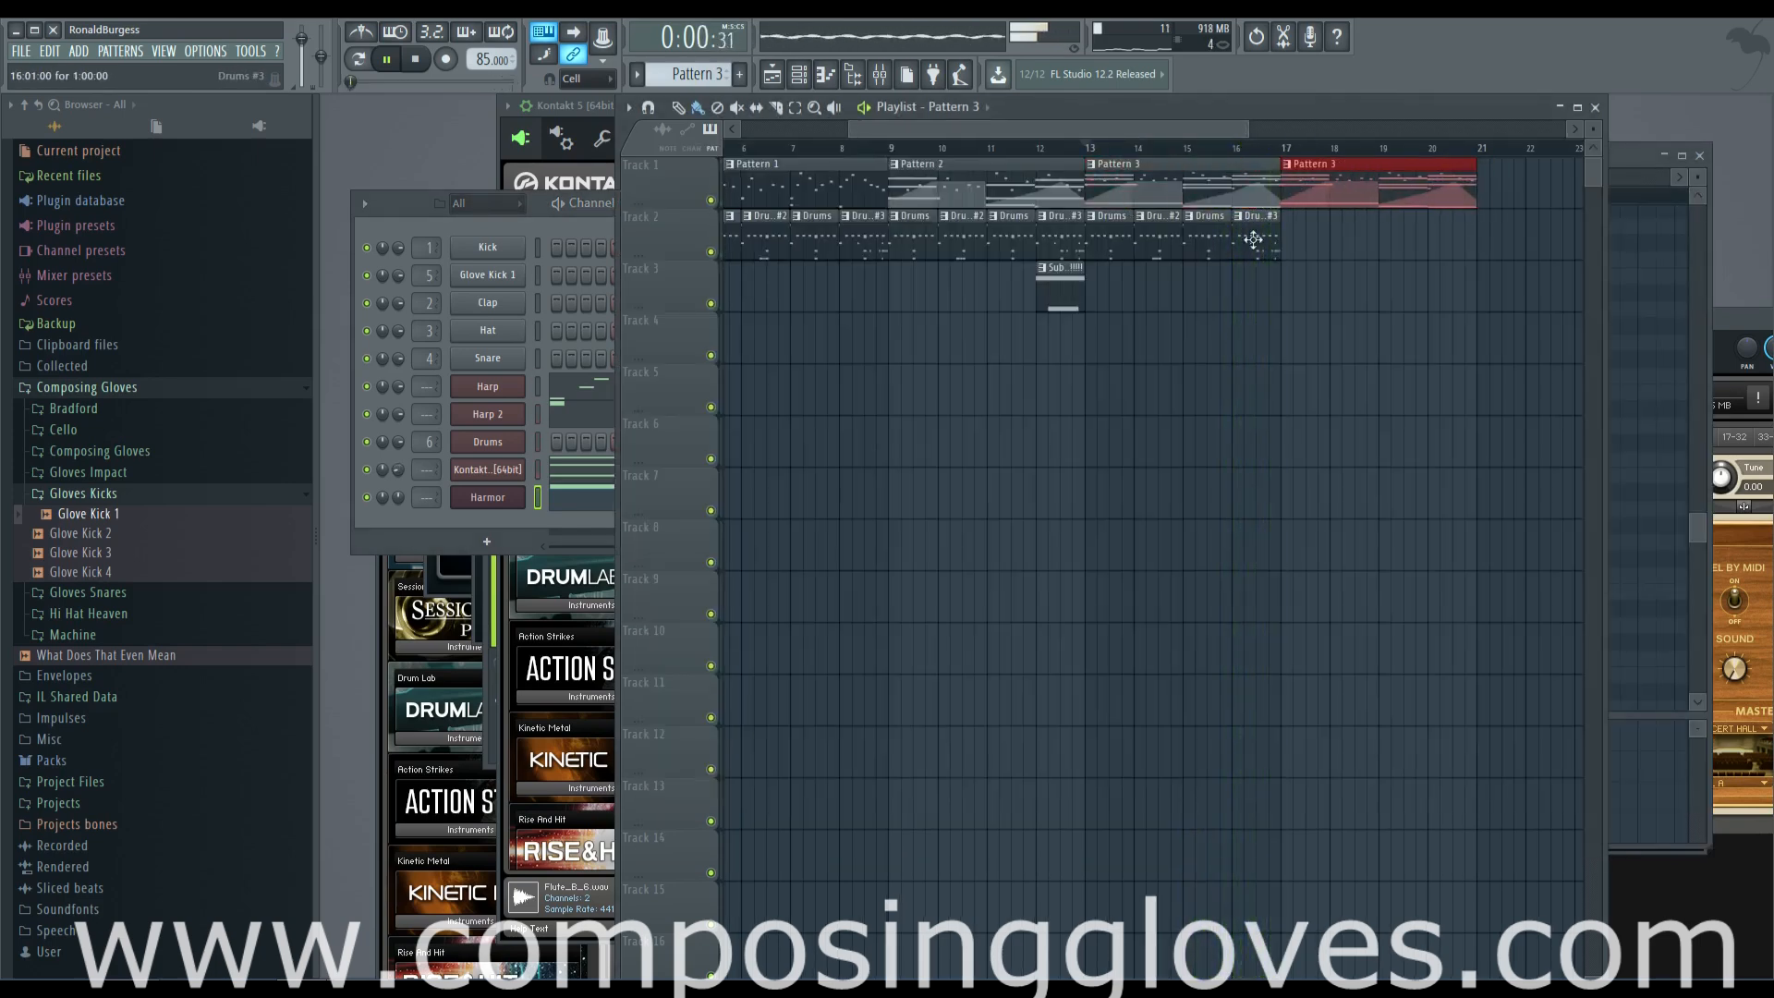
{"action": "mouse_move", "coordinate": [1116, 231]}
{"action": "left_mouse_down"}
{"action": "mouse_move", "coordinate": [1332, 239]}
{"action": "mouse_move", "coordinate": [1149, 247]}
{"action": "mouse_move", "coordinate": [1303, 247]}
{"action": "mouse_move", "coordinate": [1090, 269]}
{"action": "left_mouse_up"}
{"action": "key", "text": "space"}
Bring up the channel rack and create a new empty pattern named BASS KICK
{"action": "scroll", "coordinate": [1028, 275], "scroll_direction": "up", "scroll_amount": 3}
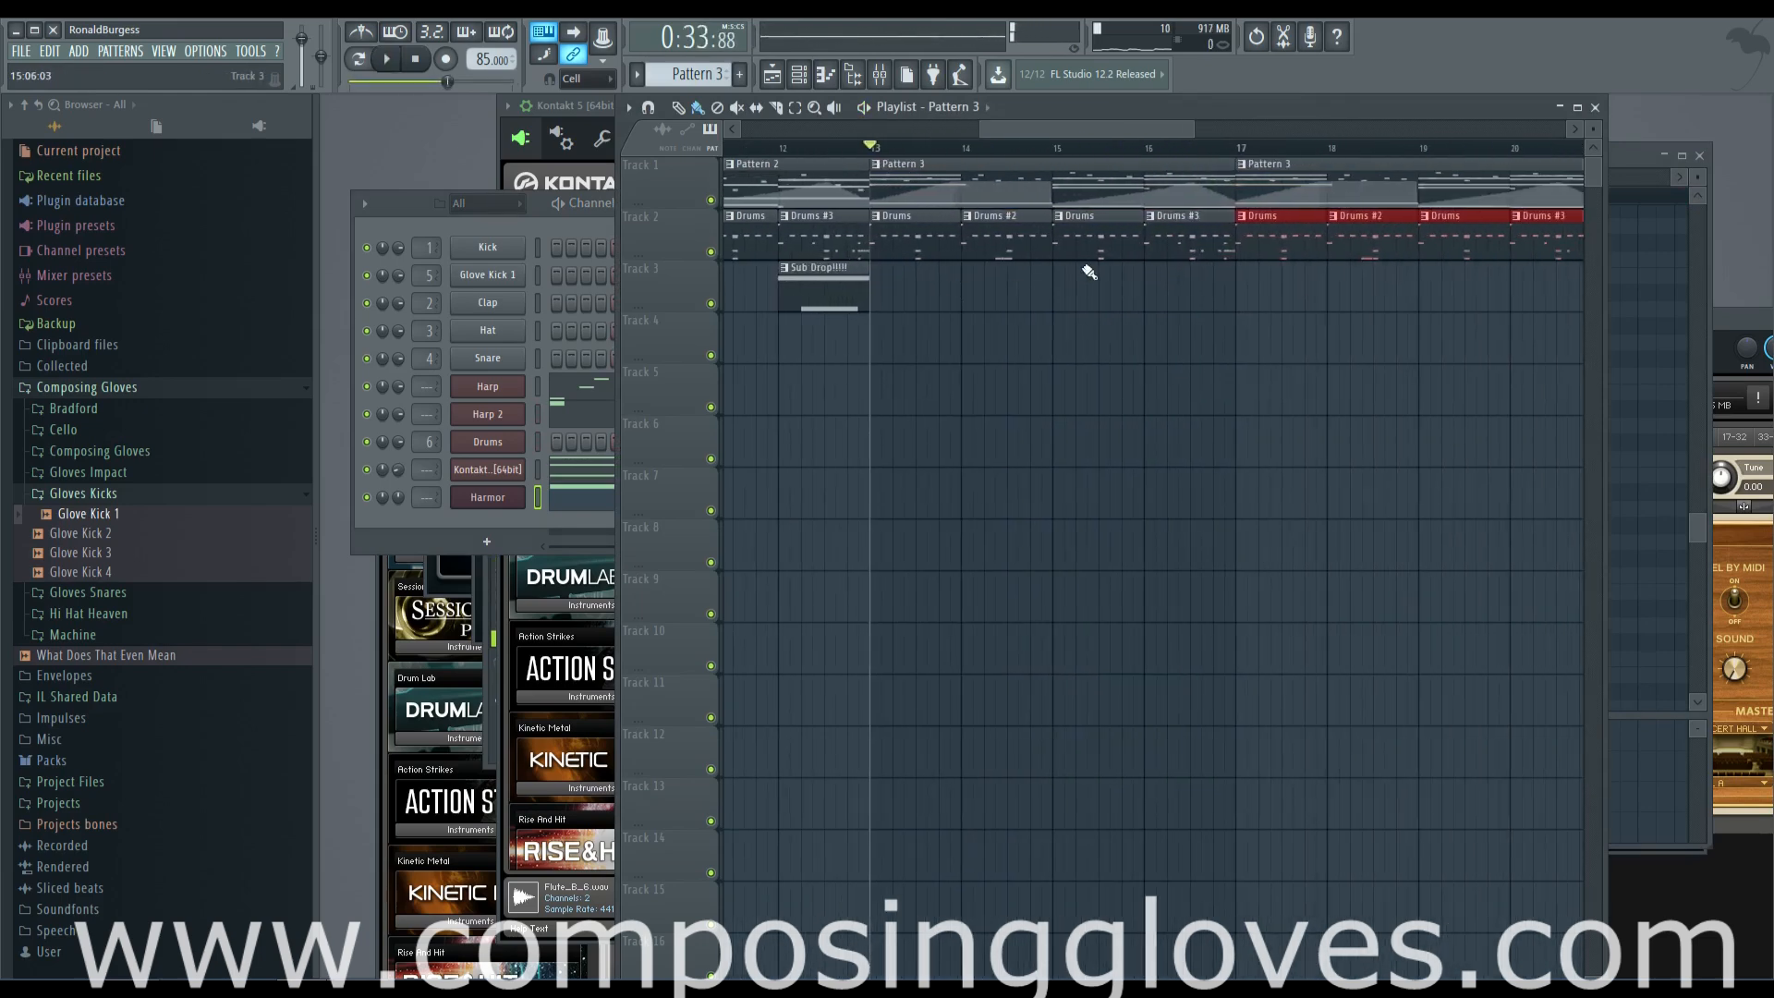
{"action": "scroll", "coordinate": [947, 256], "scroll_direction": "up", "scroll_amount": 2}
{"action": "left_click", "coordinate": [908, 248]}
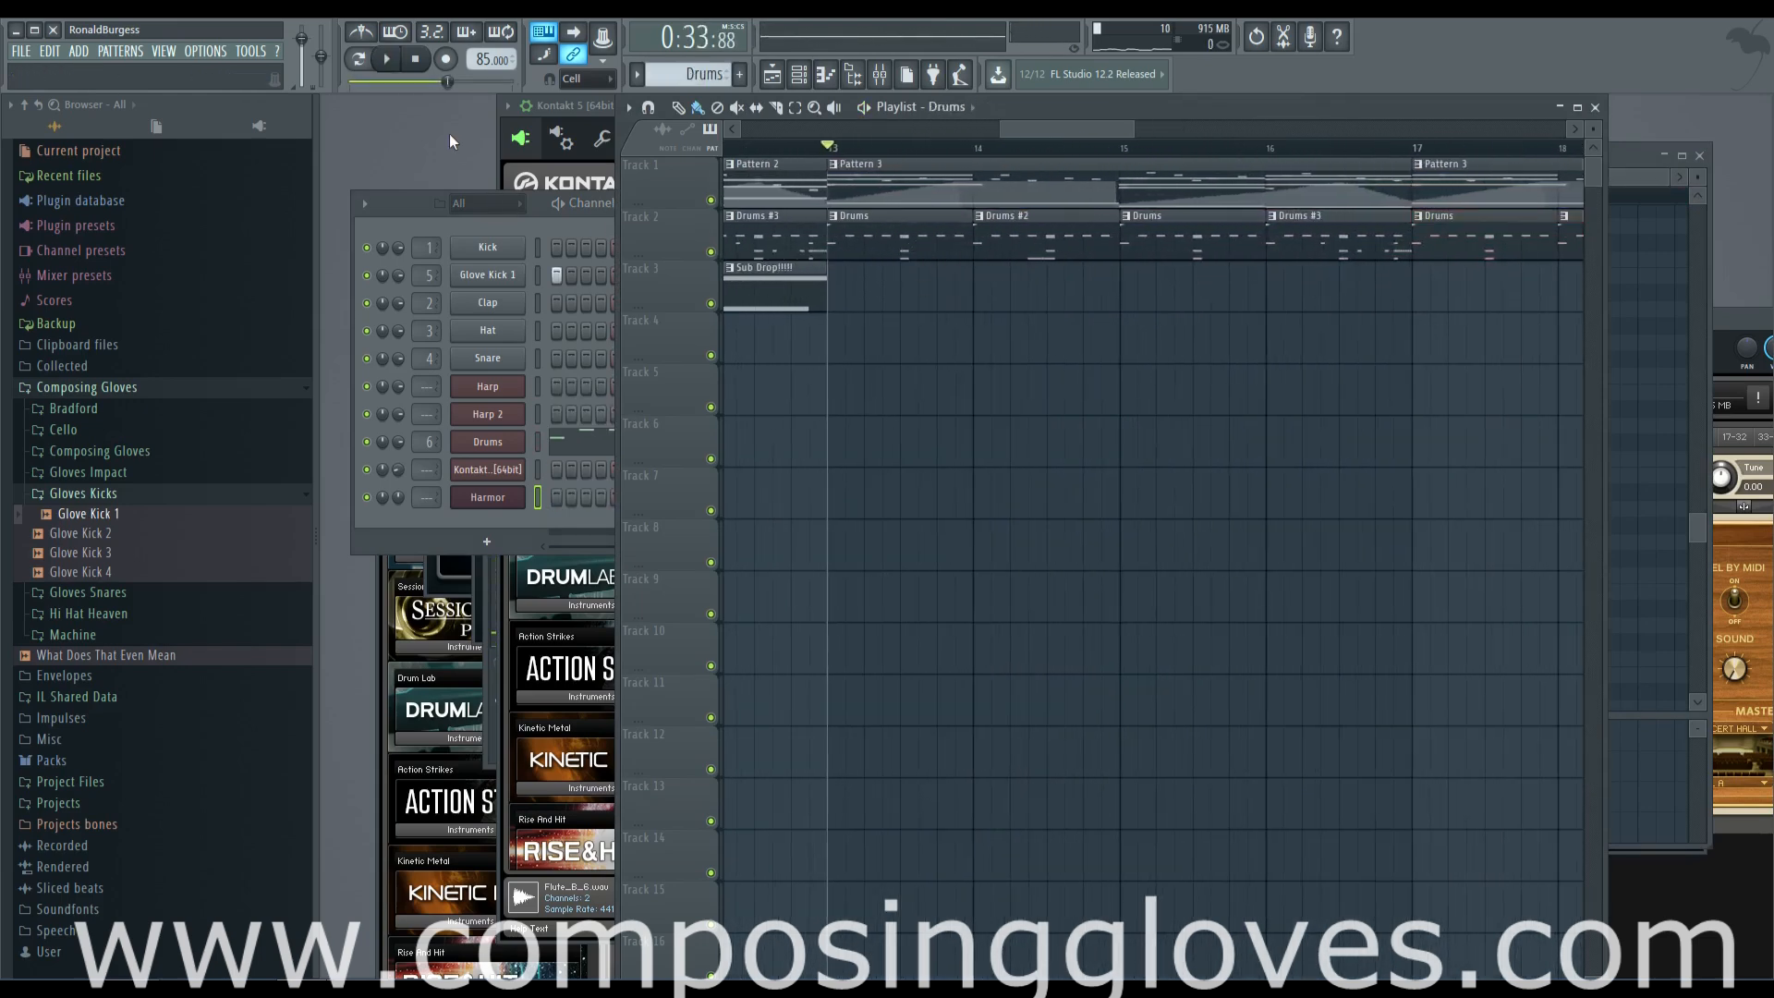
{"action": "key", "text": "F6"}
{"action": "key", "text": "F5"}
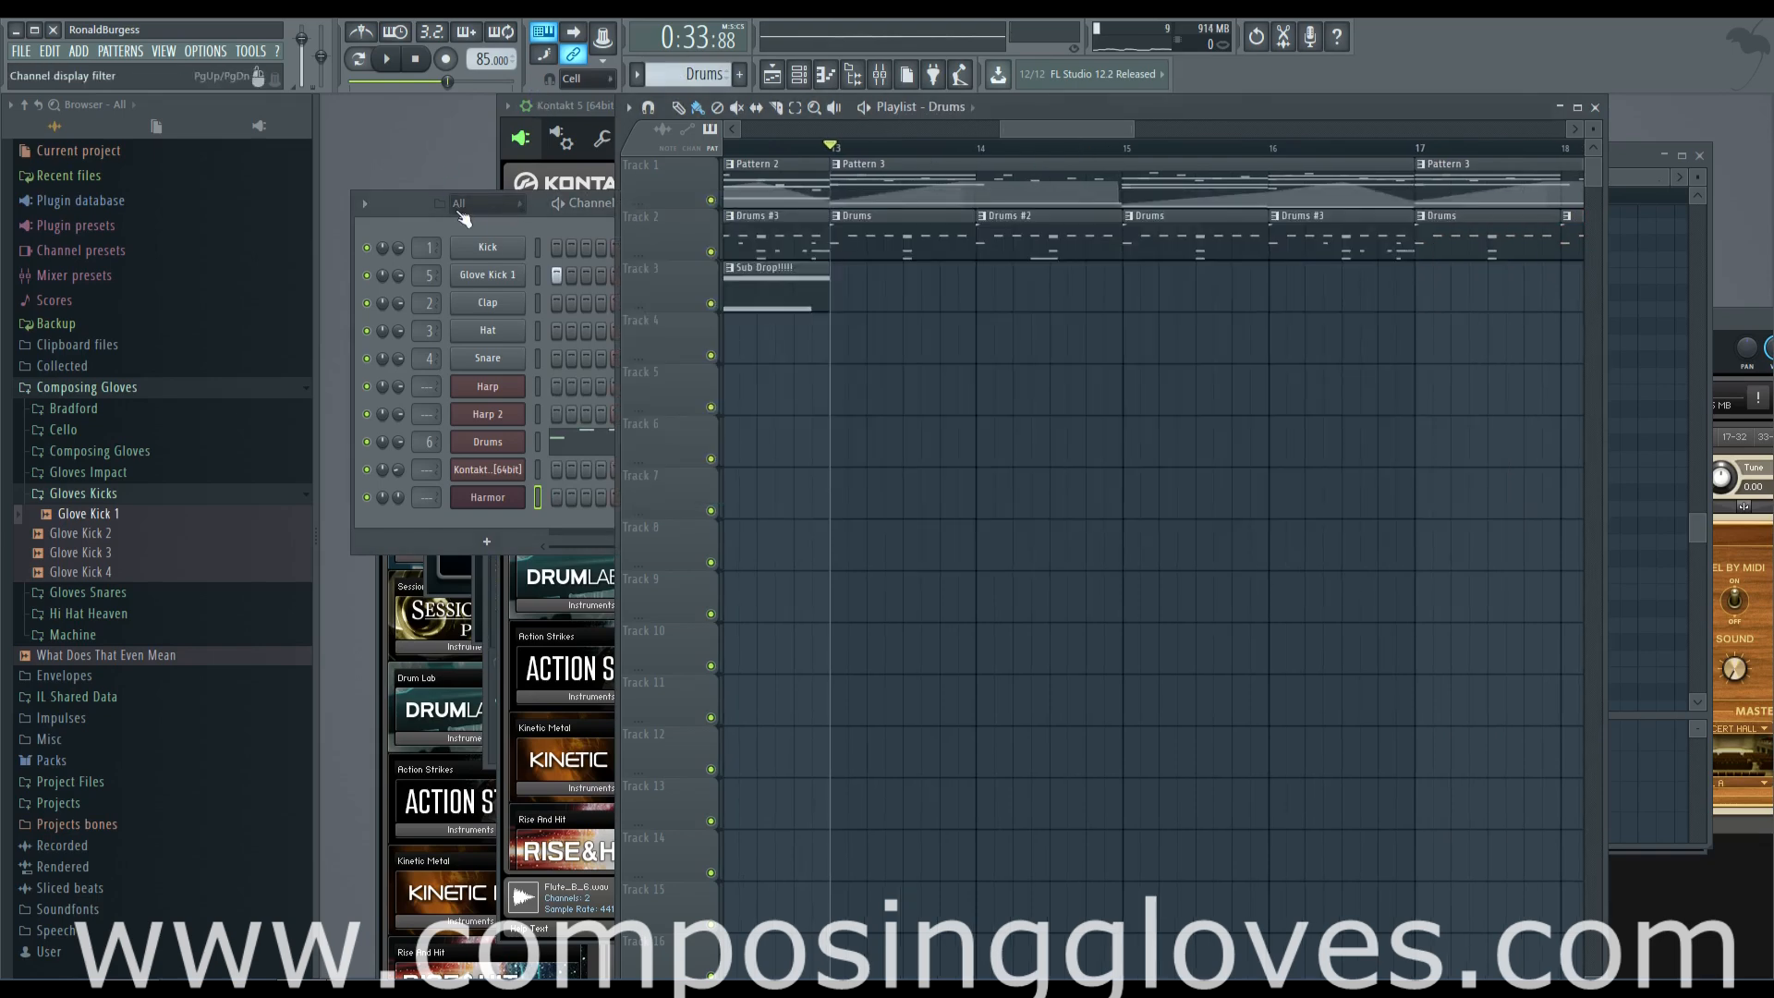
{"action": "scroll", "coordinate": [1279, 296], "scroll_direction": "down", "scroll_amount": 3}
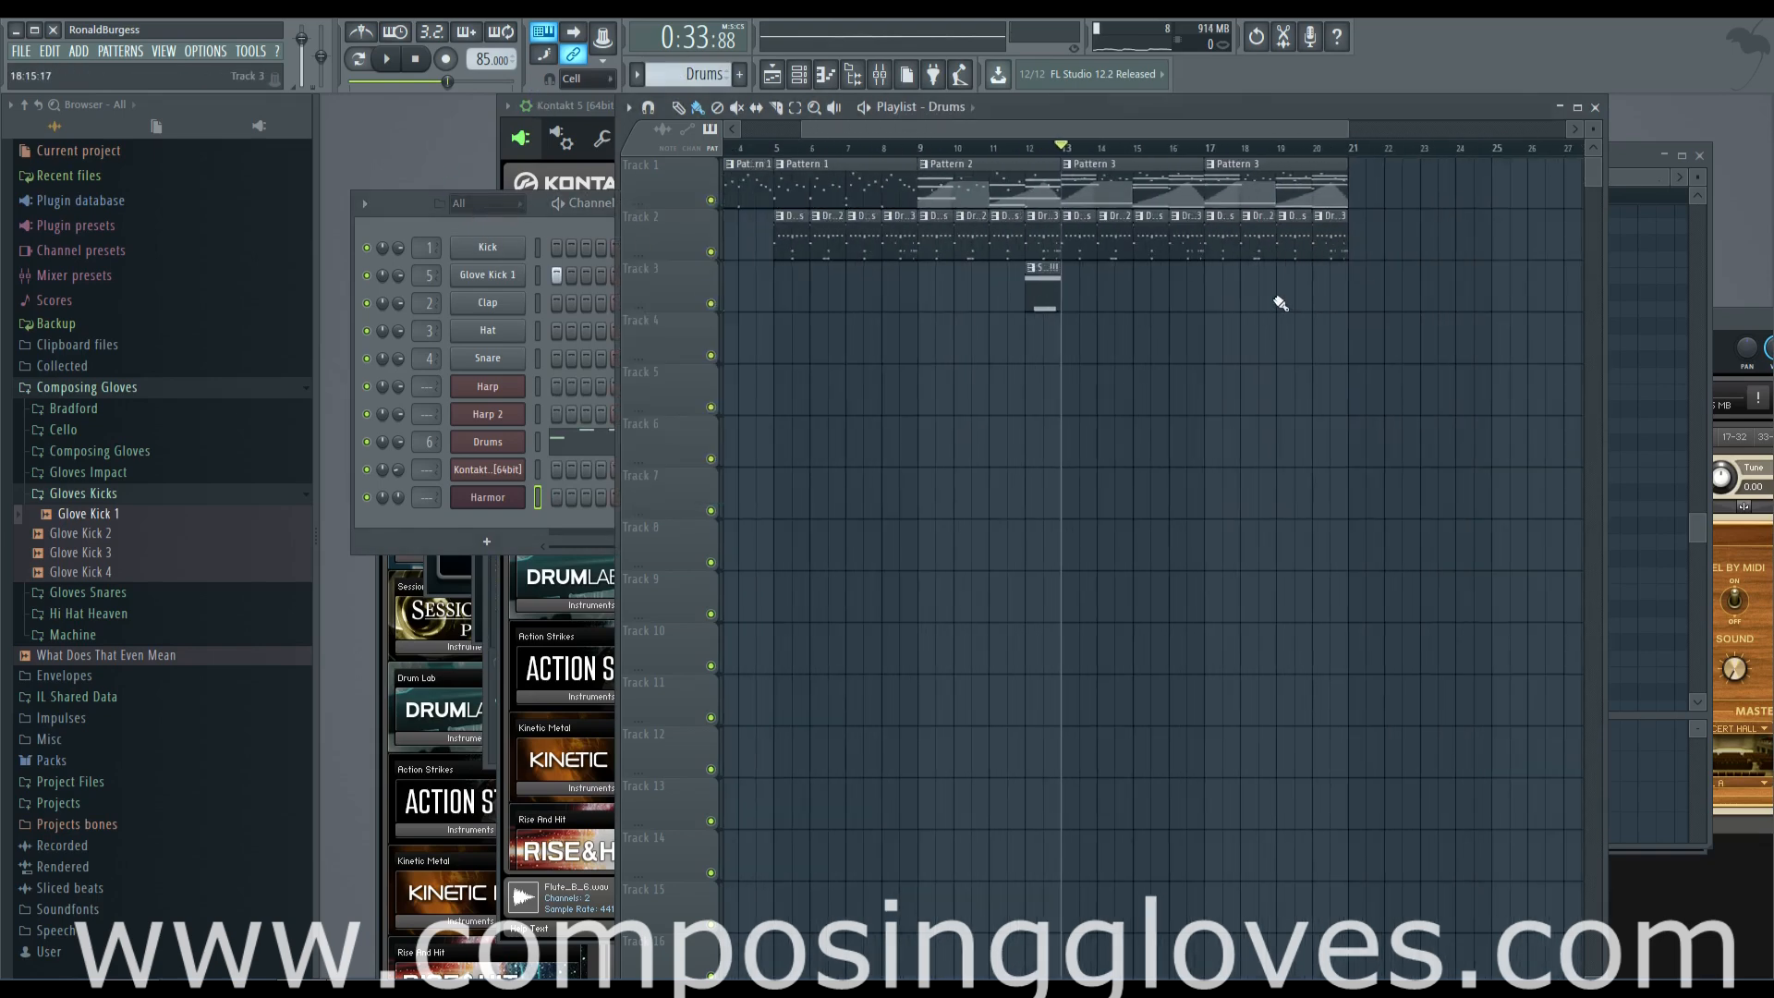
{"action": "left_click", "coordinate": [453, 536]}
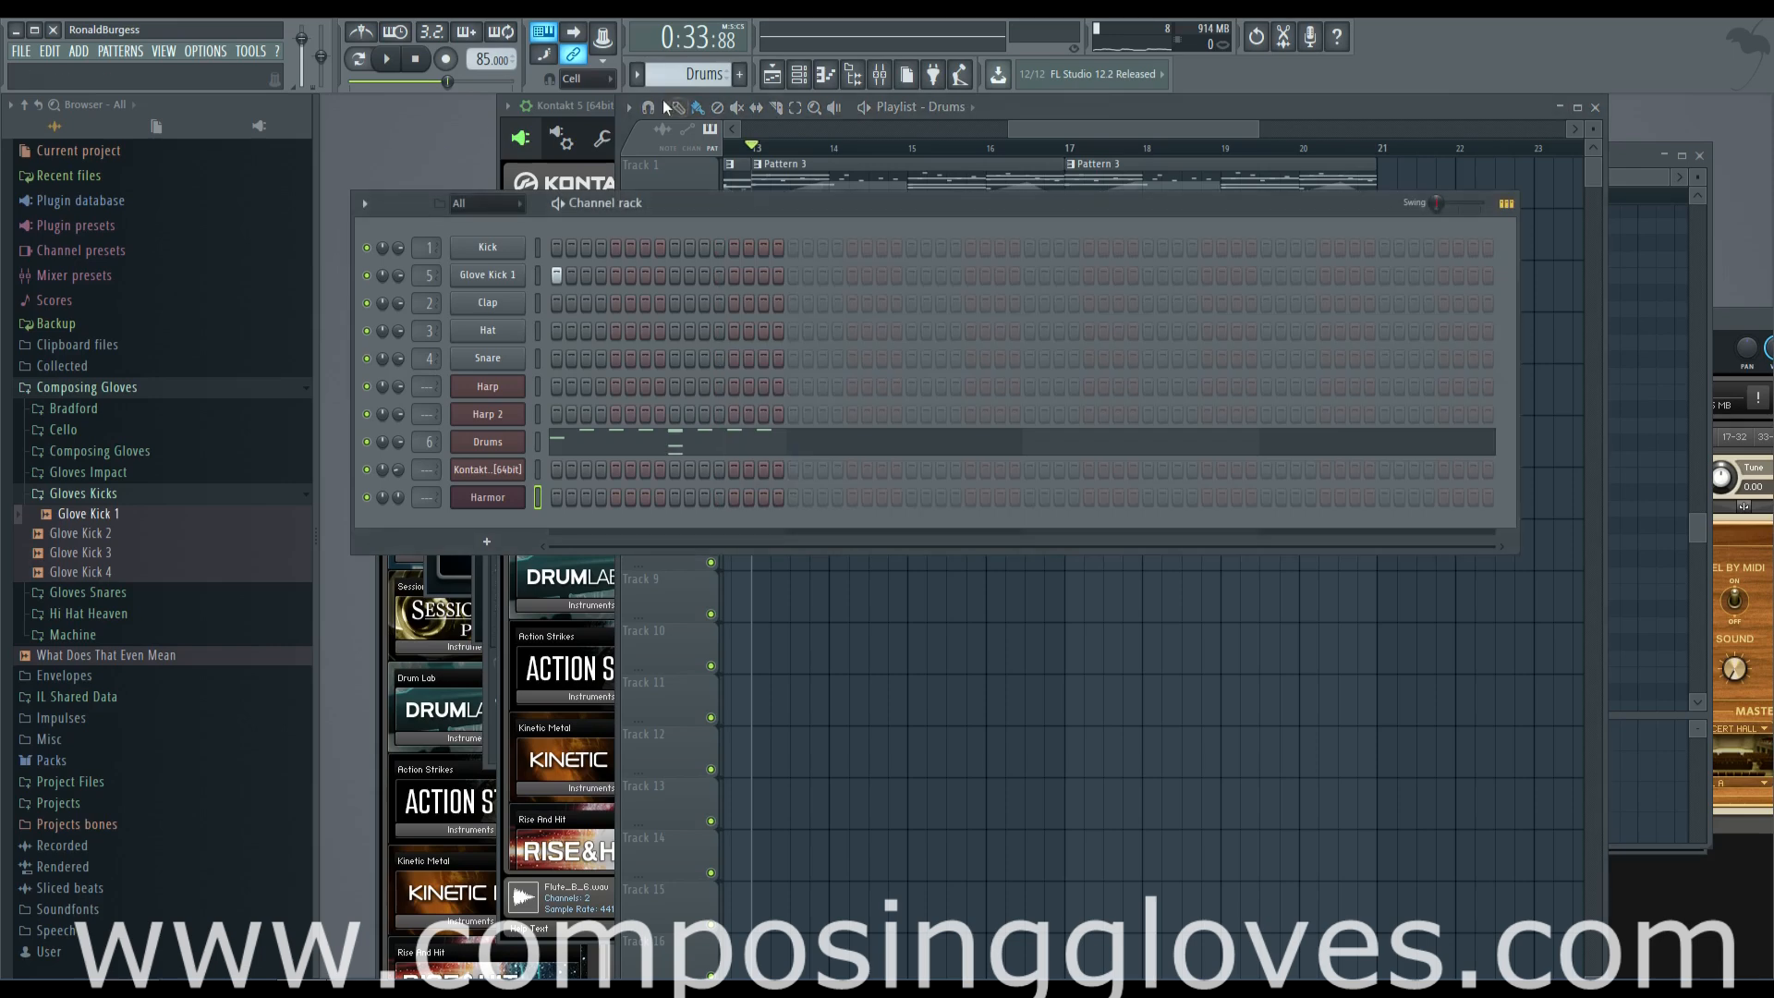
{"action": "key", "text": "F4"}
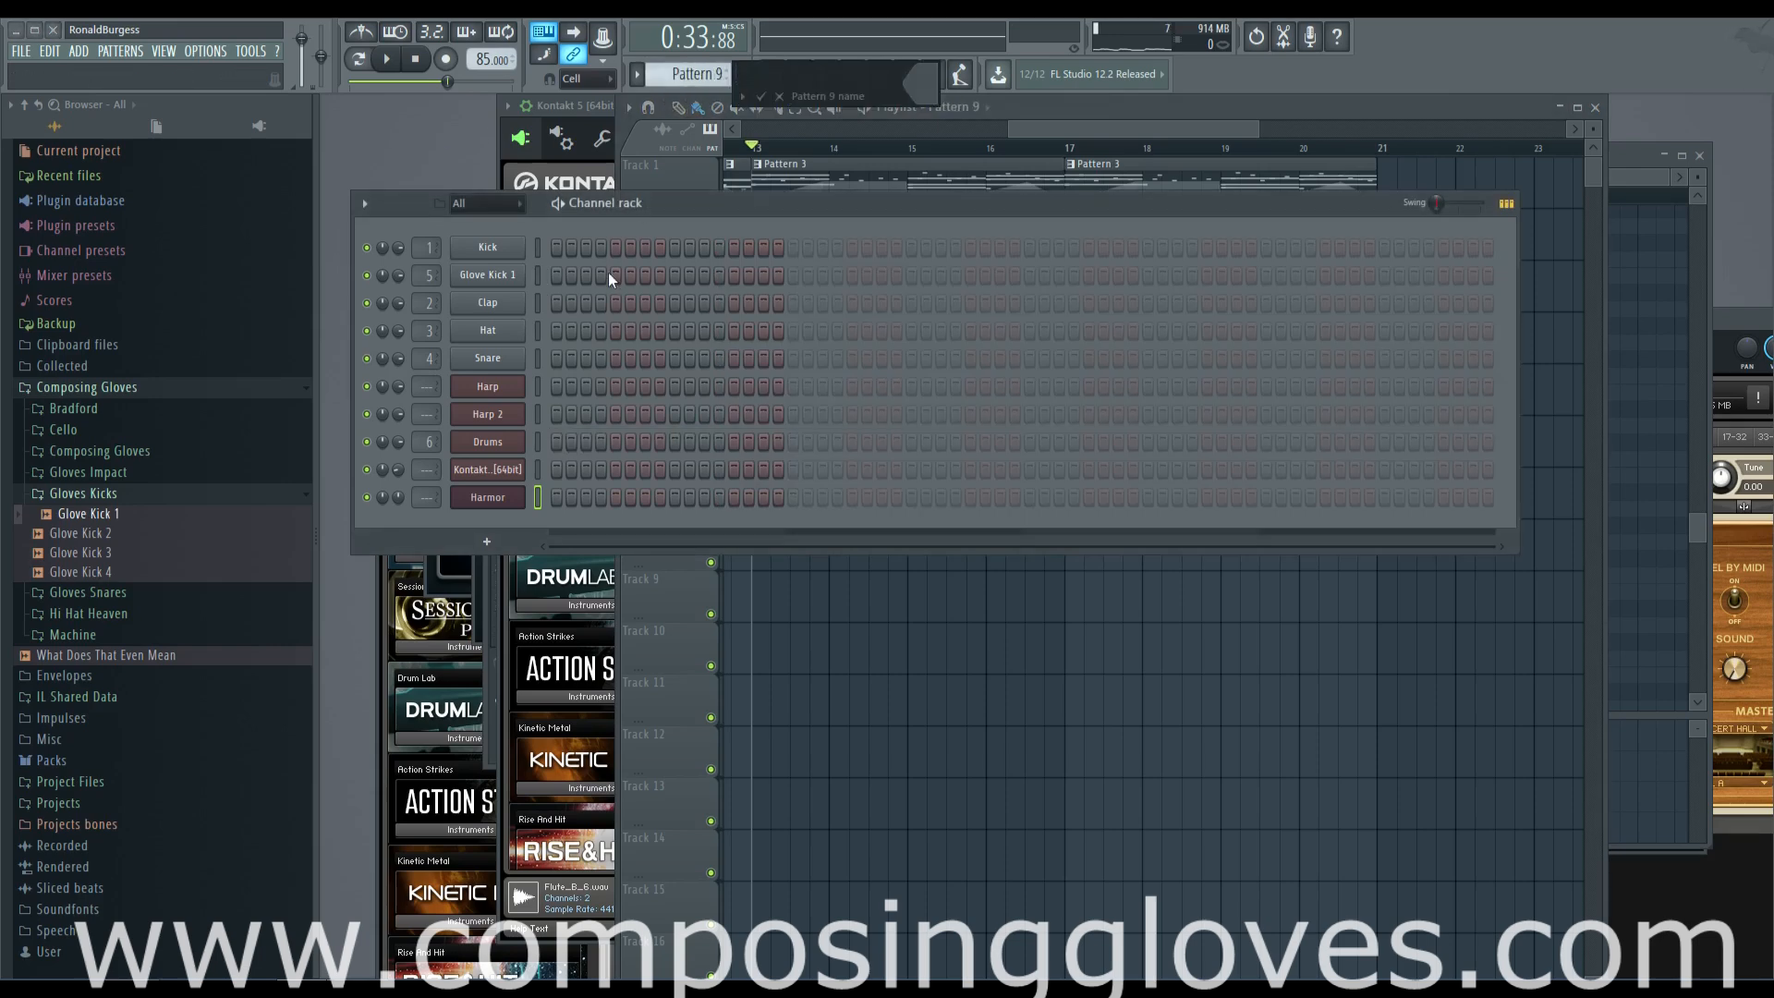
{"action": "type", "text": "BASS KICK"}
{"action": "key", "text": "Return"}
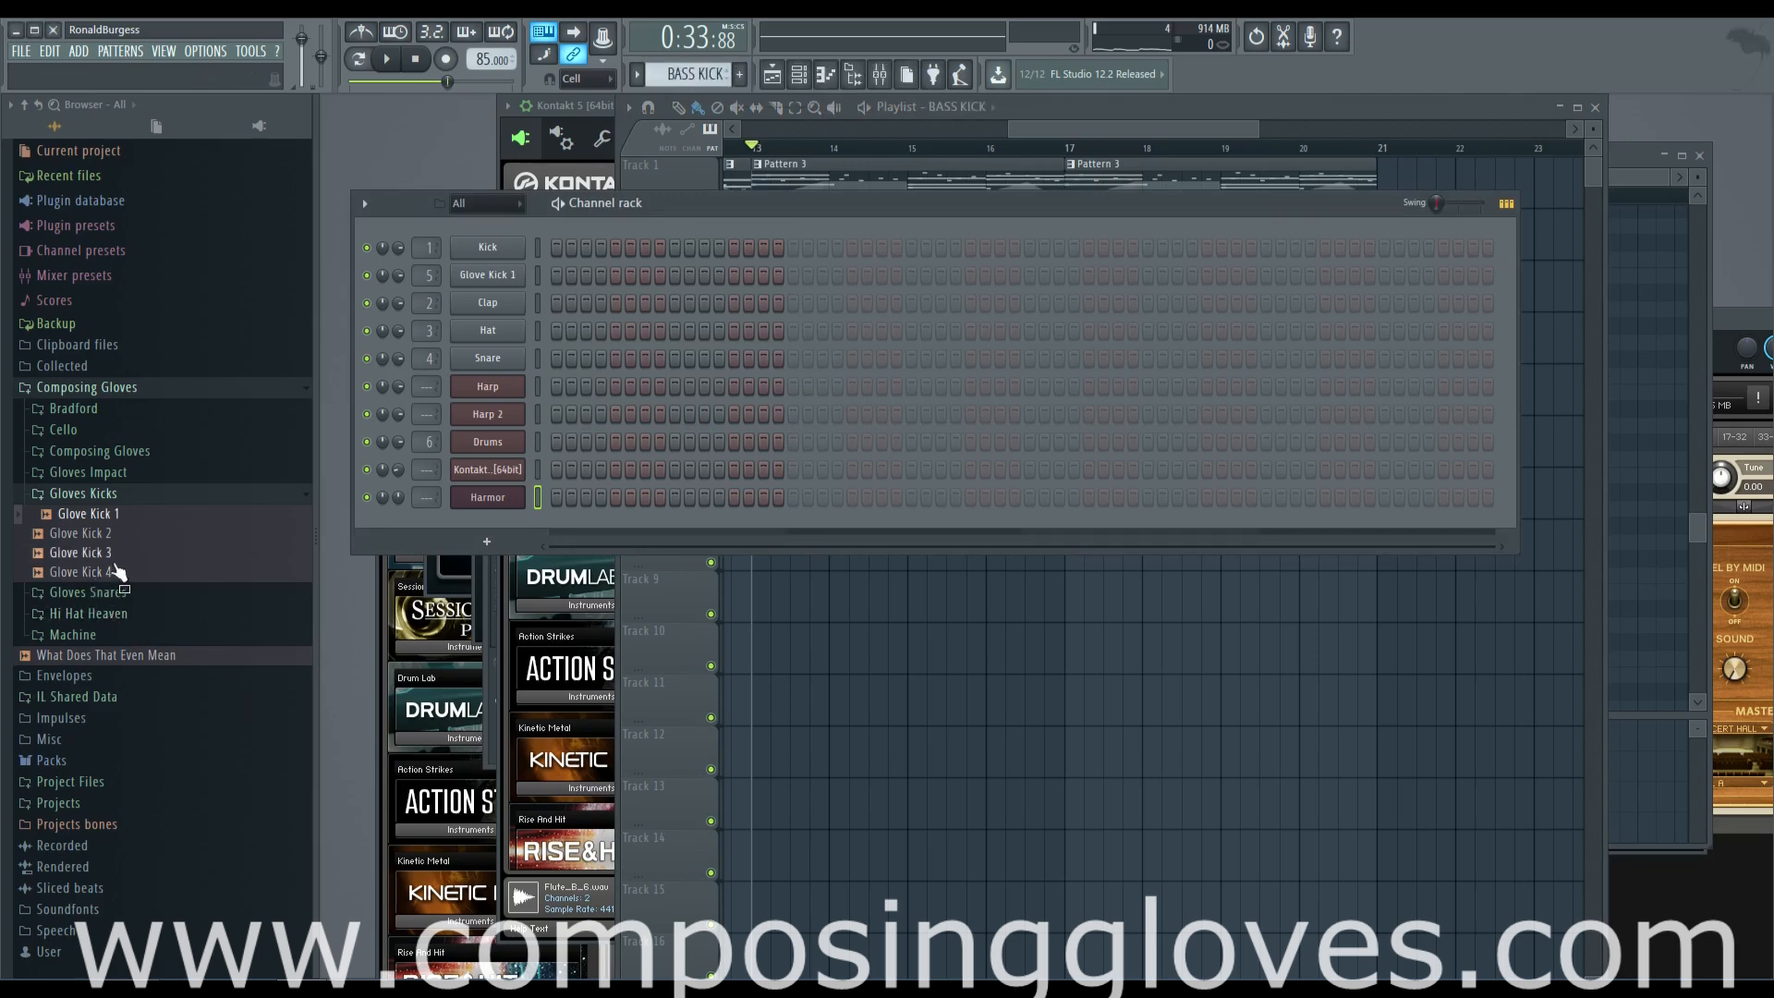
Preview a Glove Kick sample, then open the BassDrum folder of the 808 Drum Kit in Project Files
{"action": "left_click", "coordinate": [118, 536]}
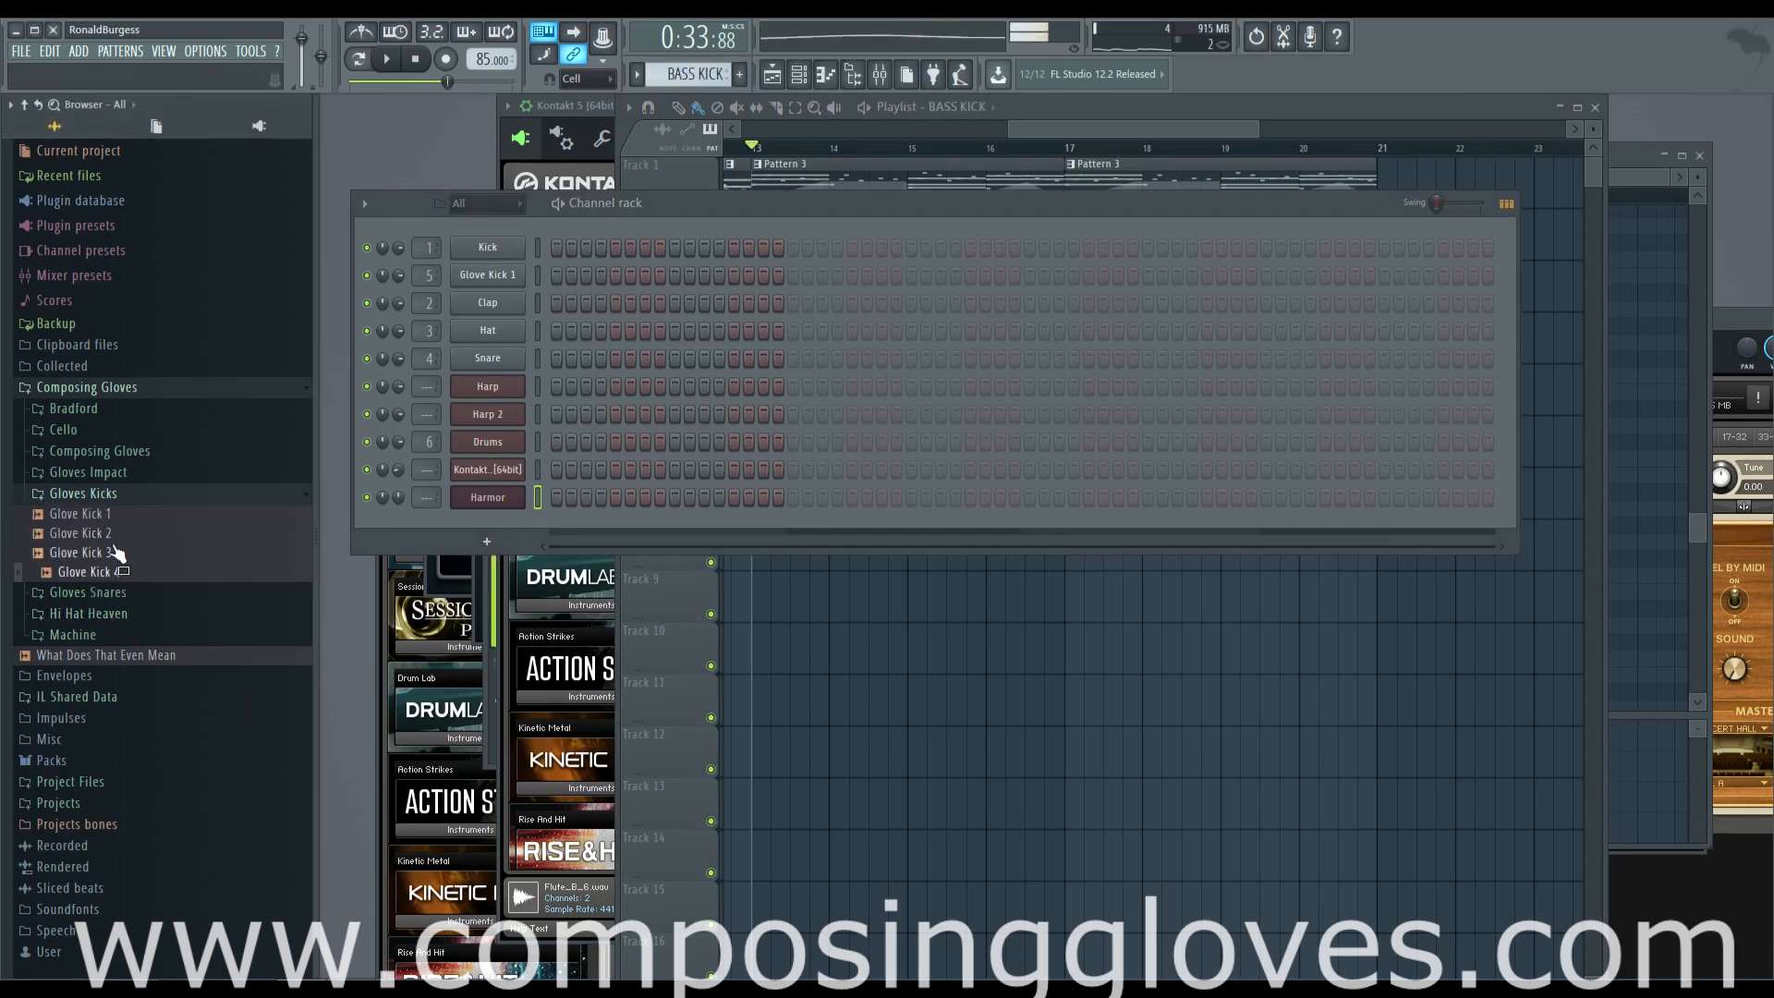
{"action": "left_click", "coordinate": [124, 495]}
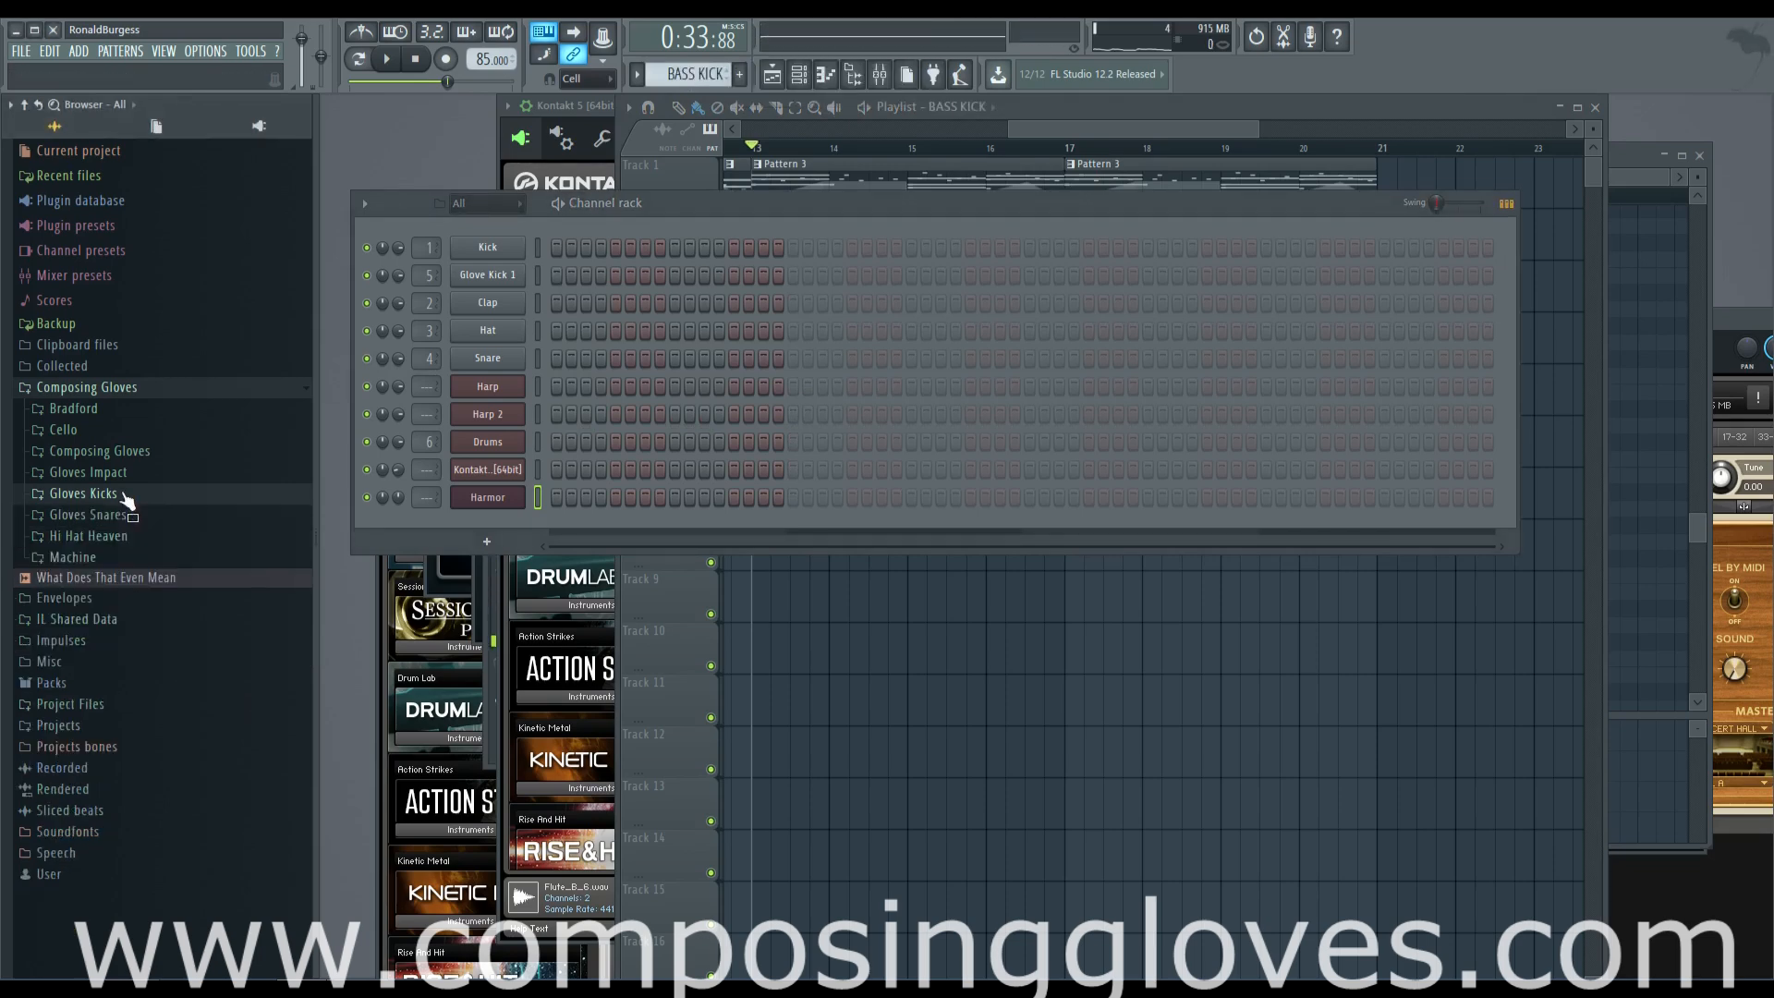
{"action": "left_click", "coordinate": [111, 388]}
{"action": "left_click", "coordinate": [119, 514]}
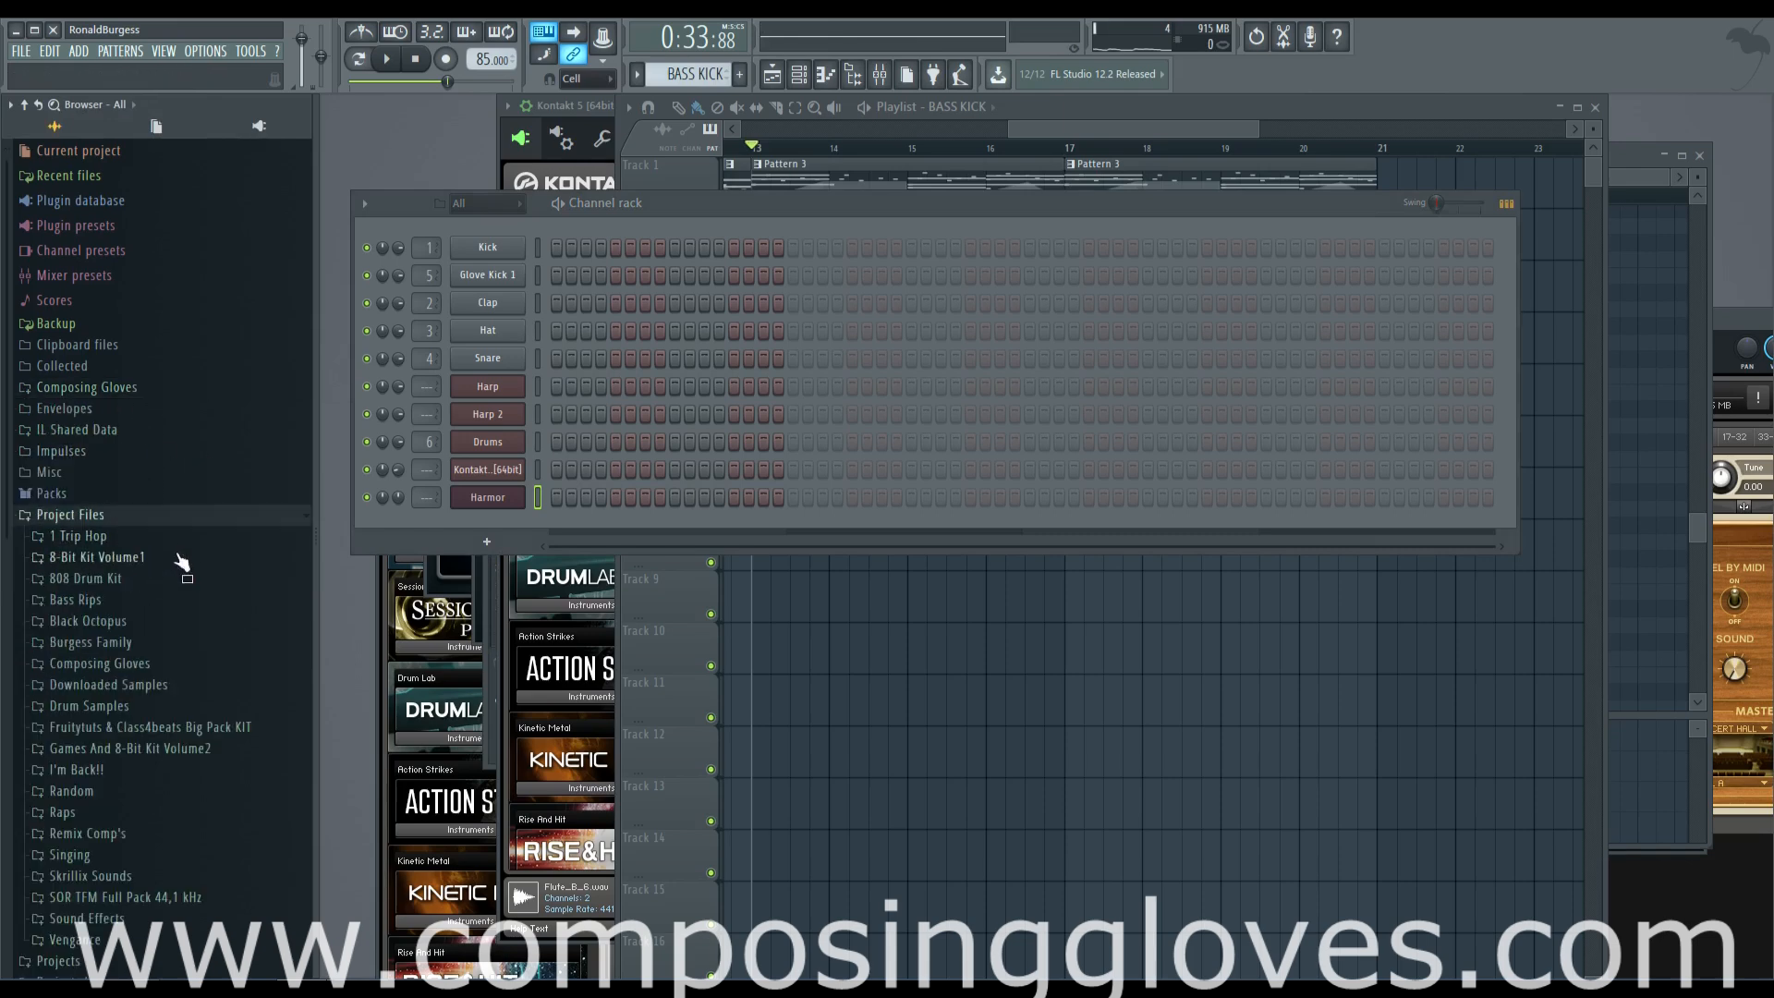
{"action": "left_click", "coordinate": [167, 580]}
{"action": "left_click", "coordinate": [137, 537]}
Audition the 808 bass drum samples one after another, down to 808BD_T1D7_Tape
{"action": "left_click", "coordinate": [149, 614]}
{"action": "left_click", "coordinate": [149, 653]}
{"action": "left_click", "coordinate": [148, 691]}
{"action": "left_click", "coordinate": [159, 712]}
{"action": "left_click", "coordinate": [152, 731]}
{"action": "left_click", "coordinate": [148, 770]}
{"action": "left_click", "coordinate": [143, 788]}
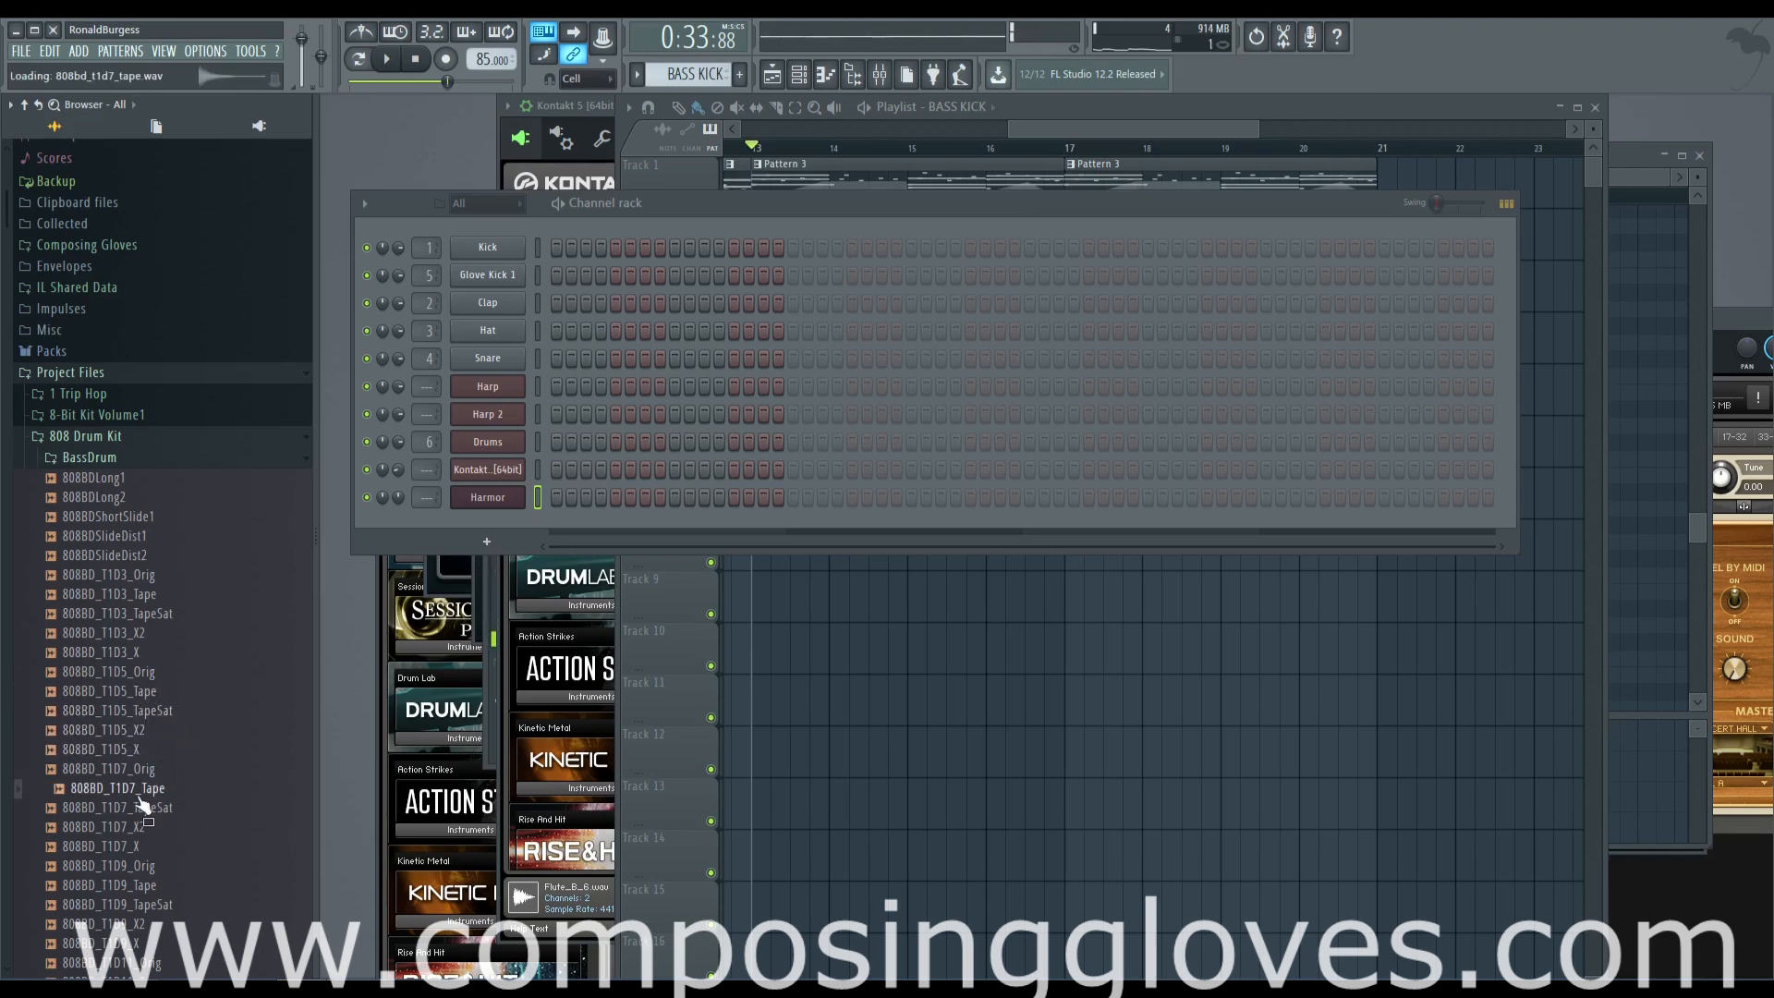
Add 808BD_T1D7_Tape as a channel above Kick, place hits on steps 1 and 12, and audition the loop
{"action": "left_click_drag", "start_coordinate": [141, 799], "coordinate": [499, 227]}
{"action": "left_click", "coordinate": [557, 246]}
{"action": "key", "text": "space"}
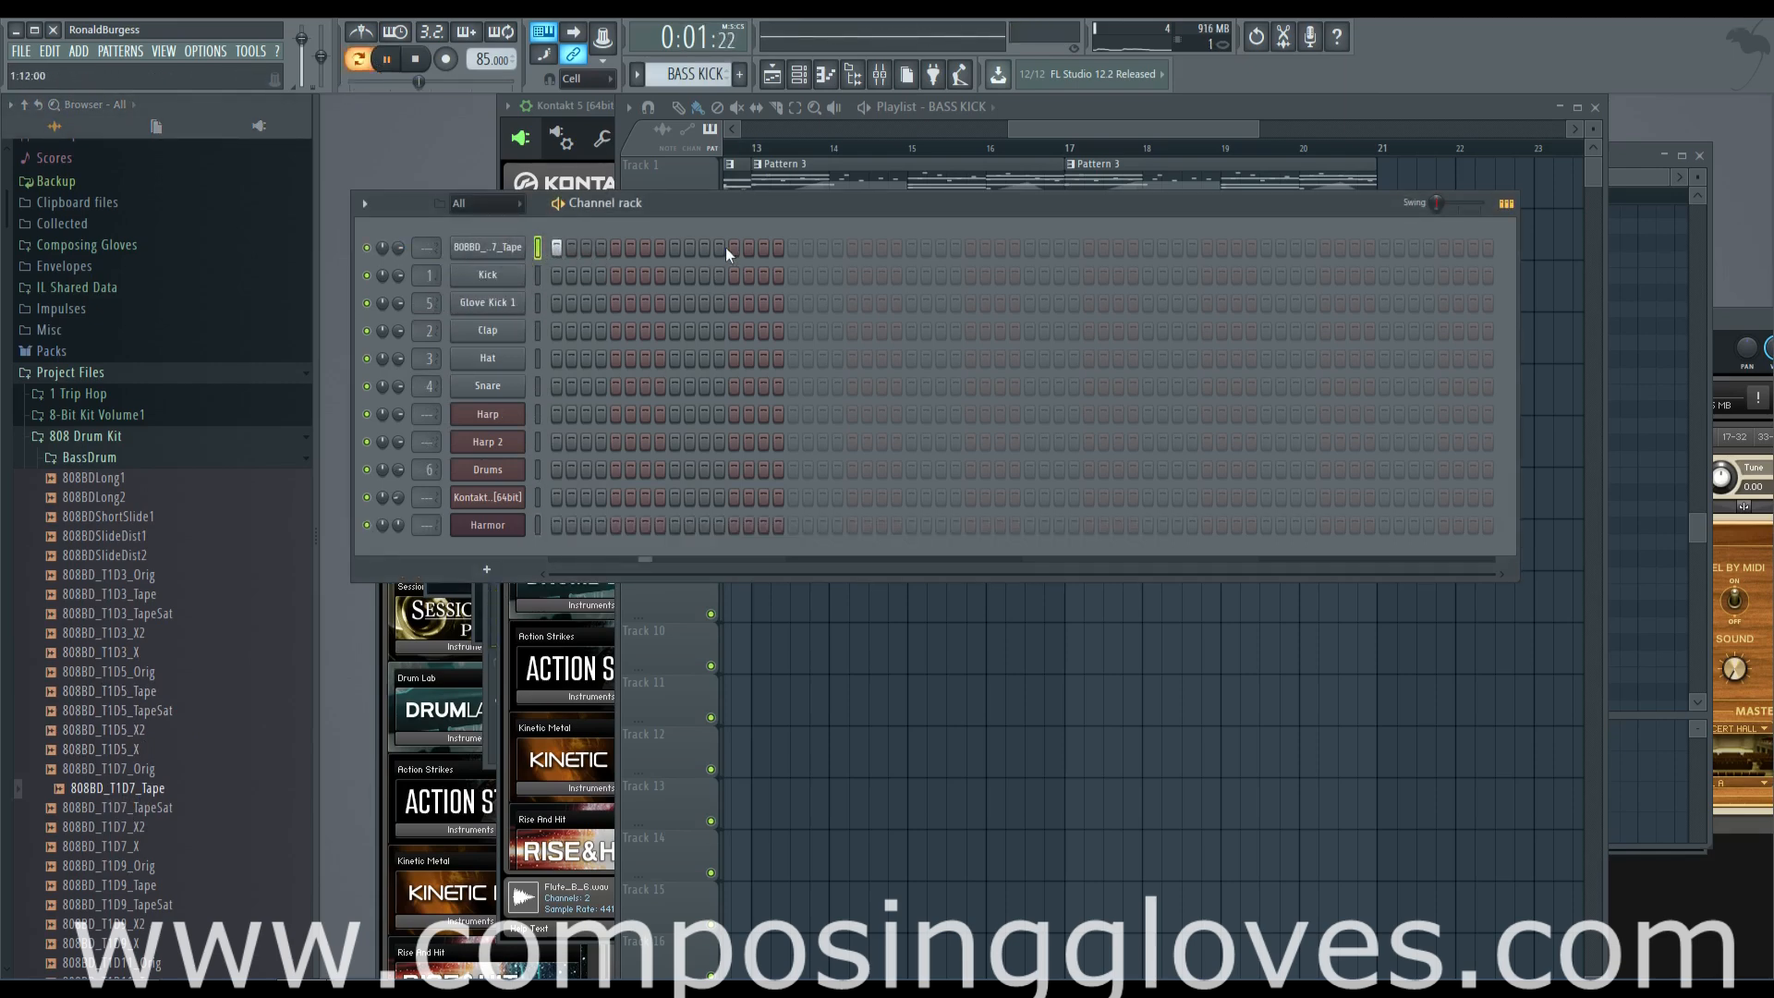
{"action": "left_click", "coordinate": [721, 247]}
{"action": "key", "text": "space"}
Route the 808BD_T1D7_Tape channel to mixer track 7 and load Fruity Parametric EQ 2 in its first effect slot
{"action": "left_click", "coordinate": [485, 248]}
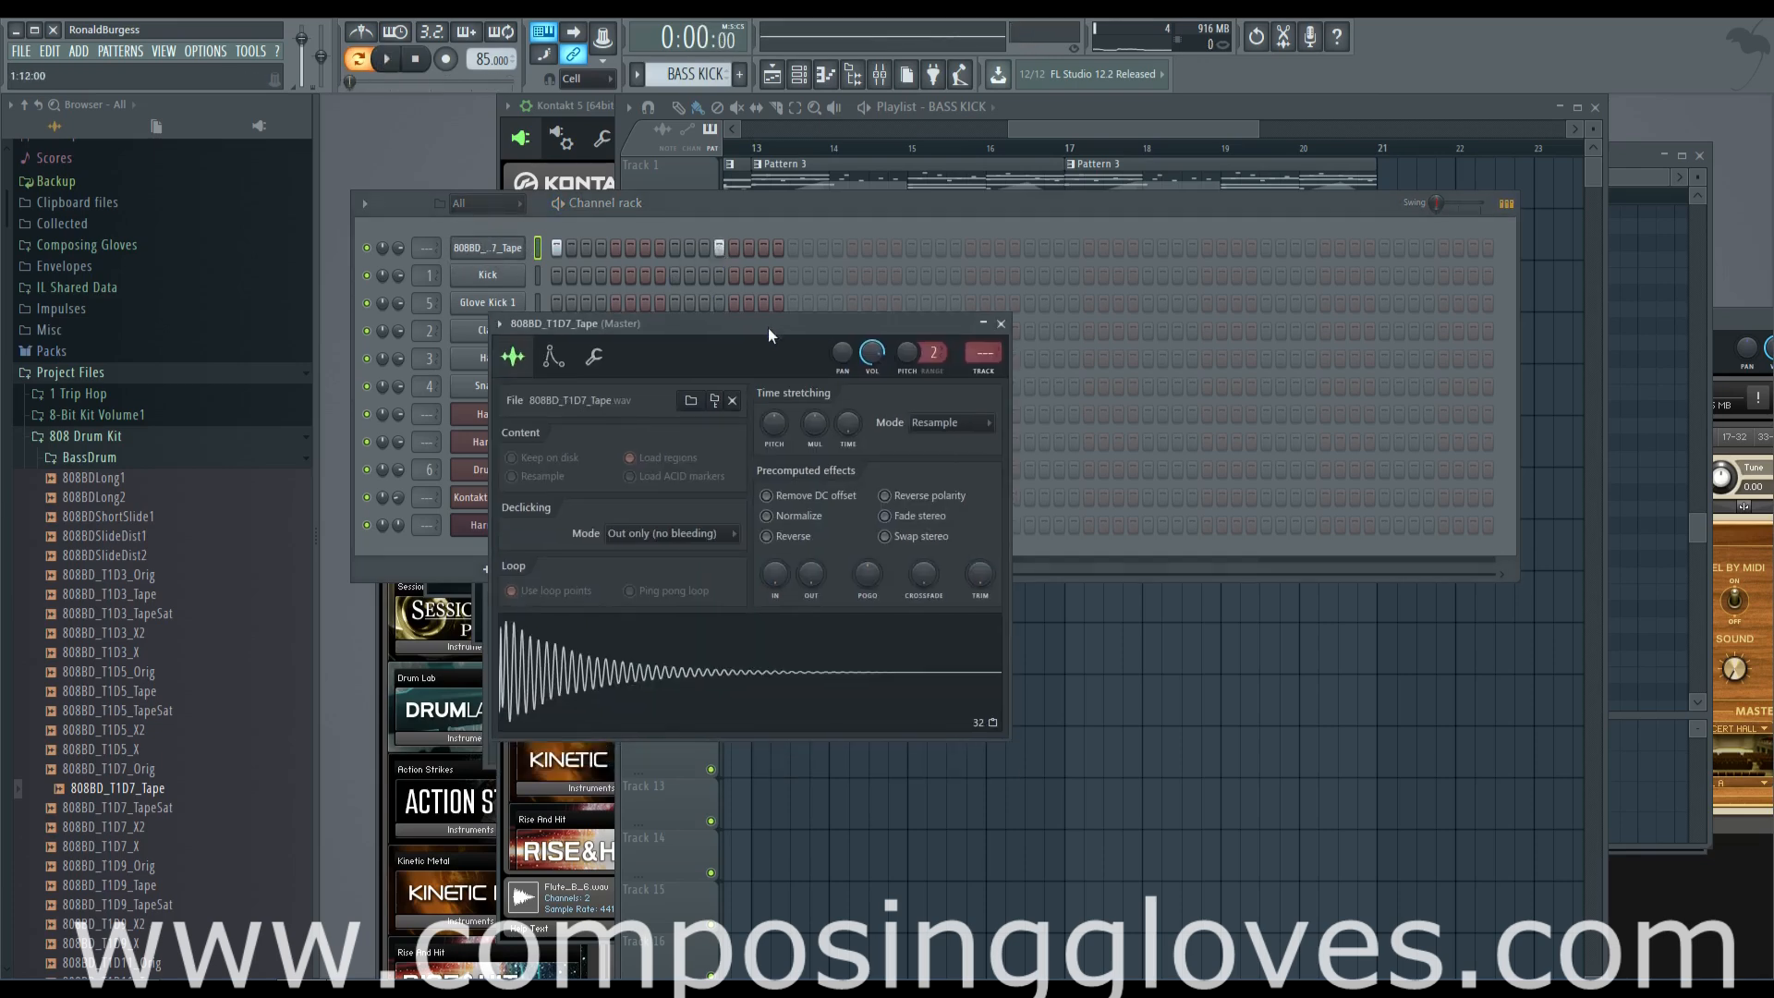
{"action": "key", "text": "ctrl+l"}
{"action": "left_click", "coordinate": [1328, 349]}
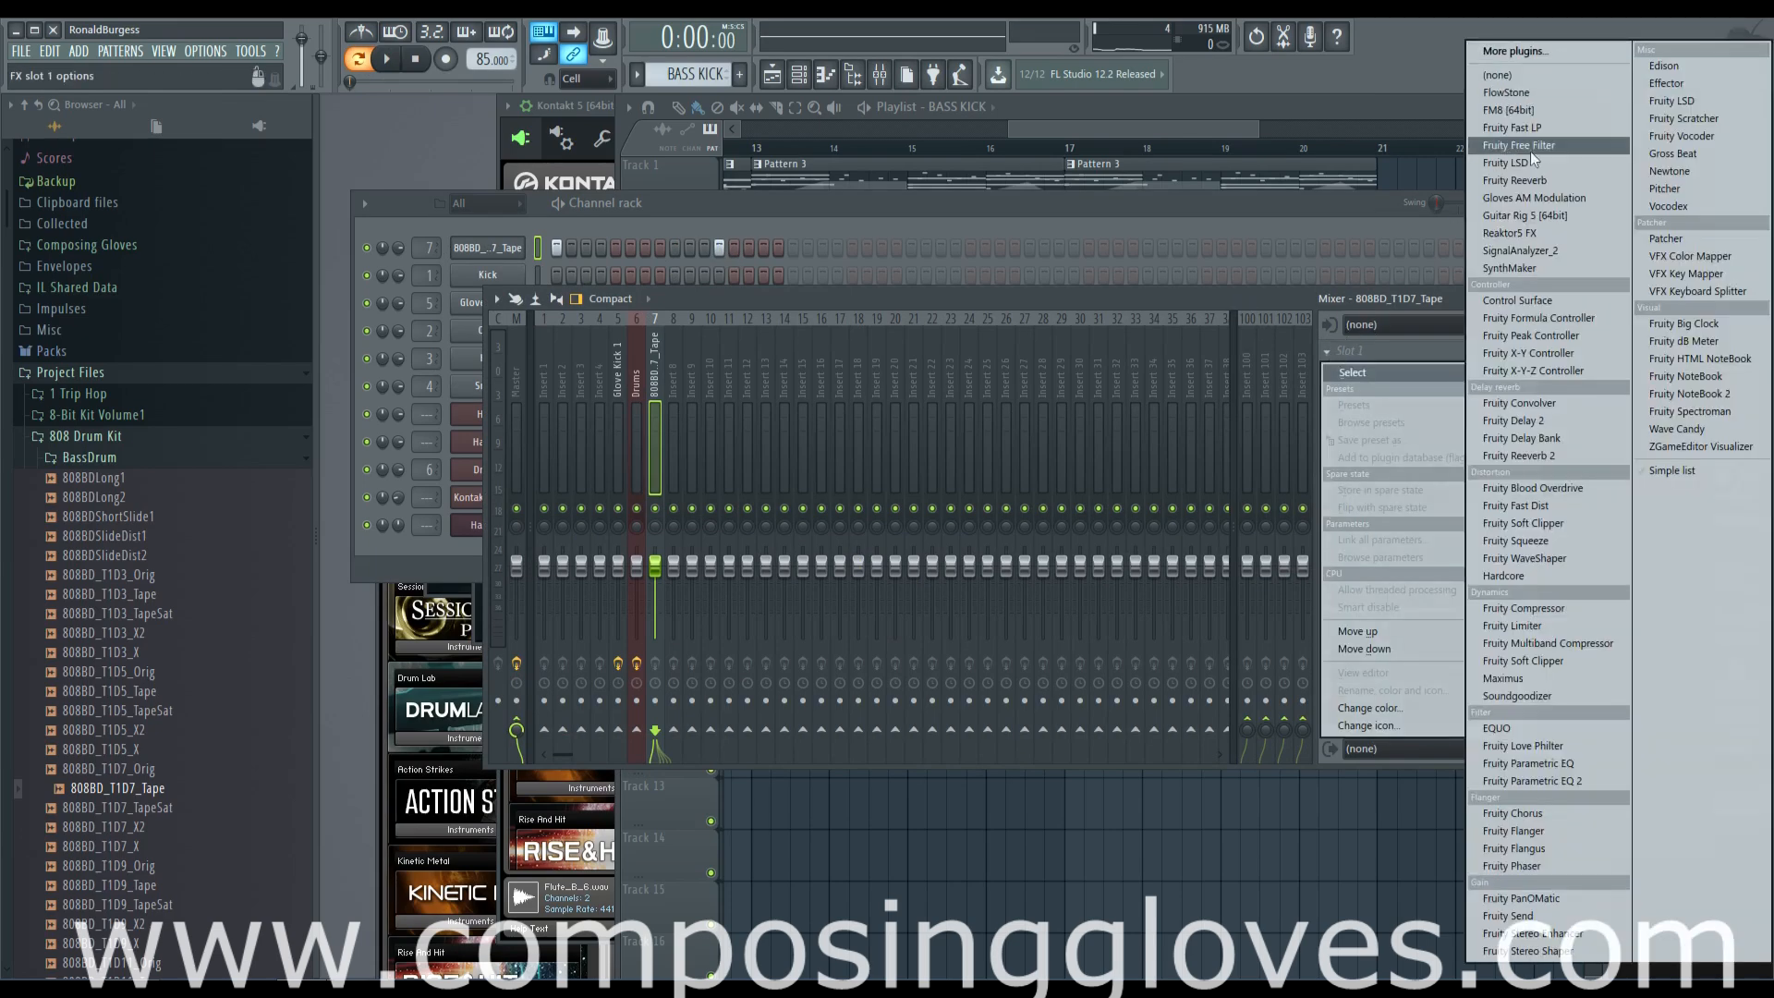
{"action": "left_click", "coordinate": [1606, 785]}
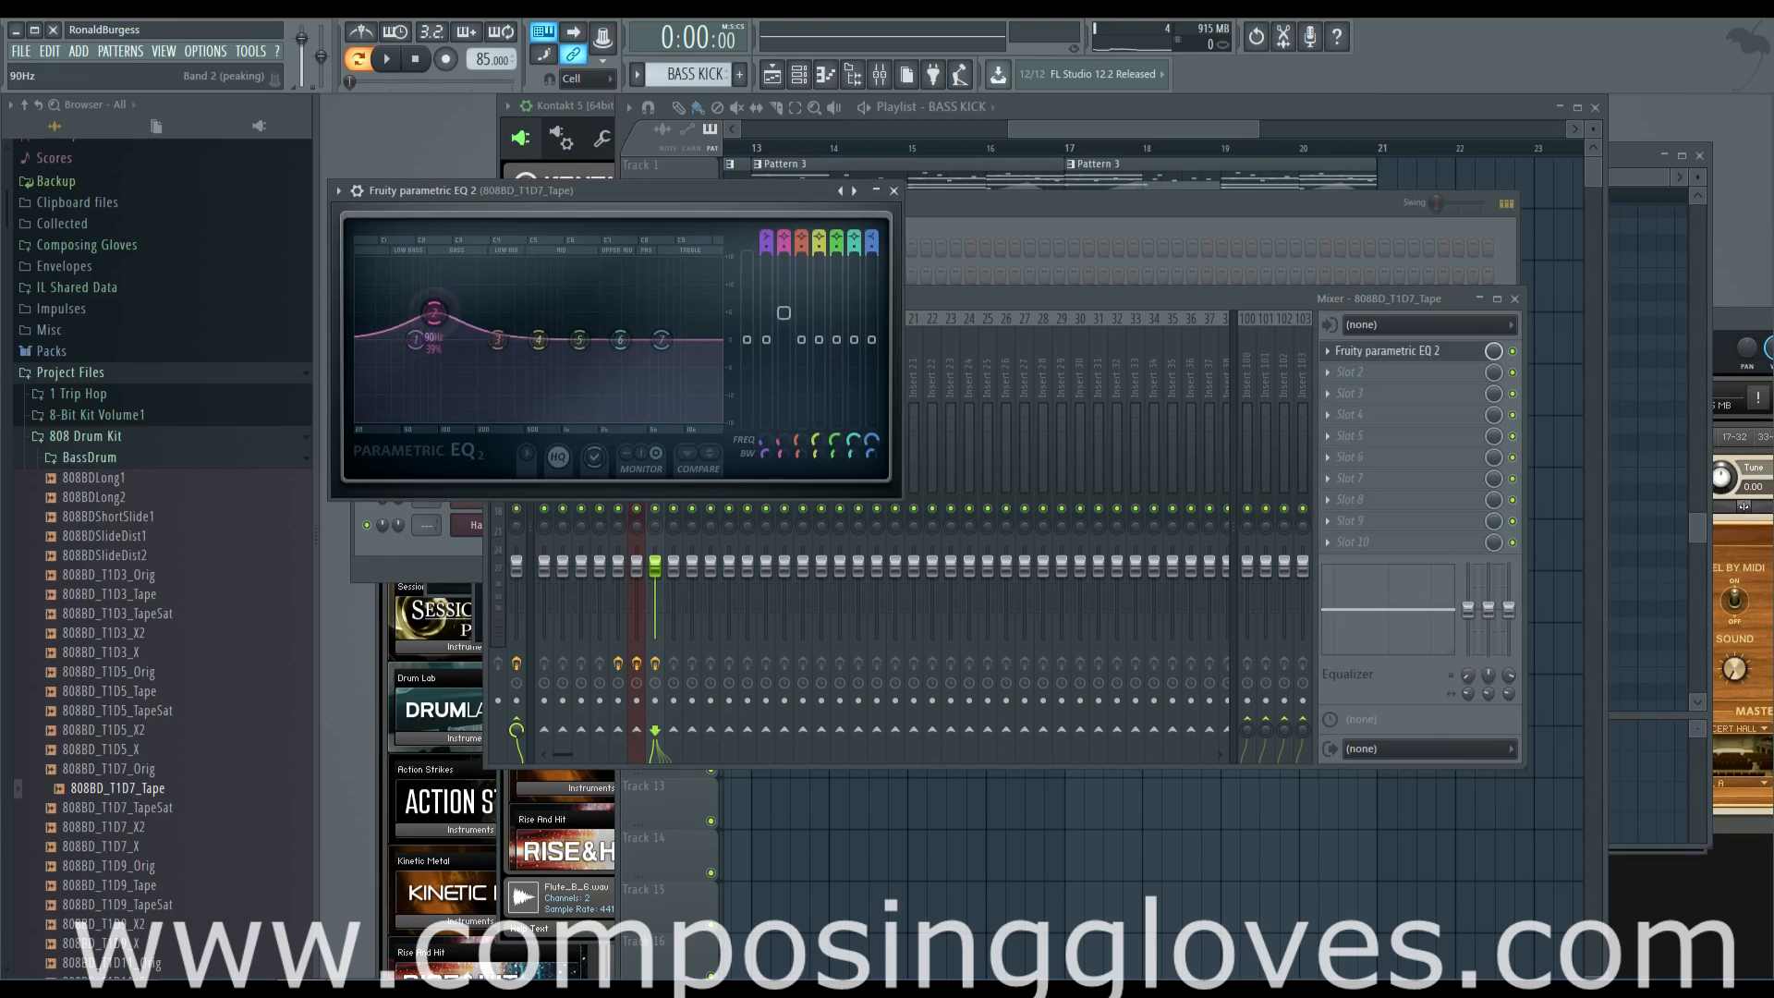
Shape EQ band 2 into a slight low boost around 90 Hz while auditioning the kick pattern
{"action": "key", "text": "space"}
{"action": "mouse_move", "coordinate": [414, 322]}
{"action": "left_mouse_down"}
{"action": "mouse_move", "coordinate": [512, 314]}
{"action": "mouse_move", "coordinate": [480, 319]}
{"action": "mouse_move", "coordinate": [504, 282]}
{"action": "mouse_move", "coordinate": [413, 279]}
{"action": "mouse_move", "coordinate": [438, 334]}
{"action": "left_mouse_up"}
{"action": "key", "text": "space"}
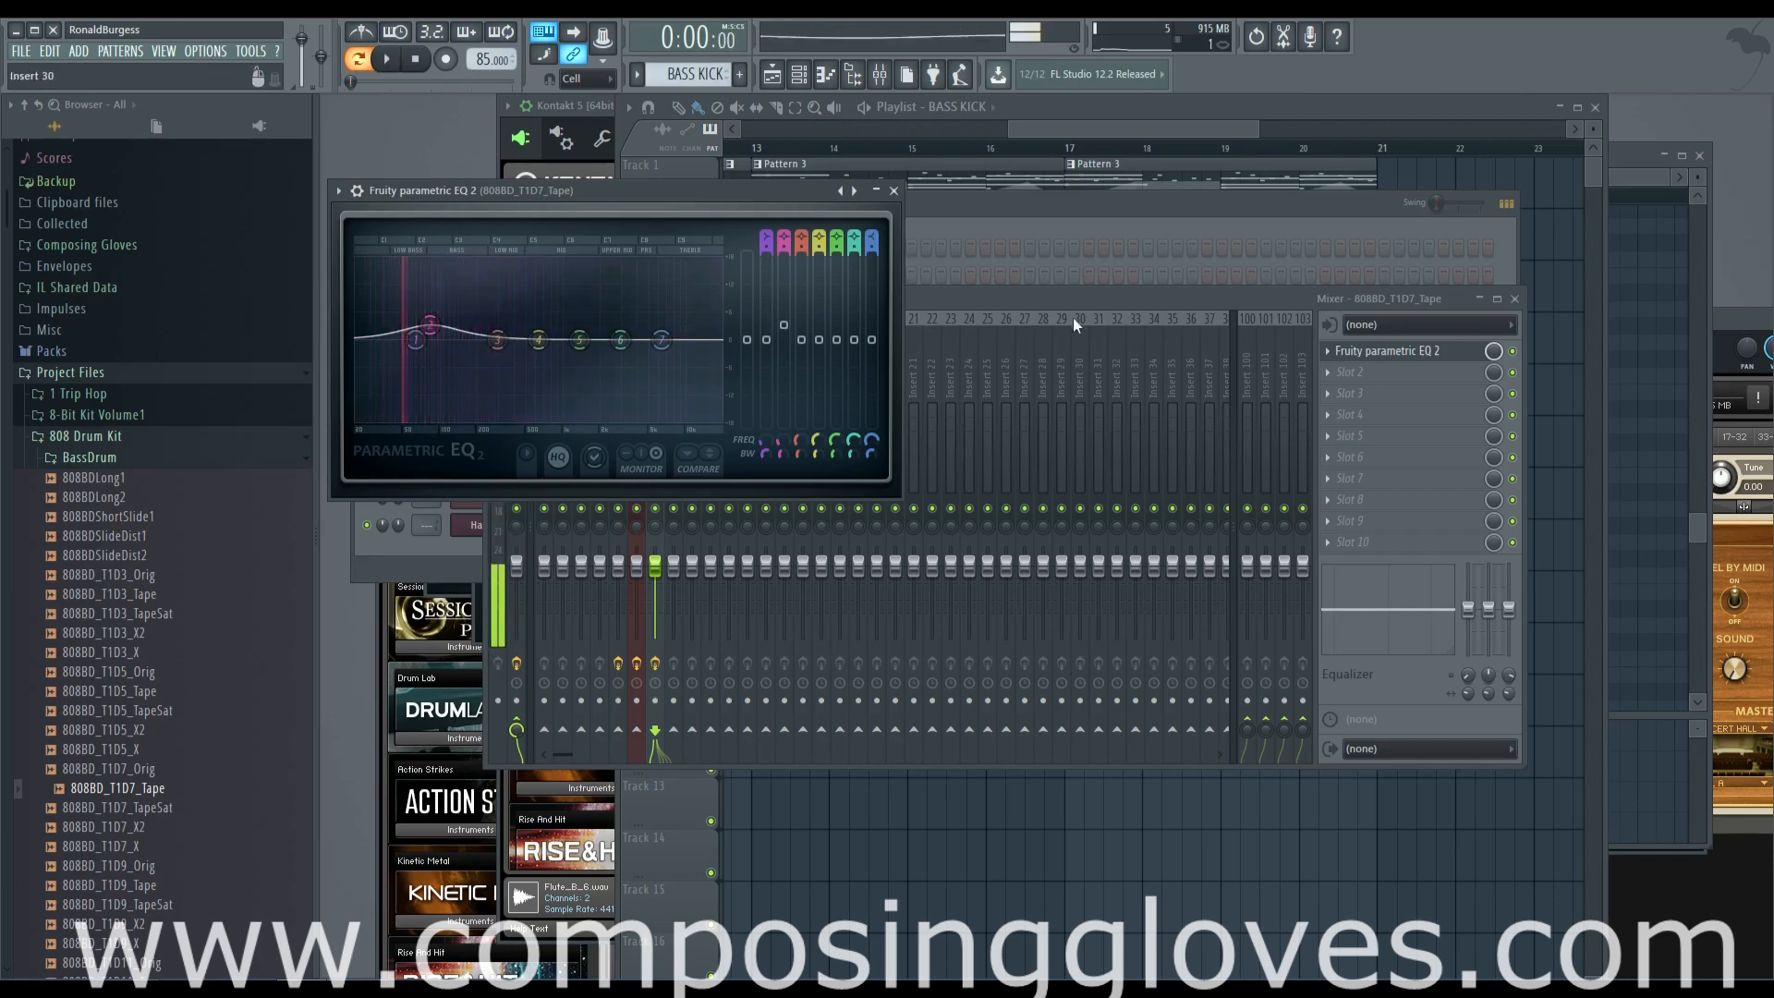
Paint one-bar BASS KICK clips along Track 4 of the playlist across bars 13–20
{"action": "left_click_drag", "start_coordinate": [1015, 129], "coordinate": [1000, 130]}
{"action": "scroll", "coordinate": [839, 305], "scroll_direction": "down", "scroll_amount": 2}
{"action": "left_click_drag", "start_coordinate": [815, 345], "coordinate": [1150, 353]}
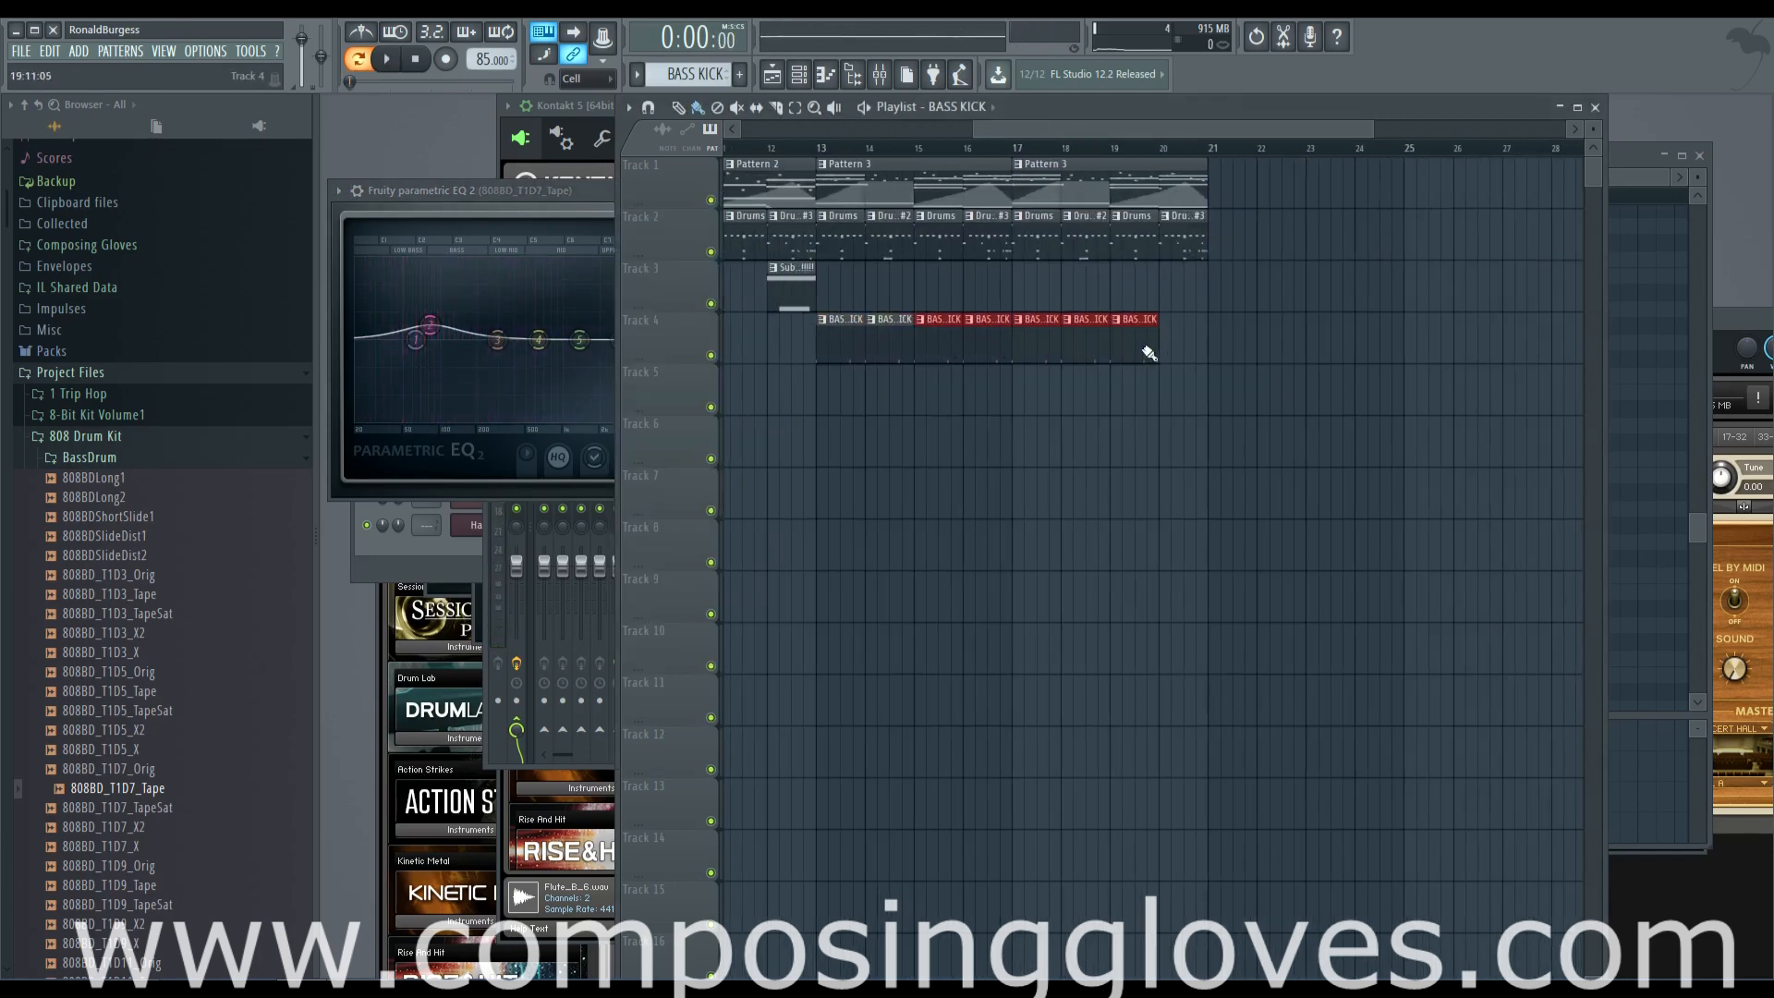
Play back the section with the new kicks and make the bar 16 BASS KICK clip a unique pattern
{"action": "key", "text": "space"}
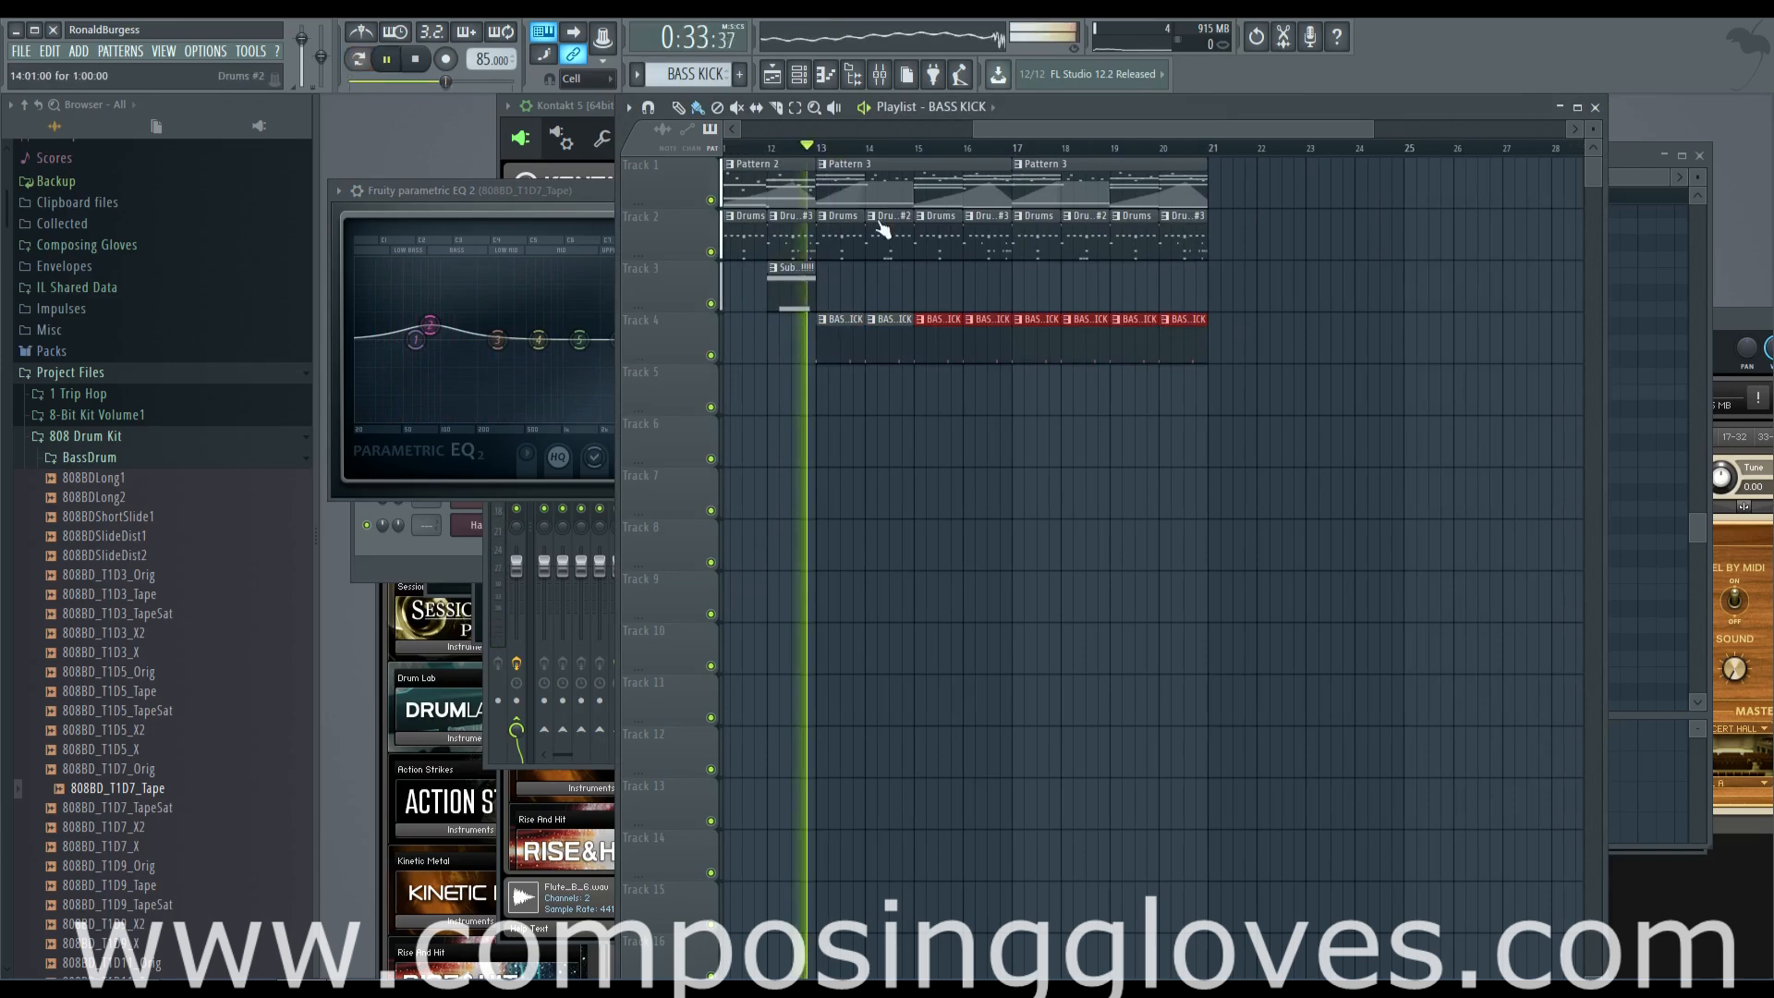
{"action": "scroll", "coordinate": [879, 229], "scroll_direction": "up", "scroll_amount": 2}
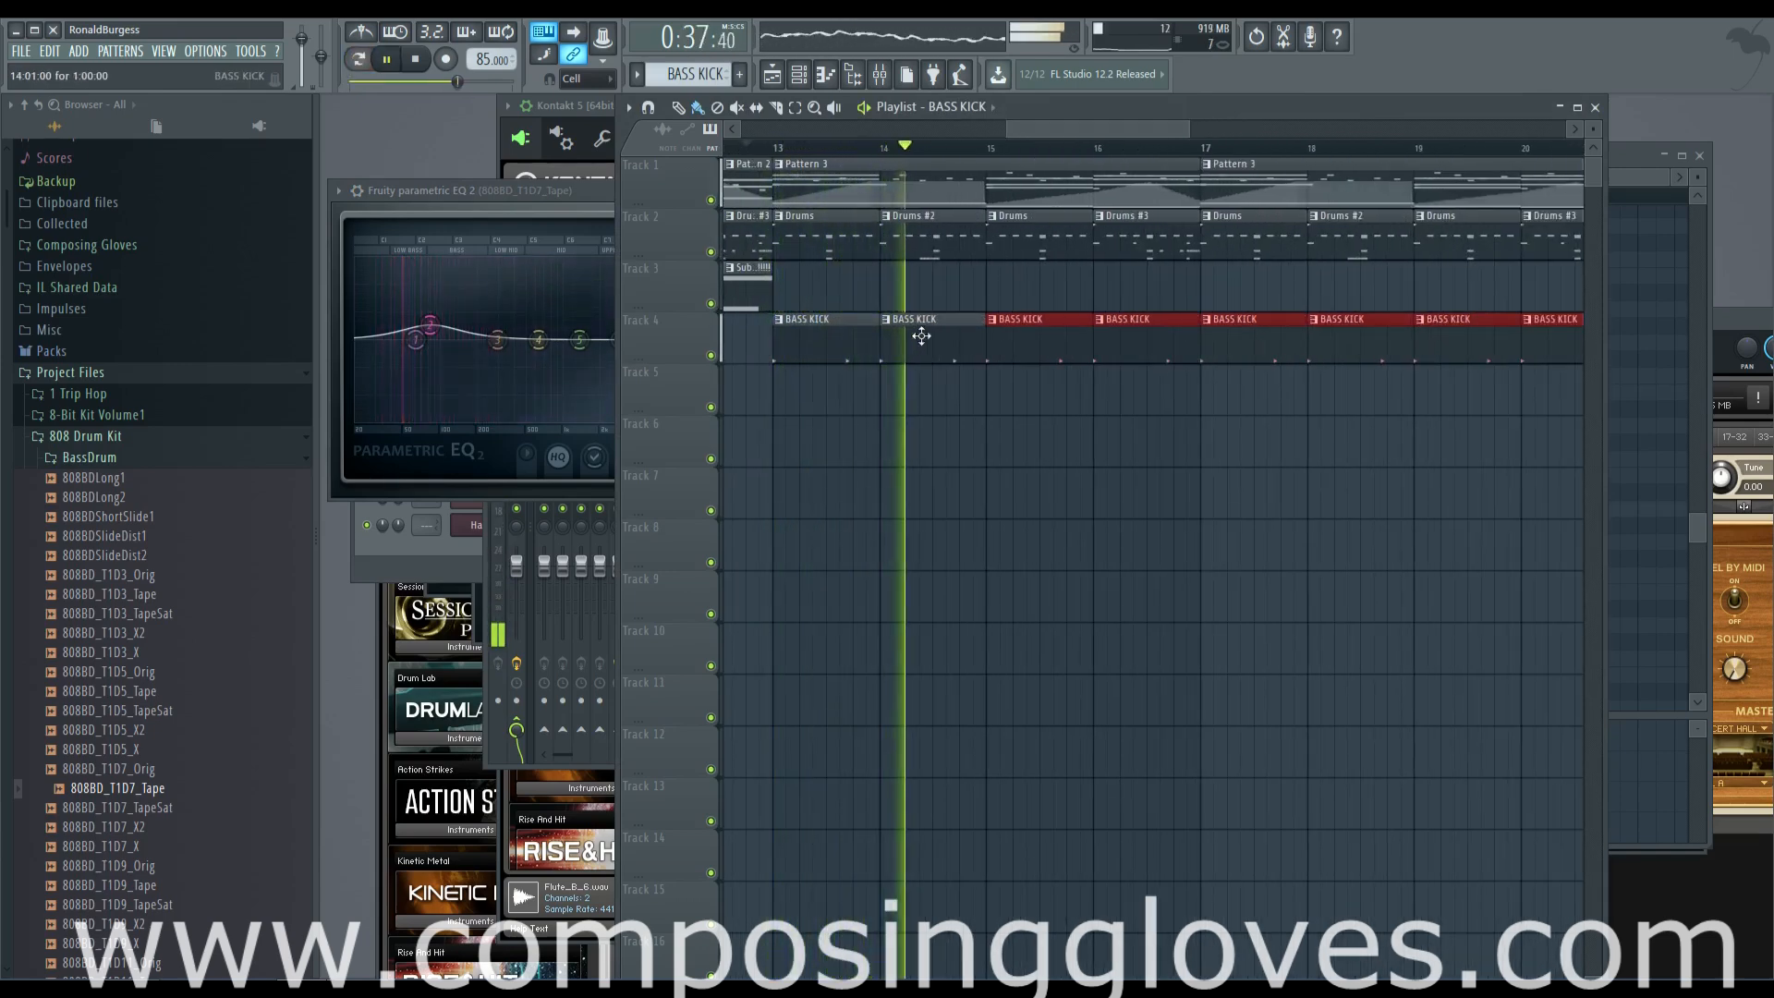
{"action": "scroll", "coordinate": [924, 331], "scroll_direction": "up", "scroll_amount": 1}
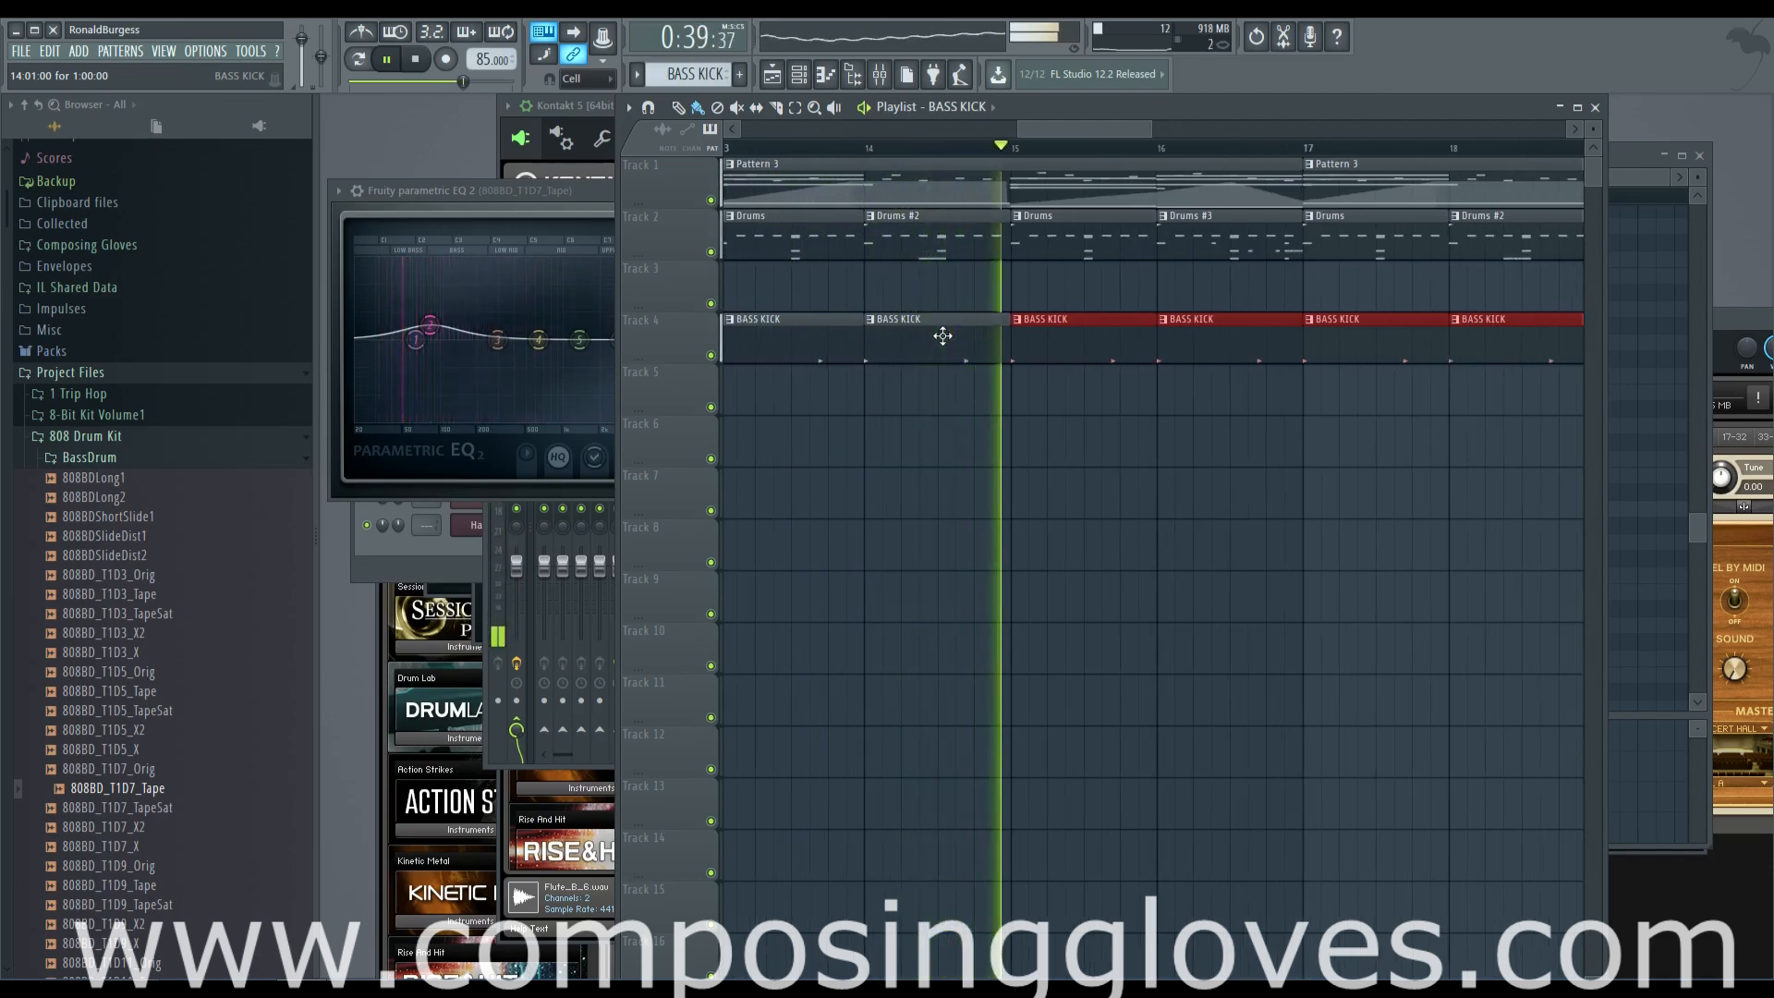
{"action": "left_click_drag", "start_coordinate": [1055, 325], "coordinate": [901, 325]}
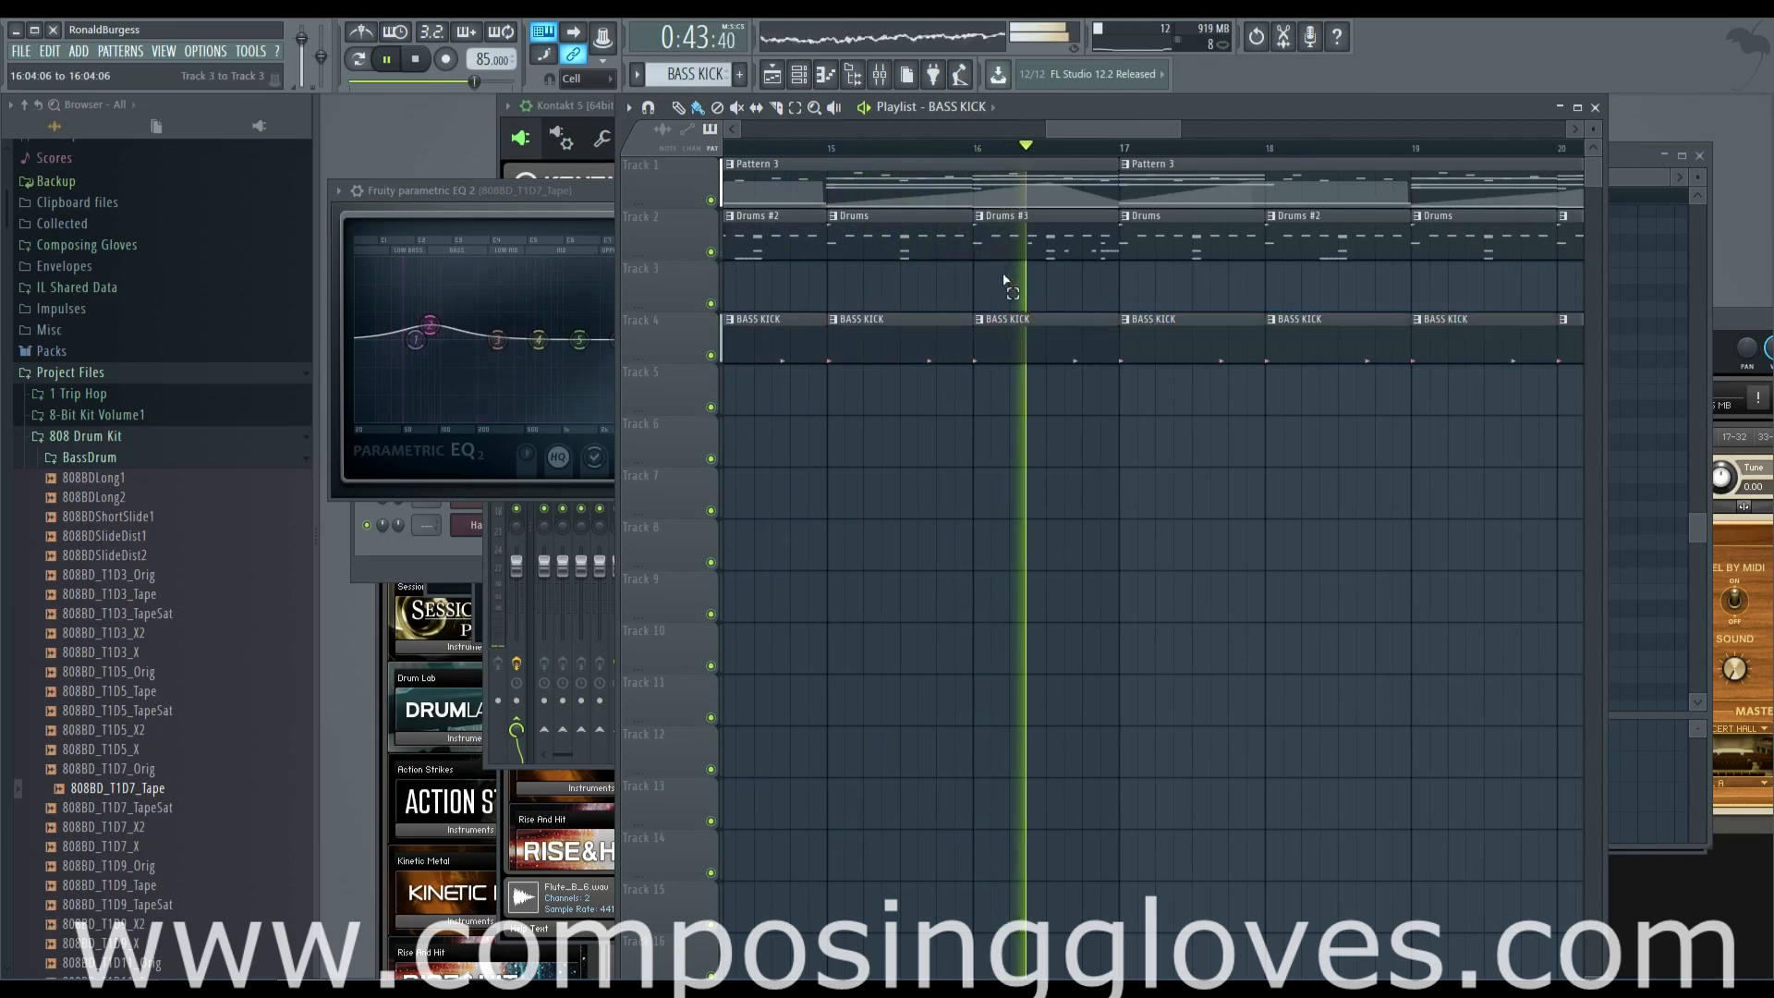
{"action": "left_click", "coordinate": [980, 320]}
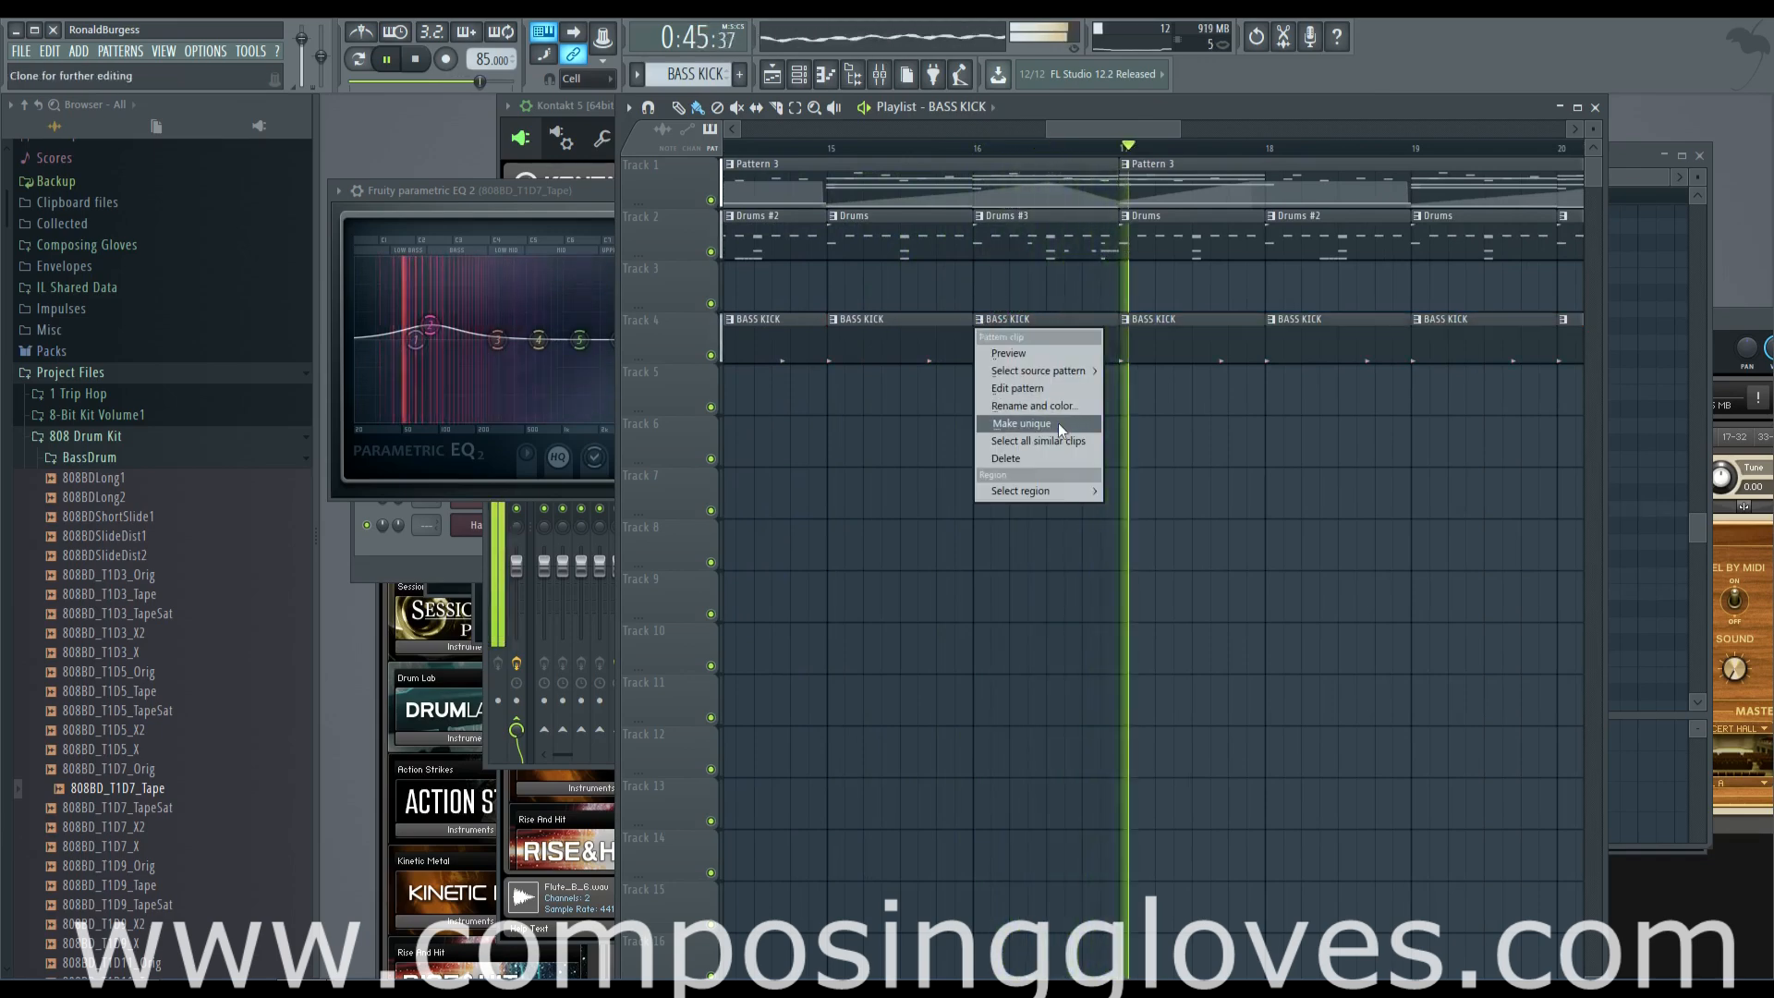
{"action": "left_click", "coordinate": [1057, 423]}
Add 808BD_T1D7_Tape hits on steps 15 and 16 of the unique bar 16 kick pattern, looping it in pattern mode
{"action": "key", "text": "F6"}
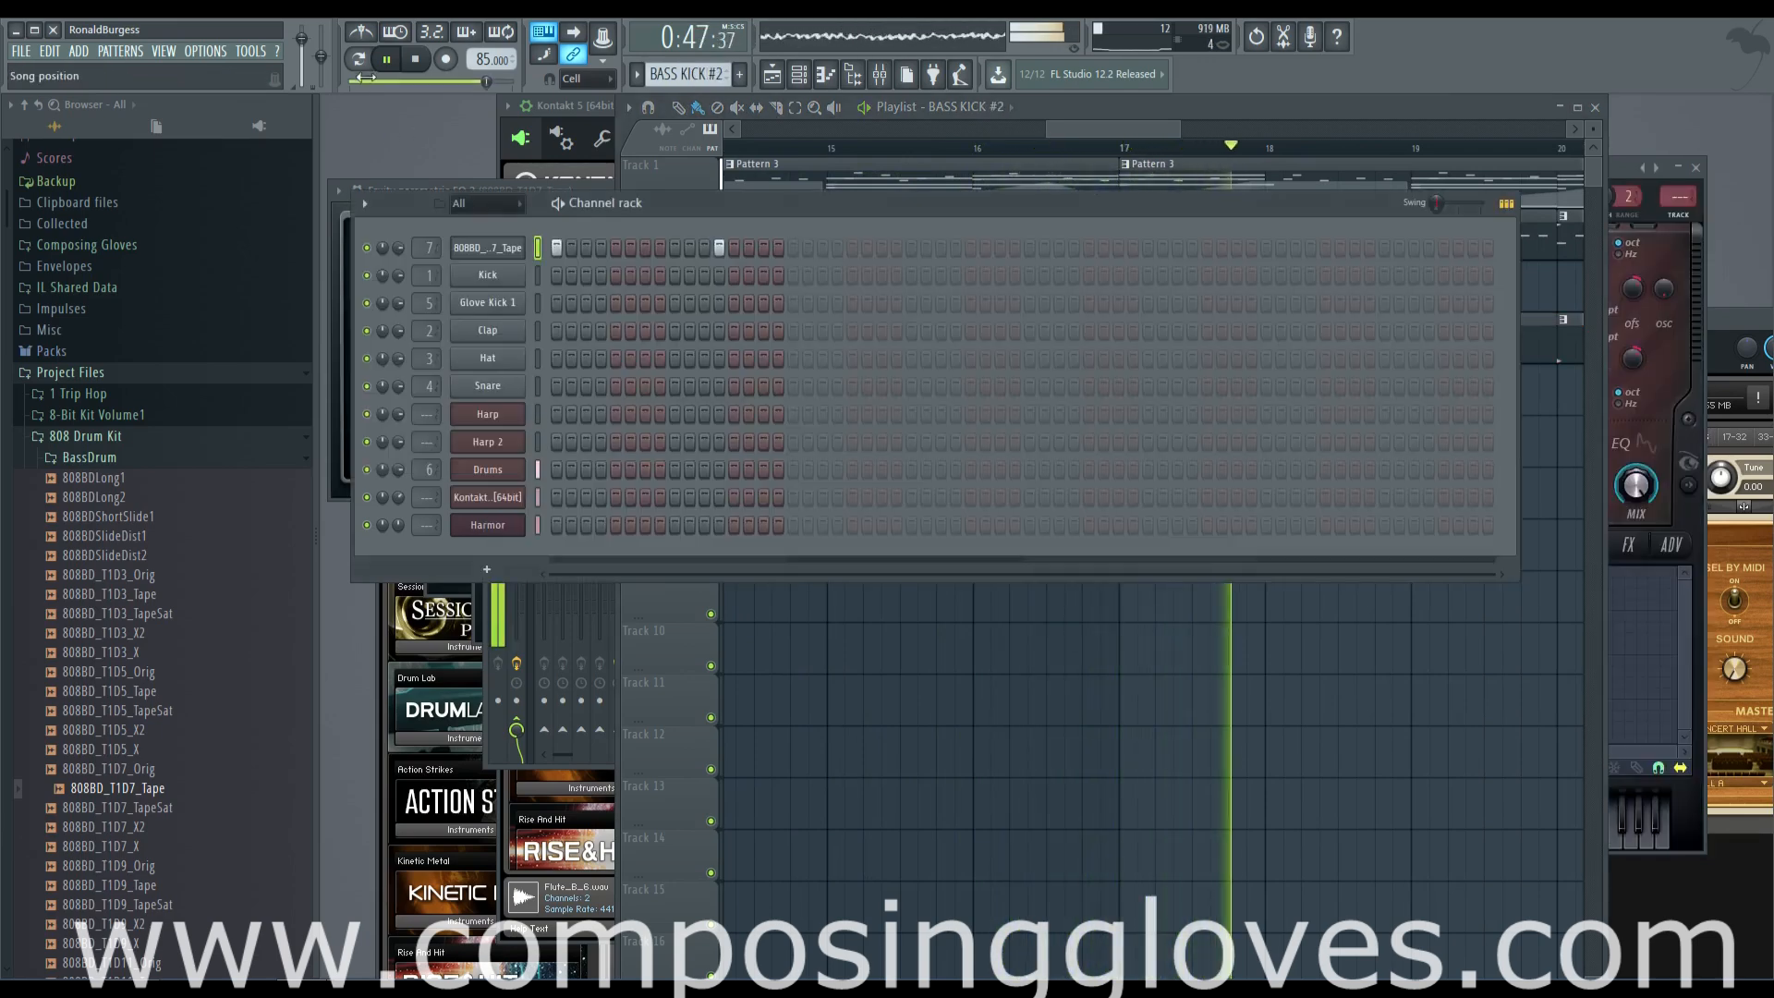
{"action": "left_click", "coordinate": [366, 63]}
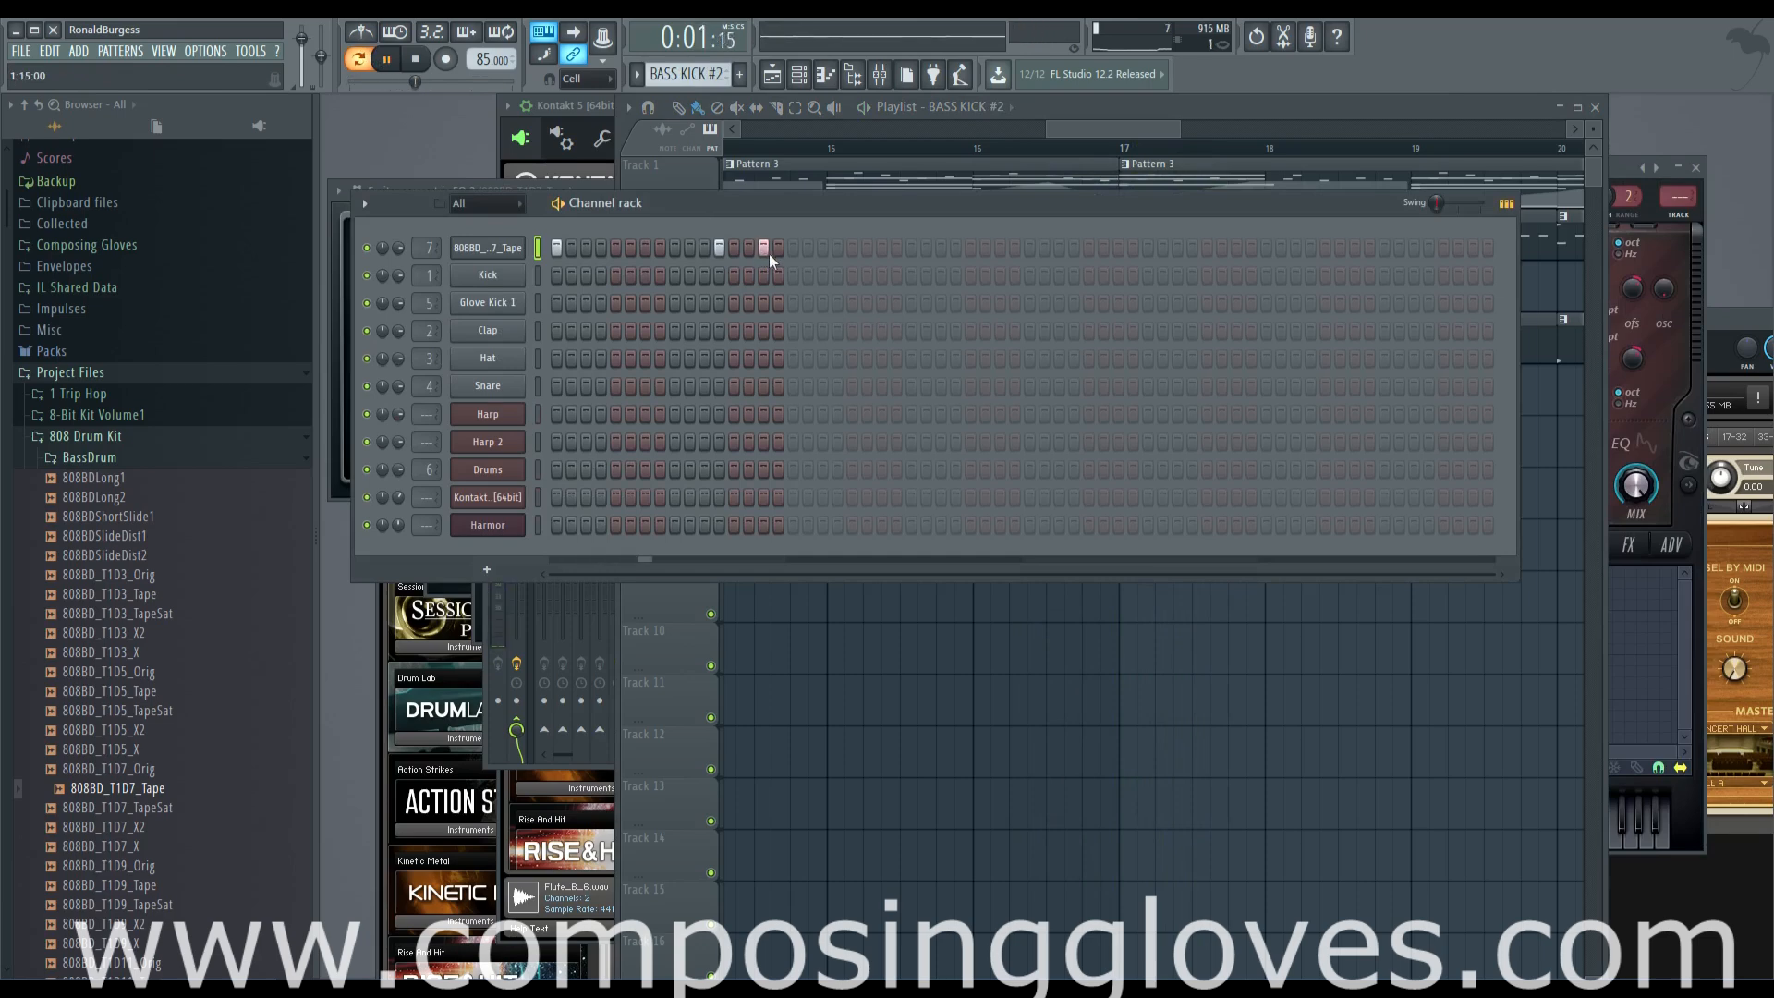
{"action": "left_click", "coordinate": [1089, 125]}
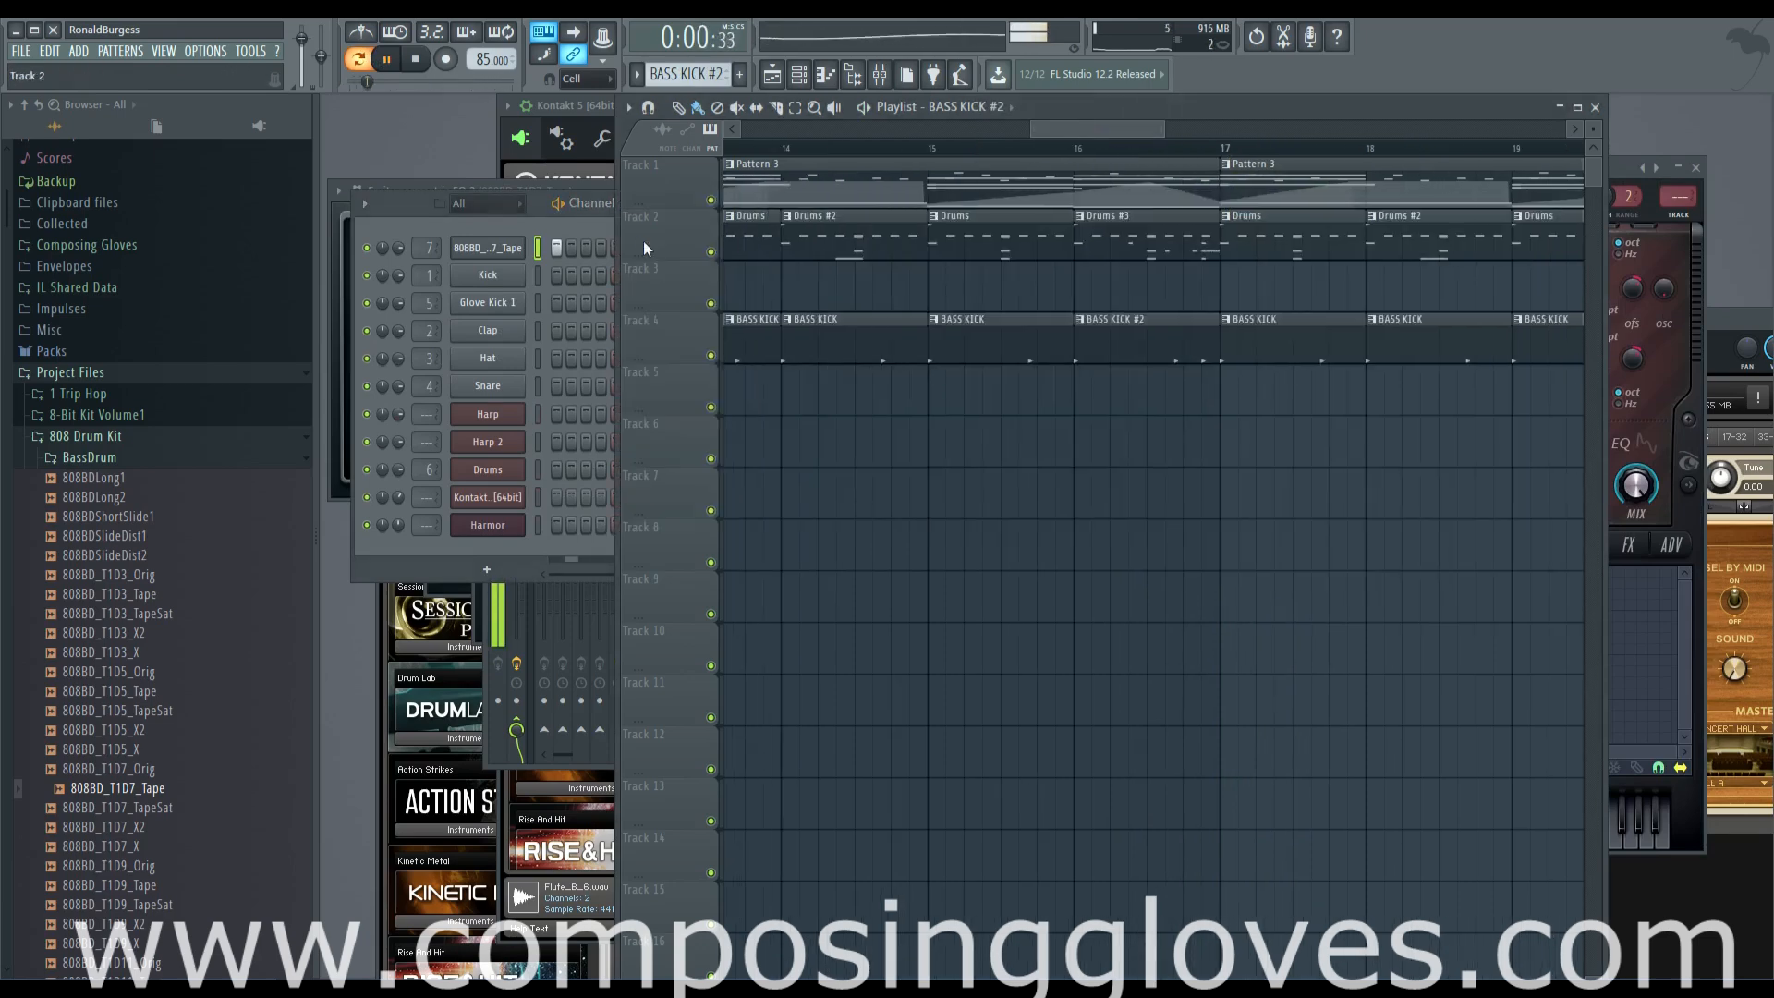
{"action": "left_click", "coordinate": [560, 227]}
{"action": "right_click", "coordinate": [793, 247]}
In the 808 kick's piano roll, lower the velocity of the step 15 note and set the step 16 note to about 73%
{"action": "right_click", "coordinate": [484, 256]}
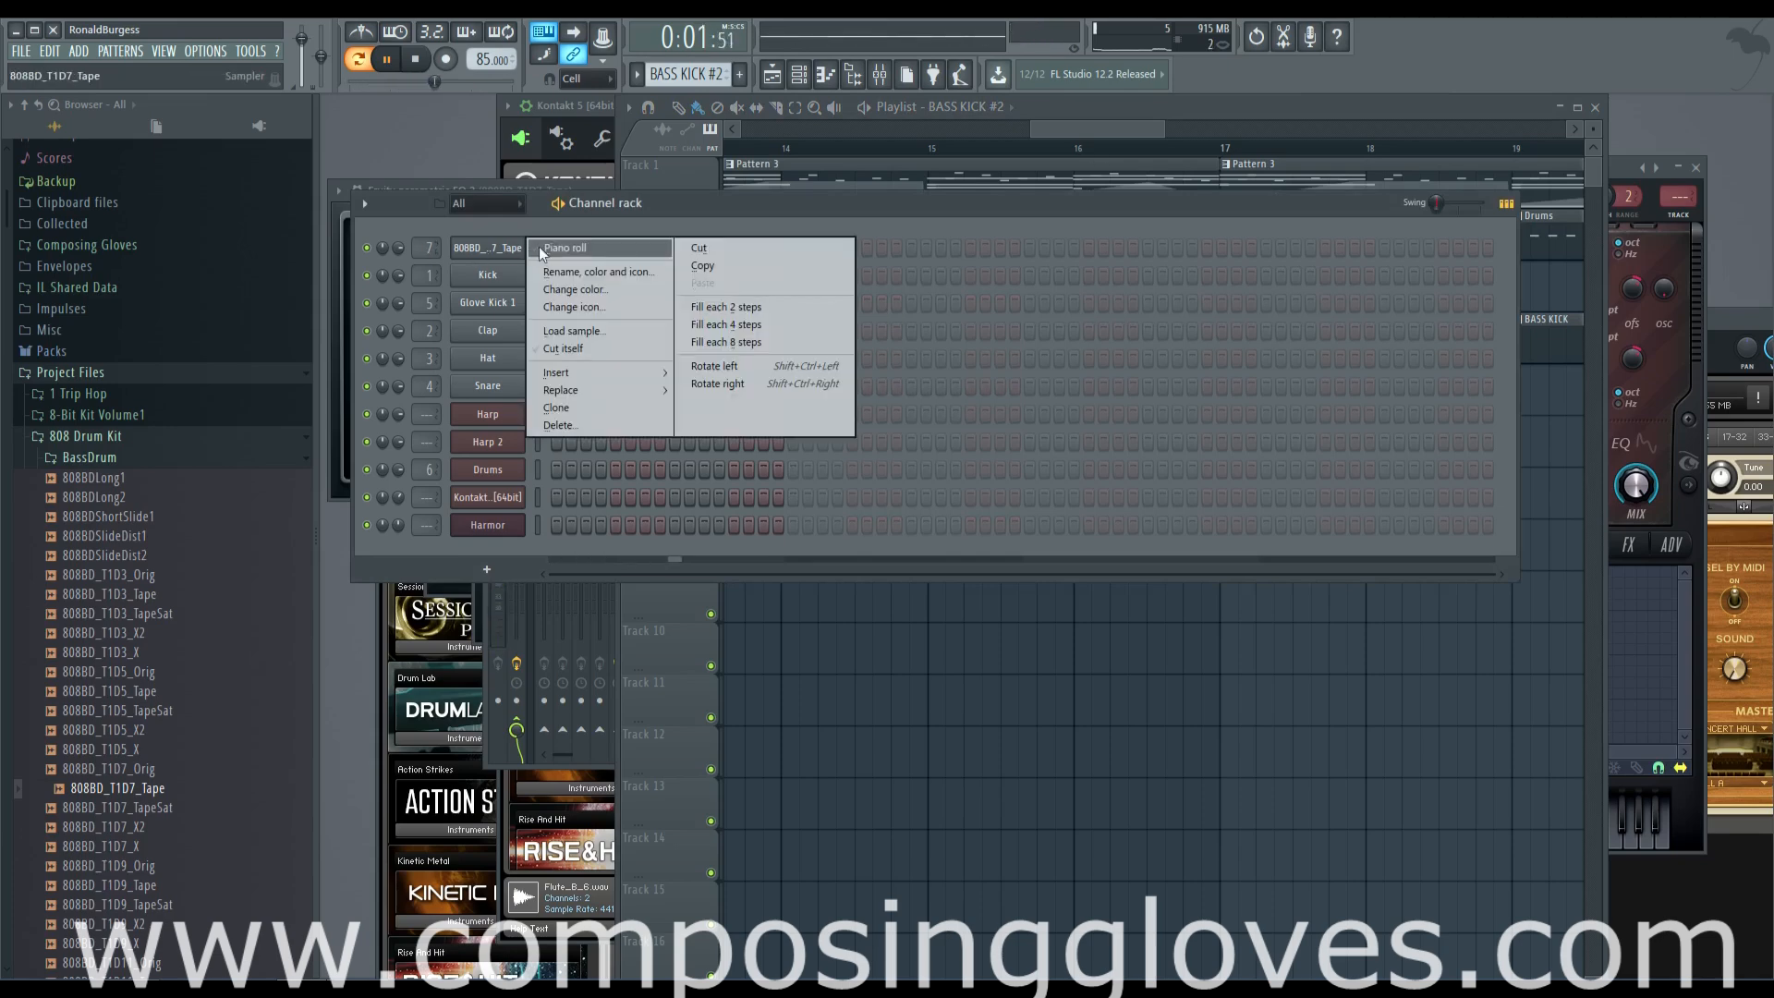
{"action": "left_click", "coordinate": [541, 246]}
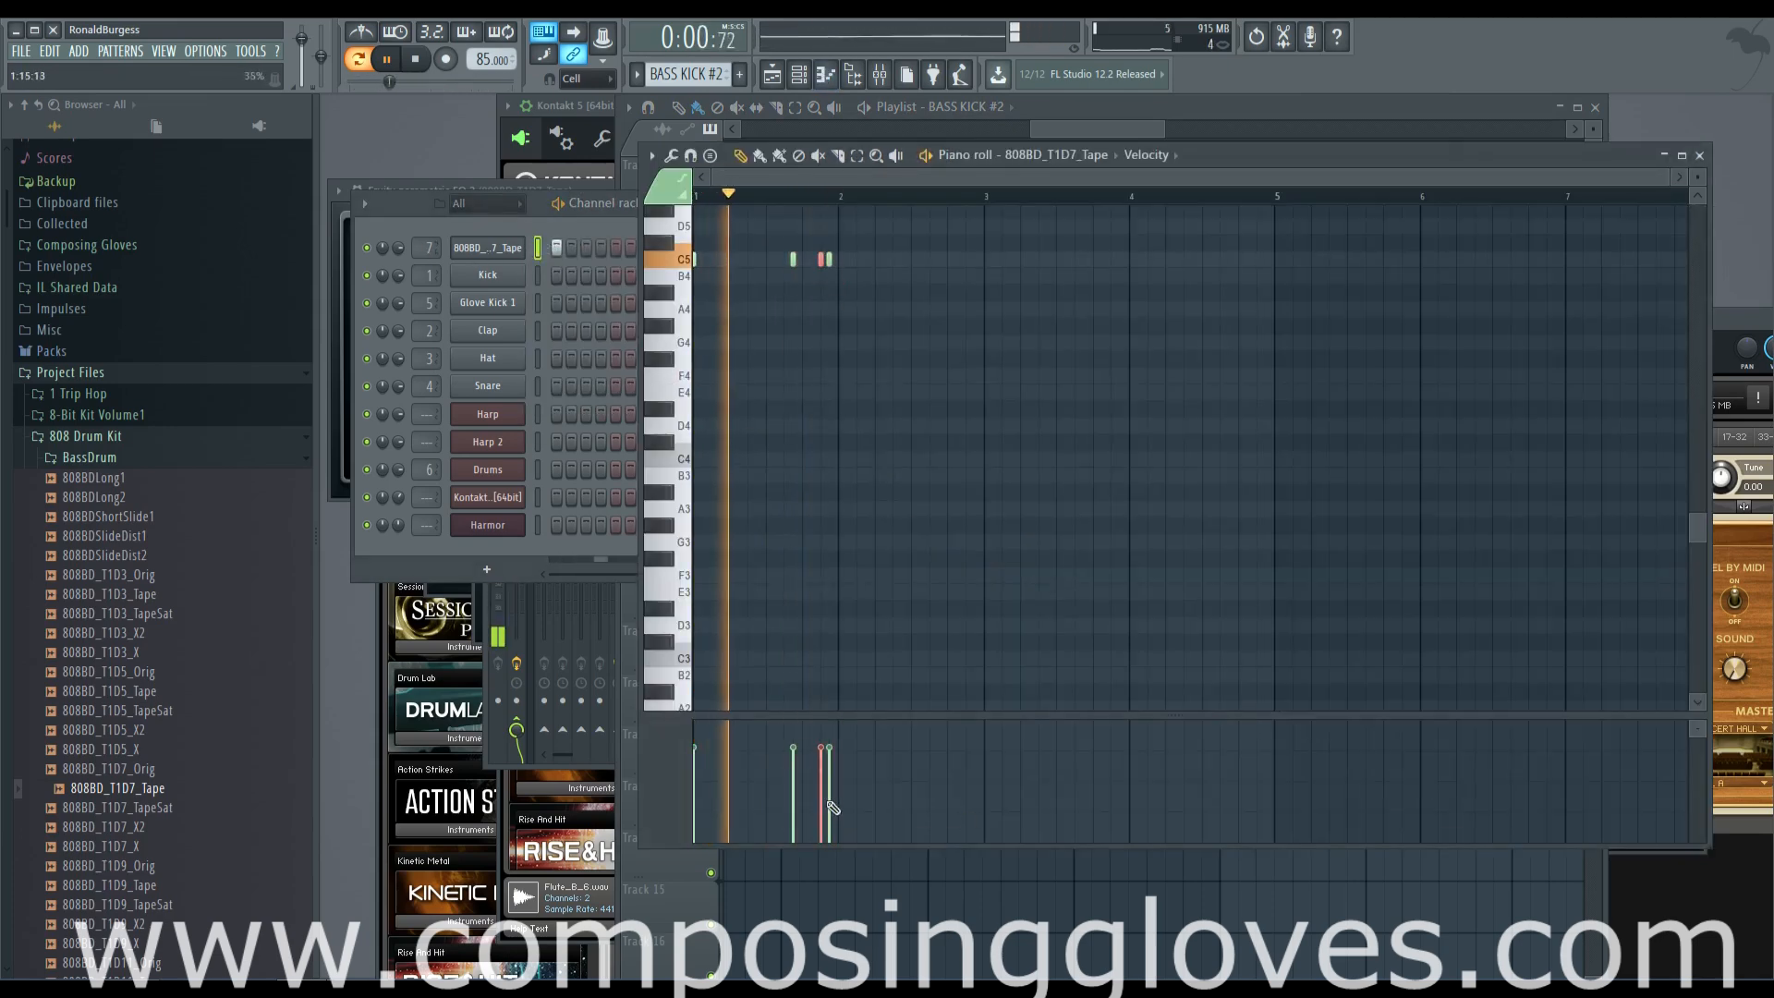
{"action": "left_click_drag", "start_coordinate": [821, 785], "coordinate": [821, 772]}
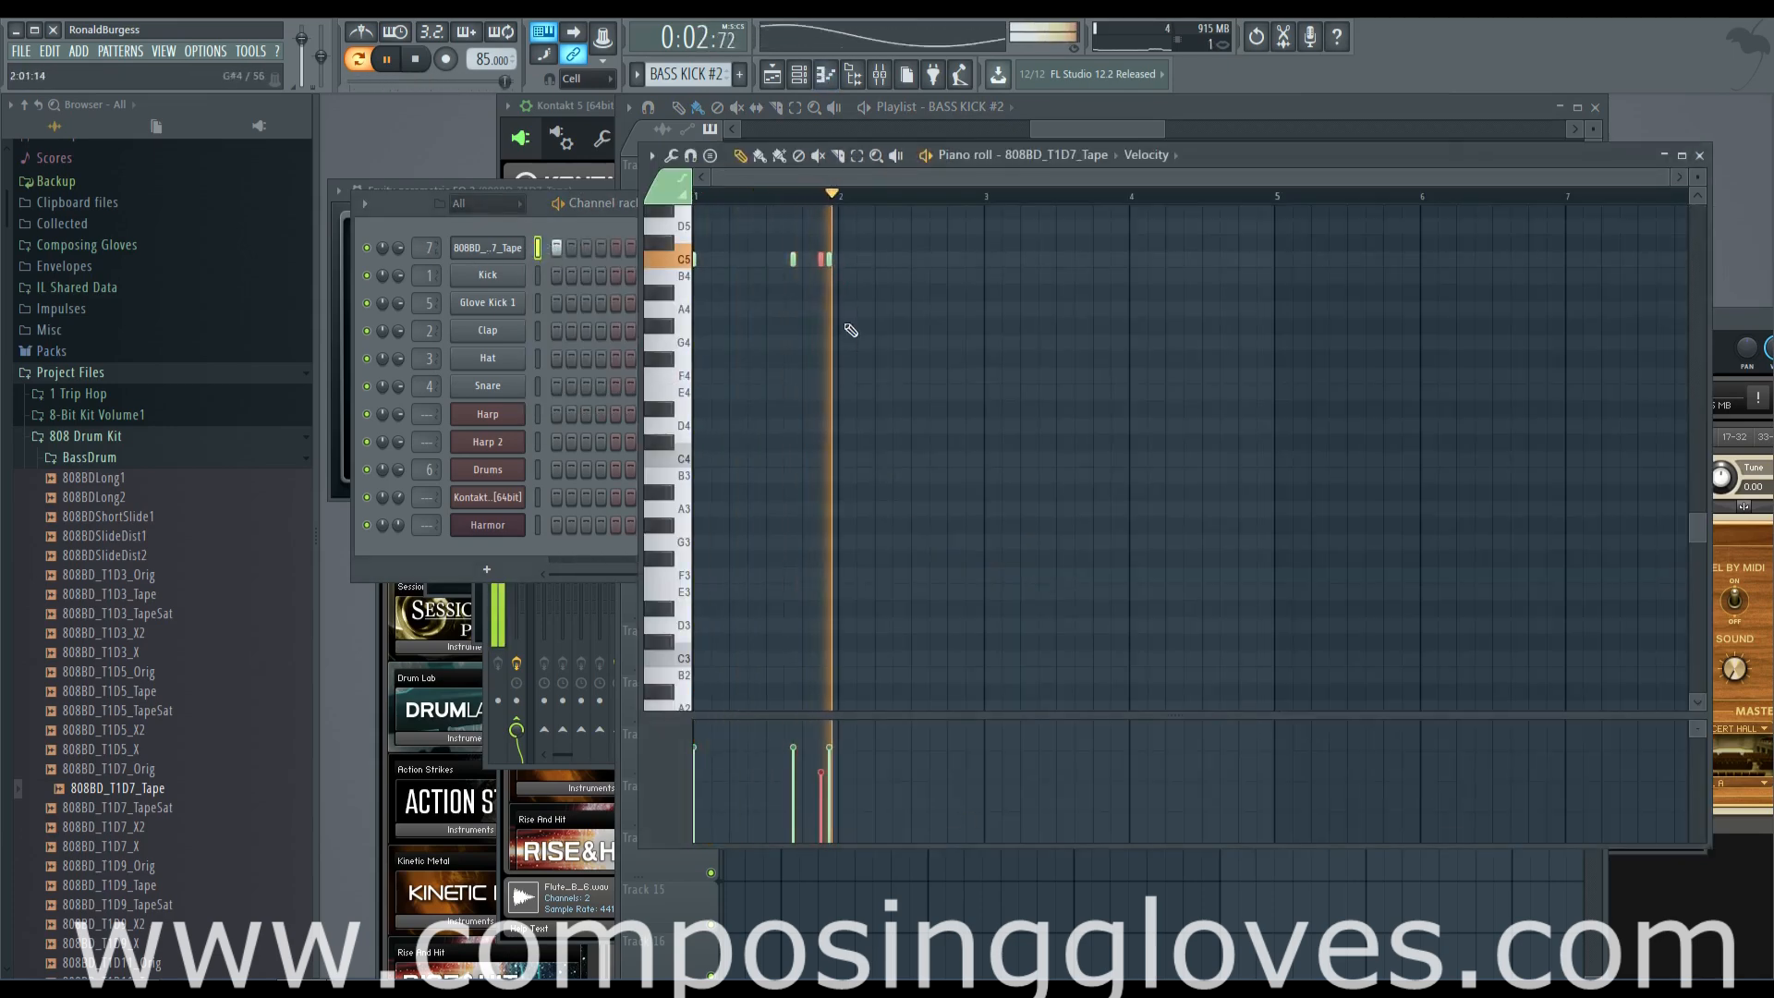
{"action": "left_click_drag", "start_coordinate": [824, 221], "coordinate": [840, 279]}
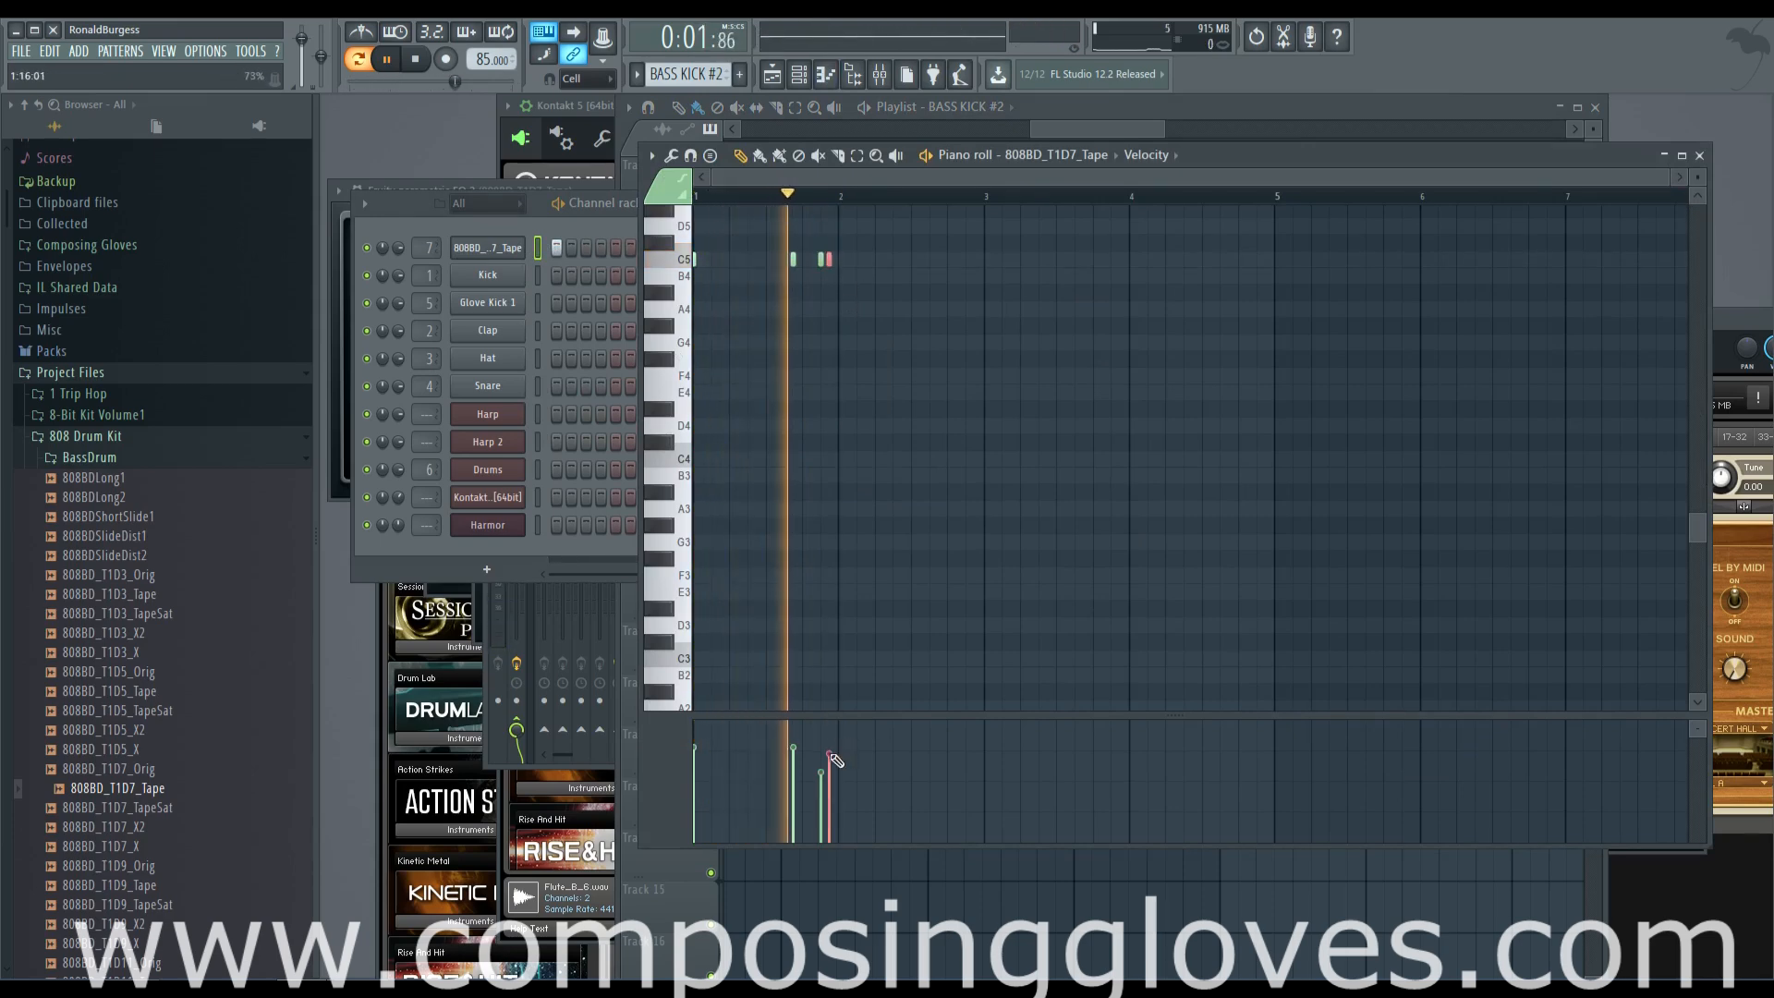
Play the song from around bar 13 to hear the kick patterns within the arrangement
{"action": "left_click_drag", "start_coordinate": [1139, 131], "coordinate": [1012, 131]}
{"action": "left_click", "coordinate": [897, 149]}
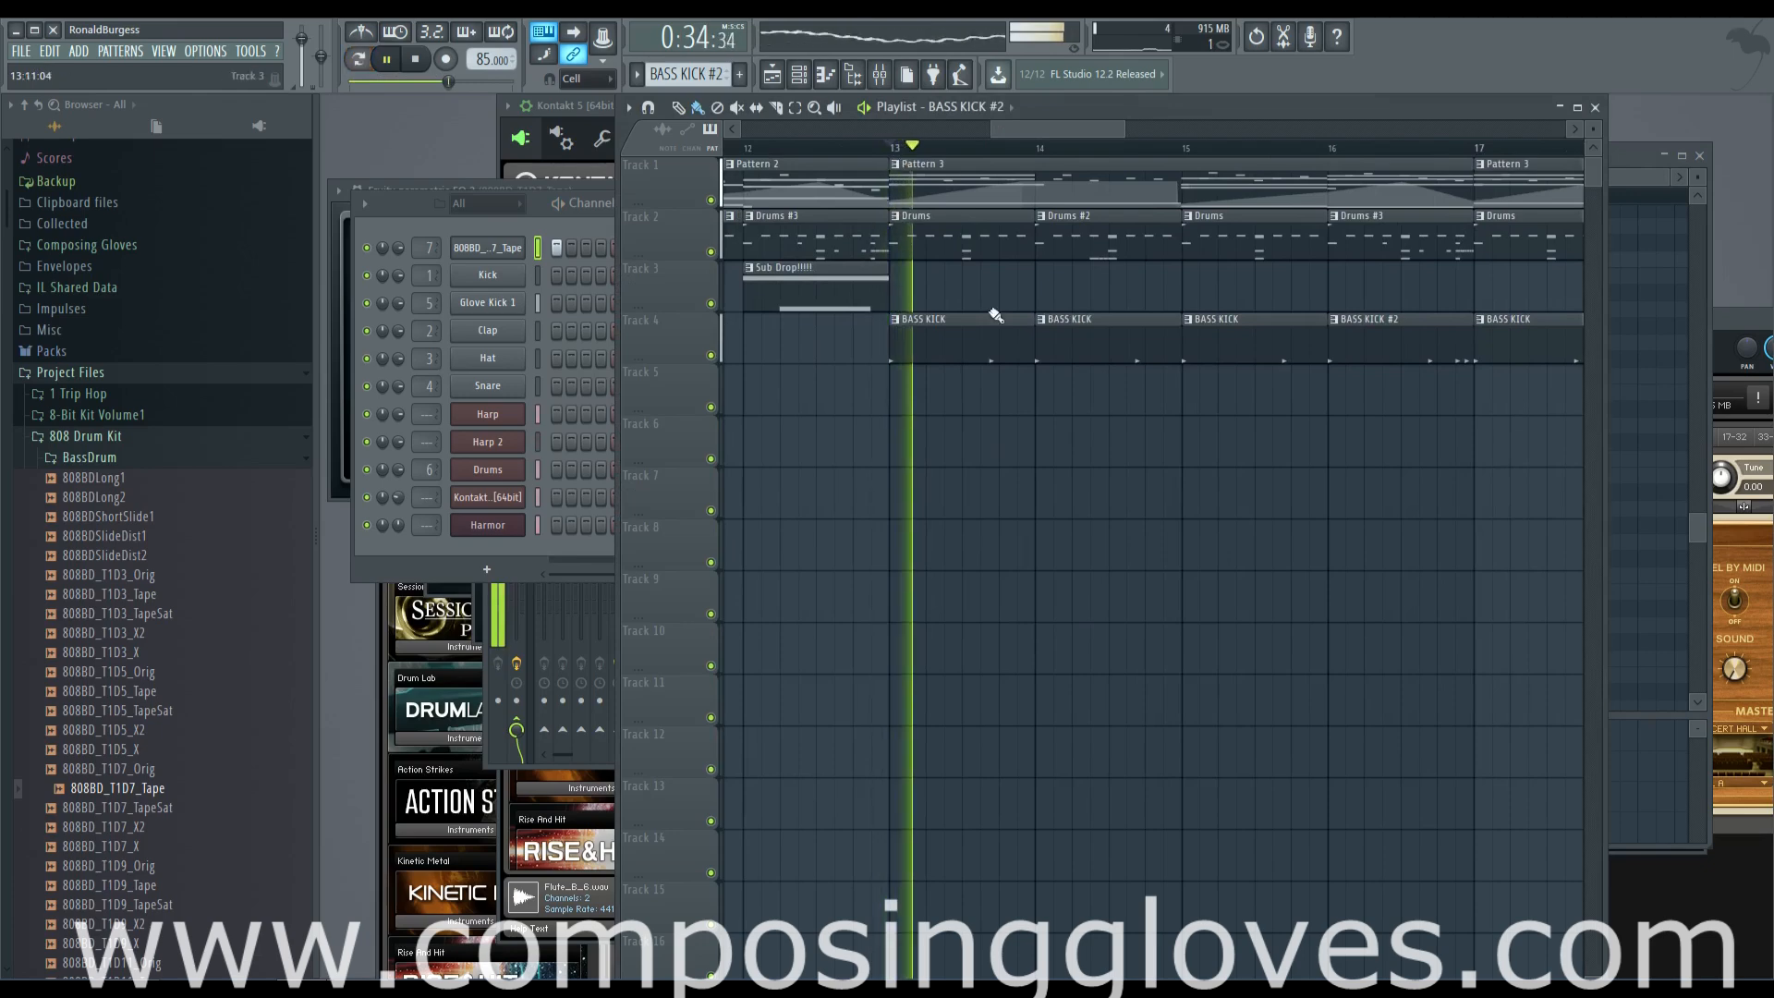
{"action": "scroll", "coordinate": [1008, 399], "scroll_direction": "down", "scroll_amount": 1}
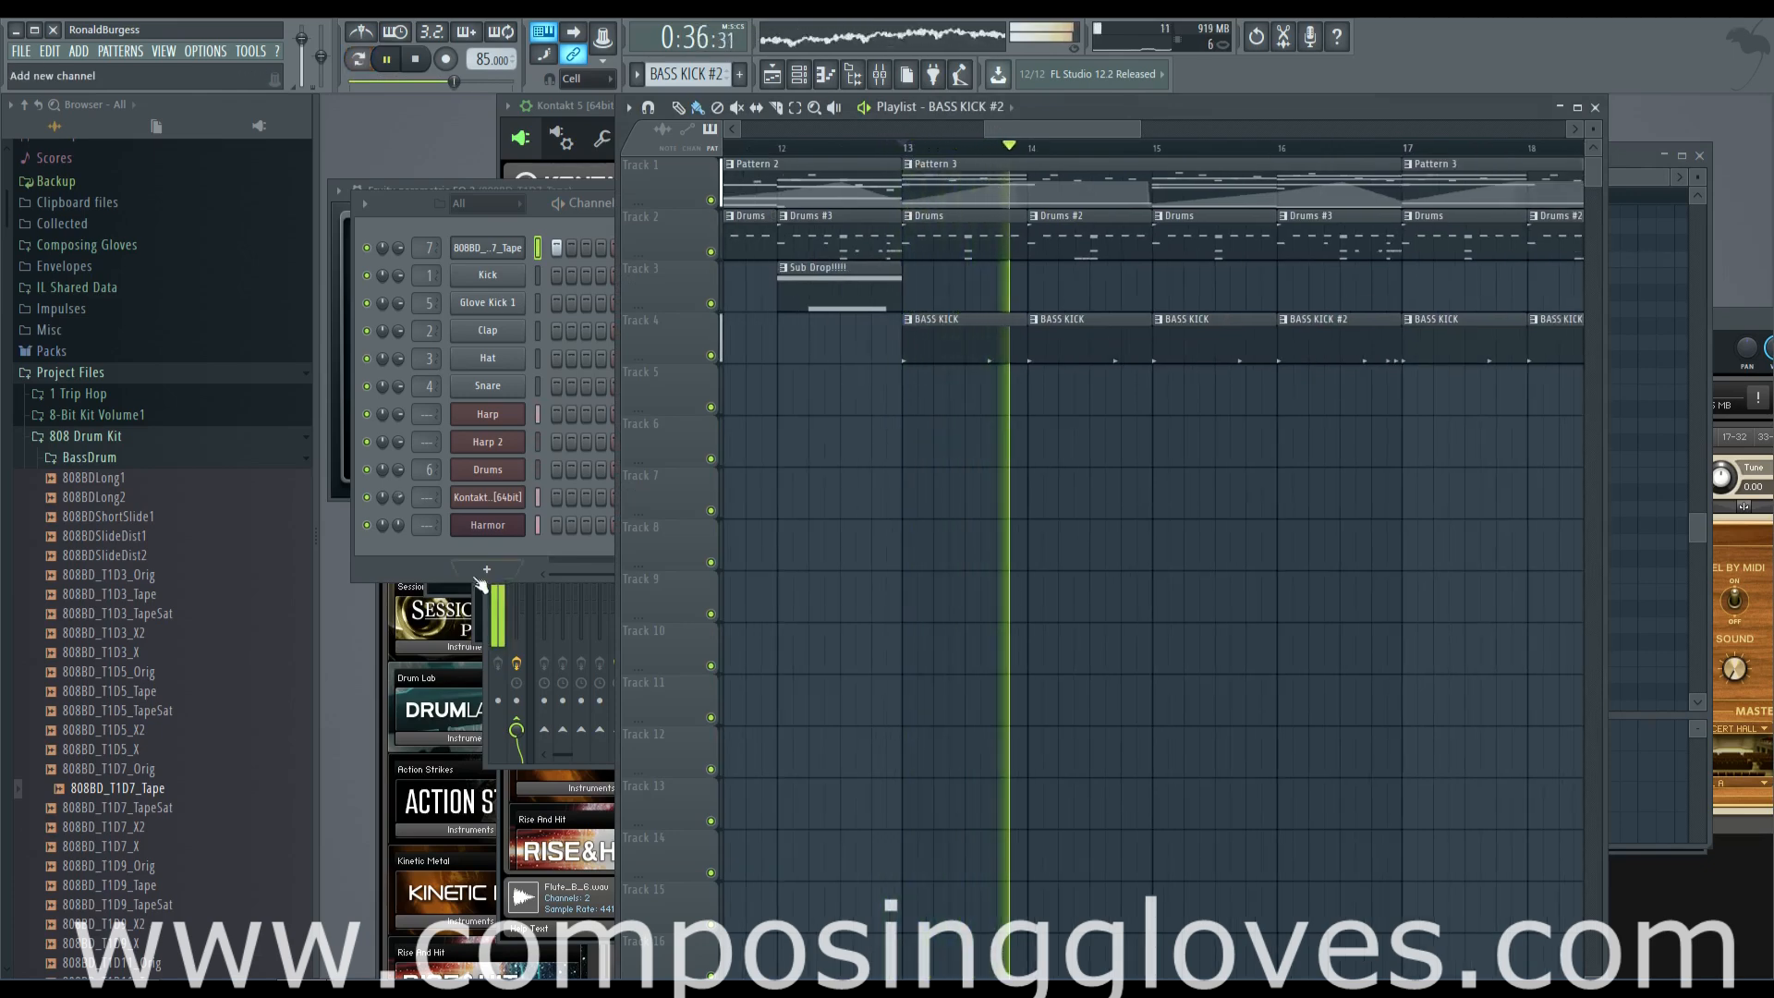
Route Harmor to mixer track 8 with Fruity Parametric EQ 2 loaded, slightly cutting low bands 1 and 2
{"action": "left_click", "coordinate": [490, 523]}
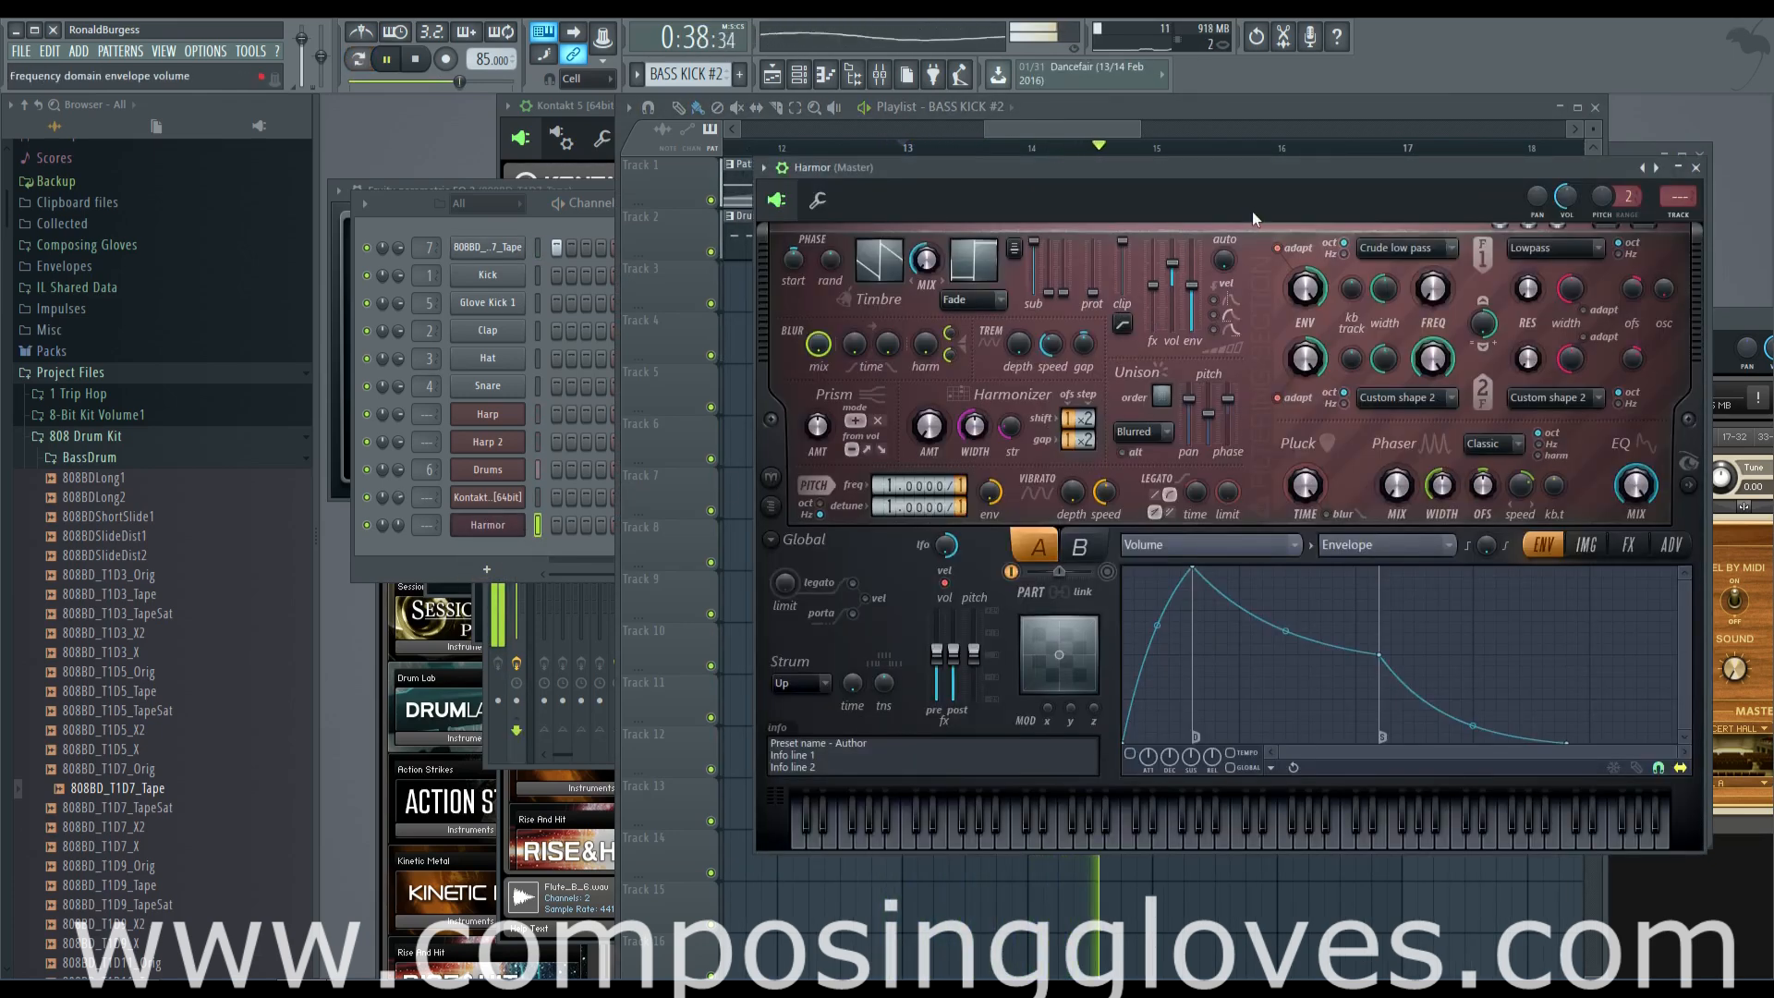
{"action": "key", "text": "F9"}
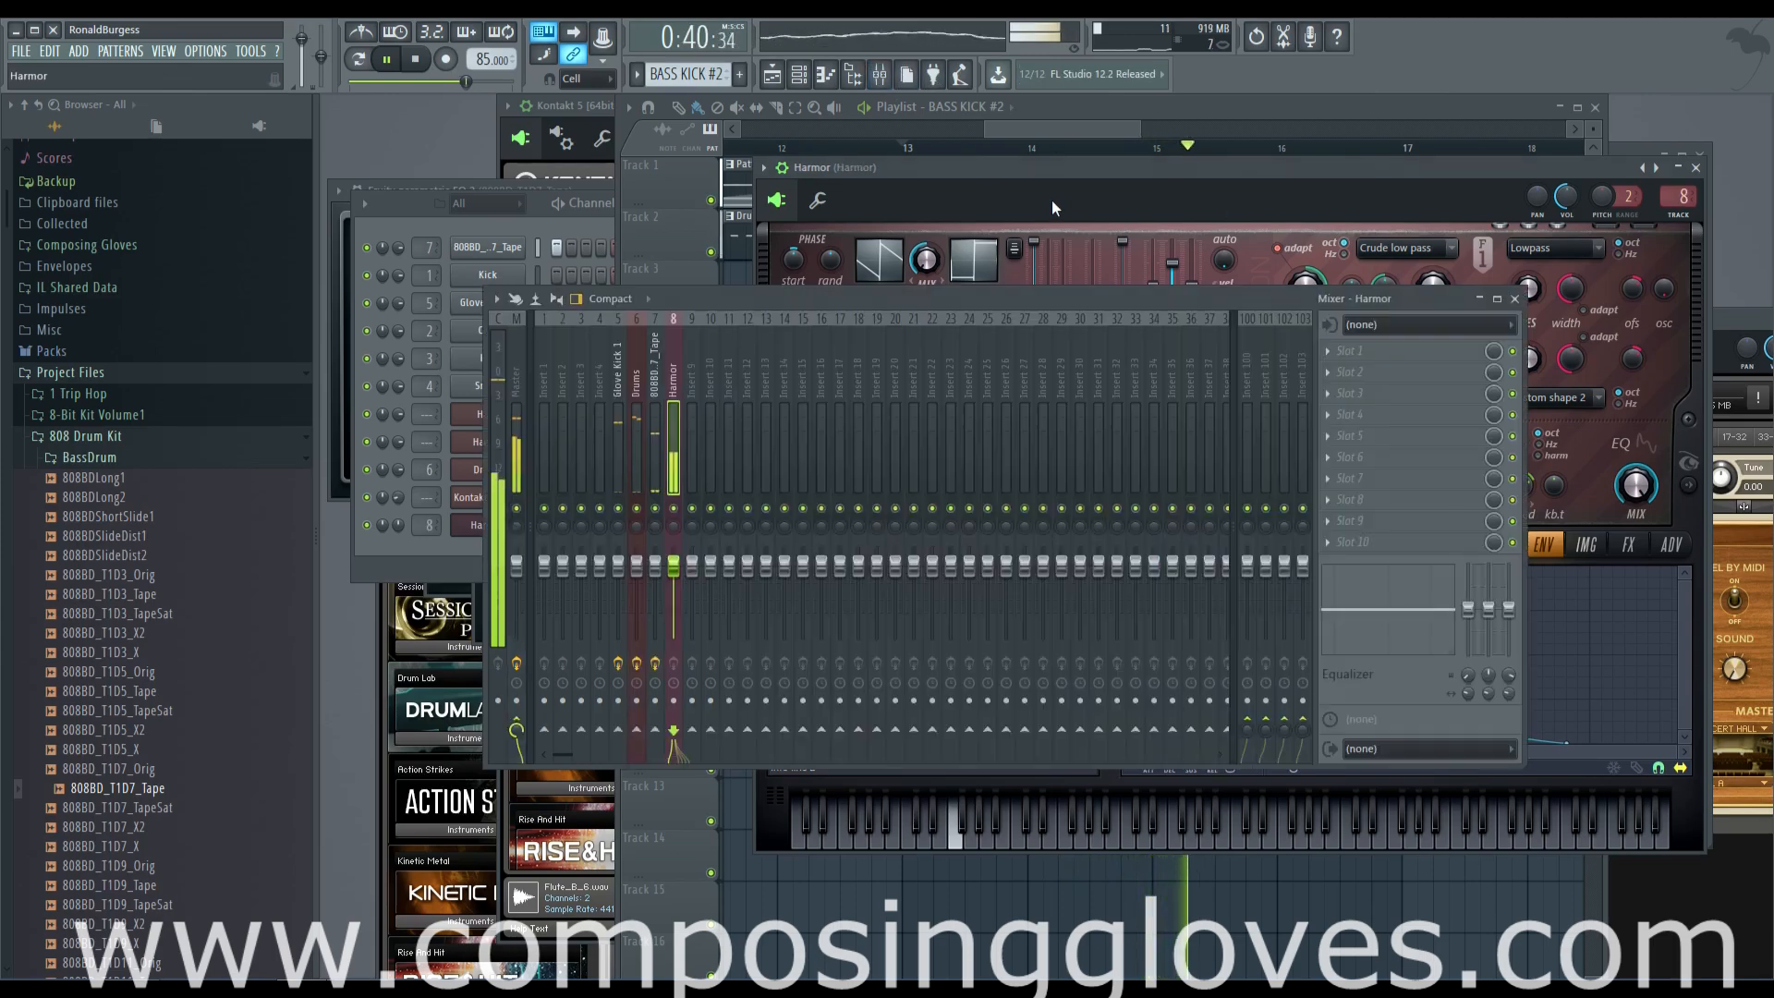
{"action": "left_click", "coordinate": [1386, 351]}
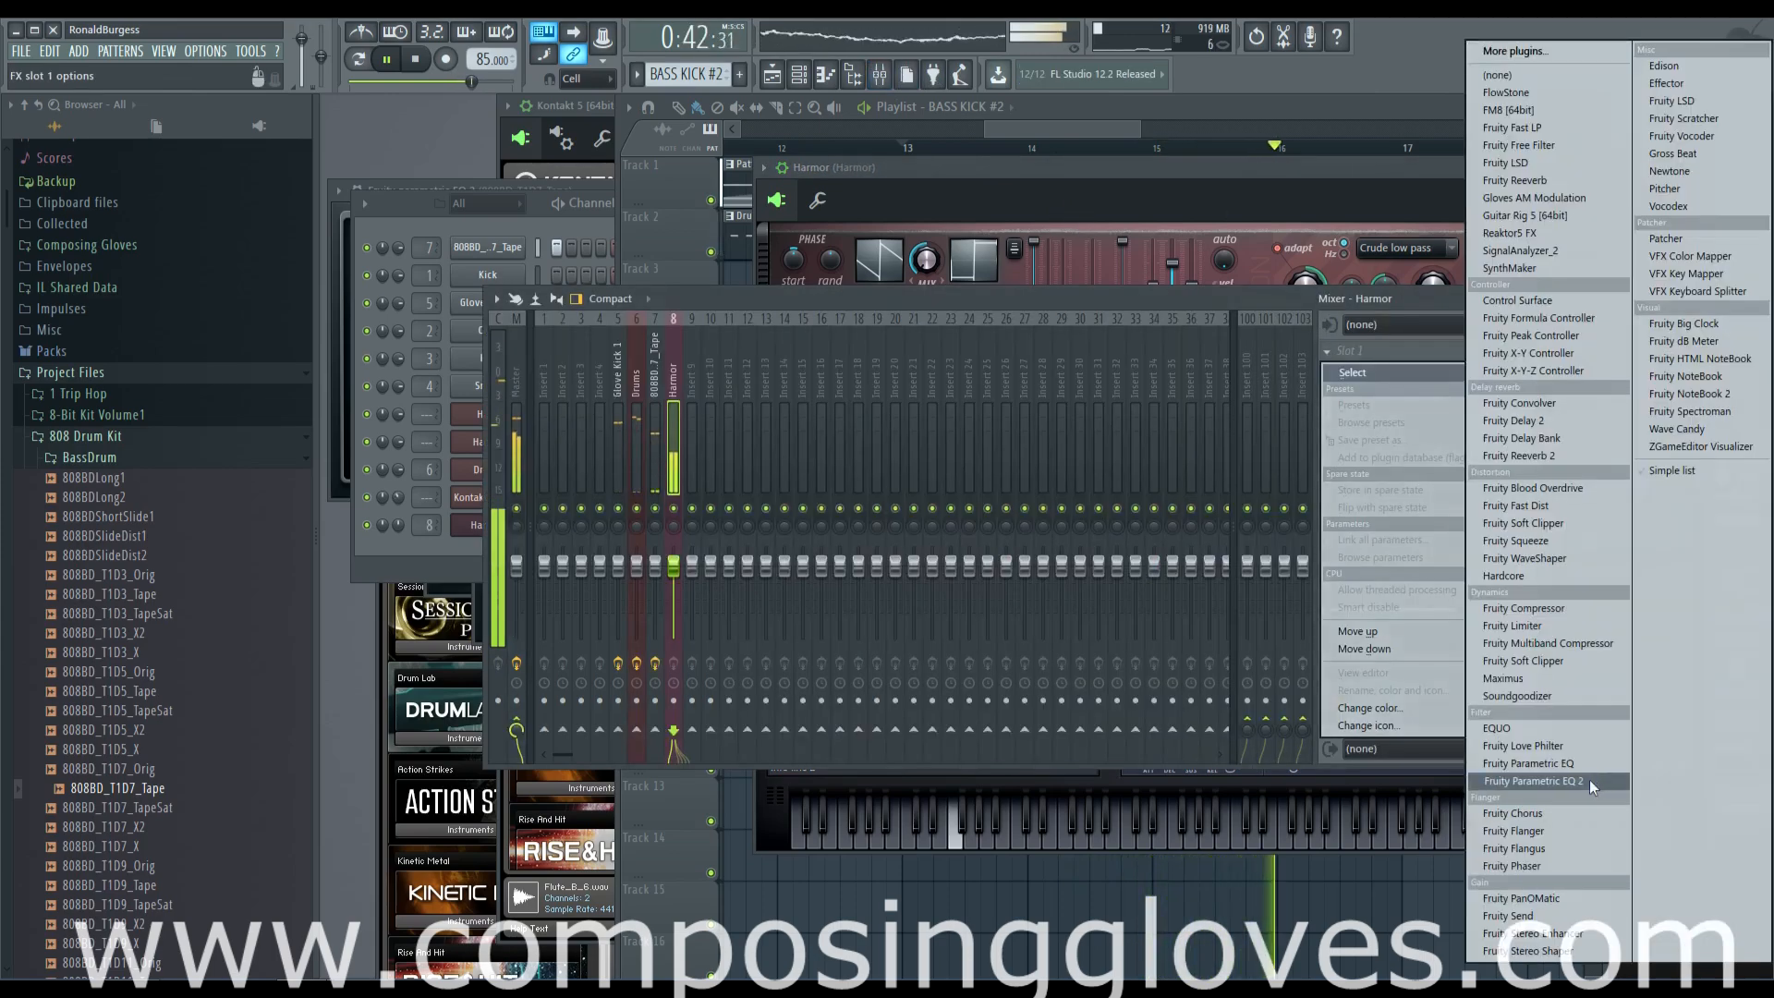
{"action": "left_click", "coordinate": [1594, 783]}
{"action": "left_click_drag", "start_coordinate": [458, 395], "coordinate": [470, 402]}
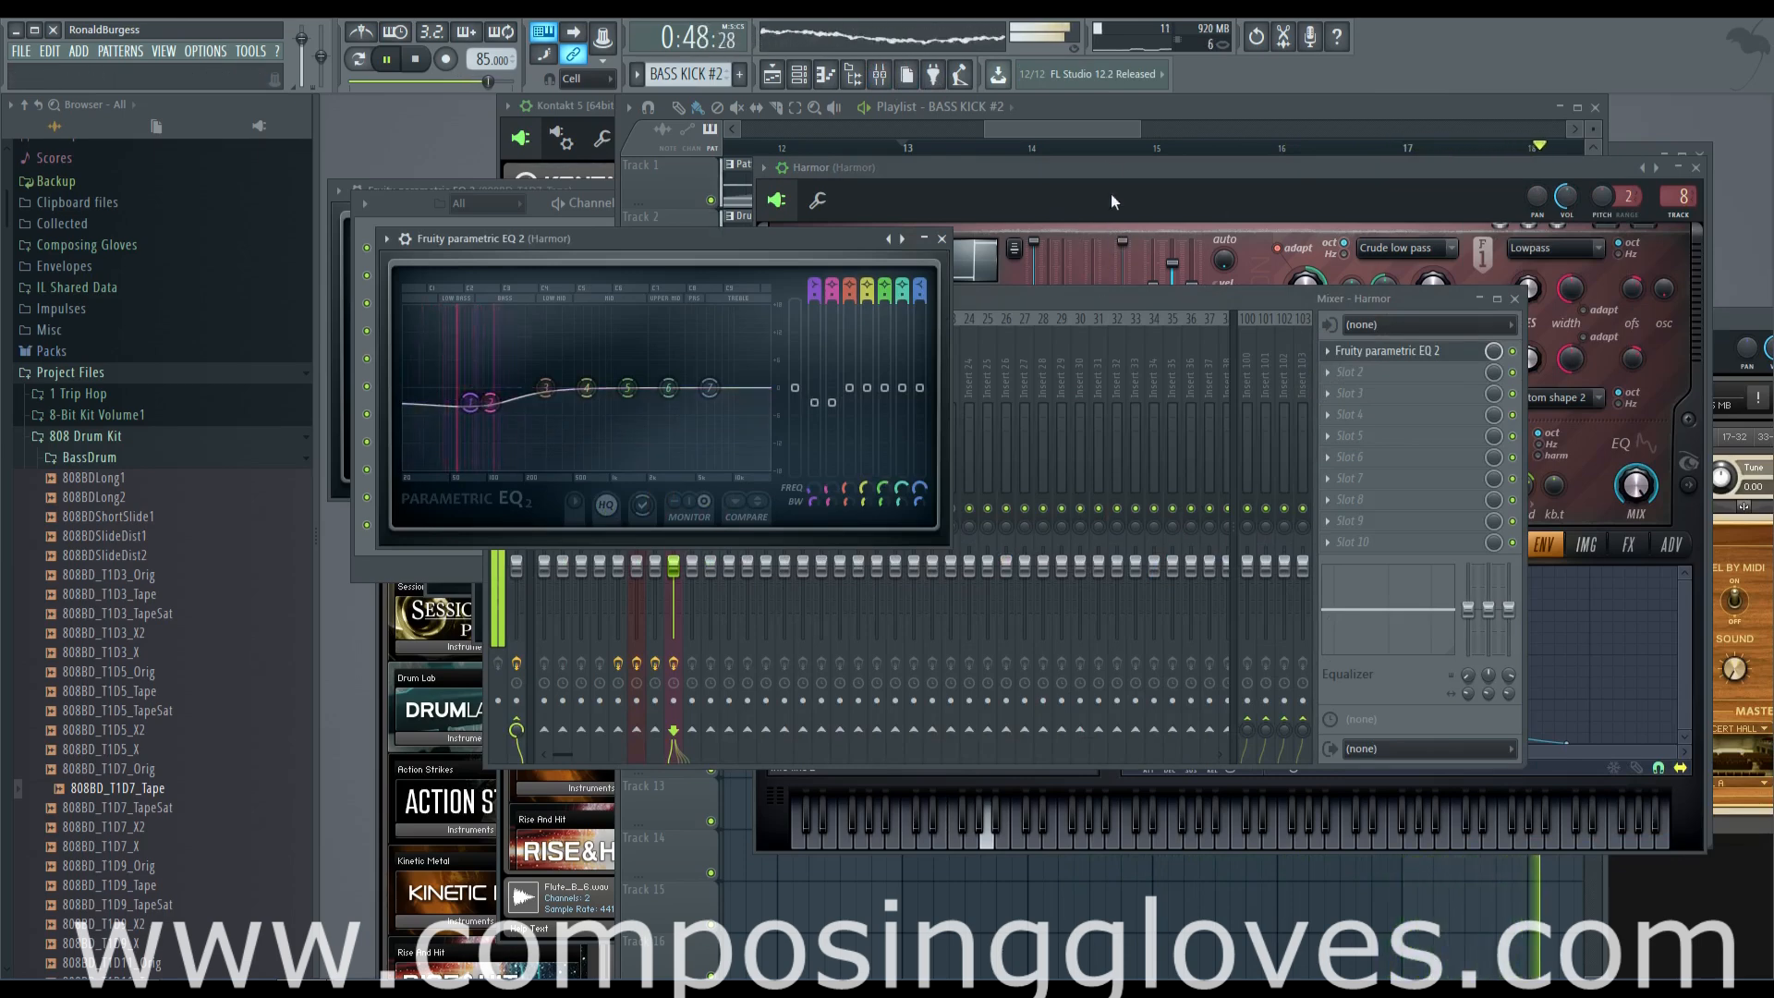
Listen to the arrangement in the playlist through its last section ending at bar 21, and stop playback
{"action": "left_click", "coordinate": [1105, 135]}
{"action": "scroll", "coordinate": [1211, 150], "scroll_direction": "down", "scroll_amount": 3}
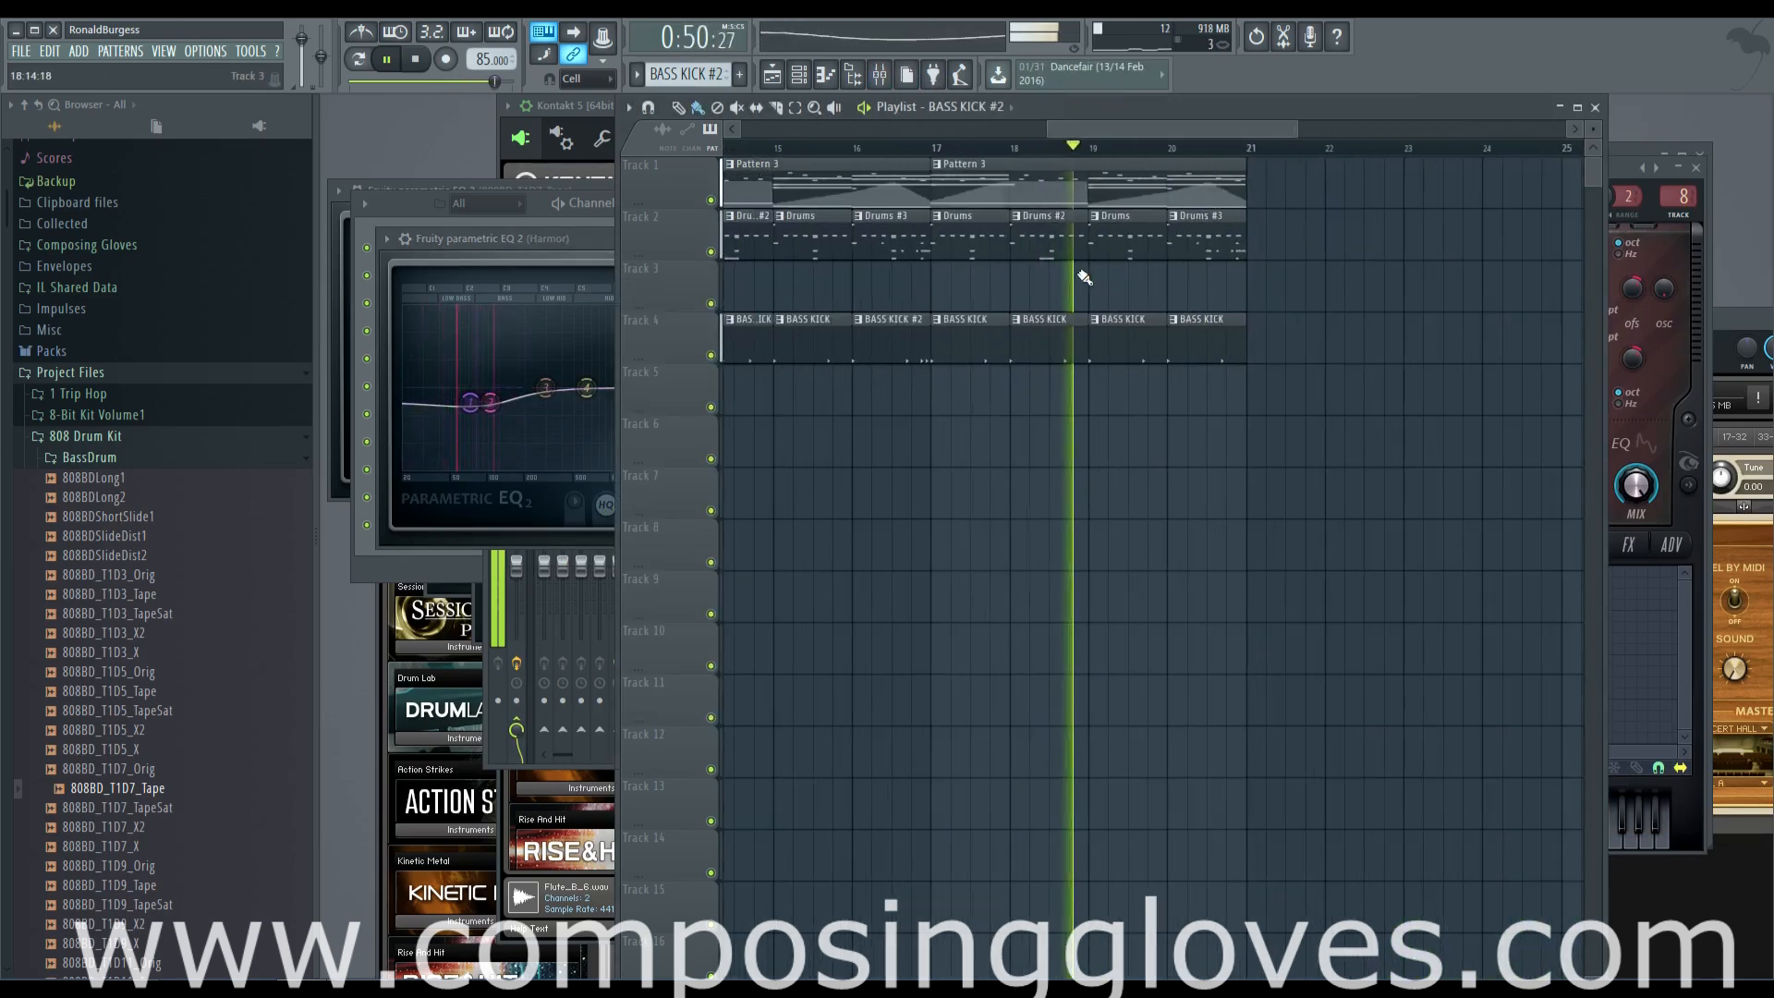
{"action": "left_click", "coordinate": [479, 409]}
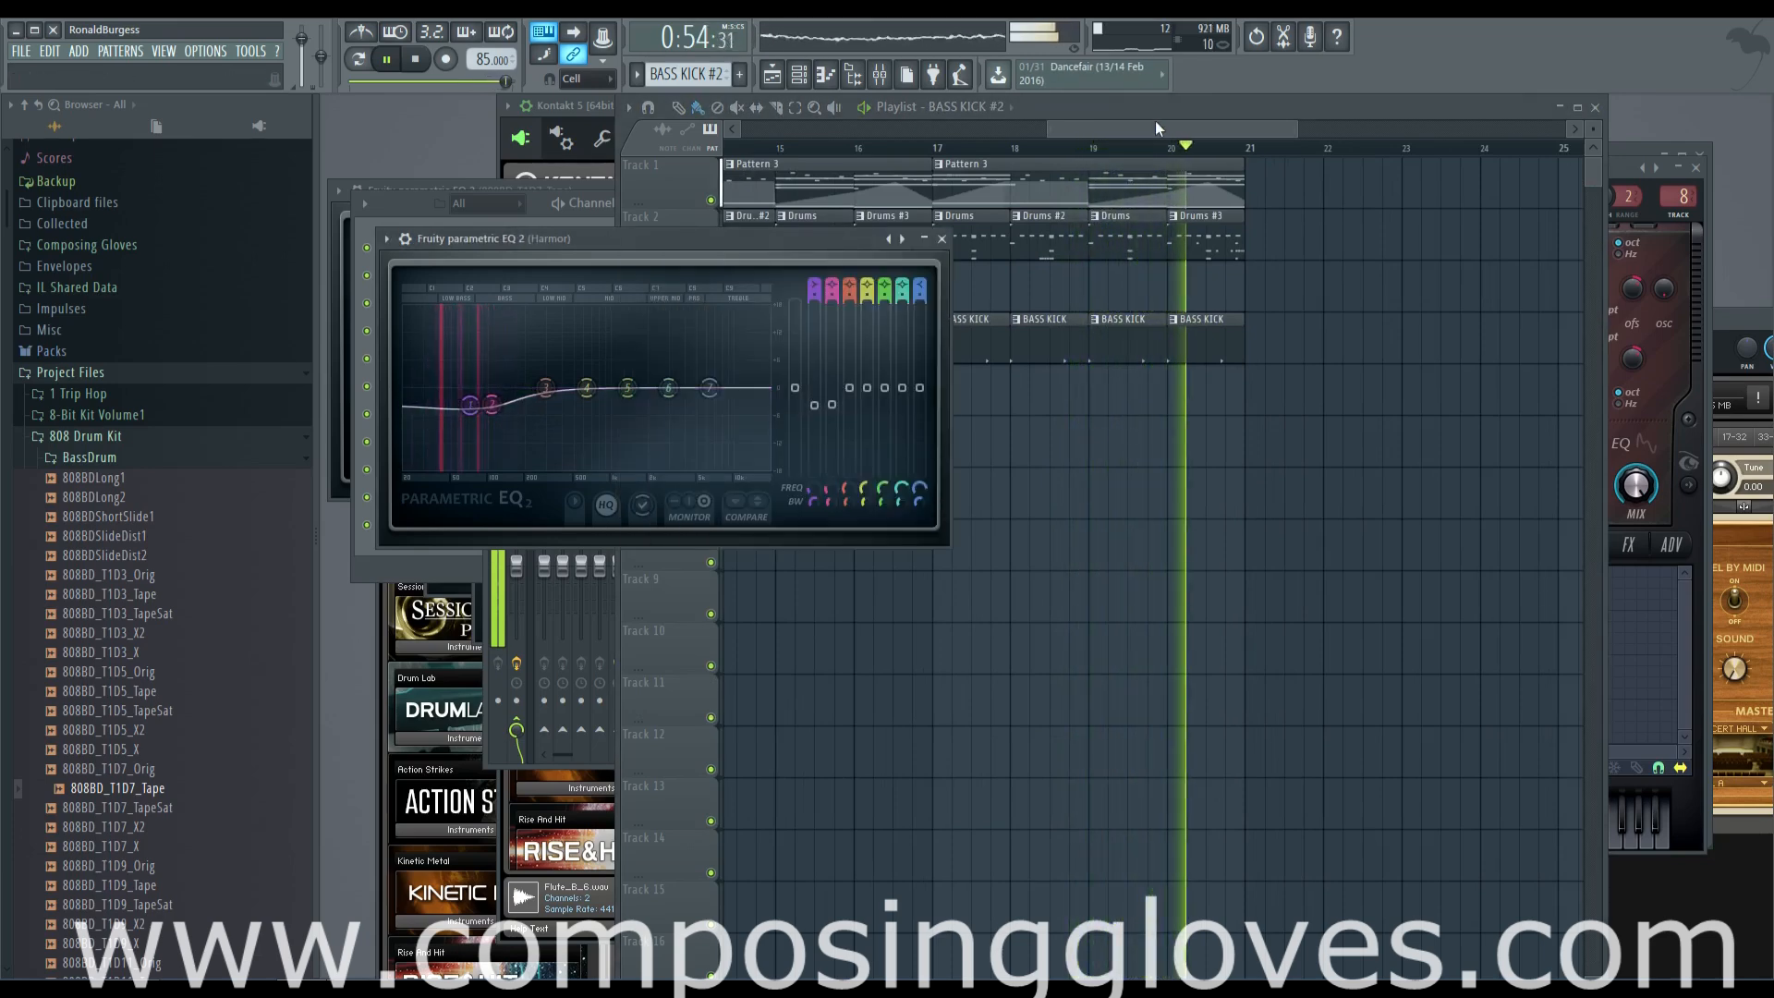
{"action": "left_click_drag", "start_coordinate": [1157, 129], "coordinate": [1100, 136]}
{"action": "scroll", "coordinate": [1099, 136], "scroll_direction": "down", "scroll_amount": 2}
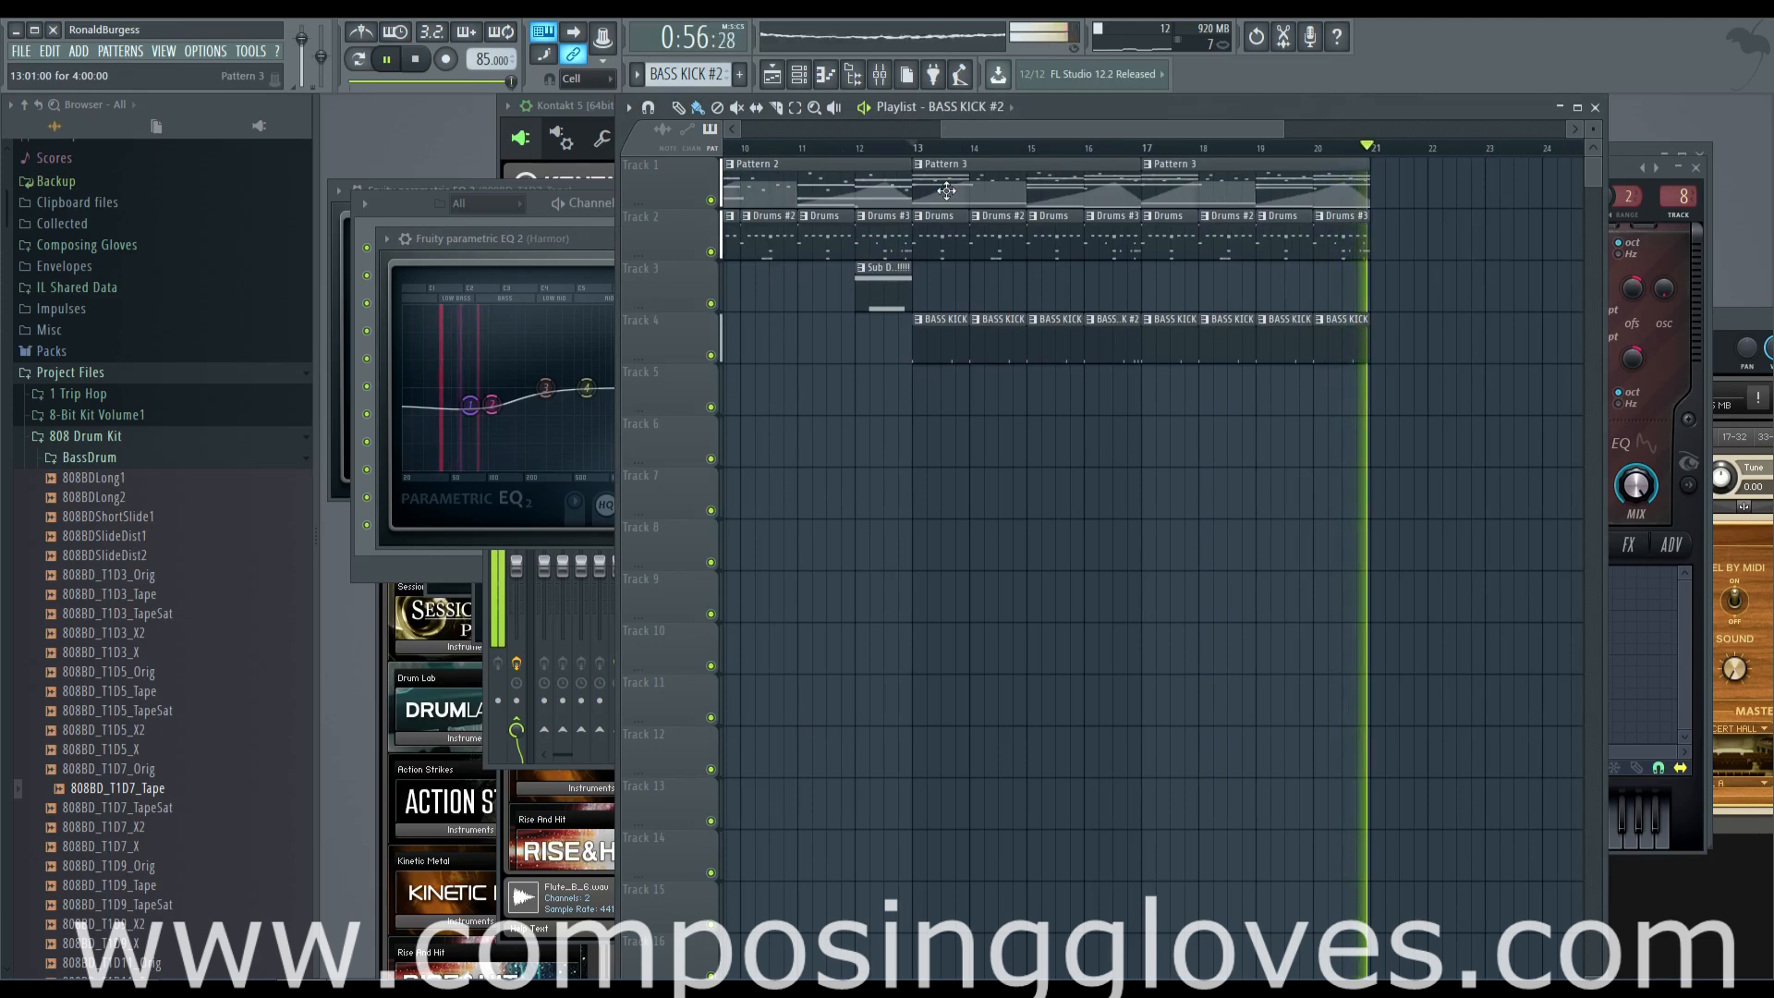
{"action": "key", "text": "space"}
{"action": "scroll", "coordinate": [986, 277], "scroll_direction": "up", "scroll_amount": 2}
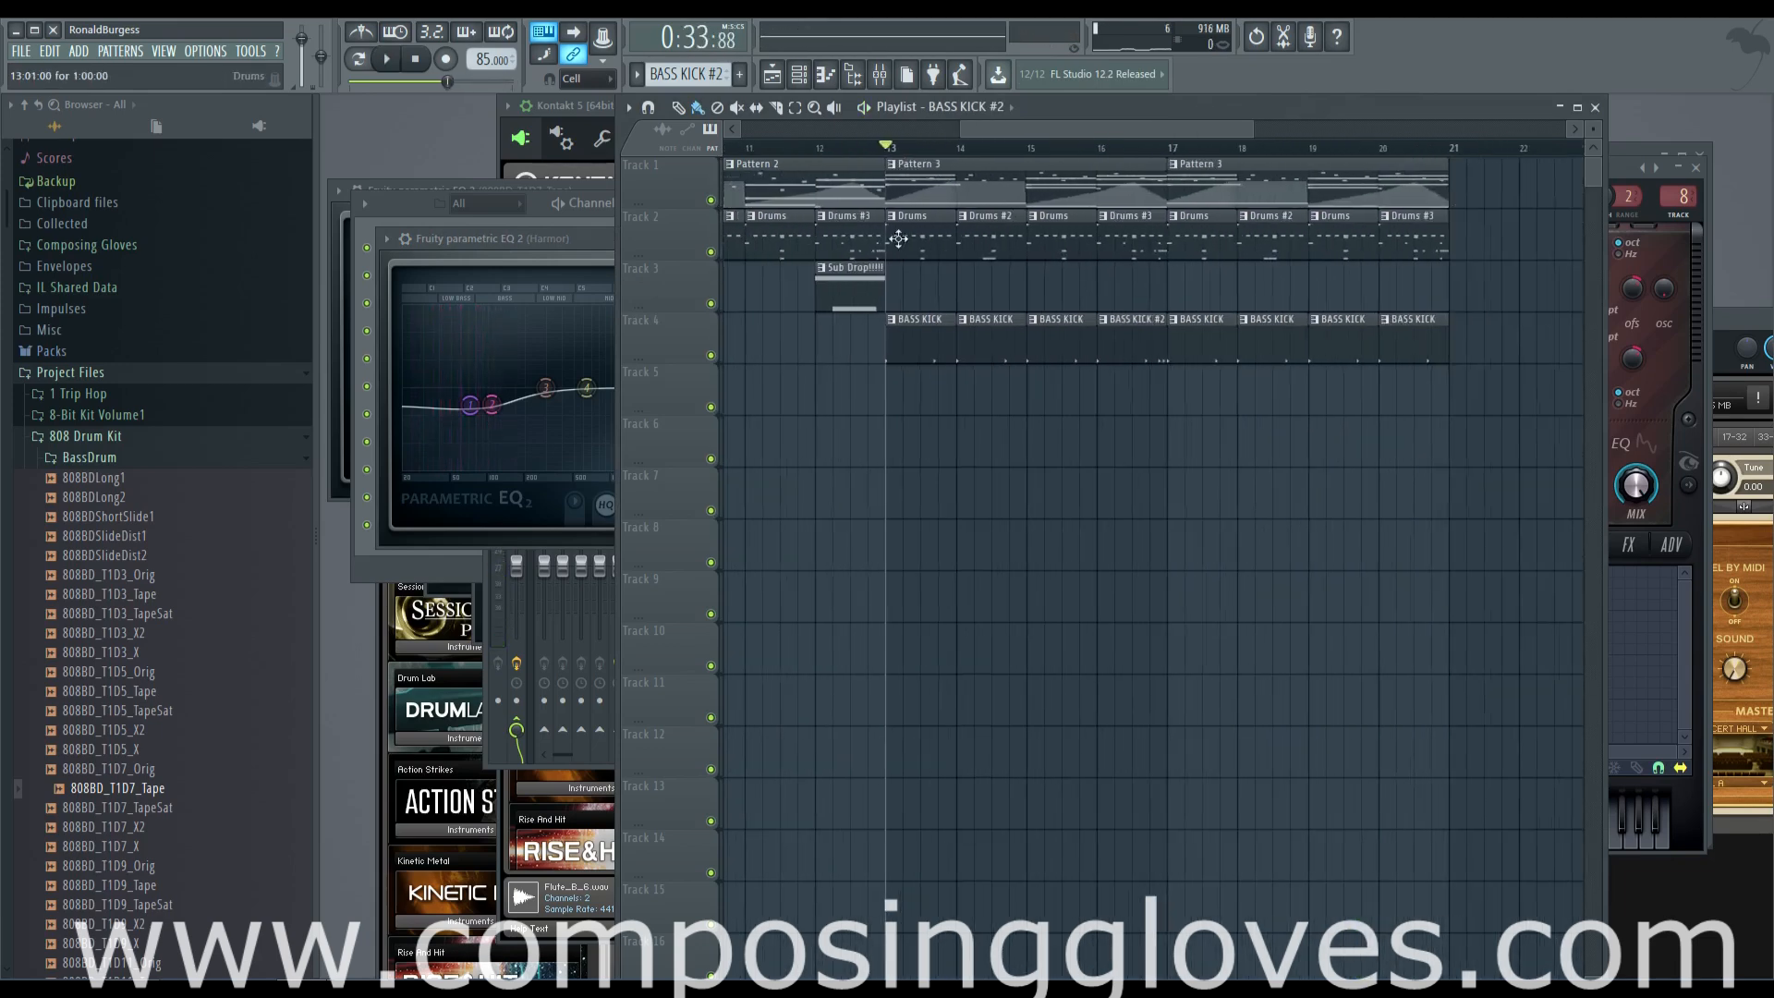
Show Pattern 3's channels and add another Kontakt 5 [64bit] instrument channel
{"action": "left_click", "coordinate": [853, 79]}
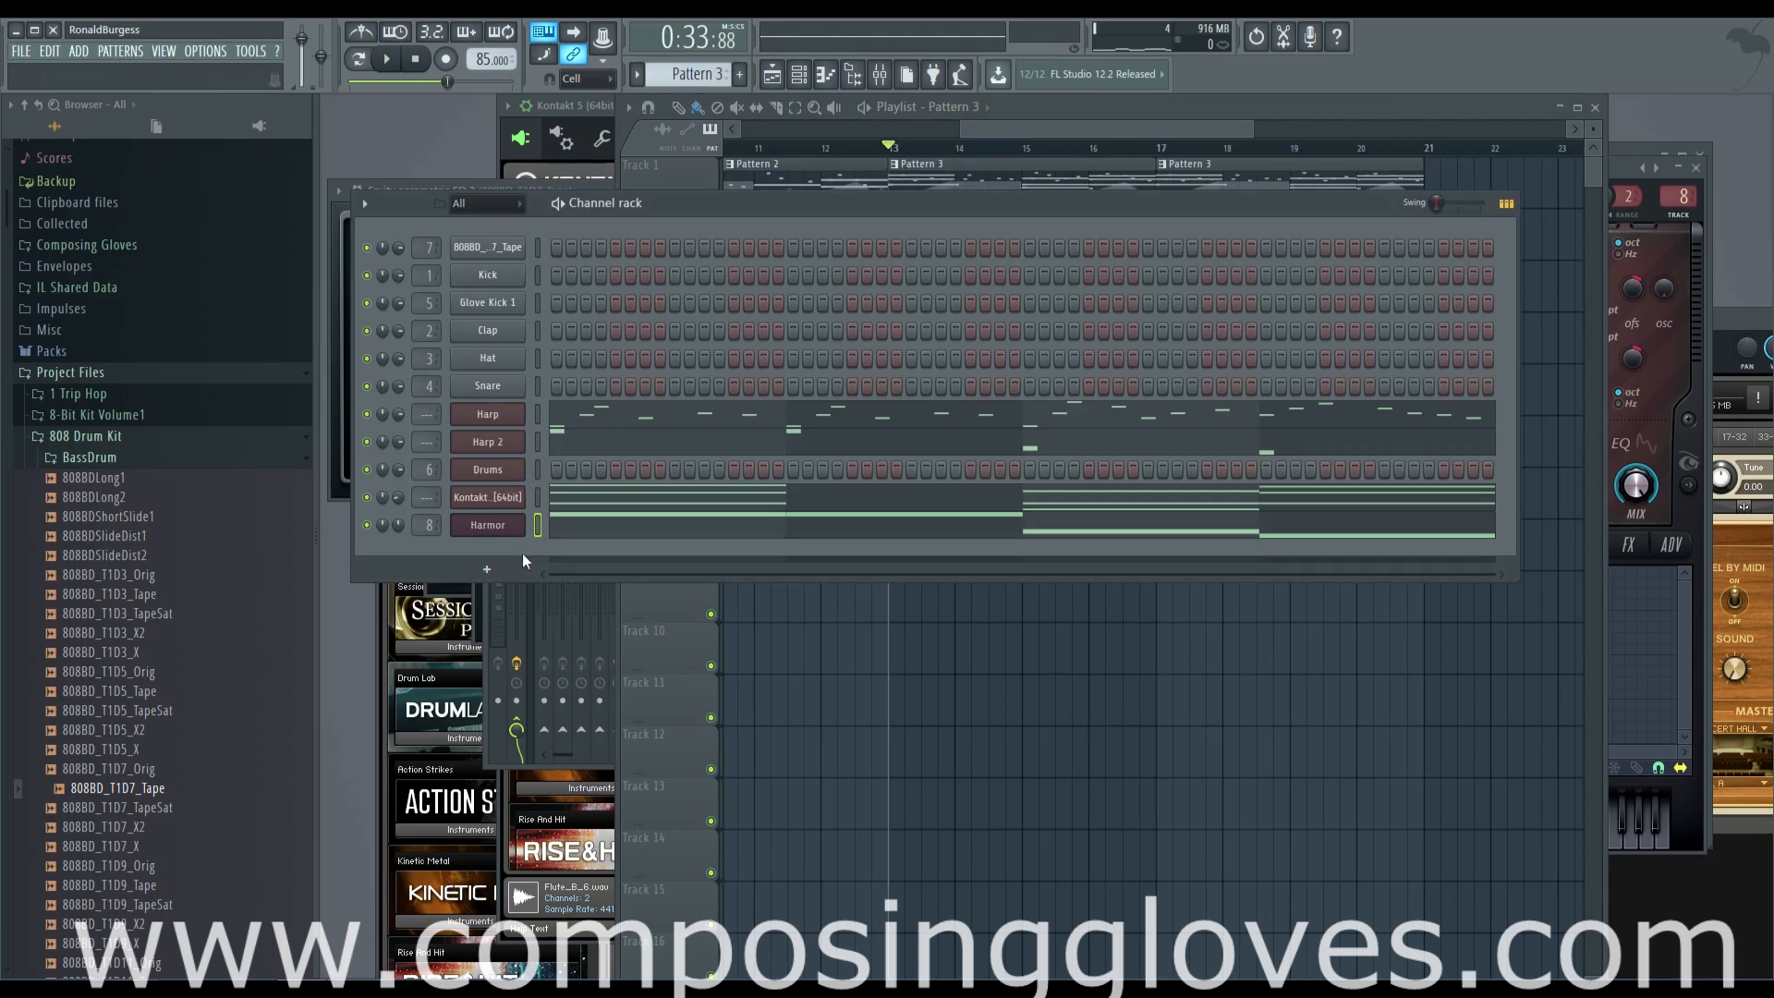
{"action": "key", "text": "ctrl+s"}
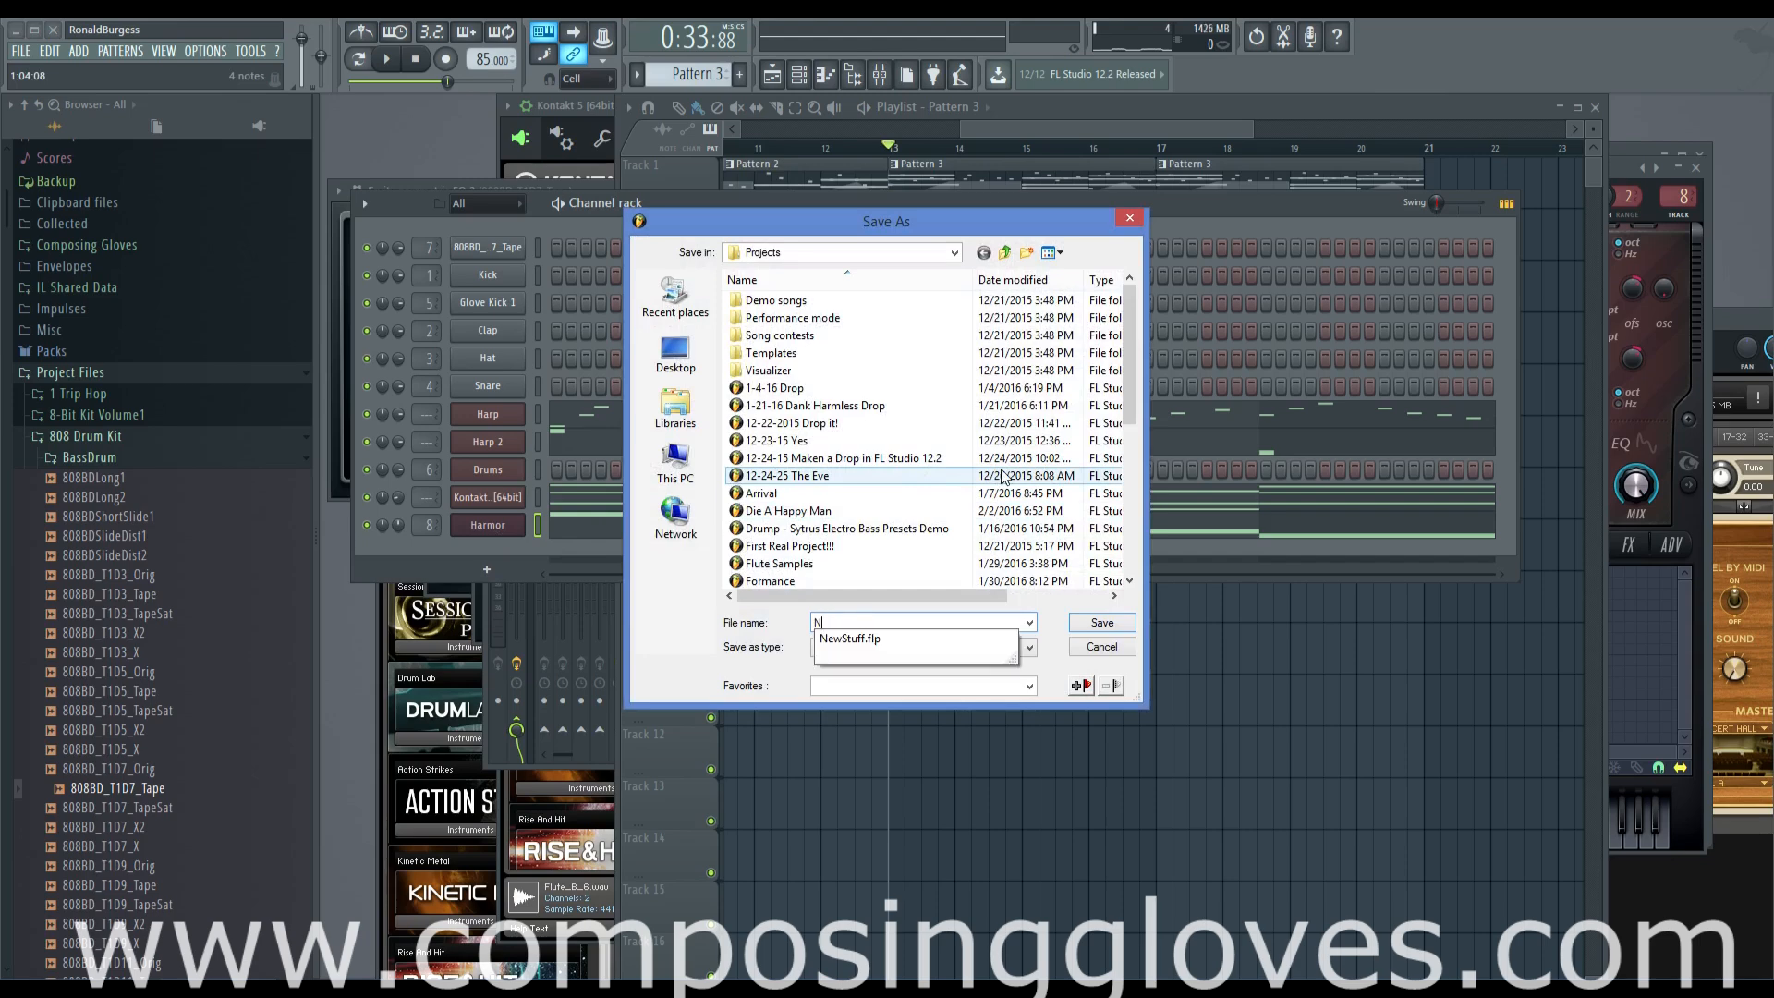
{"action": "left_click", "coordinate": [1129, 217]}
{"action": "left_click", "coordinate": [490, 568]}
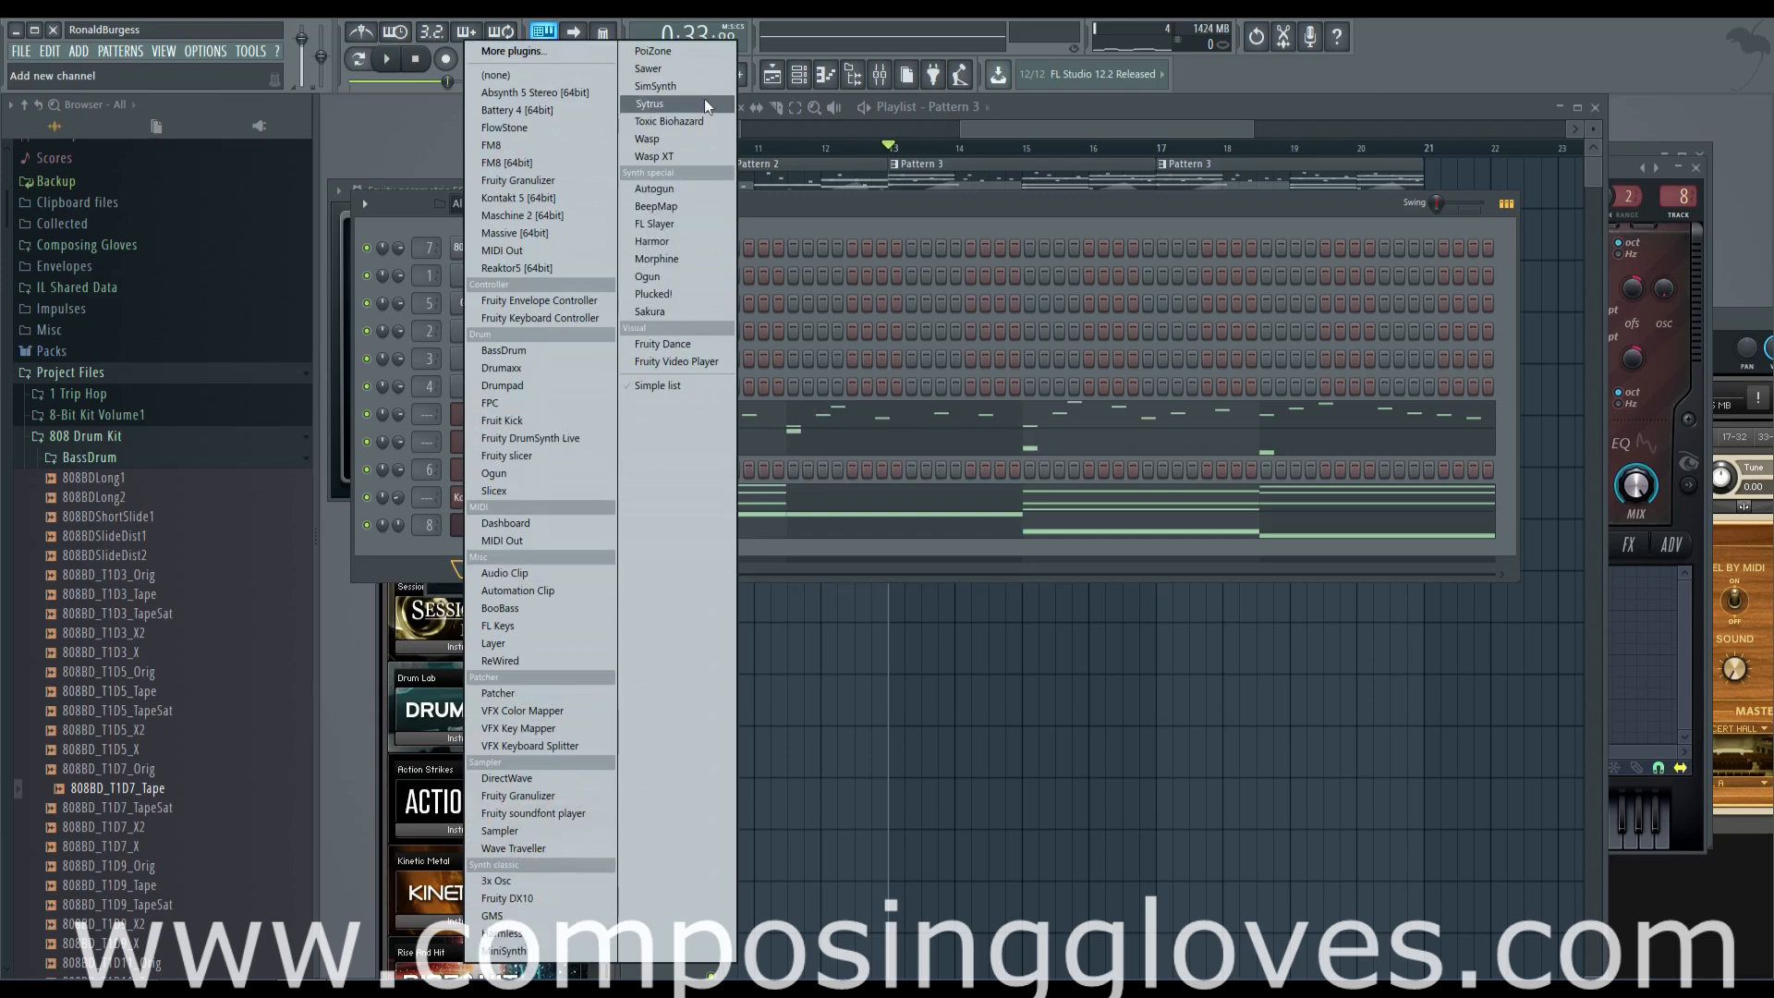
{"action": "left_click", "coordinate": [569, 198]}
{"action": "left_click_drag", "start_coordinate": [715, 216], "coordinate": [808, 115]}
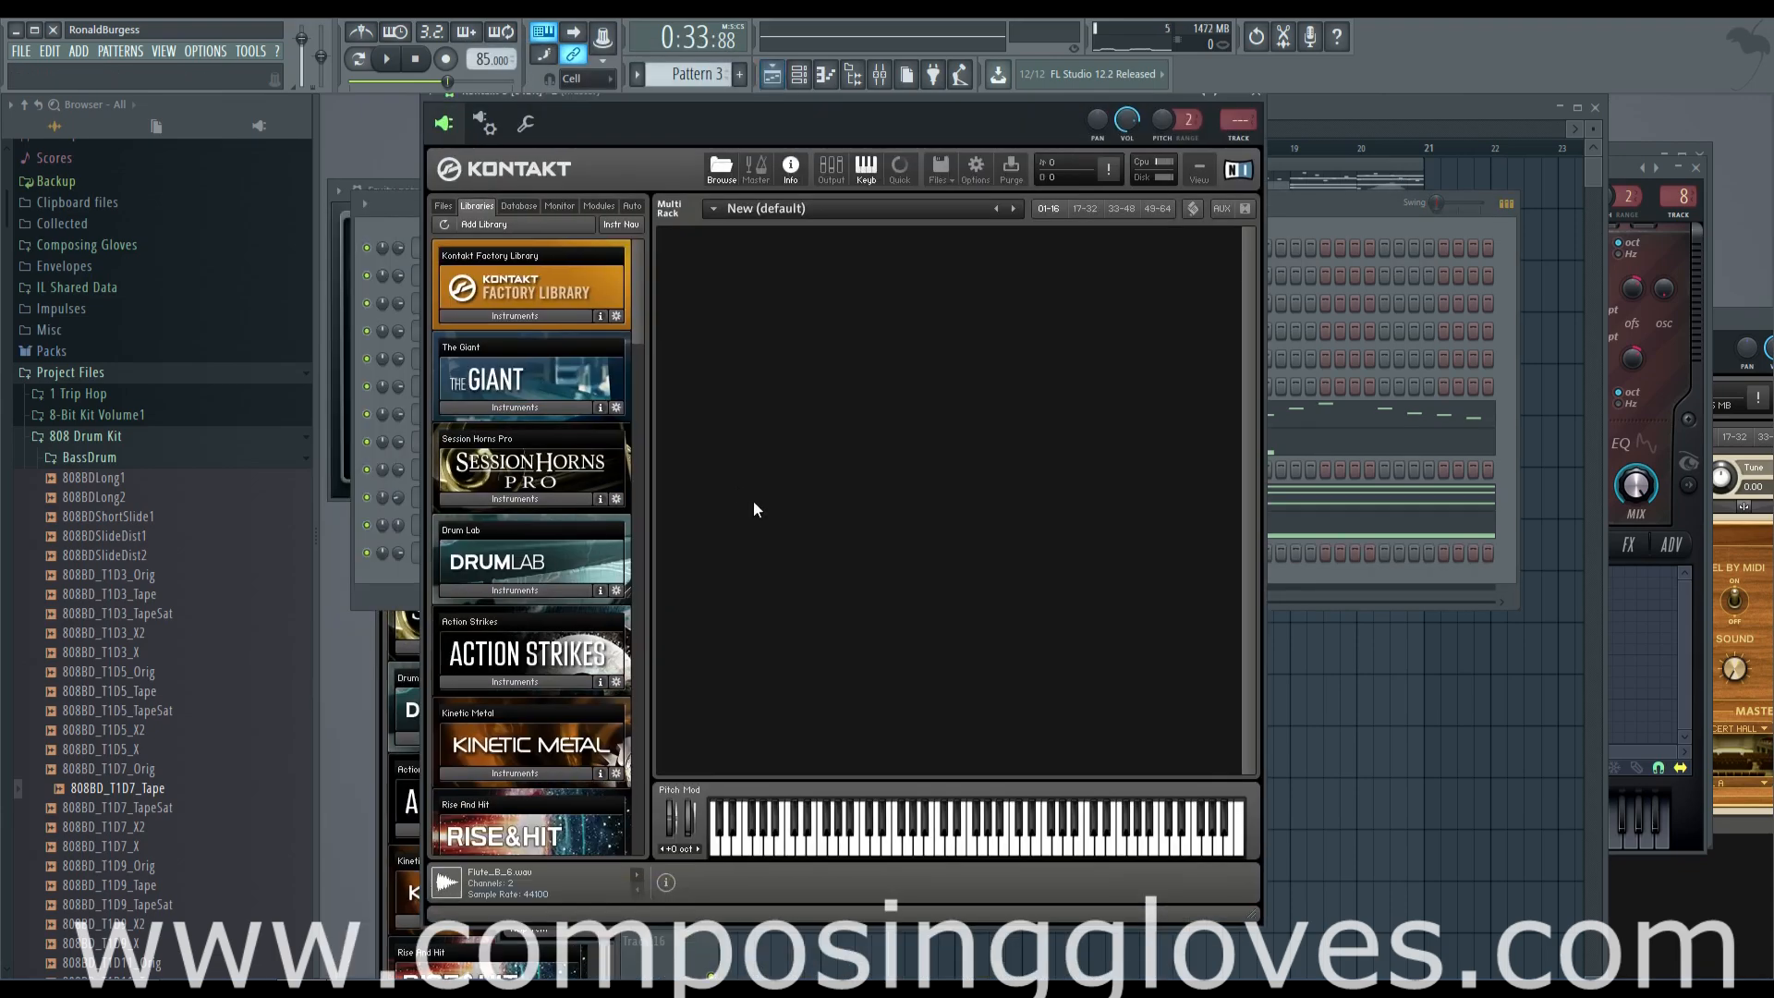
Save the project in the Projects folder as The Eve
{"action": "left_click", "coordinate": [1295, 135]}
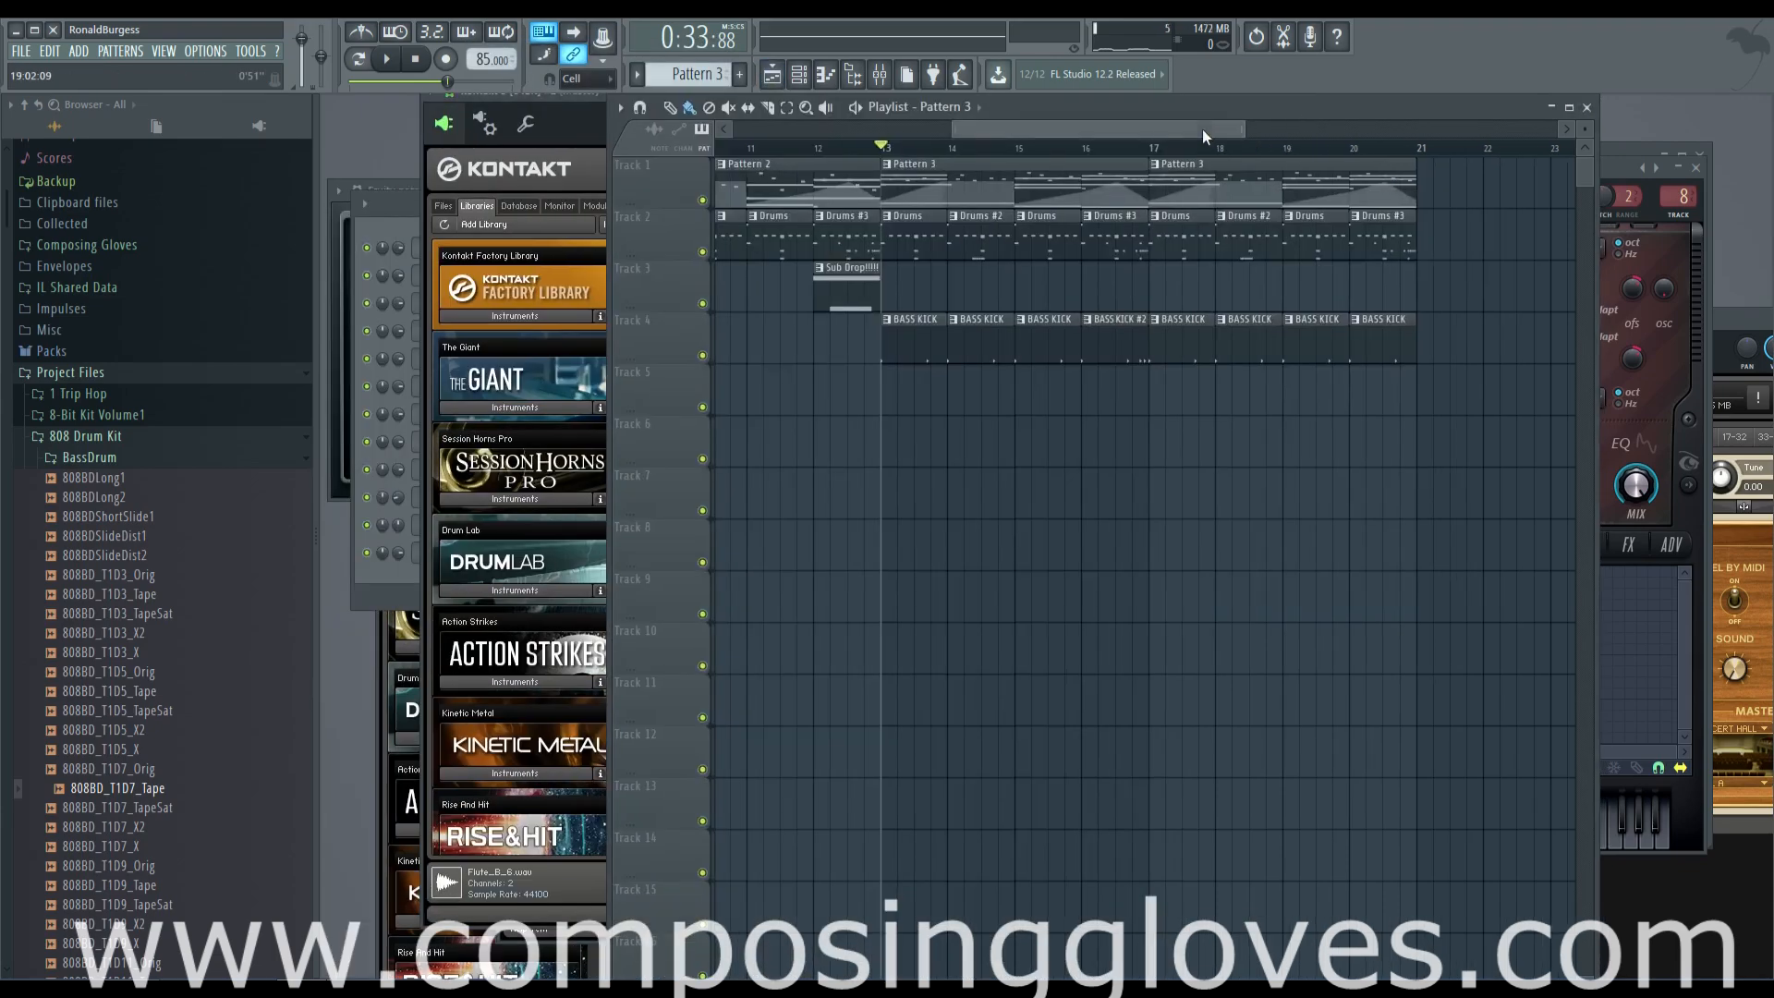
{"action": "key", "text": "ctrl+s"}
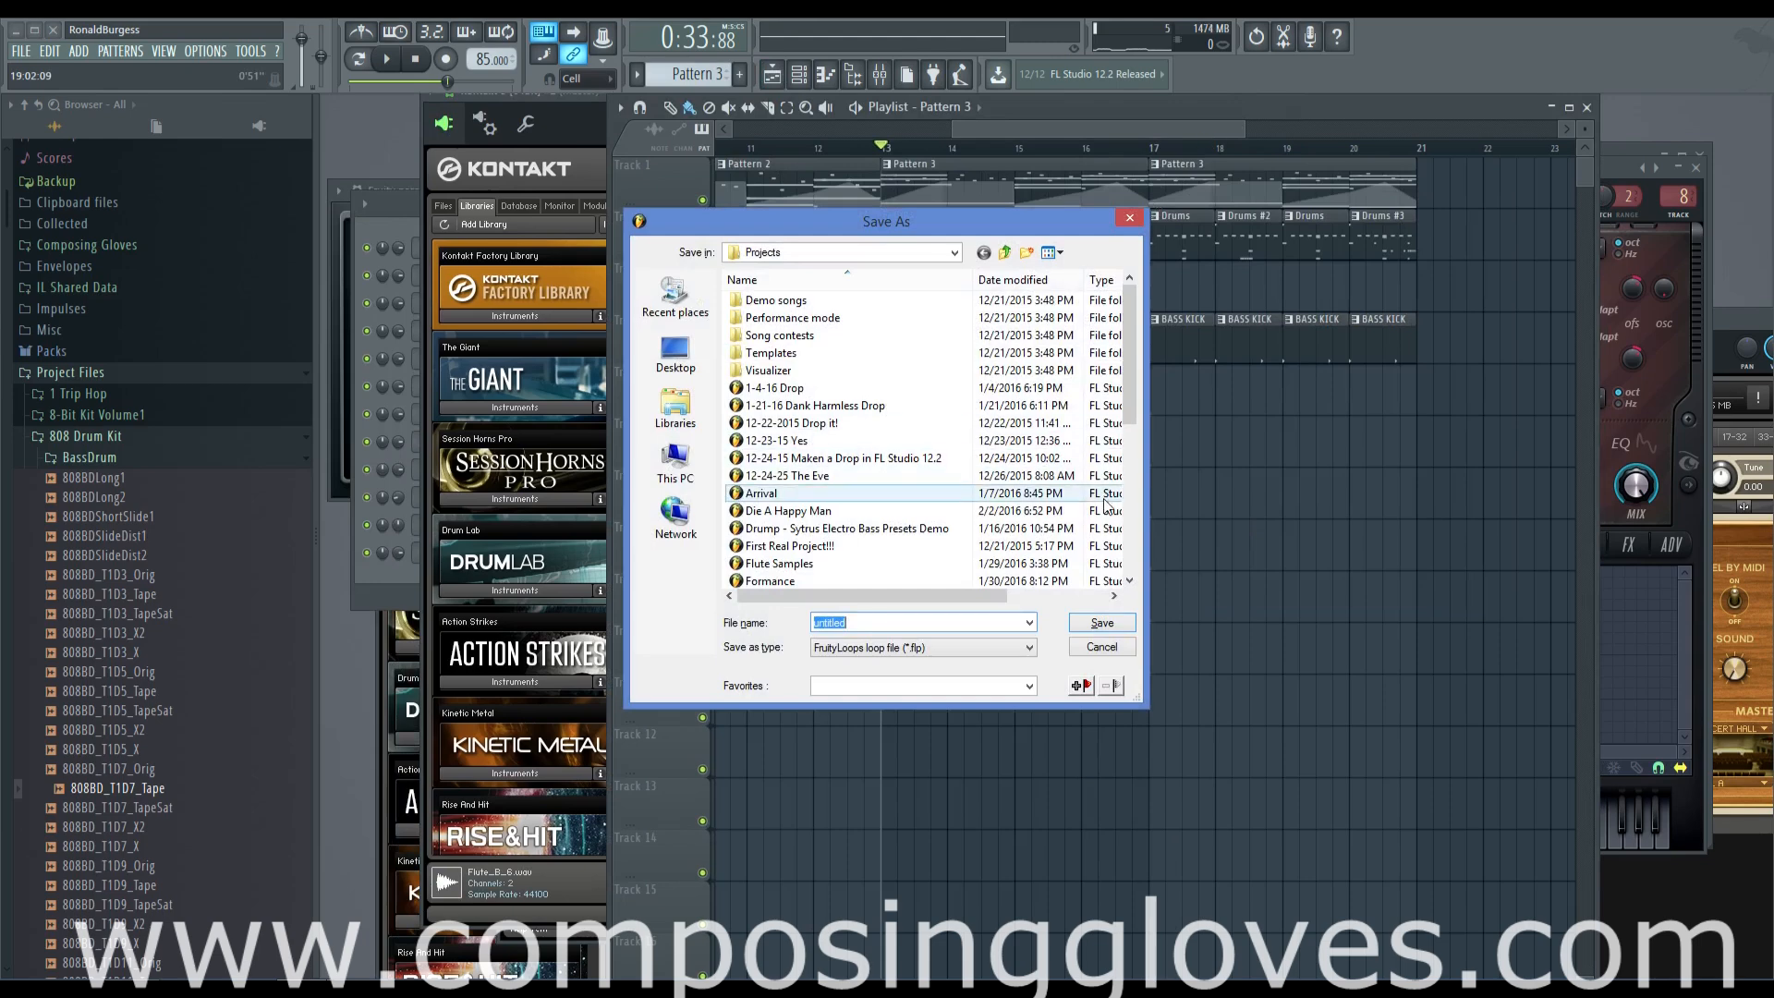
{"action": "type", "text": "The Eve"}
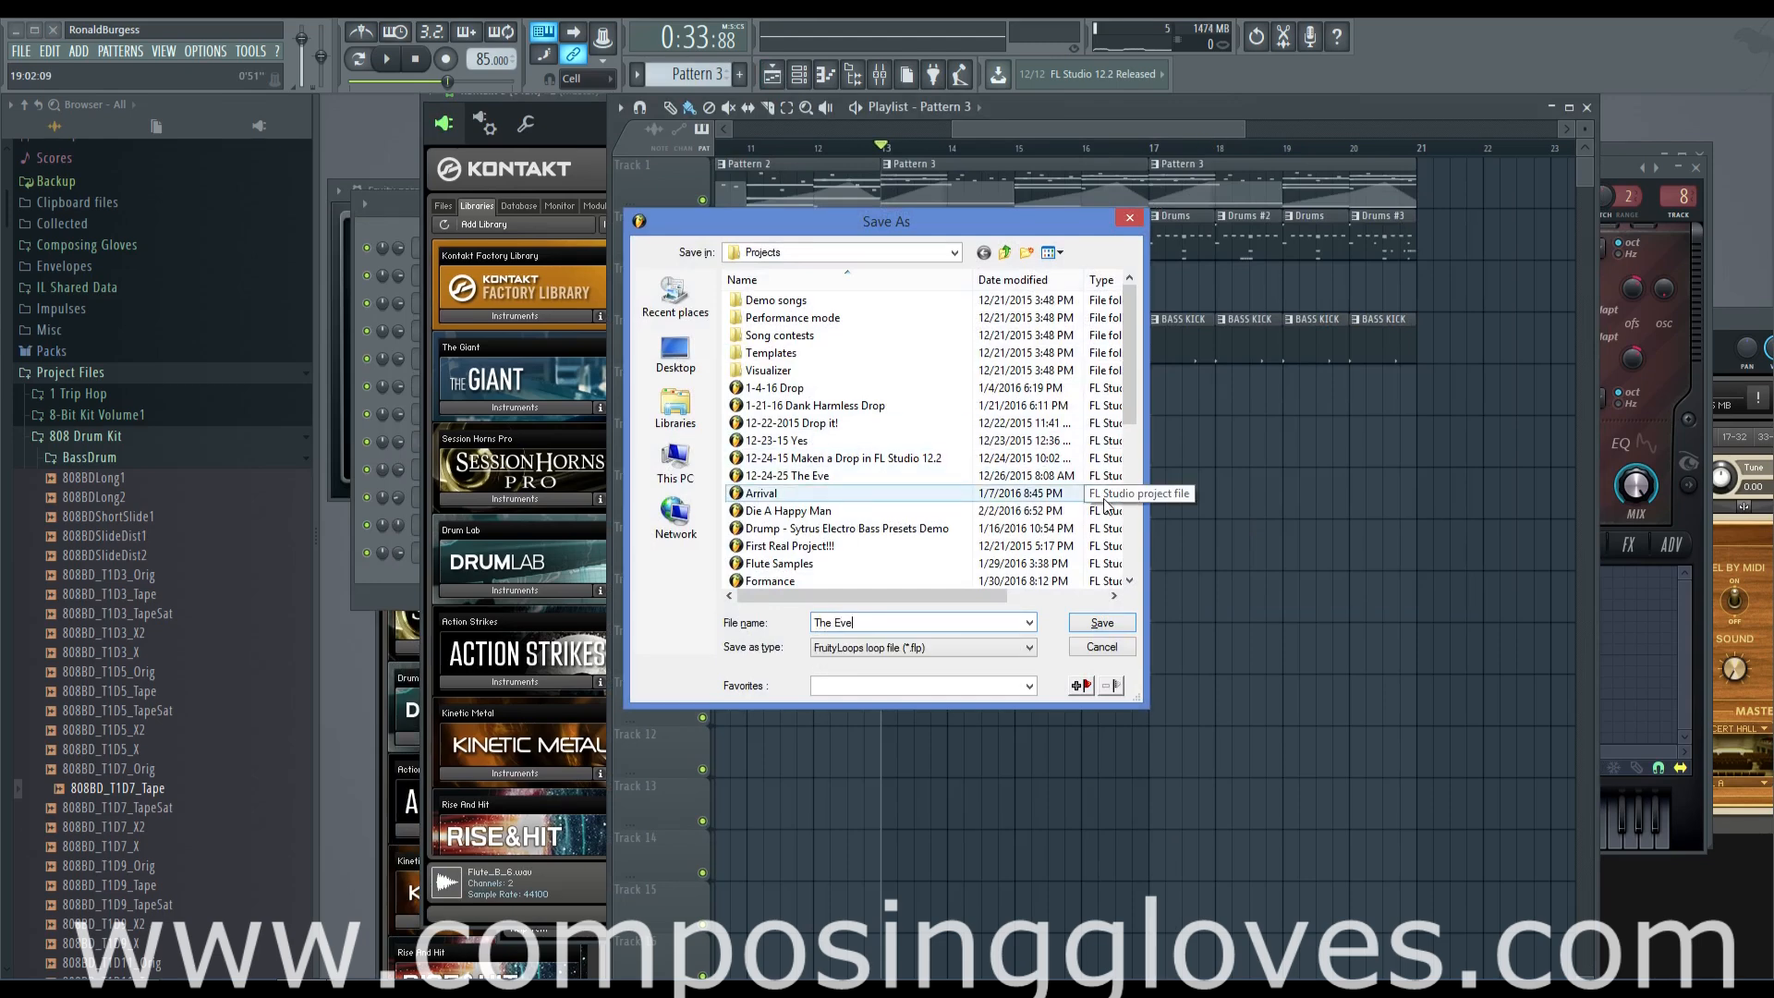
{"action": "key", "text": "Return"}
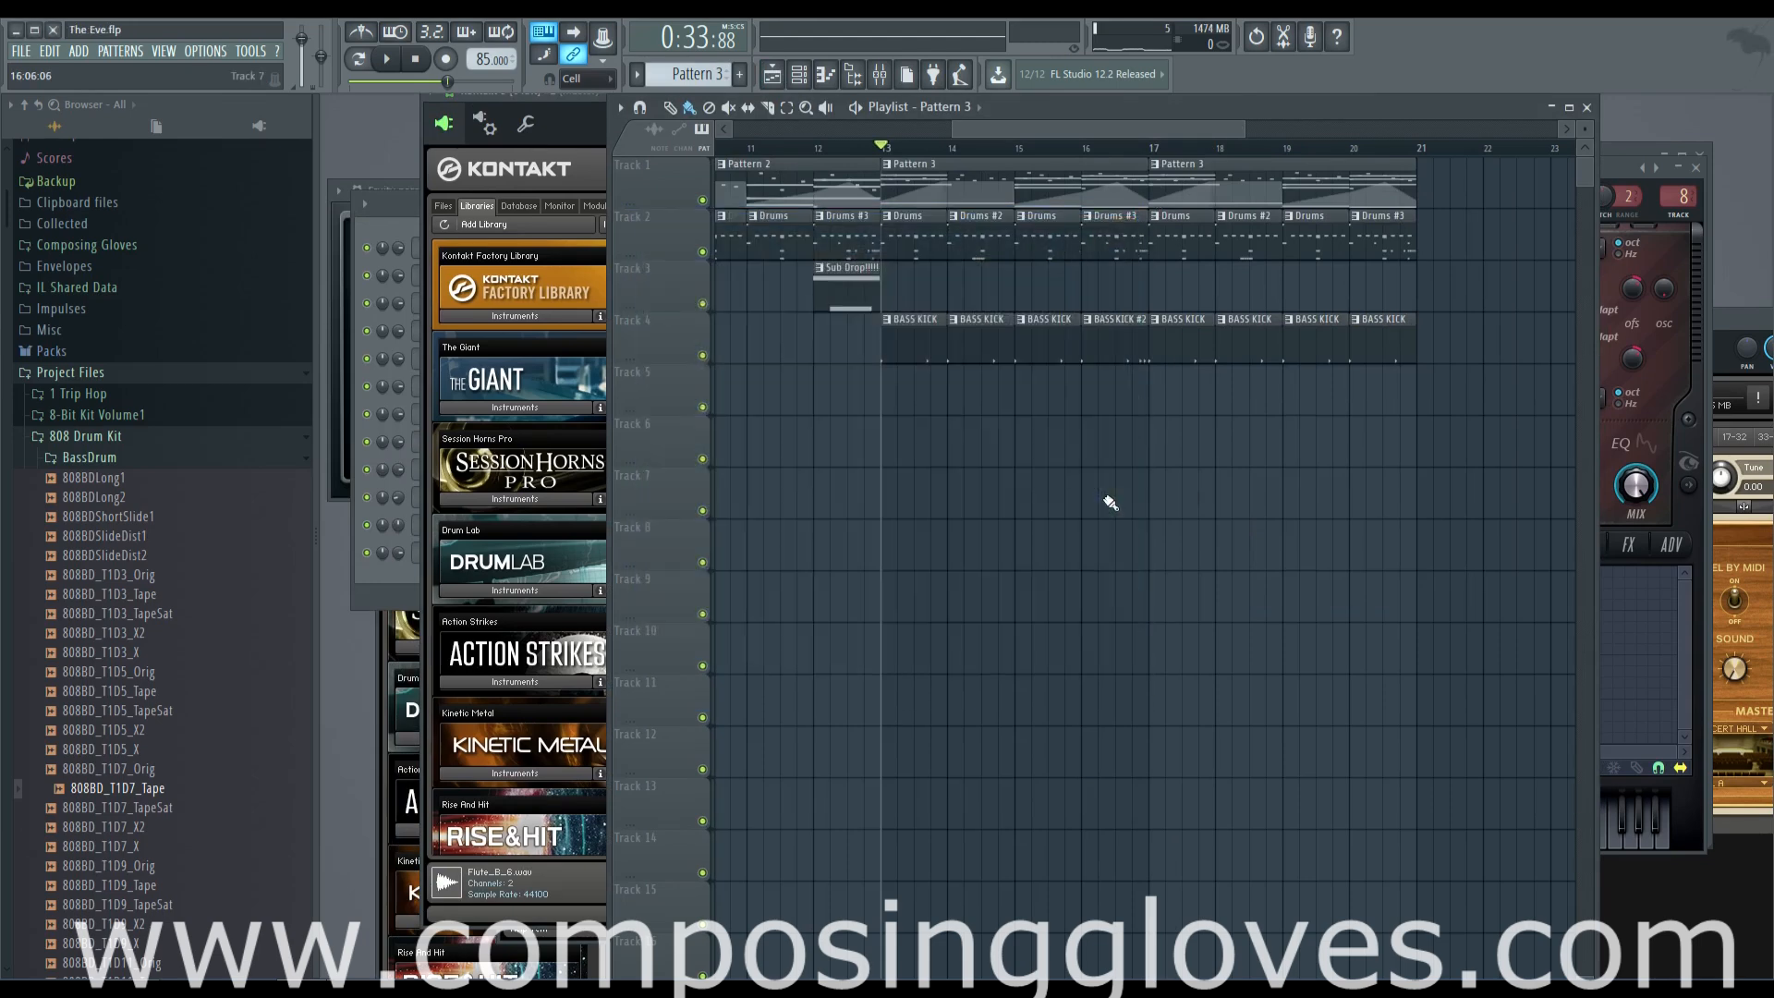
Load Flute.nki from the VSL Woodwinds folder of the Kontakt Factory Library into the new Kontakt
{"action": "left_click", "coordinate": [572, 96]}
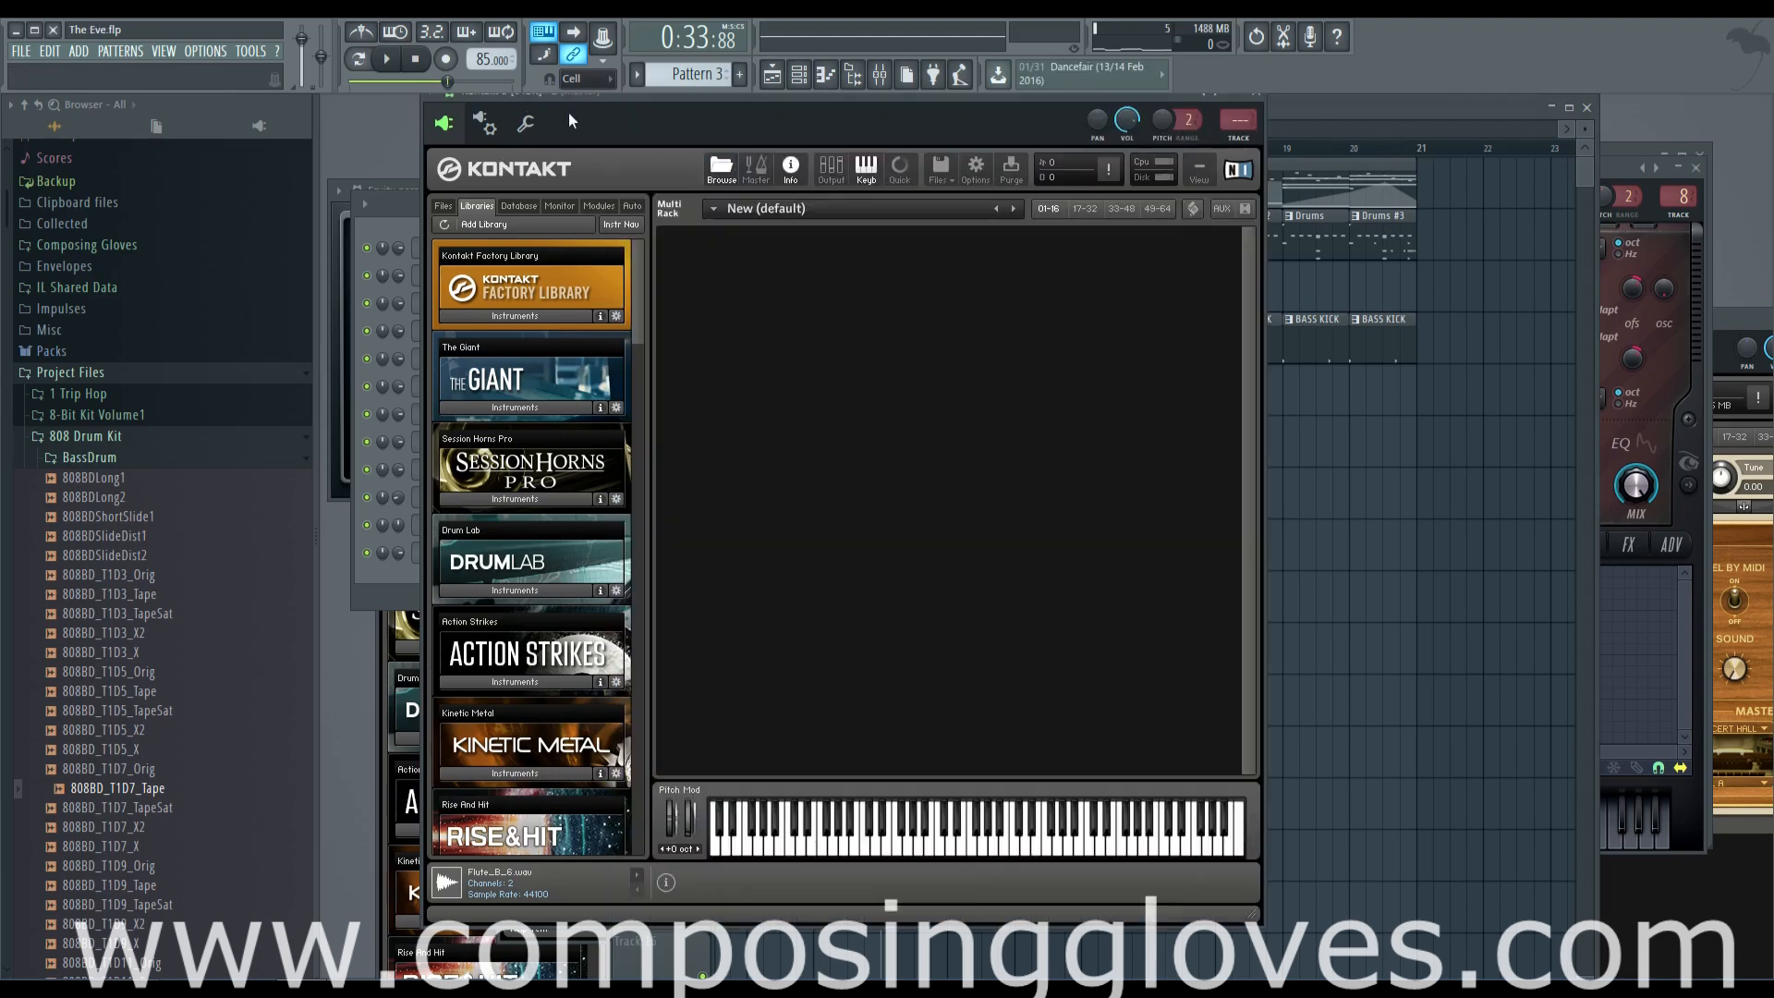
{"action": "left_click", "coordinate": [569, 319]}
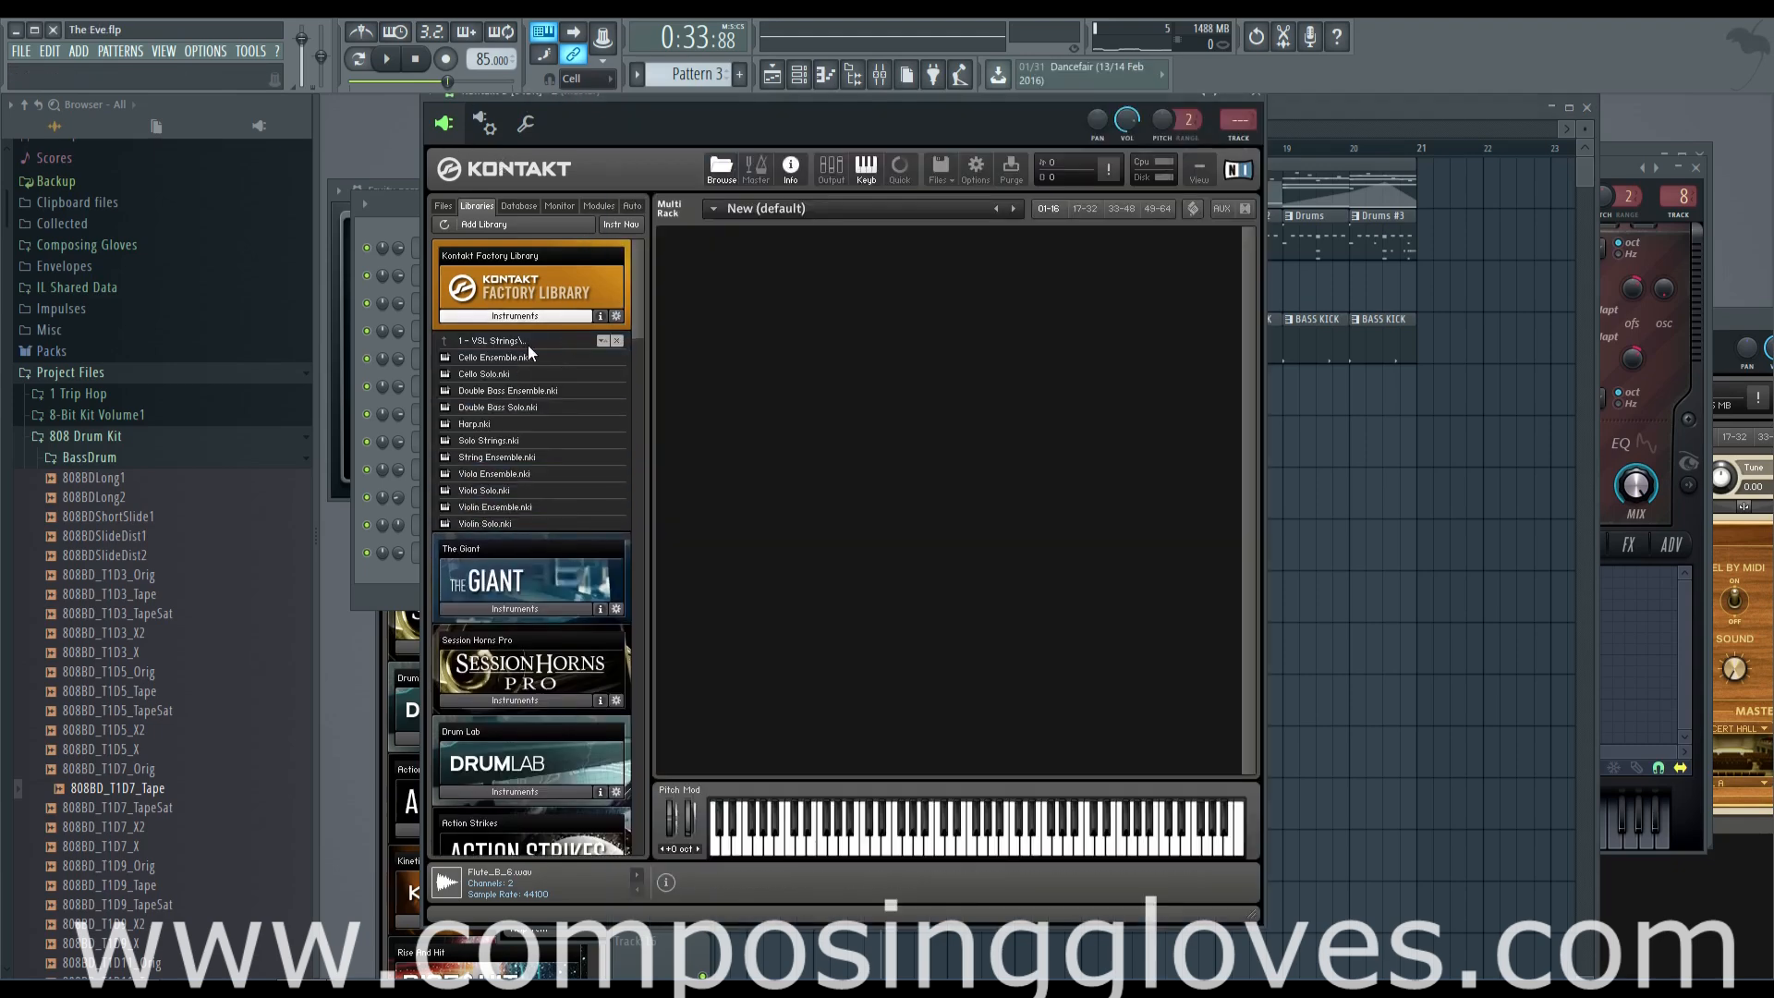
{"action": "left_click", "coordinate": [536, 345]}
{"action": "double_click", "coordinate": [547, 380]}
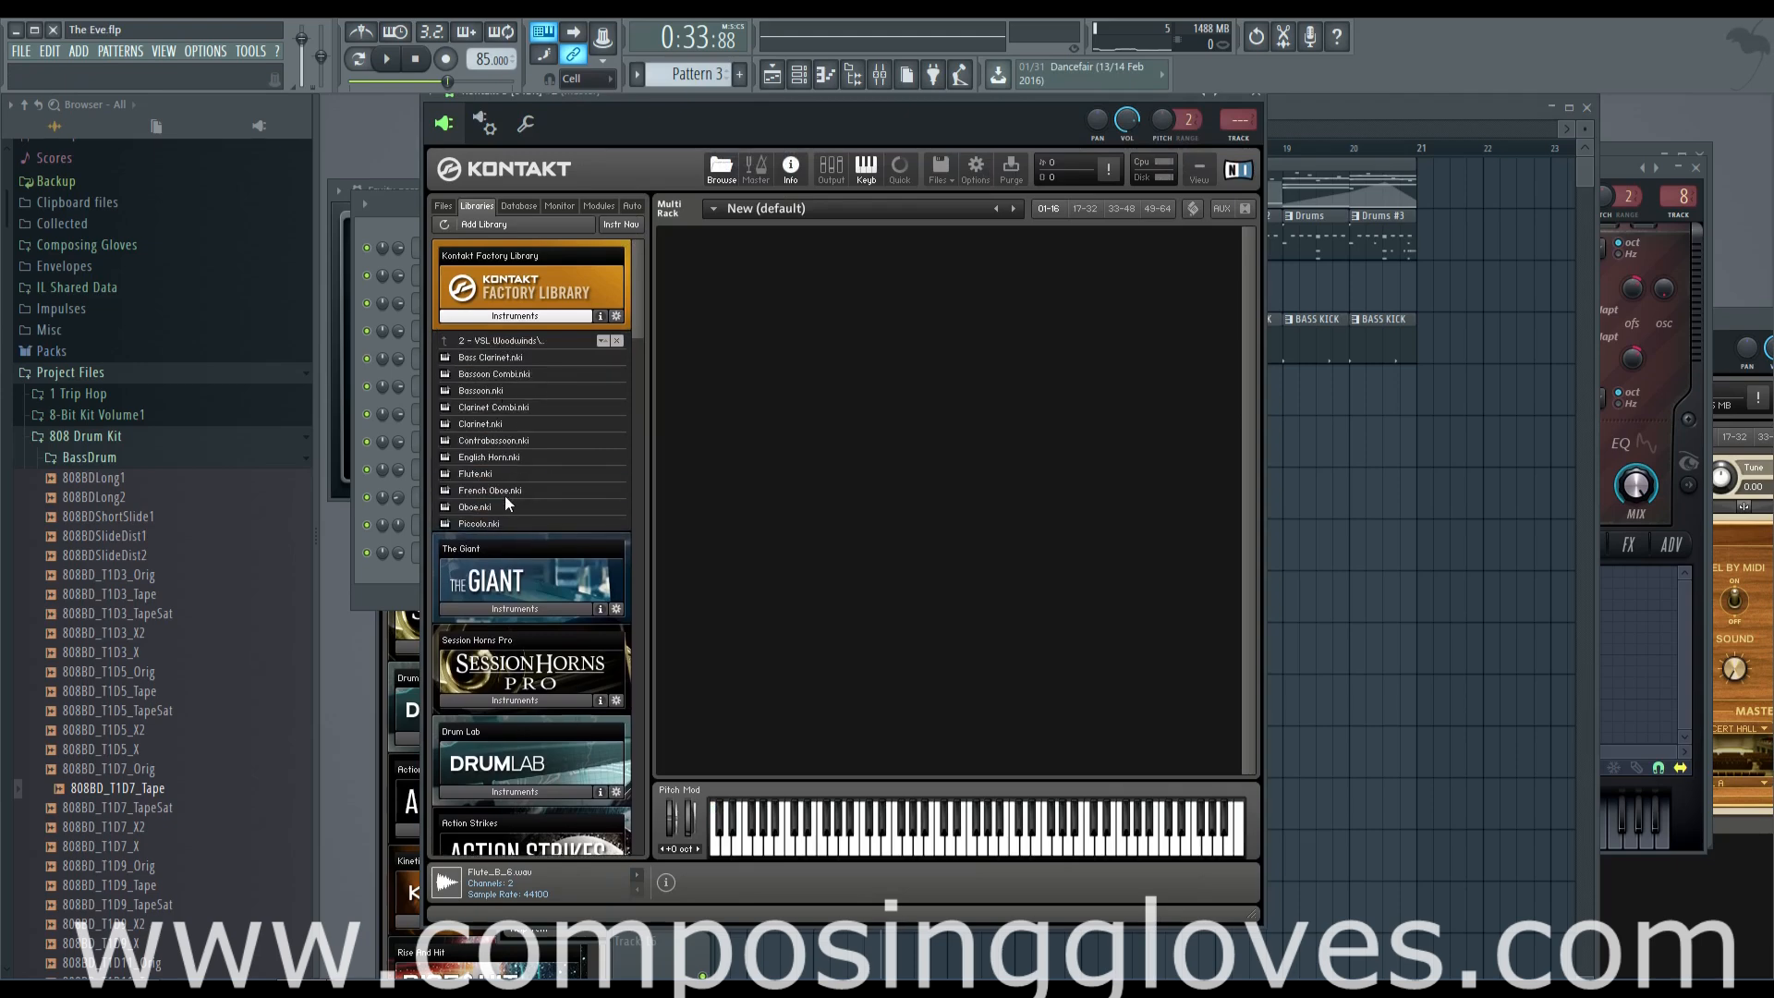
{"action": "double_click", "coordinate": [490, 473]}
Audition high flute notes with the Sustain and Fortepiano articulations
{"action": "left_click", "coordinate": [1127, 853]}
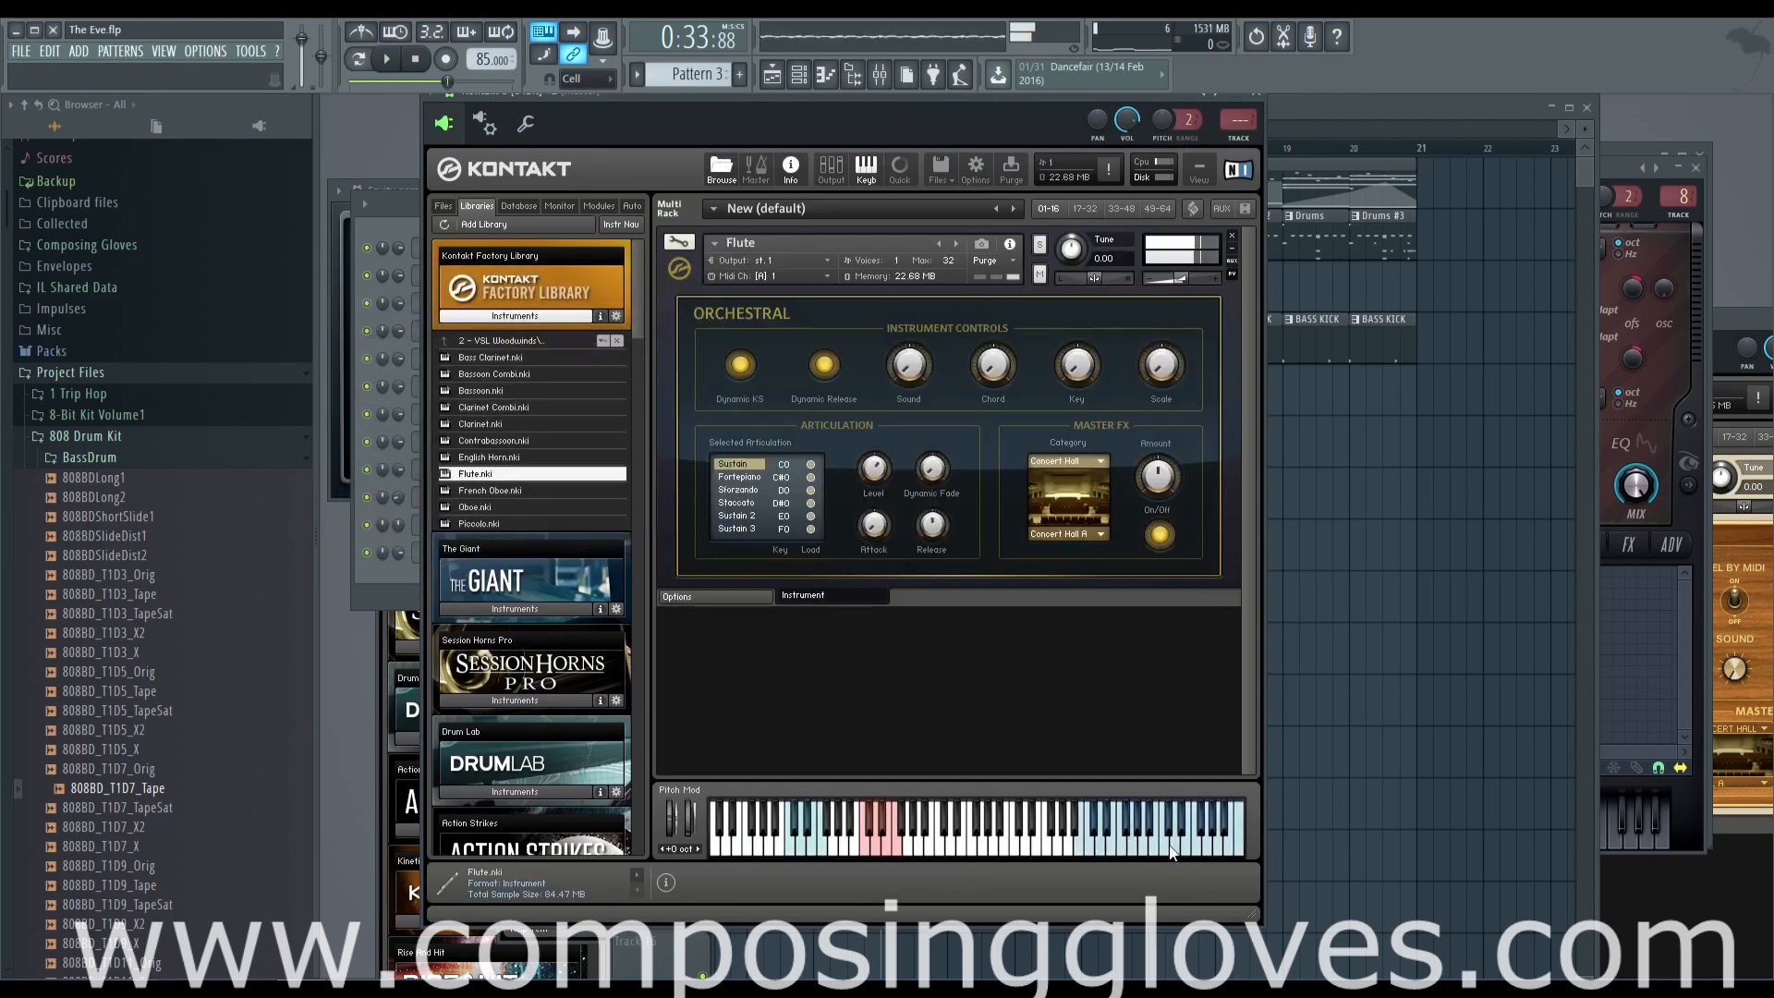
{"action": "left_click", "coordinate": [739, 477]}
{"action": "left_click", "coordinate": [1195, 848]}
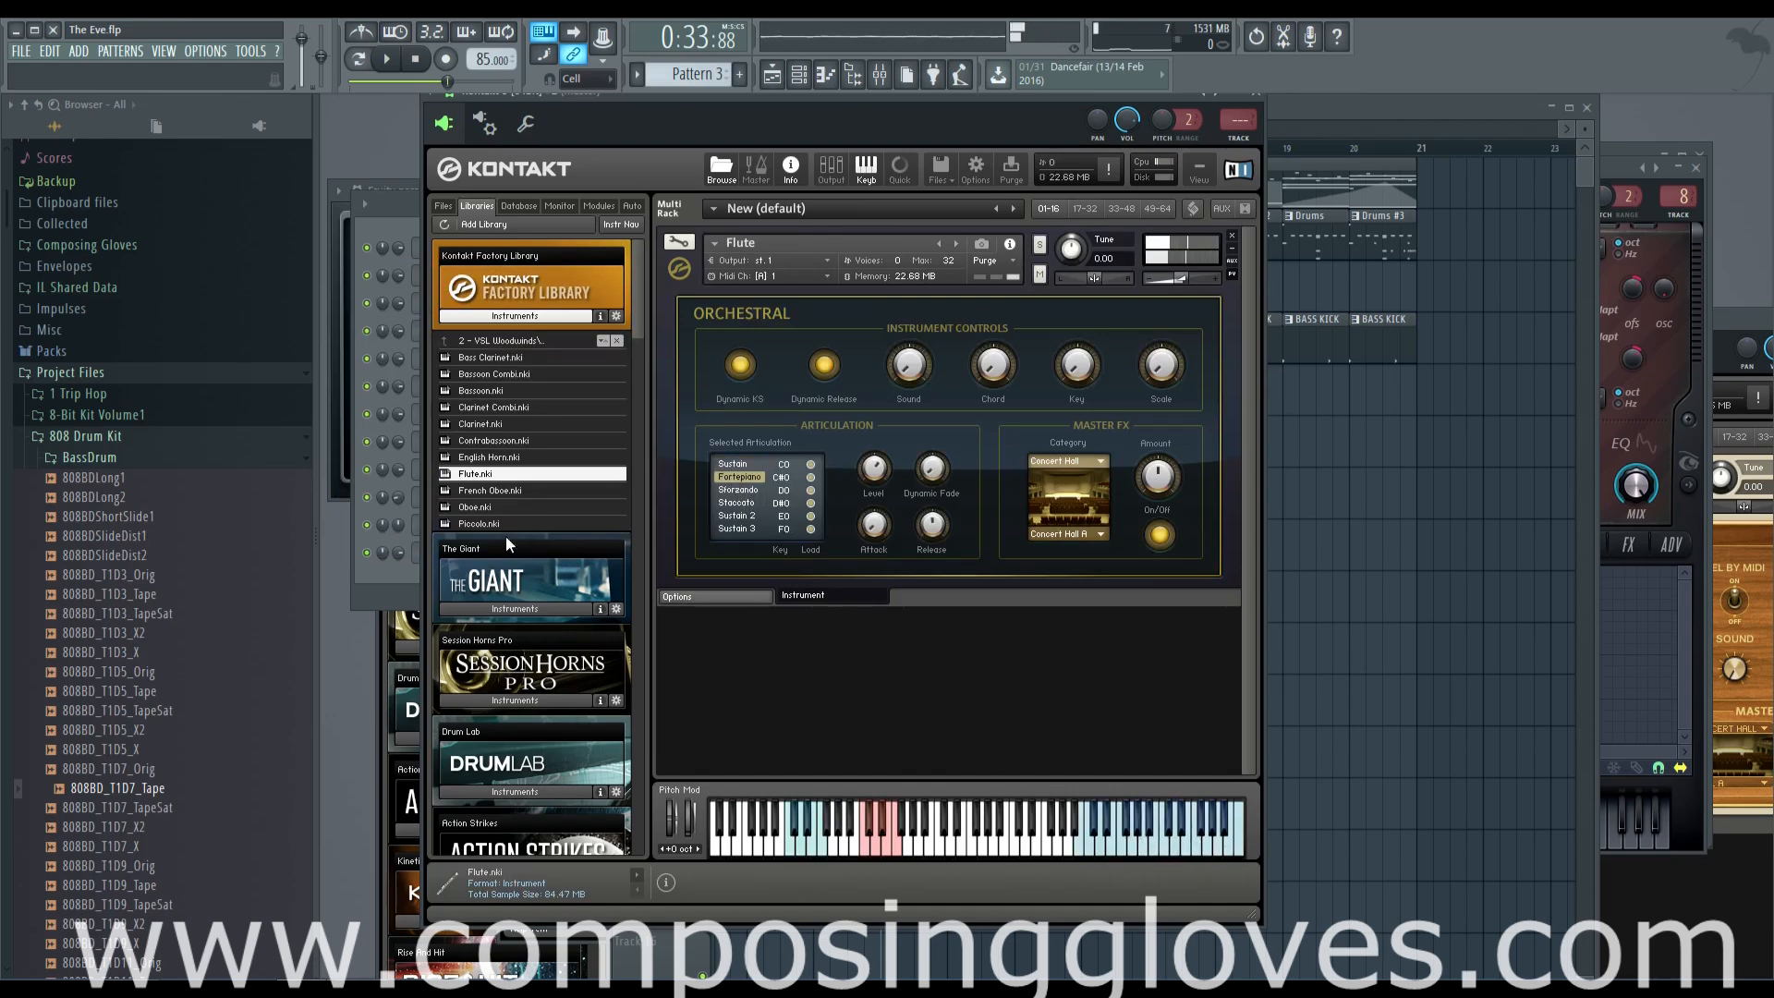
Play Pattern 3 on its own in pattern mode to try flute notes over it
{"action": "left_click", "coordinate": [412, 575]}
{"action": "right_click", "coordinate": [478, 560]}
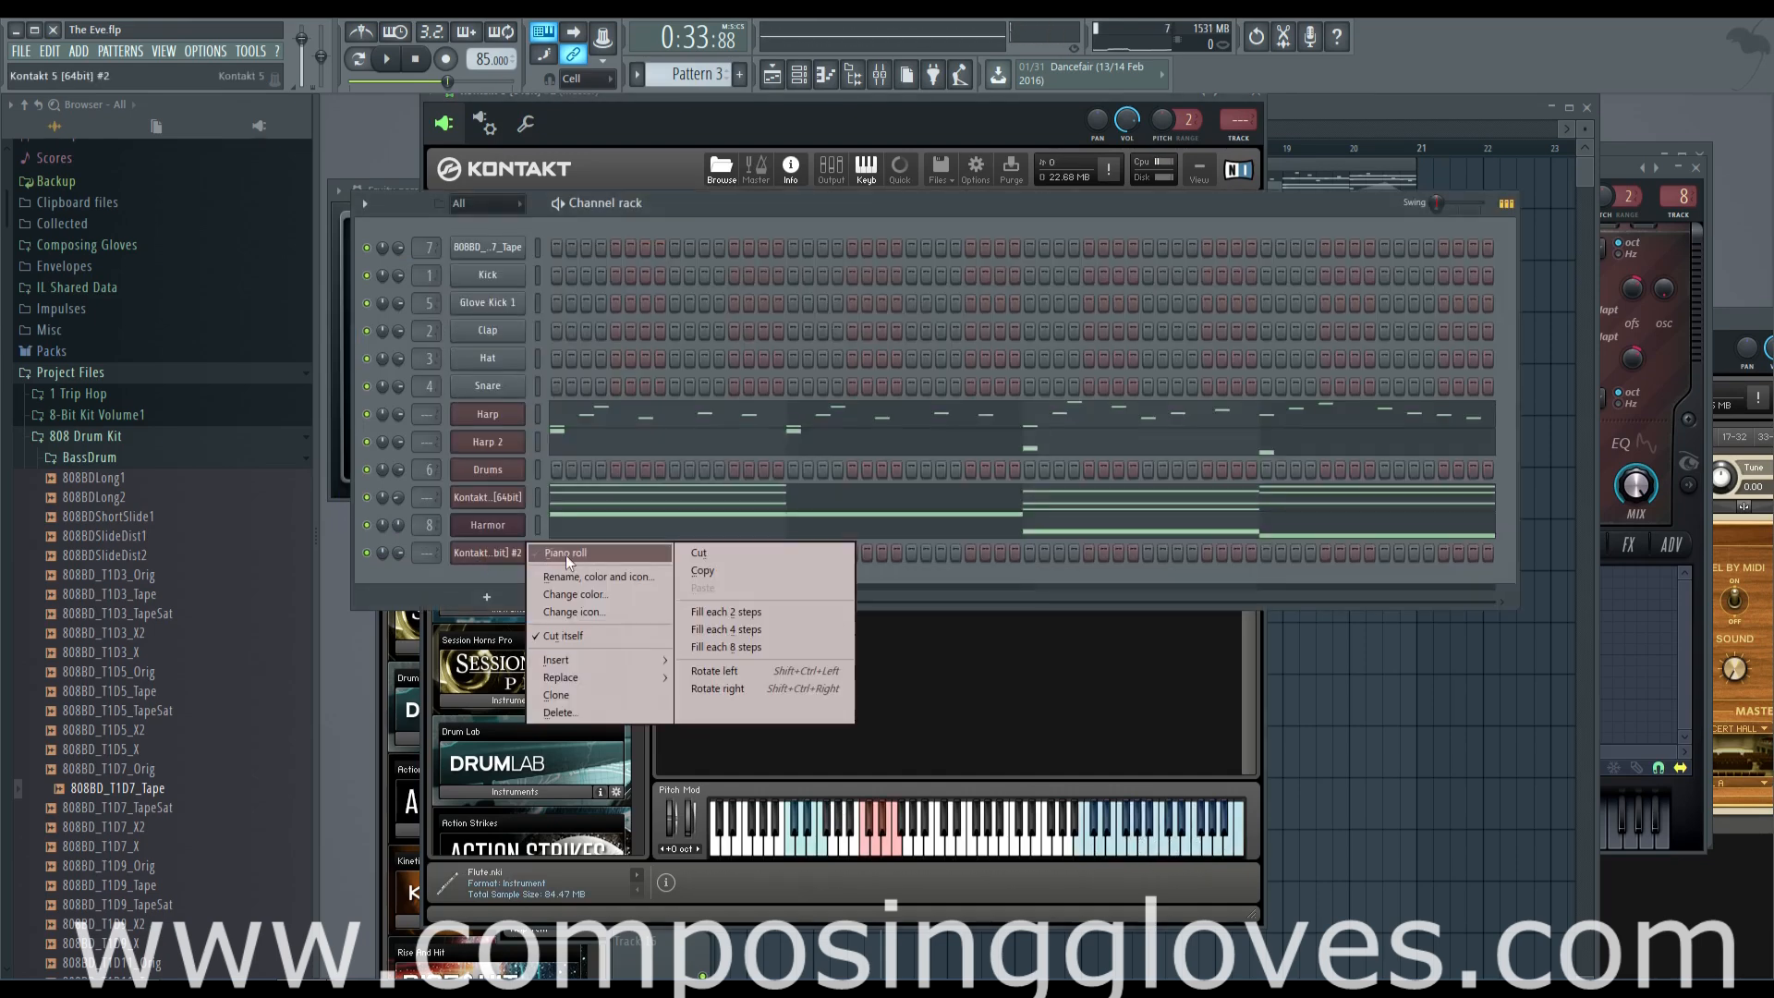
{"action": "left_click", "coordinate": [377, 144]}
{"action": "key", "text": "space"}
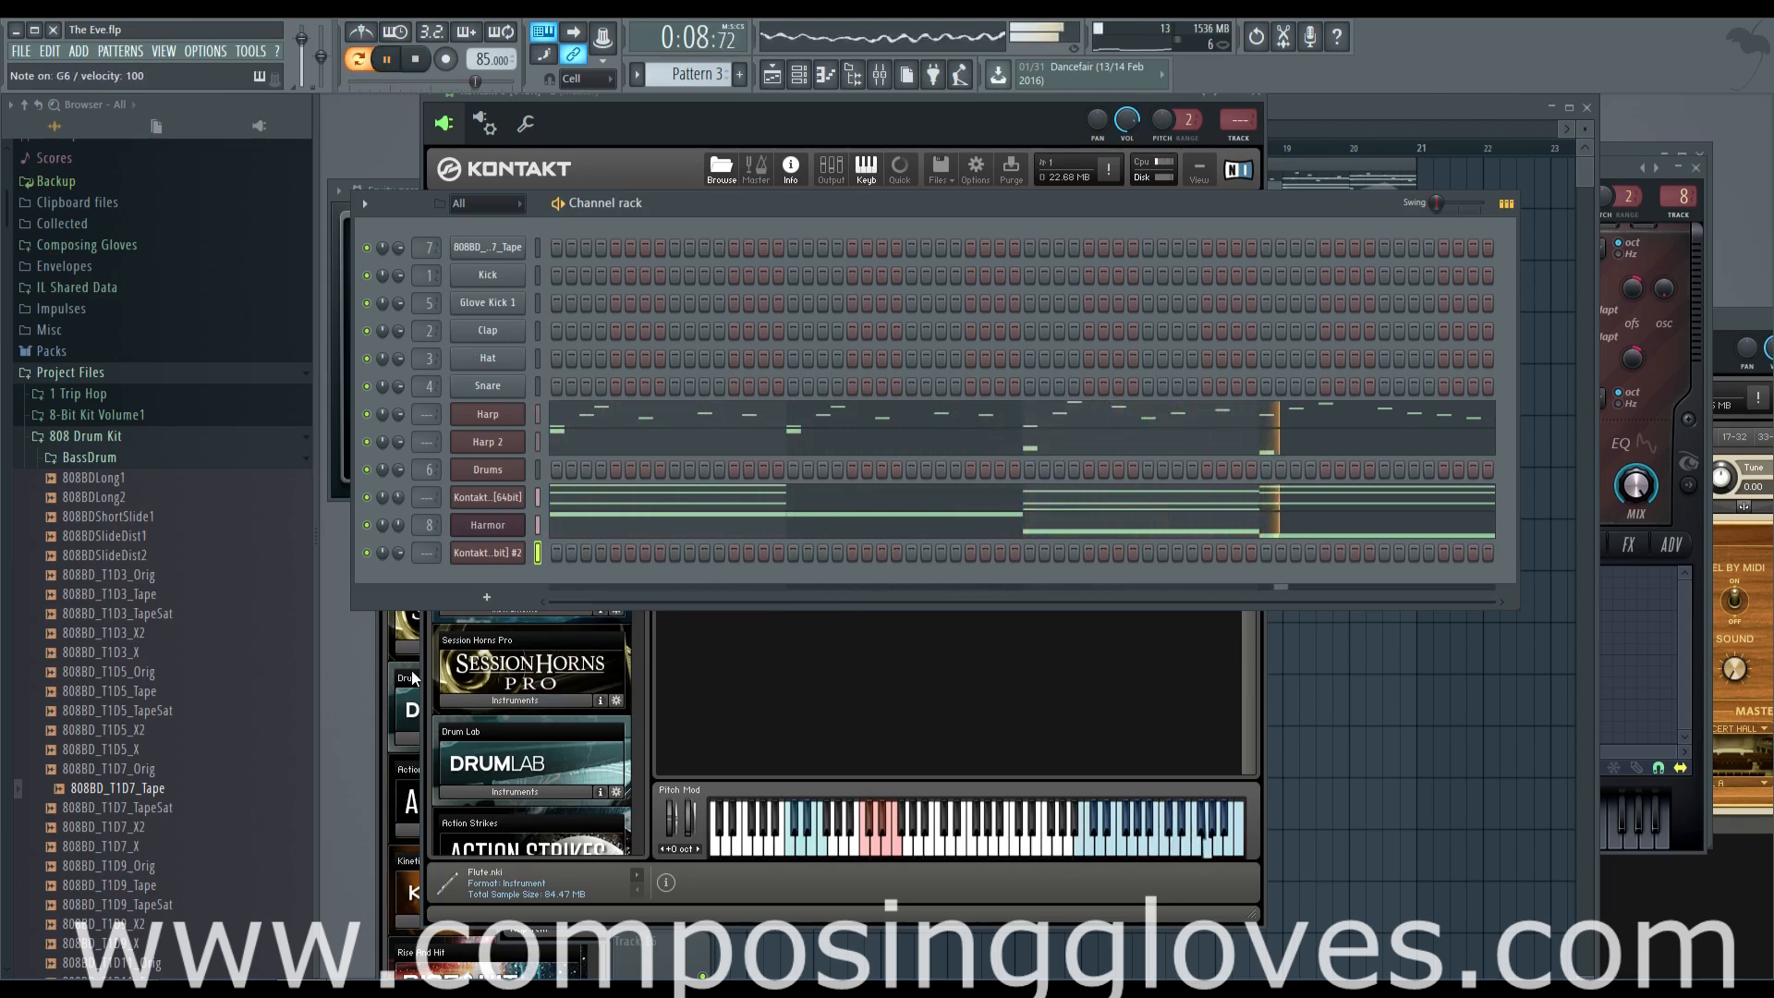
In the flute channel's piano roll, place a four-step A6 note at the start of bar 1 and play it back
{"action": "right_click", "coordinate": [511, 554]}
{"action": "left_click", "coordinate": [536, 555]}
{"action": "scroll", "coordinate": [1031, 658], "scroll_direction": "up", "scroll_amount": 3}
{"action": "scroll", "coordinate": [1032, 657], "scroll_direction": "up", "scroll_amount": 5}
{"action": "scroll", "coordinate": [797, 536], "scroll_direction": "up", "scroll_amount": 5}
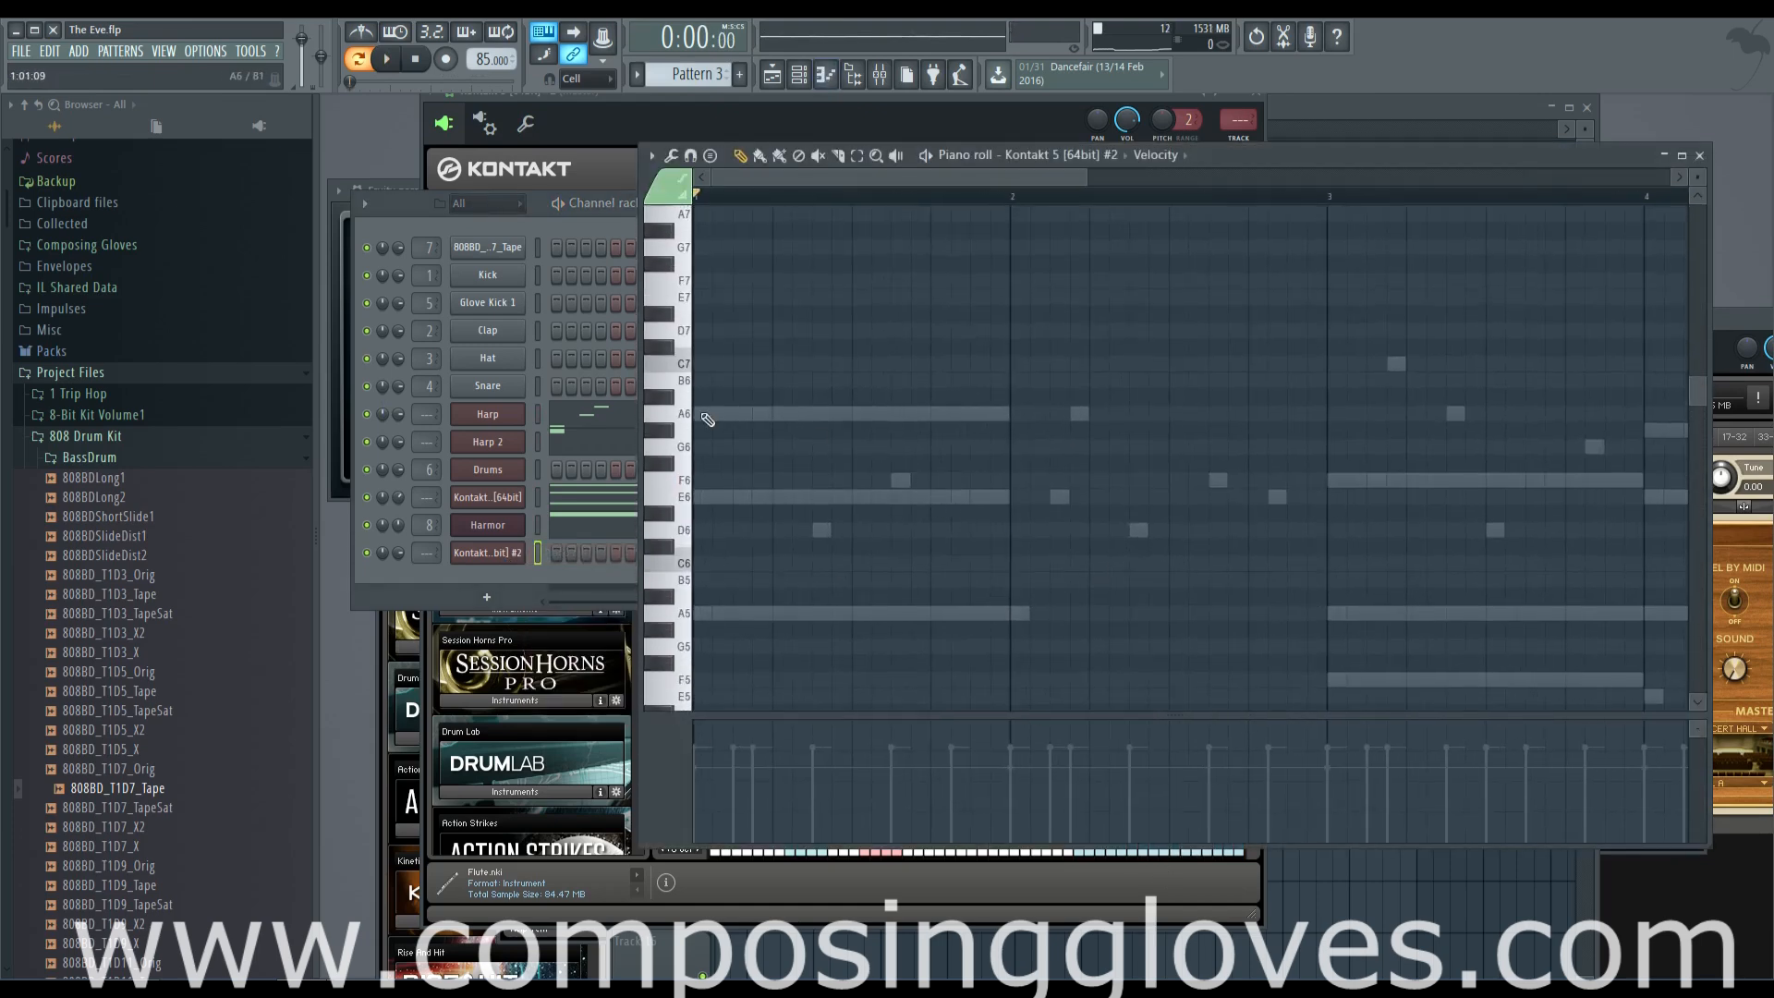
{"action": "left_click", "coordinate": [710, 413]}
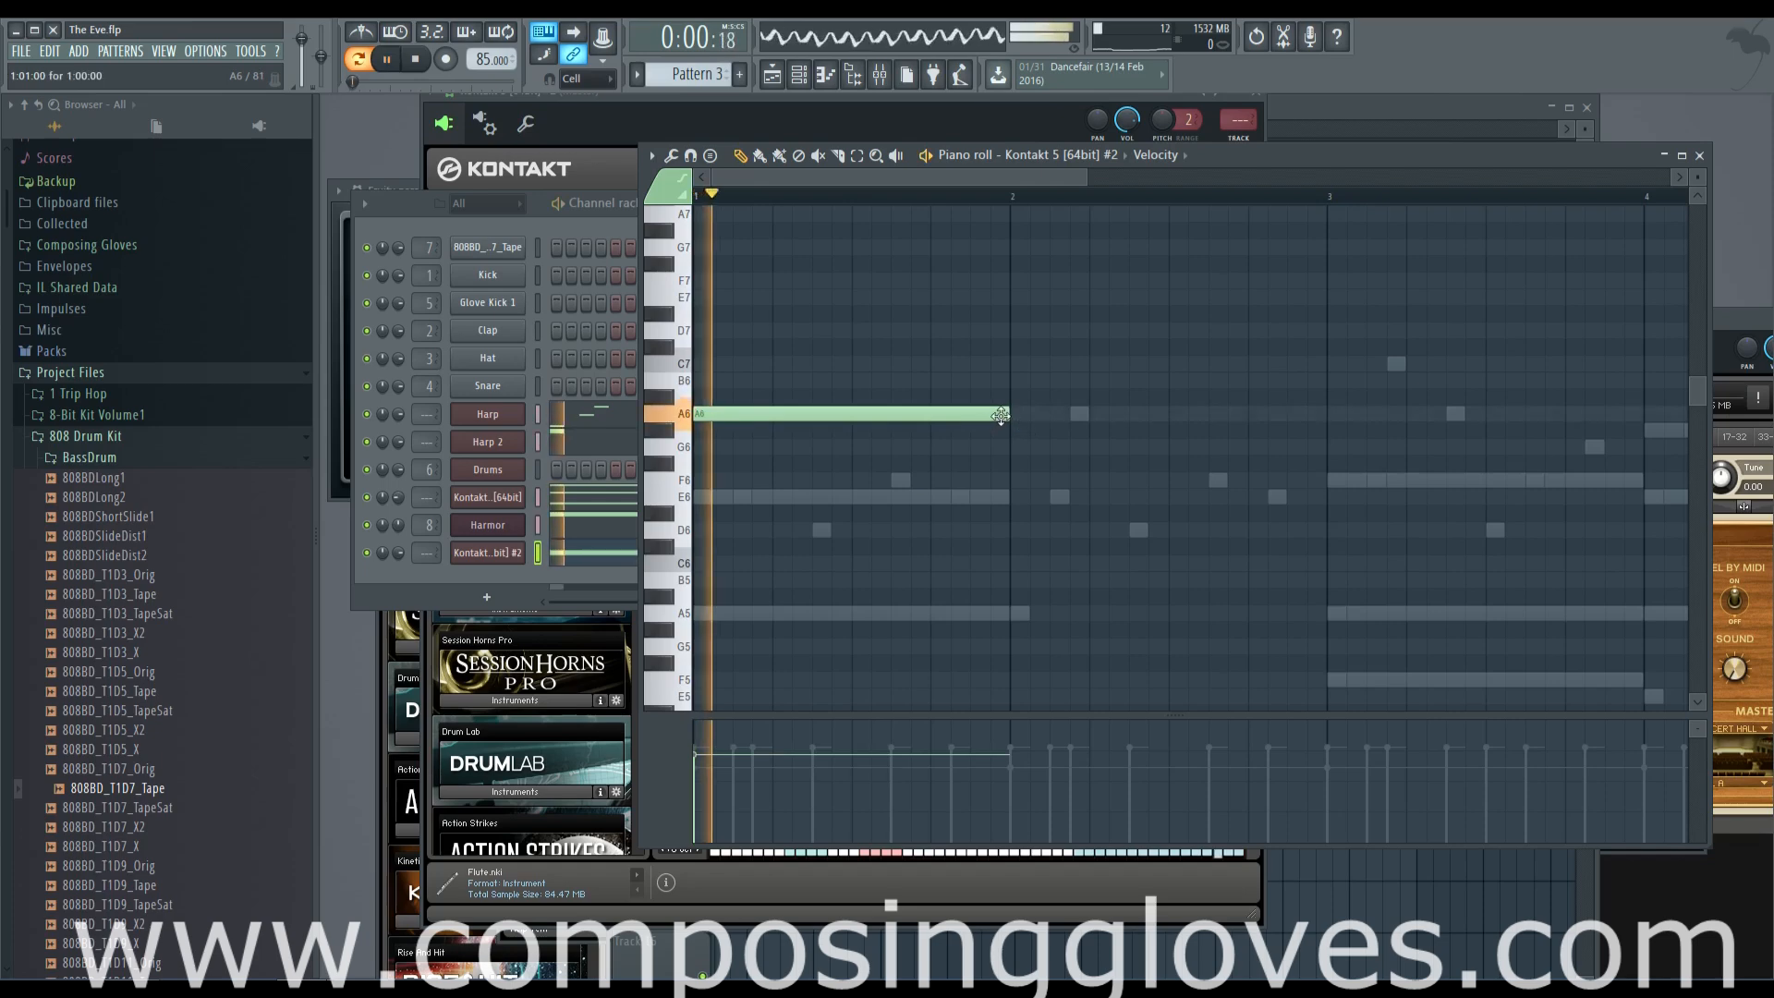
{"action": "left_click_drag", "start_coordinate": [1010, 414], "coordinate": [760, 415]}
{"action": "key", "text": "space"}
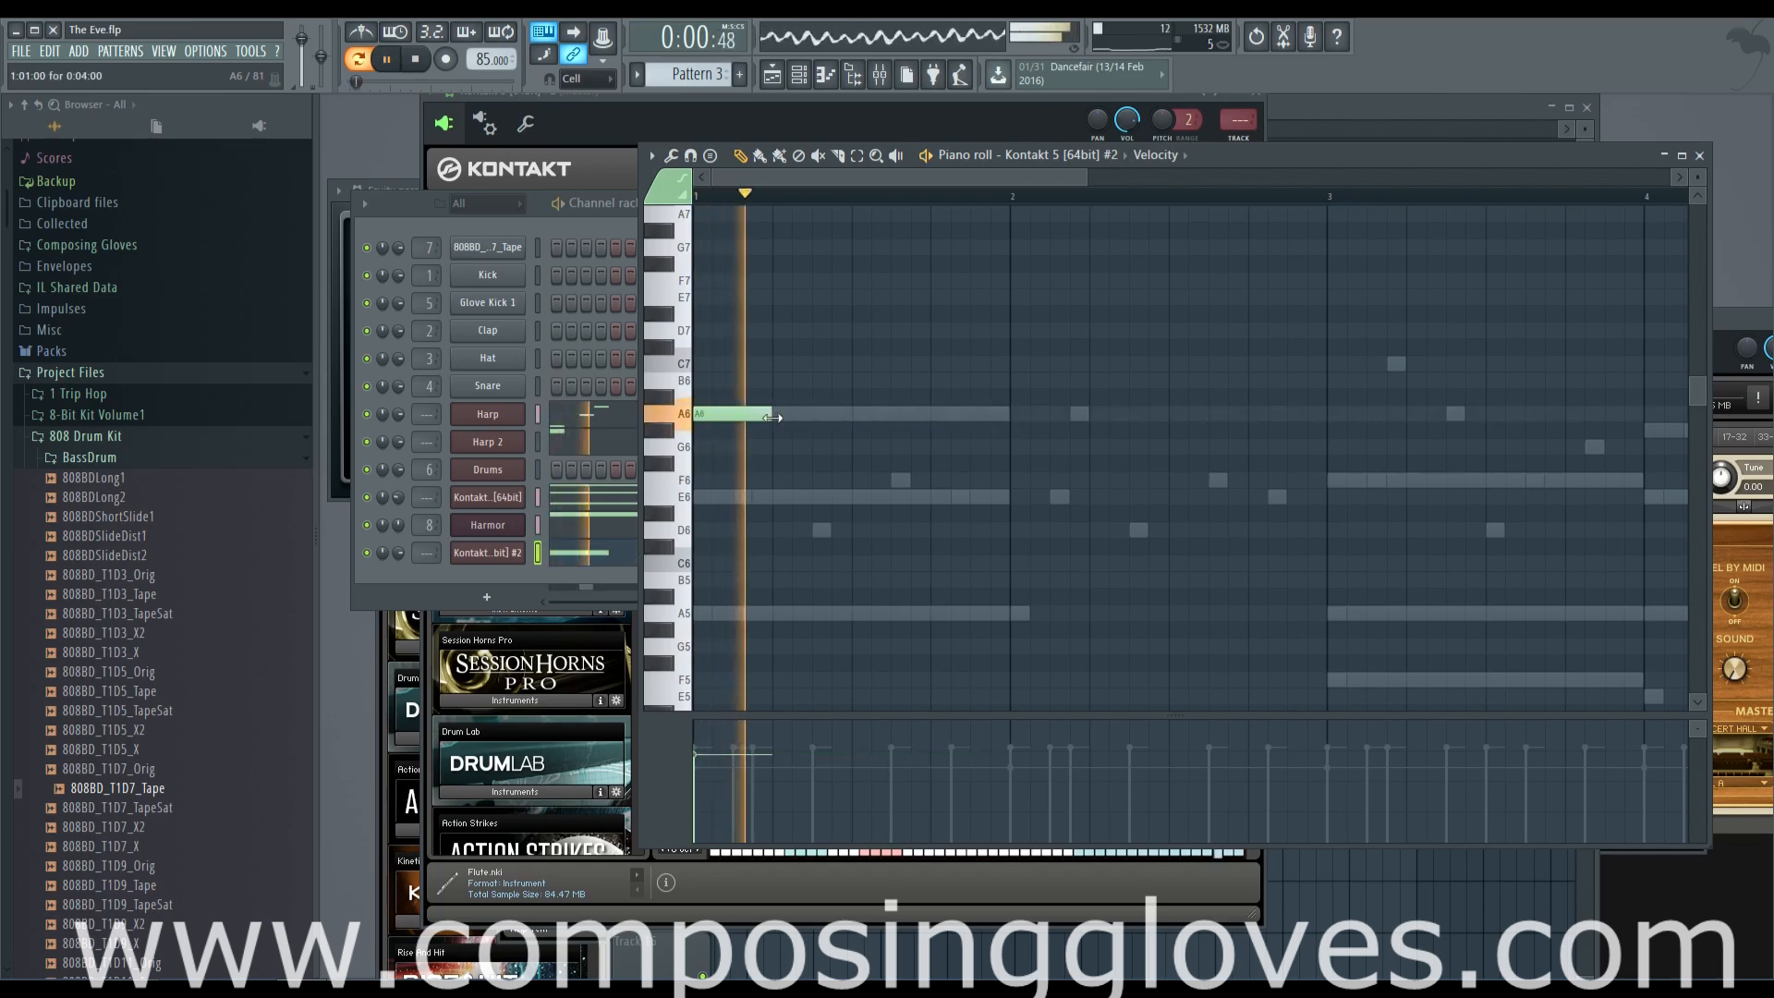
{"action": "key", "text": "space"}
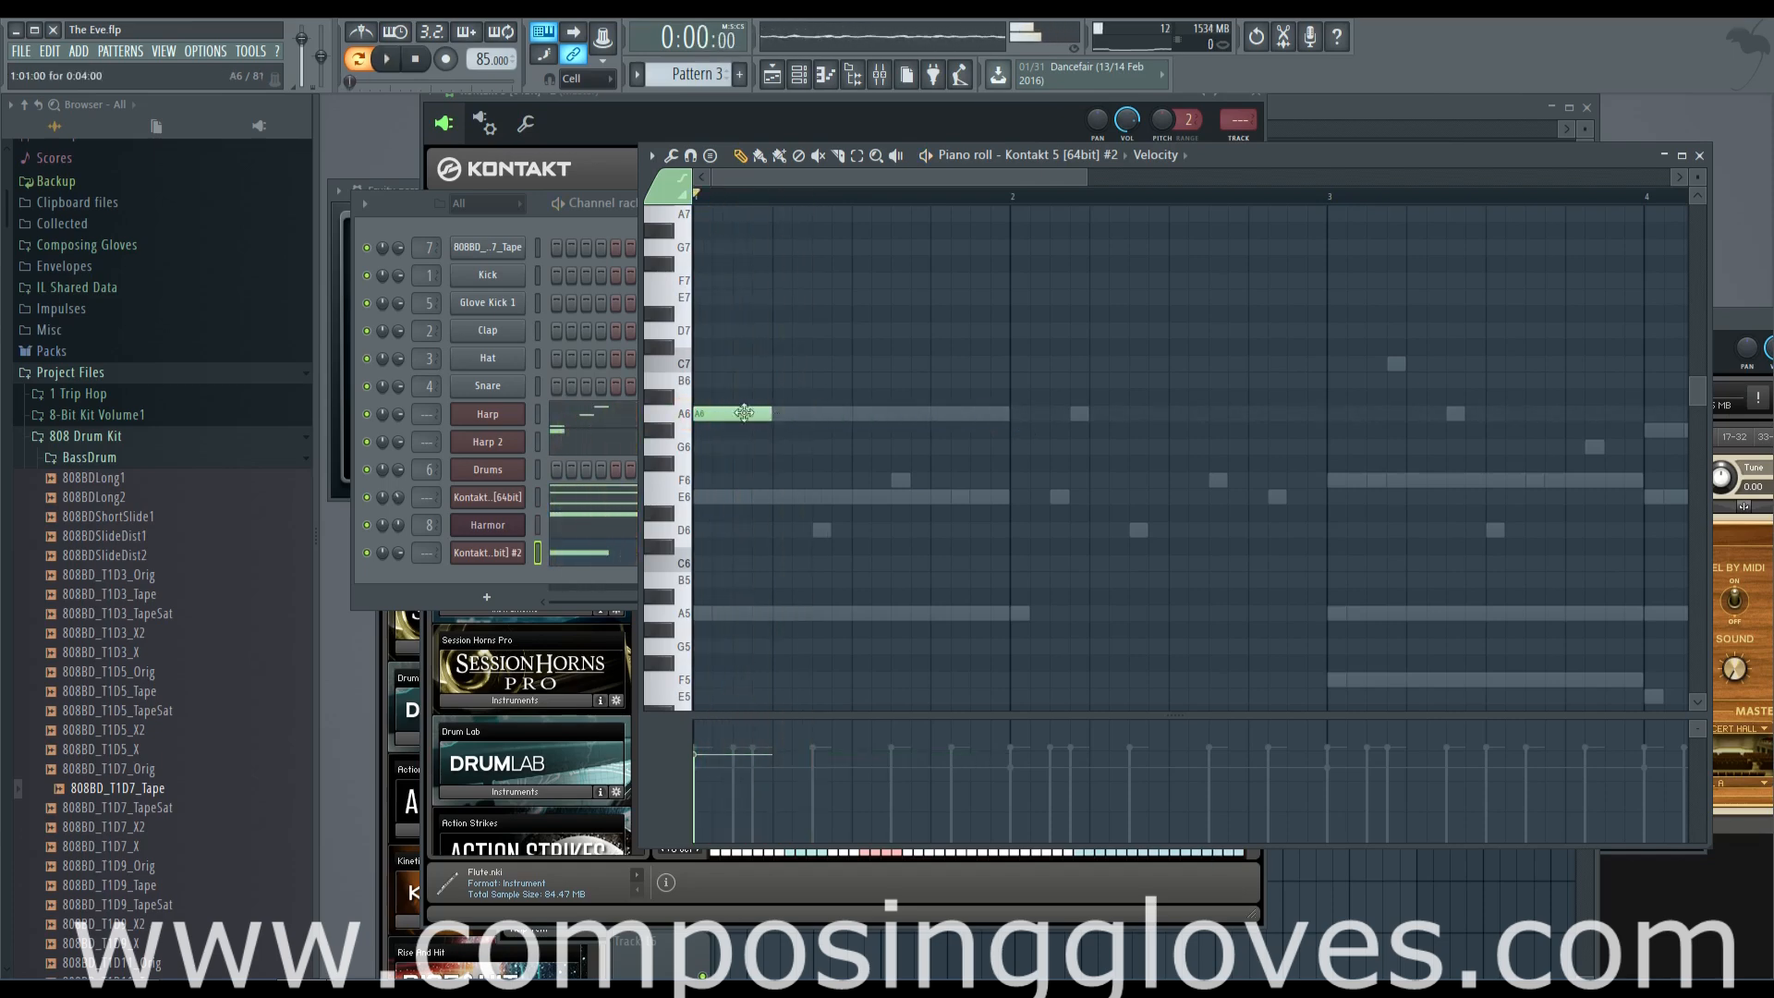
Audition the flute's articulations during playback and set it to Sustain 2
{"action": "left_click", "coordinate": [513, 554]}
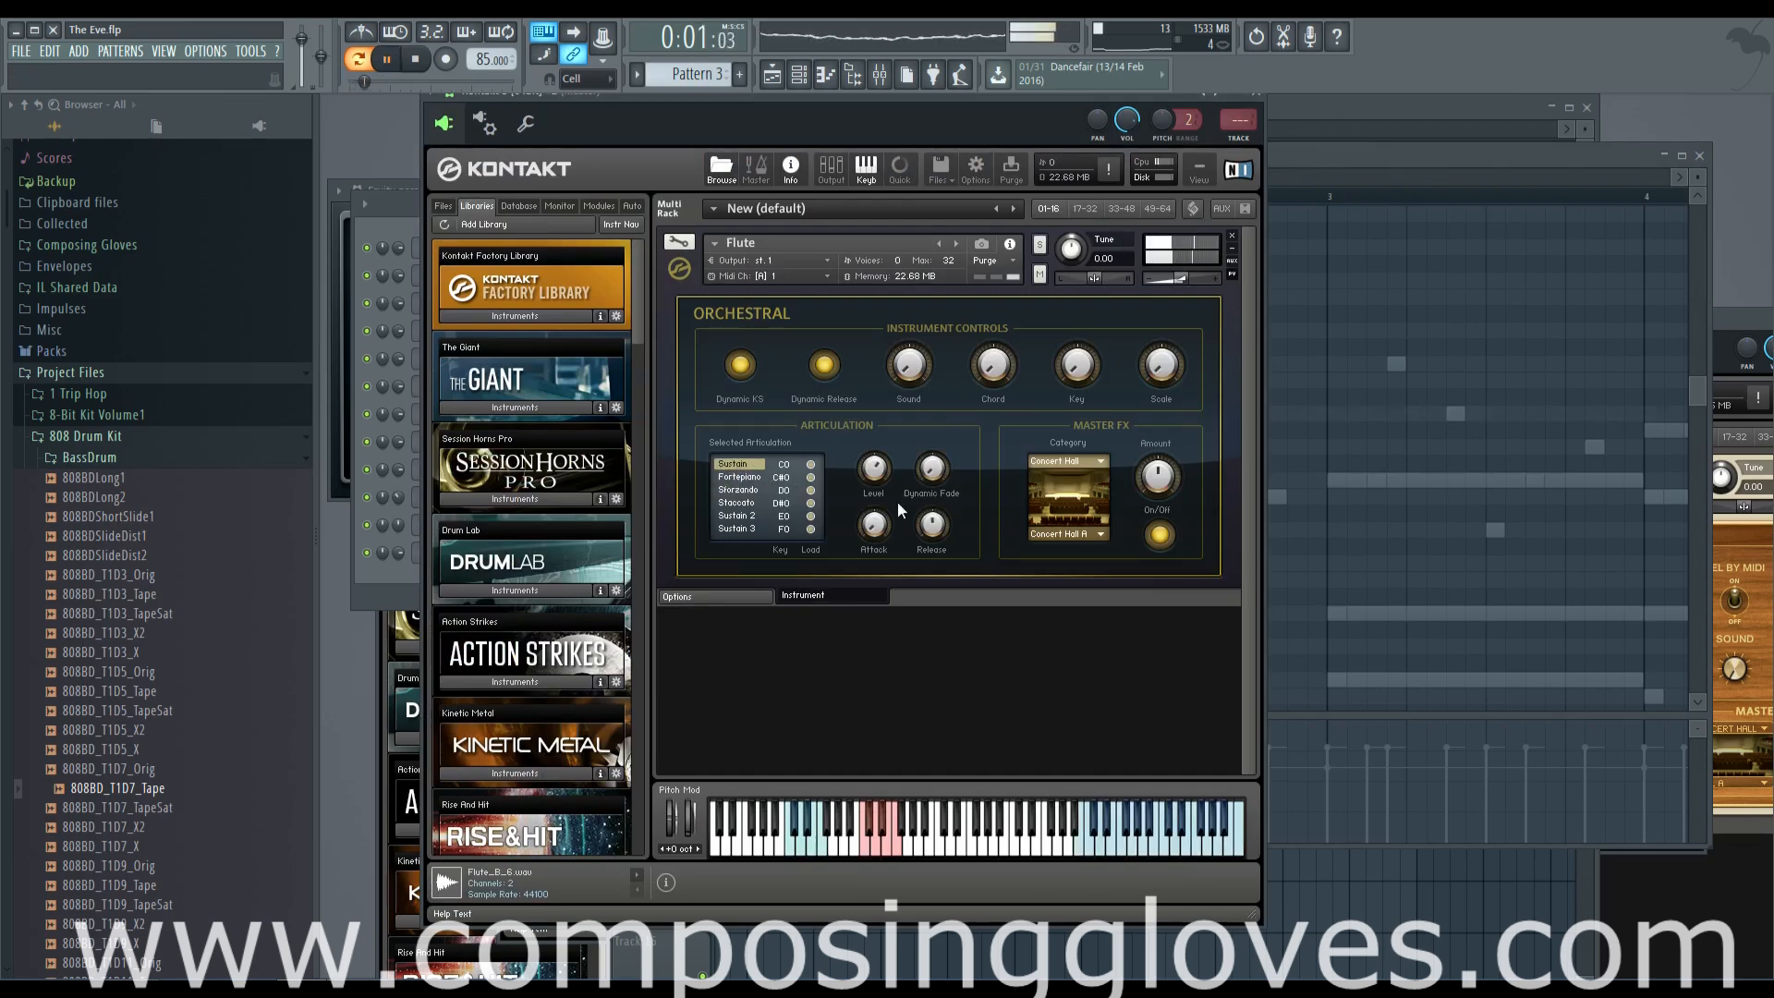
{"action": "left_click", "coordinate": [744, 503]}
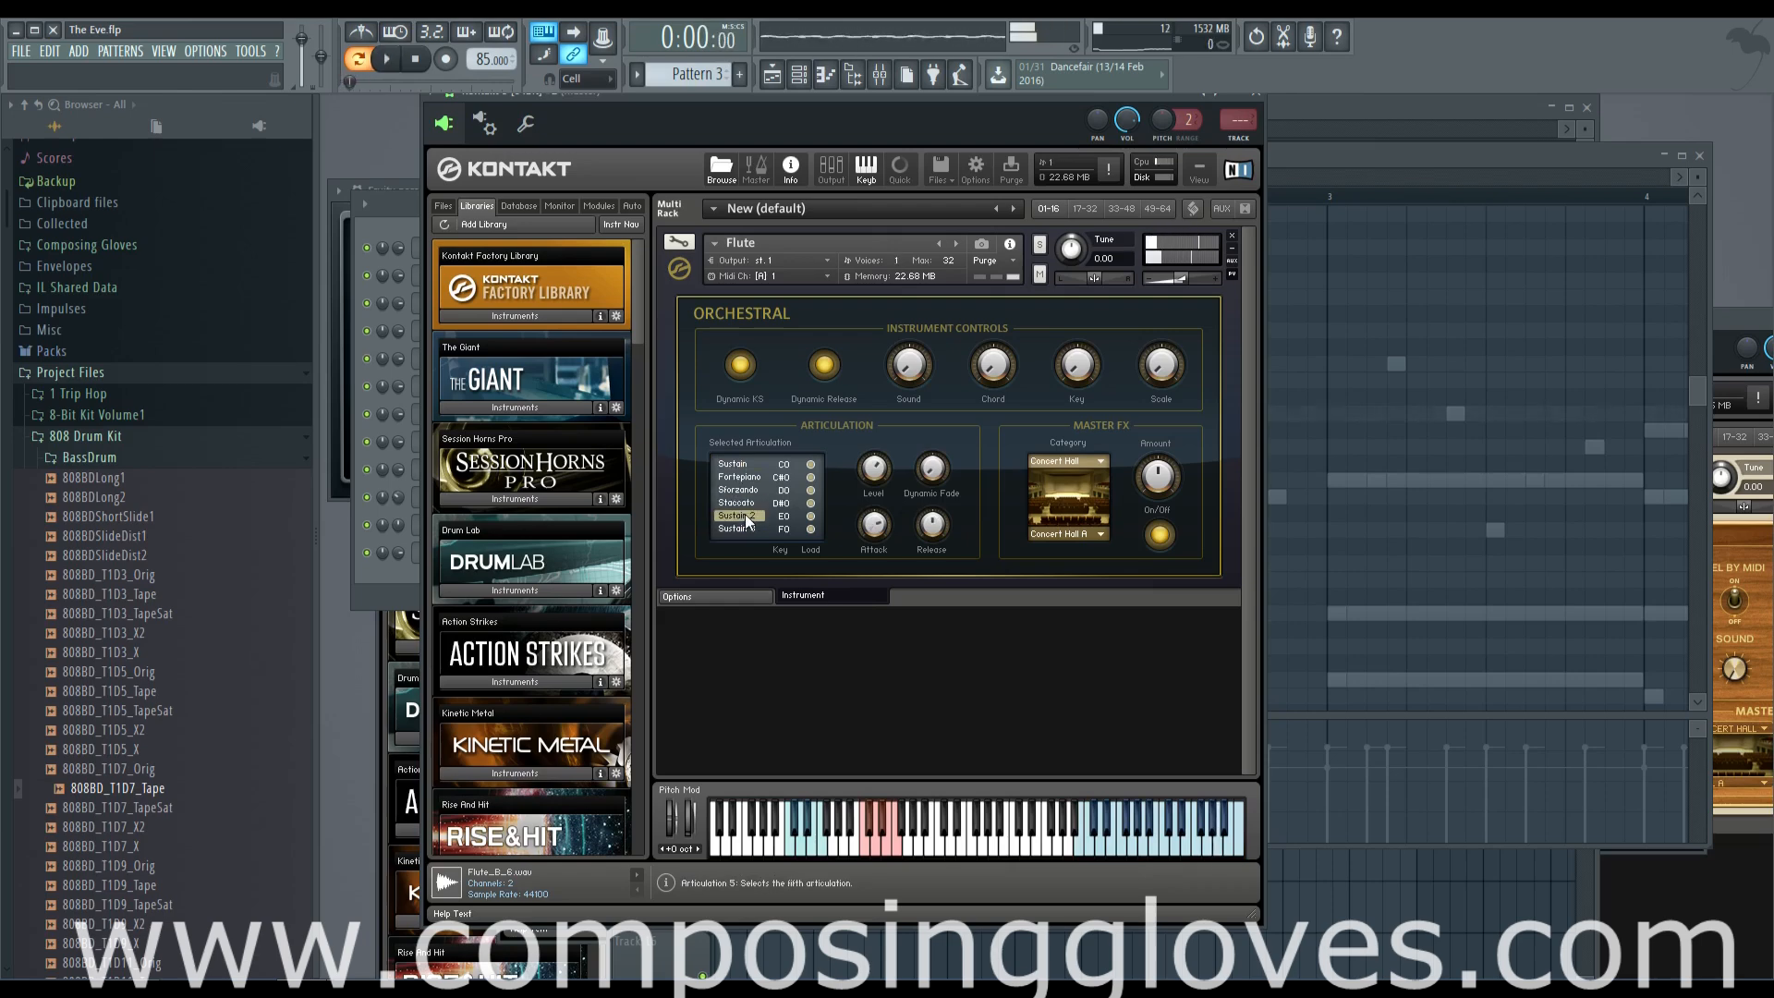
{"action": "key", "text": "space"}
Lengthen the flute's A6 note to 12 steps and add a 12-step E6 note right after it at step 13
{"action": "key", "text": "F7"}
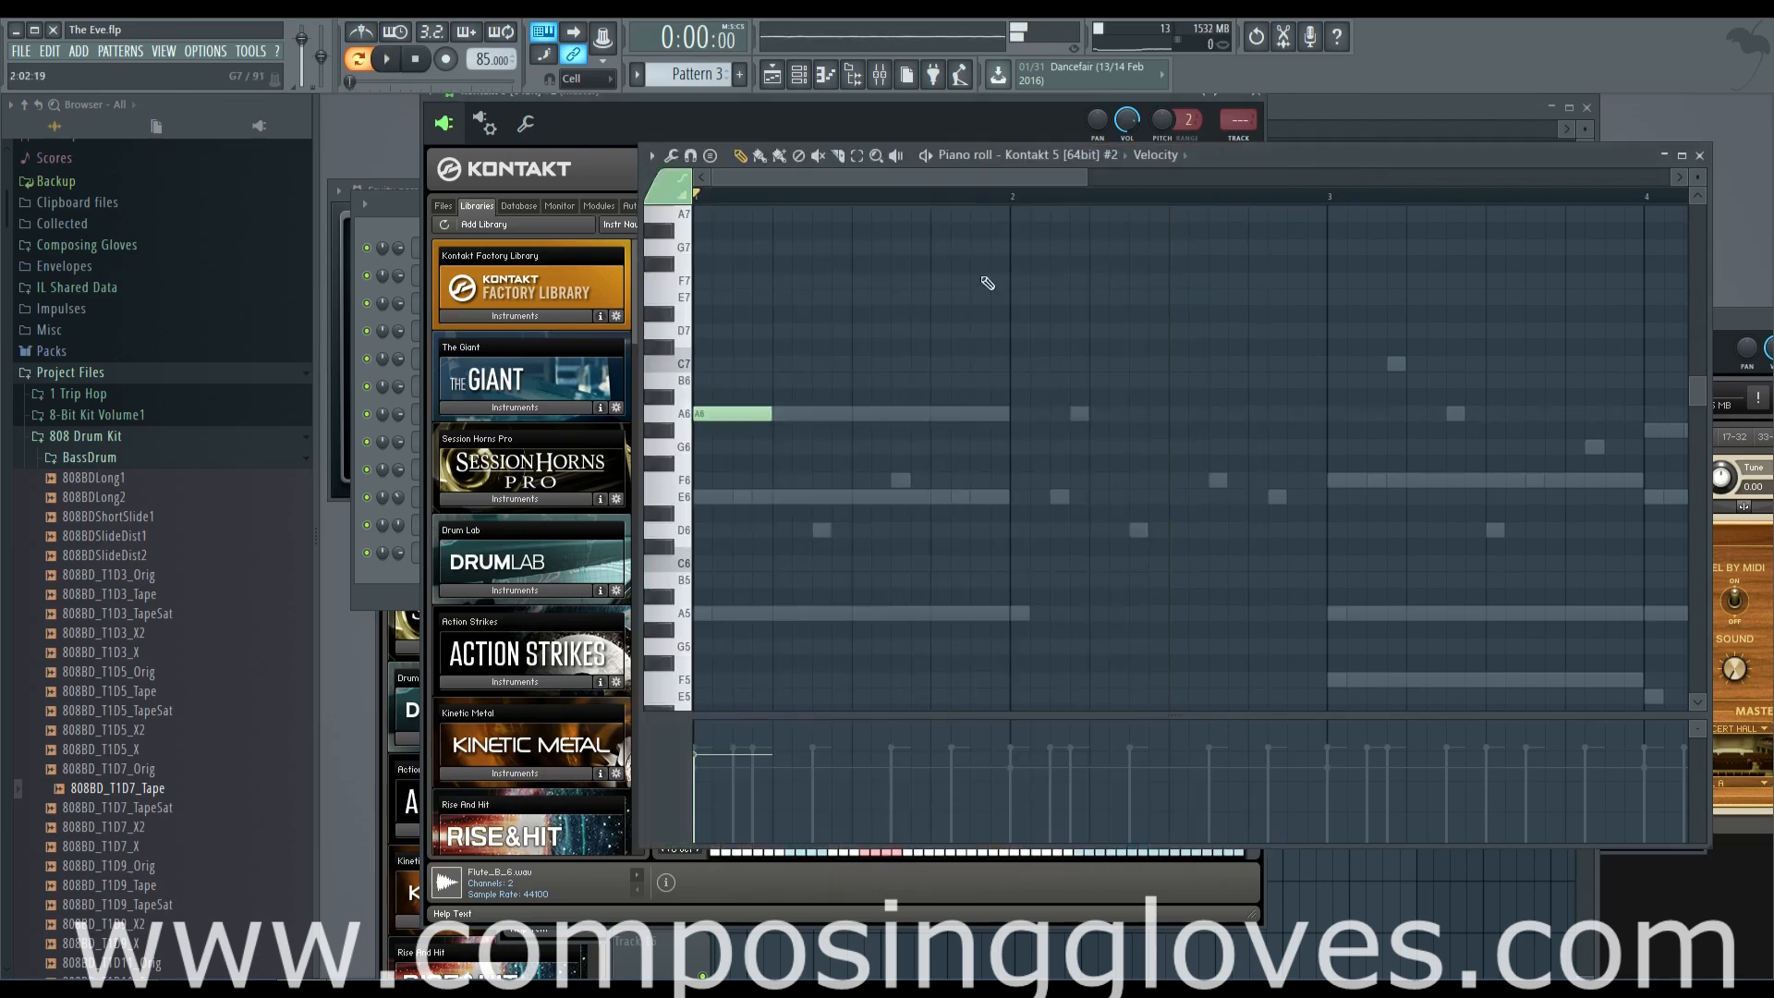
{"action": "scroll", "coordinate": [772, 409], "scroll_direction": "down", "scroll_amount": 1}
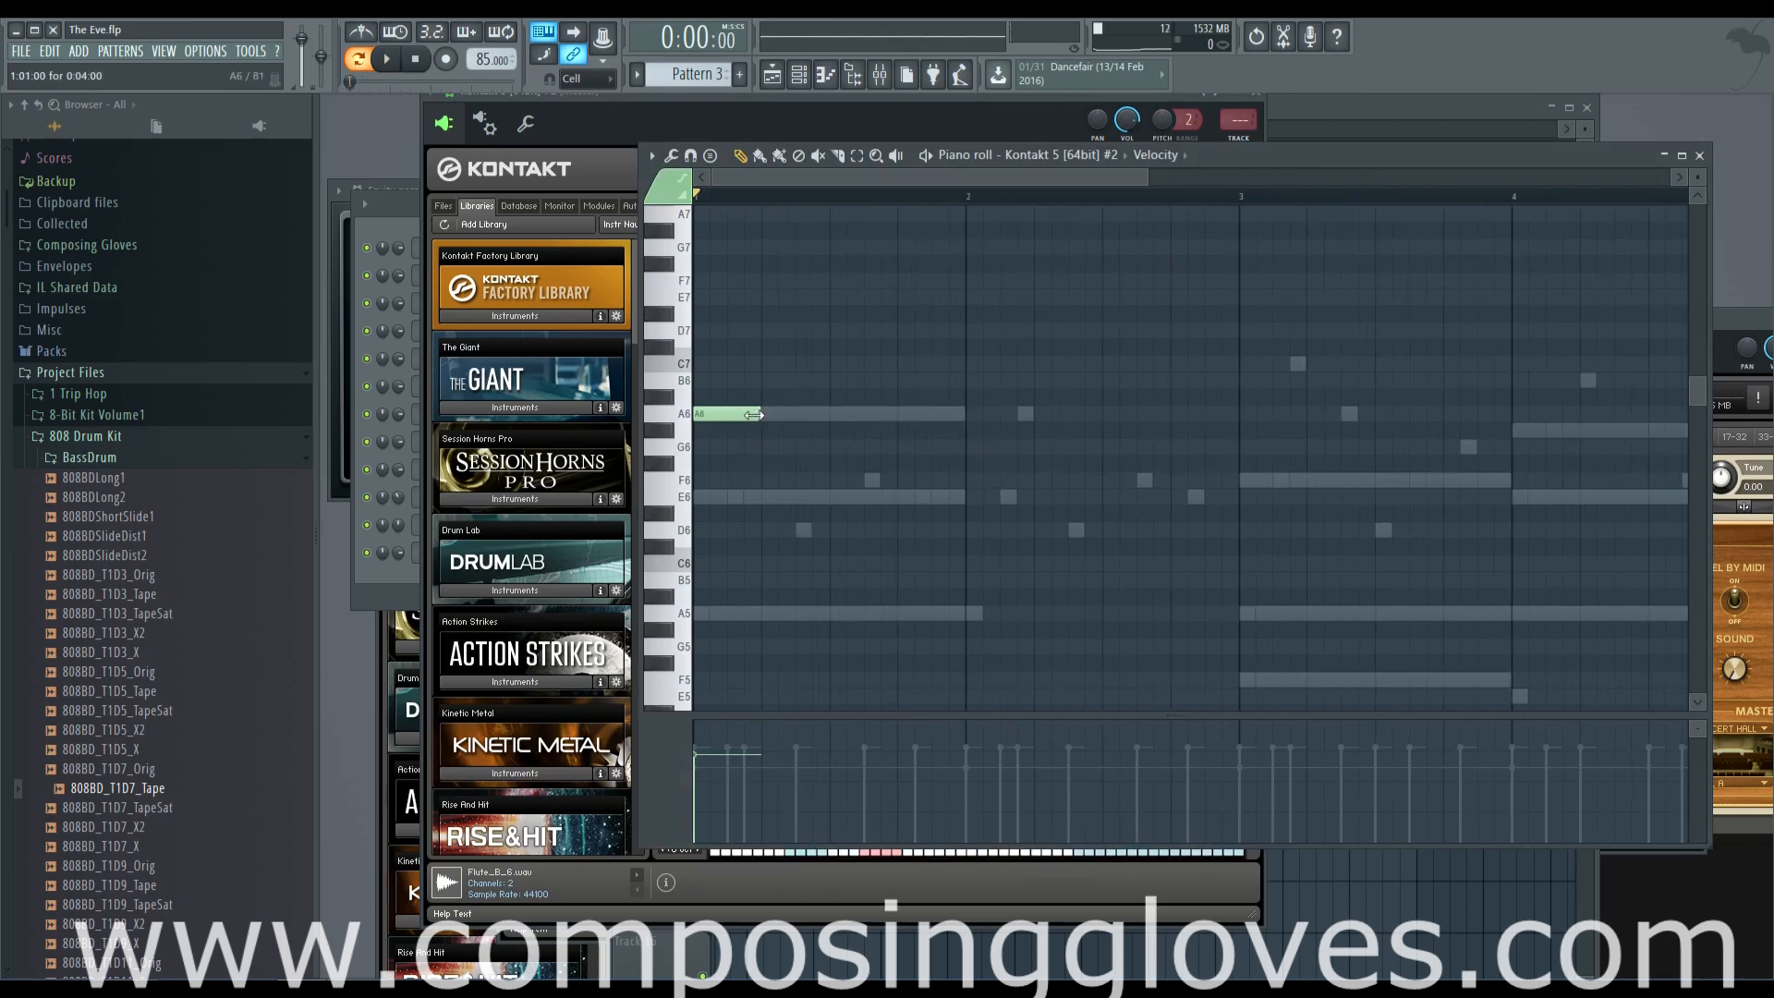
{"action": "key", "text": "space"}
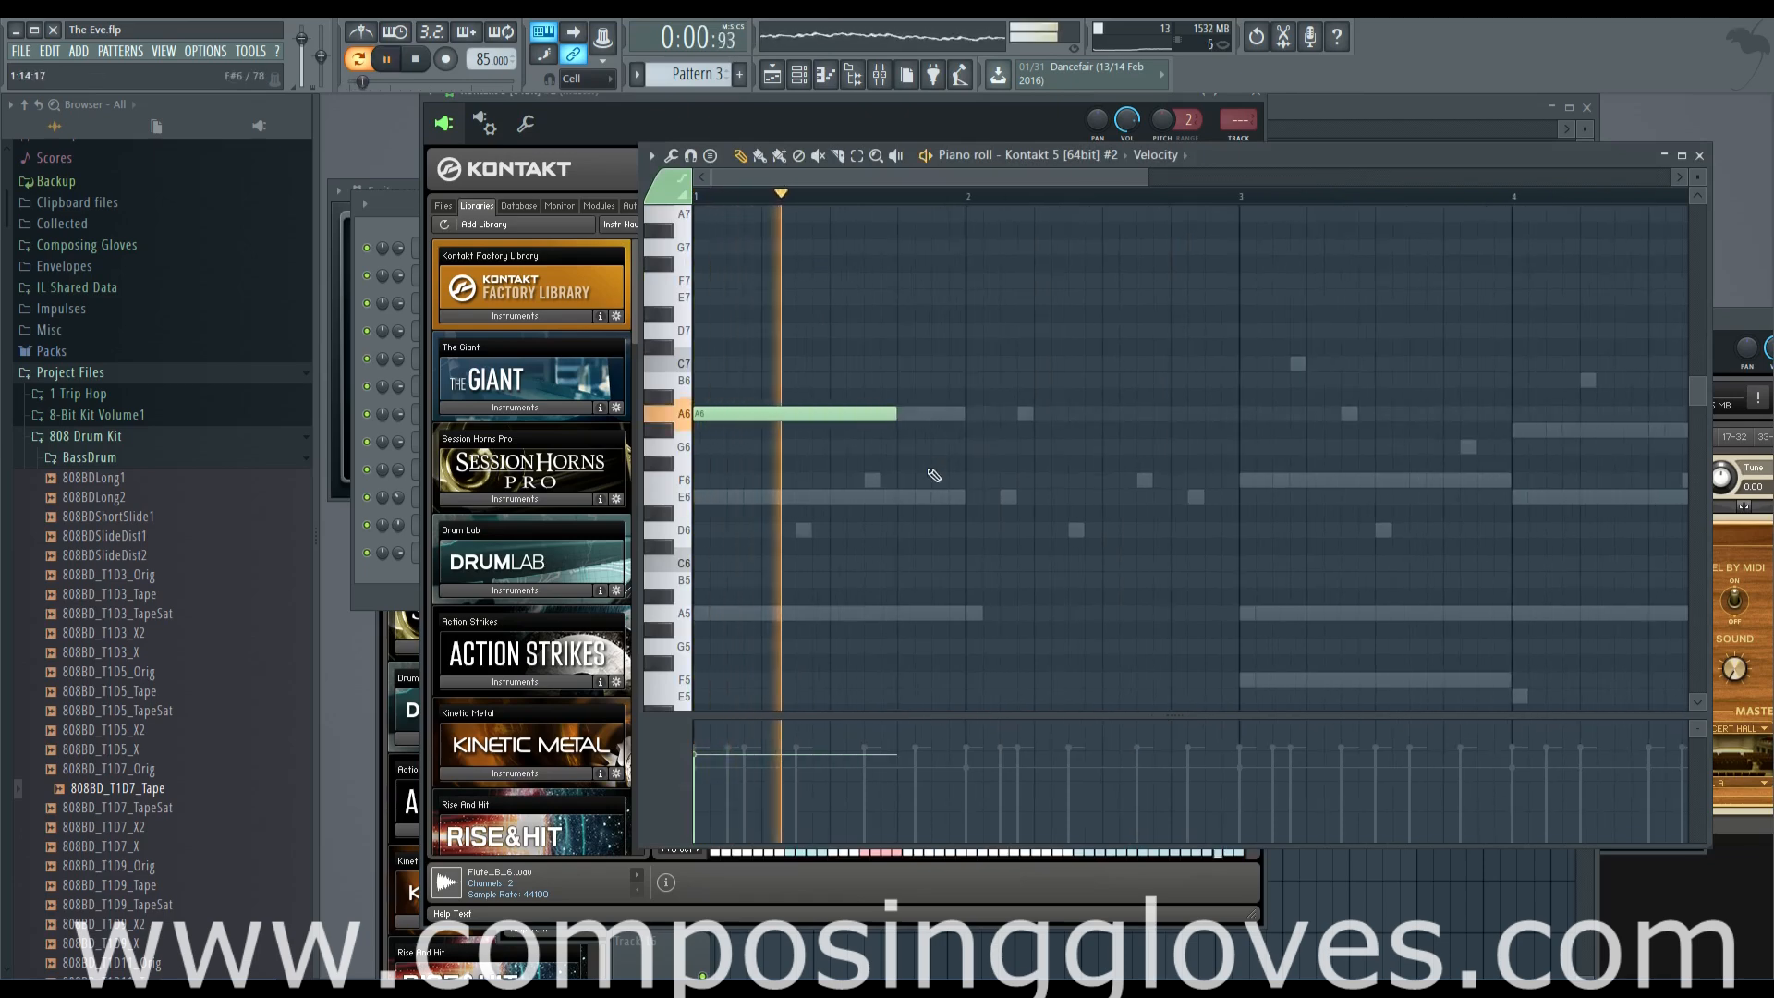
{"action": "left_click", "coordinate": [987, 497]}
{"action": "key", "text": "space"}
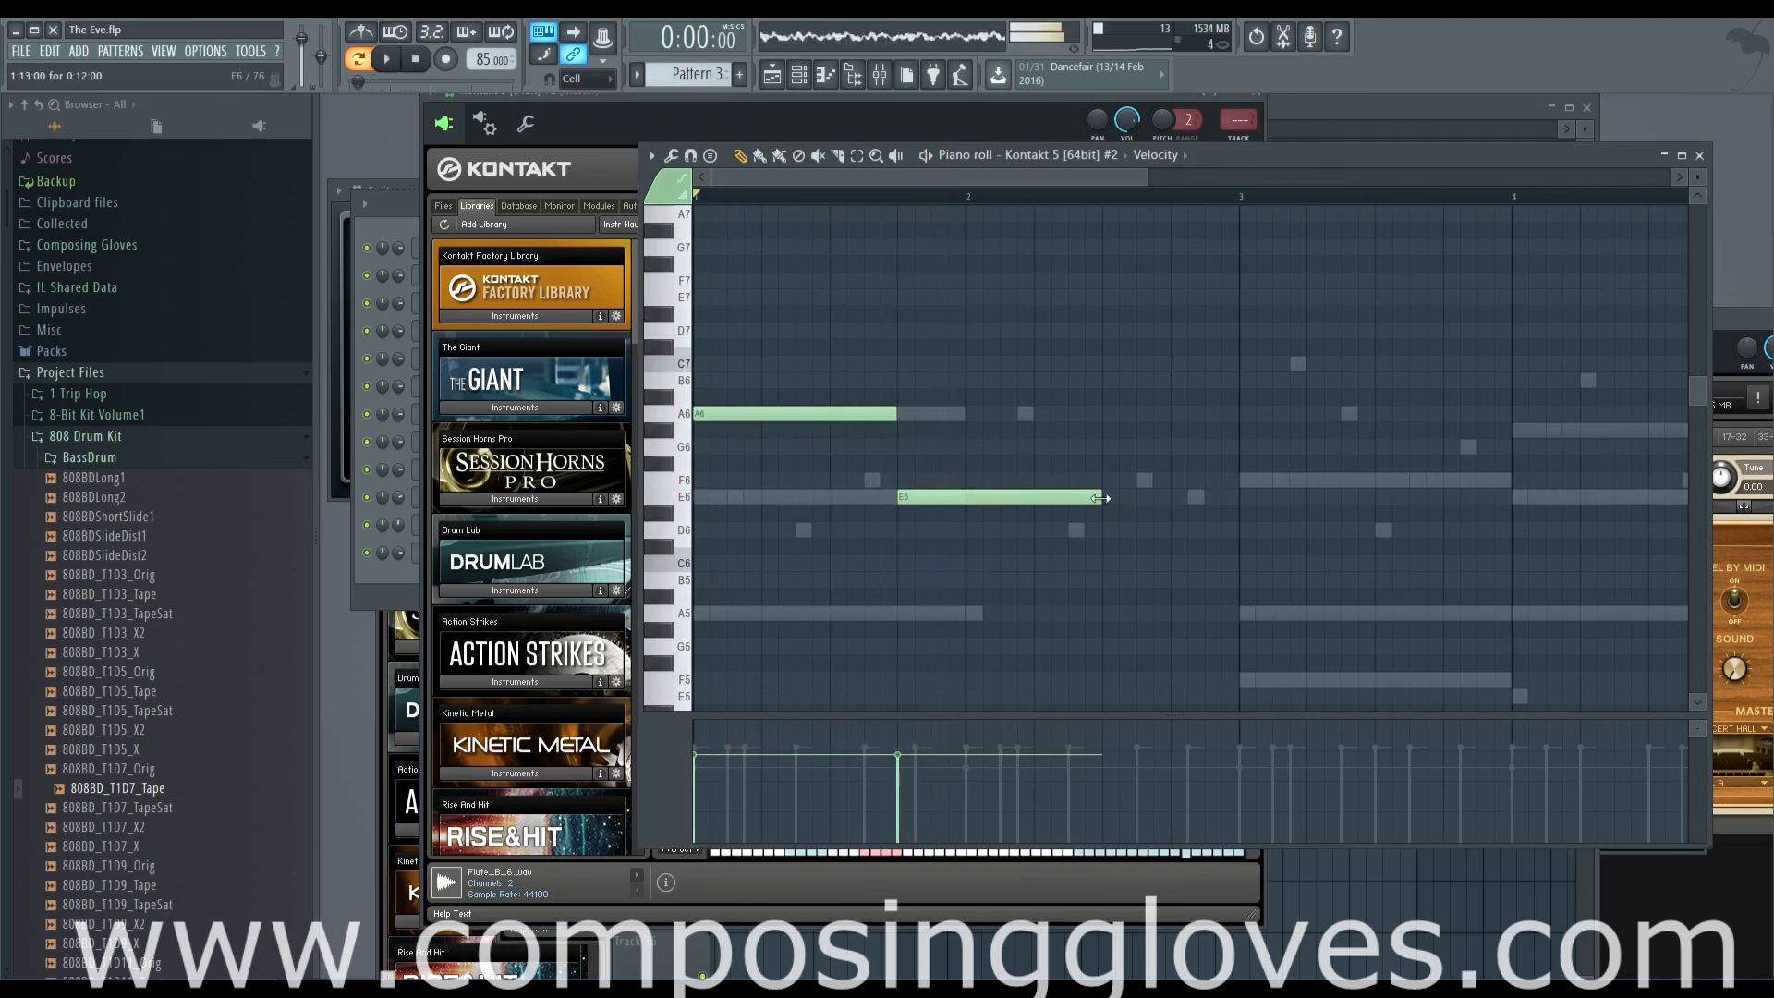
Try shortening the flute's E6 note to four steps and placing other notes after it in bar 2
{"action": "key", "text": "space"}
{"action": "left_click_drag", "start_coordinate": [1029, 480], "coordinate": [1159, 497]}
{"action": "key", "text": "space"}
{"action": "left_click", "coordinate": [998, 499]}
{"action": "right_click", "coordinate": [1070, 500]}
{"action": "key", "text": "space"}
{"action": "right_click", "coordinate": [1158, 497]}
Try a D6 and a four-step F6 at the start of bar 2, followed by an E6 on step 5
{"action": "left_click", "coordinate": [989, 532]}
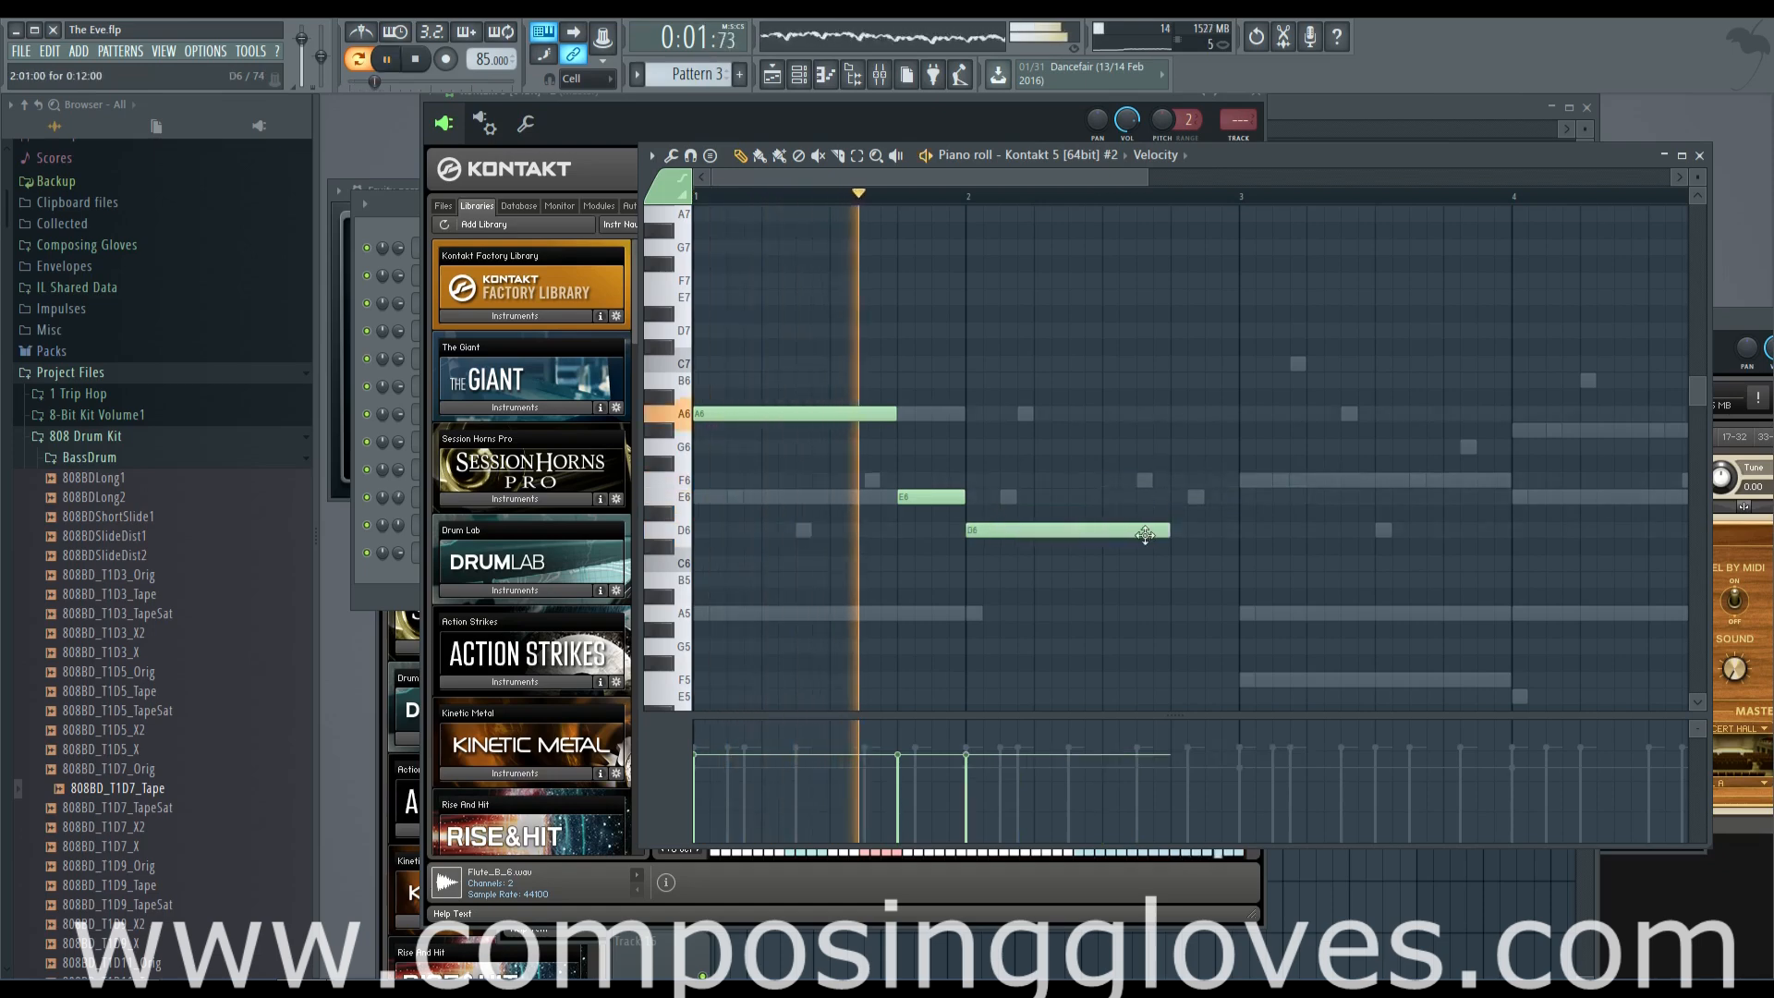
{"action": "left_click_drag", "start_coordinate": [1171, 531], "coordinate": [1014, 475]}
{"action": "key", "text": "space"}
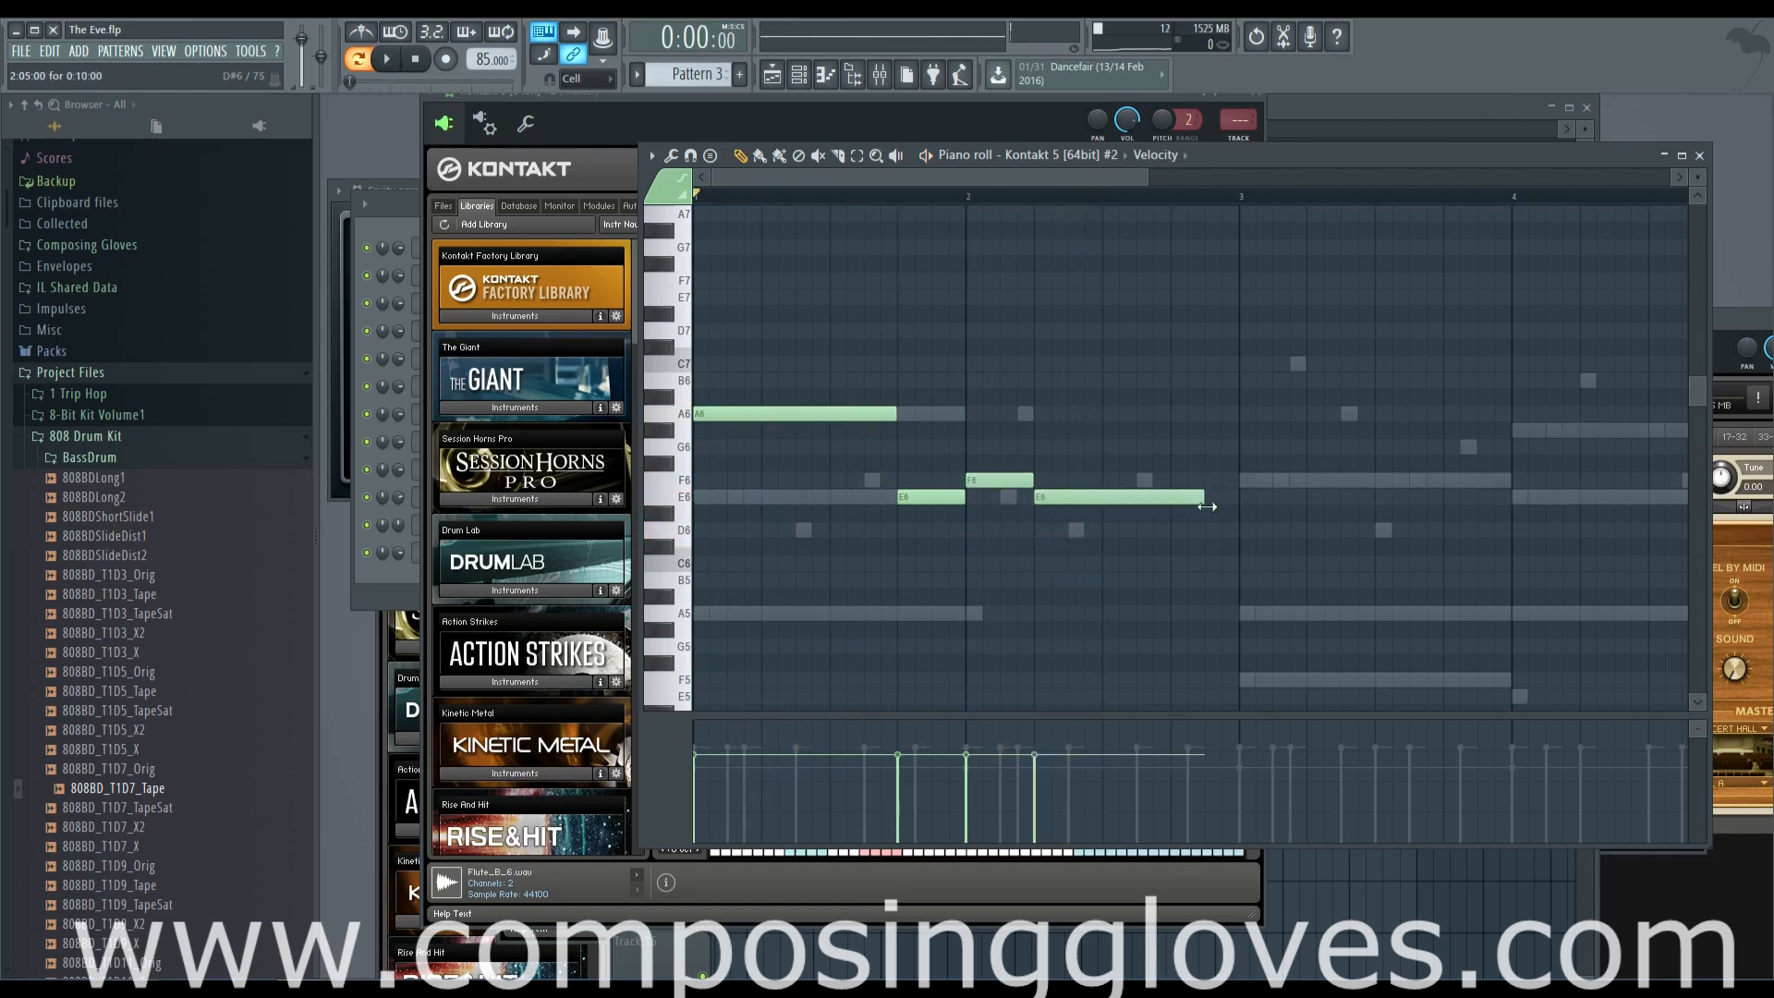
{"action": "left_click_drag", "start_coordinate": [995, 496], "coordinate": [998, 497]}
{"action": "right_click", "coordinate": [1000, 499]}
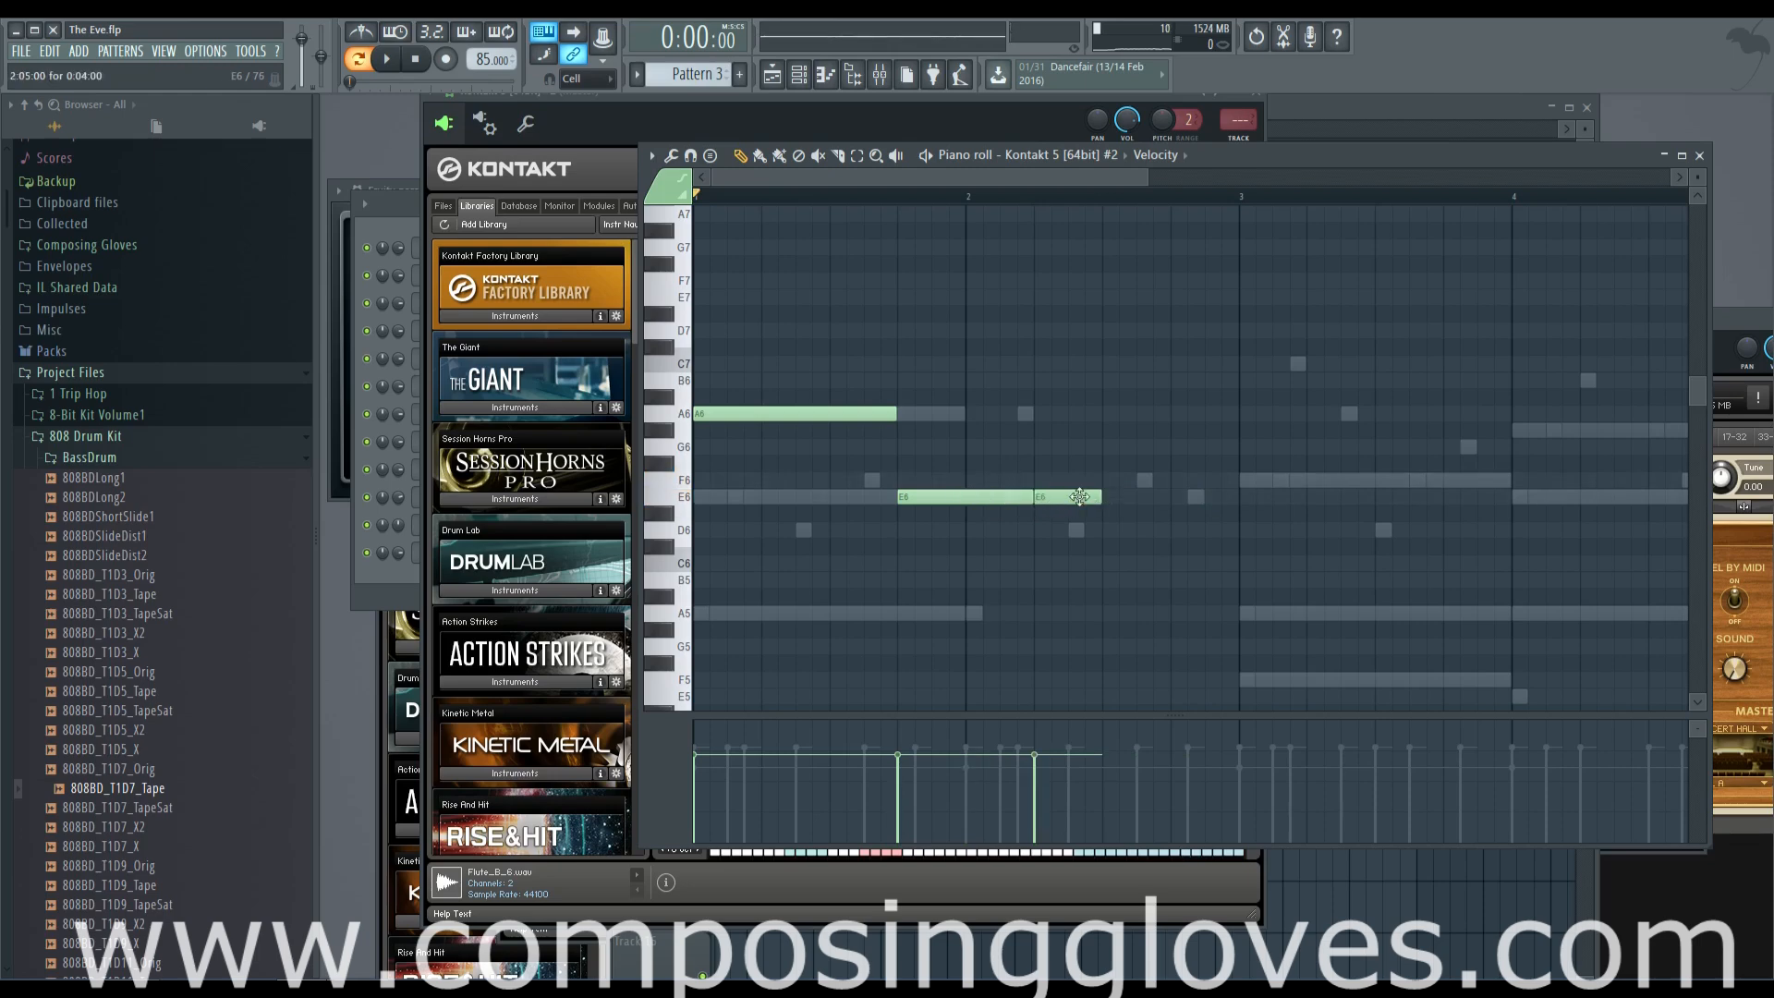
Add a four-step F6 at step 9 of bar 2 and a four-step E6 at step 13, checking them in playback
{"action": "left_click", "coordinate": [1109, 481]}
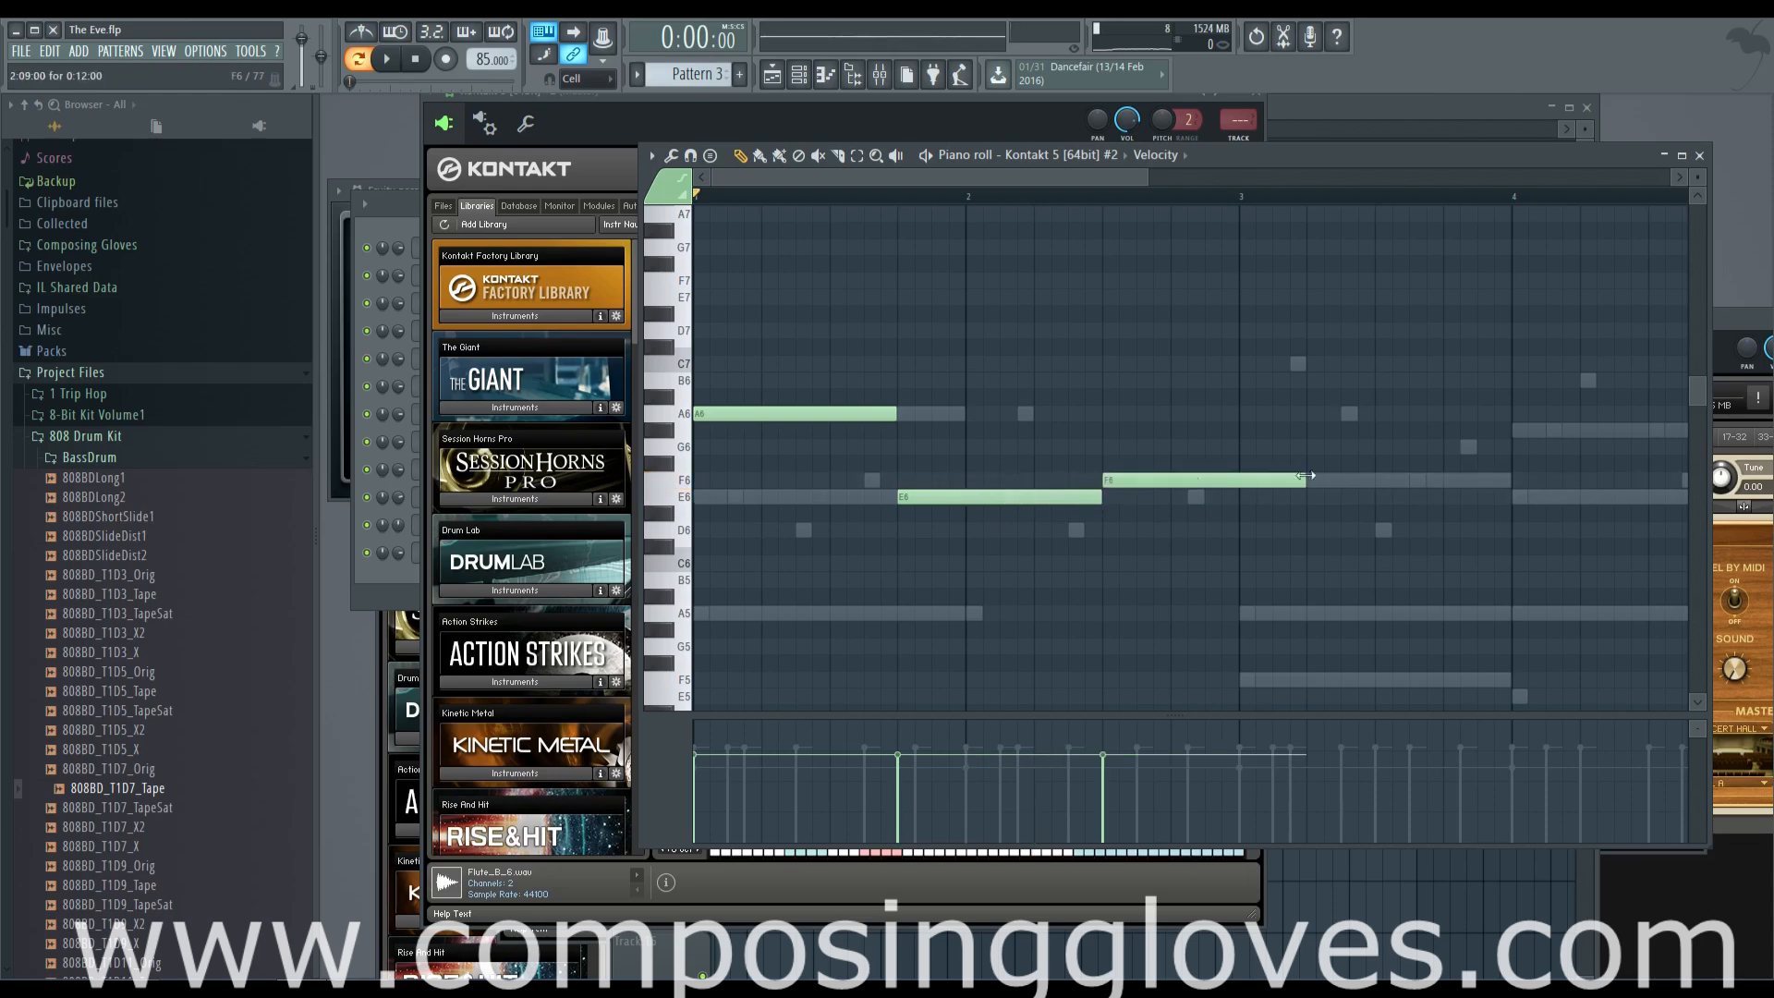
{"action": "key", "text": "space"}
{"action": "left_click_drag", "start_coordinate": [1307, 480], "coordinate": [1166, 484]}
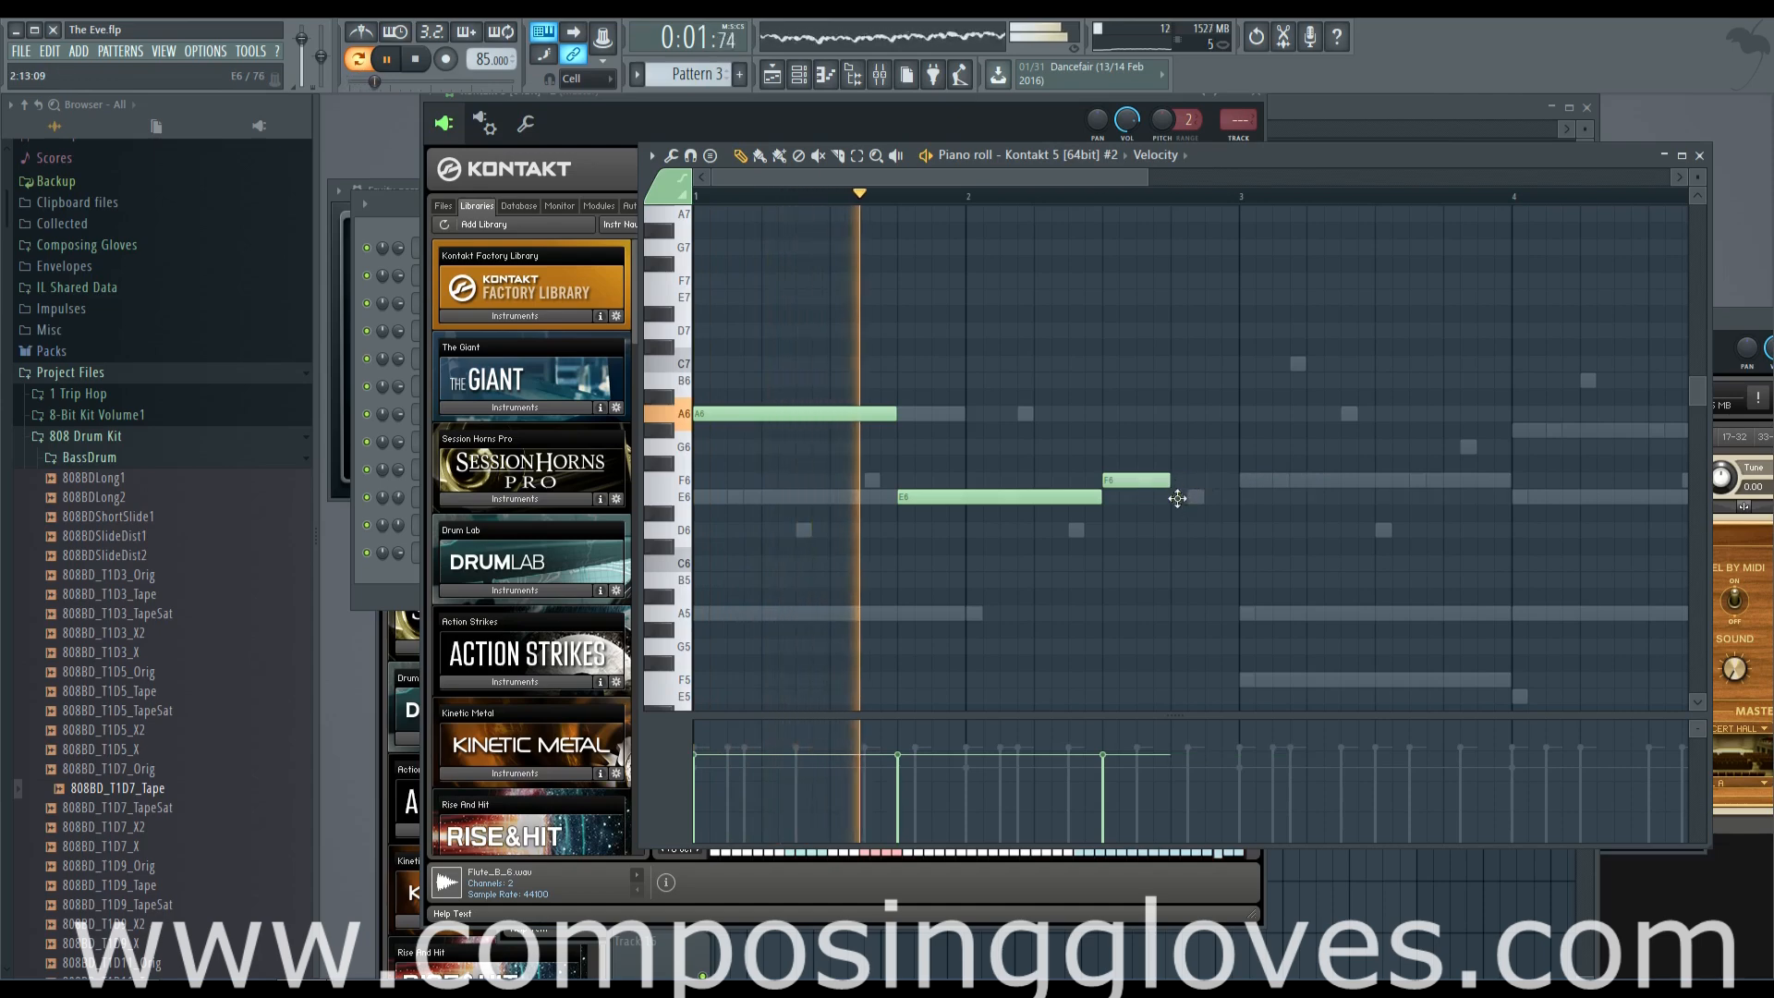
{"action": "left_click", "coordinate": [1183, 499]}
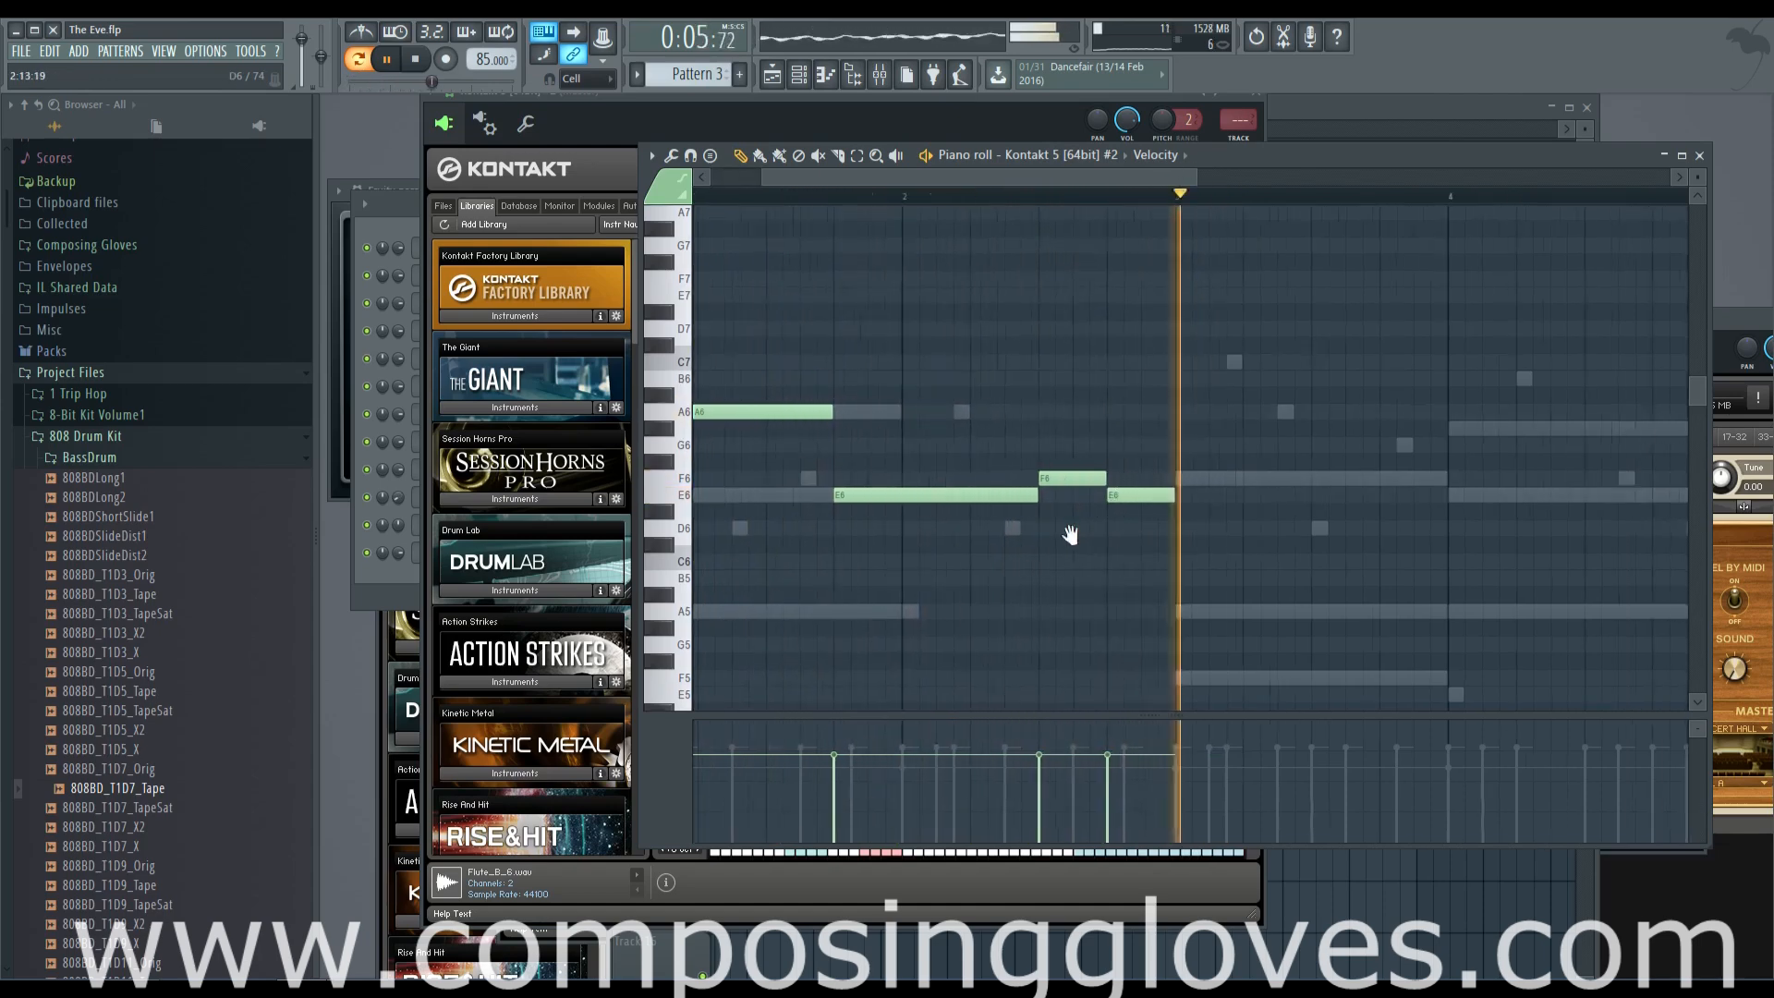
Add an eight-step D6 at the start of bar 3, followed by two-step E6, F6, G6 and G#6 notes
{"action": "key", "text": "space"}
{"action": "left_click_drag", "start_coordinate": [1050, 526], "coordinate": [1122, 526]}
{"action": "key", "text": "space"}
{"action": "left_click", "coordinate": [1146, 476]}
{"action": "left_click_drag", "start_coordinate": [1254, 475], "coordinate": [1146, 493]}
{"action": "left_click", "coordinate": [1172, 475]}
{"action": "left_click", "coordinate": [1210, 443]}
{"action": "left_click", "coordinate": [1243, 426]}
{"action": "key", "text": "space"}
Extend the G#6 to six steps into bar 4, then add an eight-step B6 and a four-step G#6 after it
{"action": "left_click", "coordinate": [1268, 425]}
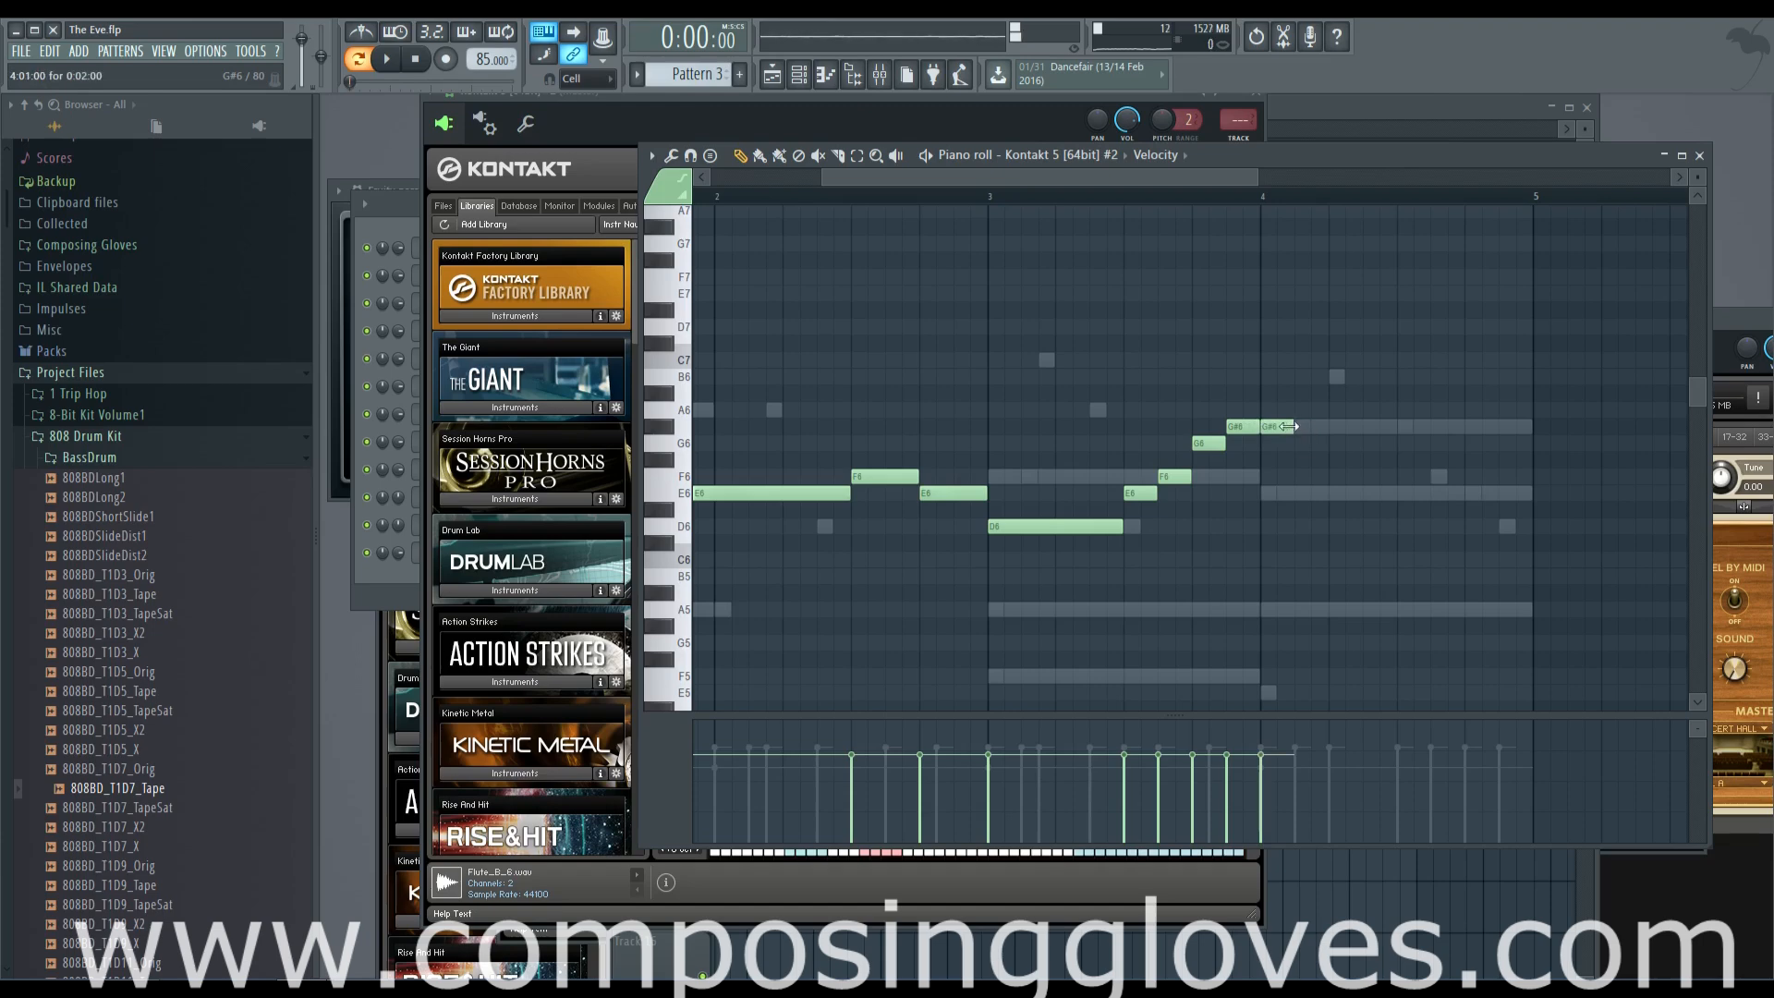
{"action": "left_click", "coordinate": [1349, 374]}
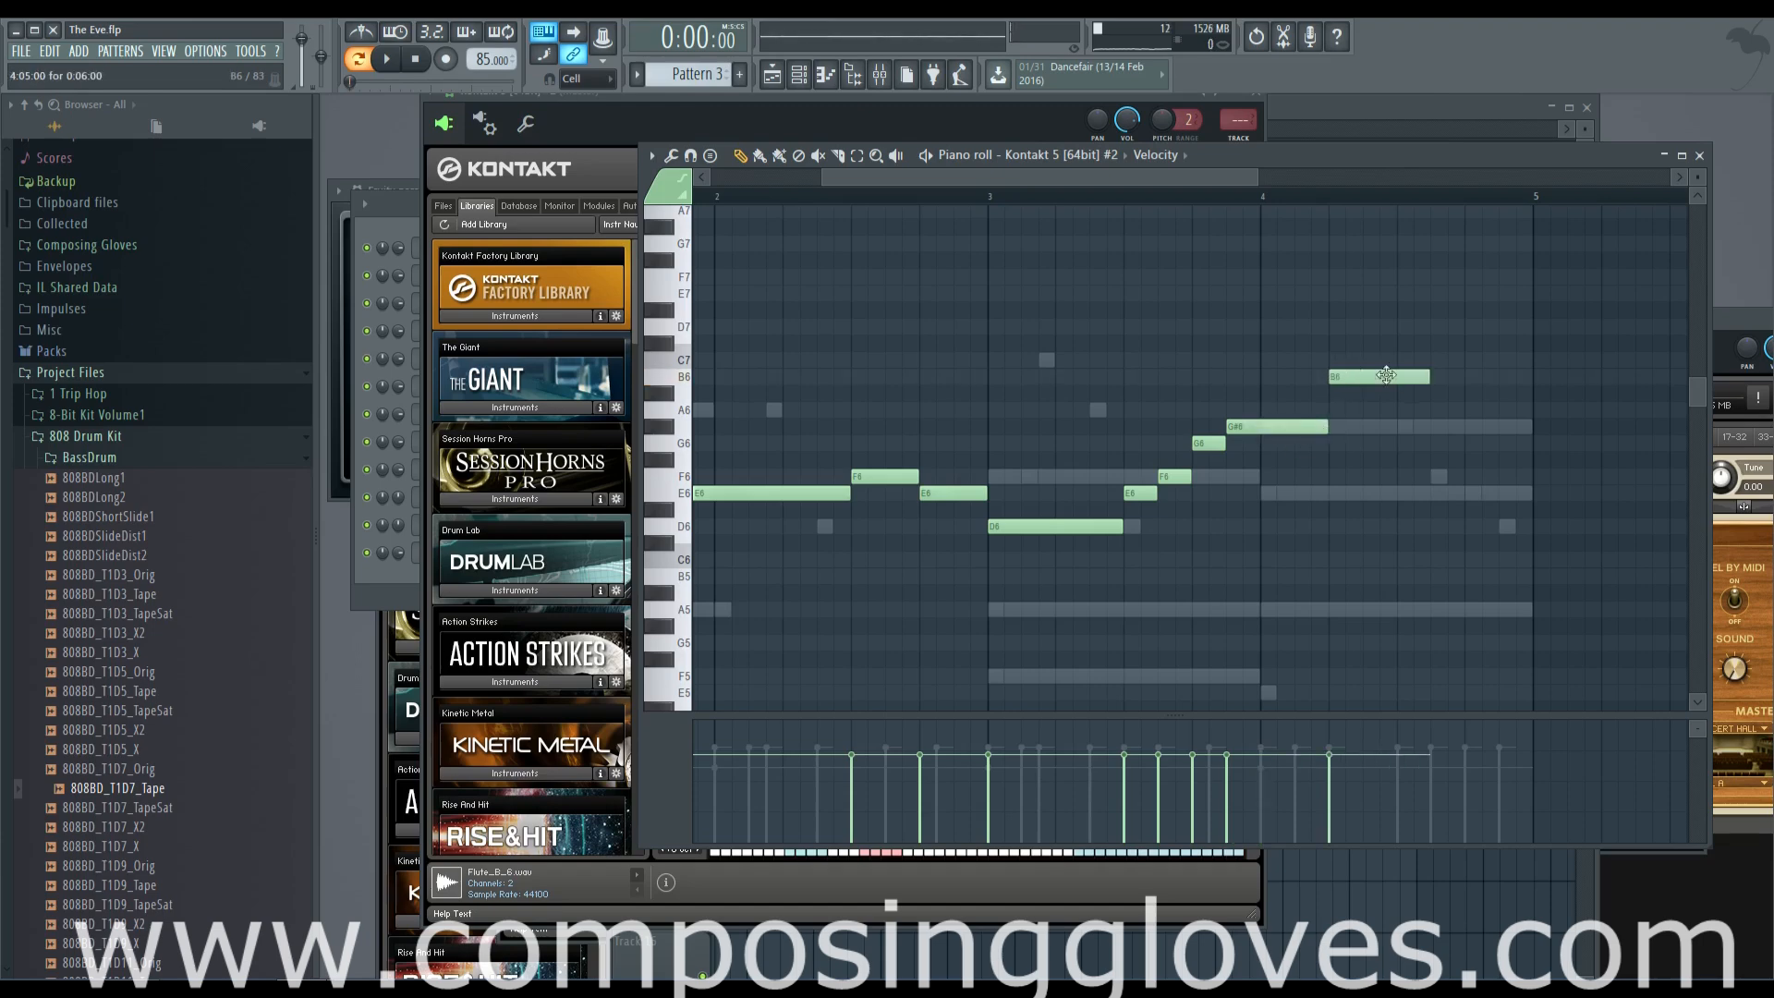
{"action": "left_click", "coordinate": [1480, 427]}
{"action": "left_click_drag", "start_coordinate": [1601, 425], "coordinate": [1534, 438]}
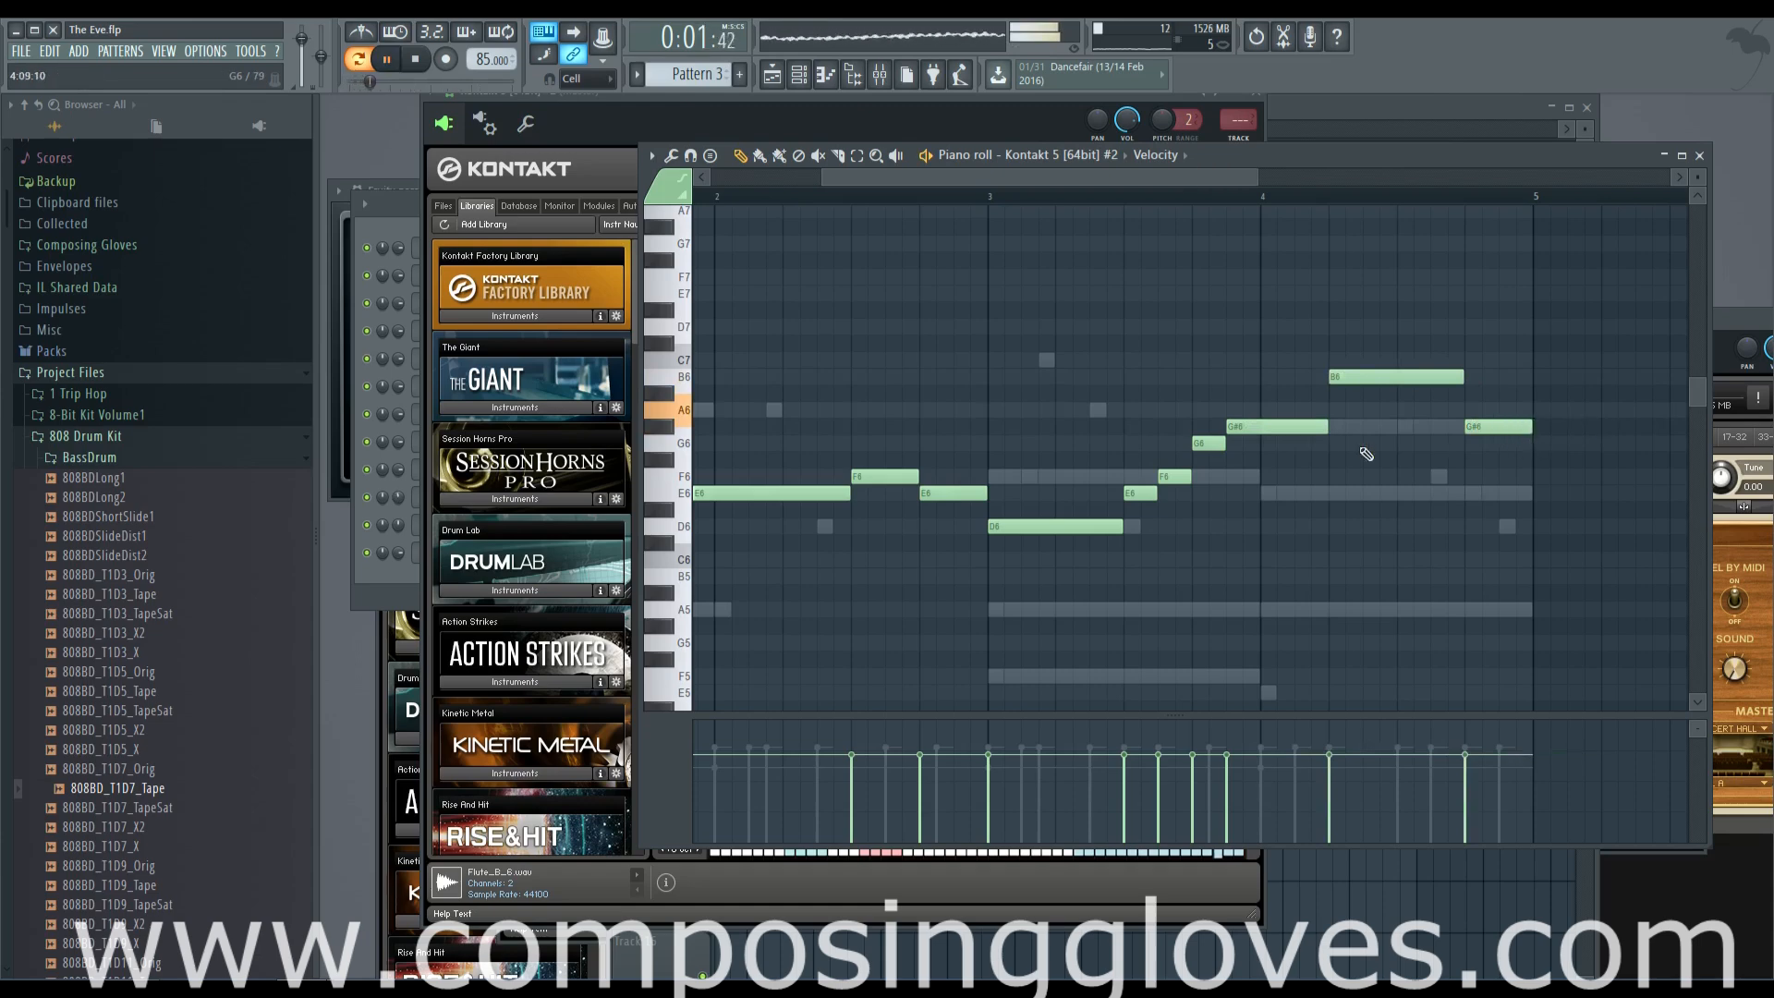
Select the 12-step E6 note that starts at step 13 of bar 1 and lower its velocity slightly
{"action": "scroll", "coordinate": [1525, 462], "scroll_direction": "left", "scroll_amount": 3}
{"action": "scroll", "coordinate": [1063, 457], "scroll_direction": "down", "scroll_amount": 2}
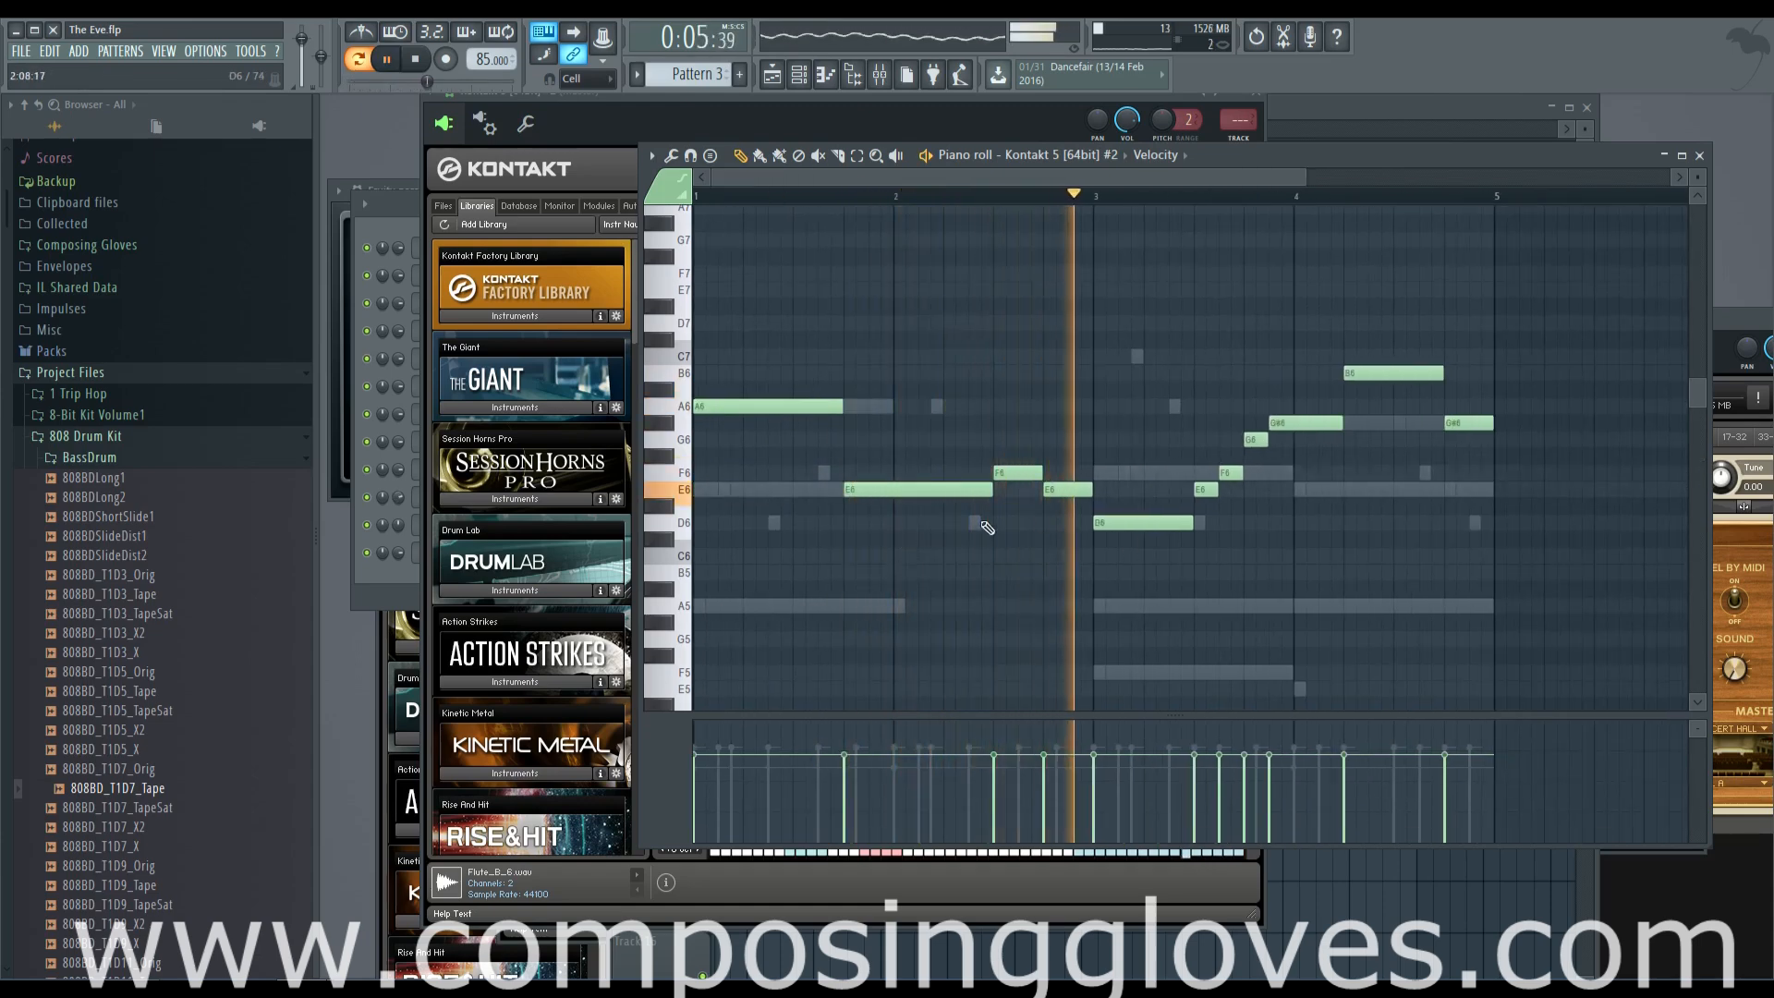
{"action": "left_click", "coordinate": [901, 491], "text": "ctrl"}
{"action": "left_click", "coordinate": [847, 774]}
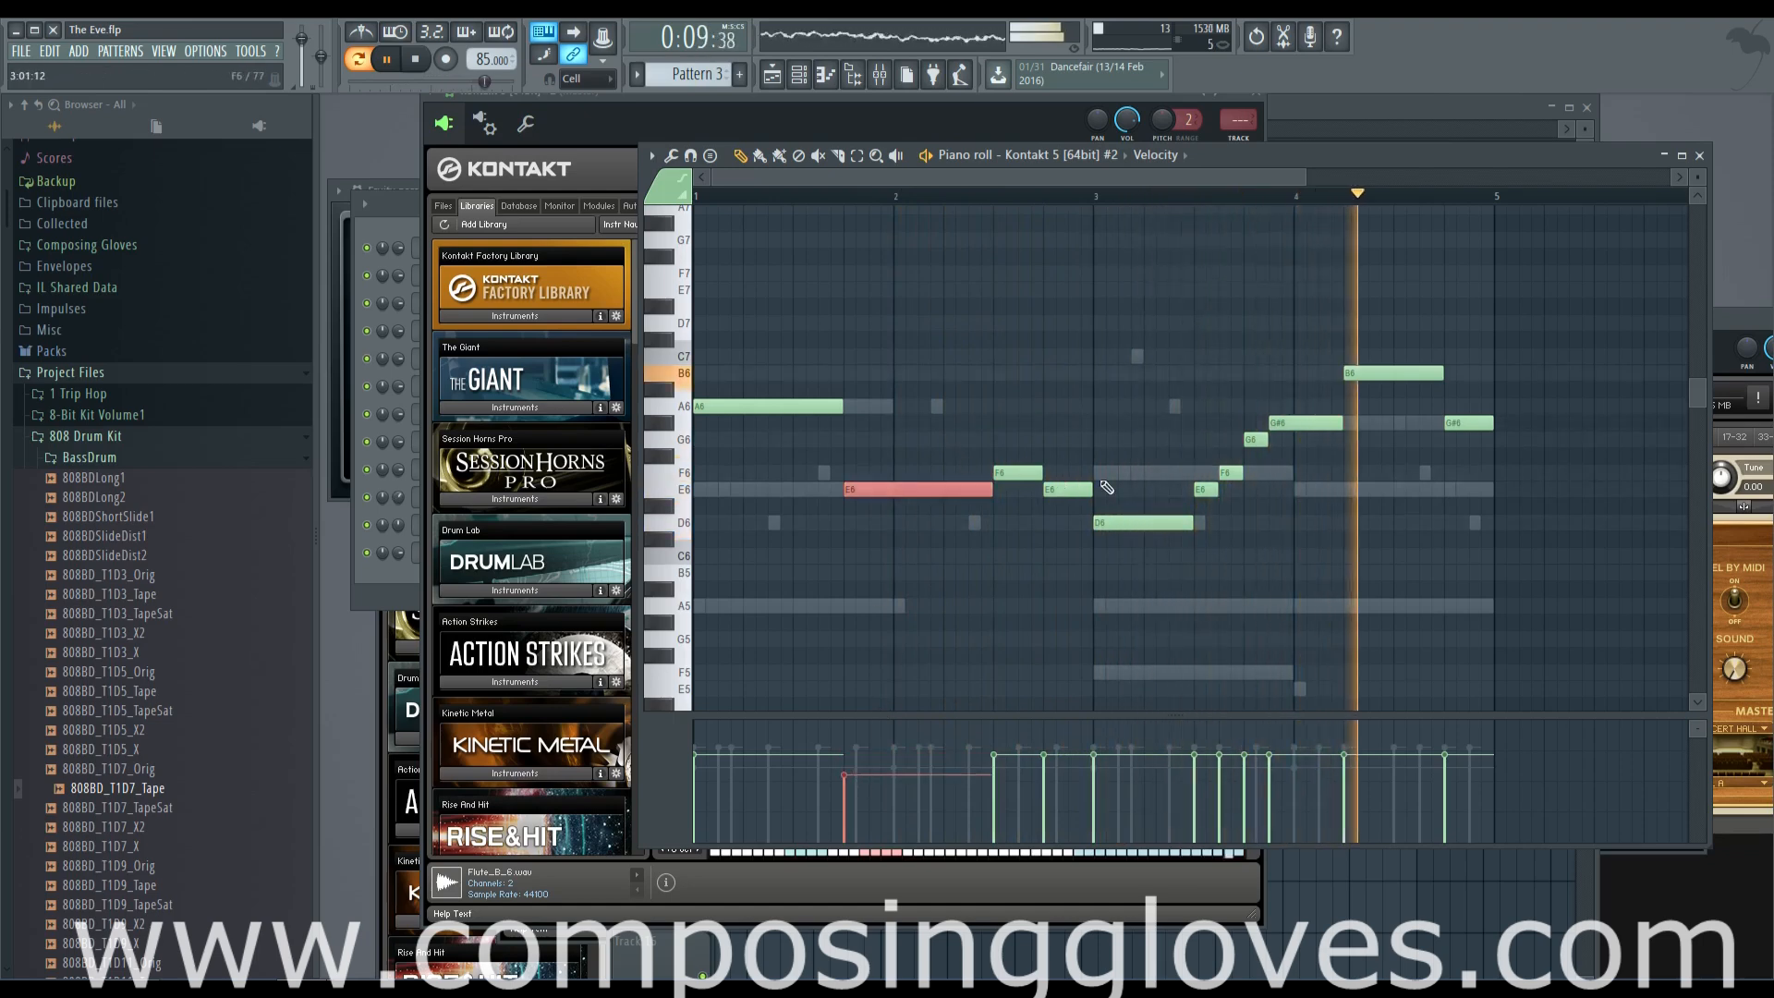
Open the flute's Kontakt instance, set the instrument volume to about 2.1 and its Sound control to 24%
{"action": "left_click", "coordinate": [395, 573]}
{"action": "left_click", "coordinate": [490, 557]}
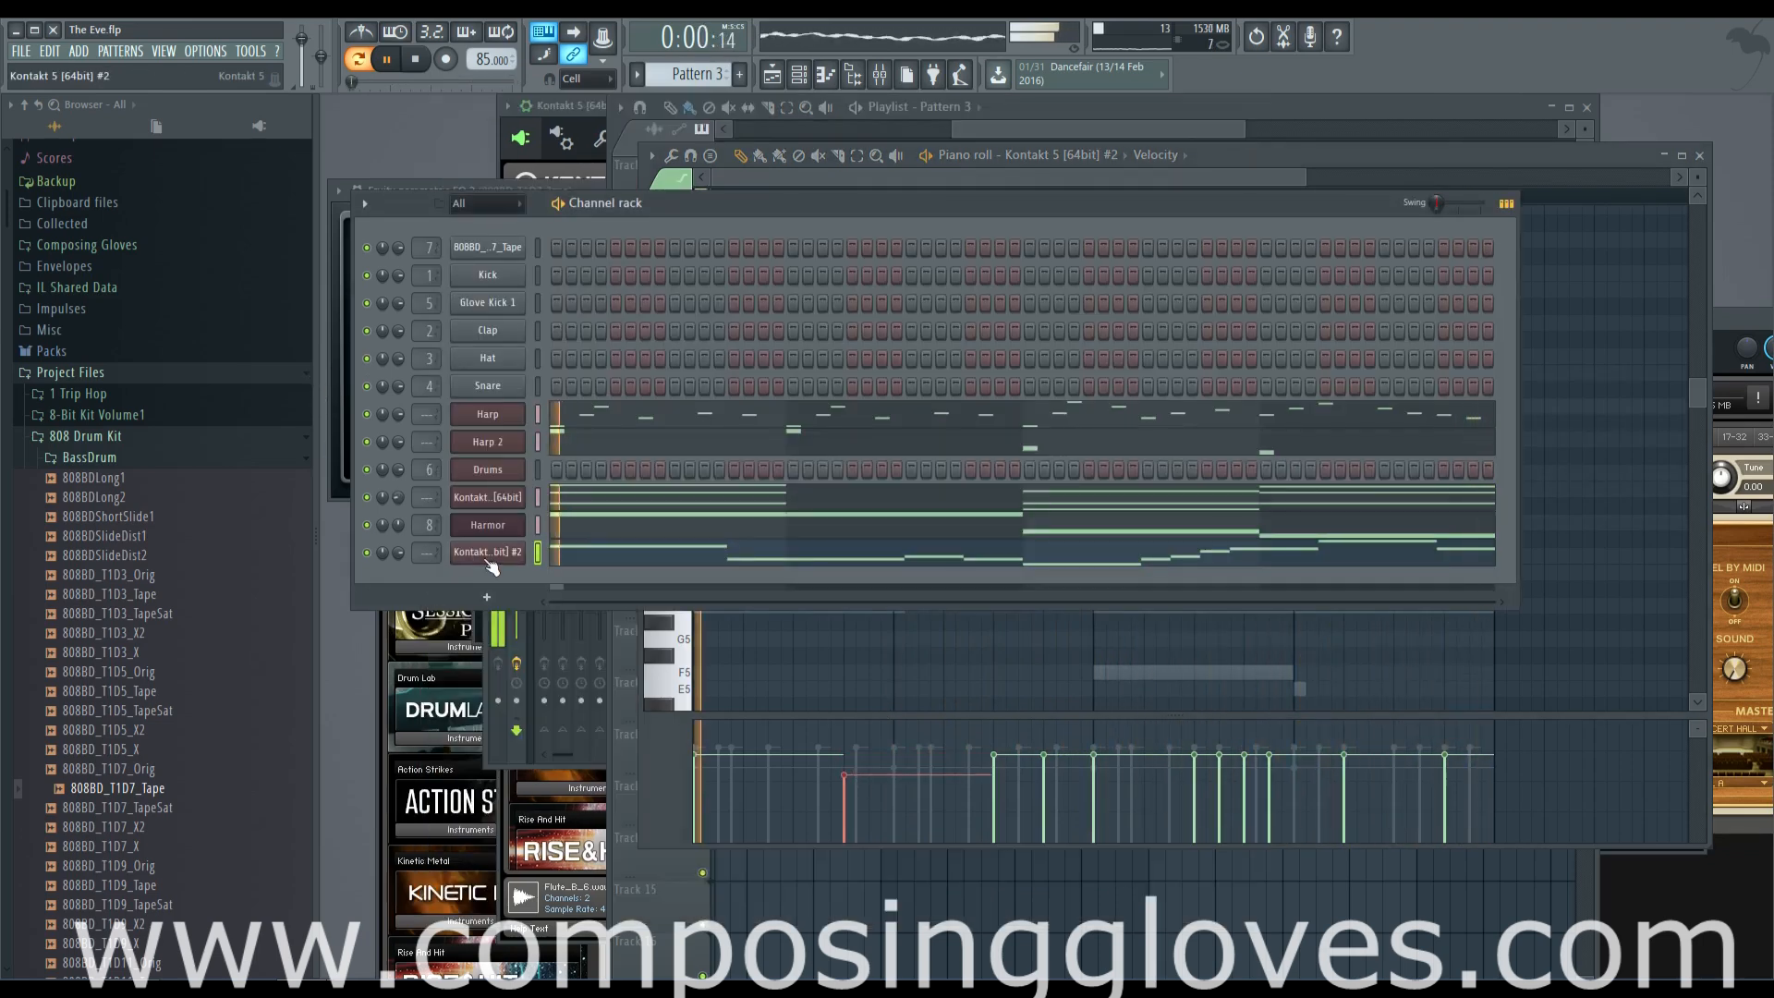
{"action": "left_click", "coordinate": [489, 557]}
{"action": "left_click_drag", "start_coordinate": [1181, 279], "coordinate": [1193, 277]}
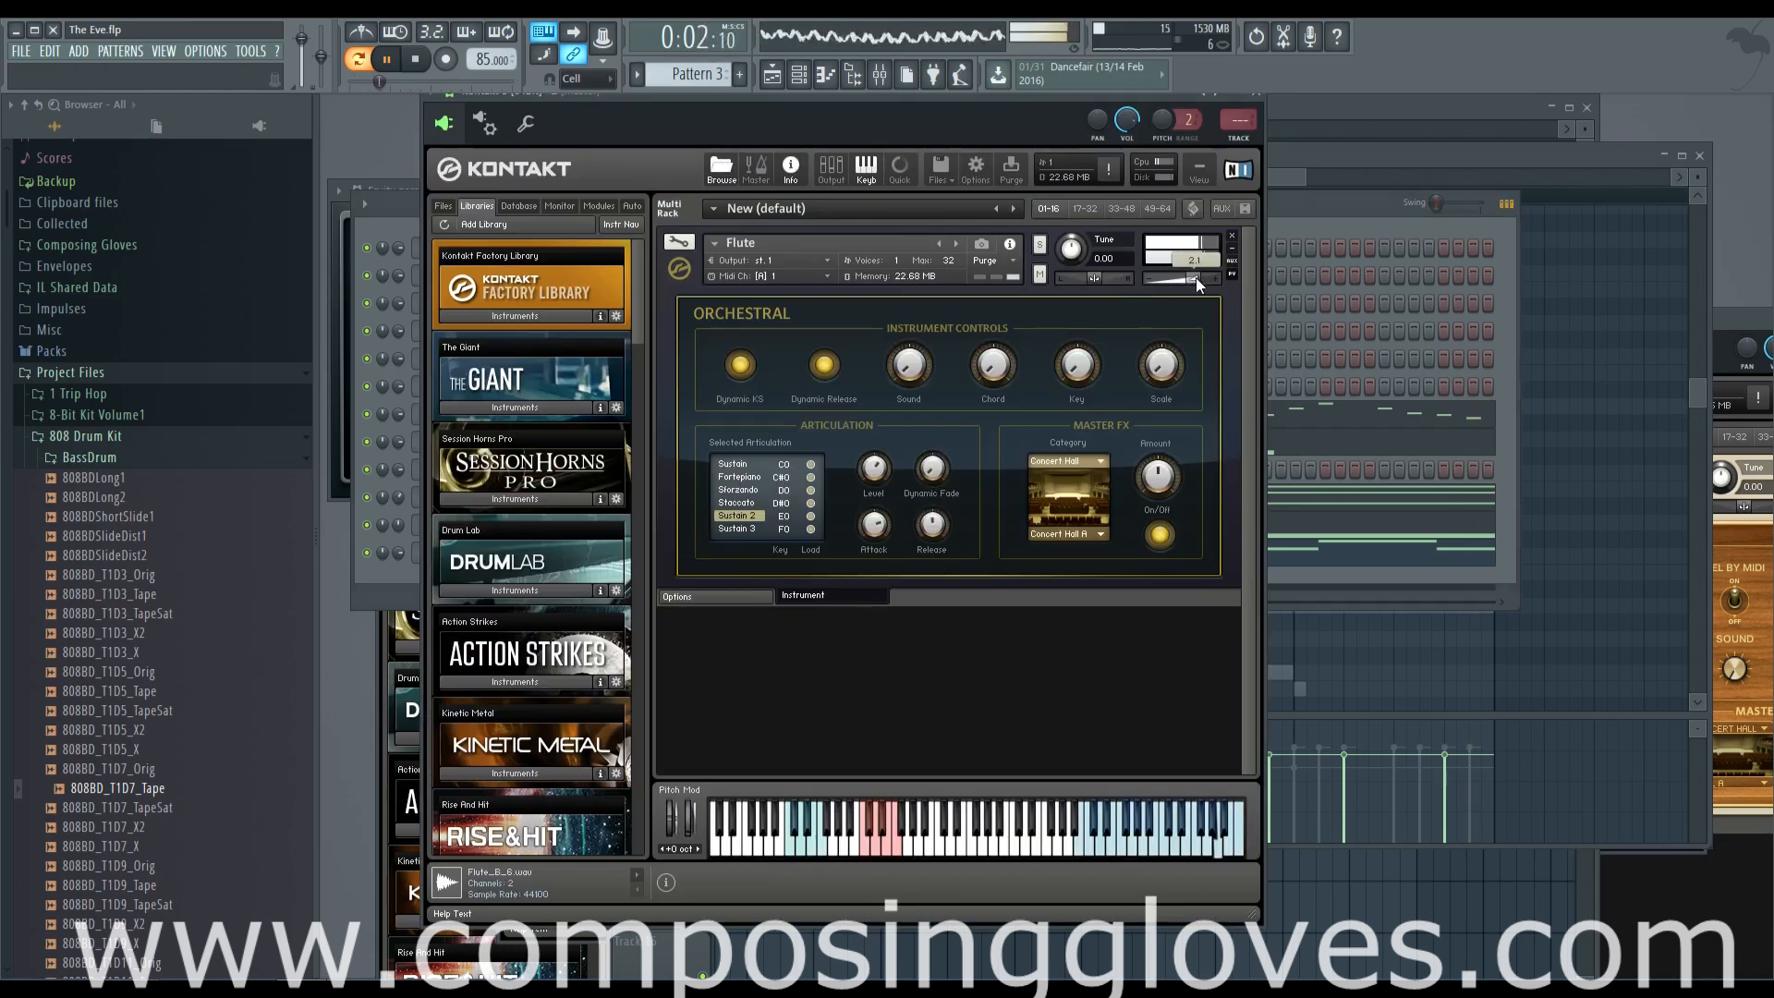
{"action": "left_click_drag", "start_coordinate": [906, 367], "coordinate": [908, 324]}
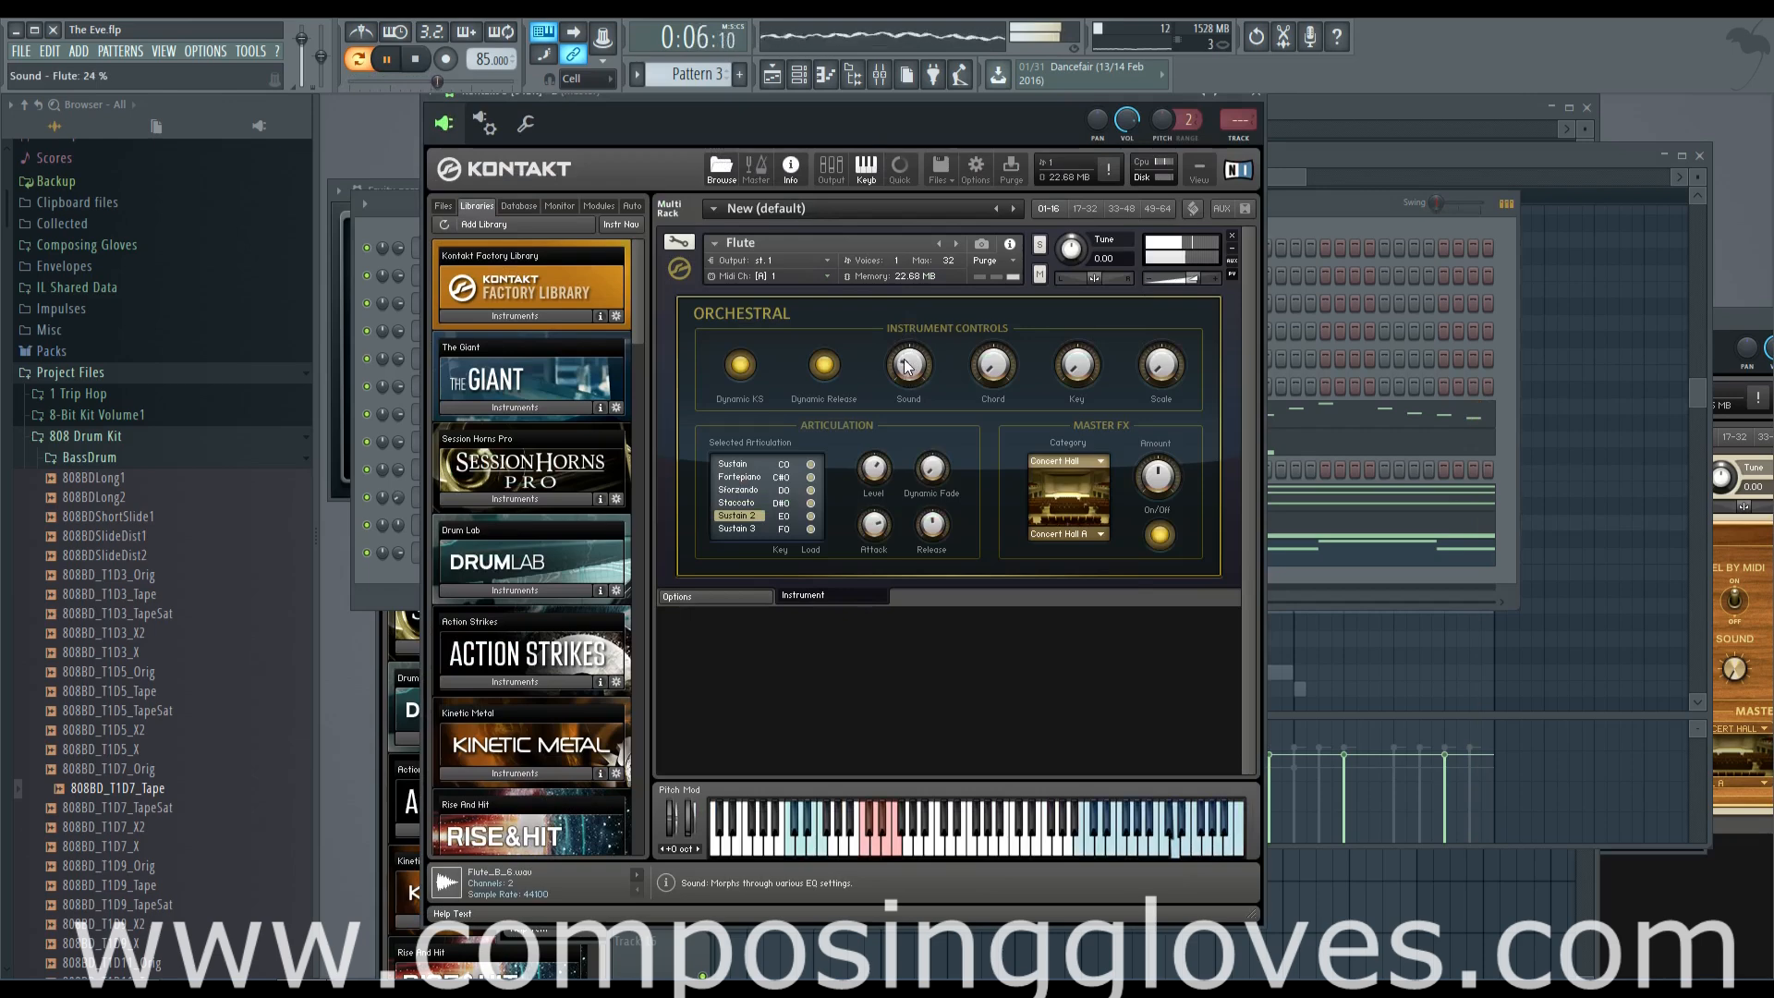
{"action": "left_click_drag", "start_coordinate": [909, 371], "coordinate": [909, 376]}
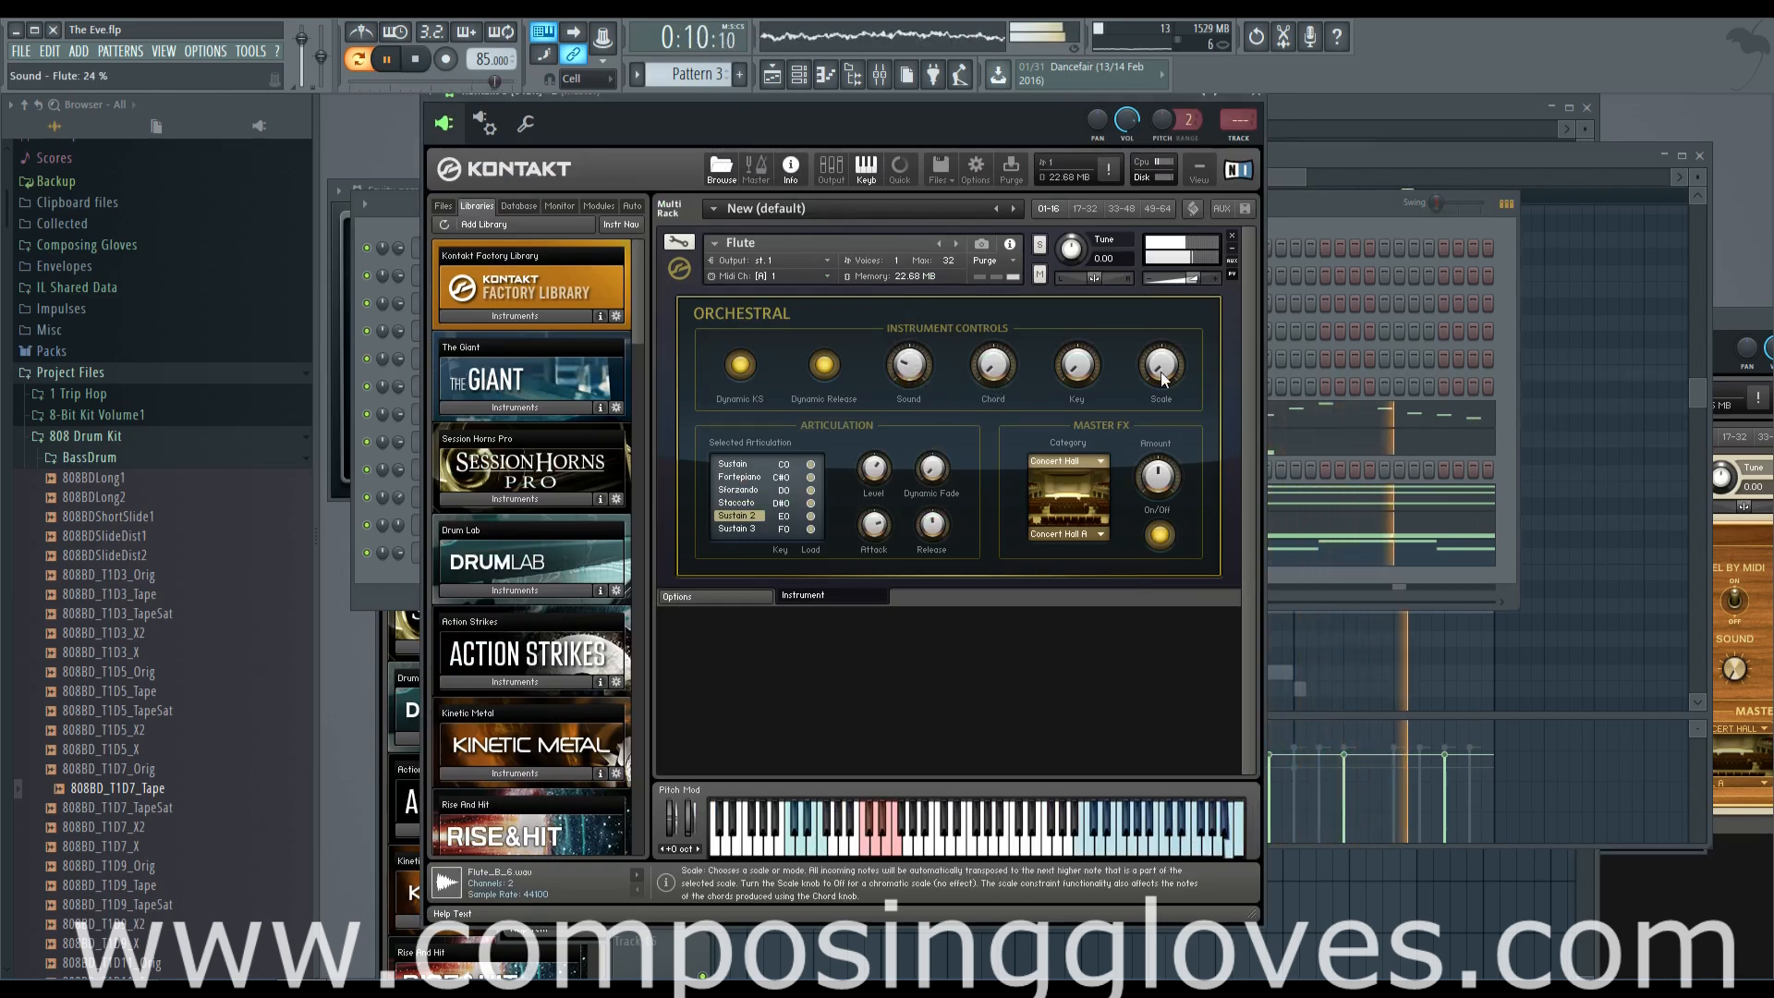
Stop playback and route the flute's Kontakt channel to mixer track 9
{"action": "left_click", "coordinate": [1291, 178]}
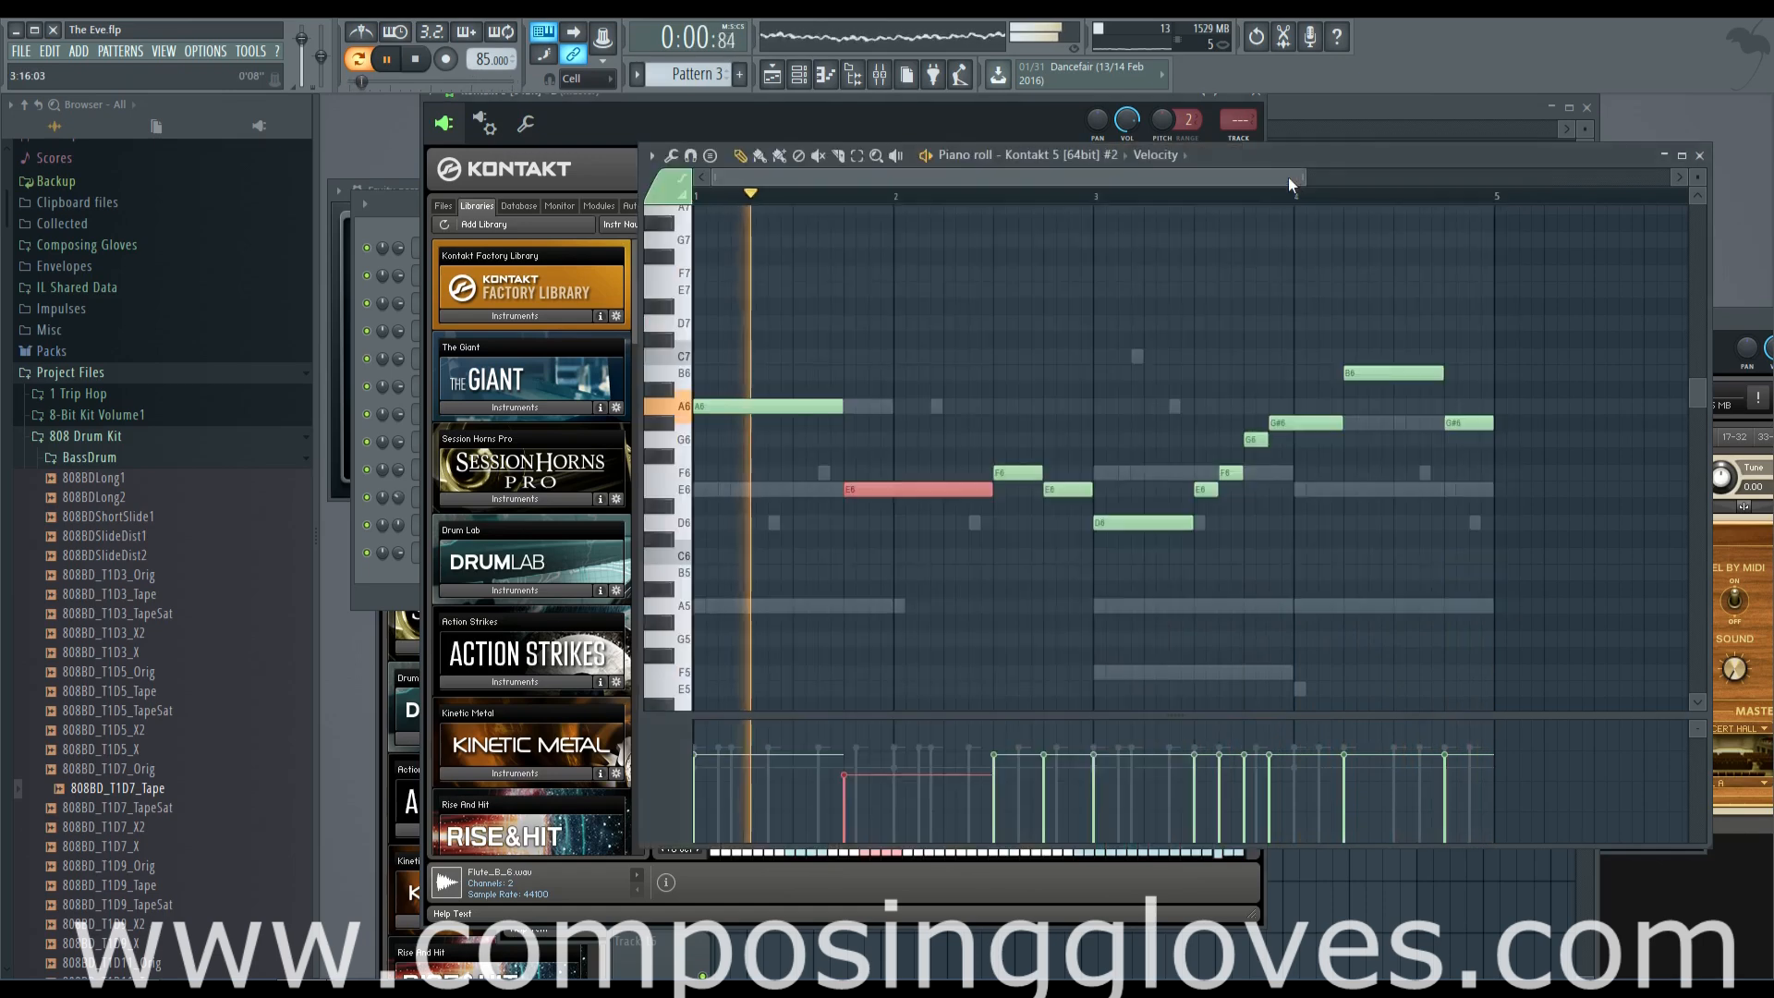
{"action": "key", "text": "space"}
{"action": "key", "text": "F6"}
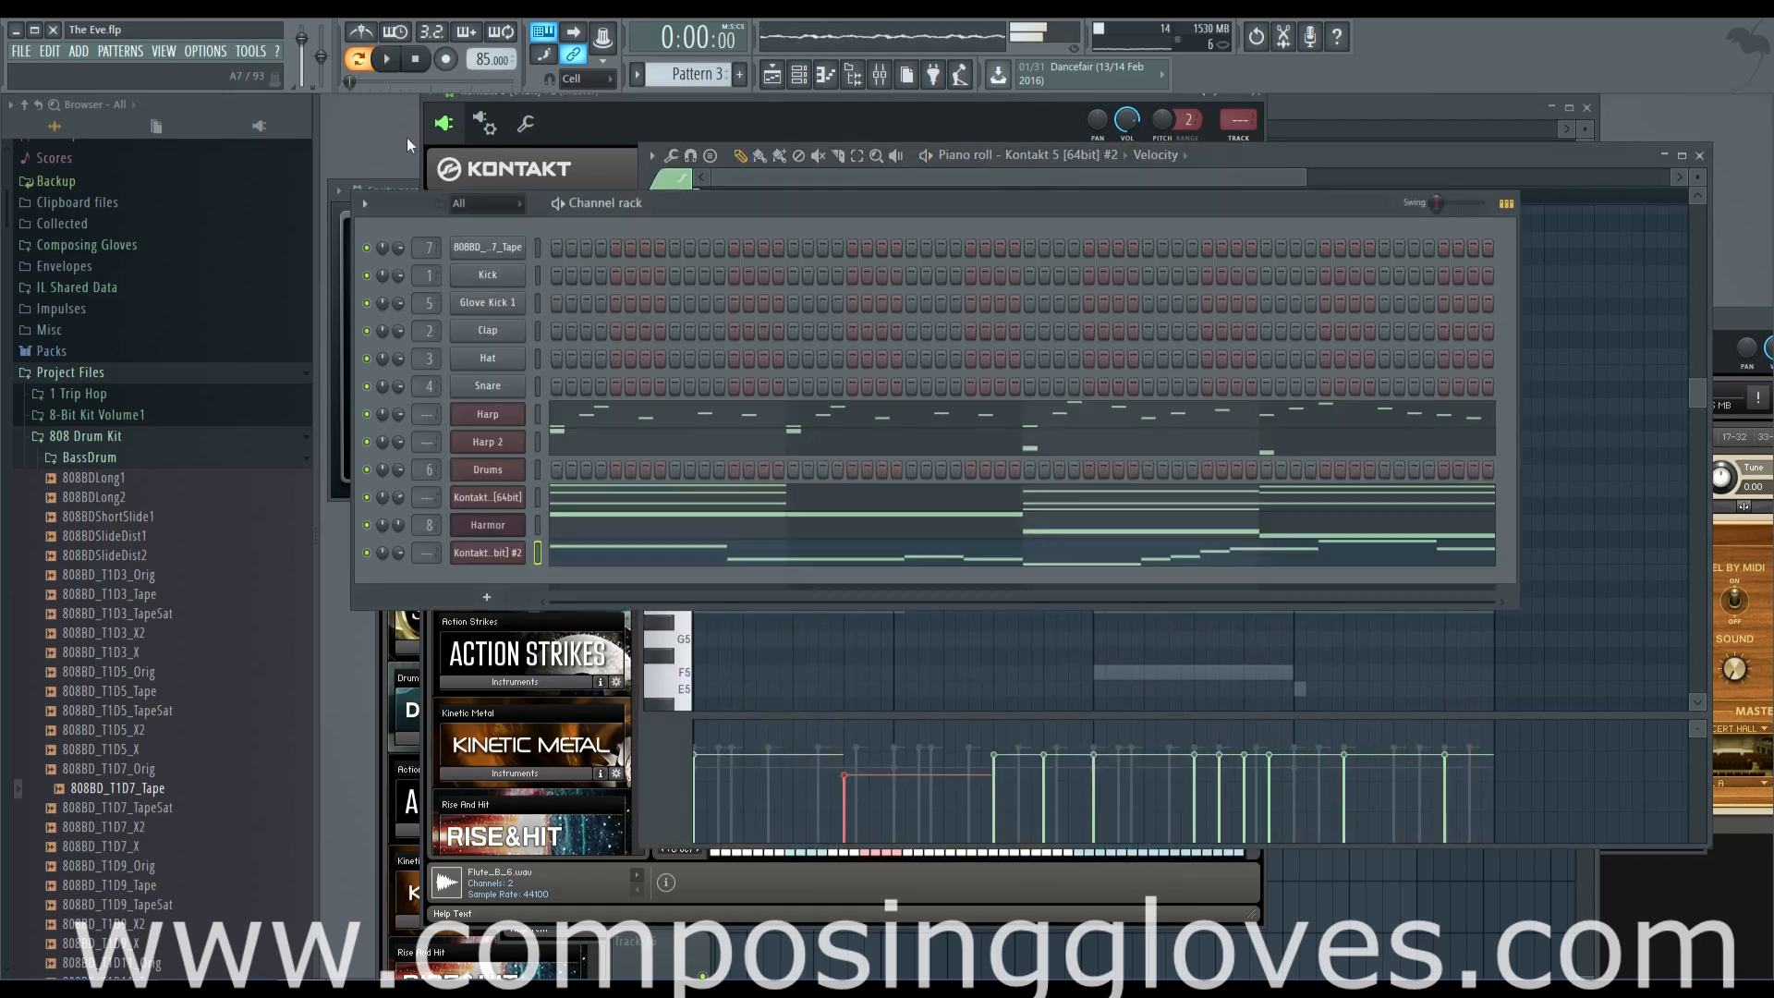
{"action": "left_click", "coordinate": [483, 552]}
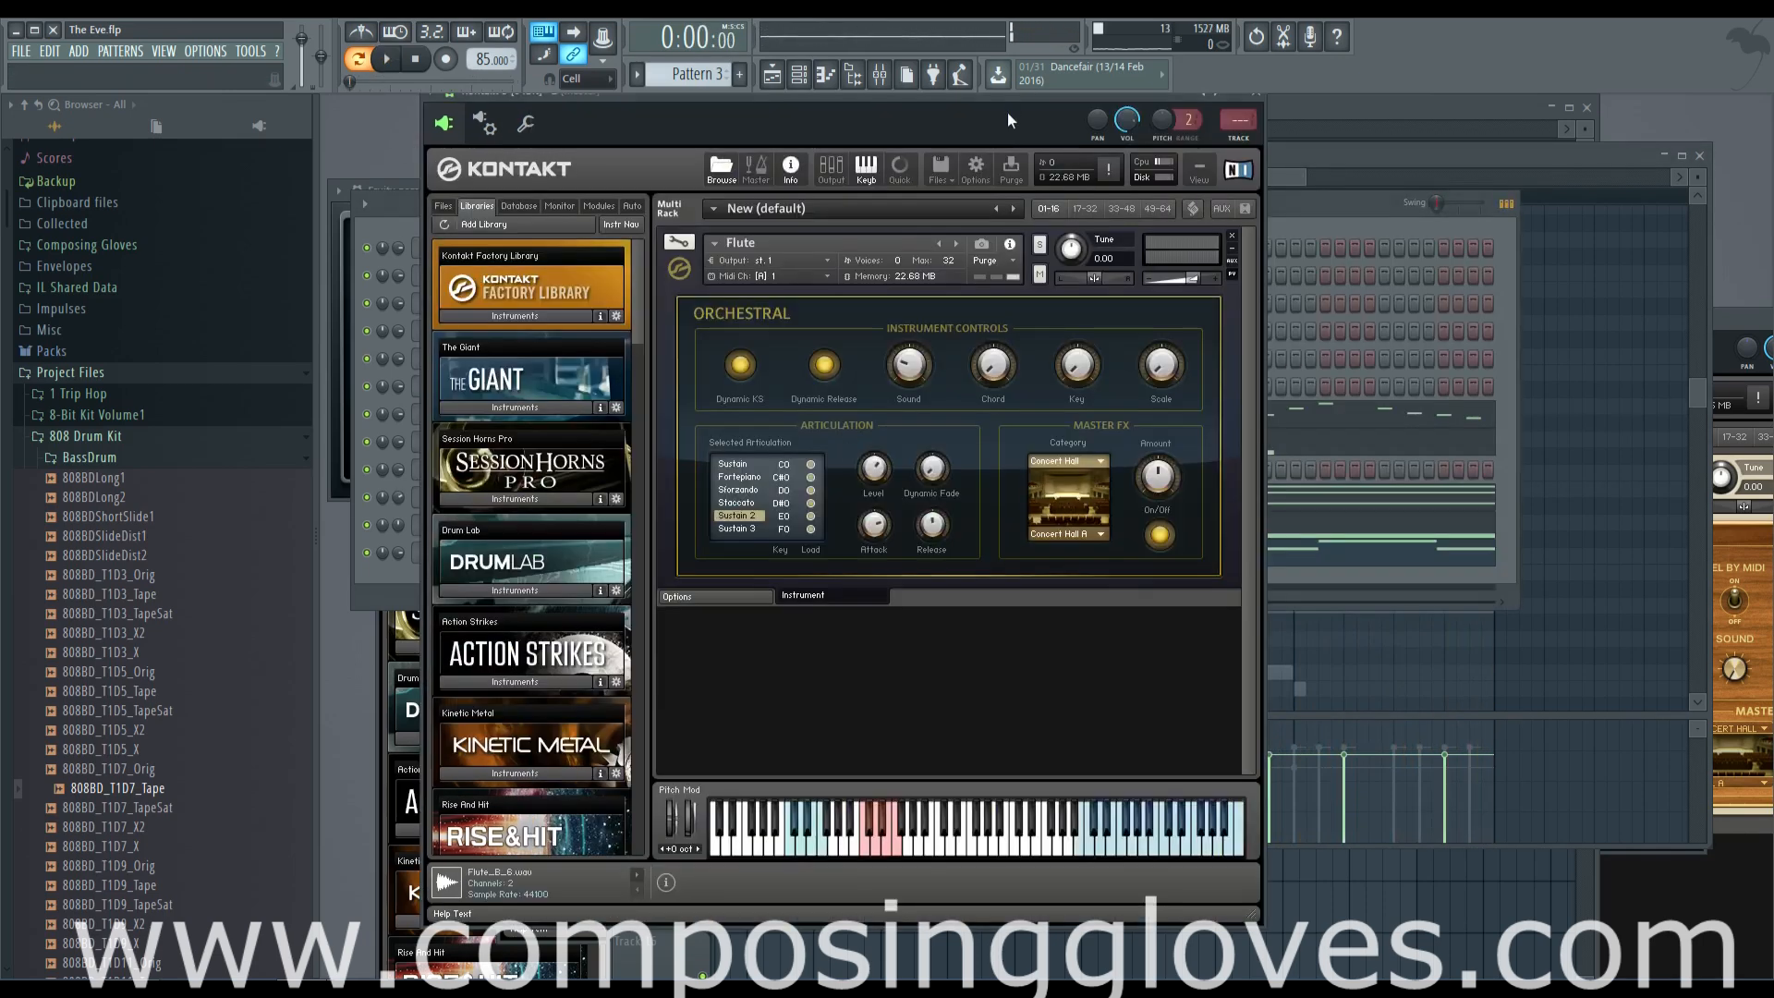
{"action": "key", "text": "ctrl+l"}
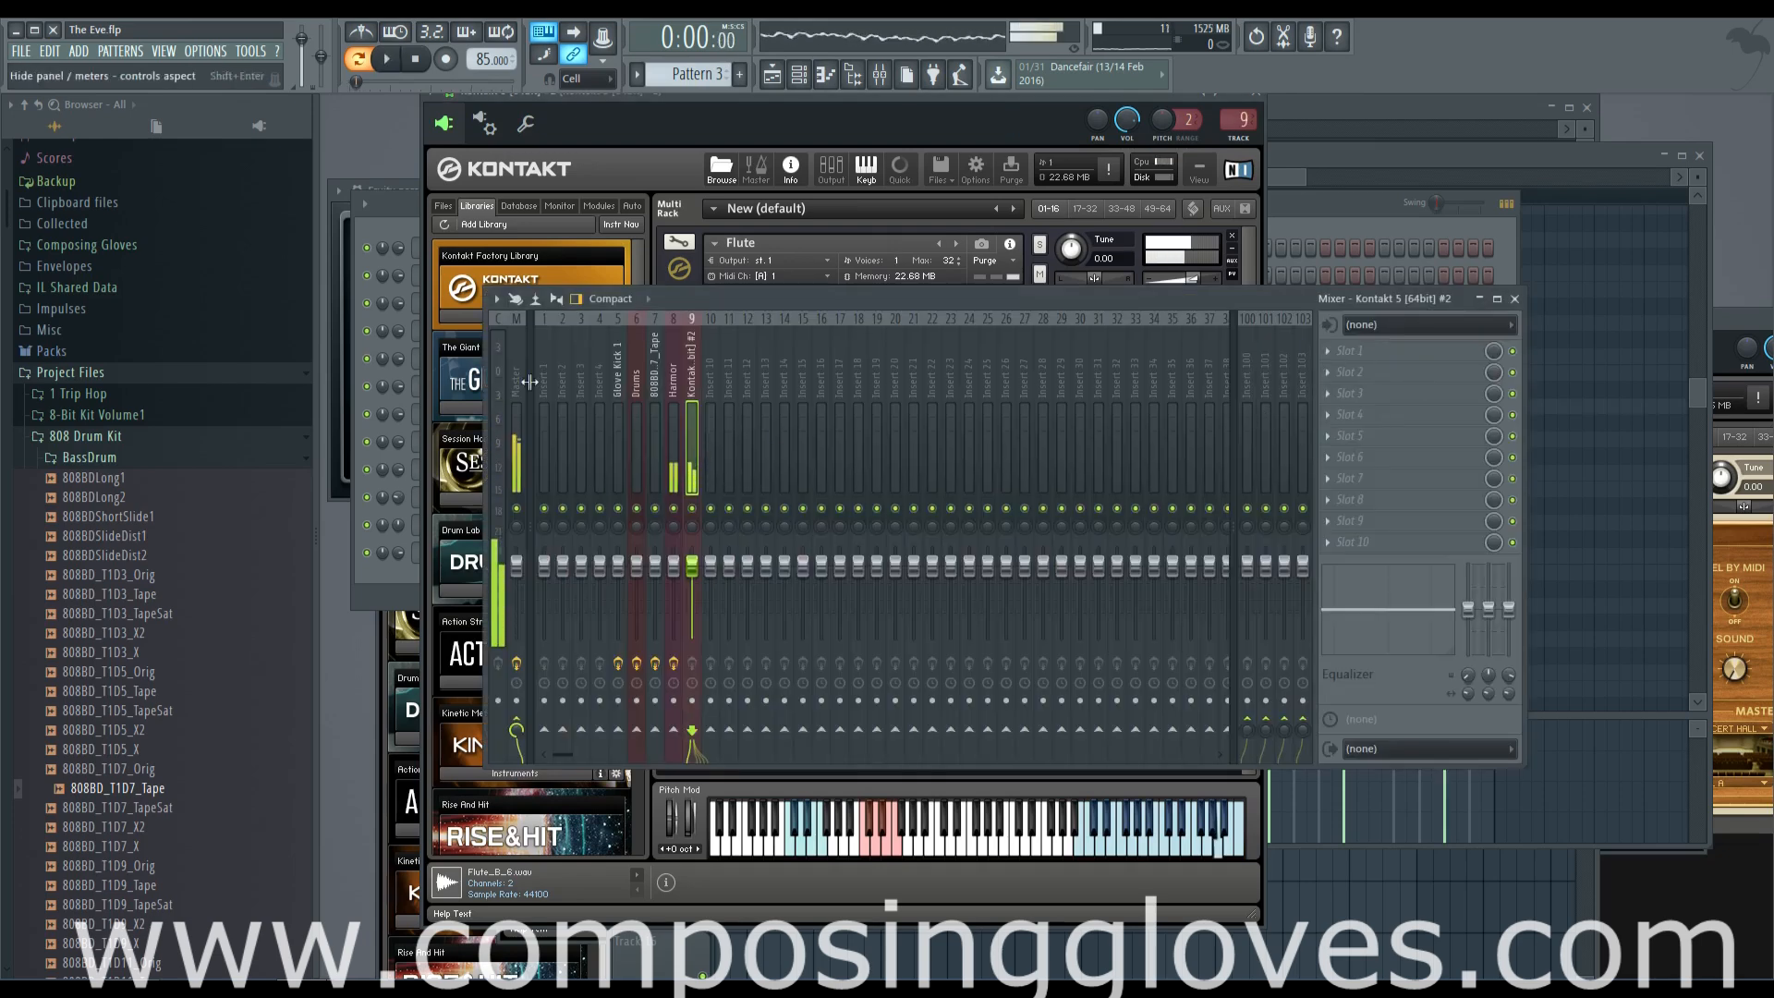
{"action": "key", "text": "F6"}
{"action": "left_click", "coordinate": [500, 557]}
{"action": "left_click", "coordinate": [500, 558]}
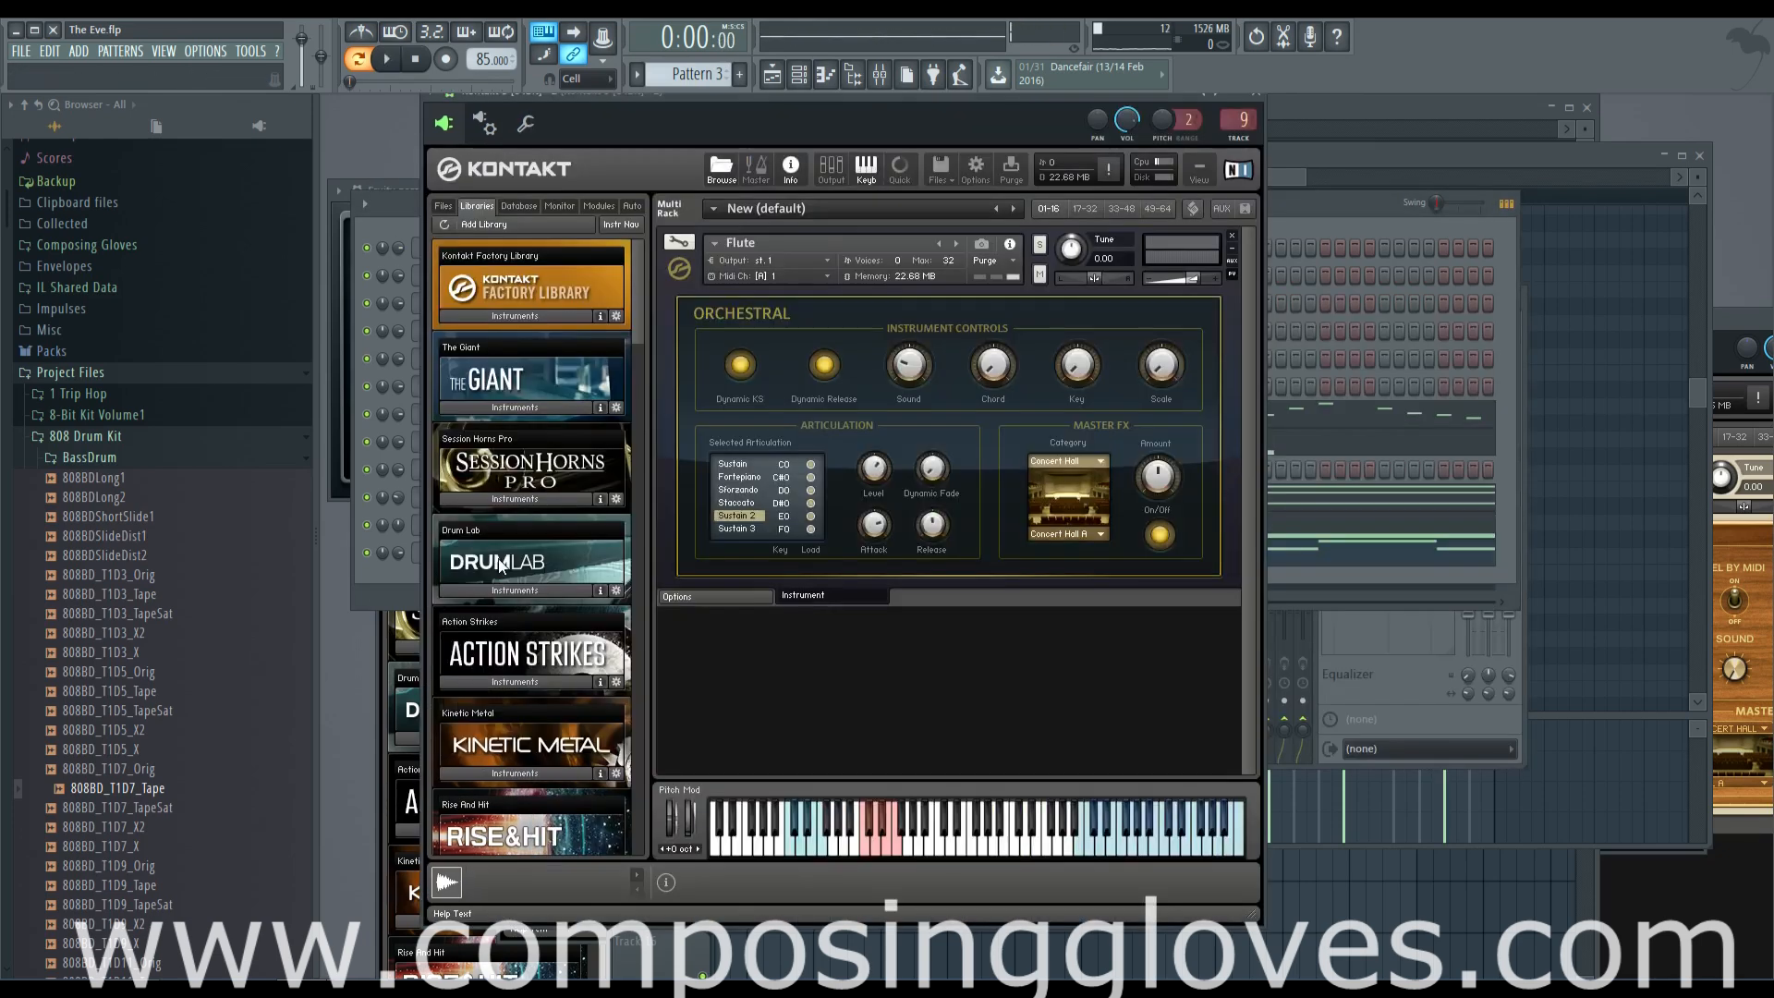
Open the String Ensemble's Kontakt instance and route its channel to mixer track 10
{"action": "left_click", "coordinate": [372, 229]}
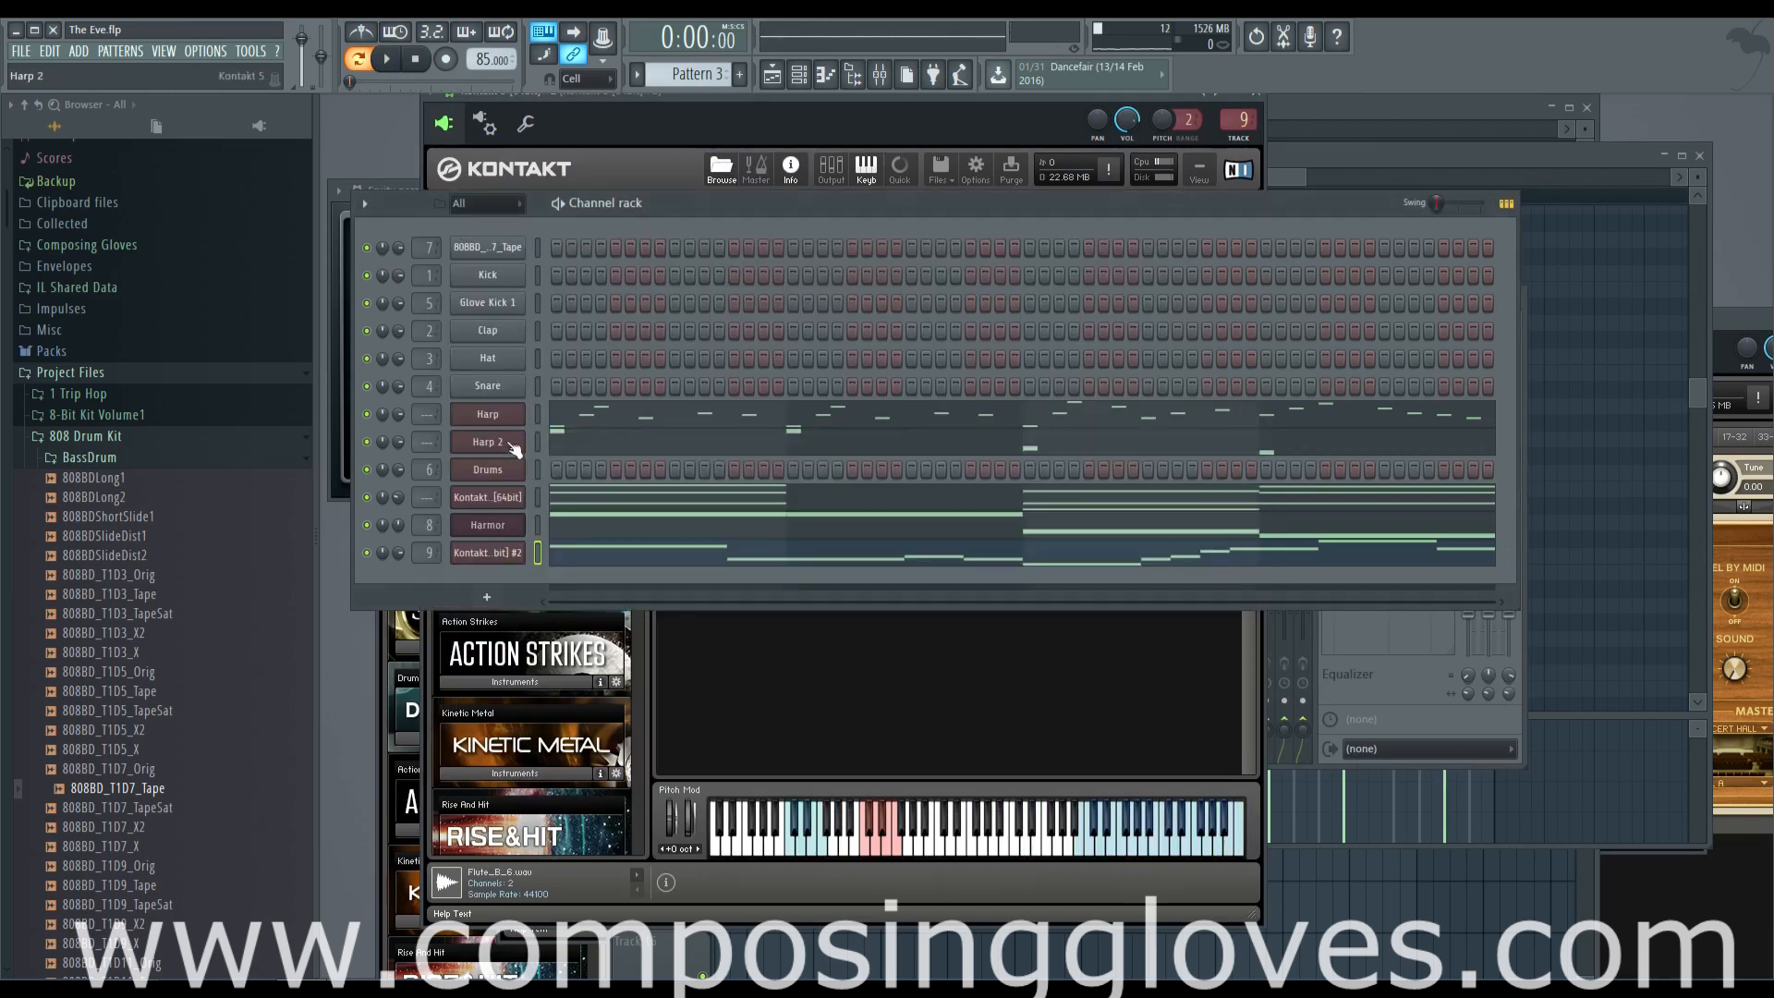
{"action": "left_click", "coordinate": [504, 508]}
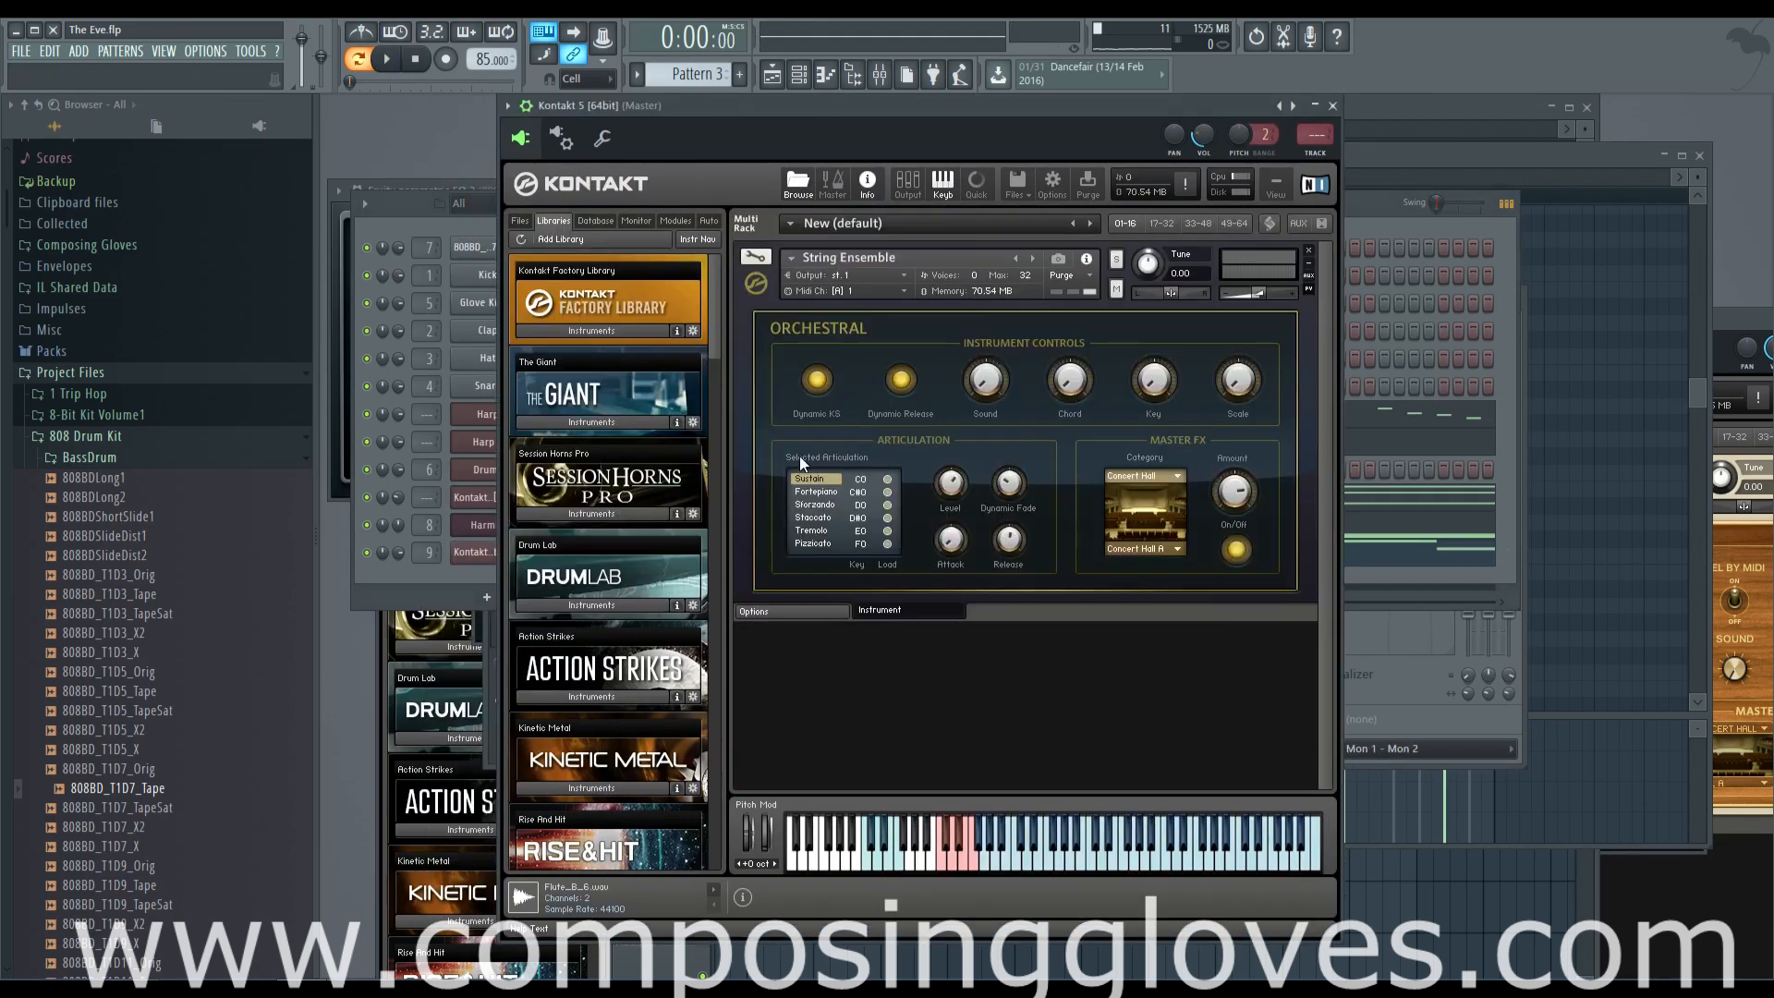
{"action": "key", "text": "ctrl+l"}
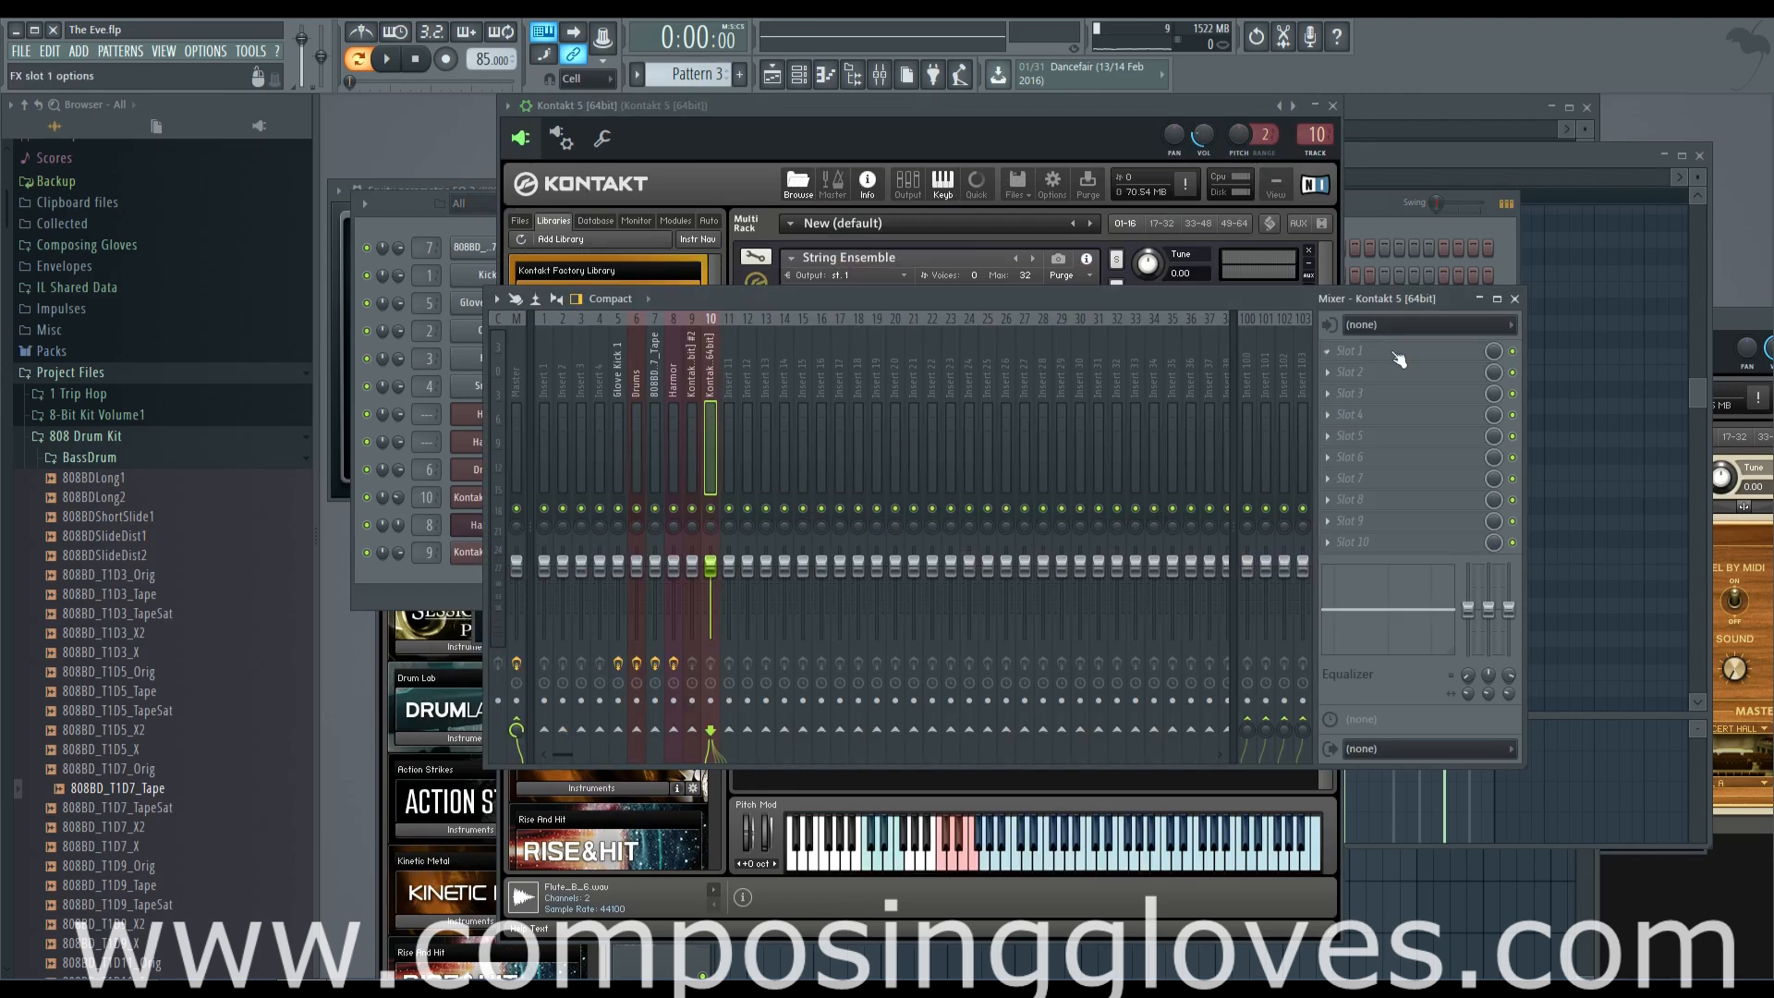
Add Fruity Stereo Shaper to slot 1 of the strings track, choose the LR to RL preset and play the pattern
{"action": "left_click", "coordinate": [1331, 351]}
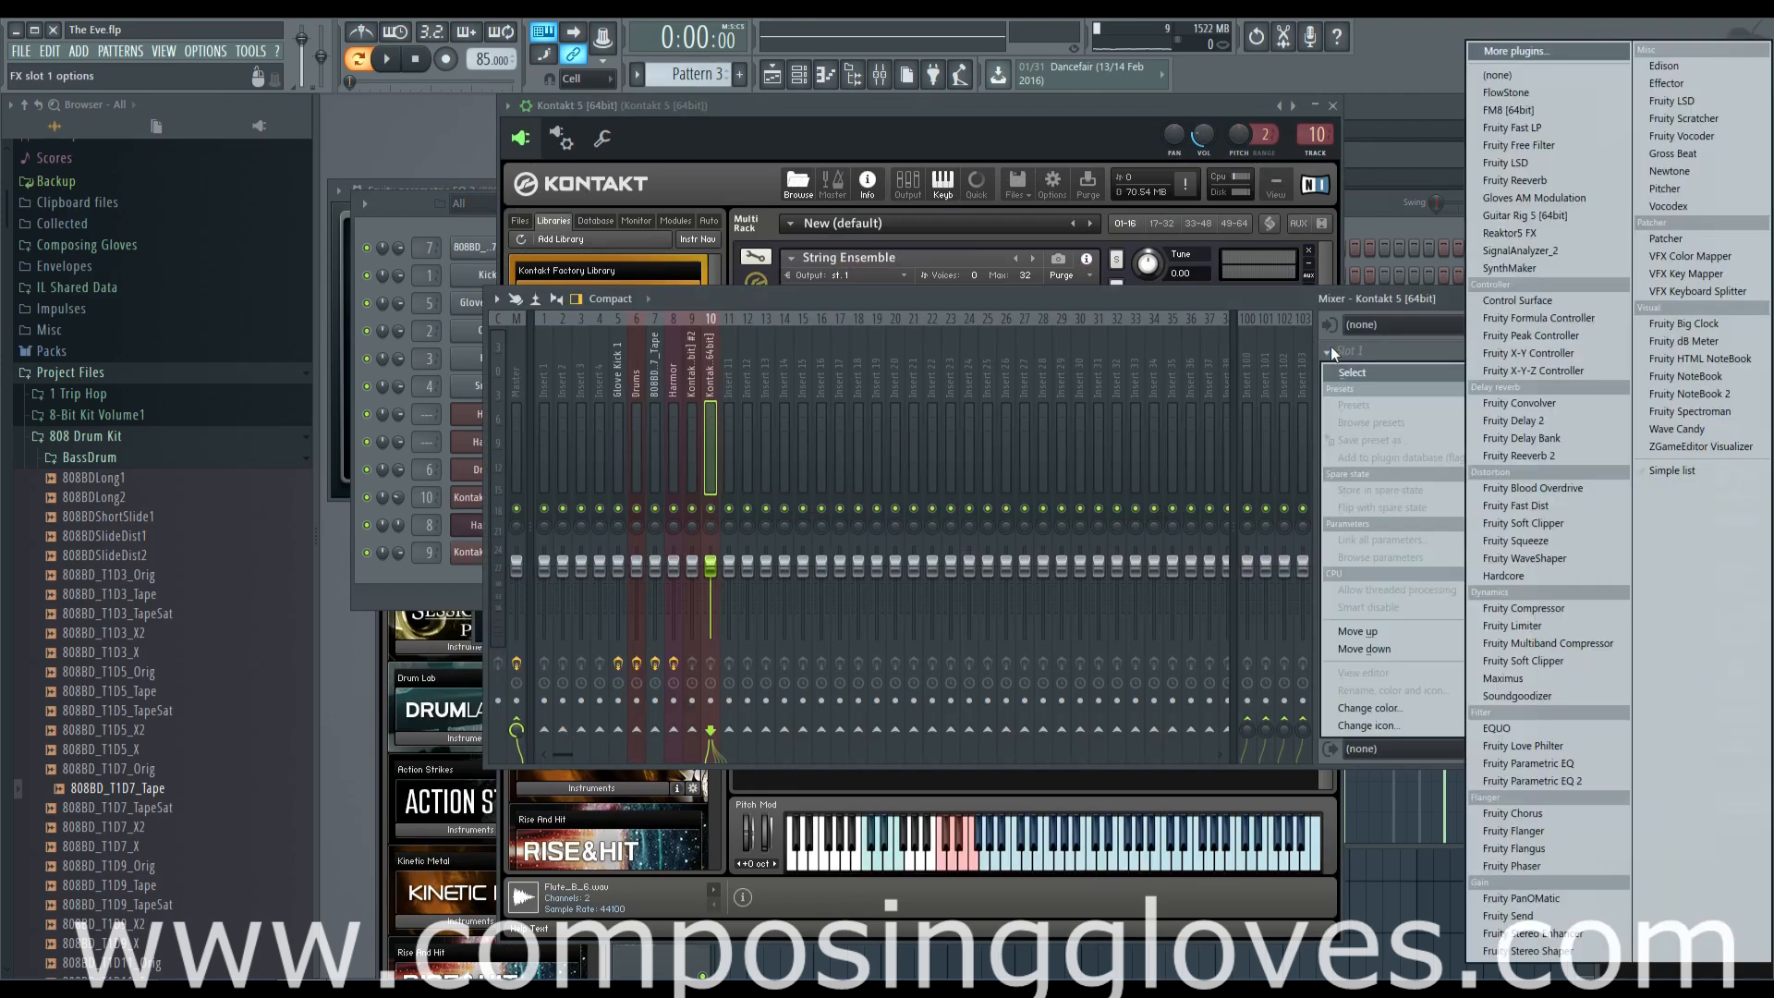
{"action": "left_click", "coordinate": [1591, 946]}
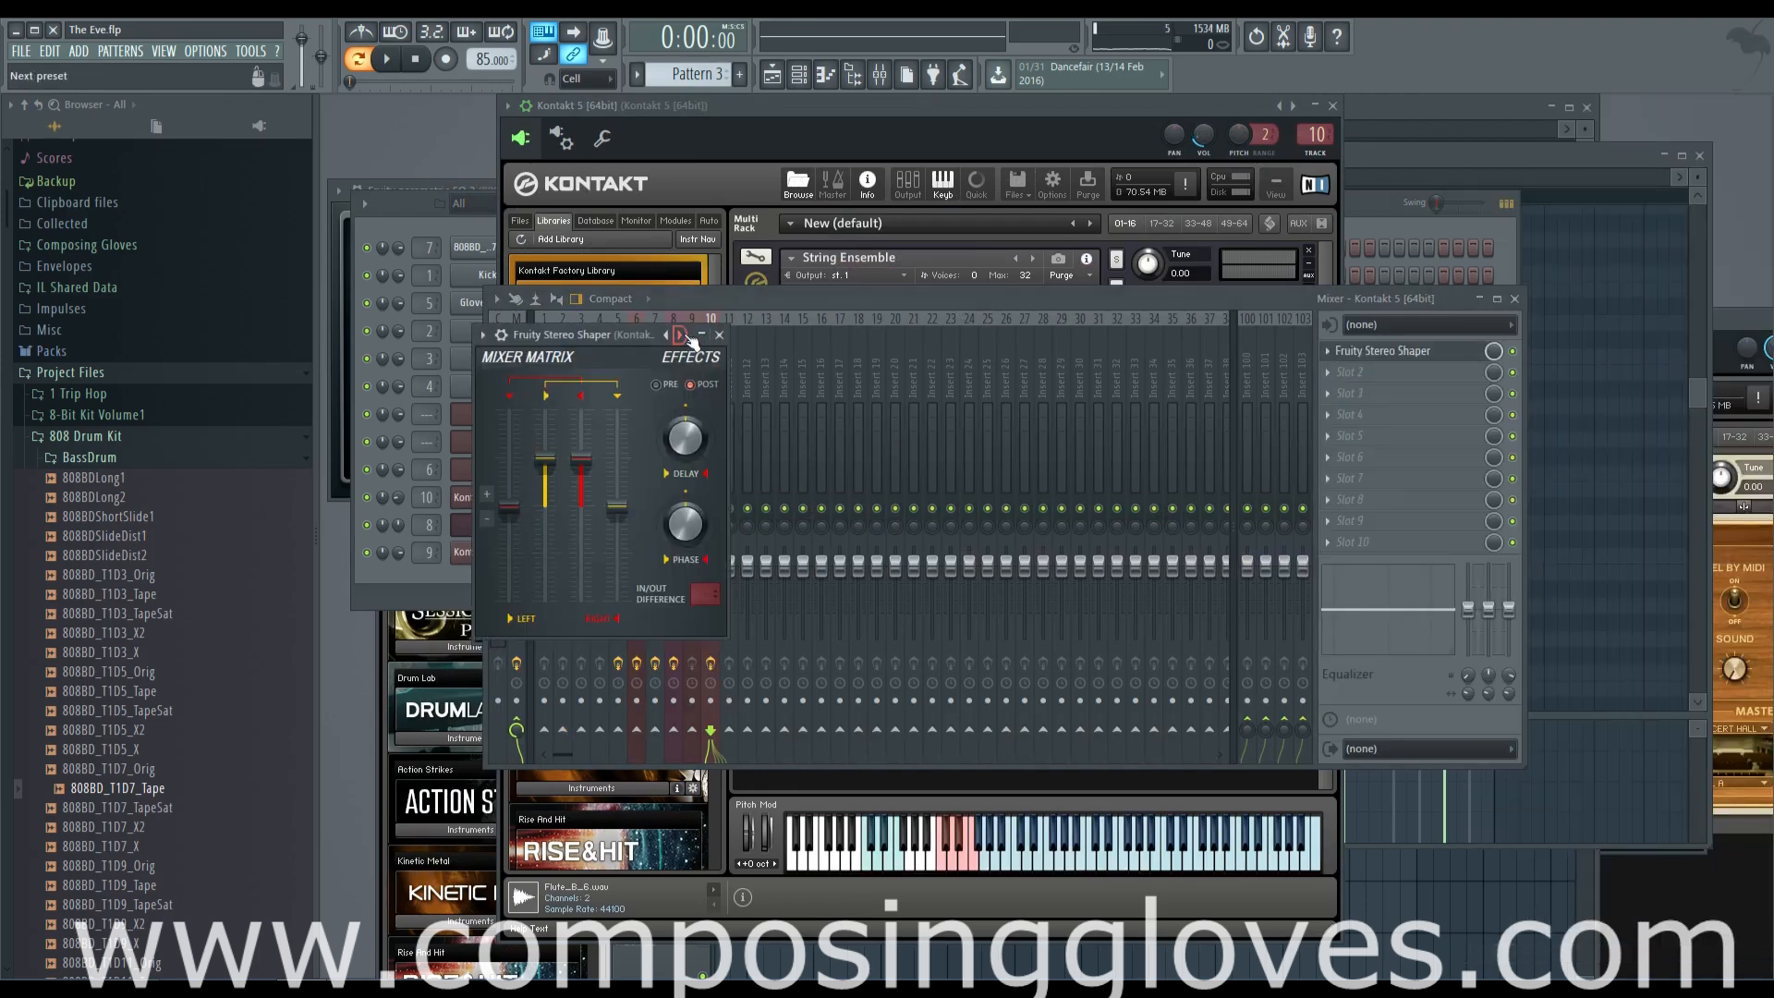
{"action": "left_click", "coordinate": [672, 335]}
{"action": "left_click", "coordinate": [672, 335]}
{"action": "left_click", "coordinate": [672, 335]}
{"action": "left_click", "coordinate": [672, 334]}
{"action": "left_click", "coordinate": [672, 335]}
{"action": "left_click", "coordinate": [672, 334]}
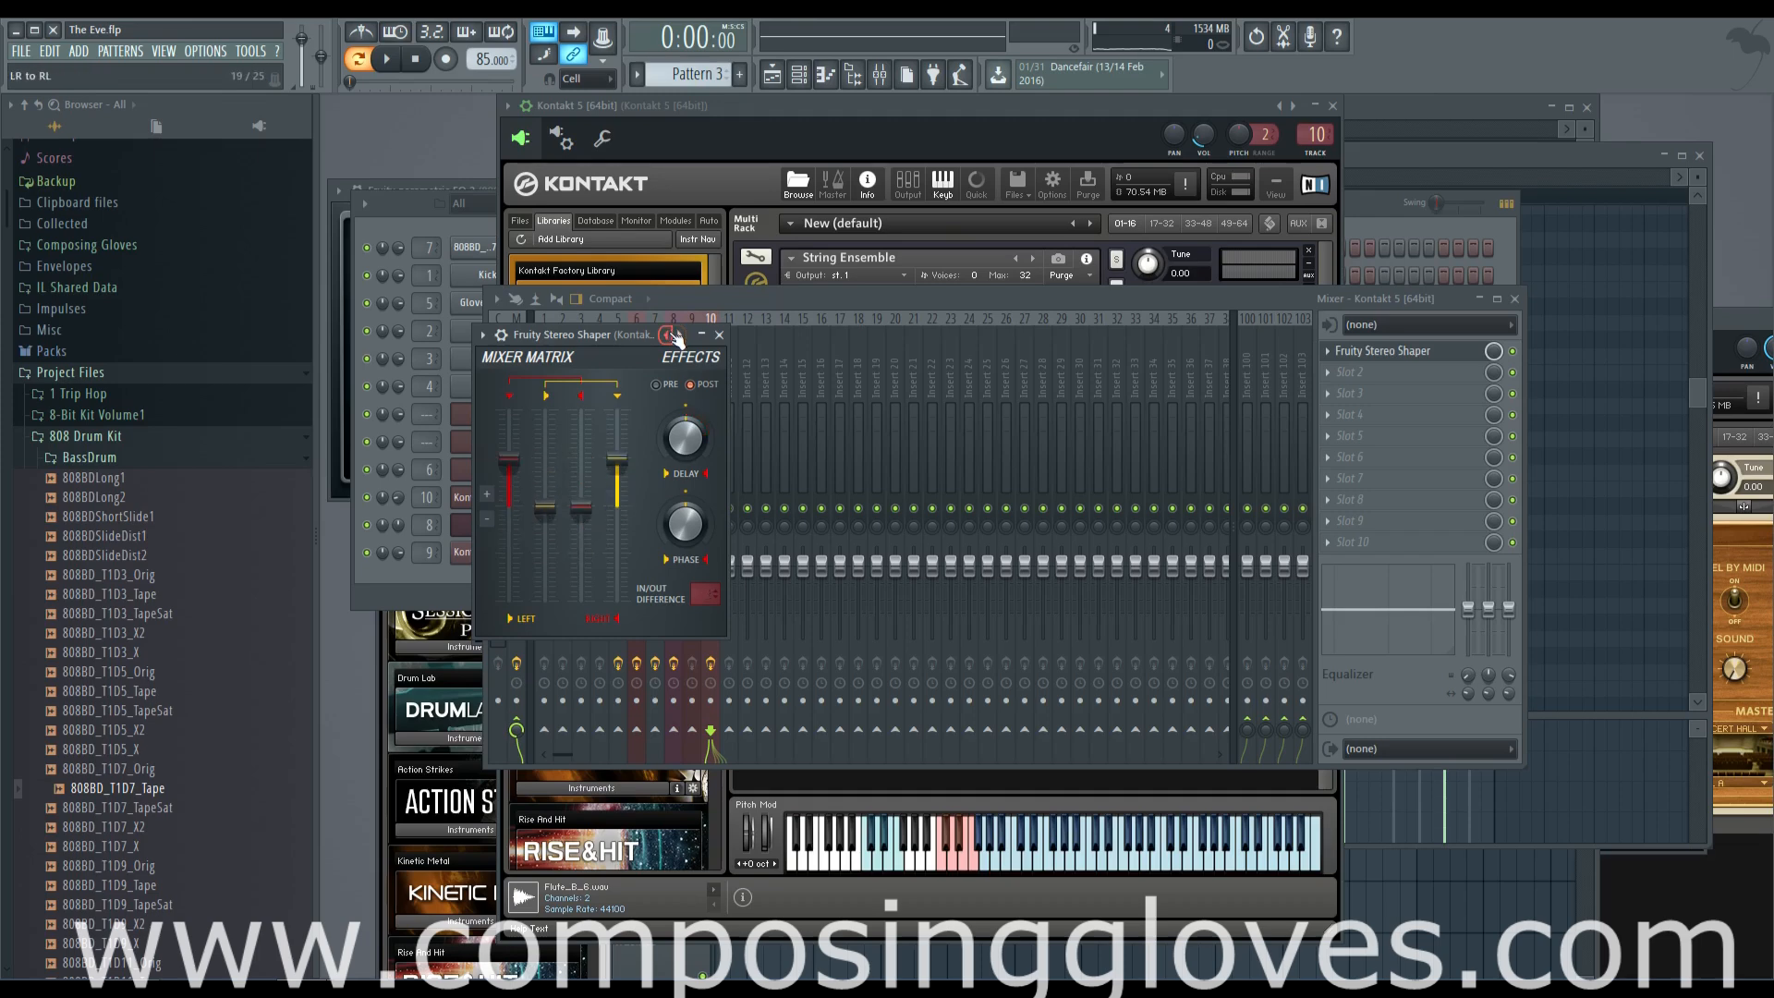
{"action": "left_click", "coordinate": [429, 205]}
{"action": "key", "text": "space"}
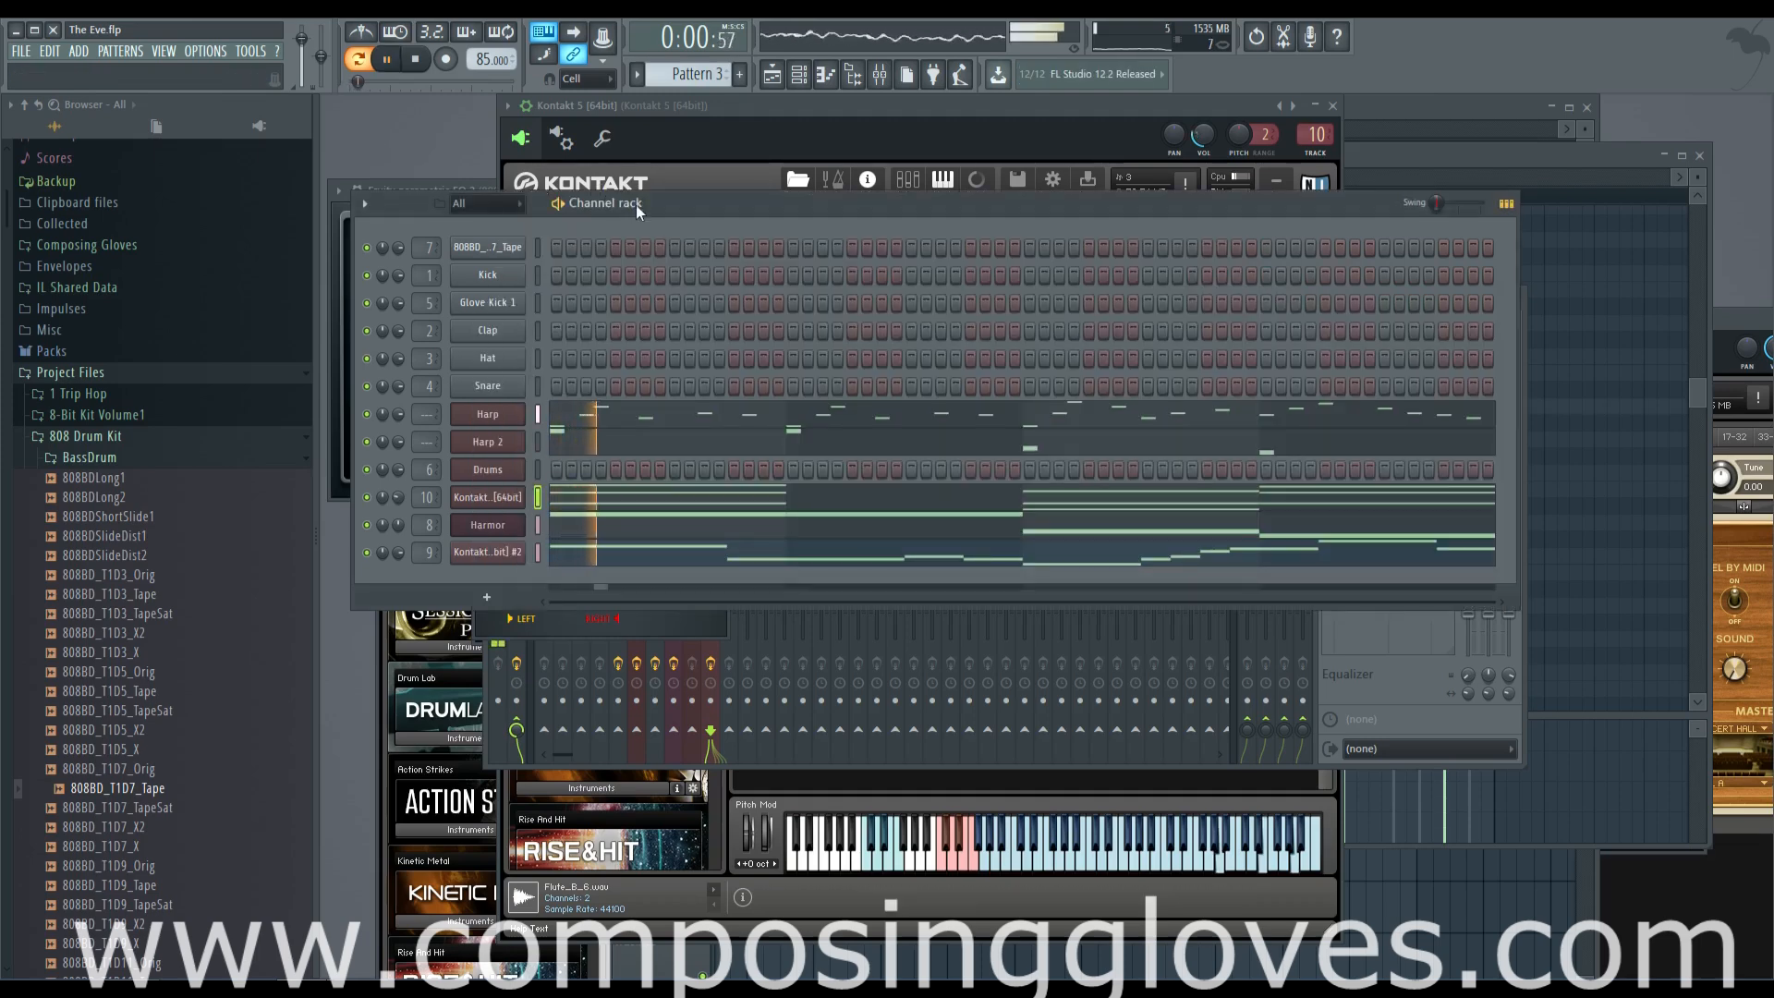
Add Fruity Stereo Shaper to slot 1 of the flute's mixer track and step forward two presets
{"action": "left_click", "coordinate": [509, 554]}
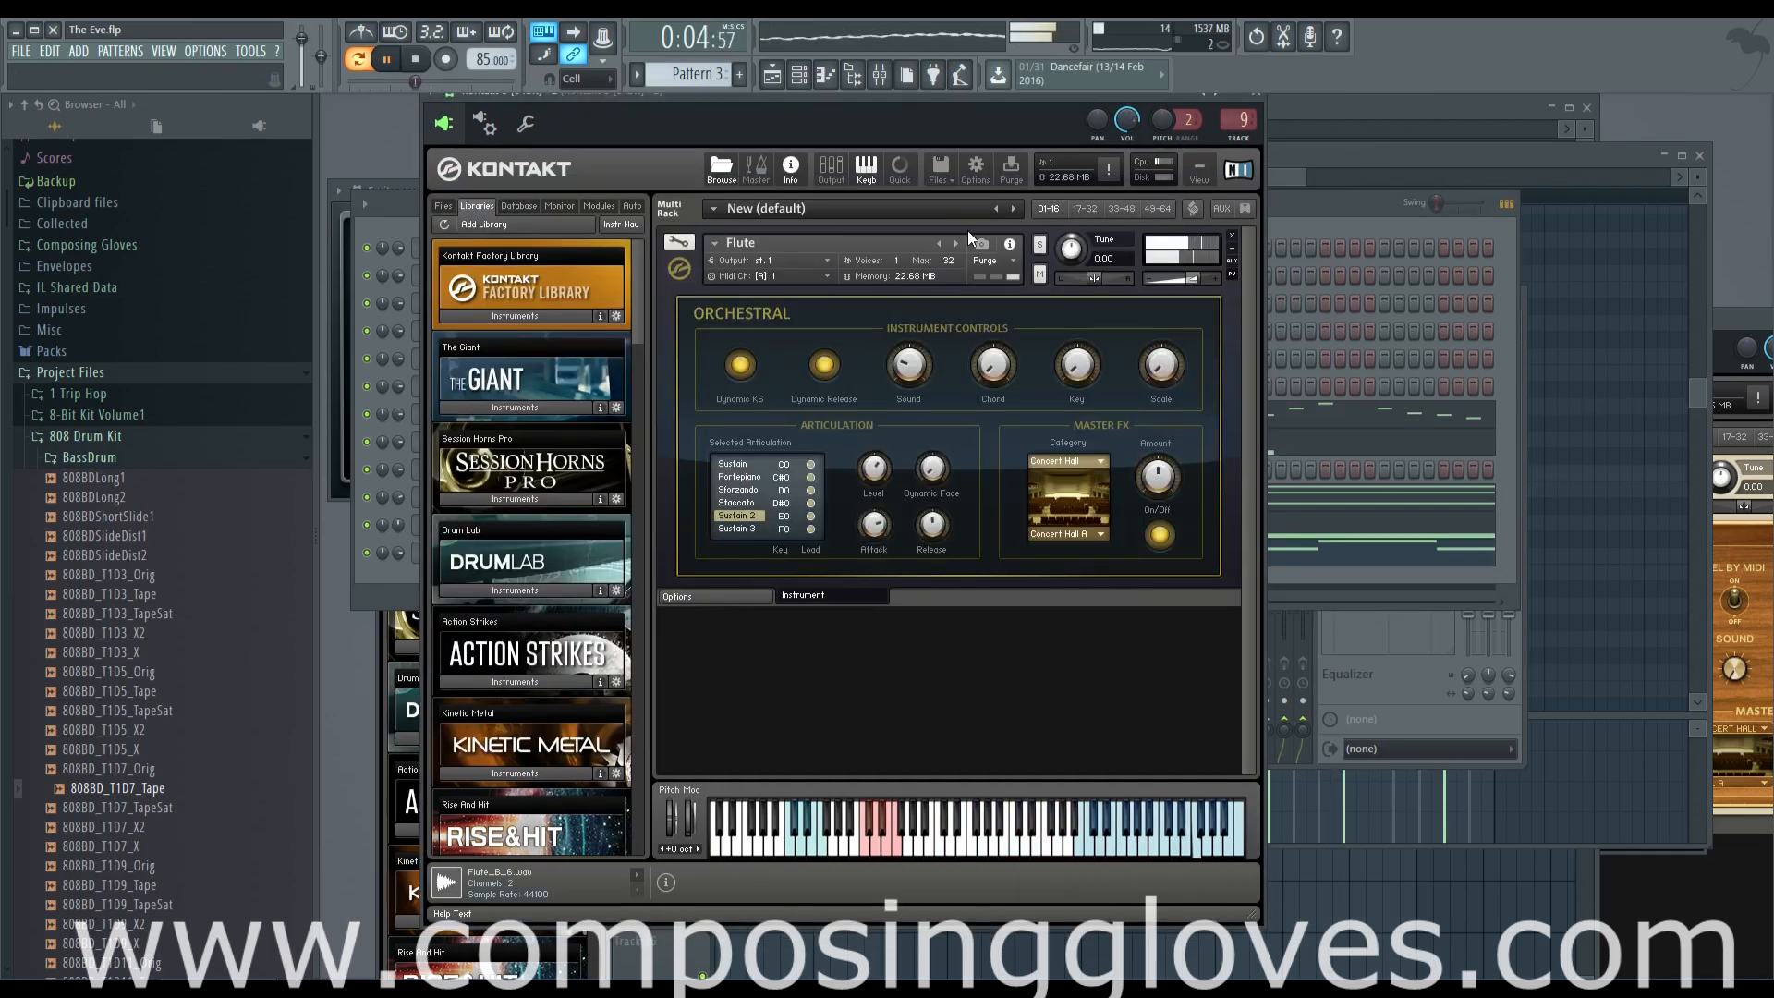
{"action": "key", "text": "space"}
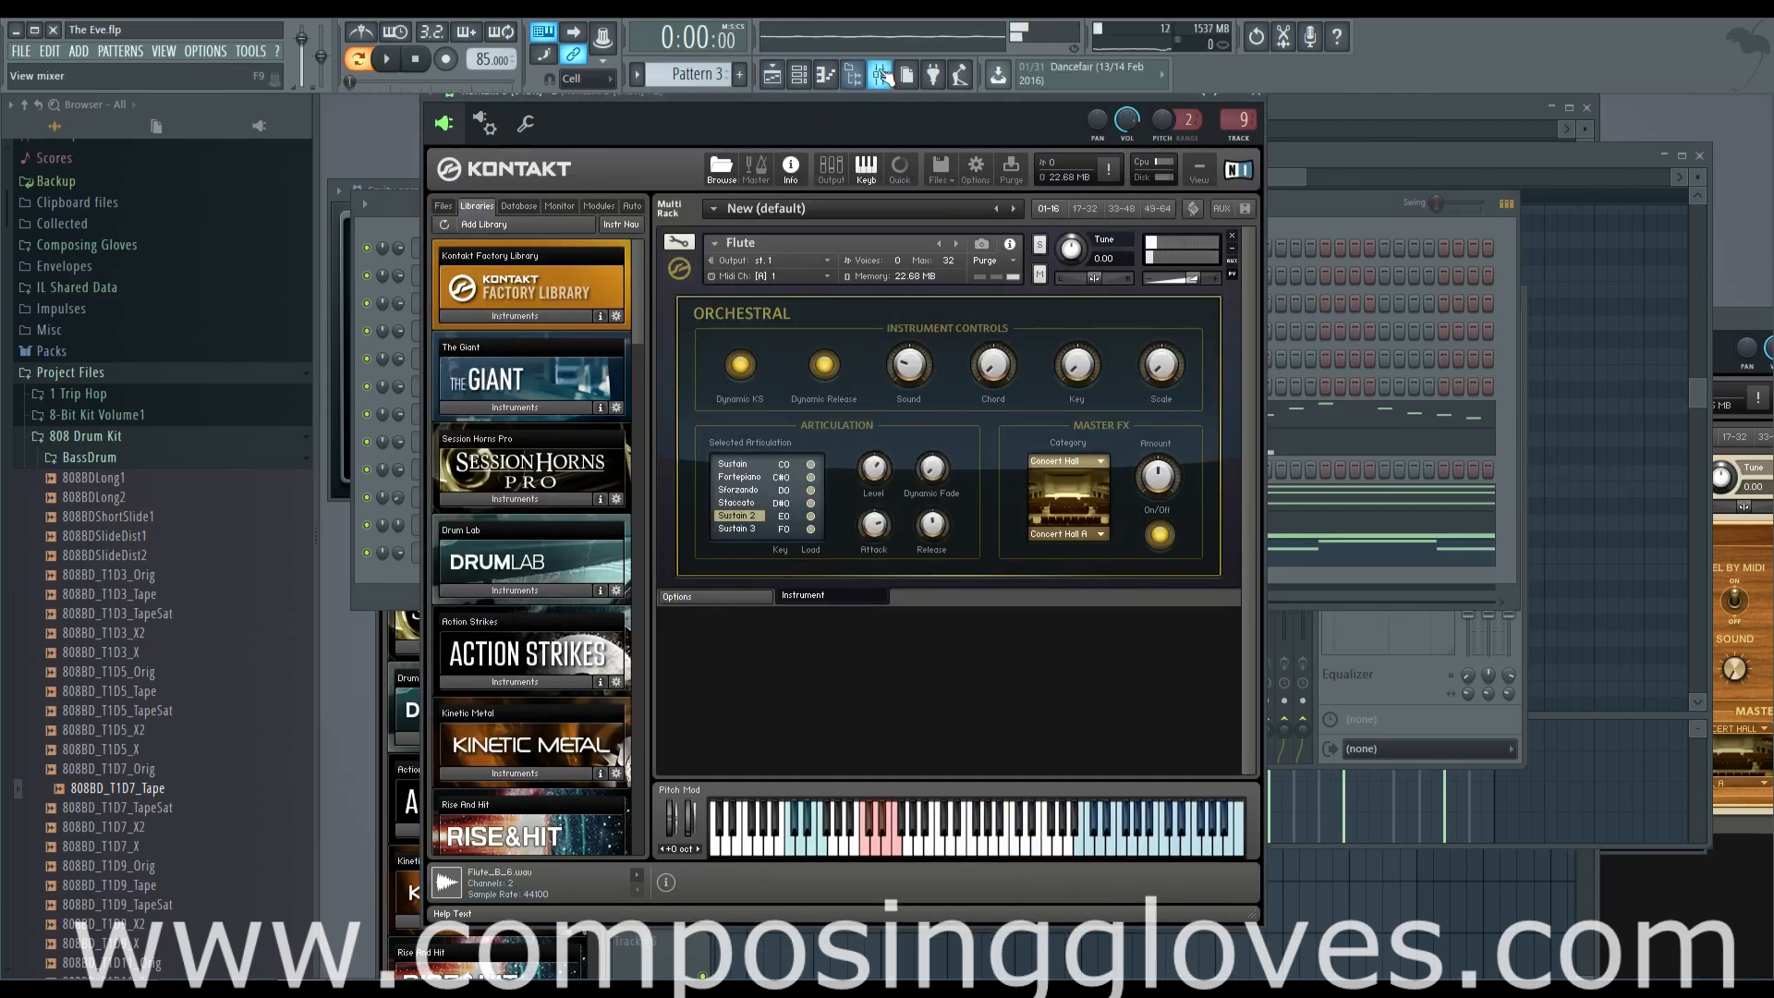
{"action": "key", "text": "F9"}
{"action": "left_click", "coordinate": [1351, 351]}
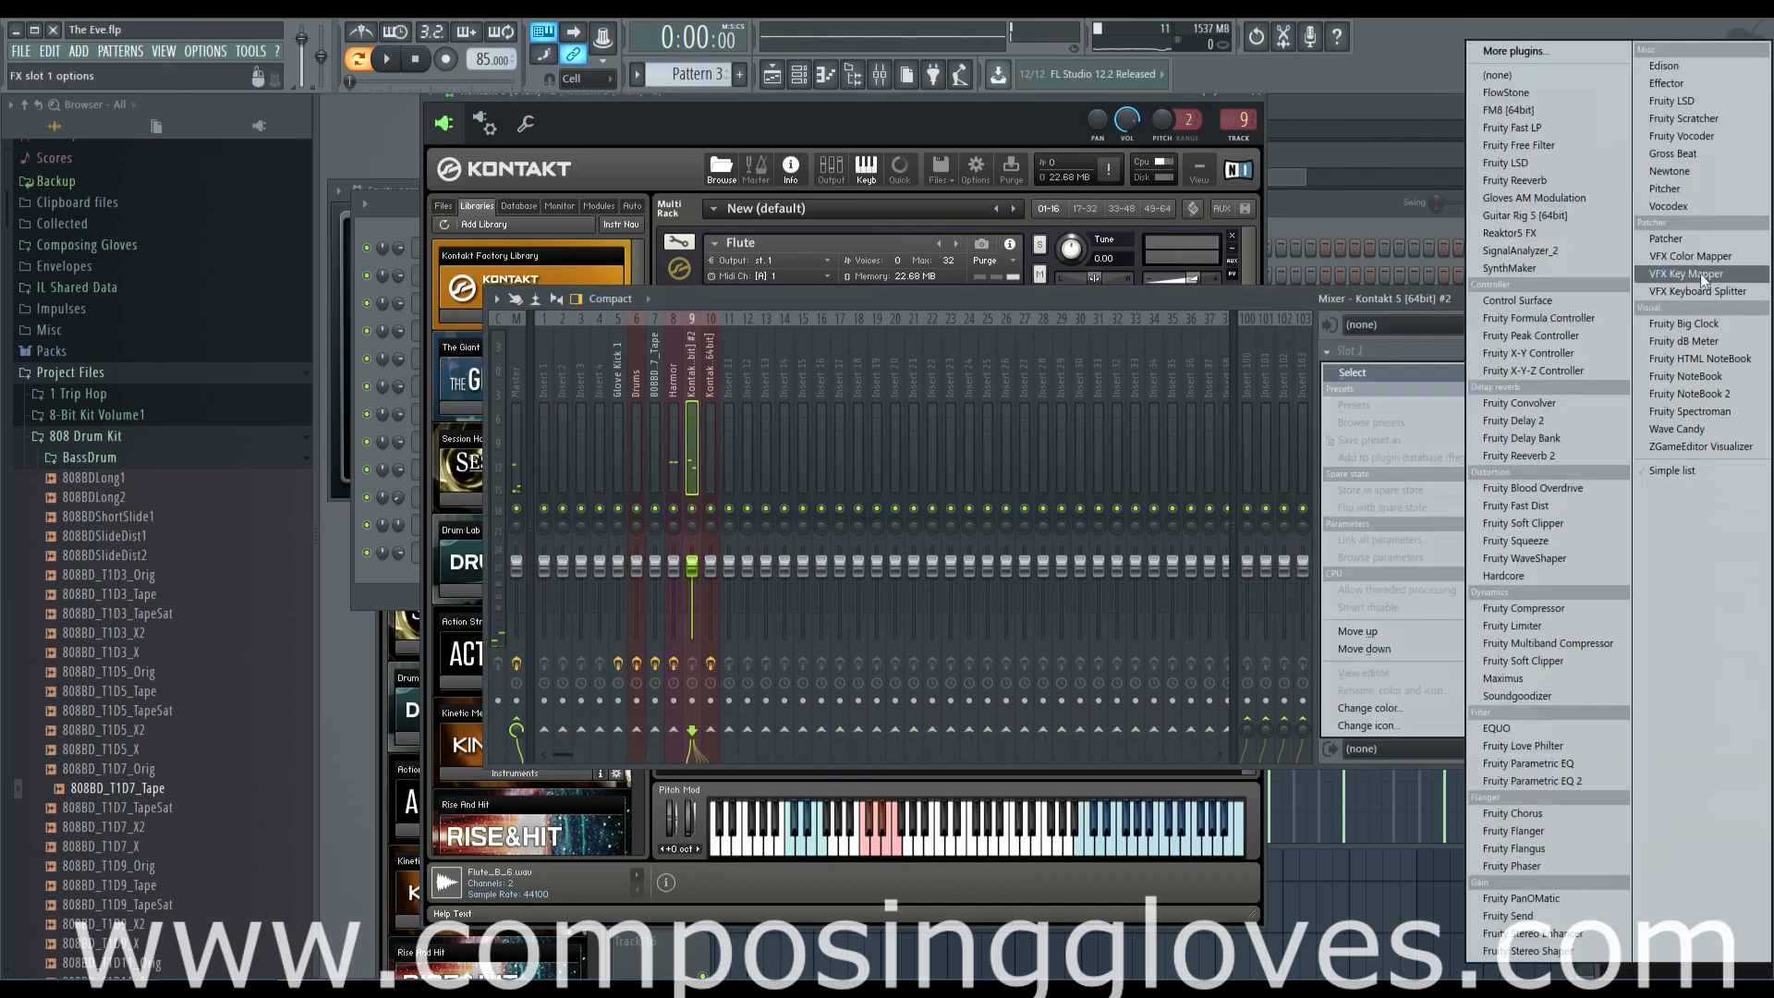
{"action": "left_click", "coordinate": [1591, 952]}
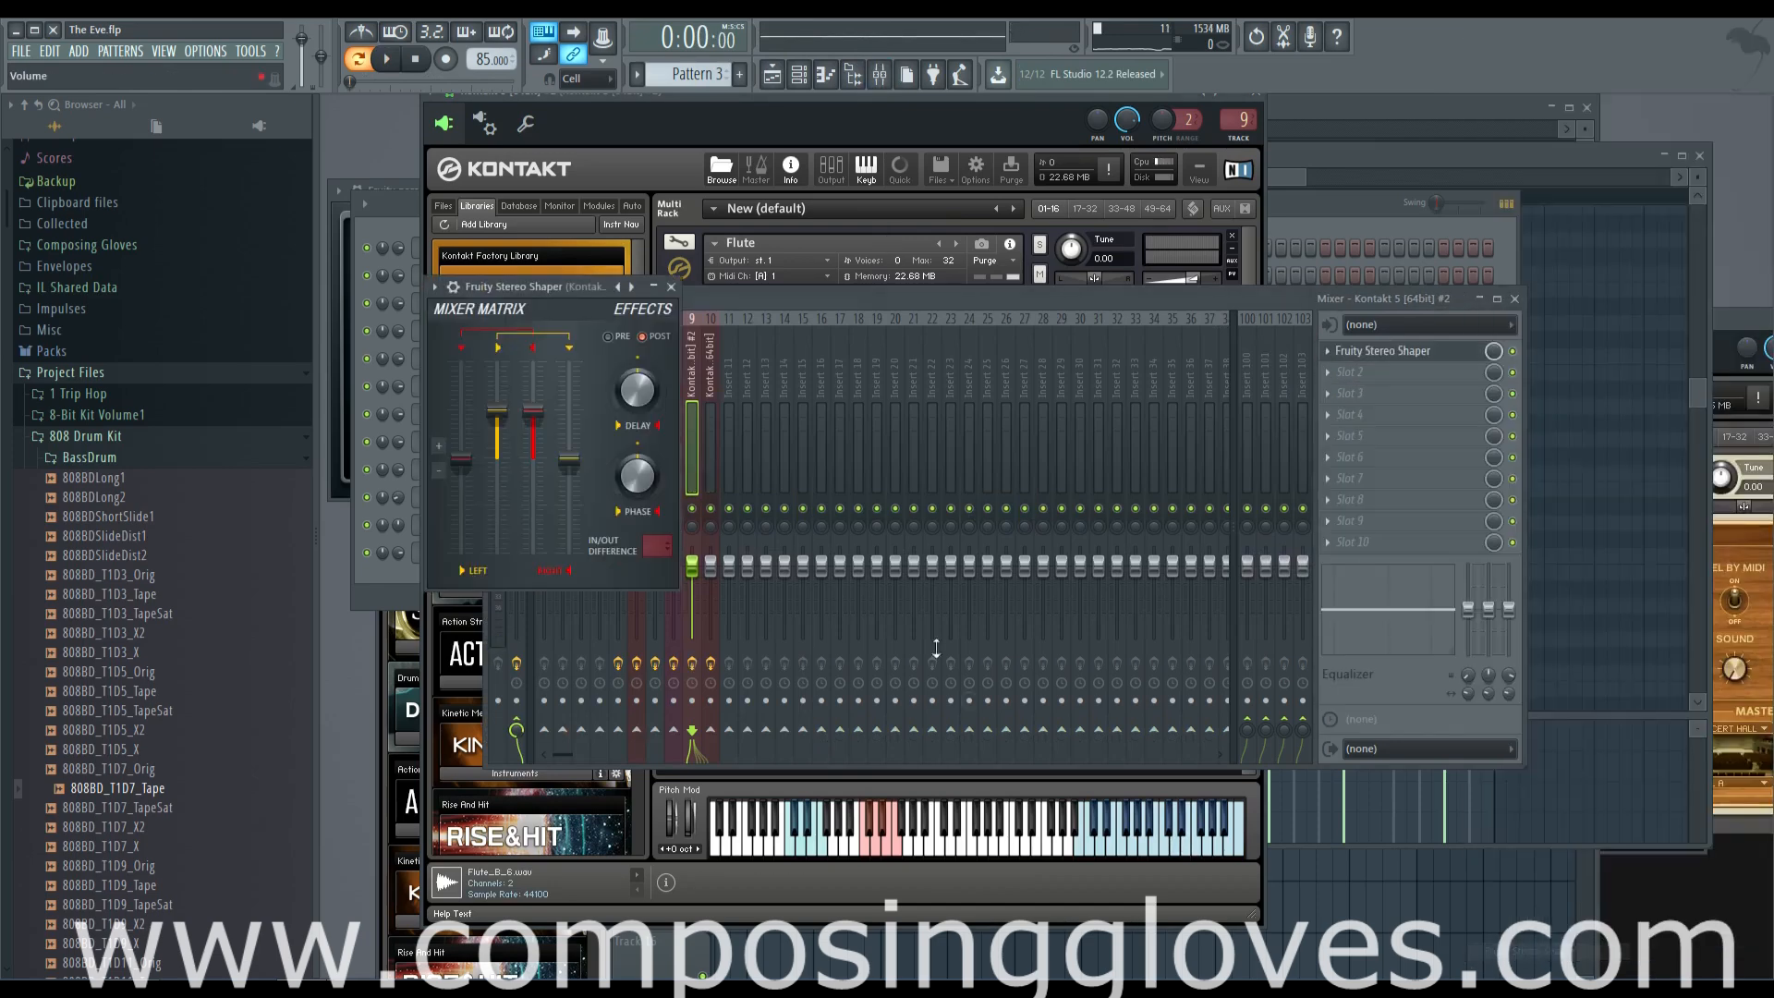
{"action": "left_click", "coordinate": [634, 289]}
{"action": "left_click", "coordinate": [634, 288]}
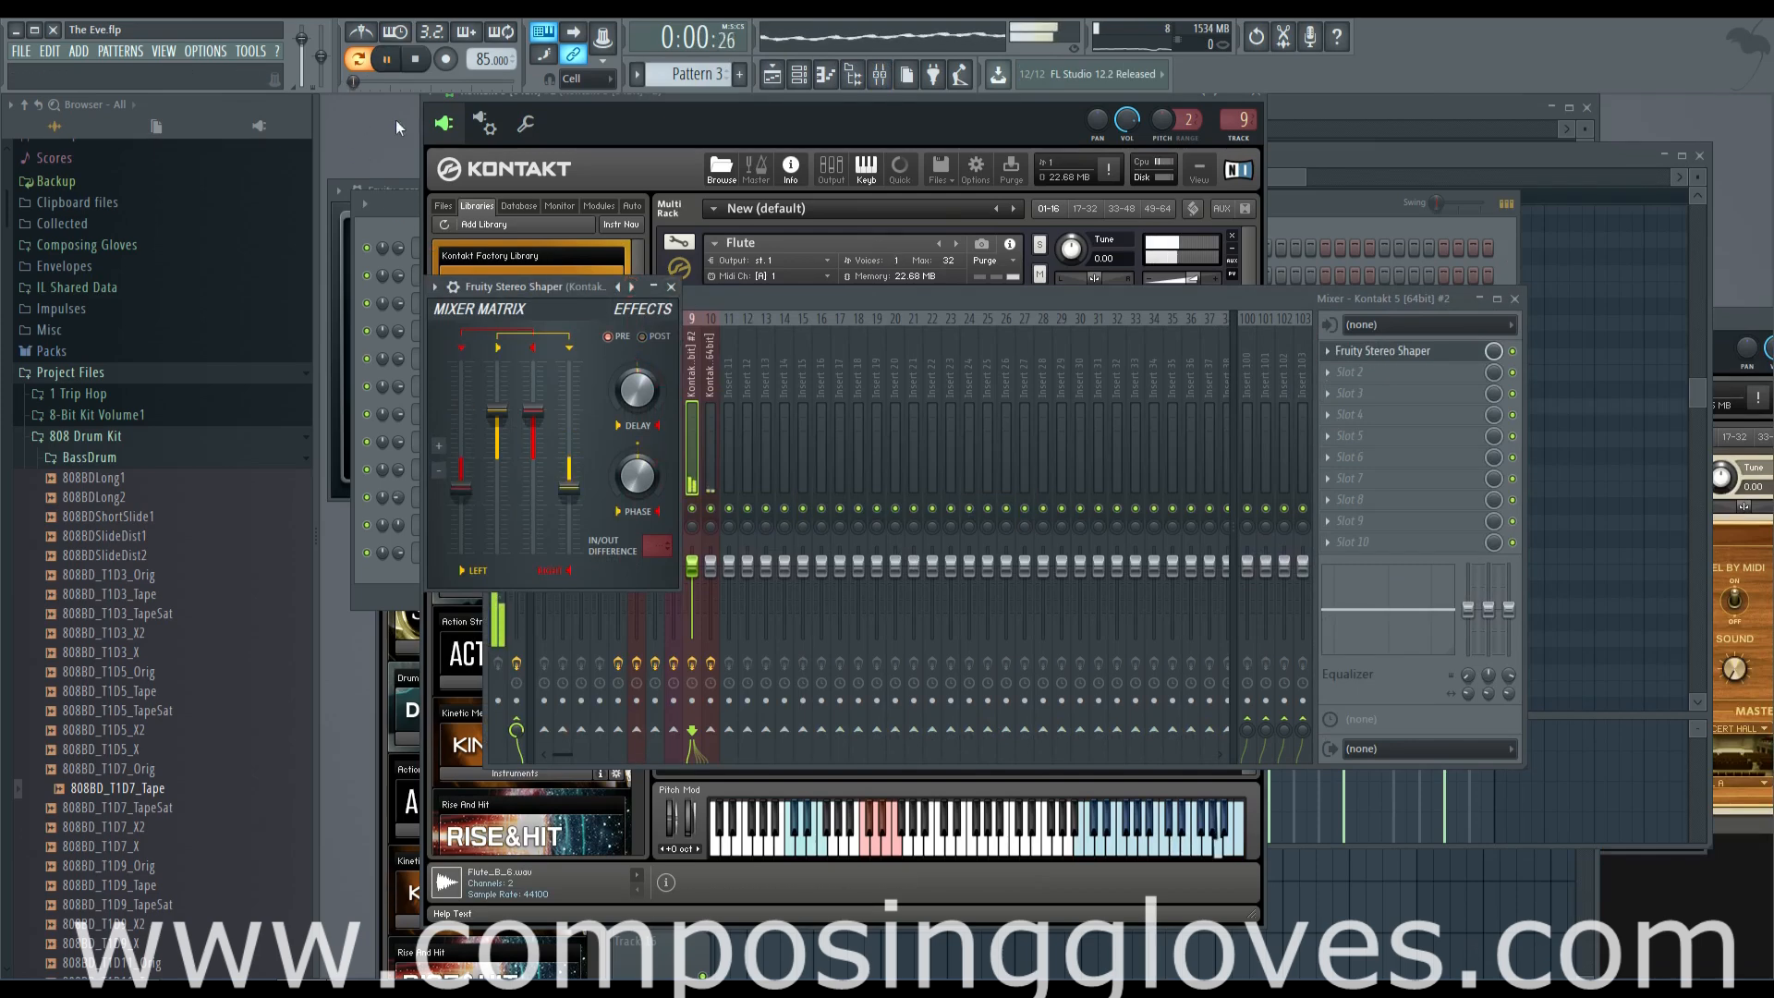
Lower the flute's mixer track level to 82% and adjust its Stereo Shaper's delay and matrix levels
{"action": "left_click", "coordinate": [858, 295]}
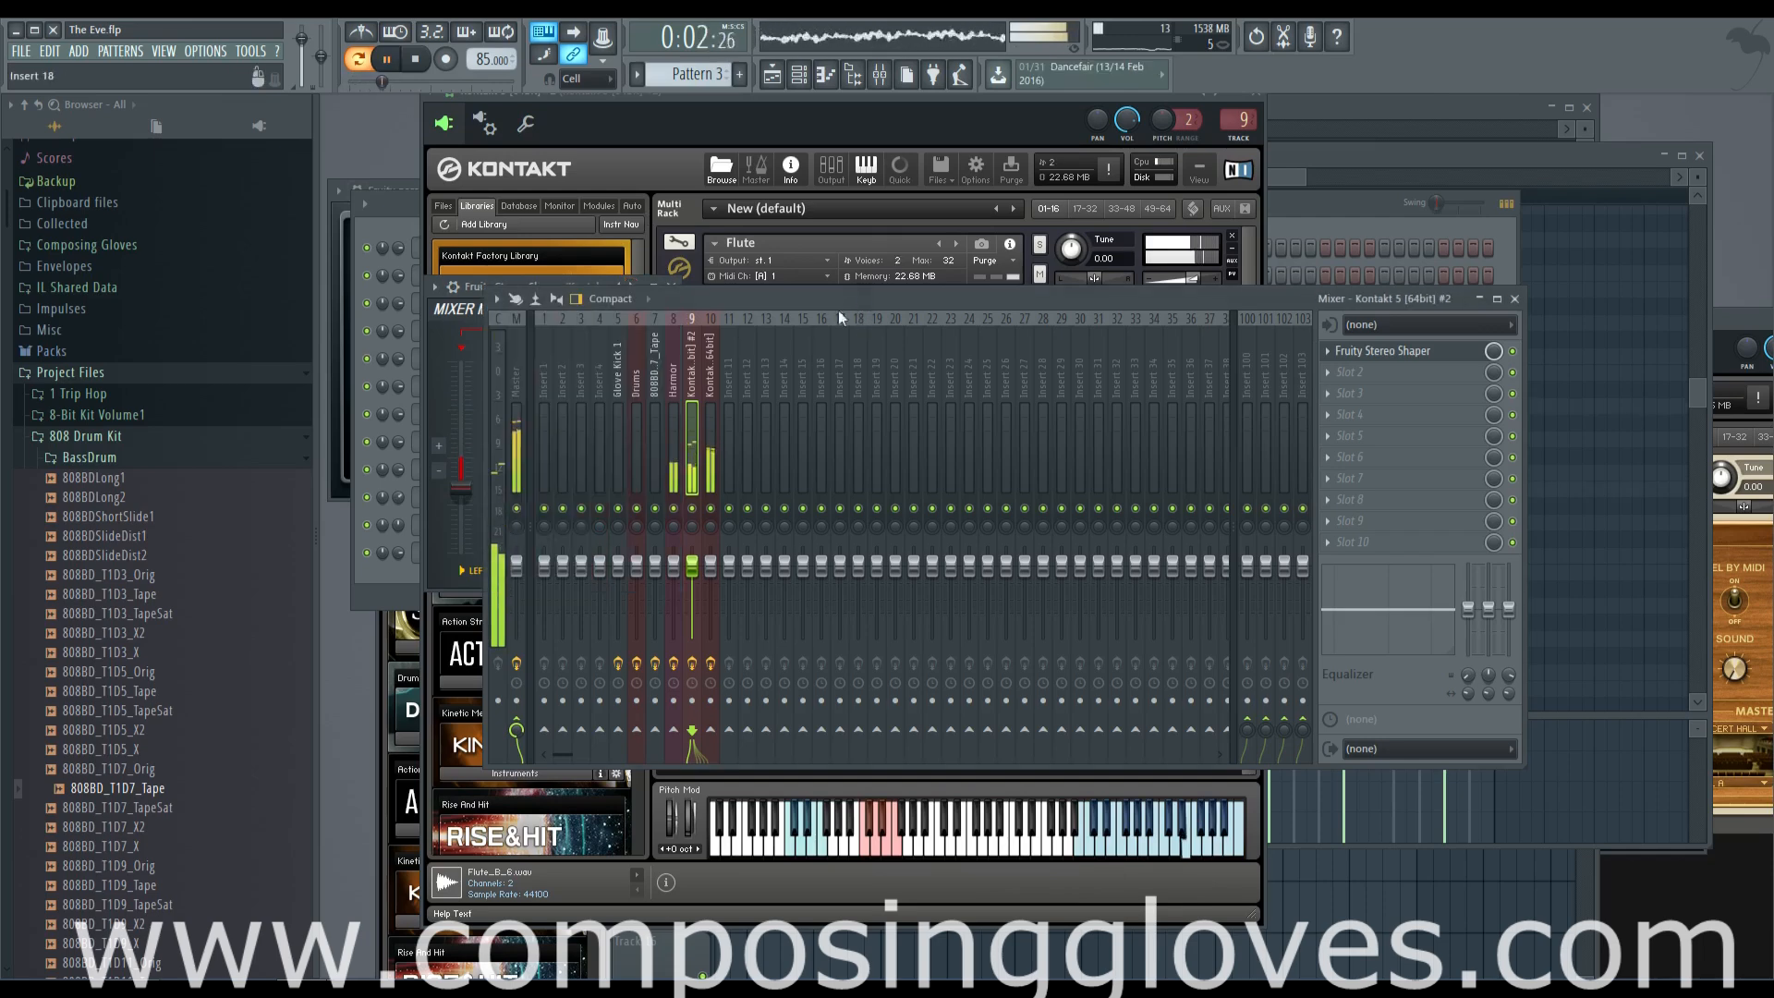
{"action": "left_click_drag", "start_coordinate": [696, 573], "coordinate": [696, 588]}
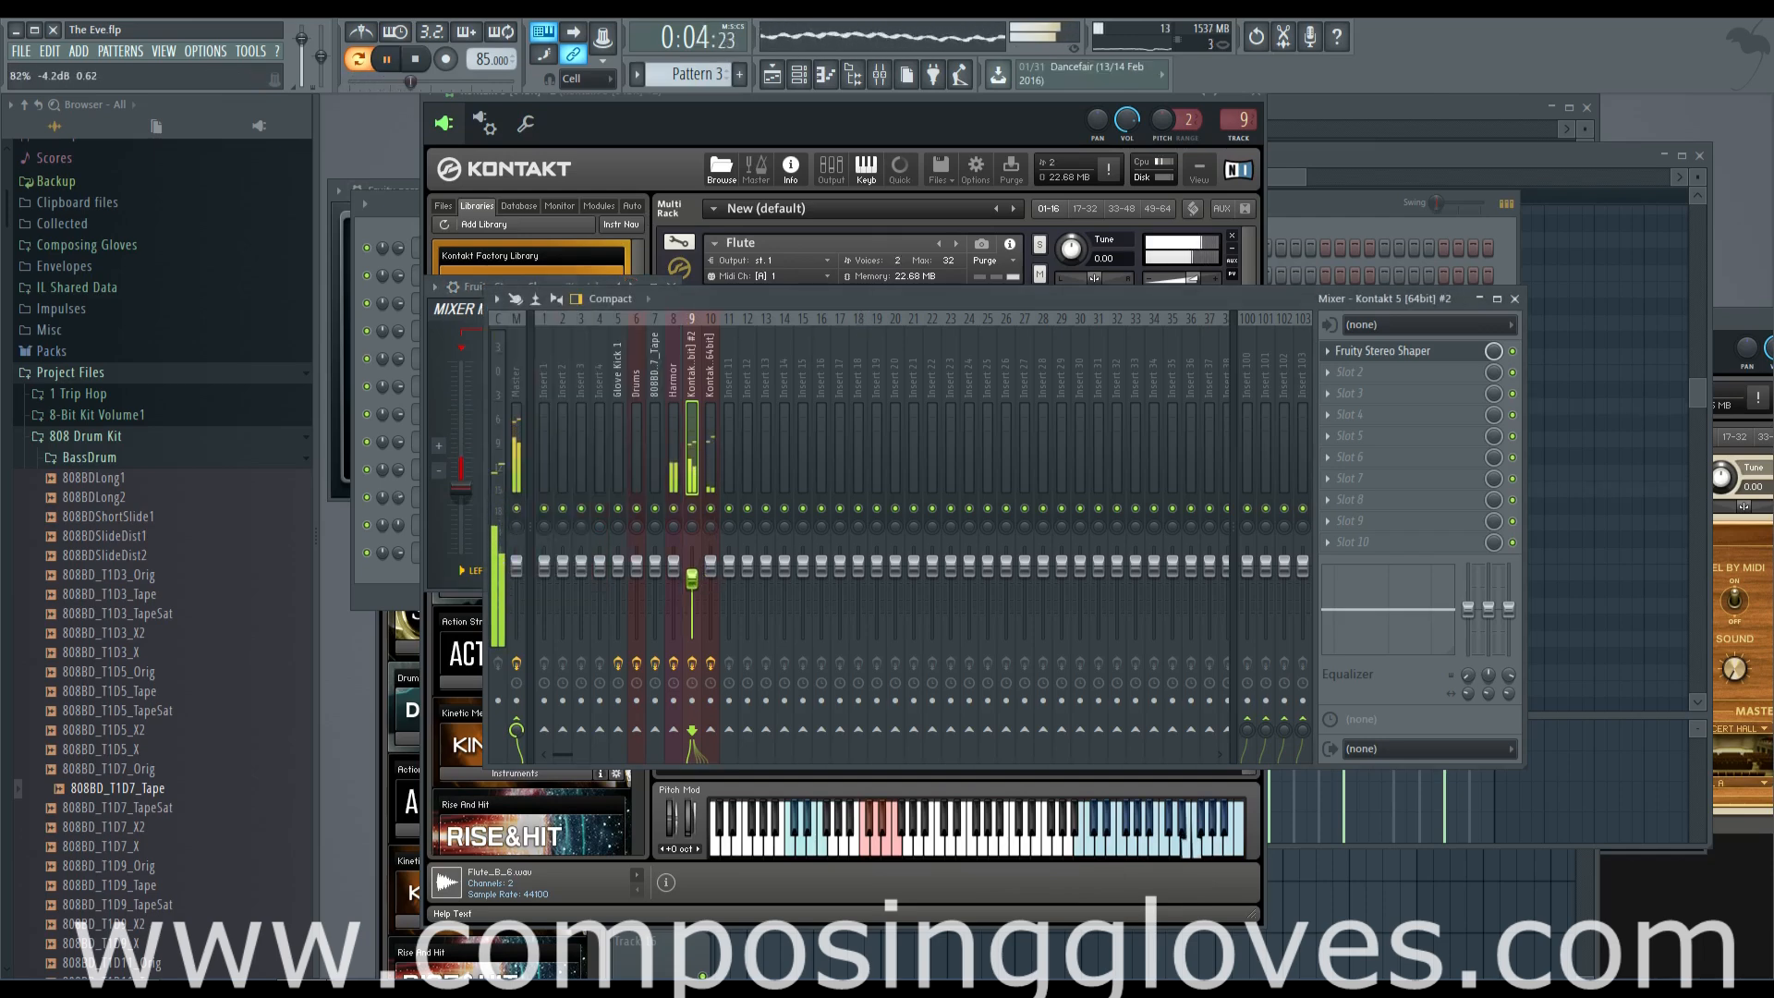
{"action": "left_click", "coordinate": [446, 329]}
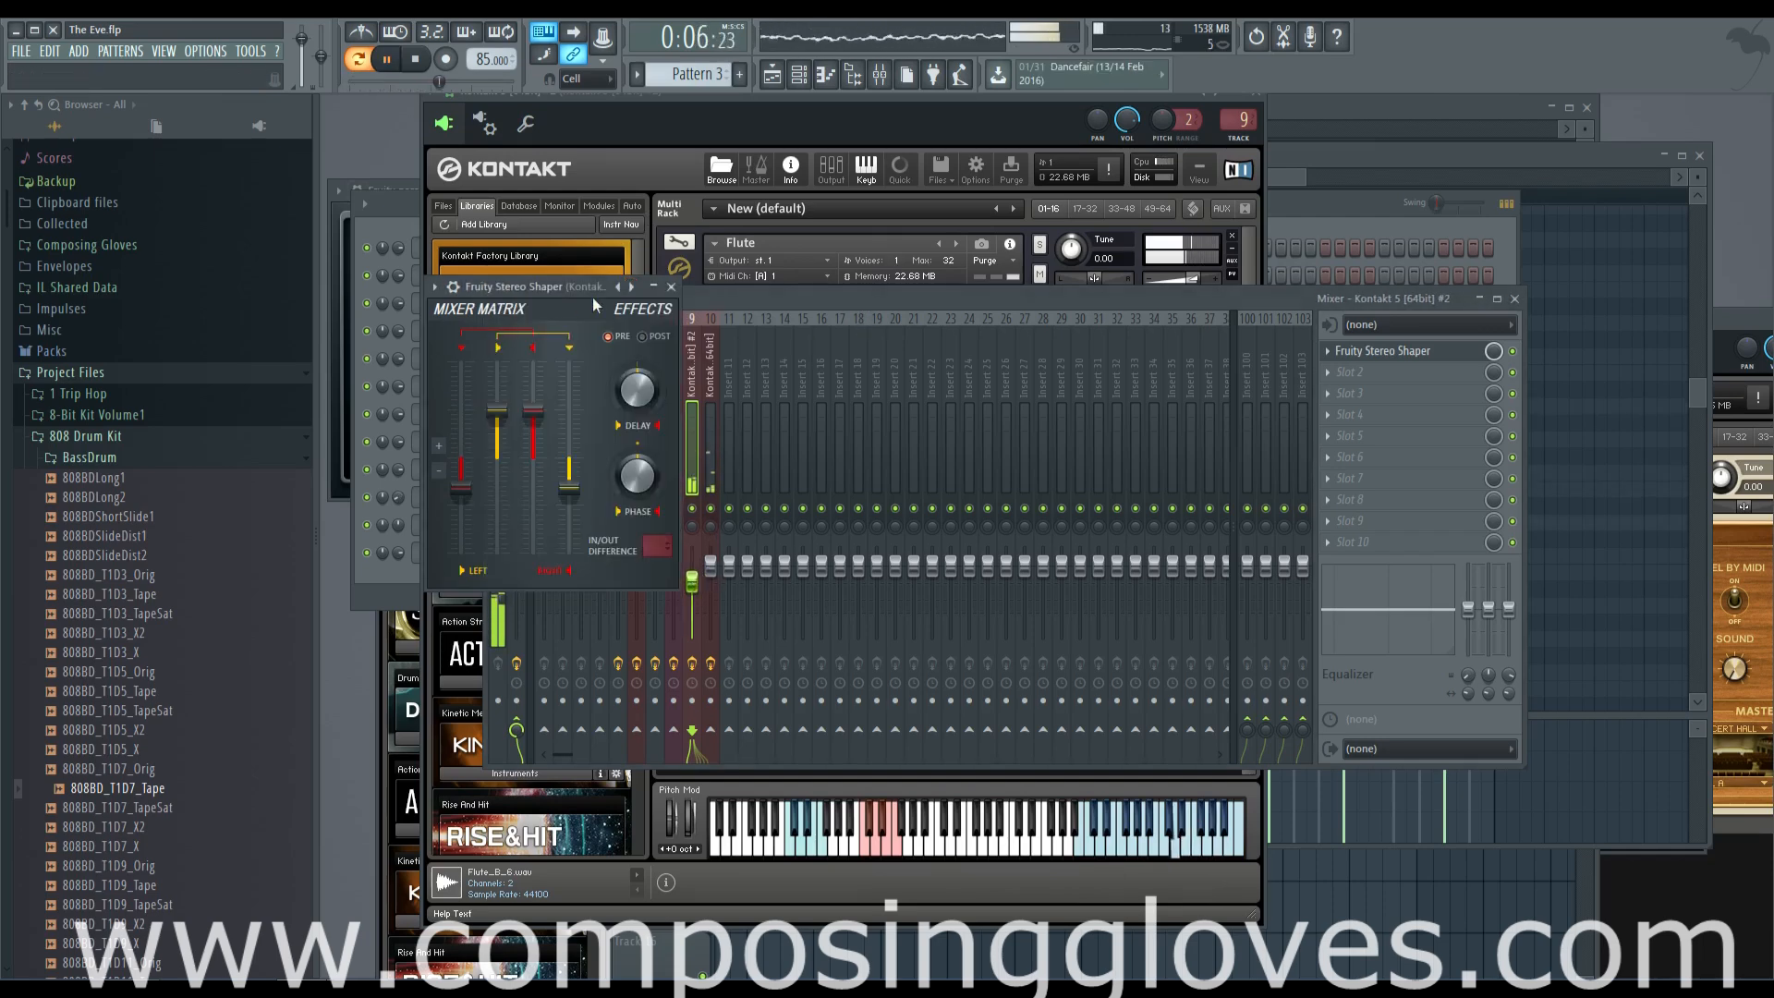
{"action": "left_click", "coordinate": [773, 295]}
{"action": "key", "text": "space"}
{"action": "left_click", "coordinate": [452, 340]}
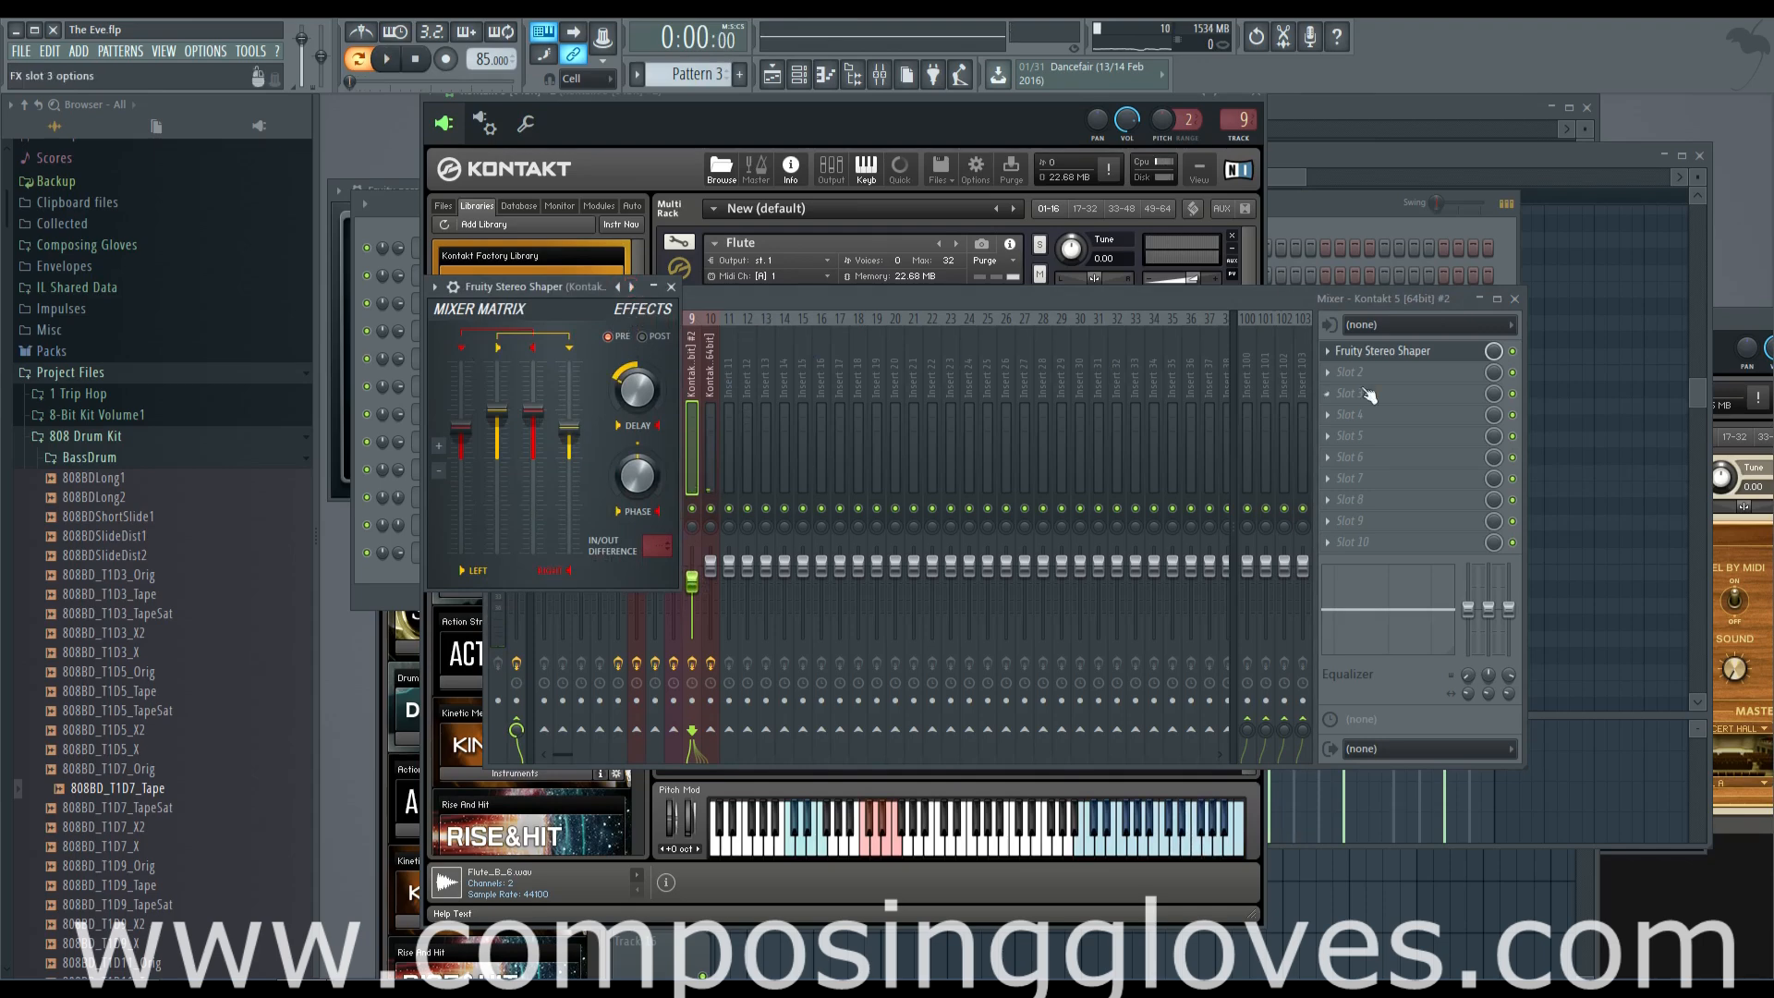
Add Fruity Parametric EQ 2 to slot 2 of the flute track and reshape its bands by ear during playback
{"action": "left_click", "coordinate": [1331, 371]}
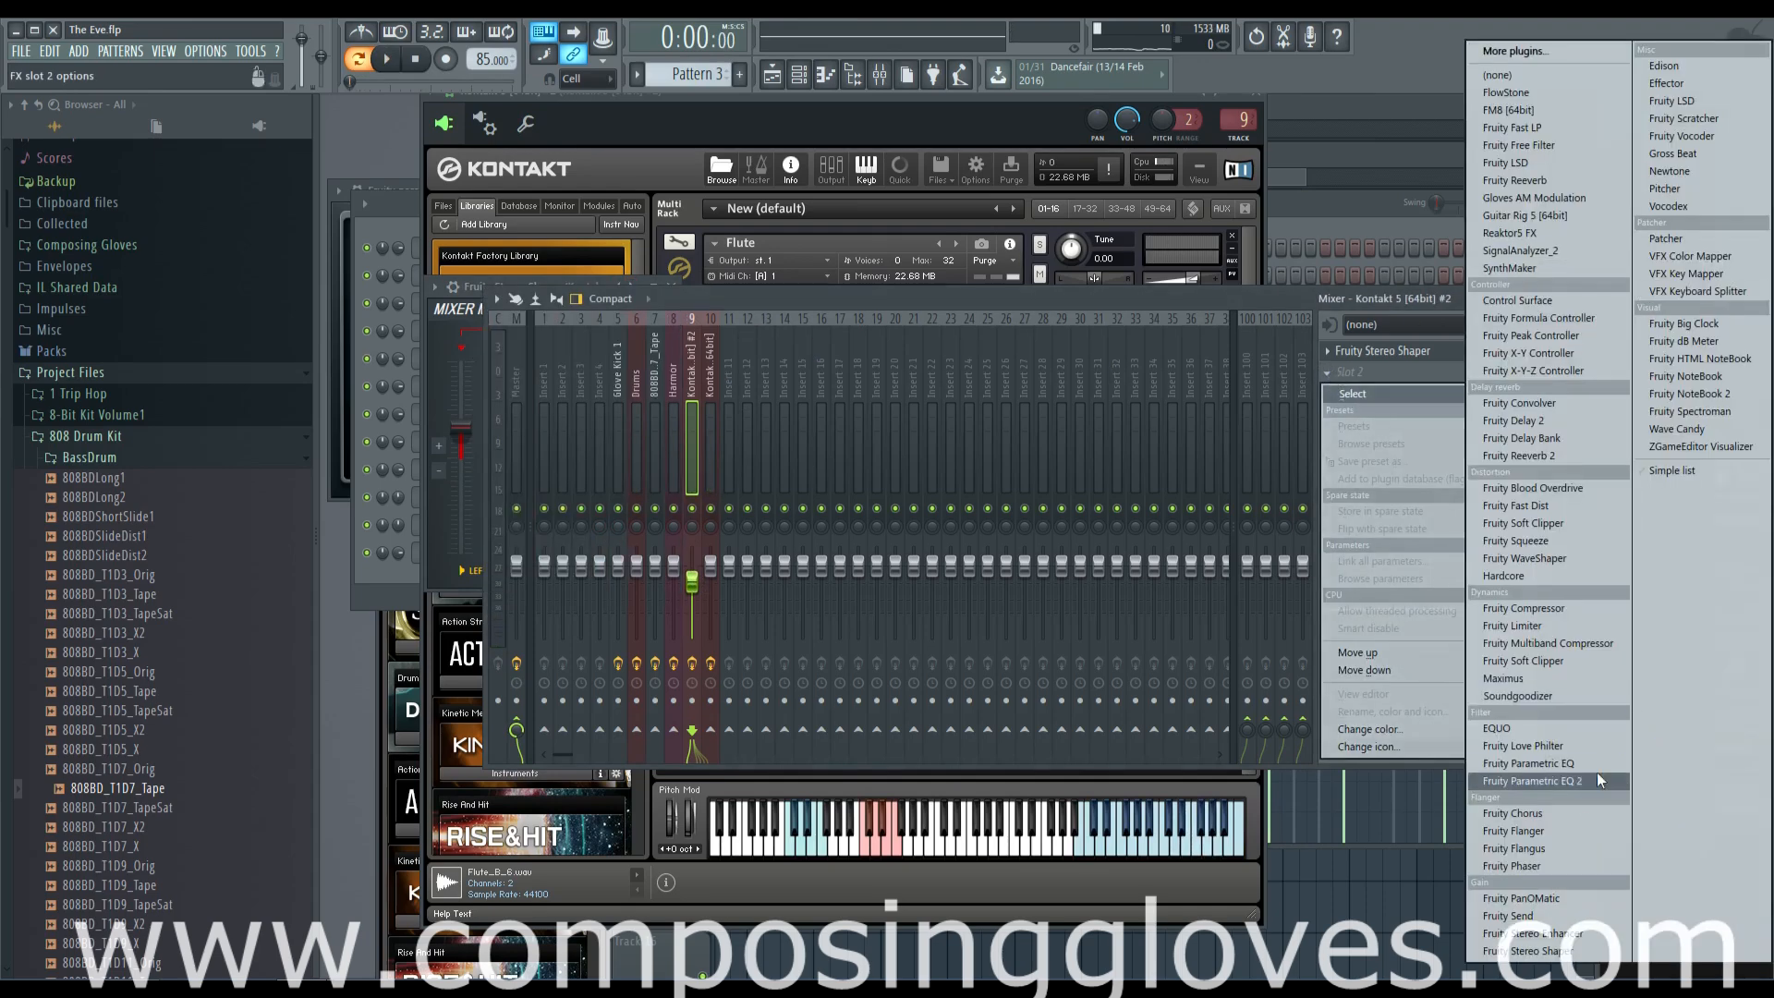
{"action": "left_click", "coordinate": [1530, 781]}
{"action": "key", "text": "space"}
{"action": "mouse_move", "coordinate": [659, 459]}
{"action": "left_mouse_down"}
{"action": "mouse_move", "coordinate": [726, 406]}
{"action": "mouse_move", "coordinate": [774, 490]}
{"action": "mouse_move", "coordinate": [793, 475]}
{"action": "mouse_move", "coordinate": [707, 445]}
{"action": "mouse_move", "coordinate": [640, 464]}
{"action": "left_mouse_up"}
{"action": "left_click_drag", "start_coordinate": [577, 459], "coordinate": [579, 462]}
{"action": "left_click_drag", "start_coordinate": [536, 459], "coordinate": [569, 543]}
{"action": "left_click_drag", "start_coordinate": [710, 448], "coordinate": [802, 466]}
{"action": "left_click_drag", "start_coordinate": [698, 448], "coordinate": [719, 459]}
Browse the Kontakt libraries down to West Africa and view its Melodic Instruments folder
{"action": "left_click", "coordinate": [632, 163]}
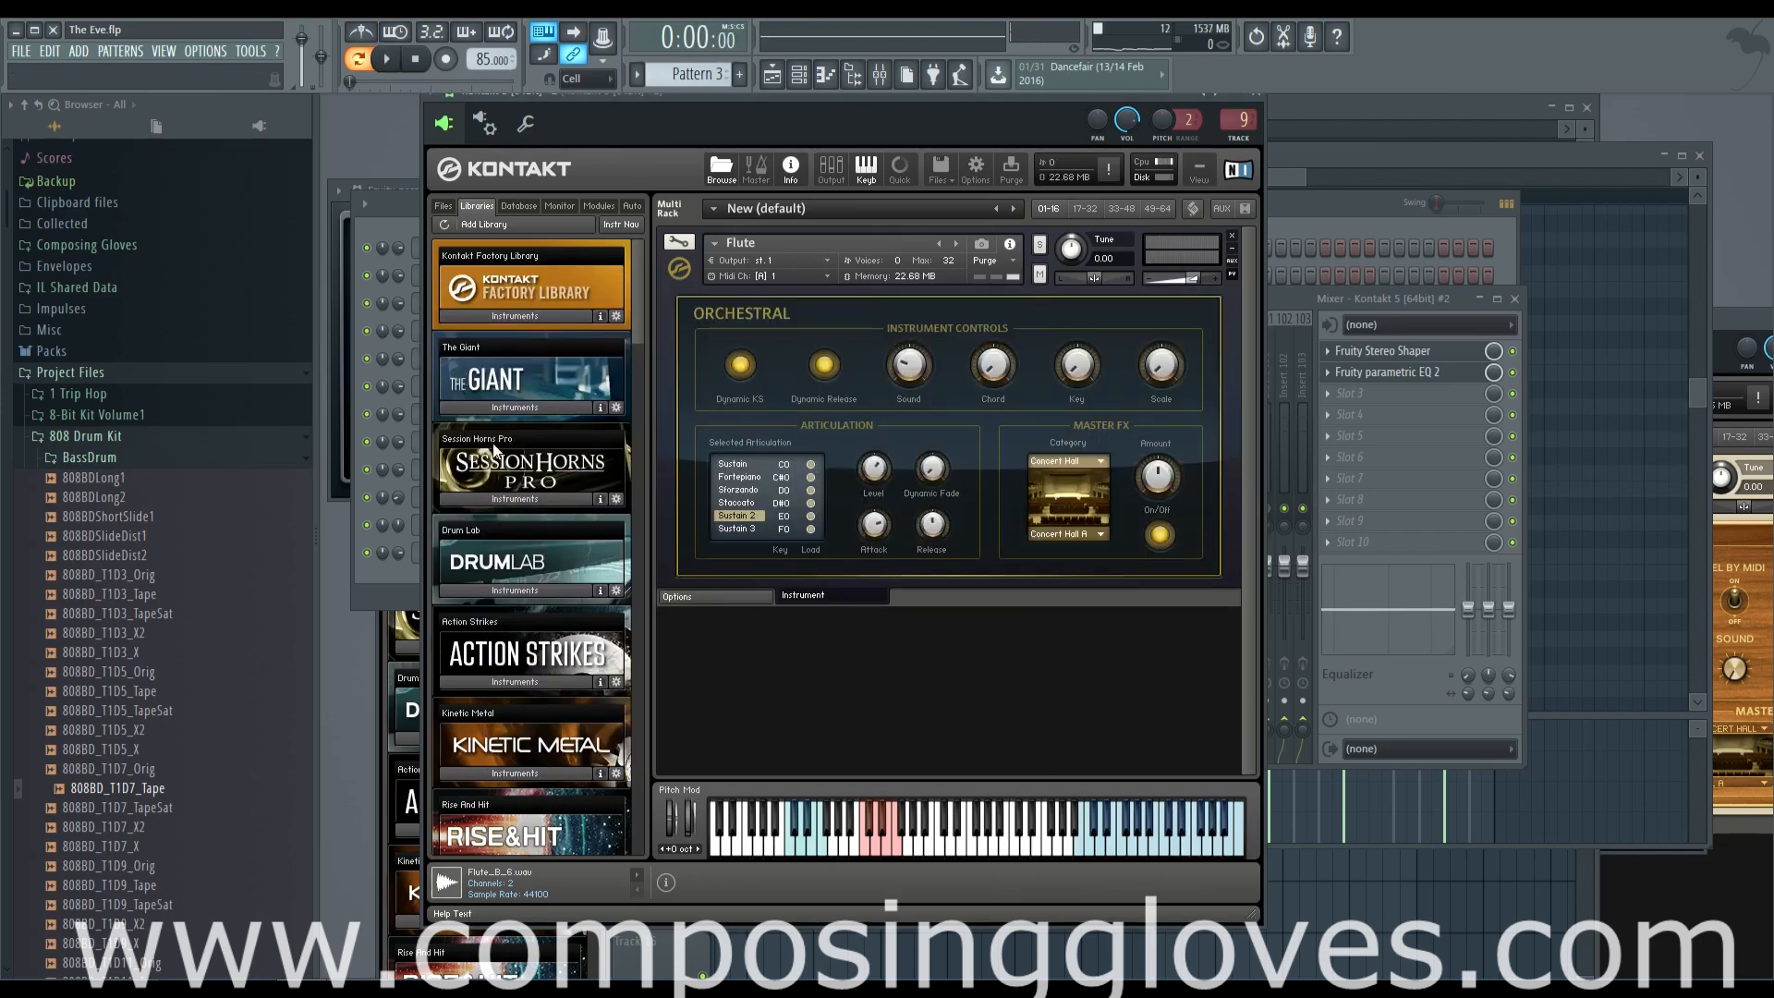
{"action": "left_click", "coordinate": [539, 317]}
{"action": "scroll", "coordinate": [525, 416], "scroll_direction": "down", "scroll_amount": 1}
{"action": "double_click", "coordinate": [468, 411]}
{"action": "scroll", "coordinate": [467, 412], "scroll_direction": "up", "scroll_amount": 1}
{"action": "left_click", "coordinate": [512, 313]}
{"action": "left_click_drag", "start_coordinate": [639, 324], "coordinate": [640, 630]}
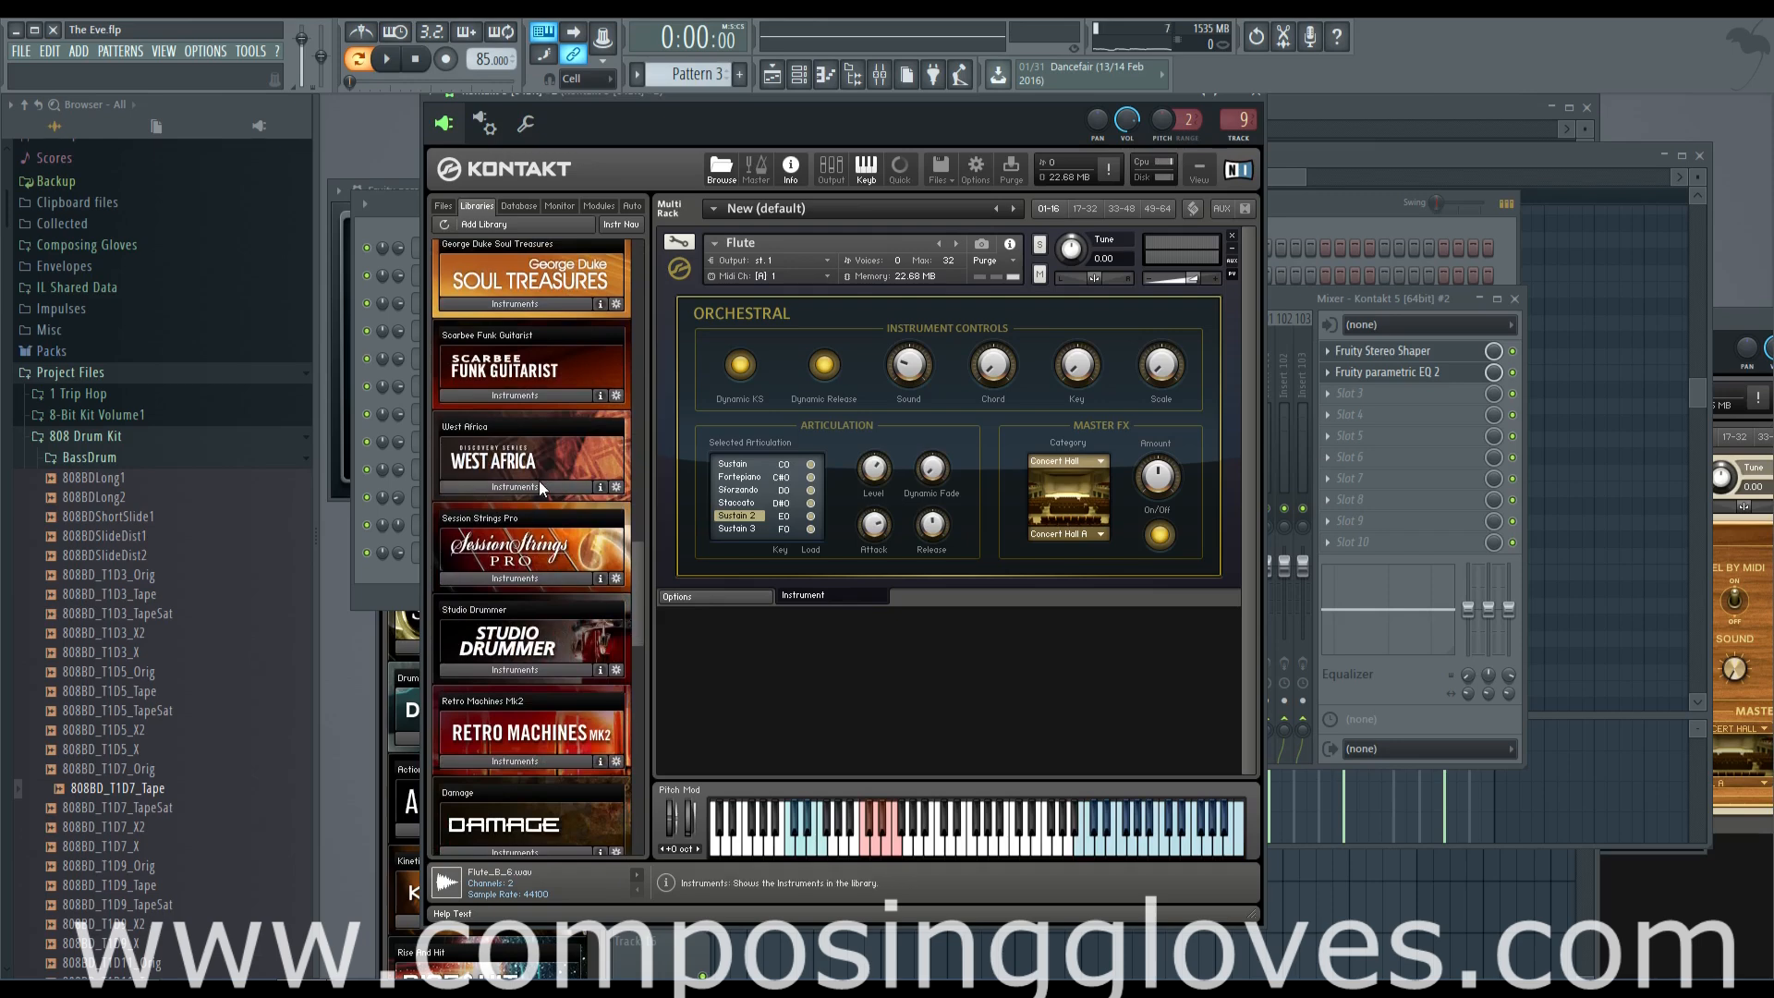
{"action": "left_click", "coordinate": [539, 484]}
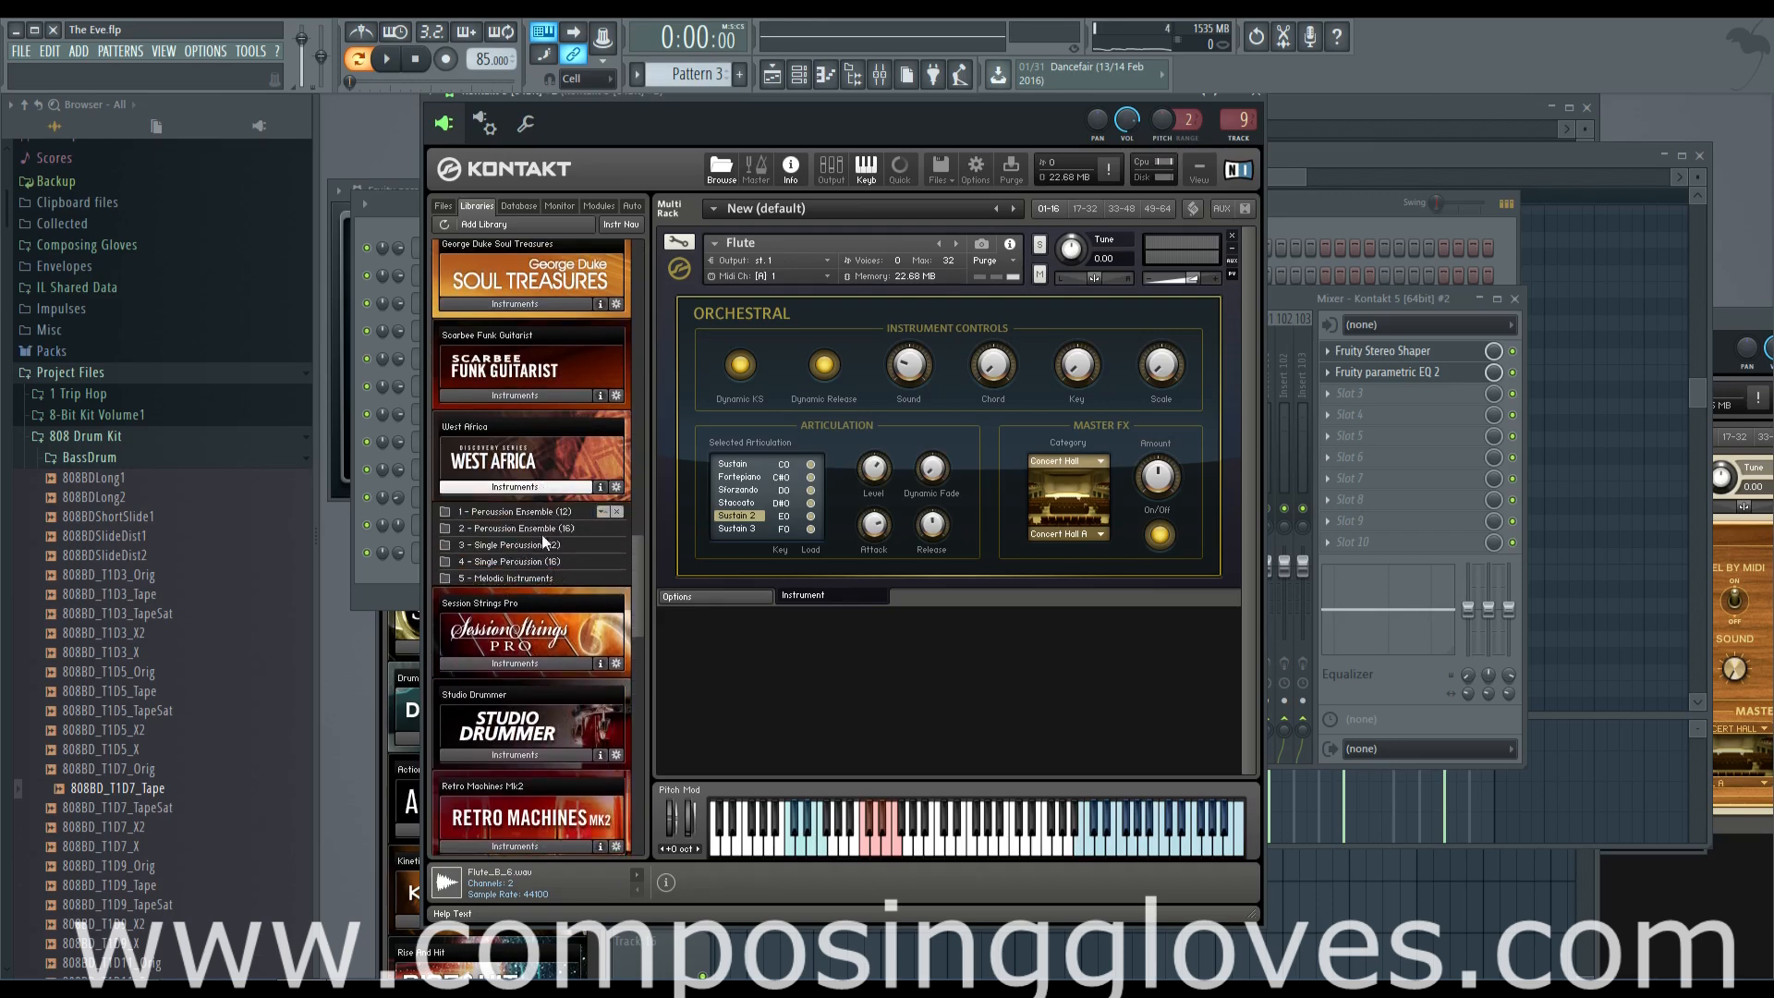
{"action": "left_click", "coordinate": [541, 578]}
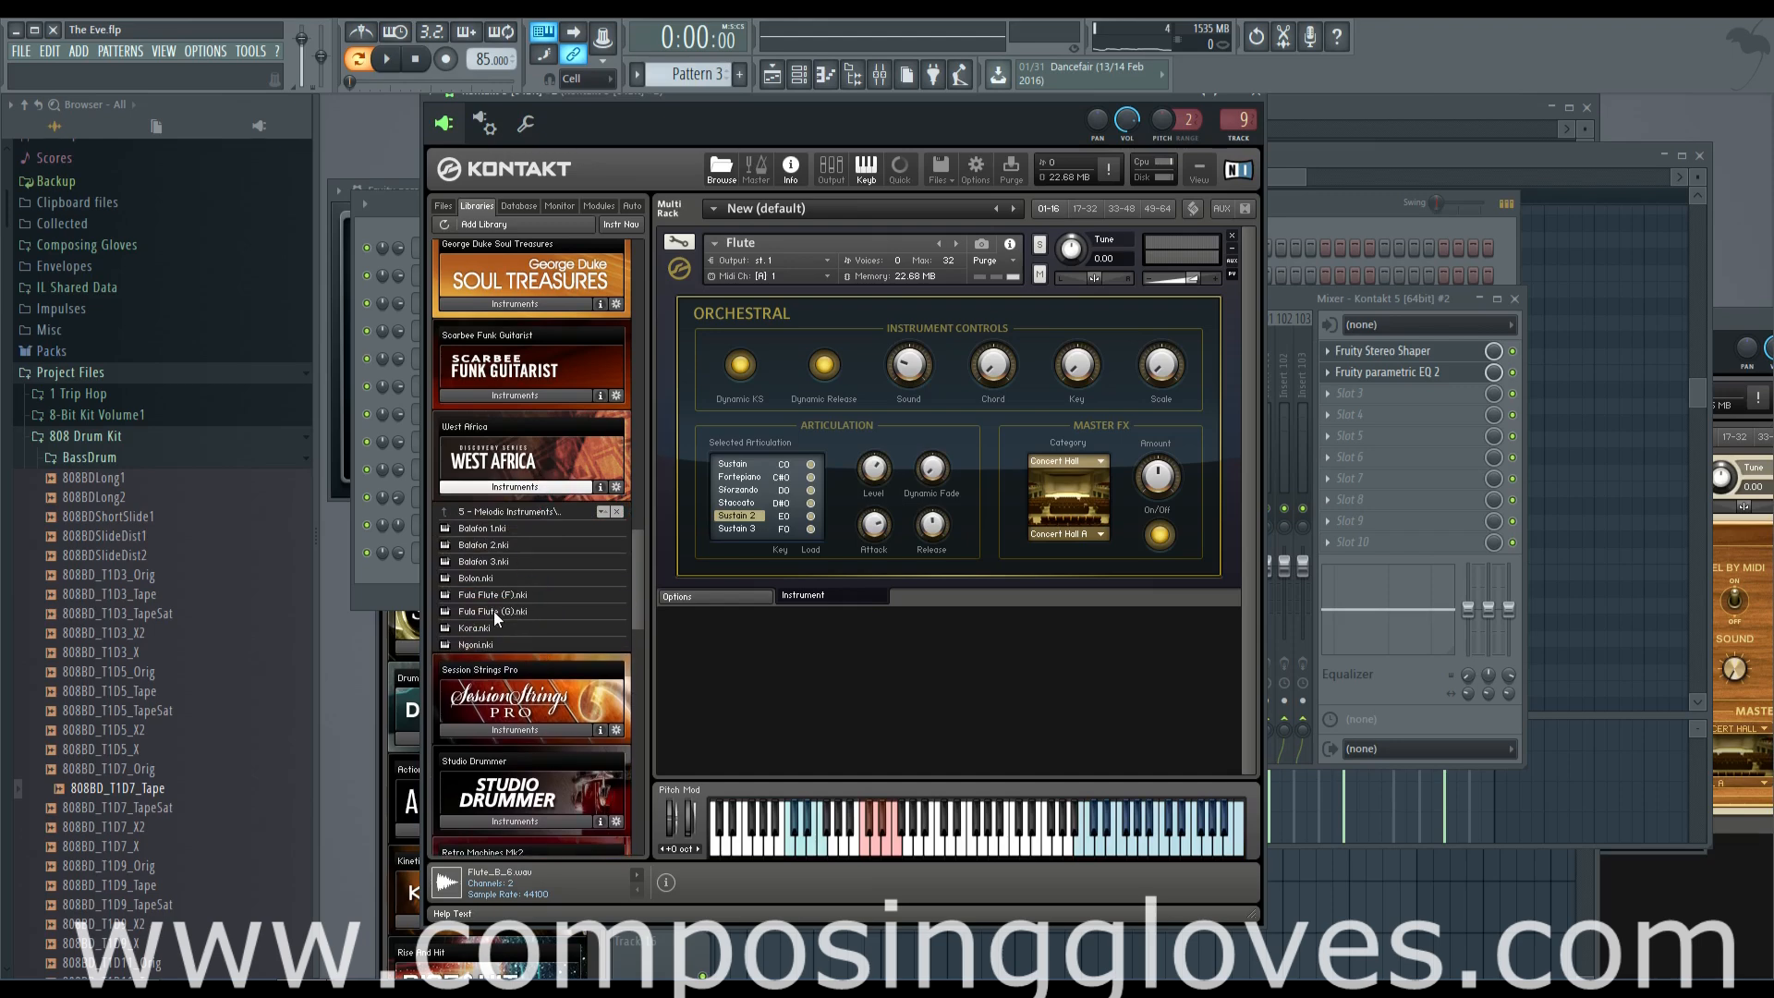
Load the West Africa Fula Flute (G) under the Flute and set its MIDI channel to Port A, channel 1
{"action": "double_click", "coordinate": [493, 612]}
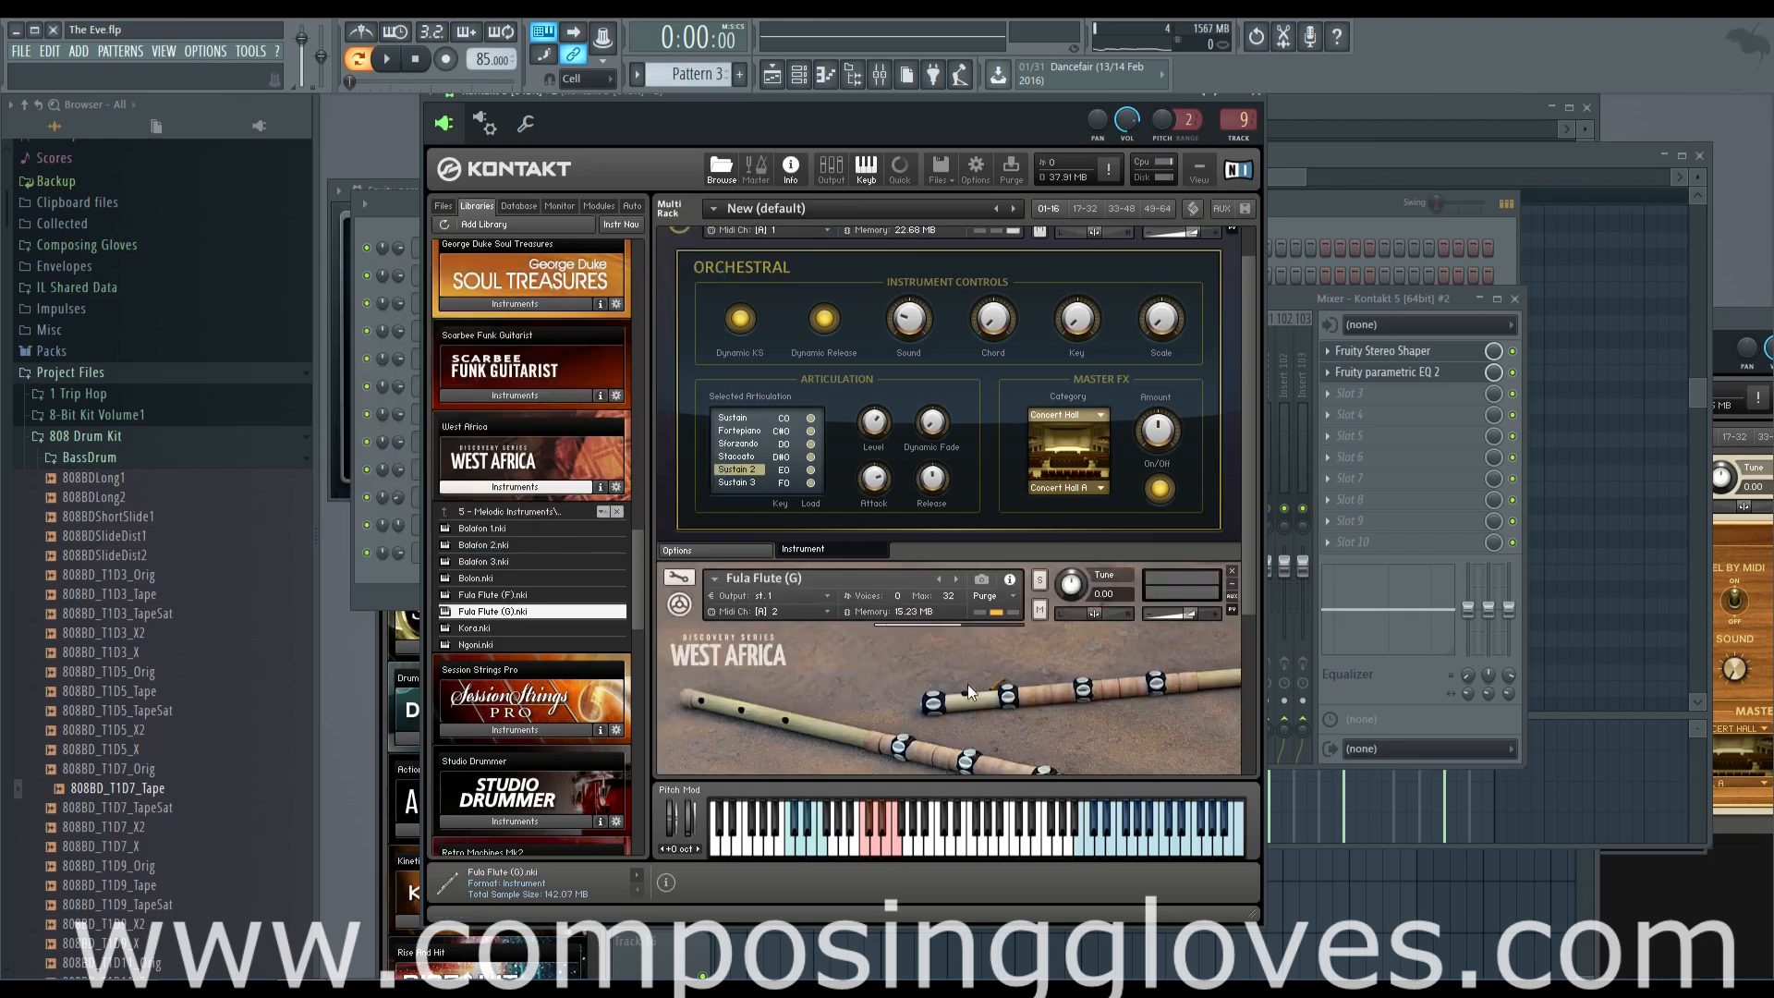
{"action": "scroll", "coordinate": [1002, 730], "scroll_direction": "down", "scroll_amount": 3}
{"action": "left_click", "coordinate": [787, 509]}
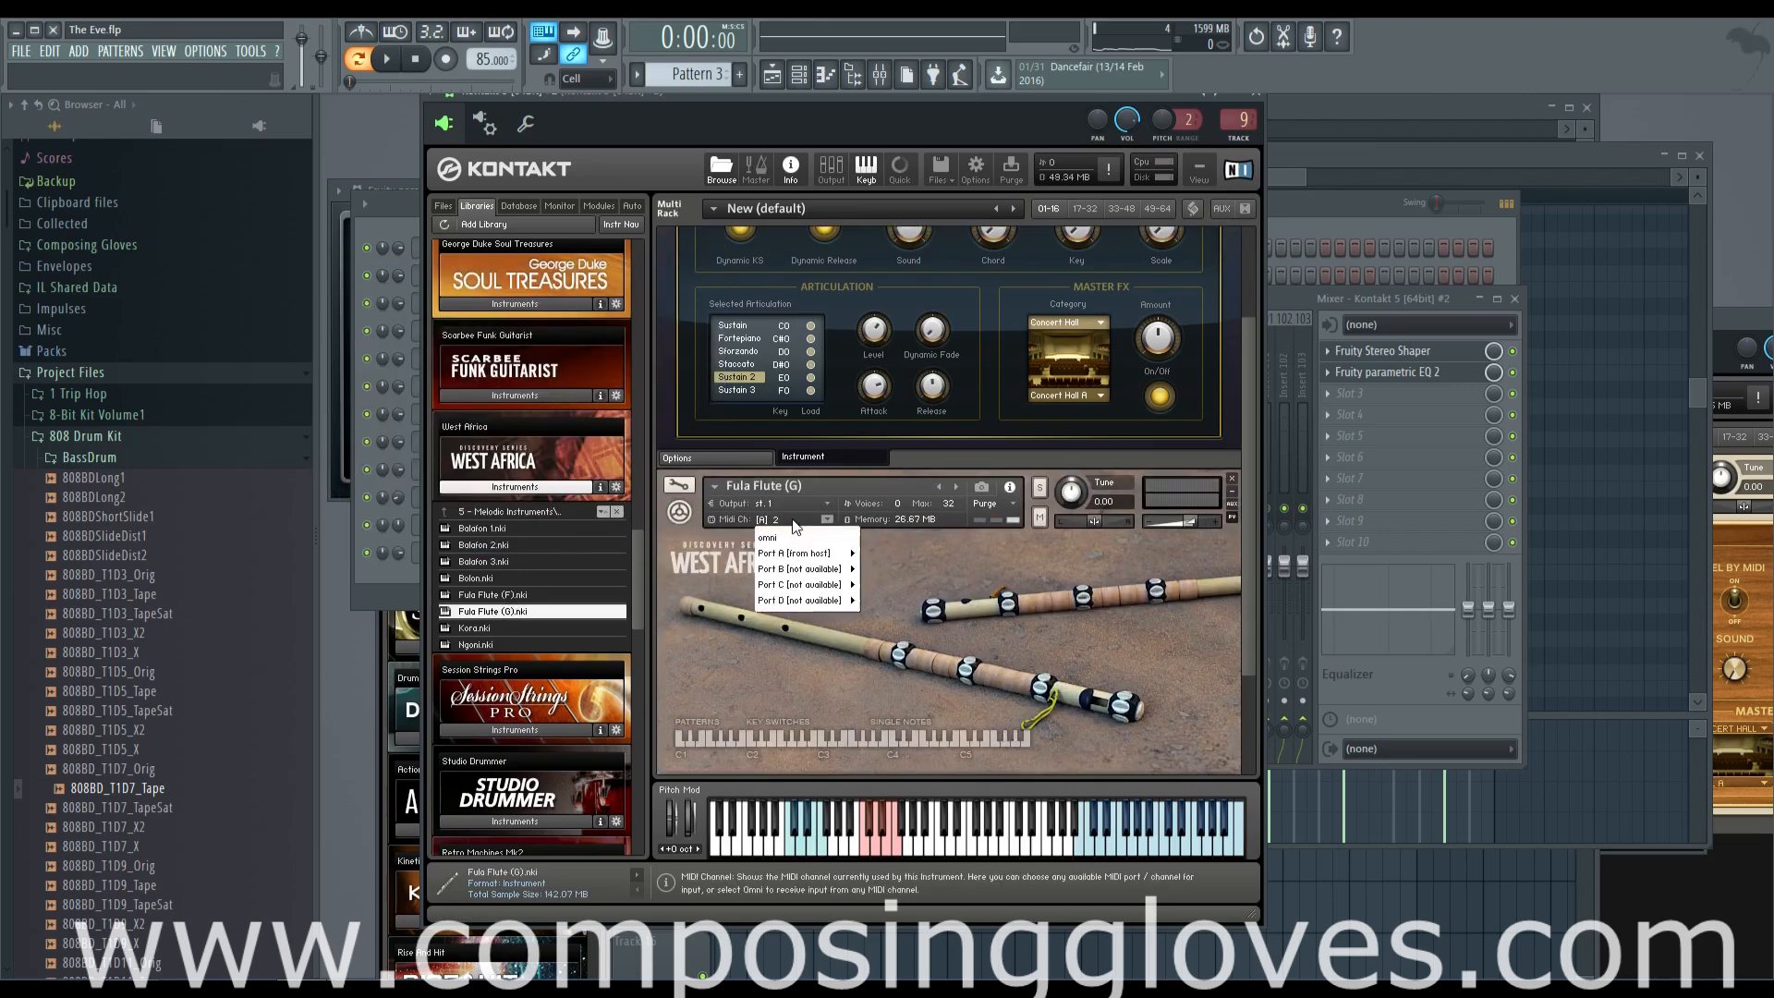
{"action": "left_click", "coordinate": [874, 557]}
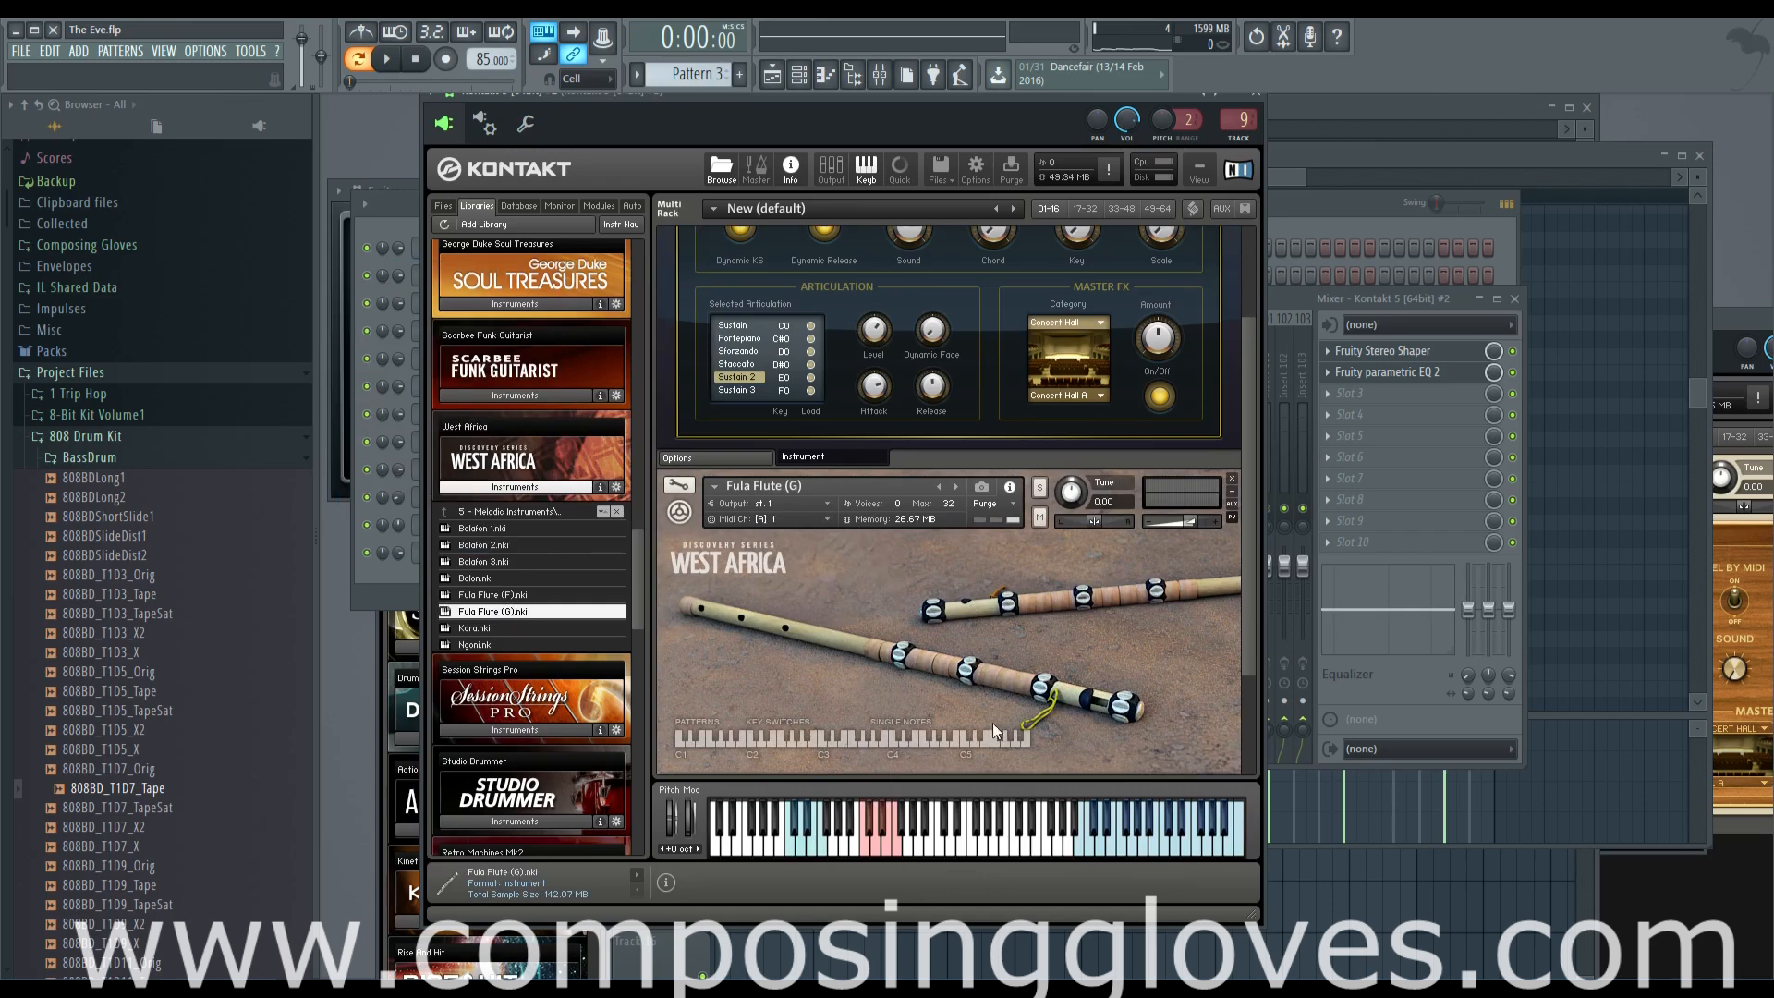
Audition several high notes with the Fula Flute layered on the Flute, and remove the Fula Flute from the rack
{"action": "left_click", "coordinate": [1182, 832]}
{"action": "left_click", "coordinate": [1140, 836]}
{"action": "left_click", "coordinate": [1155, 835]}
{"action": "left_click", "coordinate": [1195, 830]}
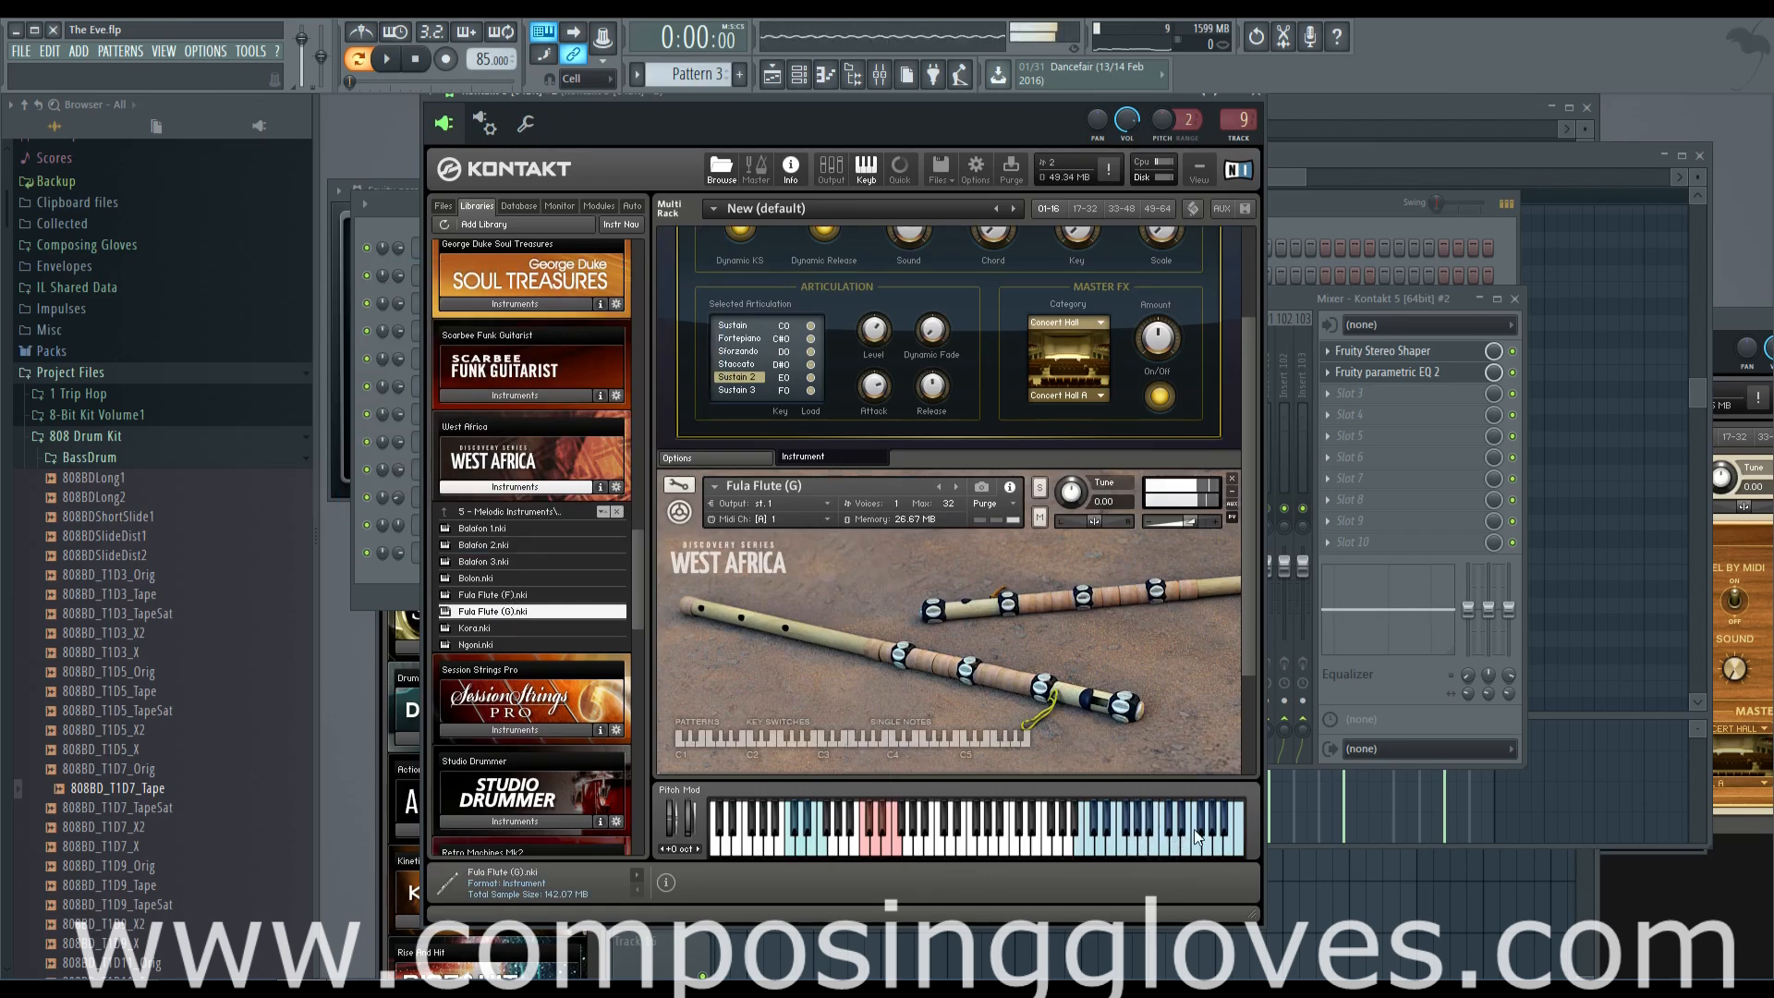
{"action": "left_click", "coordinate": [1233, 478]}
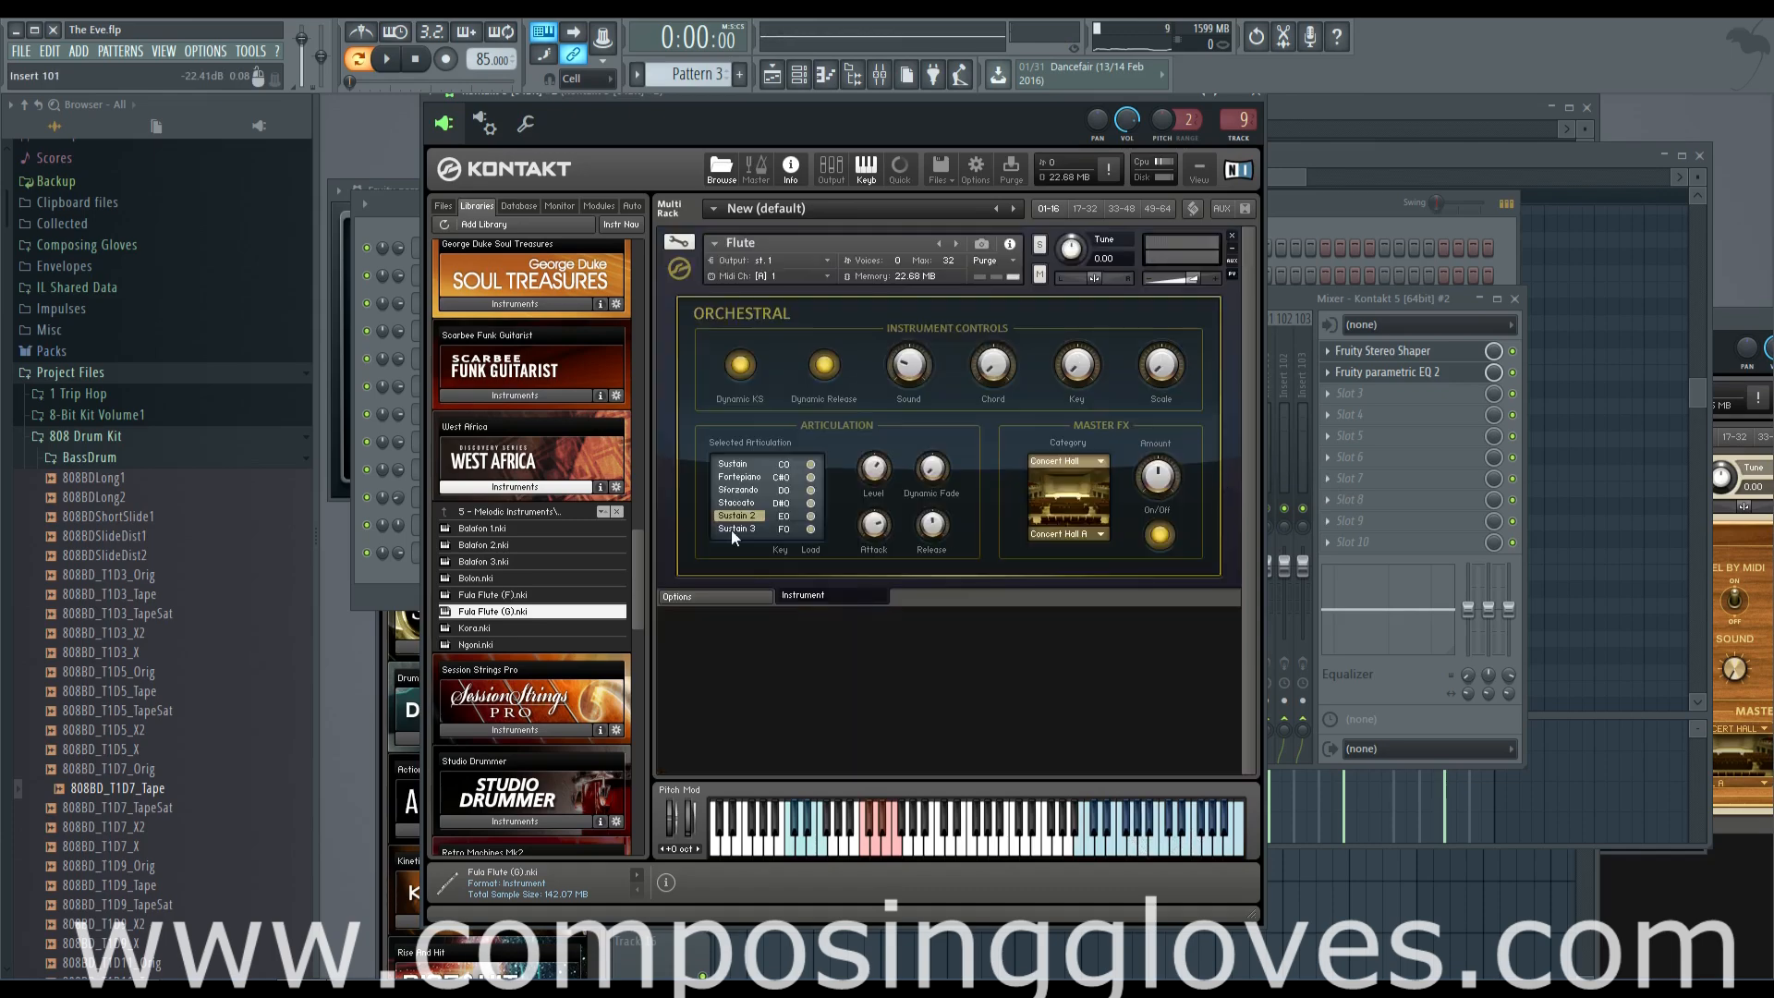
Check the Cuba library's Melodic Instruments folder for a layering sound and return to the start of the library list
{"action": "left_click", "coordinate": [506, 487]}
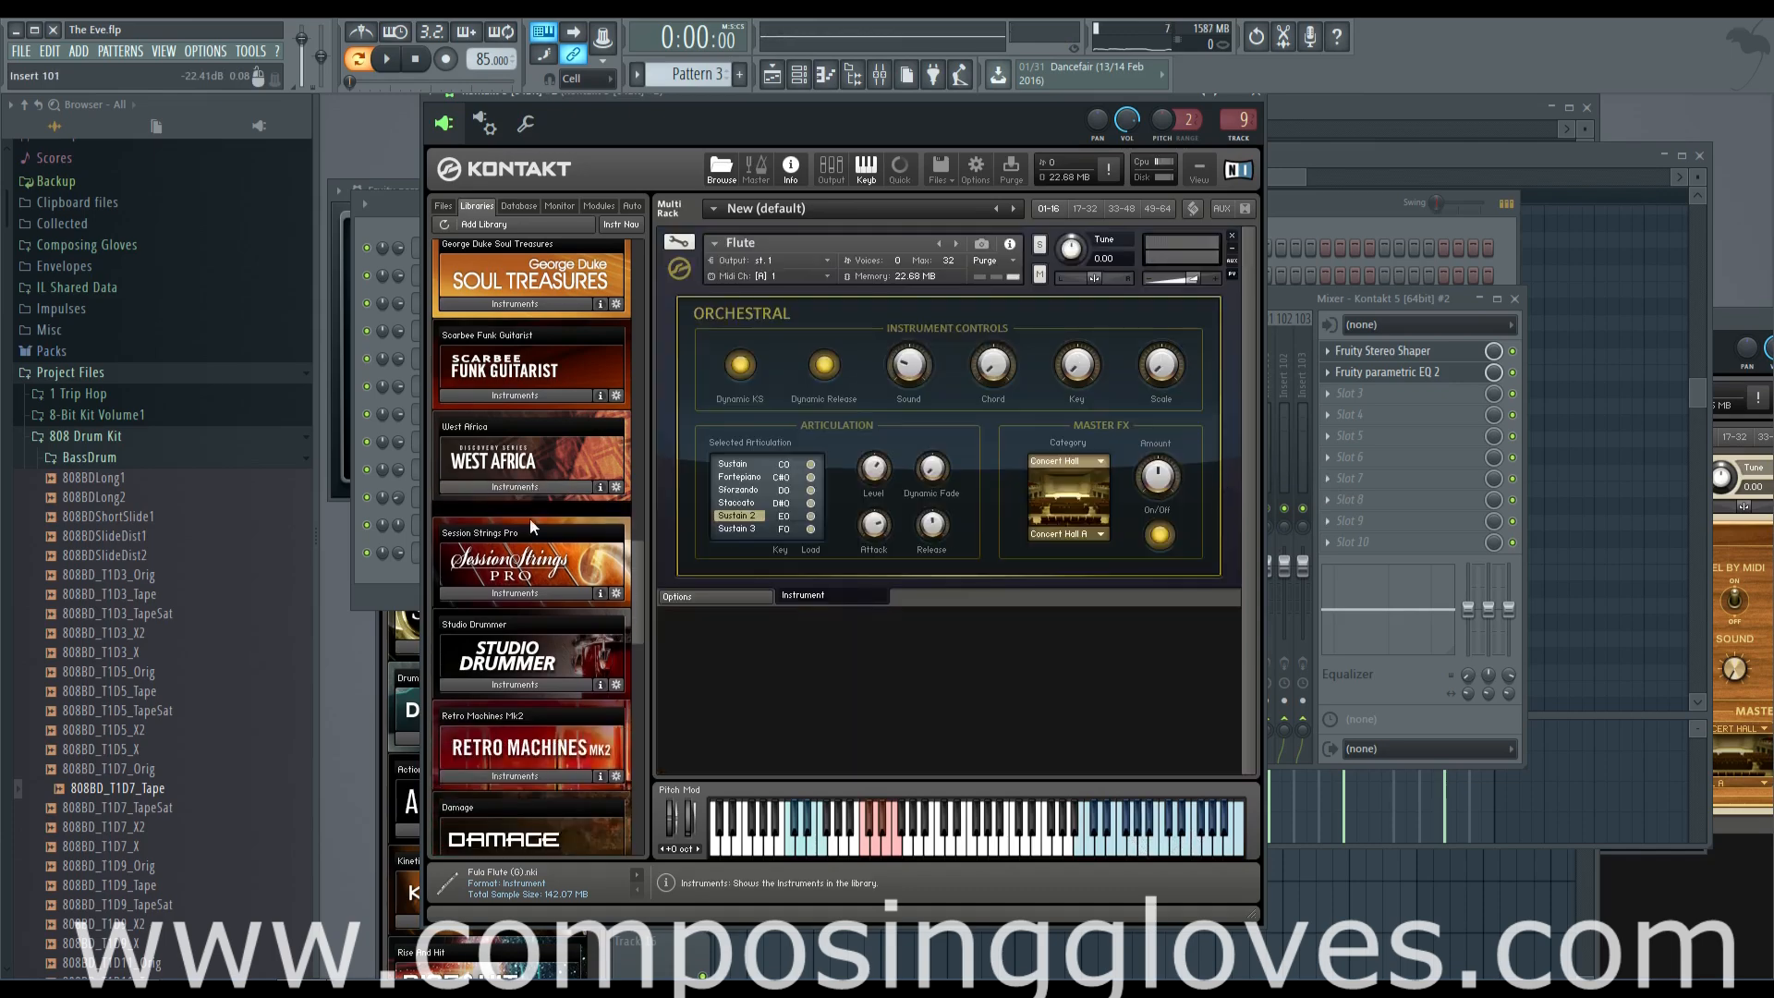
{"action": "left_click_drag", "start_coordinate": [638, 601], "coordinate": [612, 845]}
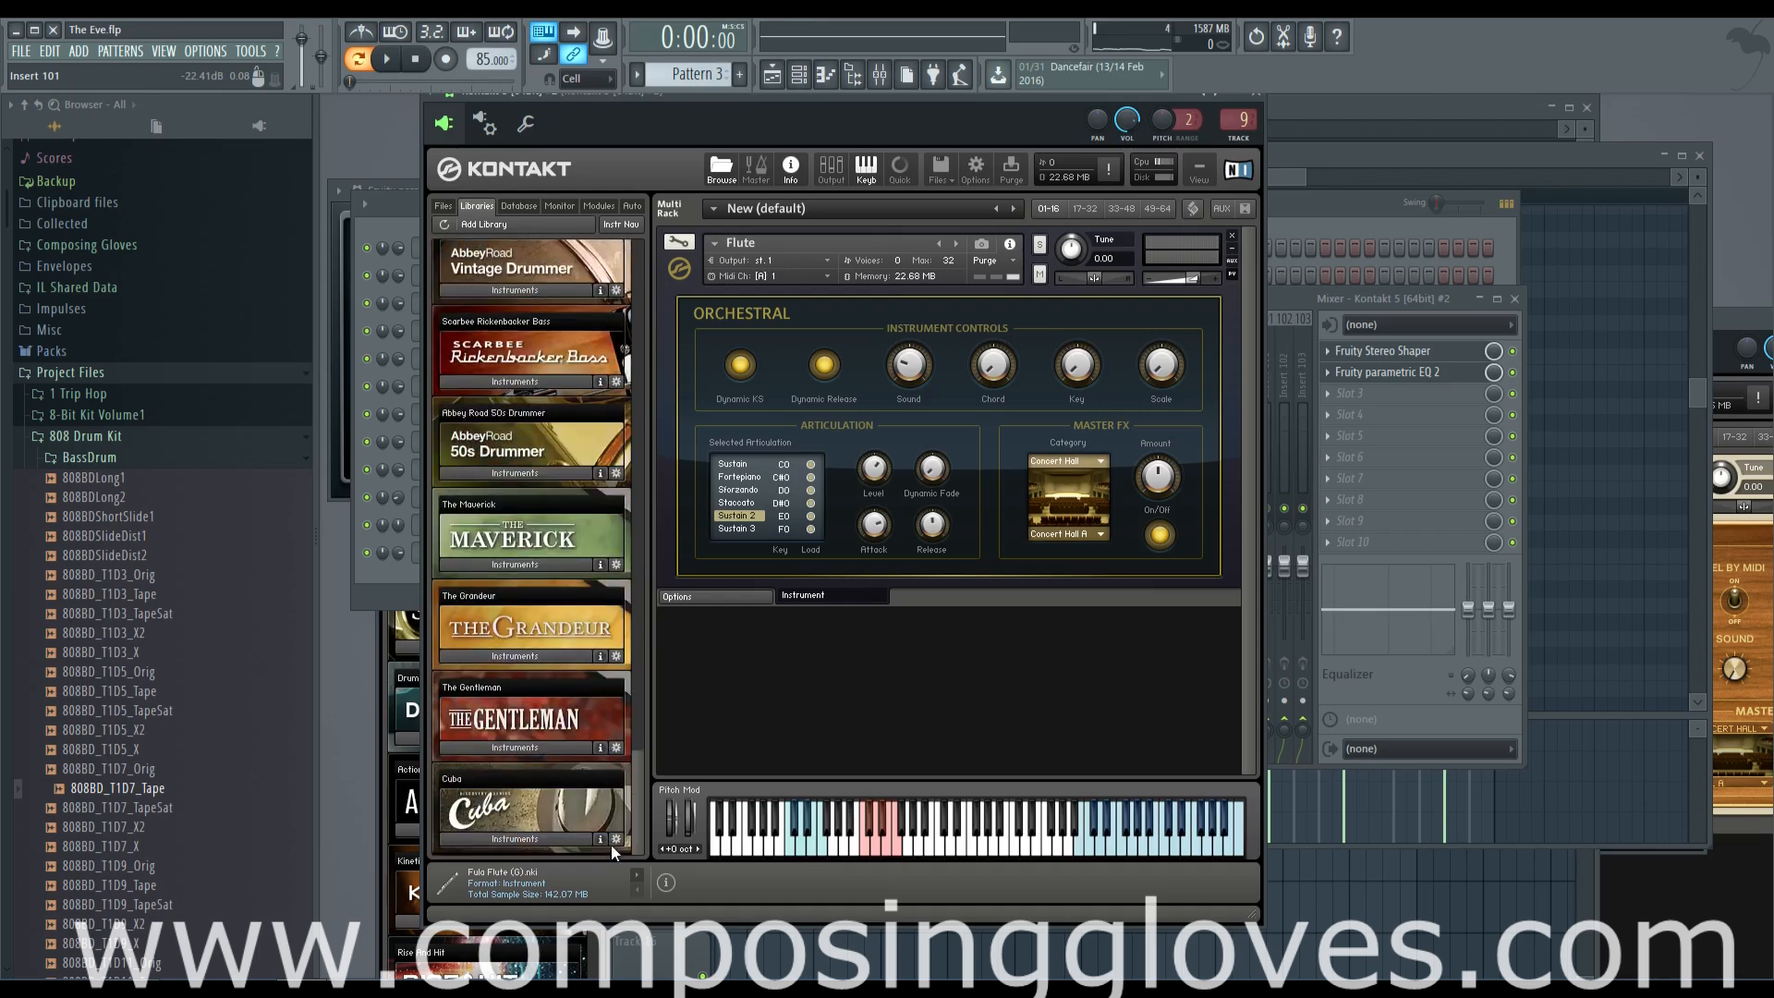
{"action": "left_click", "coordinate": [563, 837]}
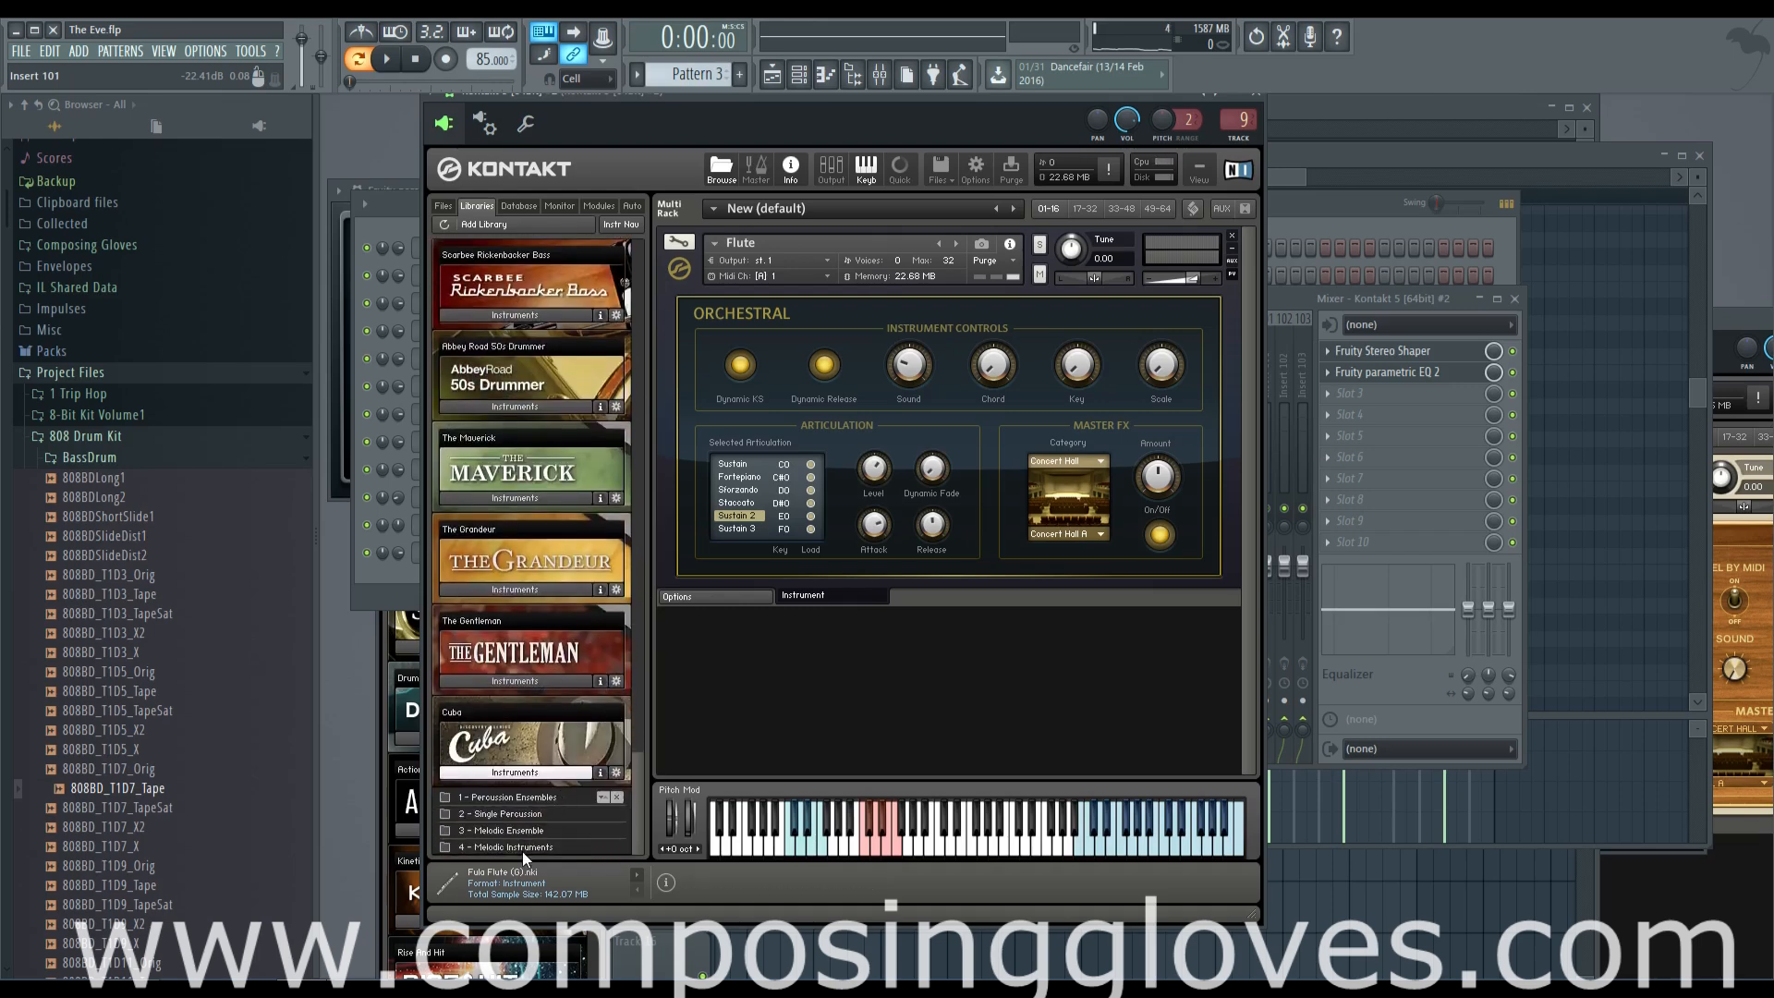
{"action": "left_click", "coordinate": [534, 848]}
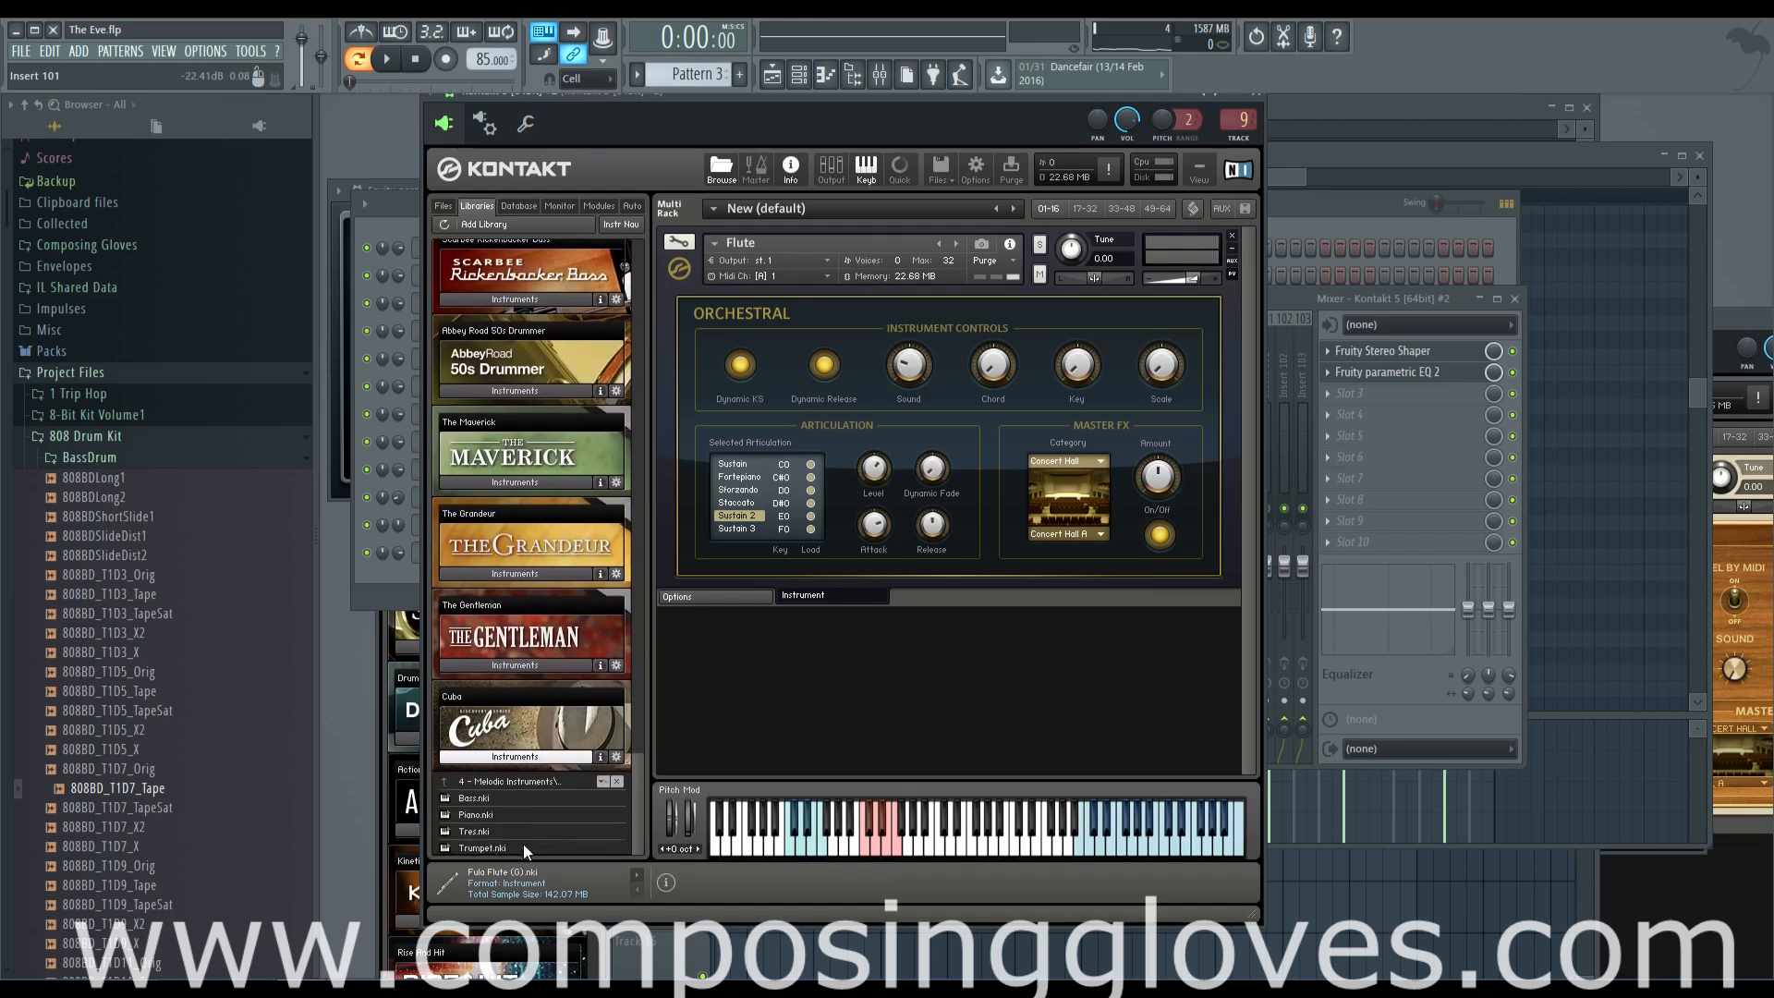
{"action": "left_click", "coordinate": [539, 780]}
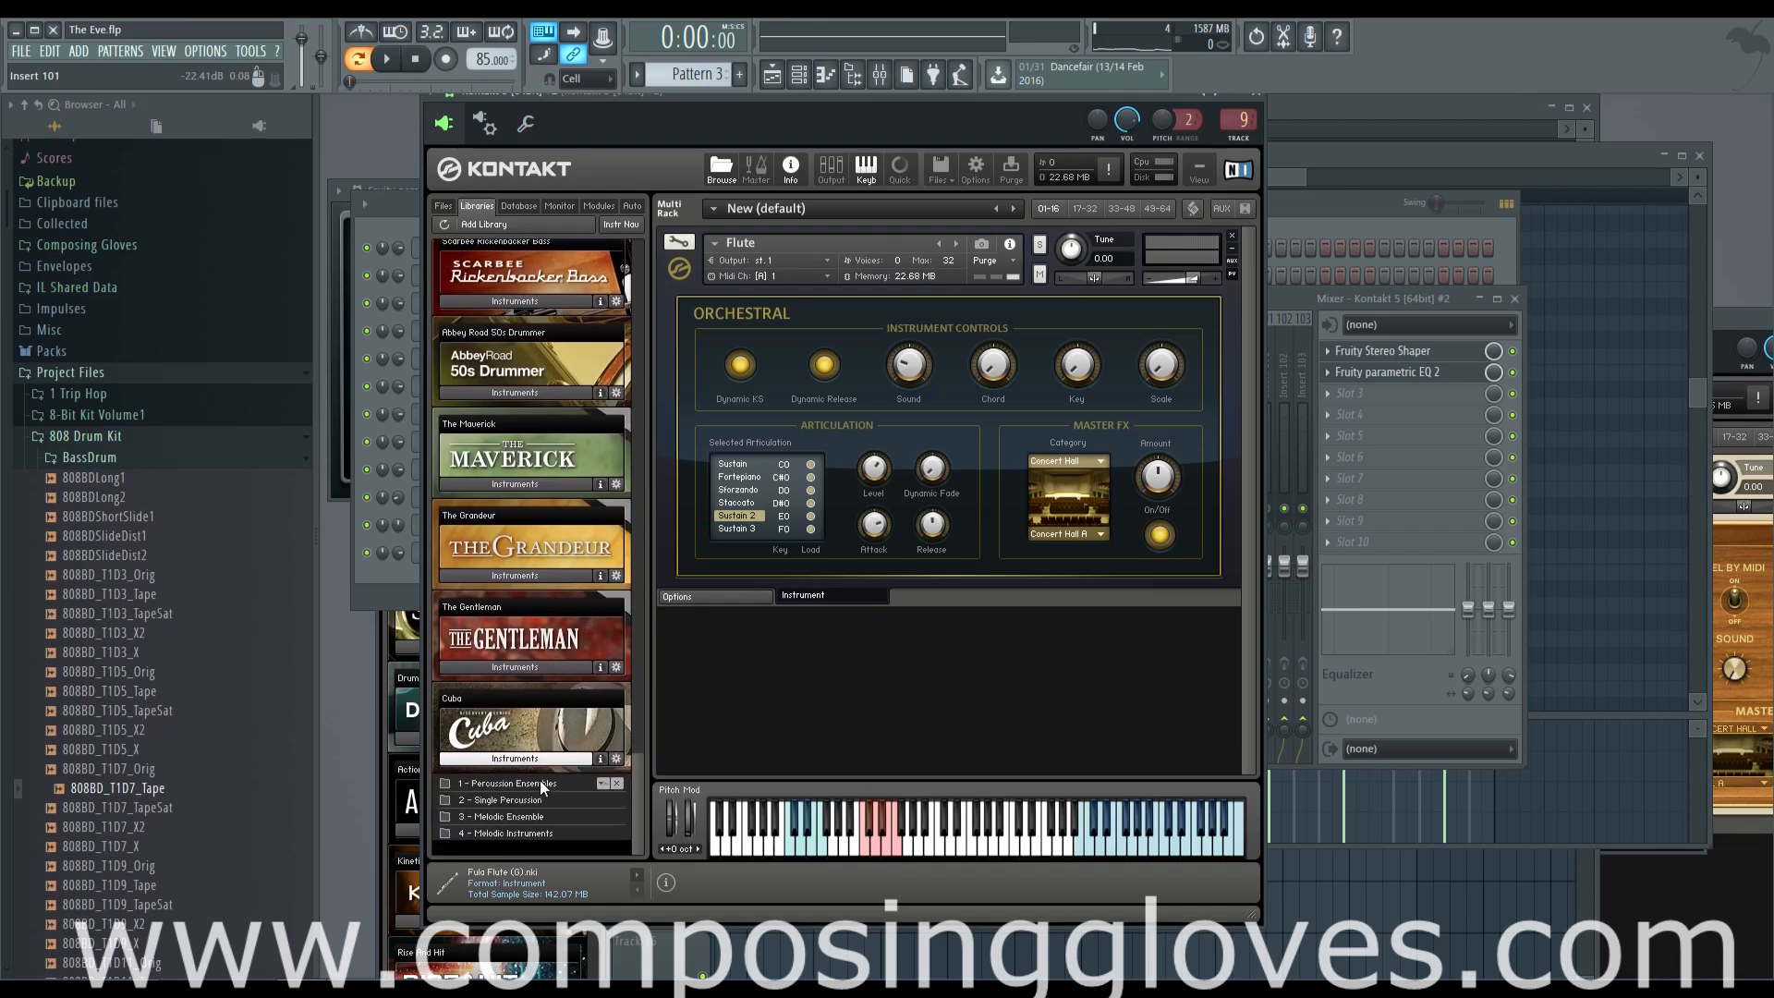
{"action": "left_click", "coordinate": [527, 772]}
{"action": "left_click_drag", "start_coordinate": [639, 791], "coordinate": [598, 279]}
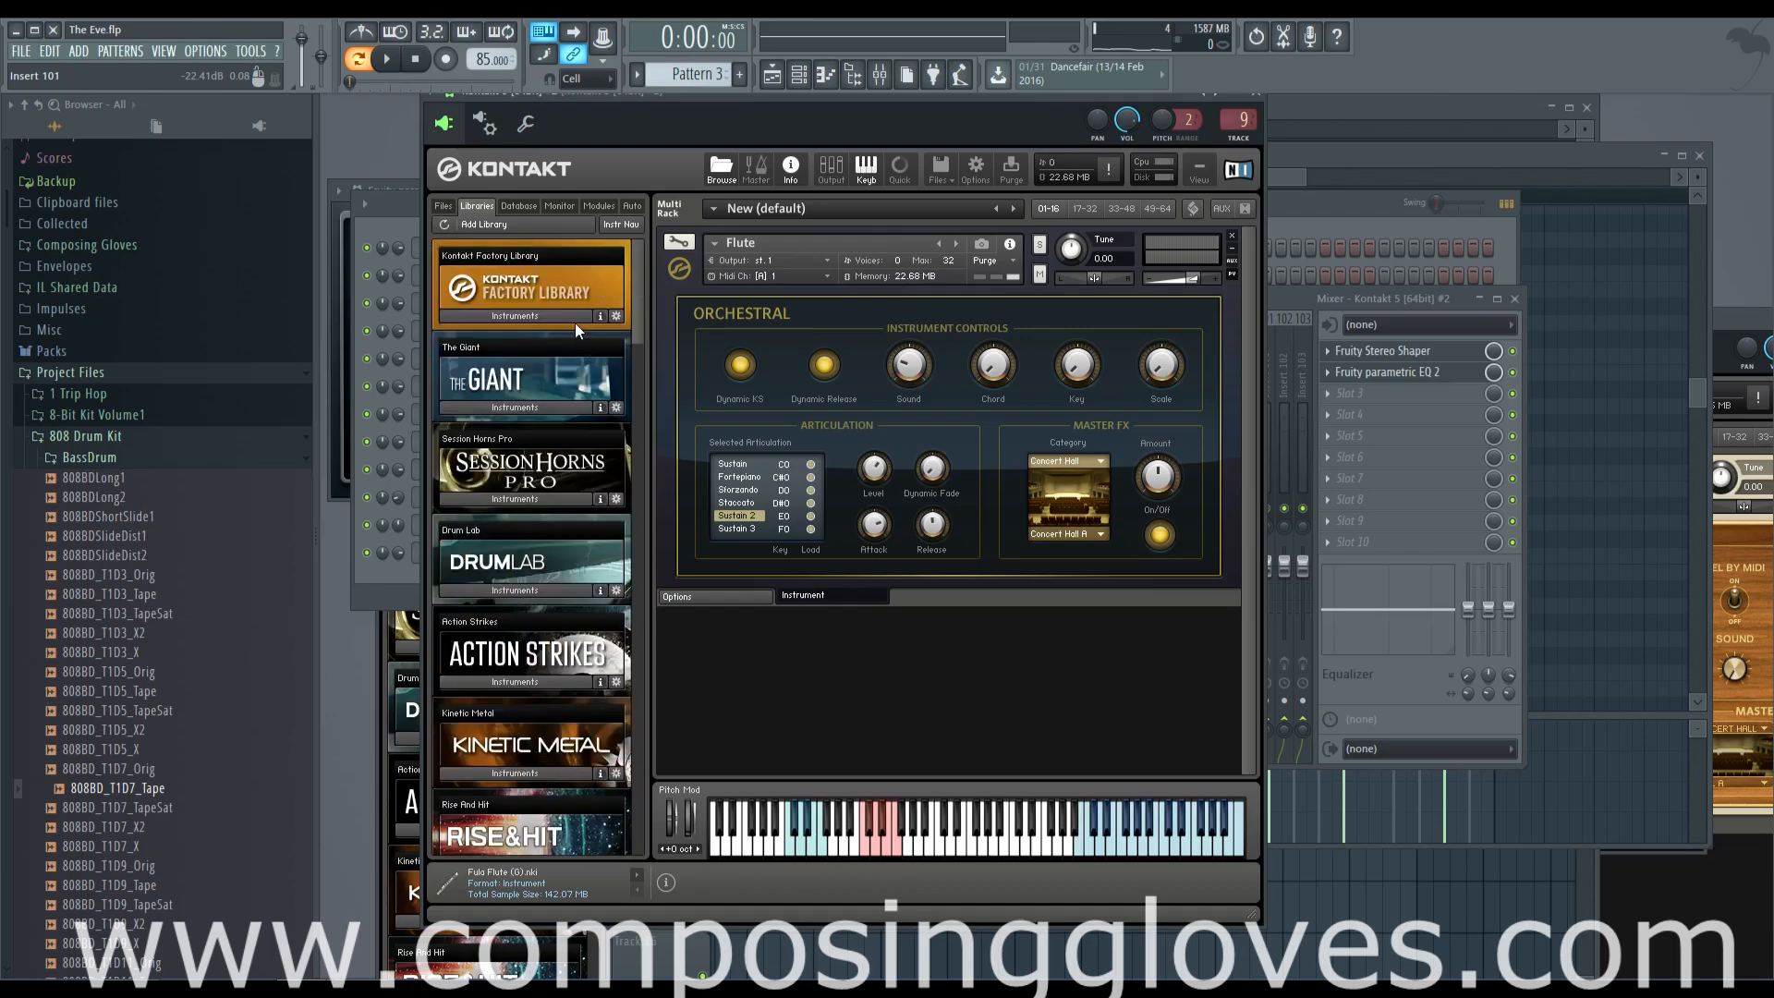
Look through the Kontakt Factory Library's Orchestral folders, including Orchestral Percussion and Keyboard Instruments, for a layering sound
{"action": "left_click", "coordinate": [552, 317]}
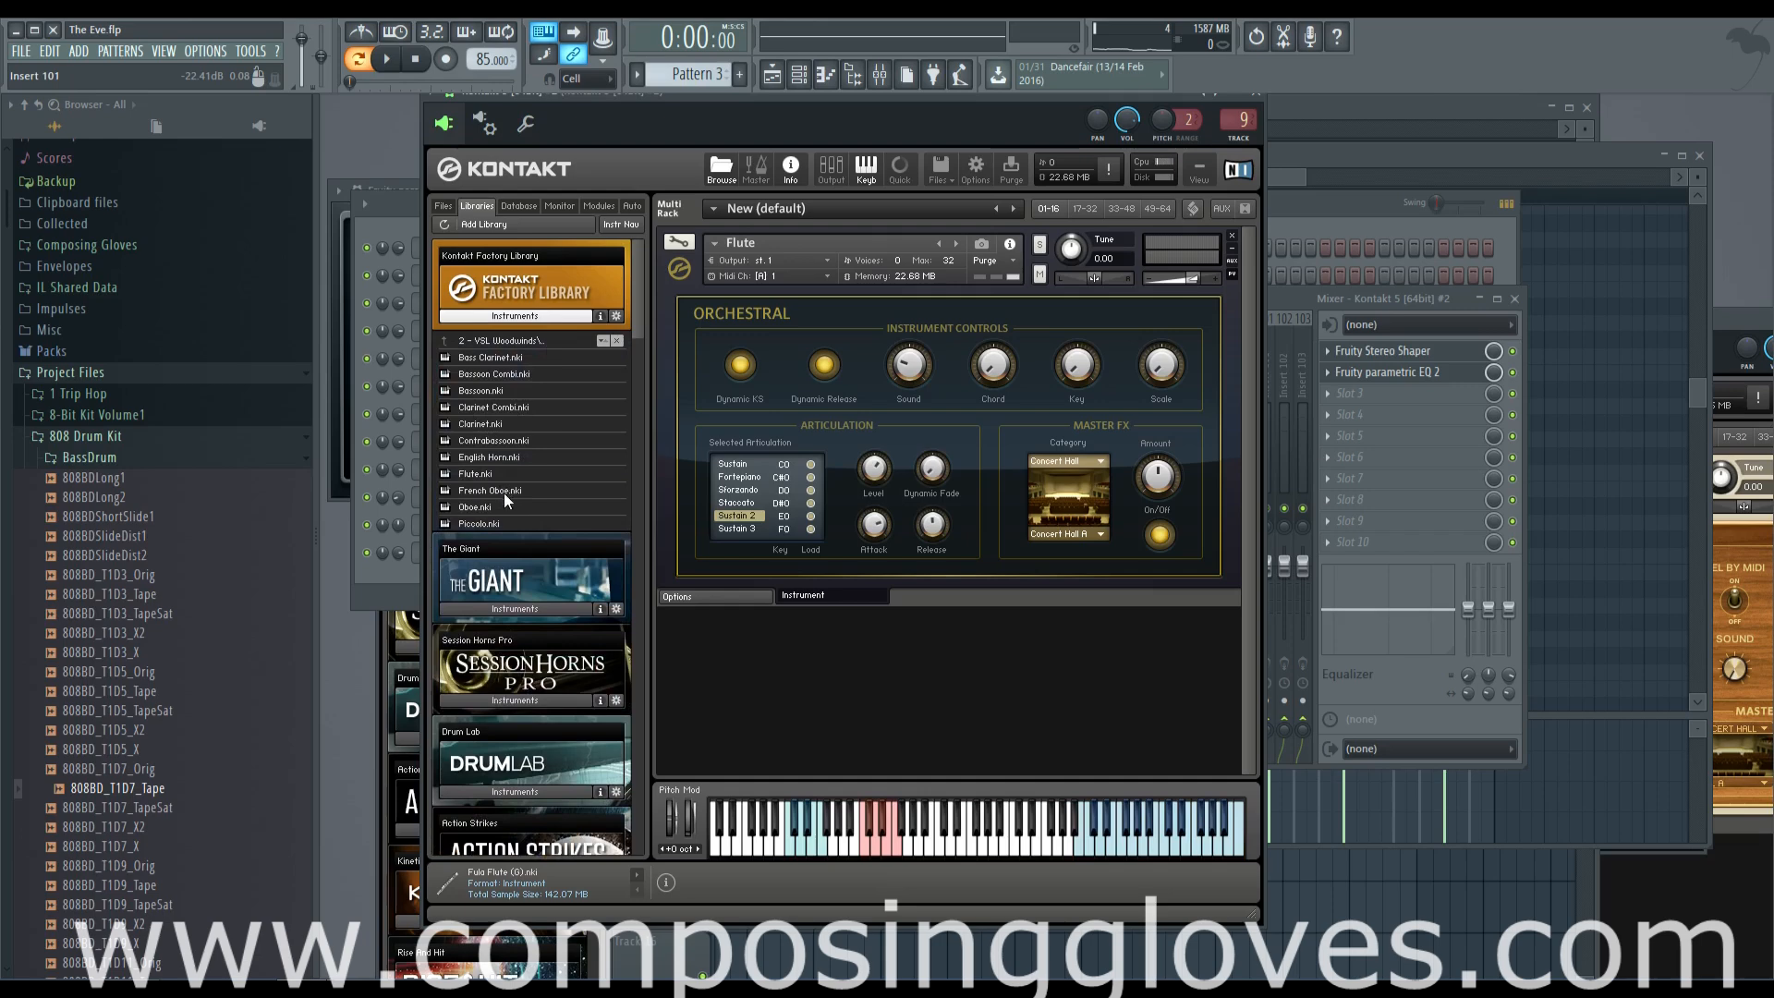
{"action": "double_click", "coordinate": [494, 341]}
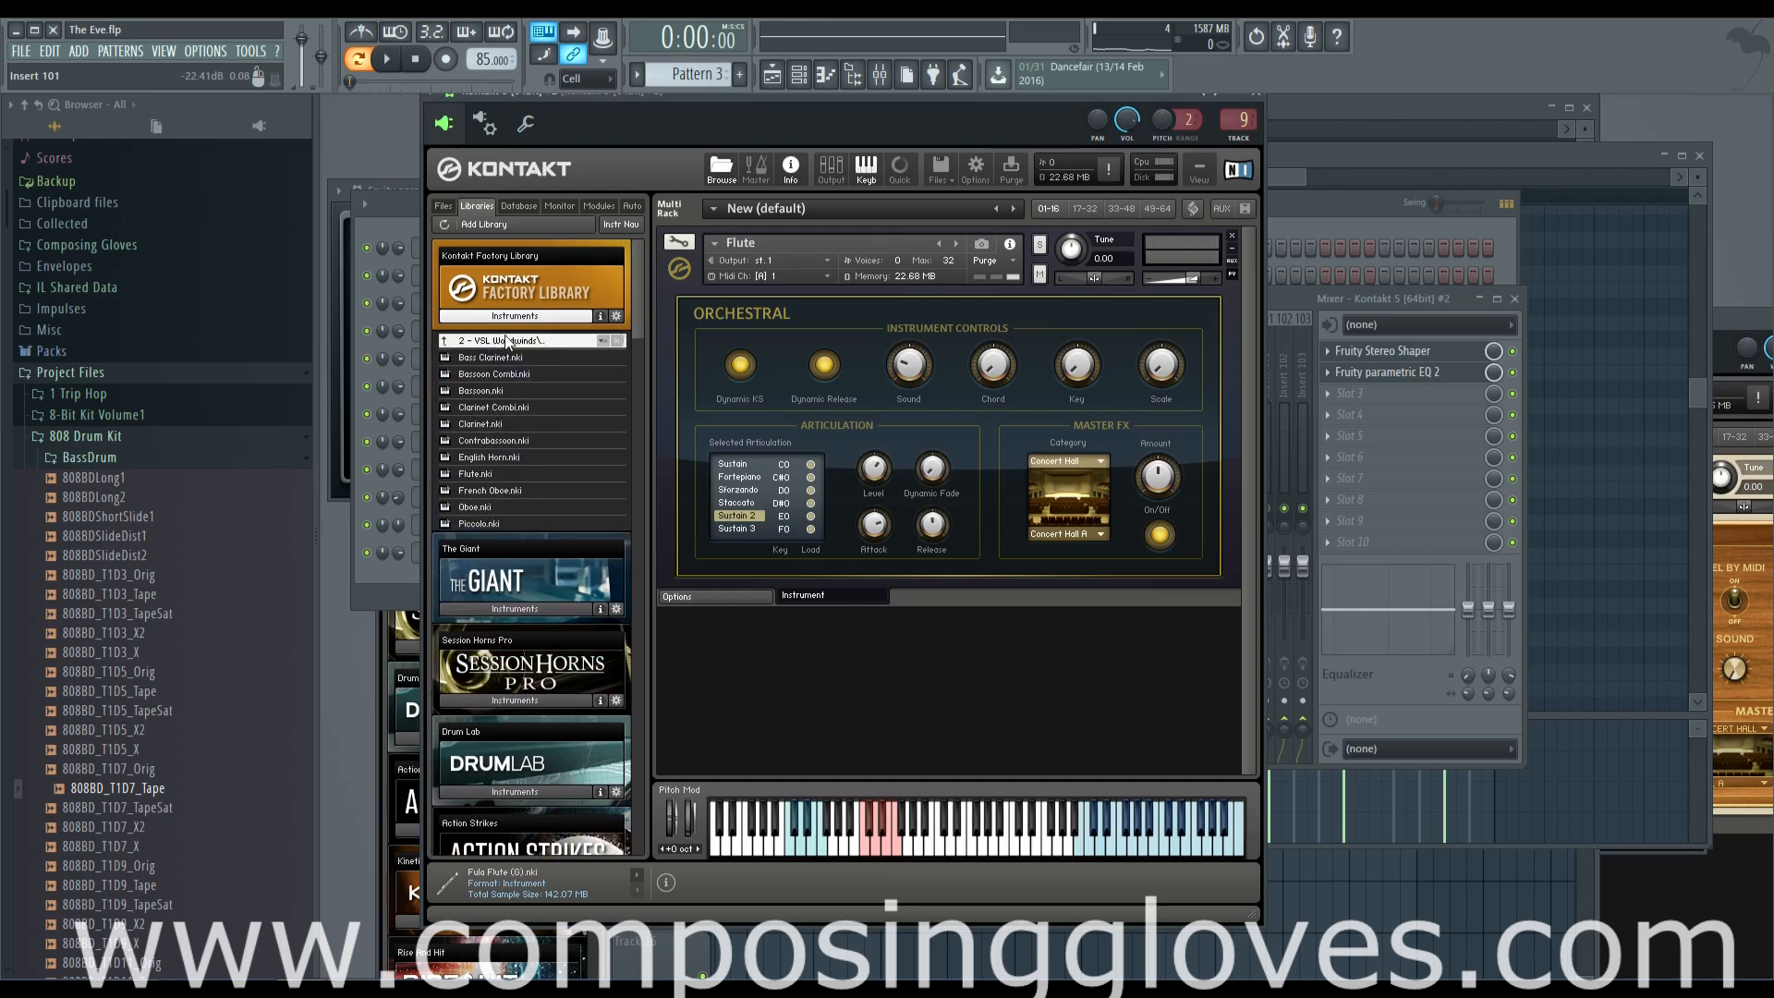
{"action": "left_click", "coordinate": [522, 407]}
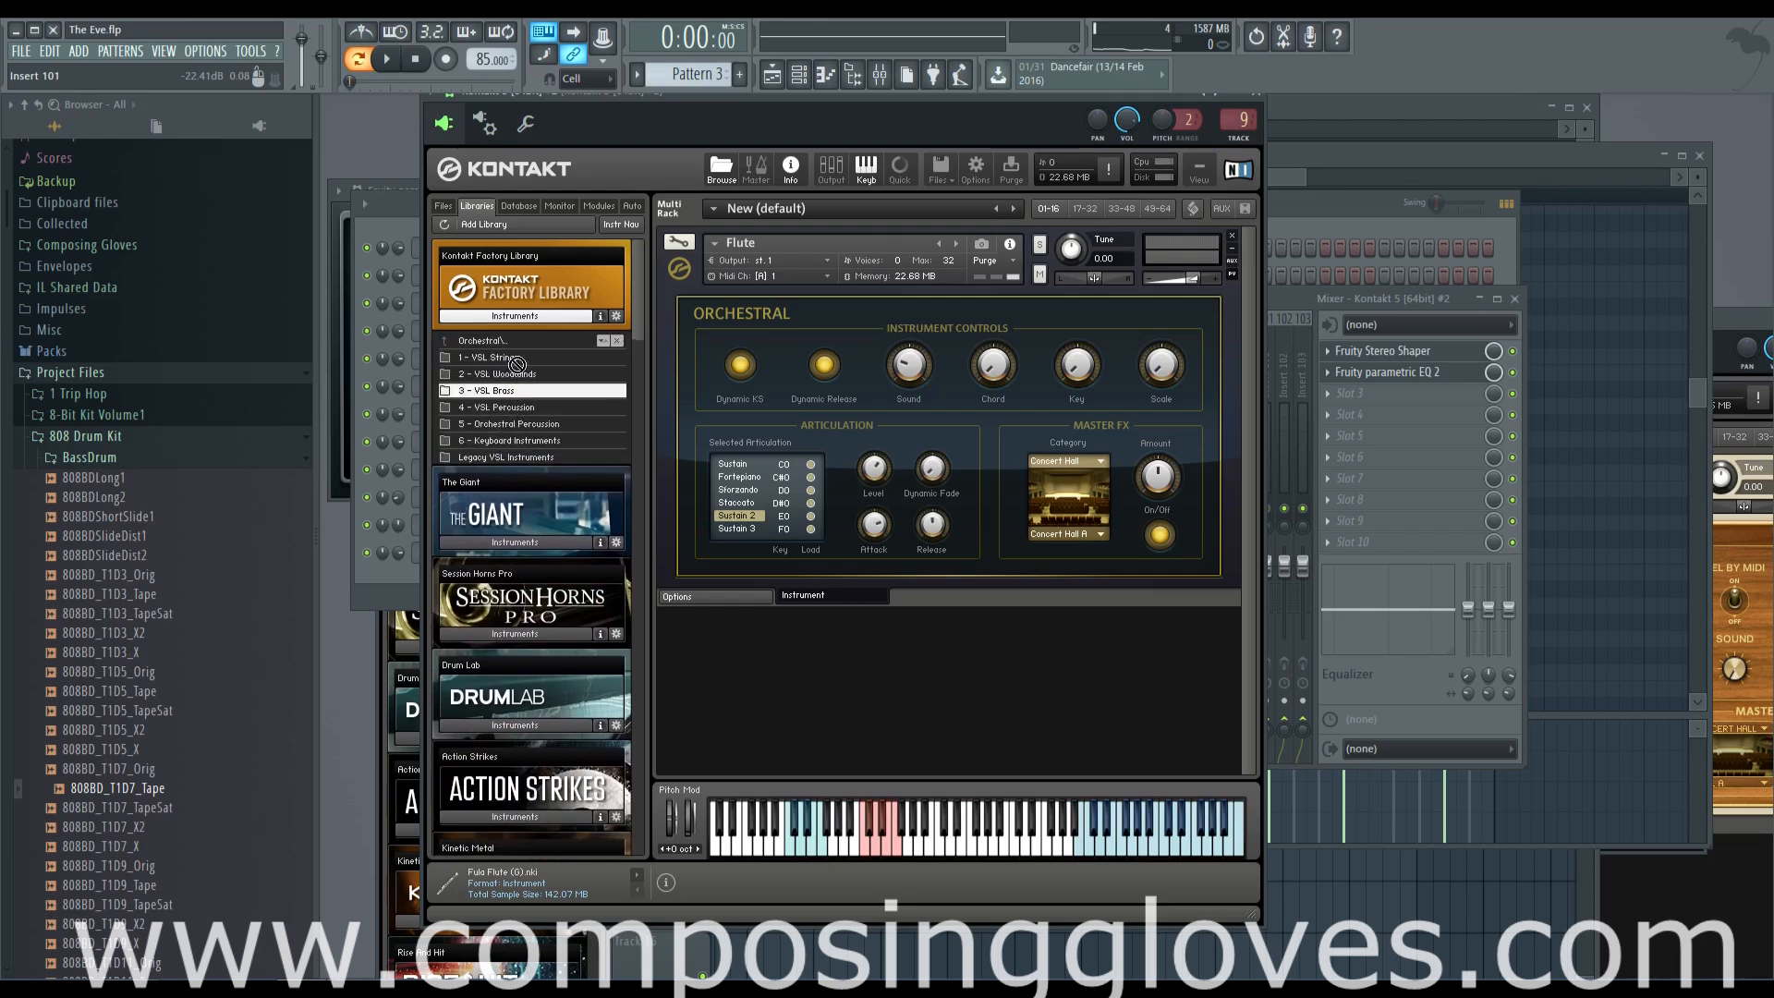
{"action": "double_click", "coordinate": [565, 430]}
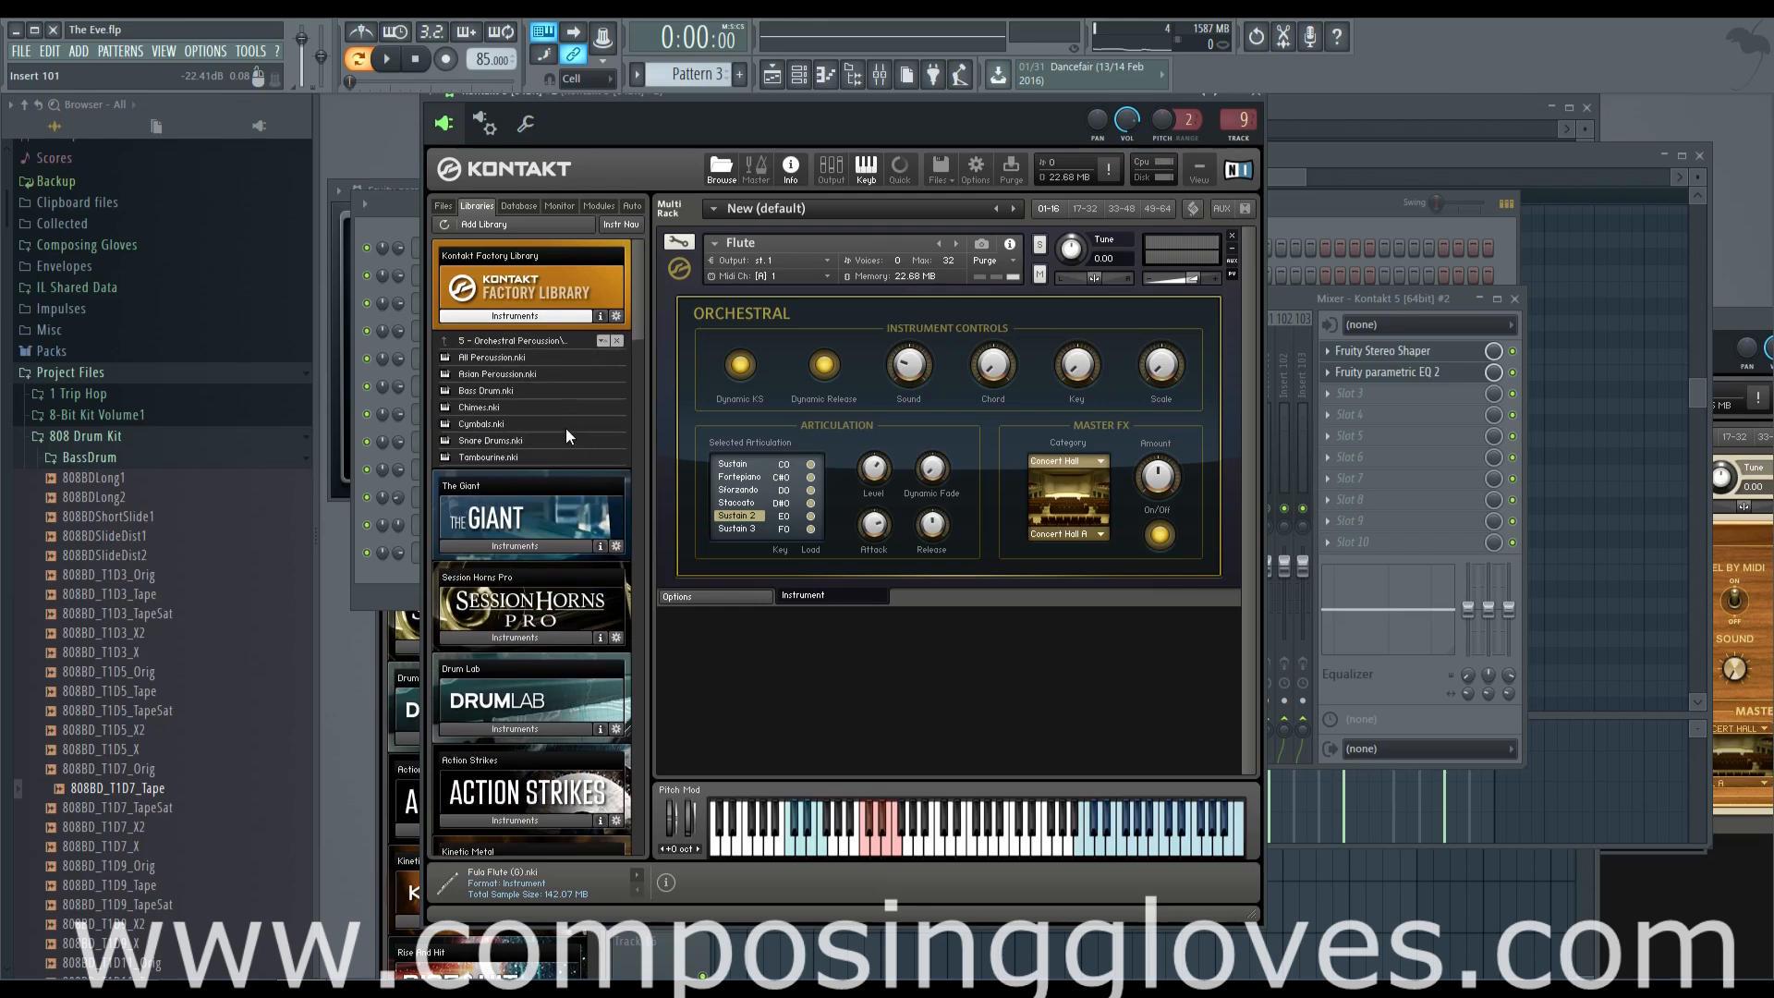
{"action": "left_click", "coordinate": [501, 346]}
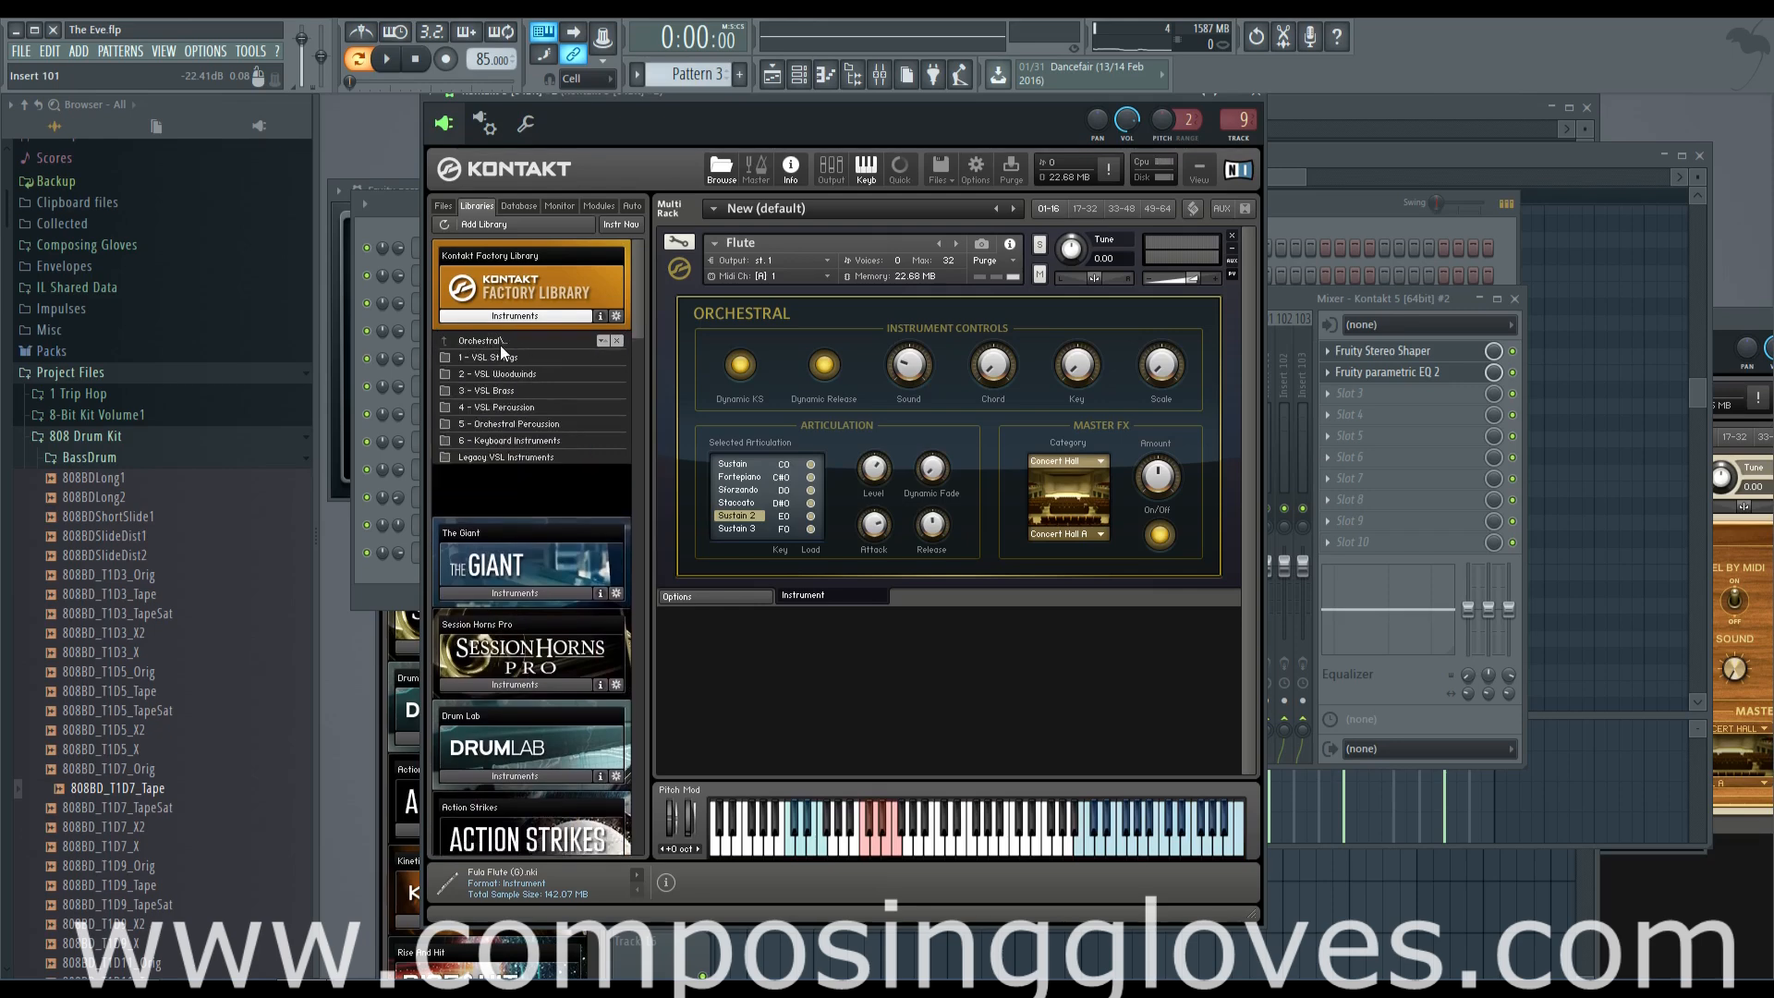
{"action": "double_click", "coordinate": [553, 441]}
{"action": "left_click", "coordinate": [510, 346]}
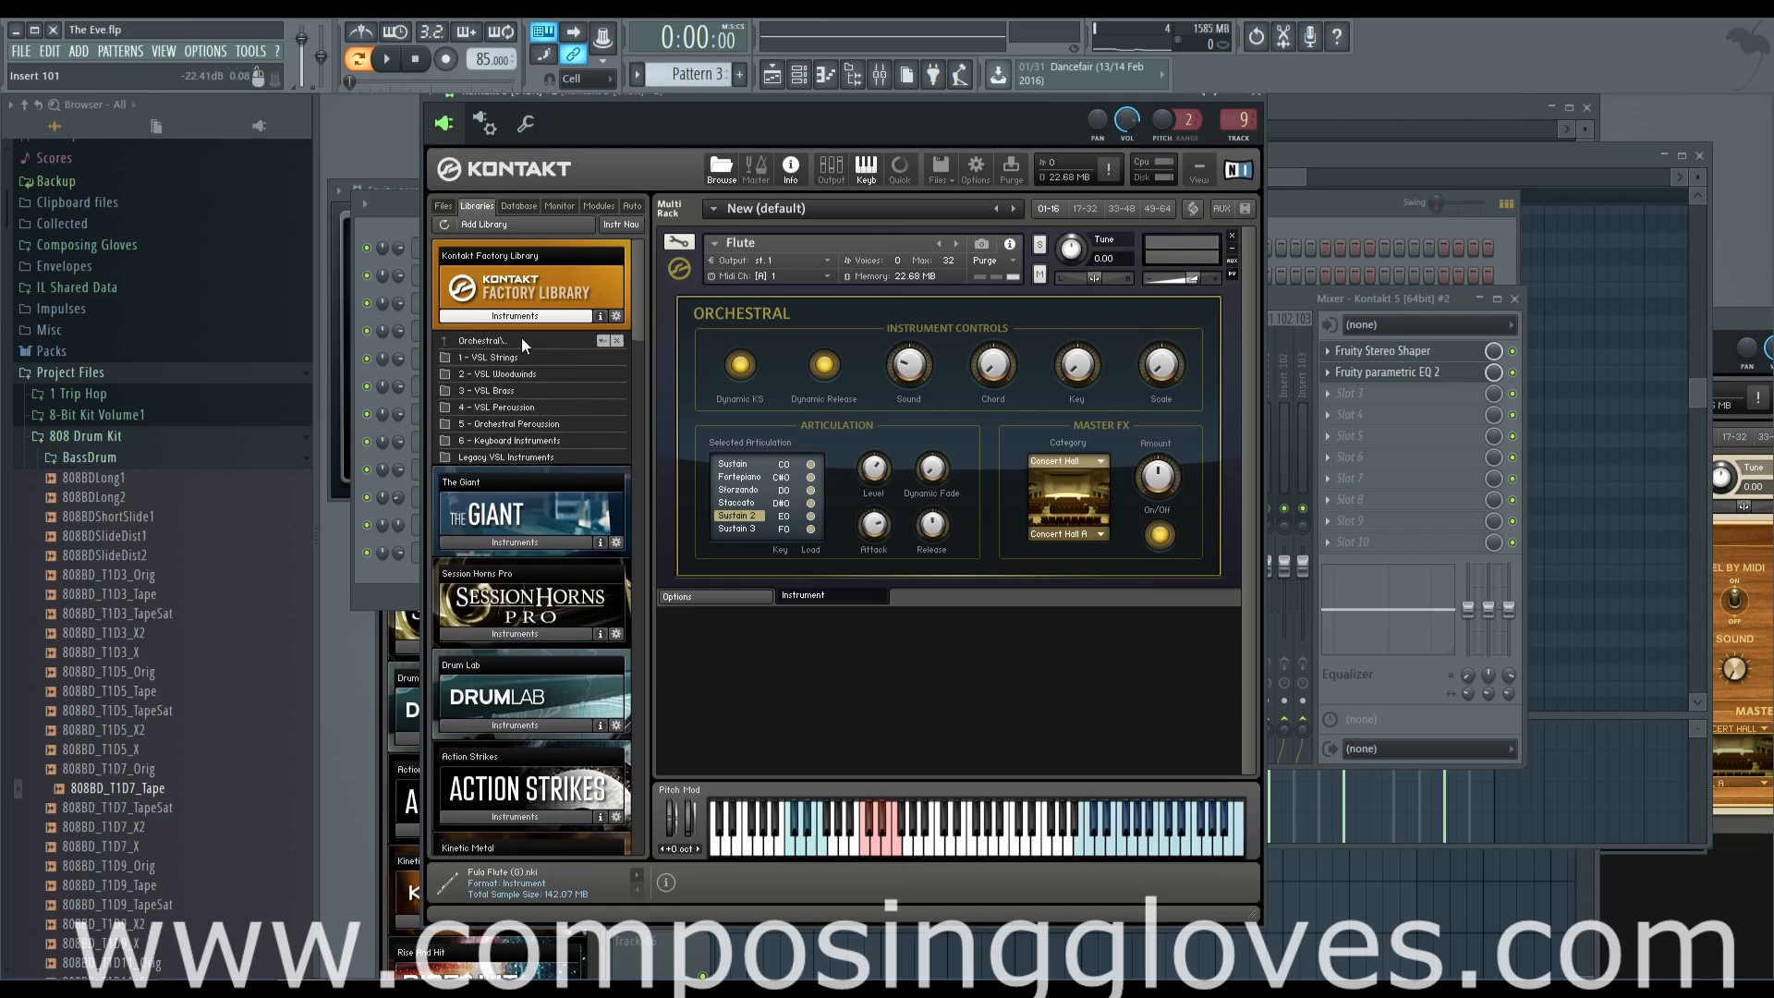
Load Celesta from the VSL Percussion folder under the Flute and set its MIDI channel to Port A, channel 1
{"action": "double_click", "coordinate": [522, 408]}
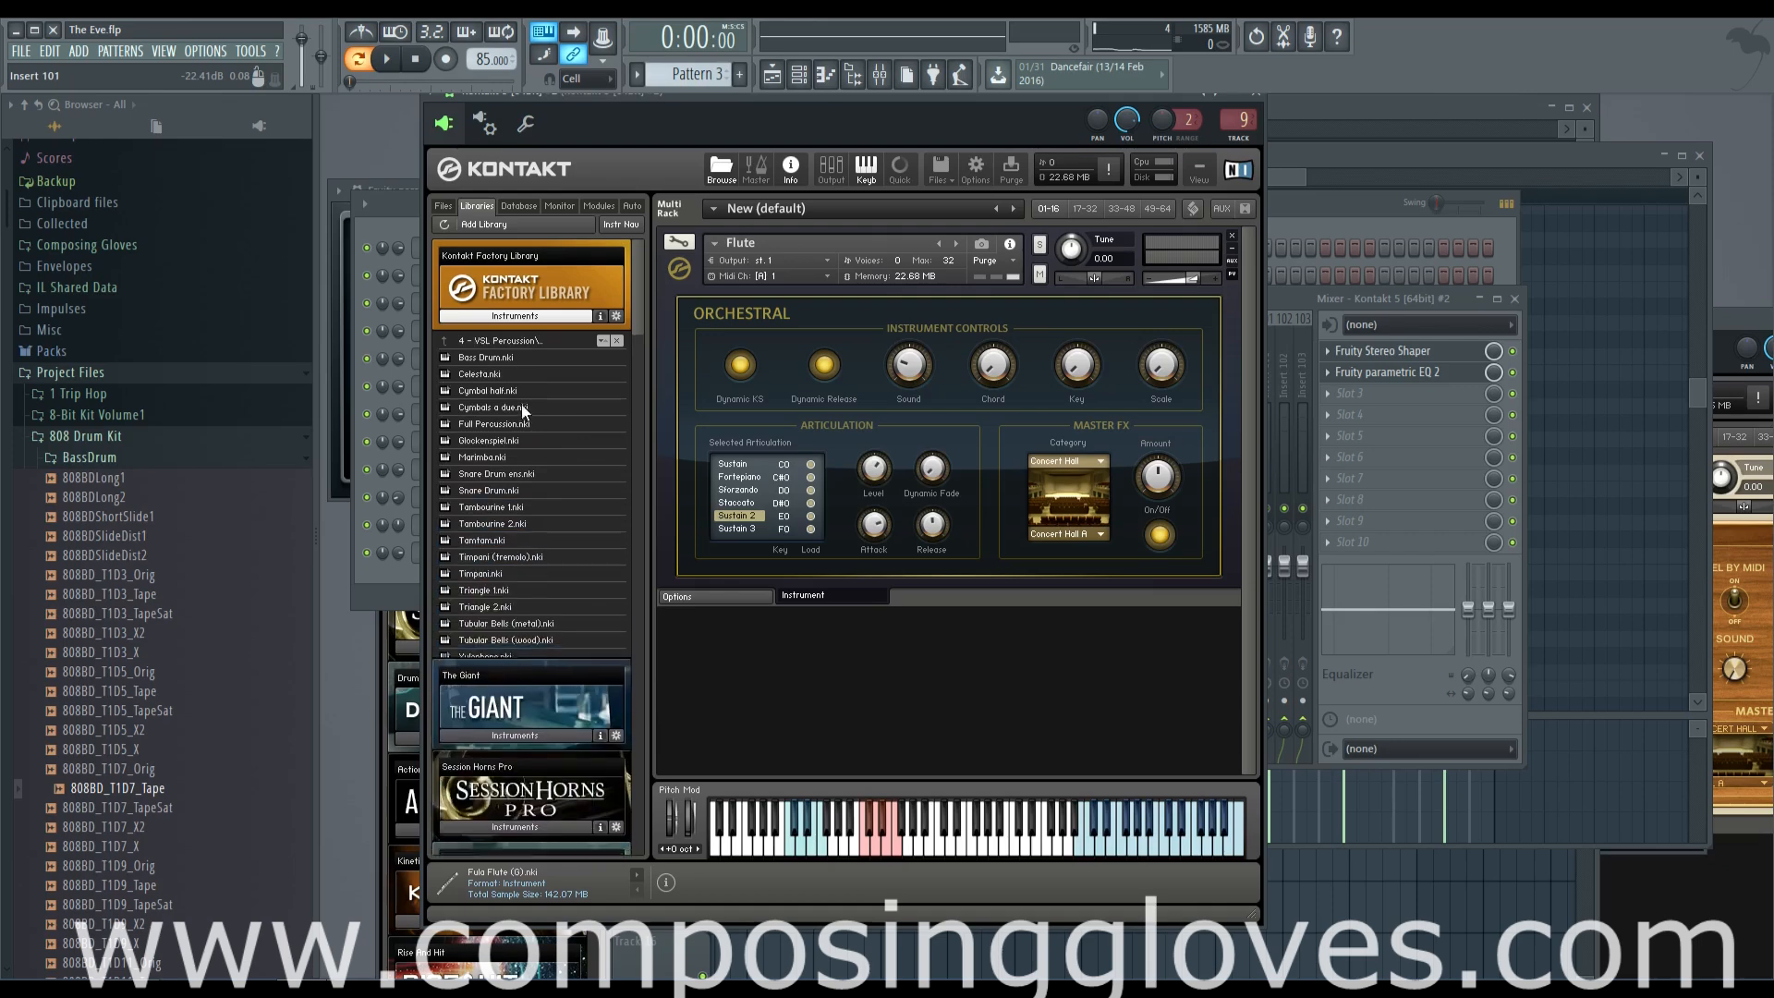
{"action": "double_click", "coordinate": [498, 374]}
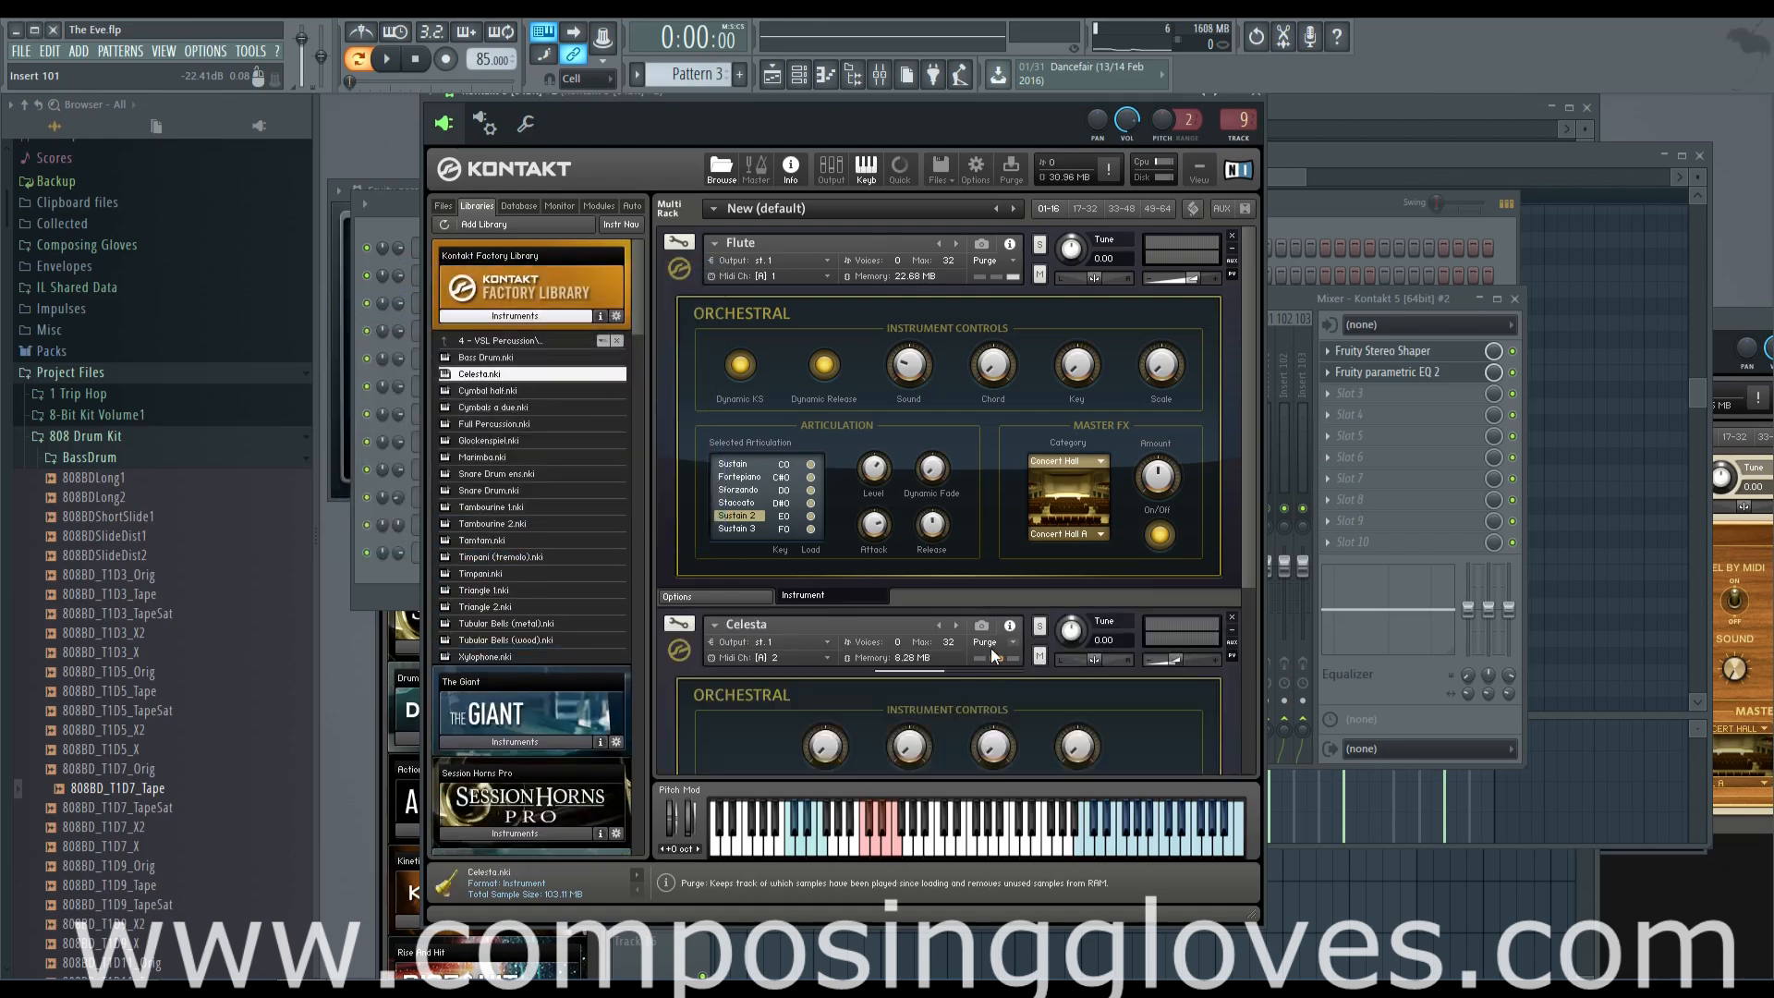
{"action": "left_click", "coordinate": [781, 663]}
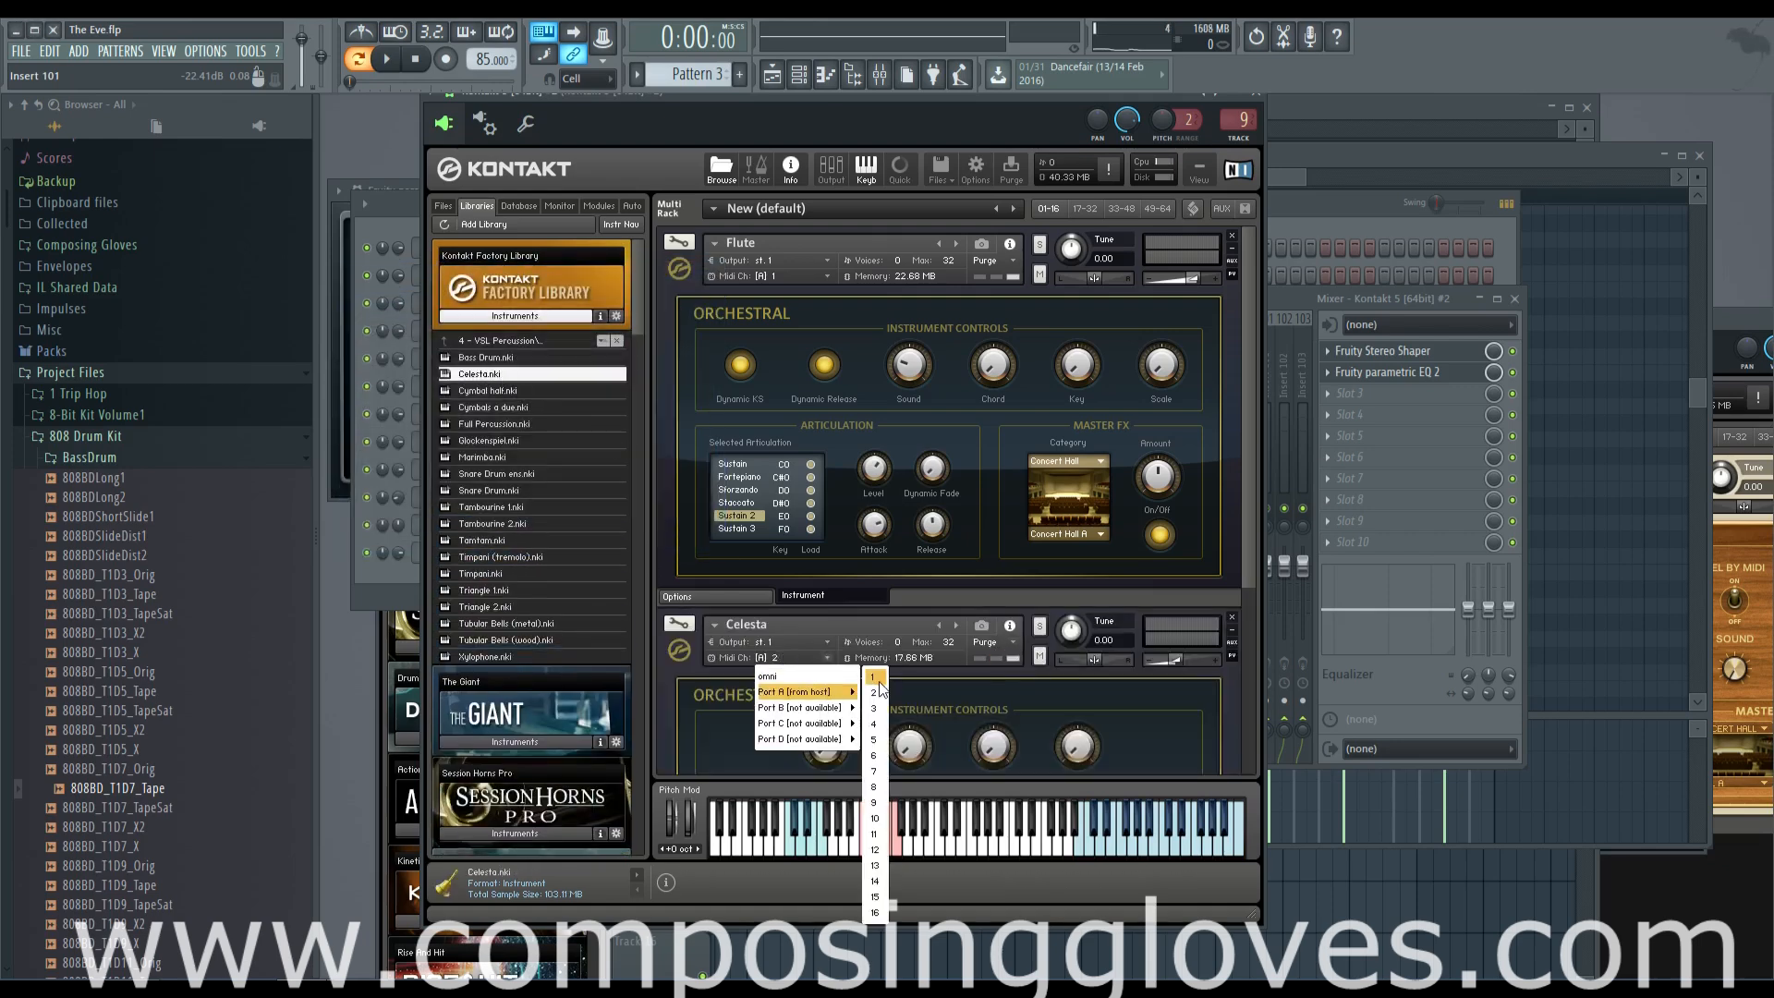
{"action": "left_click", "coordinate": [874, 677]}
Play the pattern, adjust the Celesta's volume by ear and collapse the Celesta and Flute instrument panels
{"action": "key", "text": "space"}
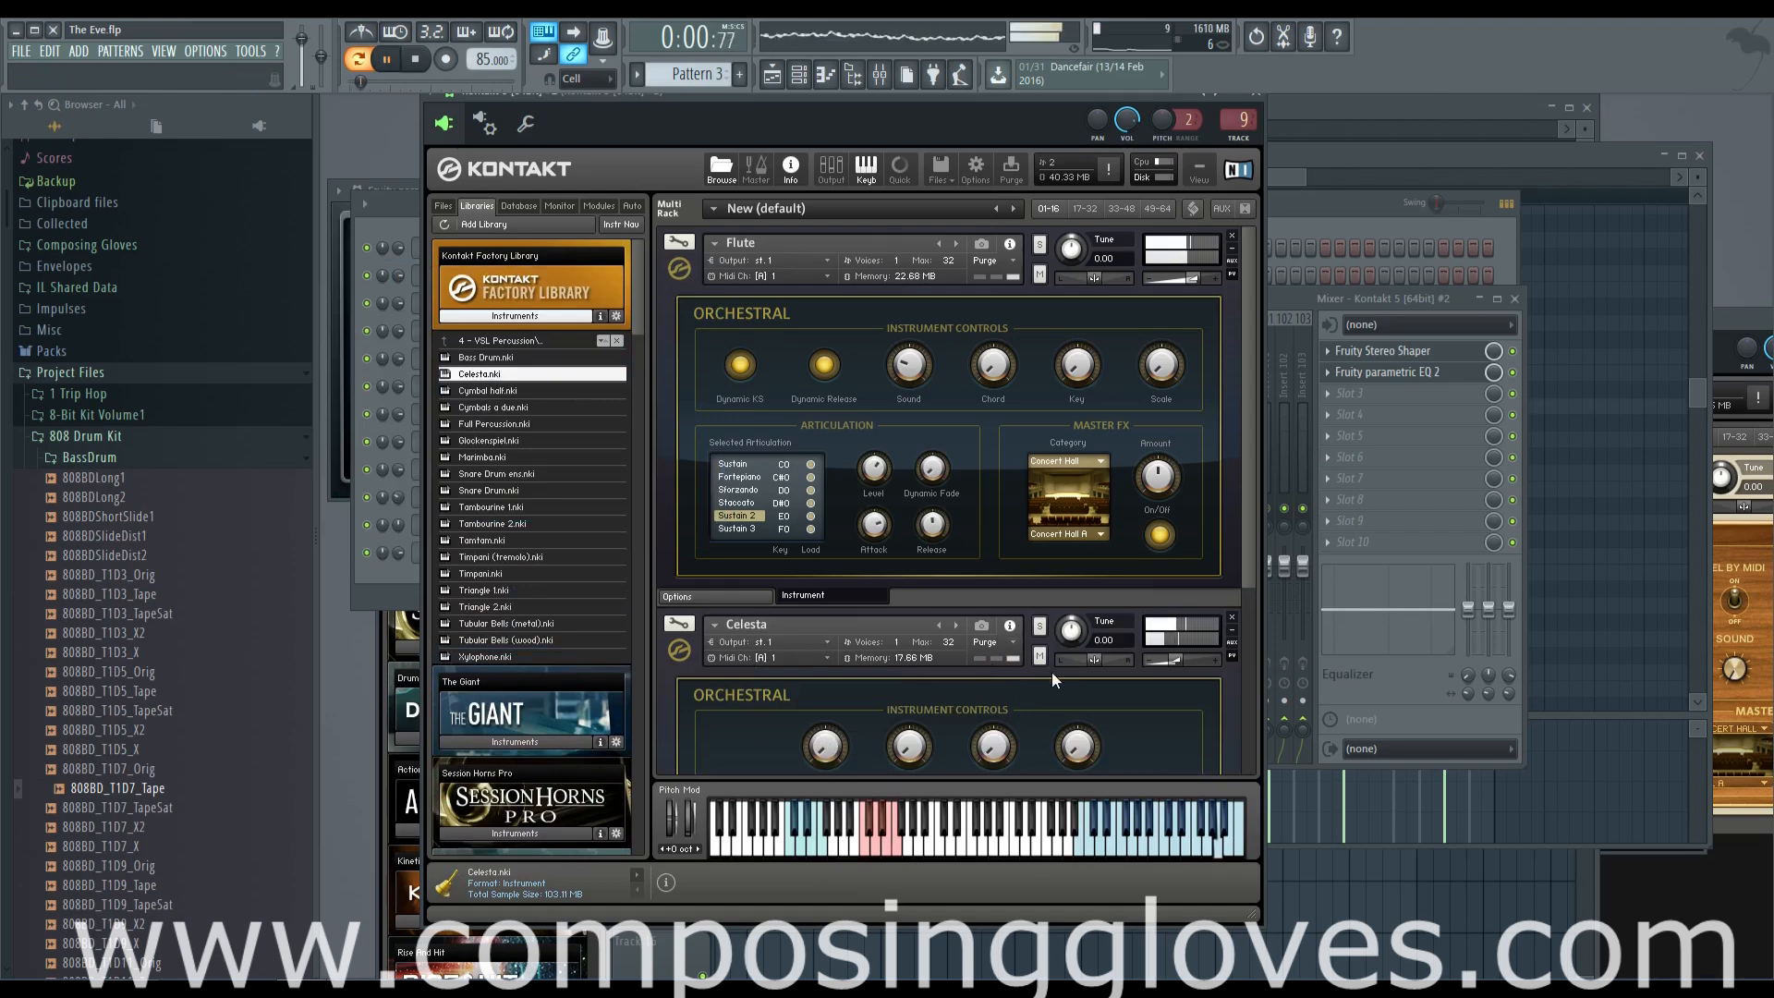
{"action": "scroll", "coordinate": [1248, 572], "scroll_direction": "down", "scroll_amount": 1}
{"action": "mouse_move", "coordinate": [1174, 612]}
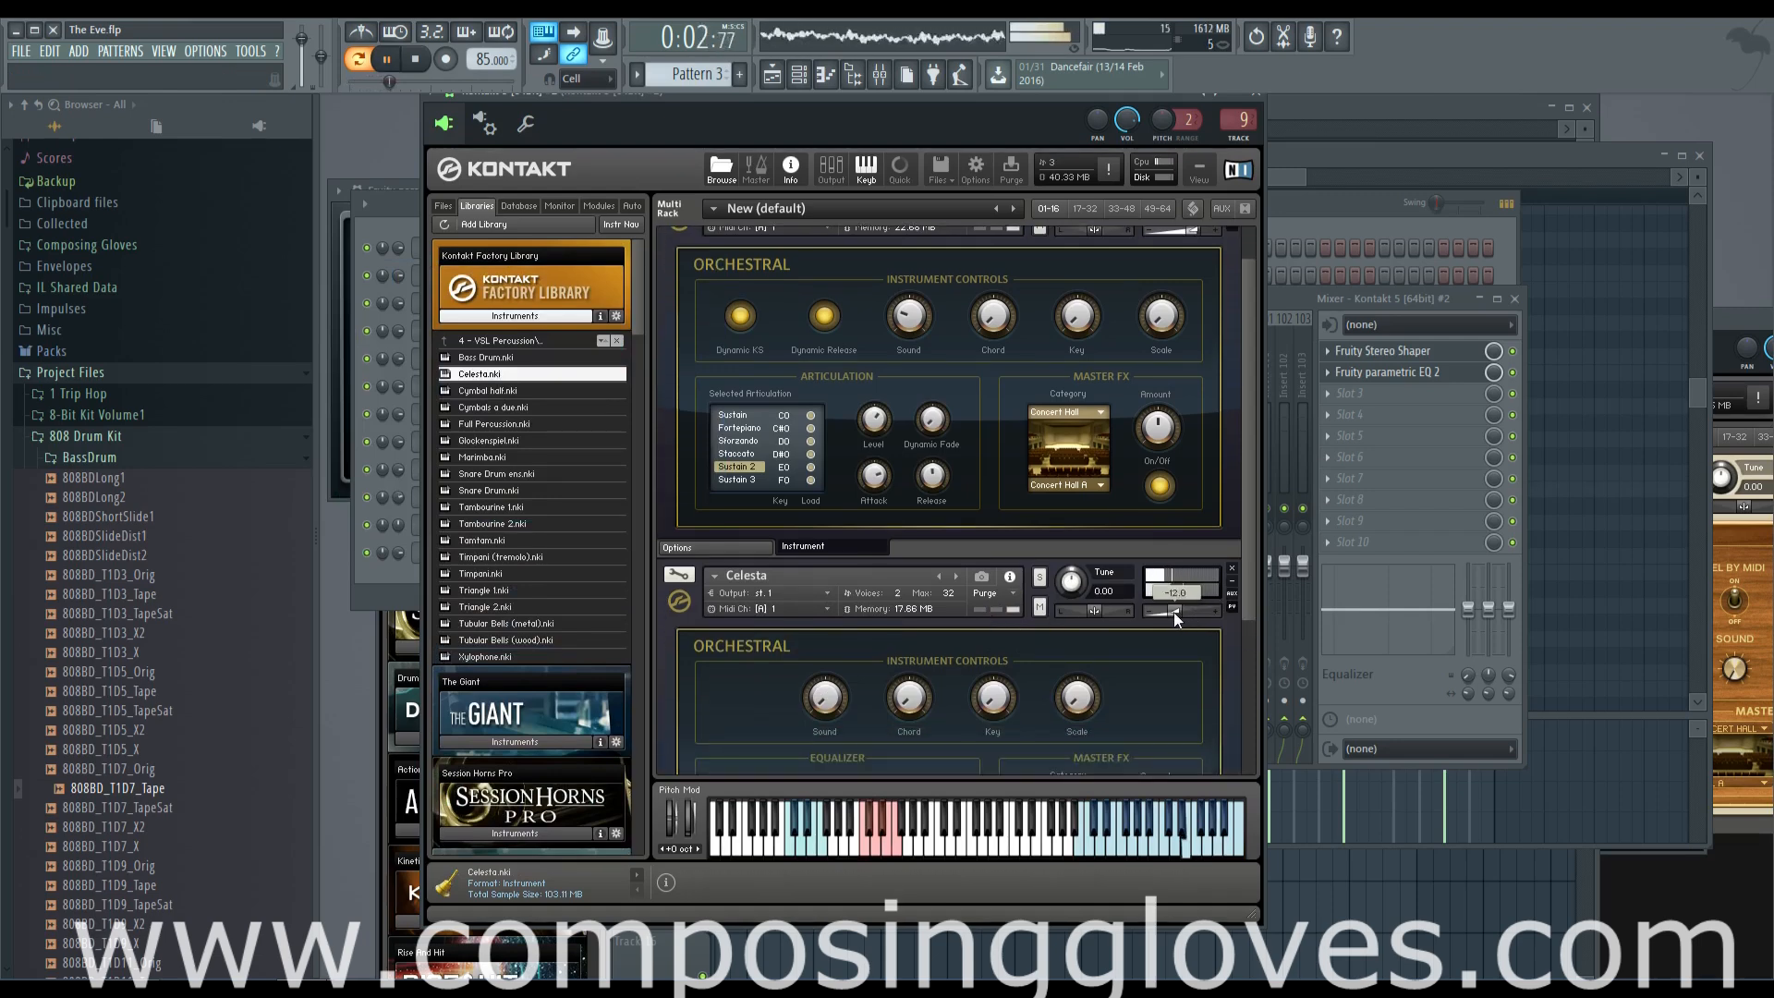
{"action": "left_click_drag", "start_coordinate": [1168, 612], "coordinate": [1243, 614]}
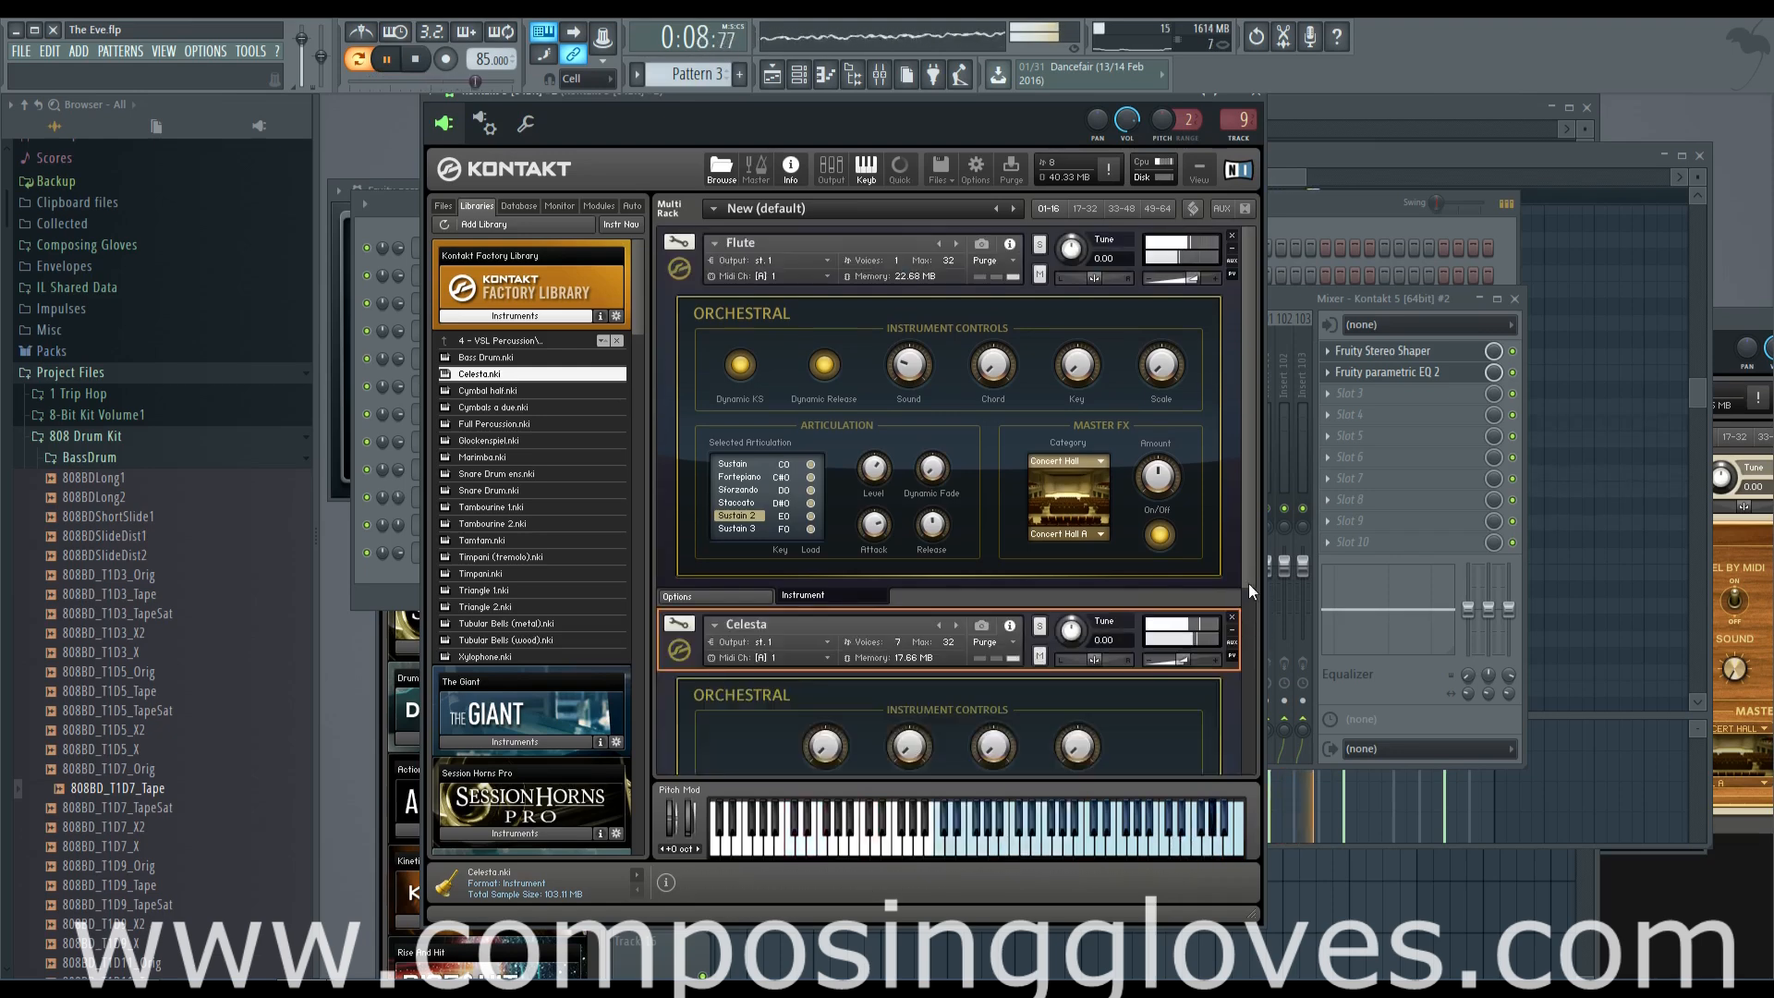
{"action": "scroll", "coordinate": [1249, 584], "scroll_direction": "down", "scroll_amount": 3}
{"action": "left_click", "coordinate": [687, 514]}
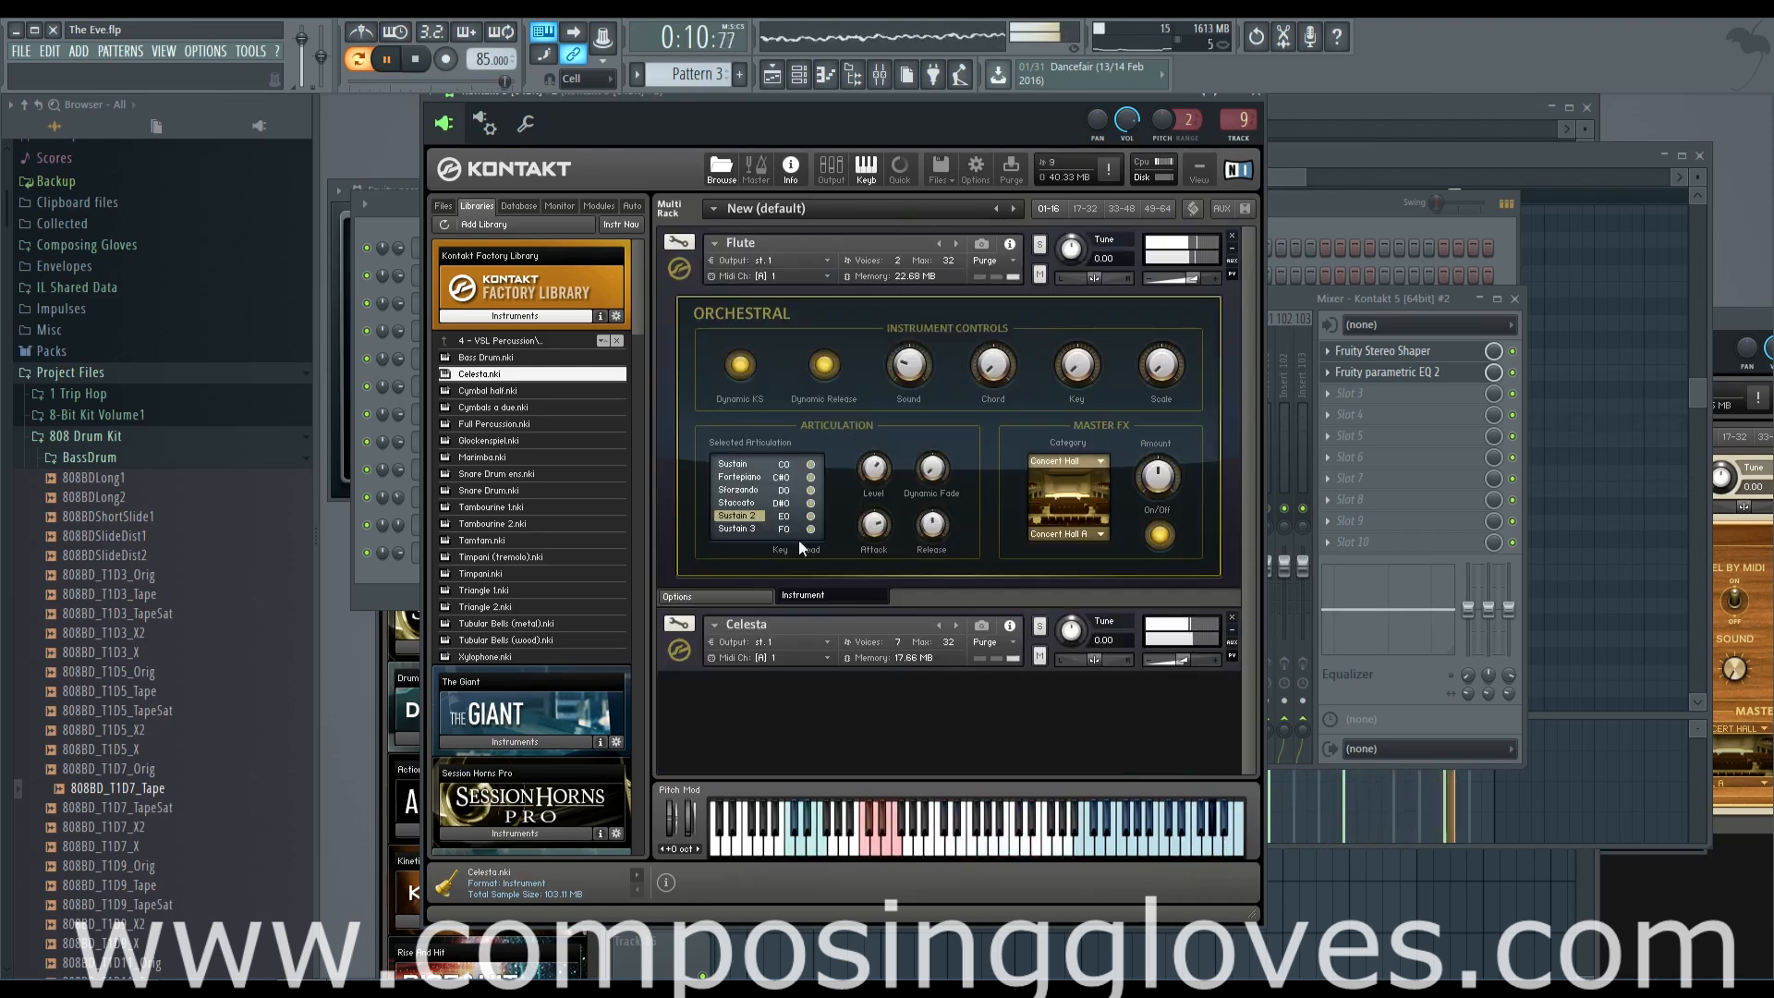
{"action": "left_click", "coordinate": [682, 273]}
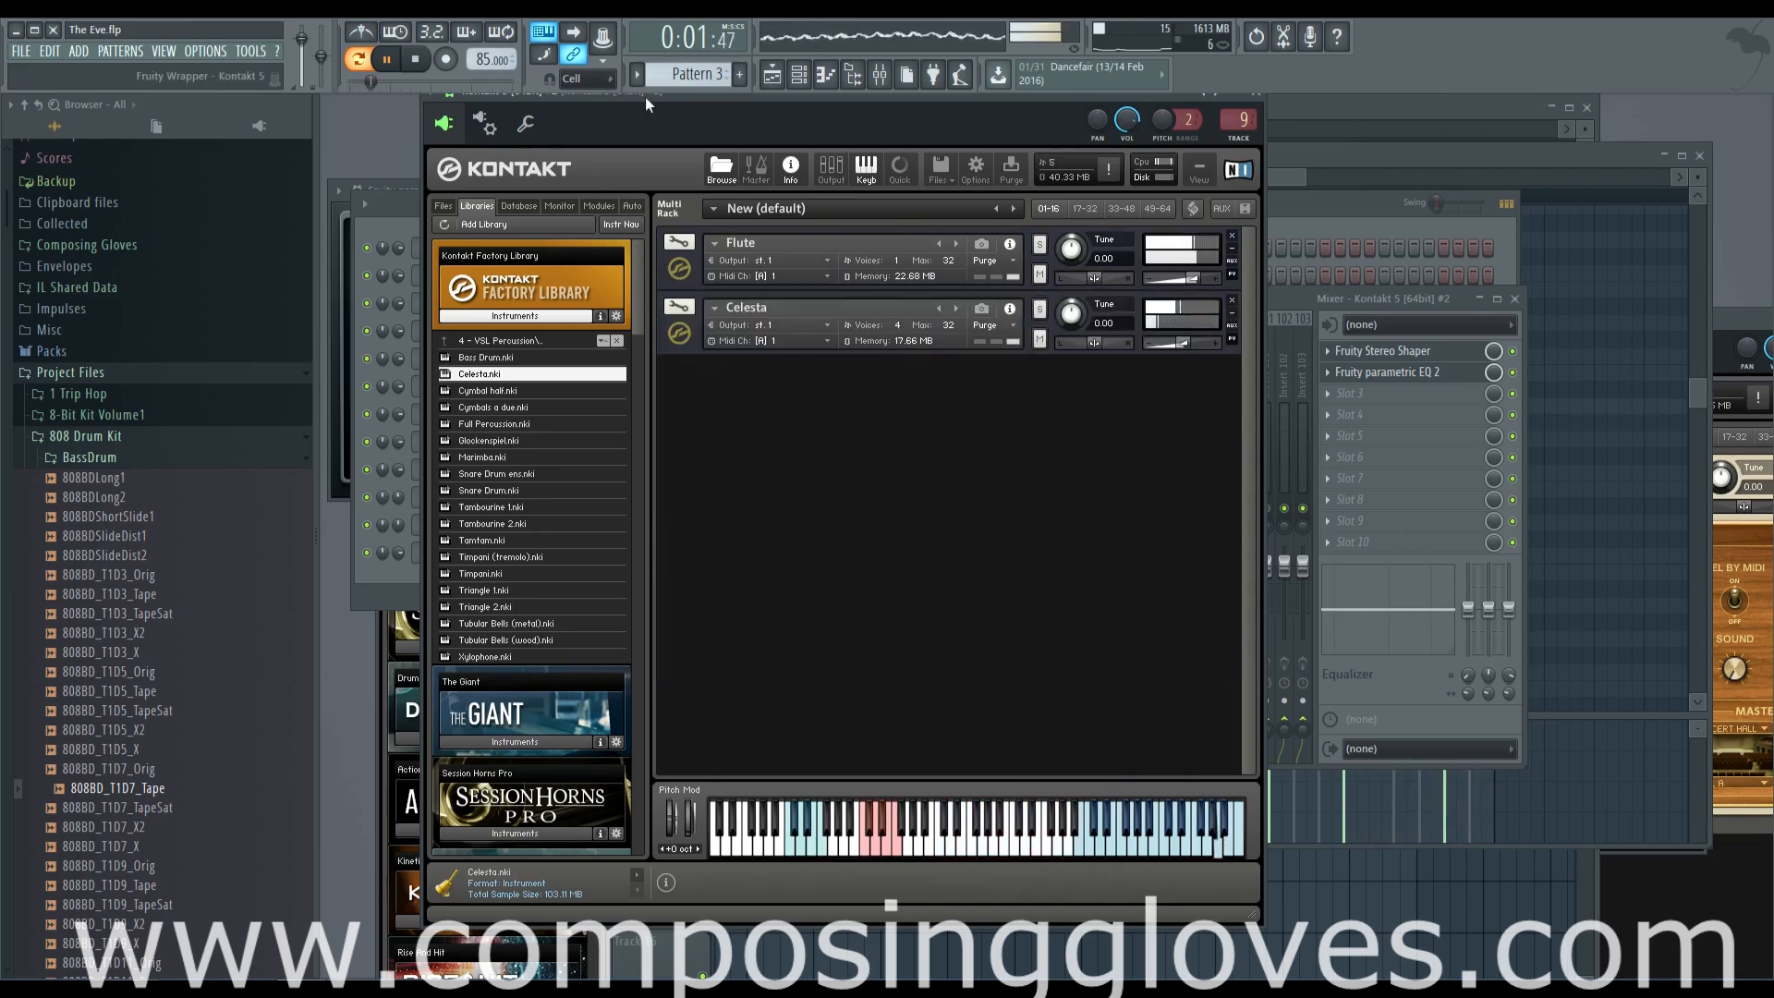
Copy the Kontakt 5 #2 channel's melody notes in Pattern 3 and cut them from that pattern
{"action": "left_click", "coordinate": [1300, 176]}
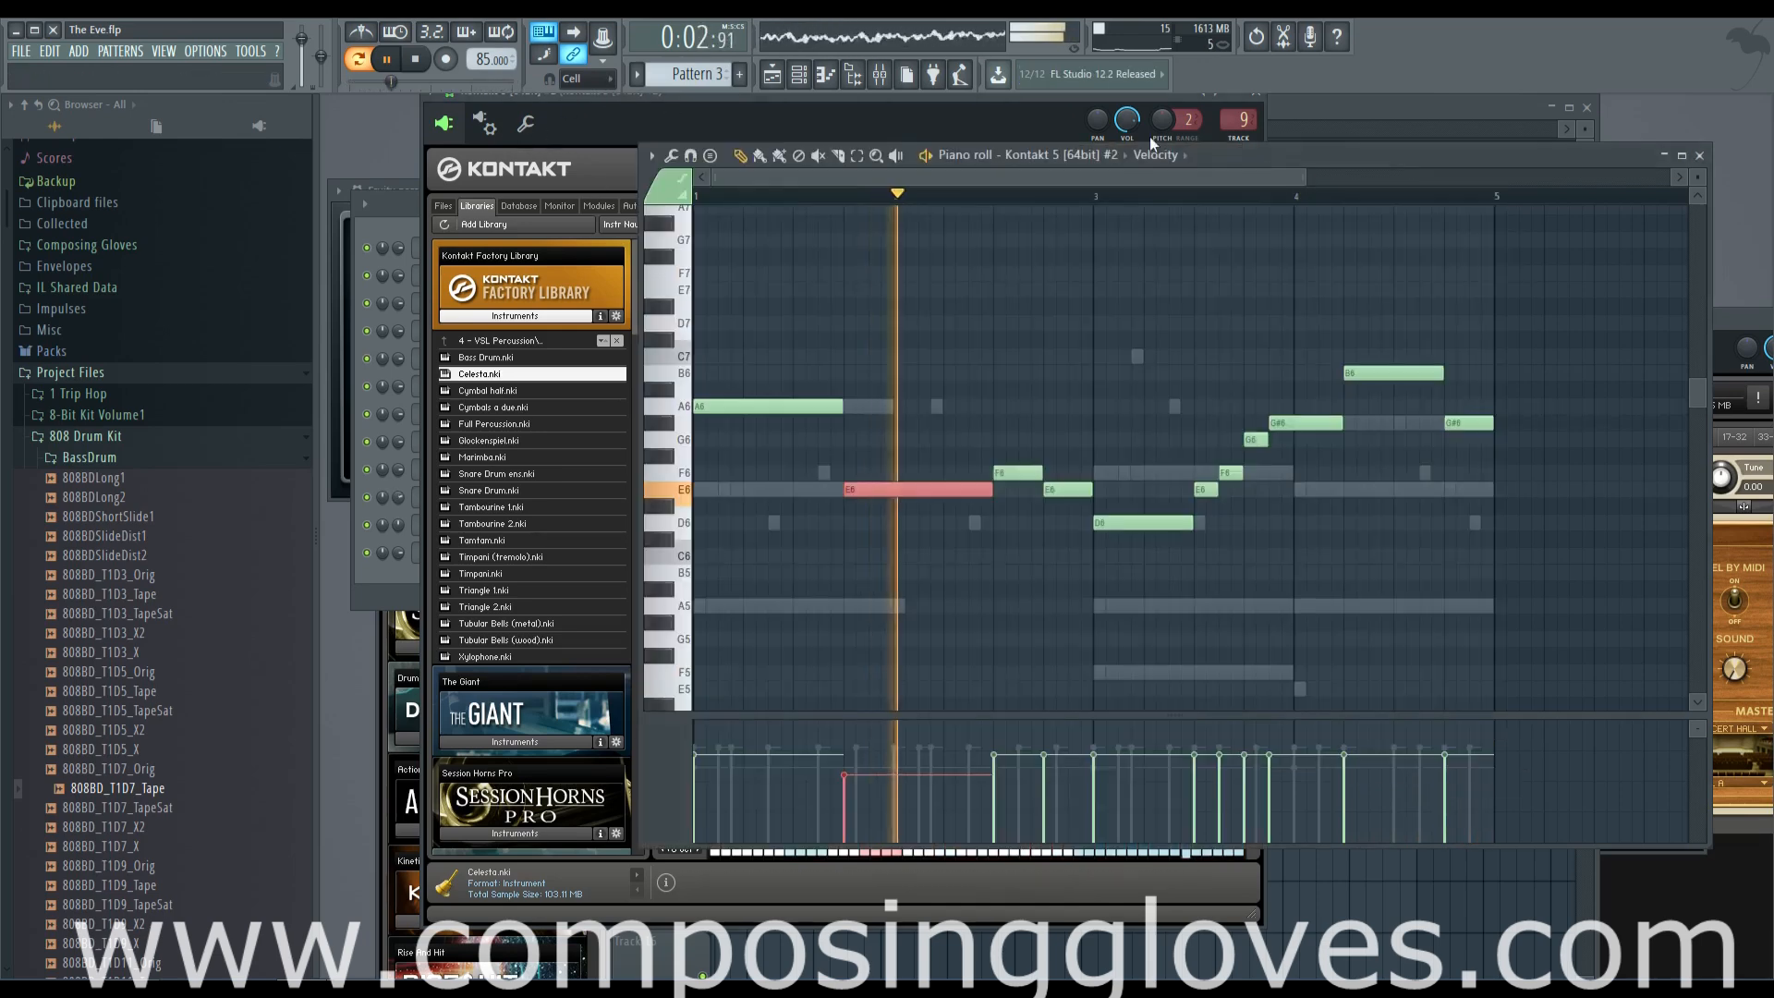
{"action": "left_click", "coordinate": [1312, 119]}
{"action": "left_click_drag", "start_coordinate": [1014, 128], "coordinate": [979, 130]}
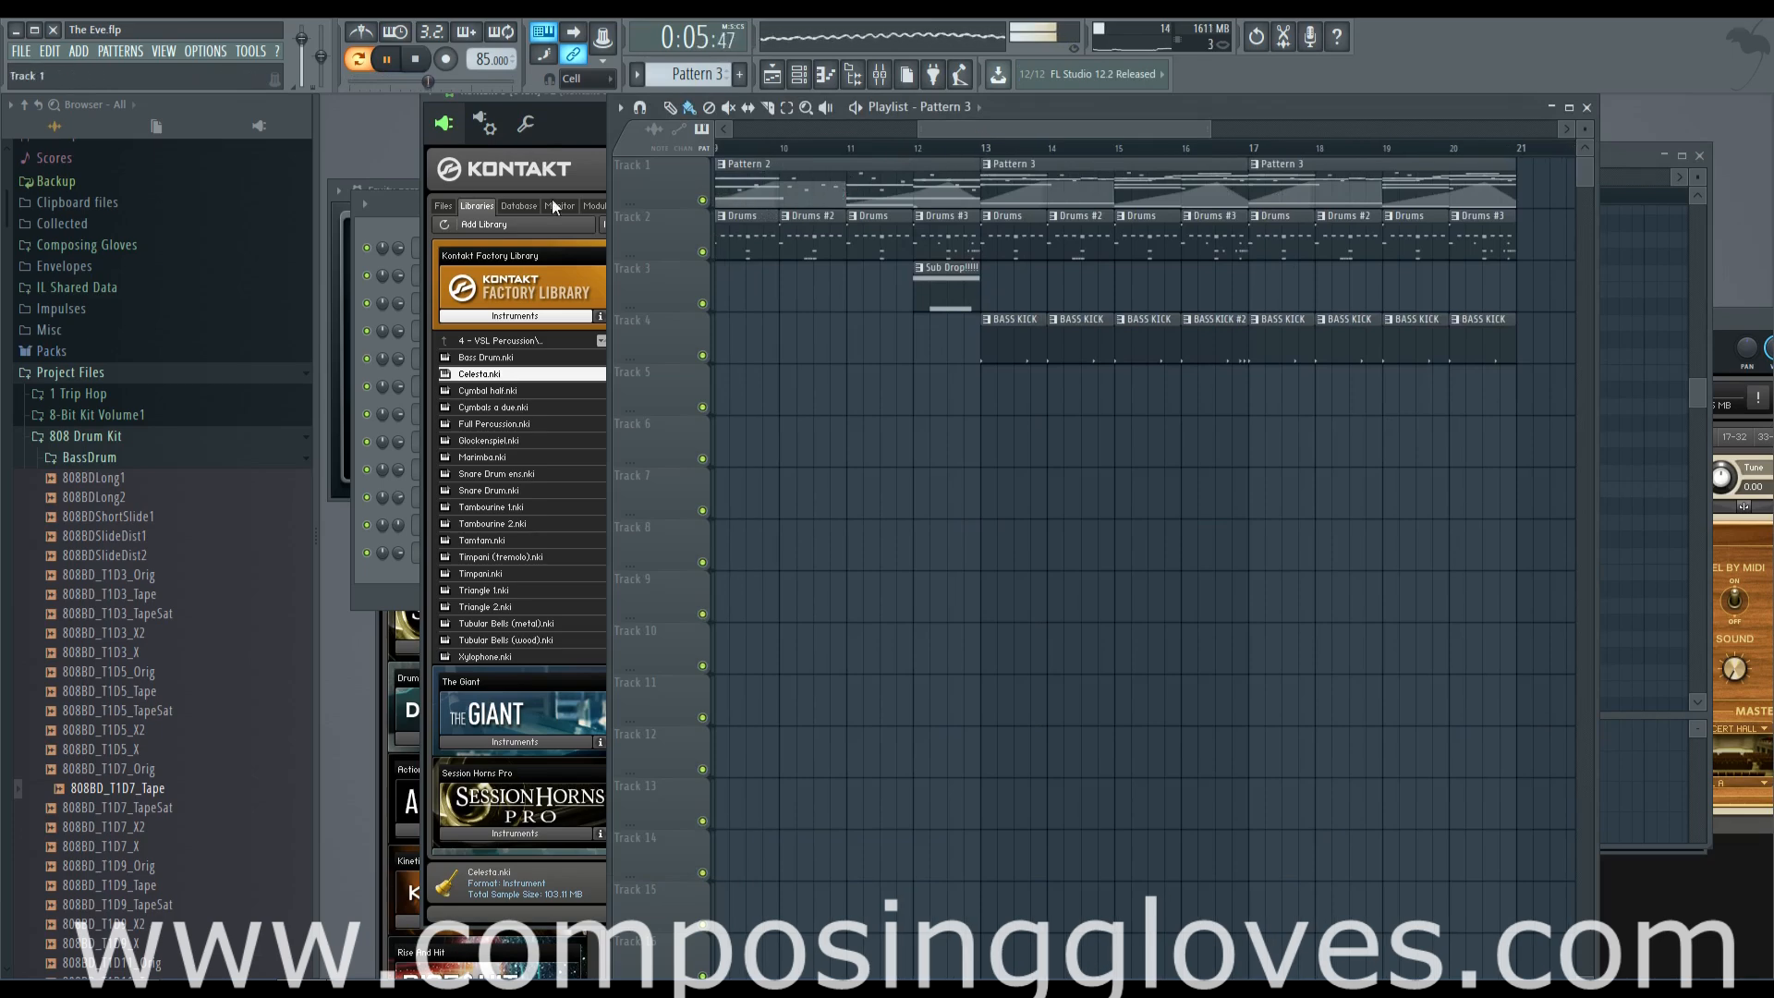
{"action": "left_click", "coordinate": [386, 205]}
{"action": "right_click", "coordinate": [499, 556]}
{"action": "left_click", "coordinate": [713, 572]}
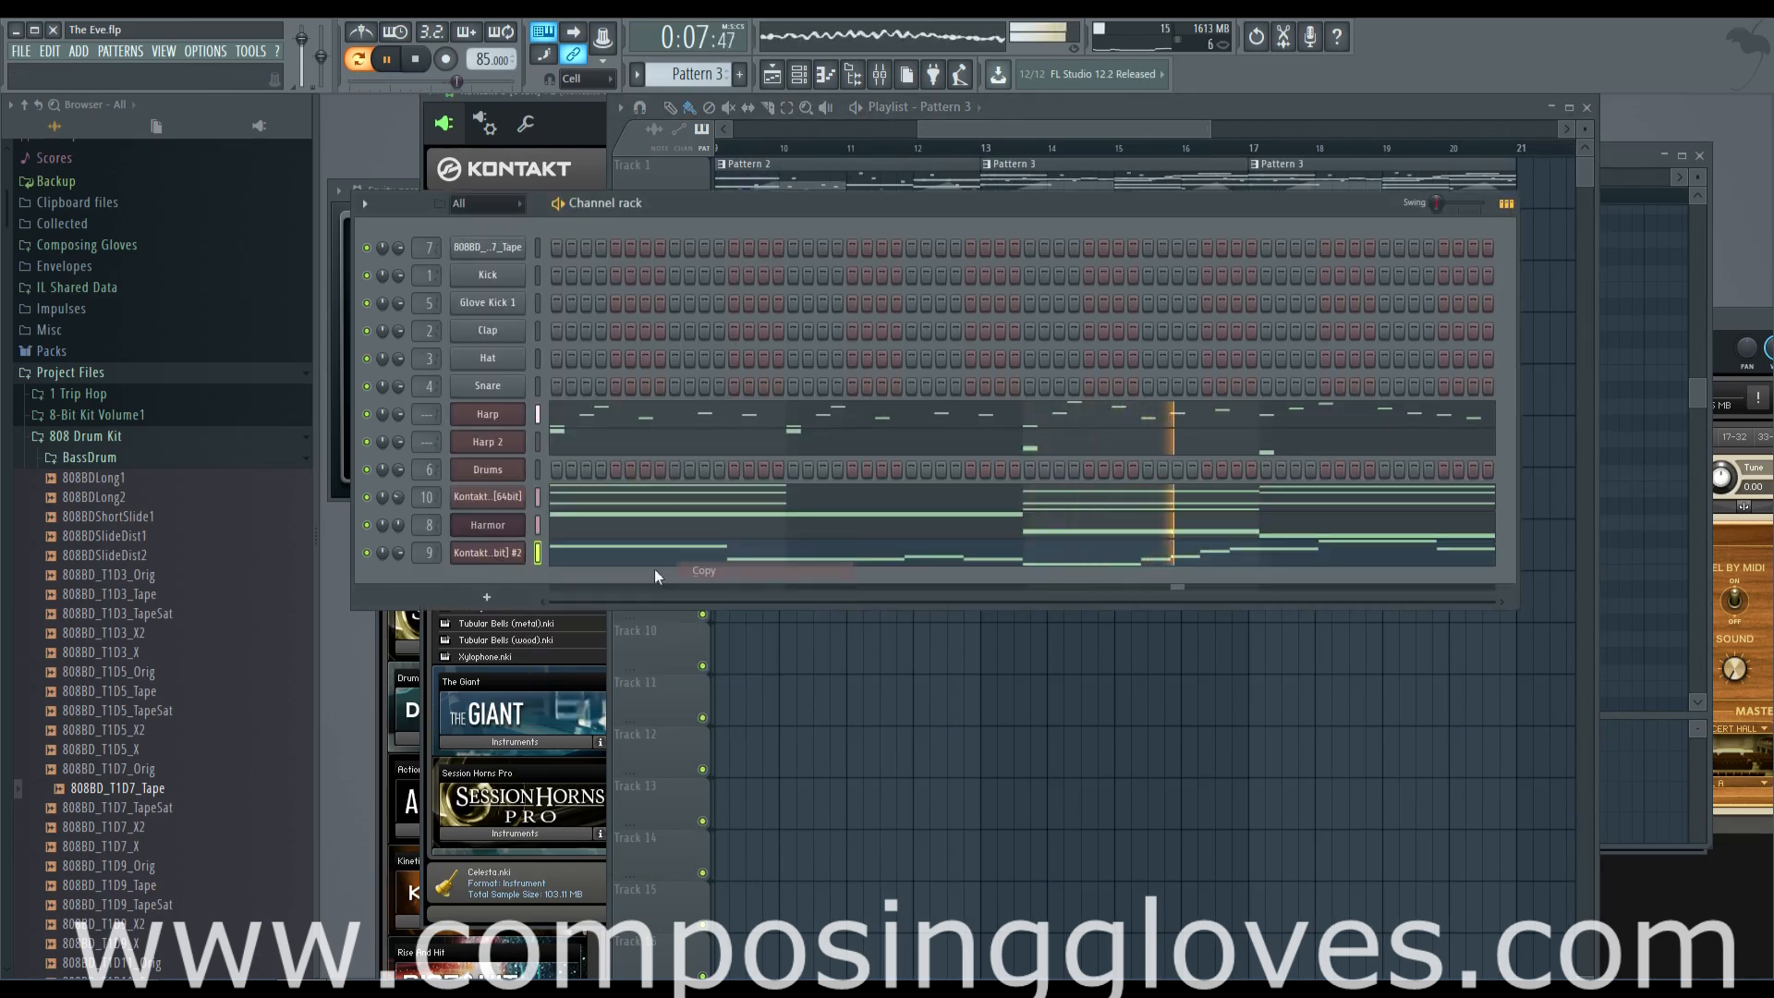
{"action": "right_click", "coordinate": [491, 556]}
{"action": "left_click", "coordinate": [700, 554]}
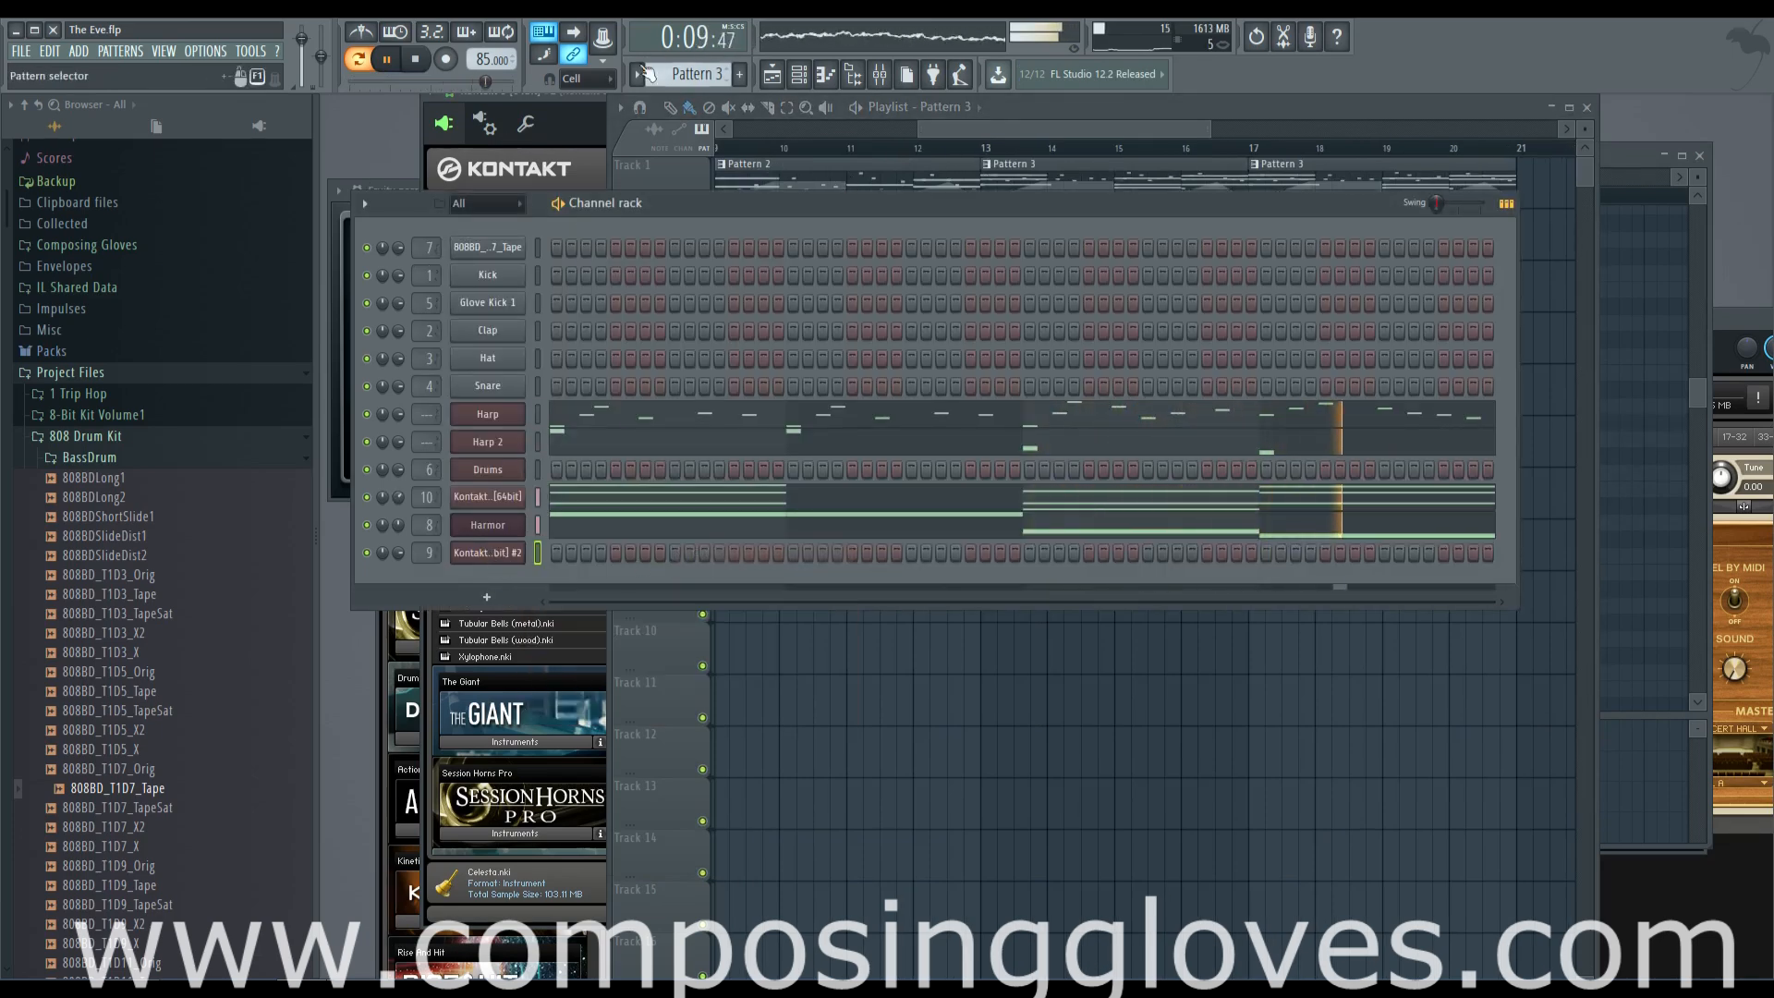
Create a new pattern named Melody
{"action": "left_click", "coordinate": [724, 80]}
{"action": "type", "text": "Melody"}
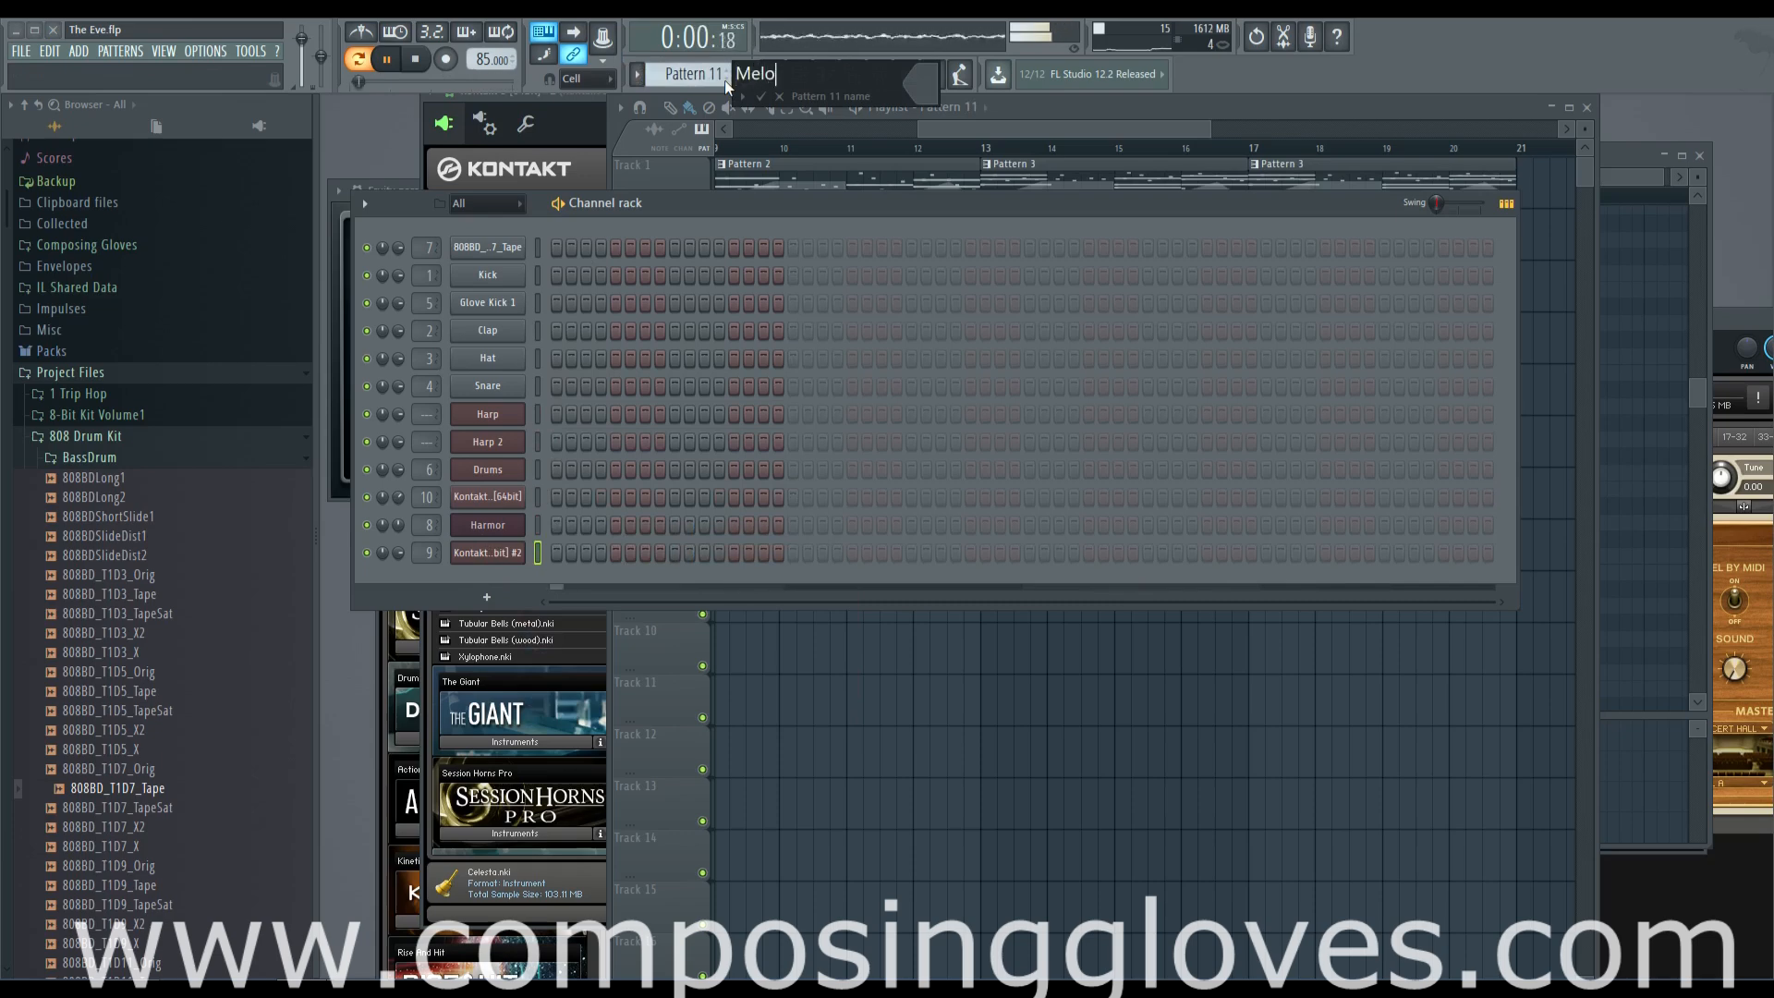
{"action": "key", "text": "Return"}
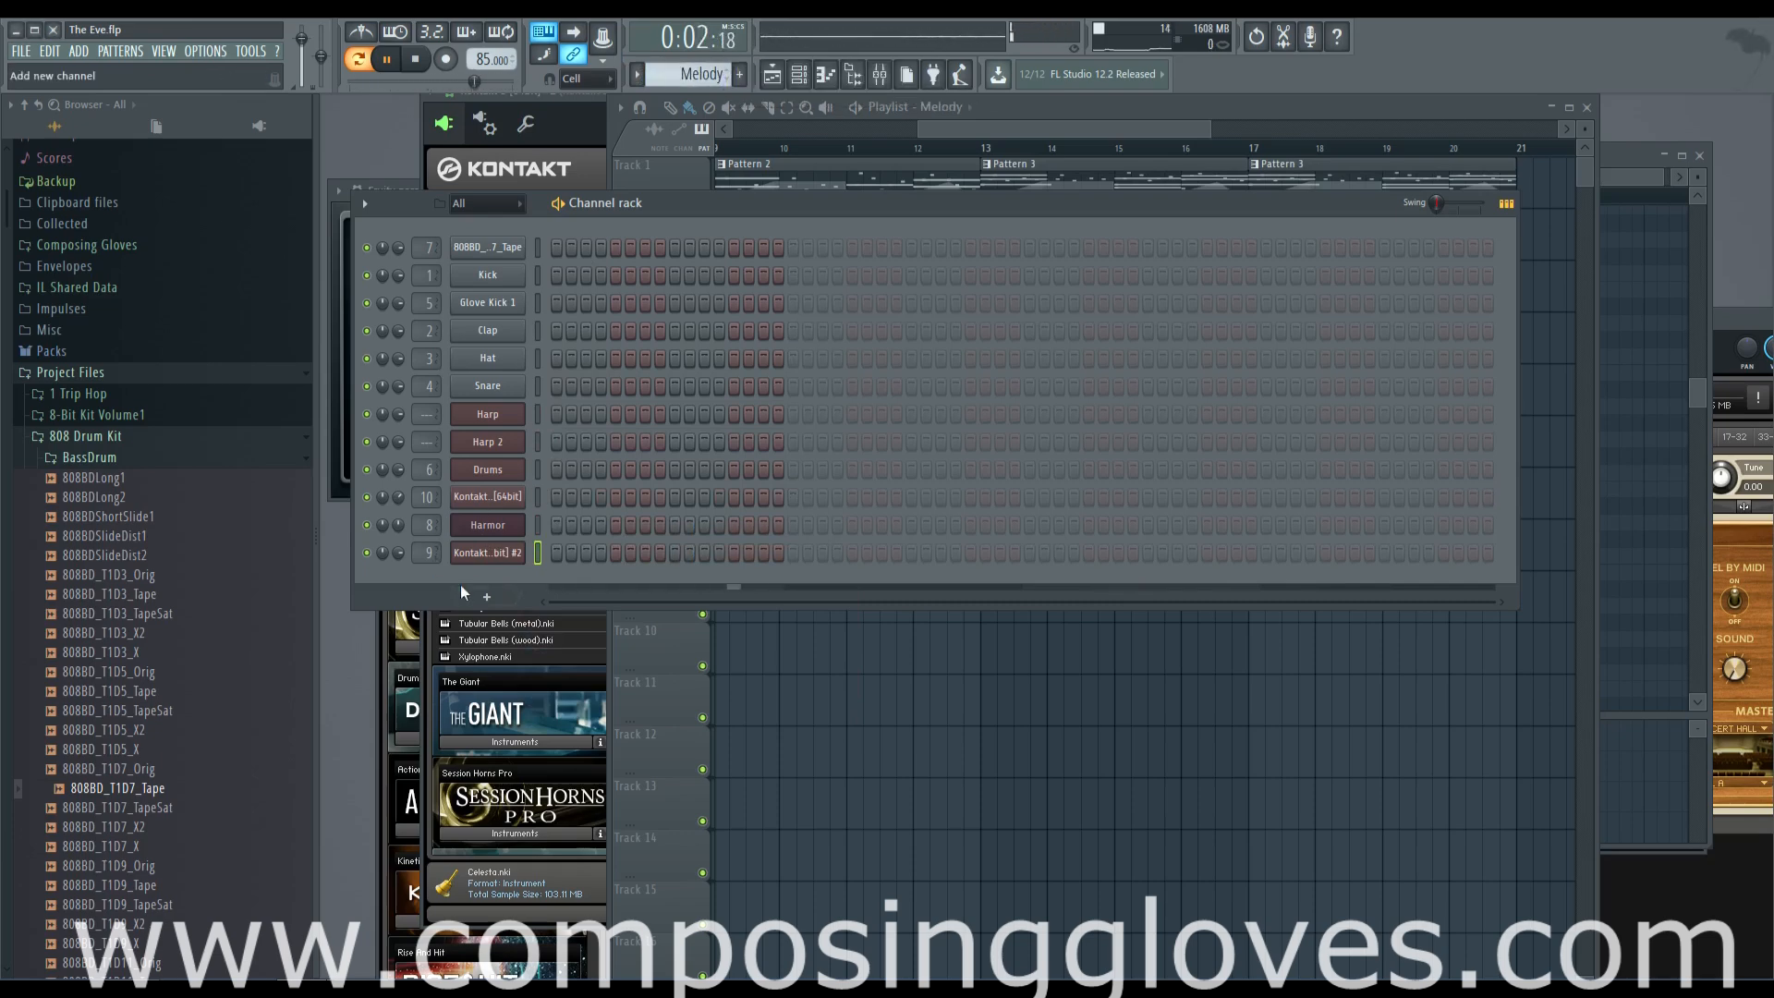
Paste the copied notes into the Kontakt 5 #2 channel and place a Melody clip on Track 5 at bar 13
{"action": "right_click", "coordinate": [491, 555]}
{"action": "left_click", "coordinate": [729, 588]}
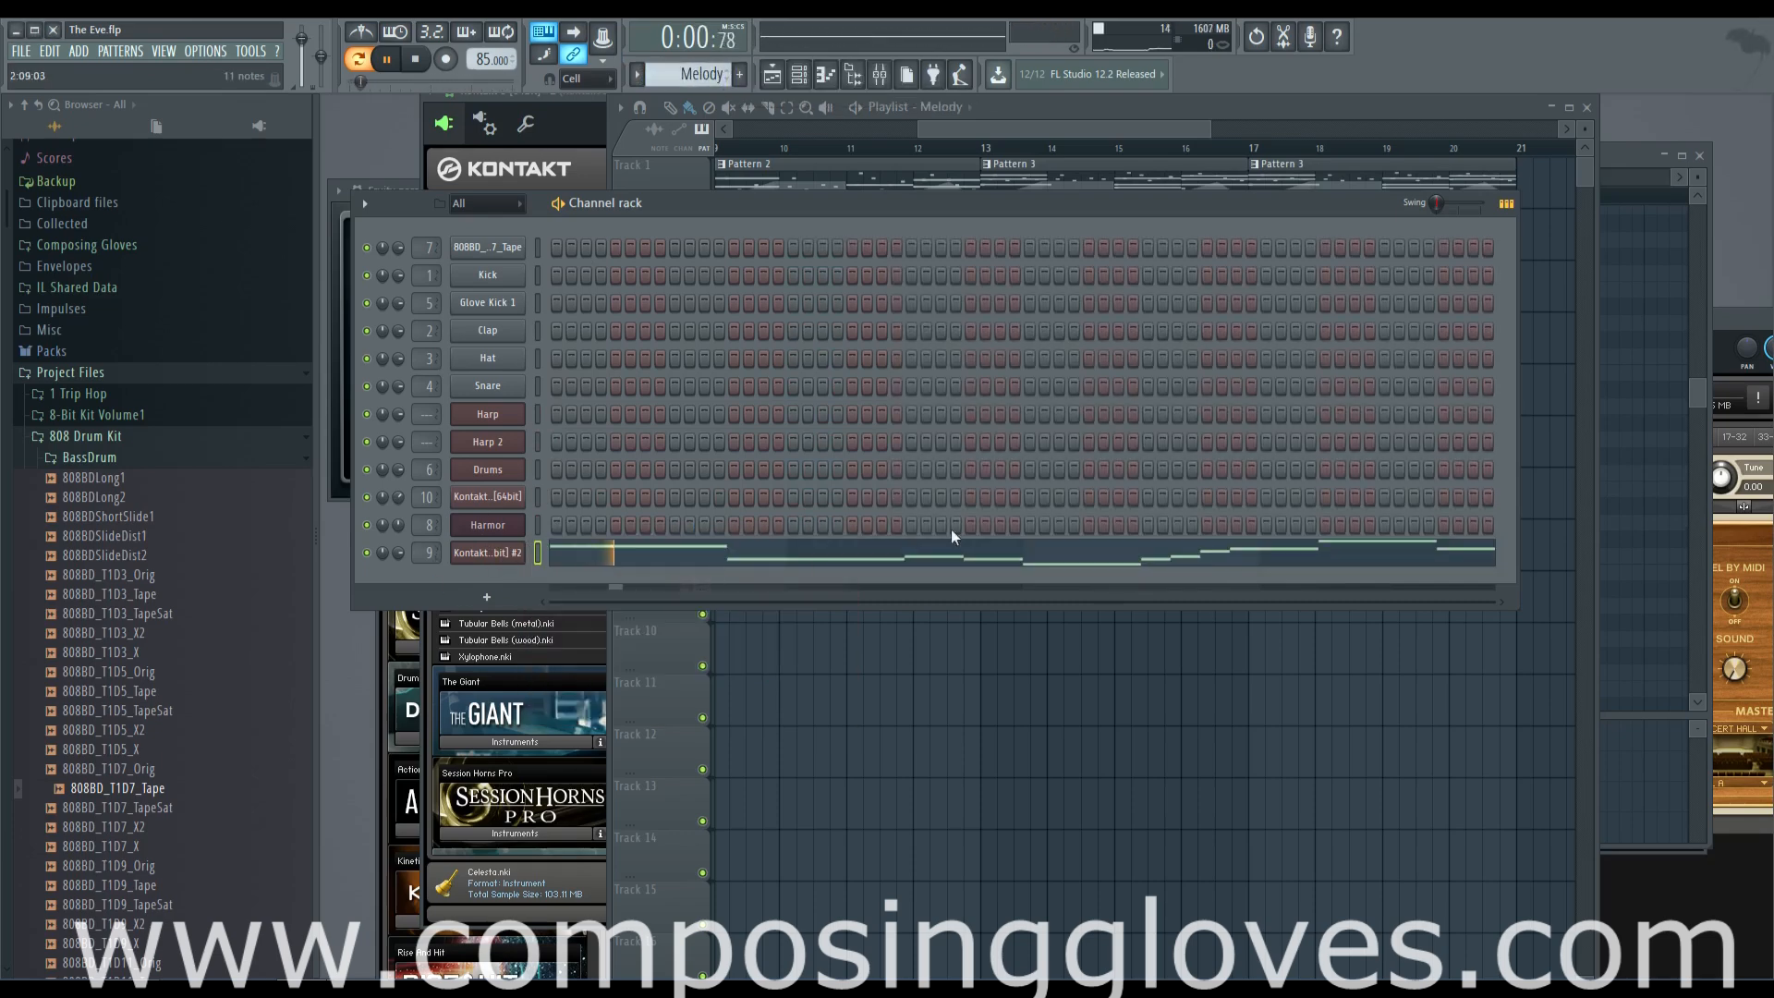
{"action": "left_click", "coordinate": [1166, 150]}
{"action": "left_click", "coordinate": [985, 393]}
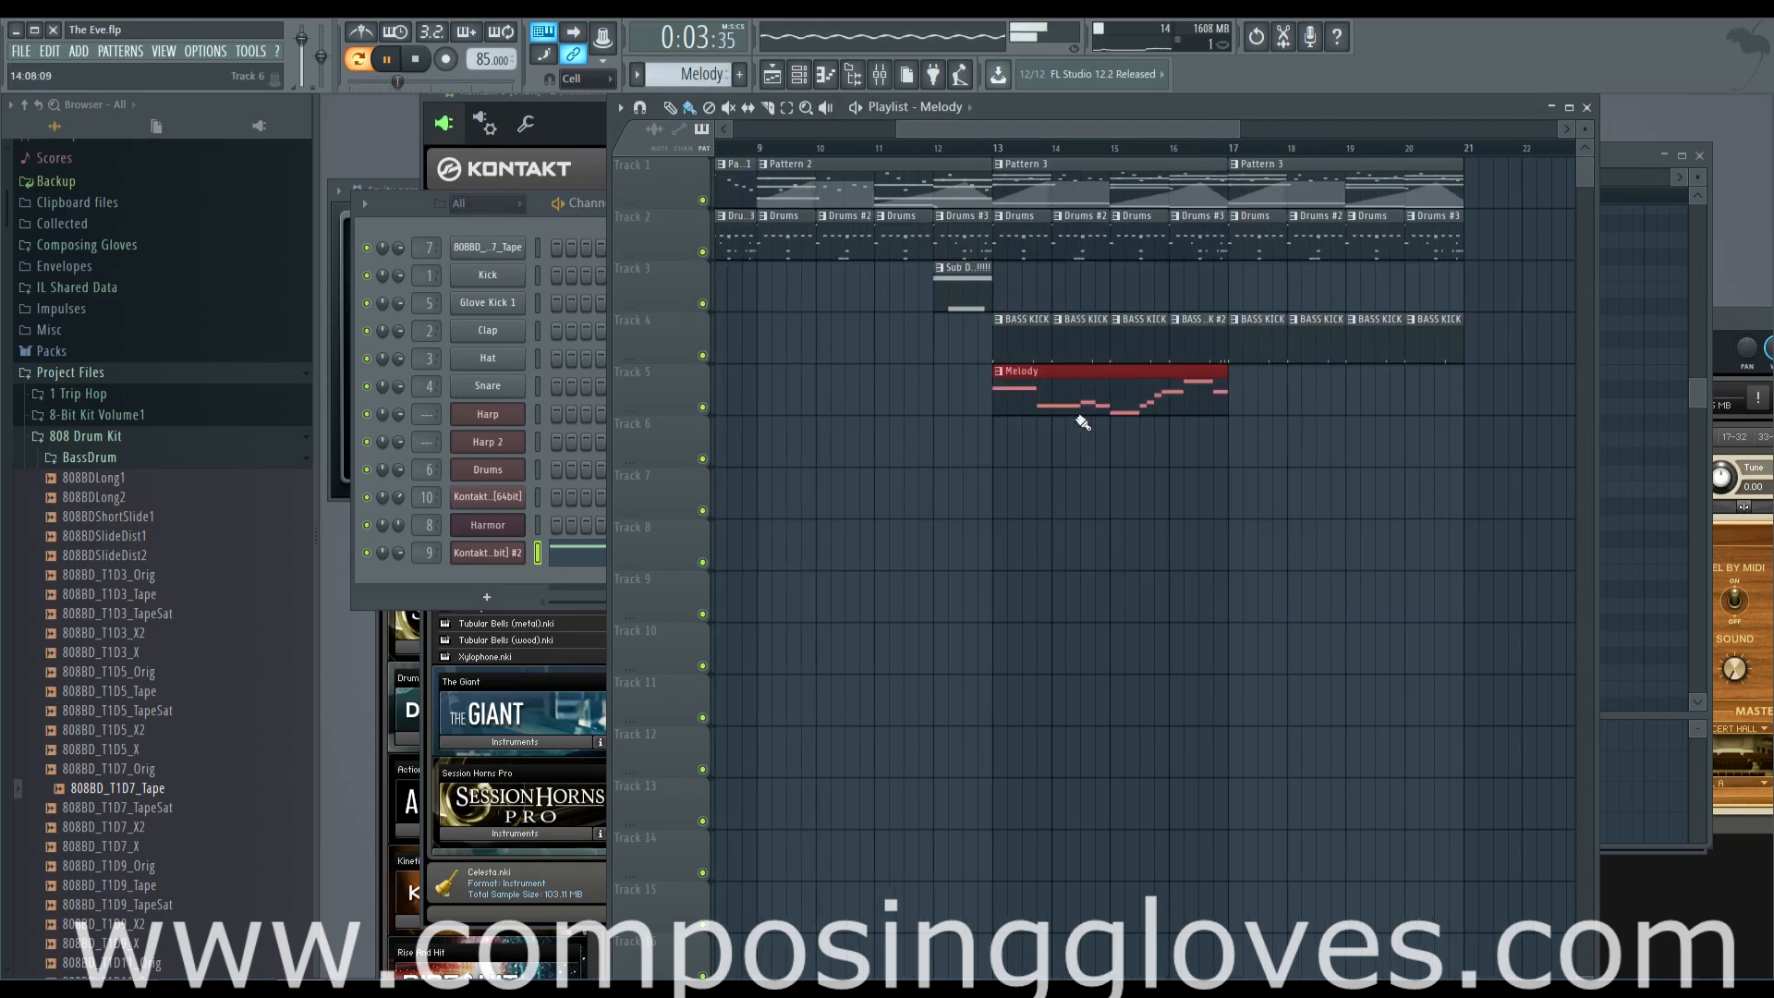
Adjust the Flute's pan by ear in the Kontakt 5 #2 instrument and stop playback
{"action": "left_click", "coordinate": [488, 552]}
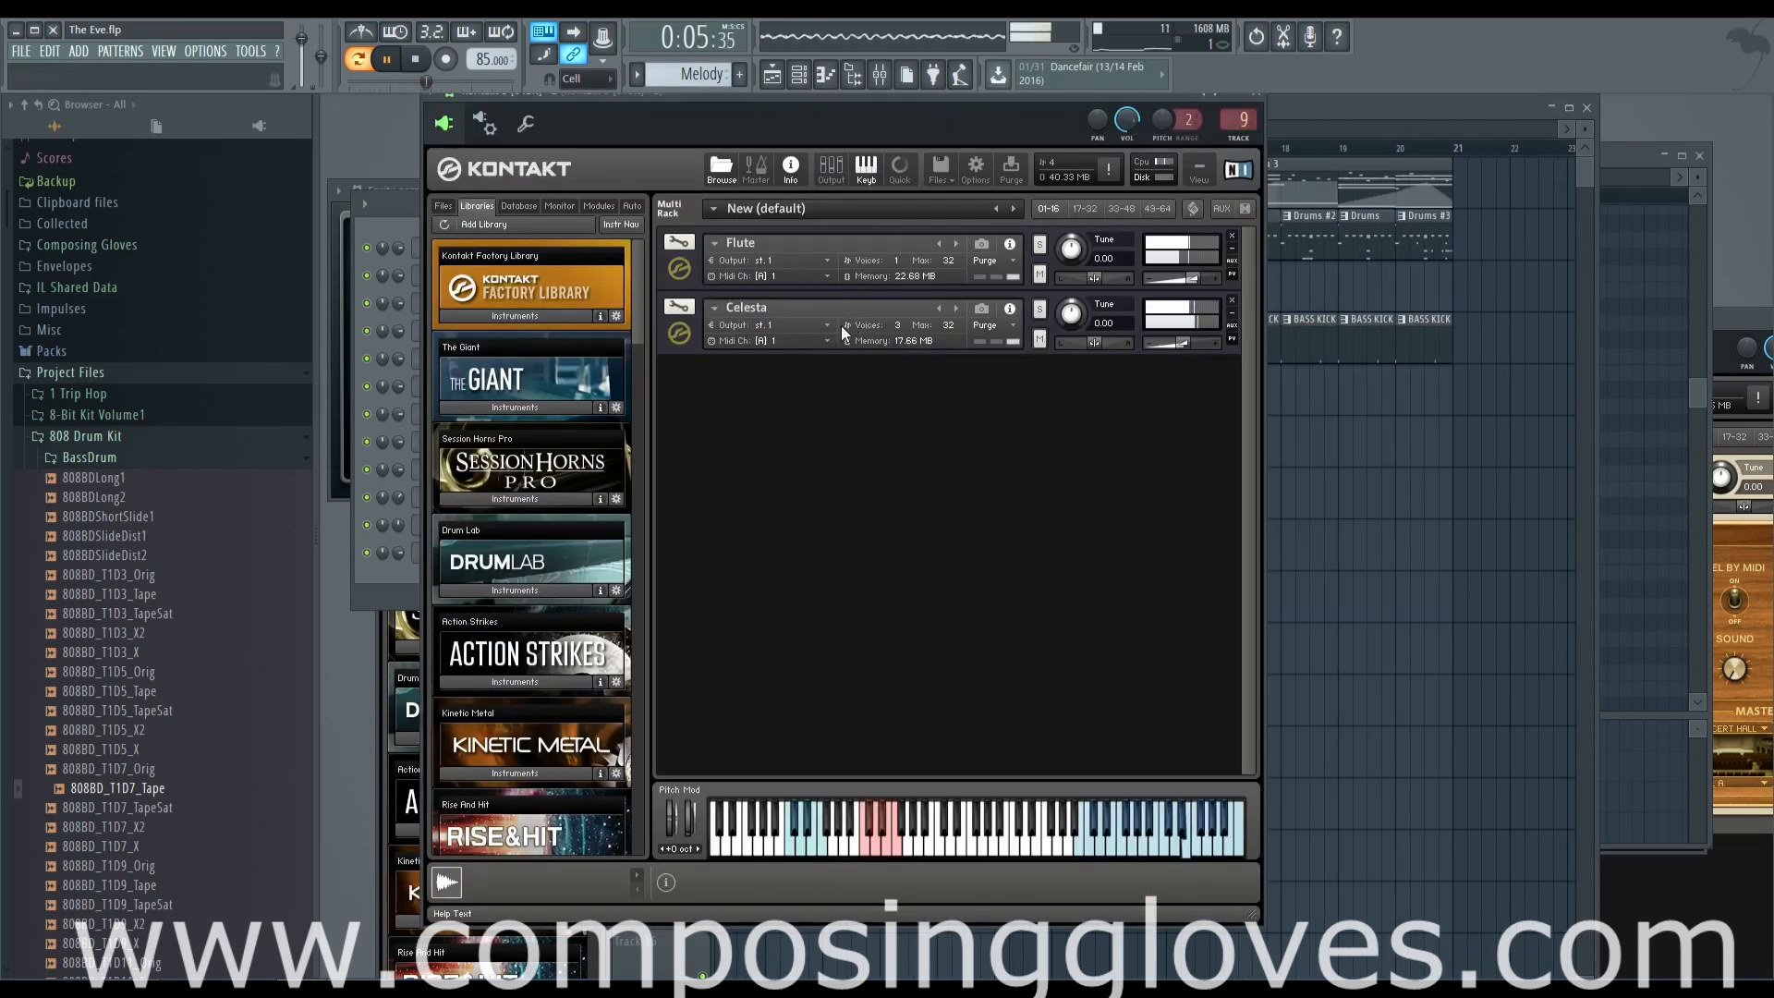
{"action": "left_click_drag", "start_coordinate": [1080, 275], "coordinate": [1109, 278]}
{"action": "key", "text": "space"}
{"action": "left_click", "coordinate": [1332, 131]}
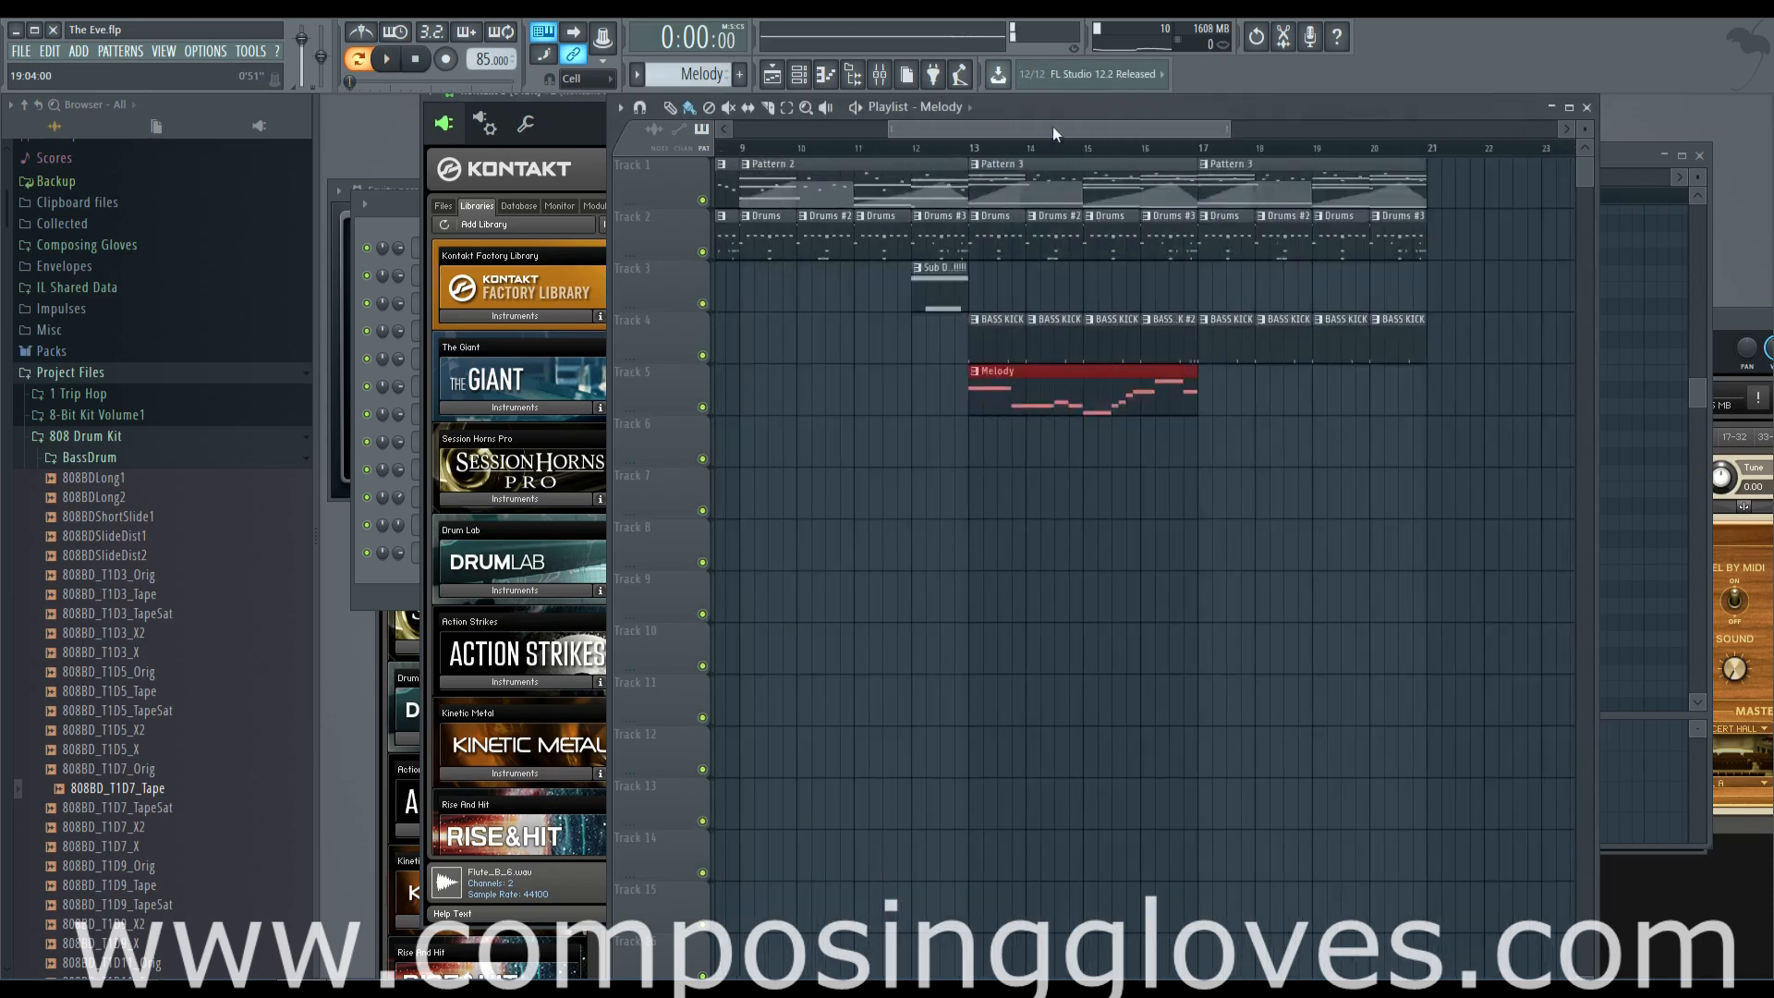
Play the arrangement from shortly before the Melody clip
{"action": "left_click_drag", "start_coordinate": [1069, 129], "coordinate": [910, 130]}
{"action": "scroll", "coordinate": [1247, 208], "scroll_direction": "up", "scroll_amount": 3}
{"action": "scroll", "coordinate": [1020, 185], "scroll_direction": "down", "scroll_amount": 4}
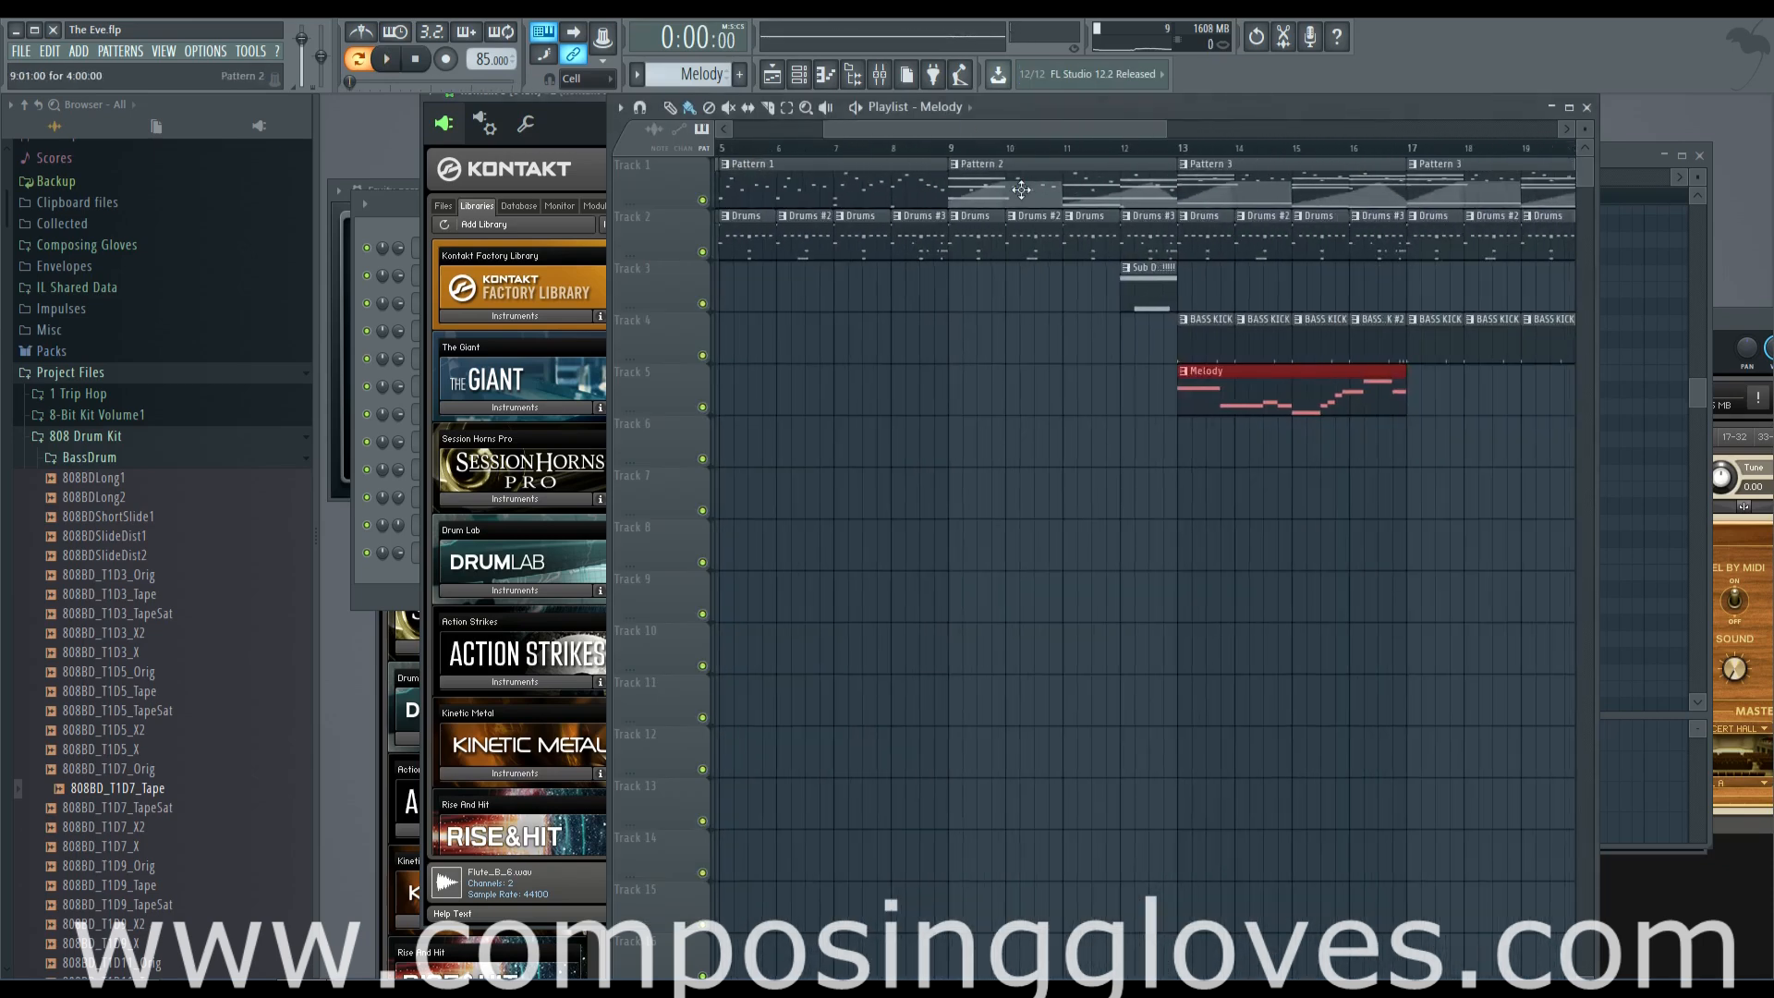
{"action": "left_click_drag", "start_coordinate": [1015, 124], "coordinate": [1084, 129]}
{"action": "scroll", "coordinate": [1103, 194], "scroll_direction": "up", "scroll_amount": 4}
{"action": "left_click", "coordinate": [977, 152]}
{"action": "key", "text": "space"}
Add a second Melody clip at bar 17 on Track 5 and make it unique
{"action": "scroll", "coordinate": [1319, 365], "scroll_direction": "down", "scroll_amount": 2}
{"action": "left_click_drag", "start_coordinate": [1279, 363], "coordinate": [1218, 411]}
{"action": "scroll", "coordinate": [930, 381], "scroll_direction": "down", "scroll_amount": 1}
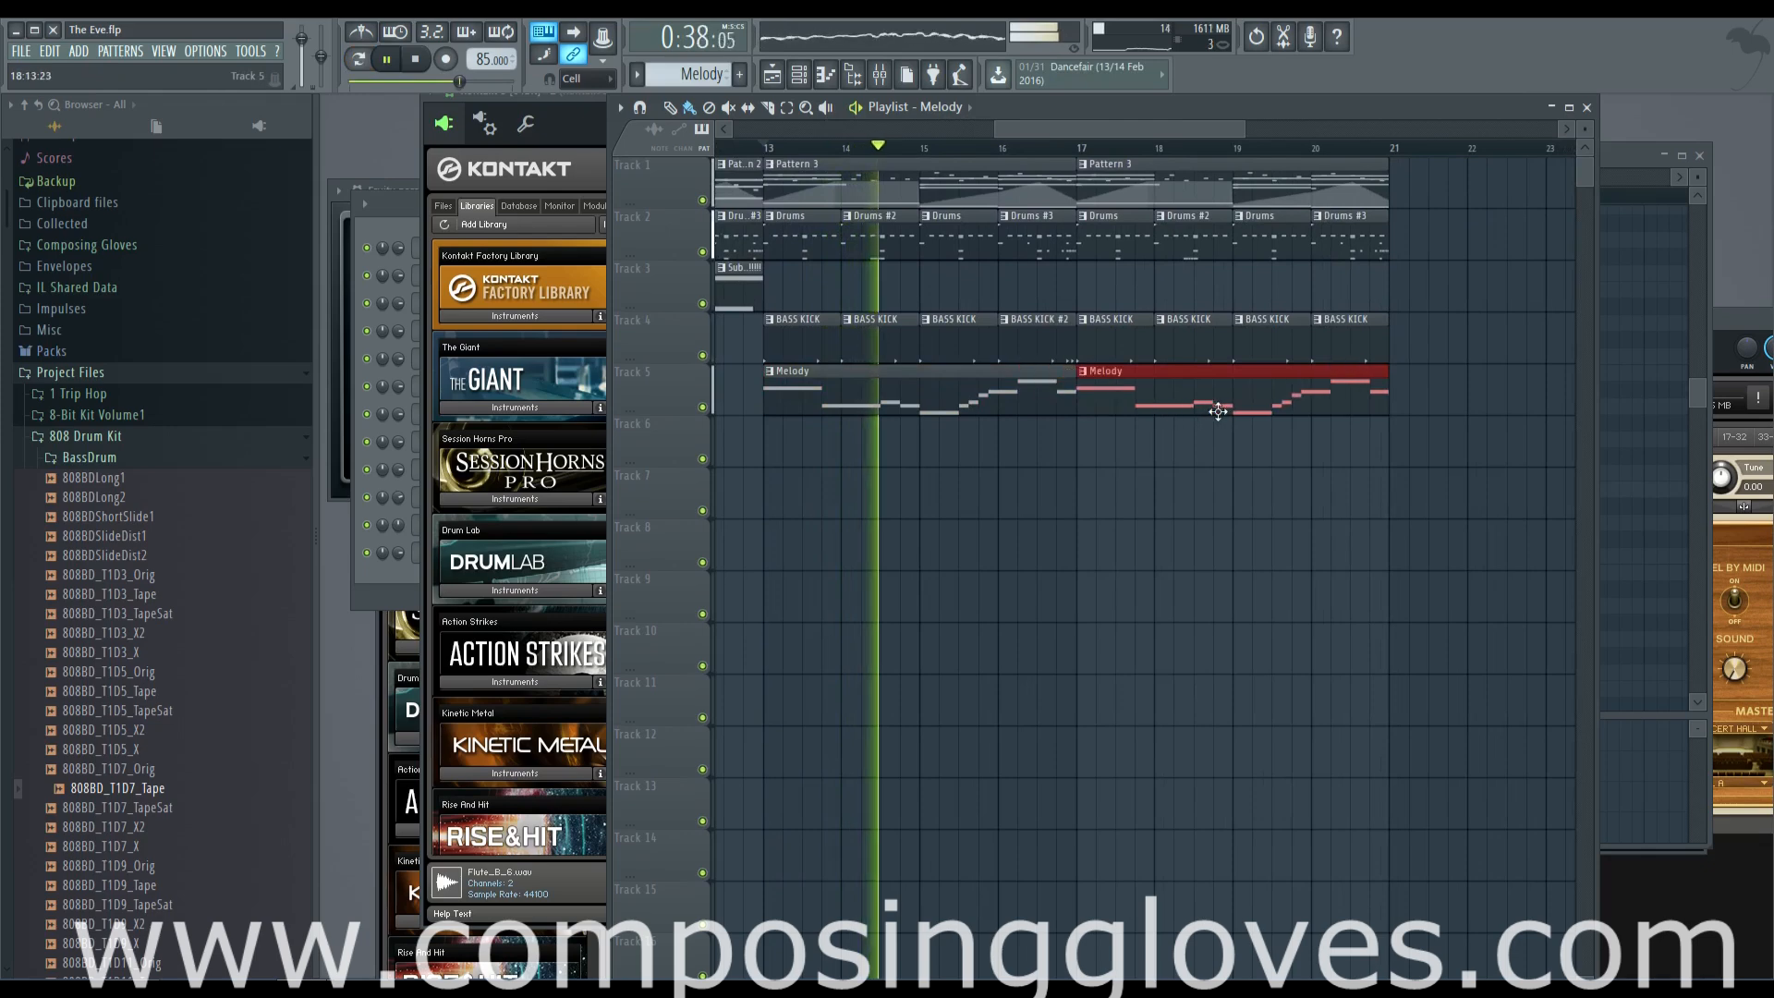
{"action": "left_click", "coordinate": [1083, 374]}
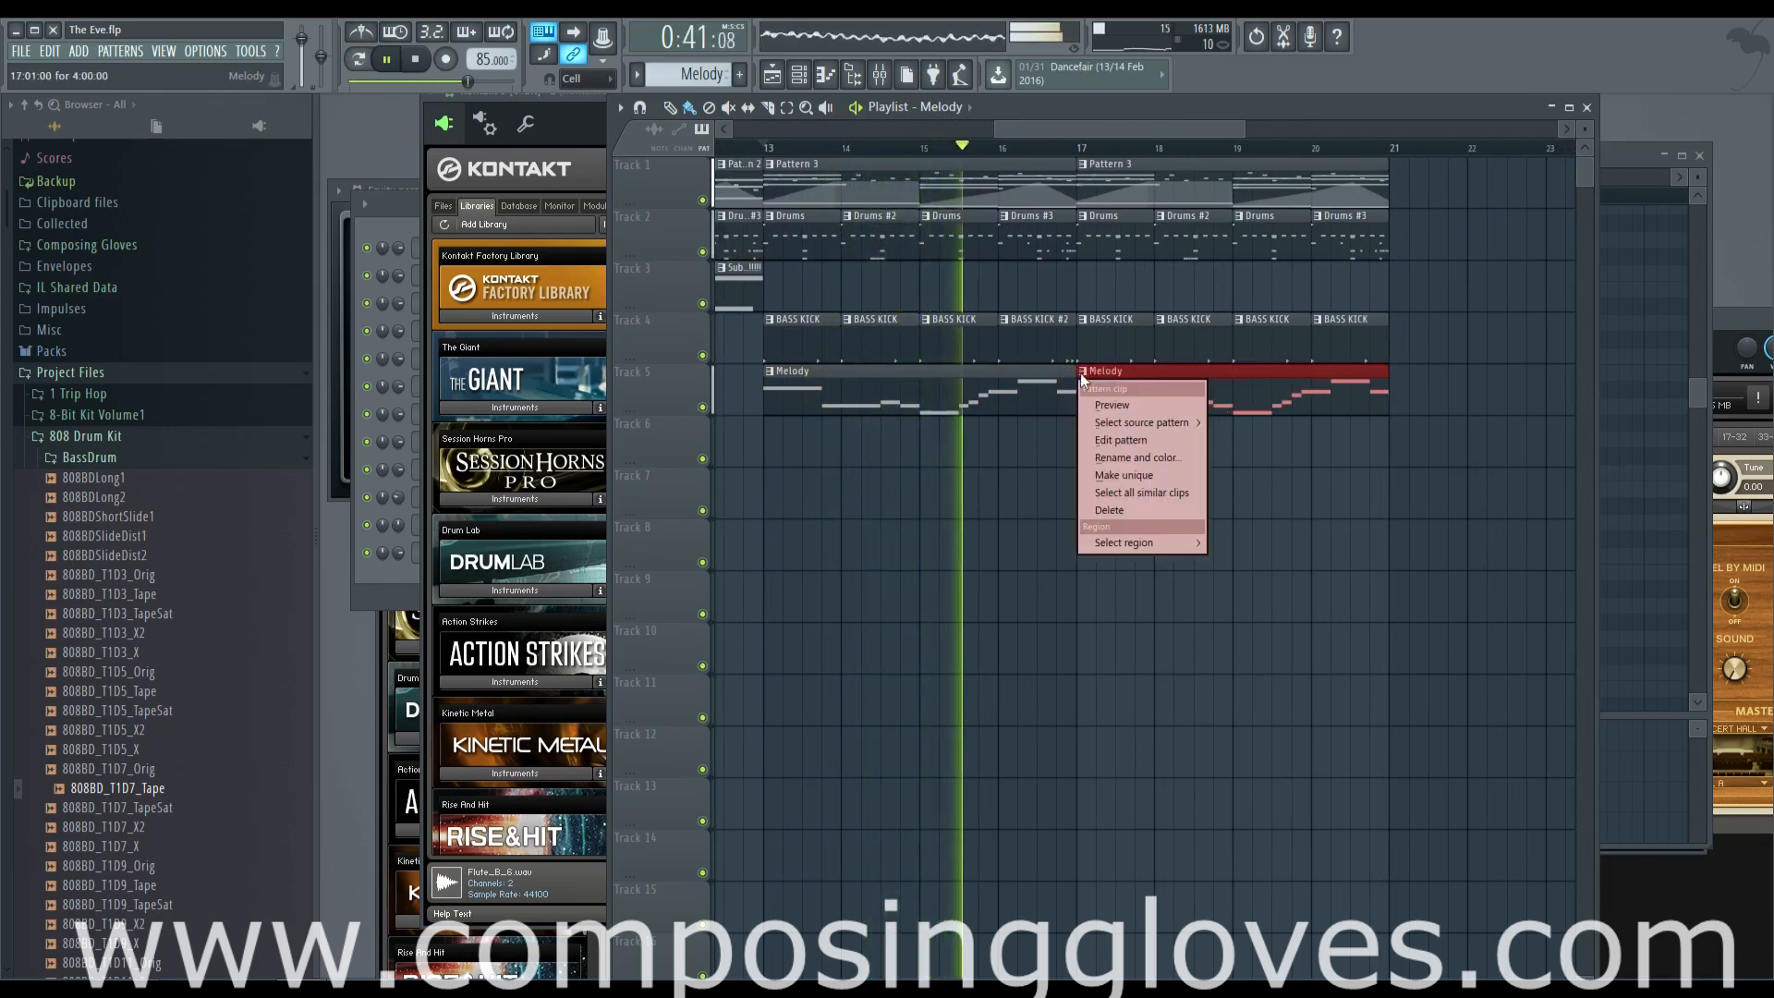
{"action": "left_click", "coordinate": [1171, 477]}
Open the Melody #2 notes of Kontakt 5 #2 for editing and raise the second note to C7 and the third to A6
{"action": "left_click", "coordinate": [393, 205]}
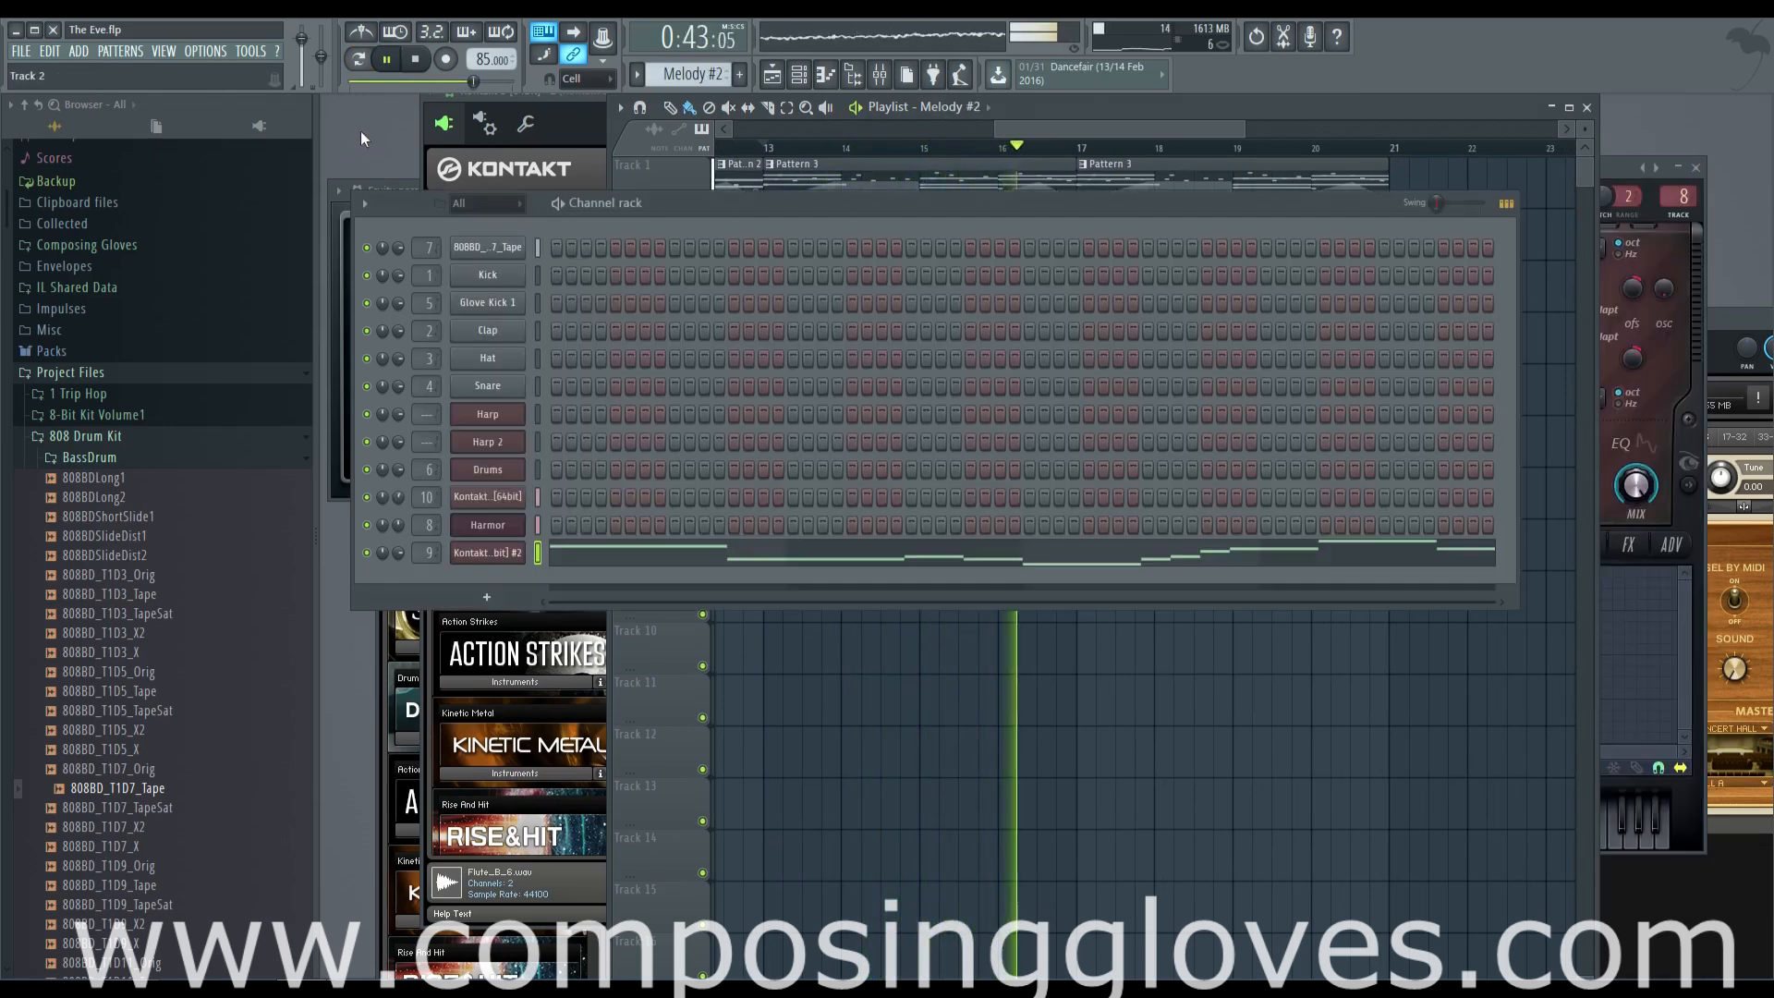
{"action": "left_click", "coordinate": [692, 561]}
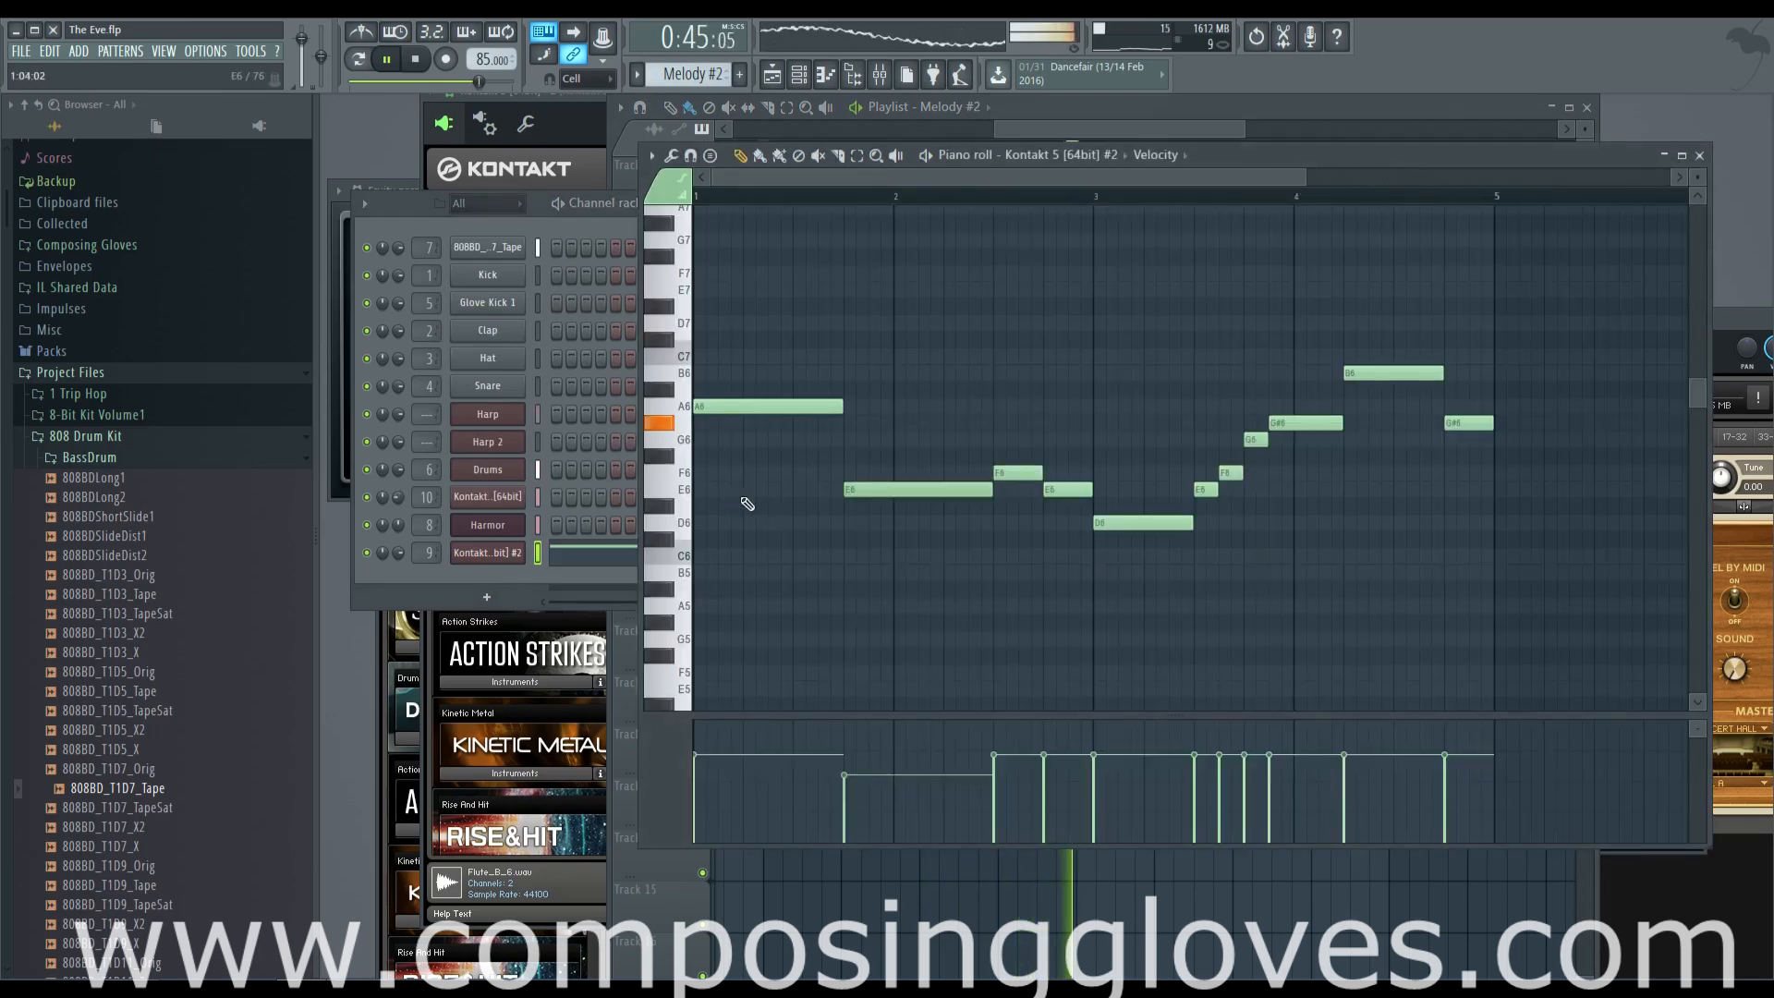
{"action": "mouse_move", "coordinate": [918, 526]}
{"action": "left_mouse_down"}
{"action": "mouse_move", "coordinate": [846, 520]}
{"action": "mouse_move", "coordinate": [860, 367]}
{"action": "mouse_move", "coordinate": [916, 334]}
{"action": "mouse_move", "coordinate": [809, 353]}
{"action": "left_mouse_up"}
{"action": "right_click", "coordinate": [810, 366]}
{"action": "left_click_drag", "start_coordinate": [944, 466], "coordinate": [939, 402]}
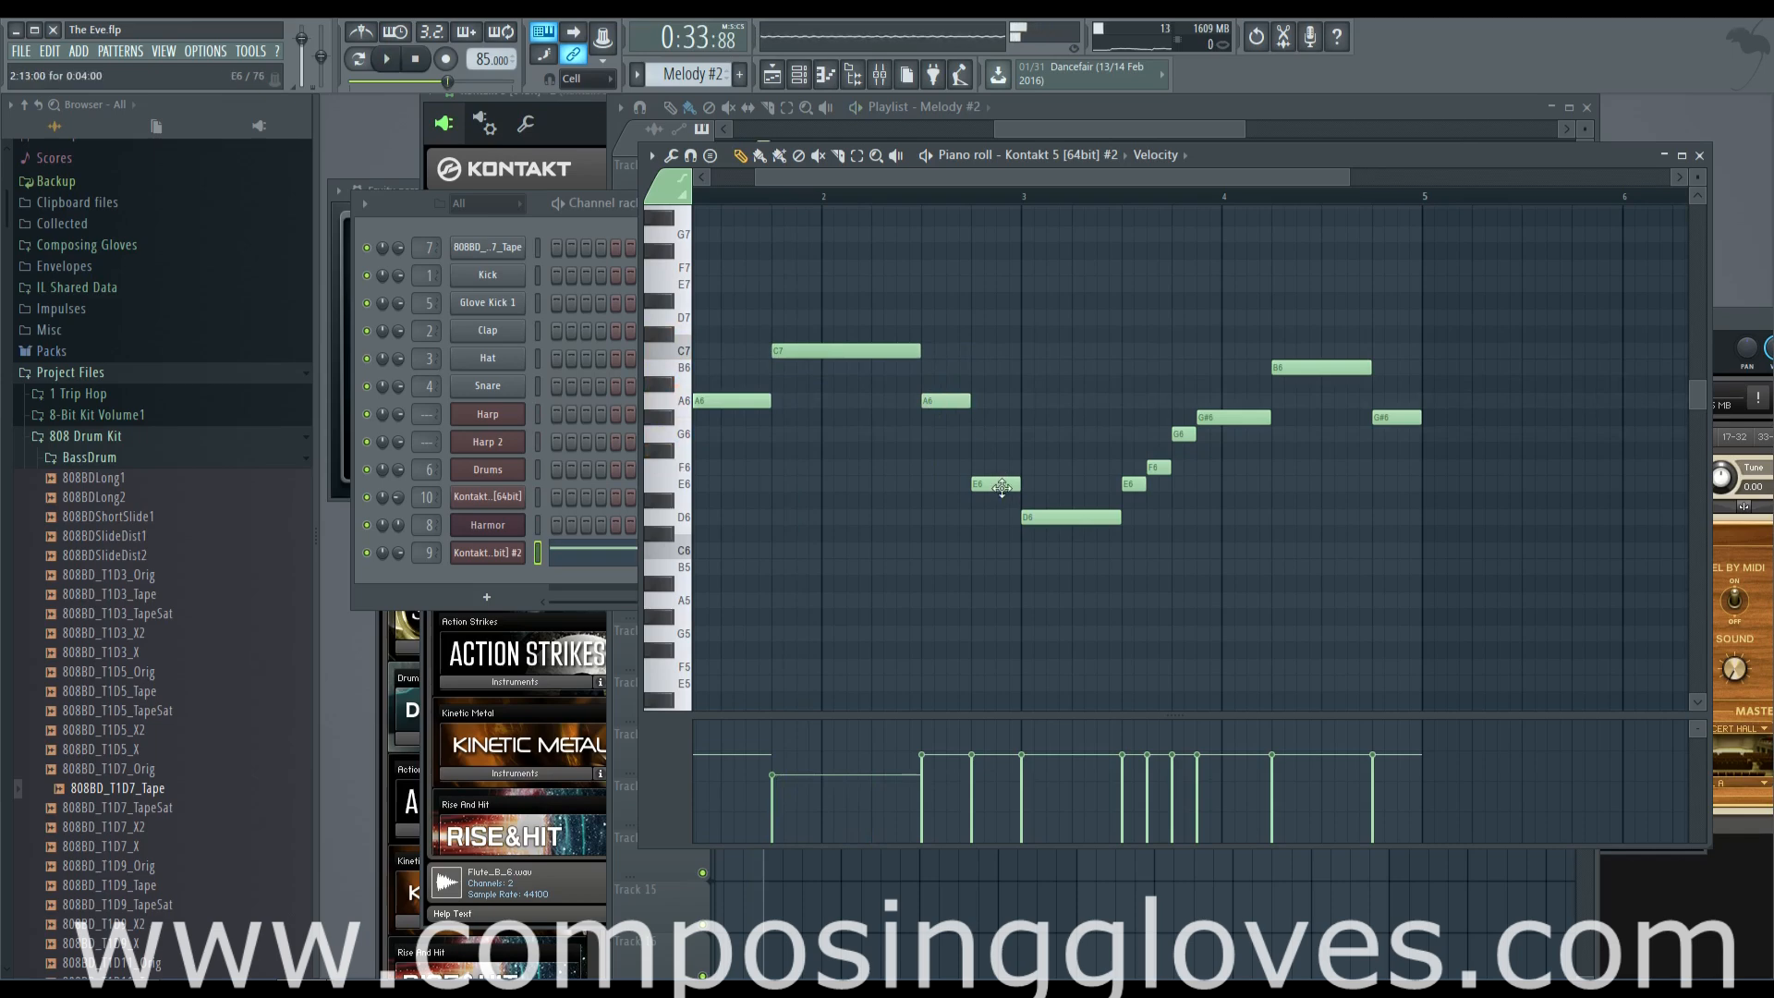
Raise the fourth Melody #2 note to B6 and the long D6 note in bar 3 to G#6, then play the result
{"action": "scroll", "coordinate": [1002, 487], "scroll_direction": "up", "scroll_amount": 3}
{"action": "left_click_drag", "start_coordinate": [1002, 532], "coordinate": [1001, 423]}
{"action": "left_click_drag", "start_coordinate": [1050, 570], "coordinate": [1069, 460]}
{"action": "left_click", "coordinate": [831, 196]}
{"action": "key", "text": "space"}
{"action": "left_click_drag", "start_coordinate": [950, 180], "coordinate": [974, 186]}
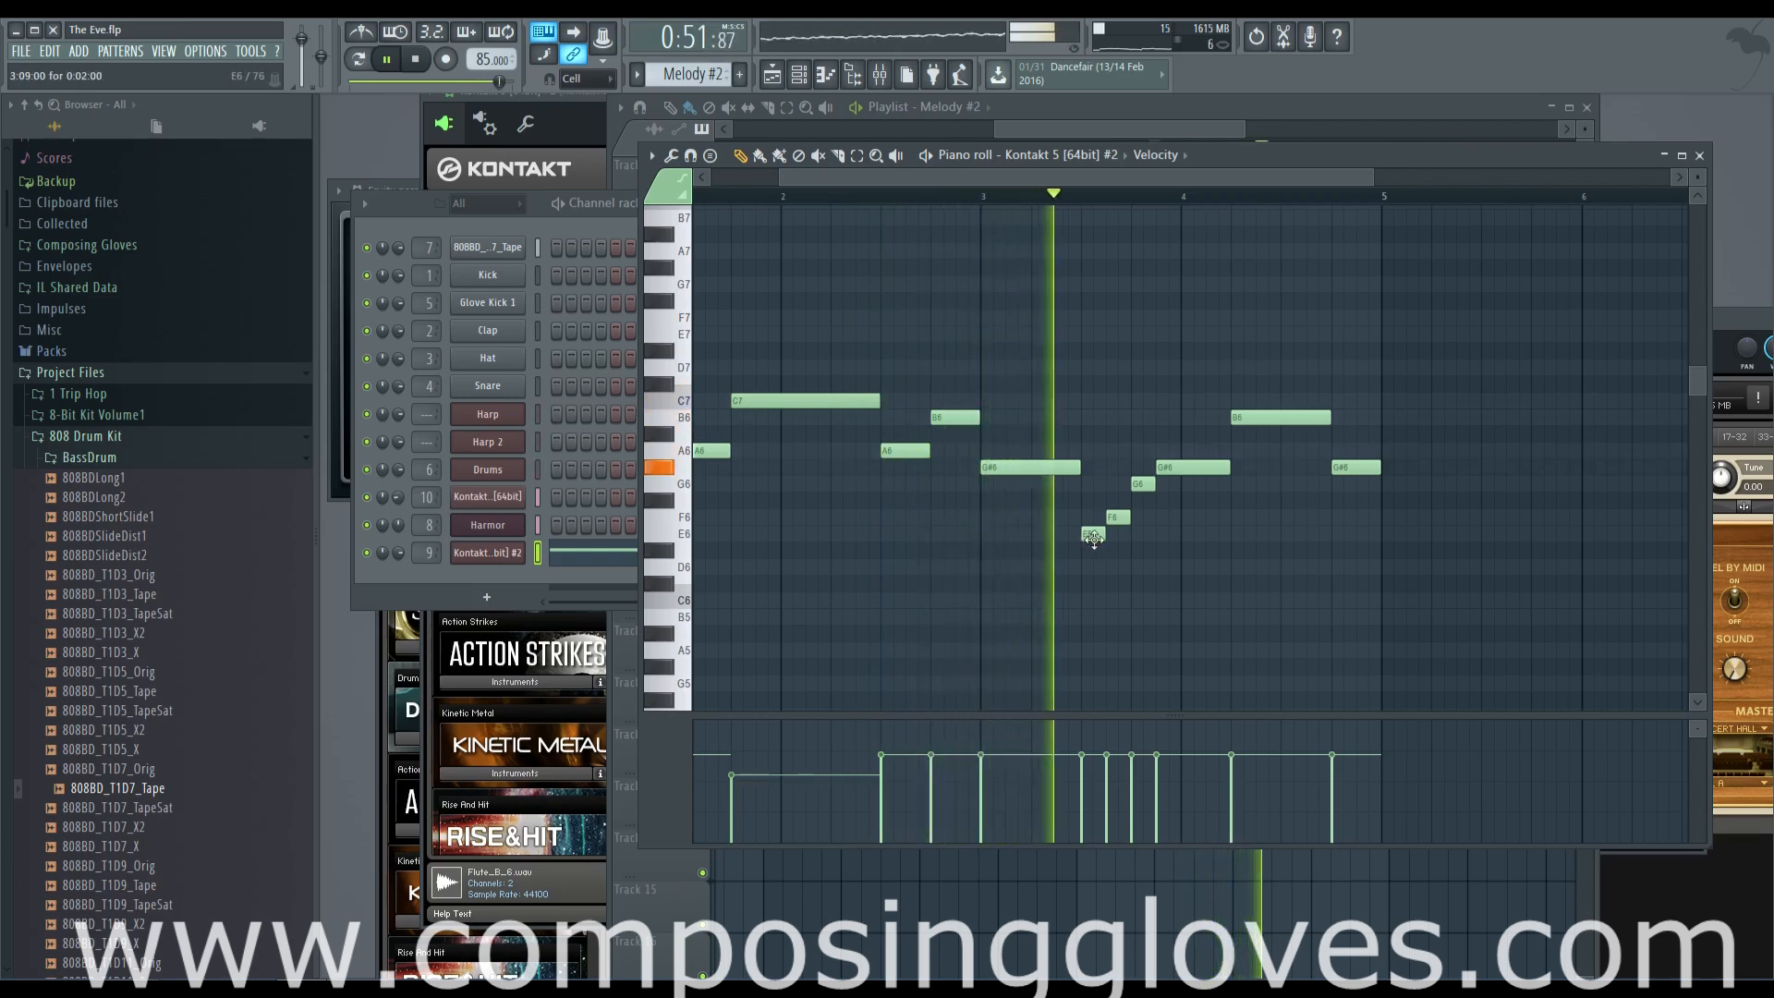
Raise the short E6 note in bar 3 to A6, add a short A6 right after the F6 and play the phrase
{"action": "key", "text": "space"}
{"action": "left_click_drag", "start_coordinate": [1093, 536], "coordinate": [1096, 449]}
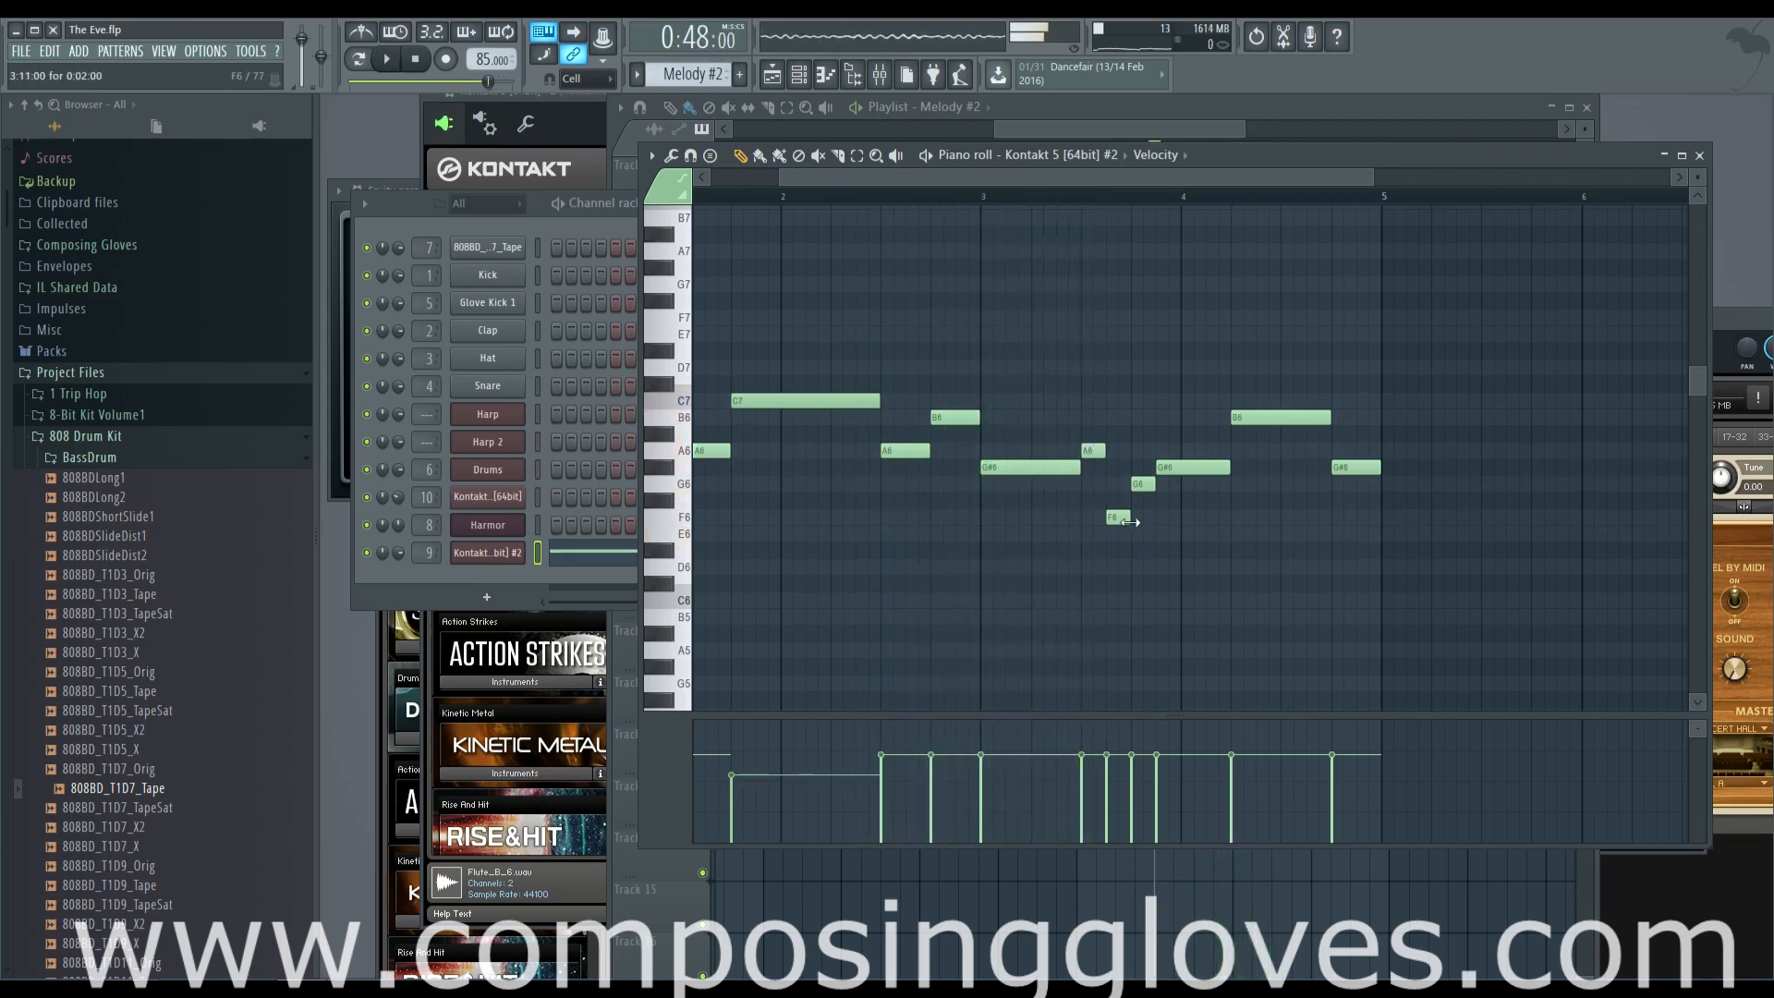
{"action": "scroll", "coordinate": [1130, 522], "scroll_direction": "up", "scroll_amount": 2}
{"action": "left_click", "coordinate": [1124, 451]}
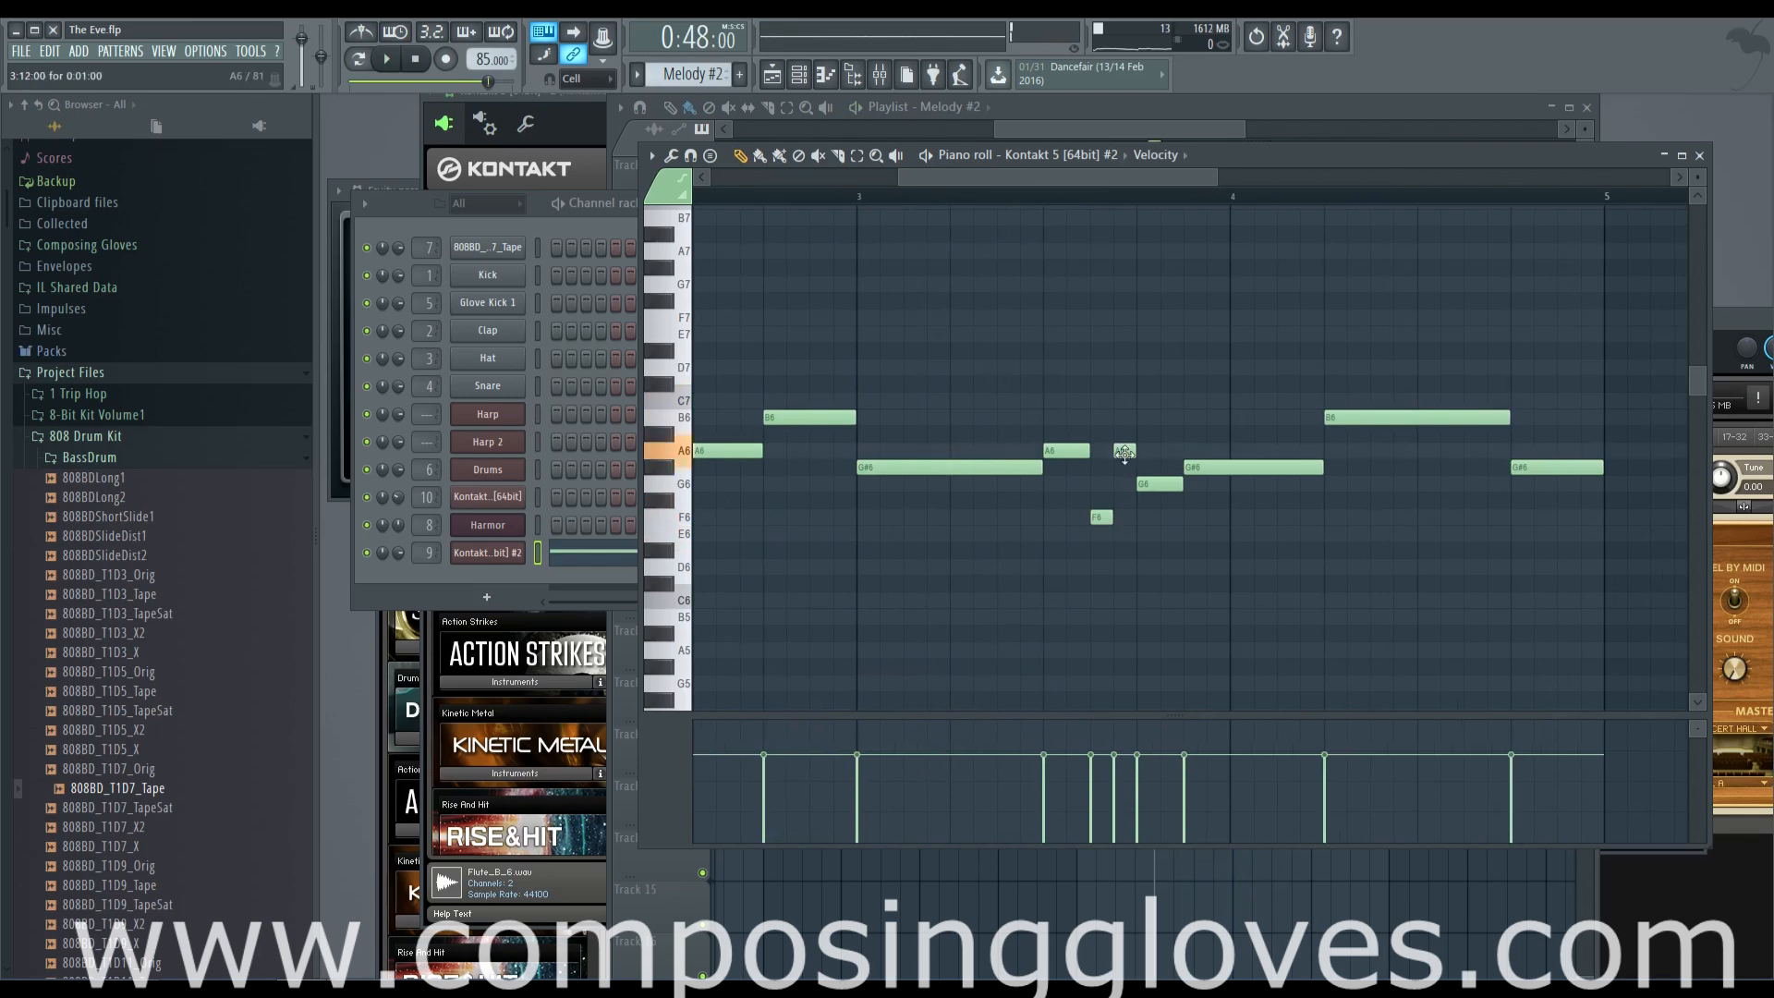
{"action": "key", "text": "space"}
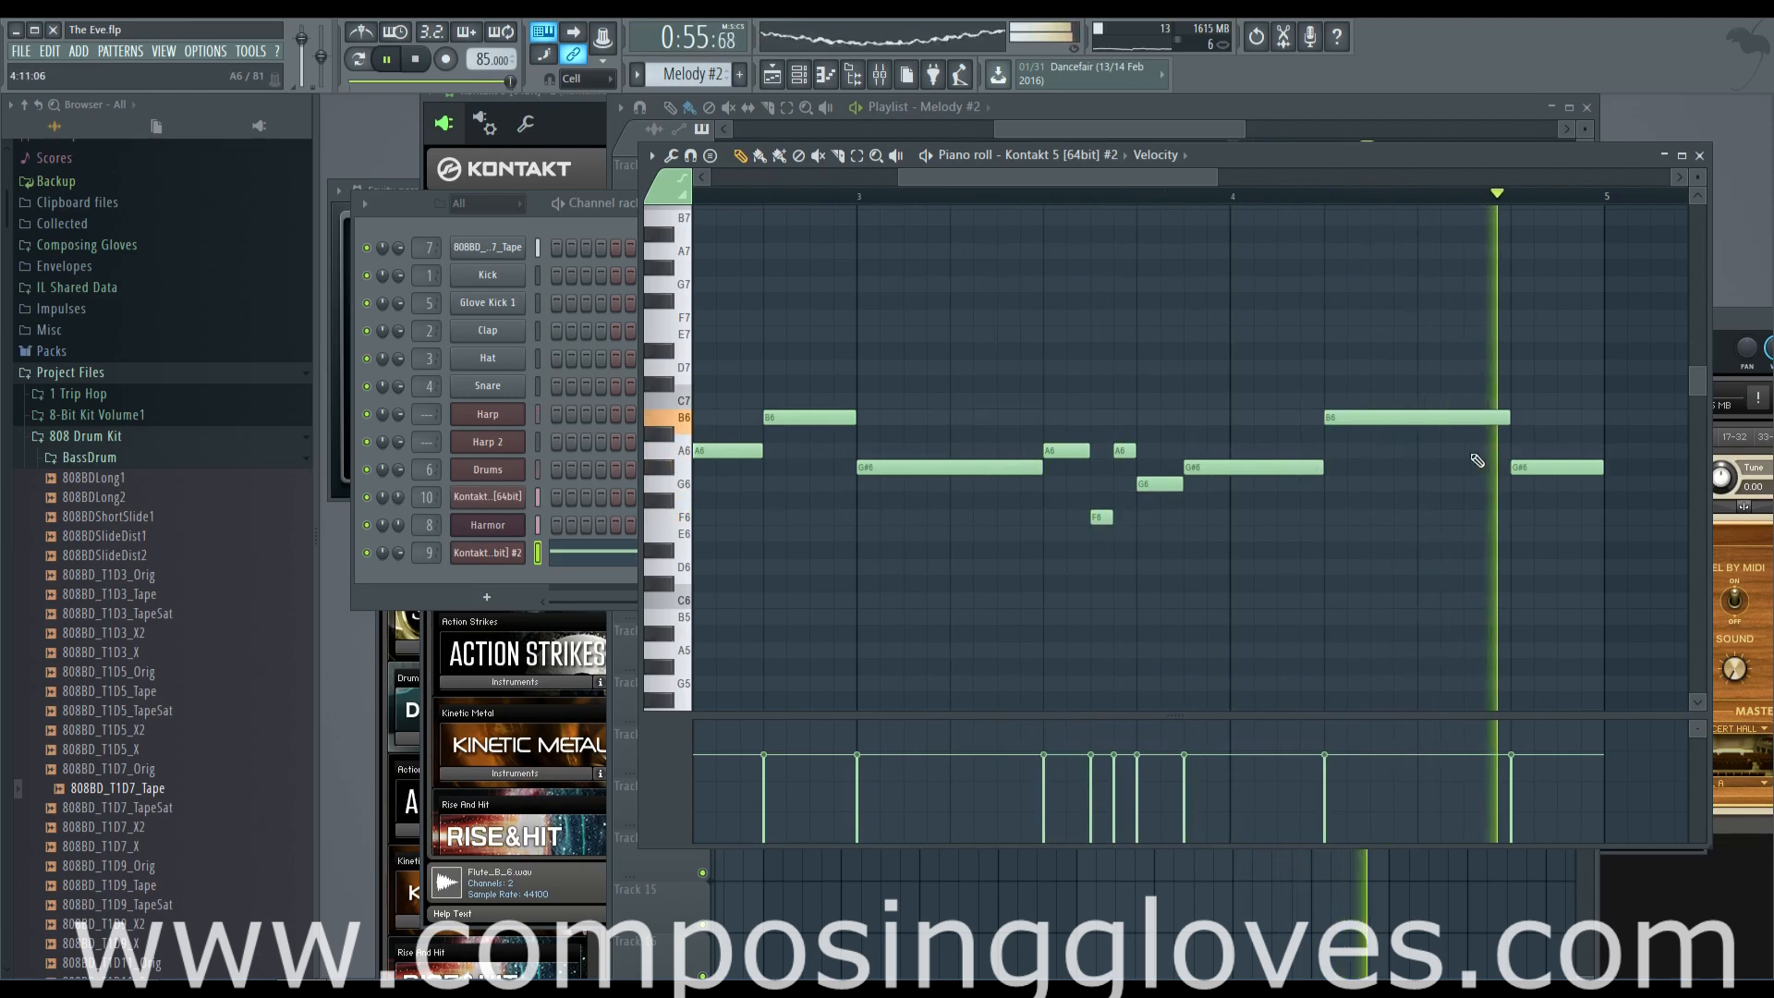
Stop playback and duplicate all playlist clips from bars 13 to 21 so the copies start at bar 21
{"action": "left_click_drag", "start_coordinate": [1142, 130], "coordinate": [1101, 138]}
{"action": "scroll", "coordinate": [1067, 285], "scroll_direction": "down", "scroll_amount": 3}
{"action": "key", "text": "space"}
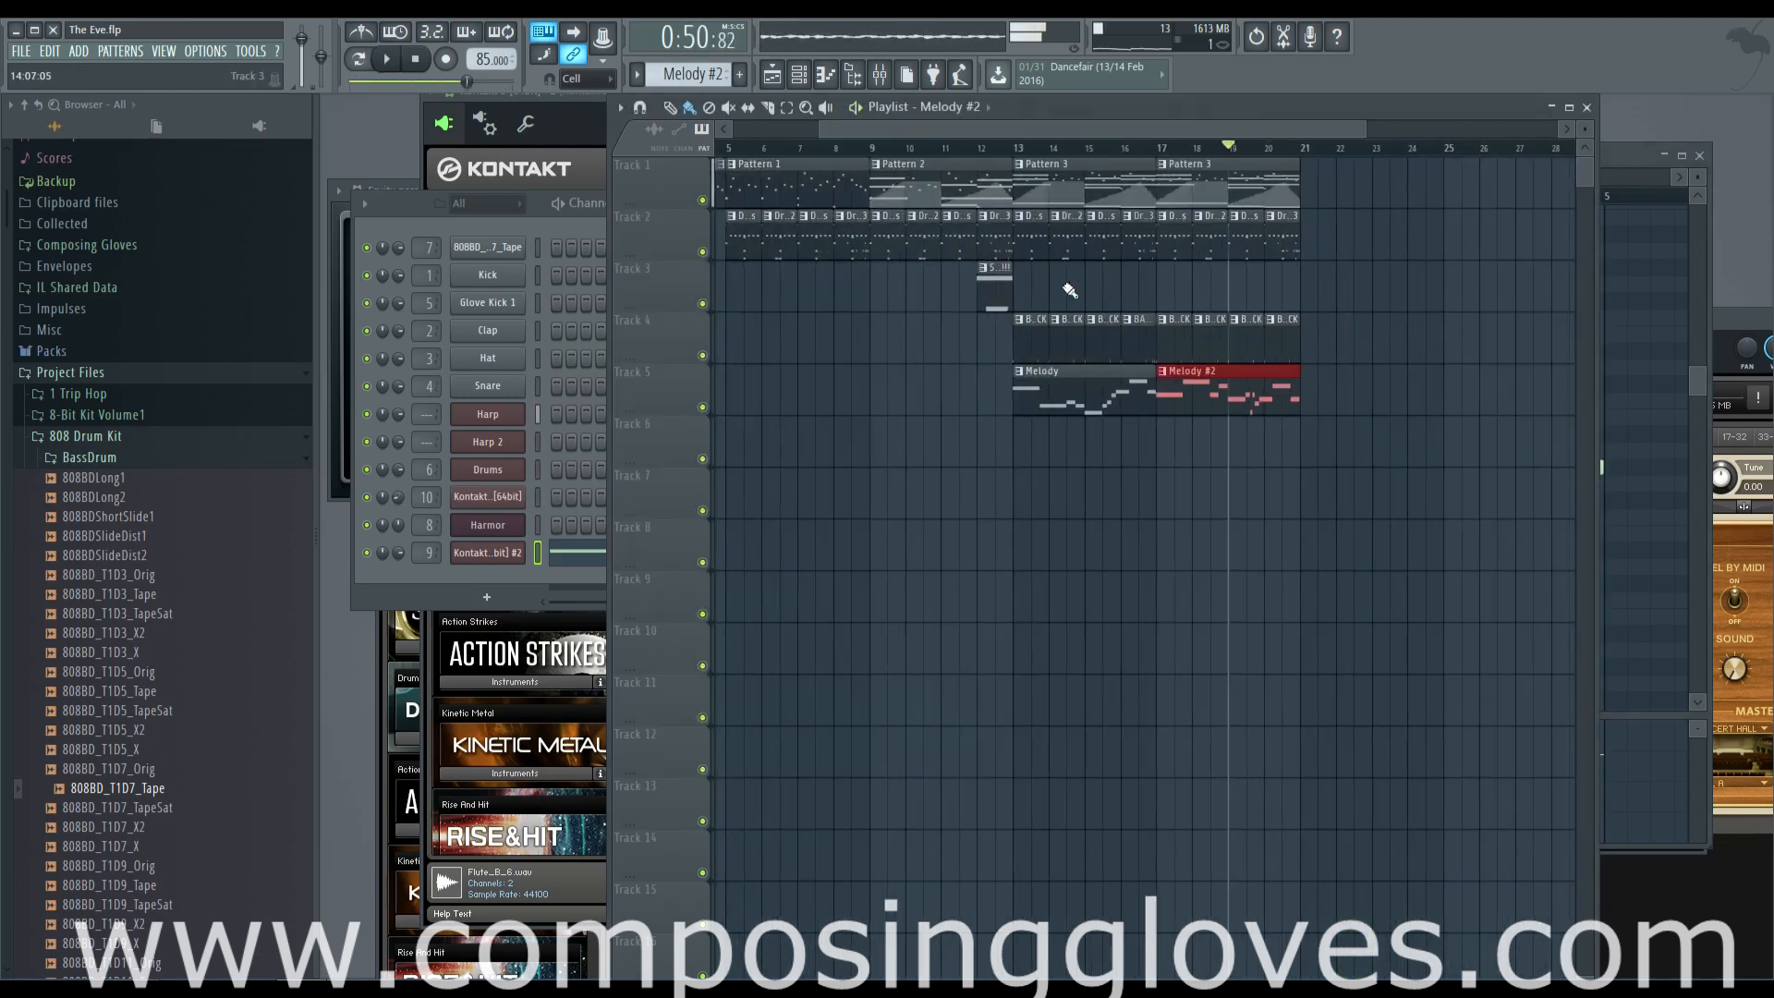
{"action": "scroll", "coordinate": [1066, 283], "scroll_direction": "up", "scroll_amount": 2}
{"action": "left_click_drag", "start_coordinate": [1022, 184], "coordinate": [1591, 499]}
{"action": "scroll", "coordinate": [943, 289], "scroll_direction": "up", "scroll_amount": 2}
{"action": "left_click_drag", "start_coordinate": [871, 196], "coordinate": [1480, 200]}
{"action": "left_click_drag", "start_coordinate": [1077, 137], "coordinate": [883, 140]}
{"action": "scroll", "coordinate": [813, 192], "scroll_direction": "down", "scroll_amount": 5}
{"action": "scroll", "coordinate": [1226, 241], "scroll_direction": "up", "scroll_amount": 2}
{"action": "scroll", "coordinate": [1058, 239], "scroll_direction": "right", "scroll_amount": 3}
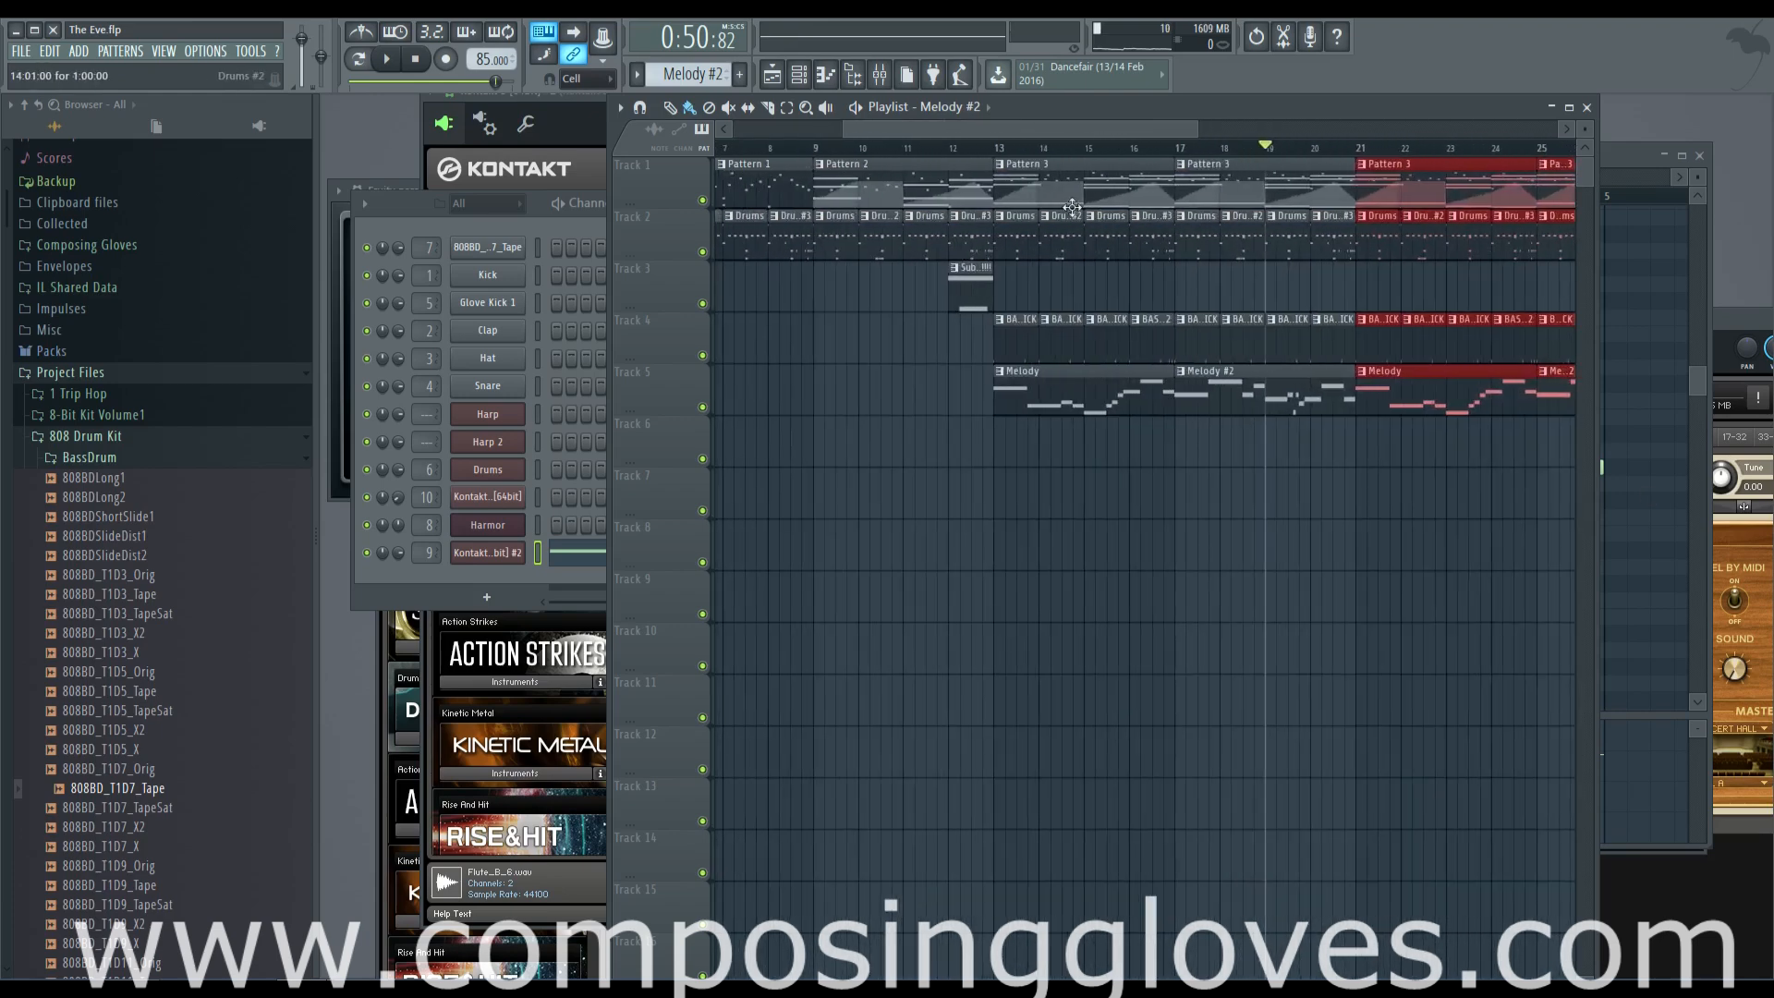
Select Pattern 3 and add a new Harmor channel to it
{"action": "left_click", "coordinate": [1047, 202]}
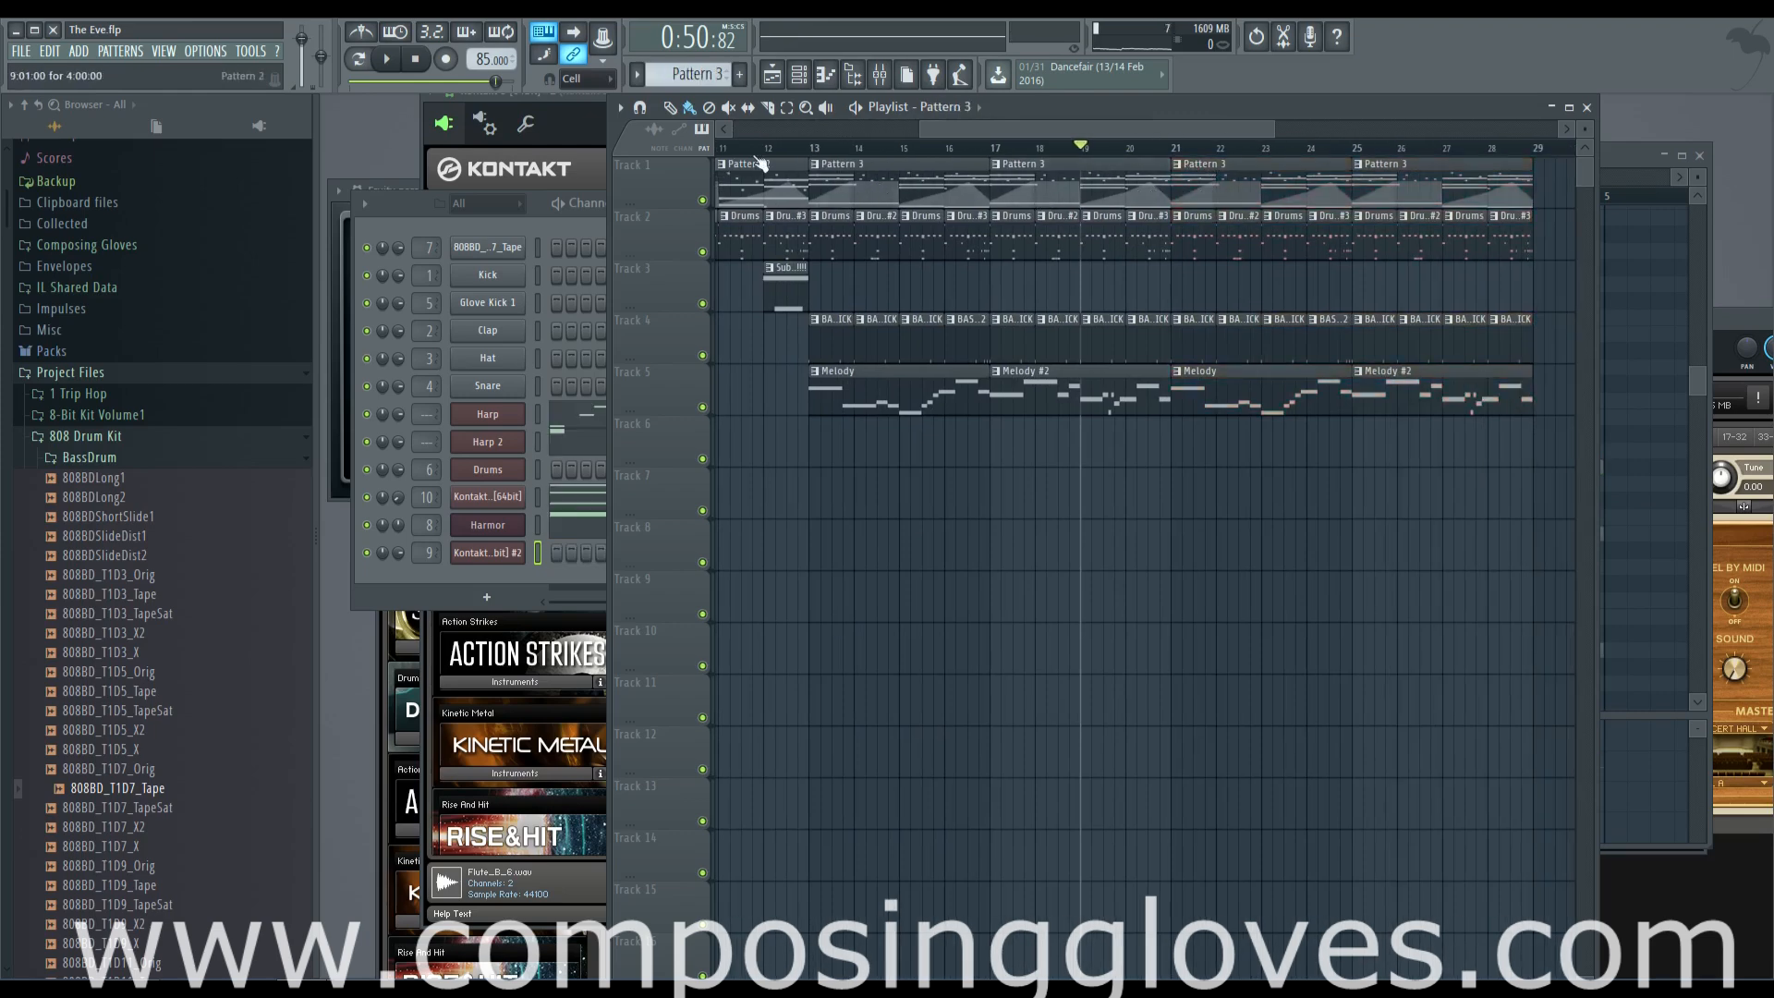
{"action": "scroll", "coordinate": [966, 162], "scroll_direction": "left", "scroll_amount": 2}
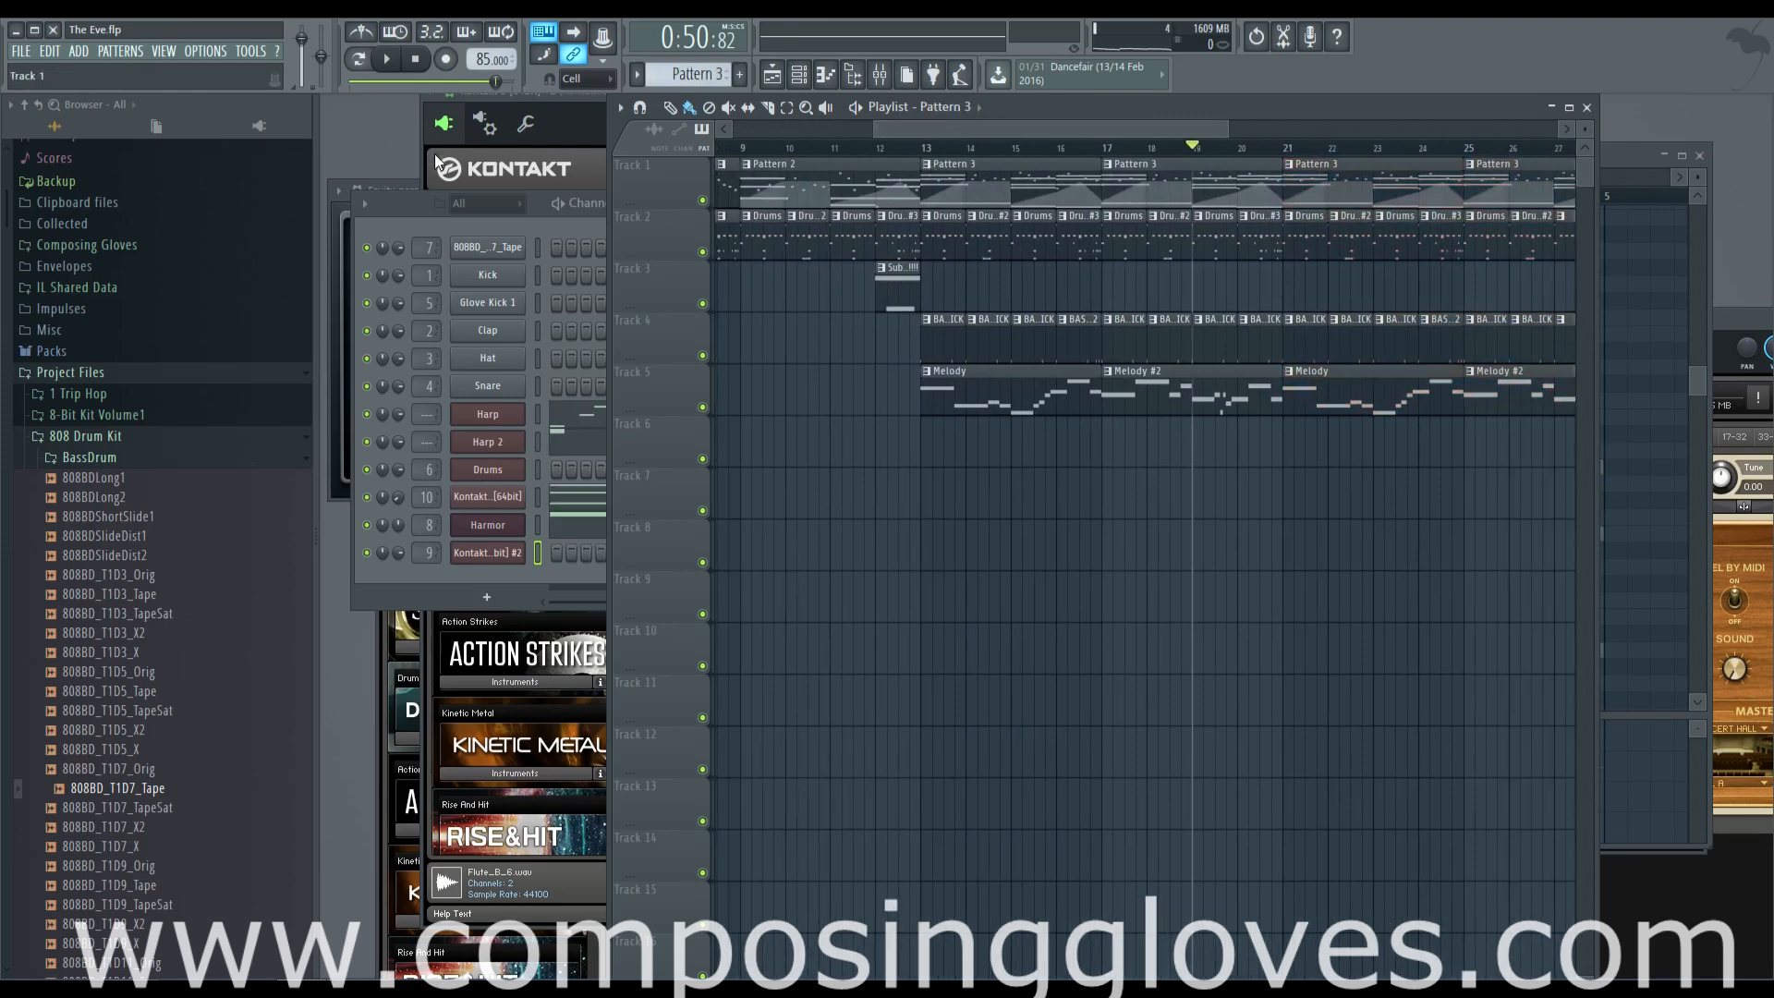
{"action": "left_click", "coordinate": [475, 215]}
{"action": "left_click", "coordinate": [487, 597]}
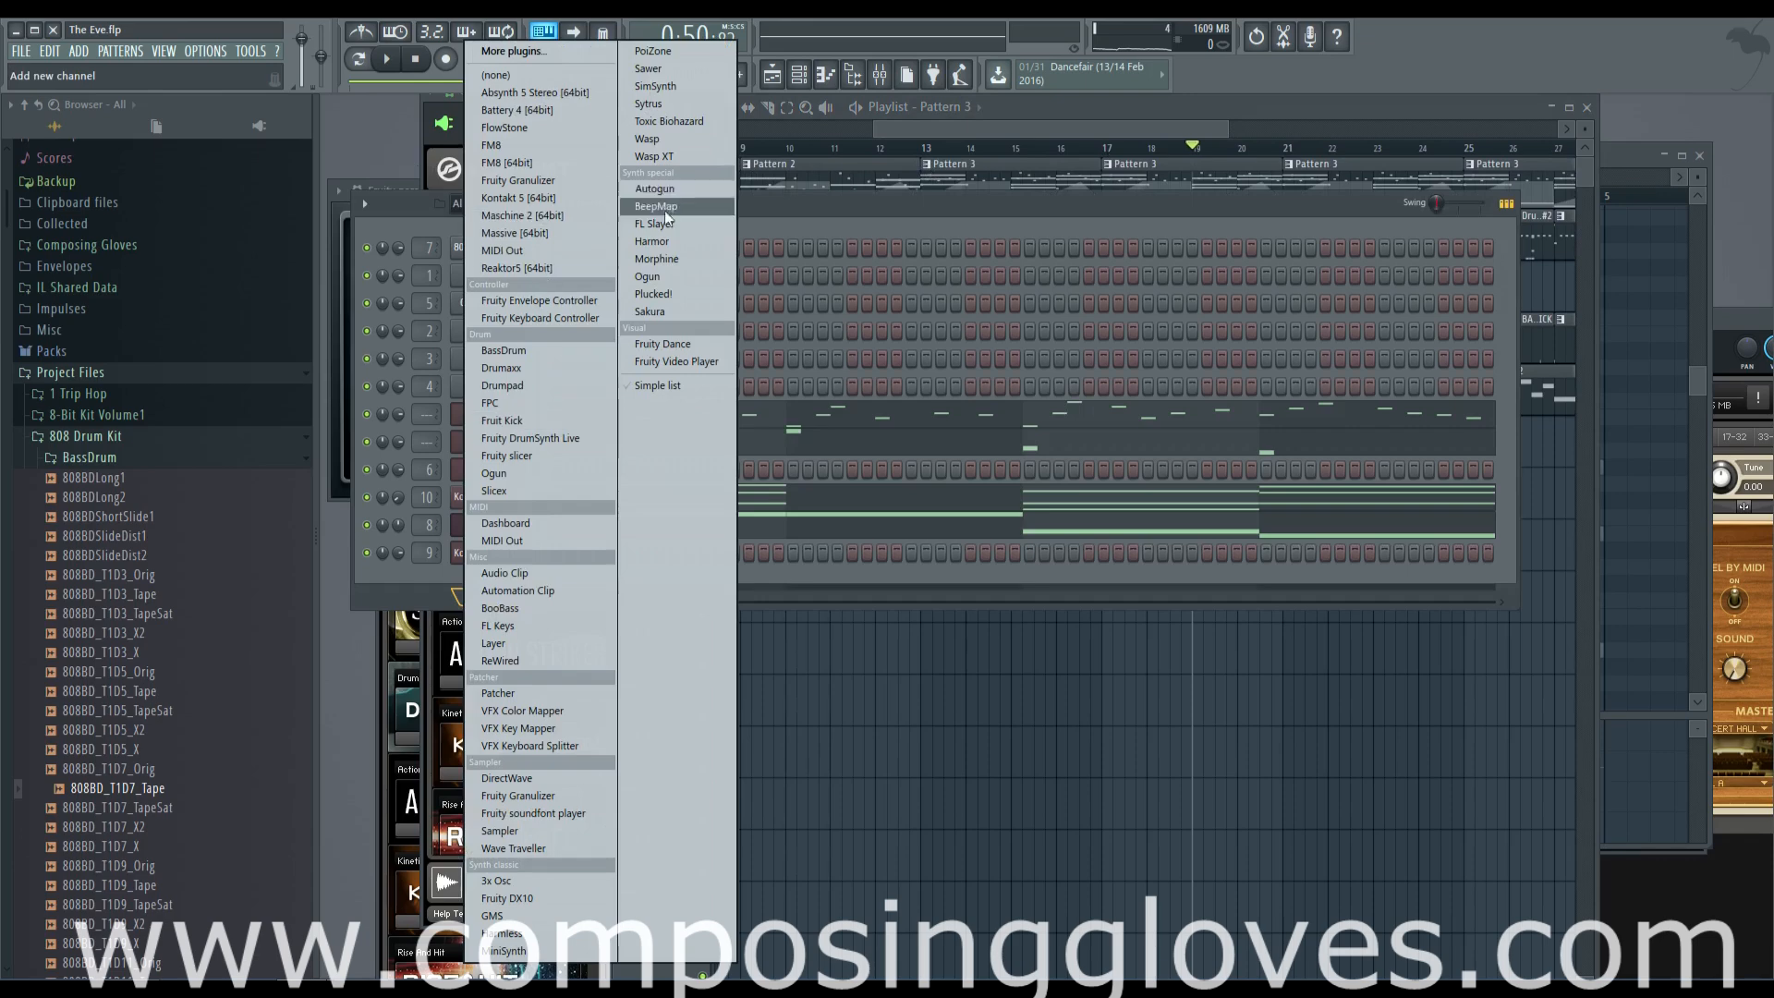
{"action": "left_click", "coordinate": [651, 242]}
{"action": "left_click_drag", "start_coordinate": [663, 217], "coordinate": [827, 93]}
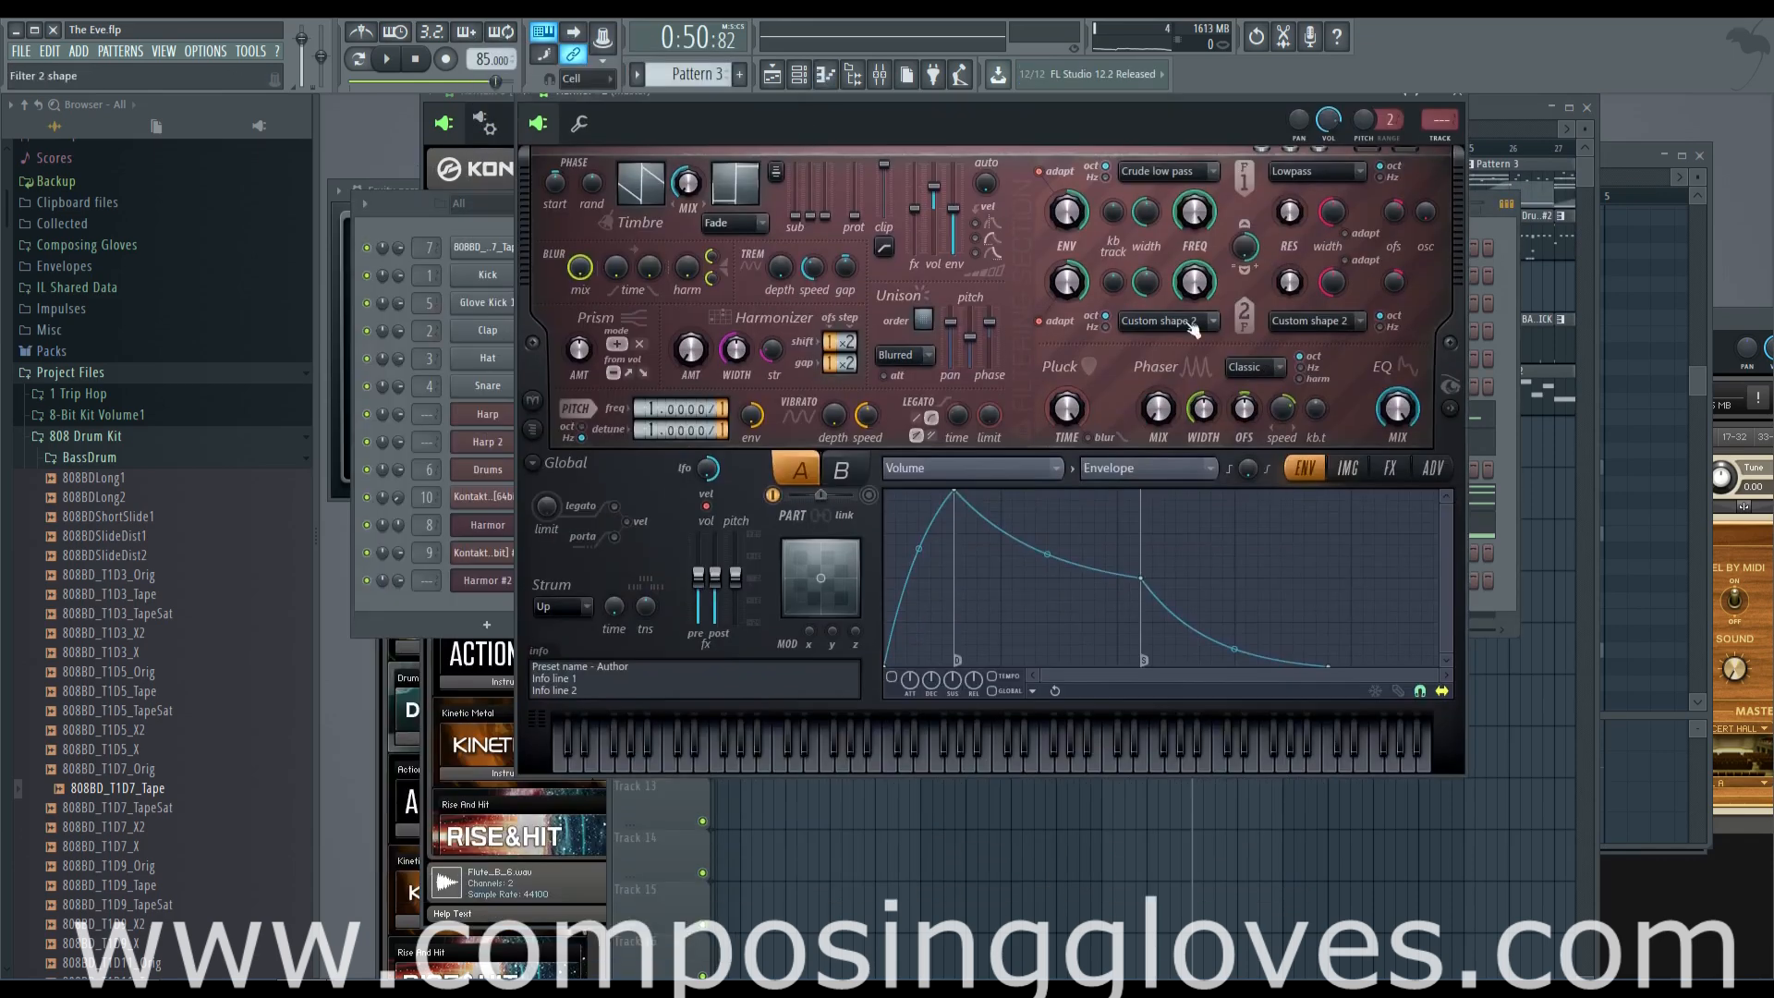
Enable the new Harmor's volume envelope, adjust its attack and tweak the filter 1 frequency by ear
{"action": "left_click", "coordinate": [893, 678]}
{"action": "left_click_drag", "start_coordinate": [912, 686], "coordinate": [906, 702]}
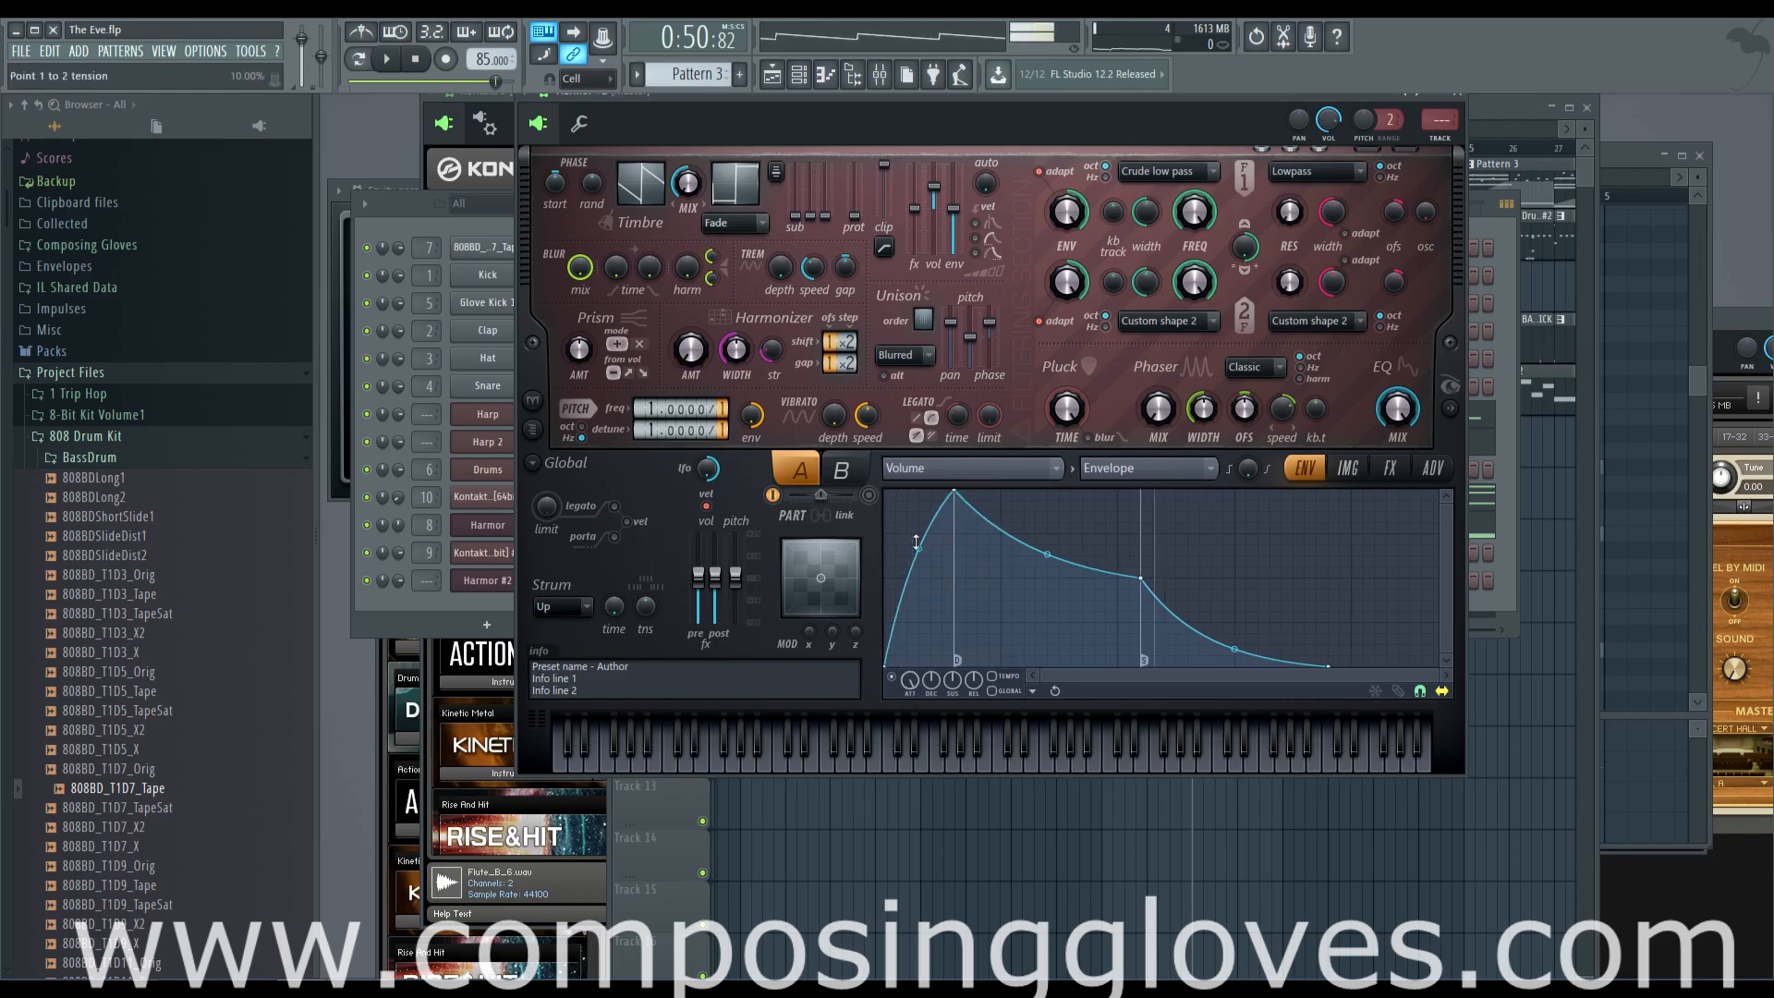
{"action": "mouse_move", "coordinate": [1195, 212]}
{"action": "left_mouse_down"}
{"action": "mouse_move", "coordinate": [1194, 296]}
{"action": "mouse_move", "coordinate": [1197, 219]}
{"action": "left_mouse_up"}
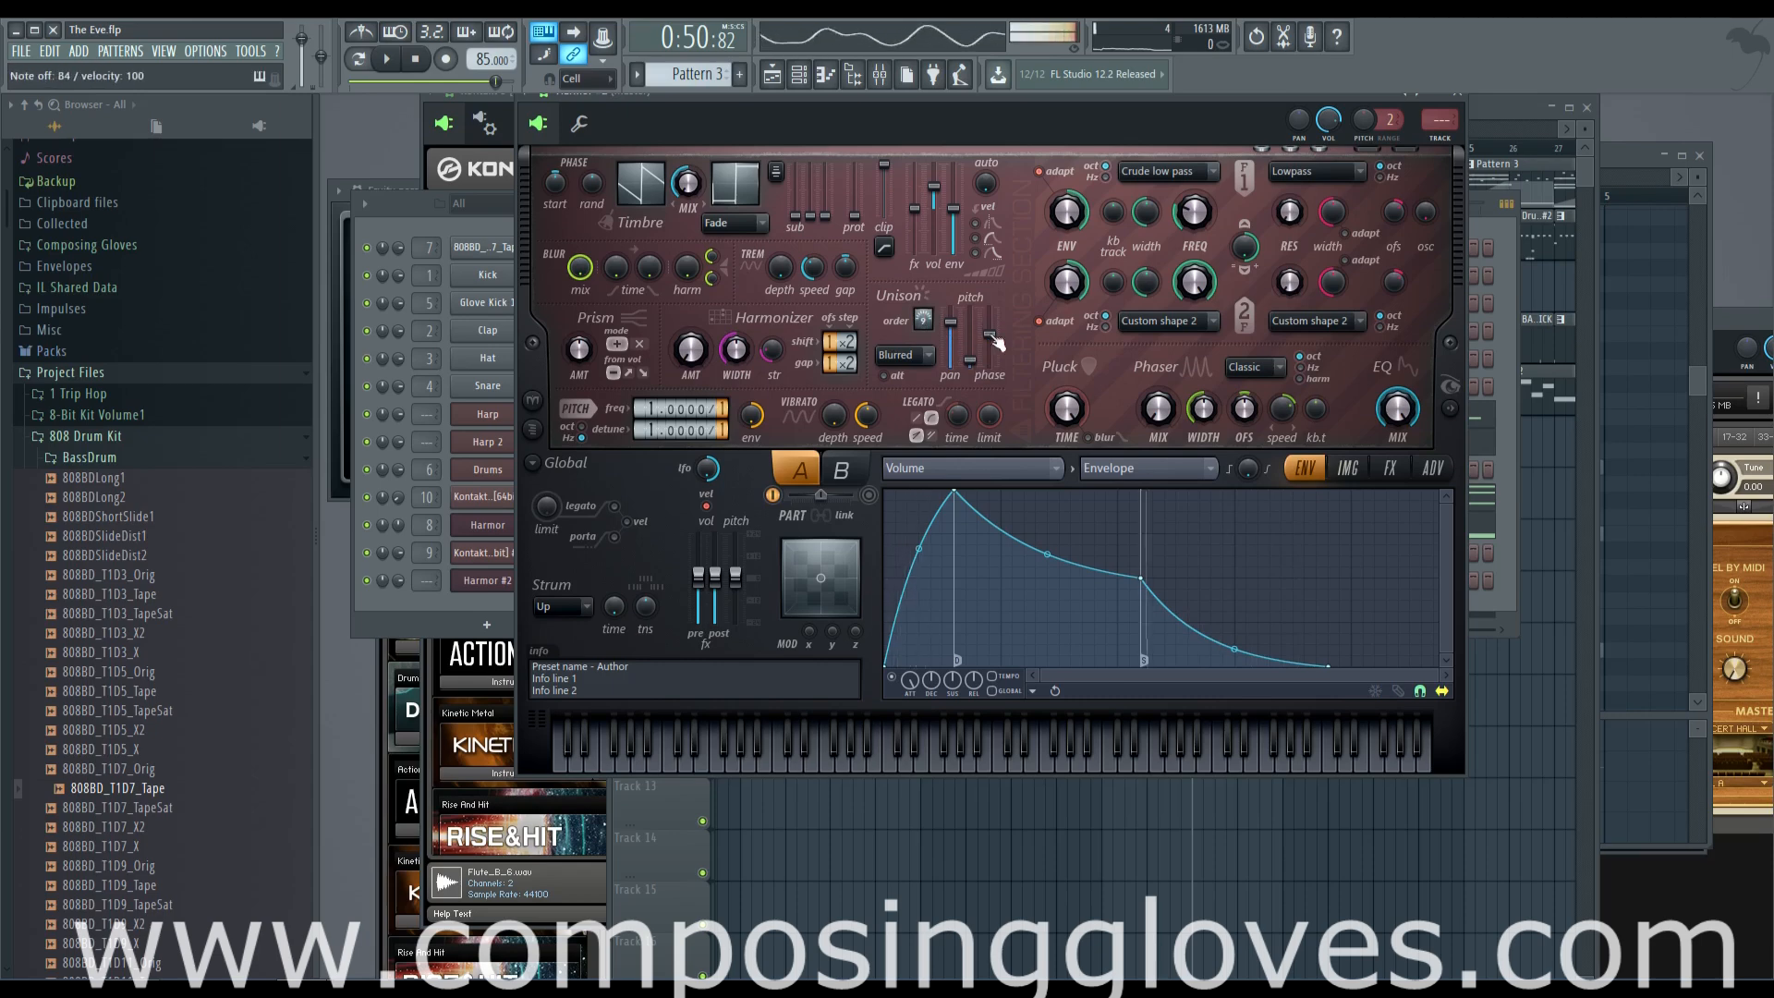
Check the new Harmor's effects and distortion options while auditioning notes
{"action": "left_click", "coordinate": [1390, 468]}
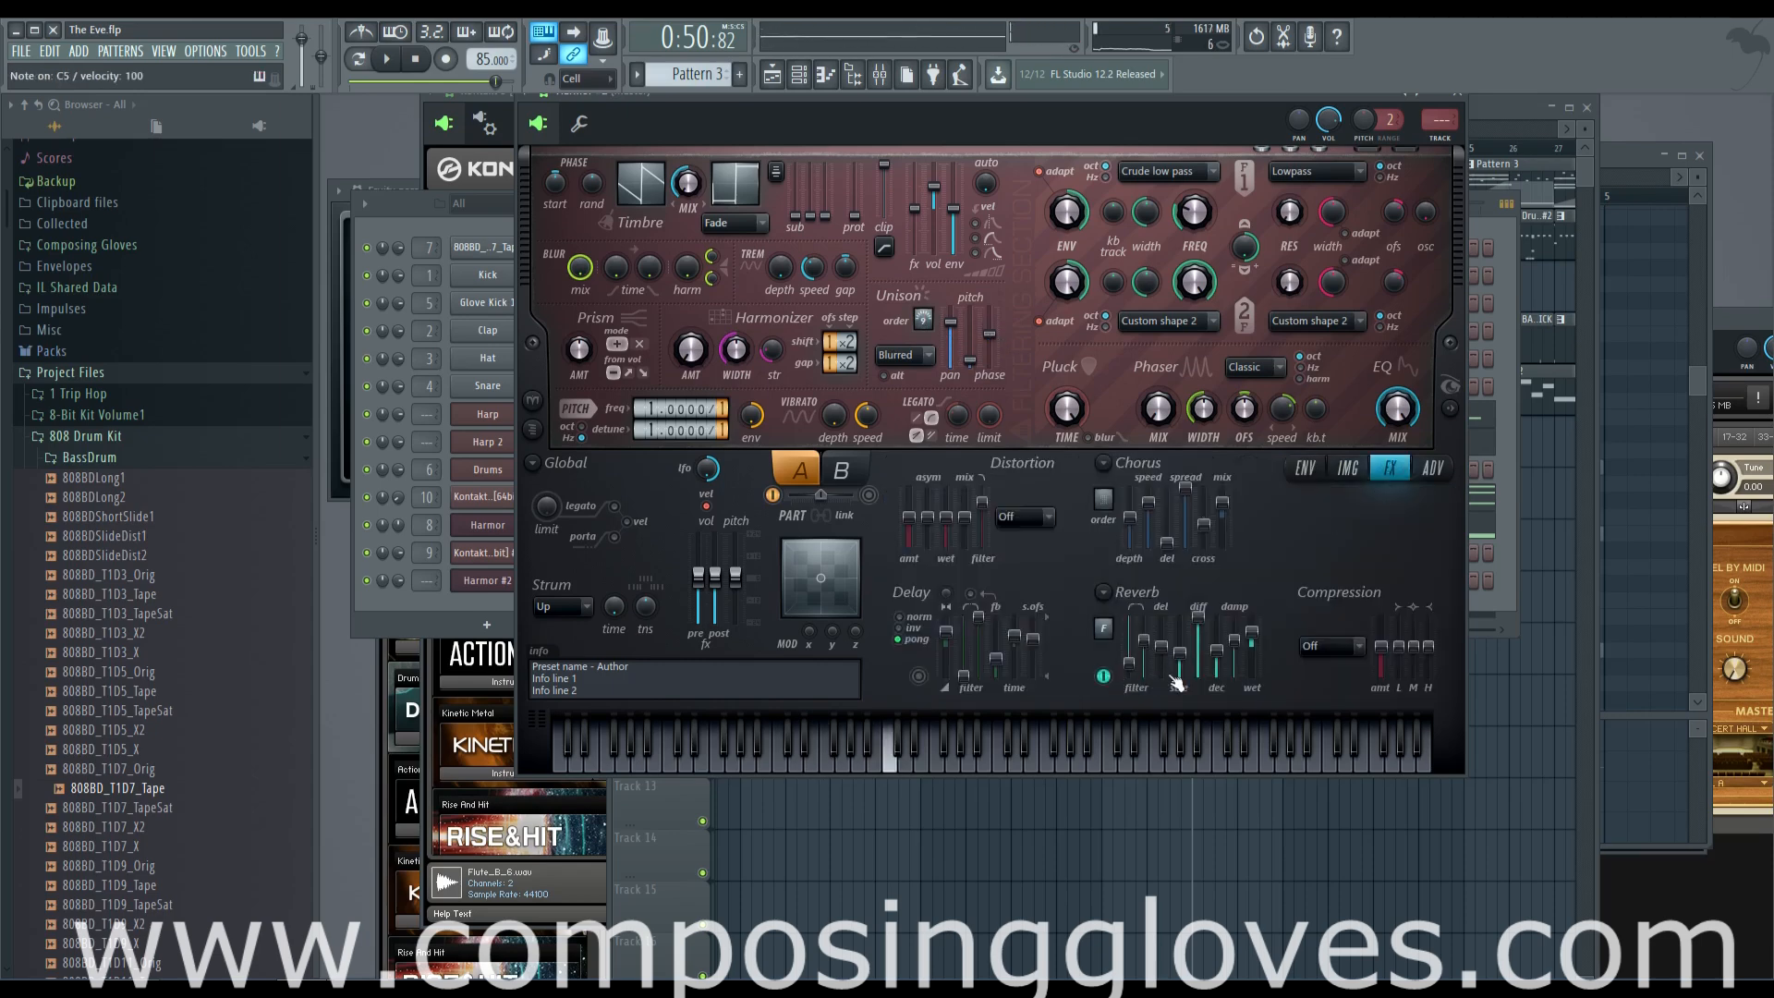
{"action": "left_click", "coordinate": [1044, 517]}
{"action": "left_click", "coordinate": [1042, 519]}
{"action": "key", "text": "n"}
{"action": "key", "text": "x"}
{"action": "key", "text": "v"}
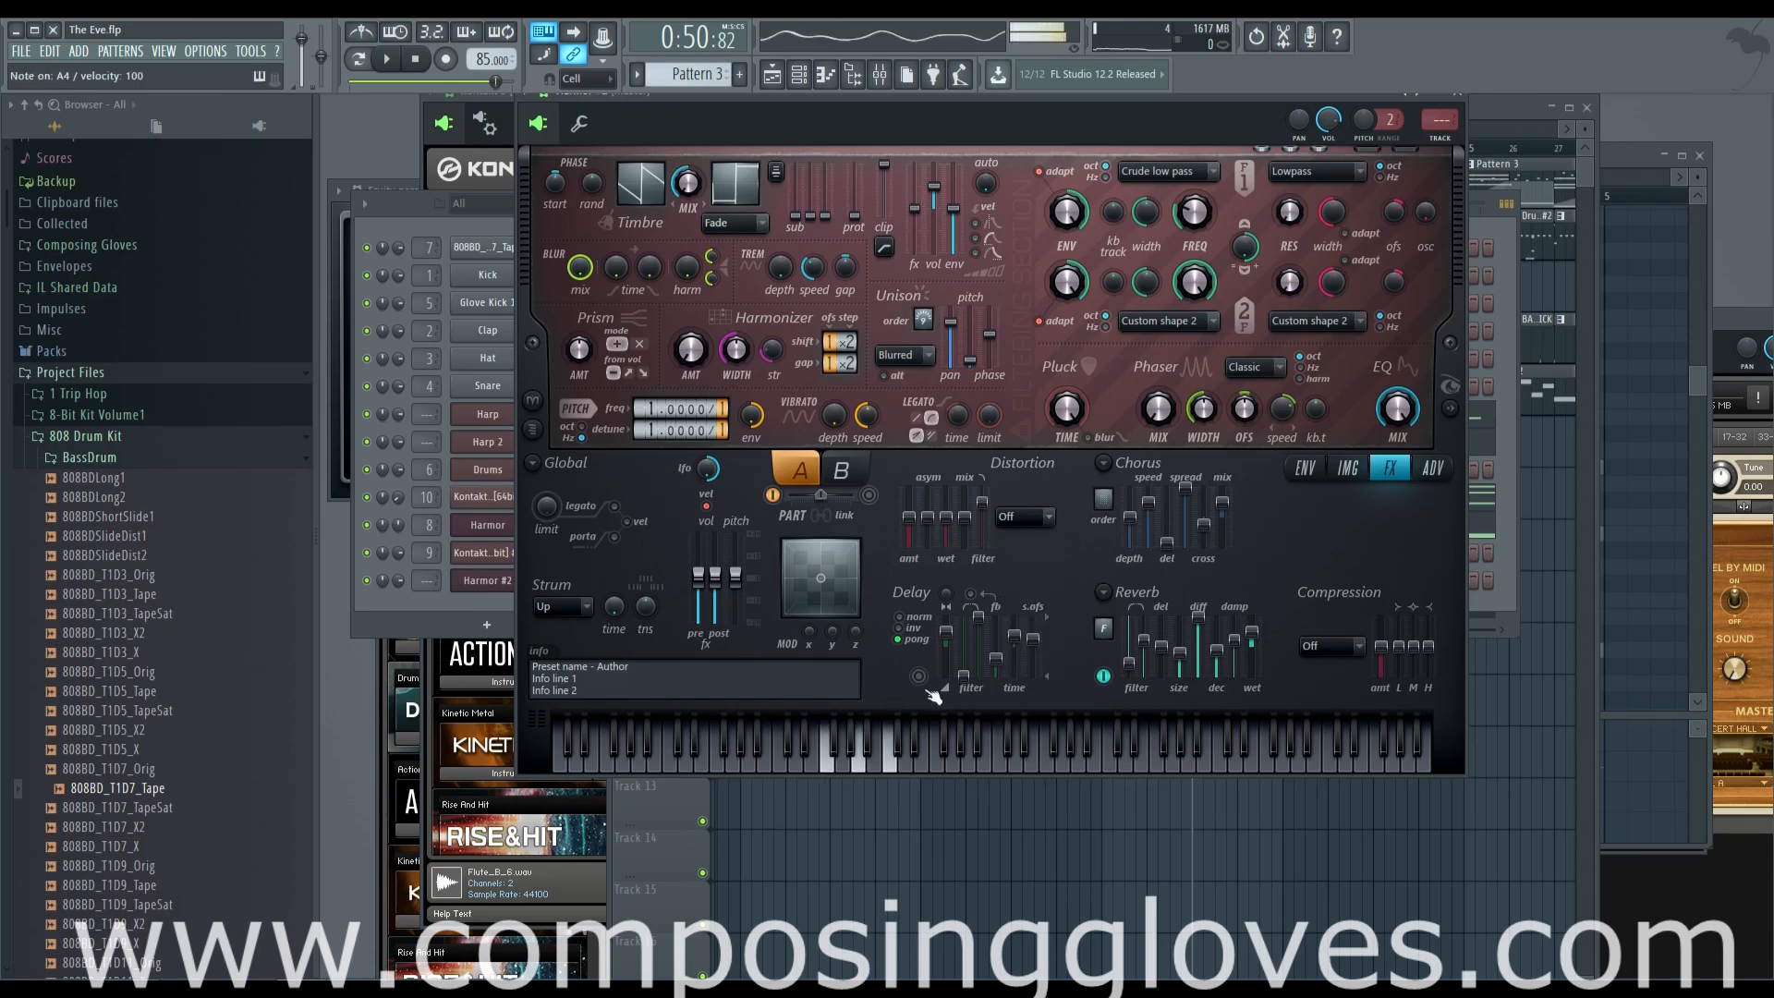
{"action": "key", "text": "c"}
{"action": "key", "text": "b"}
{"action": "key", "text": "m"}
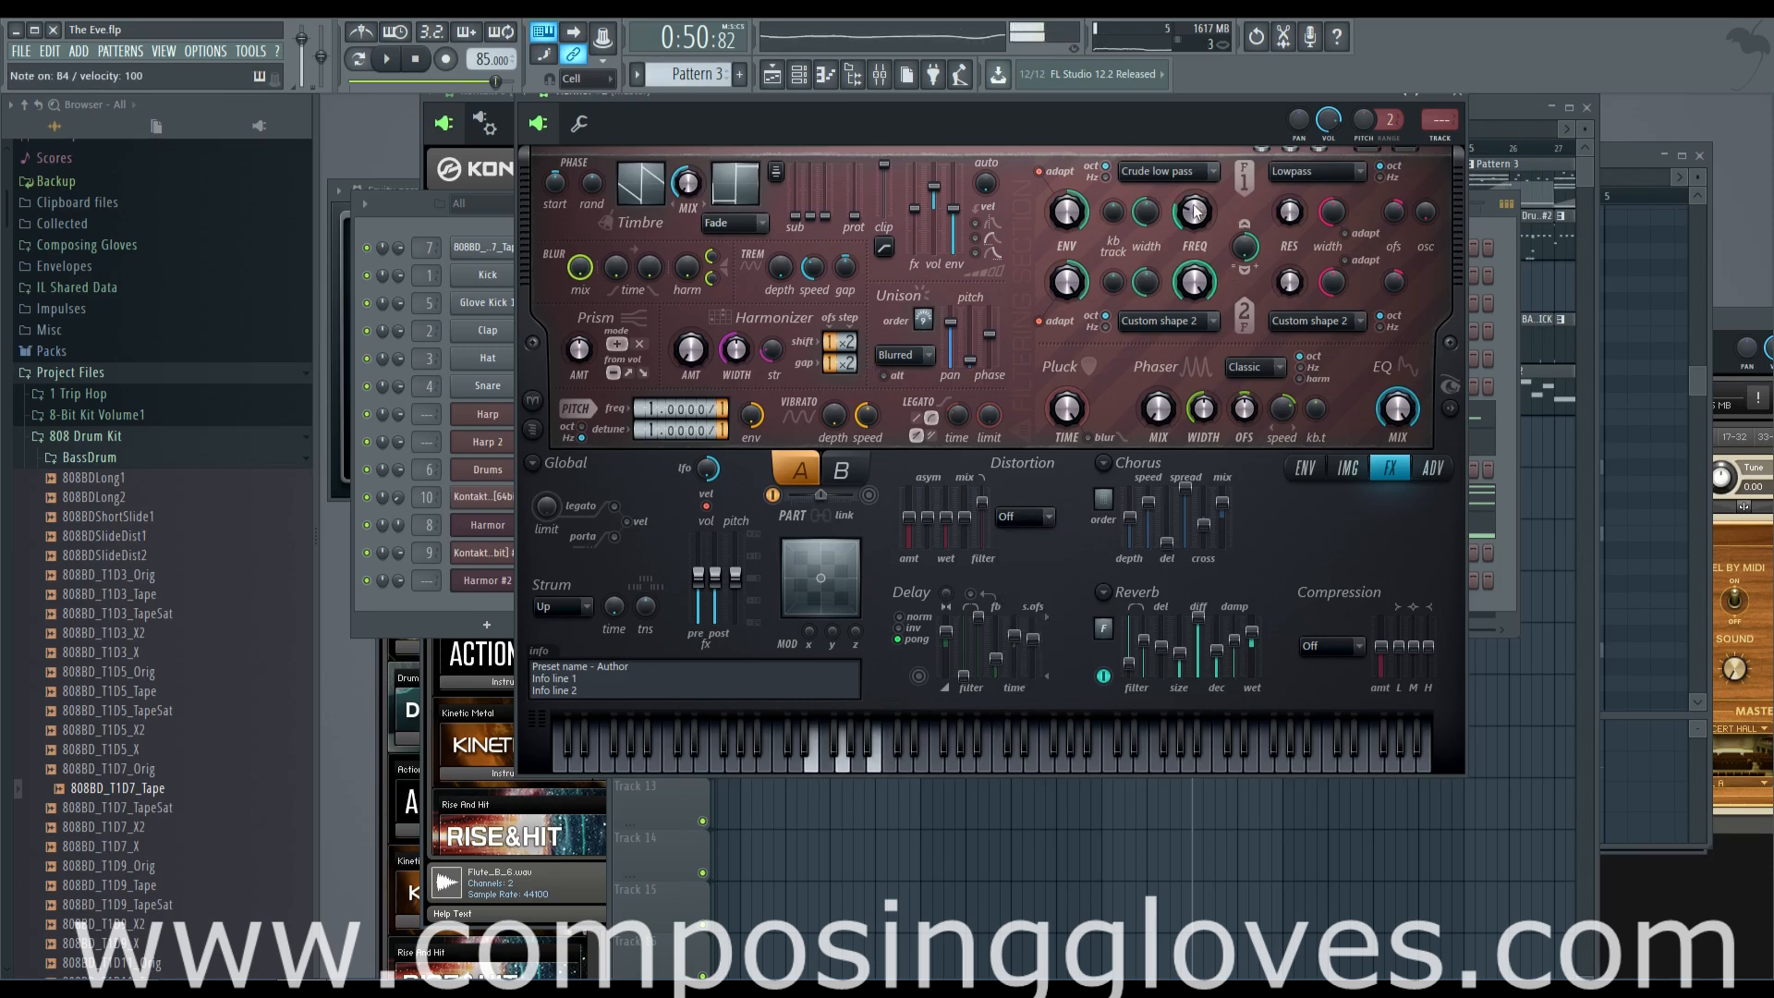
Examine the new Harmor's envelope, image, effects and advanced settings pages
{"action": "left_click", "coordinate": [1305, 468]}
{"action": "left_click", "coordinate": [1348, 468]}
{"action": "left_click", "coordinate": [1433, 468]}
{"action": "left_click", "coordinate": [1436, 708]}
{"action": "left_click", "coordinate": [1390, 467]}
{"action": "left_click", "coordinate": [1305, 467]}
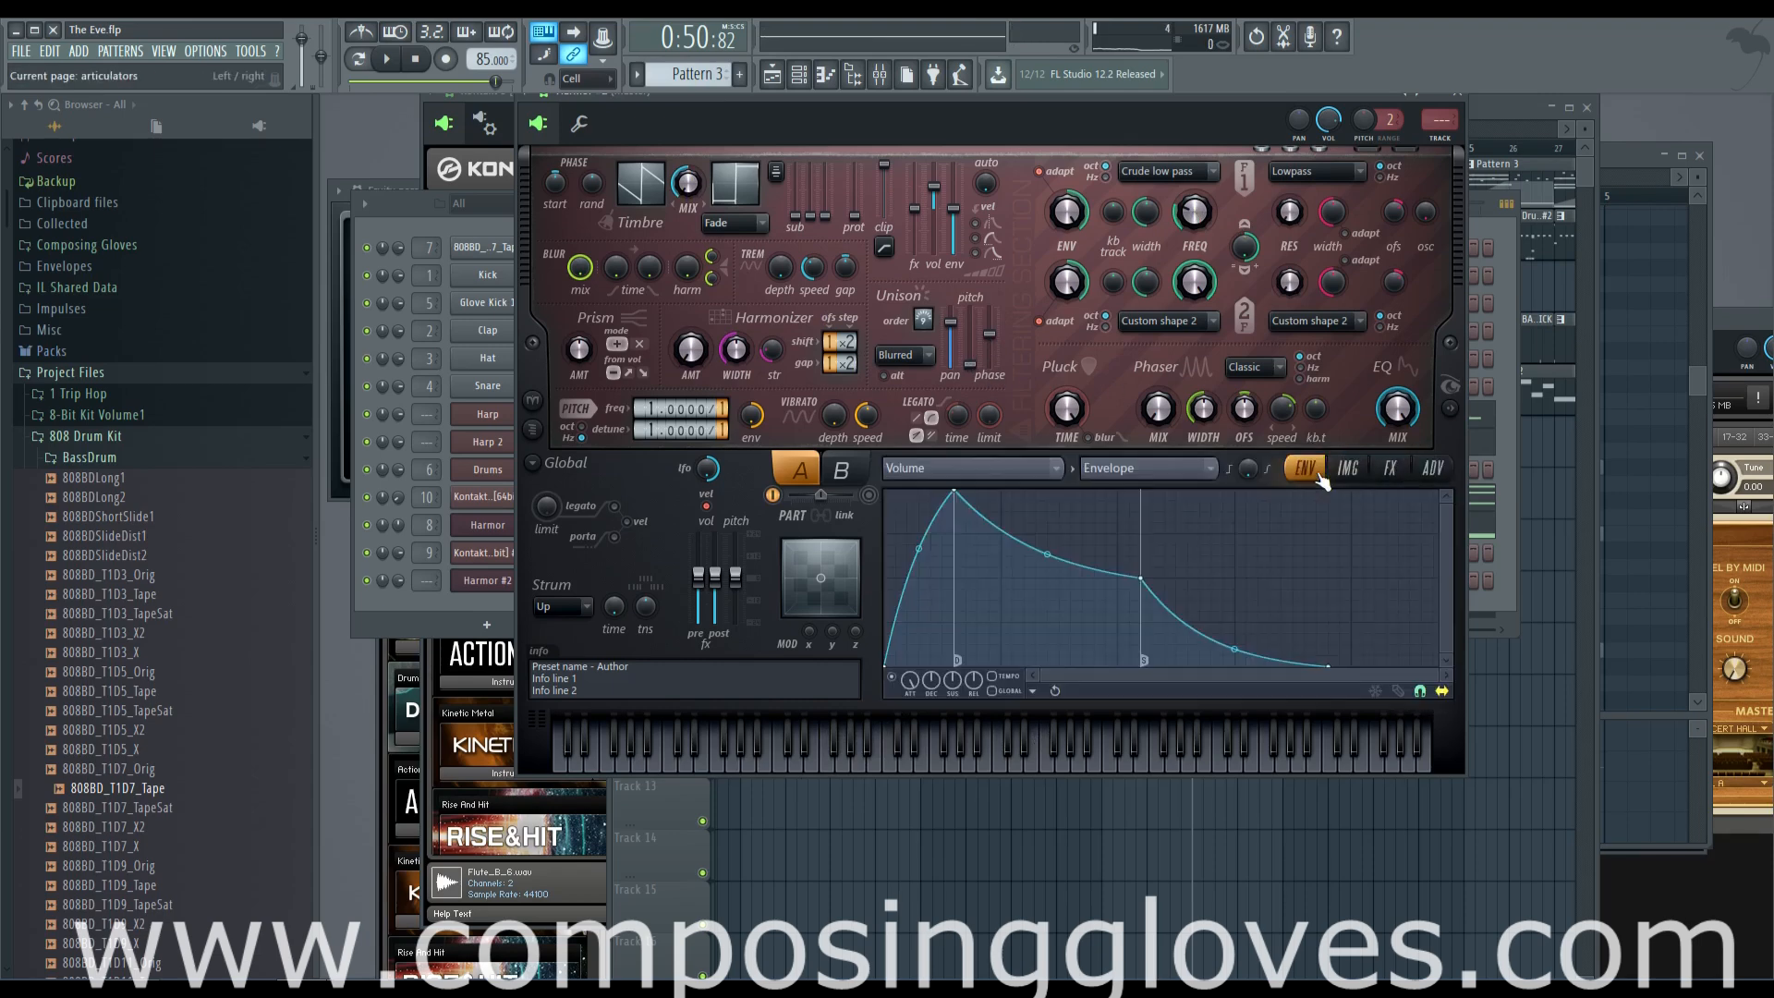
{"action": "left_click", "coordinate": [1433, 467]}
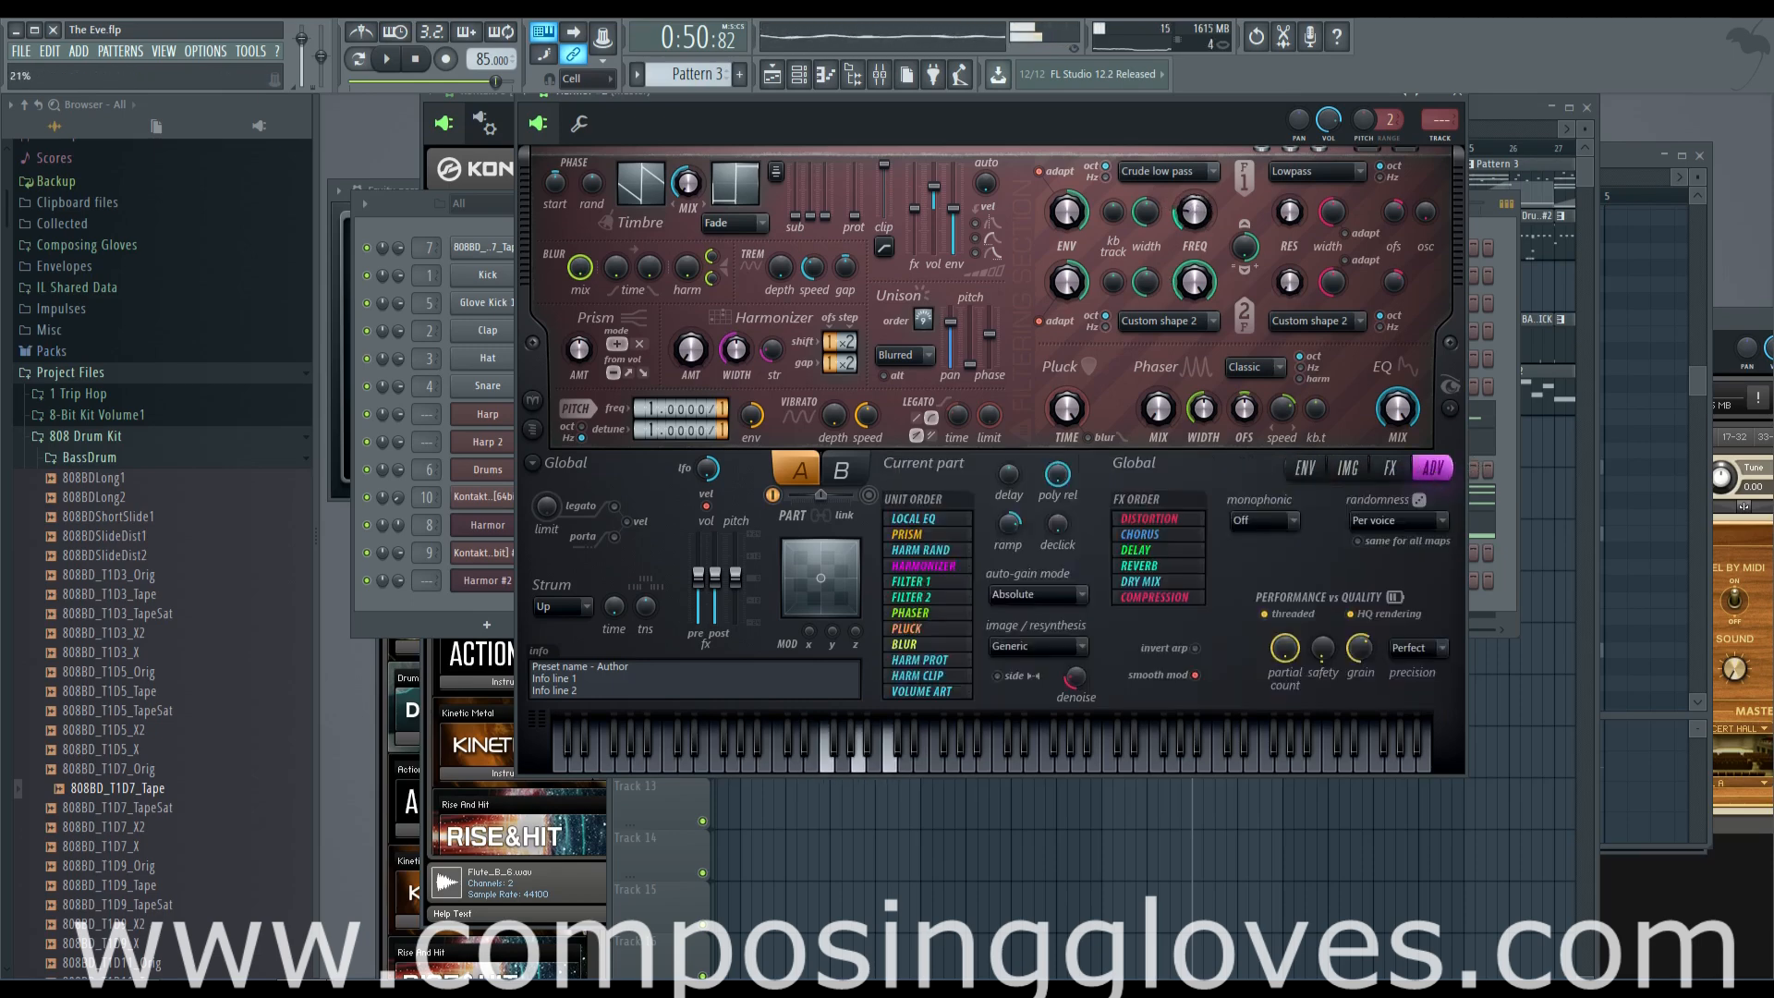
Set the new Harmor's pitch frequency to 2.0000 and raise the filter 1 frequency by ear
{"action": "left_click", "coordinate": [1289, 468]}
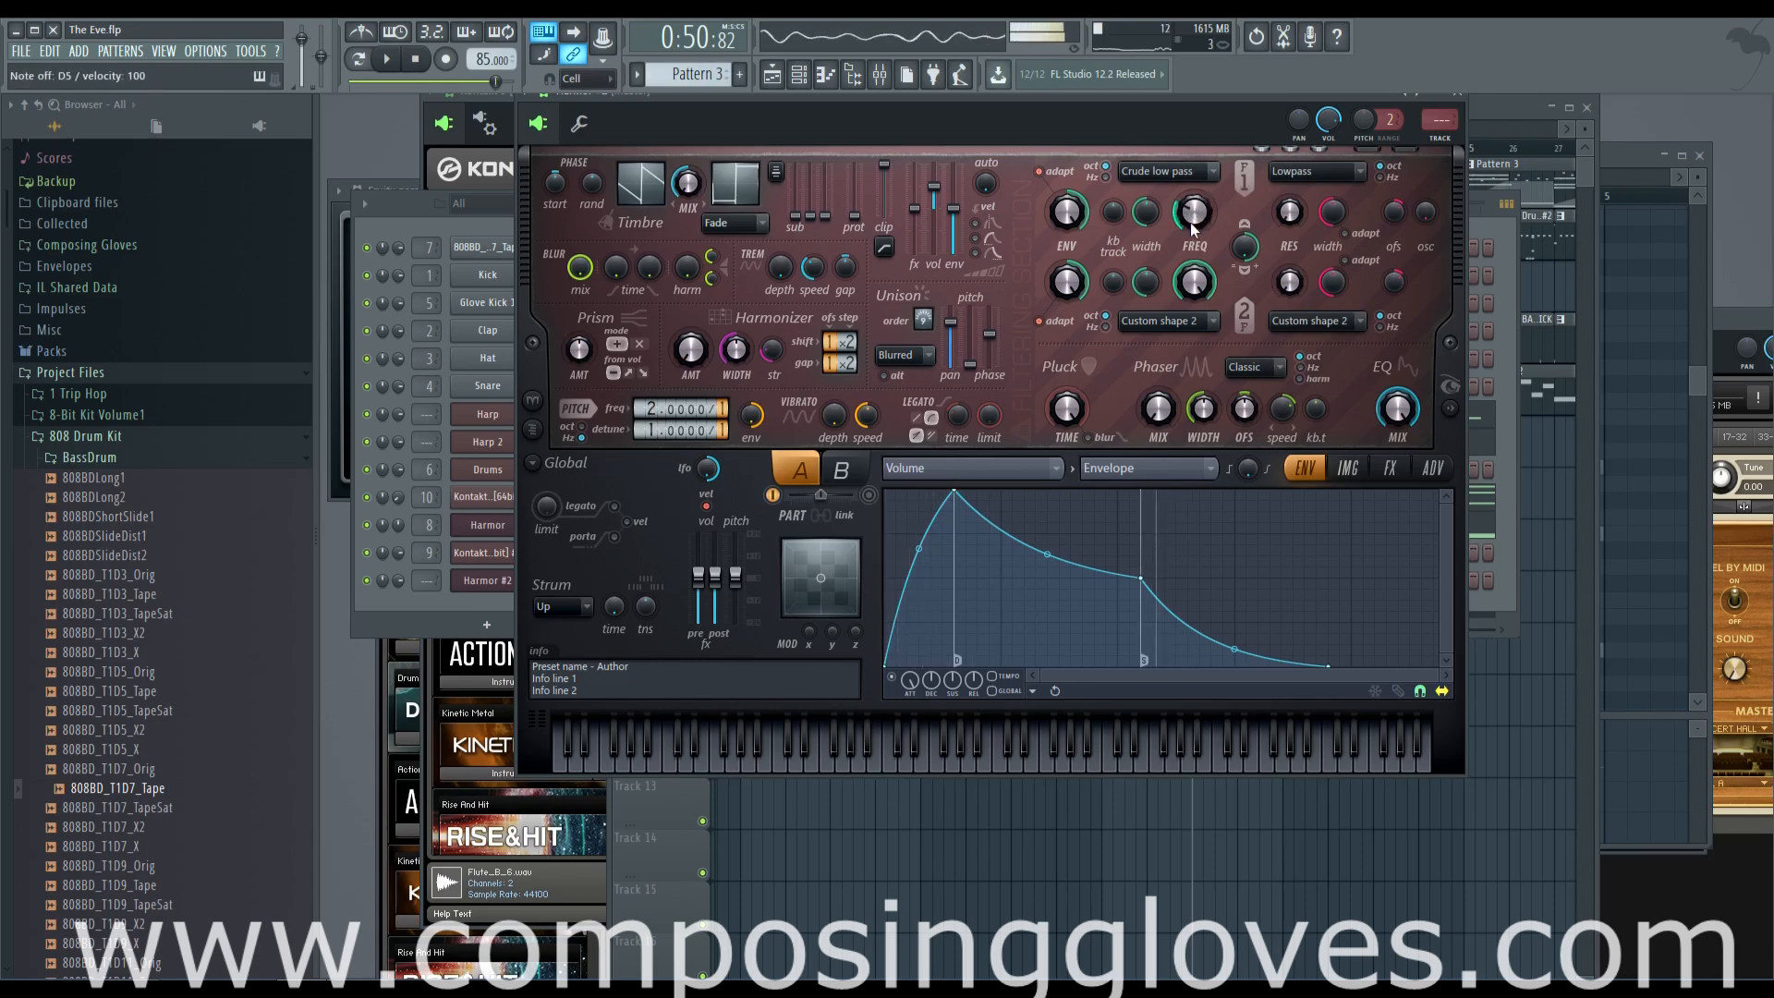
{"action": "mouse_move", "coordinate": [1191, 222]}
{"action": "left_mouse_down"}
{"action": "mouse_move", "coordinate": [1191, 138]}
{"action": "mouse_move", "coordinate": [1192, 189]}
{"action": "left_mouse_up"}
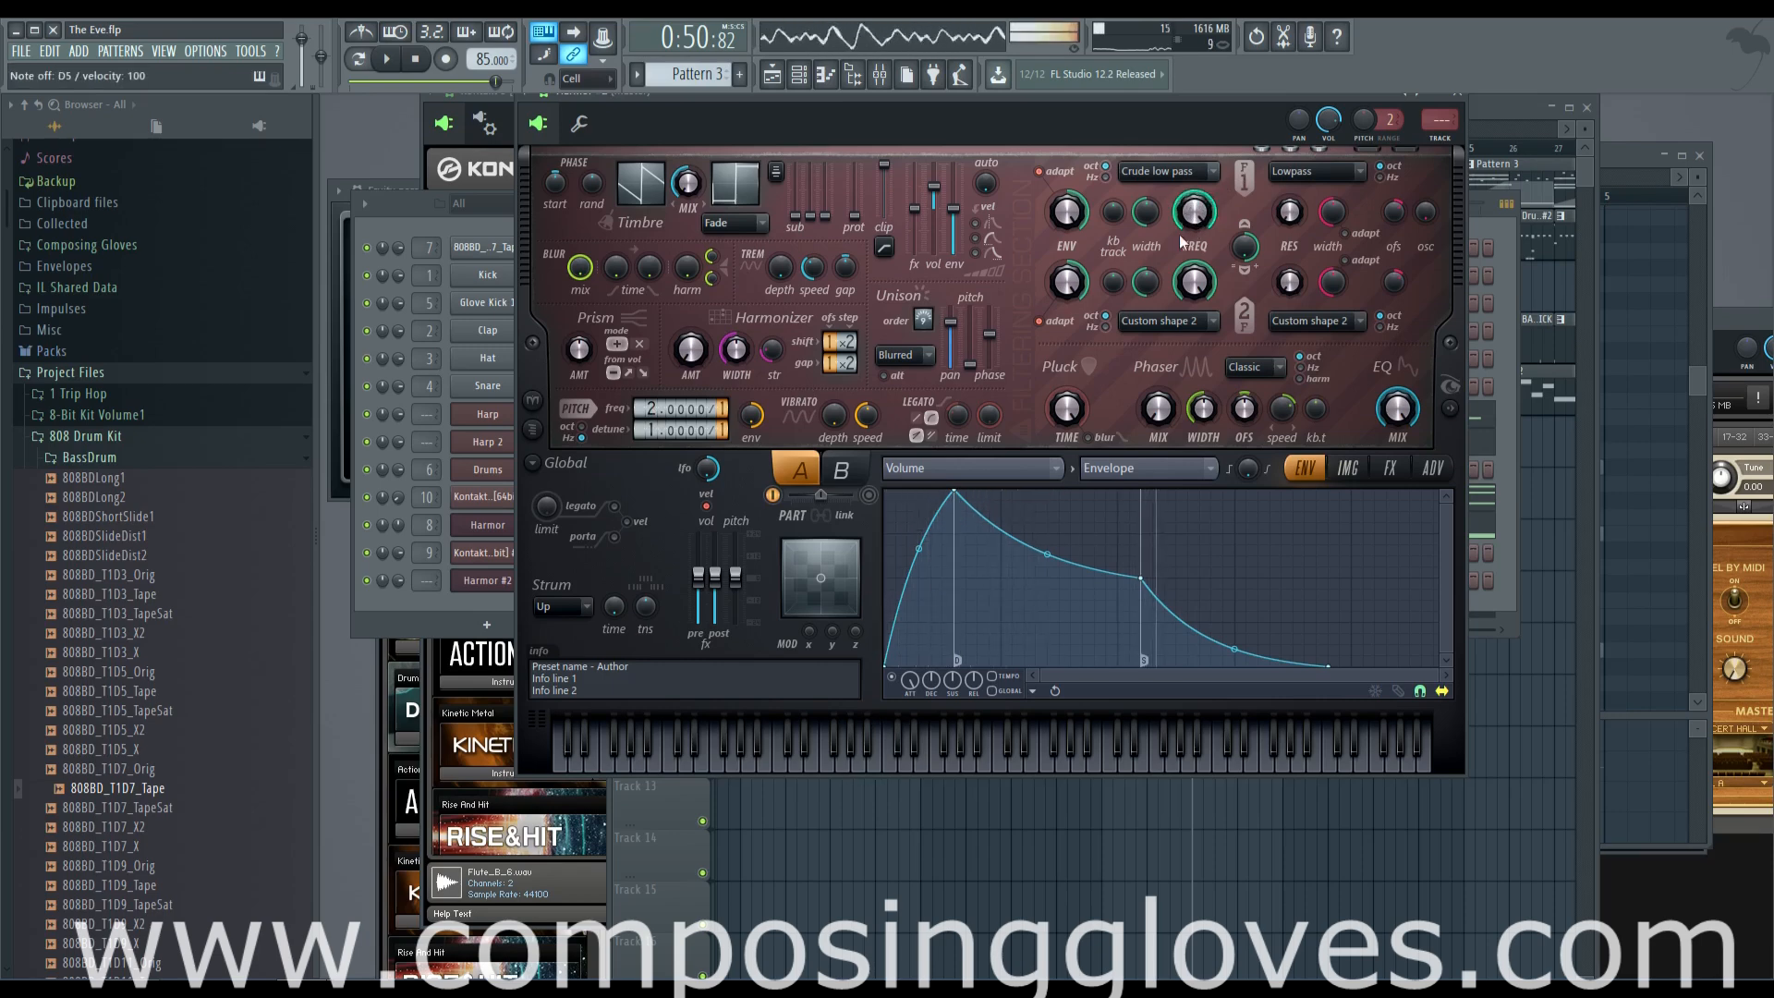
{"action": "left_click_drag", "start_coordinate": [1090, 96], "coordinate": [1035, 247]}
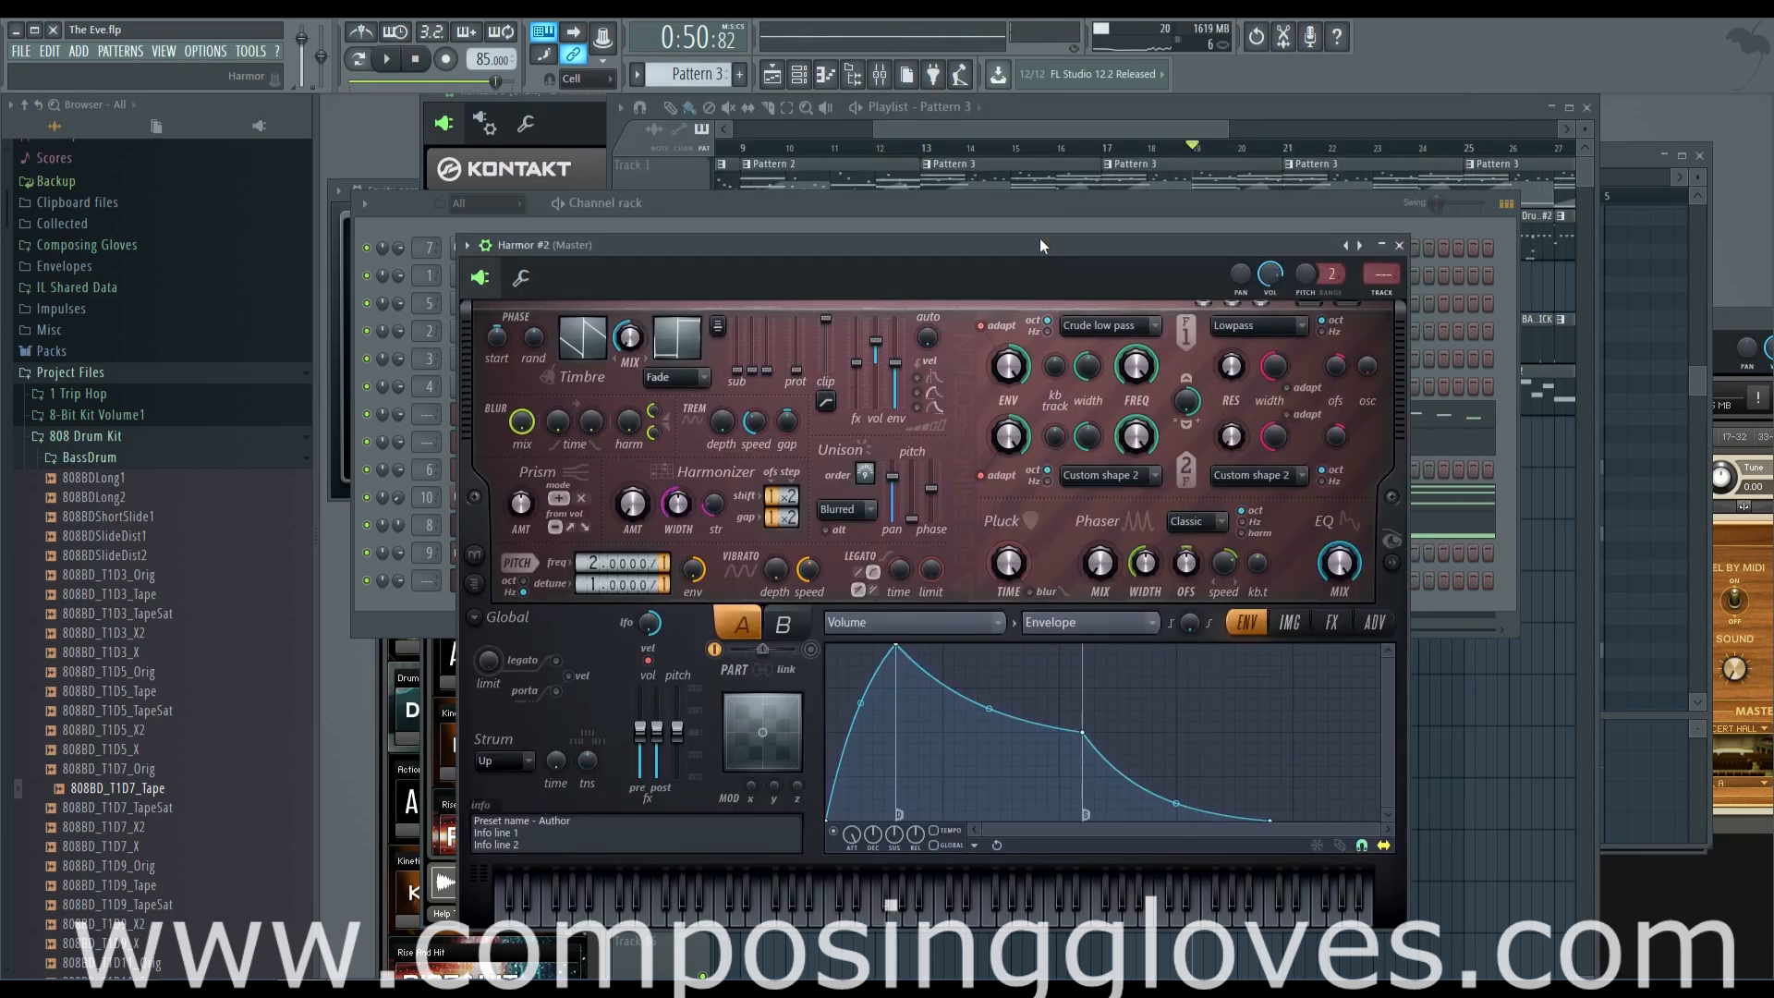
Rename the new Harmor #2 channel as Pad
{"action": "left_click", "coordinate": [419, 606]}
{"action": "right_click", "coordinate": [491, 588]}
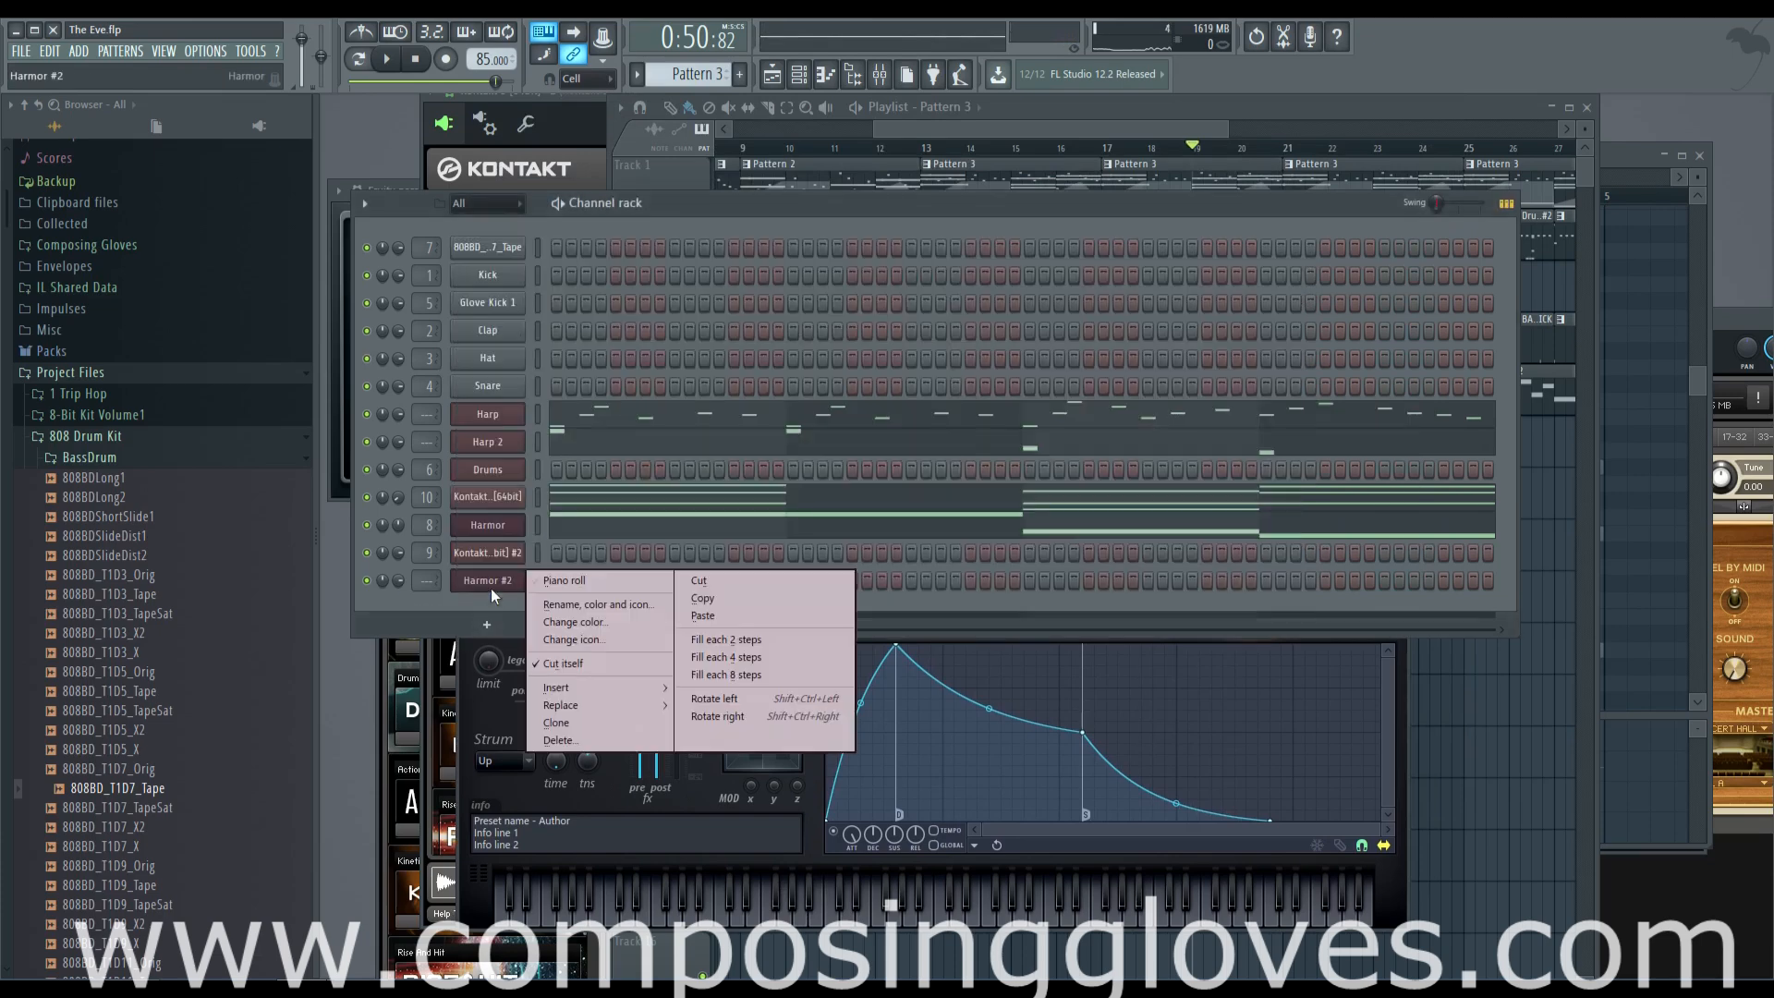
{"action": "left_click", "coordinate": [617, 606]}
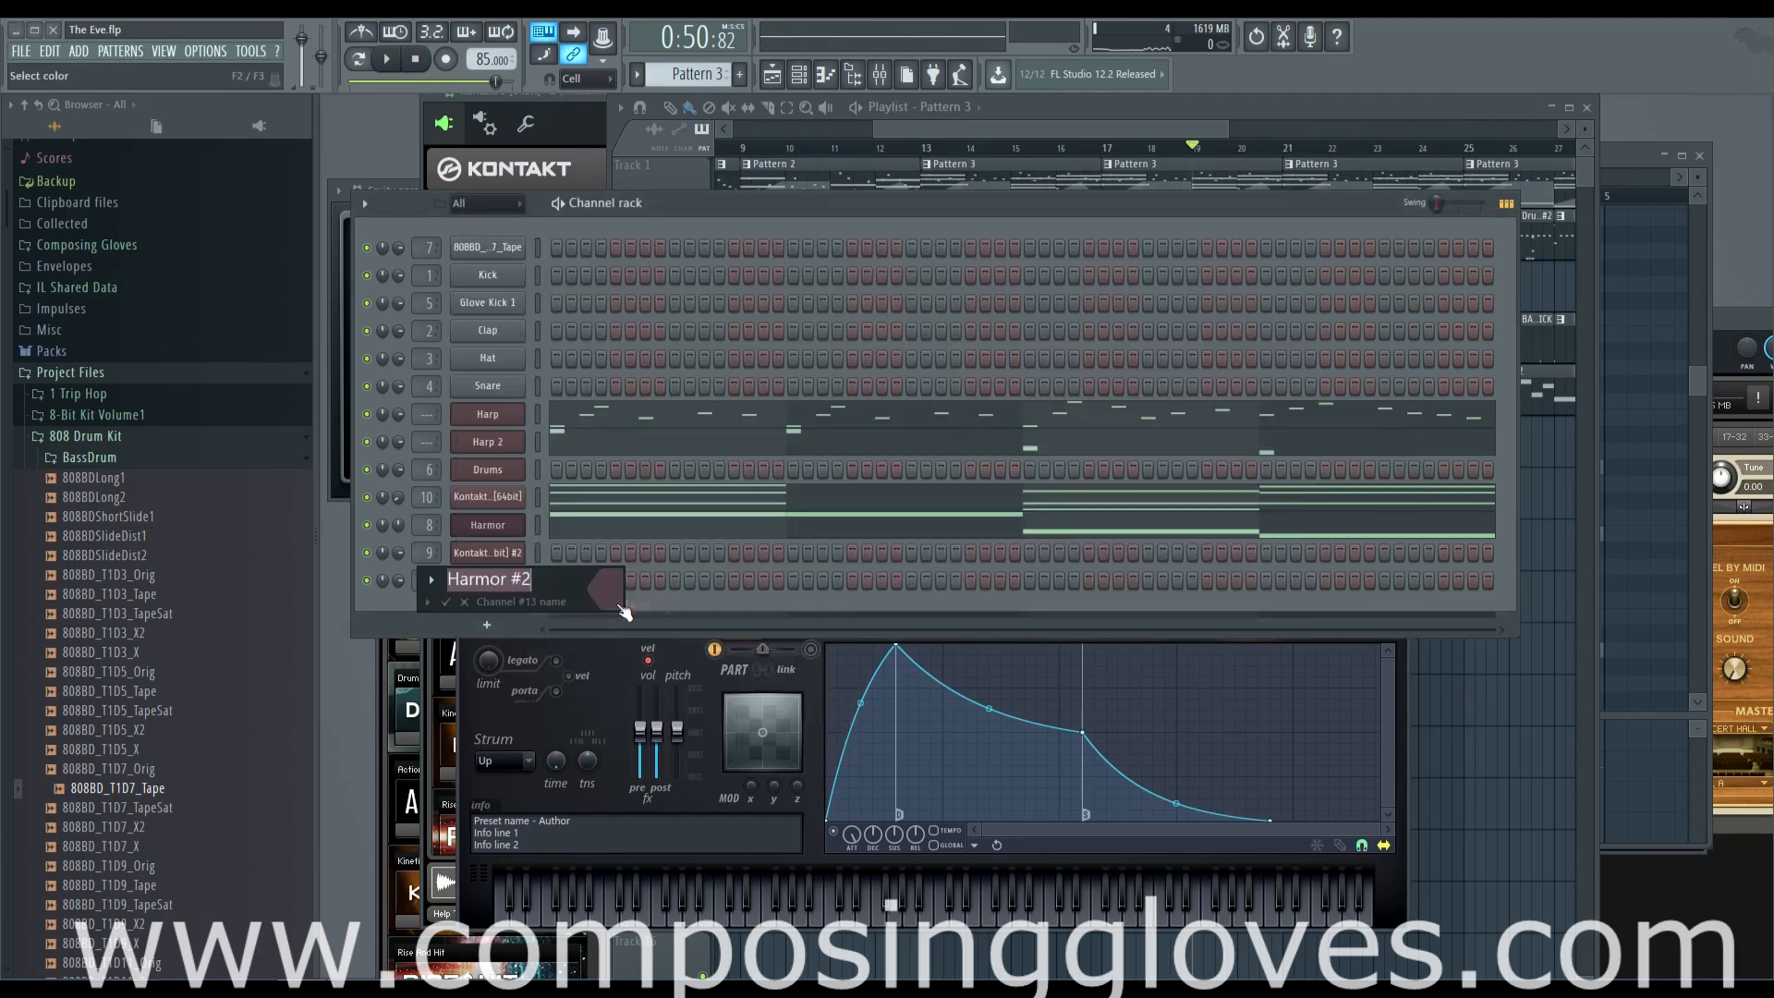
{"action": "type", "text": "Pad"}
{"action": "key", "text": "Return"}
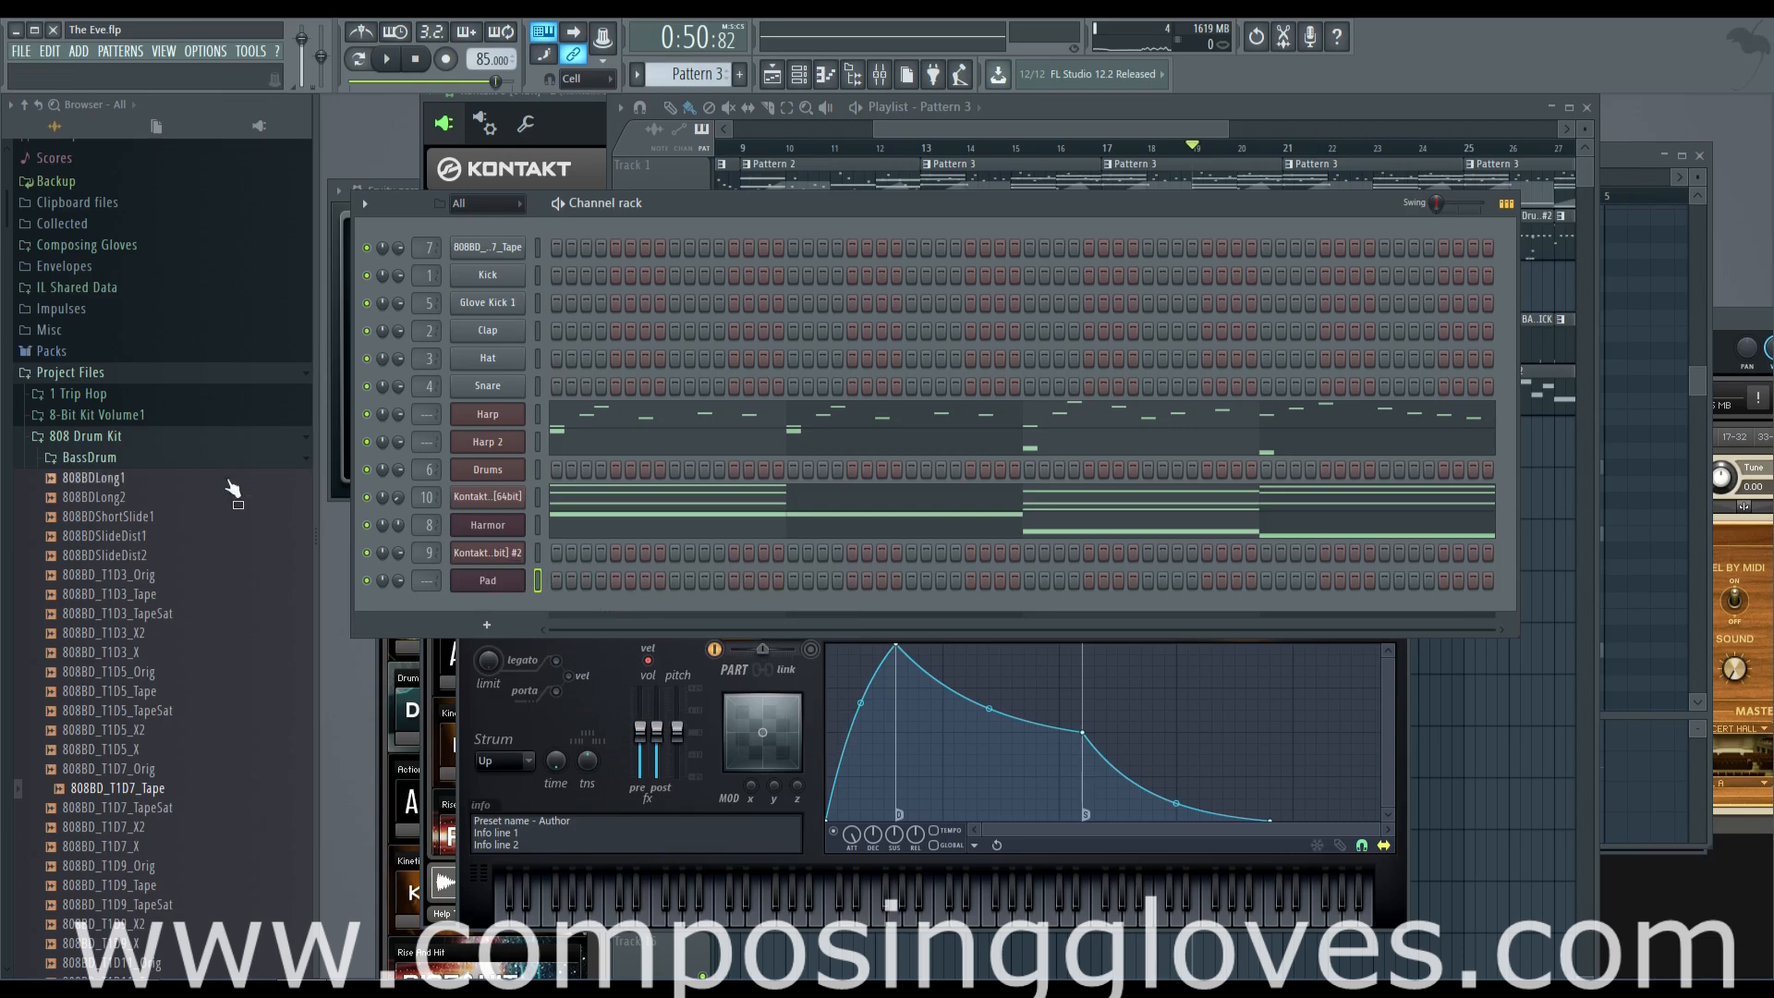
Copy the Kontakt 5 [64bit] channel's notes from Pattern 3 into the Pad channel of a new pattern named Pad
{"action": "right_click", "coordinate": [504, 505]}
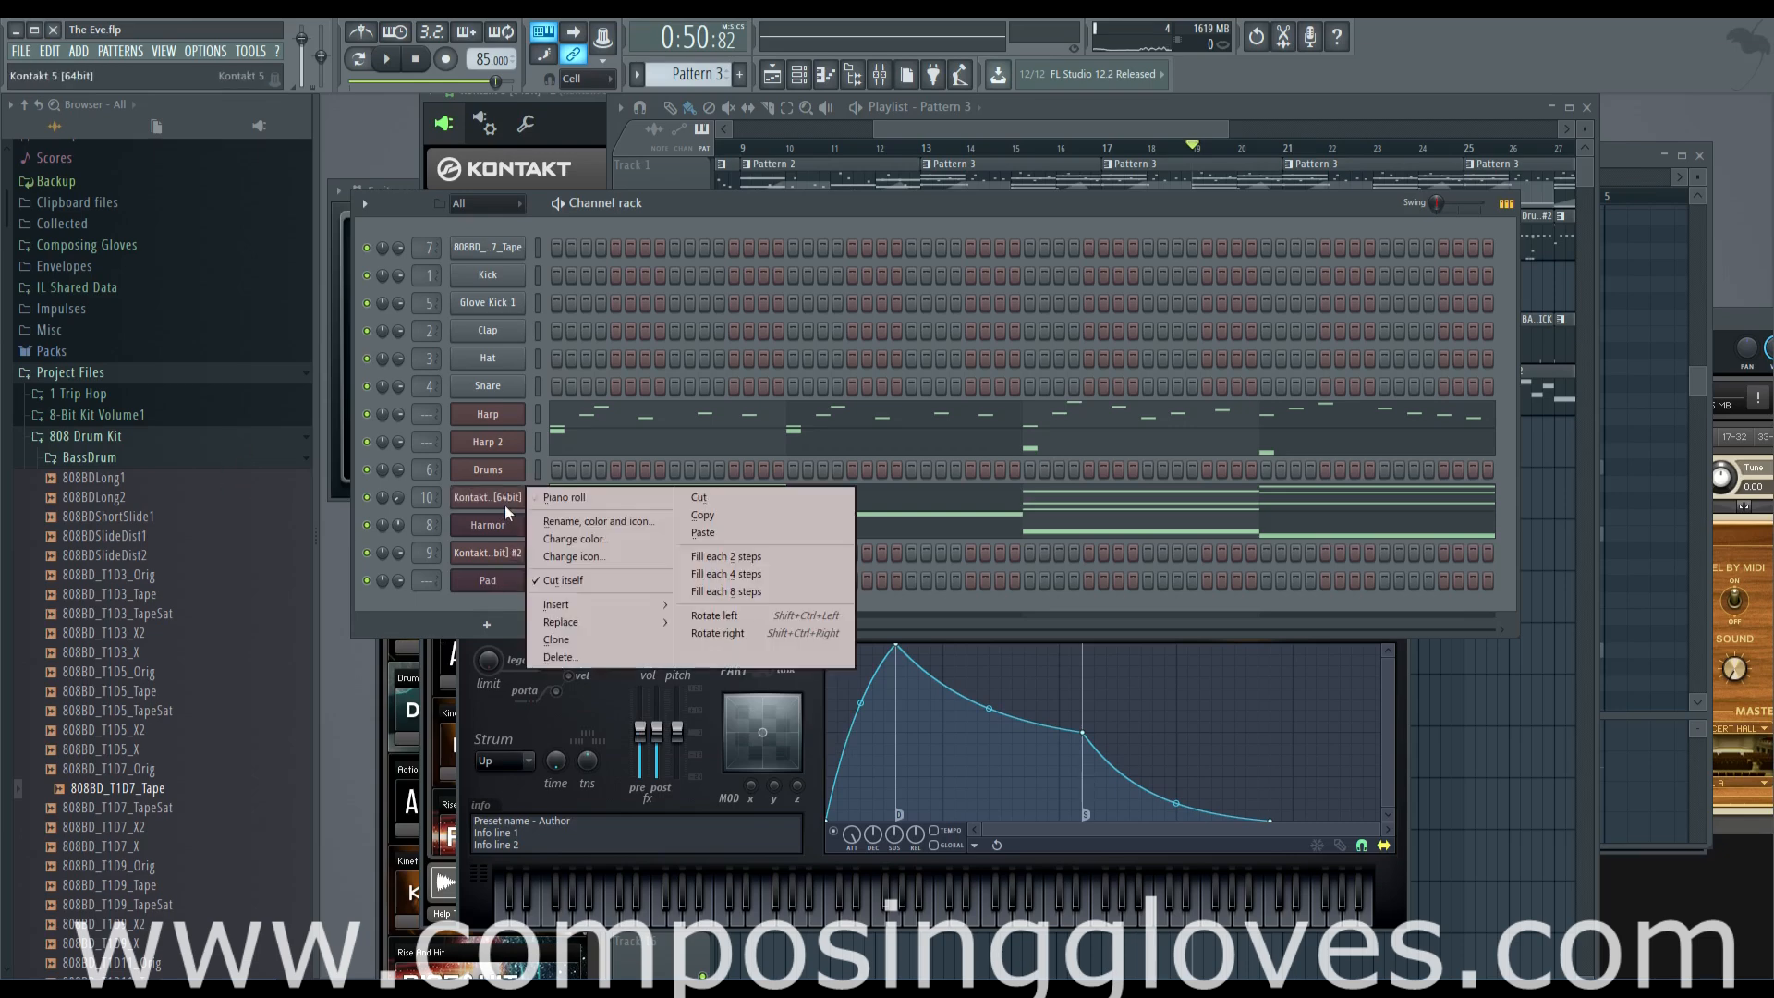
{"action": "left_click", "coordinate": [770, 519]}
{"action": "right_click", "coordinate": [495, 582]}
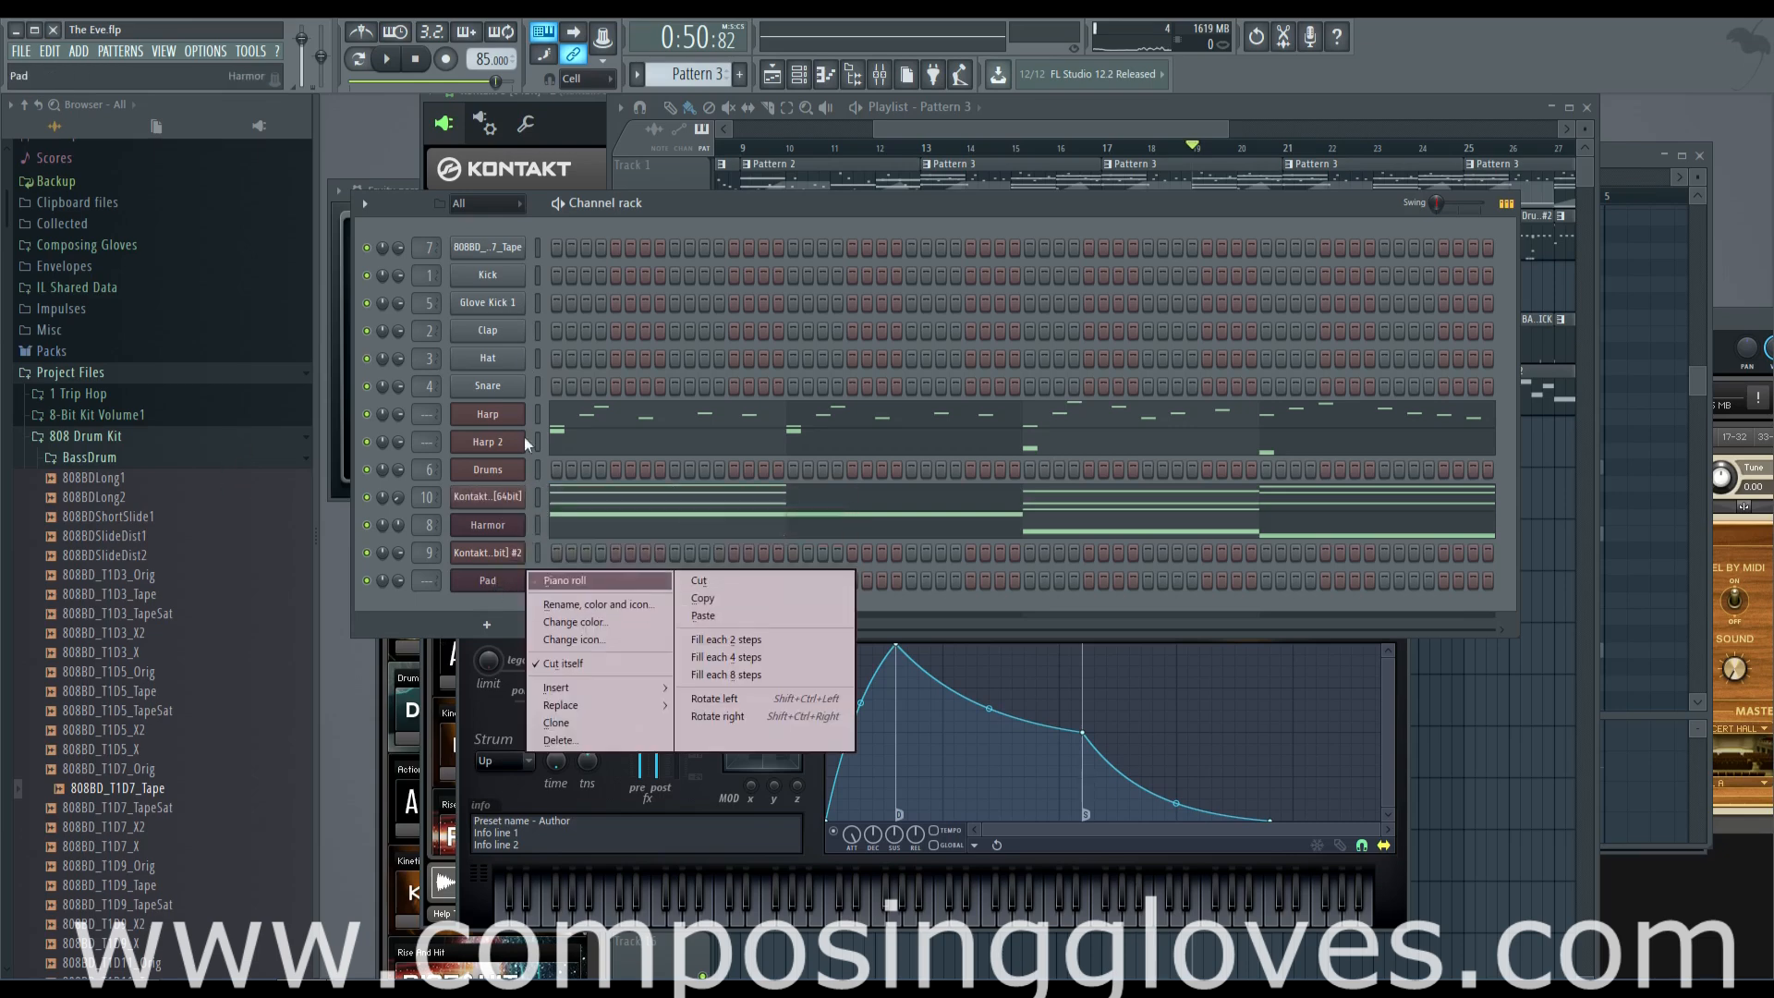
{"action": "left_click", "coordinate": [738, 76]}
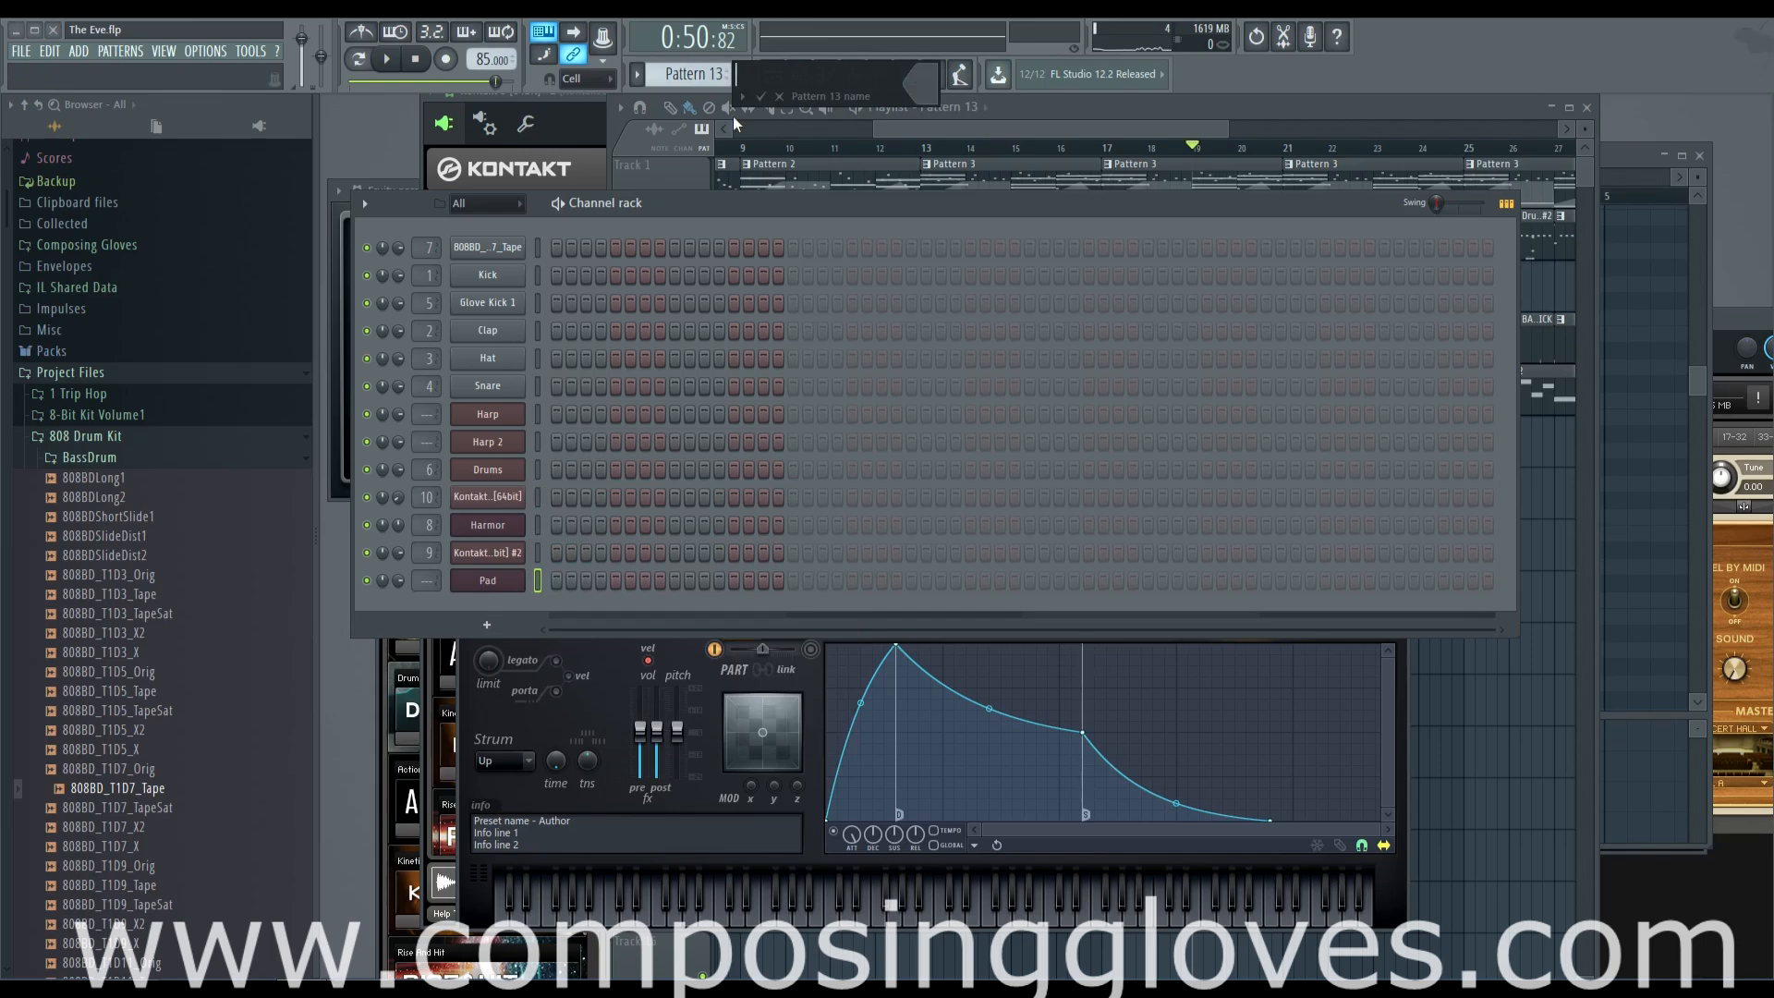
{"action": "type", "text": "Pad"}
{"action": "key", "text": "Return"}
{"action": "right_click", "coordinate": [494, 579]}
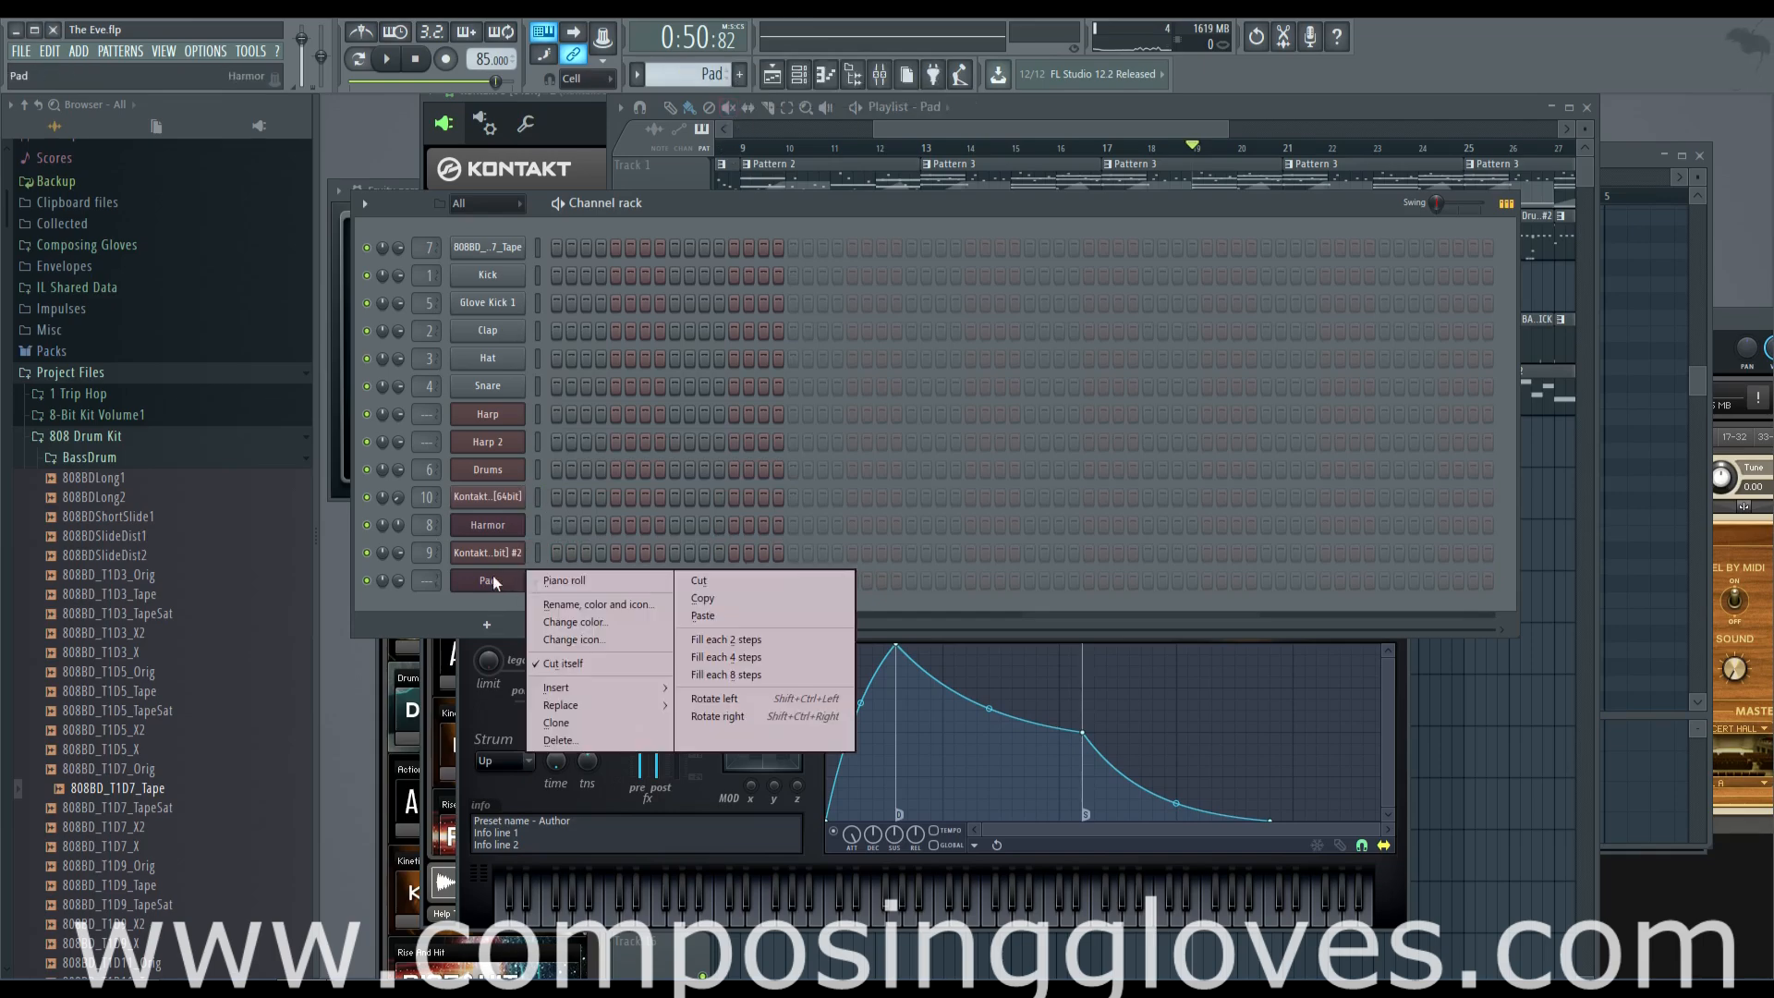
{"action": "left_click", "coordinate": [742, 615]}
Route the Pad channel to mixer track 11 and load Fruity Reeverb 2 and Fruity Free Filter in its first two effect slots
{"action": "left_click", "coordinate": [498, 582]}
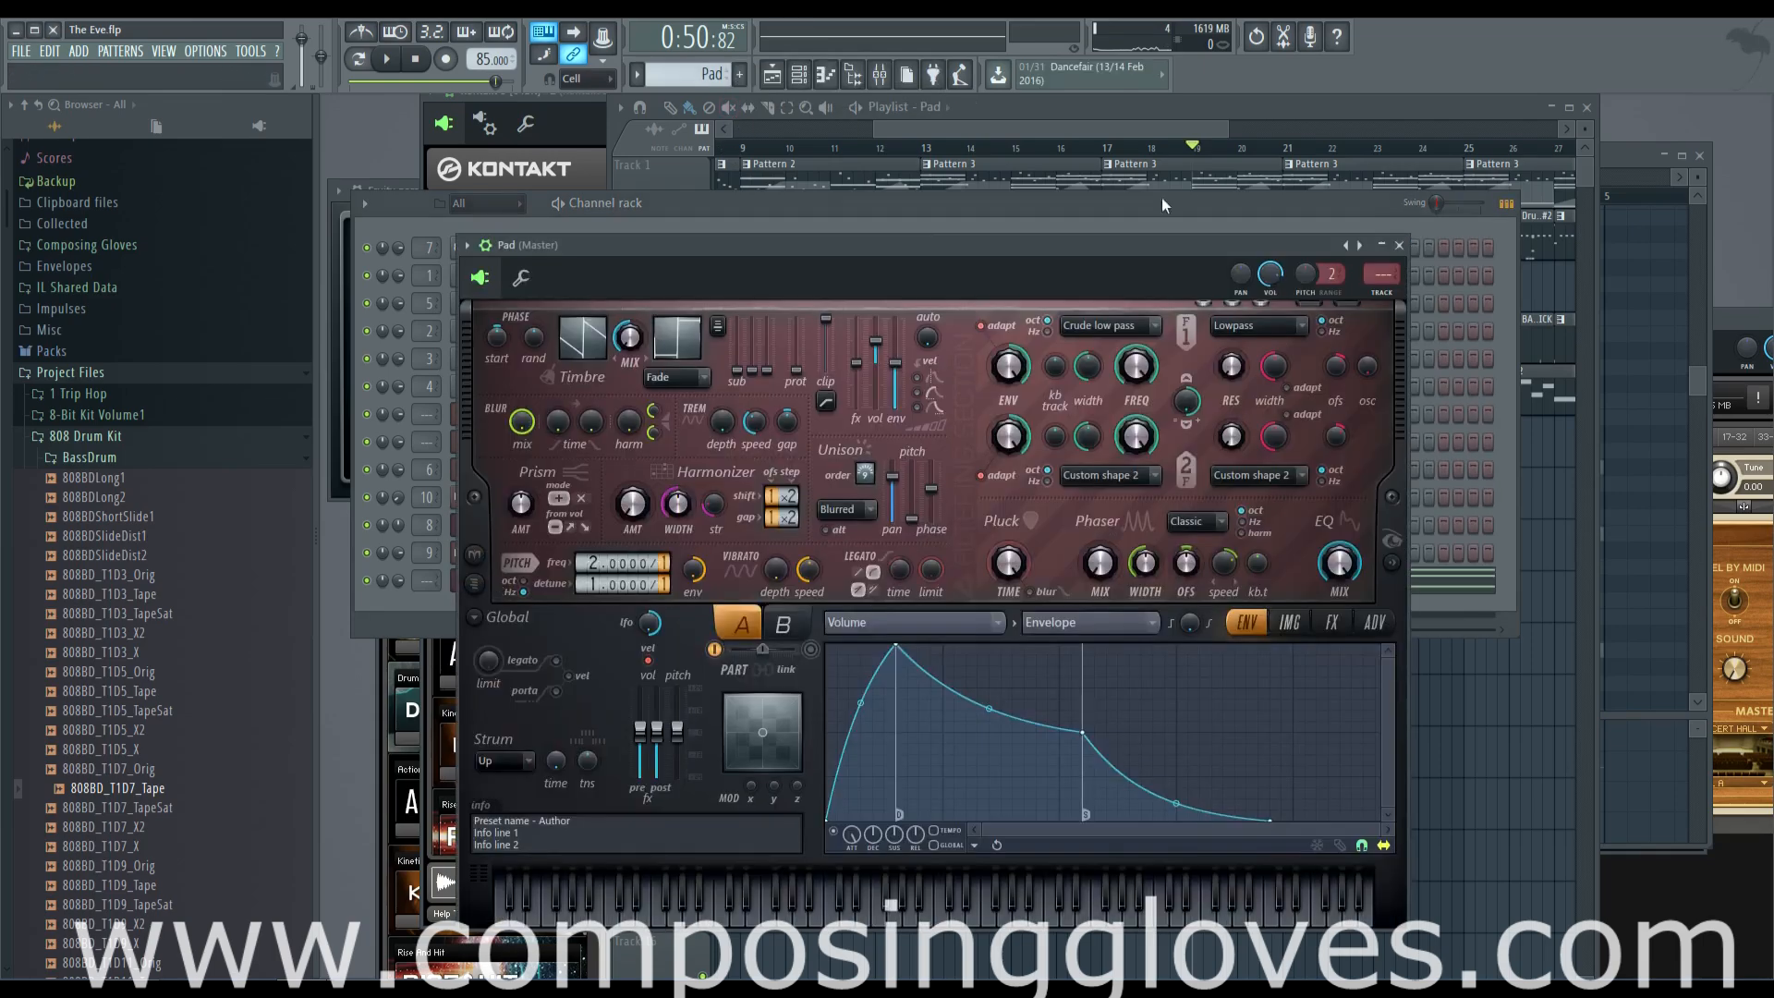
{"action": "key", "text": "ctrl+l"}
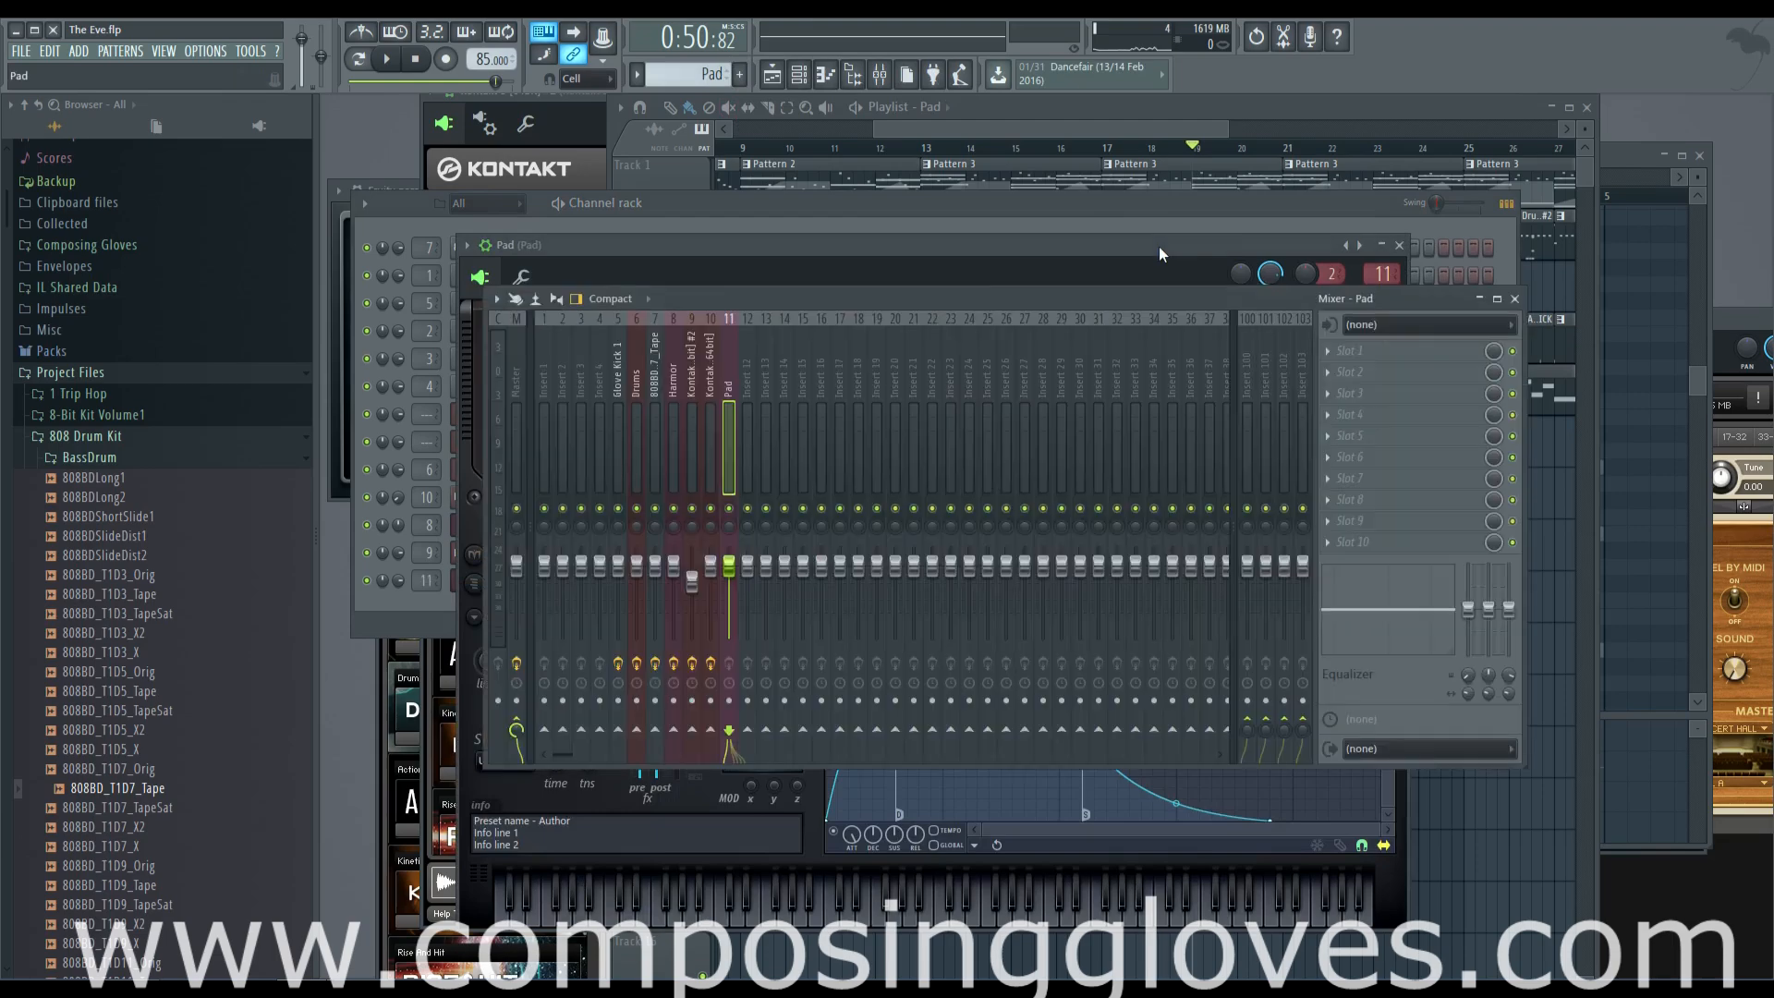
{"action": "left_click", "coordinate": [1345, 330]}
{"action": "left_click", "coordinate": [1521, 456]}
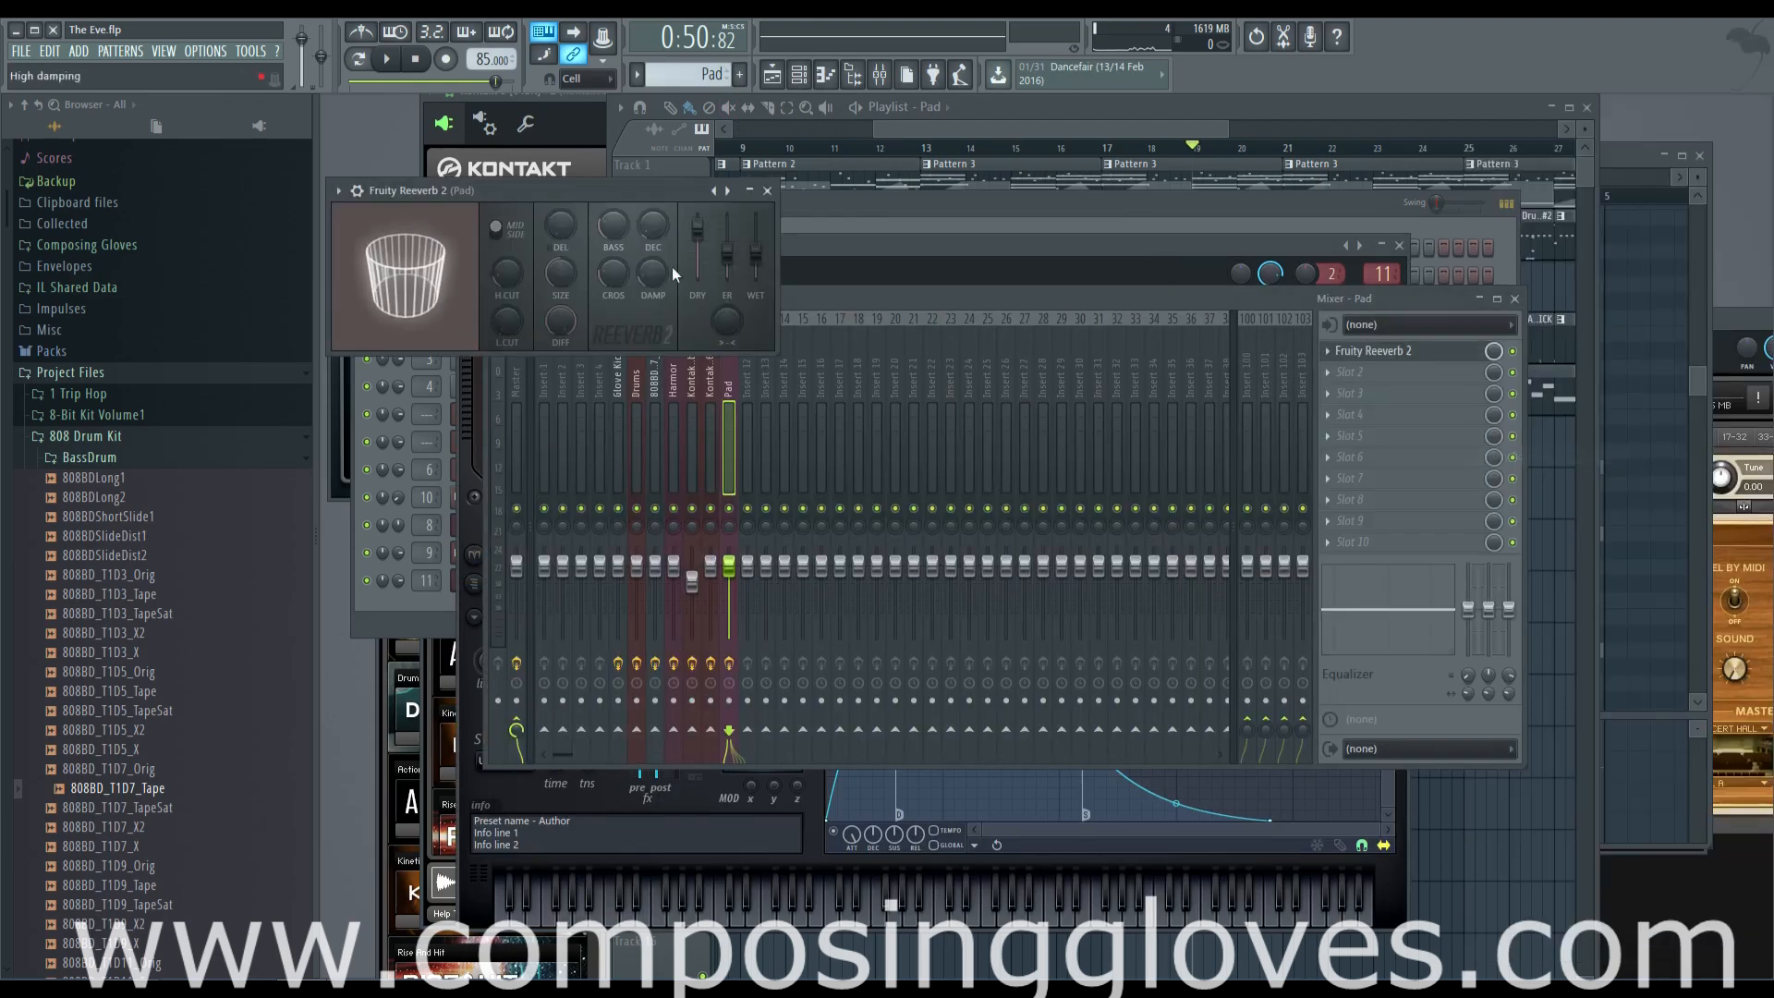
{"action": "left_click", "coordinate": [1325, 371]}
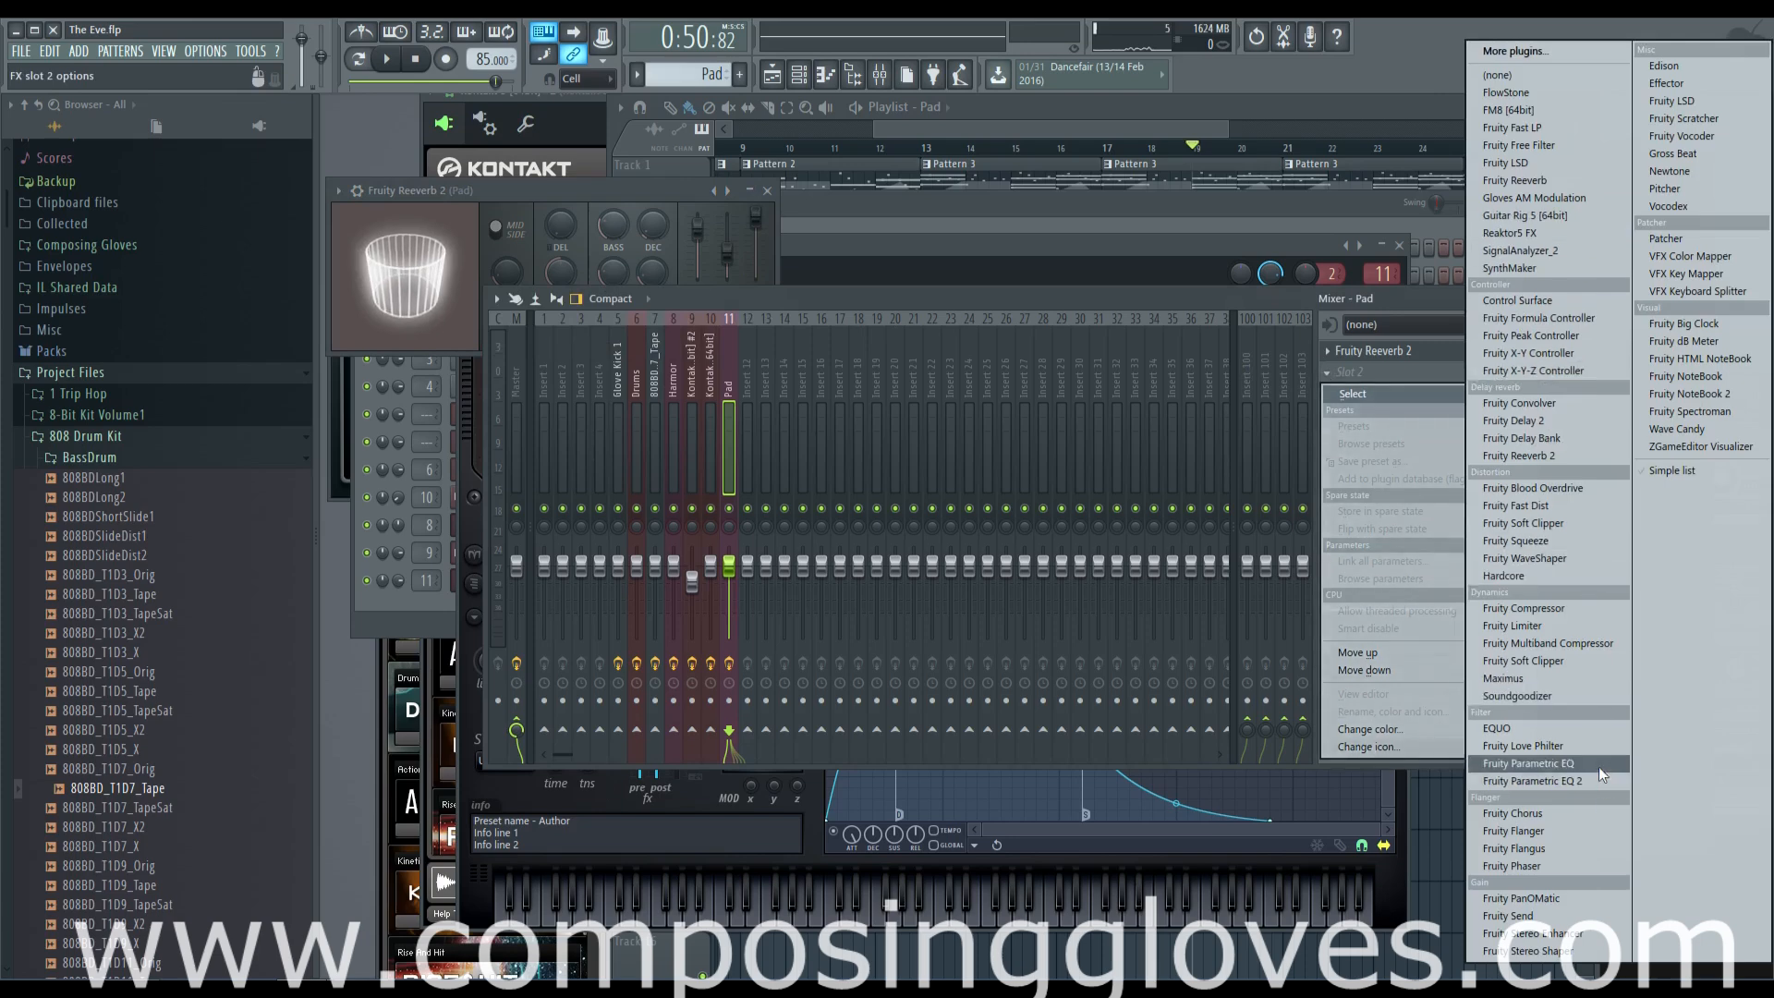
{"action": "left_click", "coordinate": [1572, 145]}
Paint Pad pattern clips along playlist Track 6 from bar 13 up to bar 29
{"action": "left_click_drag", "start_coordinate": [1117, 124], "coordinate": [1190, 126]}
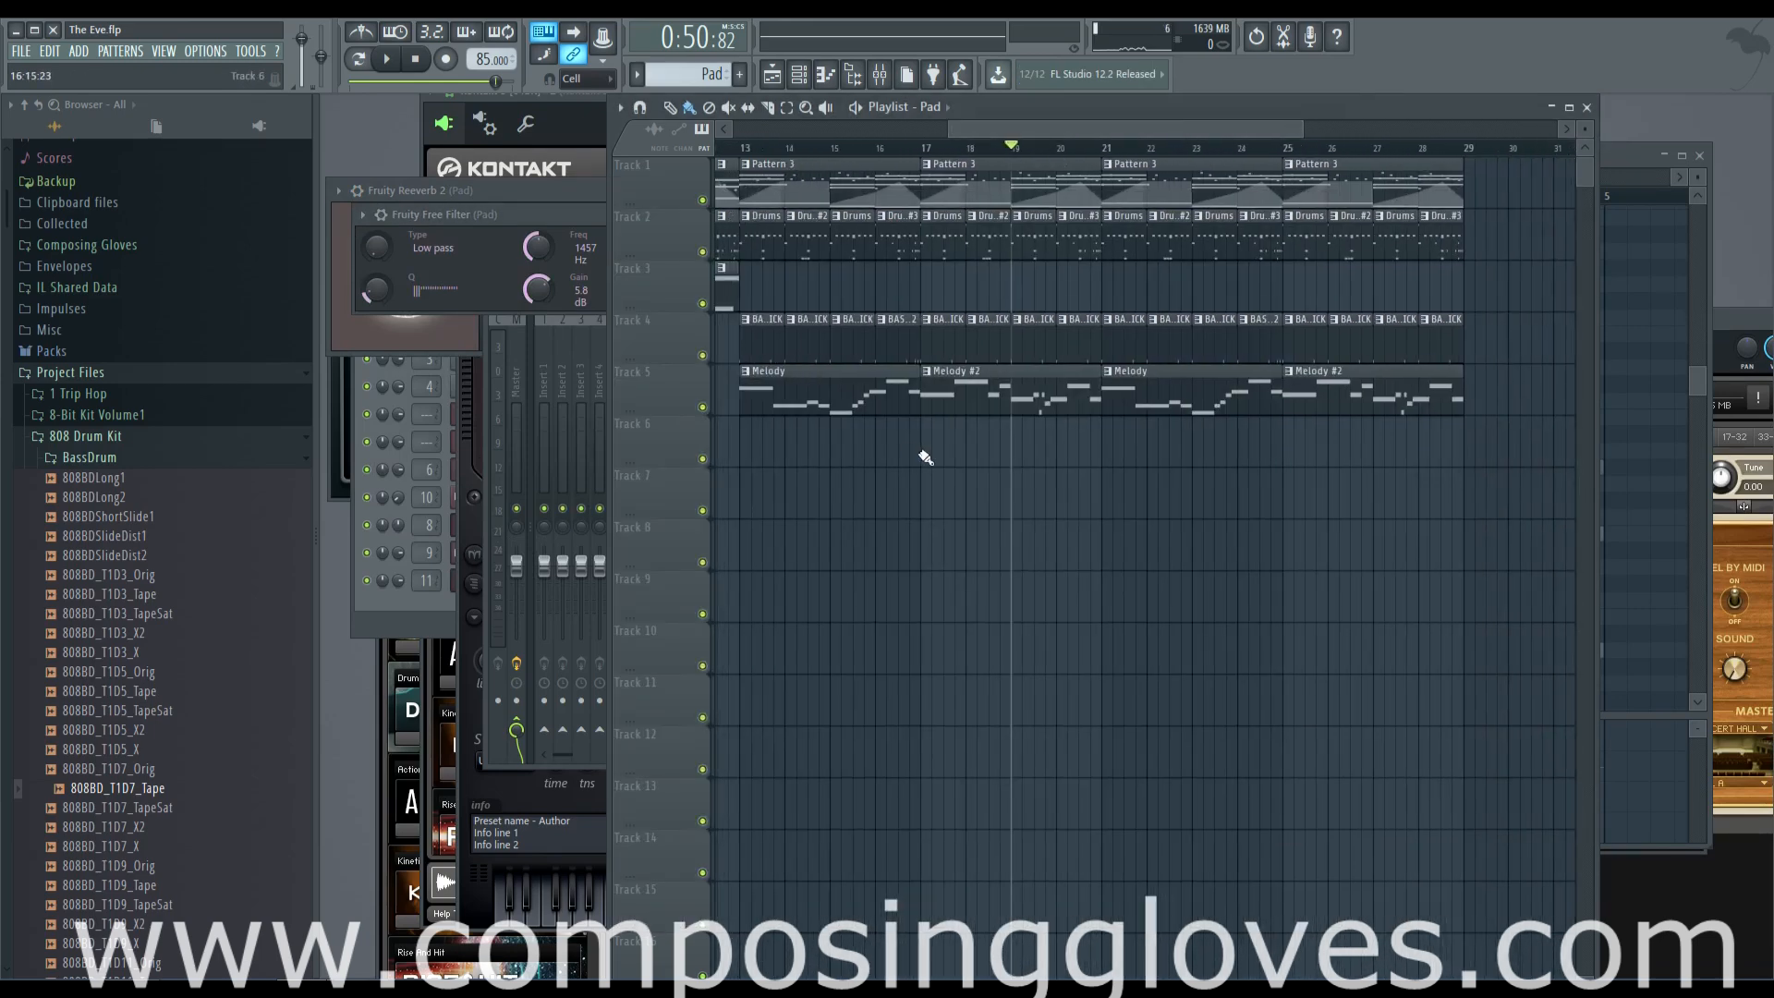
{"action": "left_click_drag", "start_coordinate": [748, 452], "coordinate": [1403, 443]}
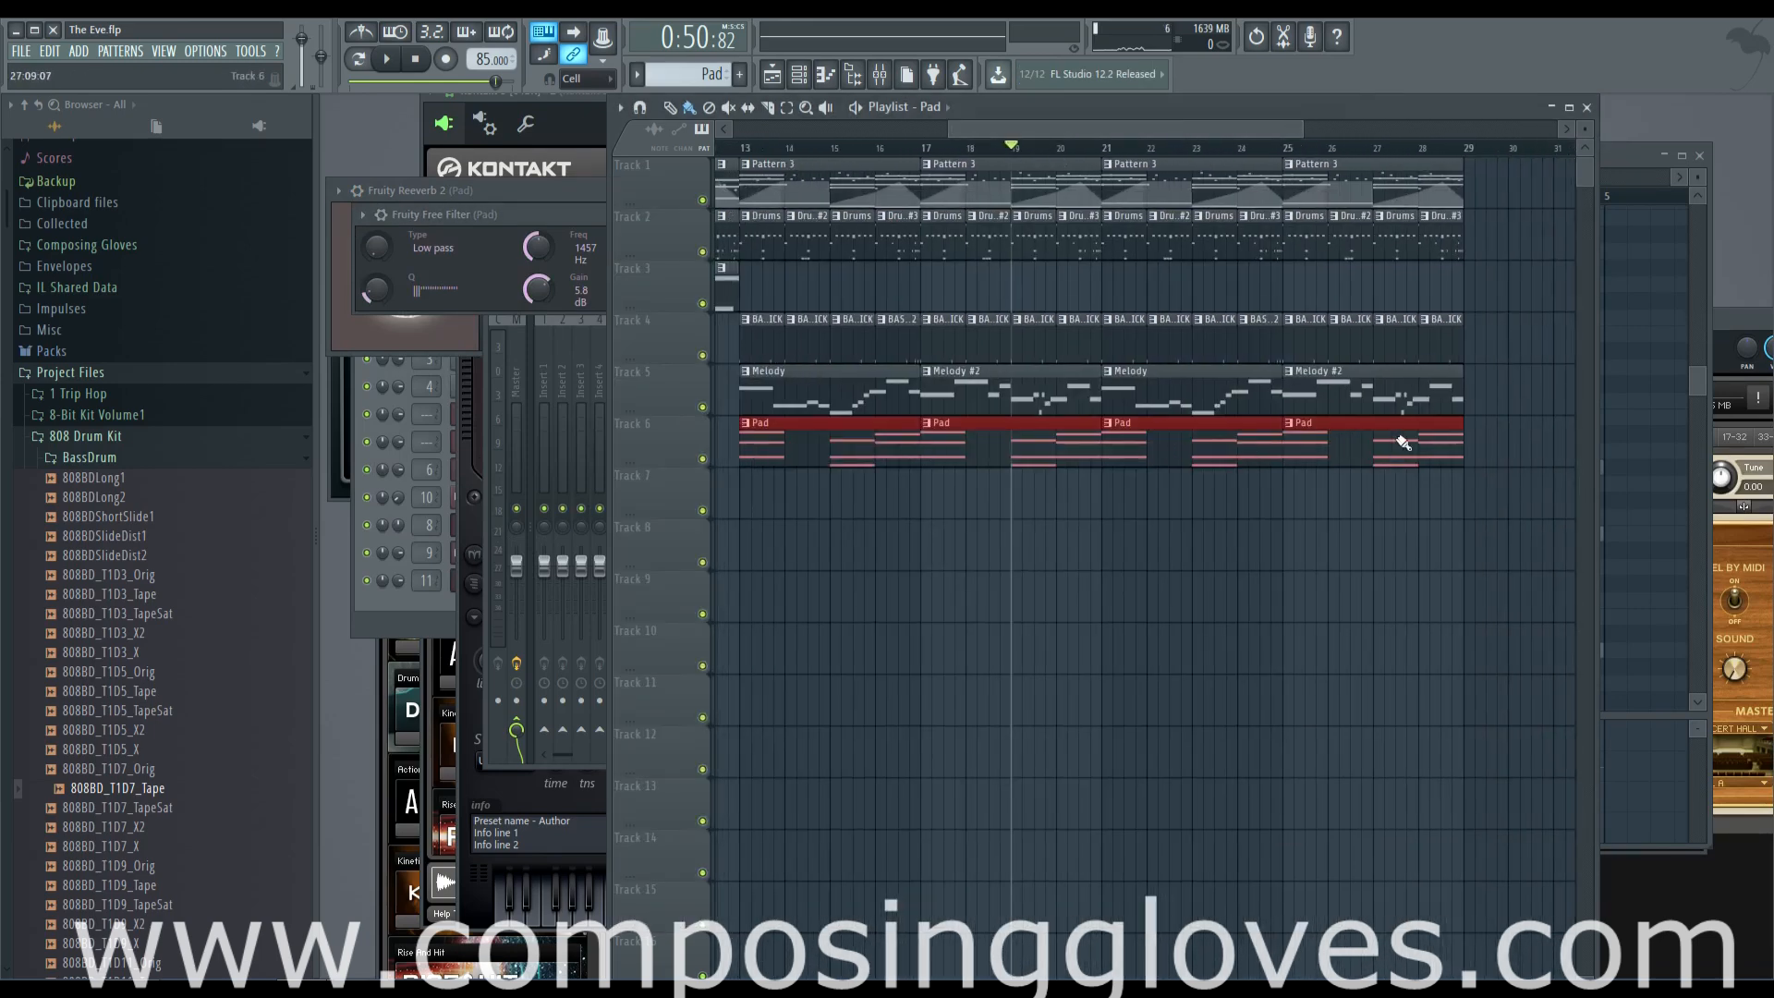
Create an automation clip for the Pad's Free Filter frequency spanning bars 13 to 28 and place it on Track 7
{"action": "left_click_drag", "start_coordinate": [769, 155], "coordinate": [1423, 231]}
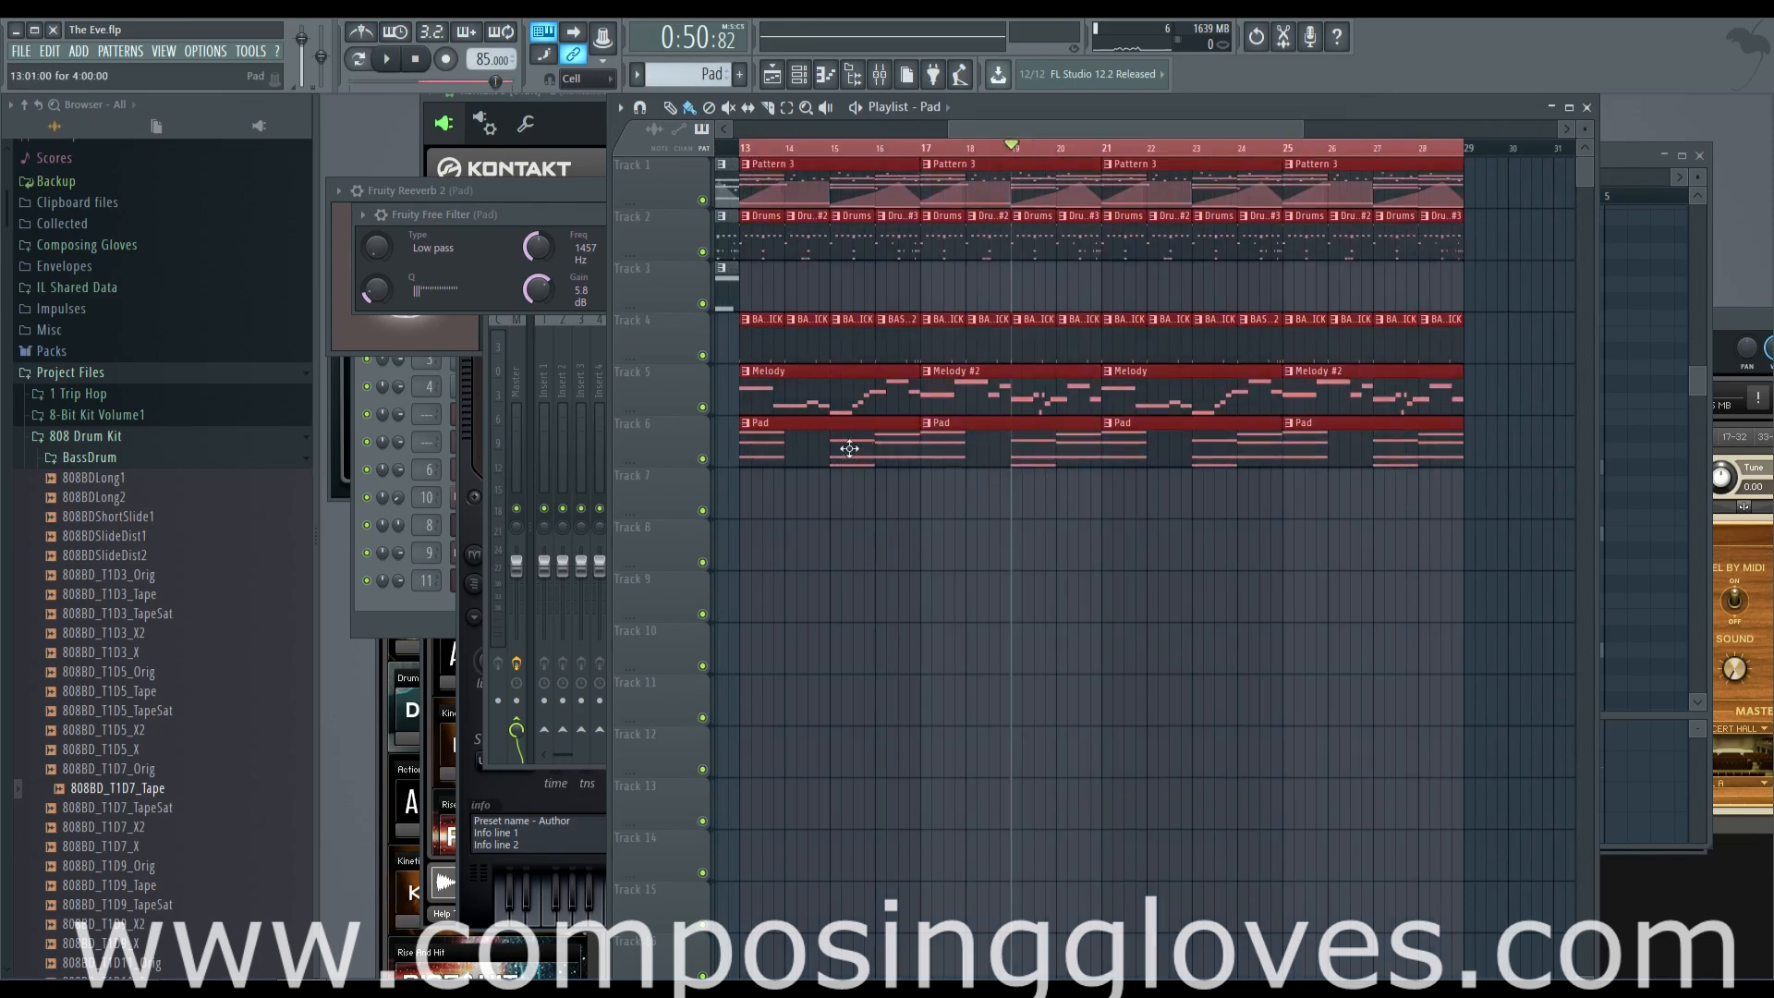
{"action": "left_click_drag", "start_coordinate": [860, 455], "coordinate": [1144, 483]}
{"action": "scroll", "coordinate": [1201, 490], "scroll_direction": "up", "scroll_amount": 2}
{"action": "left_click_drag", "start_coordinate": [1256, 496], "coordinate": [978, 458]}
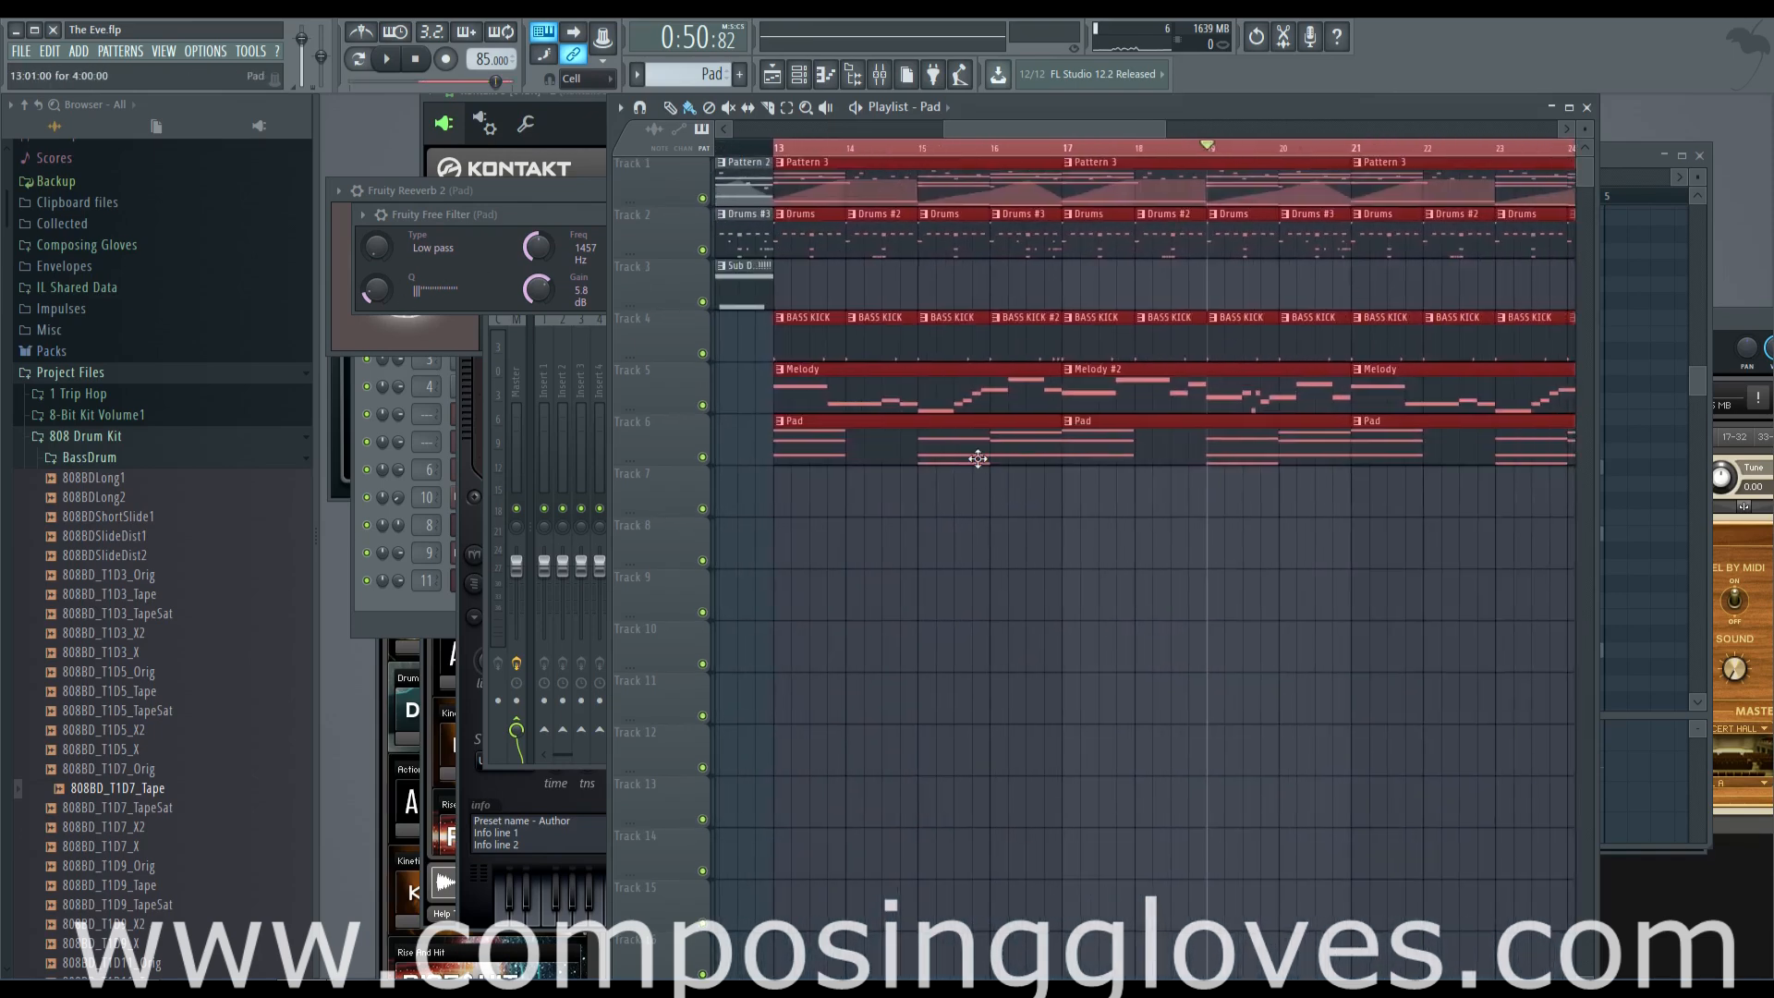
{"action": "right_click", "coordinate": [536, 248]}
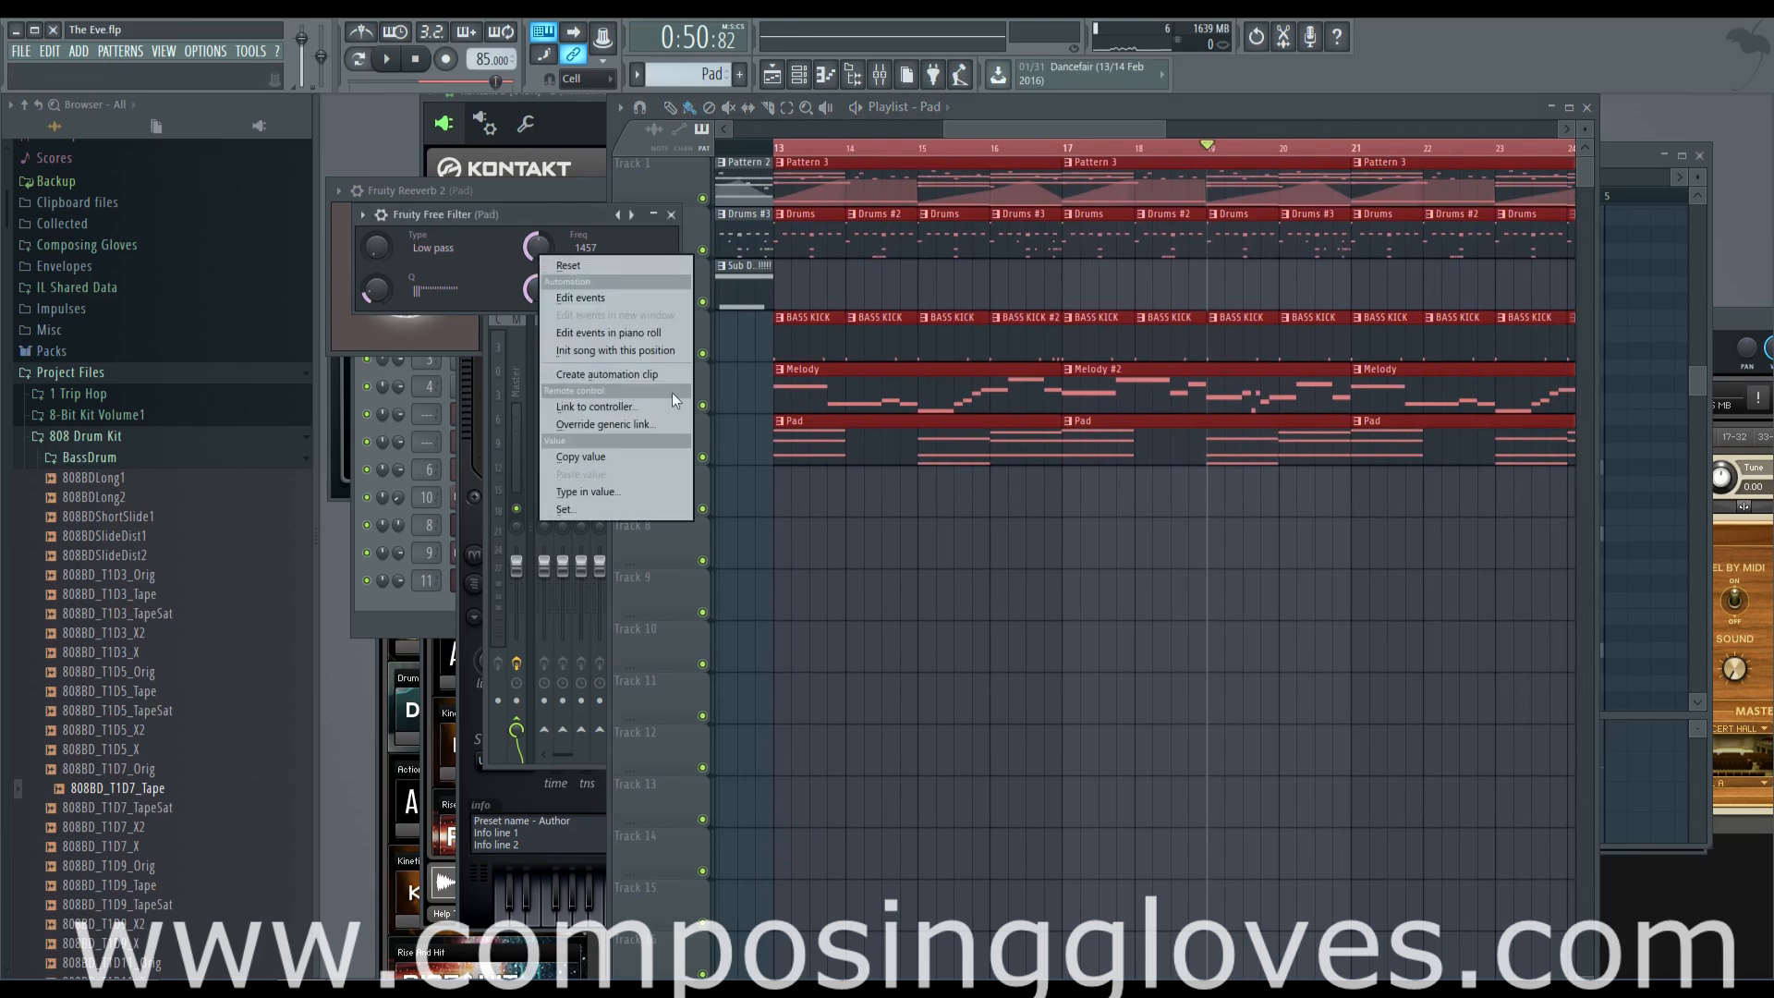
{"action": "left_click", "coordinate": [673, 377]}
{"action": "left_click_drag", "start_coordinate": [1107, 129], "coordinate": [1033, 129]}
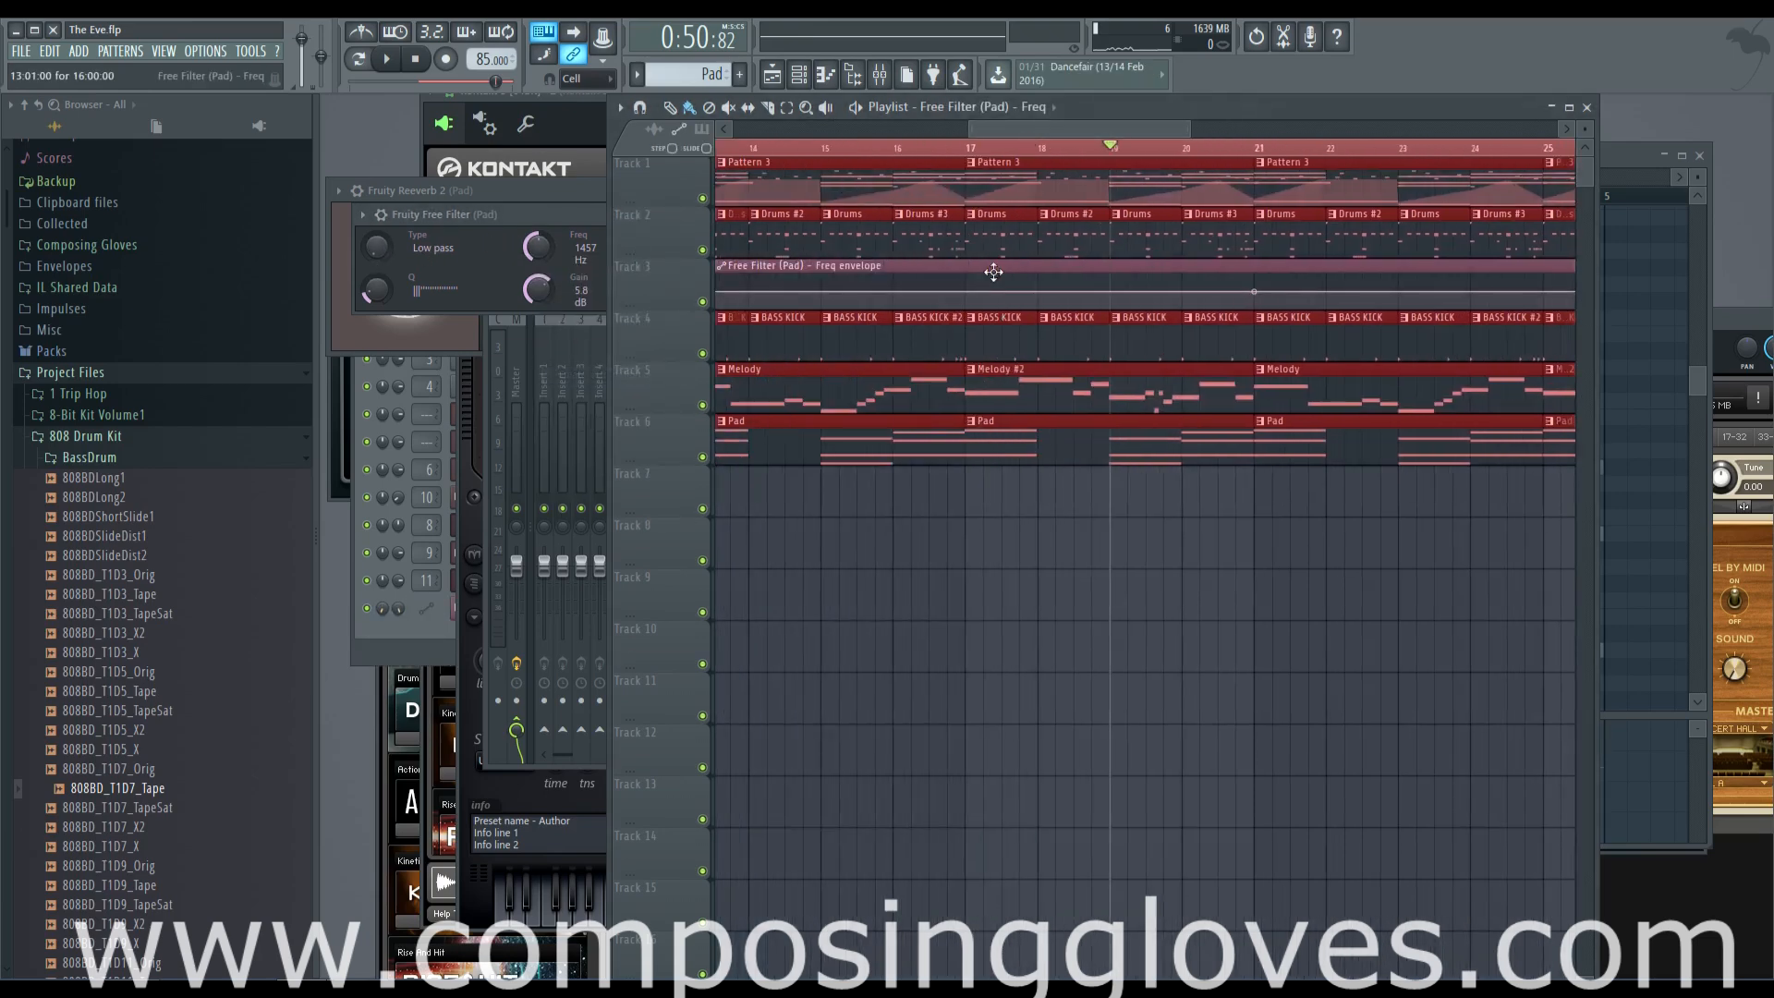
{"action": "left_click_drag", "start_coordinate": [993, 271], "coordinate": [999, 497]}
Shape the filter frequency envelope to start low, rise to a peak at bar 25, dip at bar 26 and fall after bar 29
{"action": "scroll", "coordinate": [900, 499], "scroll_direction": "left", "scroll_amount": 3}
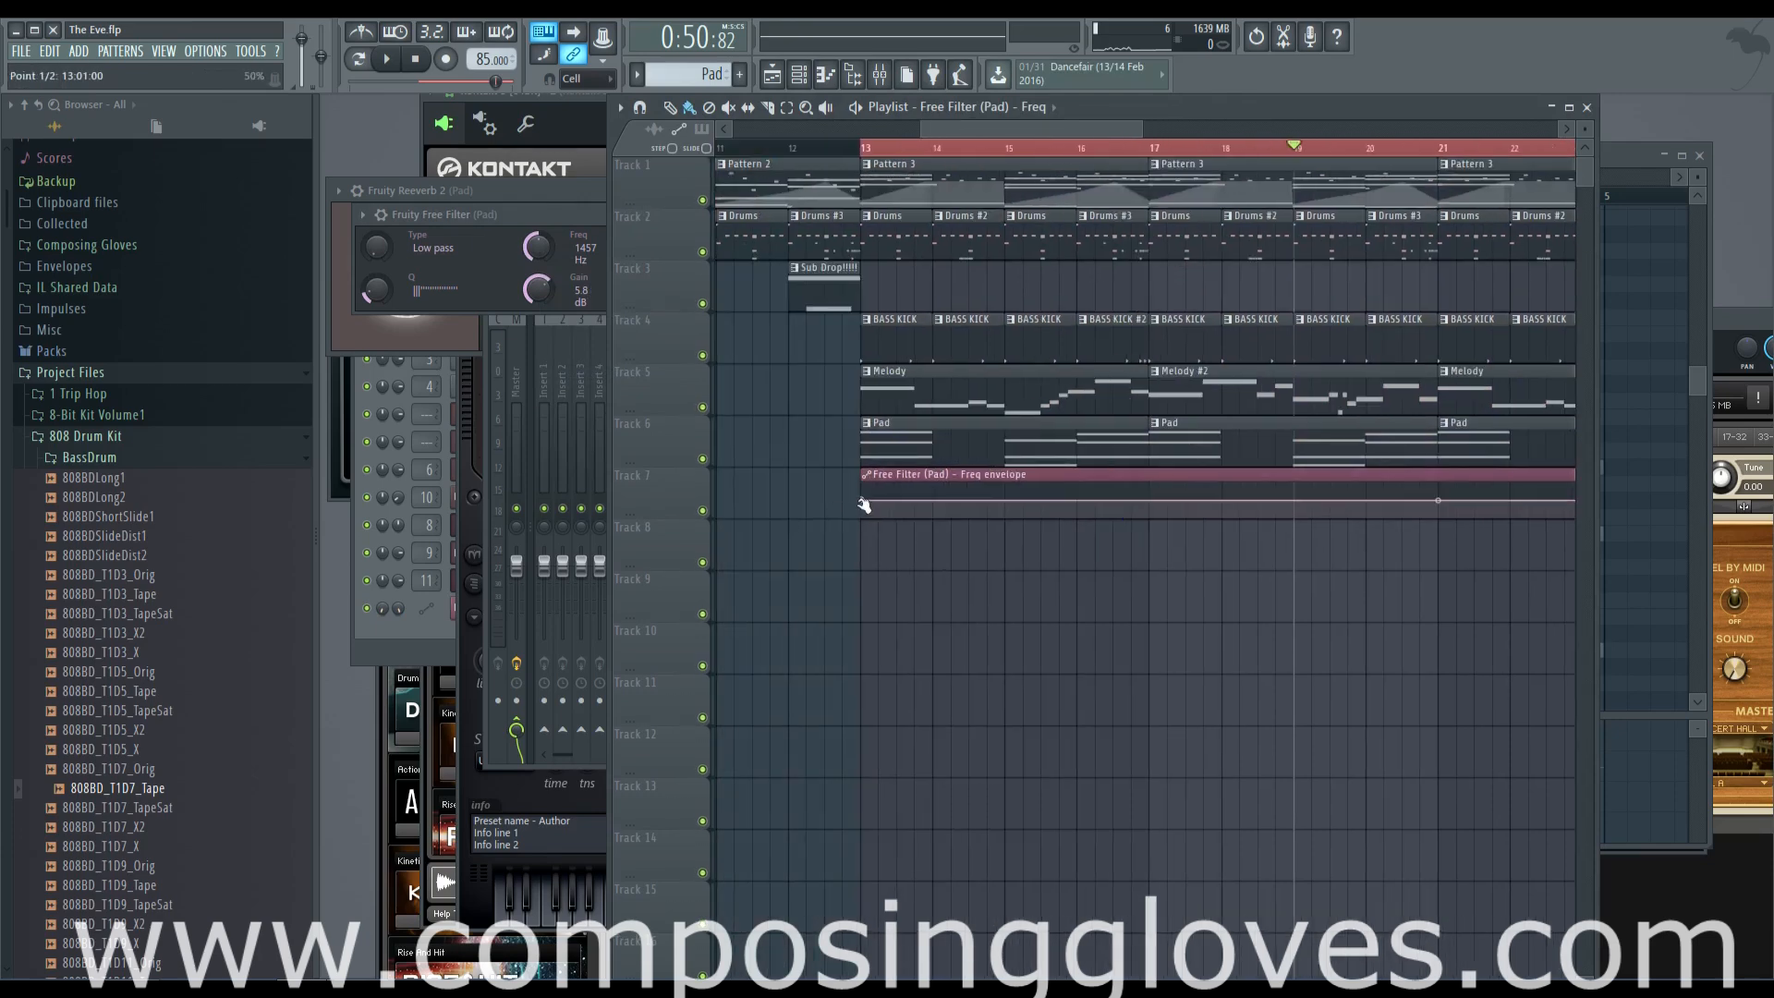
{"action": "left_click_drag", "start_coordinate": [864, 504], "coordinate": [1004, 546]}
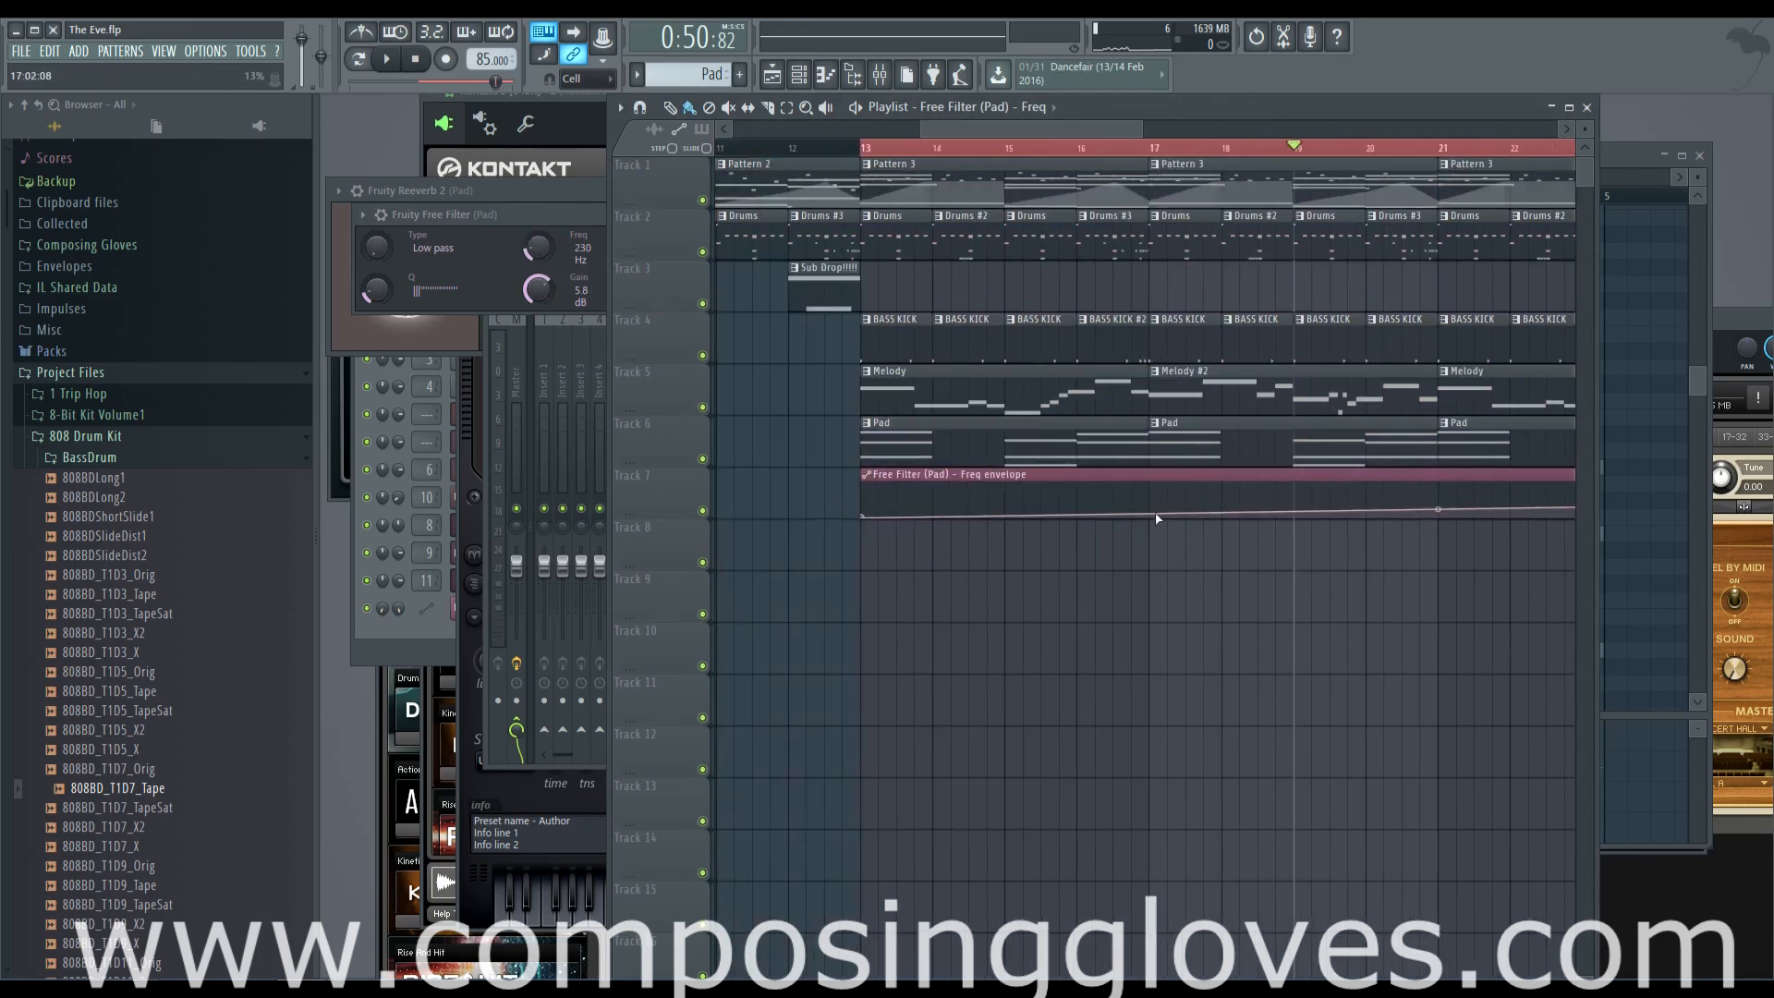
{"action": "scroll", "coordinate": [1357, 497], "scroll_direction": "right", "scroll_amount": 2}
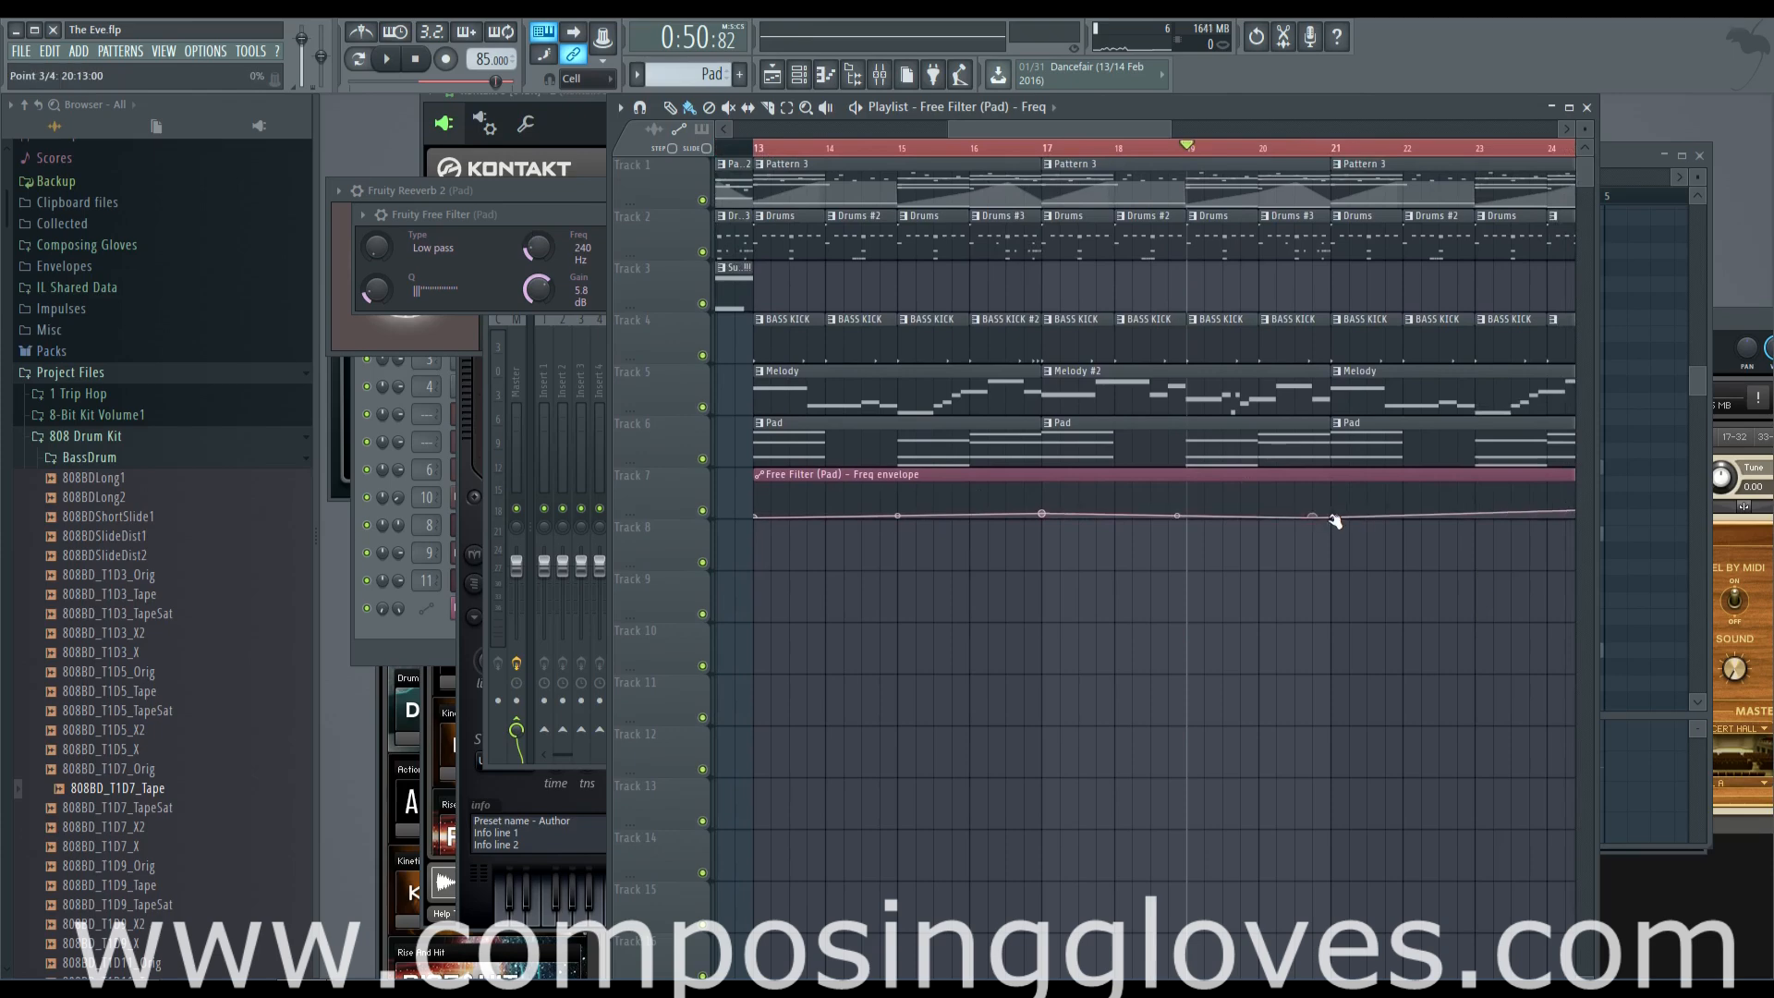
{"action": "scroll", "coordinate": [1313, 547], "scroll_direction": "right", "scroll_amount": 2}
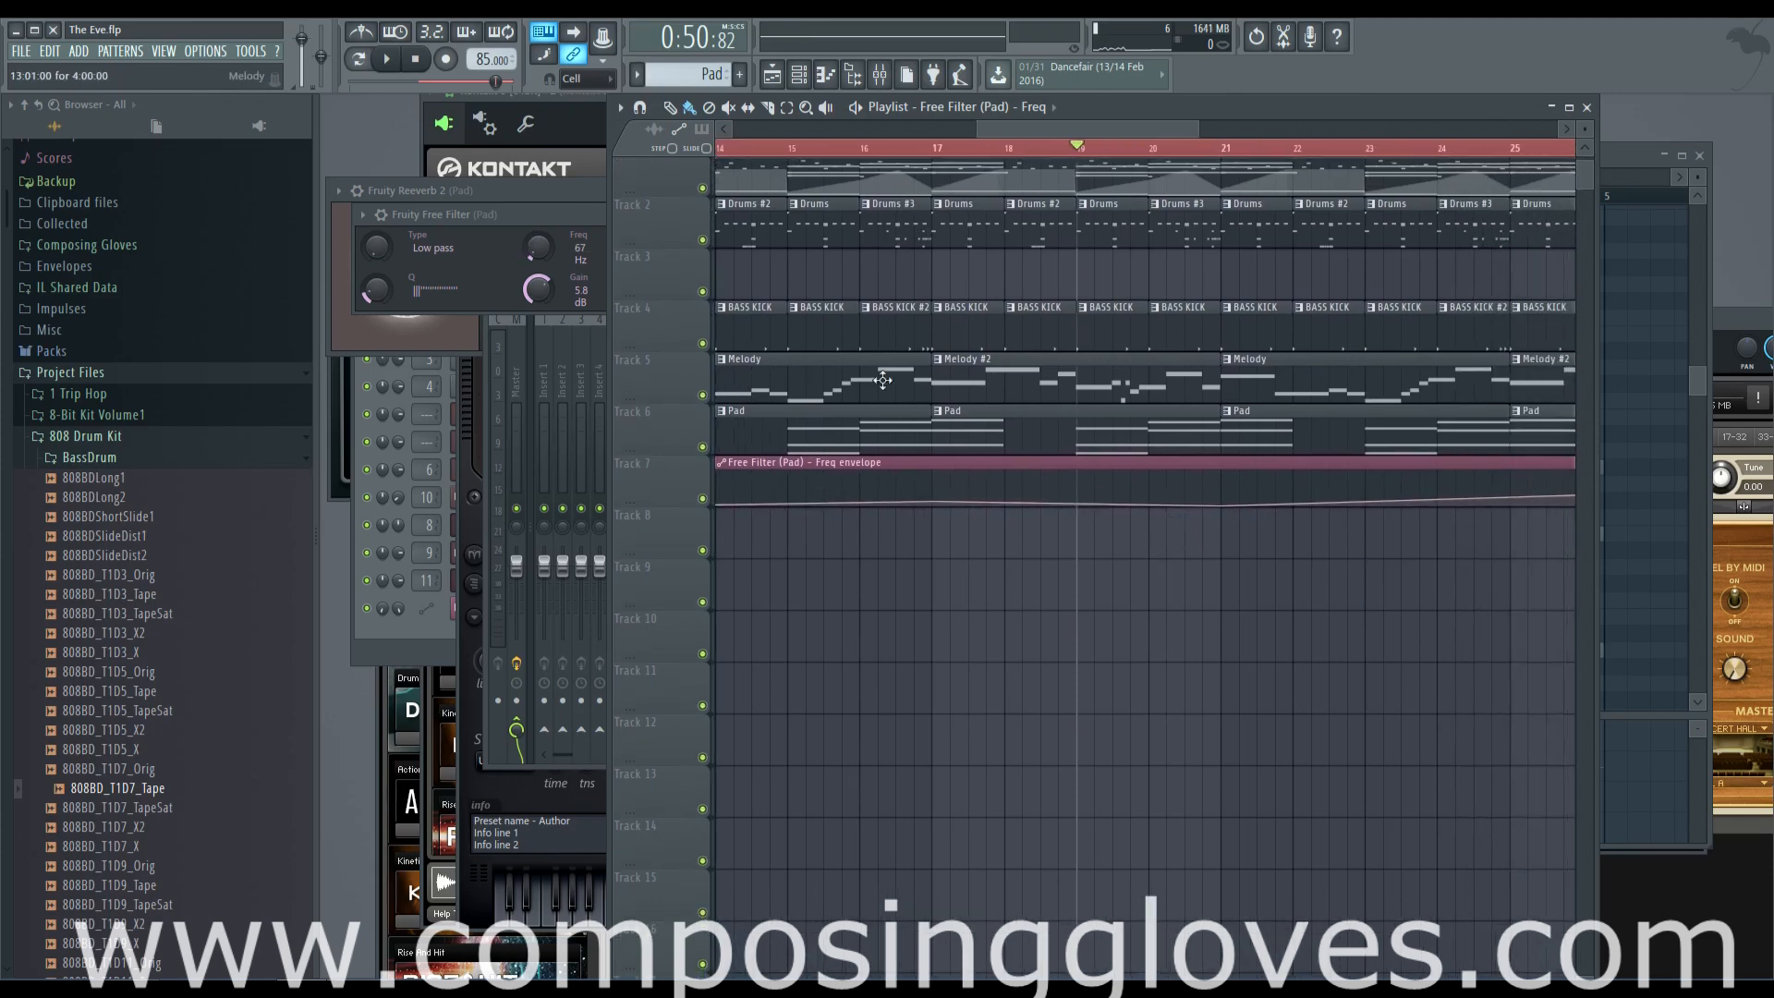
{"action": "scroll", "coordinate": [882, 380], "scroll_direction": "right", "scroll_amount": 8}
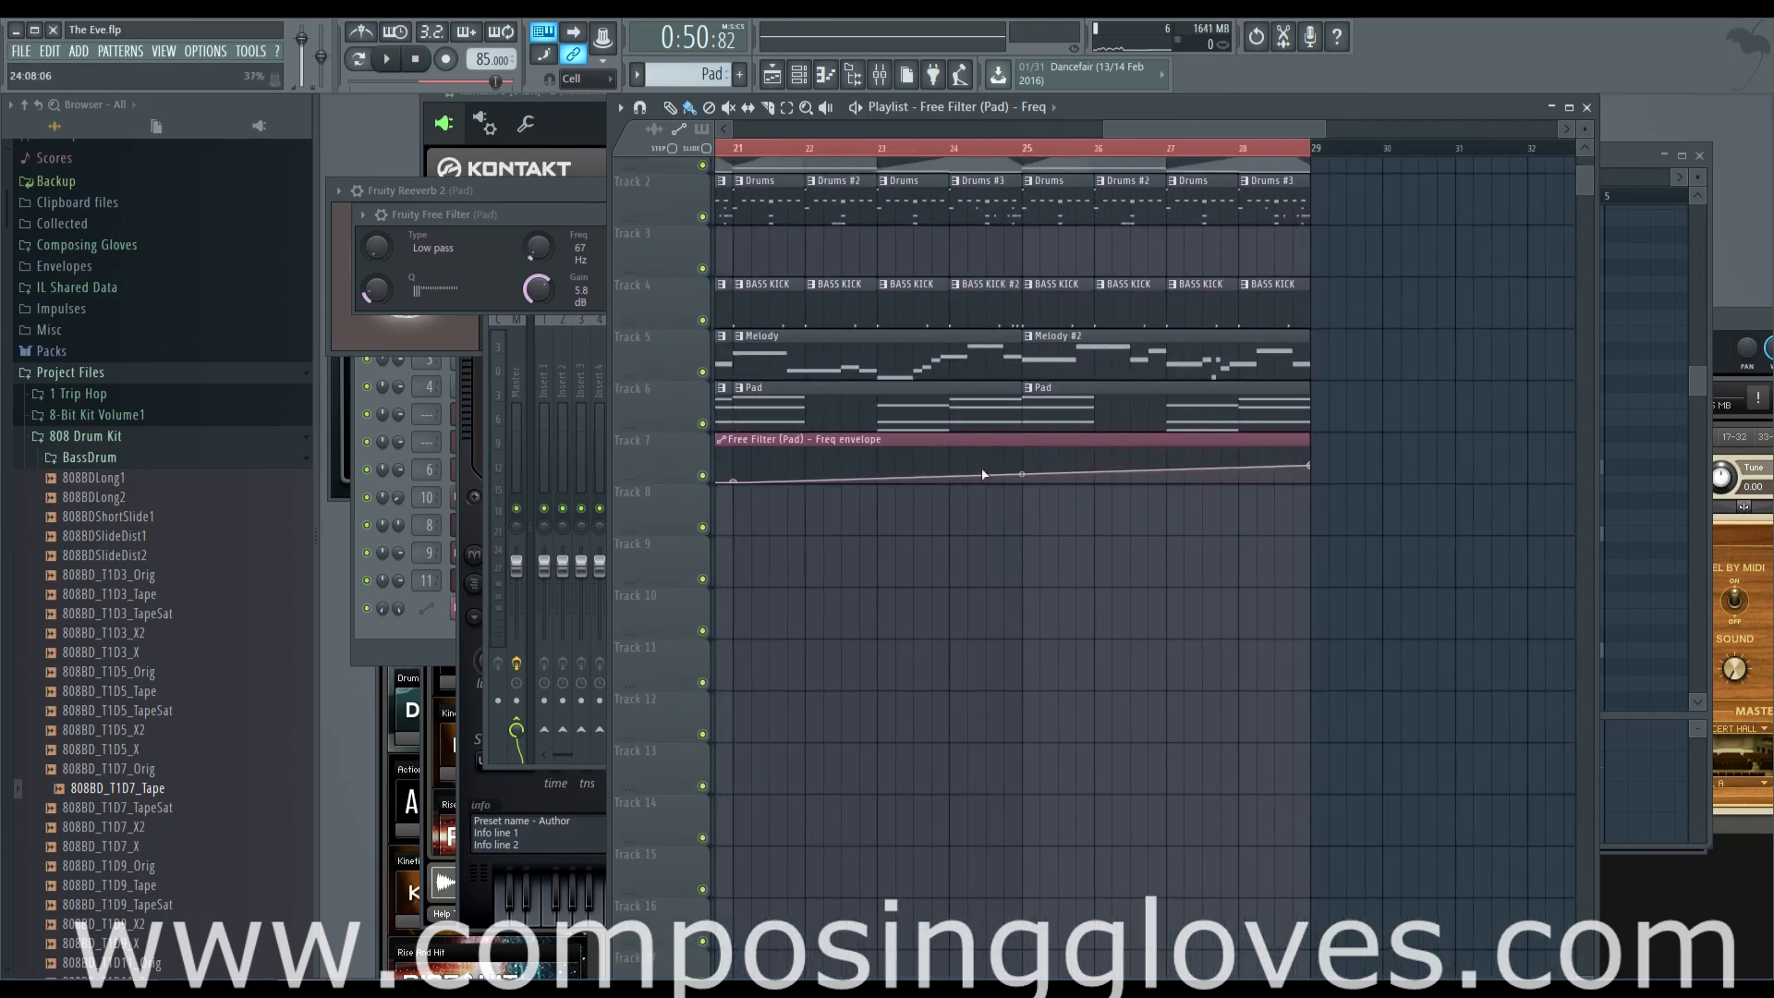
{"action": "scroll", "coordinate": [1371, 487], "scroll_direction": "left", "scroll_amount": 2}
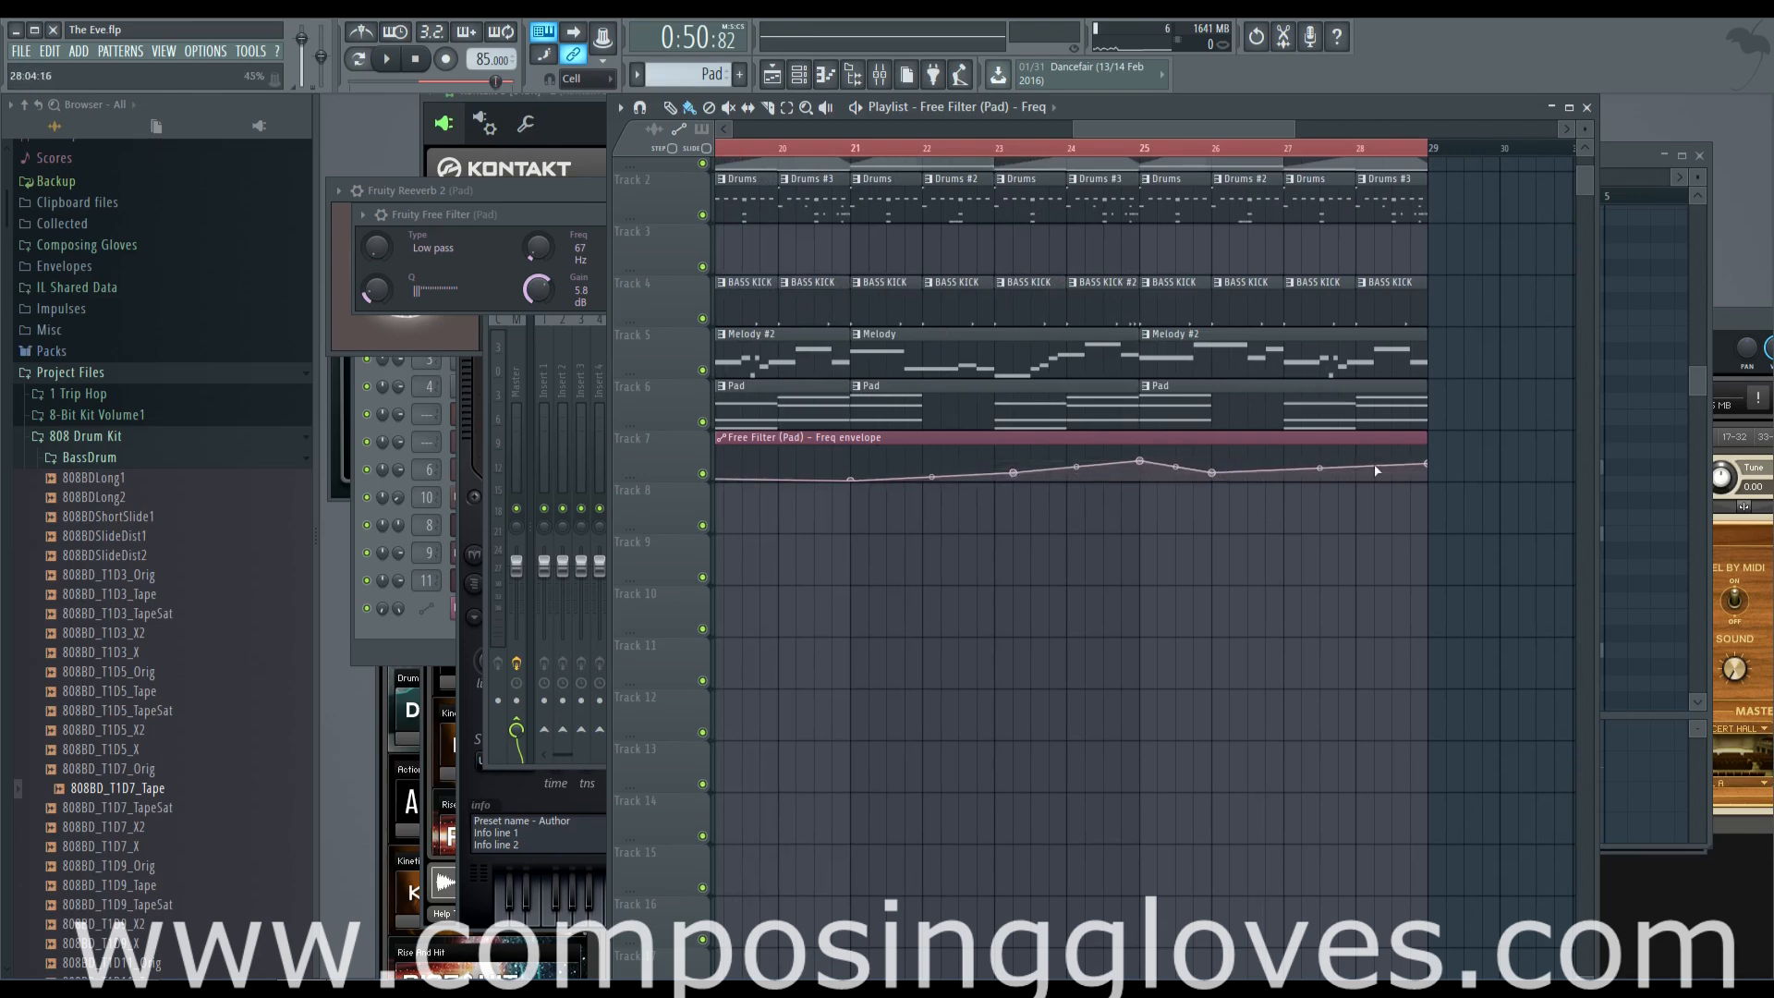
{"action": "left_click_drag", "start_coordinate": [1424, 456], "coordinate": [1546, 462]}
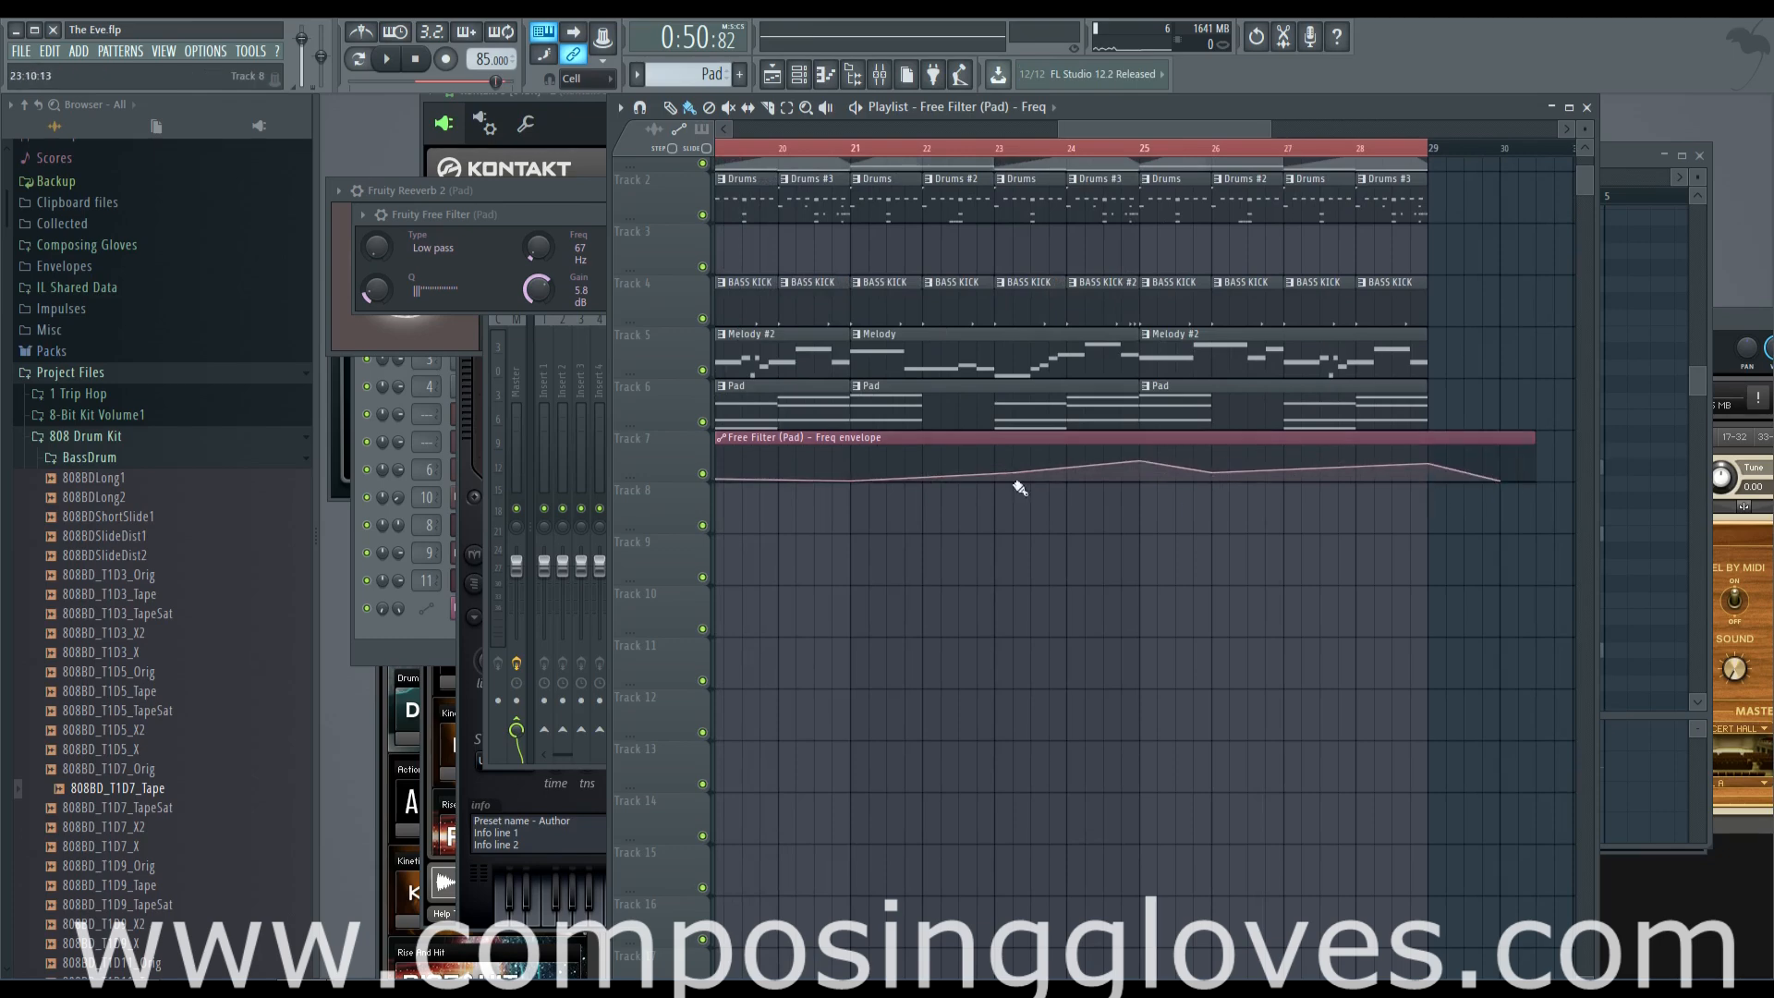
Play the arrangement from bar 13 and again from about bar 23 to judge the Pad's filter automation
{"action": "scroll", "coordinate": [1019, 487], "scroll_direction": "down", "scroll_amount": 5}
{"action": "left_click", "coordinate": [847, 148]}
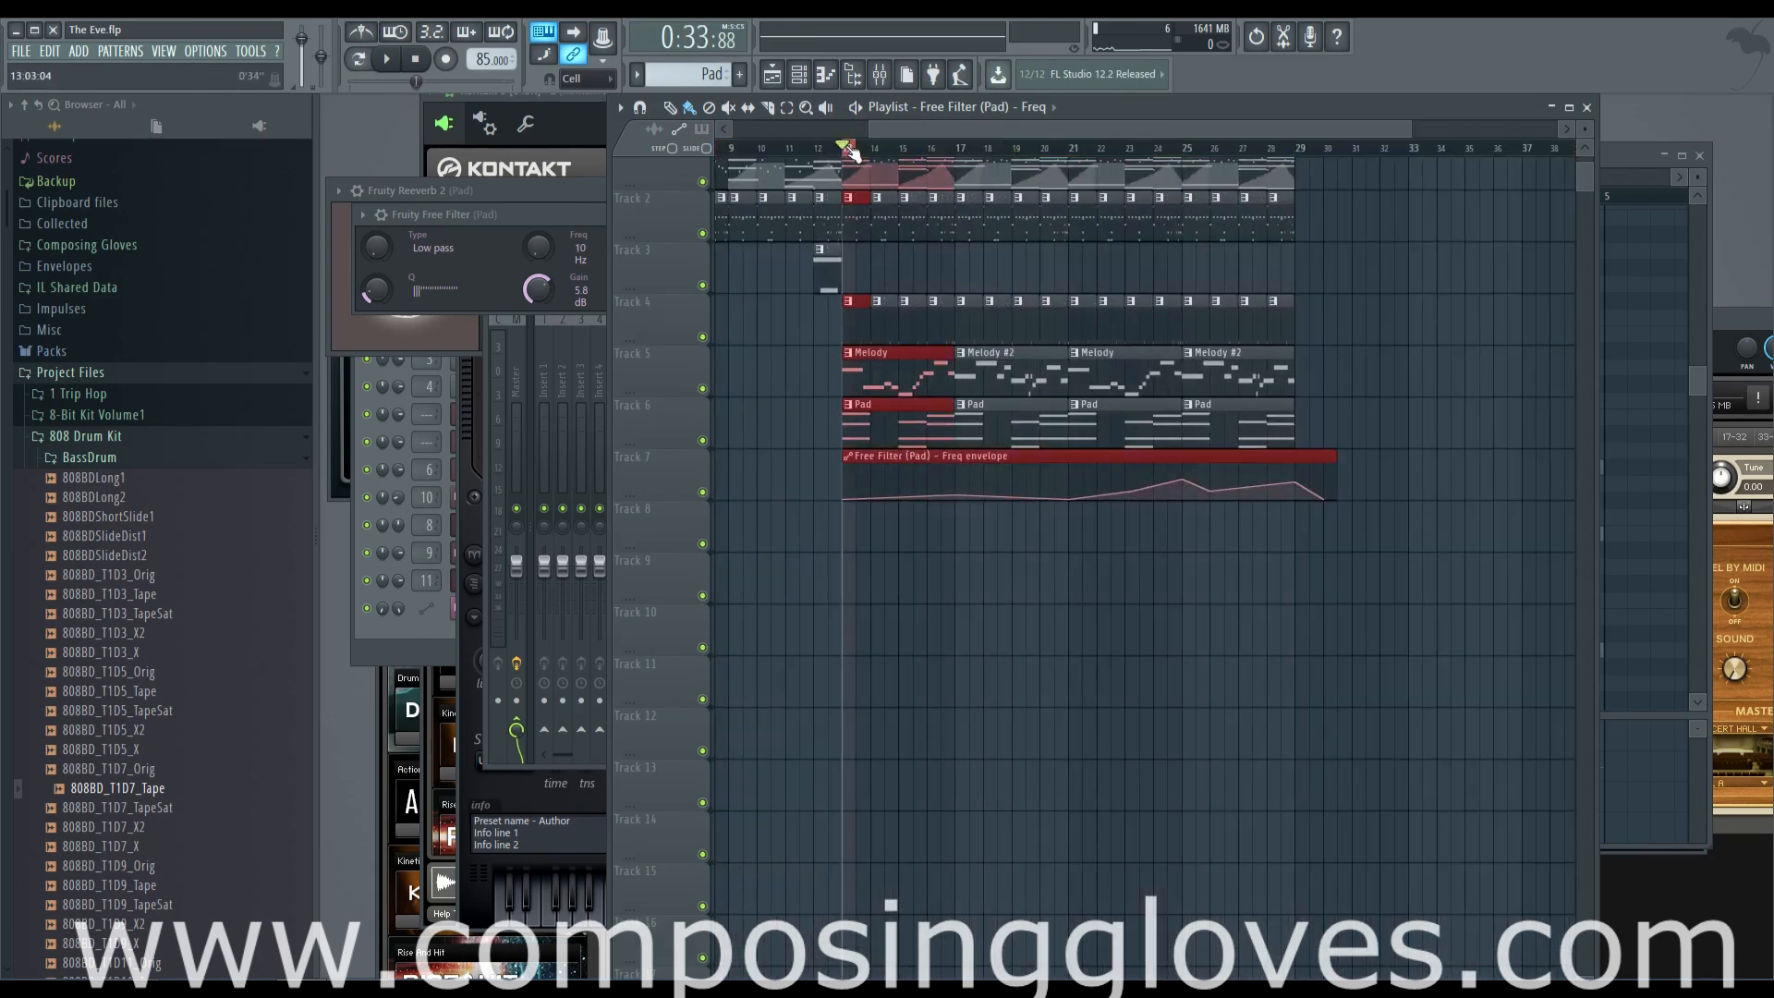
{"action": "key", "text": "space"}
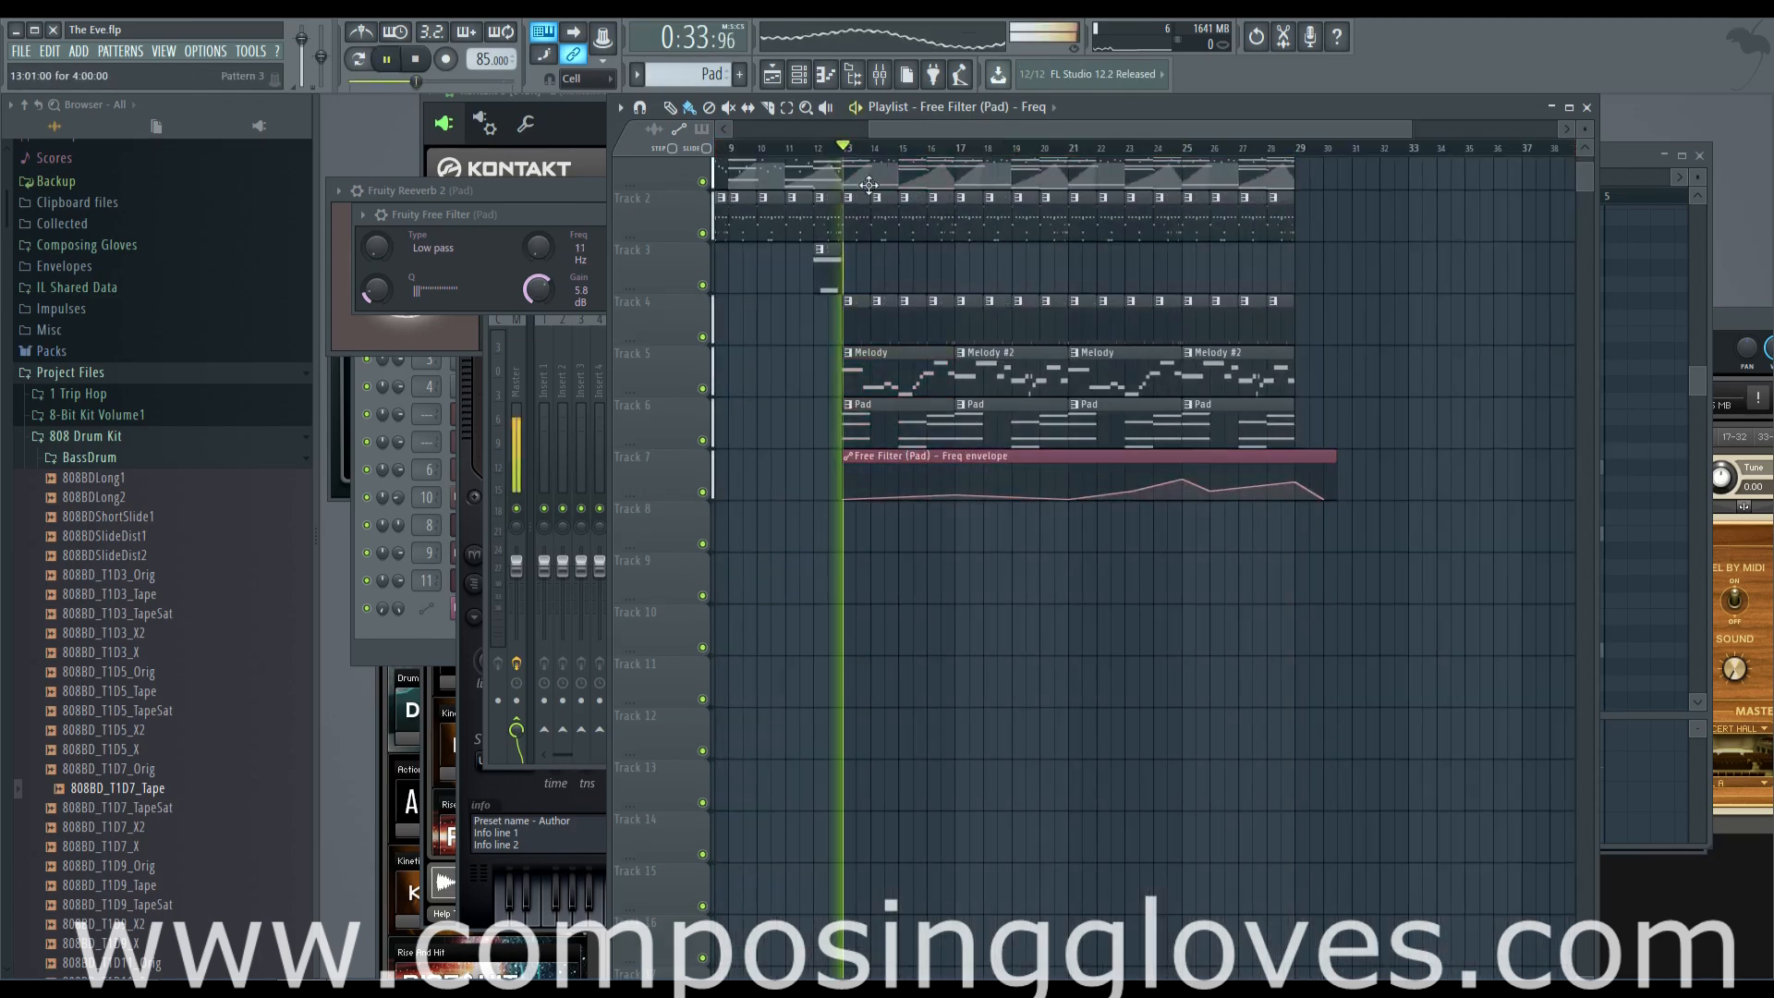
{"action": "scroll", "coordinate": [922, 478], "scroll_direction": "up", "scroll_amount": 1}
{"action": "scroll", "coordinate": [923, 477], "scroll_direction": "up", "scroll_amount": 1}
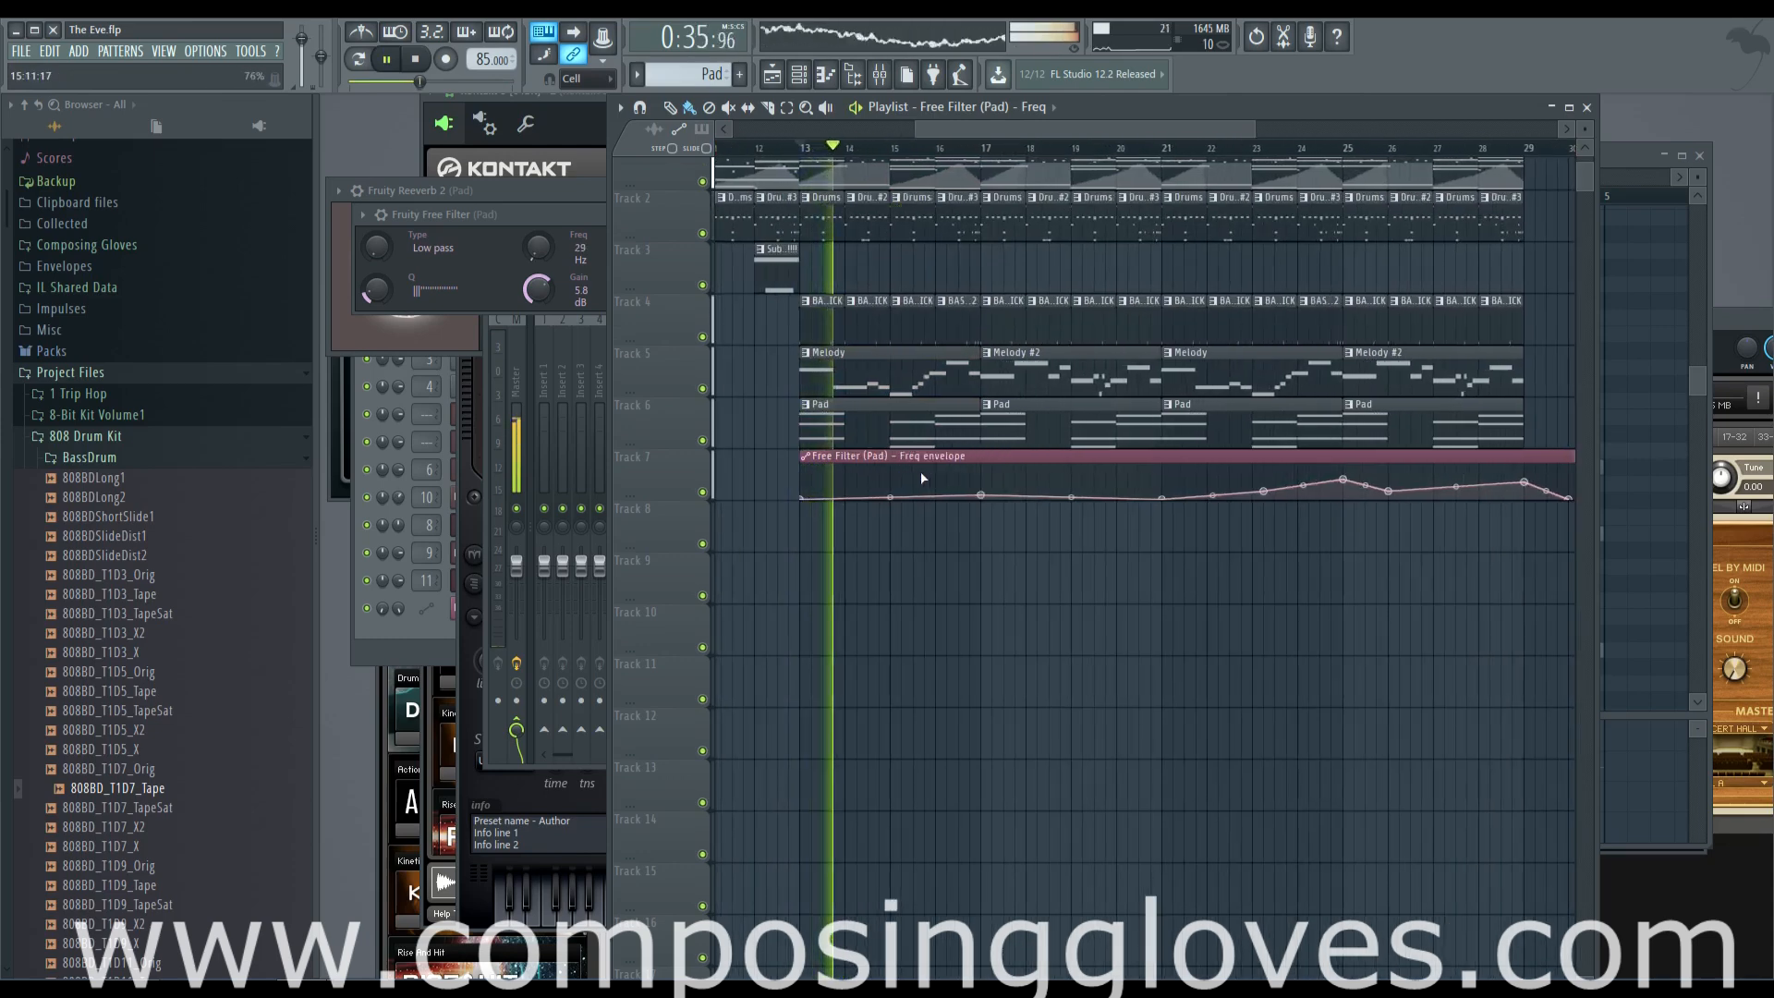
{"action": "scroll", "coordinate": [922, 478], "scroll_direction": "up", "scroll_amount": 1}
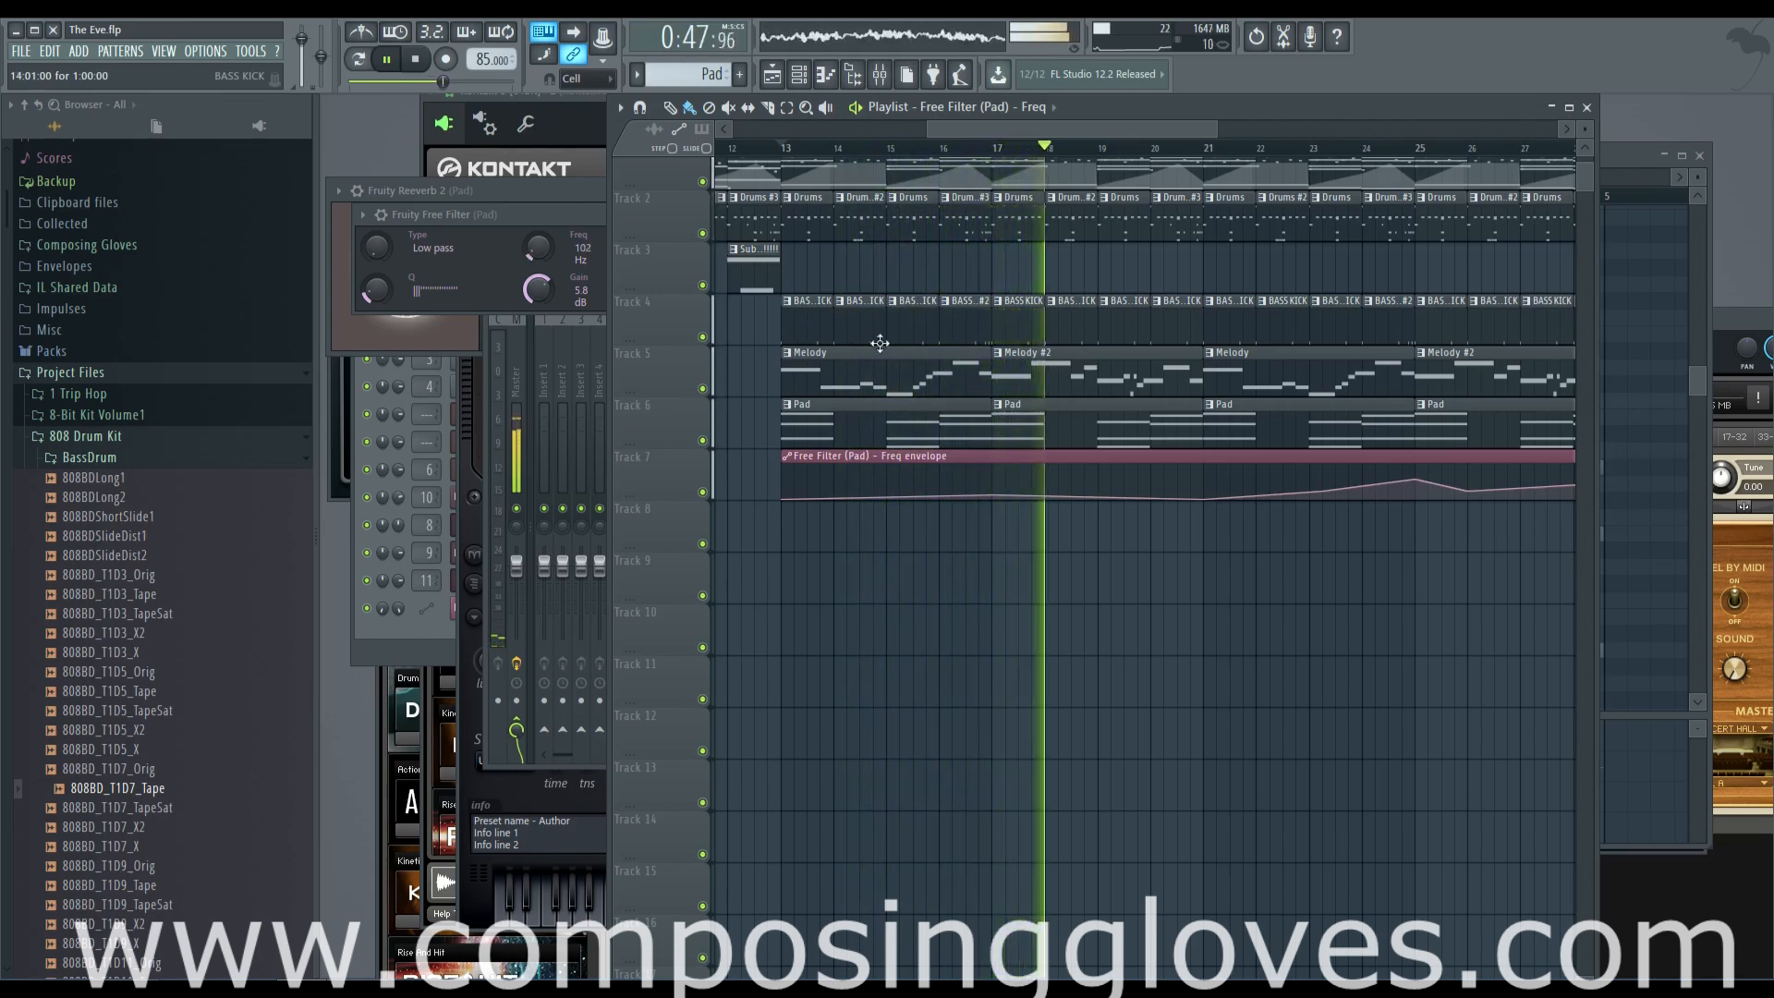
{"action": "left_click", "coordinate": [1332, 150]}
{"action": "key", "text": "space"}
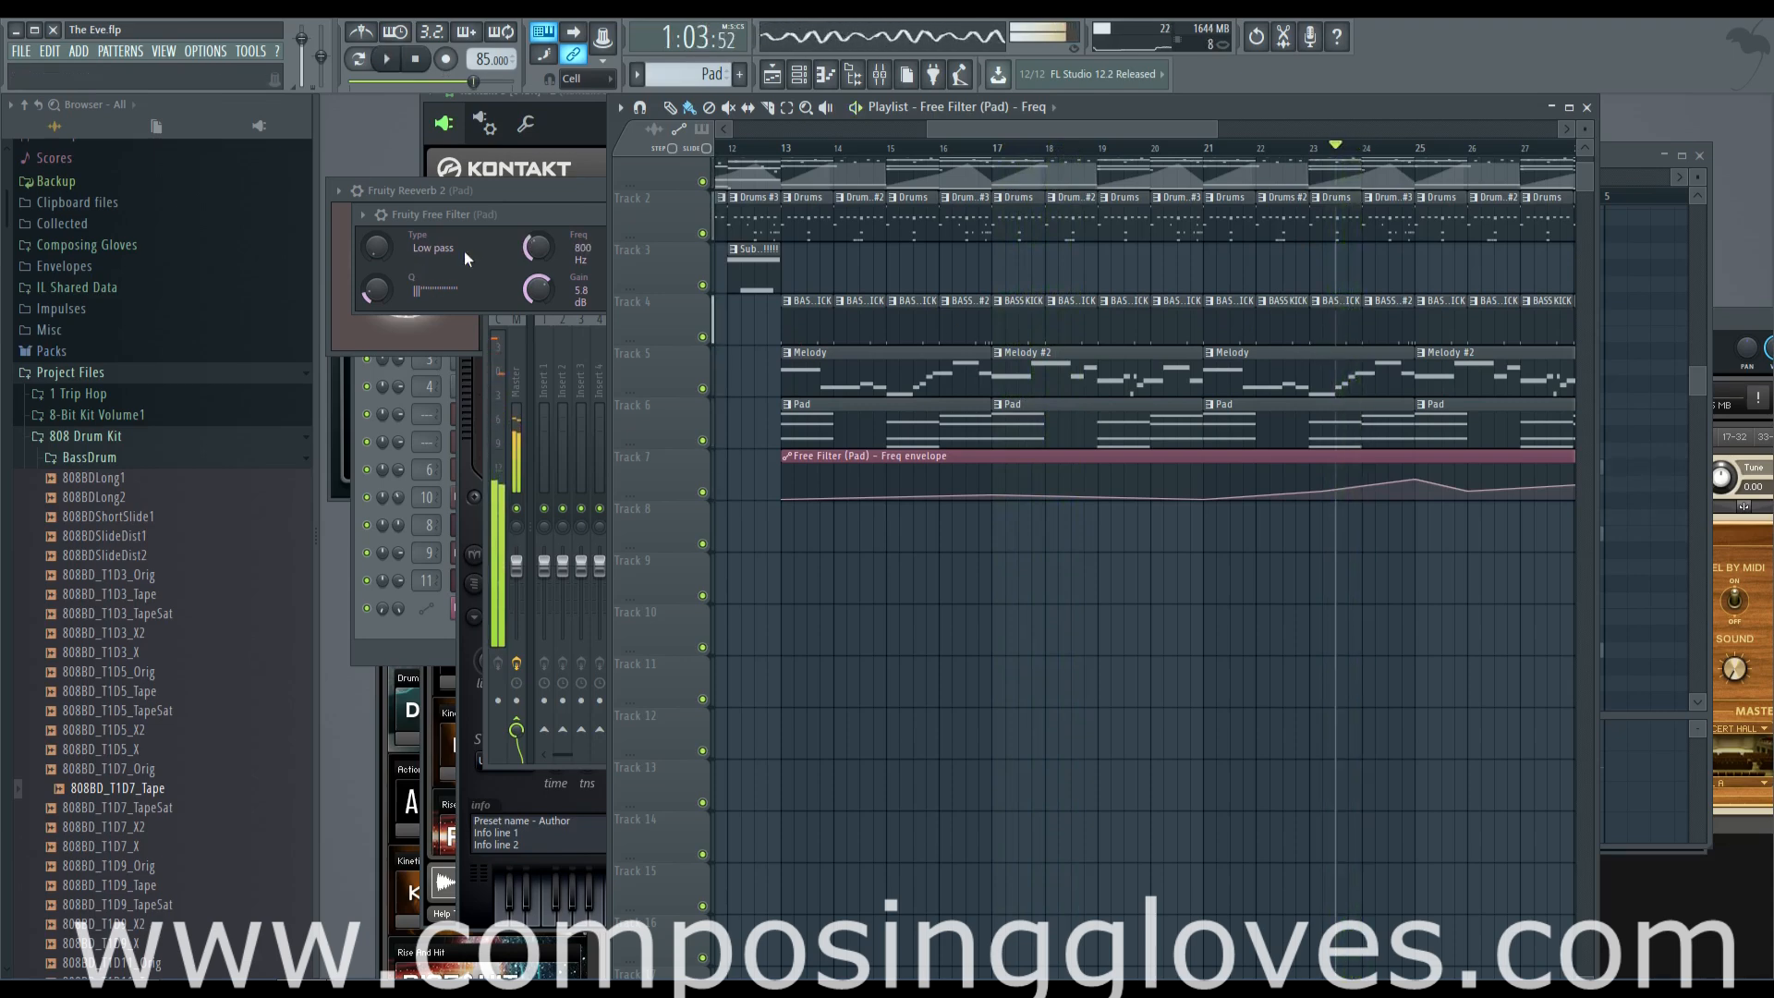
Switch the Pad's Free Filter to High pass and raise its frequency envelope points at bars 13, 17 and 21
{"action": "left_click", "coordinate": [520, 213]}
{"action": "left_click_drag", "start_coordinate": [382, 244], "coordinate": [381, 198]}
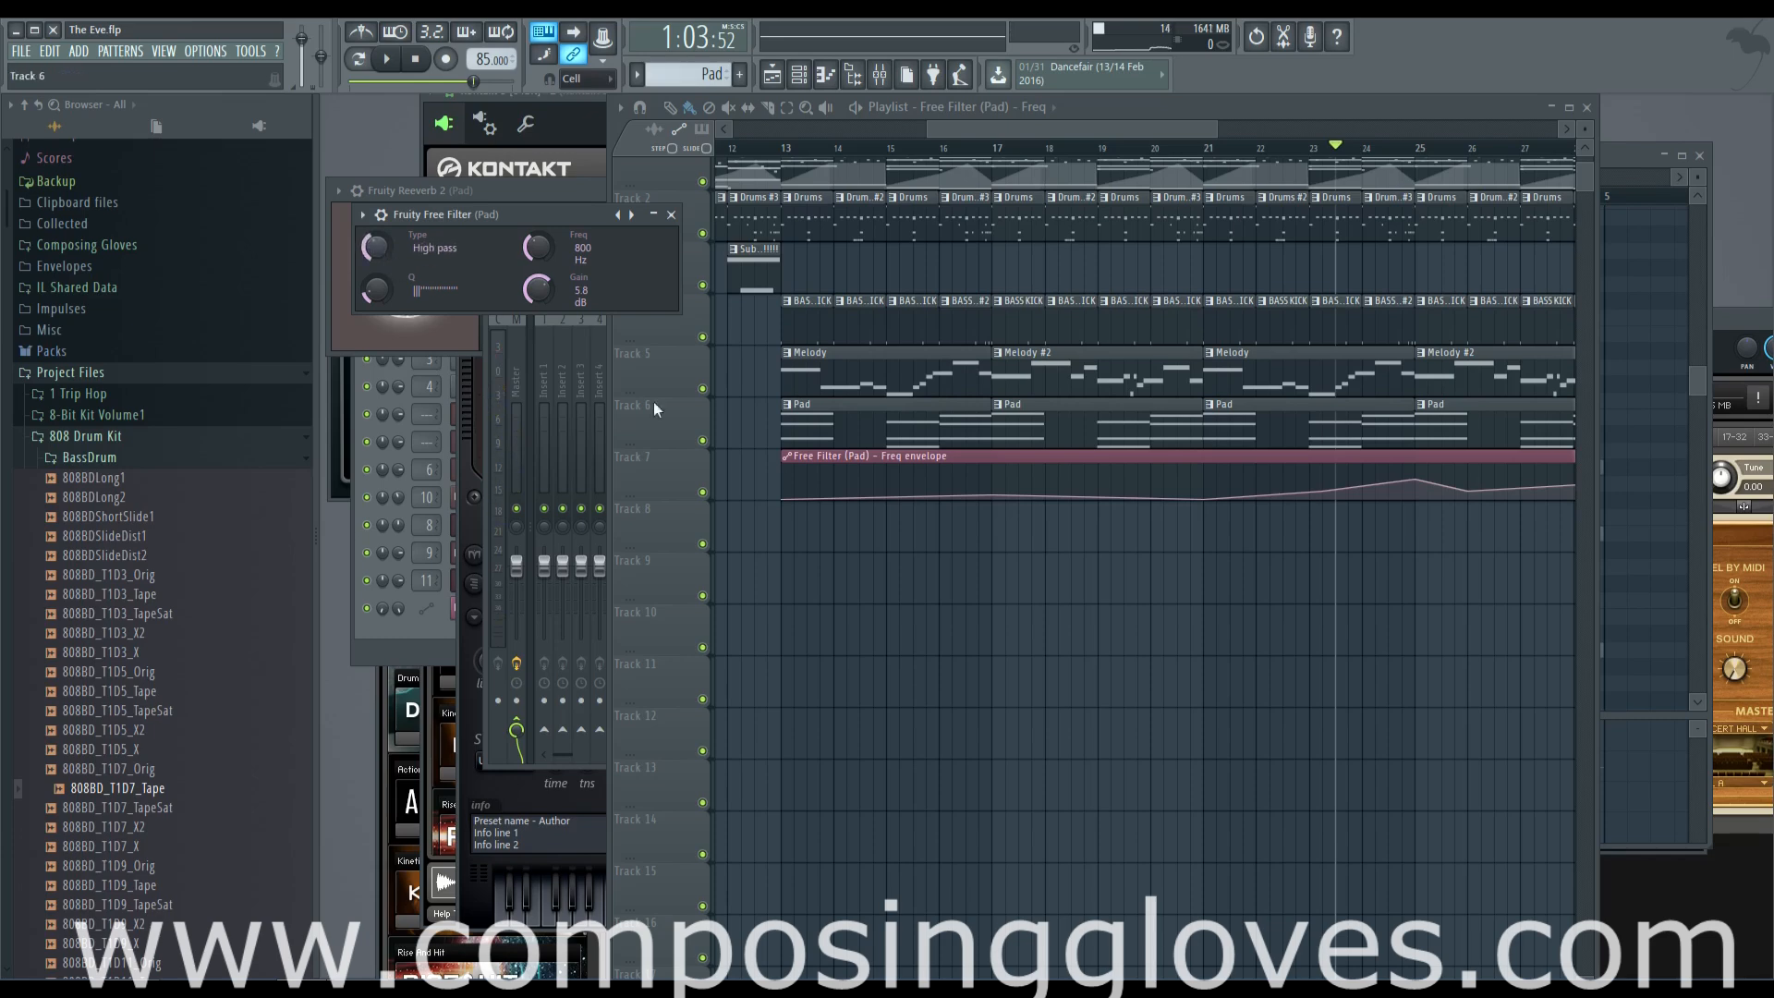
{"action": "left_click_drag", "start_coordinate": [785, 499], "coordinate": [779, 380]}
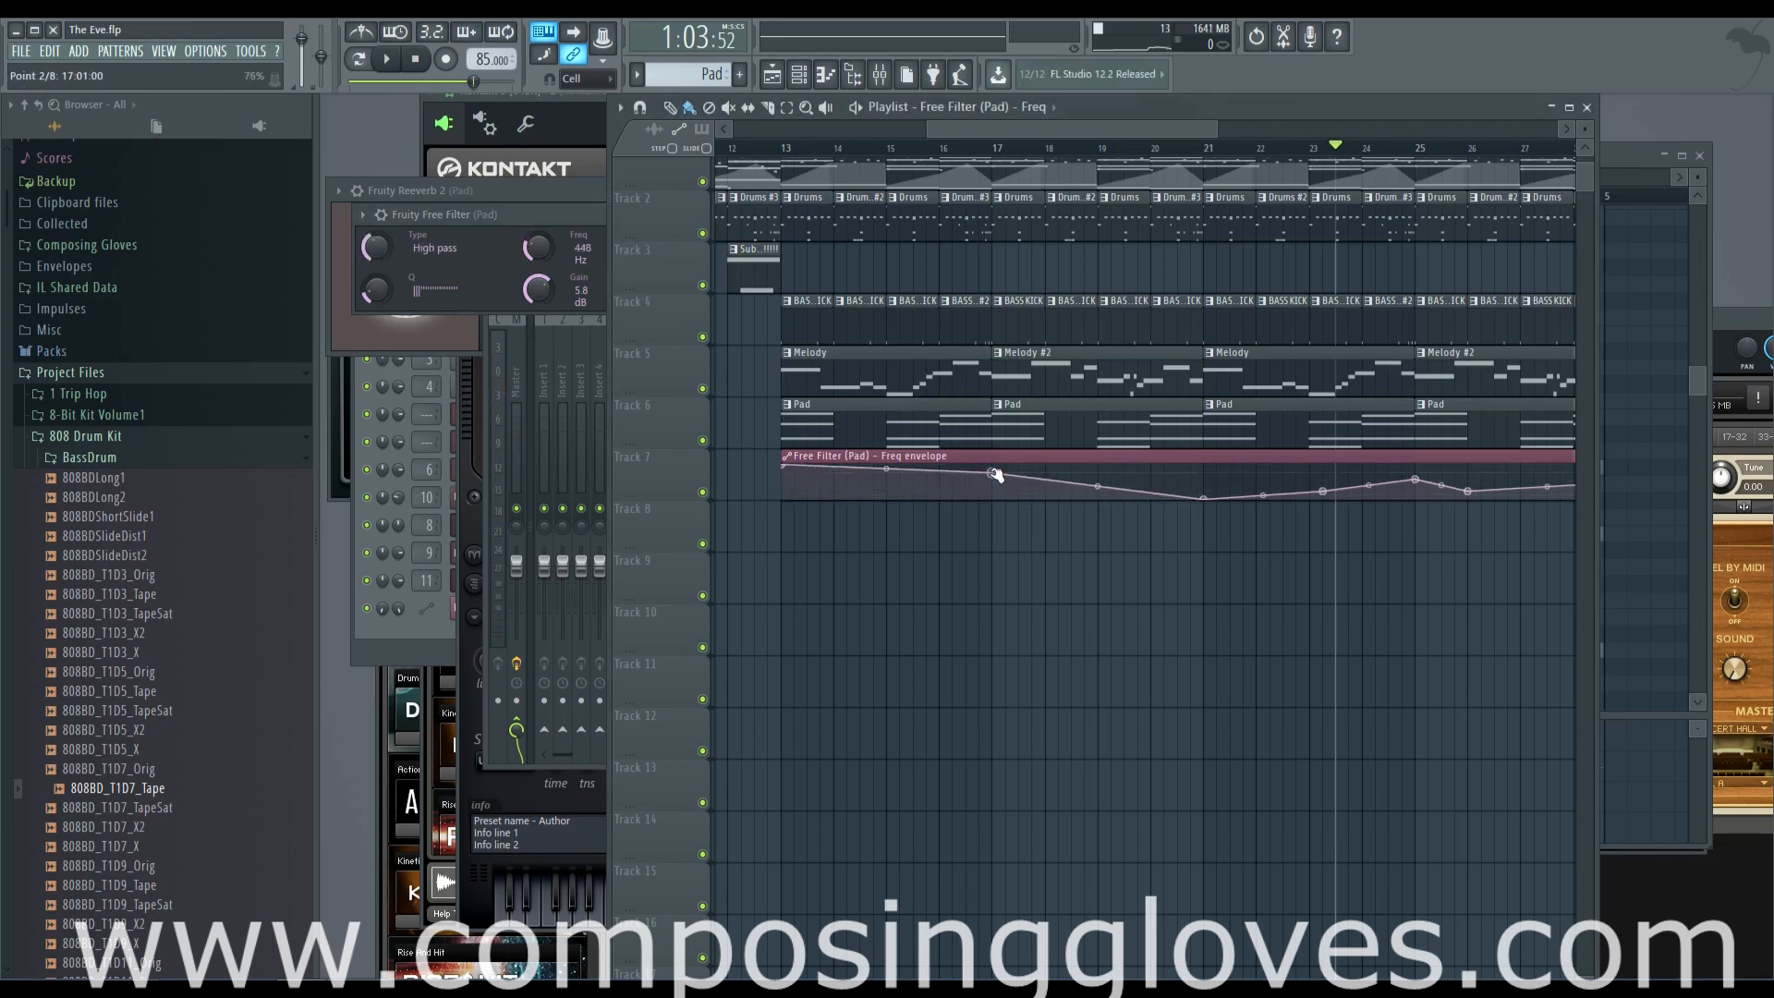
{"action": "left_click", "coordinate": [792, 150]}
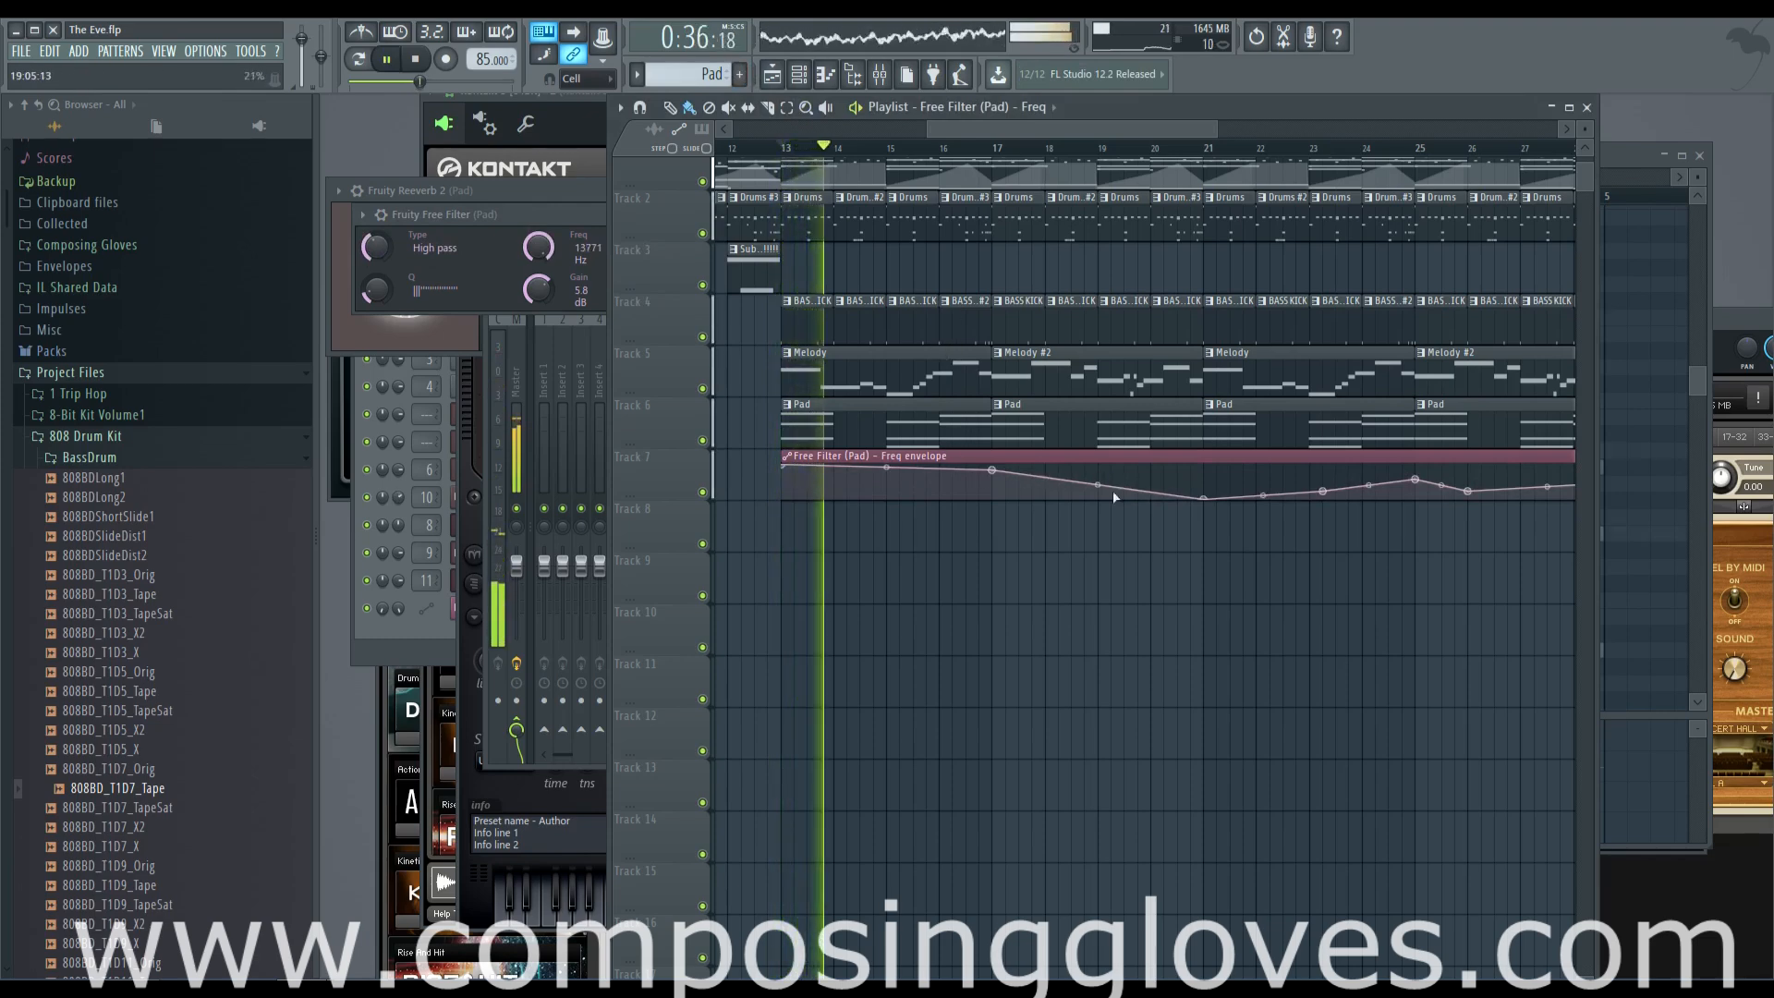
{"action": "left_click_drag", "start_coordinate": [1204, 498], "coordinate": [1206, 443]}
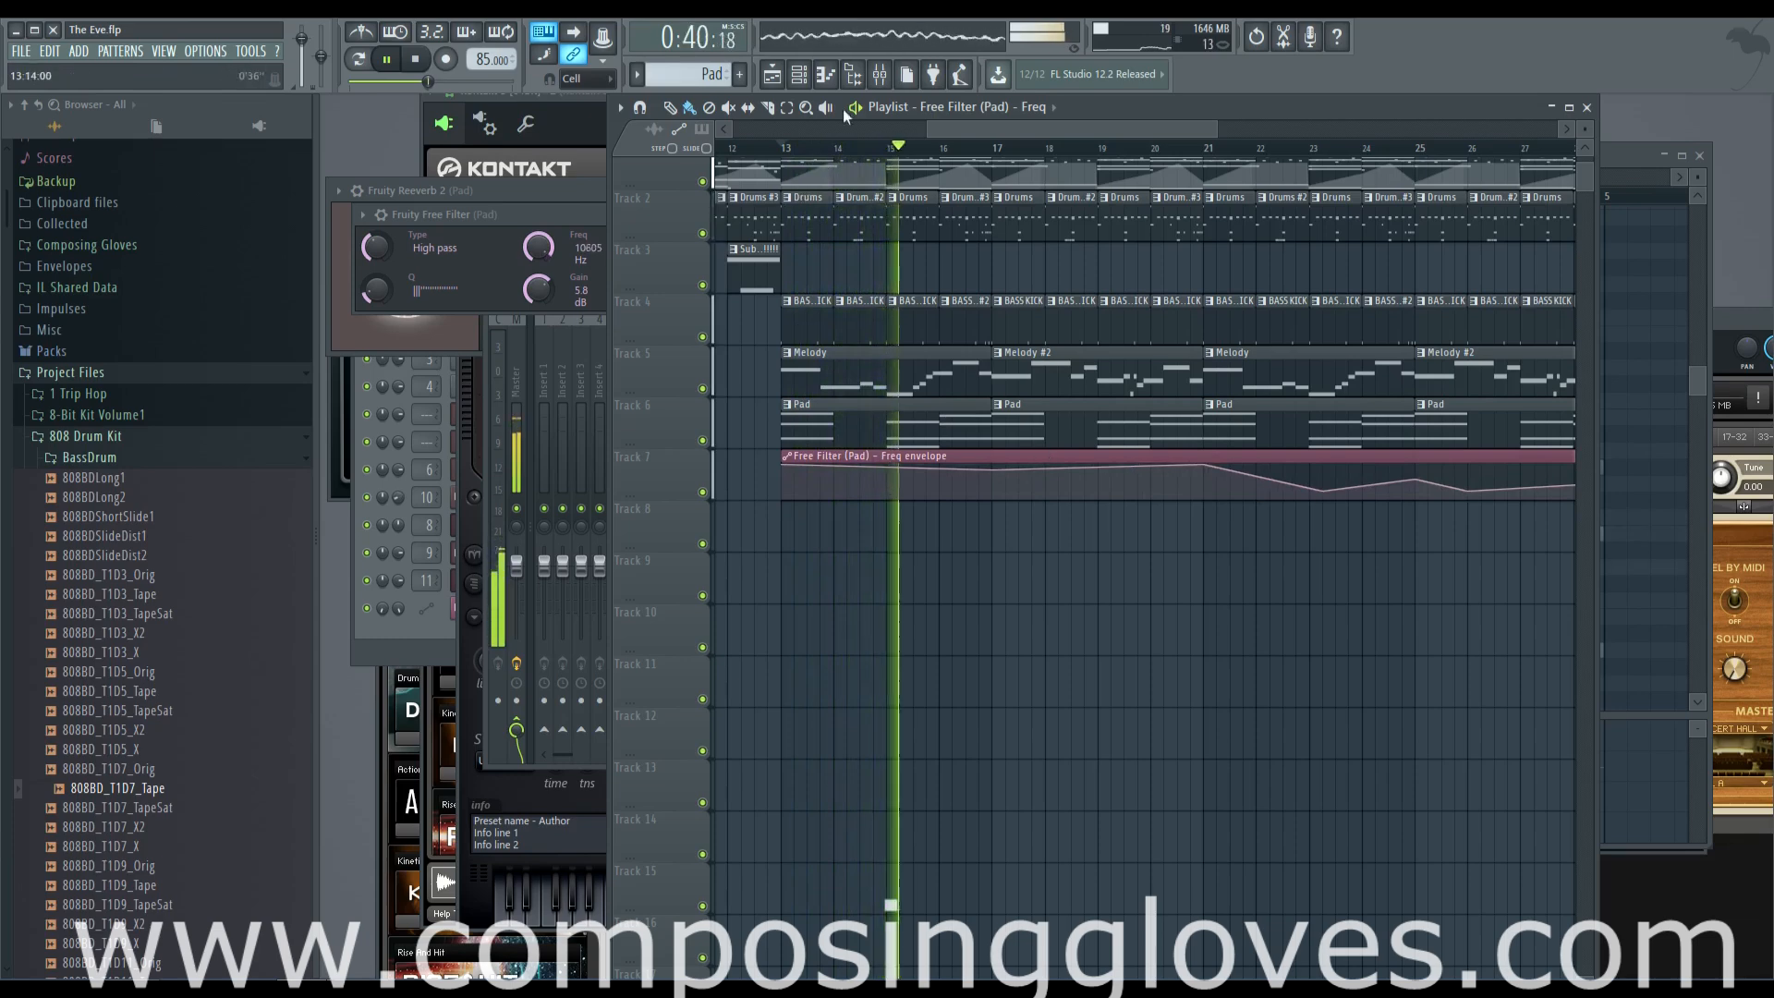
Set the decay of the Pad's Fruity Reeverb 2 to about 2.6 sec and audition the result from bar 13
{"action": "left_click", "coordinate": [879, 75]}
{"action": "key", "text": "space"}
{"action": "left_click", "coordinate": [1403, 353]}
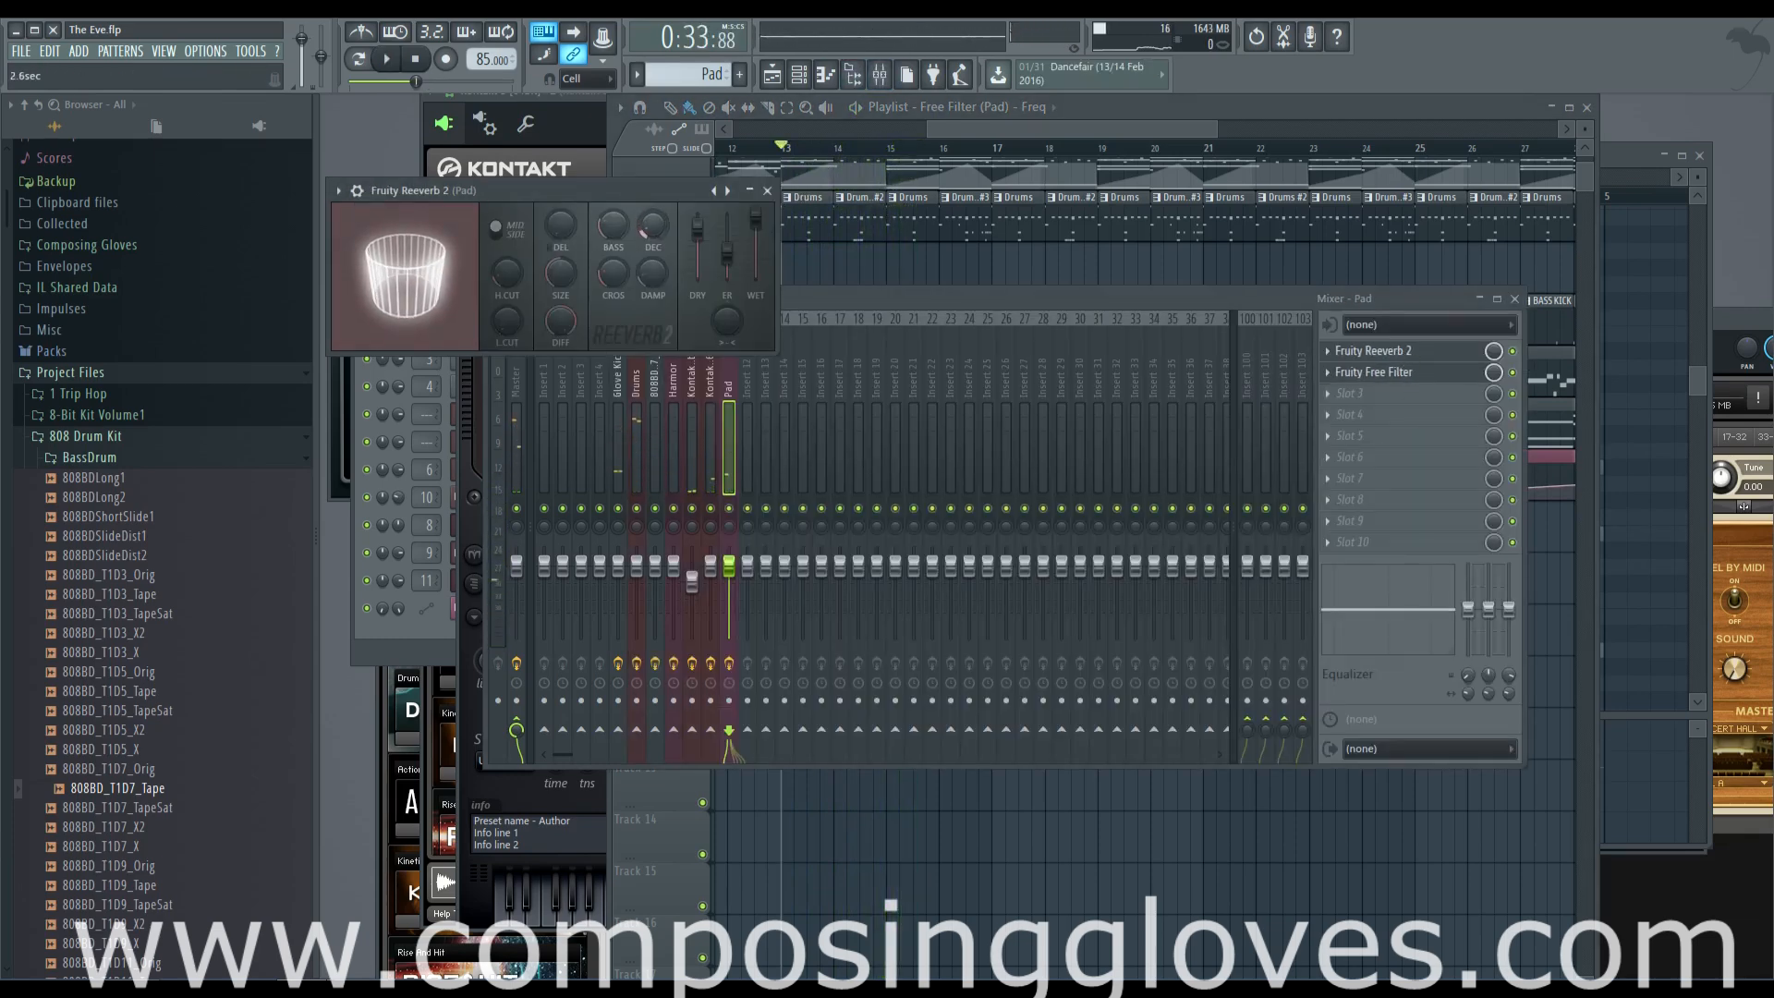
{"action": "left_click", "coordinate": [950, 130]}
{"action": "key", "text": "space"}
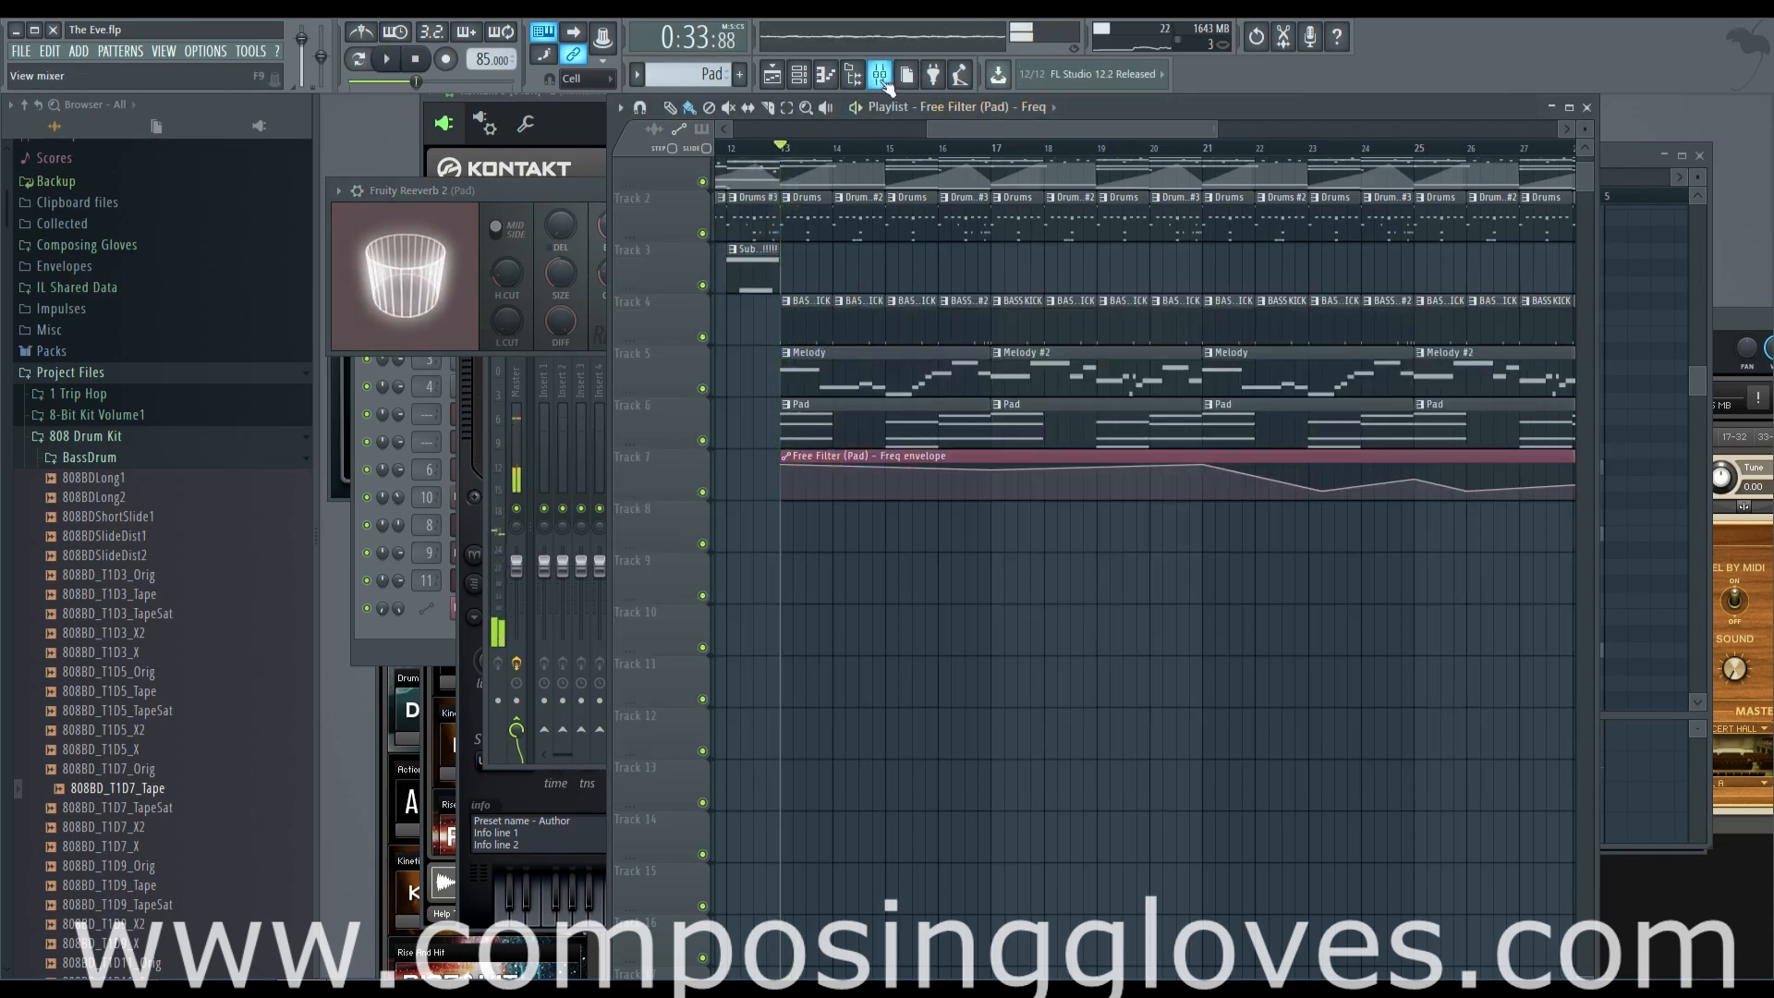
Load Fruity Parametric EQ 2 in the Pad track's third effect slot and lower bands 6 and 7 to cut the highs
{"action": "left_click", "coordinate": [879, 74]}
{"action": "left_click", "coordinate": [1331, 392]}
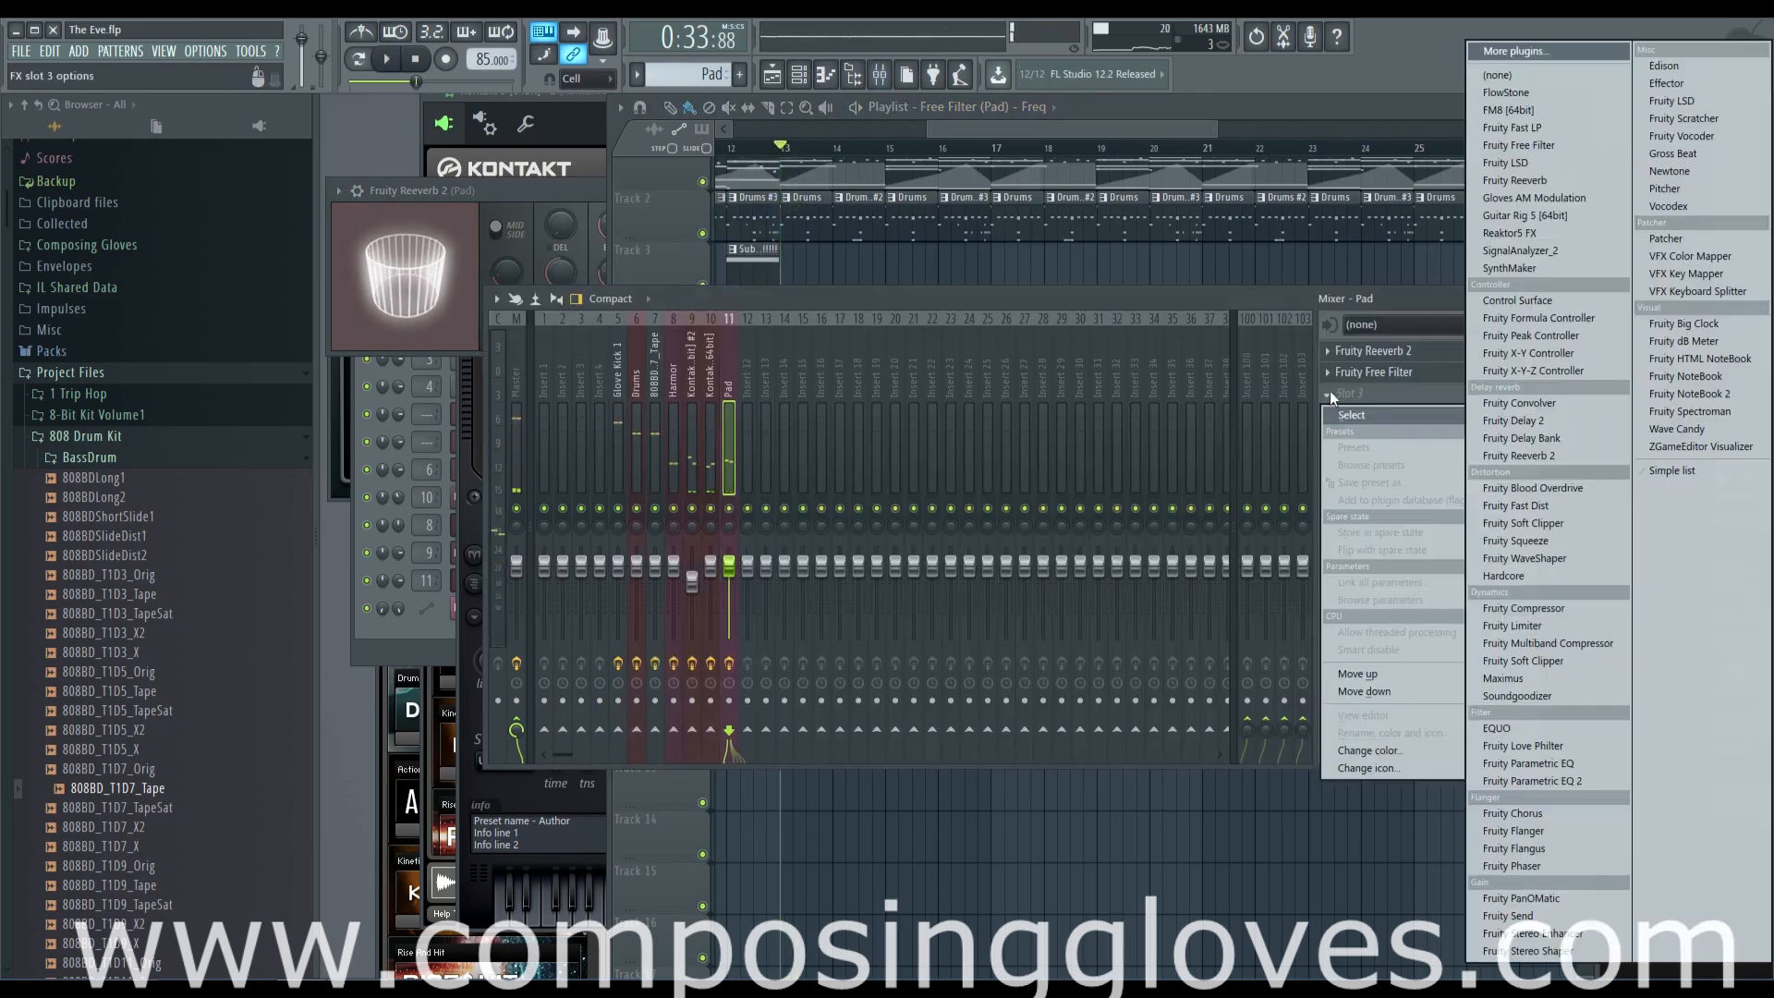
{"action": "left_click", "coordinate": [1579, 781]}
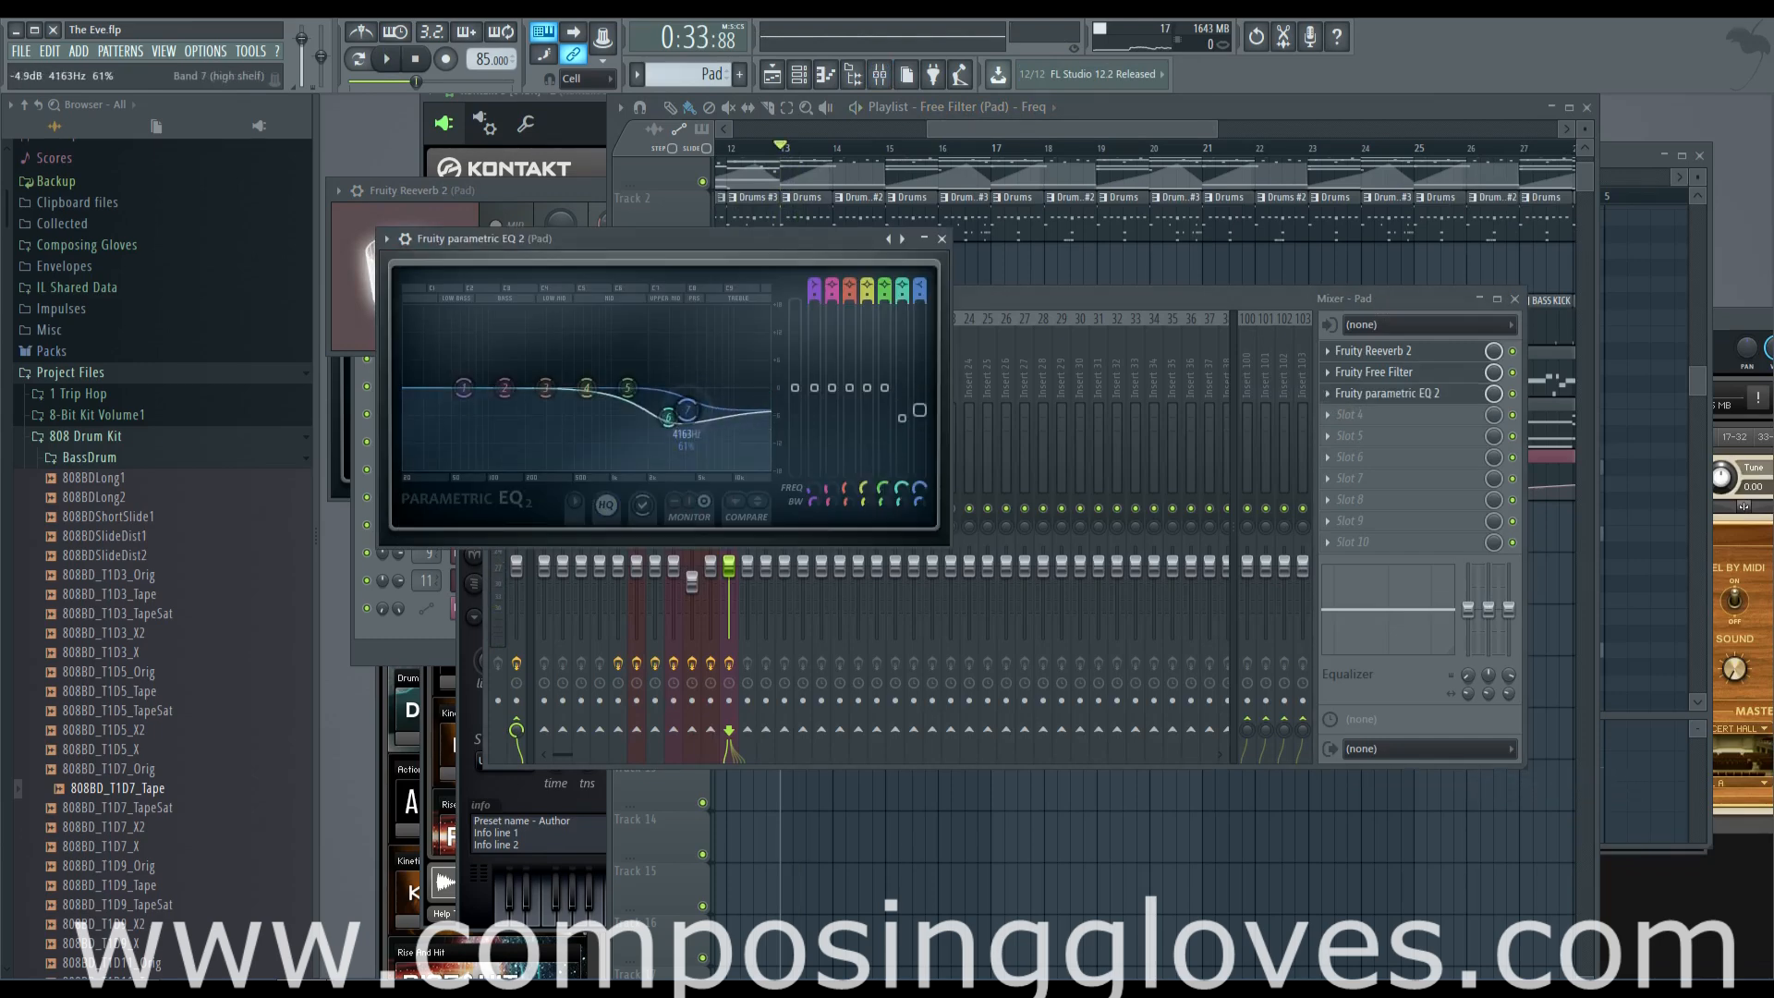
{"action": "left_click_drag", "start_coordinate": [706, 418], "coordinate": [725, 426]}
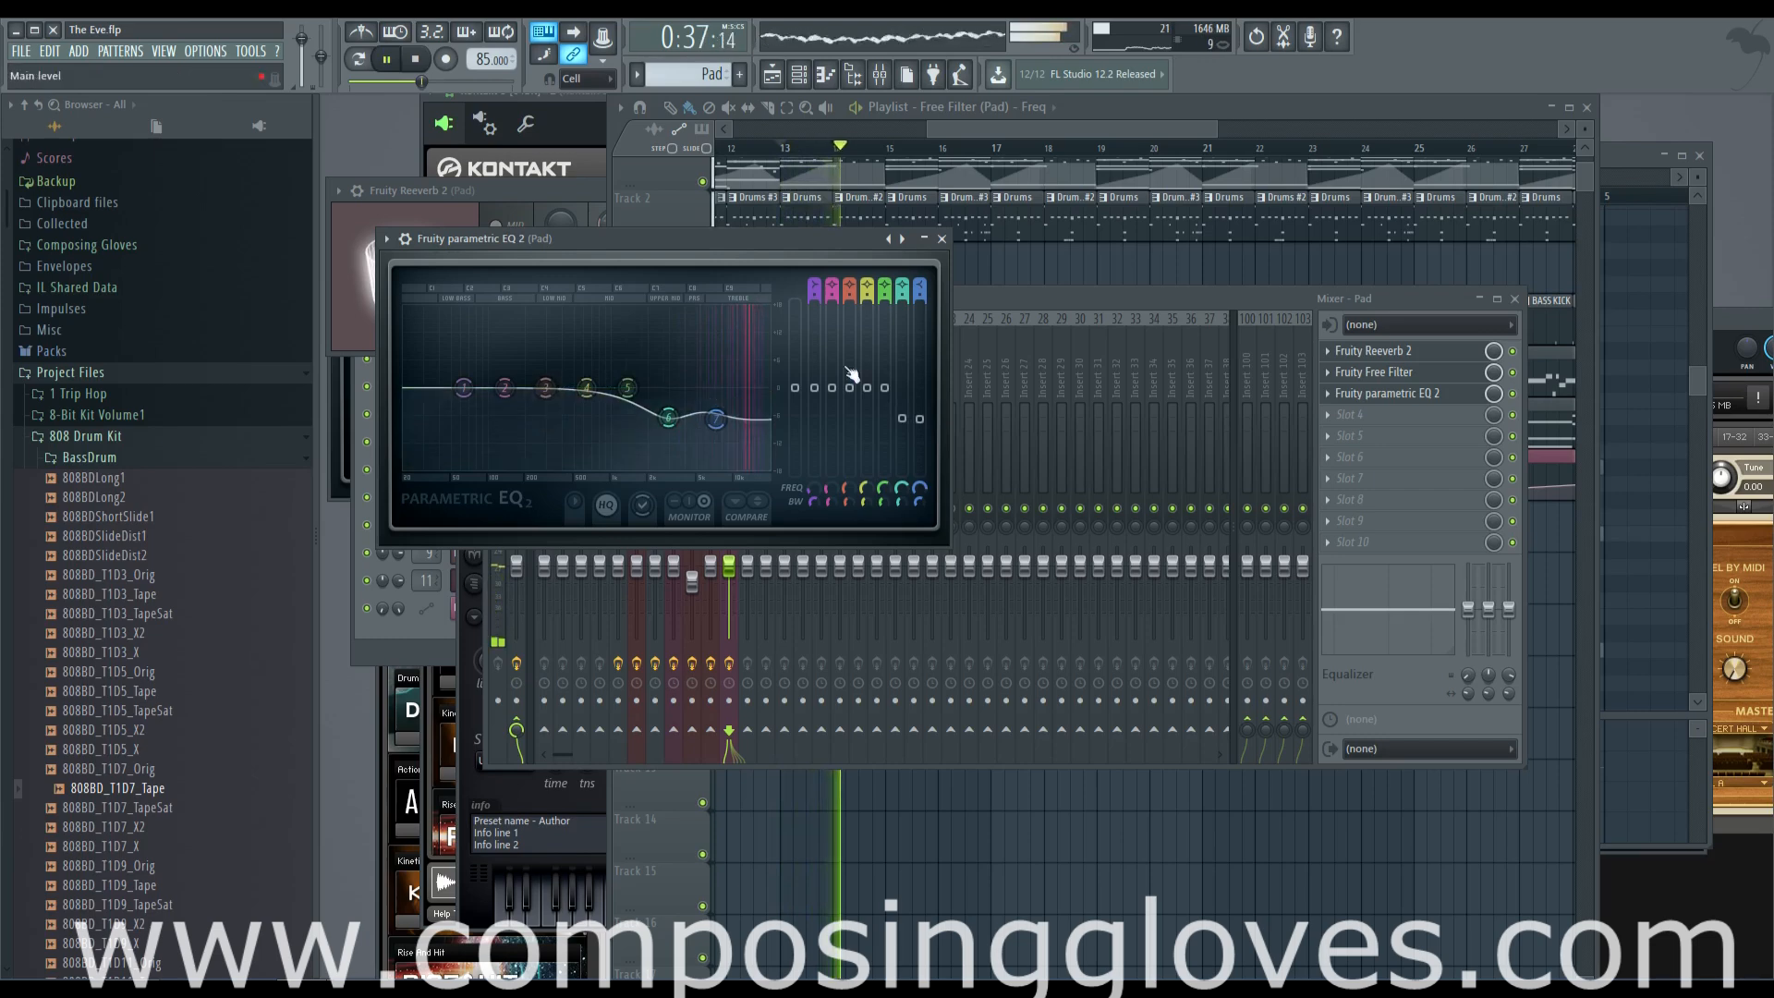
Lower the mixer faders of the Pad and the Kontakt 5 track beside it, setting the Kontakt fader to about 71% (-7.0 dB)
{"action": "left_click", "coordinate": [1048, 126]}
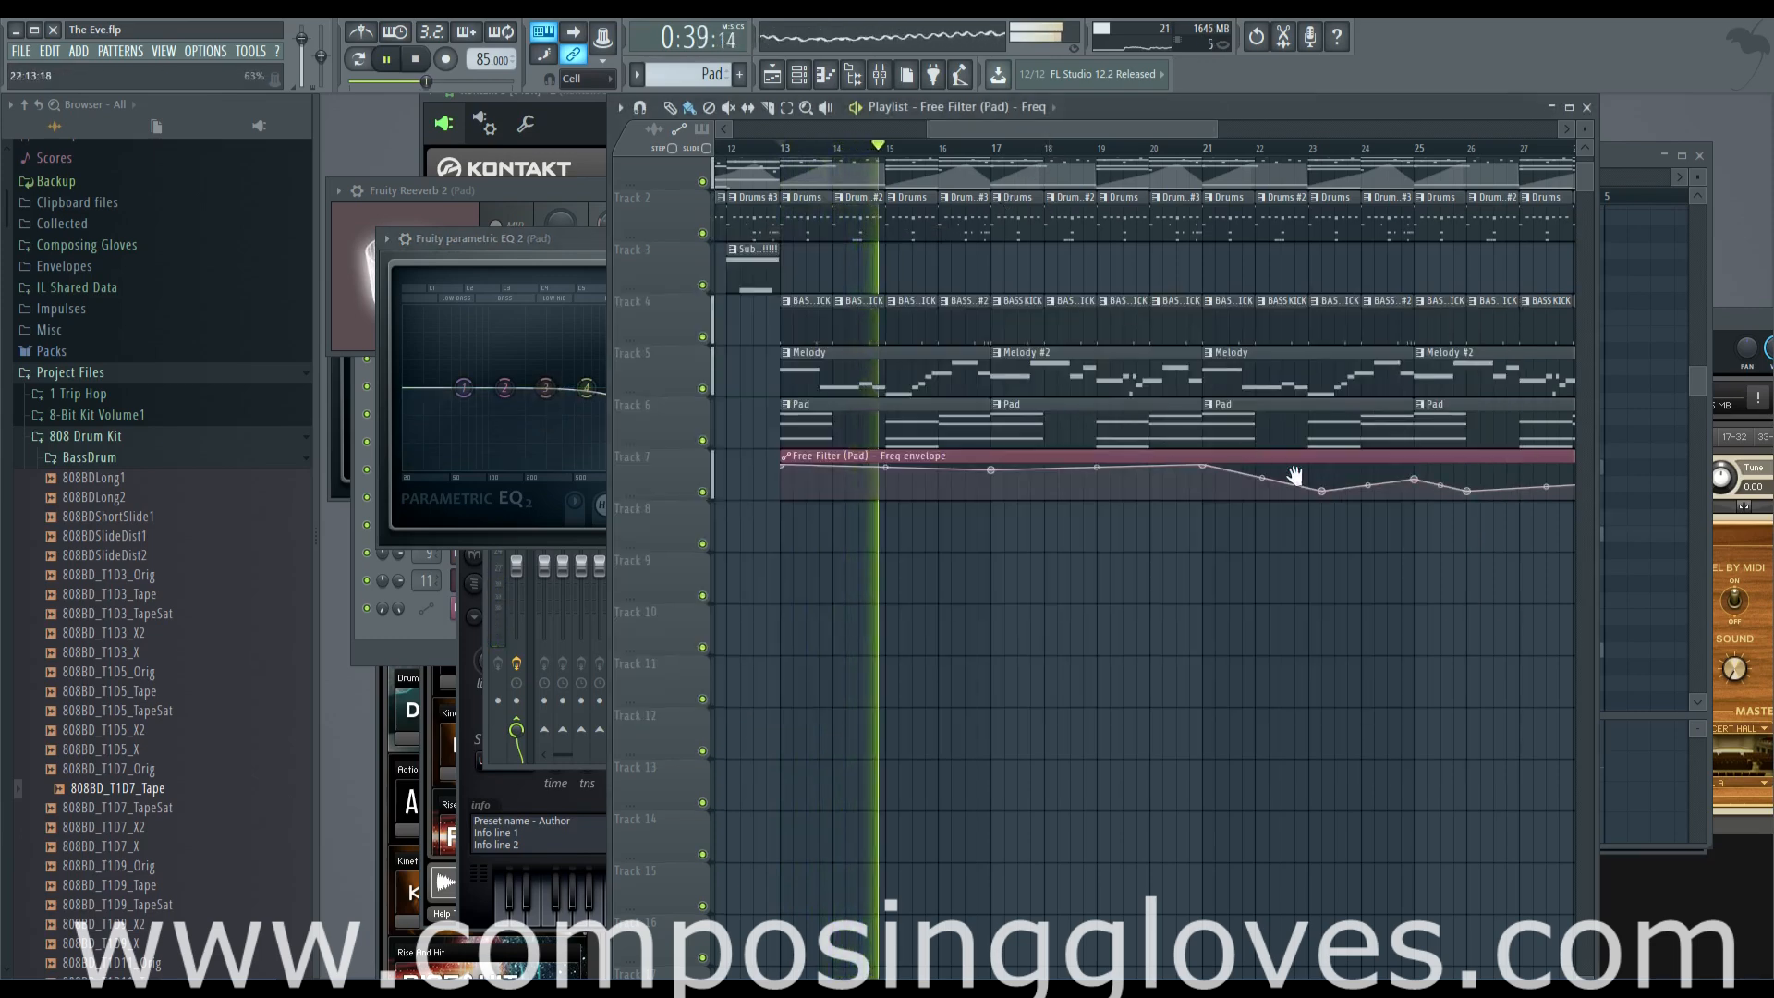
{"action": "left_click_drag", "start_coordinate": [1324, 492], "coordinate": [1131, 490]}
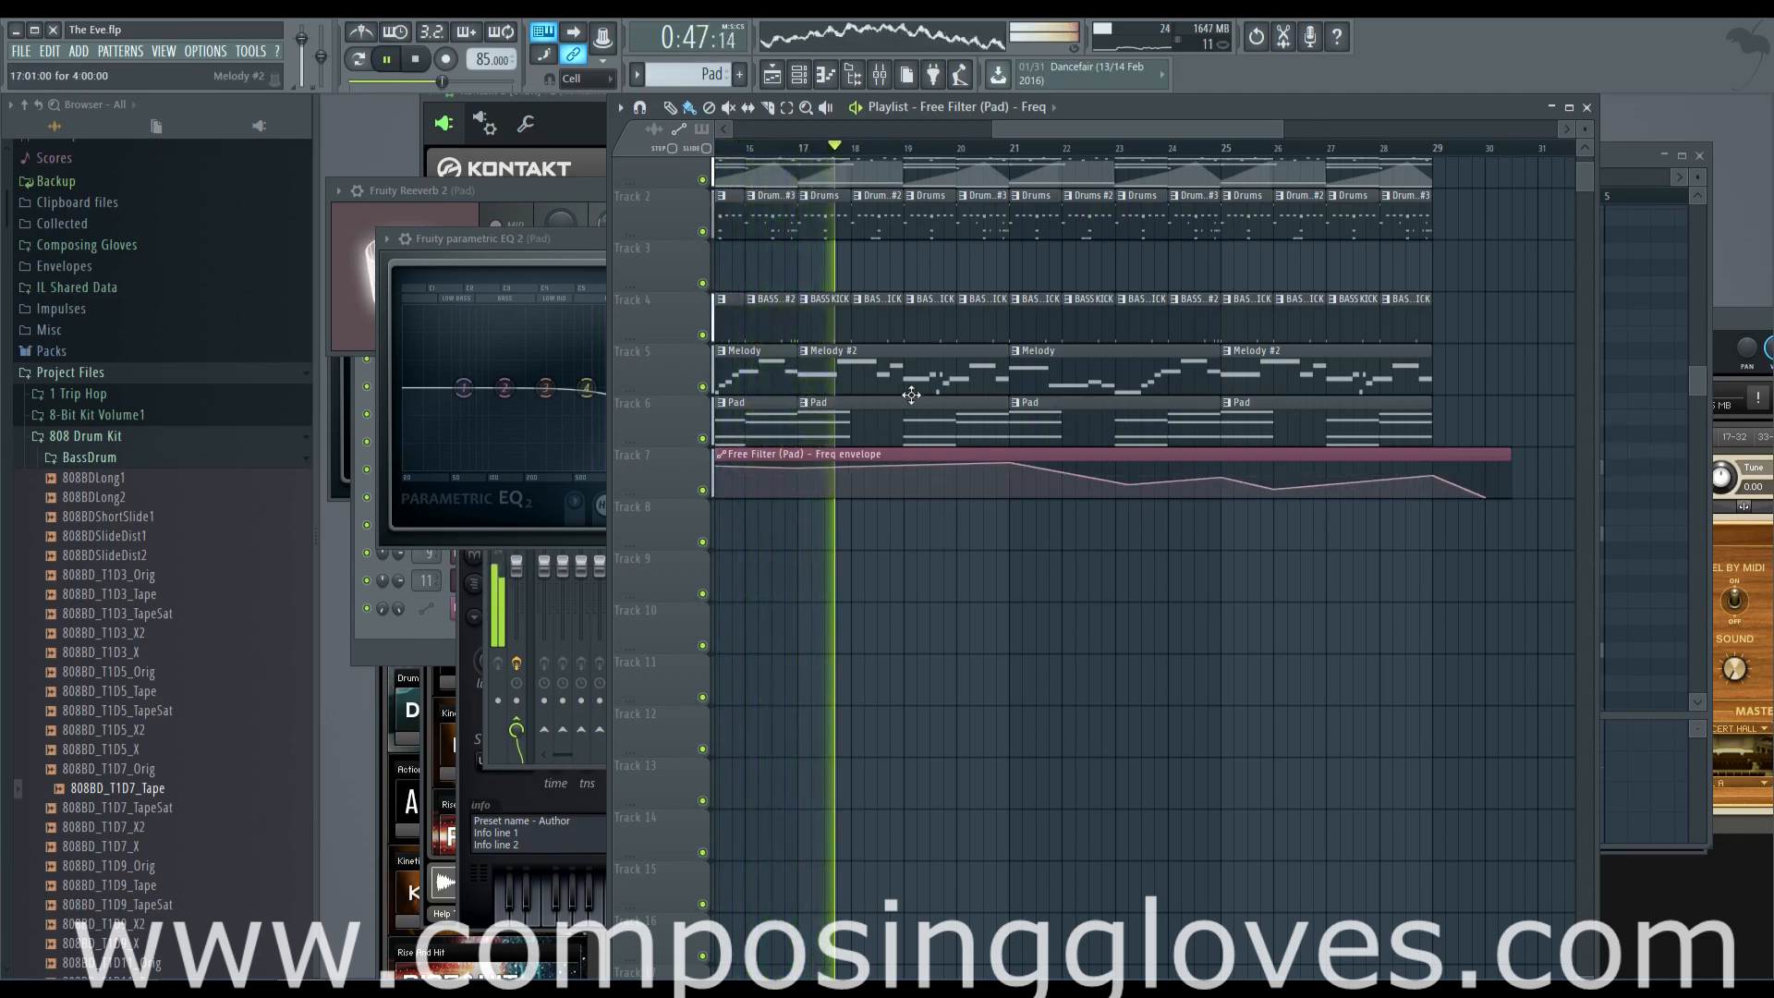
{"action": "scroll", "coordinate": [906, 372], "scroll_direction": "up", "scroll_amount": 2}
{"action": "key", "text": "F9"}
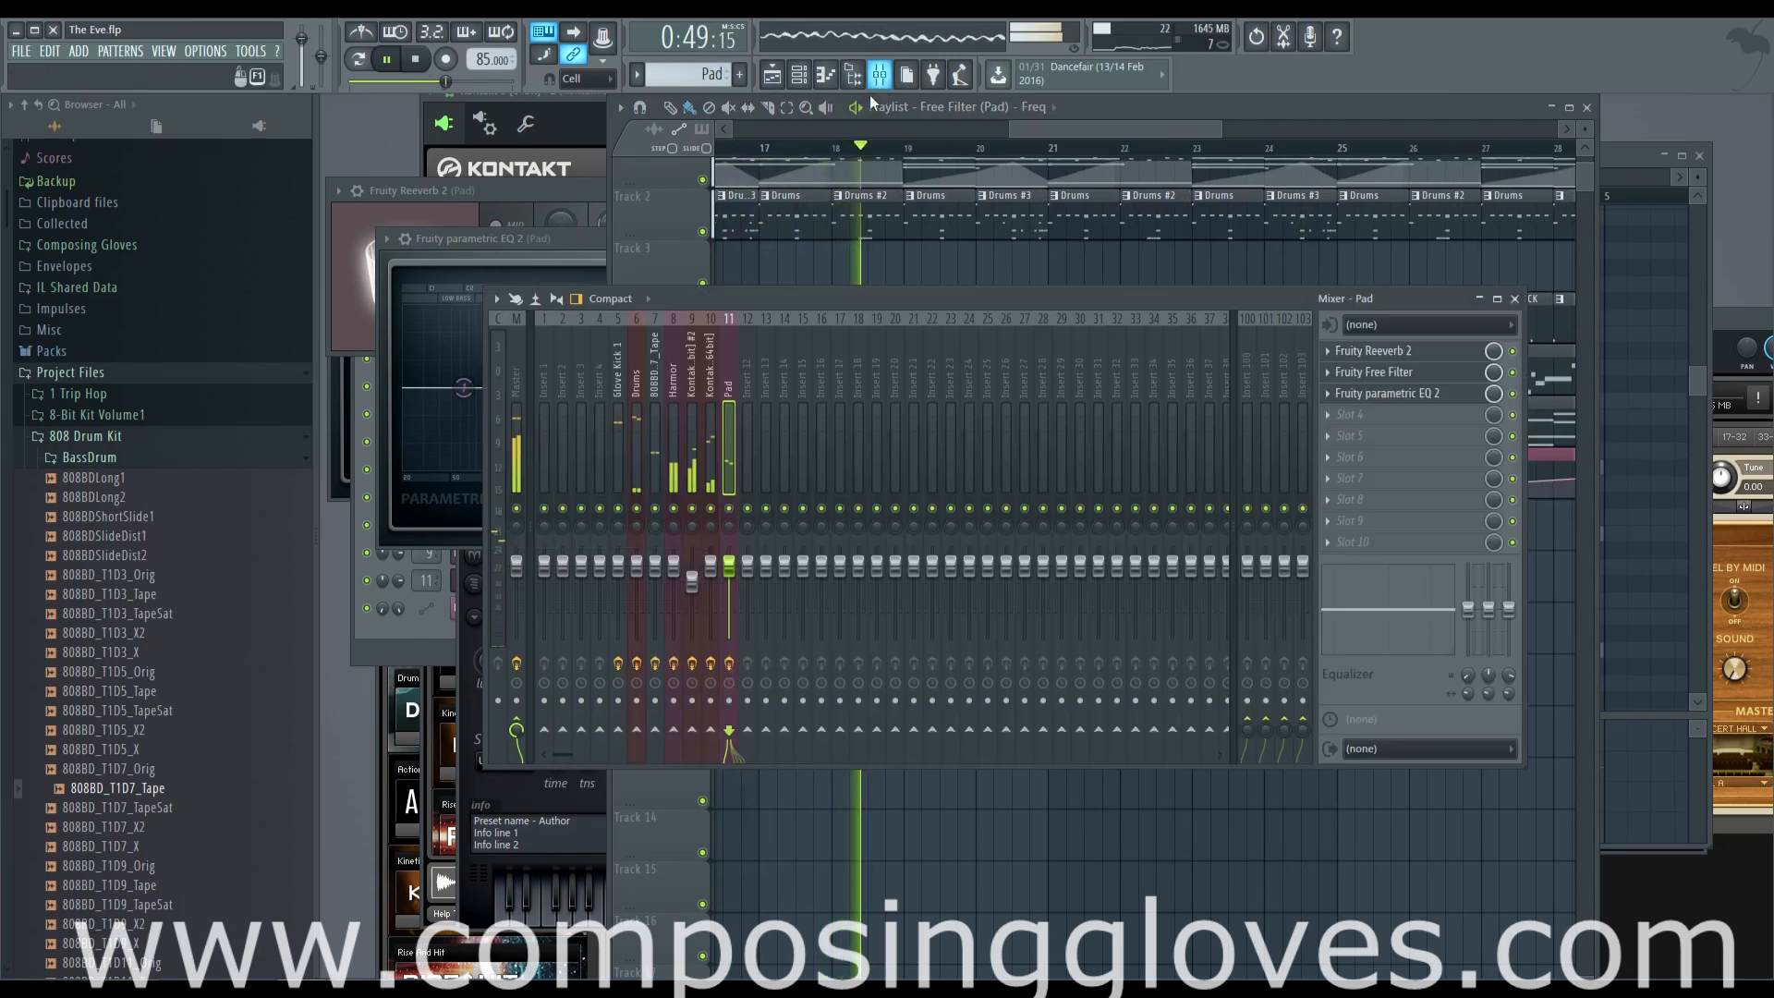
{"action": "left_click_drag", "start_coordinate": [729, 601], "coordinate": [711, 588]}
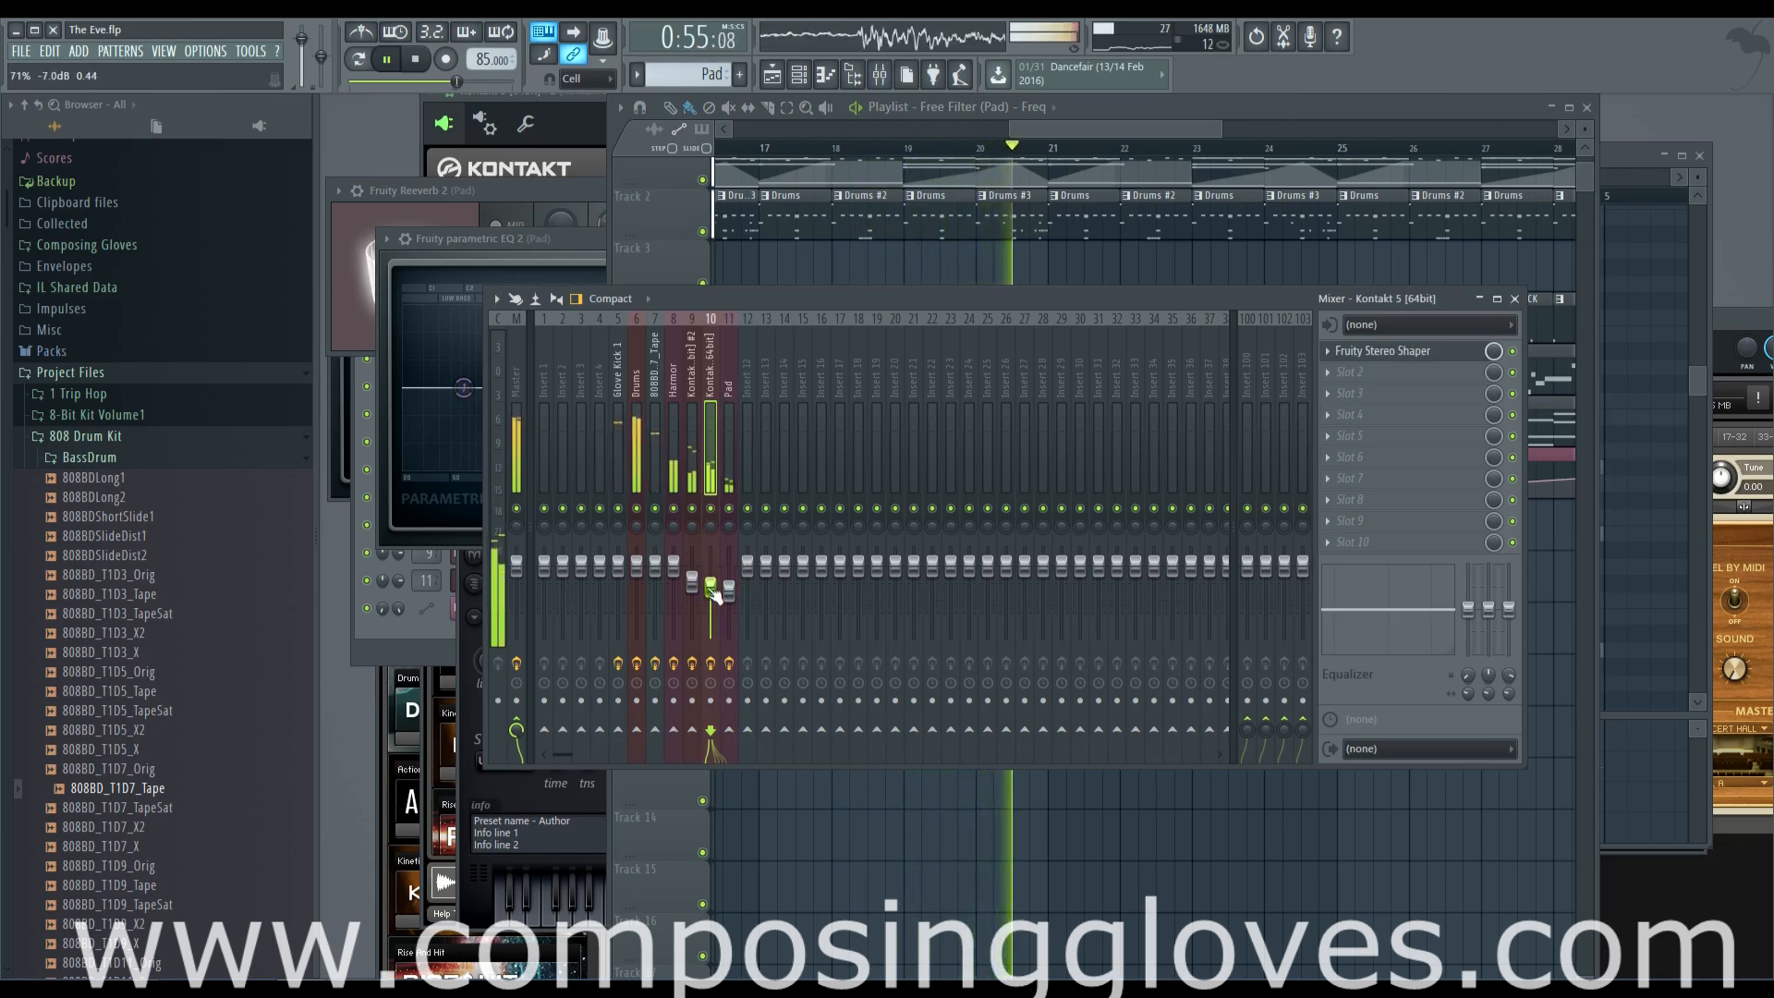
{"action": "left_click", "coordinate": [637, 567]}
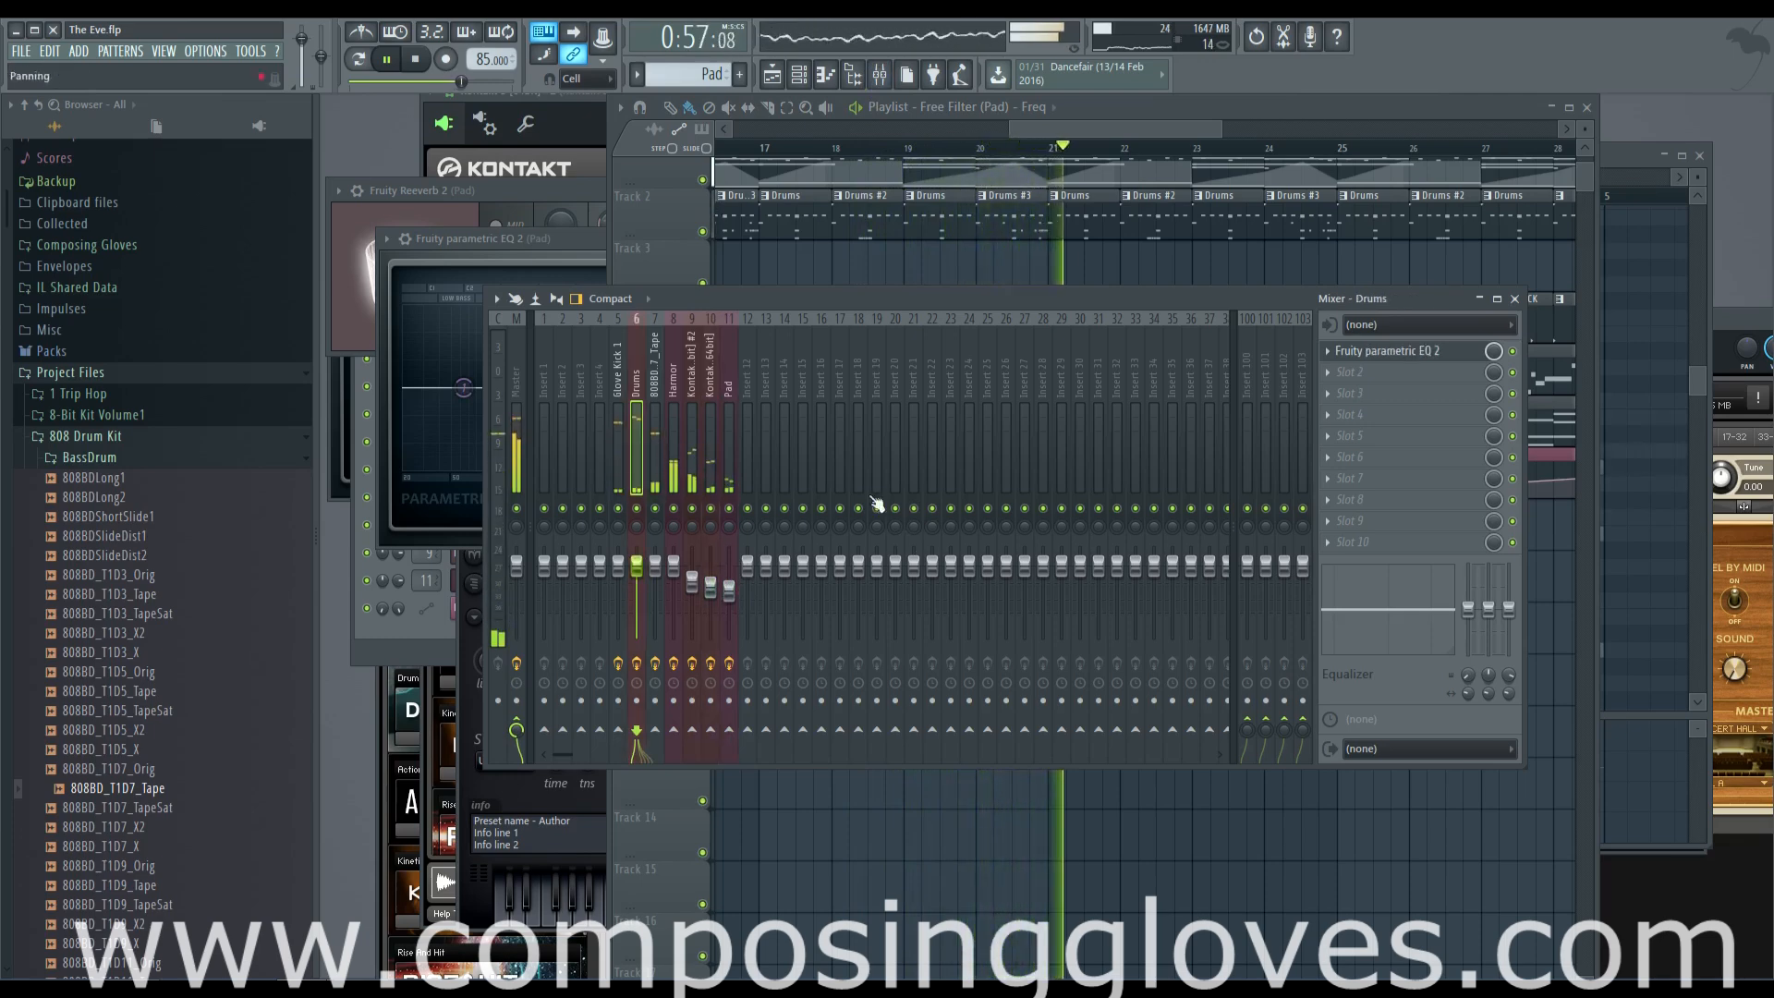
Lower bands 2 to 5 in the Pad's Fruity Parametric EQ 2 to cut its mids, shifting band 5 to about 1439 Hz
{"action": "left_click", "coordinate": [1070, 130]}
{"action": "left_click_drag", "start_coordinate": [1070, 130], "coordinate": [1109, 131]}
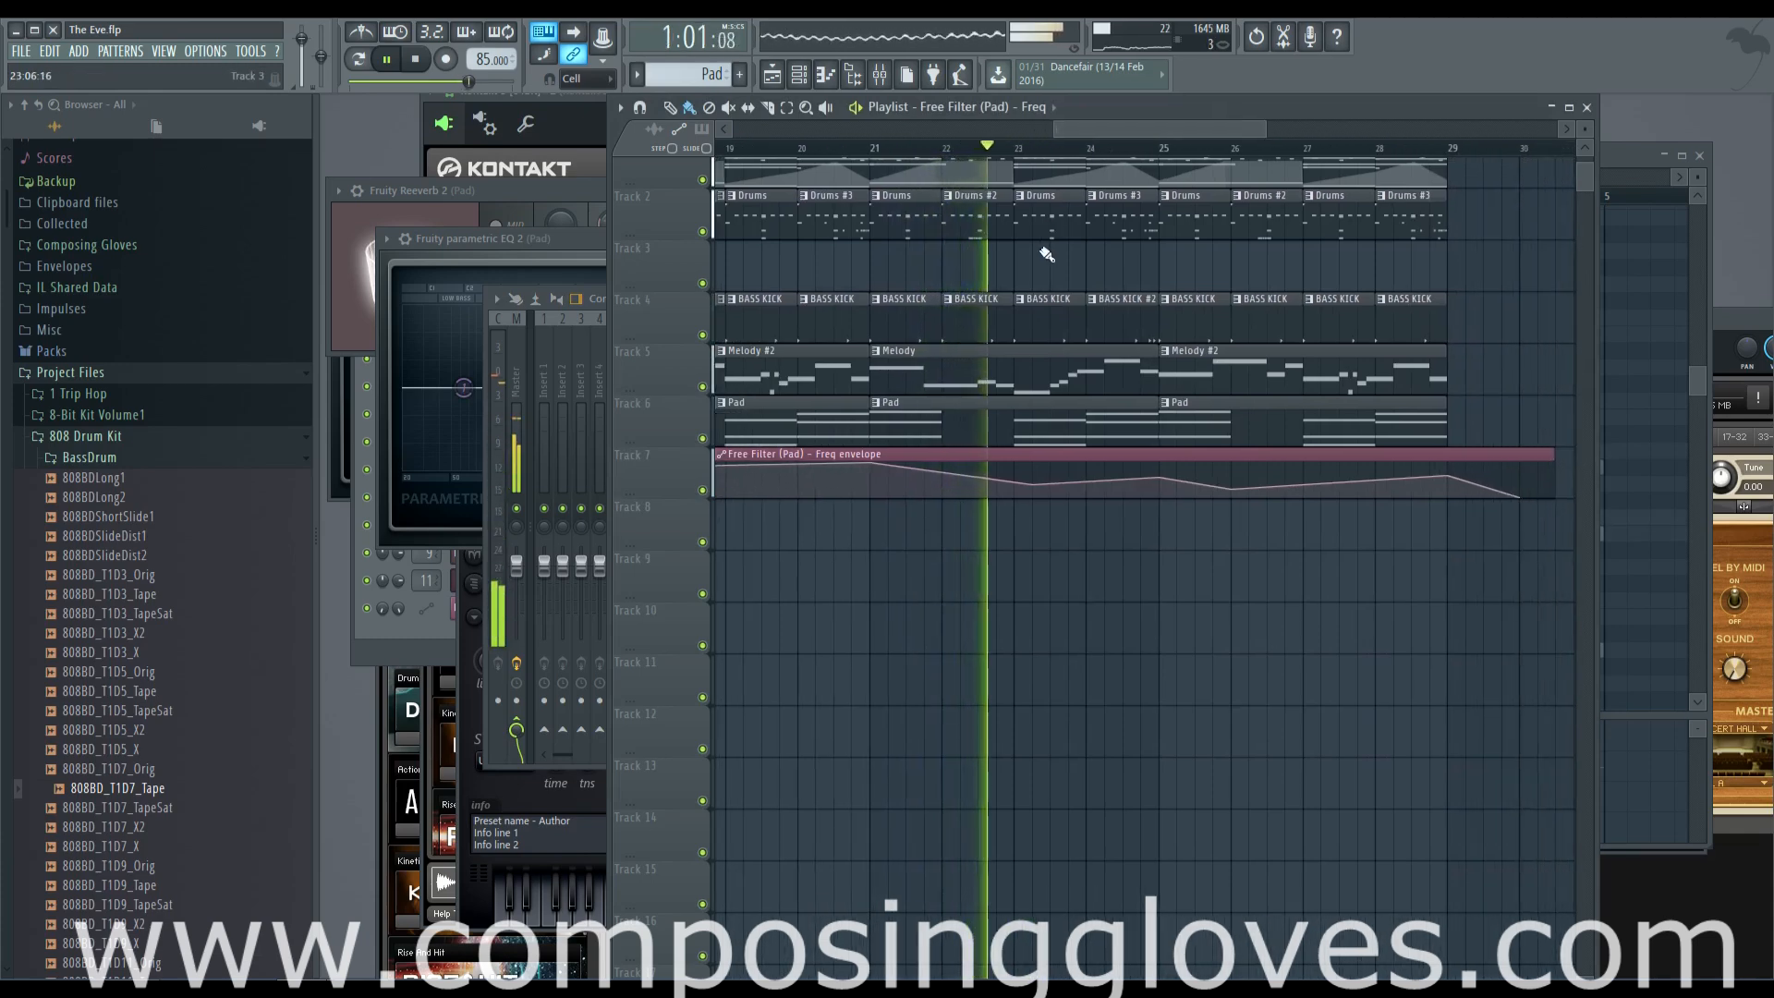
{"action": "scroll", "coordinate": [1041, 255], "scroll_direction": "down", "scroll_amount": 1}
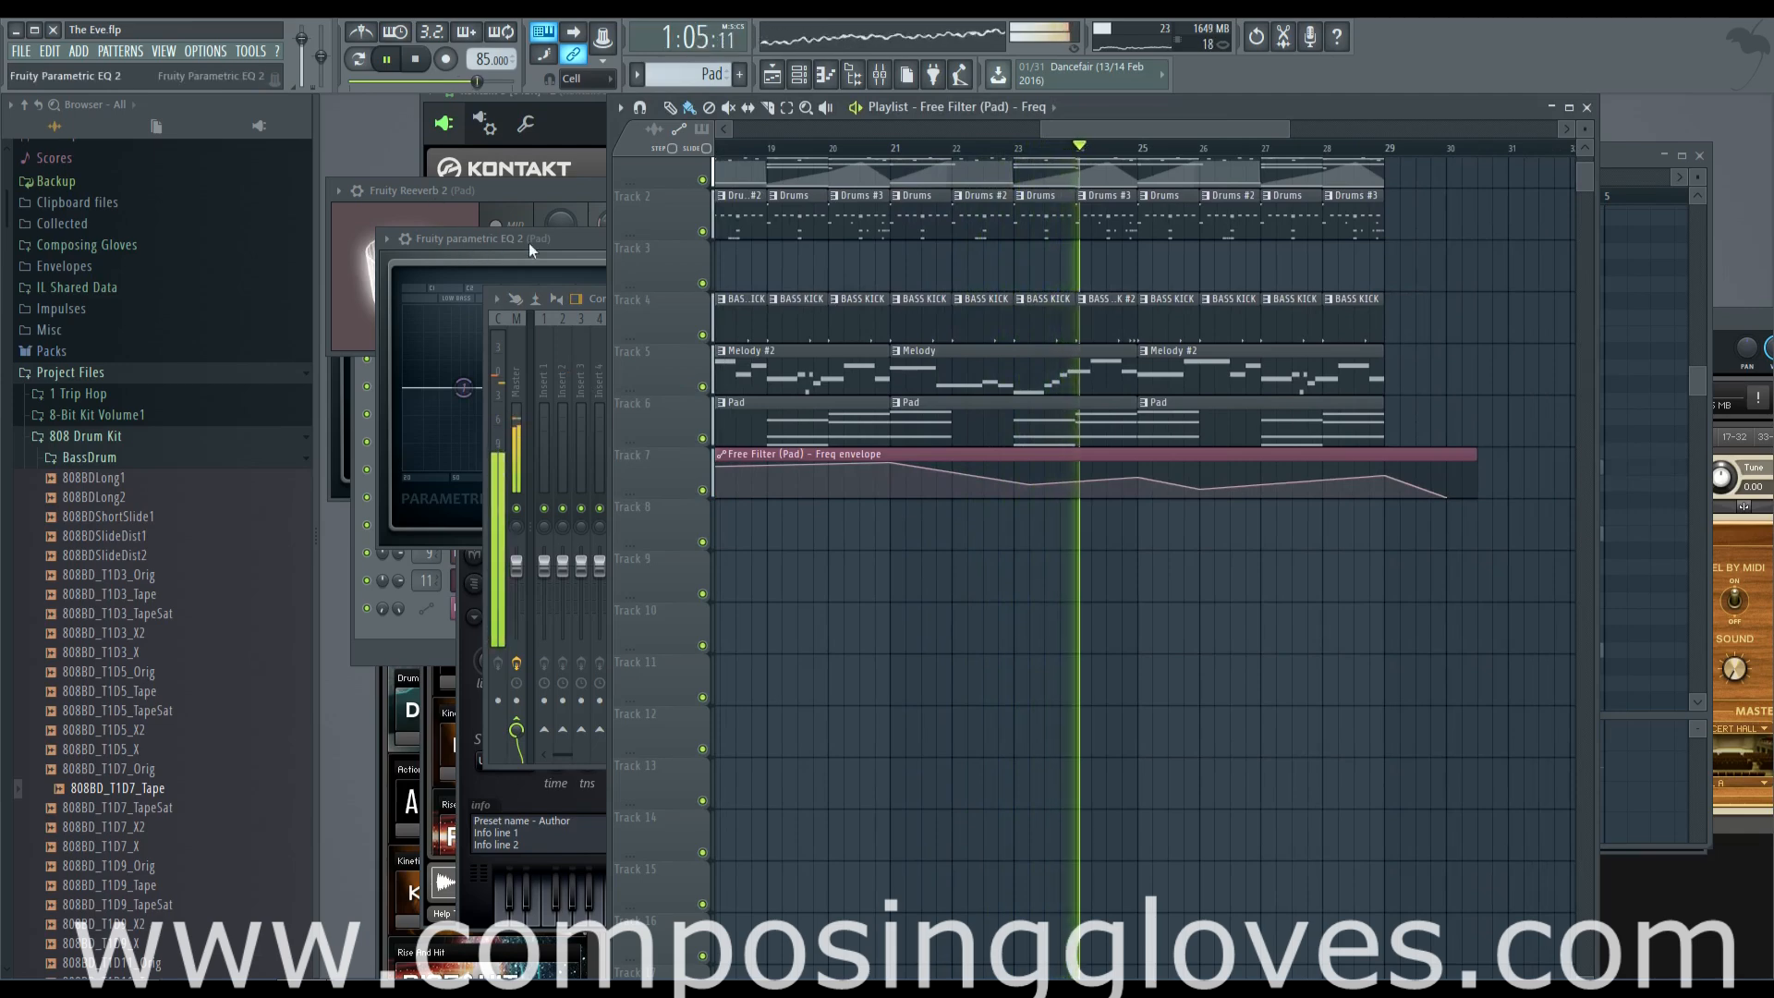
{"action": "left_click", "coordinate": [597, 238]}
{"action": "left_click_drag", "start_coordinate": [629, 389], "coordinate": [511, 394]}
{"action": "left_click_drag", "start_coordinate": [589, 408], "coordinate": [627, 409]}
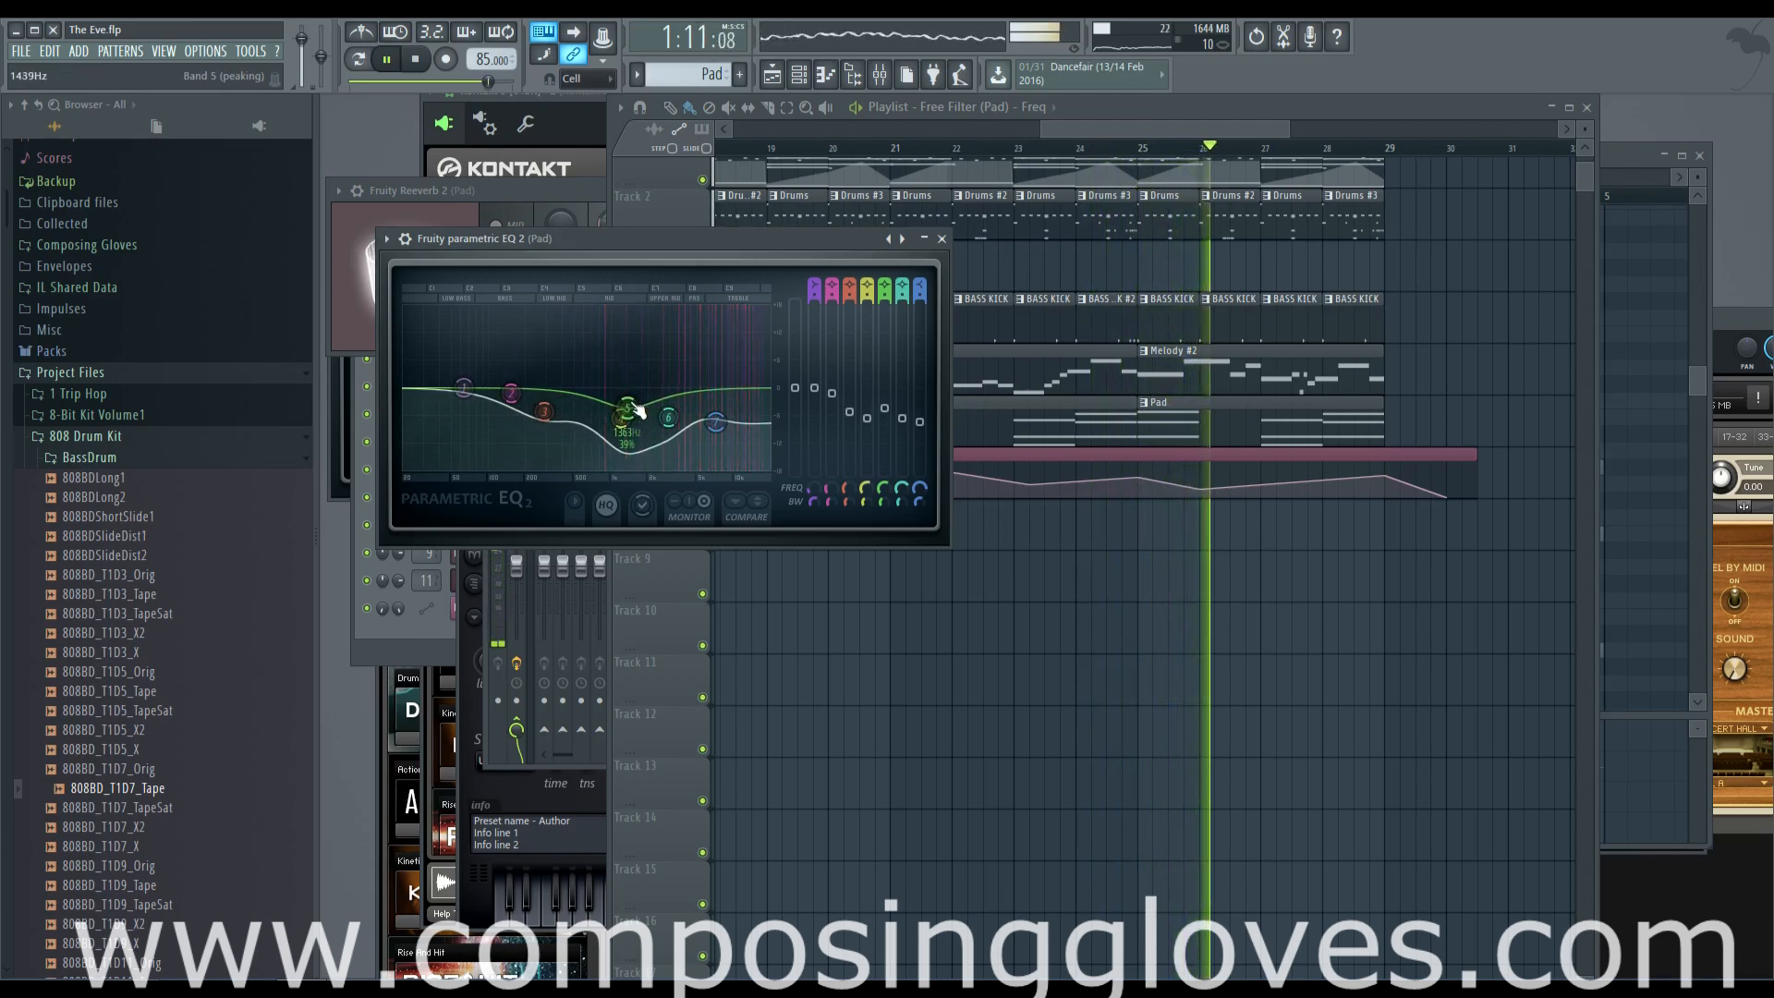
{"action": "left_click_drag", "start_coordinate": [620, 421], "coordinate": [617, 415]}
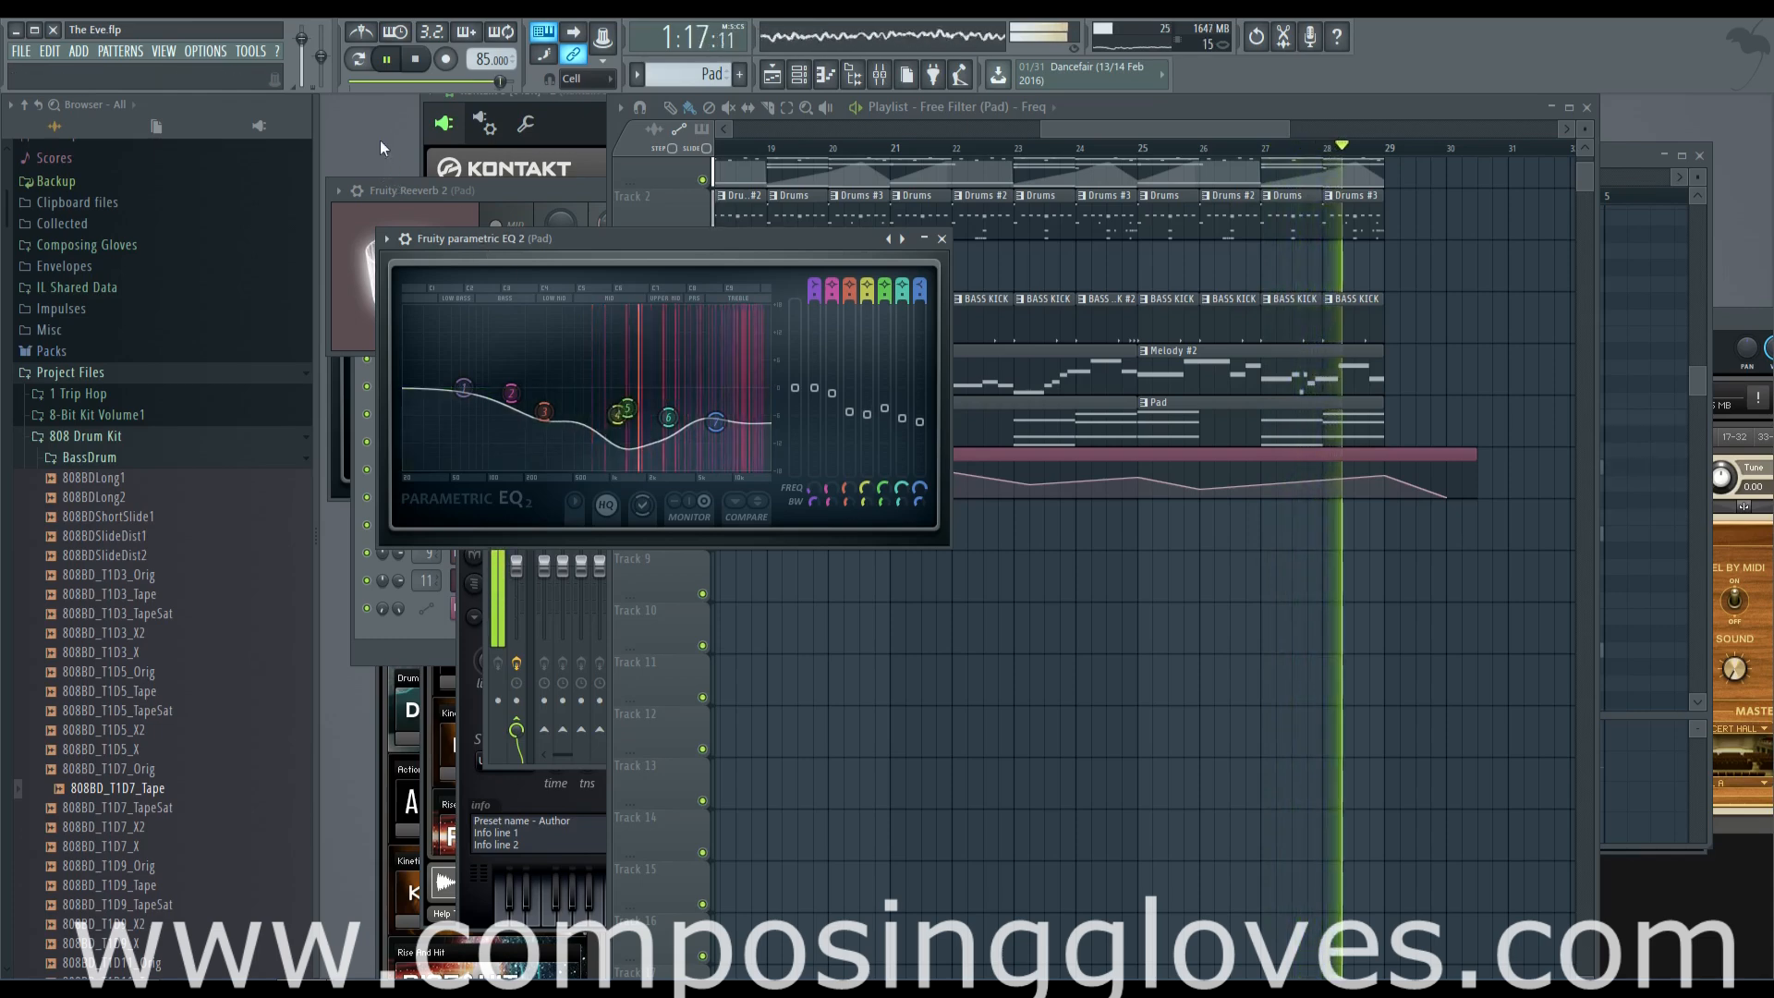
Stop playback, solo the Pad clips' playlist track, and set a time selection over bars 25 to 29
{"action": "key", "text": "F9"}
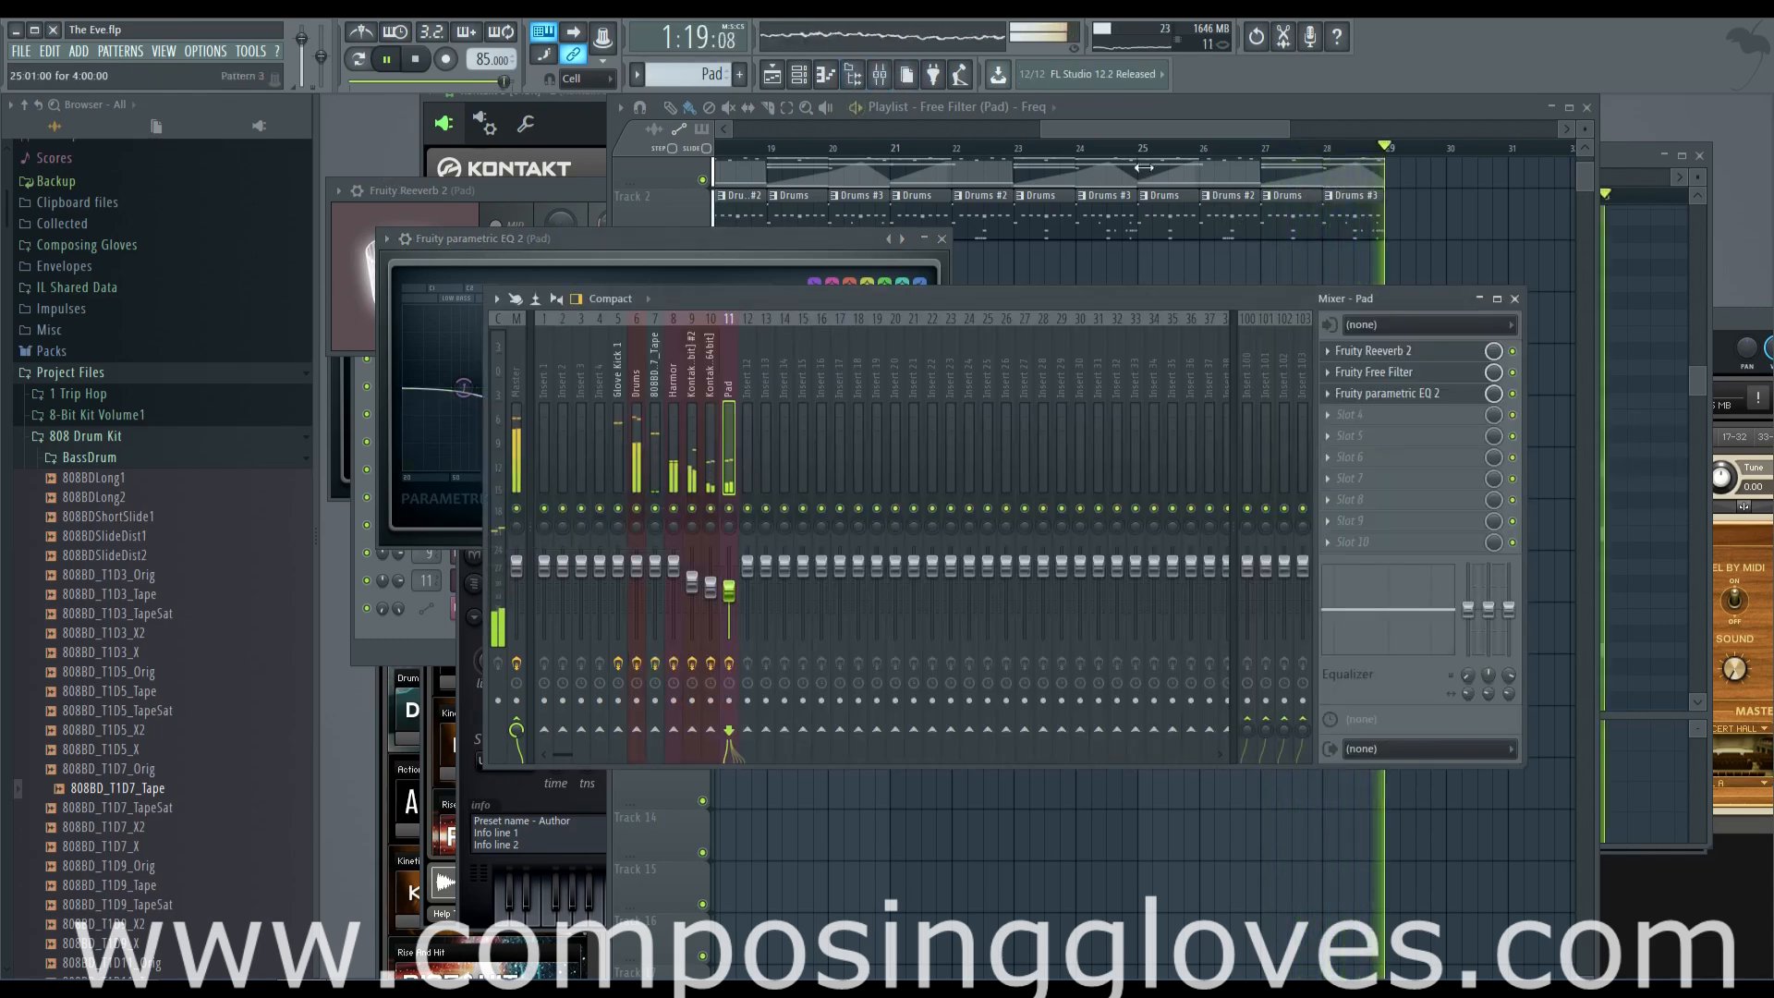
{"action": "key", "text": "F9"}
{"action": "key", "text": "space"}
{"action": "right_click", "coordinate": [703, 439]}
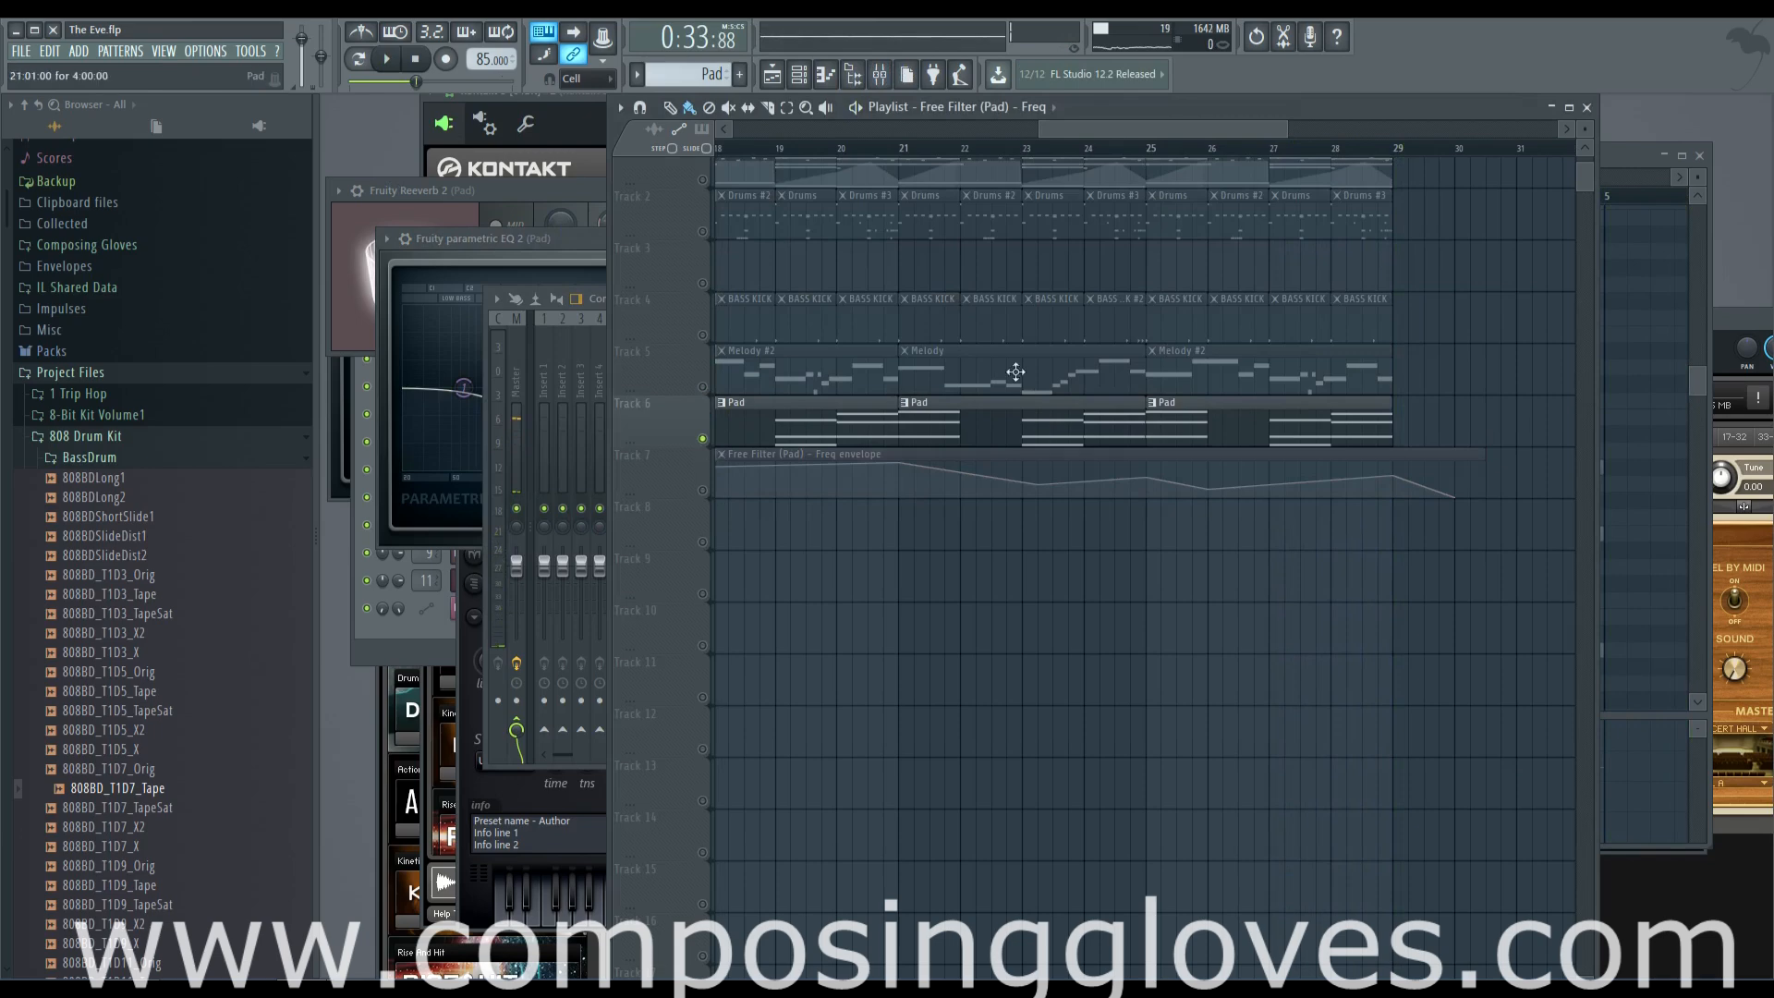
{"action": "left_click_drag", "start_coordinate": [1150, 150], "coordinate": [1386, 163]}
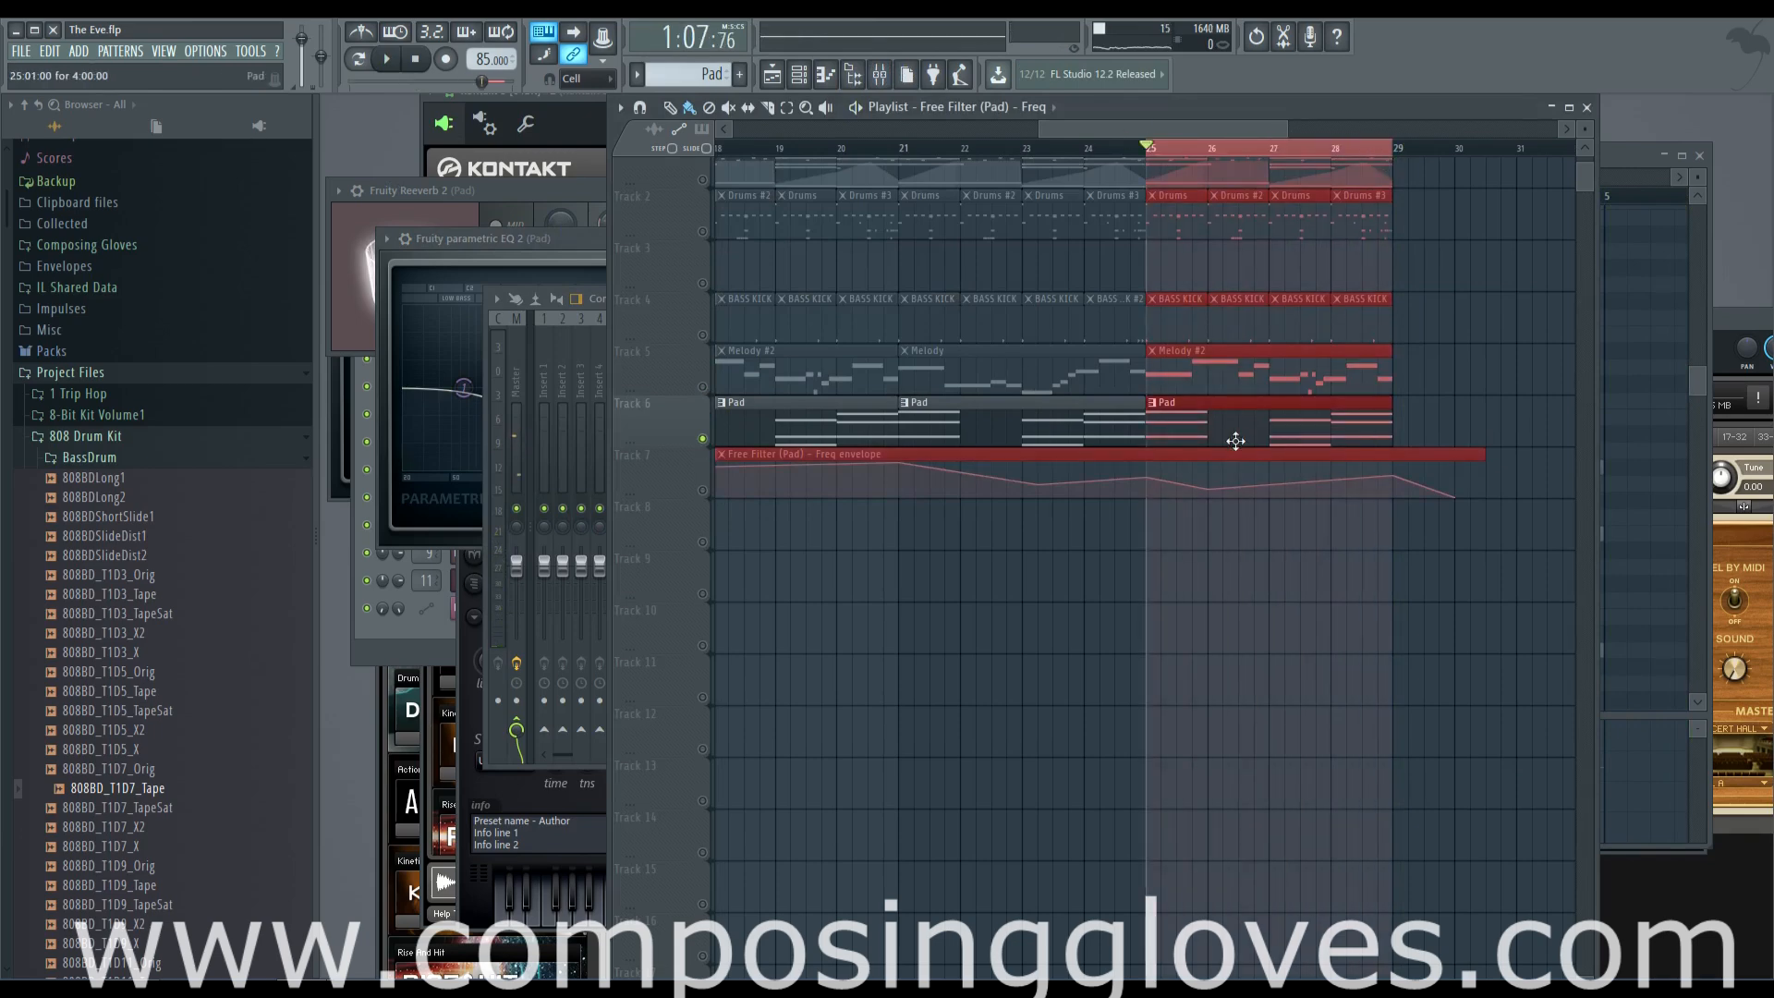
Open the Pad's Harmor and adjust its chorus spread to 77% while auditioning the looped section
{"action": "key", "text": "F6"}
{"action": "left_click", "coordinate": [490, 573]}
{"action": "left_click_drag", "start_coordinate": [1018, 264], "coordinate": [1010, 177]}
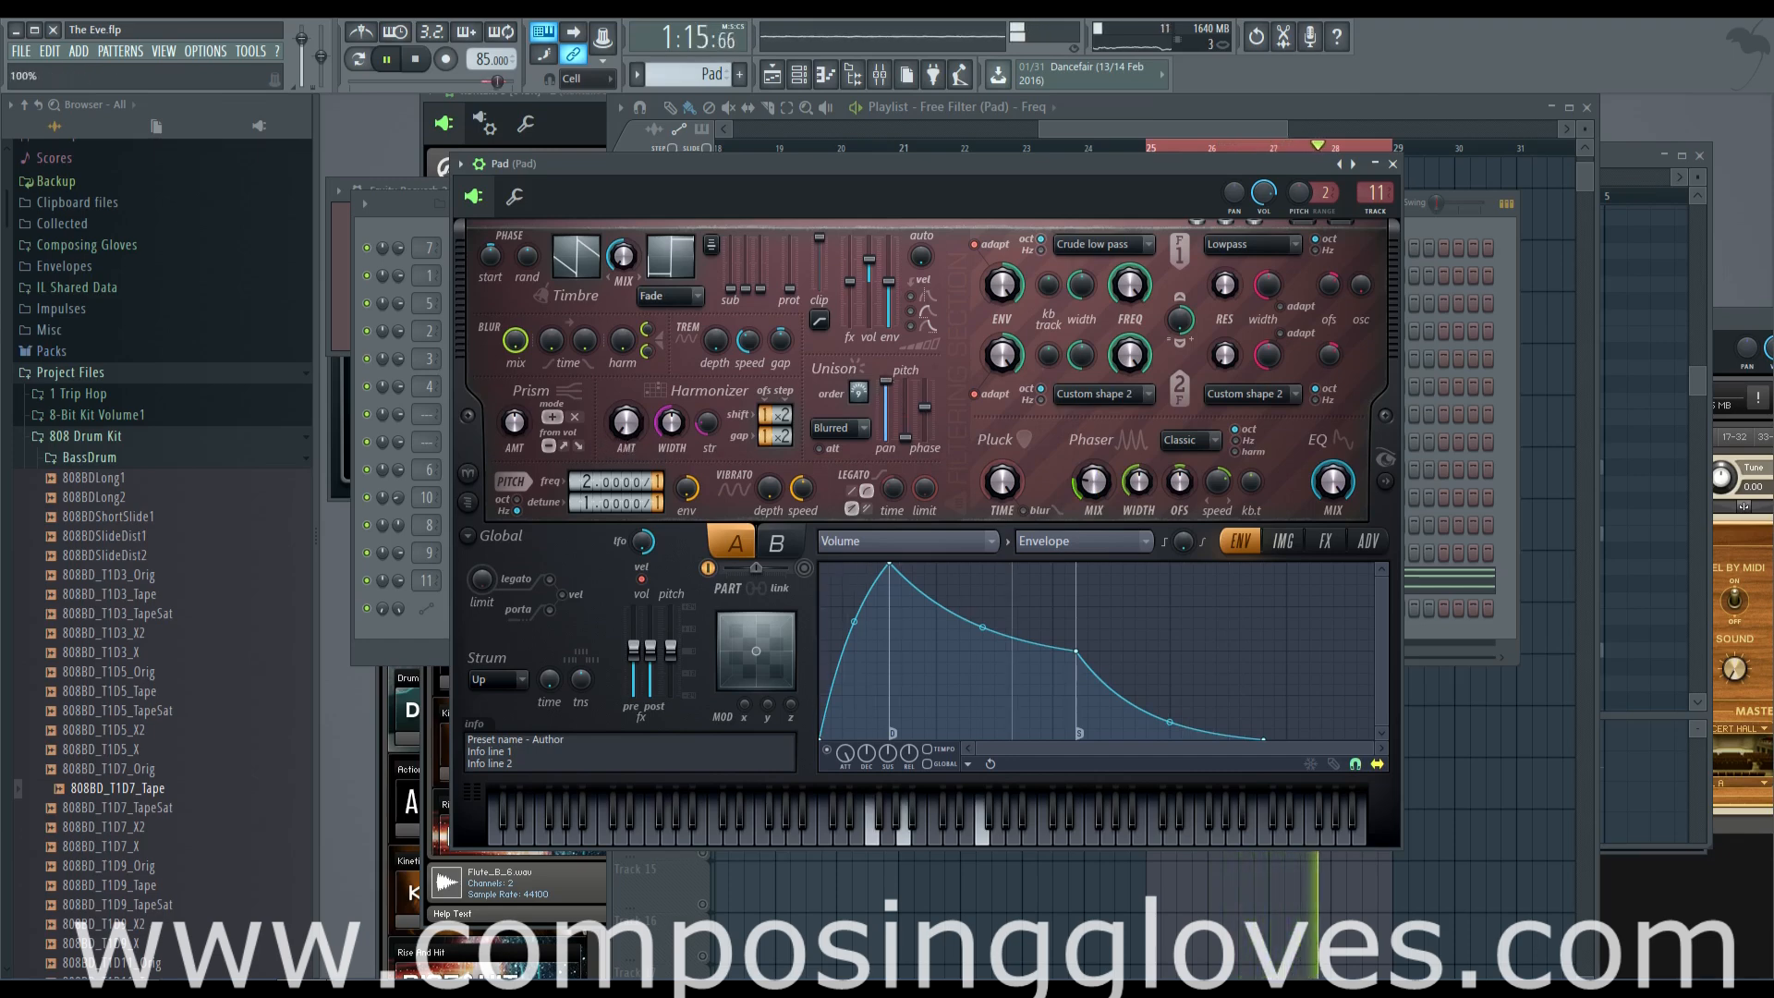
{"action": "left_click", "coordinate": [1282, 542]}
{"action": "left_click", "coordinate": [1323, 543]}
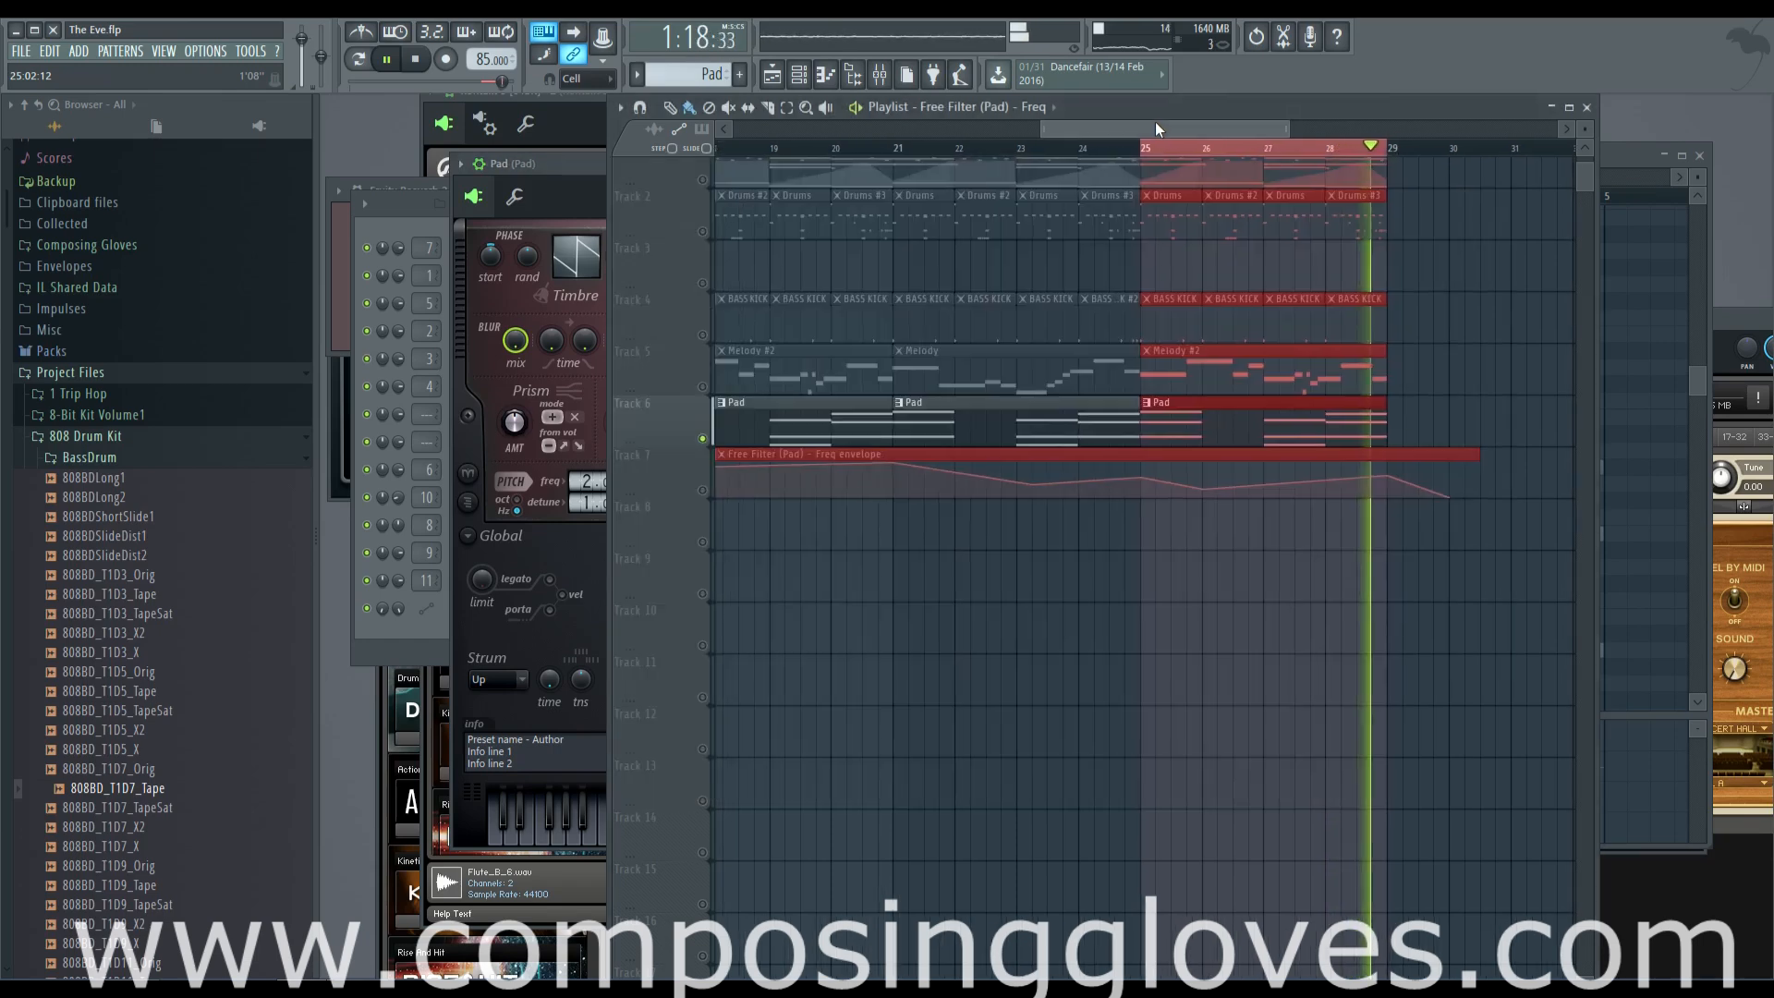
Stop playback, unsolo the Pad track in the playlist, and clear the time selection over bars 25 to 29
{"action": "left_click", "coordinate": [1154, 121]}
{"action": "key", "text": "space"}
{"action": "right_click", "coordinate": [702, 441]}
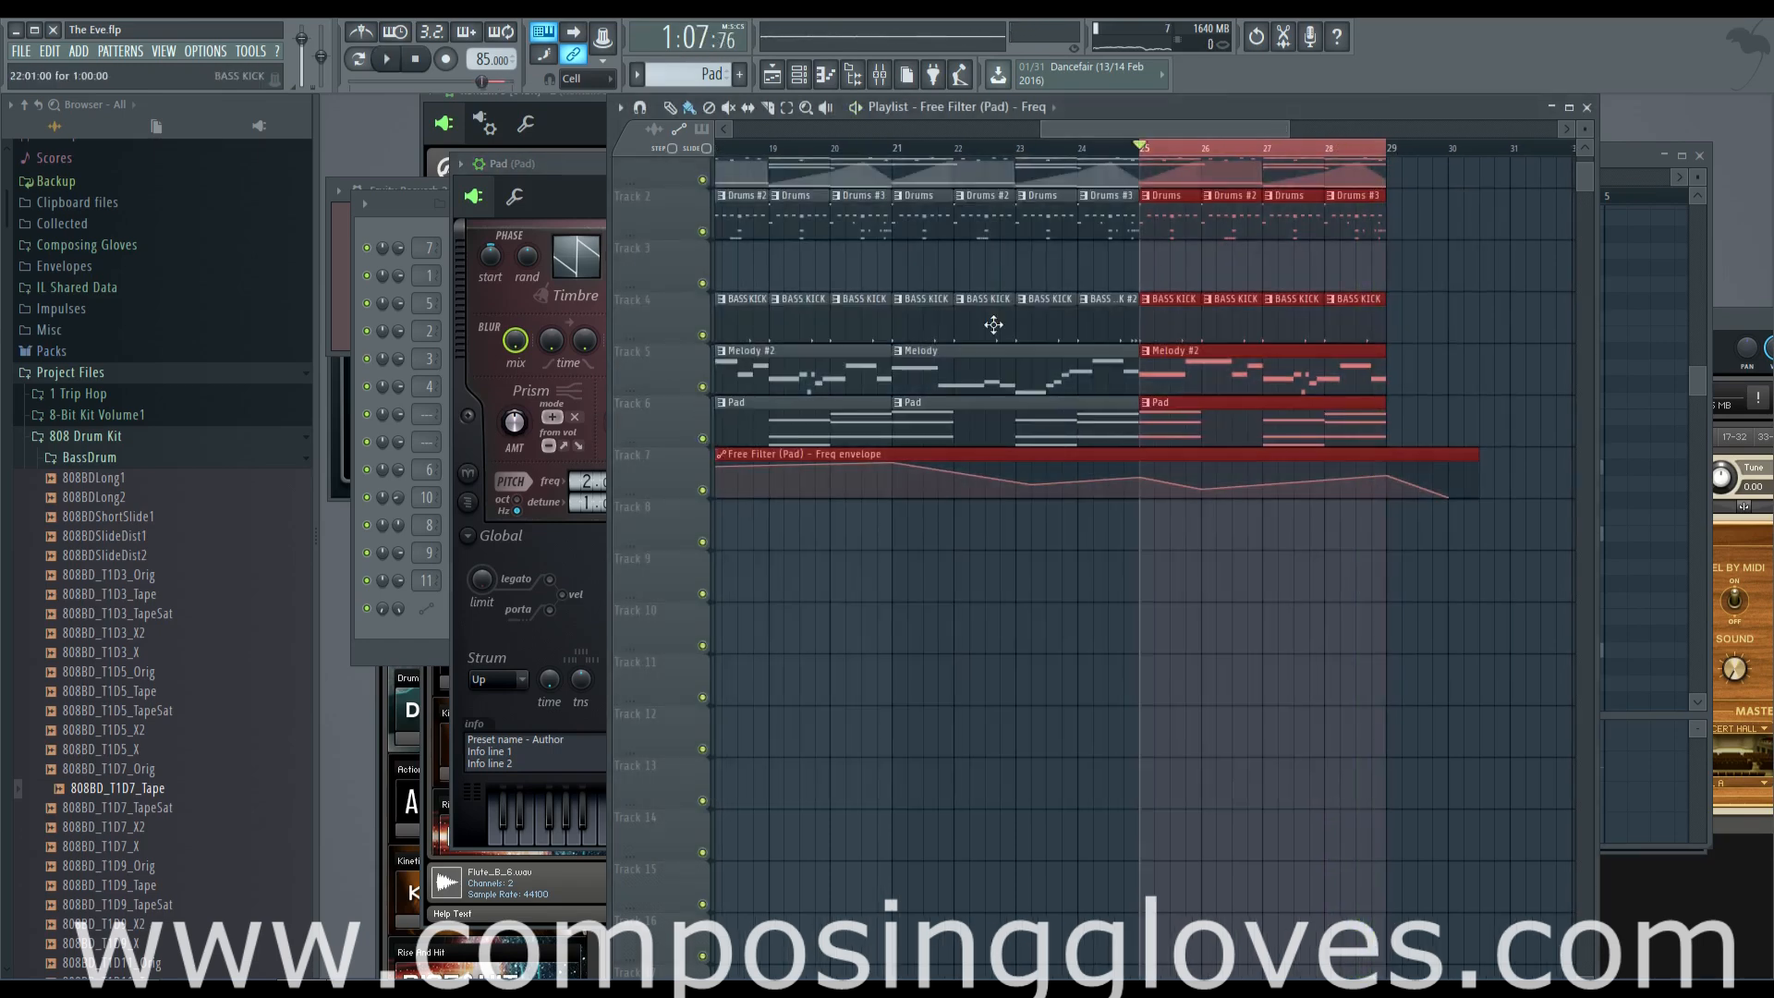
{"action": "left_click_drag", "start_coordinate": [1259, 132], "coordinate": [1197, 131]}
{"action": "right_click", "coordinate": [1487, 152]}
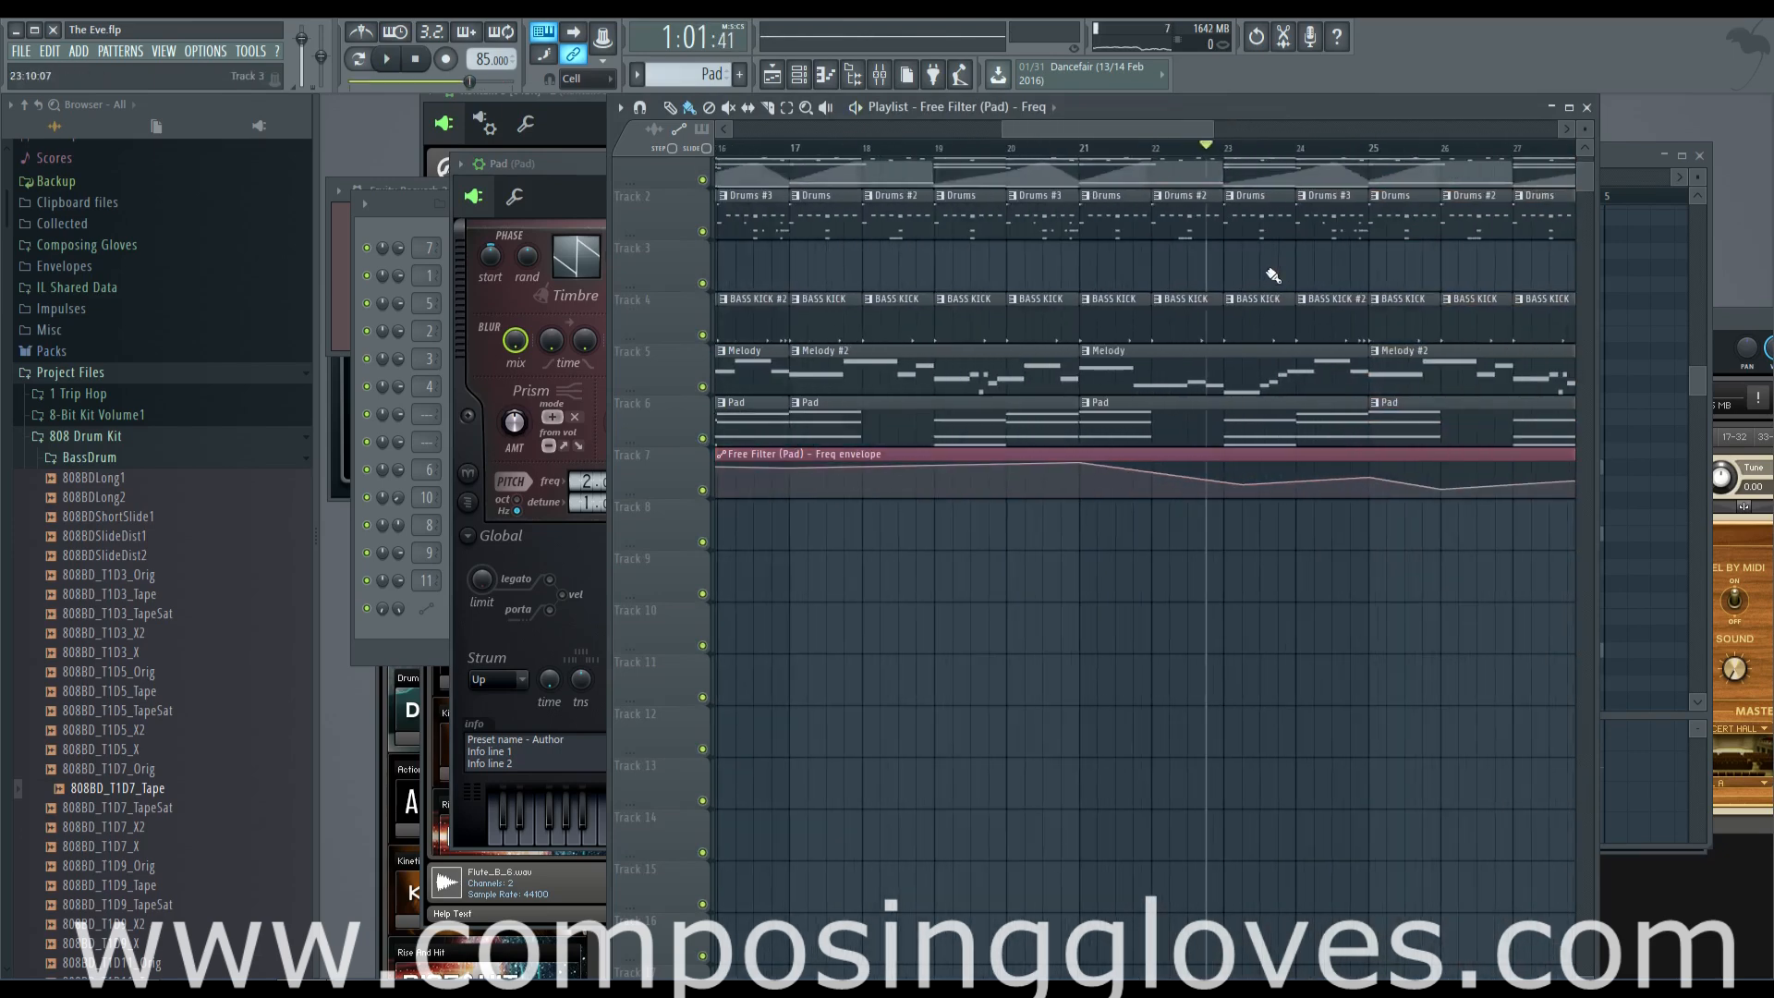
Review the whole arrangement in the playlist and play it briefly from bar 13
{"action": "scroll", "coordinate": [1267, 270], "scroll_direction": "up", "scroll_amount": 2}
{"action": "left_click_drag", "start_coordinate": [1147, 135], "coordinate": [878, 134]}
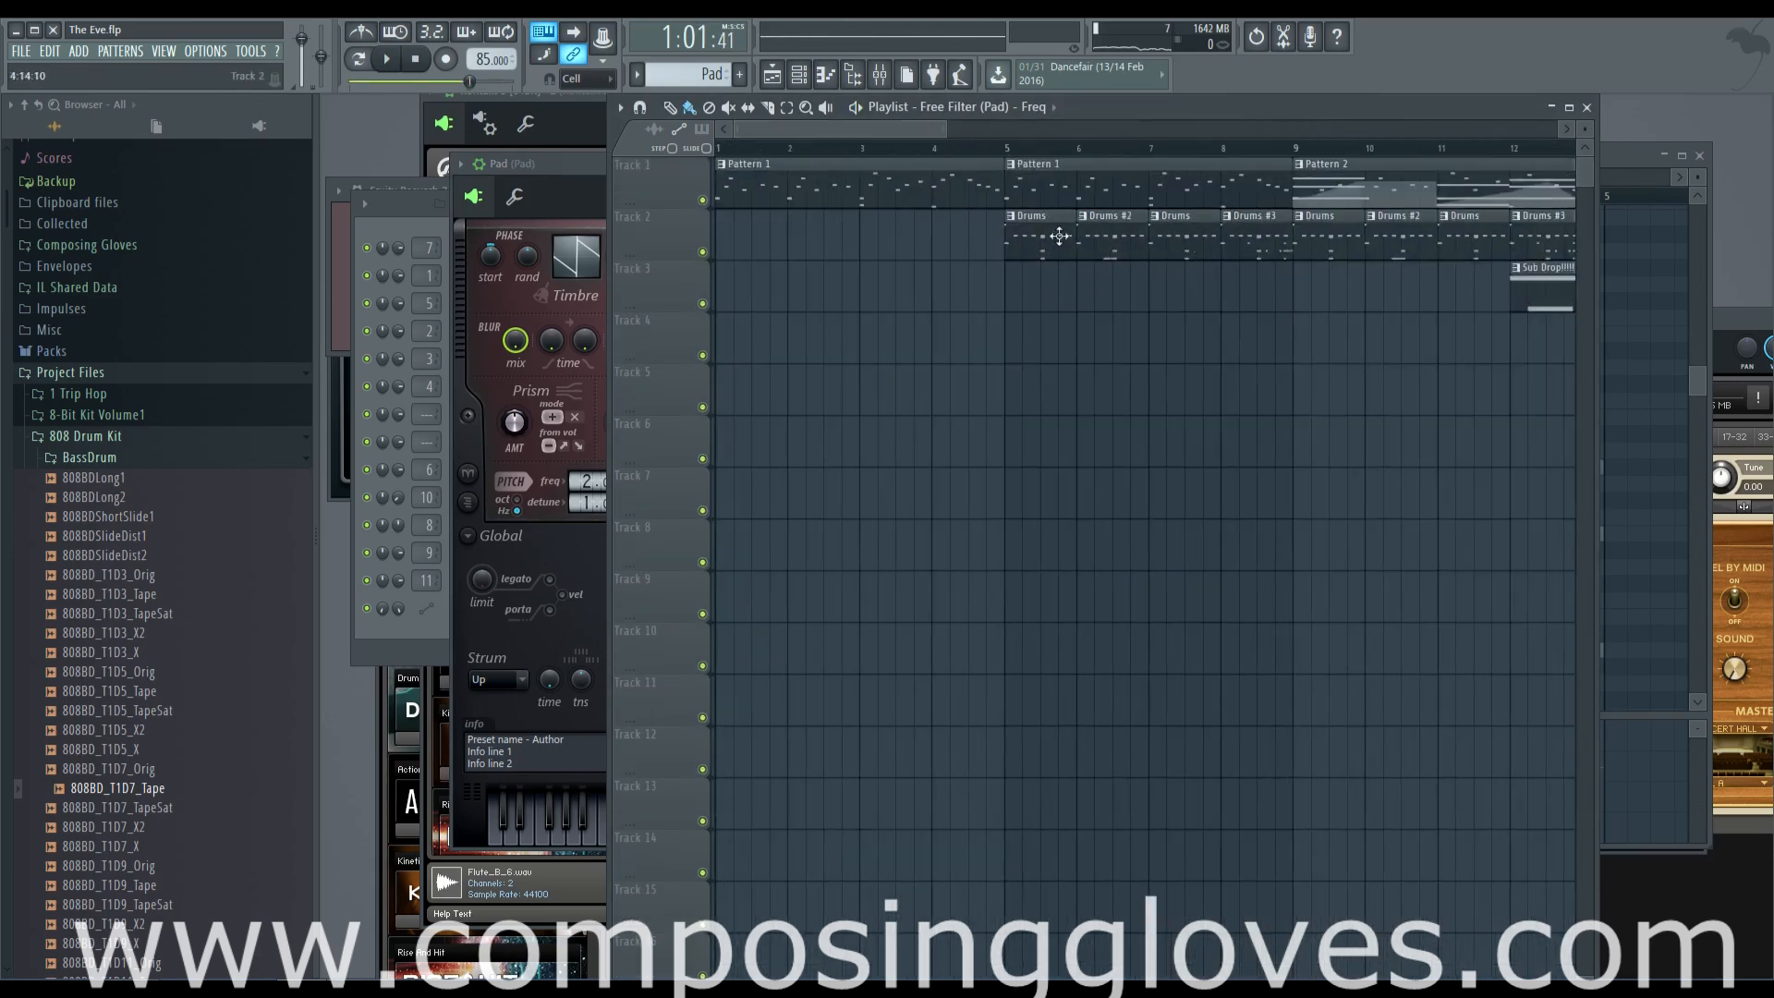
{"action": "scroll", "coordinate": [1089, 257], "scroll_direction": "down", "scroll_amount": 5}
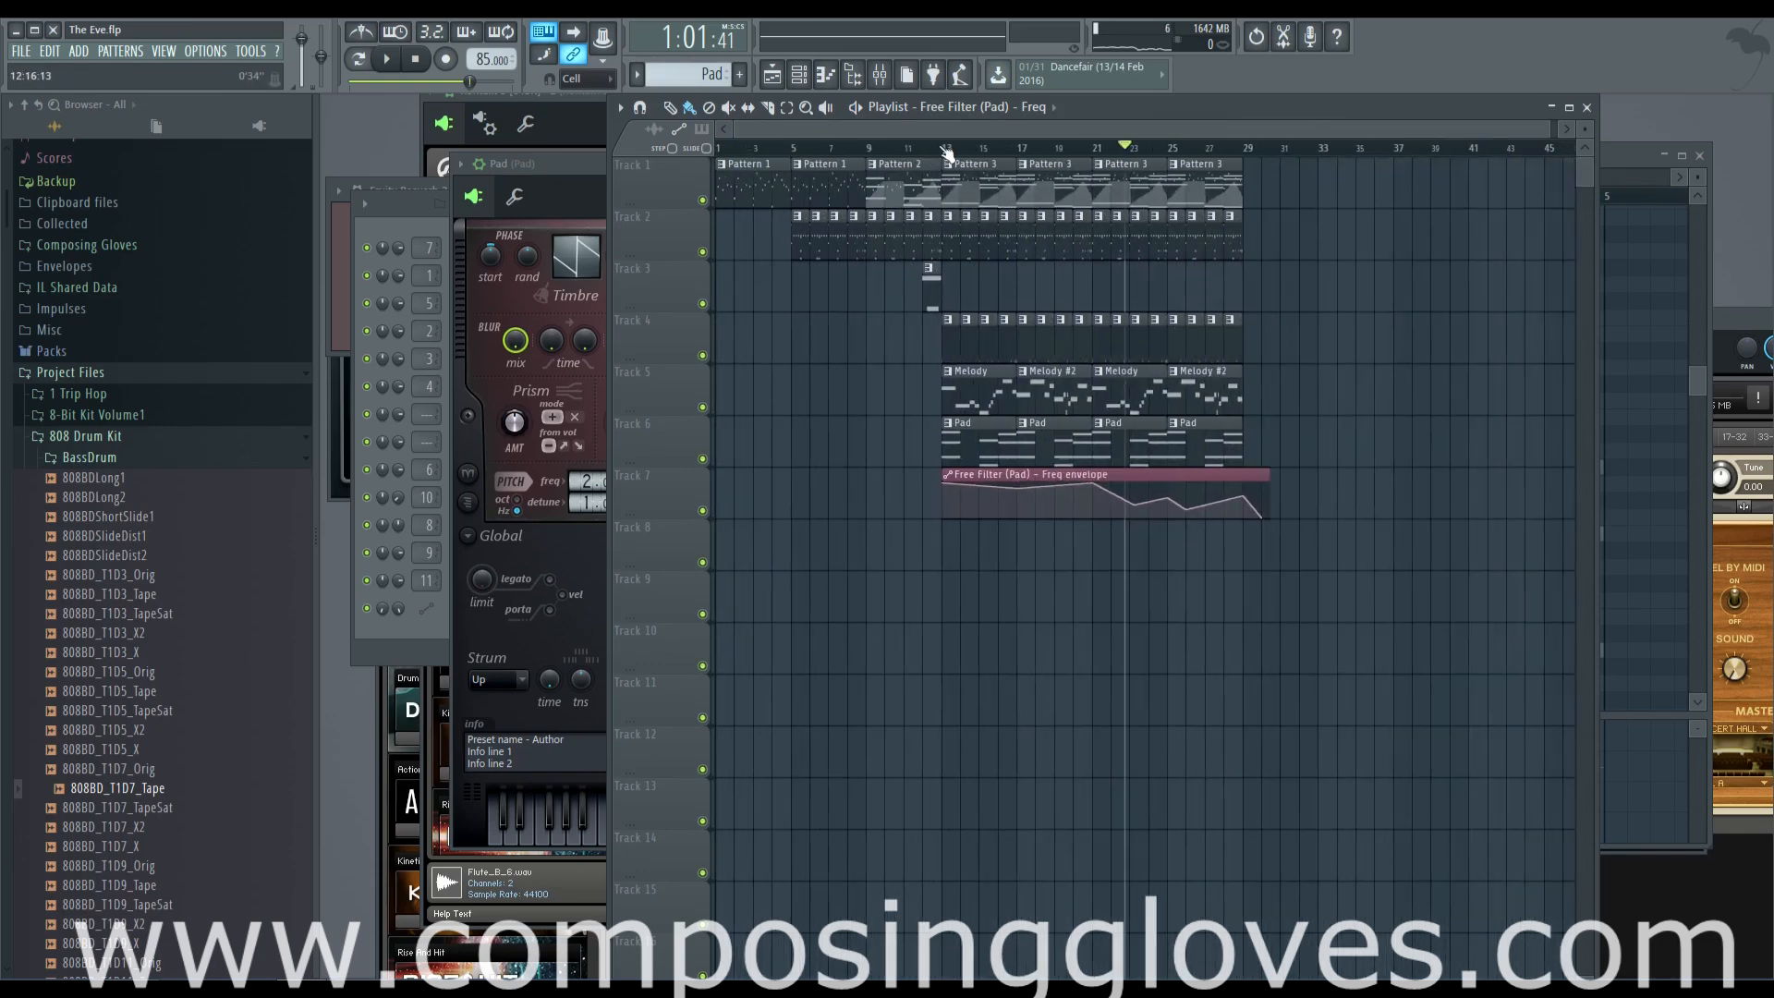
{"action": "scroll", "coordinate": [1059, 456], "scroll_direction": "up", "scroll_amount": 4}
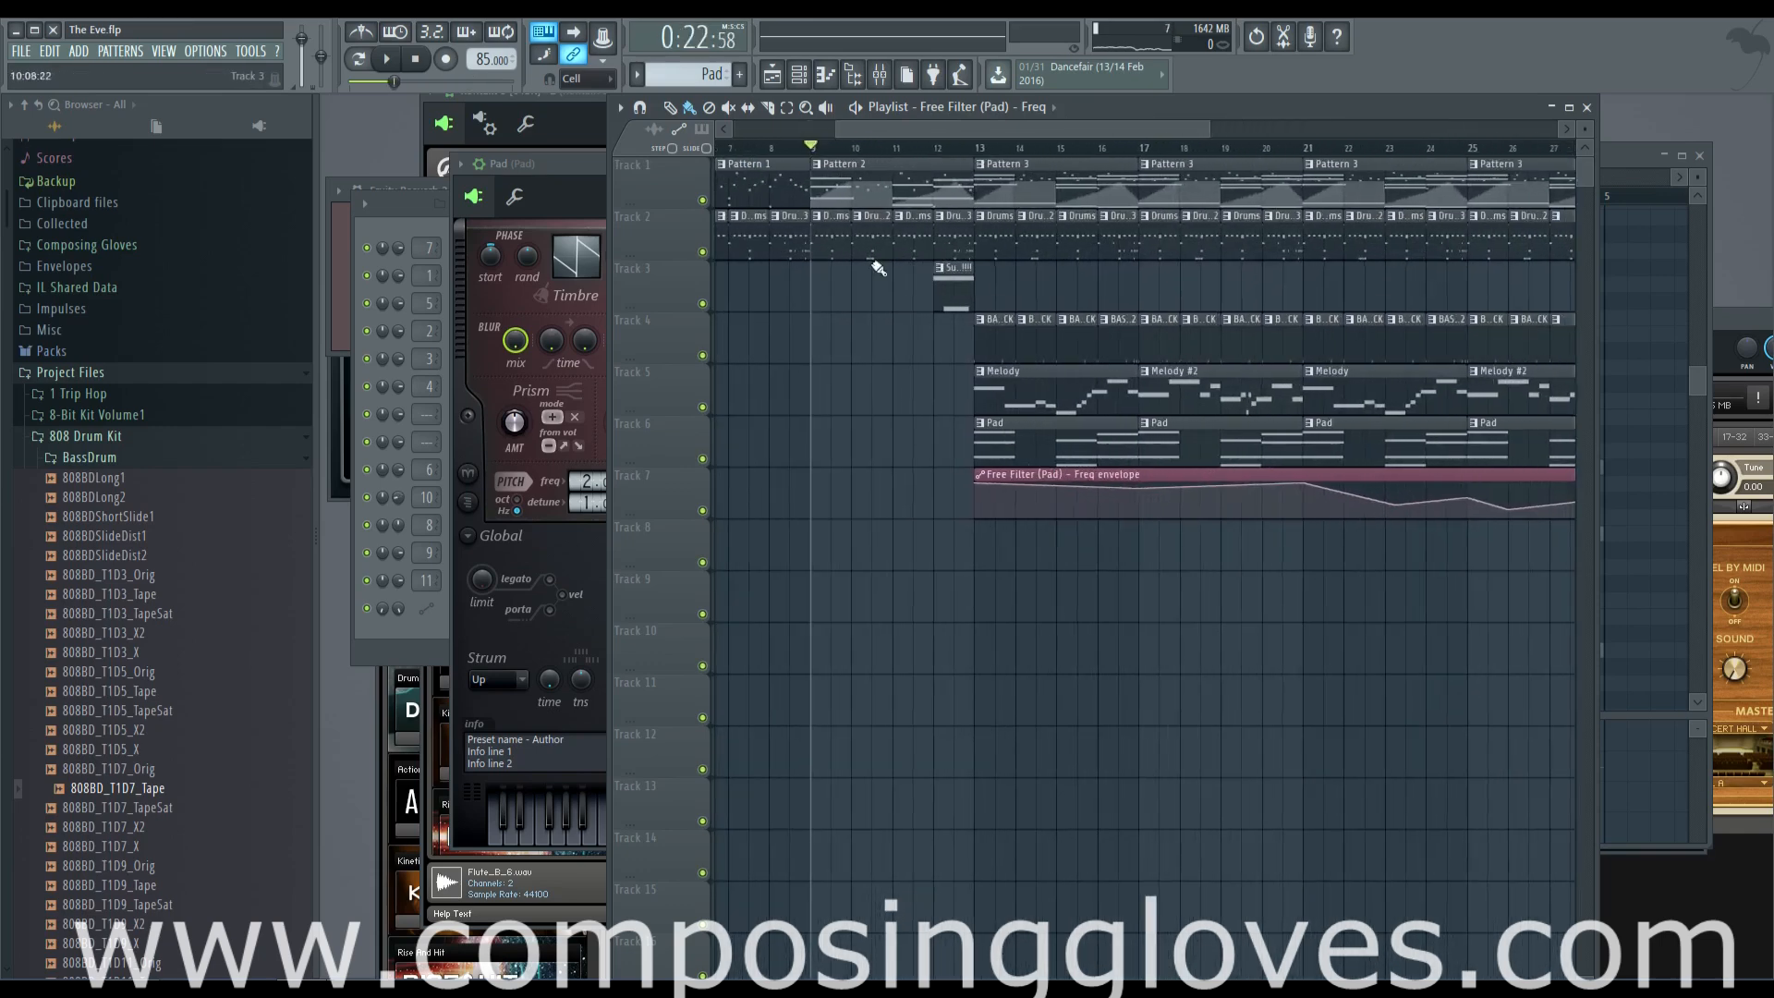
{"action": "scroll", "coordinate": [888, 361], "scroll_direction": "down", "scroll_amount": 5}
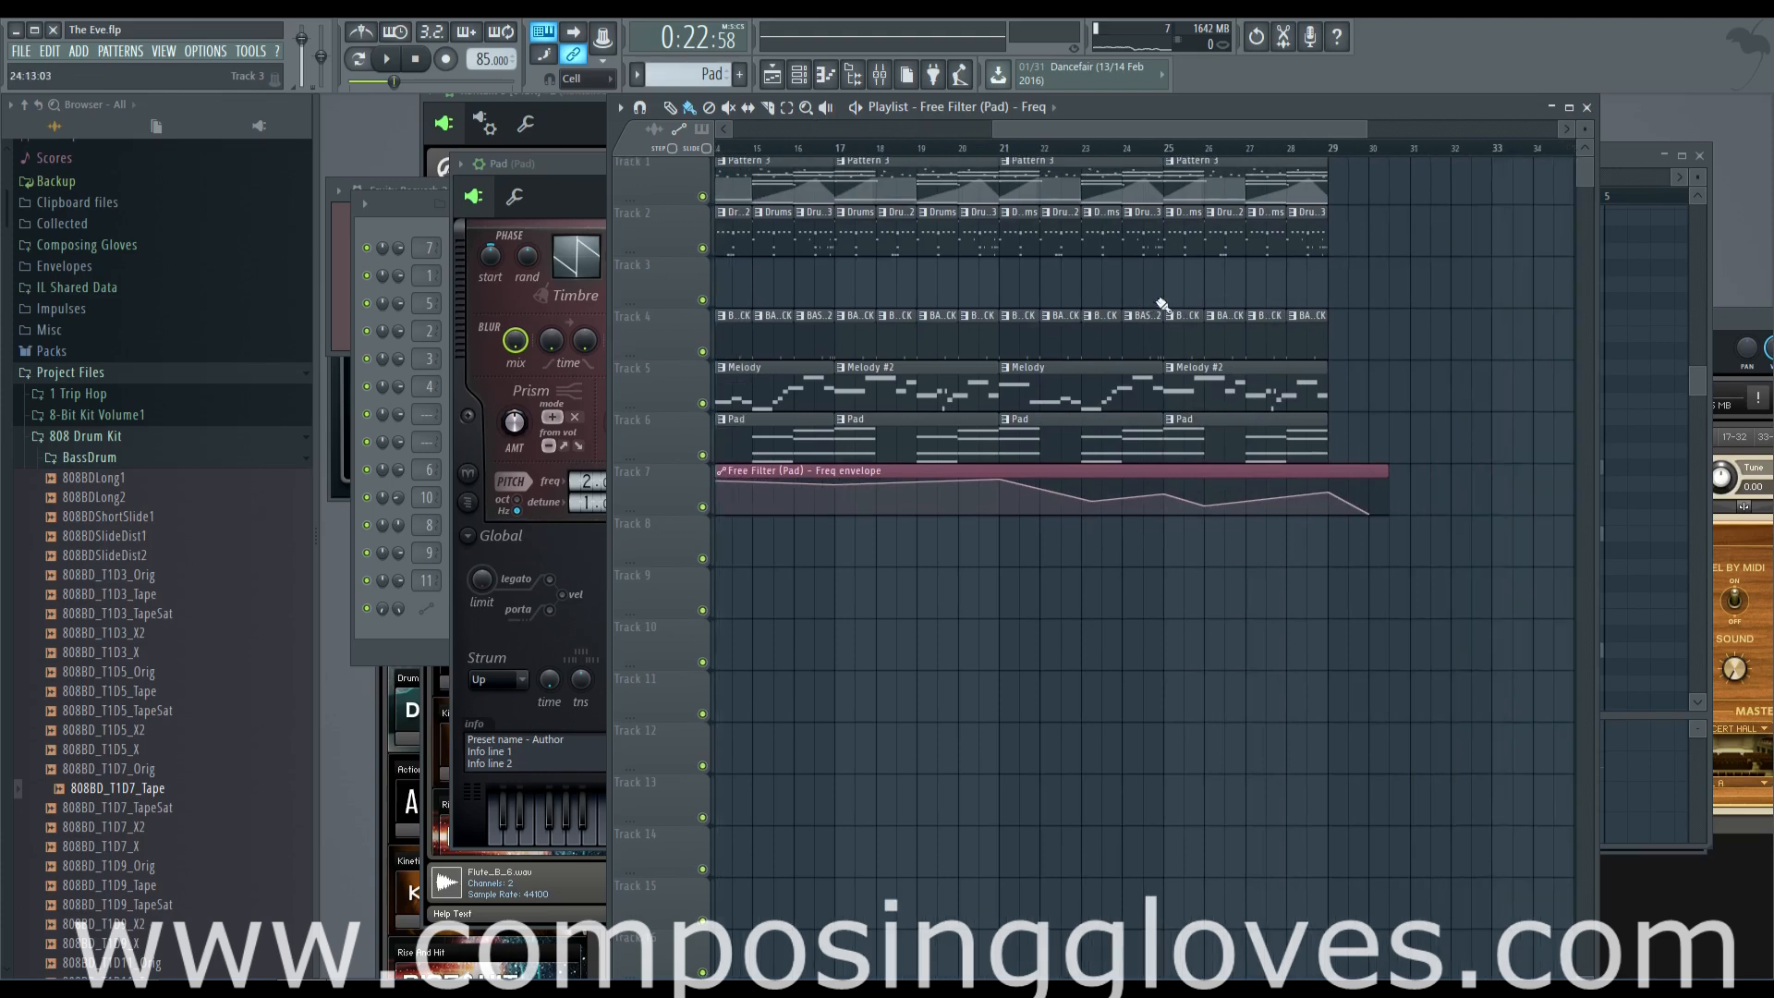
{"action": "scroll", "coordinate": [1229, 155], "scroll_direction": "up", "scroll_amount": 2}
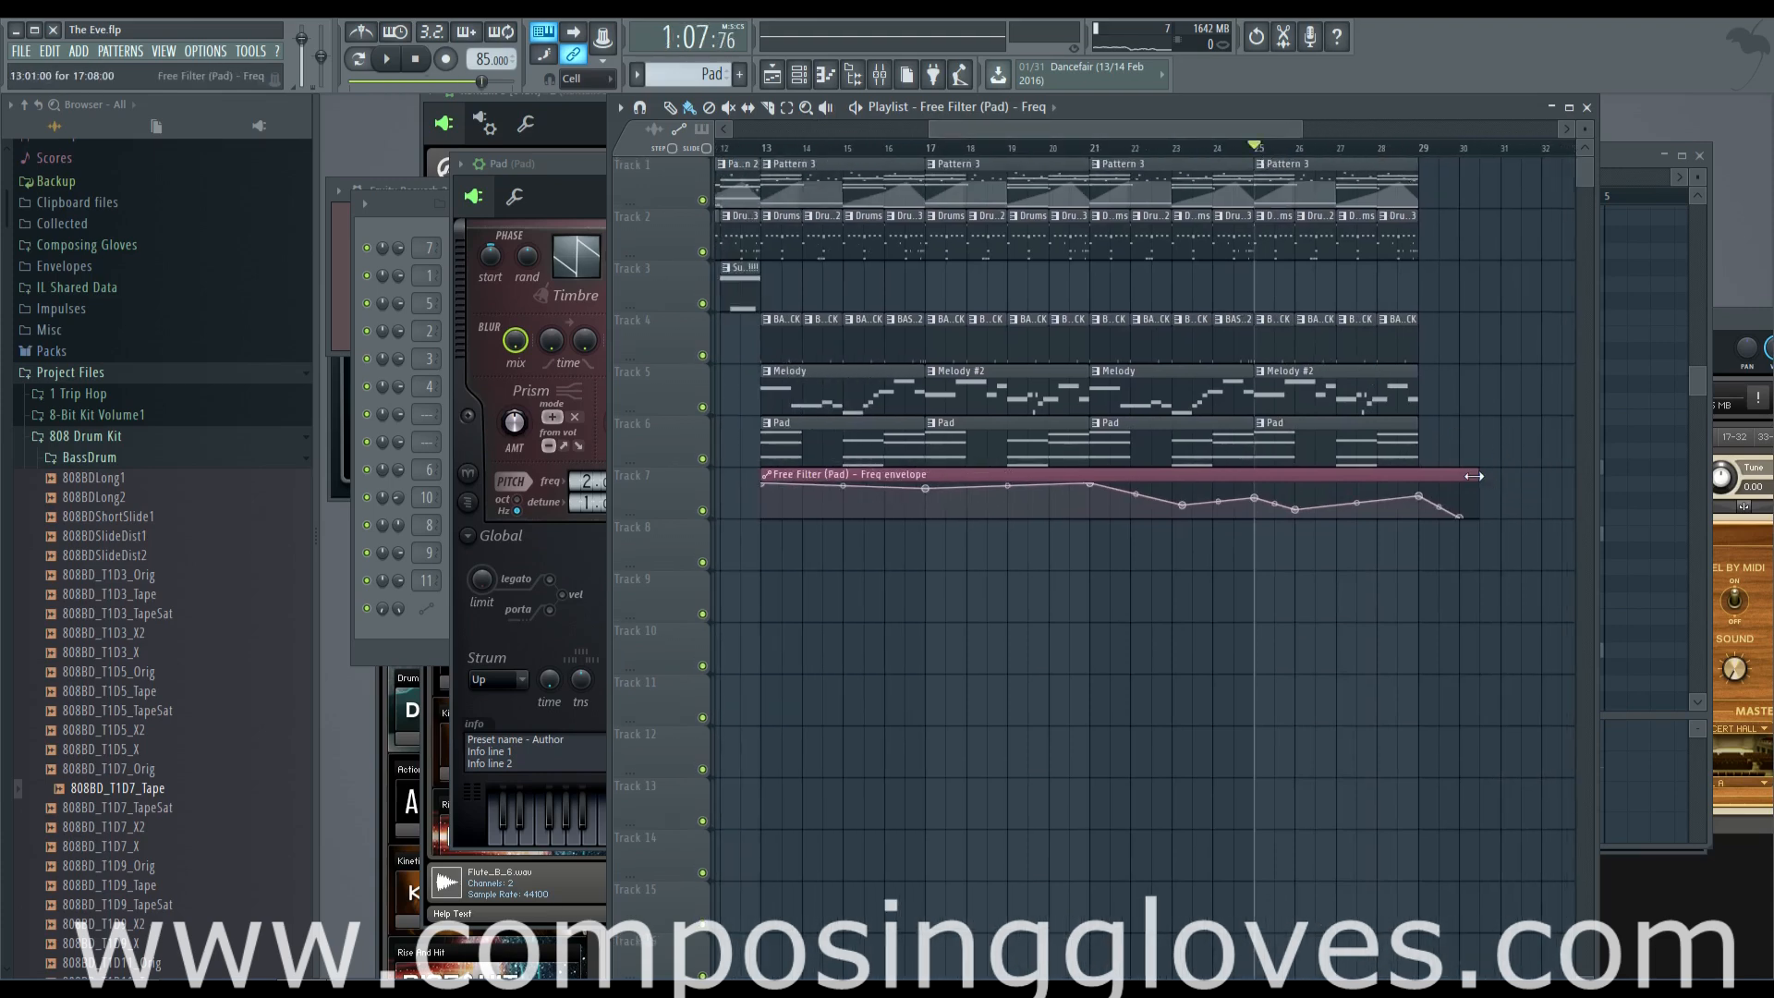
{"action": "scroll", "coordinate": [947, 169], "scroll_direction": "down", "scroll_amount": 3}
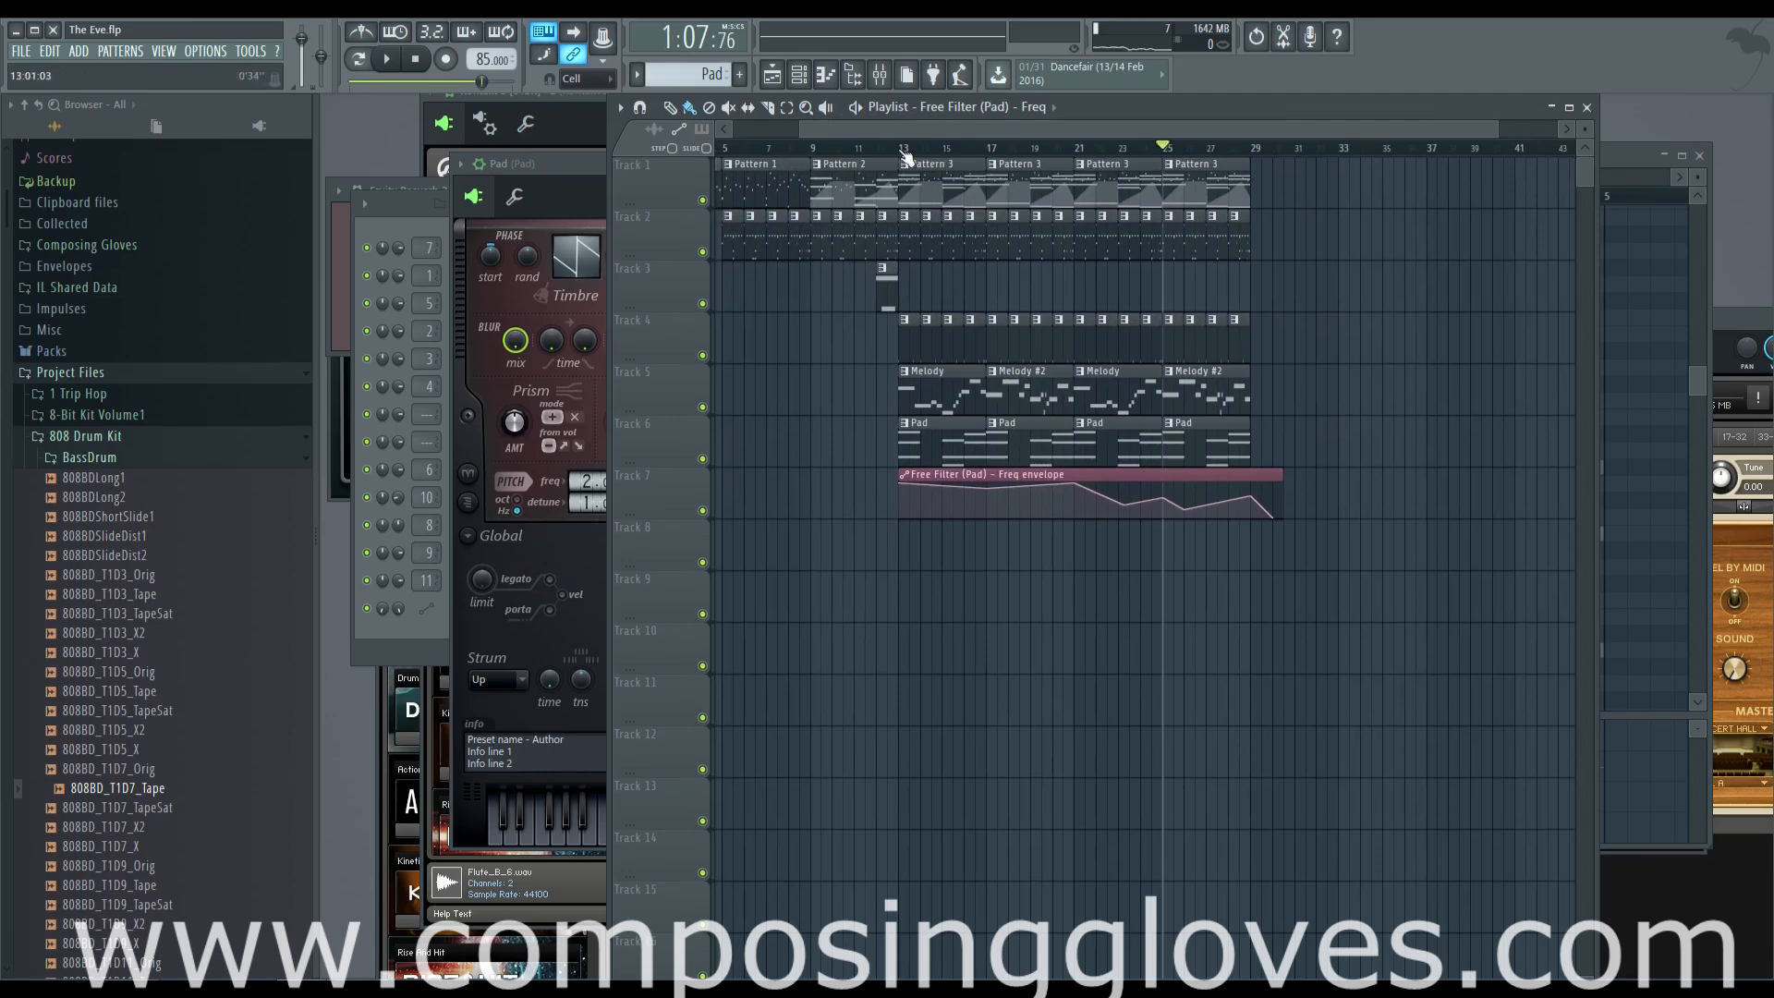
{"action": "key", "text": "space"}
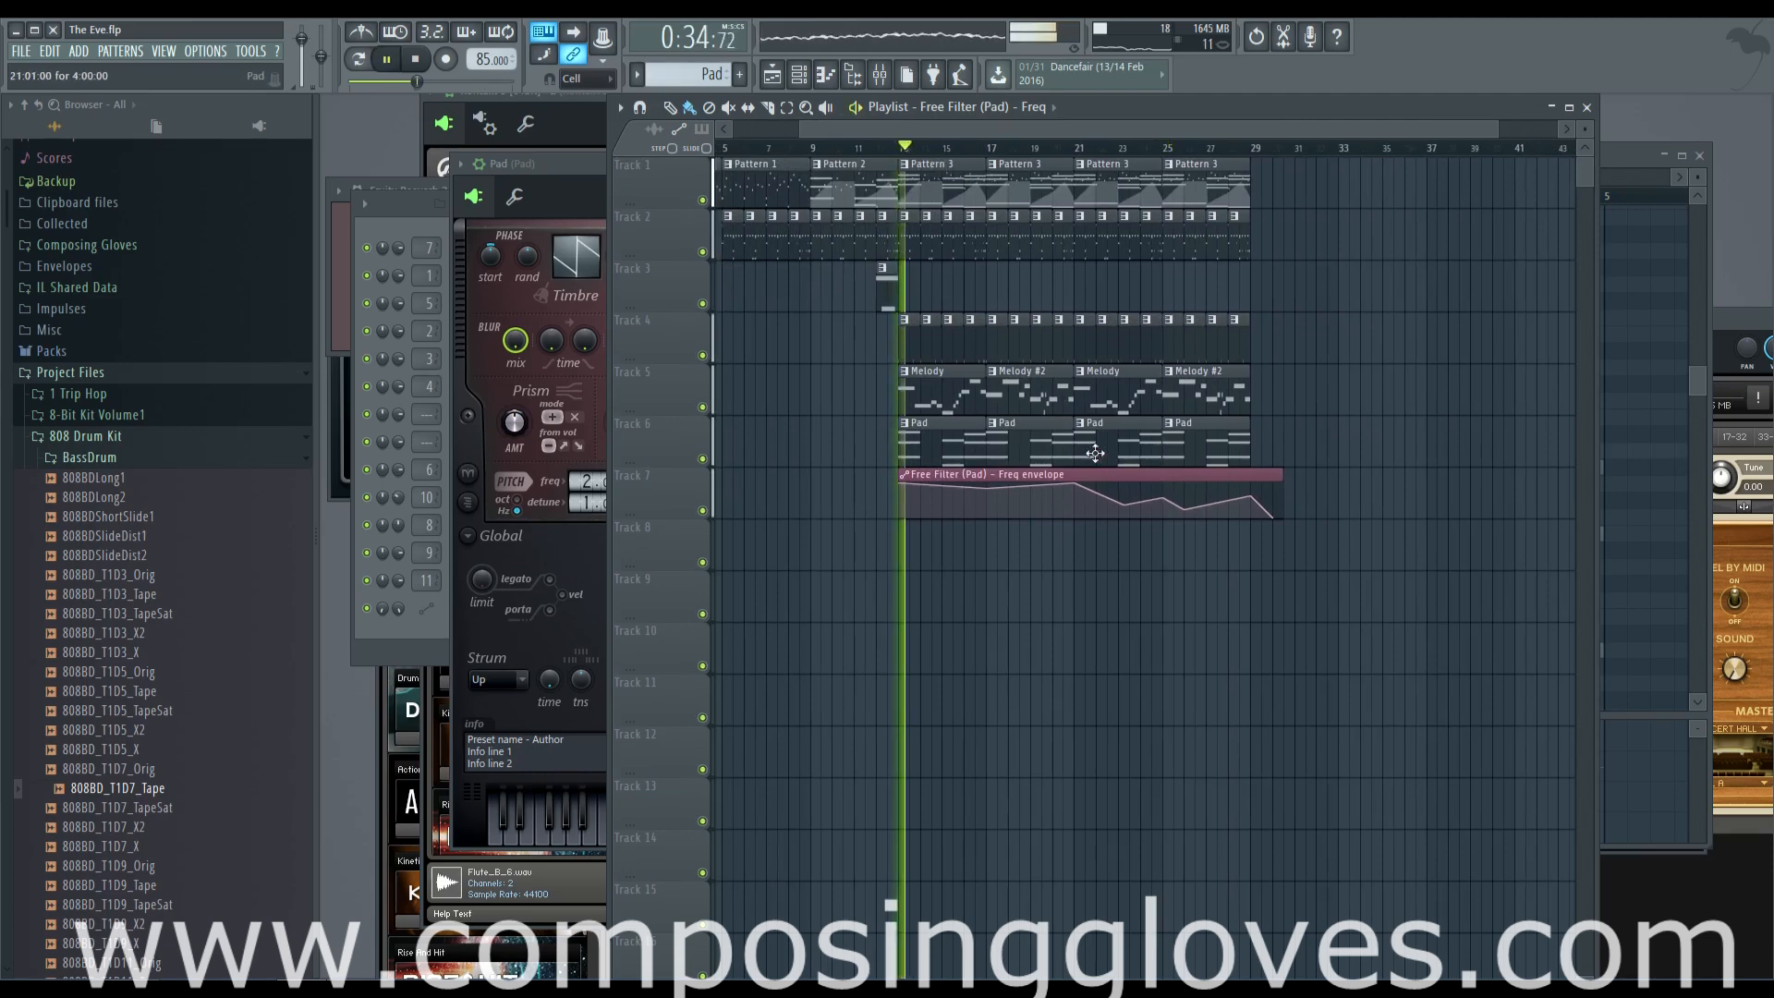
{"action": "scroll", "coordinate": [964, 460], "scroll_direction": "up", "scroll_amount": 1}
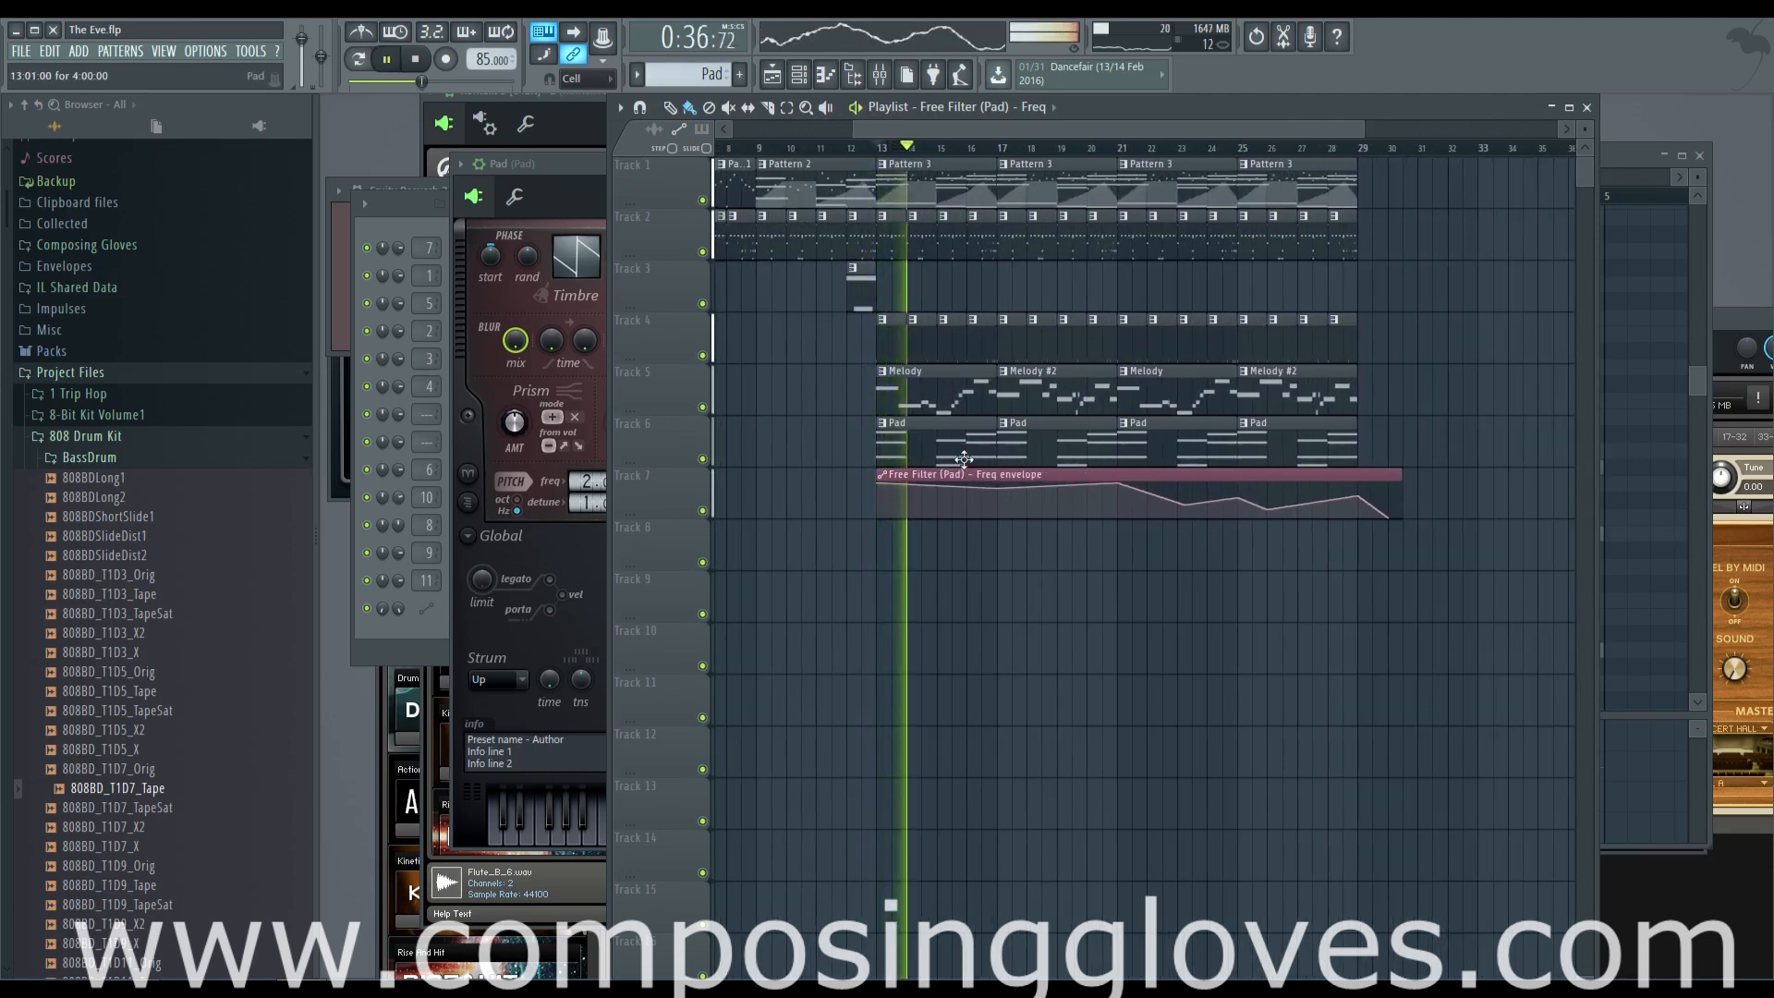
{"action": "key", "text": "space"}
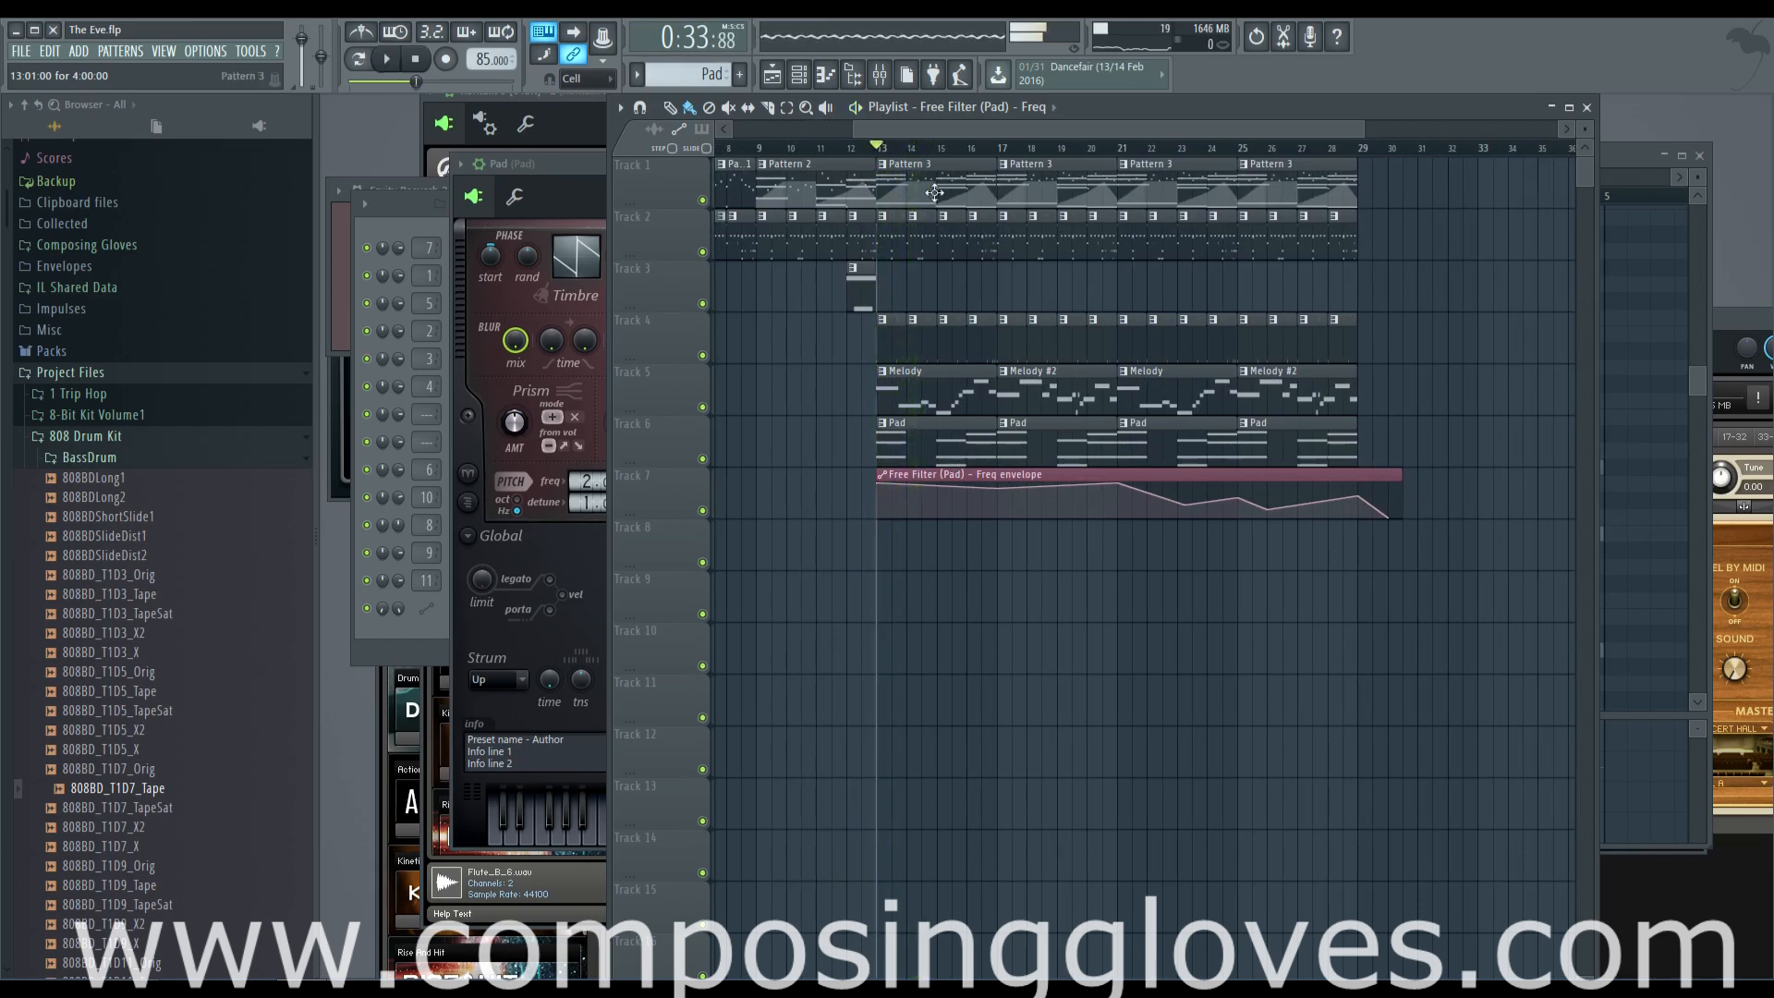
Clear the trial time selections around bars 10 to 12 and return the playhead to the start of the song
{"action": "scroll", "coordinate": [967, 131], "scroll_direction": "left", "scroll_amount": 3}
{"action": "left_click", "coordinate": [1013, 154]}
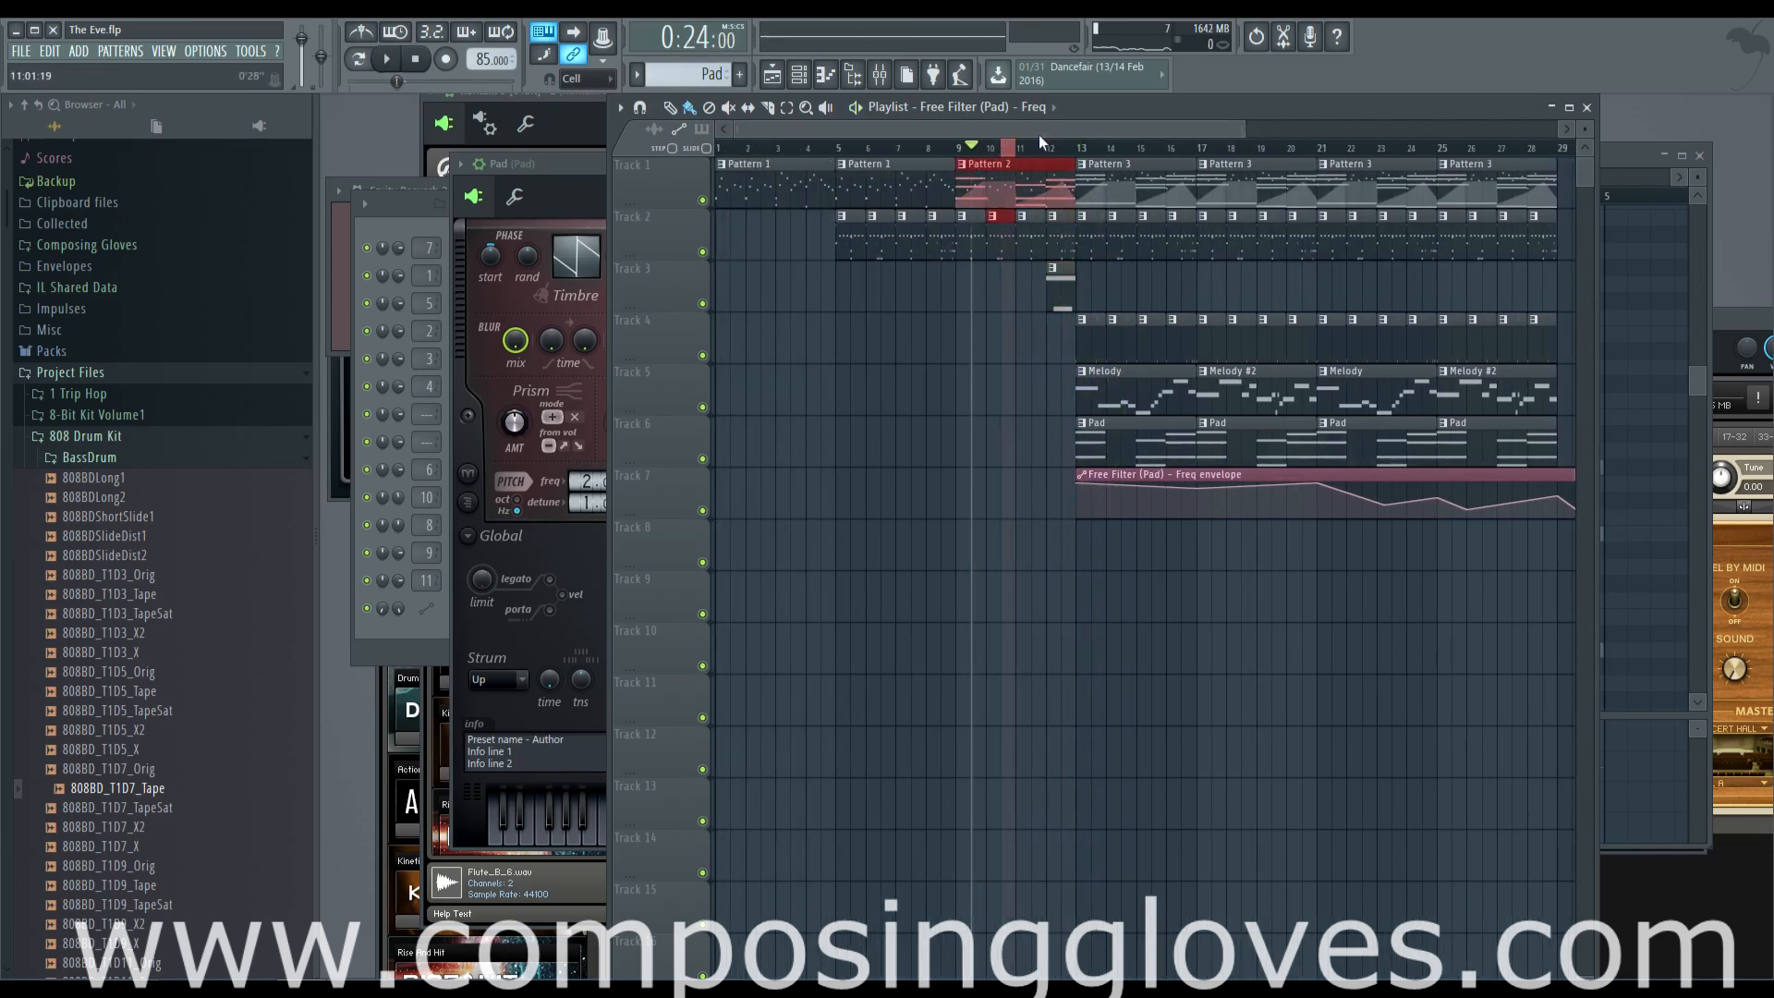
{"action": "left_click", "coordinate": [1061, 154]}
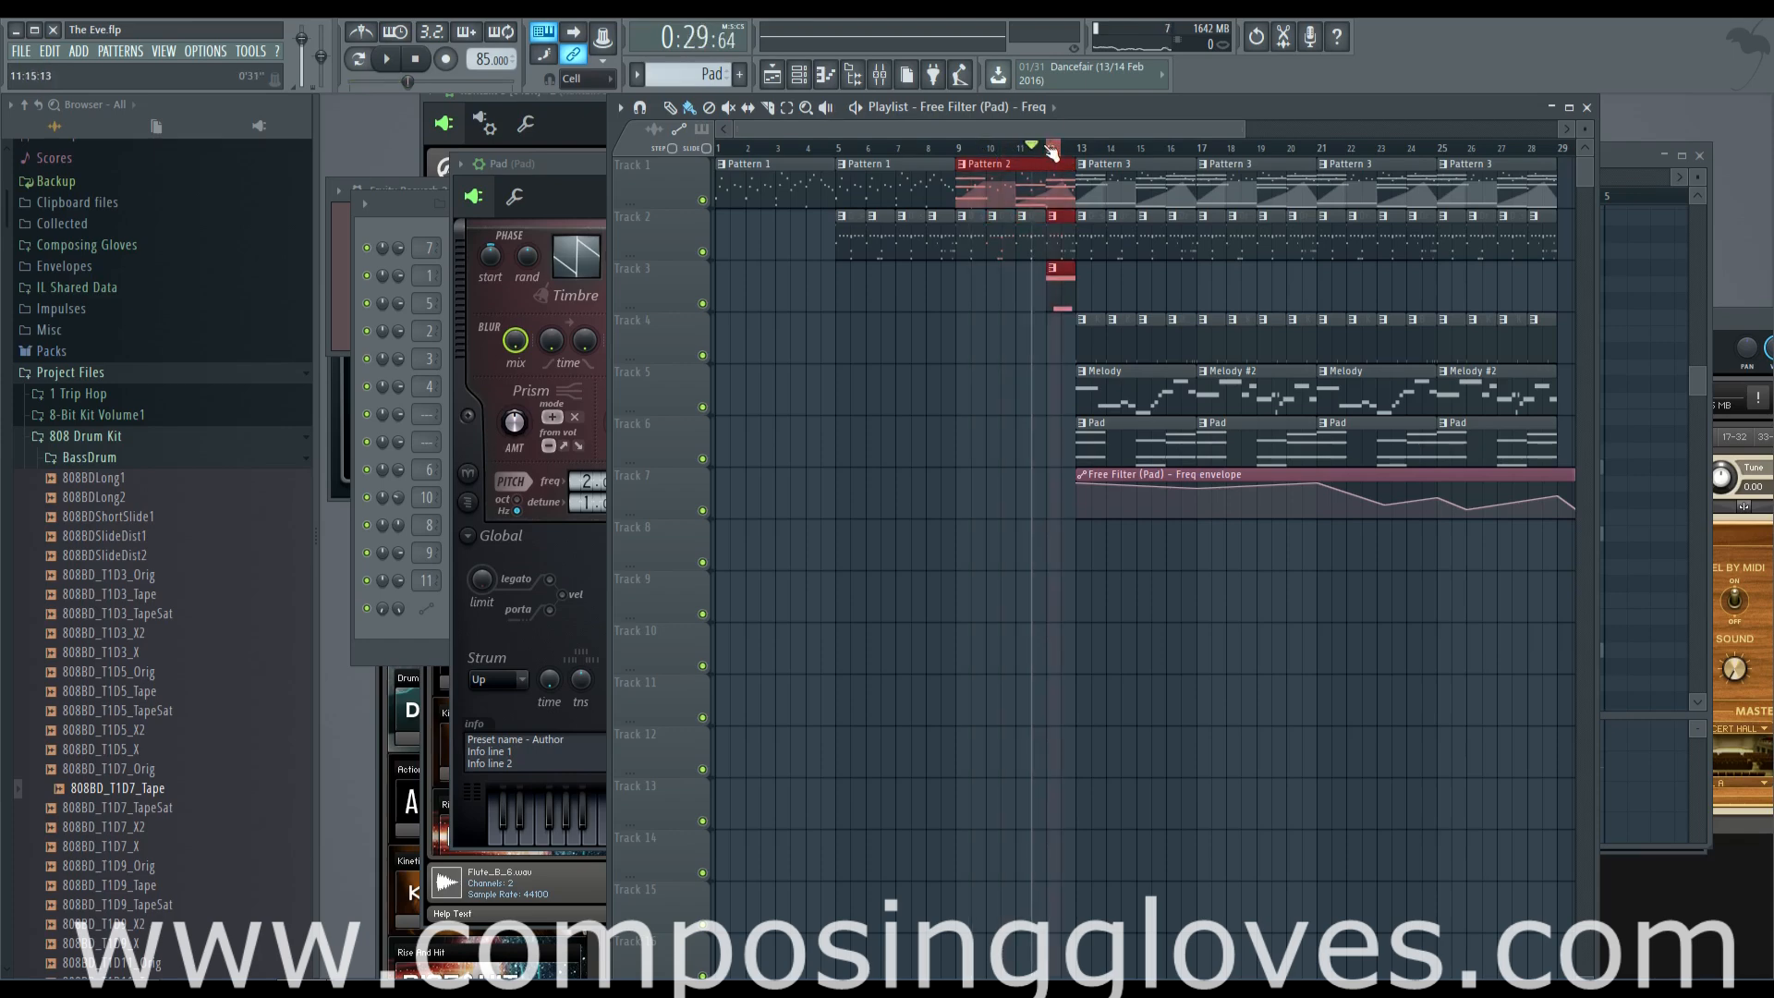
{"action": "left_click", "coordinate": [1063, 147]}
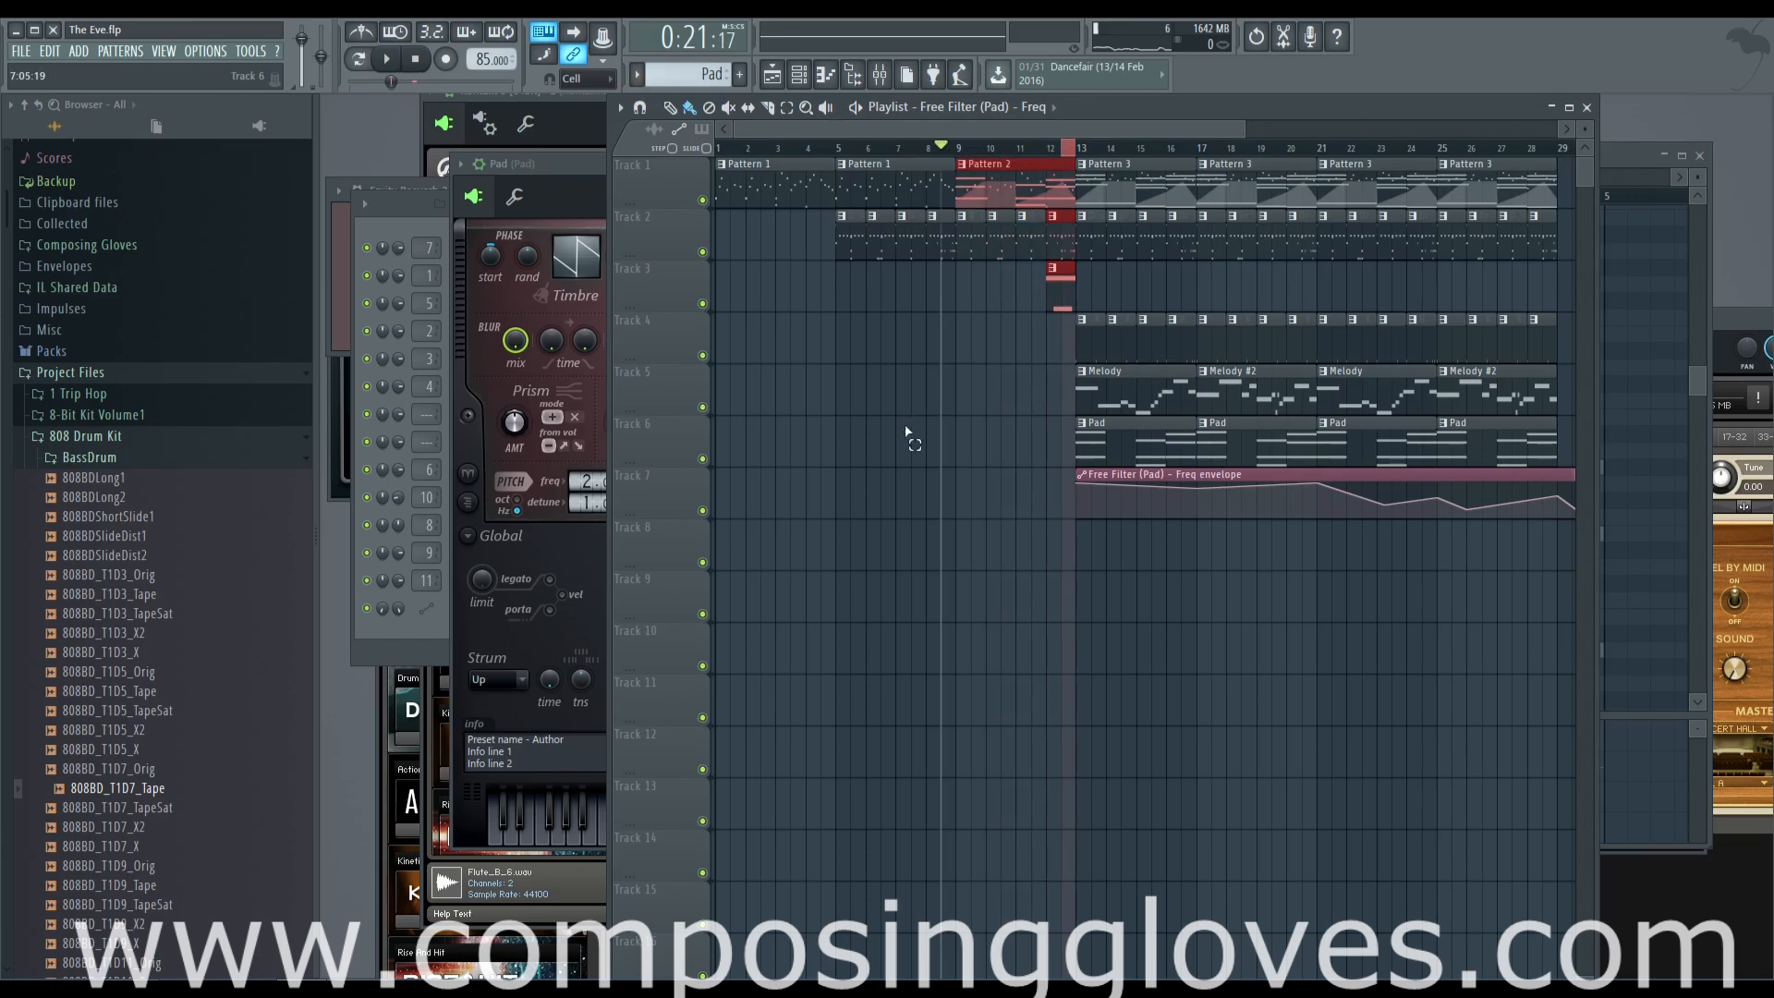
{"action": "left_click", "coordinate": [983, 154]}
{"action": "left_click_drag", "start_coordinate": [997, 157], "coordinate": [591, 148]}
{"action": "scroll", "coordinate": [992, 323], "scroll_direction": "down", "scroll_amount": 8}
{"action": "scroll", "coordinate": [840, 167], "scroll_direction": "down", "scroll_amount": 5}
{"action": "left_click_drag", "start_coordinate": [846, 150], "coordinate": [658, 164]}
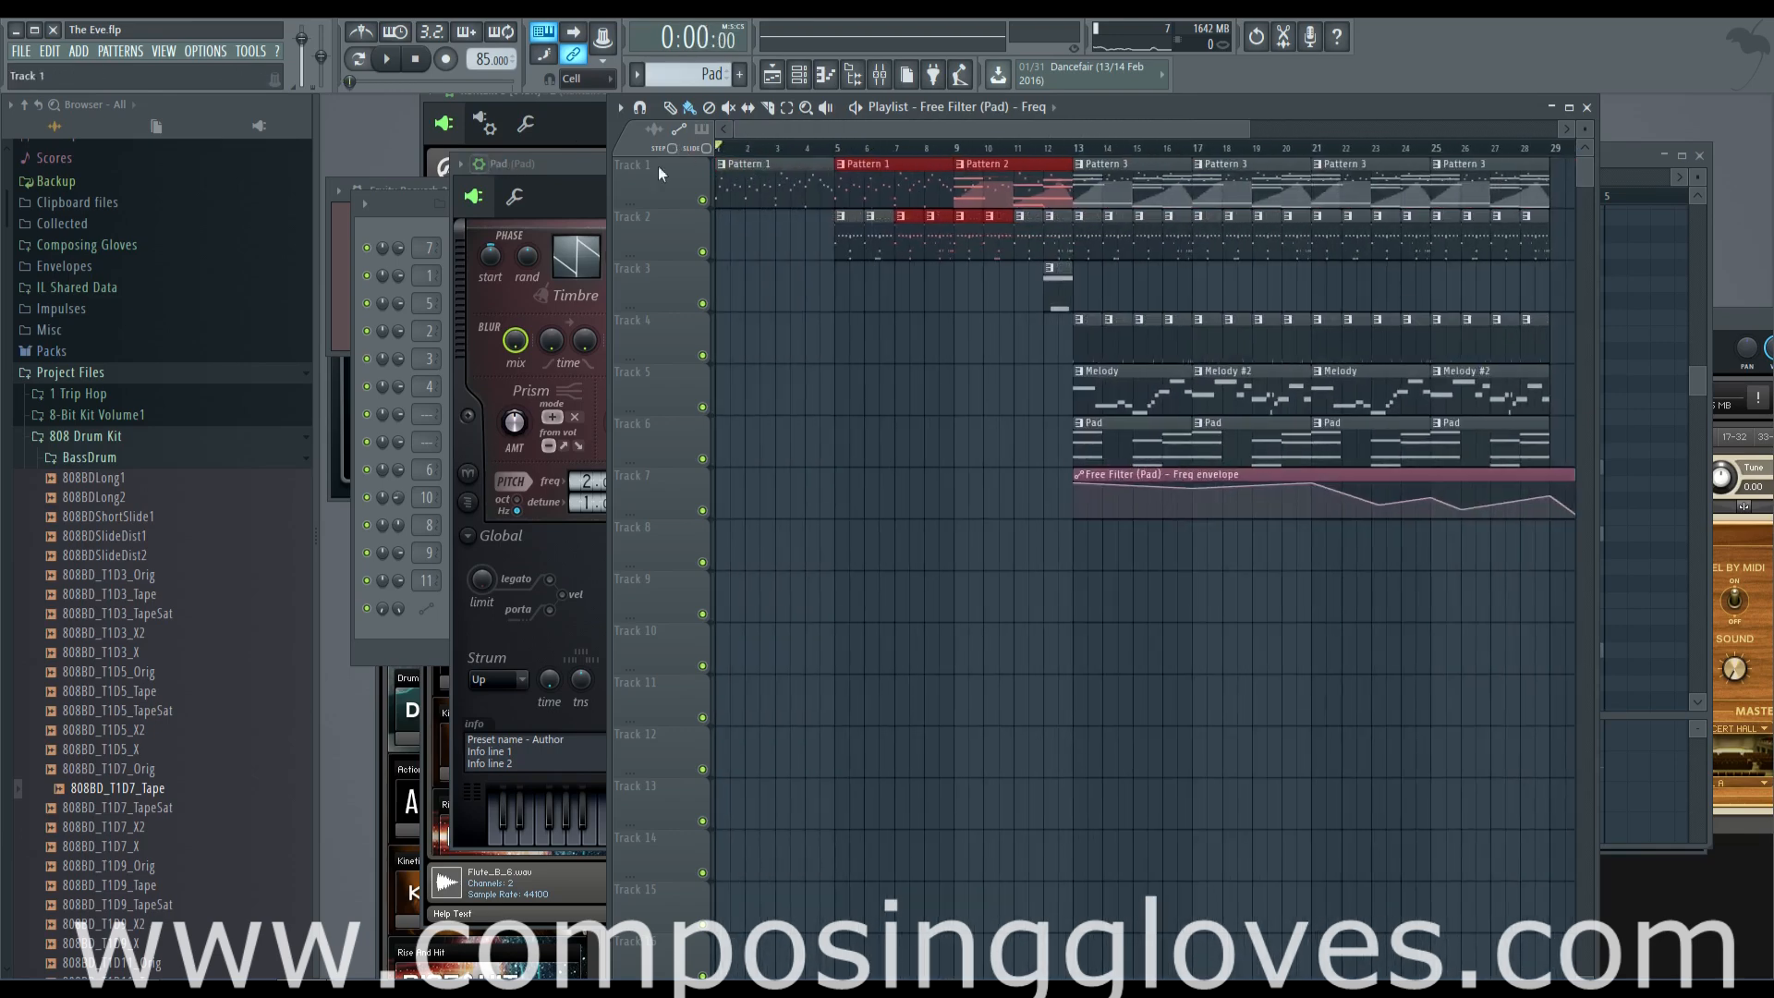
Extend the last Pattern 3 clip from bar 25 to about bar 40, and play the song from the start past bar 29
{"action": "scroll", "coordinate": [1431, 266], "scroll_direction": "down", "scroll_amount": 1}
{"action": "left_click_drag", "start_coordinate": [1418, 198], "coordinate": [1355, 209]}
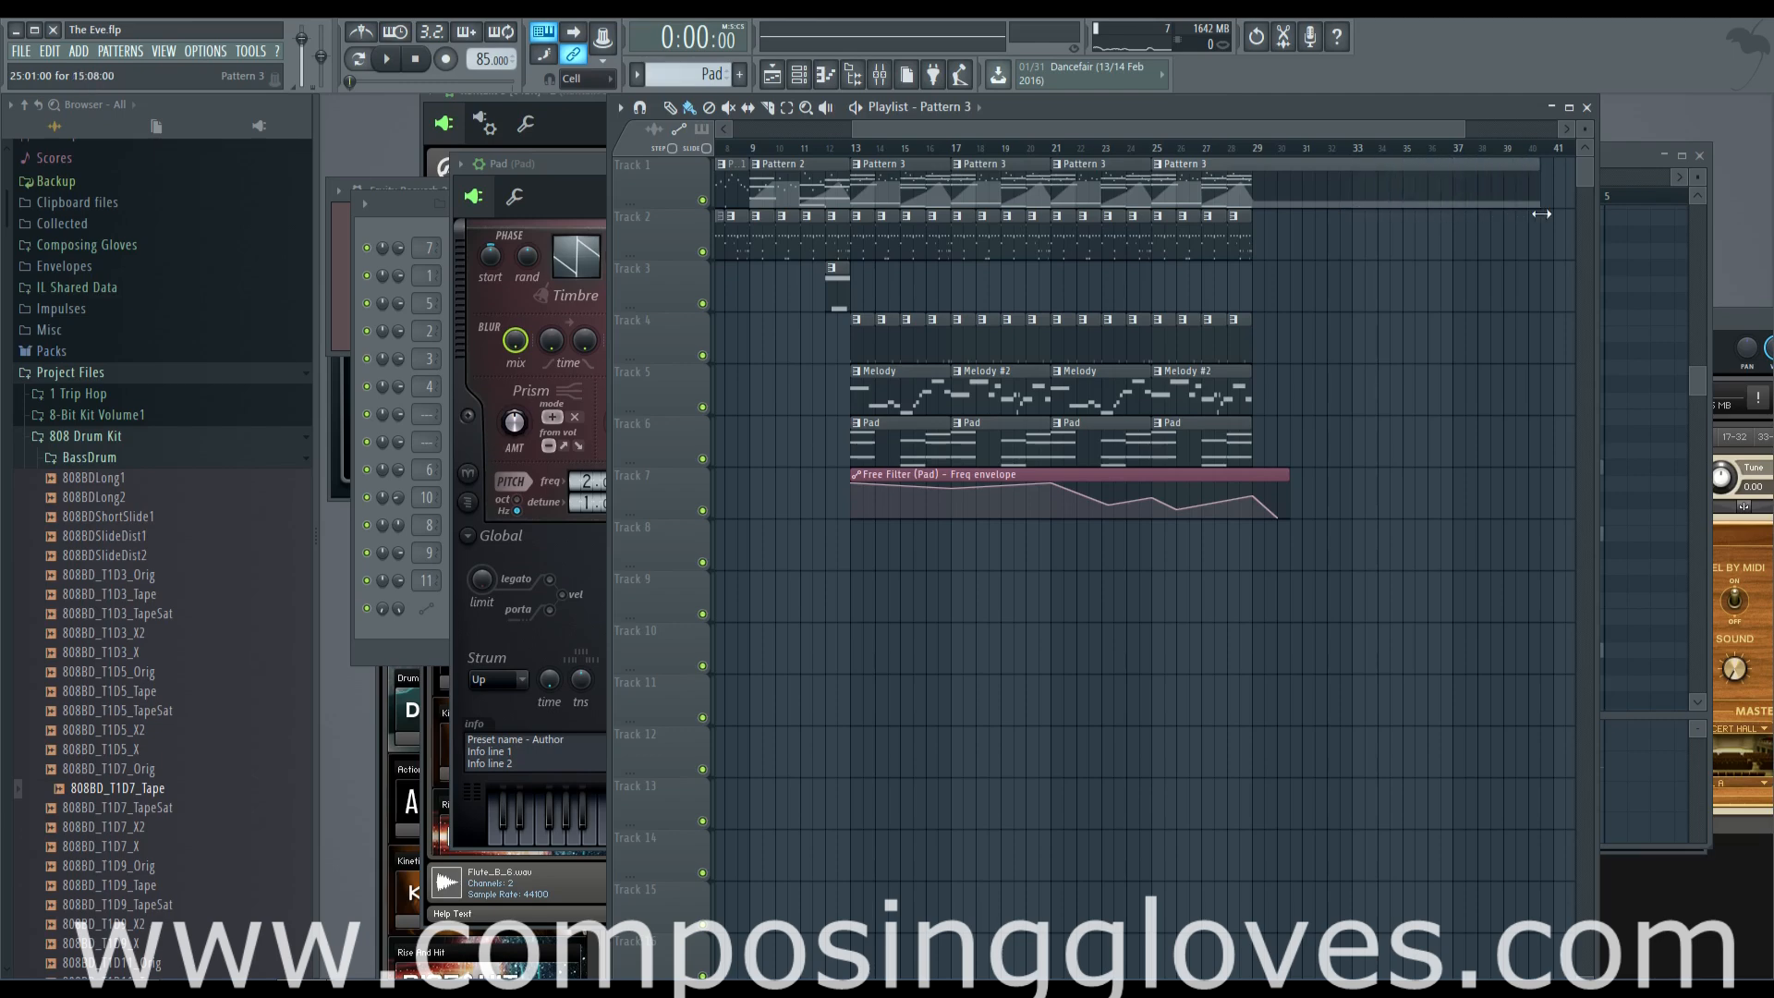
{"action": "left_click_drag", "start_coordinate": [1270, 130], "coordinate": [961, 148]}
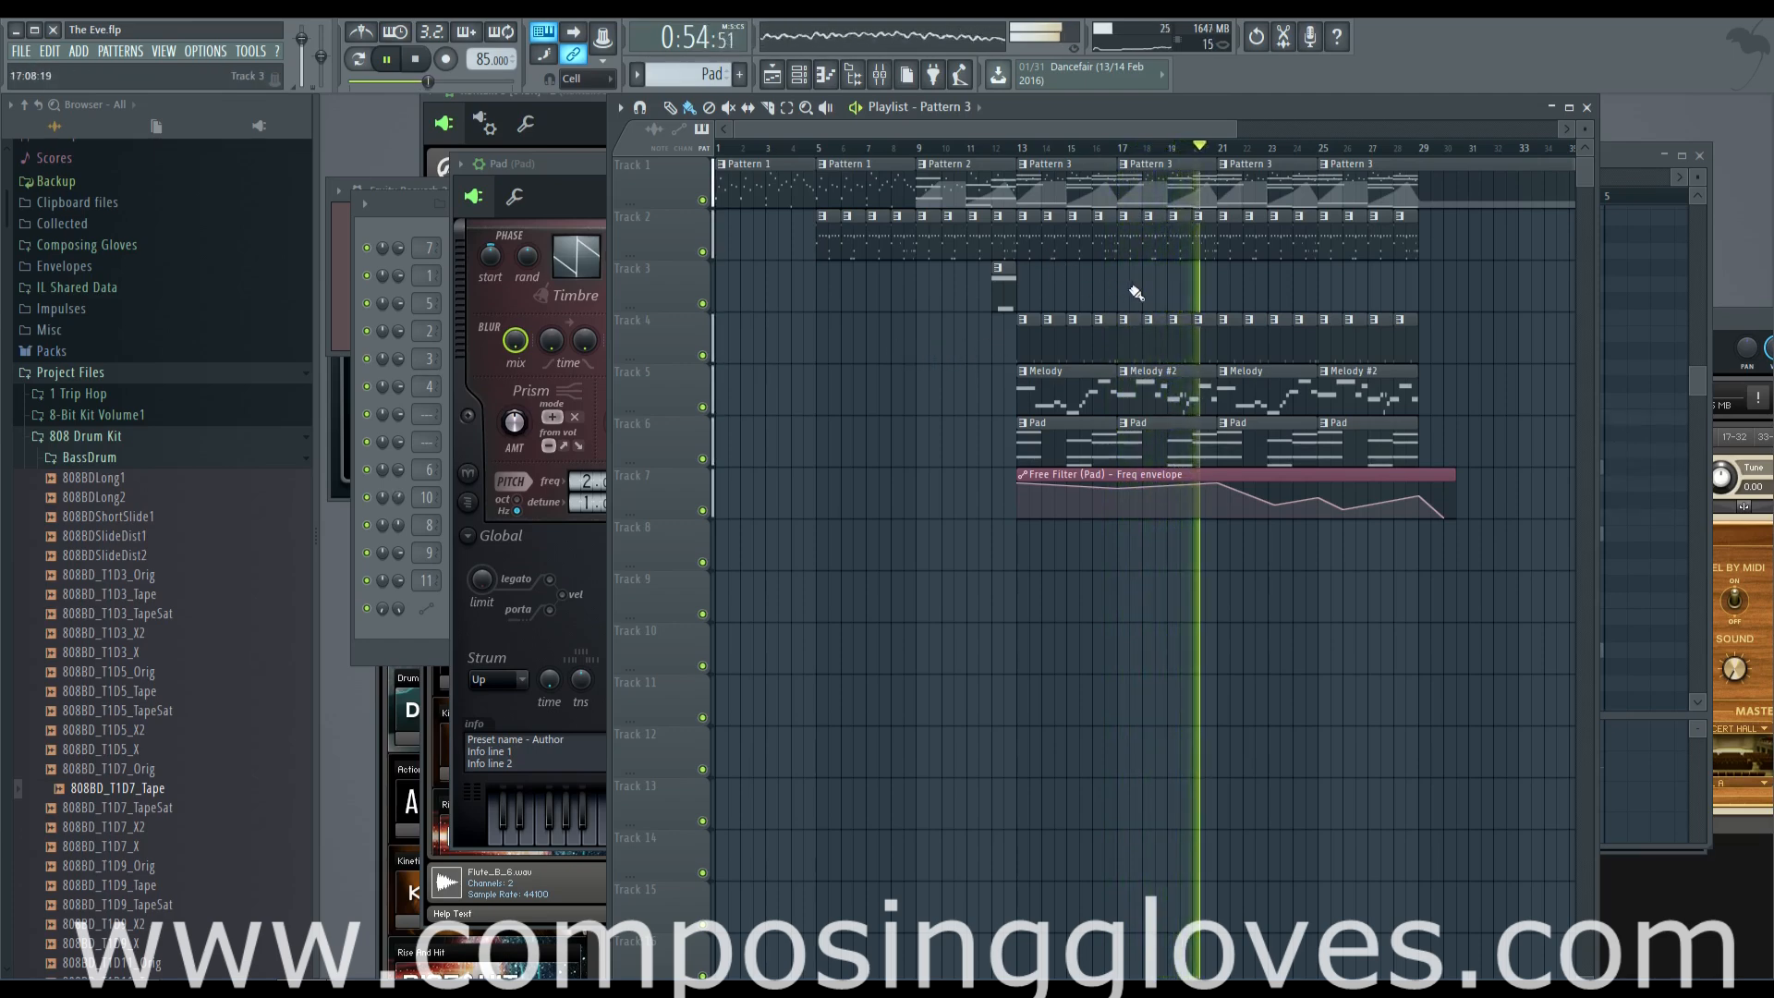
{"action": "left_click_drag", "start_coordinate": [1184, 293], "coordinate": [978, 295]}
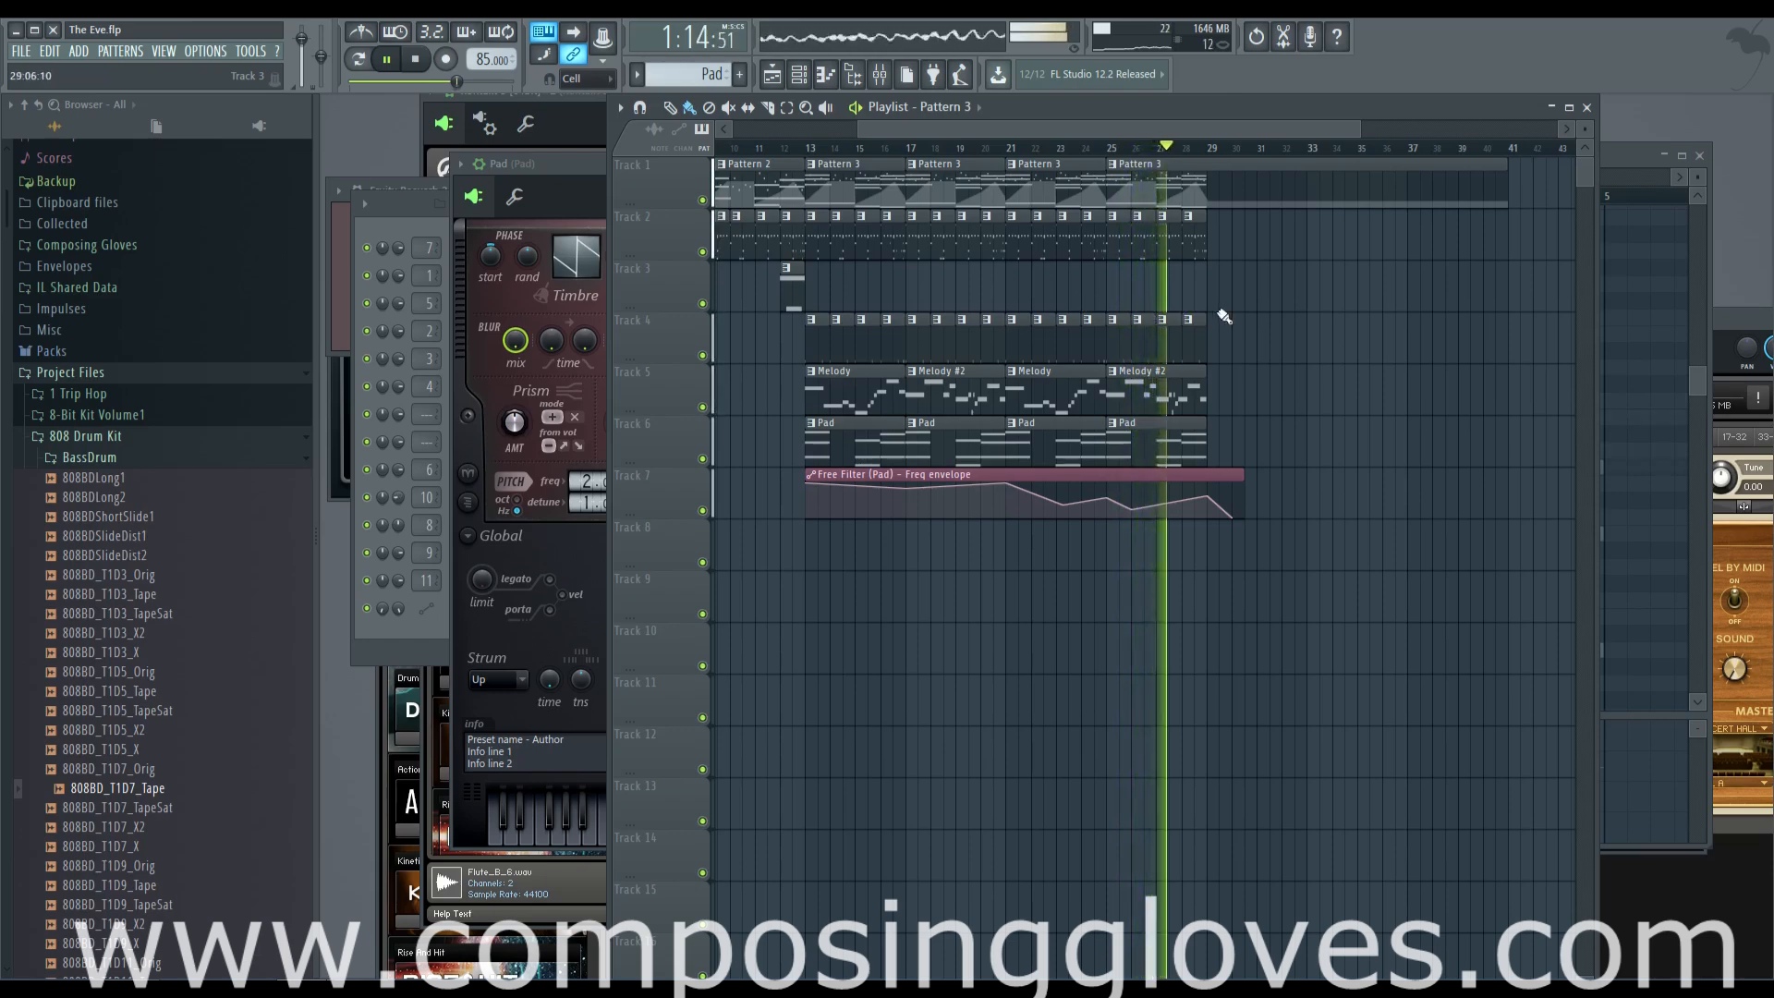
{"action": "scroll", "coordinate": [1137, 311], "scroll_direction": "up", "scroll_amount": 3}
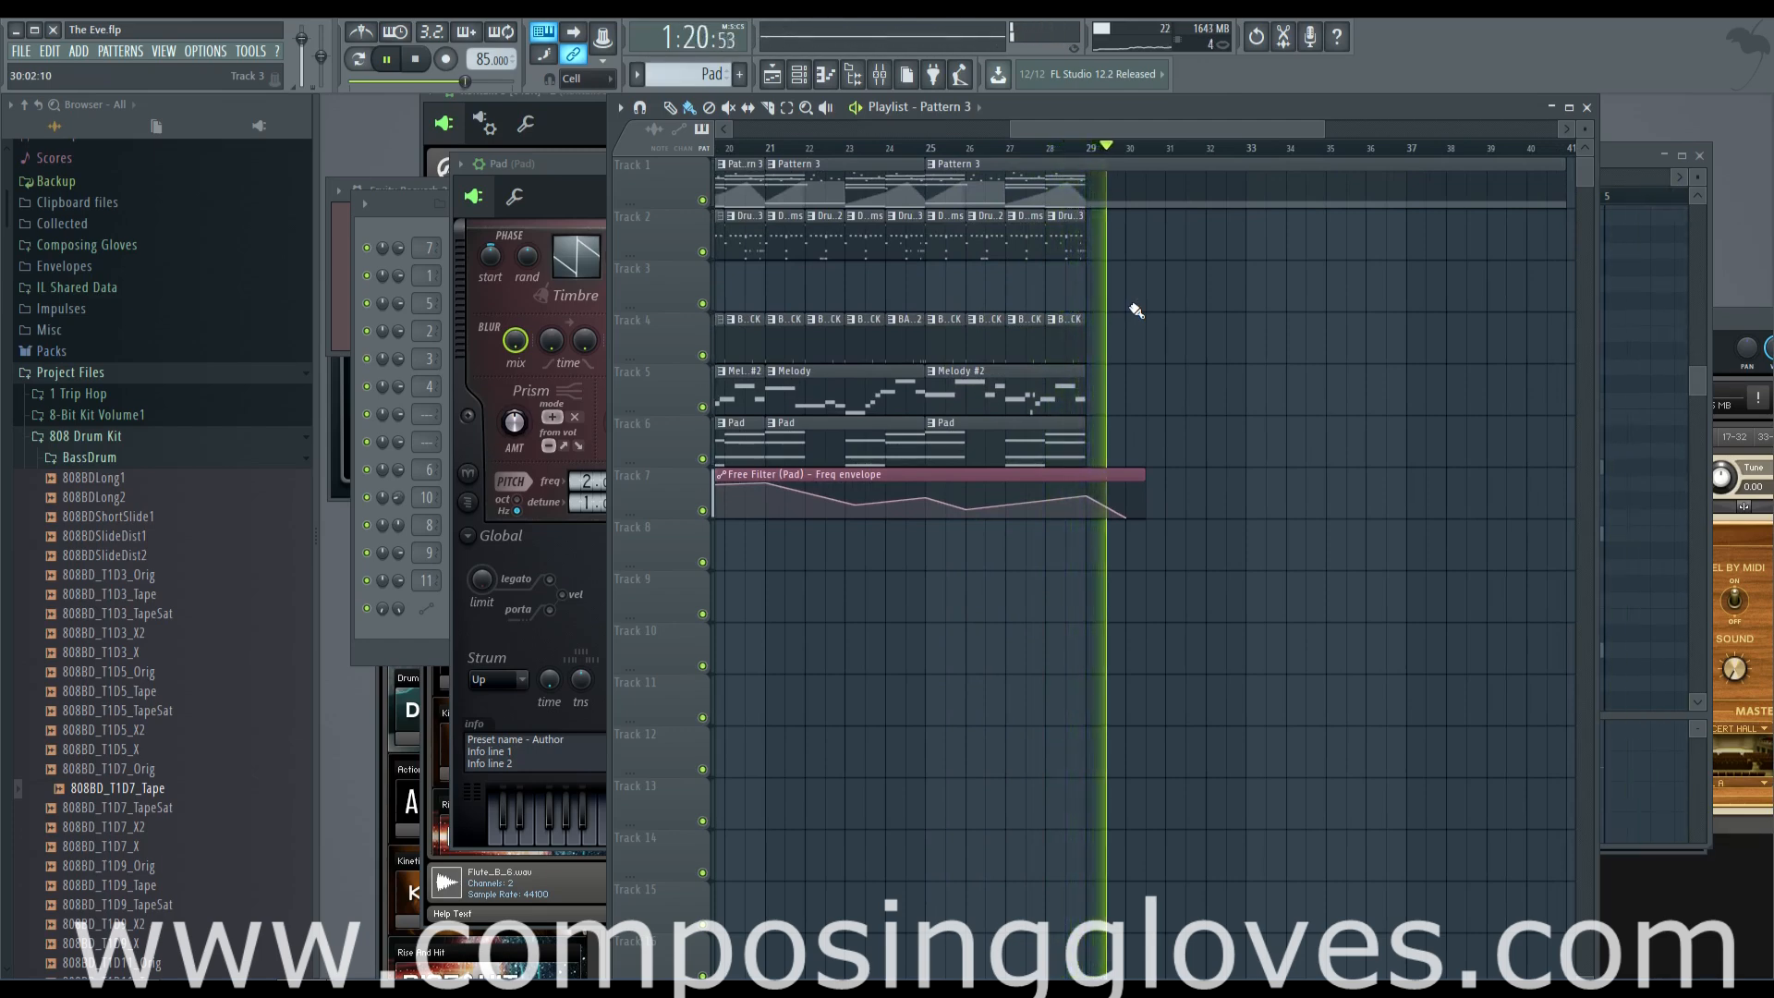
{"action": "key", "text": "space"}
Stop playback and examine the playlist arrangement from the ending around bar 29 back to the opening bars
{"action": "left_click_drag", "start_coordinate": [1187, 128], "coordinate": [1206, 156]}
{"action": "scroll", "coordinate": [1146, 199], "scroll_direction": "up", "scroll_amount": 2}
{"action": "left_click_drag", "start_coordinate": [883, 273], "coordinate": [1604, 325]}
{"action": "left_click_drag", "start_coordinate": [1008, 315], "coordinate": [1573, 307]}
{"action": "scroll", "coordinate": [942, 300], "scroll_direction": "up", "scroll_amount": 1}
{"action": "scroll", "coordinate": [939, 298], "scroll_direction": "down", "scroll_amount": 2}
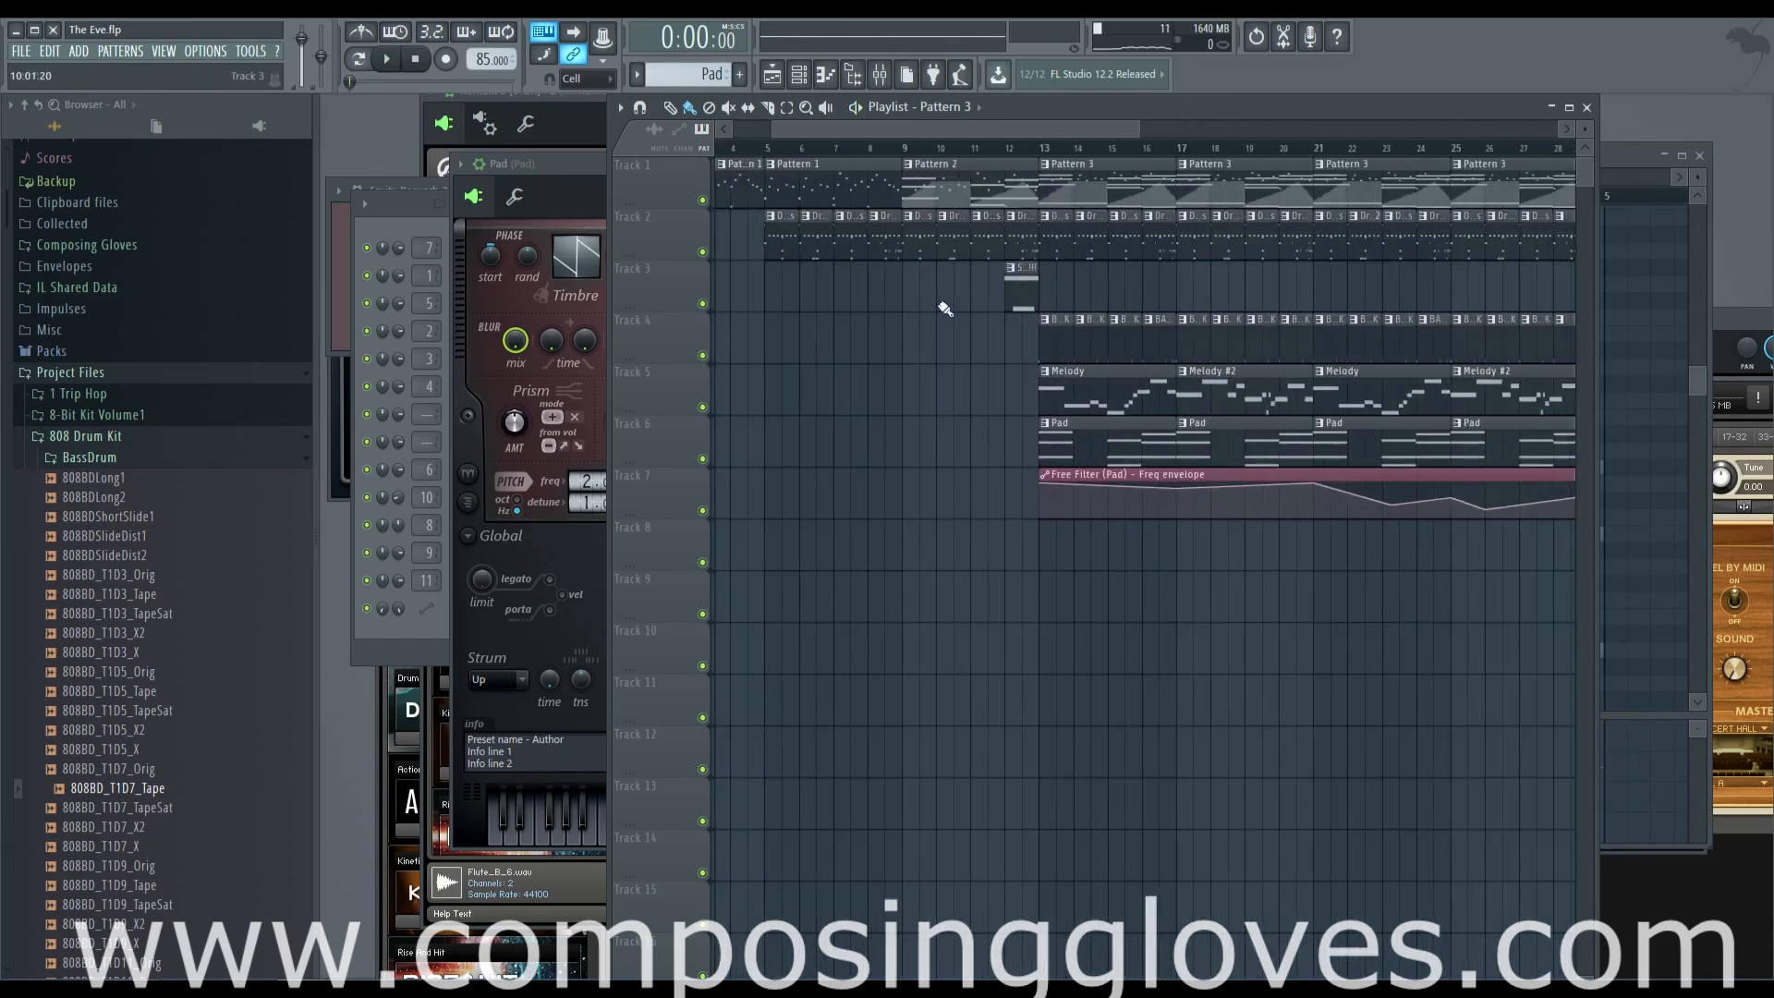
{"action": "scroll", "coordinate": [929, 301], "scroll_direction": "up", "scroll_amount": 2}
{"action": "mouse_move", "coordinate": [1308, 300]}
{"action": "left_mouse_down"}
{"action": "mouse_move", "coordinate": [1166, 293]}
{"action": "mouse_move", "coordinate": [1326, 303]}
{"action": "left_mouse_up"}
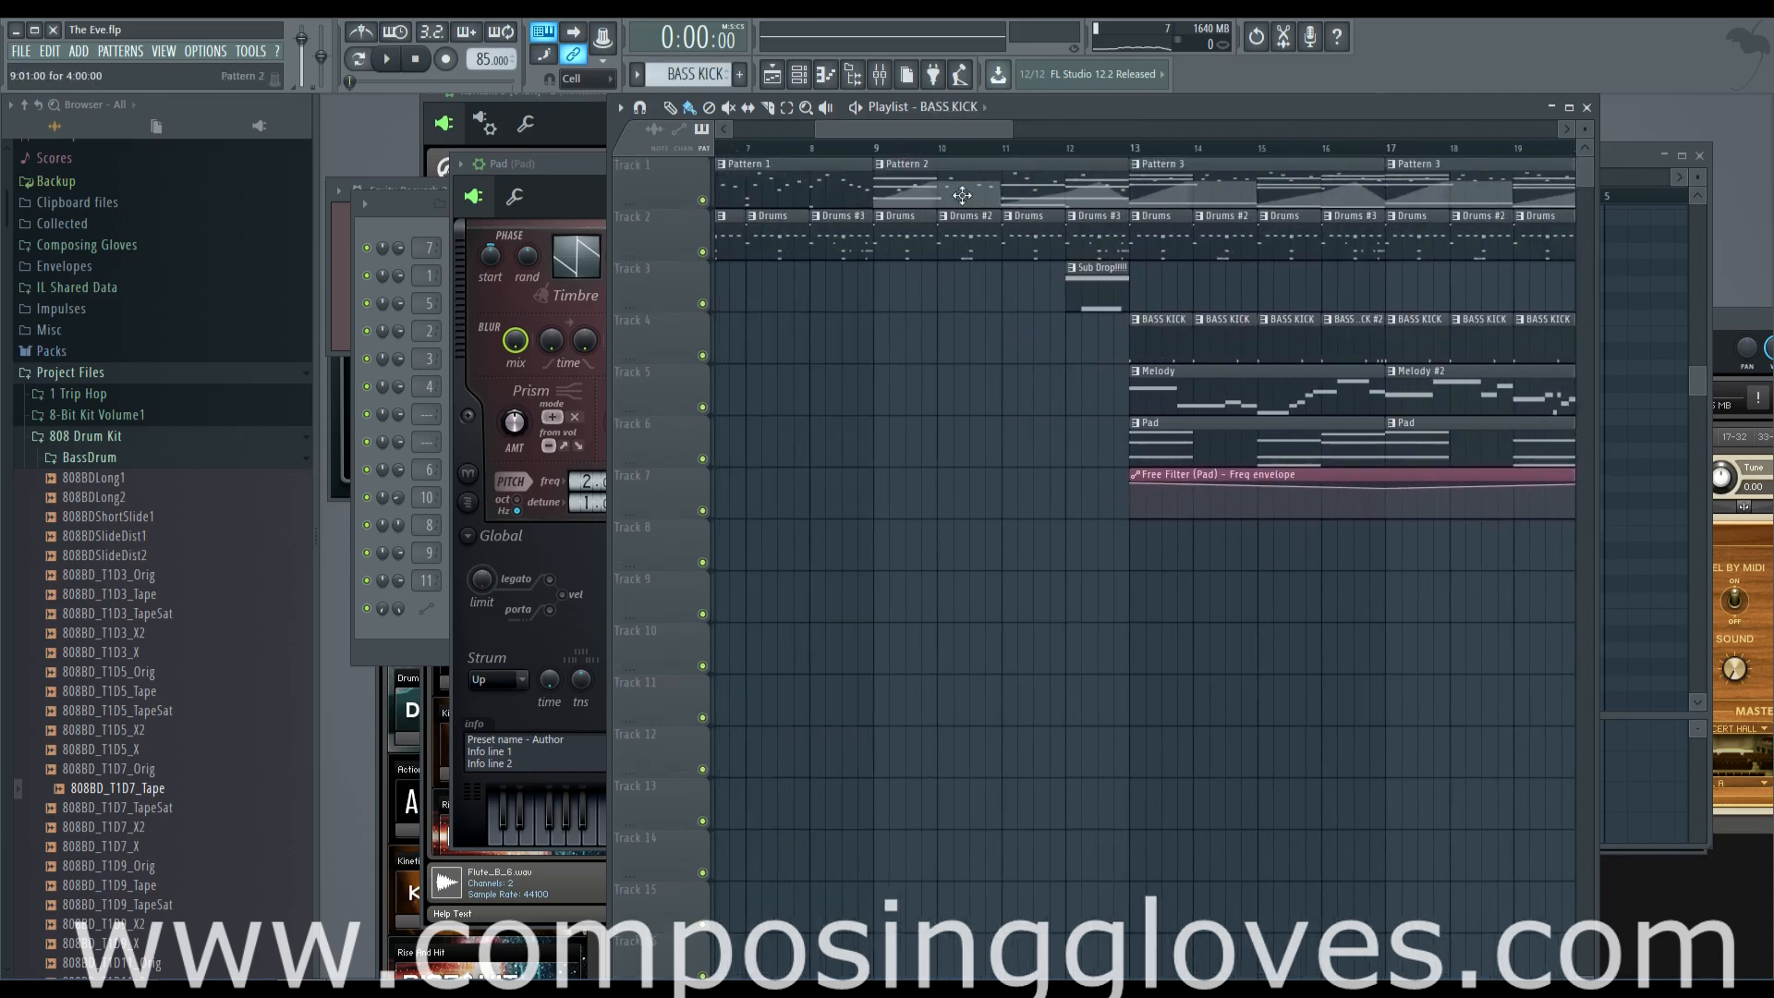
{"action": "left_click_drag", "start_coordinate": [962, 129], "coordinate": [881, 127]}
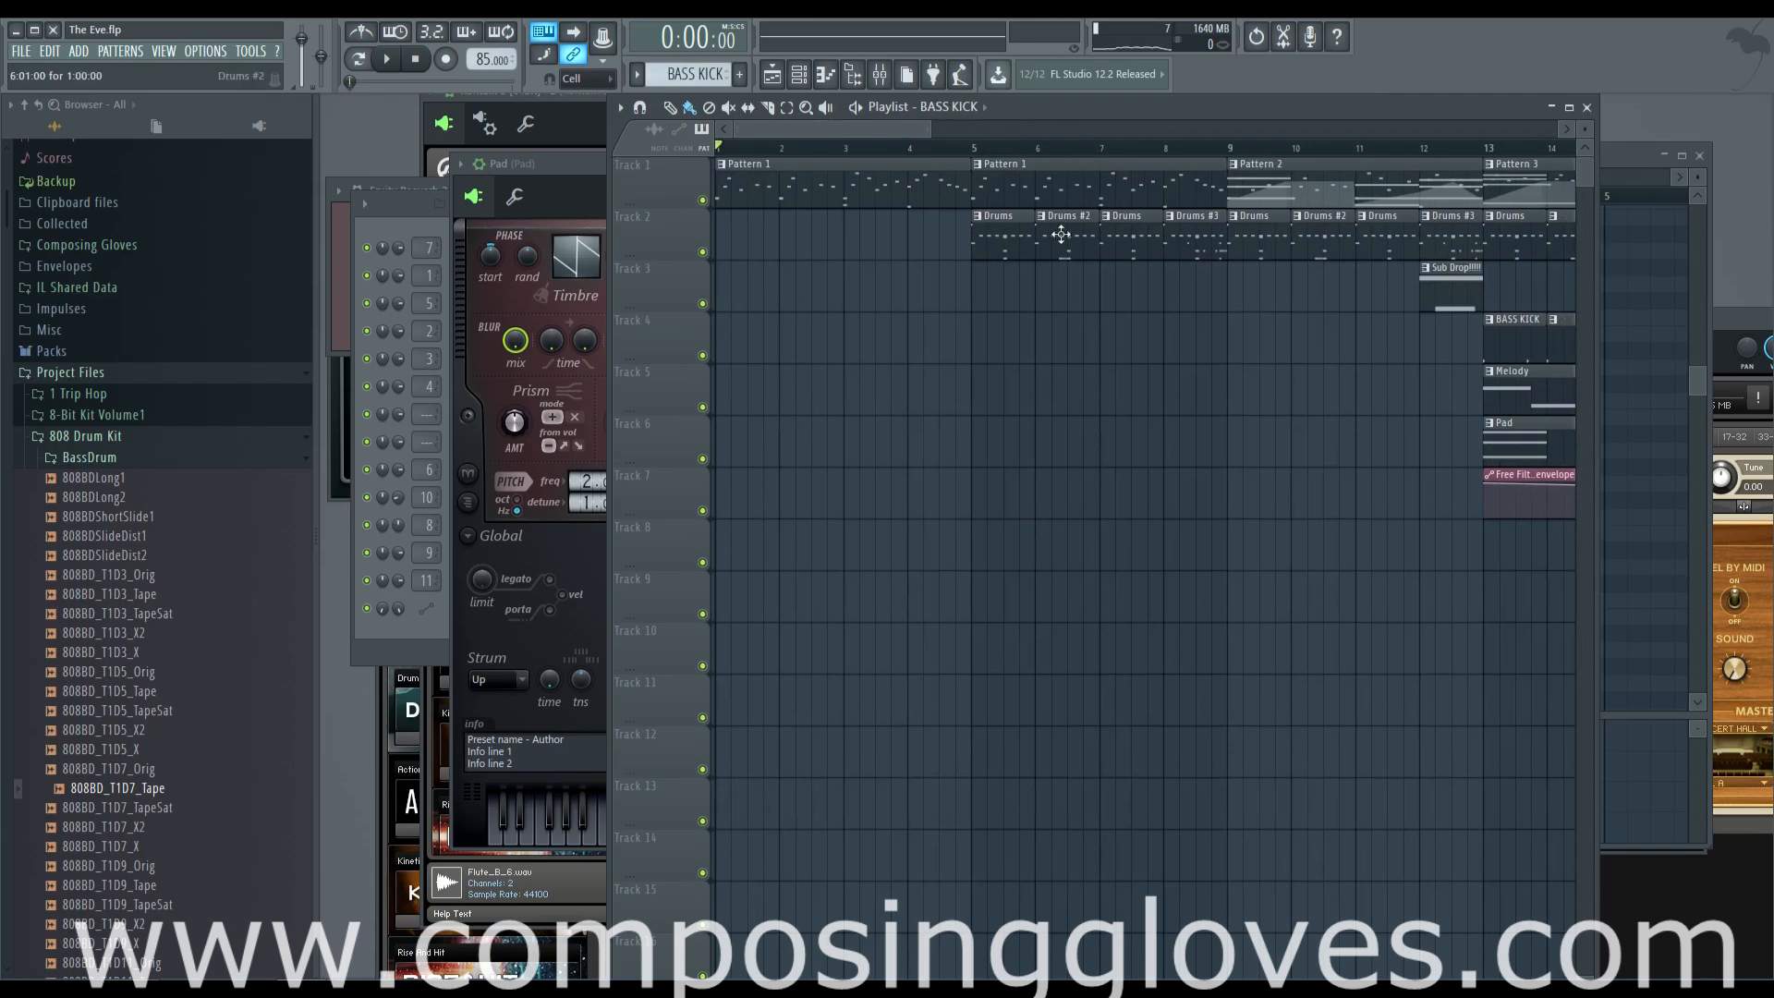
Inspect the Drums pattern's notes and velocities in the piano roll and open its Kontakt Street Knowledge Kit instrument
{"action": "key", "text": "F6"}
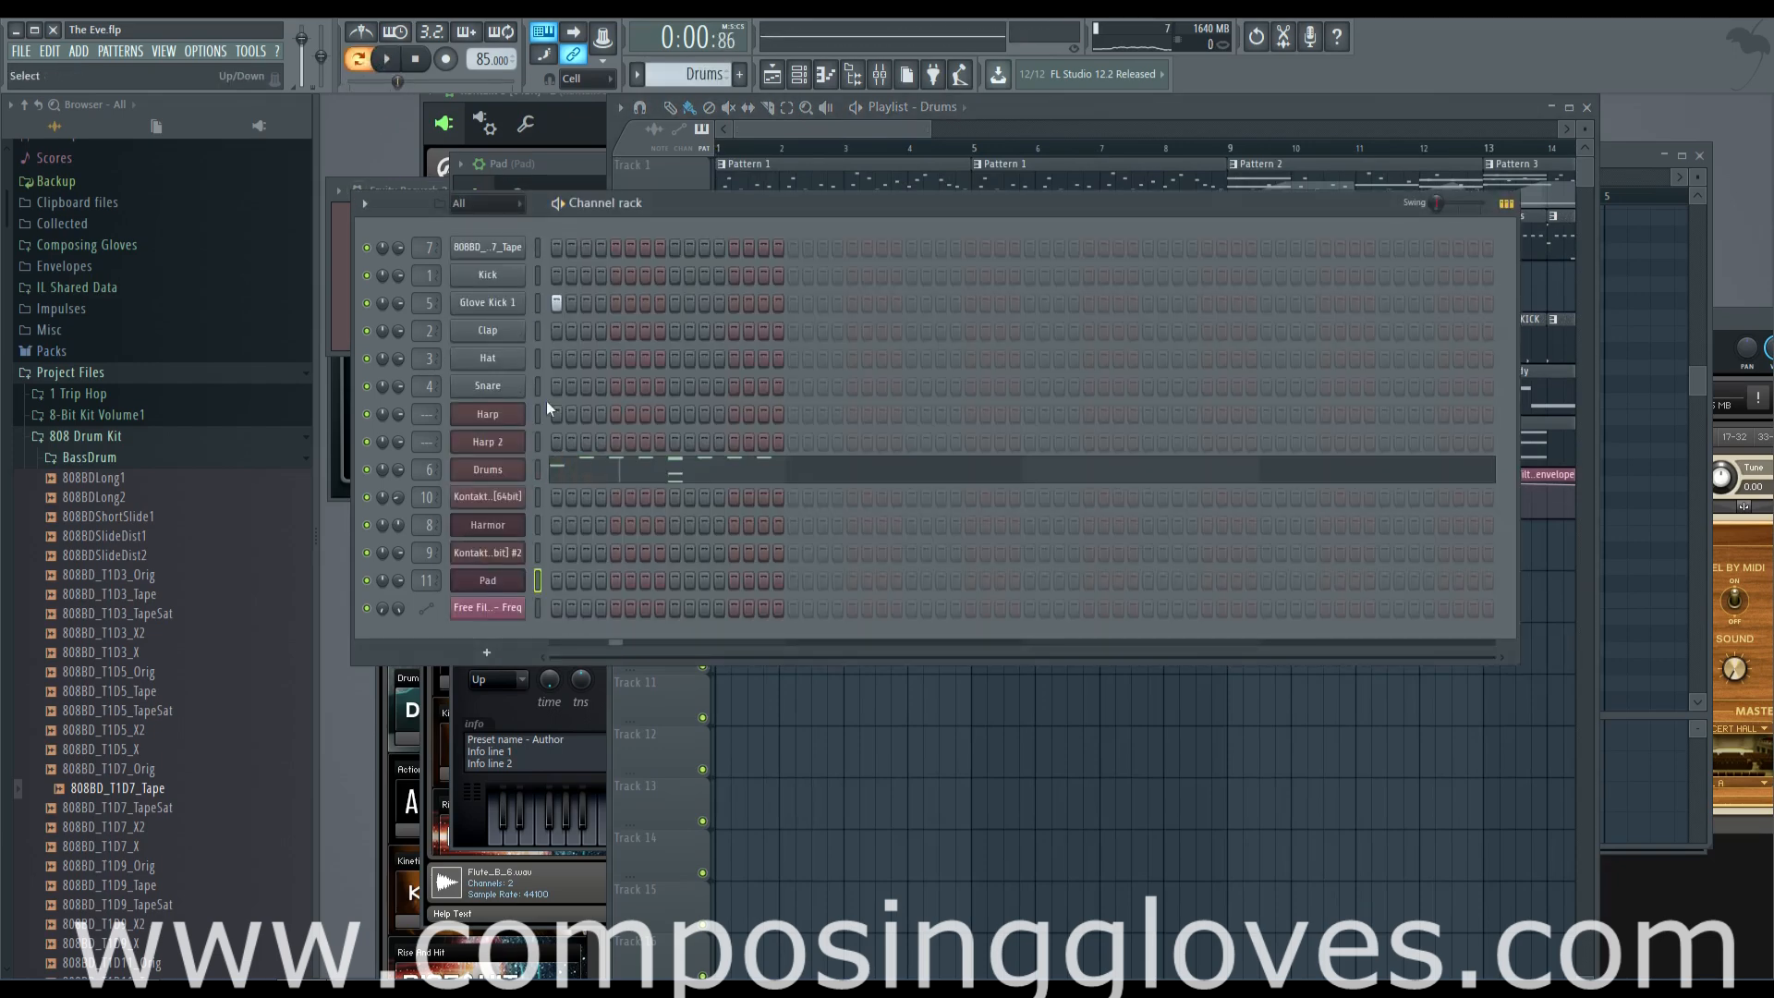
{"action": "left_click", "coordinate": [626, 473]}
{"action": "scroll", "coordinate": [700, 475], "scroll_direction": "down", "scroll_amount": 6}
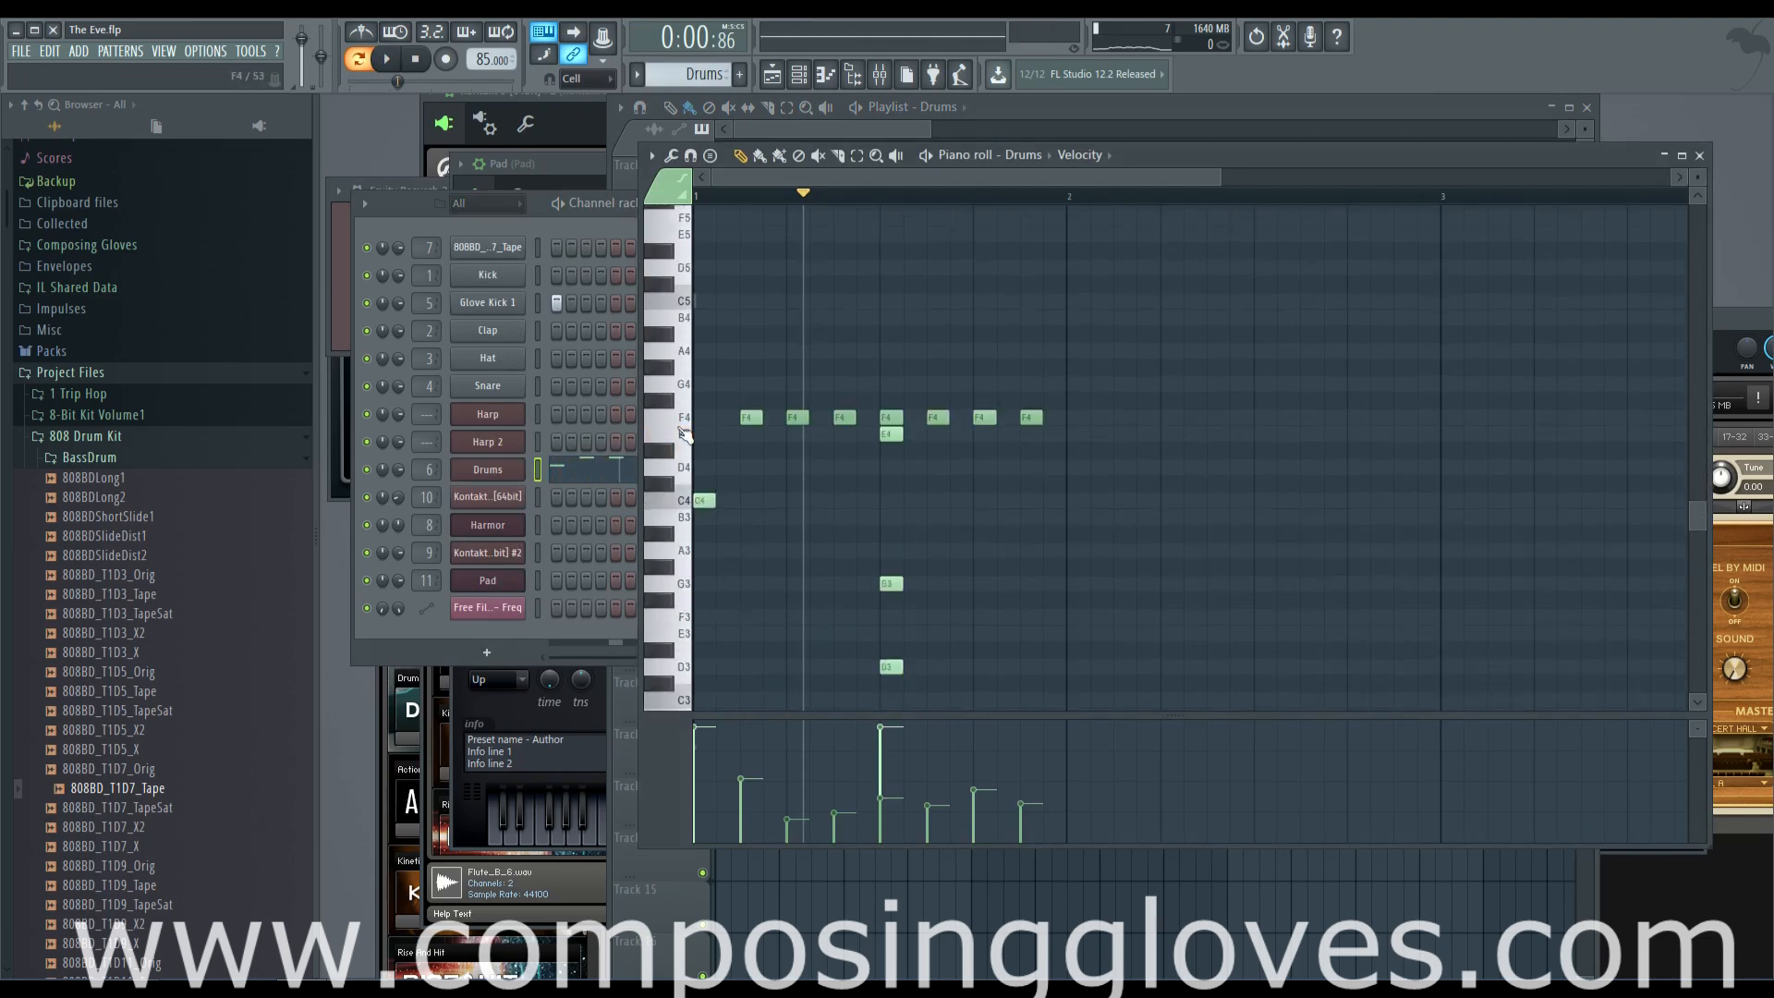
{"action": "left_click", "coordinate": [513, 473]}
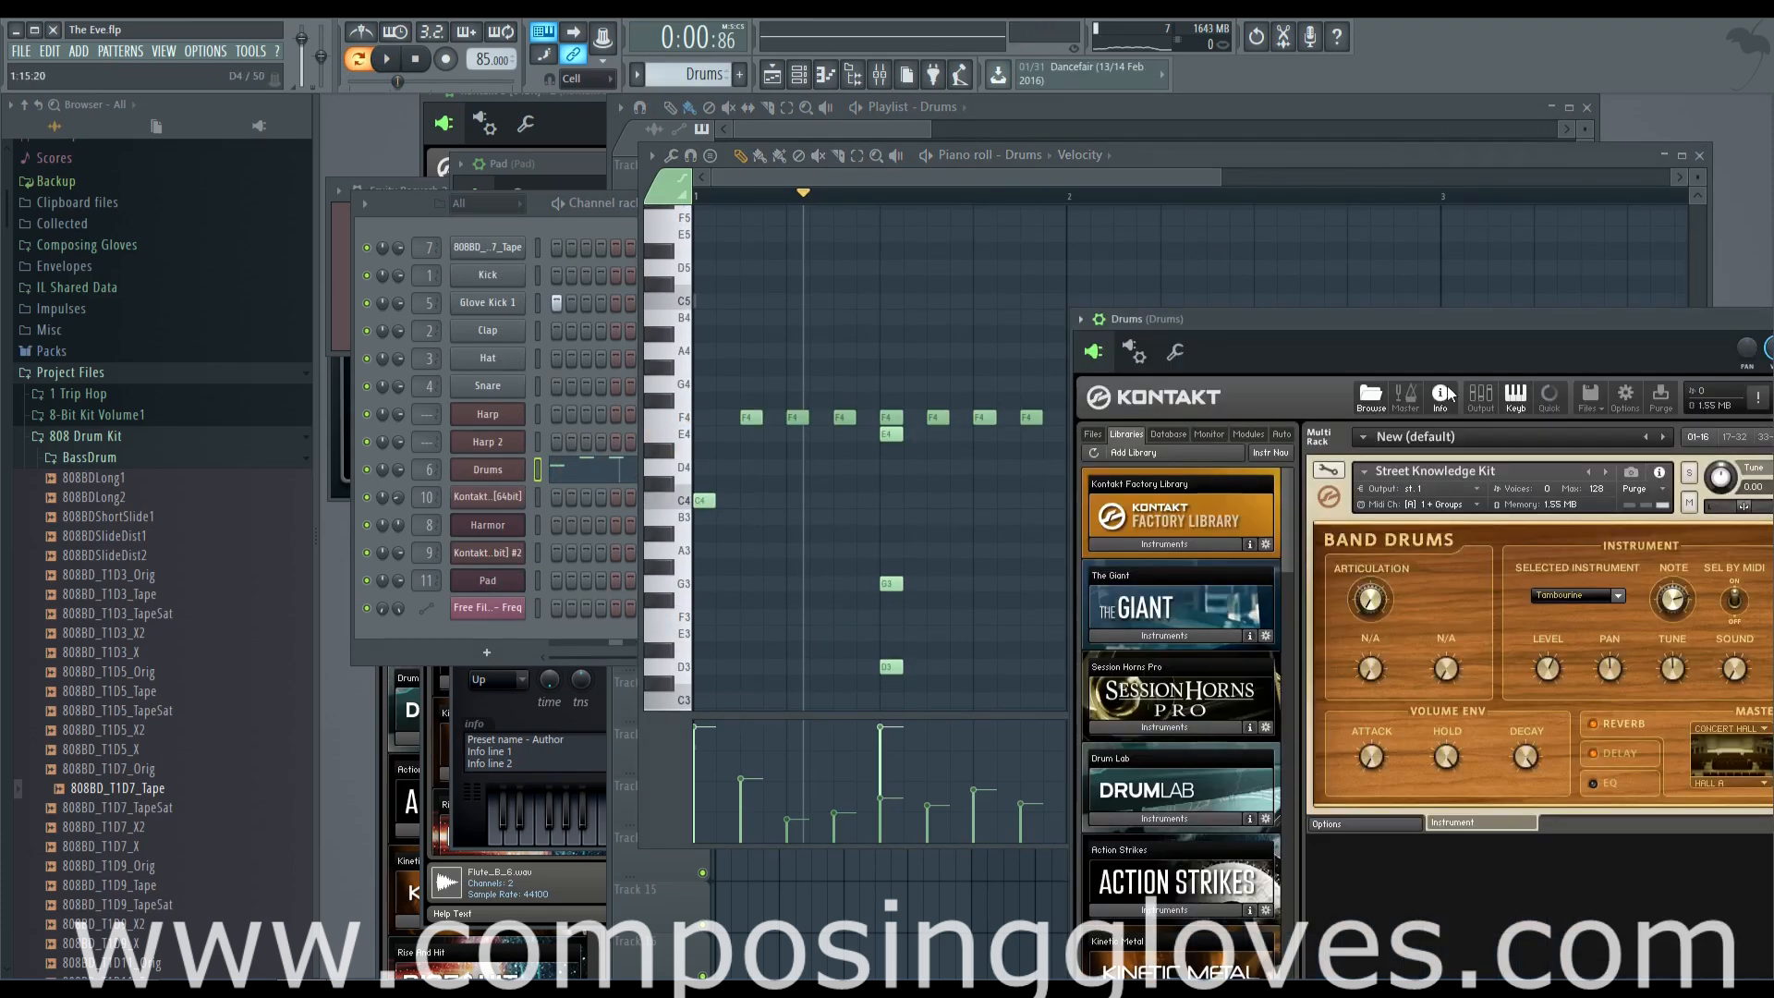
Return to the playlist and examine how the drum, kick, melody and pad clips are laid out across the whole song
{"action": "left_click", "coordinate": [864, 135]}
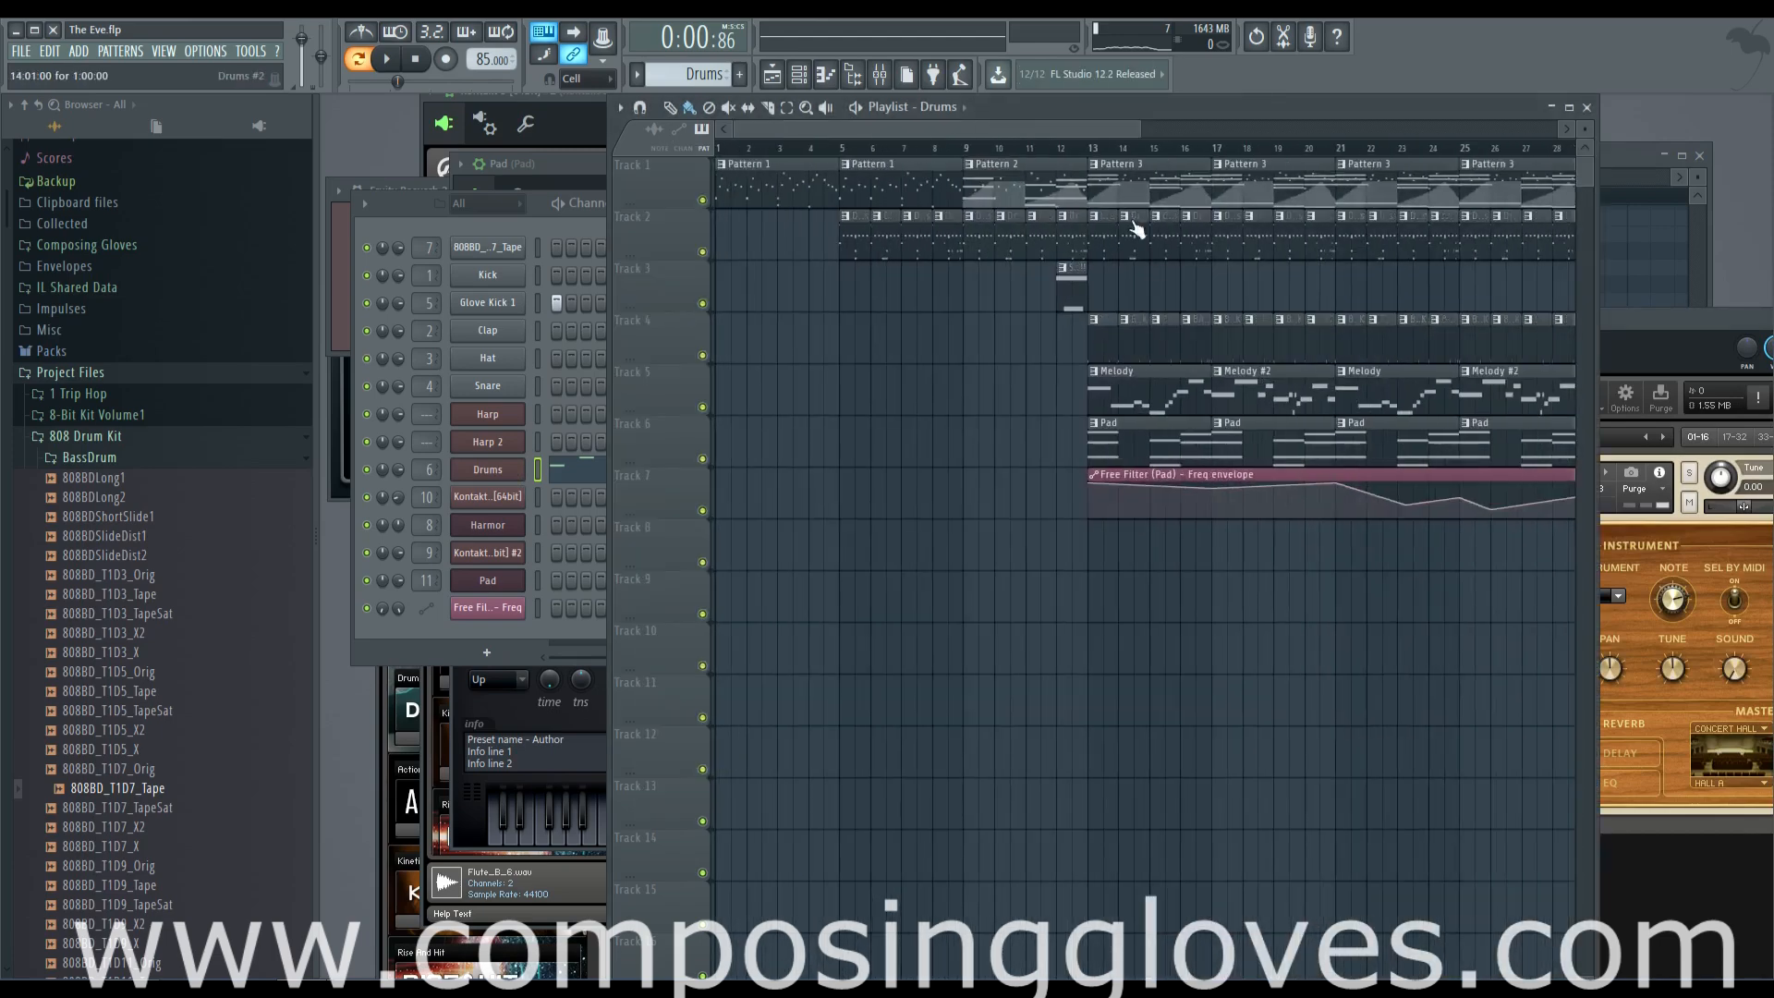
{"action": "scroll", "coordinate": [1136, 231], "scroll_direction": "up", "scroll_amount": 5}
{"action": "scroll", "coordinate": [982, 246], "scroll_direction": "up", "scroll_amount": 3}
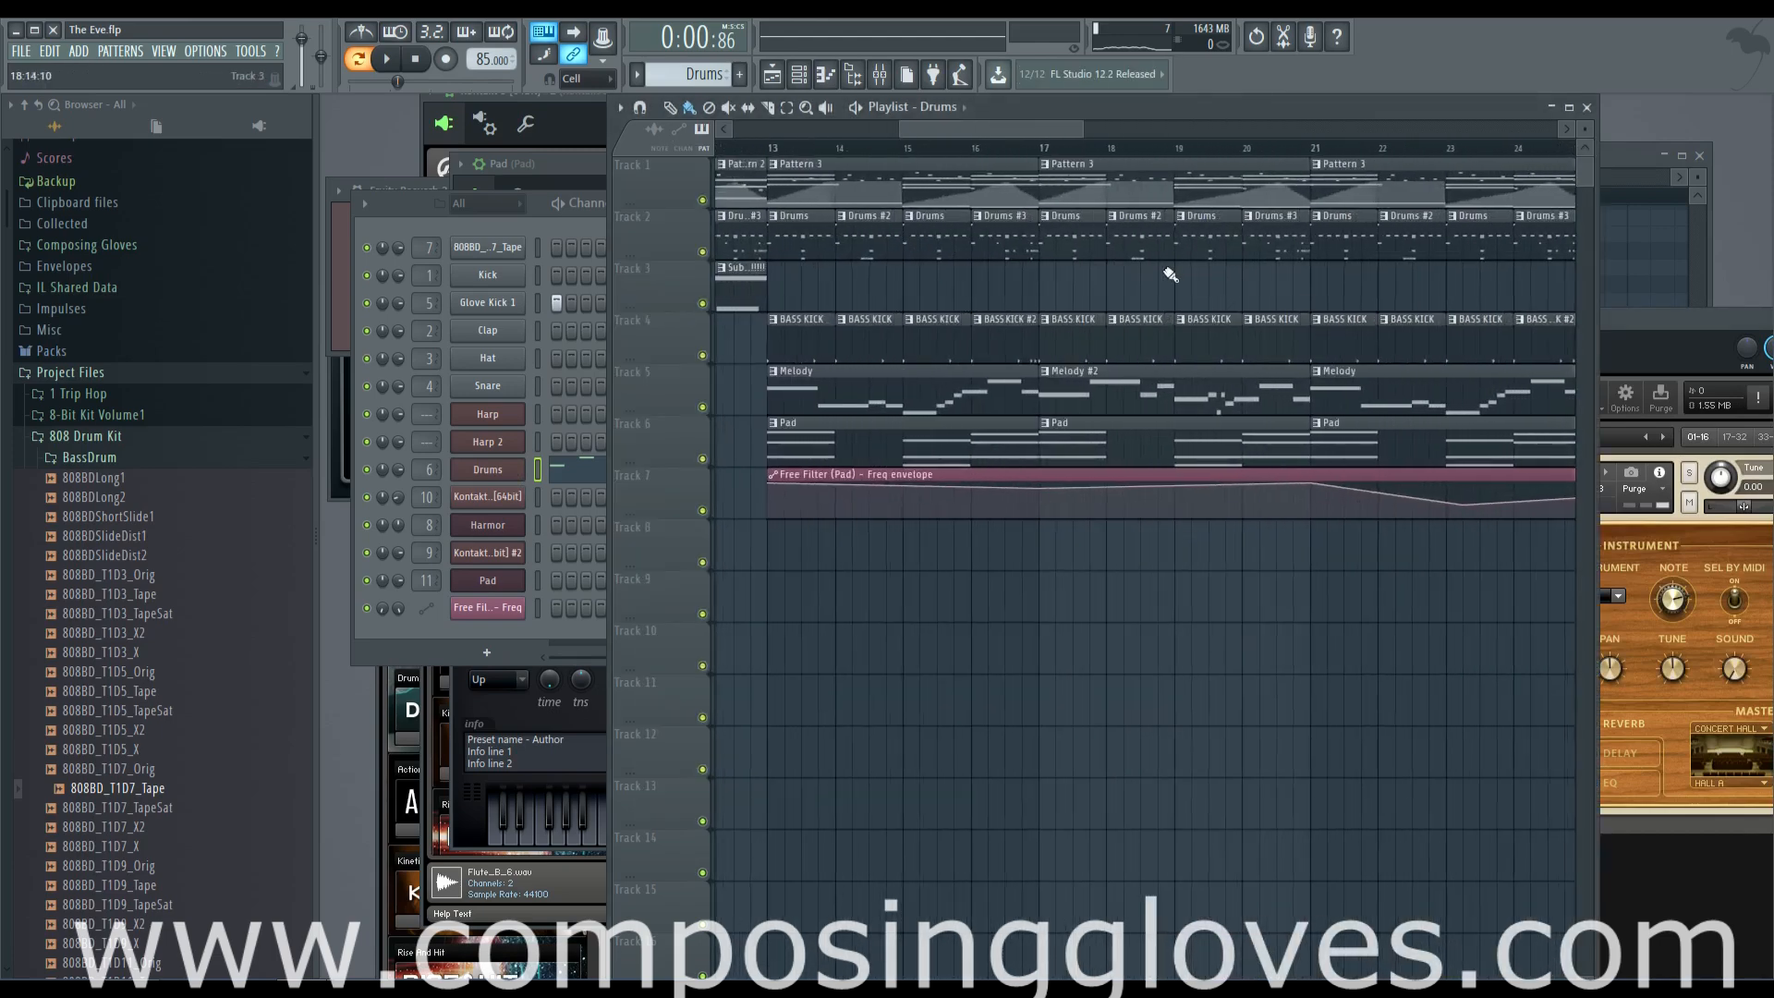
{"action": "scroll", "coordinate": [978, 248], "scroll_direction": "down", "scroll_amount": 4}
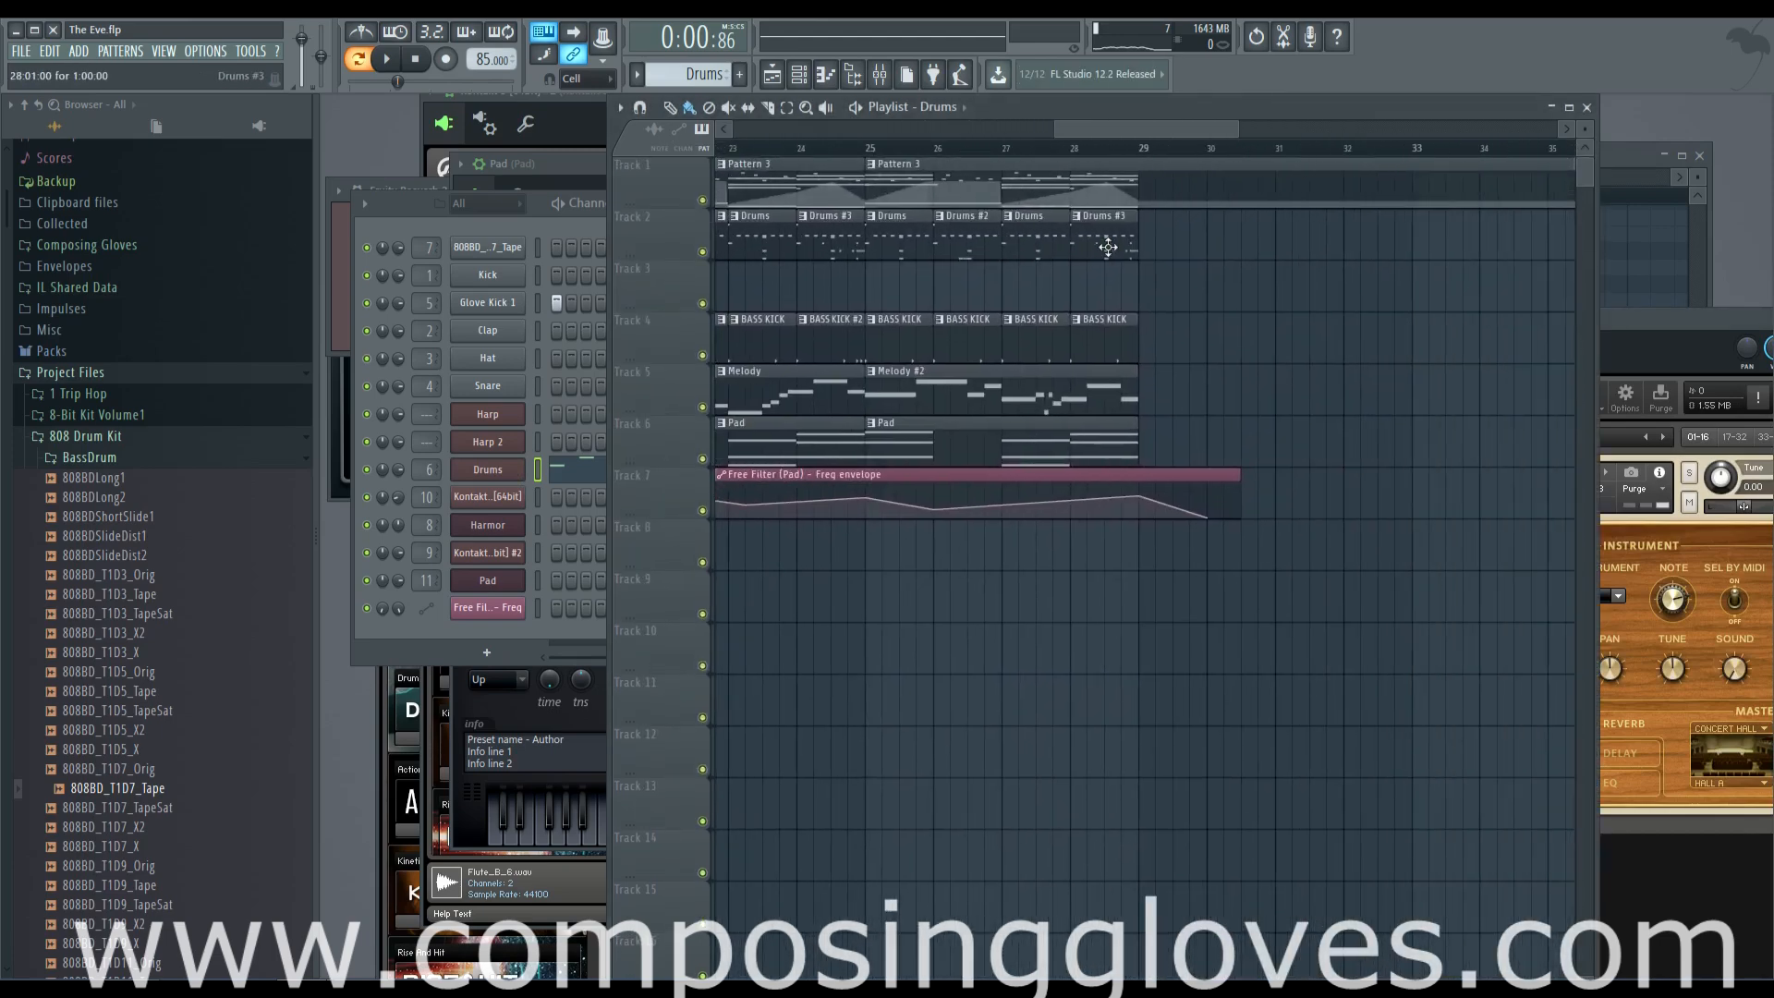
{"action": "scroll", "coordinate": [1057, 340], "scroll_direction": "down", "scroll_amount": 3}
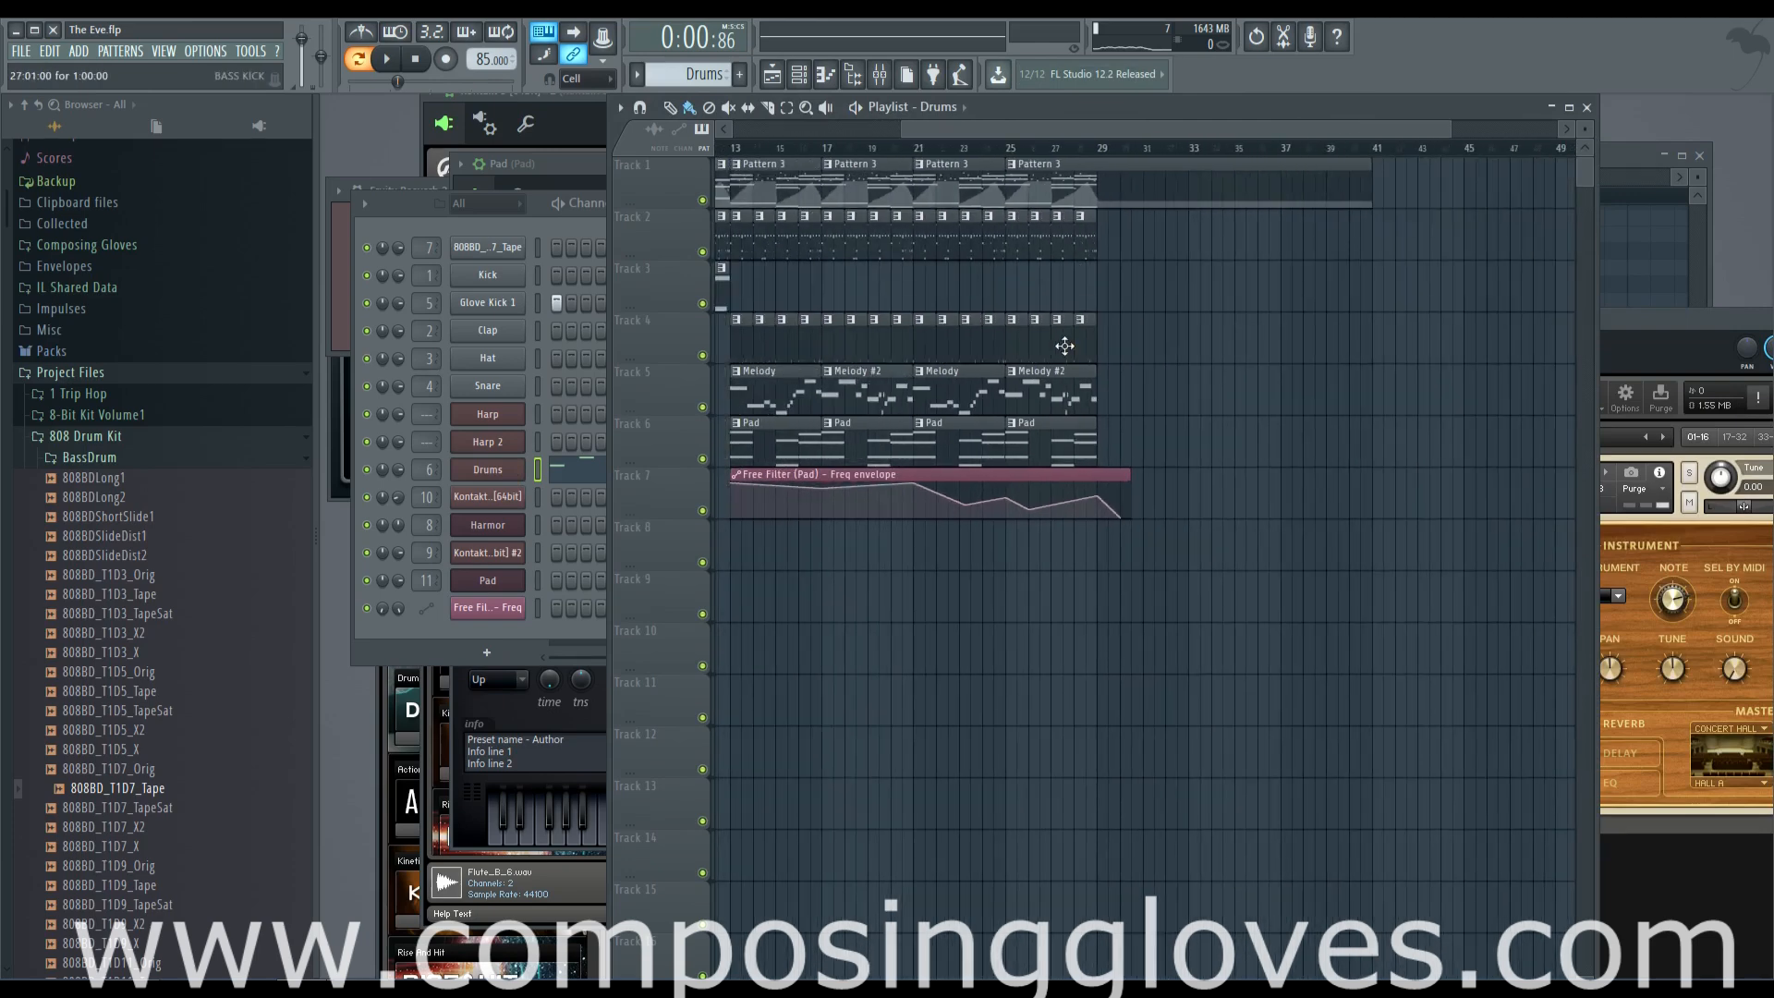
{"action": "left_click_drag", "start_coordinate": [1088, 129], "coordinate": [919, 130]}
{"action": "scroll", "coordinate": [954, 193], "scroll_direction": "up", "scroll_amount": 4}
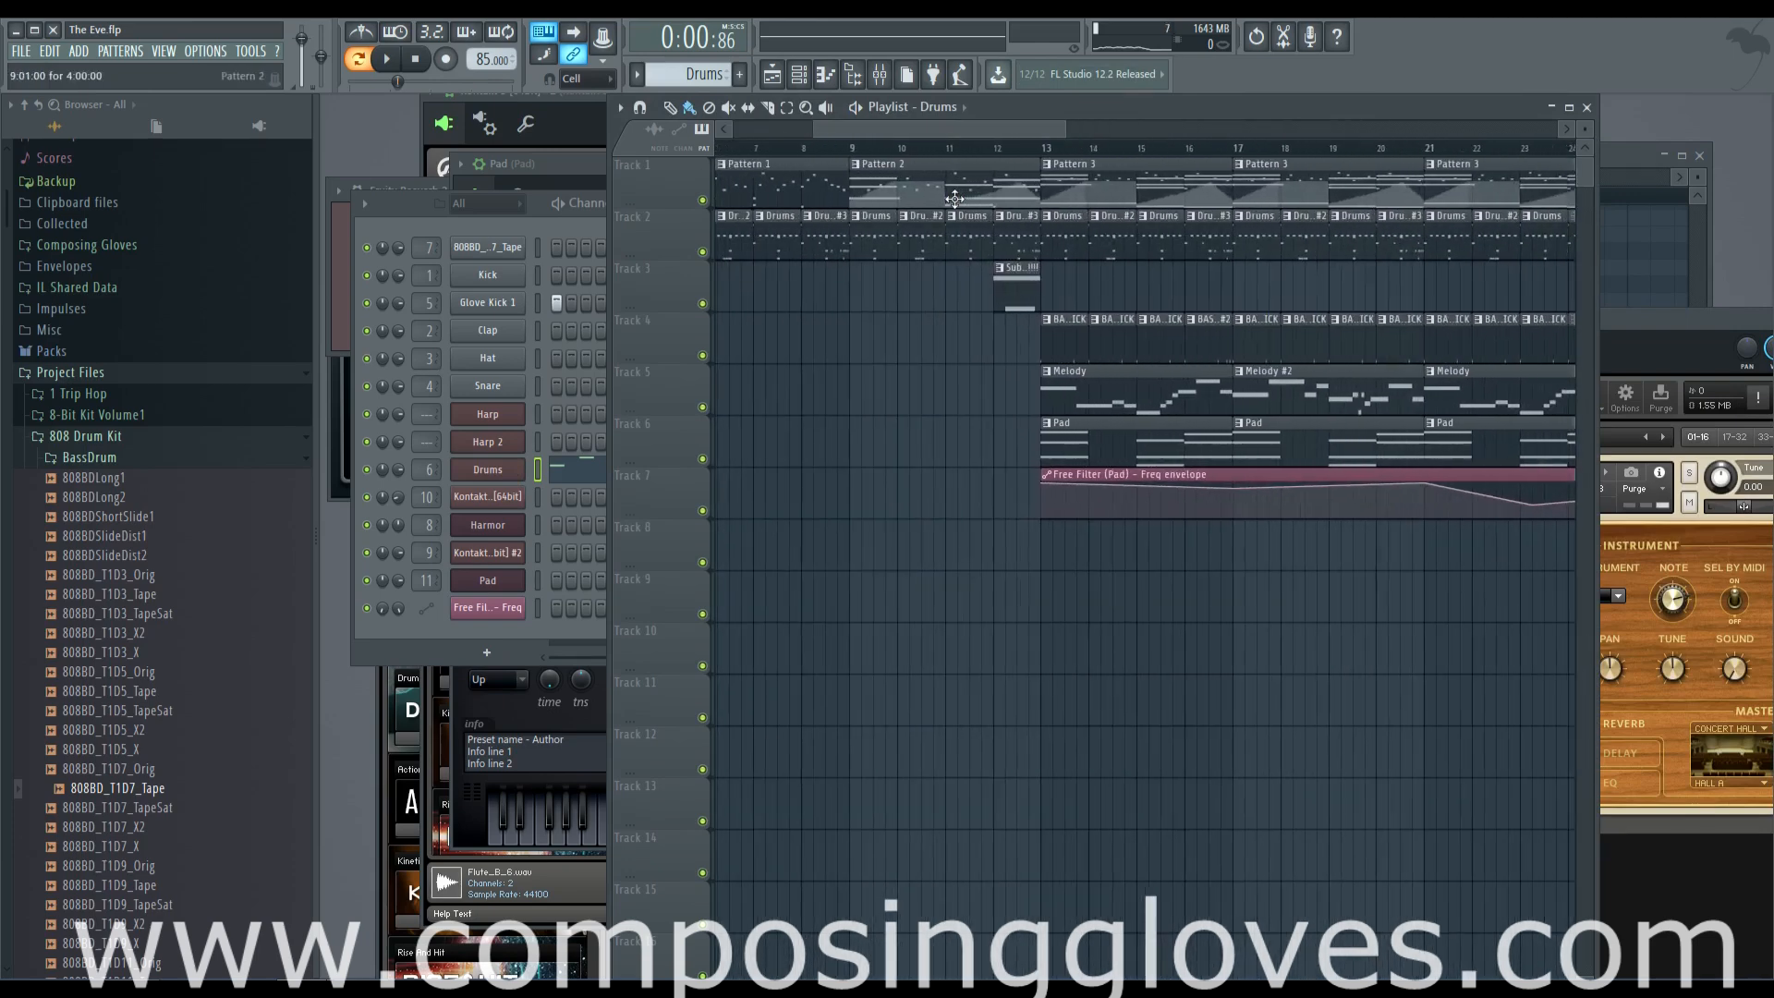
{"action": "scroll", "coordinate": [1287, 270], "scroll_direction": "right", "scroll_amount": 8}
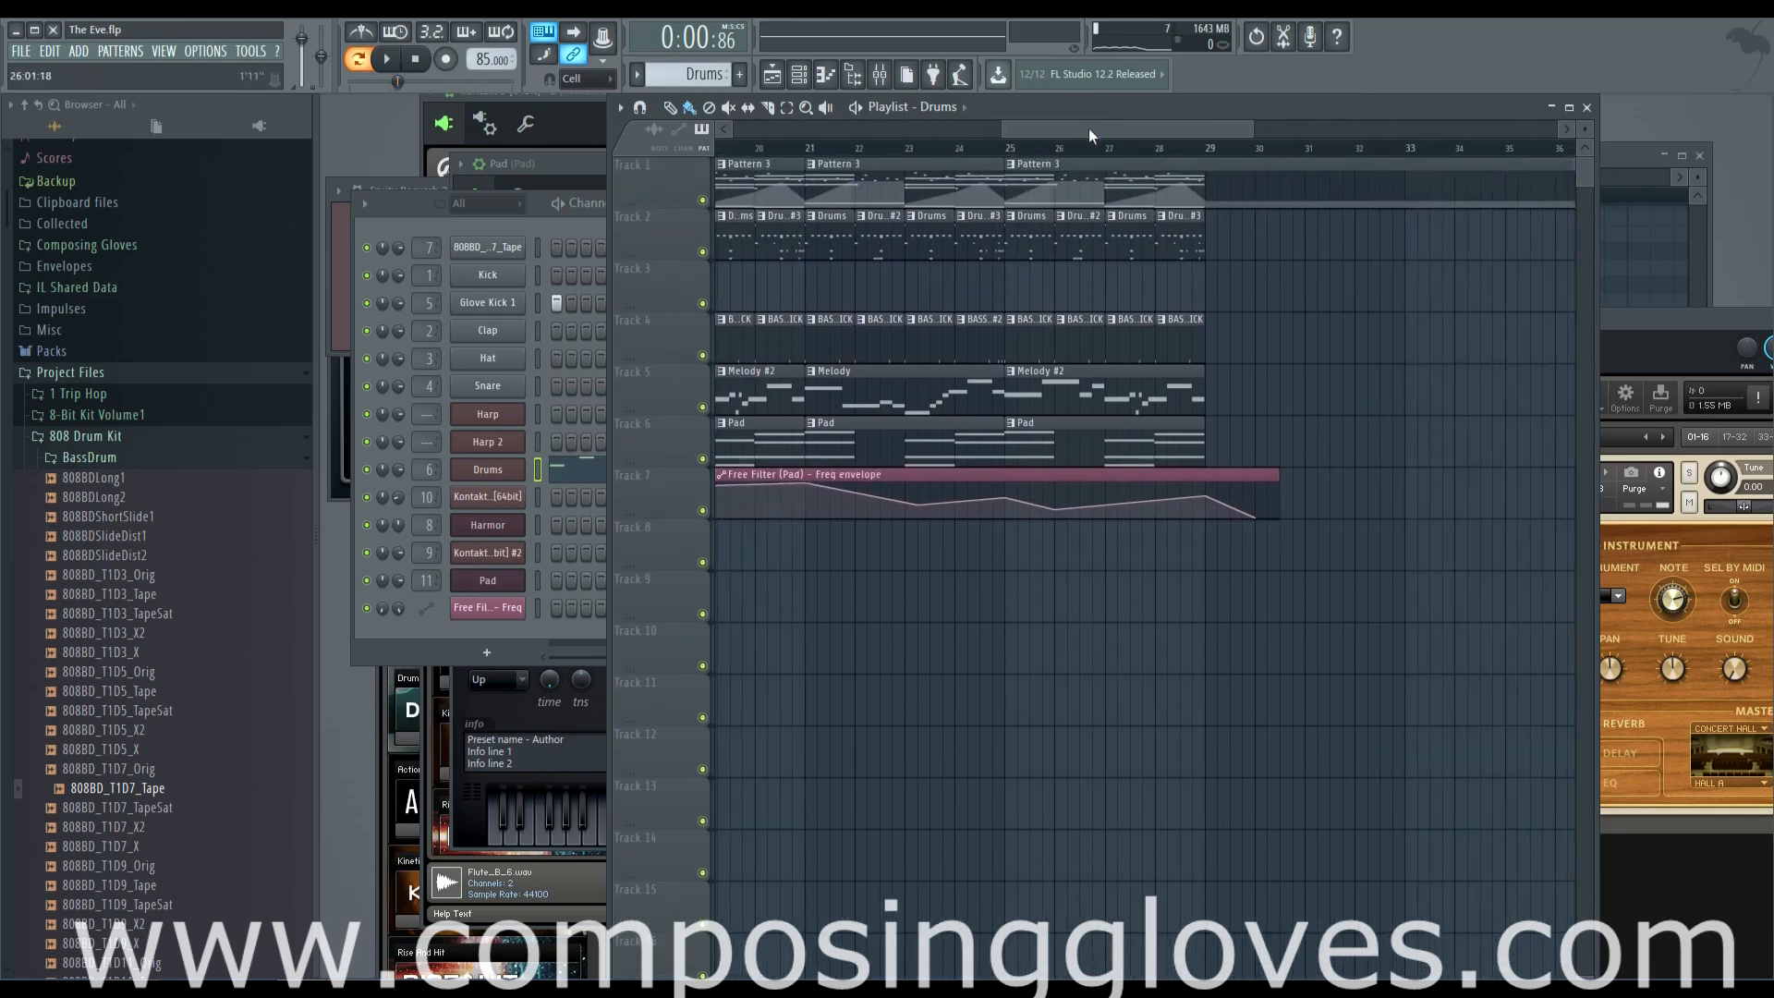
{"action": "left_click_drag", "start_coordinate": [1089, 127], "coordinate": [595, 129]}
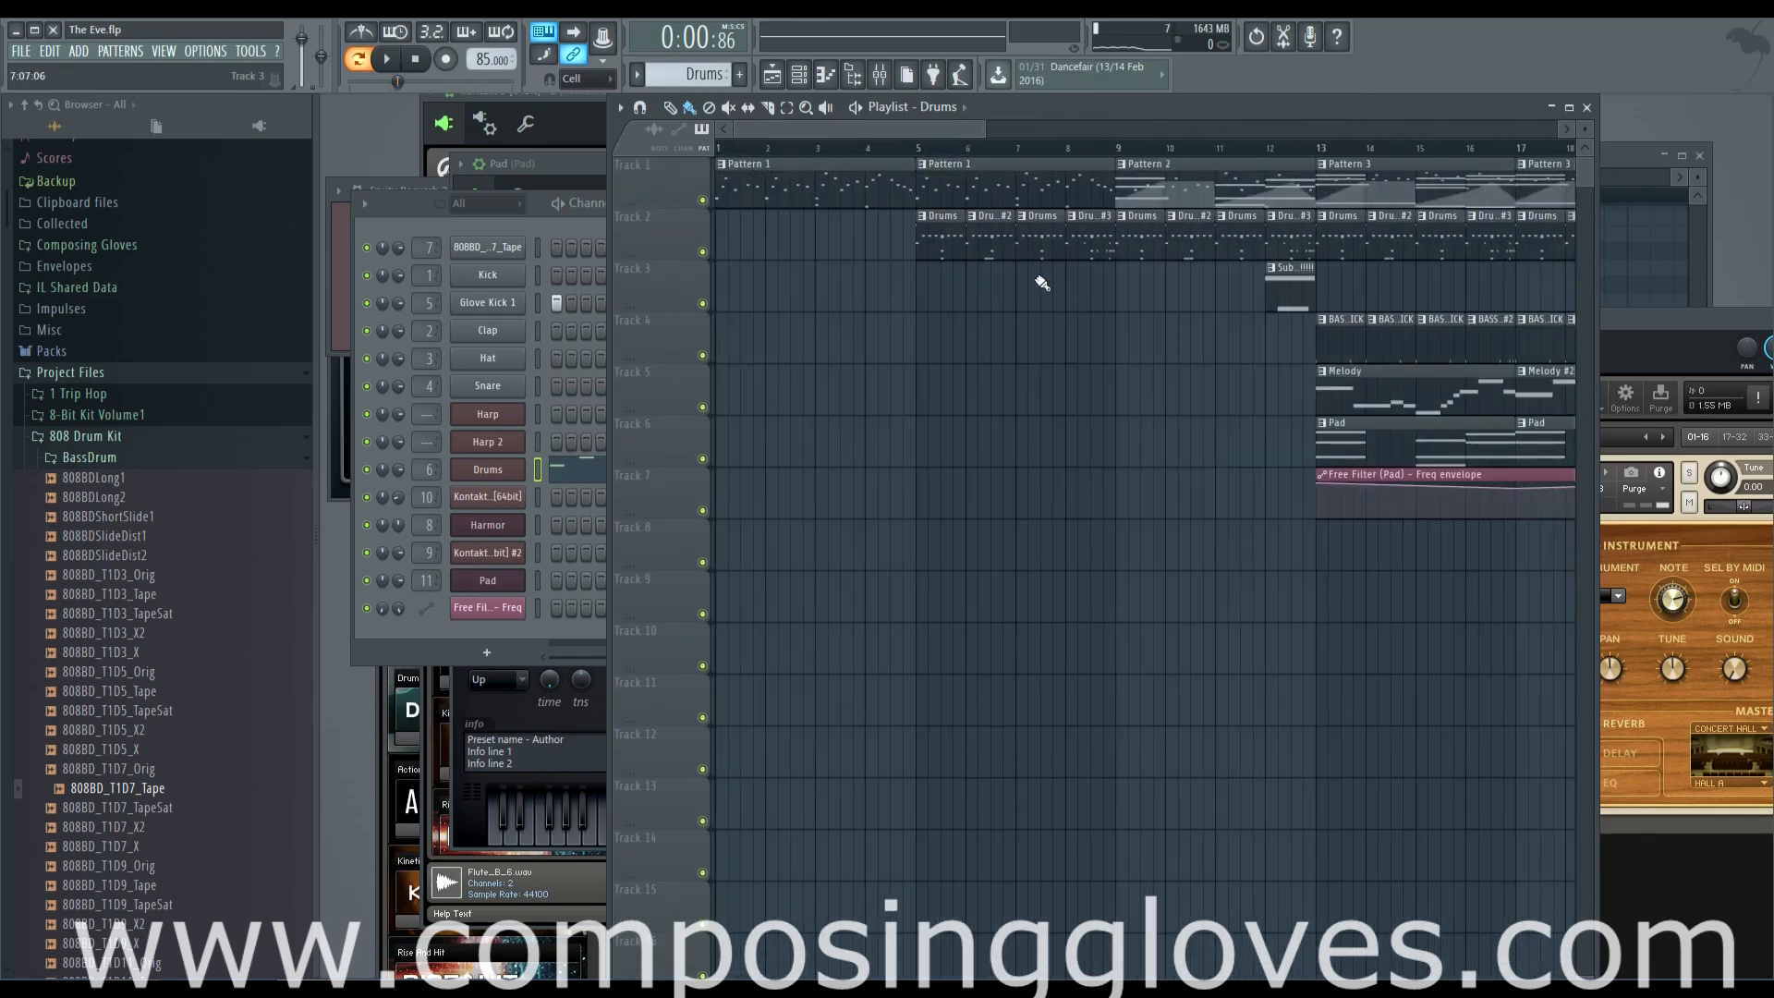